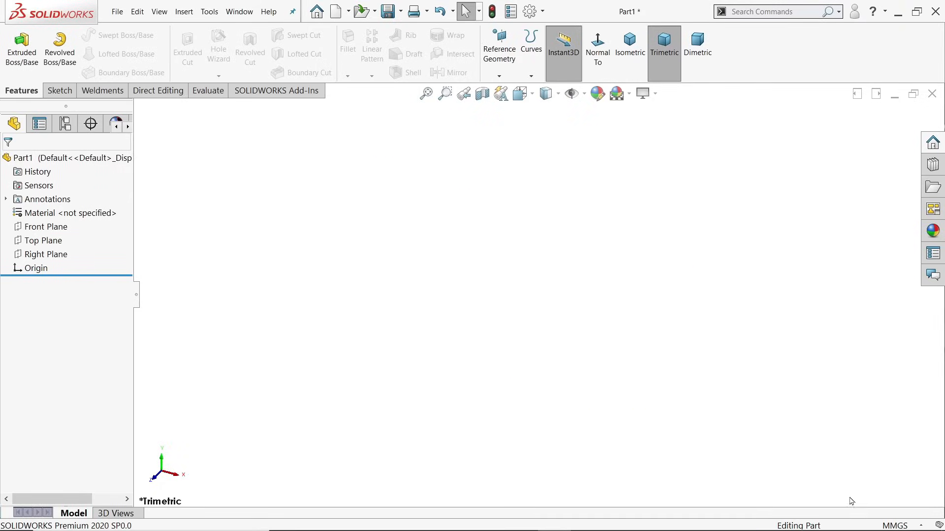
# - Set the document units to IPS (inch, pound, second) and start a sketch on the Front Plane
pyautogui.click(884, 527)
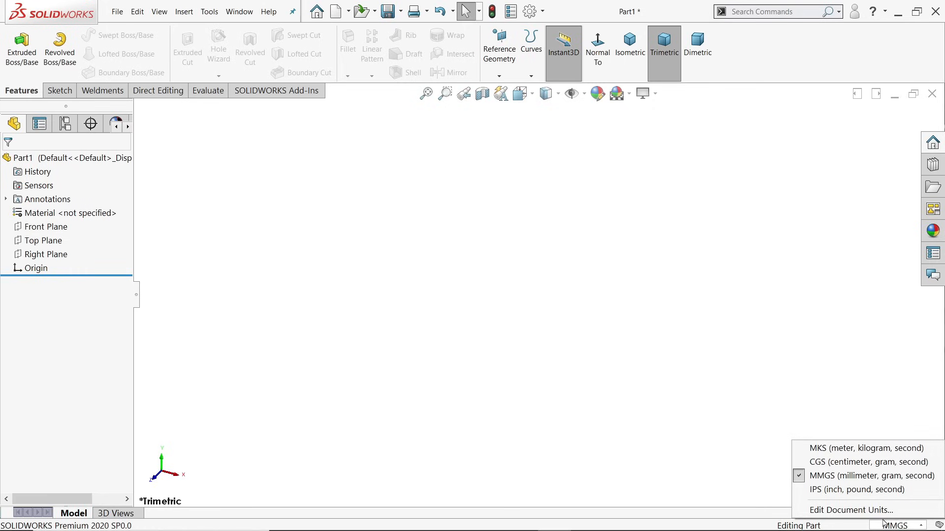
pyautogui.click(839, 489)
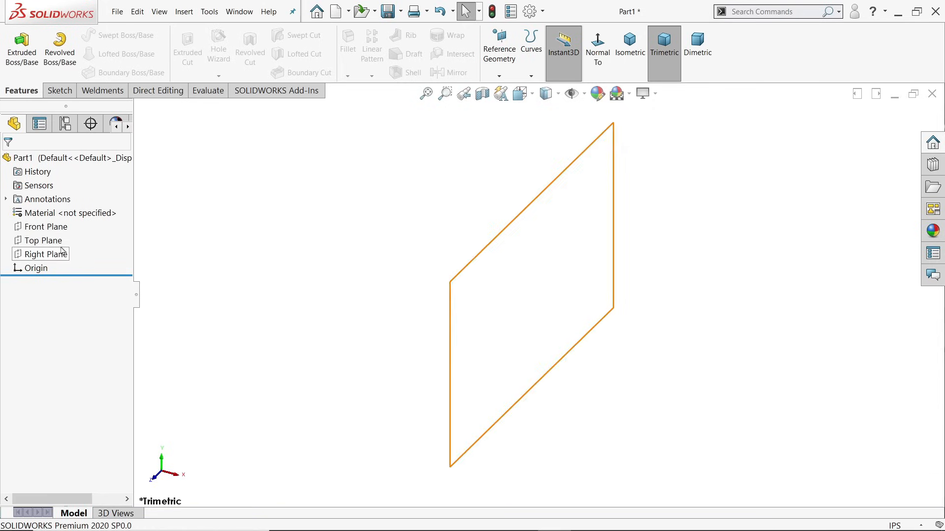
pyautogui.click(58, 230)
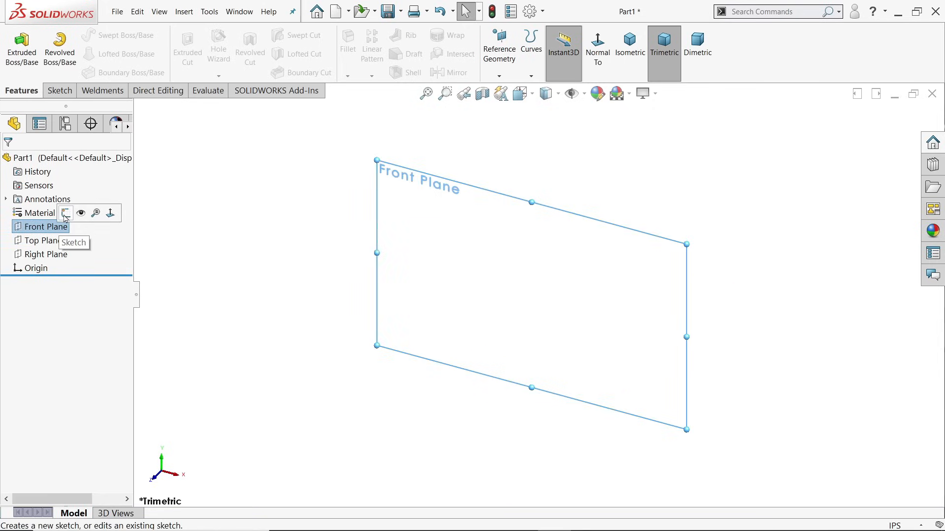
pyautogui.click(66, 217)
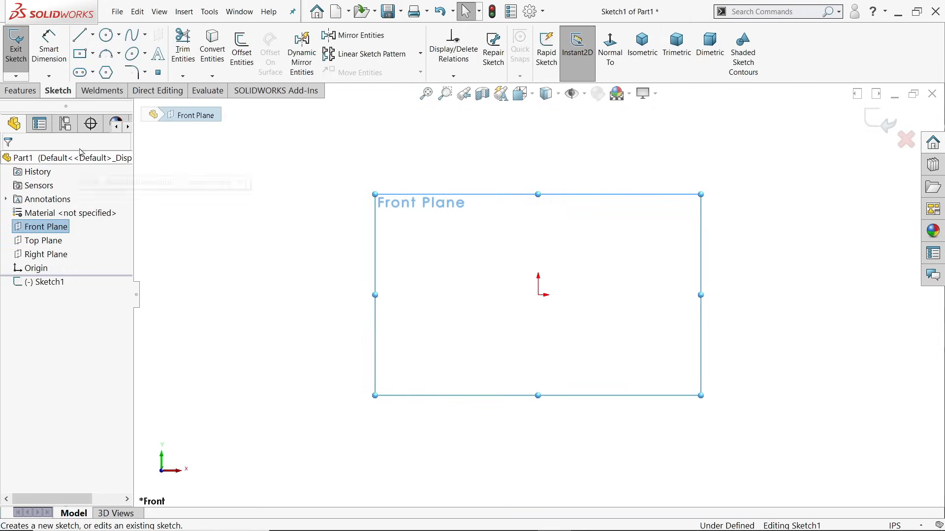
# - Sketch a horizontal base line about 4.98 in long above the origin, with a slant-topped upright lip at its right end and an inner ledge
pyautogui.click(81, 40)
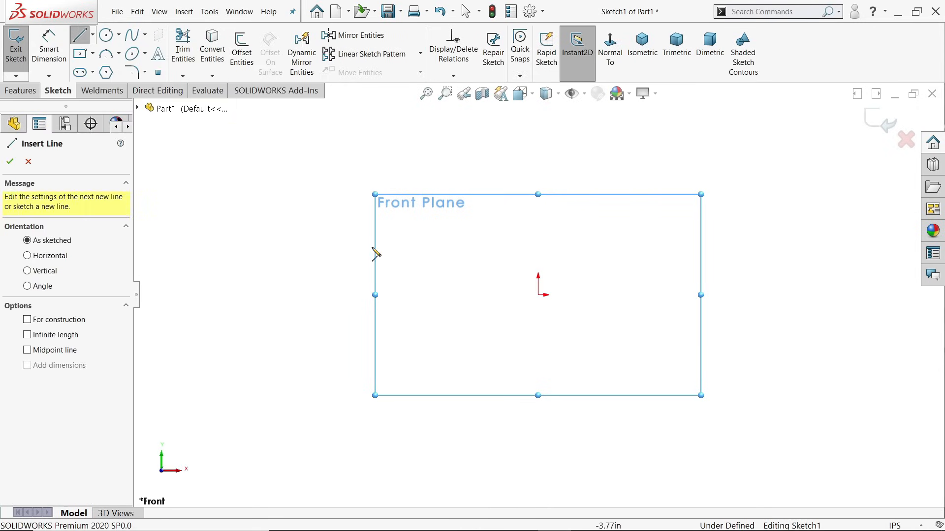
pyautogui.click(538, 221)
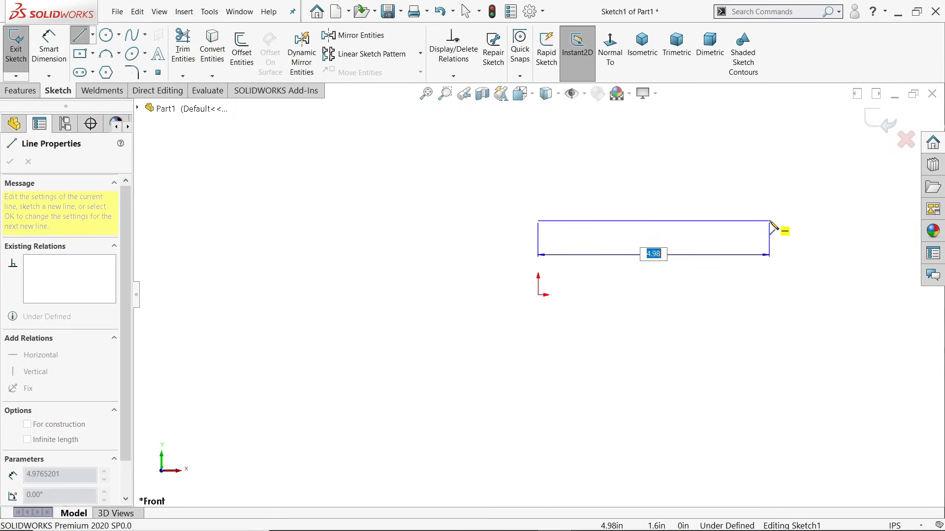
pyautogui.click(770, 222)
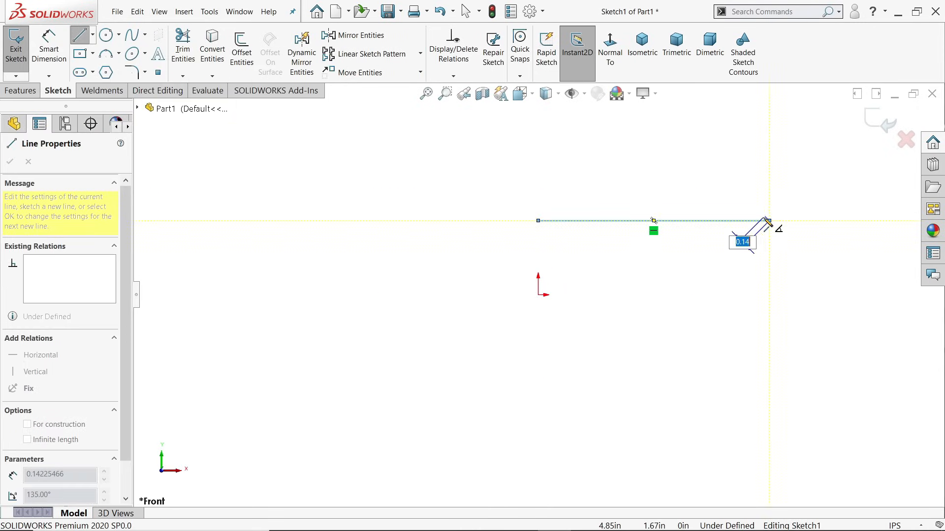
pyautogui.click(759, 132)
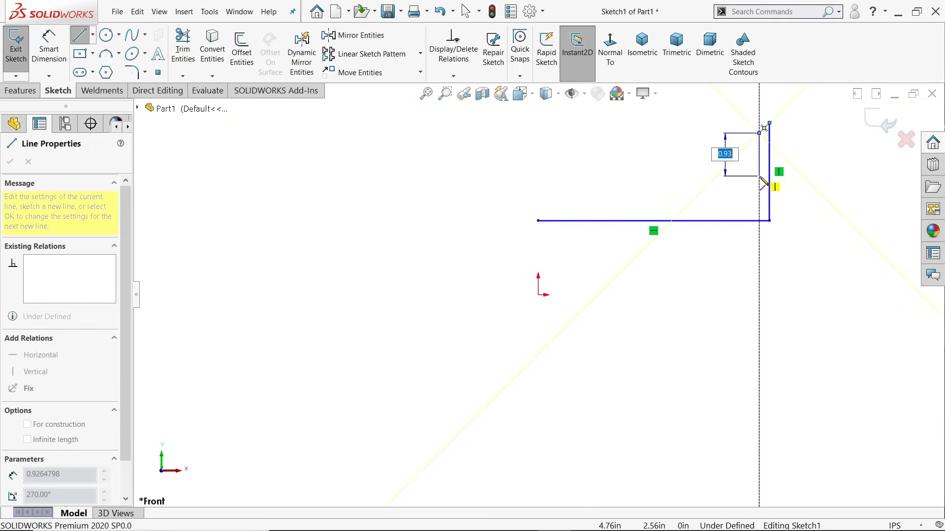
pyautogui.click(759, 176)
pyautogui.click(674, 176)
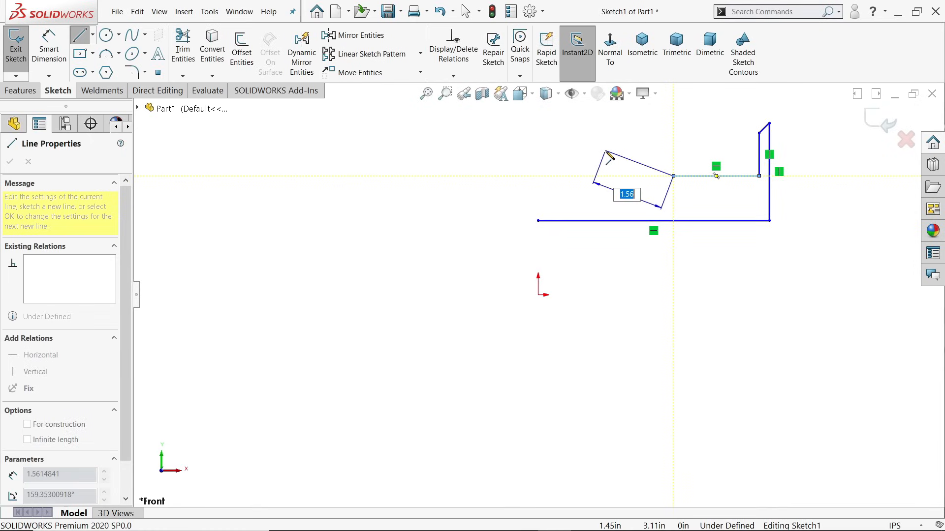
# - Close the profile with a slope about 1.56 in long, an upright about 1.25 in wide and a short 45° step down to the base line's start
pyautogui.click(606, 152)
pyautogui.press('z')
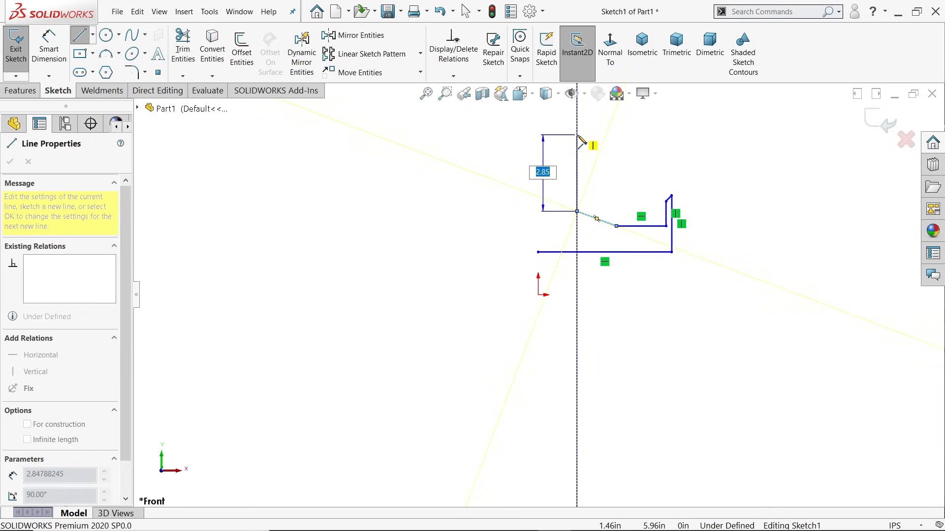
pyautogui.click(577, 146)
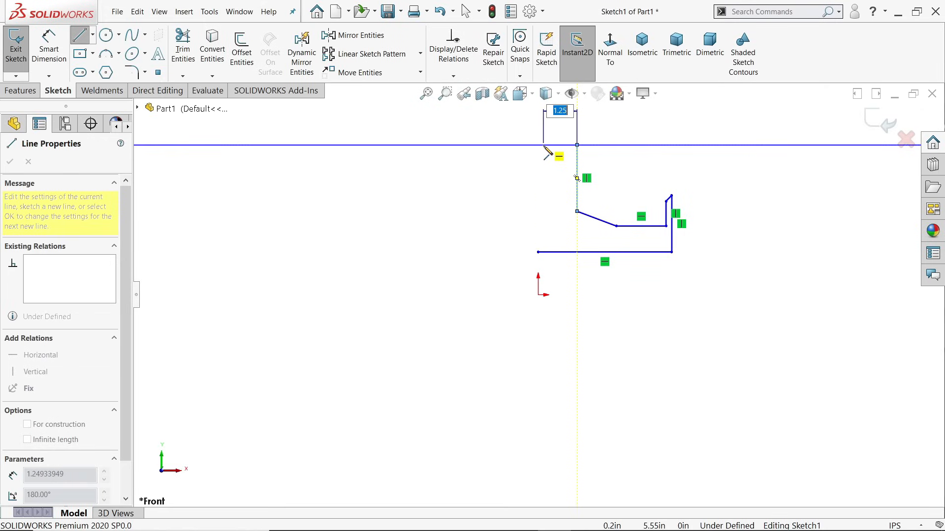
pyautogui.click(543, 145)
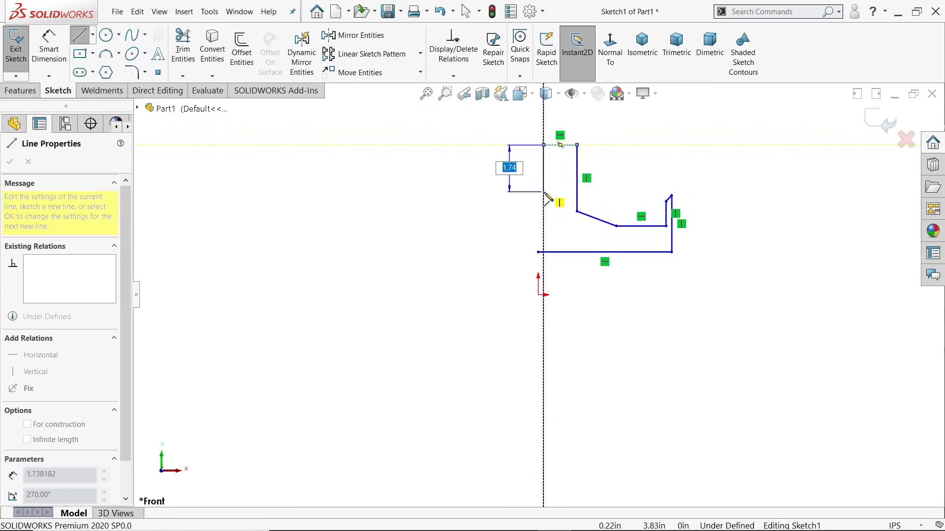
pyautogui.click(543, 192)
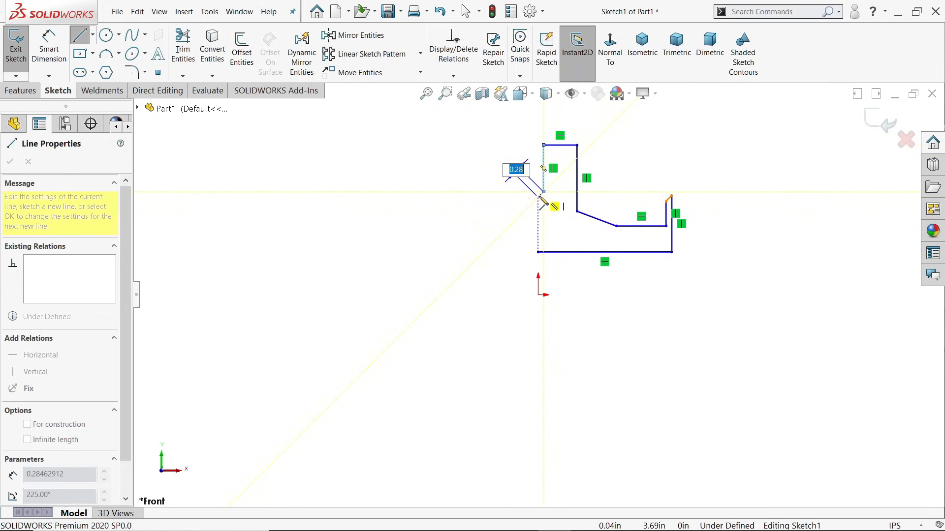
pyautogui.click(537, 197)
pyautogui.click(538, 252)
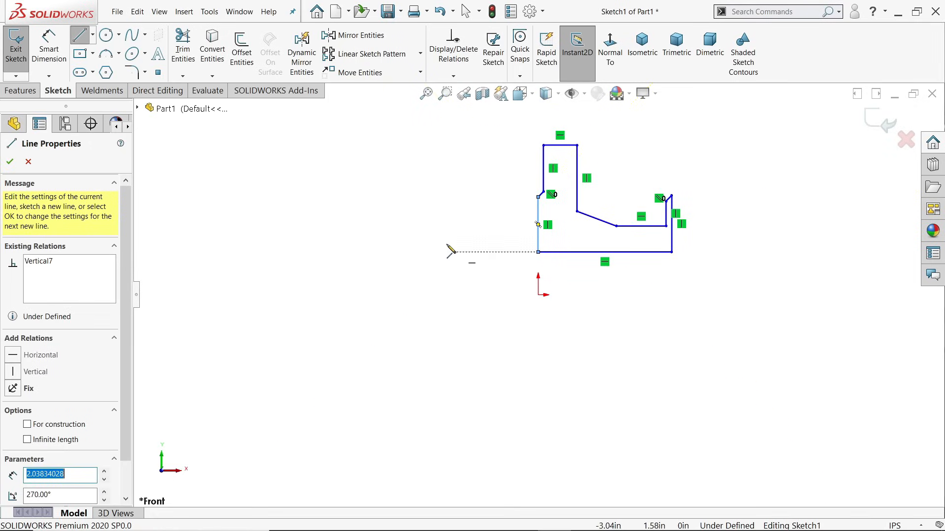
# - Sketch a vertical line from the profile's lower-left corner to the origin and a horizontal line about 5.08 in long from the origin
pyautogui.scroll(-3, 563, 264)
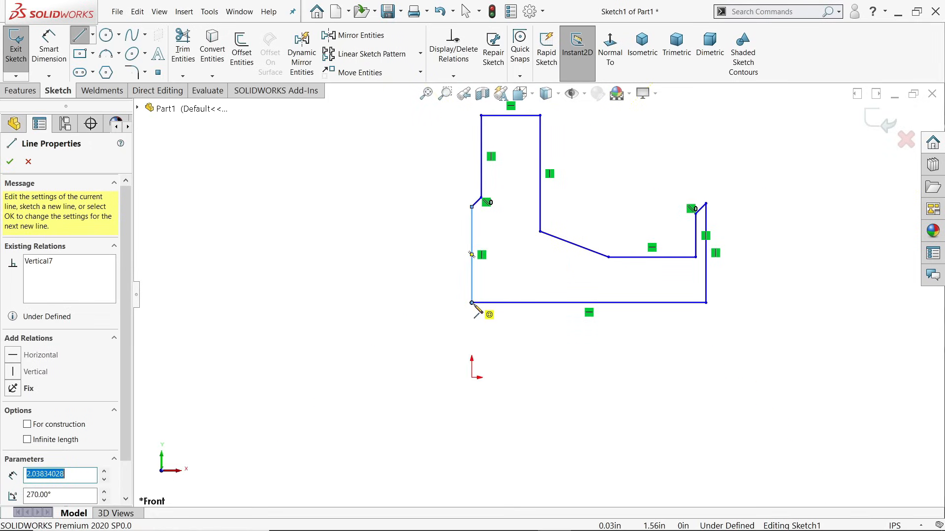
pyautogui.click(472, 378)
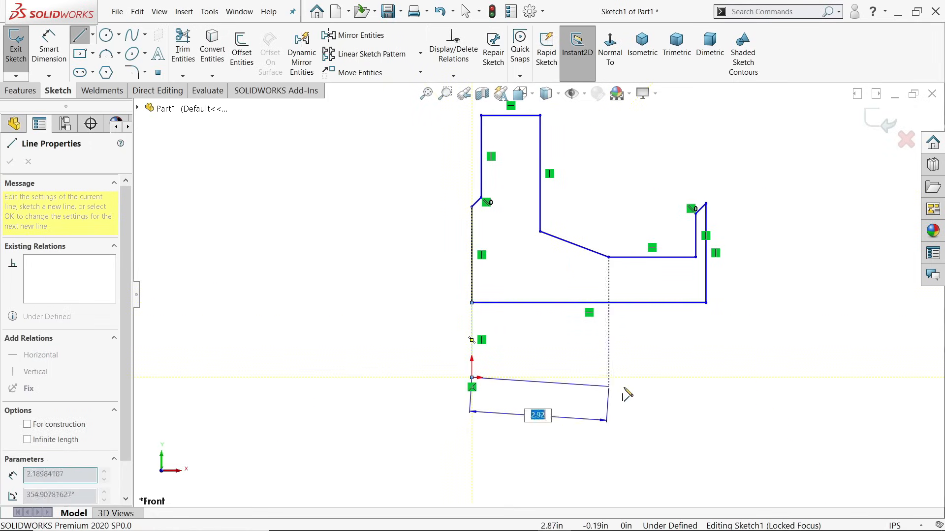
pyautogui.click(711, 377)
pyautogui.rightClick(713, 302)
pyautogui.click(730, 341)
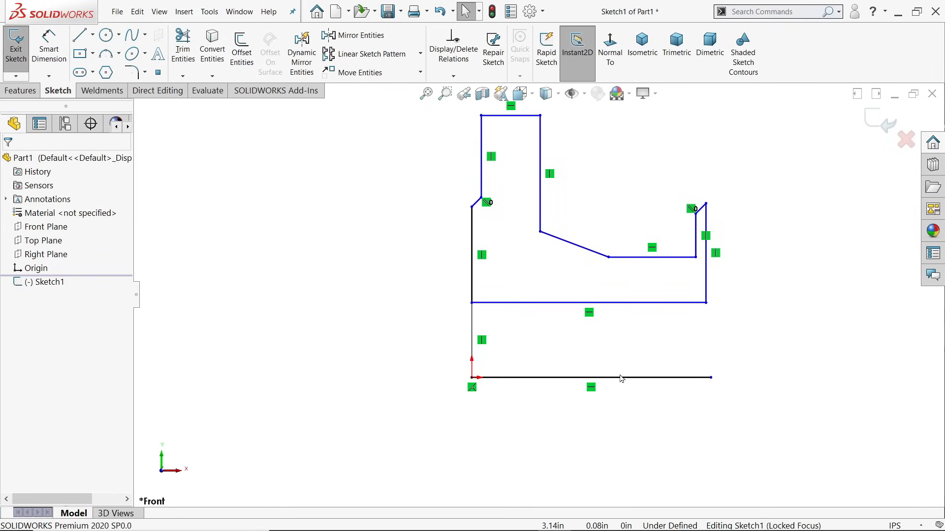
# - Convert the horizontal line at the origin and the vertical line above it to construction geometry
pyautogui.click(571, 378)
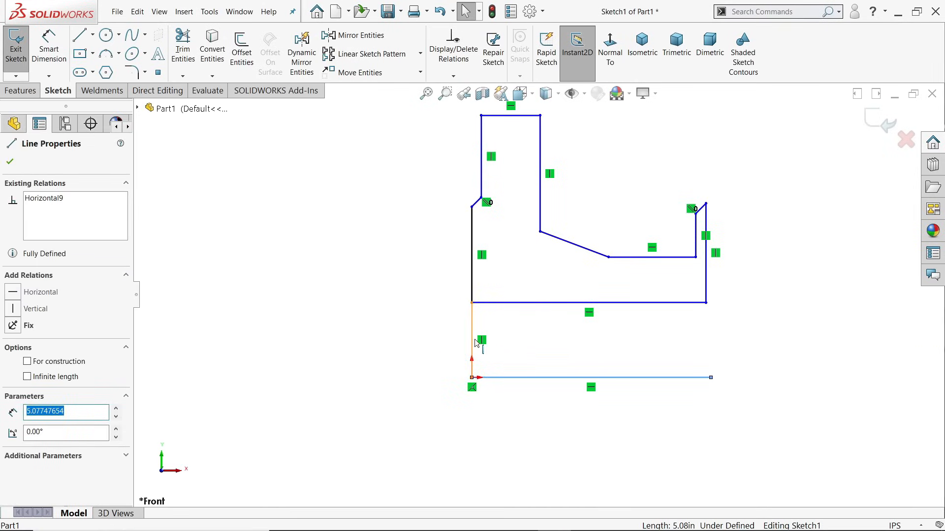
pyautogui.keyDown('ctrl'); pyautogui.click(475, 343); pyautogui.keyUp('ctrl')
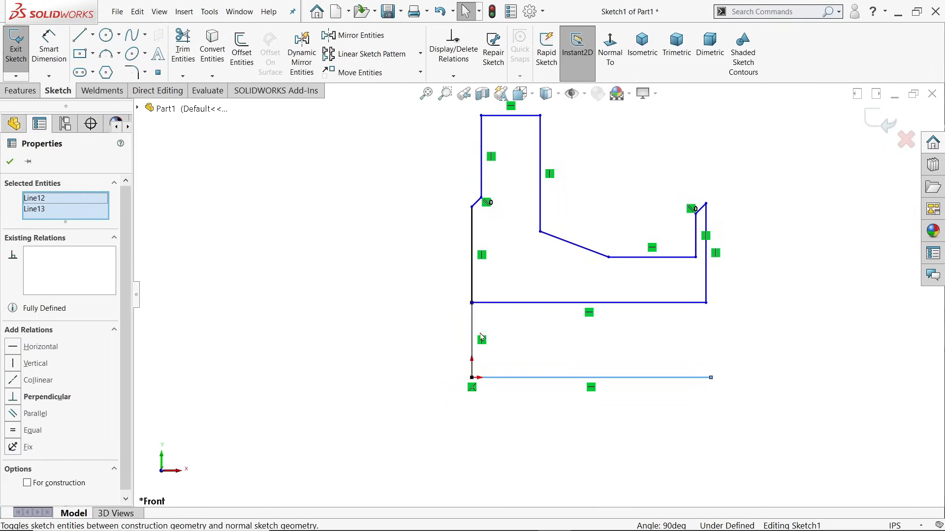
pyautogui.click(403, 328)
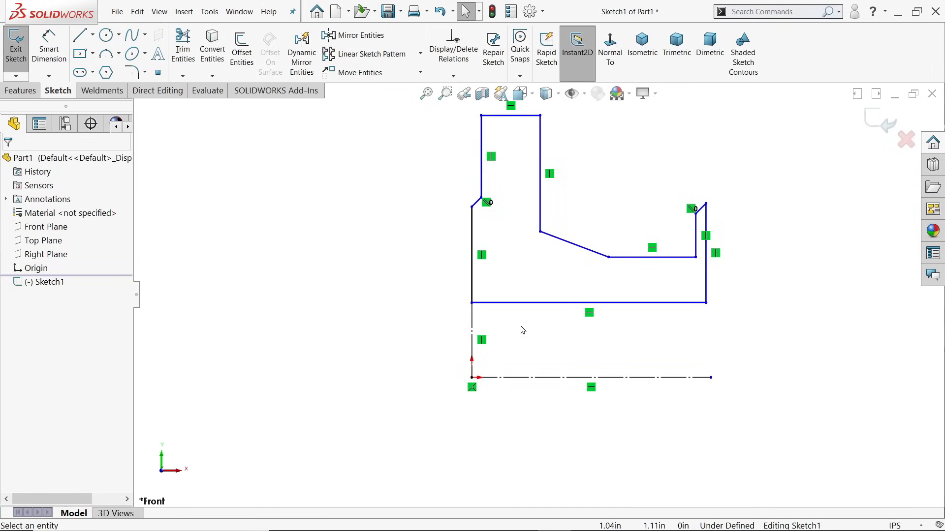
# - Dimension the profile's base line to 2.125 in and set that dimension's precision to three decimals
pyautogui.scroll(3, 610, 225)
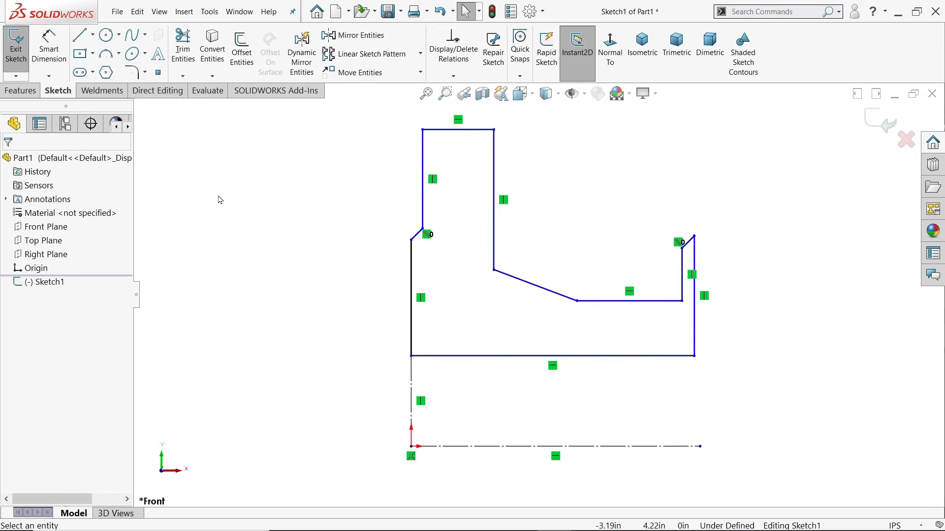
pyautogui.click(49, 49)
pyautogui.scroll(1, 476, 301)
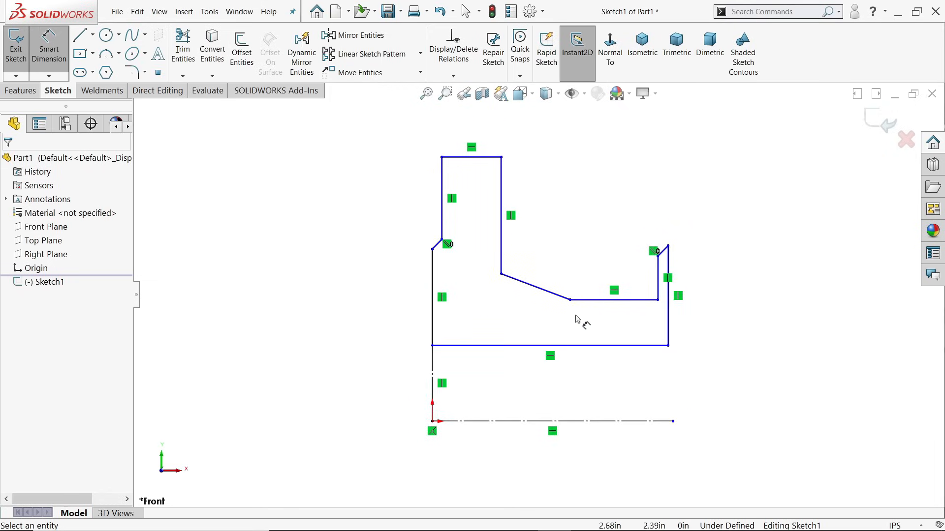
pyautogui.click(643, 351)
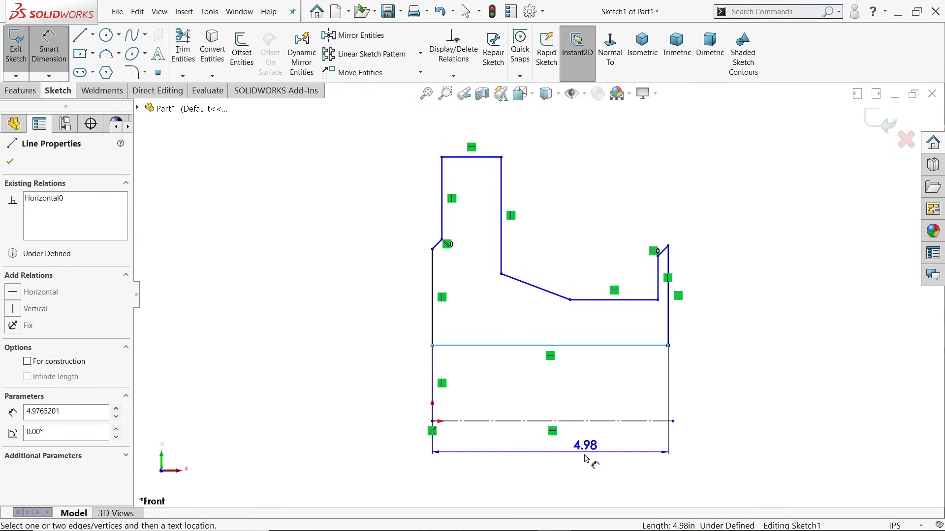
pyautogui.click(561, 473)
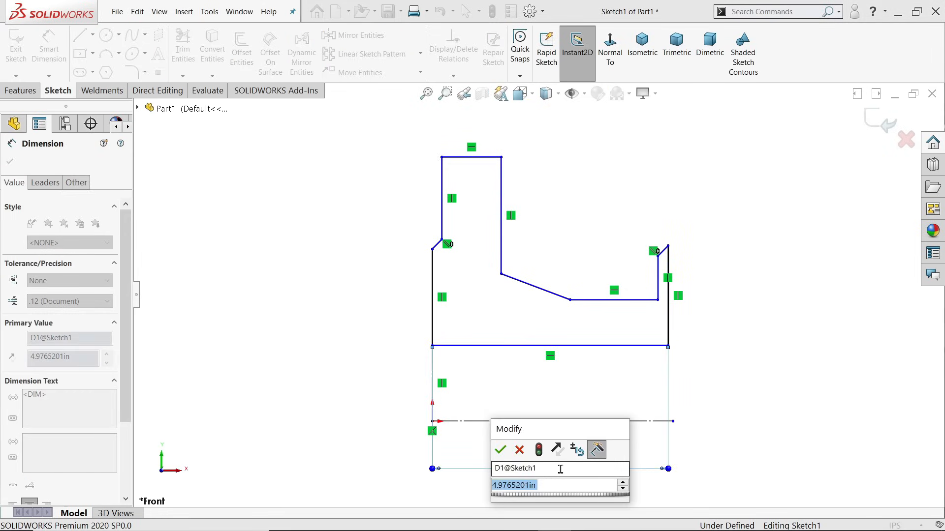
pyautogui.write('2')
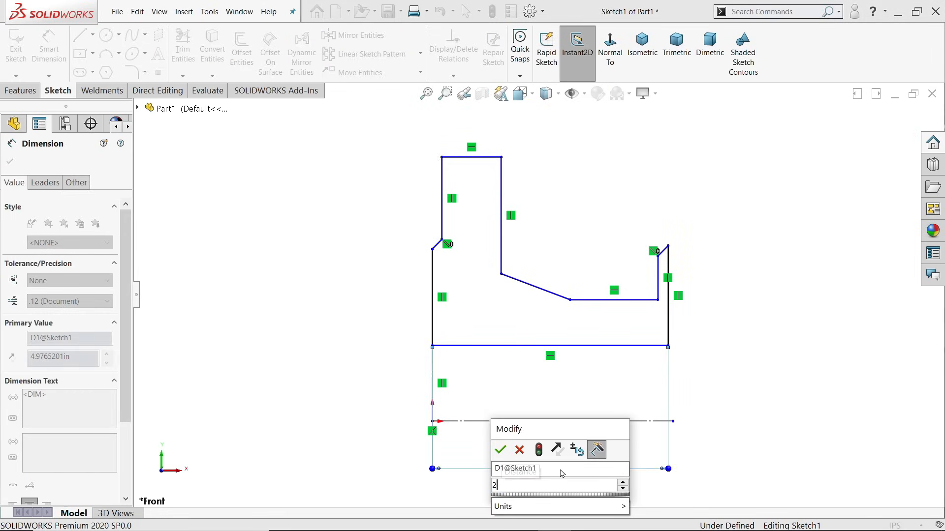
pyautogui.write('0.125')
pyautogui.press('Return')
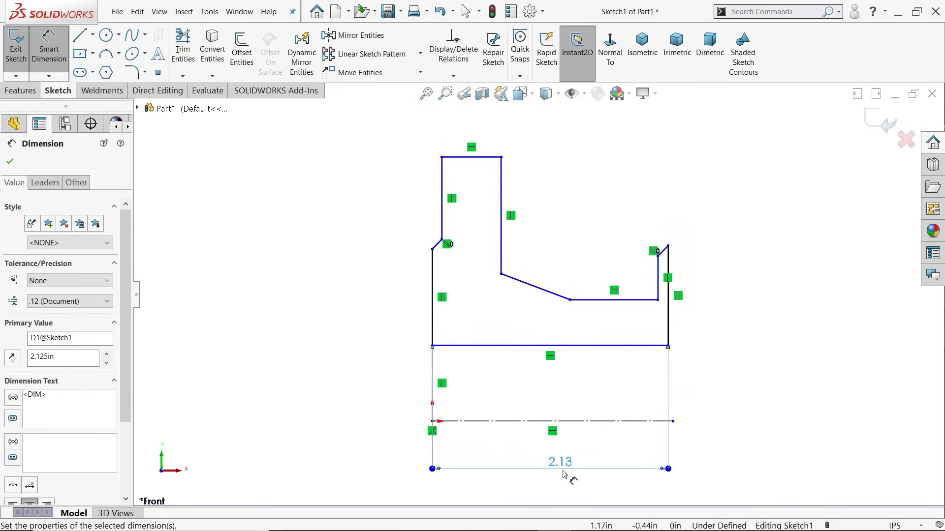
pyautogui.click(69, 301)
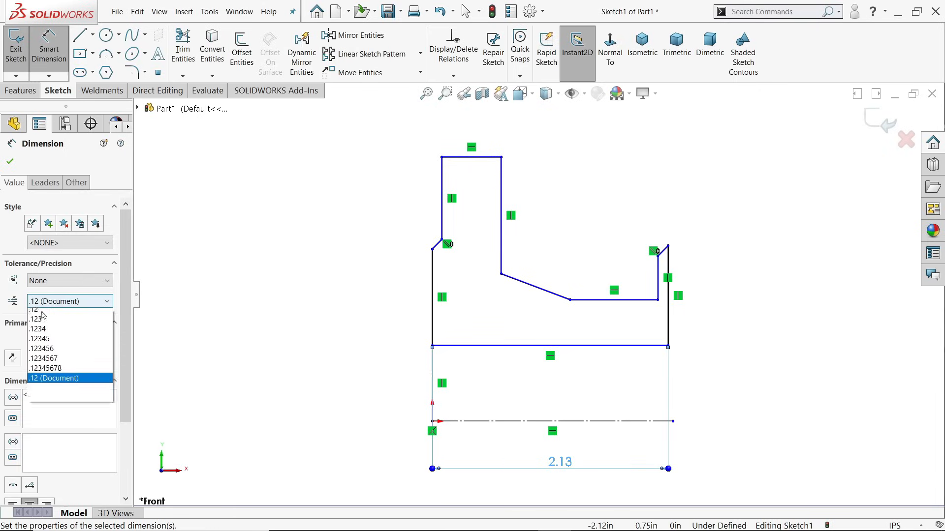
pyautogui.click(47, 344)
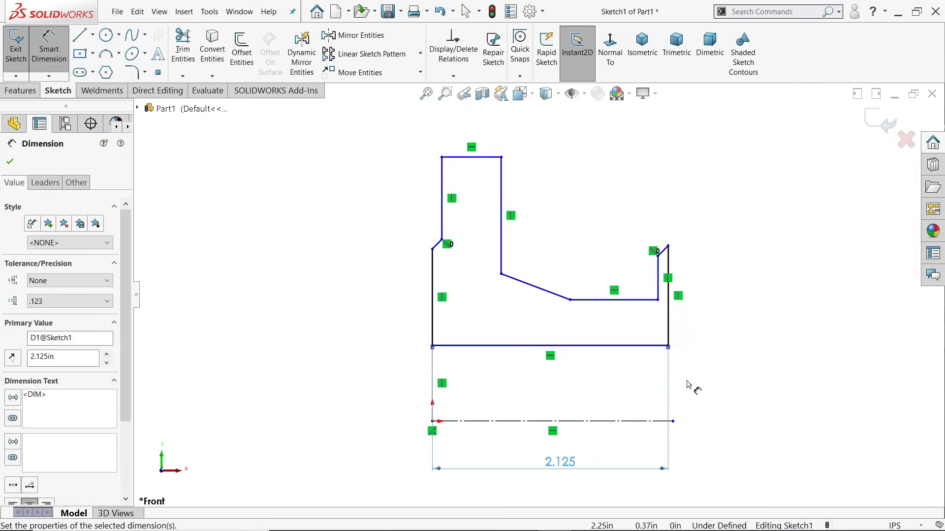
# - Add a doubled diameter dimension of 2 in between the profile's base line and the horizontal centerline
pyautogui.scroll(2, 646, 359)
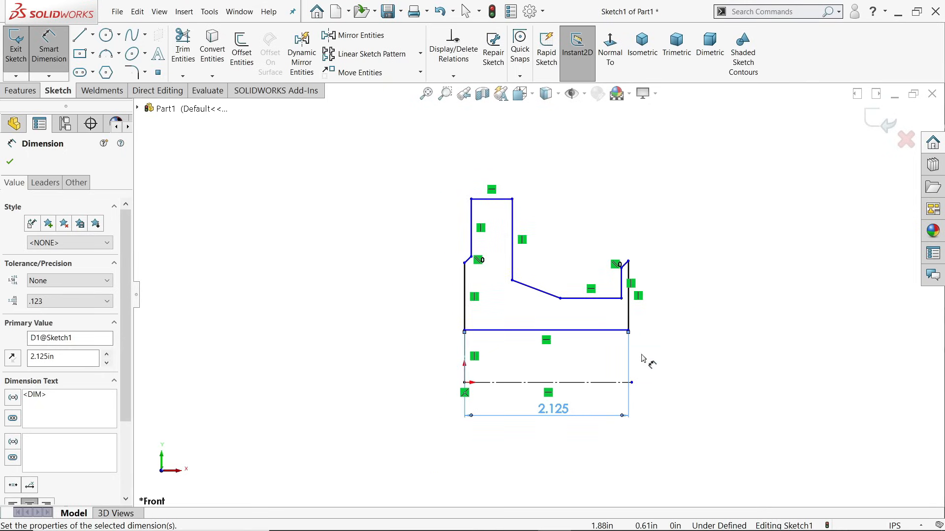
pyautogui.scroll(-3, 596, 369)
pyautogui.click(628, 311)
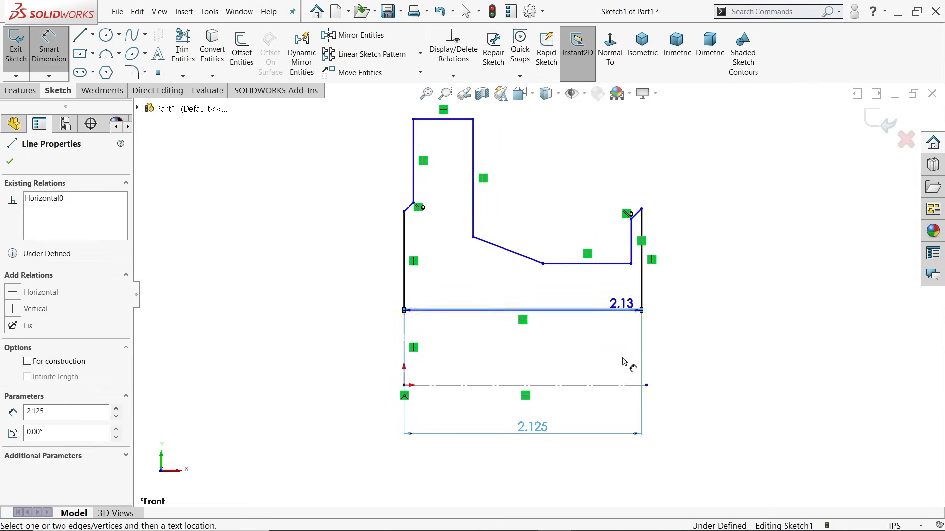
pyautogui.click(622, 385)
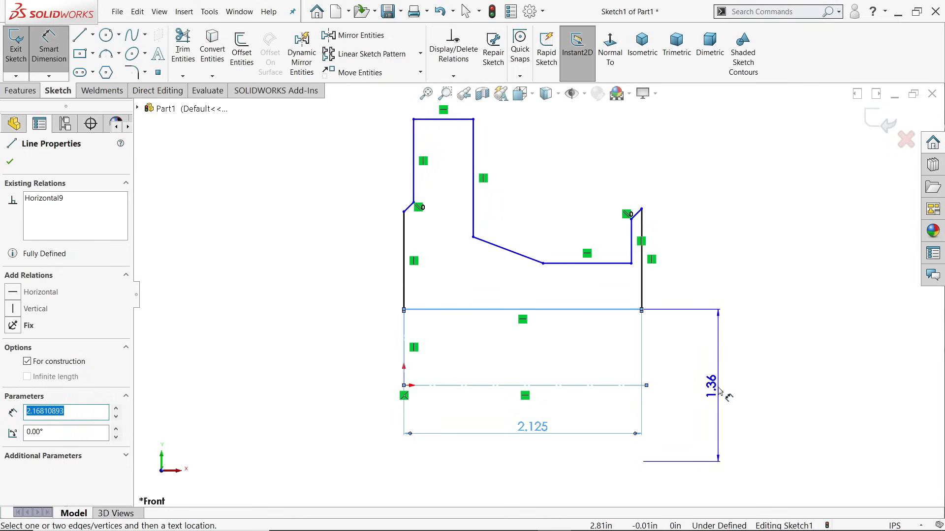
pyautogui.click(719, 391)
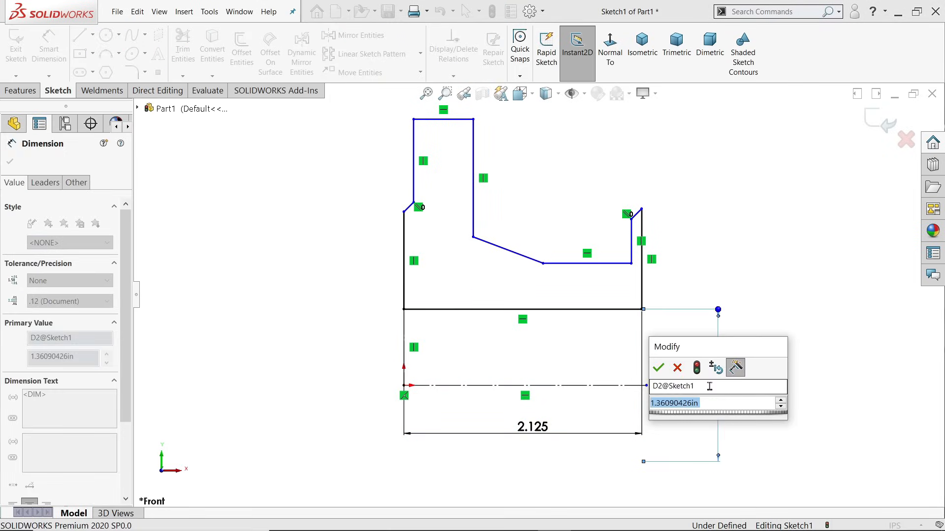
pyautogui.write('2')
pyautogui.press('Return')
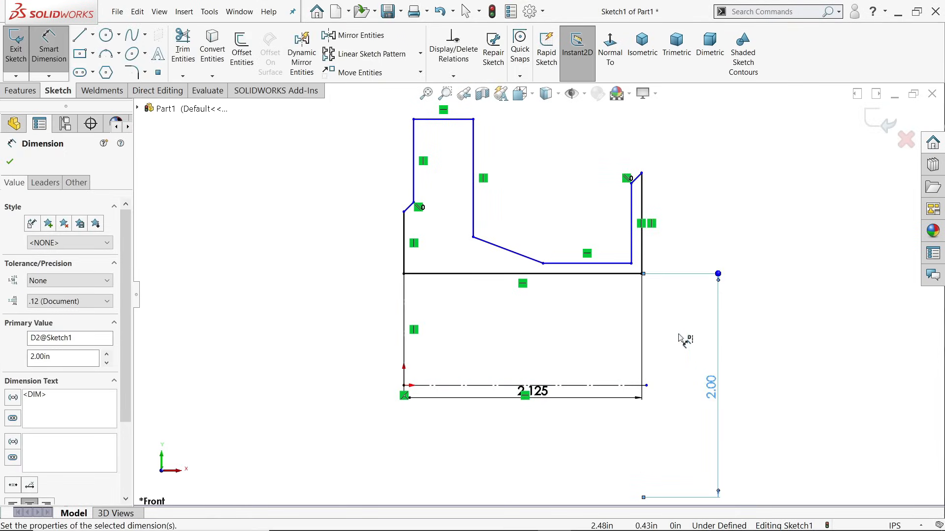
# - Add a doubled diameter dimension of 3.75 in between the profile's upper-right corner point and the horizontal centerline
pyautogui.click(641, 174)
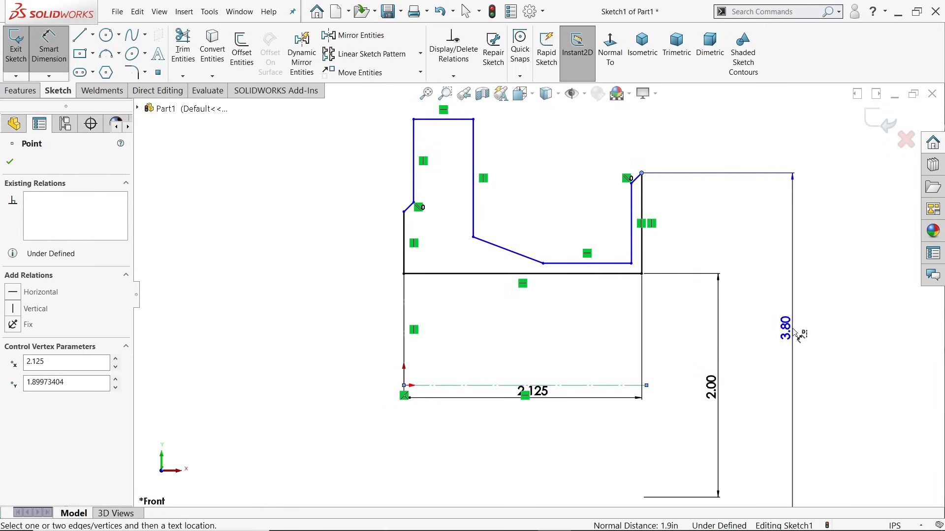
pyautogui.click(795, 335)
pyautogui.write('3.75')
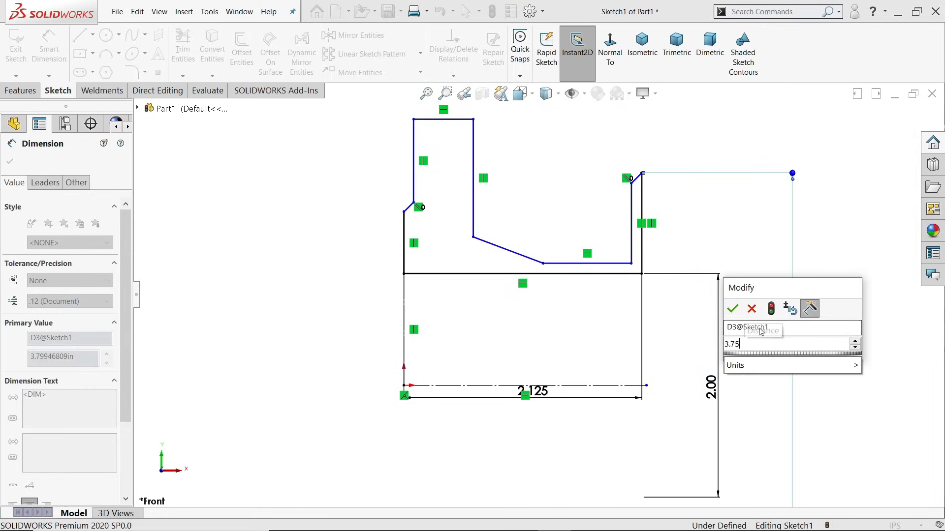
pyautogui.press('Return')
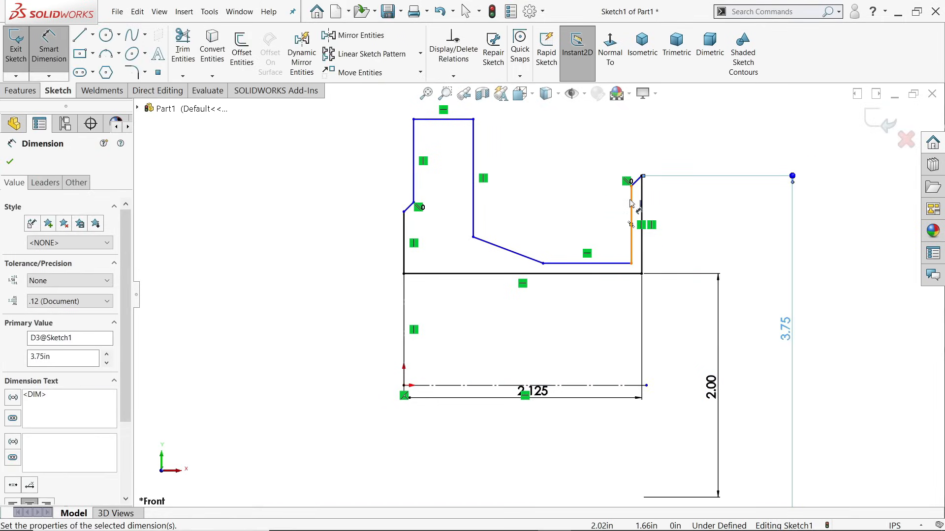
# - Dimension the horizontal distance between the two vertical lines at the profile's right end to 0.063 in
pyautogui.click(632, 205)
pyautogui.click(642, 203)
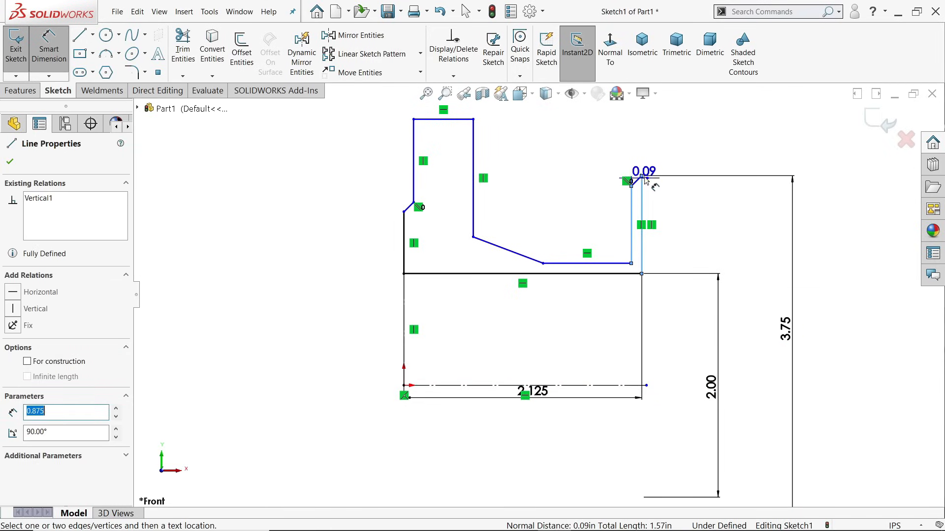
pyautogui.click(643, 148)
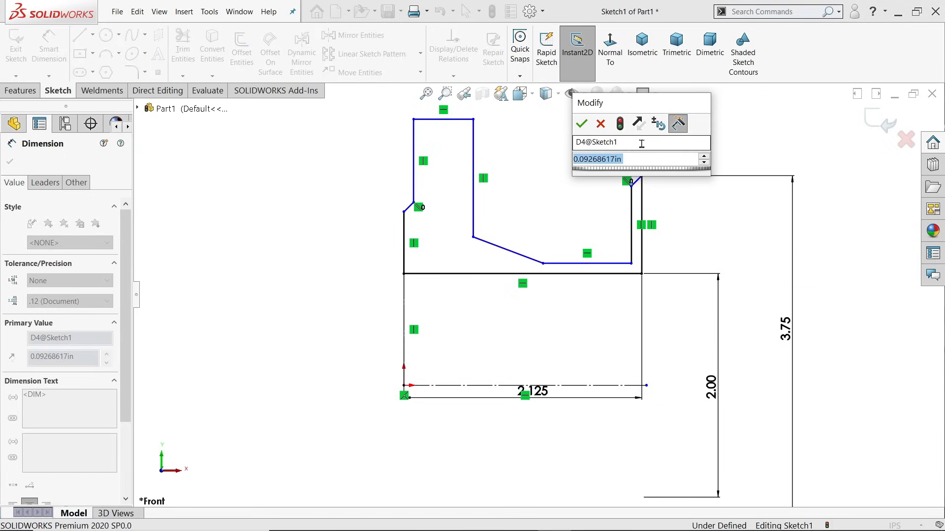
pyautogui.write('0.')
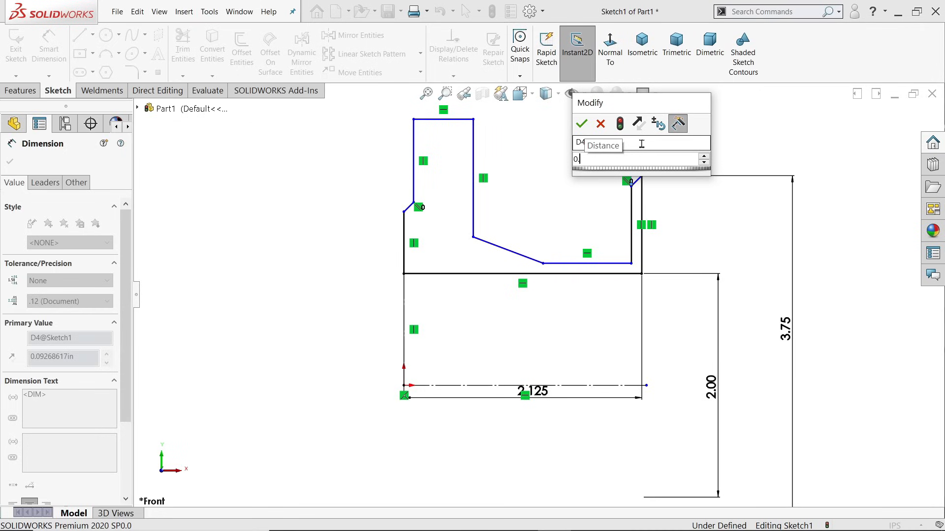
pyautogui.write('63')
pyautogui.press('Return')
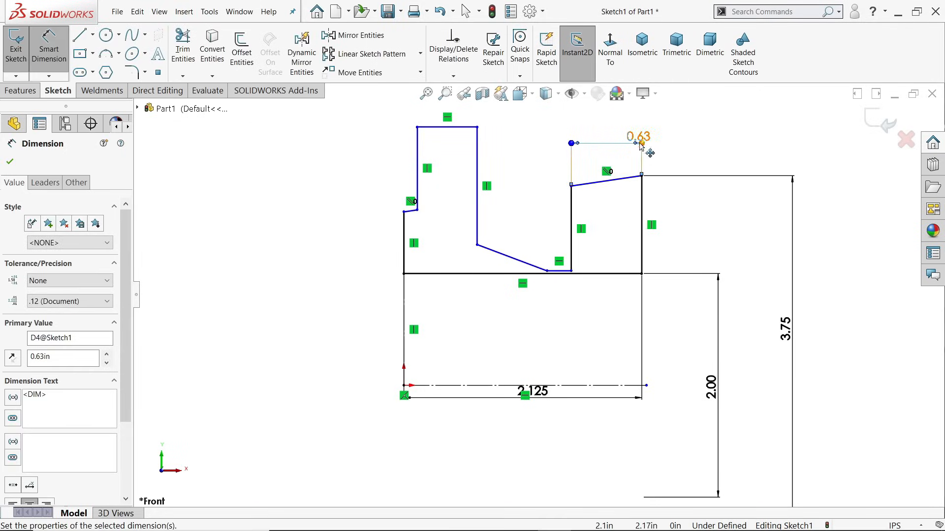
pyautogui.click(645, 135)
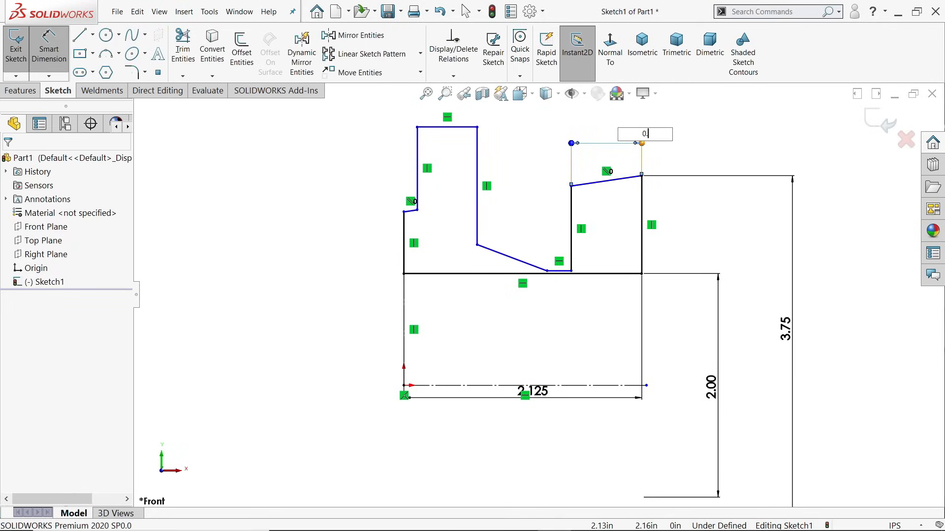
pyautogui.write('0.063')
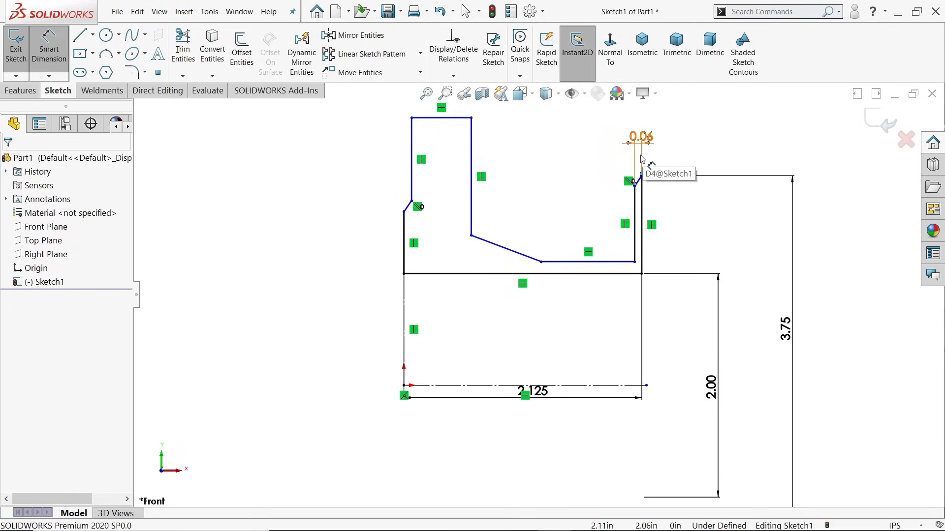
pyautogui.press('Return')
# - Dimension the angle between the short slanted line at the right end and its adjoining inner vertical line to 45 degrees
pyautogui.scroll(-5, 633, 196)
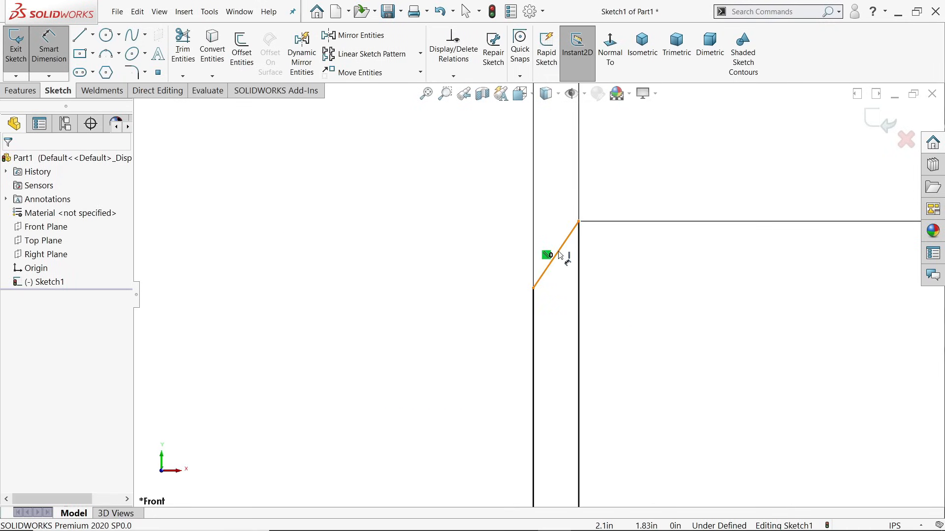
pyautogui.click(560, 254)
pyautogui.click(533, 302)
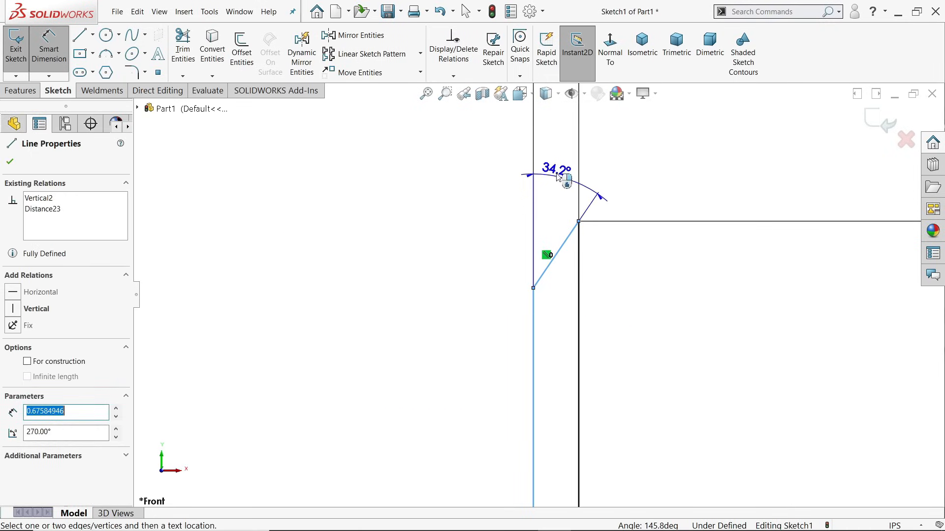
pyautogui.click(595, 142)
pyautogui.write('4')
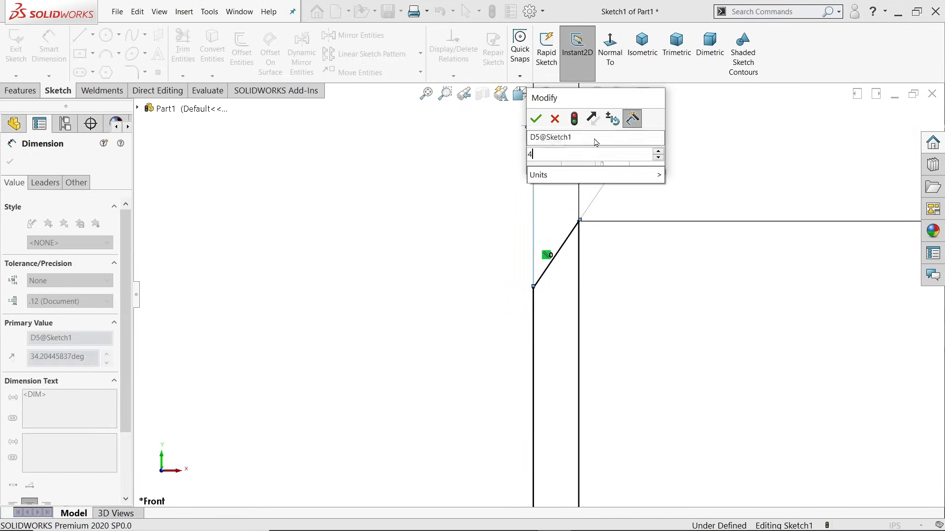
pyautogui.write('5')
pyautogui.press('Return')
pyautogui.scroll(5, 492, 345)
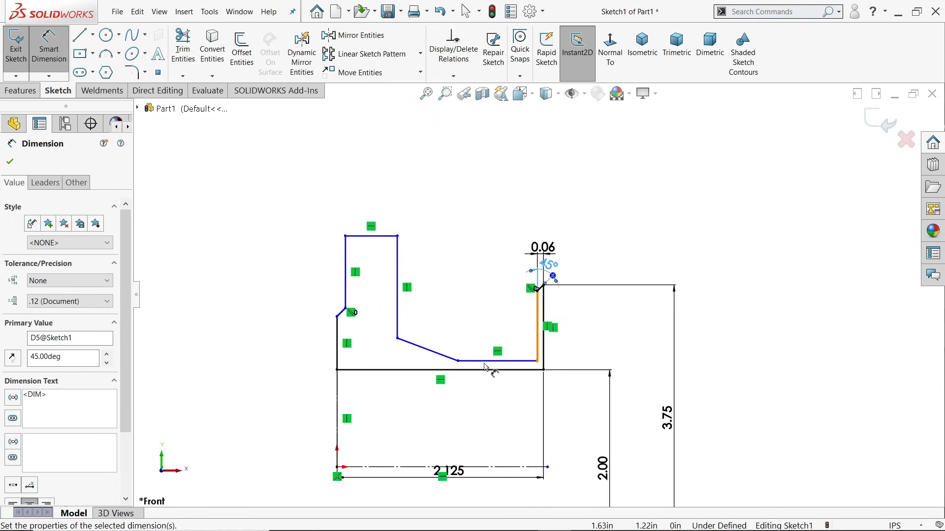
# - Add a doubled diameter dimension of 2.70 in between the right end of the groove's horizontal line and the centerline
pyautogui.scroll(-5, 559, 337)
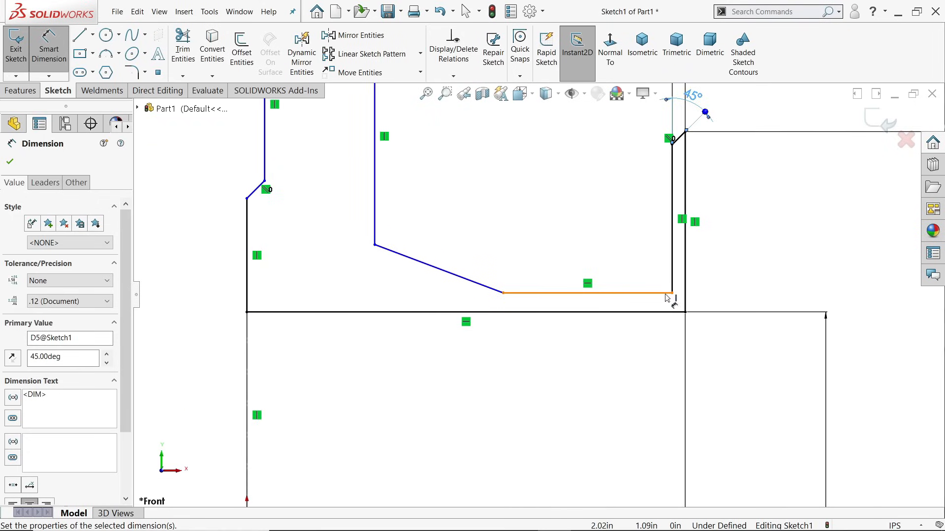
pyautogui.click(672, 295)
pyautogui.scroll(5, 654, 320)
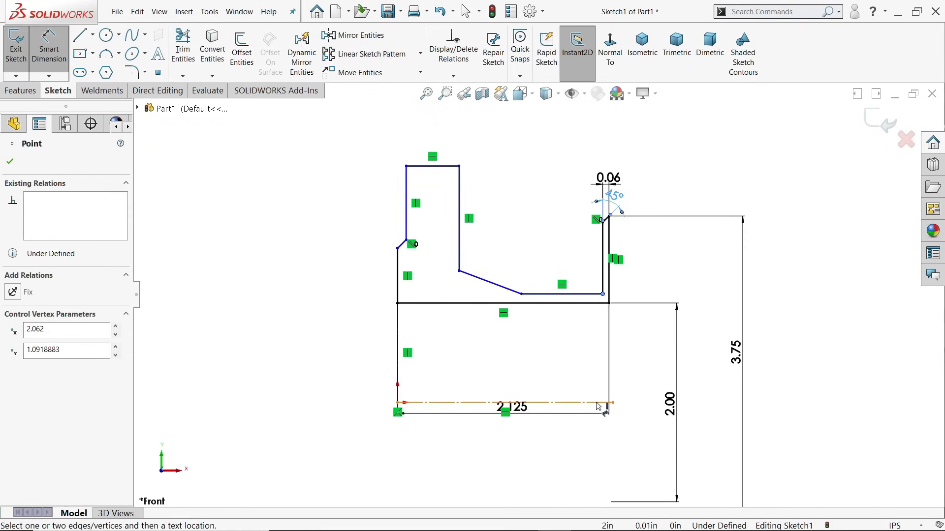
pyautogui.click(597, 404)
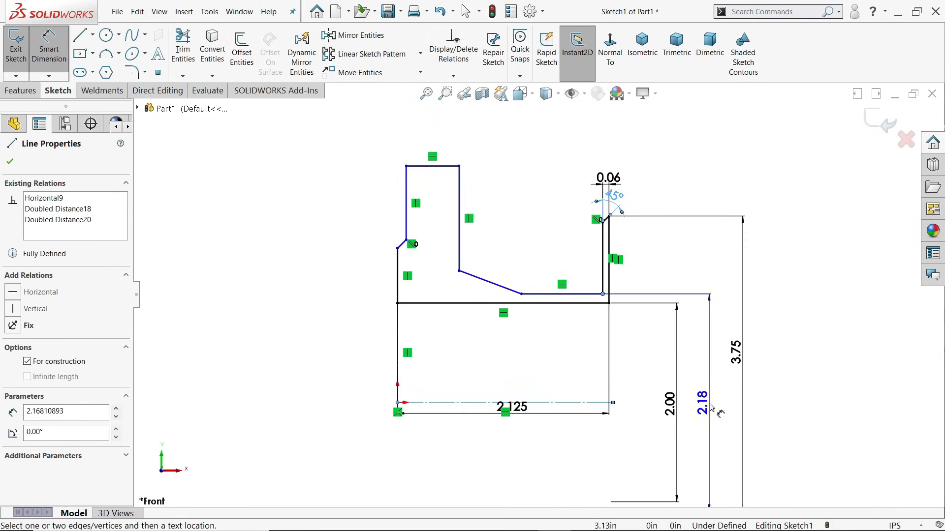
pyautogui.click(710, 408)
pyautogui.write('2.')
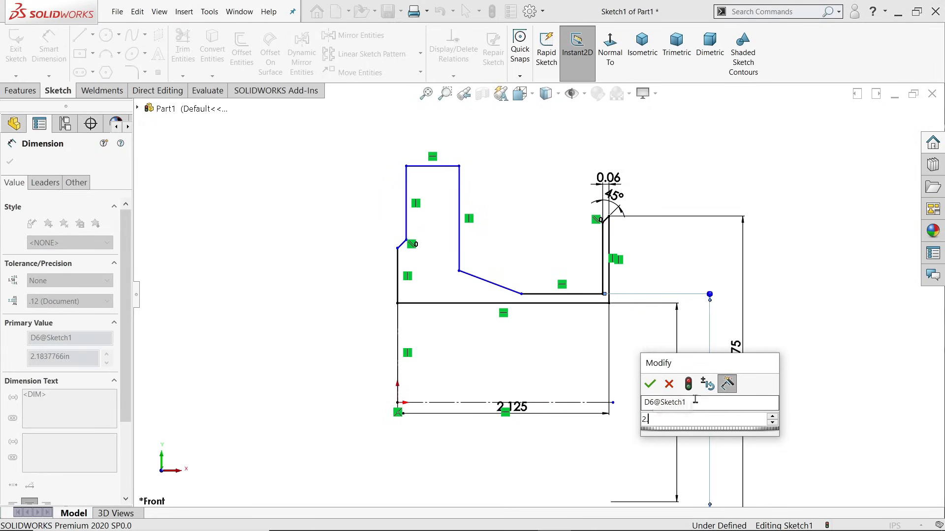
pyautogui.write('70')
pyautogui.press('Return')
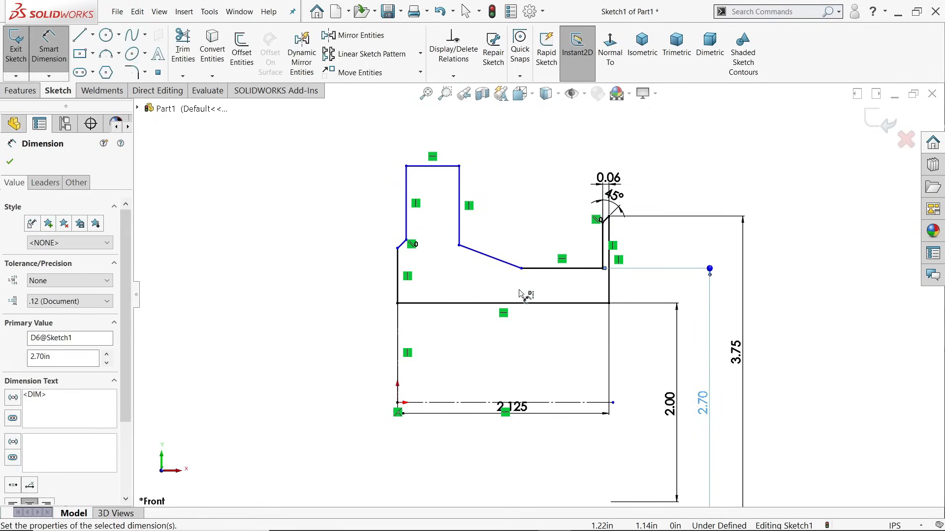
# - Dimension the angle between the long sloped line and the profile's base line to 12 degrees
pyautogui.scroll(-2, 522, 294)
pyautogui.click(537, 282)
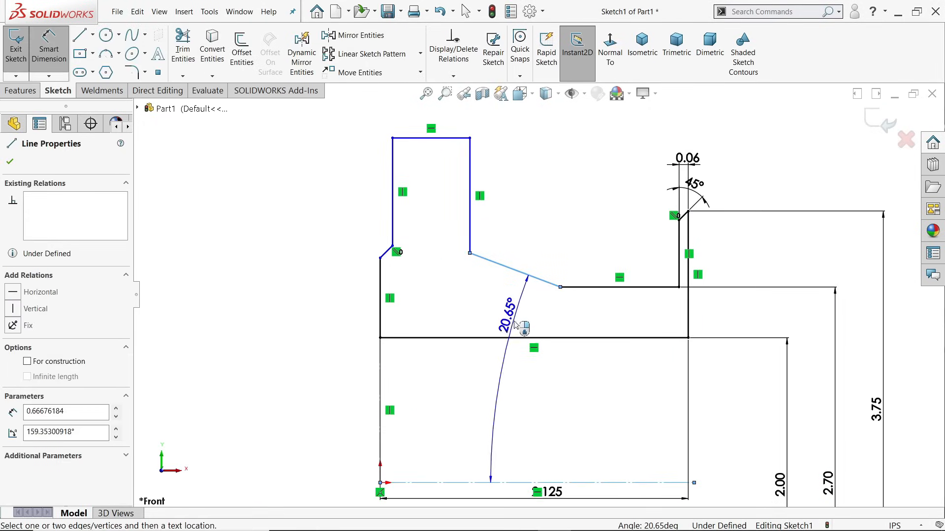
pyautogui.click(507, 337)
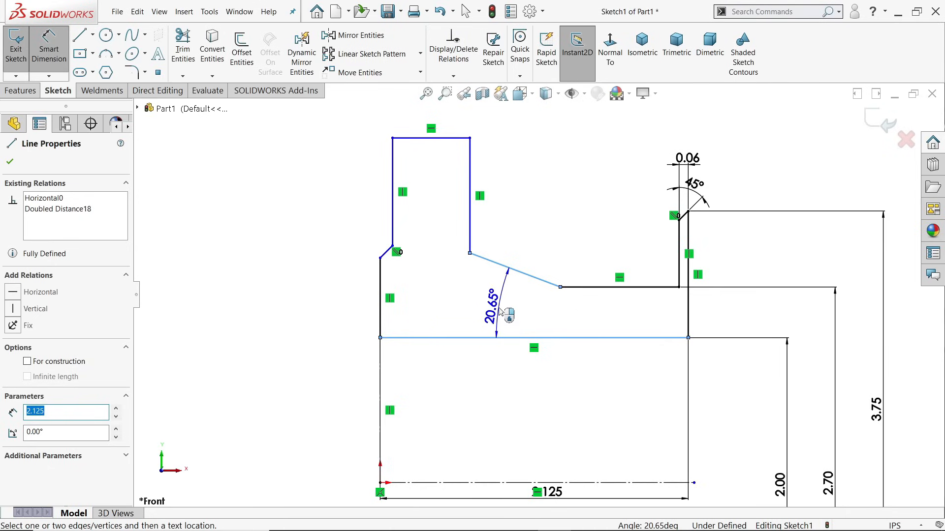
pyautogui.click(501, 316)
pyautogui.write('12')
pyautogui.press('Return')
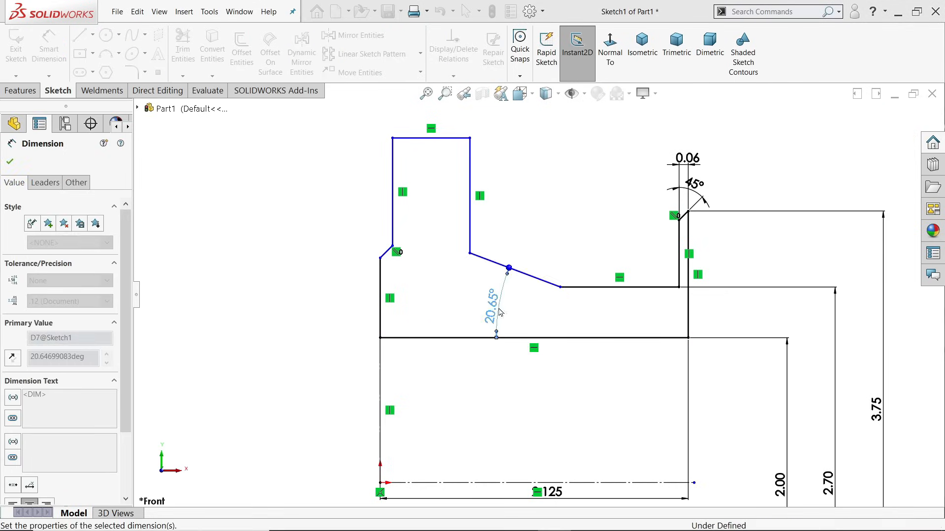
# - Dimension the horizontal distance from the origin to the lower end of the sloped line to 1.375 in
pyautogui.scroll(2, 517, 318)
pyautogui.scroll(-1, 526, 343)
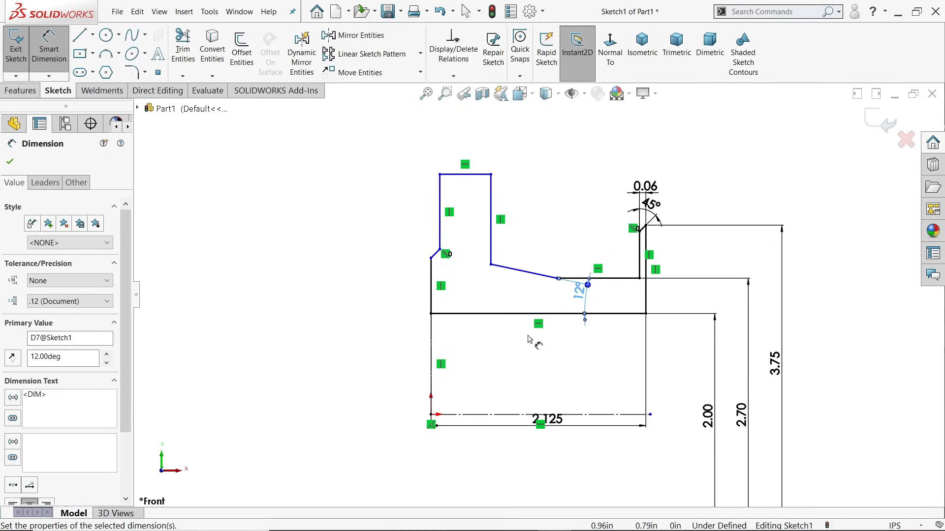
pyautogui.click(557, 279)
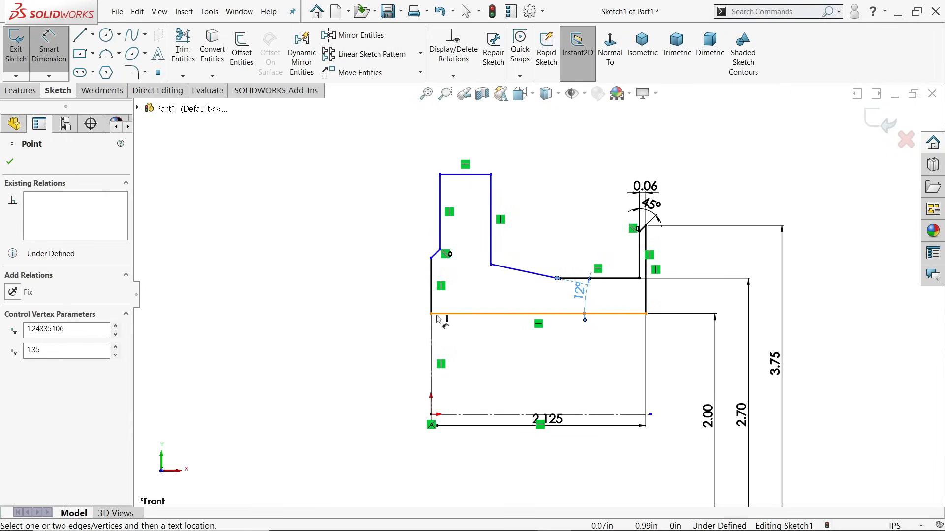
pyautogui.click(432, 416)
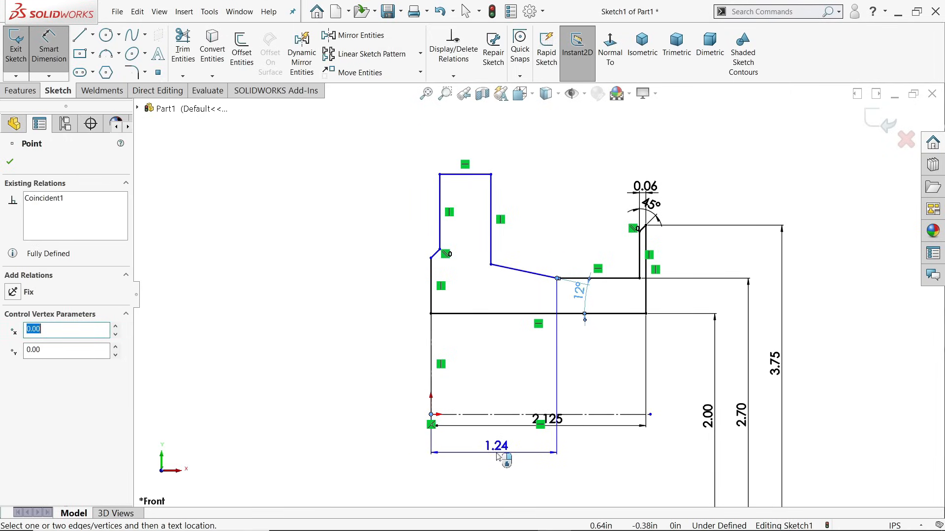
pyautogui.click(498, 457)
pyautogui.write('1.375')
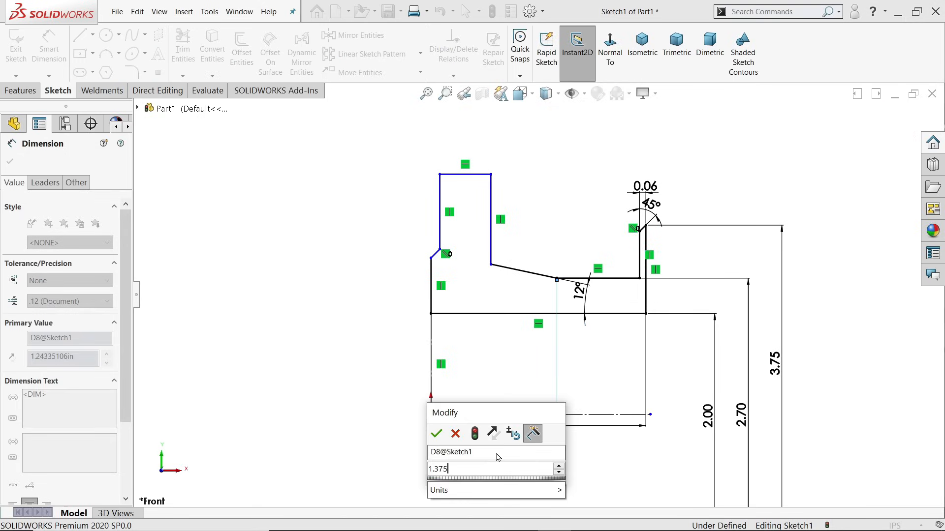
pyautogui.press('Return')
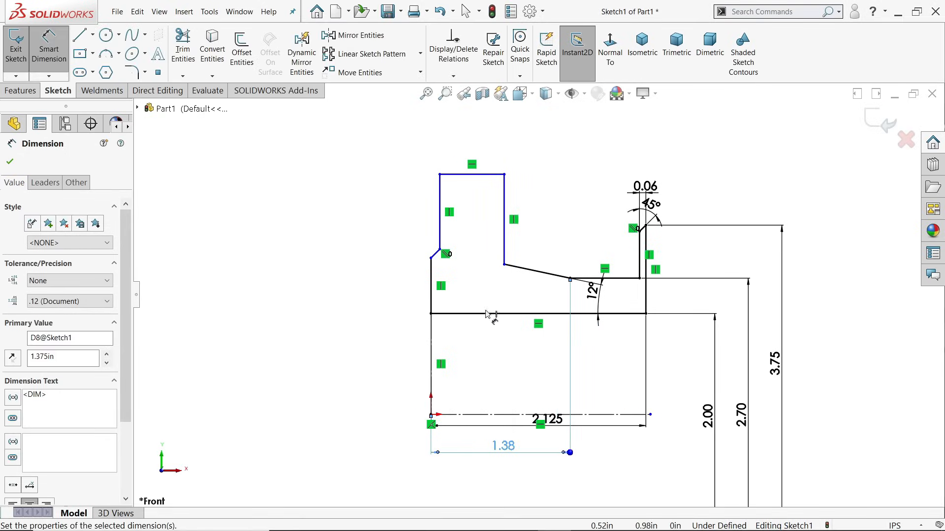
# - Dimension the horizontal distance from the profile's left edge to the tall flange's right vertical line to 0.65 in
pyautogui.scroll(-2, 508, 178)
pyautogui.click(507, 199)
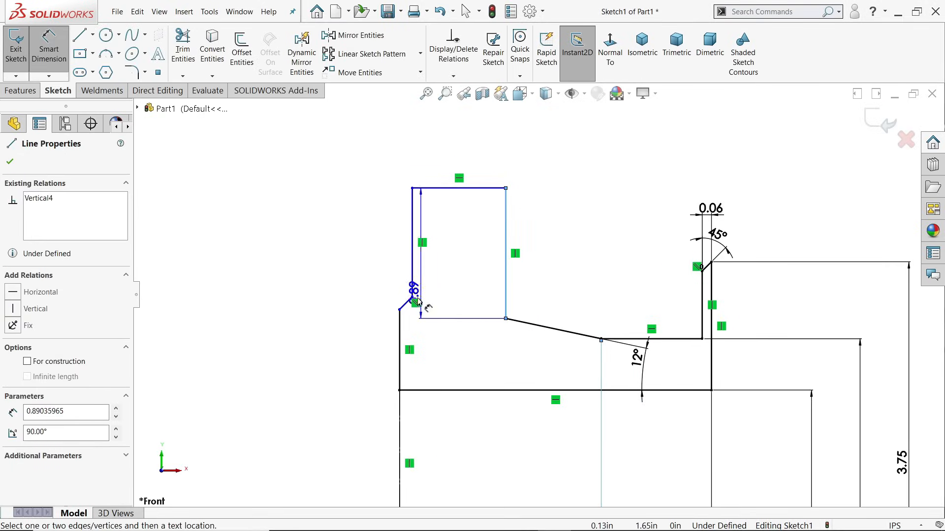
pyautogui.click(399, 335)
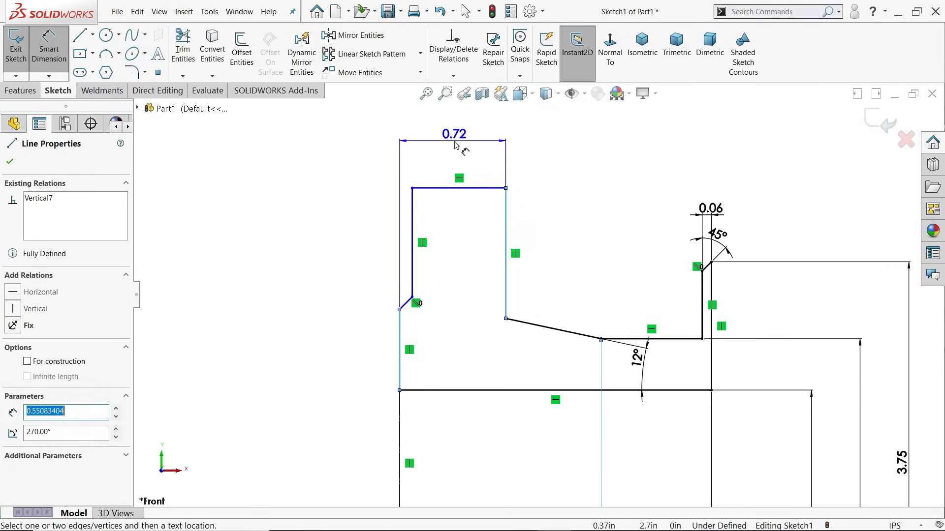
pyautogui.click(454, 143)
pyautogui.write('0.65')
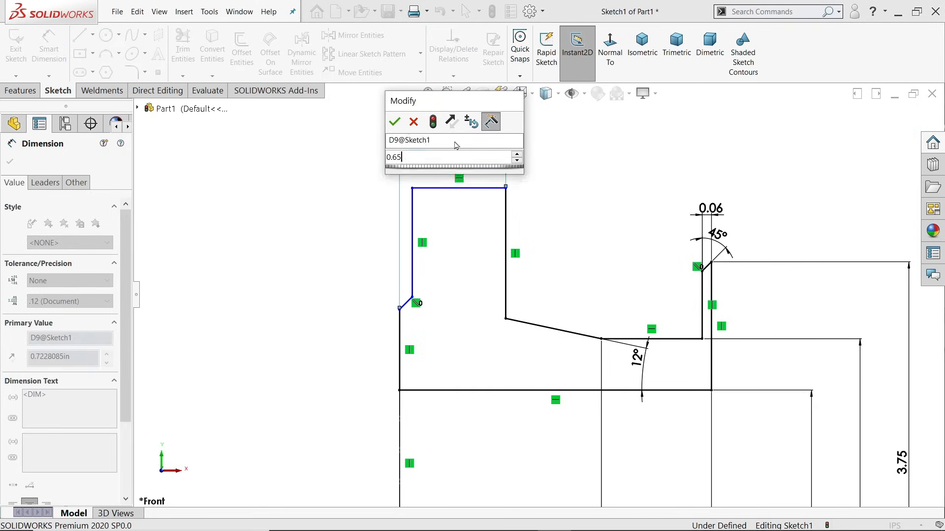
pyautogui.press('Return')
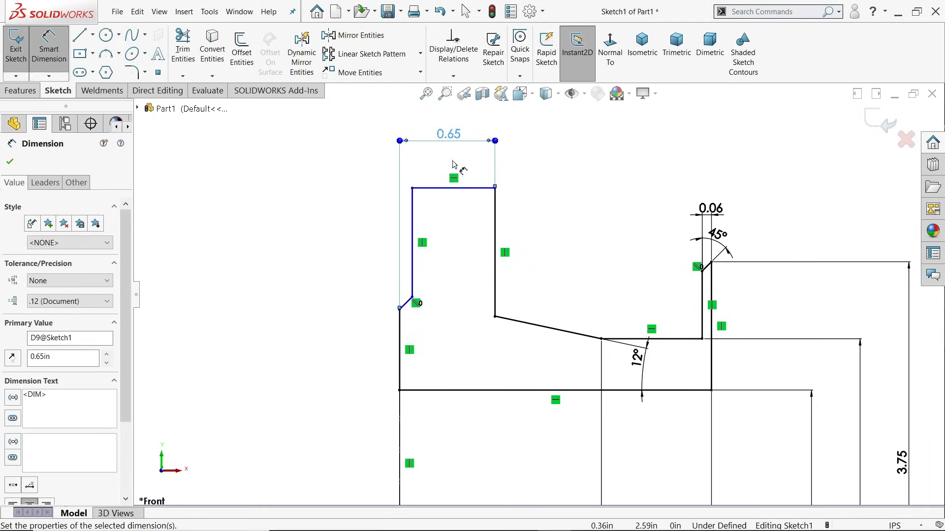
# - Dimension the horizontal offset between the profile's left edge and the tall flange's left vertical line to 0.063 in
pyautogui.click(412, 241)
pyautogui.click(399, 311)
pyautogui.click(362, 236)
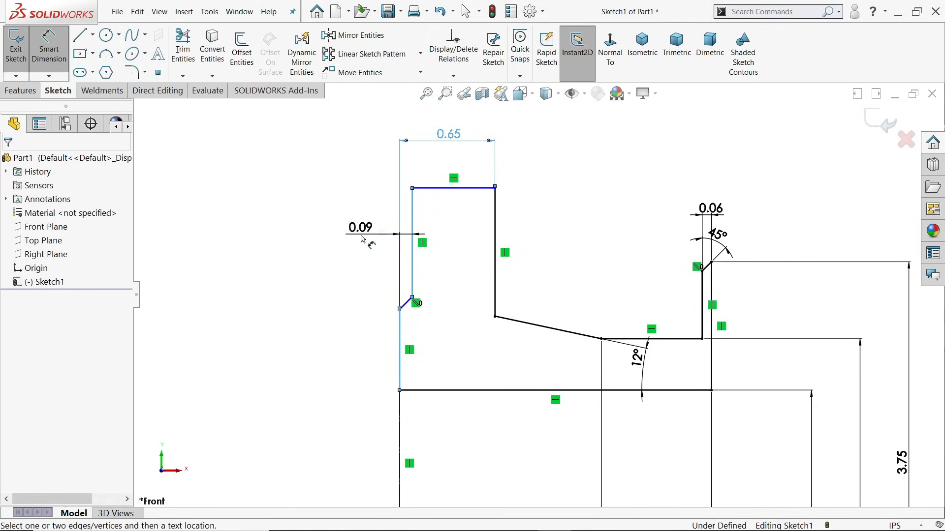
pyautogui.write('0.063')
pyautogui.press('Return')
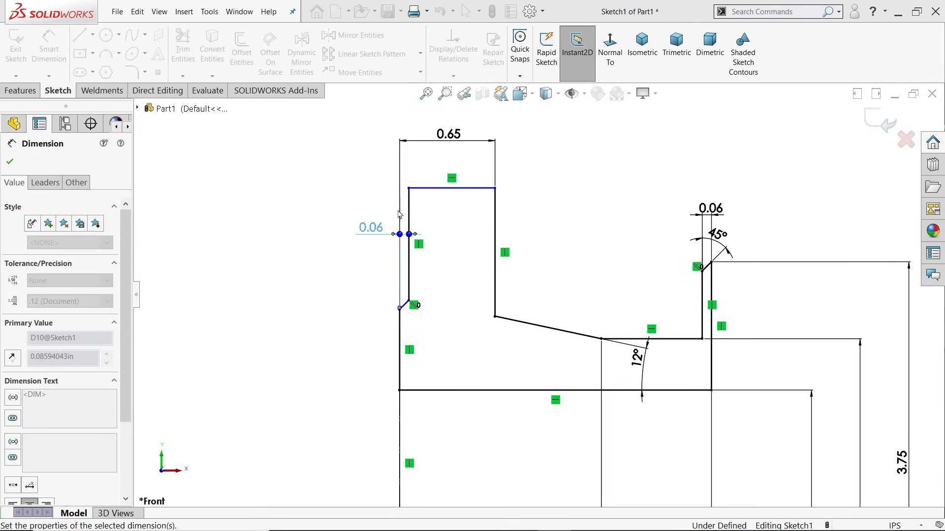
# - Add a driven angle dimension between the tall flange's short chamfer line and the profile's left vertical edge
pyautogui.scroll(4, 439, 302)
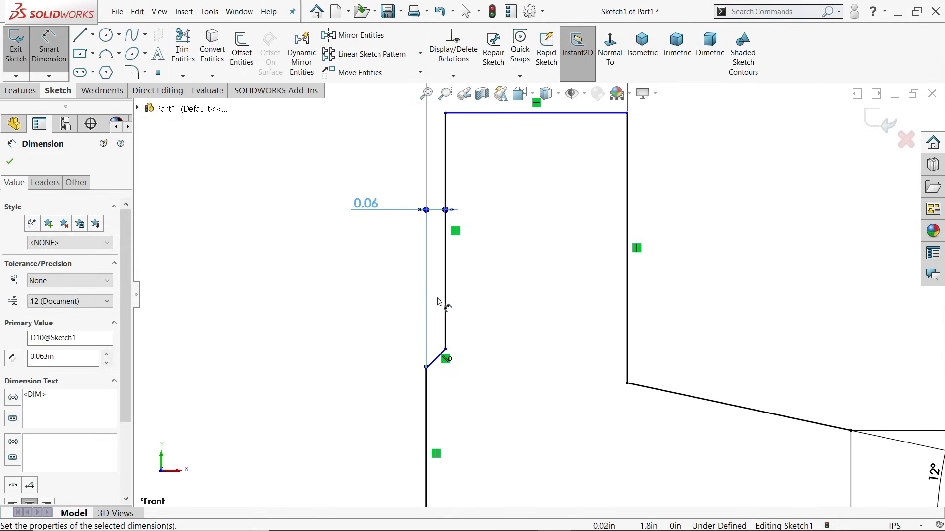
pyautogui.click(436, 358)
pyautogui.click(426, 381)
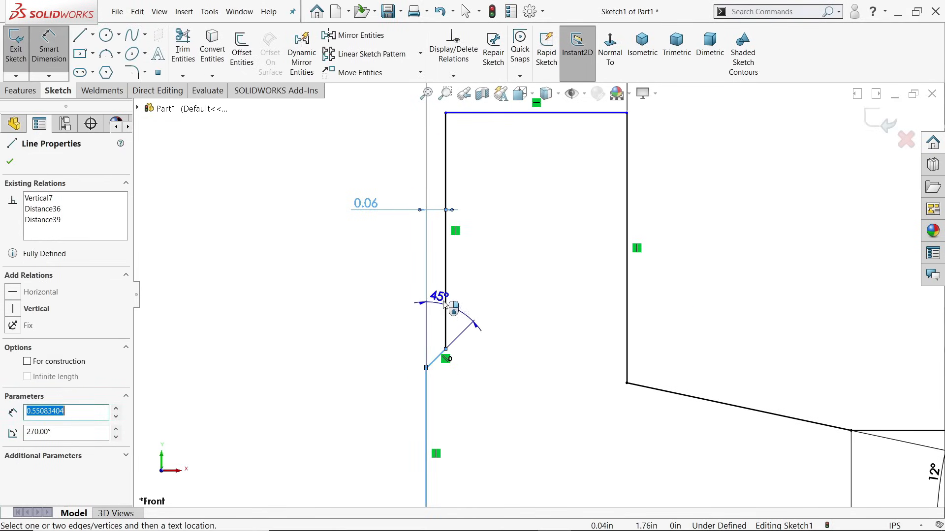
pyautogui.click(461, 296)
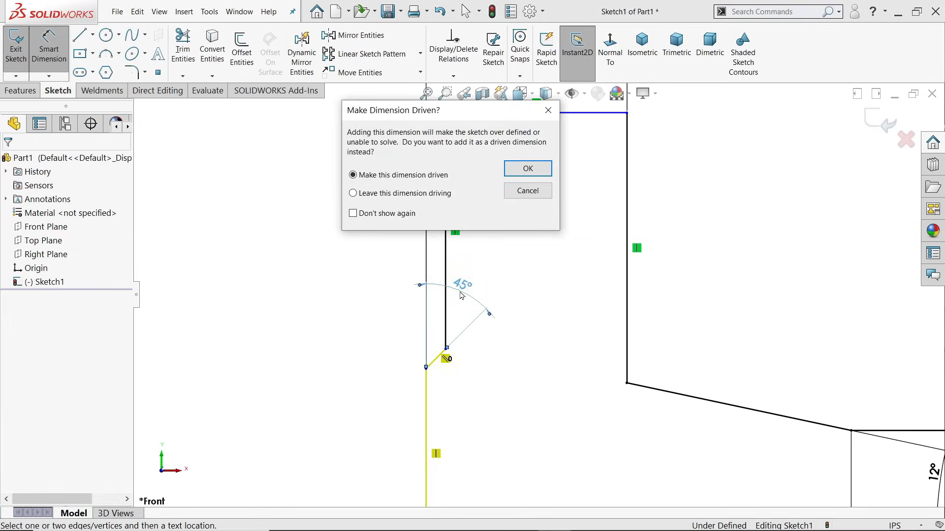
pyautogui.click(527, 168)
# - Dimension the tall flange's top line as a diameter about the centerline, set to 6 in
pyautogui.scroll(3, 539, 294)
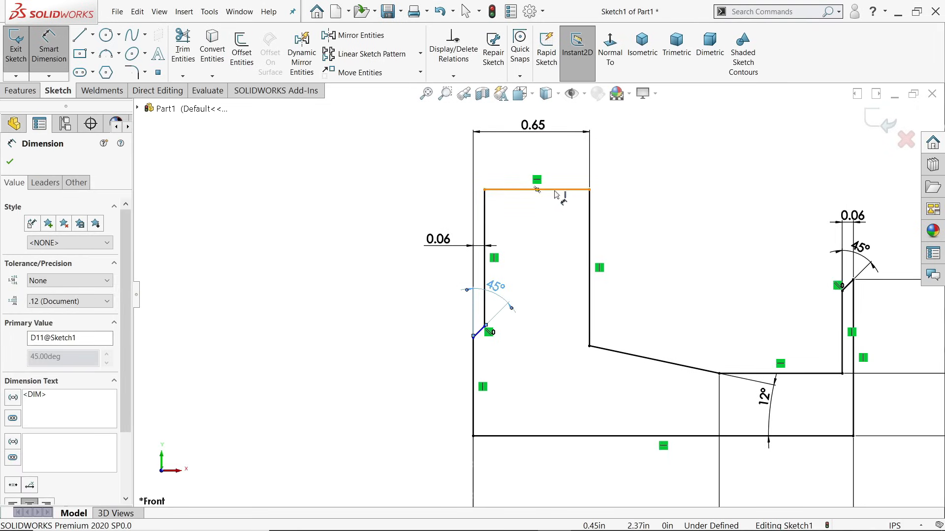
pyautogui.click(555, 191)
pyautogui.scroll(3, 537, 296)
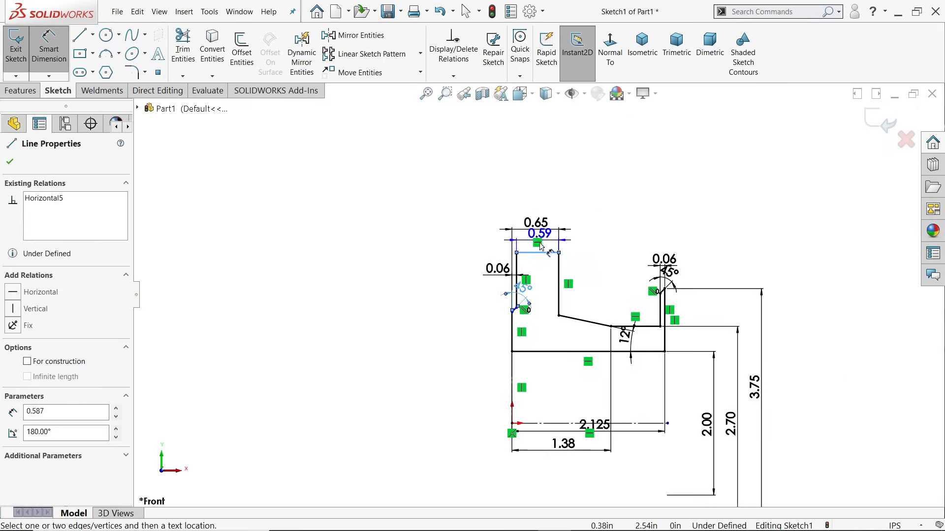
pyautogui.click(515, 423)
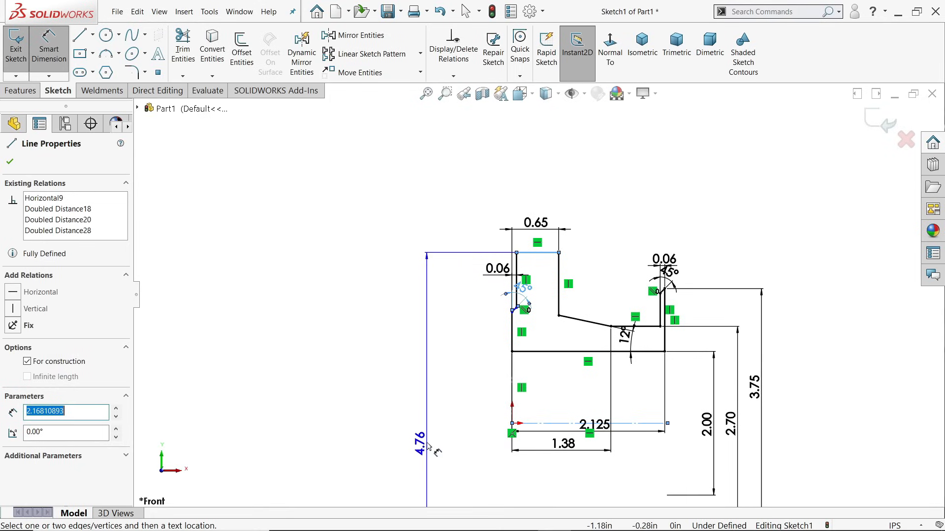
pyautogui.click(427, 446)
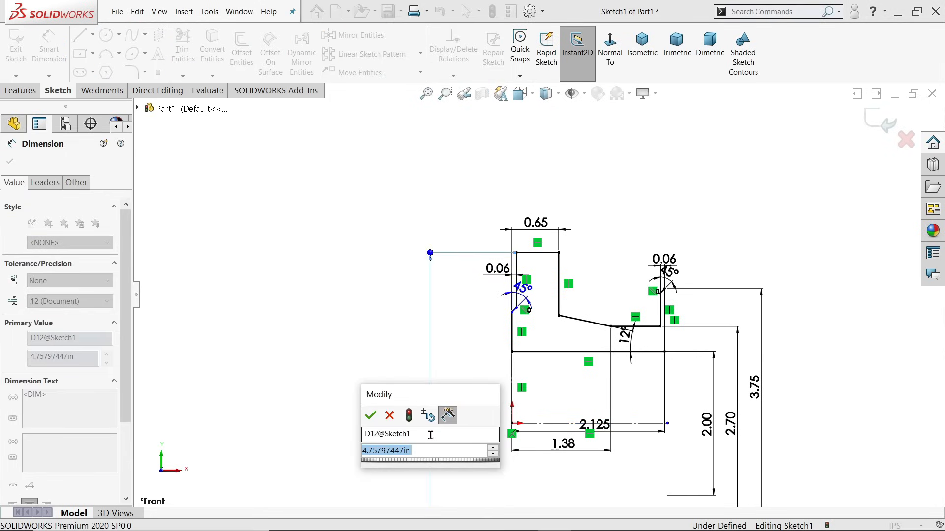
pyautogui.write('6')
pyautogui.press('Return')
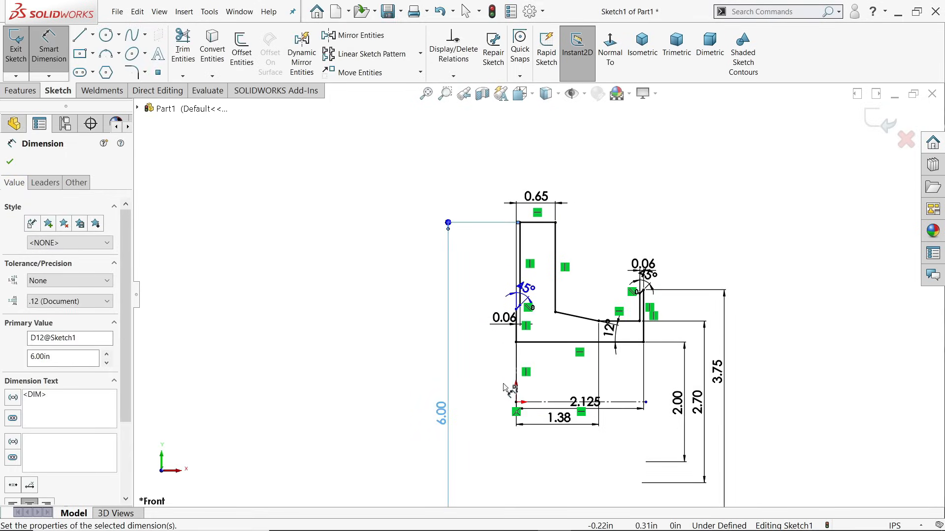
# - Dimension the chamfer's lower endpoint on the left edge as a 3.625 in diameter about the centerline and finish dimensioning
pyautogui.scroll(-3, 505, 387)
pyautogui.click(532, 238)
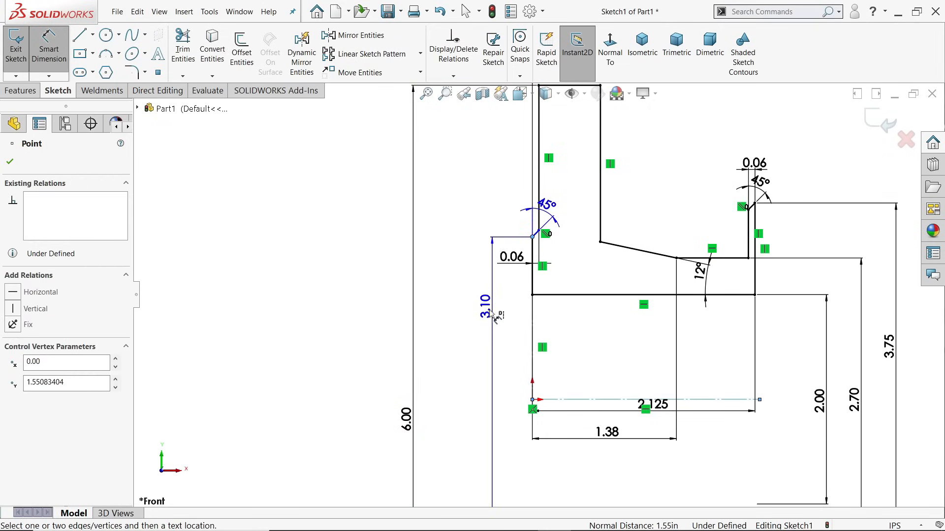
pyautogui.click(478, 331)
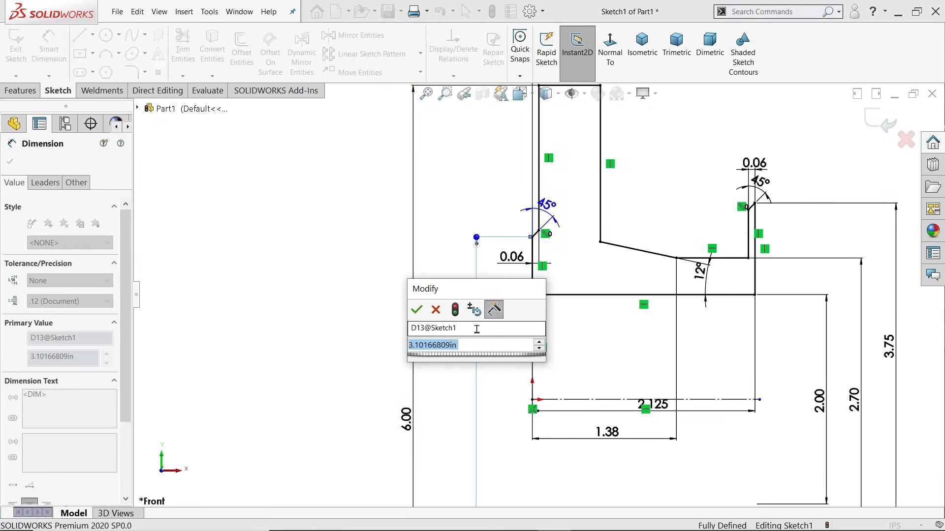
pyautogui.write('3.')
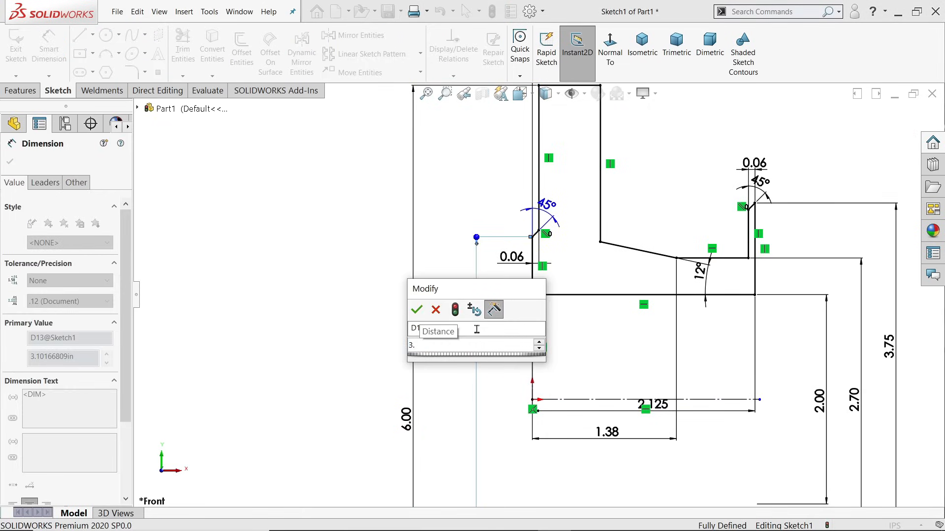
pyautogui.write('625')
pyautogui.press('Return')
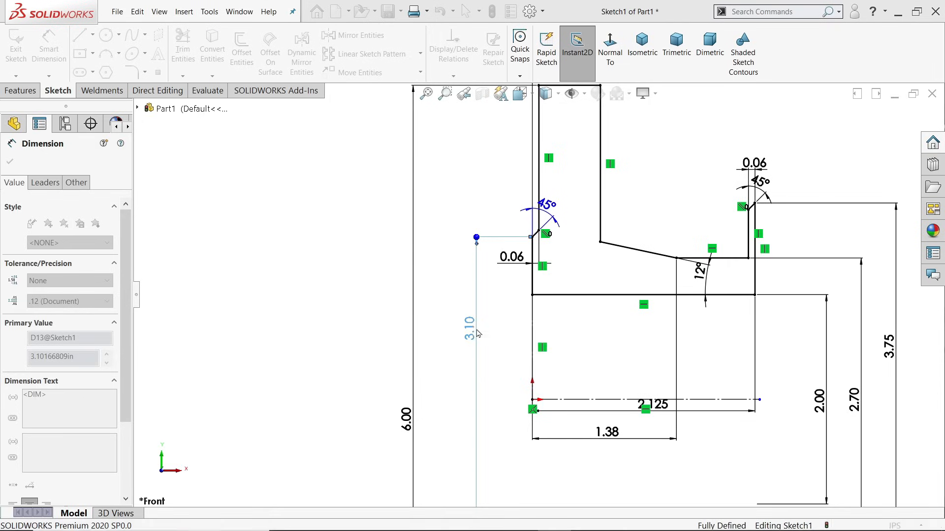
pyautogui.scroll(5, 519, 343)
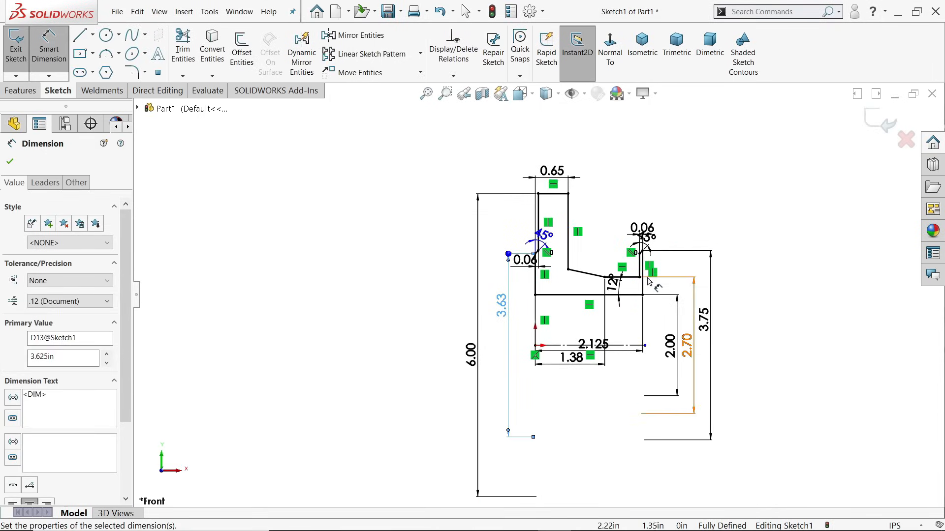
pyautogui.scroll(-2, 646, 276)
pyautogui.scroll(-1, 616, 275)
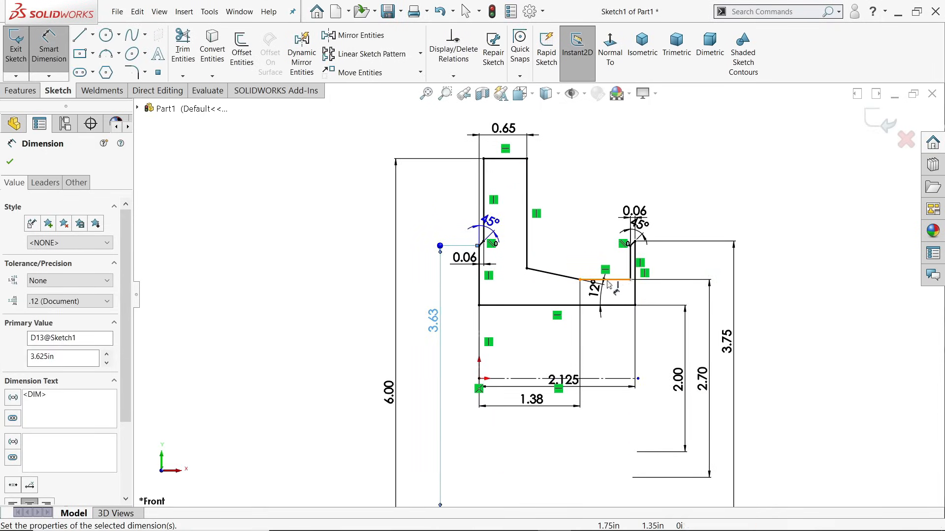
pyautogui.scroll(-1, 441, 225)
pyautogui.click(10, 162)
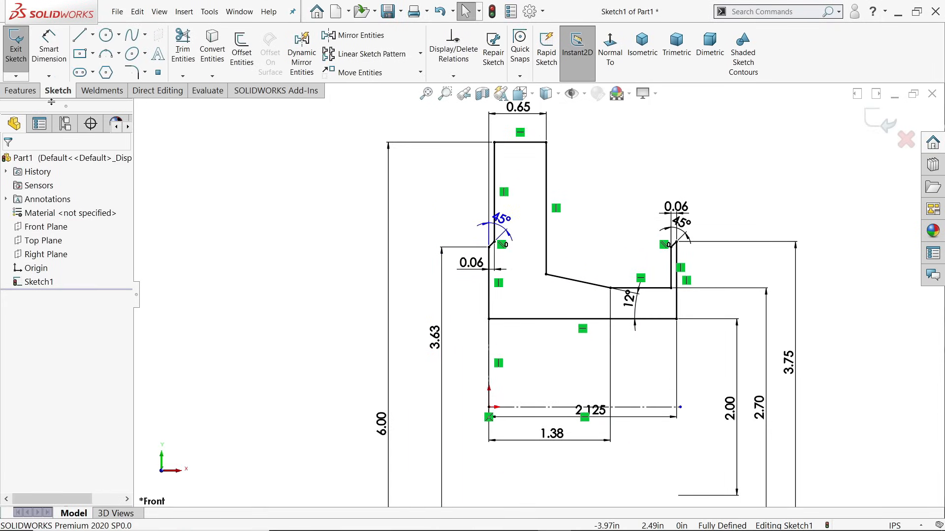
# - Revolve the profile 360 degrees about the horizontal centerline as a Blind boss
pyautogui.click(21, 90)
pyautogui.click(60, 54)
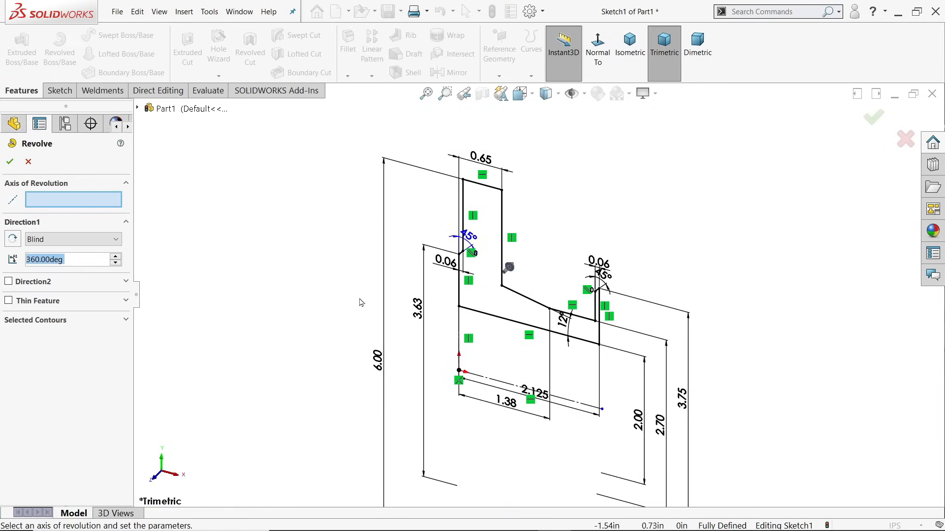
pyautogui.scroll(5, 503, 387)
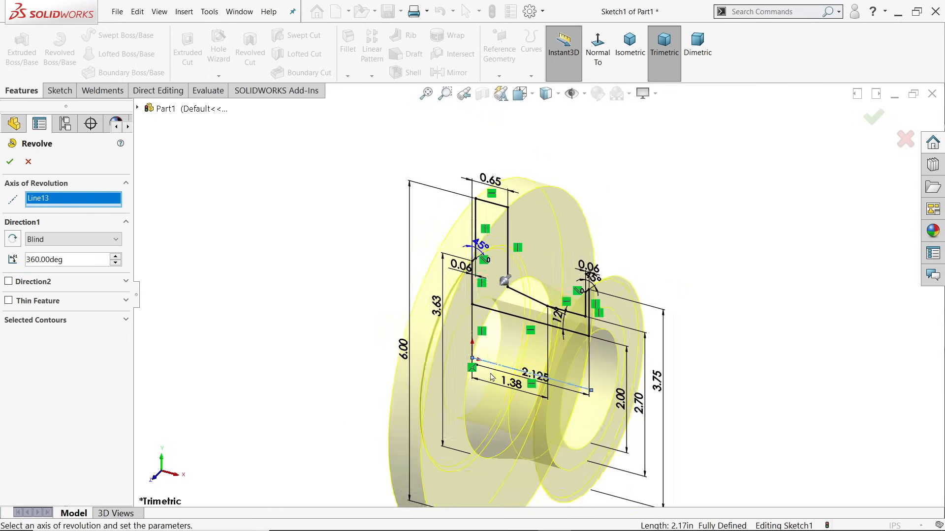
pyautogui.scroll(-3, 553, 314)
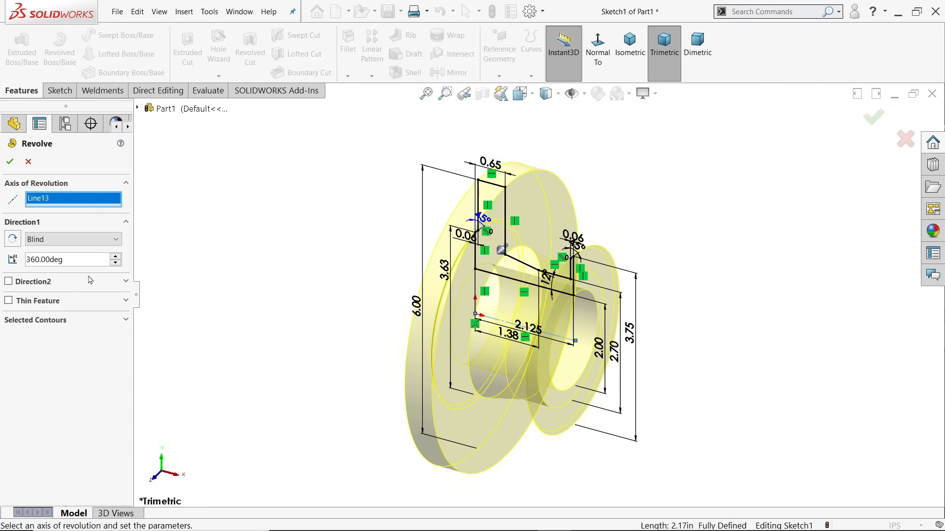
pyautogui.click(37, 241)
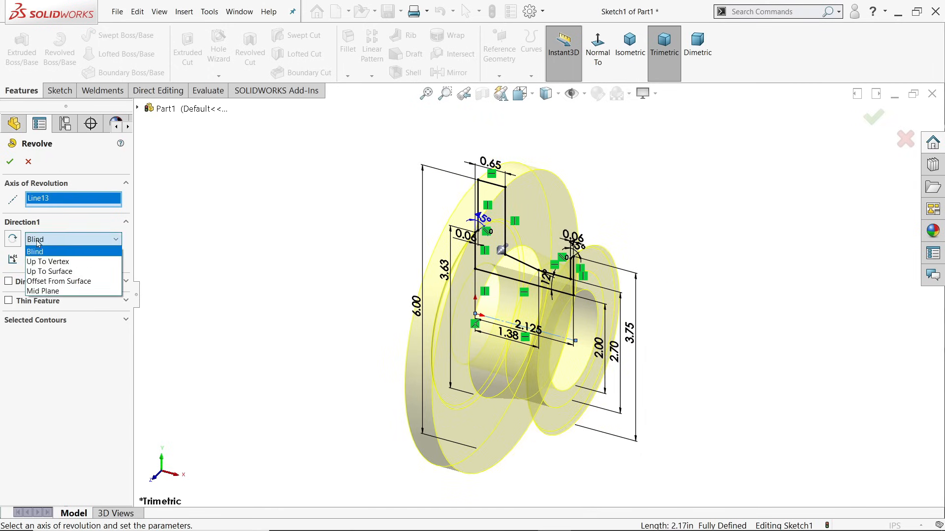
pyautogui.click(37, 243)
pyautogui.moveTo(81, 260); pyautogui.dragTo(12, 258)
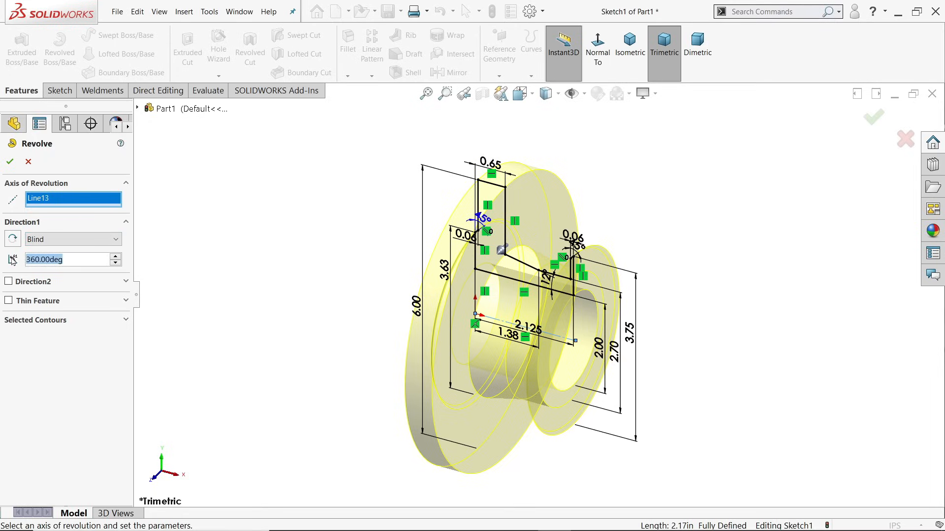
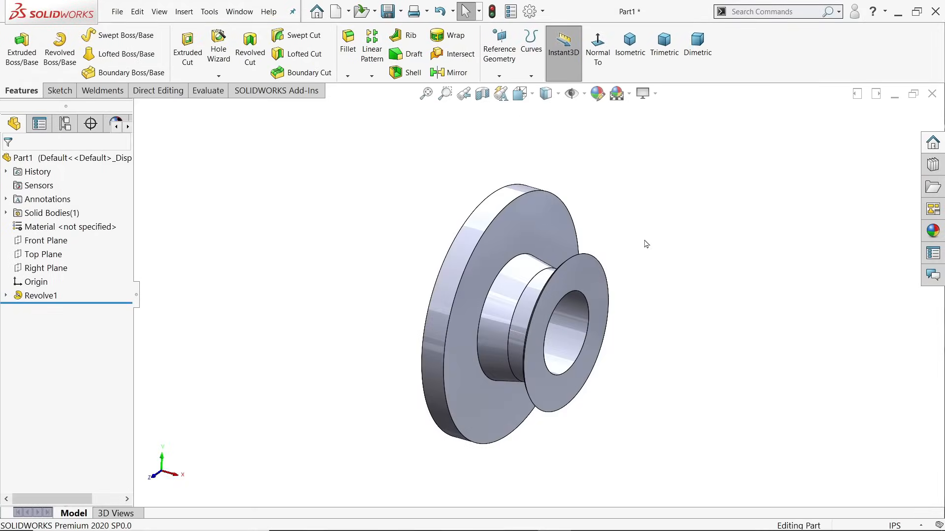
# - Start a sketch on the small flange's flat end face and draw a 5 in diameter circle centred on the origin
pyautogui.click(599, 281)
pyautogui.click(644, 253)
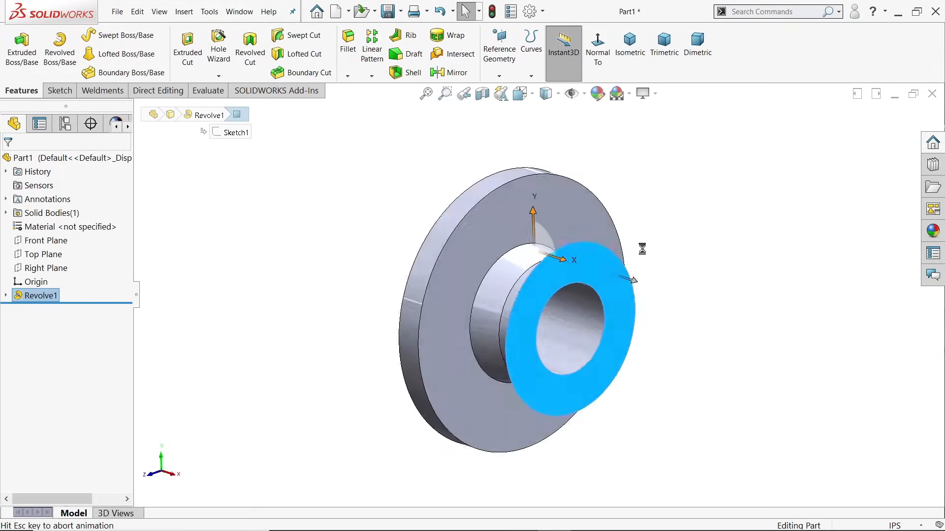
pyautogui.scroll(-2, 590, 326)
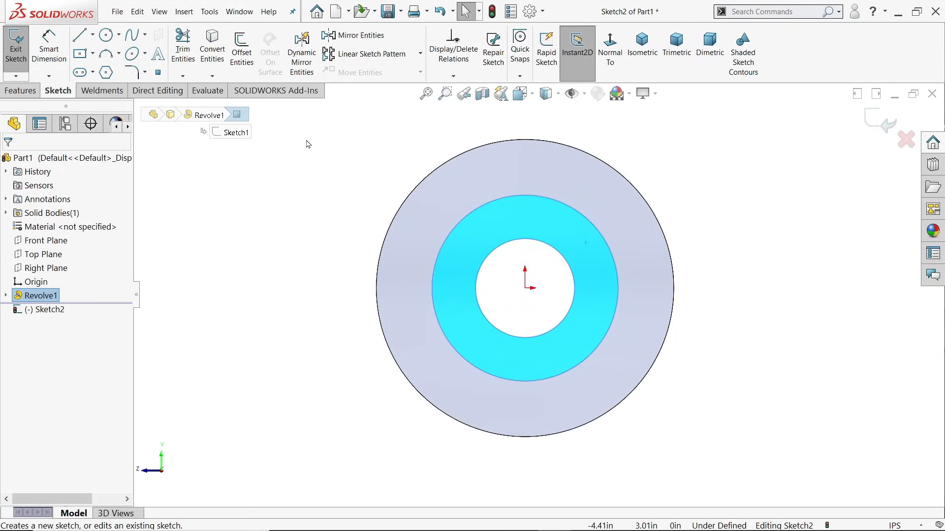
pyautogui.click(106, 34)
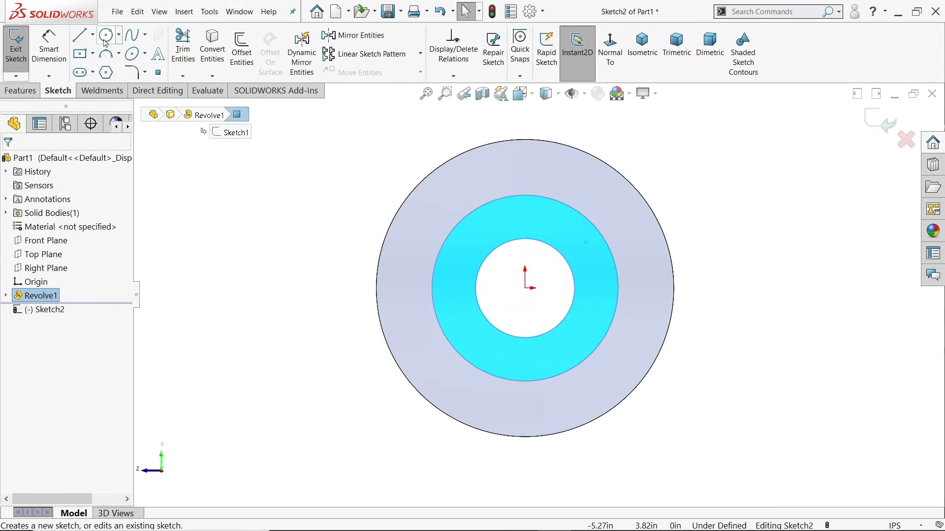
pyautogui.click(525, 287)
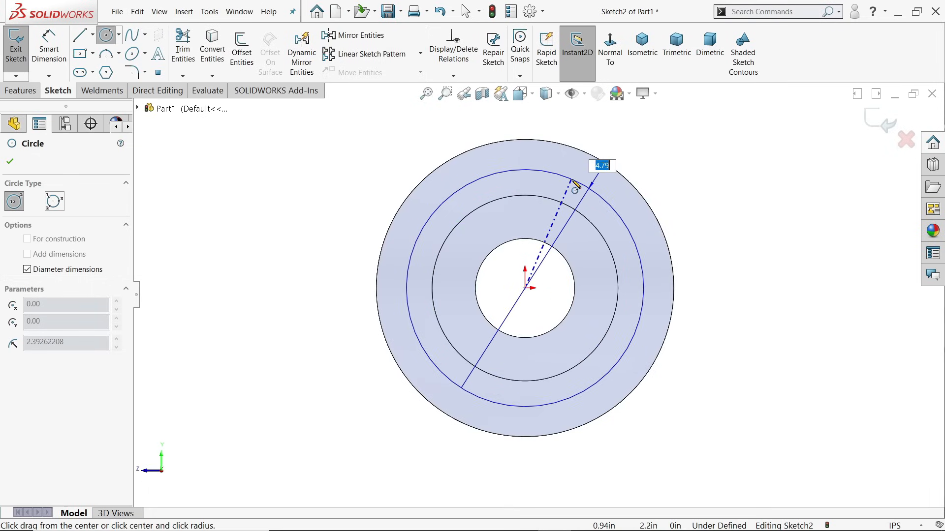
pyautogui.write('5')
pyautogui.press('Return')
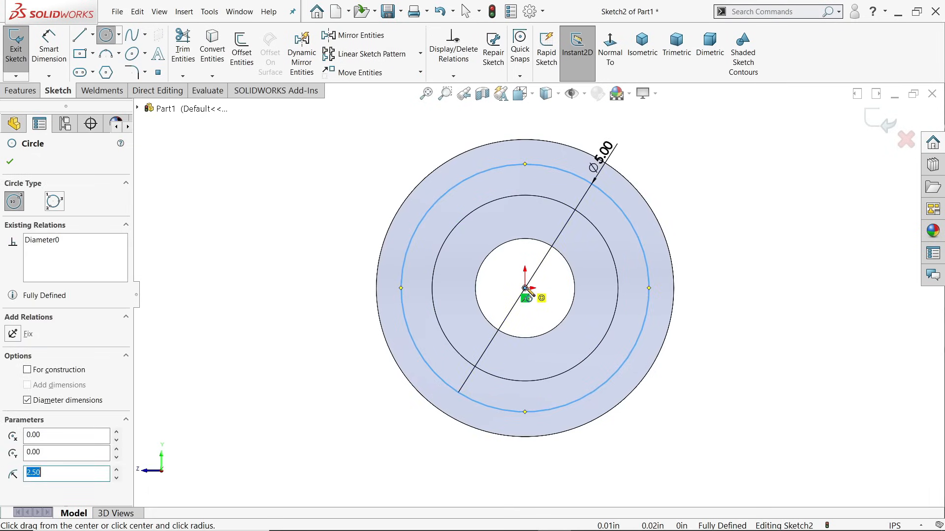
# - Draw a concentric 4.75 in diameter circle at the origin and make it construction geometry
pyautogui.click(525, 288)
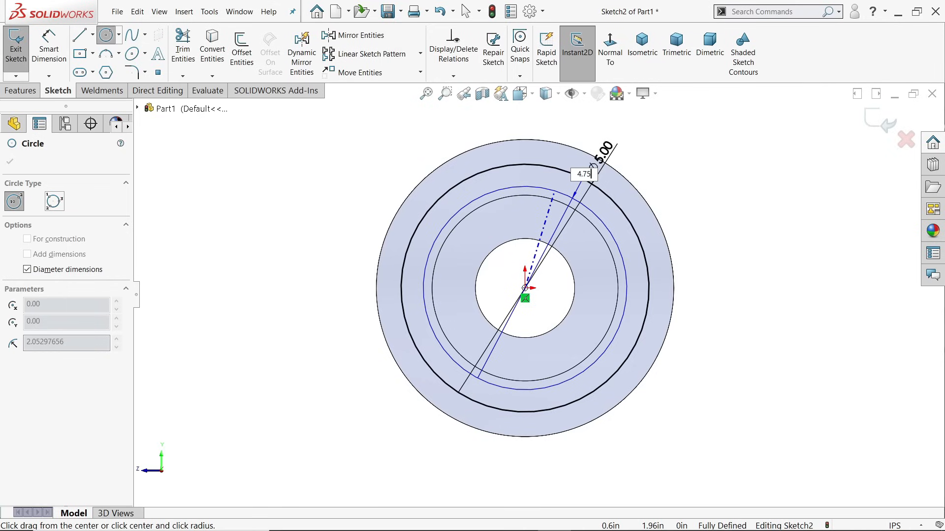
pyautogui.press('Return')
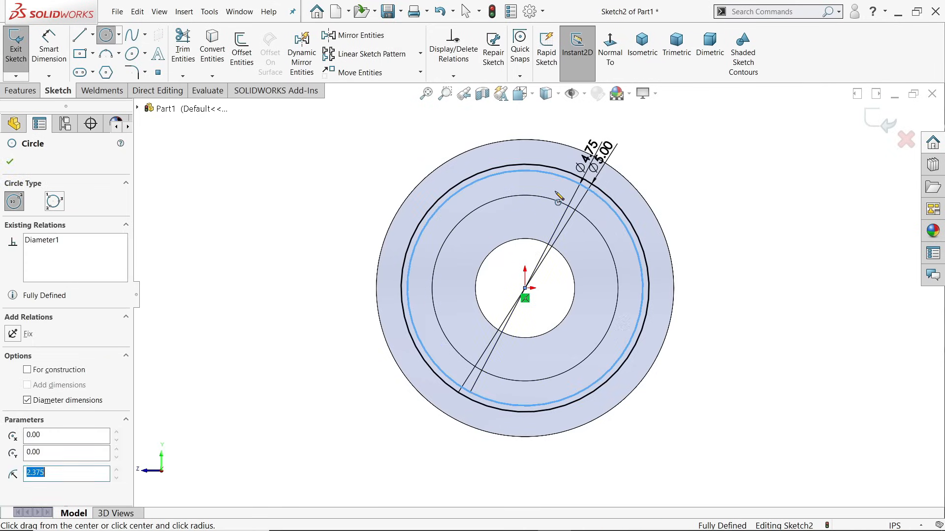
pyautogui.click(51, 371)
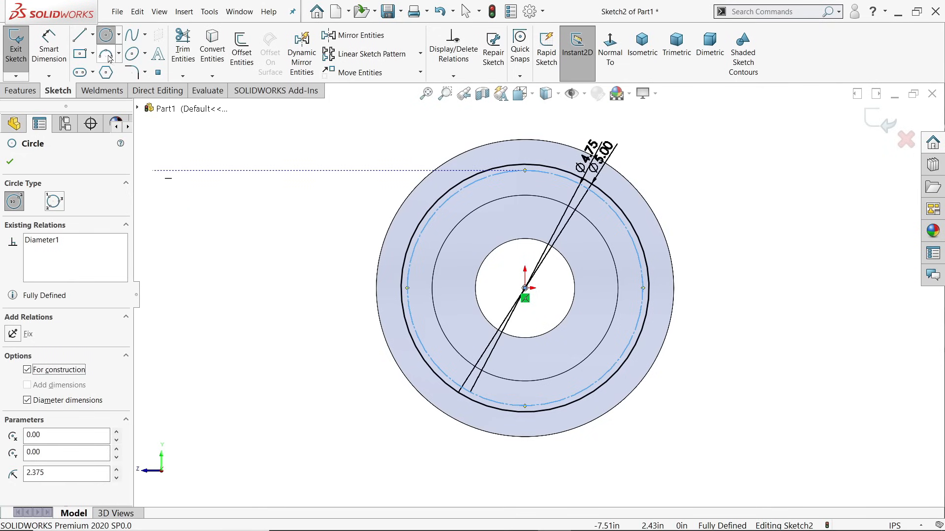
# - Draw a vertical centerline from the uppermost point of the bore's edge down to the origin
pyautogui.scroll(-4, 477, 224)
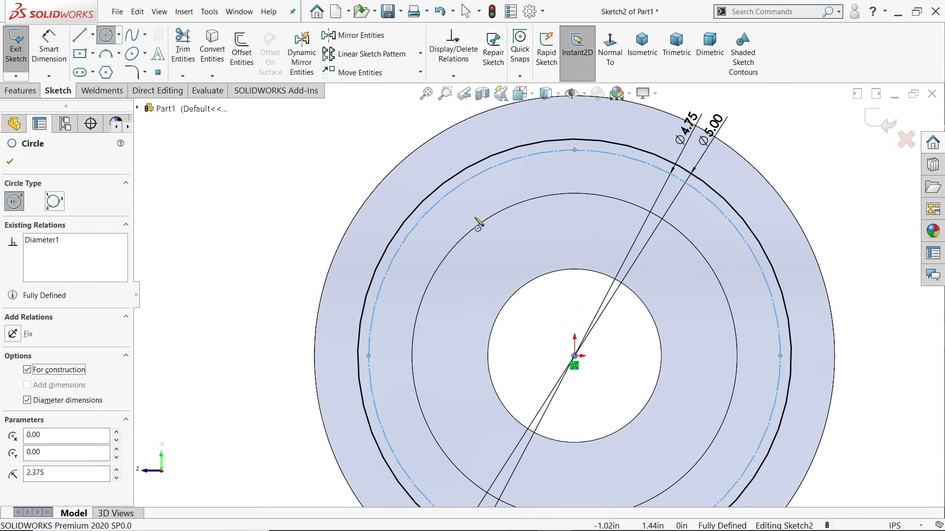
pyautogui.click(93, 35)
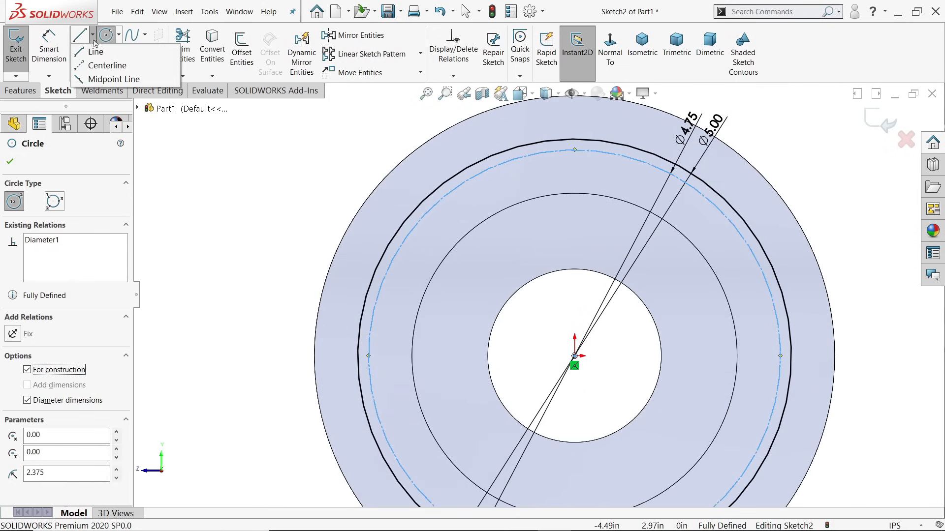
pyautogui.click(110, 64)
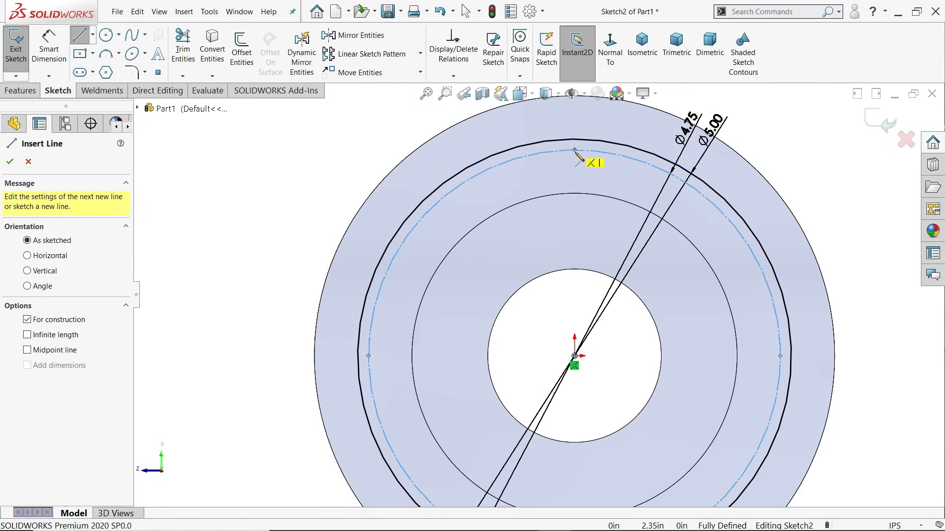
pyautogui.click(575, 269)
pyautogui.click(575, 356)
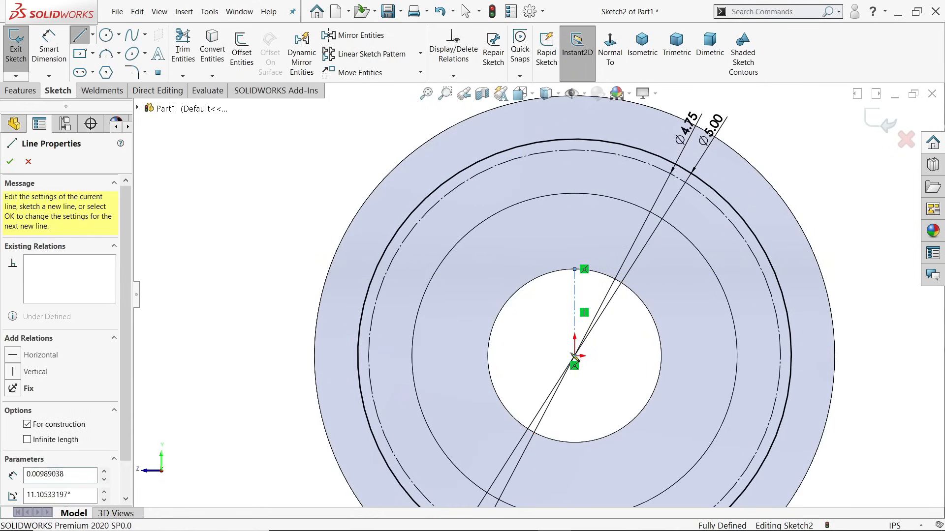
# - Draw an angled centerline from the origin up-left to the construction circle and continue it collinearly to the outer flange edge
pyautogui.click(426, 218)
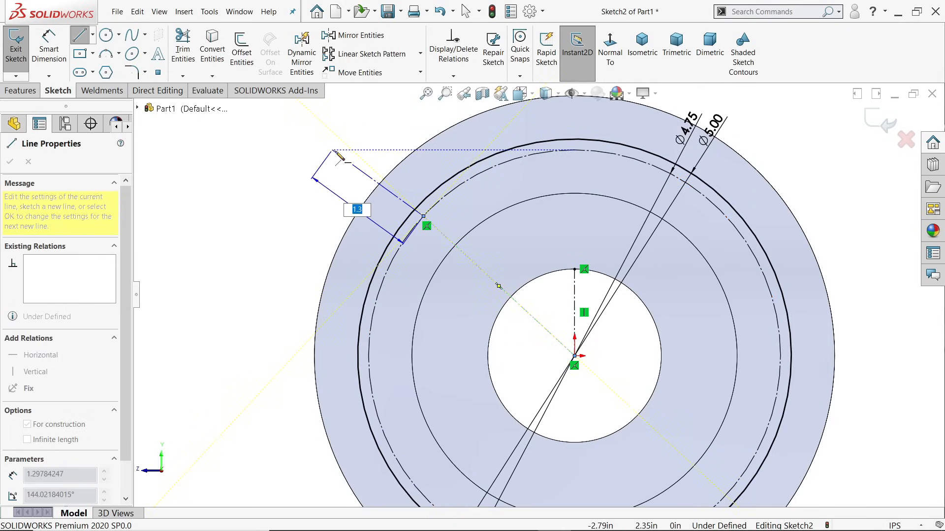
pyautogui.click(384, 181)
pyautogui.rightClick(334, 129)
pyautogui.click(360, 166)
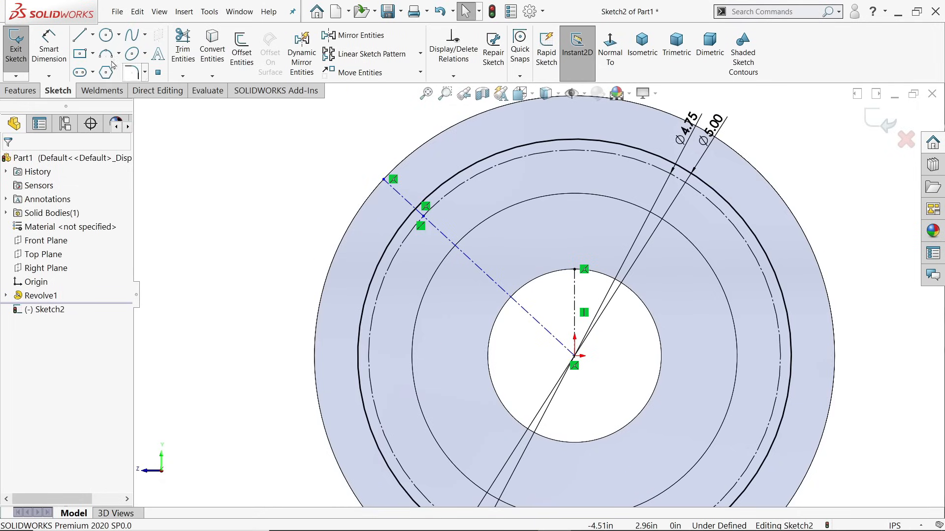
# - Dimension the angle between the angled centerline and the vertical centerline as 45 degrees
pyautogui.click(49, 49)
pyautogui.click(523, 311)
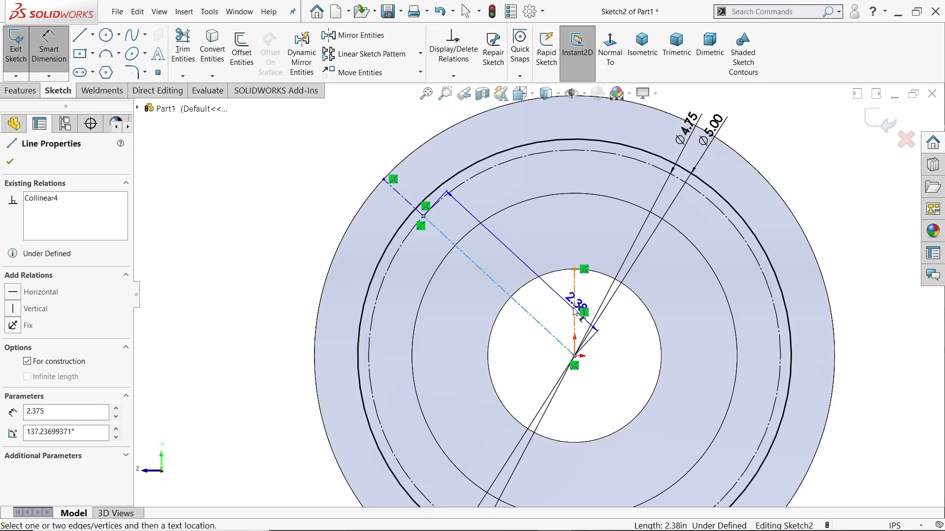
pyautogui.click(575, 309)
pyautogui.click(526, 267)
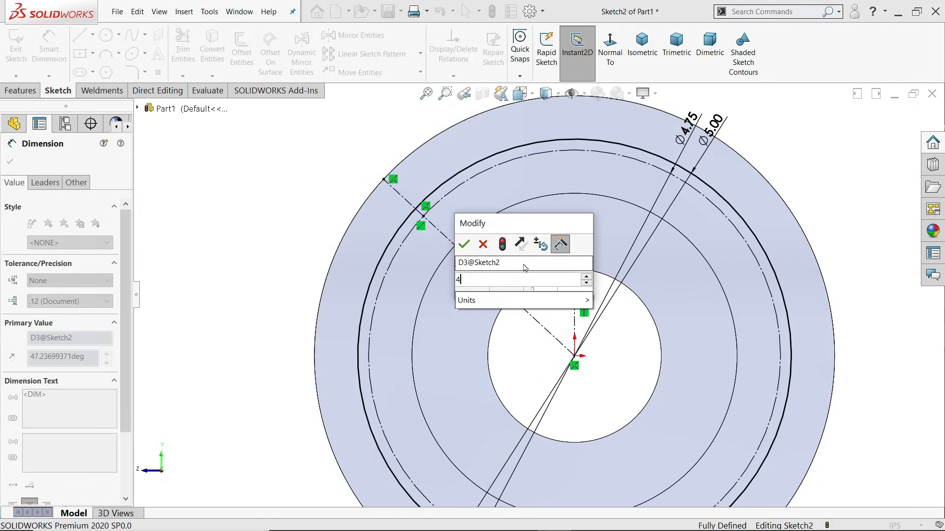
pyautogui.write('45')
pyautogui.press('Return')
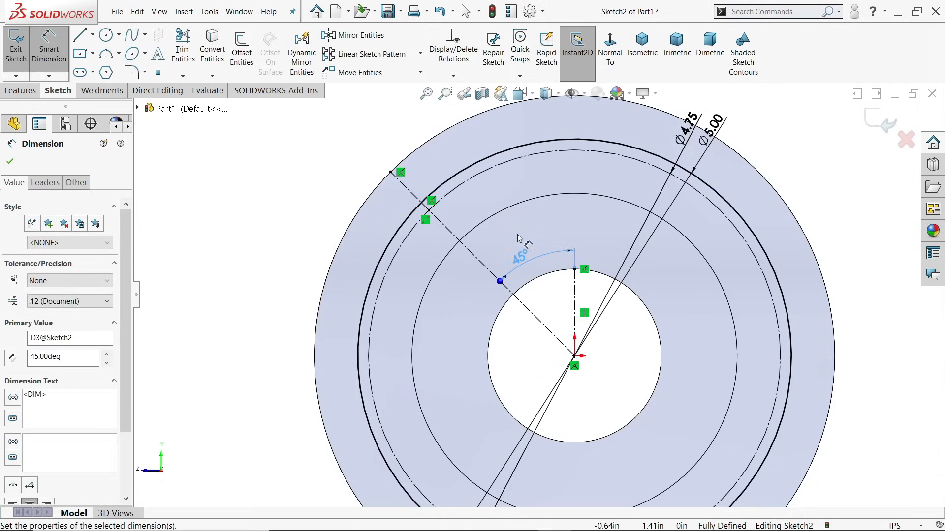
# - Draw a circle centred on the outer part of the angled centerline with its diameter entered as 0.787*2 in
pyautogui.click(108, 36)
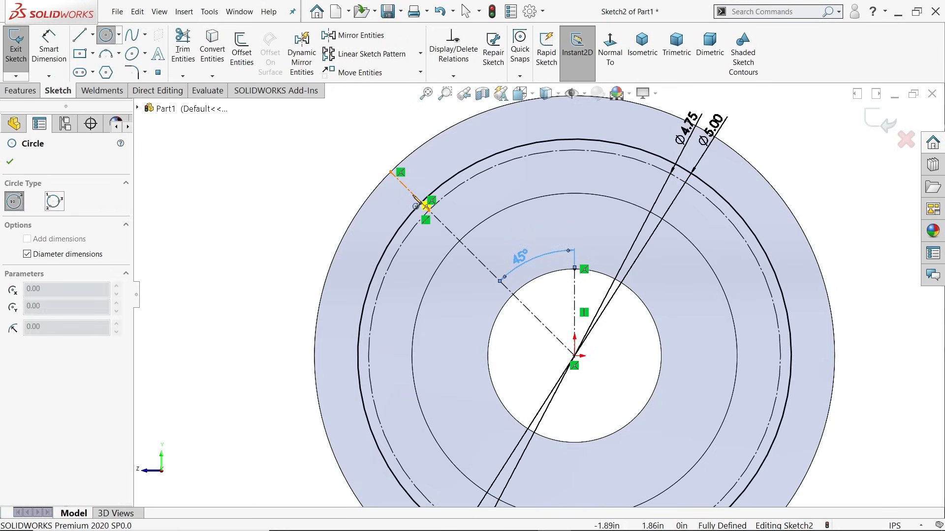
pyautogui.click(414, 195)
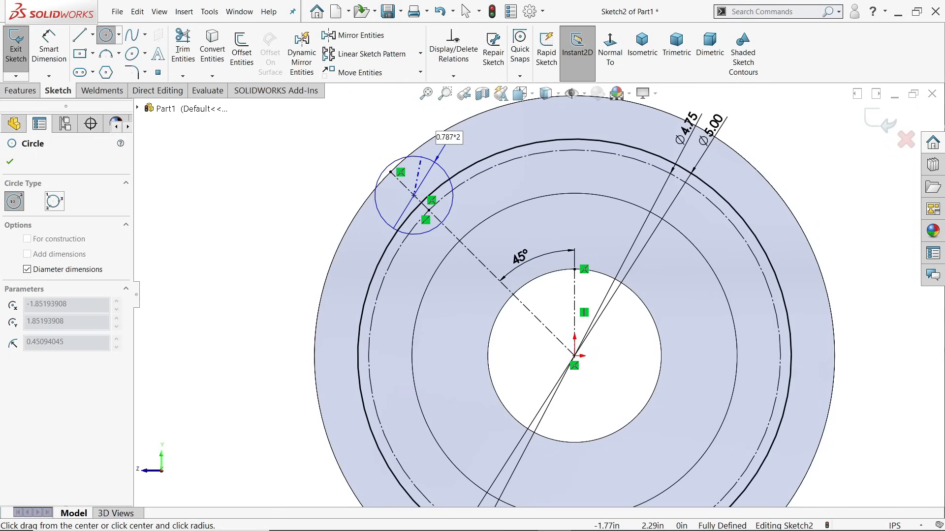
pyautogui.write('0.787*2')
pyautogui.press('Return')
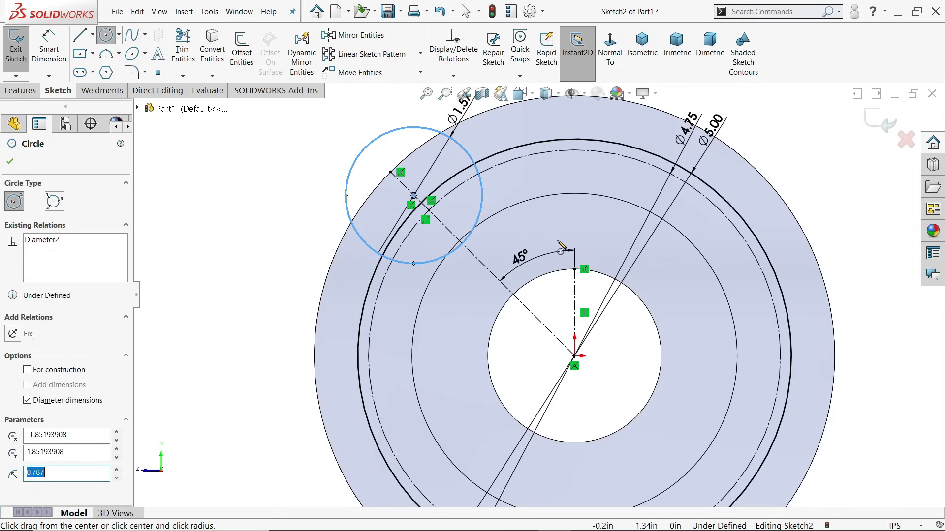
pyautogui.scroll(2, 560, 246)
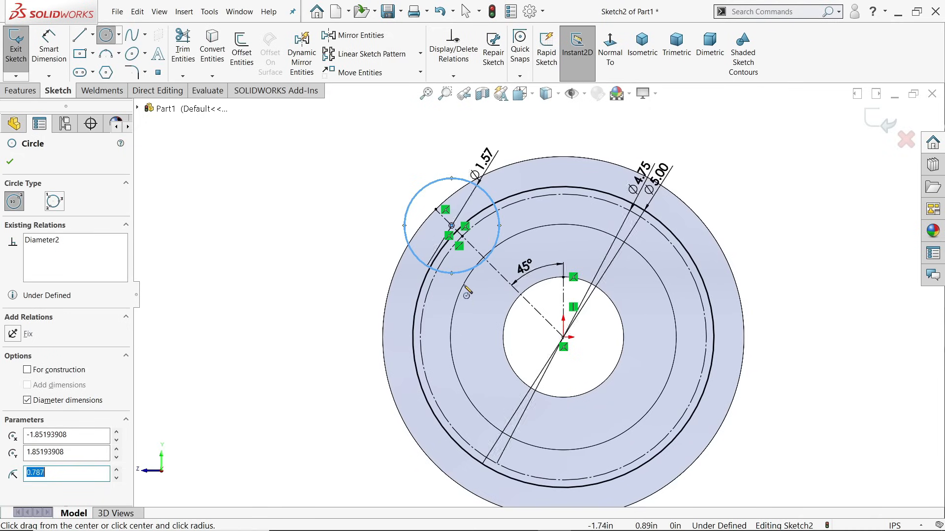
# - Dimension the horizontal distance from the new circle's centre to the origin as 1.575 in
pyautogui.click(42, 47)
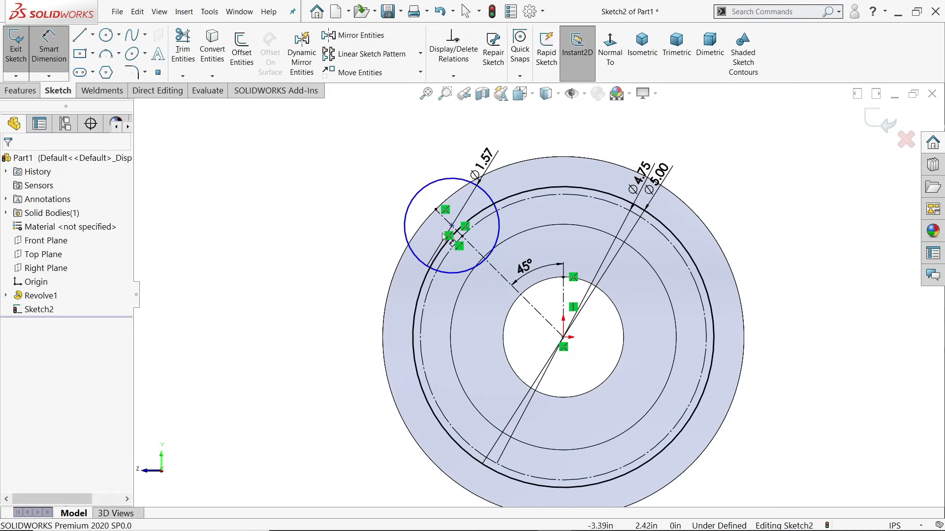
pyautogui.click(452, 226)
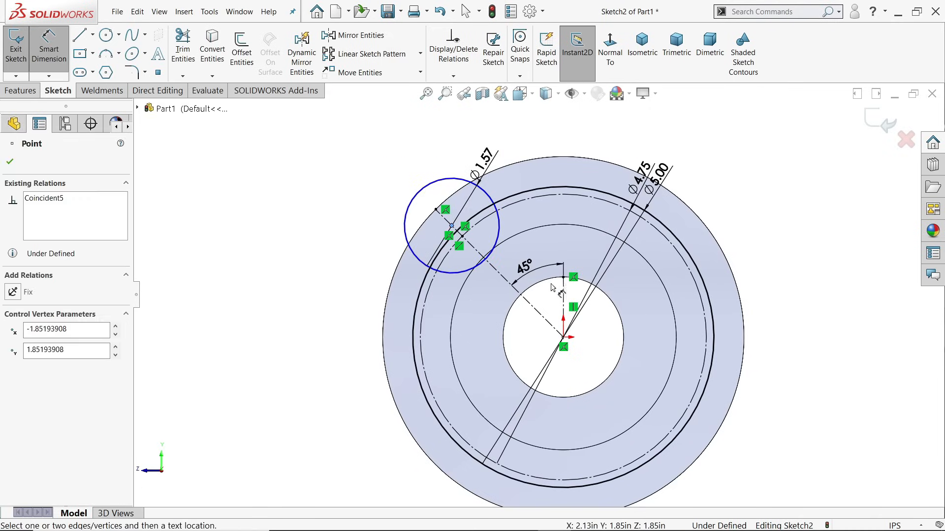
pyautogui.click(563, 340)
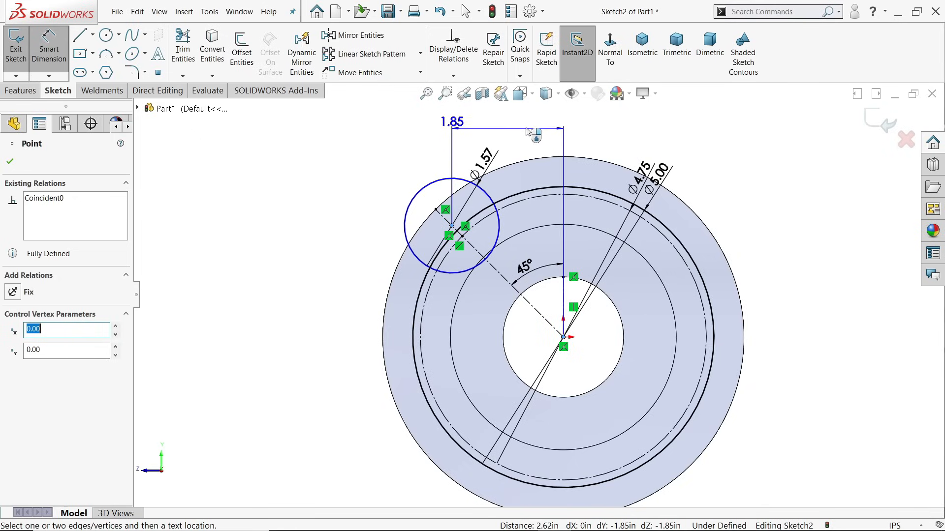
pyautogui.click(512, 120)
pyautogui.write('1.')
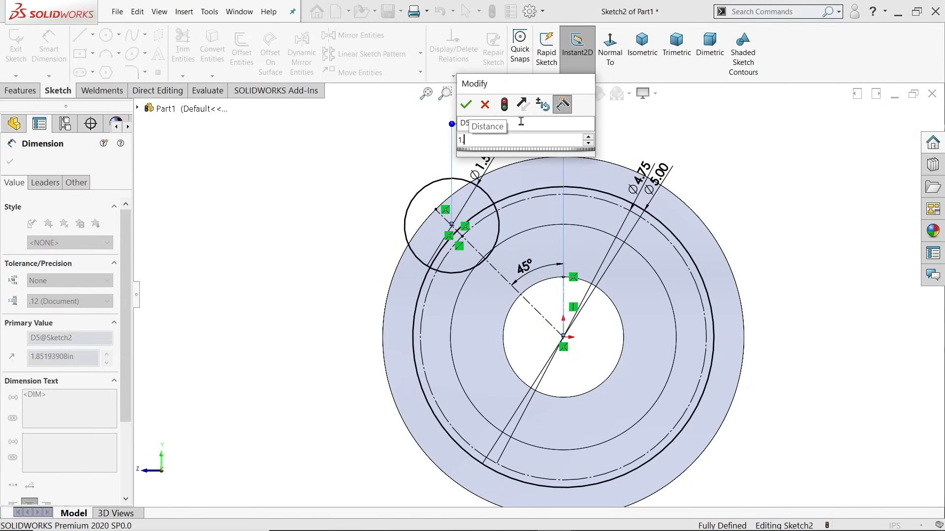
pyautogui.write('575')
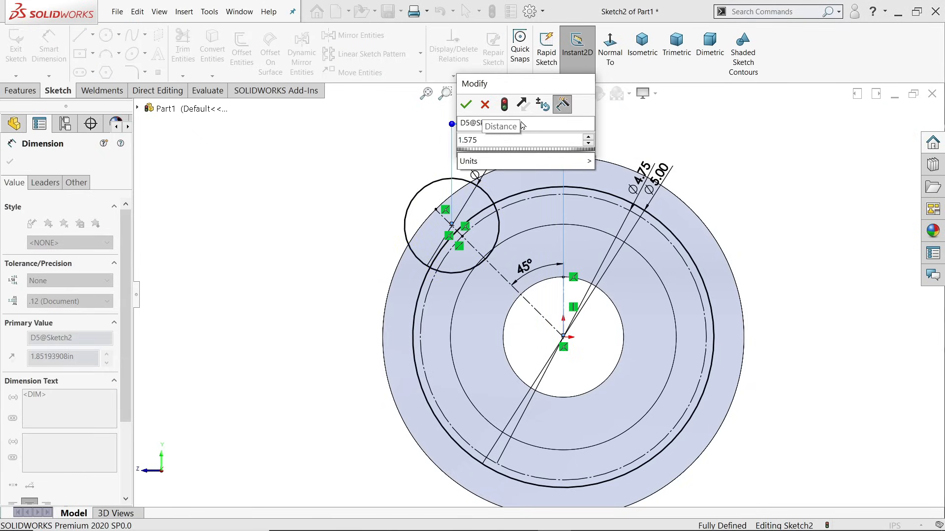
pyautogui.press('Return')
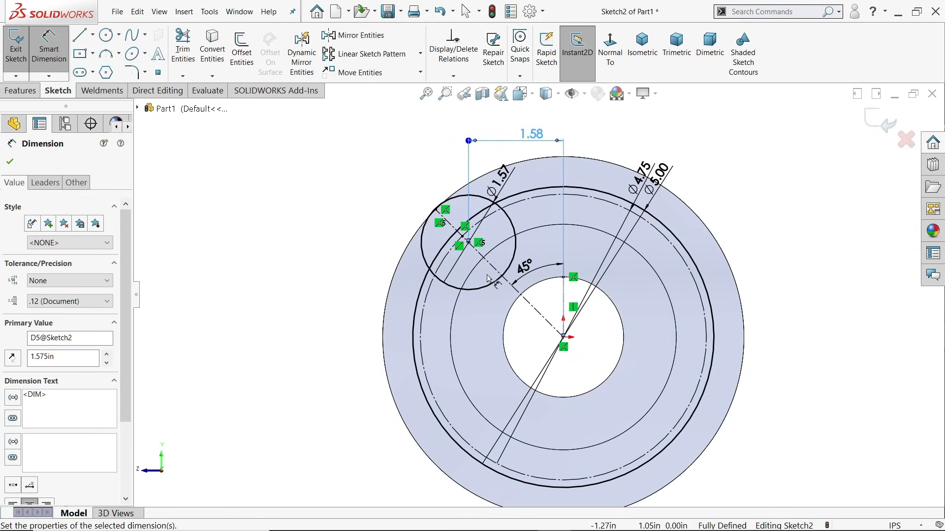
# - Add a vertical dimension between the small circle's centre and the origin, making it a driven dimension
pyautogui.scroll(-1, 487, 278)
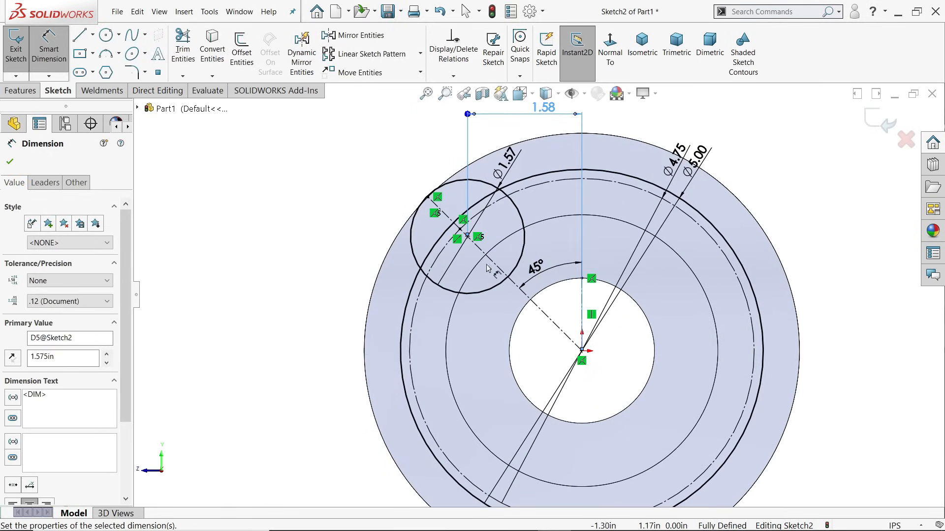
pyautogui.click(509, 282)
pyautogui.click(583, 351)
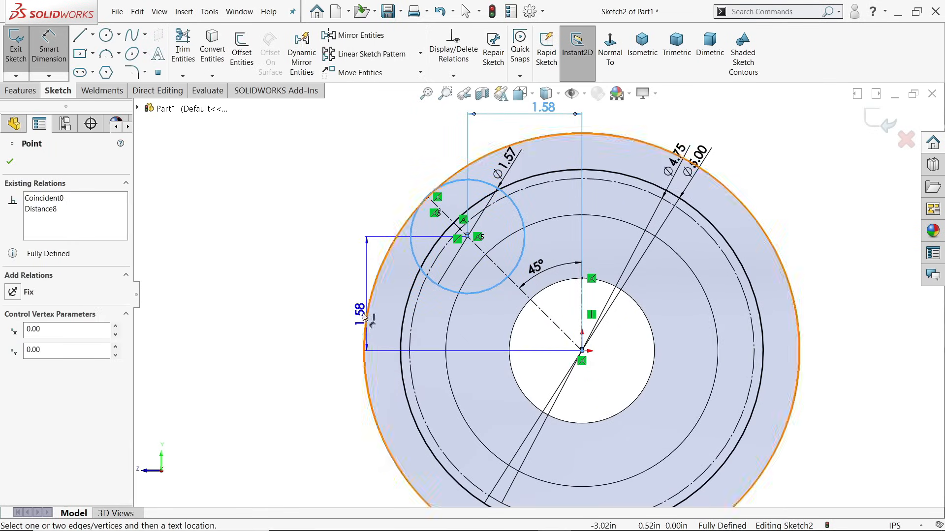
pyautogui.click(339, 290)
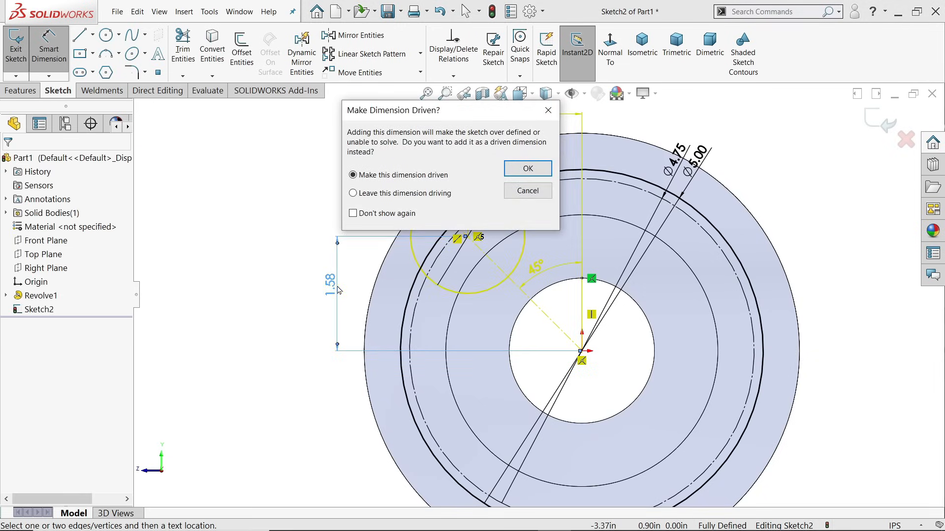
pyautogui.click(515, 168)
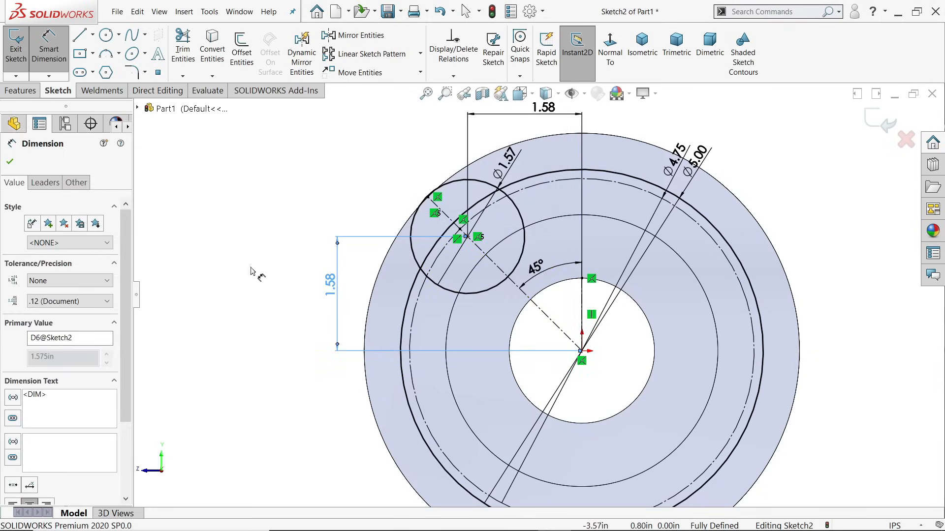
pyautogui.press('Escape')
# - Set the driven vertical dimension's precision to three decimal places (.123)
pyautogui.click(328, 289)
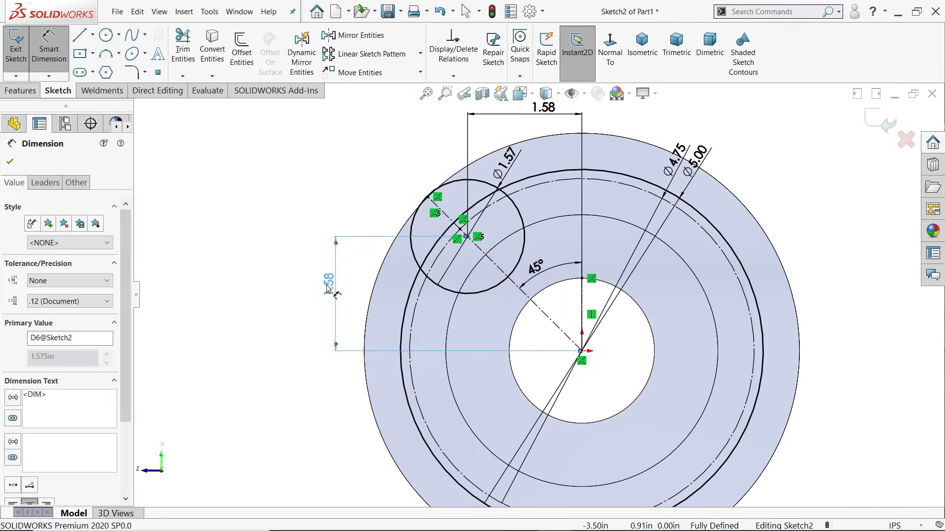
pyautogui.click(69, 301)
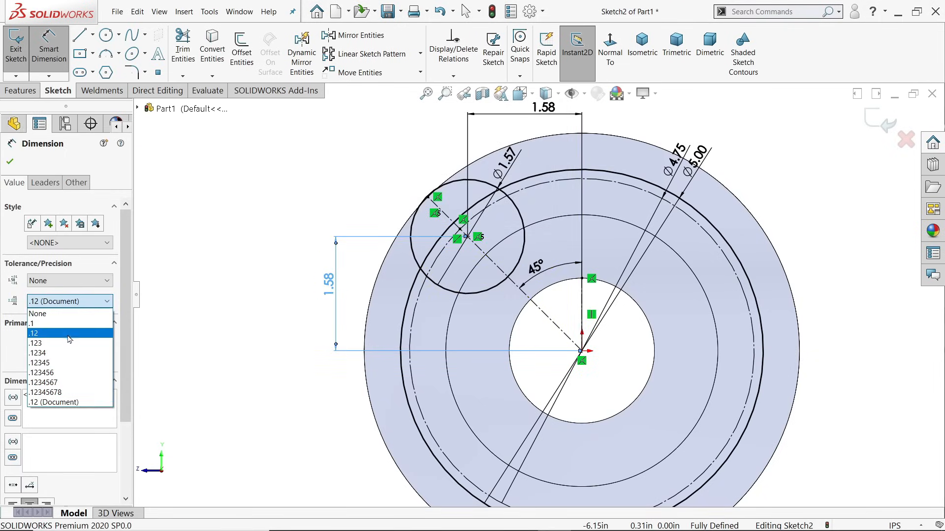
pyautogui.click(44, 348)
pyautogui.click(245, 290)
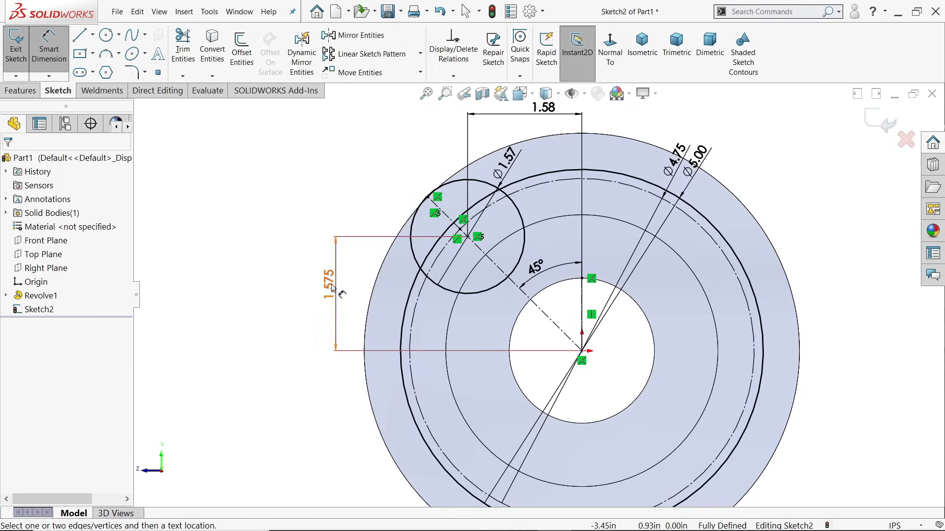
pyautogui.click(47, 60)
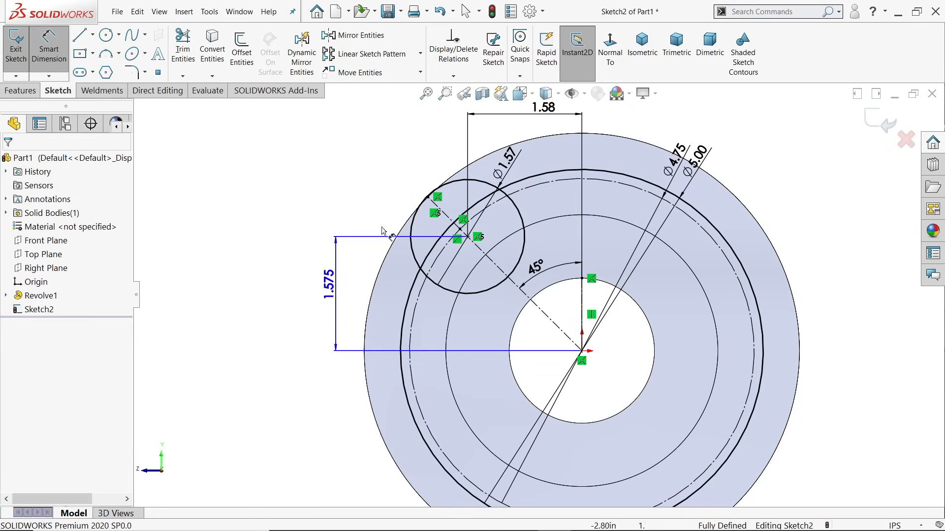
# - Circular-pattern the small circle and the angled centerline about the origin with 4 equally spaced instances over 360 degrees
pyautogui.scroll(3, 537, 294)
pyautogui.scroll(-2, 577, 343)
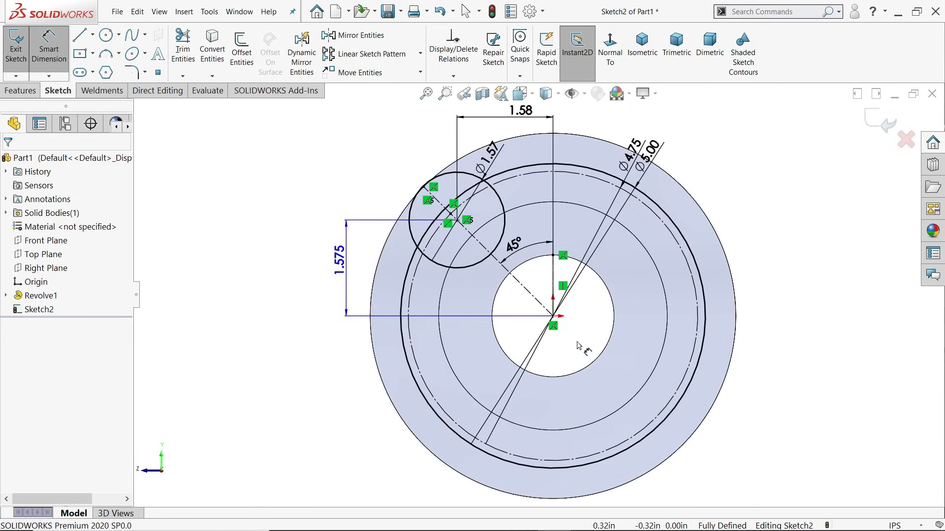
pyautogui.click(420, 54)
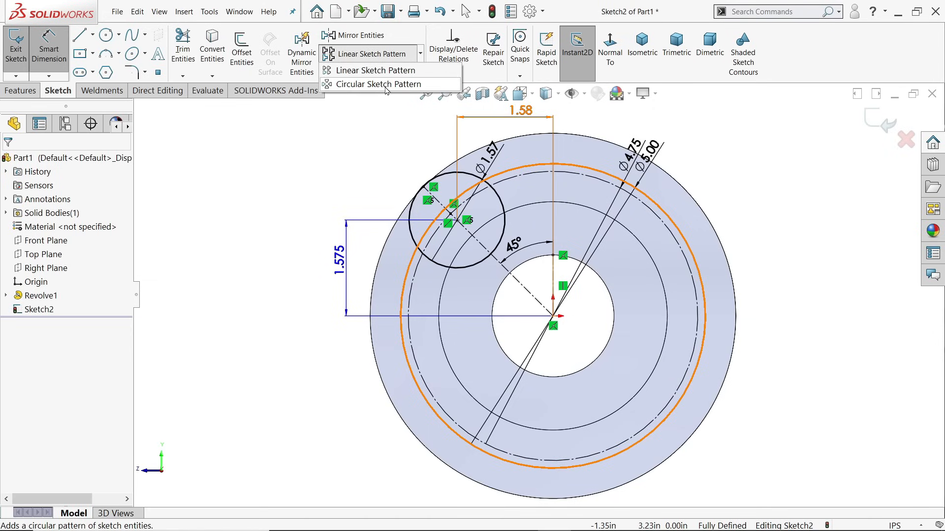
pyautogui.click(378, 84)
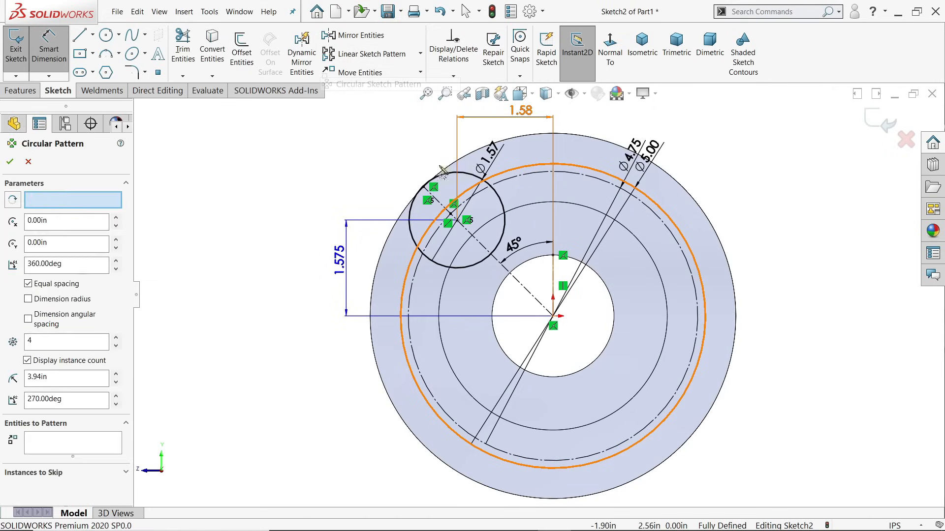
pyautogui.click(505, 227)
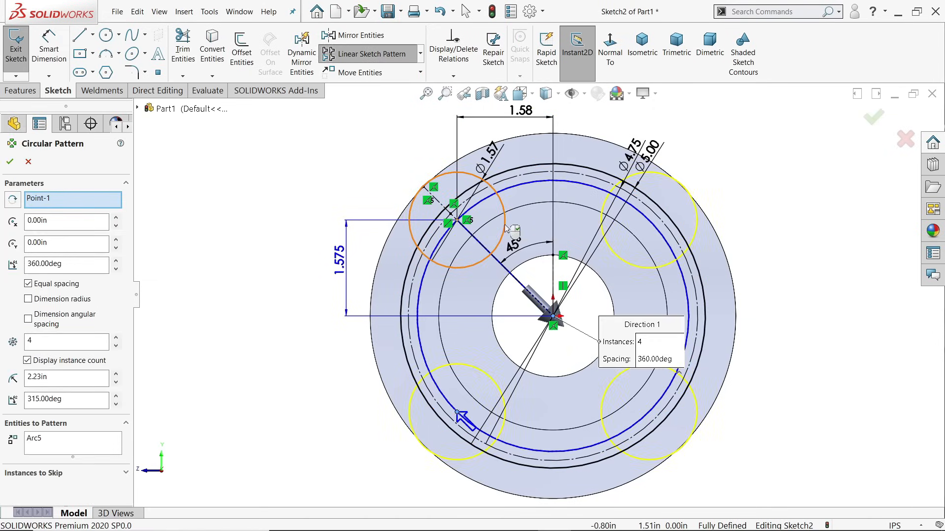
pyautogui.click(502, 270)
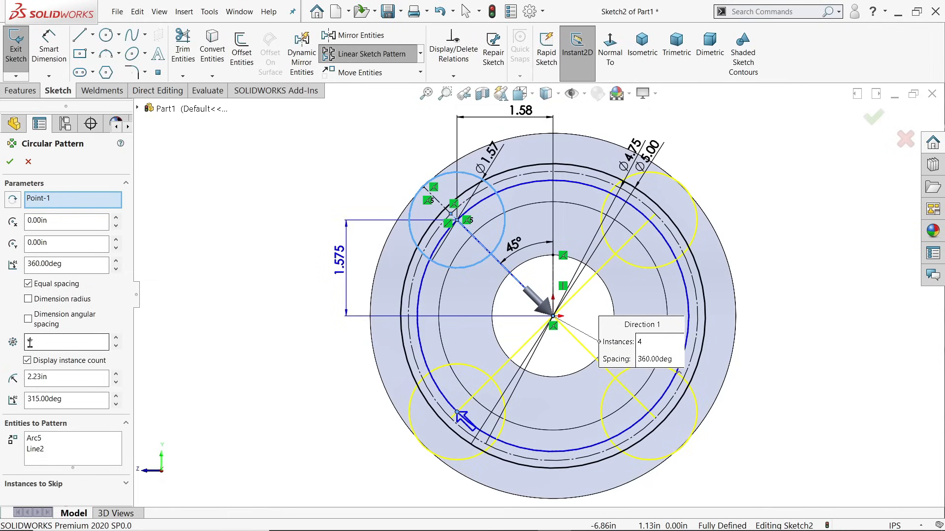
pyautogui.click(49, 453)
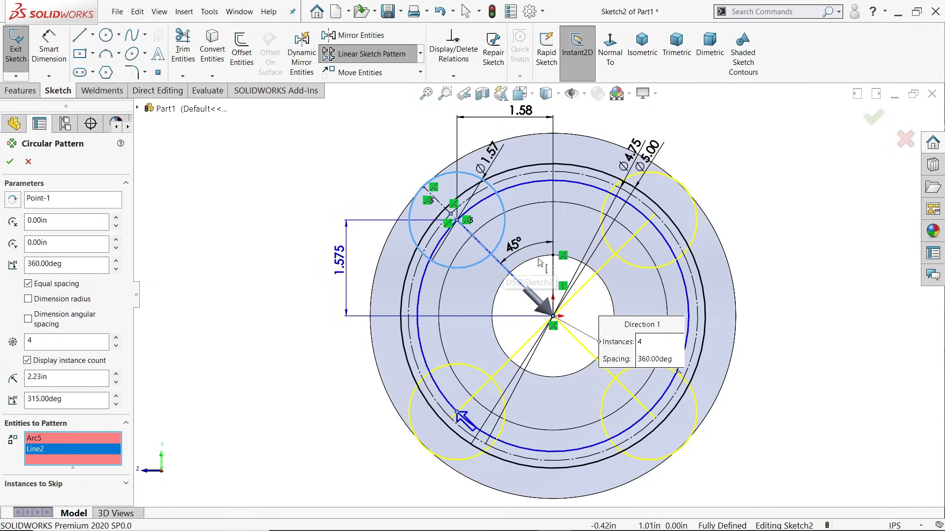
pyautogui.click(63, 200)
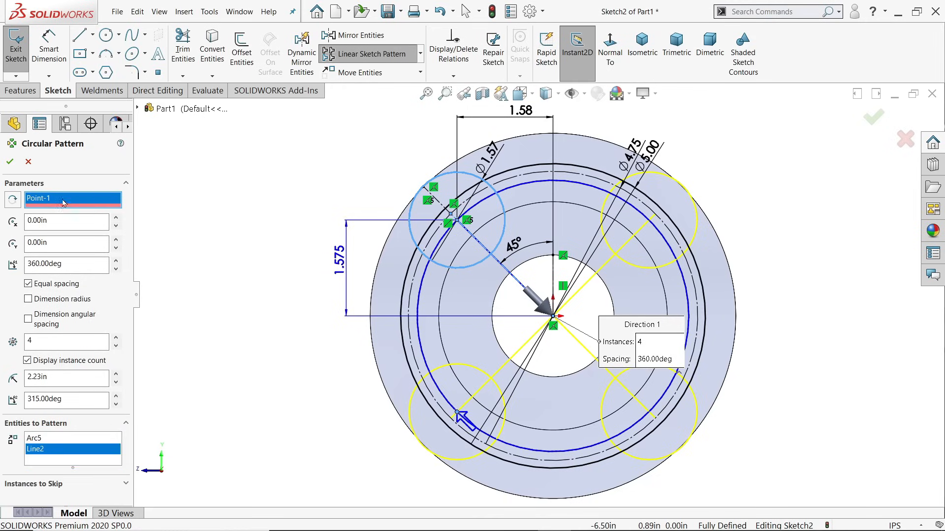
pyautogui.click(9, 162)
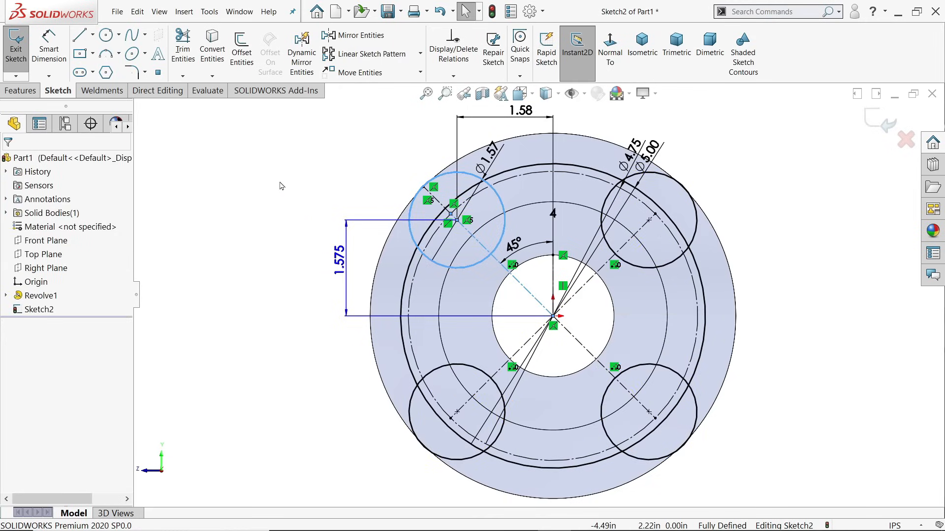
# - Draw a vertical centerline from the upper-left small circle's top point to its centre, then a horizontal one to its left quadrant
pyautogui.scroll(1, 514, 268)
pyautogui.scroll(-1, 597, 380)
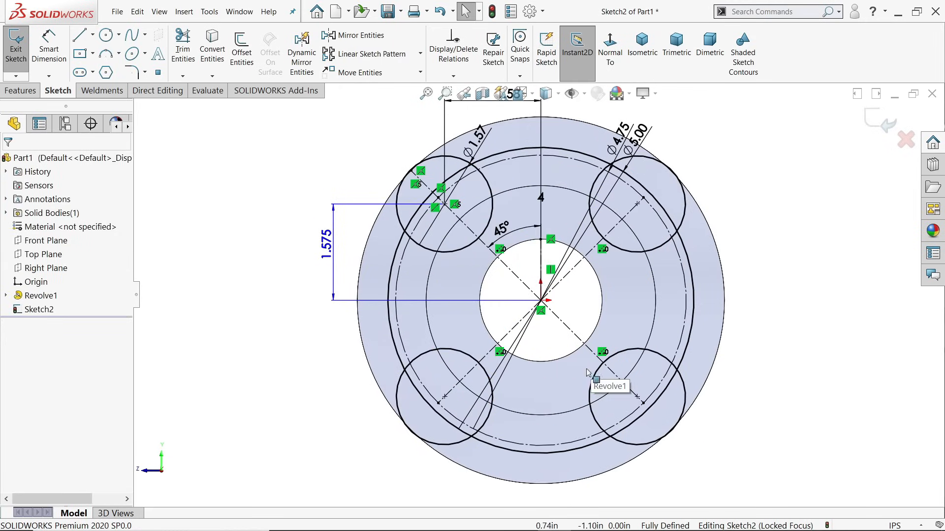
pyautogui.scroll(-2, 418, 215)
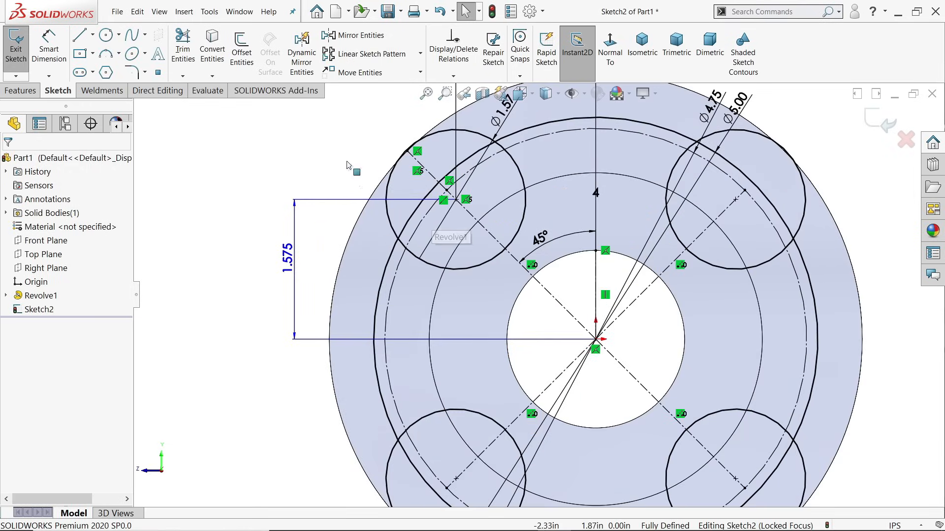
pyautogui.click(92, 35)
pyautogui.click(148, 66)
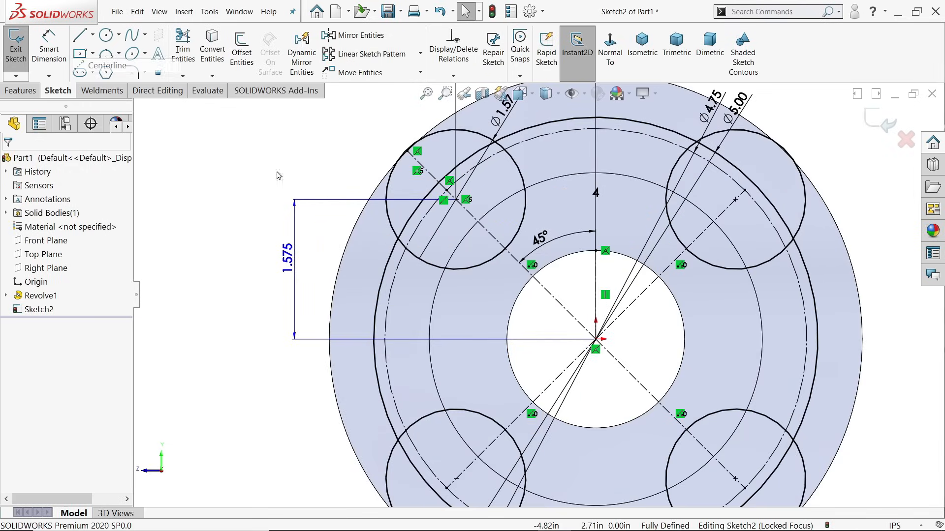
pyautogui.scroll(-3, 430, 138)
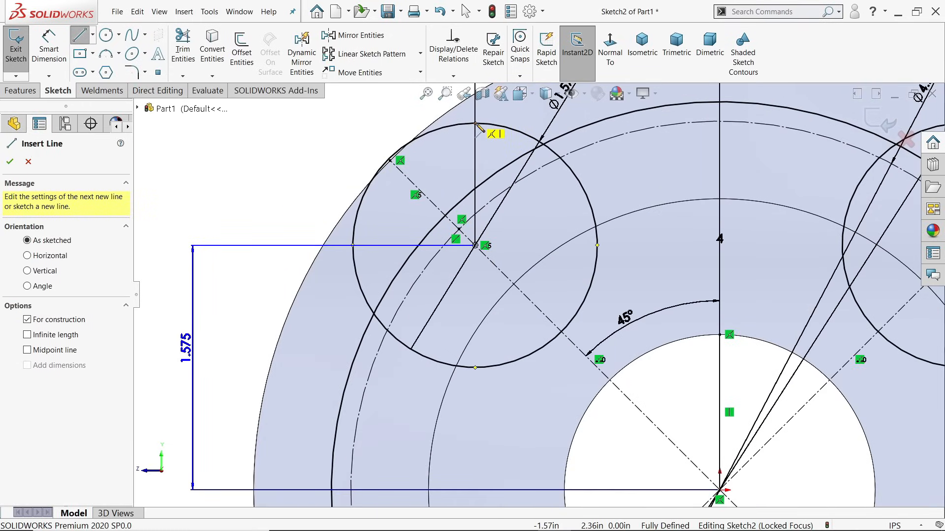
pyautogui.click(475, 124)
pyautogui.click(475, 245)
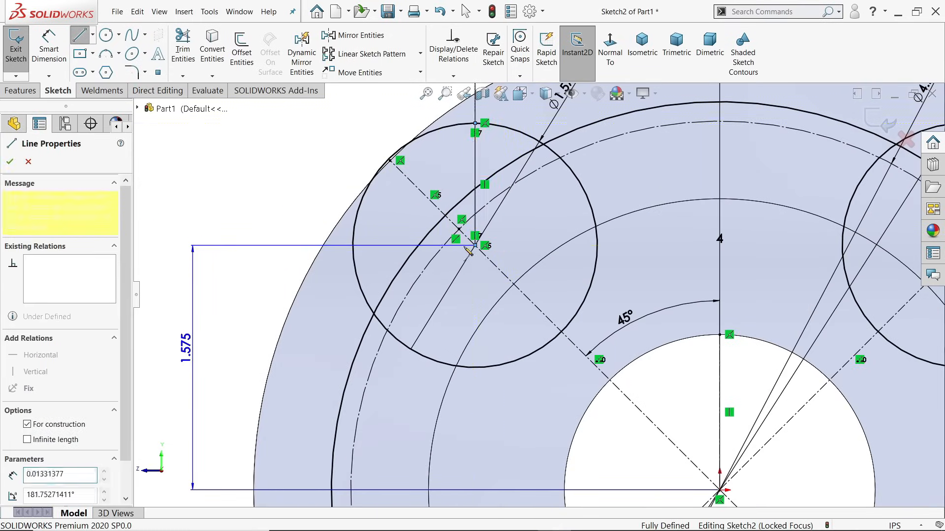
pyautogui.click(352, 246)
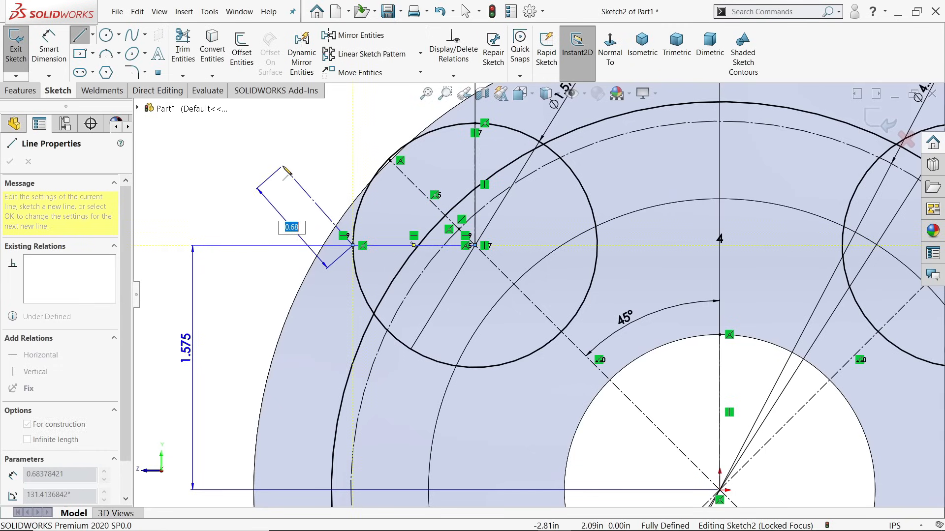
# - Finish the centerlines and power-trim the inner portion of the upper-left small circle up to the construction circle
pyautogui.rightClick(295, 131)
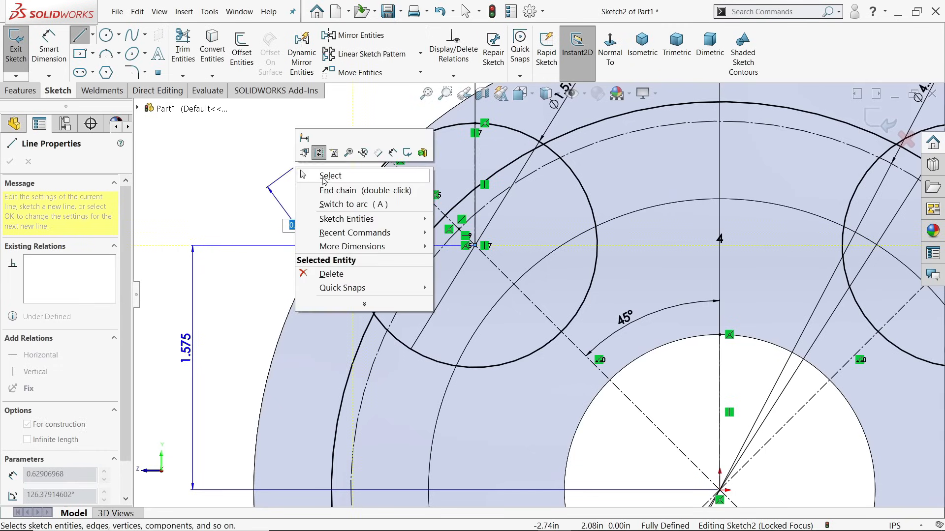
pyautogui.click(322, 178)
pyautogui.scroll(3, 546, 315)
pyautogui.scroll(-3, 548, 345)
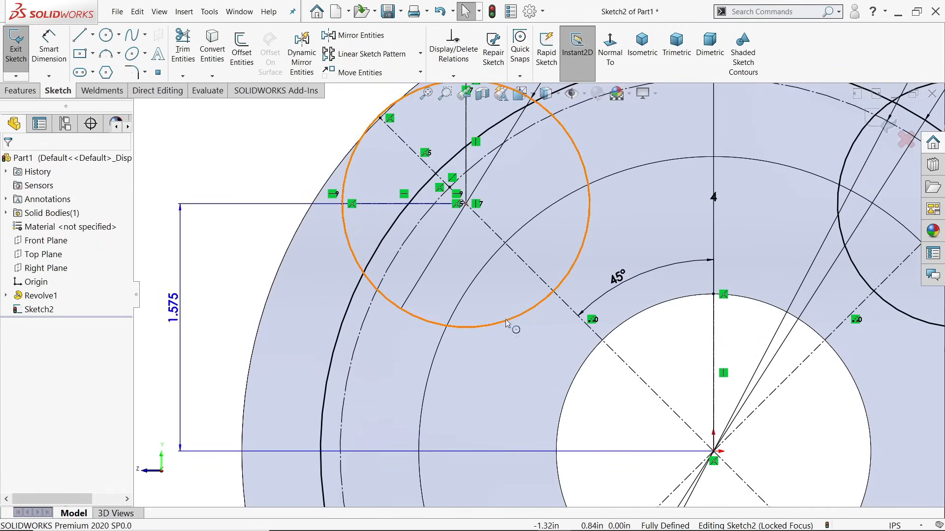
pyautogui.click(183, 60)
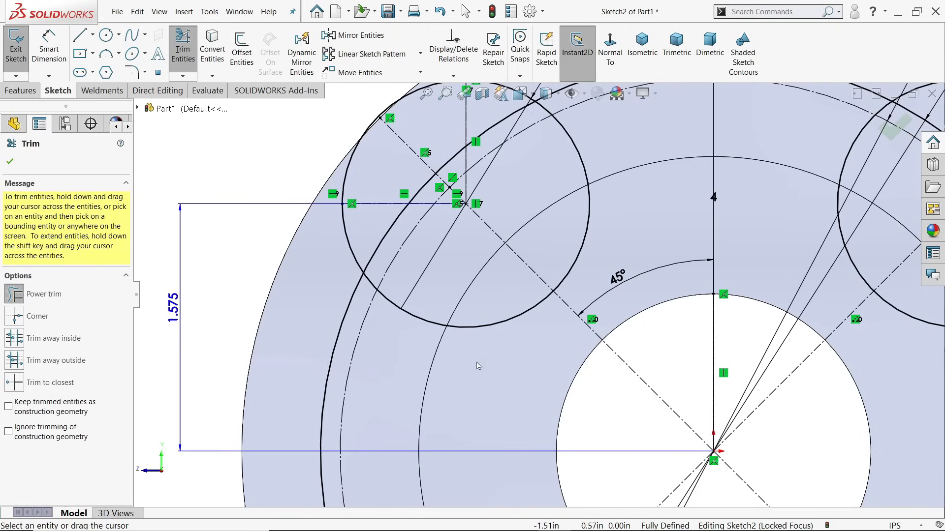
pyautogui.moveTo(480, 367); pyautogui.dragTo(492, 320)
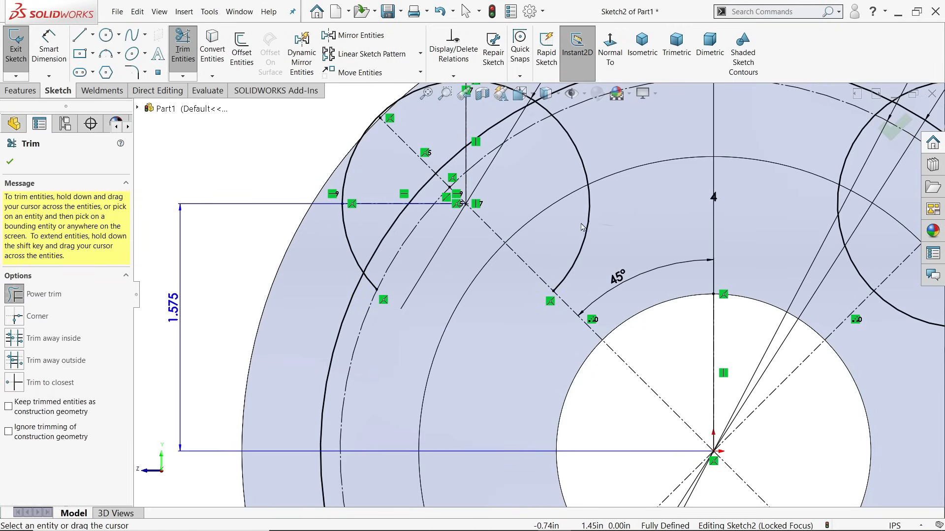
pyautogui.moveTo(581, 227); pyautogui.dragTo(568, 218)
pyautogui.scroll(-2, 403, 268)
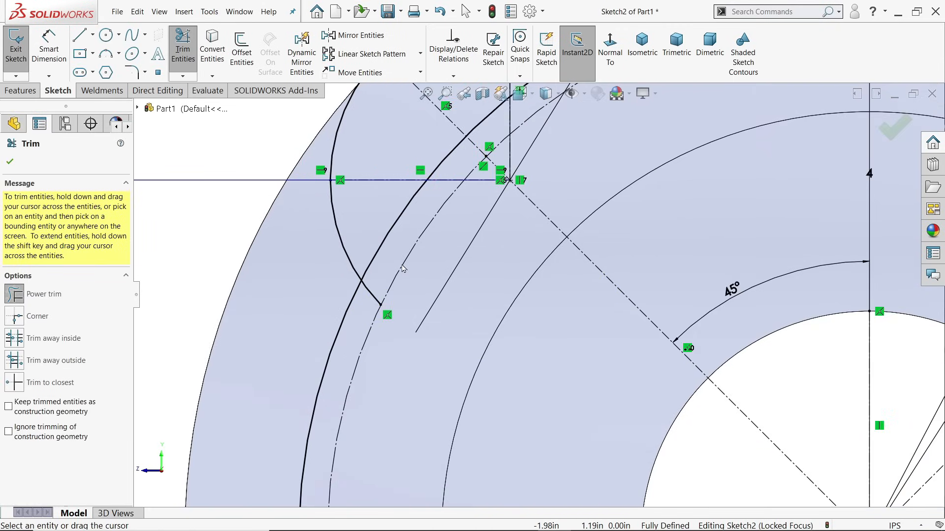
# - Trim away the segments of the 5.00 in circle that lie inside the upper-left small circle
pyautogui.scroll(3, 403, 268)
pyautogui.scroll(-3, 471, 254)
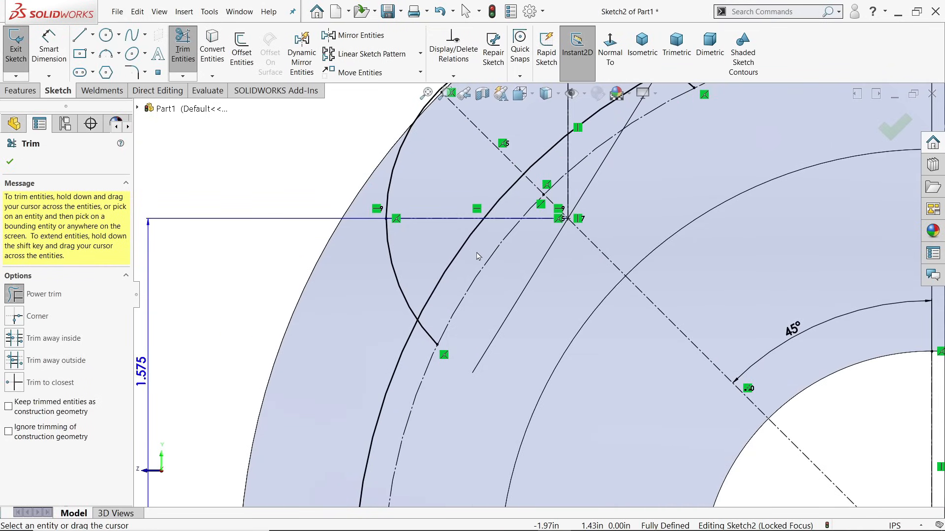
pyautogui.moveTo(478, 256); pyautogui.dragTo(451, 248)
pyautogui.moveTo(518, 209); pyautogui.dragTo(488, 190)
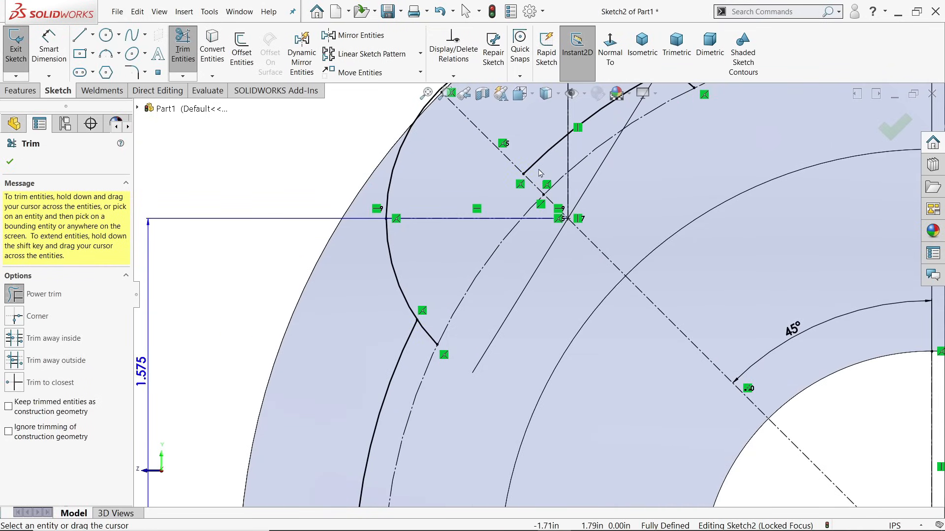
pyautogui.moveTo(551, 168); pyautogui.dragTo(539, 150)
pyautogui.scroll(3, 539, 153)
pyautogui.scroll(-5, 513, 273)
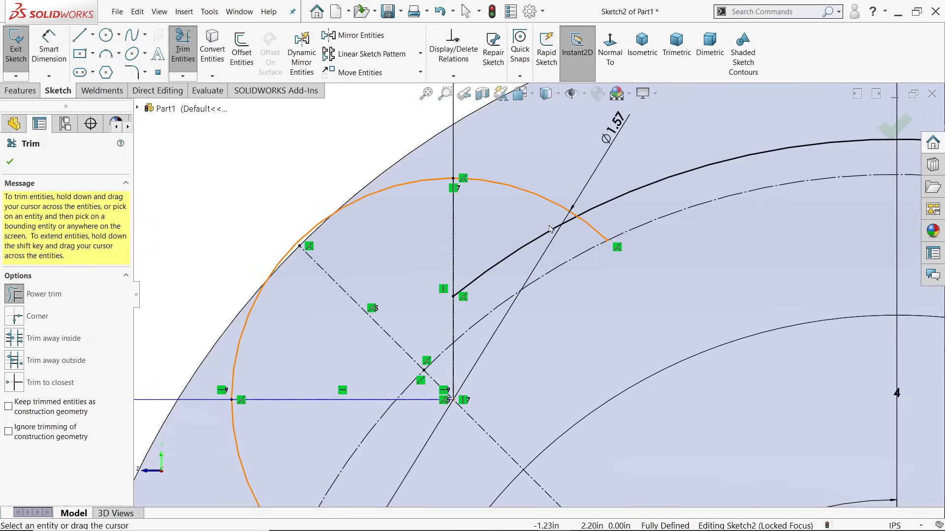
pyautogui.moveTo(513, 272); pyautogui.dragTo(516, 251)
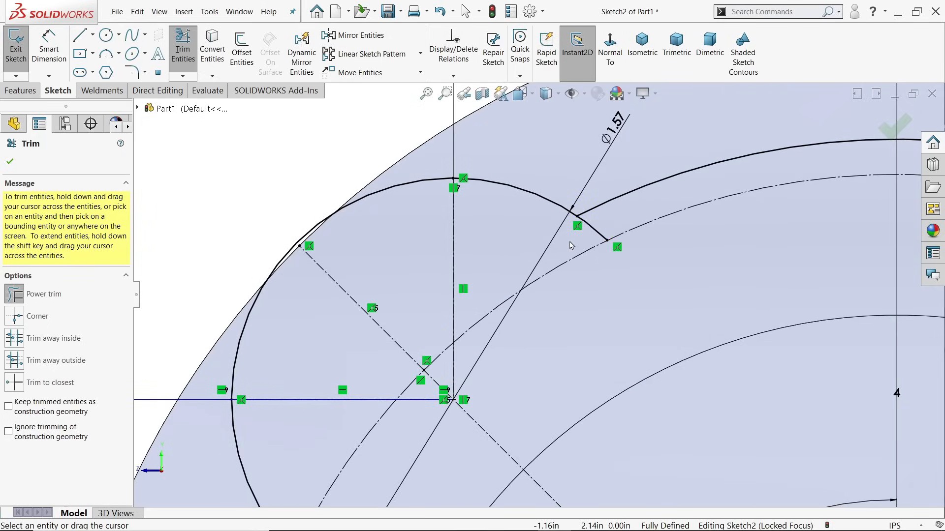
# - Trim the two leftover ends of the upper-left small arc that extend inside the 5.00 in circle
pyautogui.moveTo(572, 244); pyautogui.dragTo(607, 229)
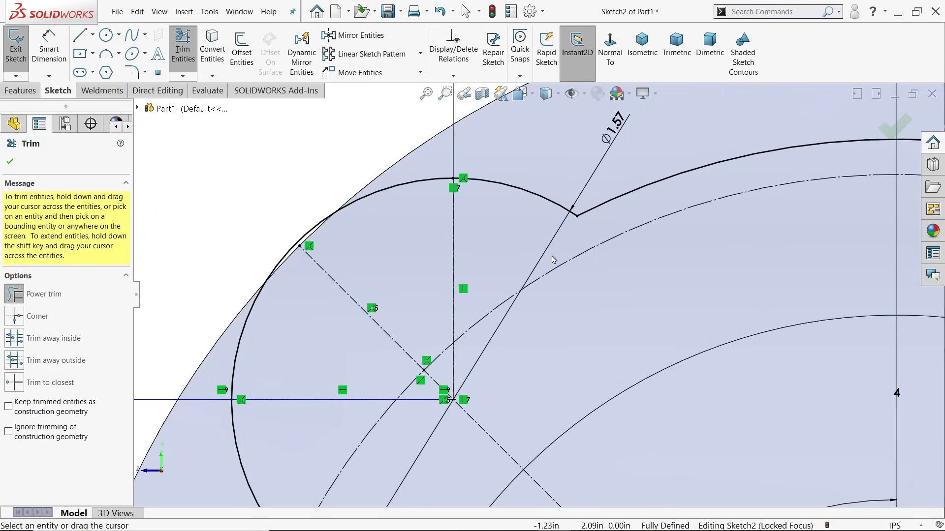
pyautogui.scroll(3, 552, 259)
pyautogui.scroll(-5, 457, 291)
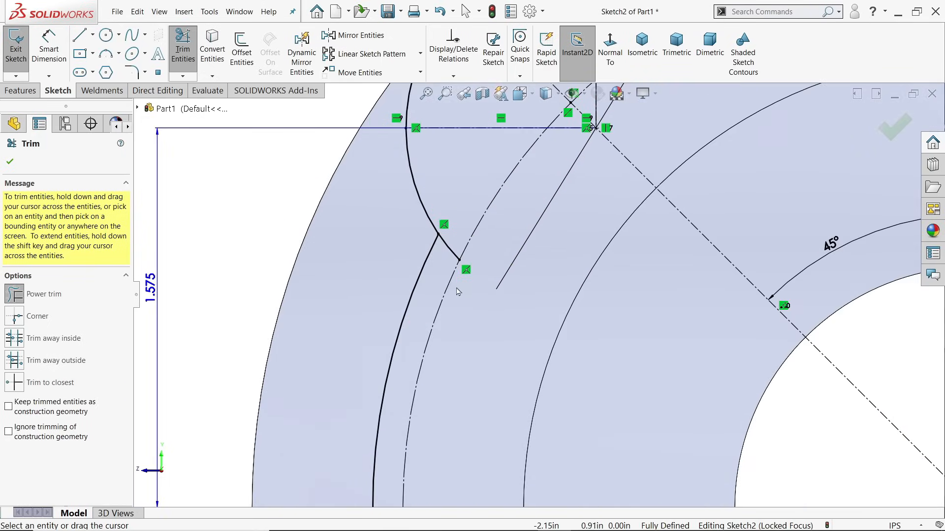
pyautogui.moveTo(442, 271); pyautogui.dragTo(461, 230)
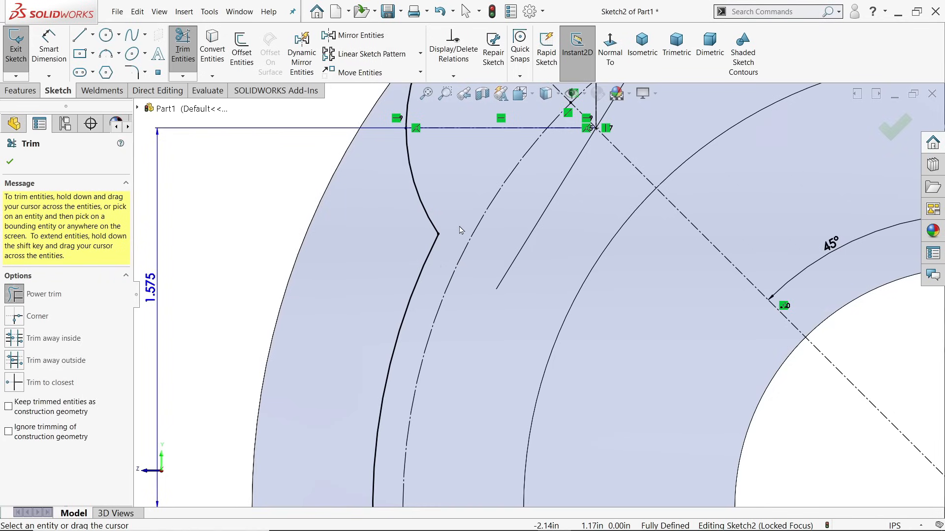
pyautogui.click(10, 163)
# - Draw a vertical line about 0.756 in long from the upper-left arc's left quadrant down to the 5.00 in circle
pyautogui.click(81, 36)
pyautogui.scroll(3, 495, 201)
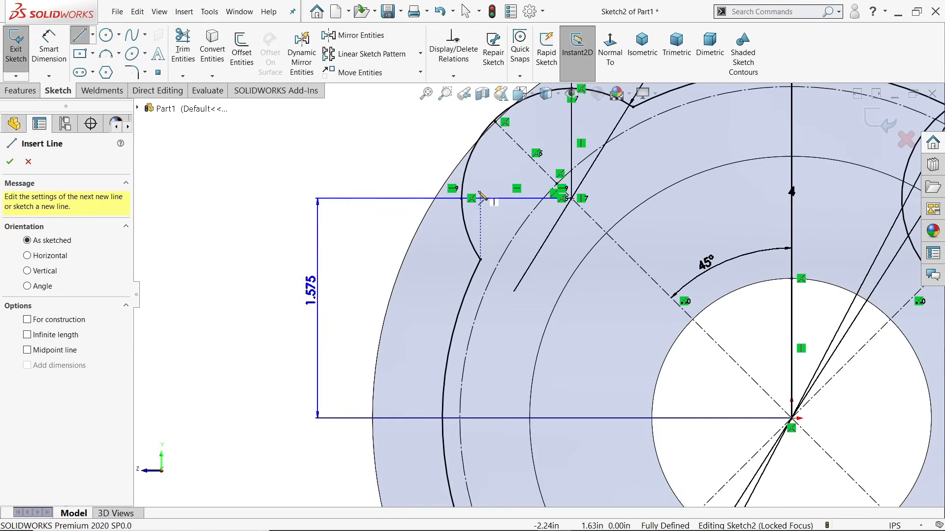
pyautogui.click(462, 199)
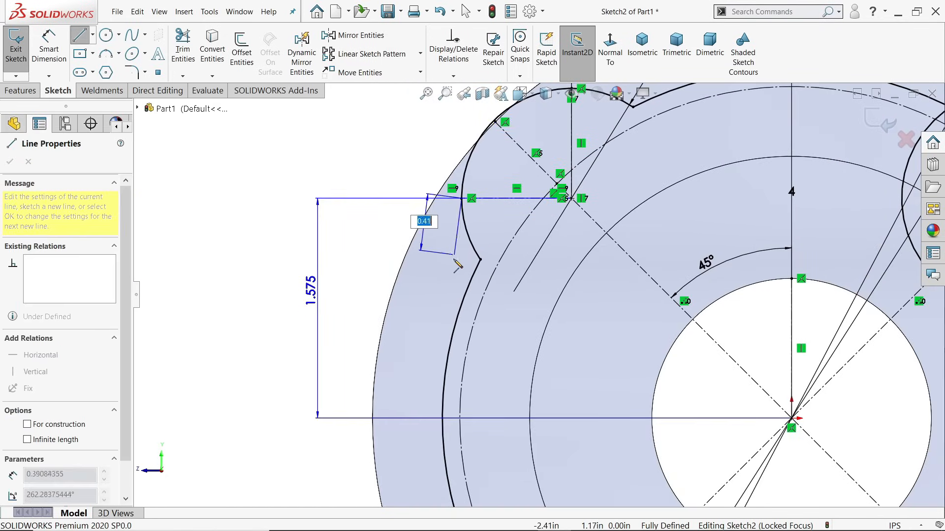
pyautogui.click(463, 304)
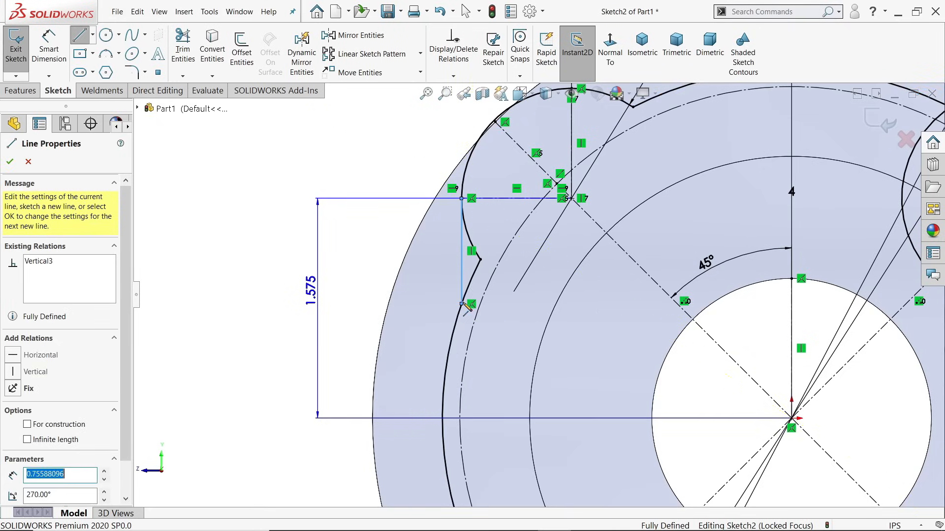
pyautogui.rightClick(364, 217)
pyautogui.click(381, 250)
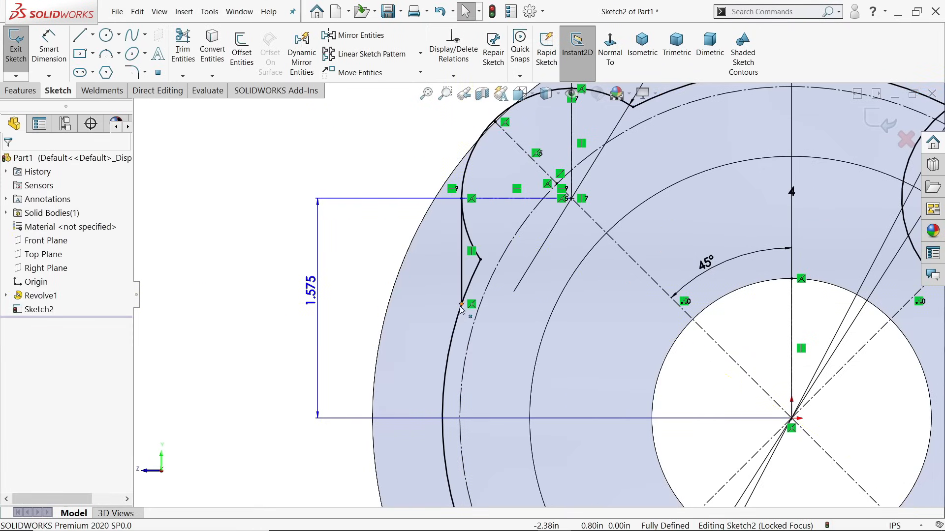
pyautogui.click(463, 275)
pyautogui.click(386, 143)
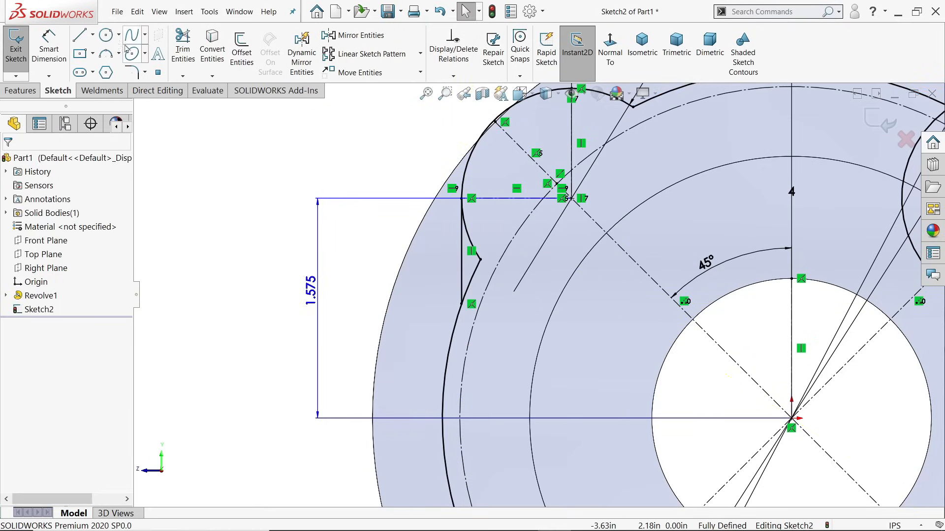
# - Draw a line from the upper-left arc's top point to the 5.00 in circle and make it horizontal
pyautogui.click(80, 34)
pyautogui.scroll(5, 364, 271)
pyautogui.scroll(-5, 377, 256)
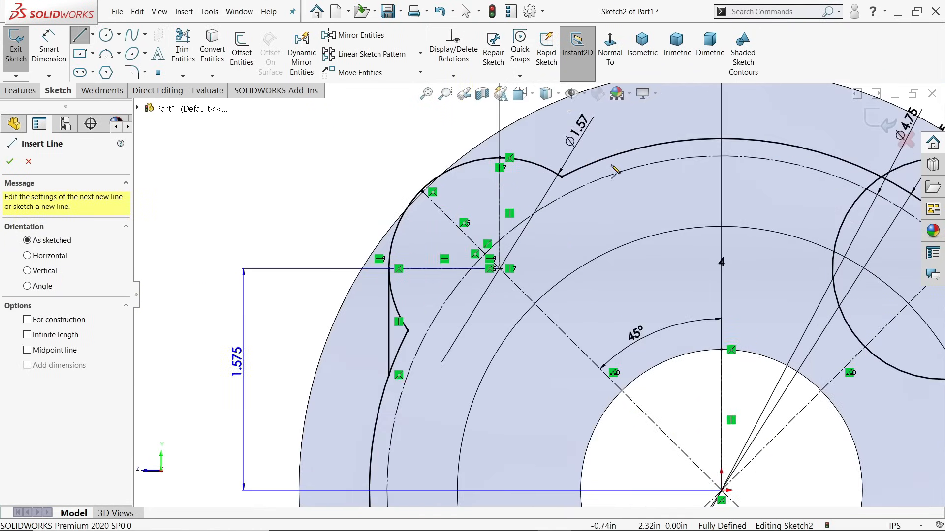
pyautogui.click(501, 159)
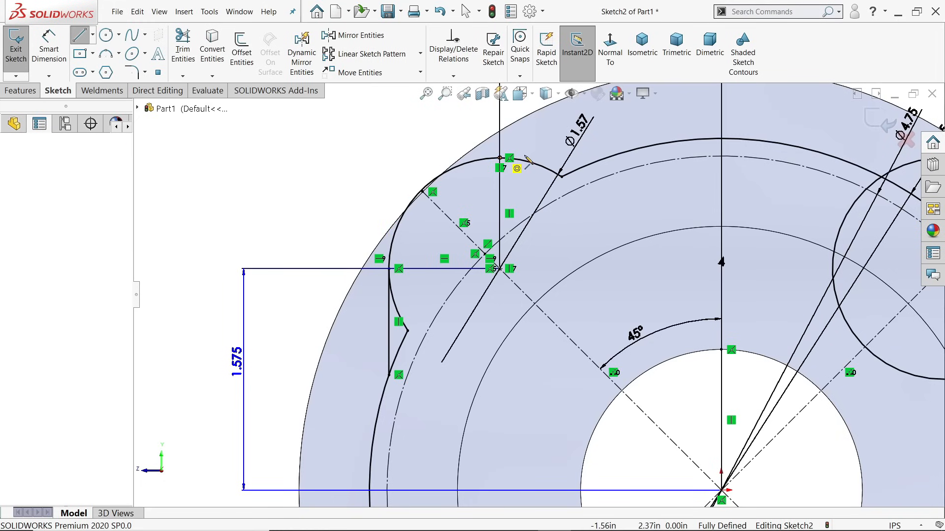
pyautogui.click(630, 152)
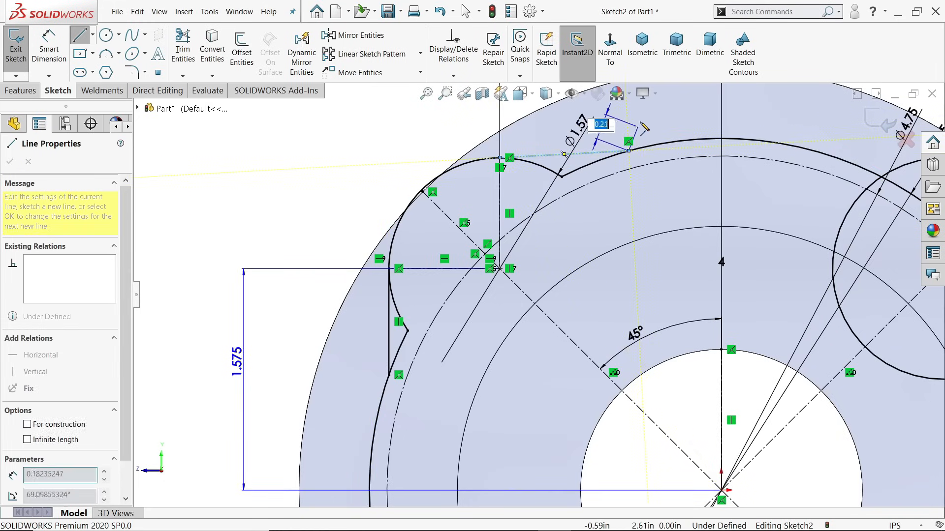
pyautogui.rightClick(601, 120)
pyautogui.click(640, 131)
pyautogui.click(601, 156)
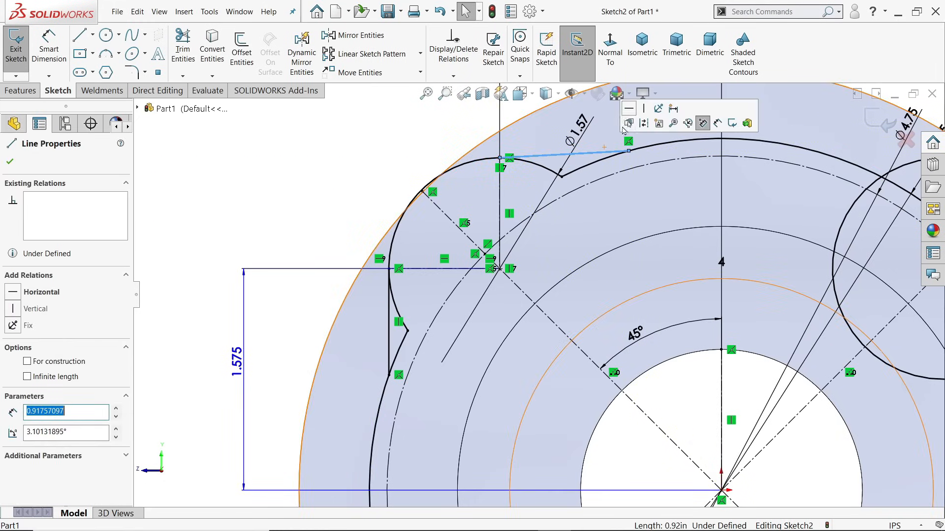
pyautogui.click(631, 117)
pyautogui.click(373, 149)
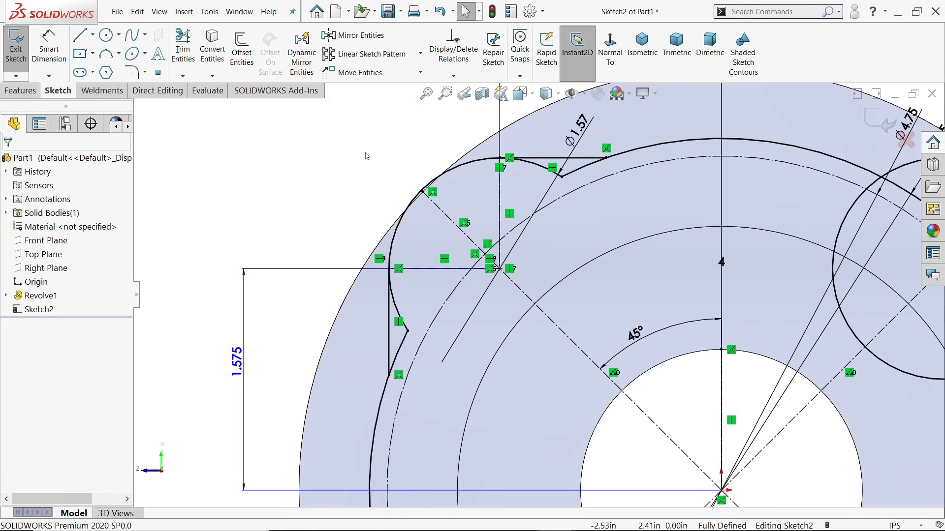
# - Circular-pattern the new horizontal and vertical lines about the origin with 4 equally spaced instances over 360 degrees
pyautogui.scroll(6, 375, 160)
pyautogui.scroll(-2, 600, 352)
pyautogui.scroll(-1, 573, 360)
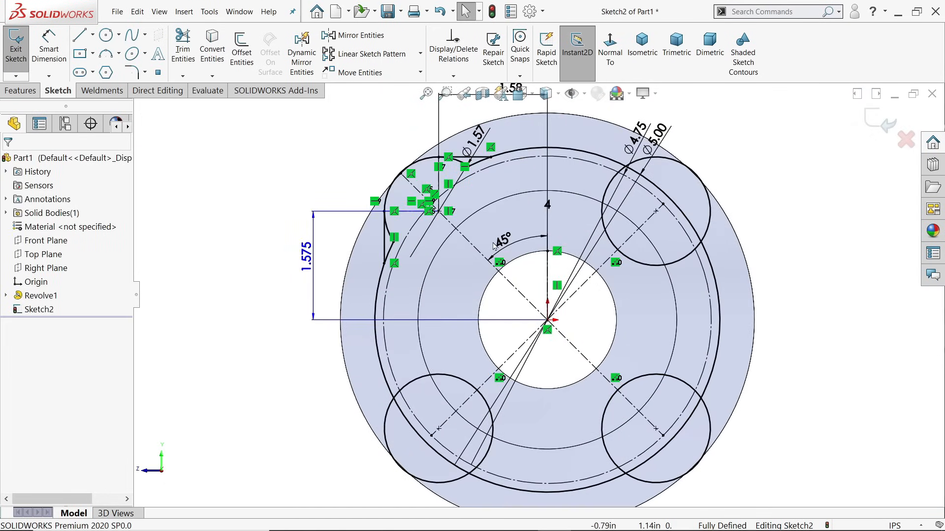
pyautogui.click(420, 55)
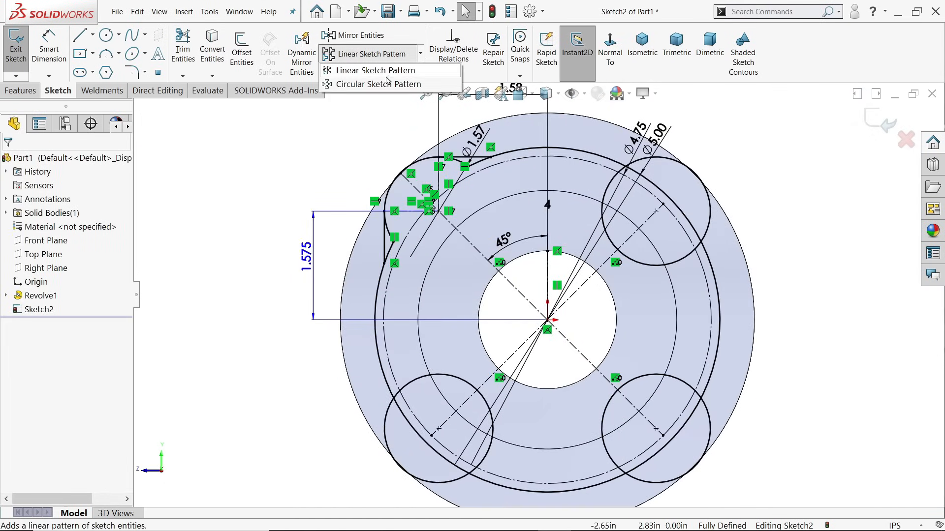
pyautogui.click(376, 85)
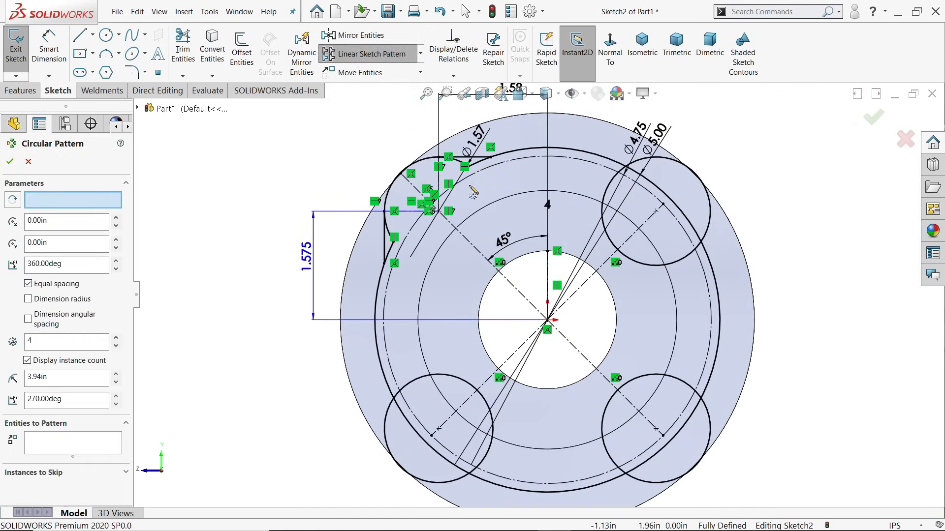
pyautogui.scroll(-4, 441, 145)
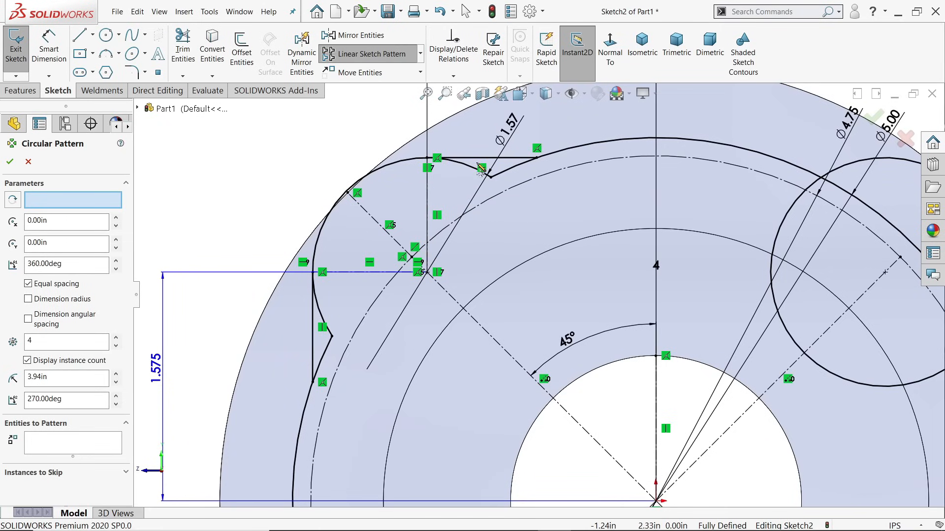
pyautogui.click(57, 438)
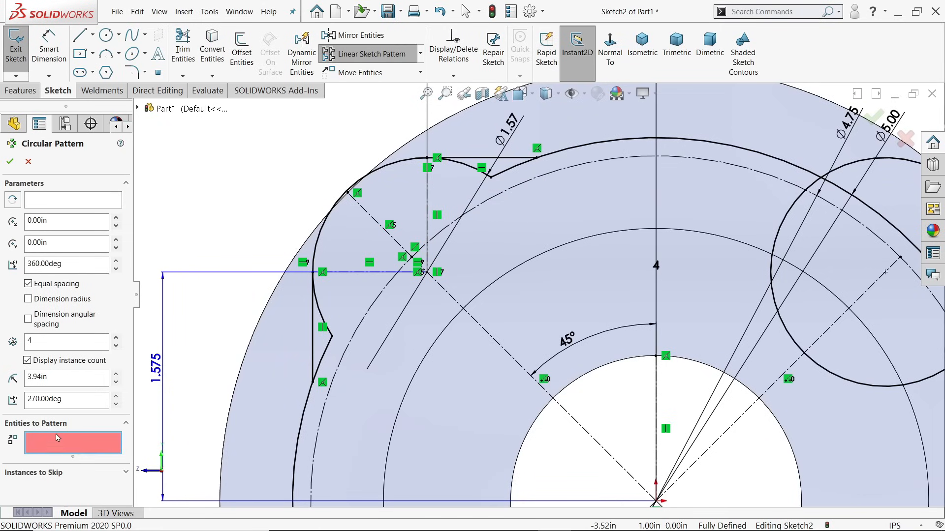
pyautogui.click(484, 158)
pyautogui.click(318, 335)
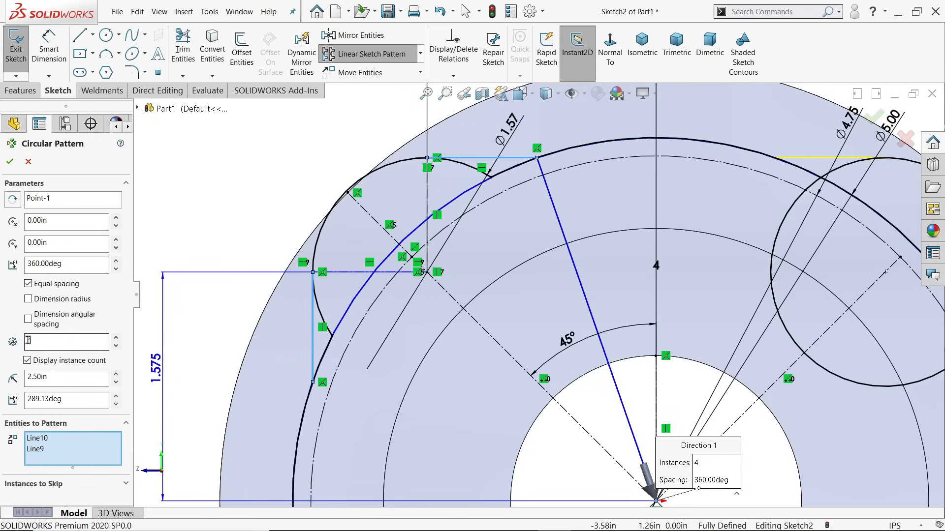
pyautogui.scroll(5, 656, 355)
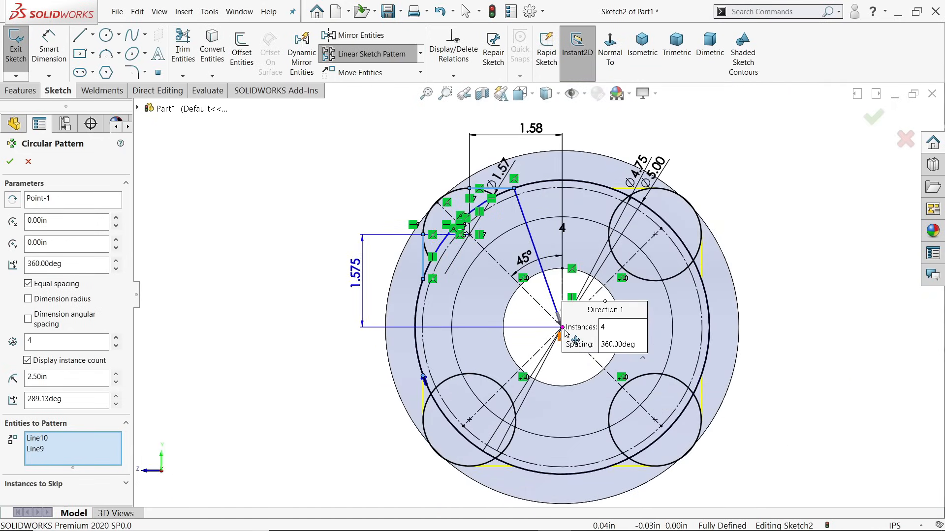
pyautogui.click(9, 161)
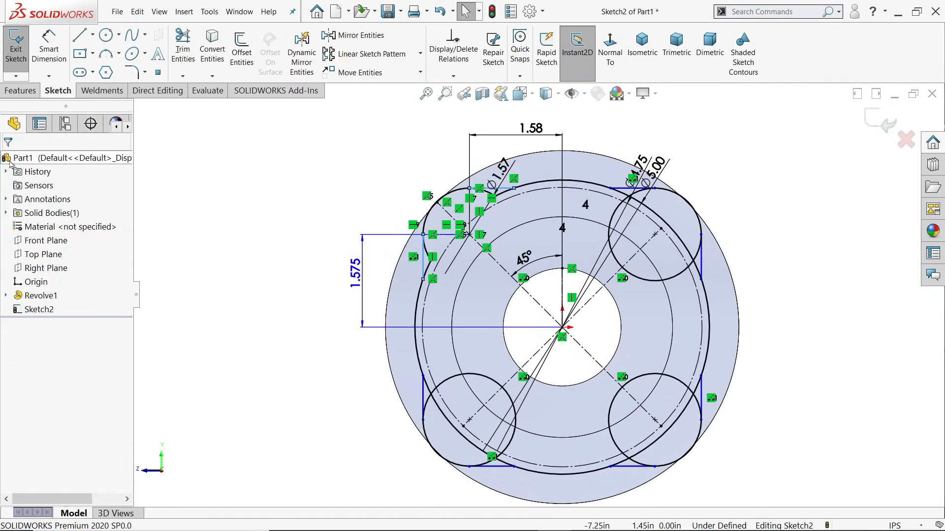
# - Add a diameter dimension to the lower-left small circle as a driven dimension
pyautogui.click(49, 49)
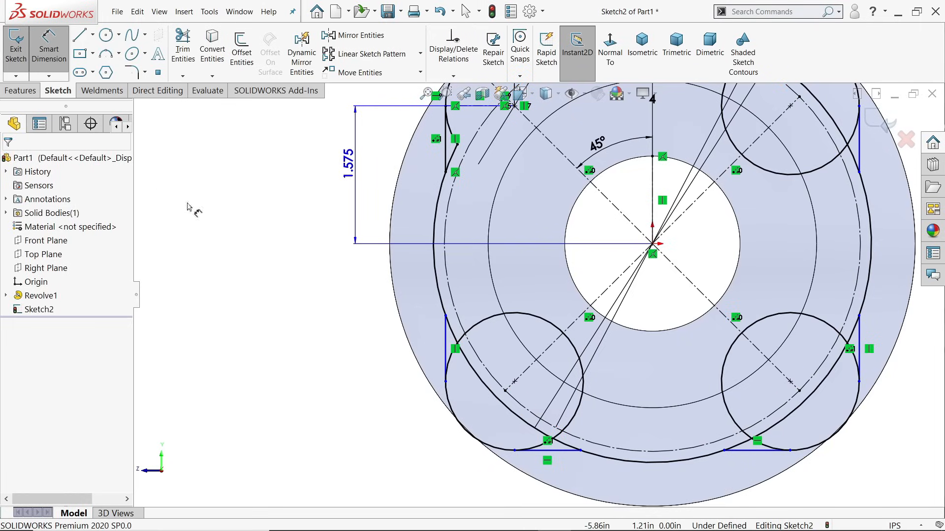
pyautogui.click(455, 401)
pyautogui.click(339, 403)
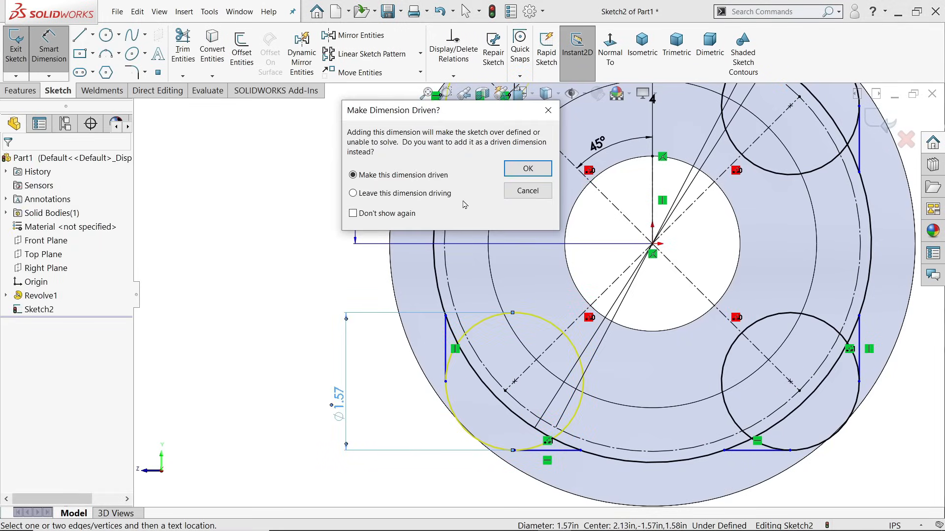
pyautogui.click(528, 170)
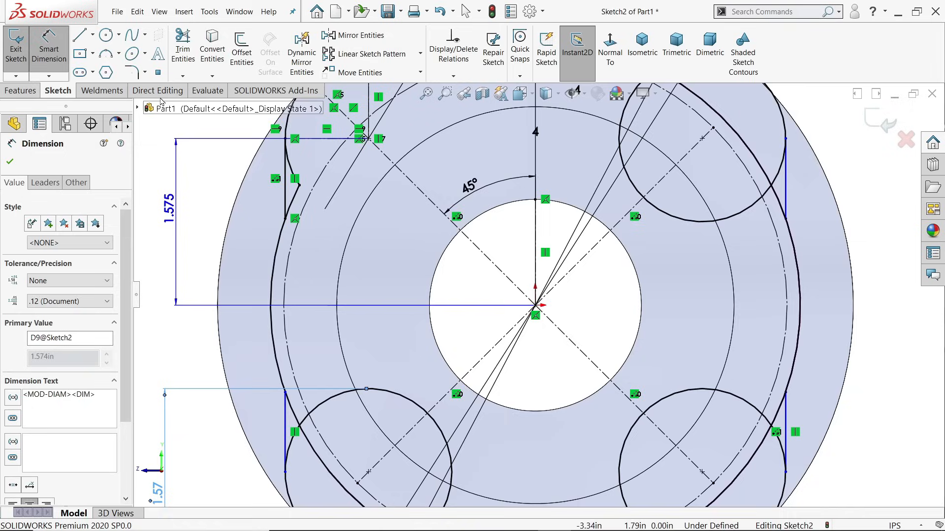
# - Power-trim the inner portion of the lower-left small circle that lies inside the 4.75 in construction circle
pyautogui.click(183, 49)
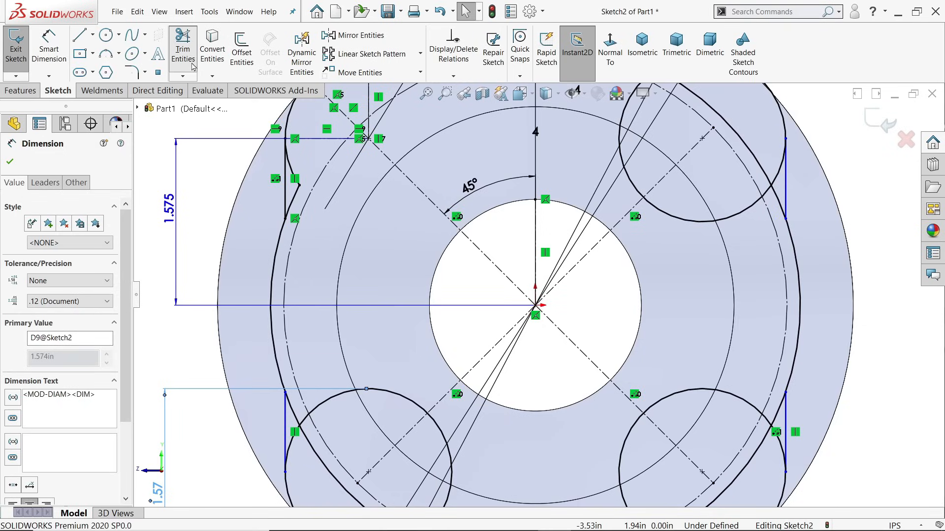
pyautogui.scroll(2, 368, 298)
pyautogui.scroll(-4, 497, 434)
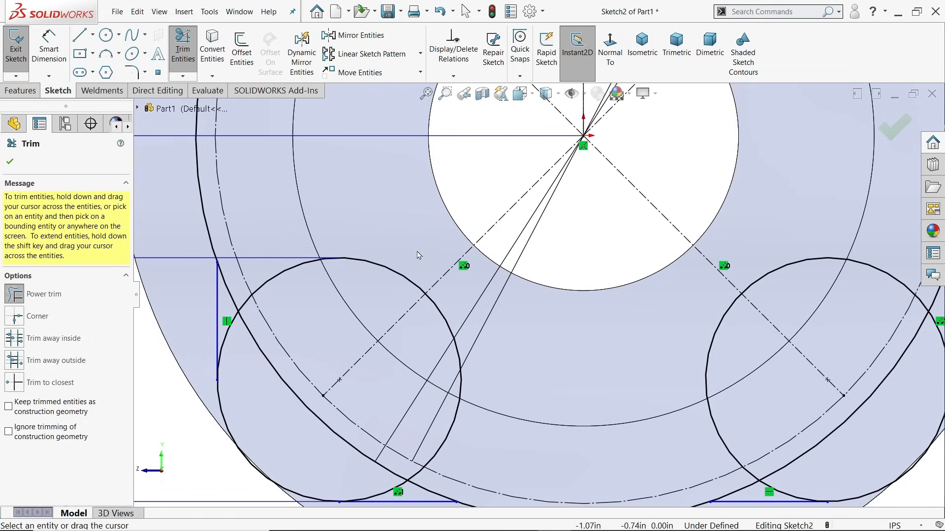
pyautogui.moveTo(417, 252); pyautogui.dragTo(396, 291)
pyautogui.moveTo(482, 363); pyautogui.dragTo(437, 373)
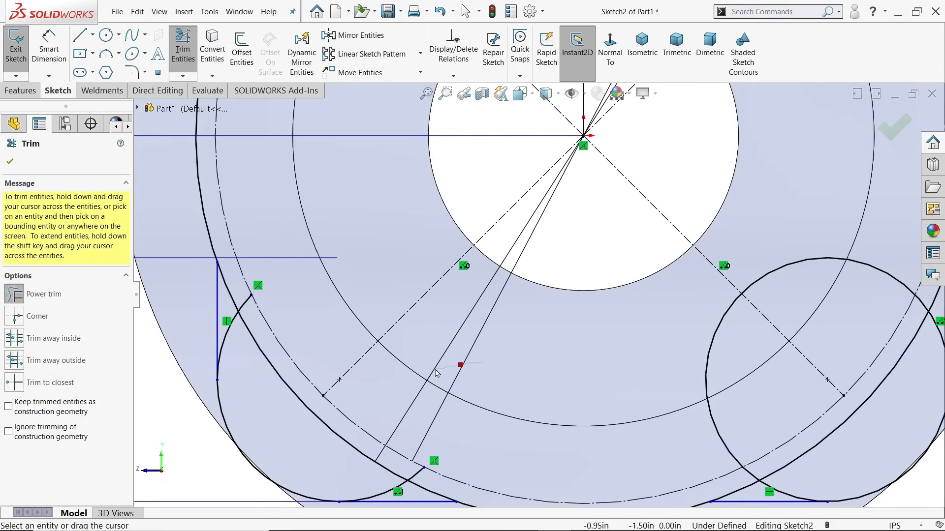
# - Trim the 5.00 in arc crossing the lower-left lobe and the leftover arc ends beside its horizontal connecting line
pyautogui.scroll(1, 368, 401)
pyautogui.scroll(-2, 357, 381)
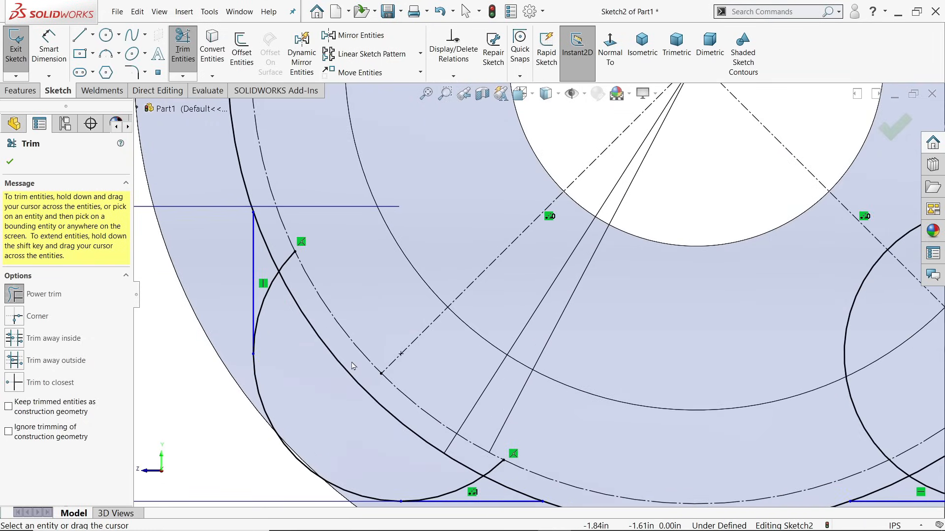
pyautogui.moveTo(353, 353)
pyautogui.mouseDown()
pyautogui.moveTo(344, 370)
pyautogui.moveTo(336, 364)
pyautogui.mouseUp()
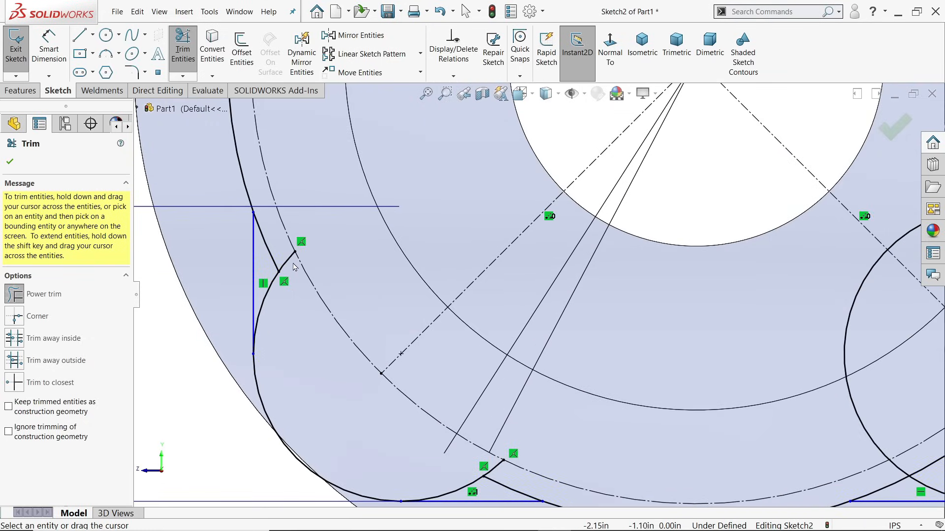
pyautogui.moveTo(283, 253); pyautogui.dragTo(291, 265)
pyautogui.scroll(4, 394, 392)
pyautogui.scroll(-5, 502, 375)
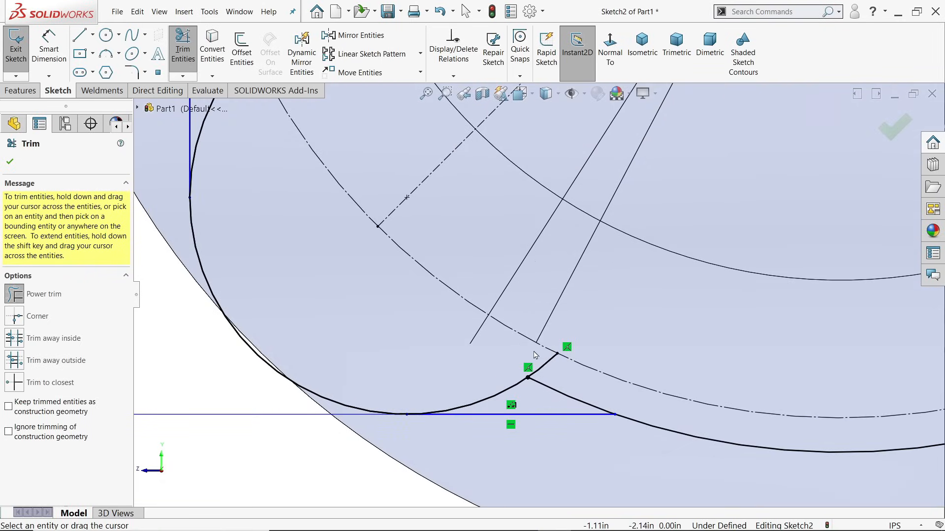
pyautogui.moveTo(534, 355)
pyautogui.mouseDown()
pyautogui.moveTo(552, 369)
pyautogui.moveTo(536, 396)
pyautogui.moveTo(510, 385)
pyautogui.mouseUp()
pyautogui.scroll(4, 521, 389)
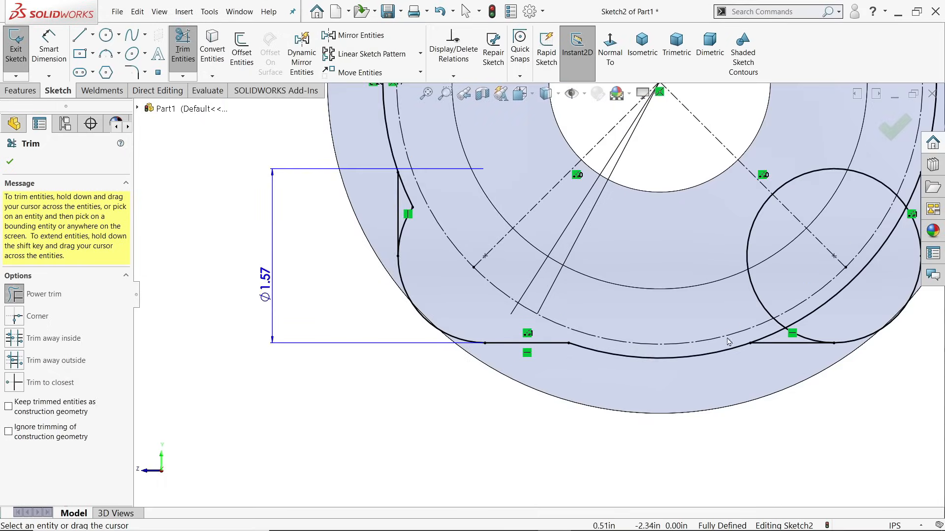
# - Trim the inner part of the lower-right small circle and the 5.00 in arc between that lobe's two connecting lines
pyautogui.scroll(-4, 804, 317)
pyautogui.scroll(-2, 870, 317)
pyautogui.moveTo(683, 350)
pyautogui.mouseDown()
pyautogui.moveTo(603, 359)
pyautogui.moveTo(647, 367)
pyautogui.mouseUp()
pyautogui.moveTo(574, 283); pyautogui.dragTo(512, 284)
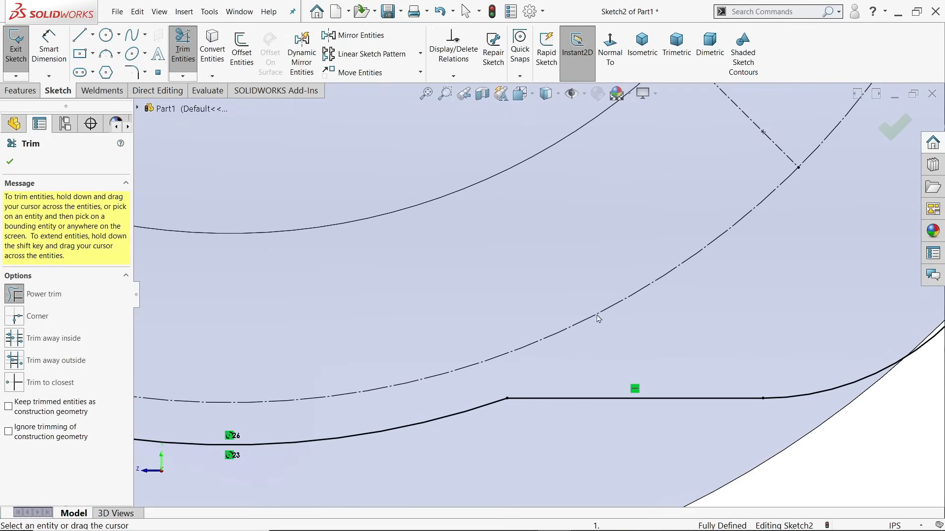
pyautogui.scroll(4, 591, 206)
pyautogui.scroll(-3, 662, 146)
pyautogui.moveTo(616, 205)
pyautogui.mouseDown()
pyautogui.moveTo(679, 256)
pyautogui.moveTo(693, 246)
pyautogui.moveTo(674, 274)
pyautogui.moveTo(696, 309)
pyautogui.mouseUp()
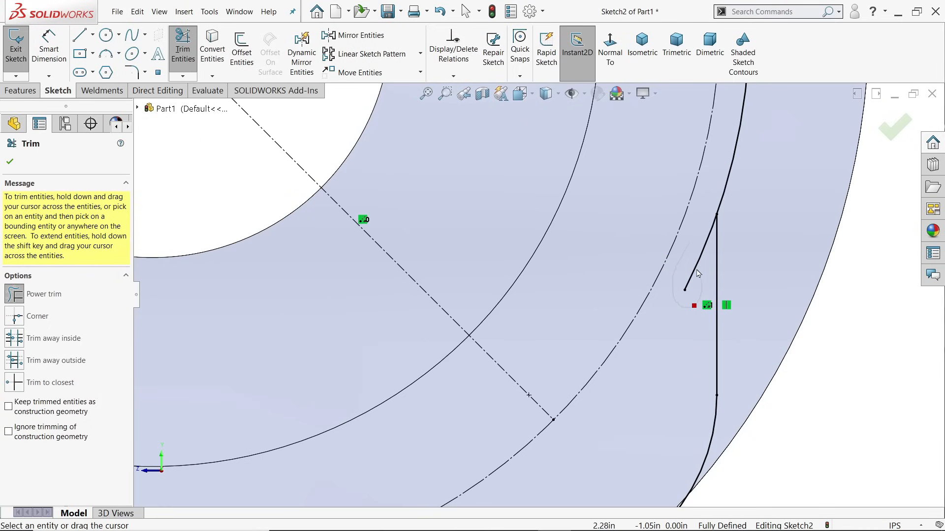
pyautogui.moveTo(698, 273); pyautogui.dragTo(693, 265)
# - Trim the inner part of the upper-right small circle and the 5.00 in arc between that lobe's two connecting lines
pyautogui.scroll(5, 644, 296)
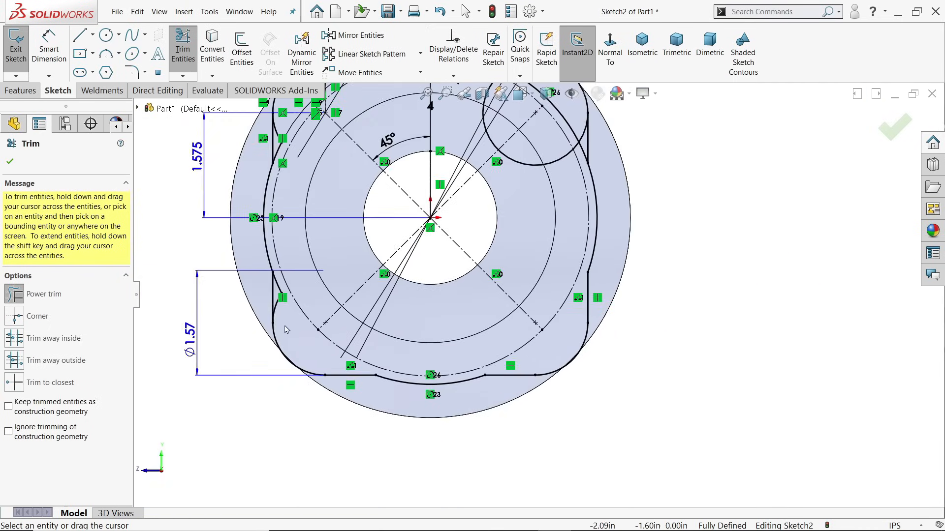
pyautogui.scroll(-5, 519, 148)
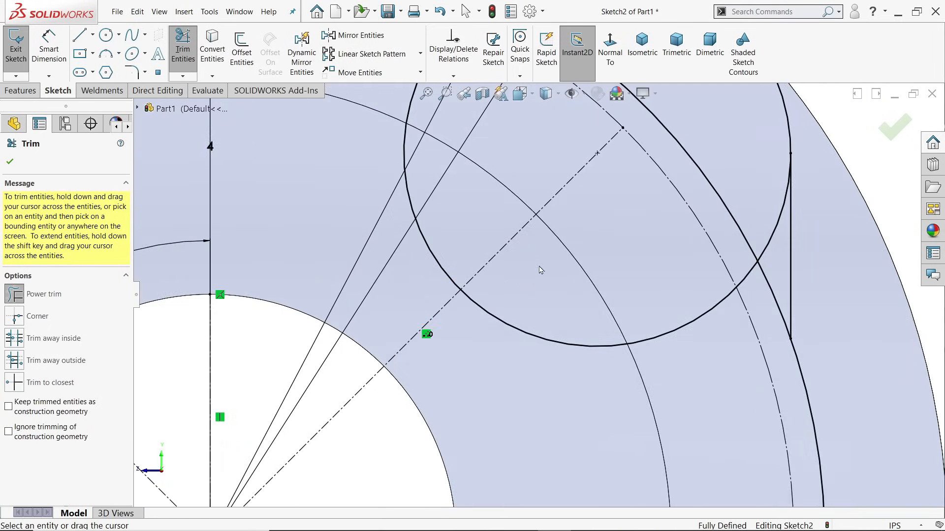
pyautogui.moveTo(538, 359); pyautogui.dragTo(554, 329)
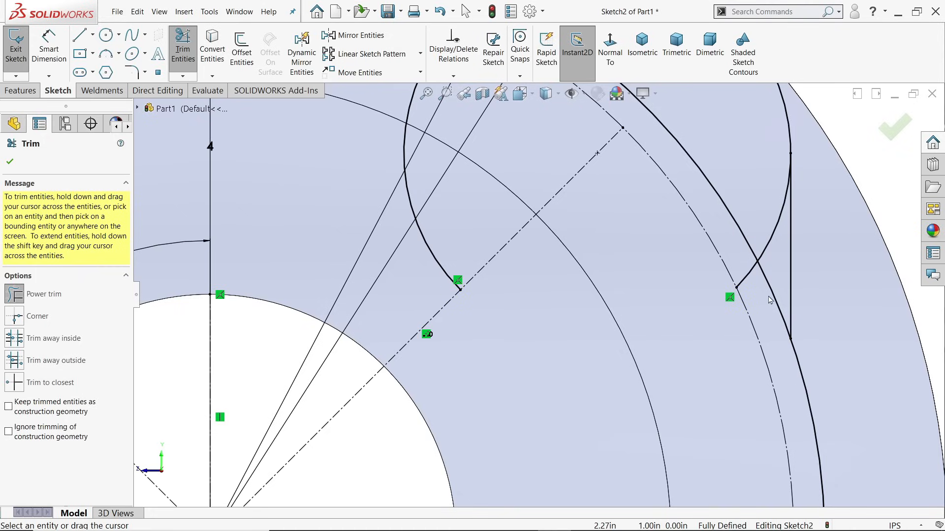
pyautogui.moveTo(746, 284)
pyautogui.mouseDown()
pyautogui.moveTo(747, 232)
pyautogui.moveTo(763, 253)
pyautogui.moveTo(762, 284)
pyautogui.mouseUp()
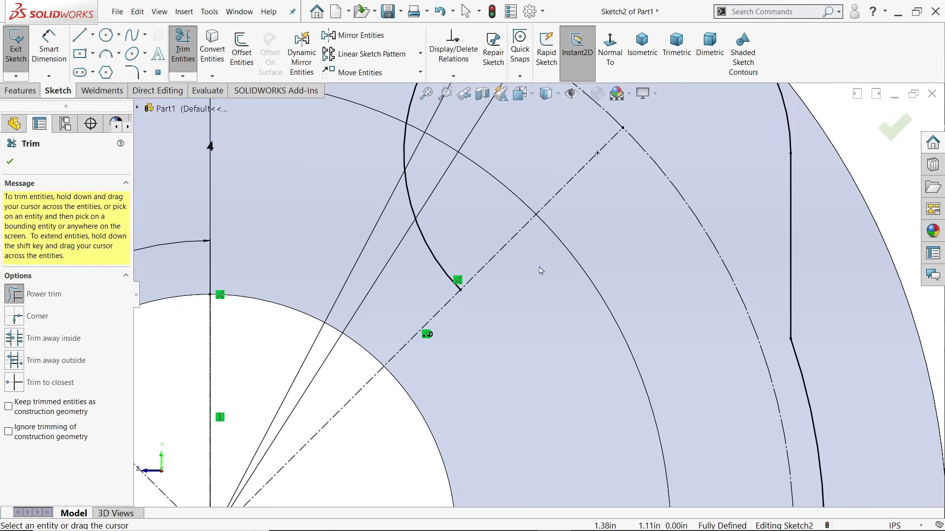
pyautogui.moveTo(446, 248); pyautogui.dragTo(411, 252)
pyautogui.scroll(3, 411, 252)
pyautogui.scroll(-5, 500, 315)
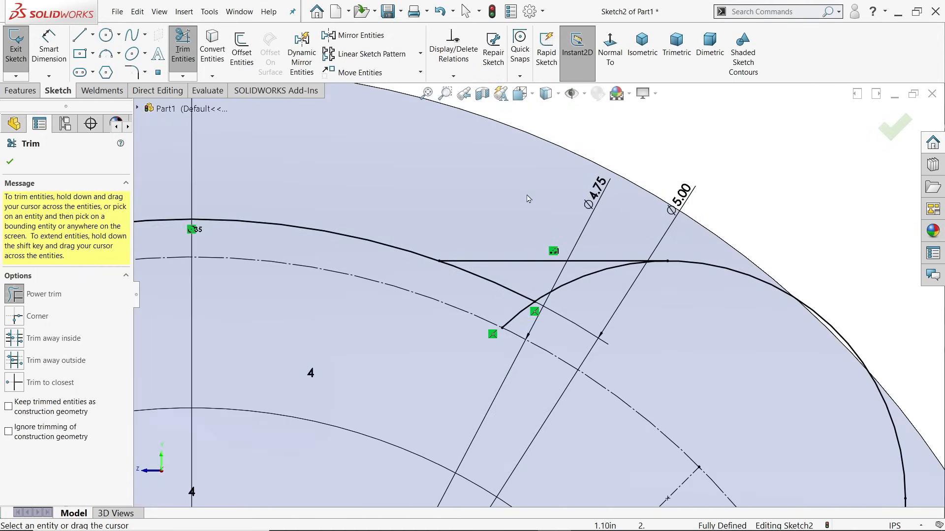
pyautogui.moveTo(516, 317)
pyautogui.mouseDown()
pyautogui.moveTo(535, 289)
pyautogui.moveTo(554, 301)
pyautogui.mouseUp()
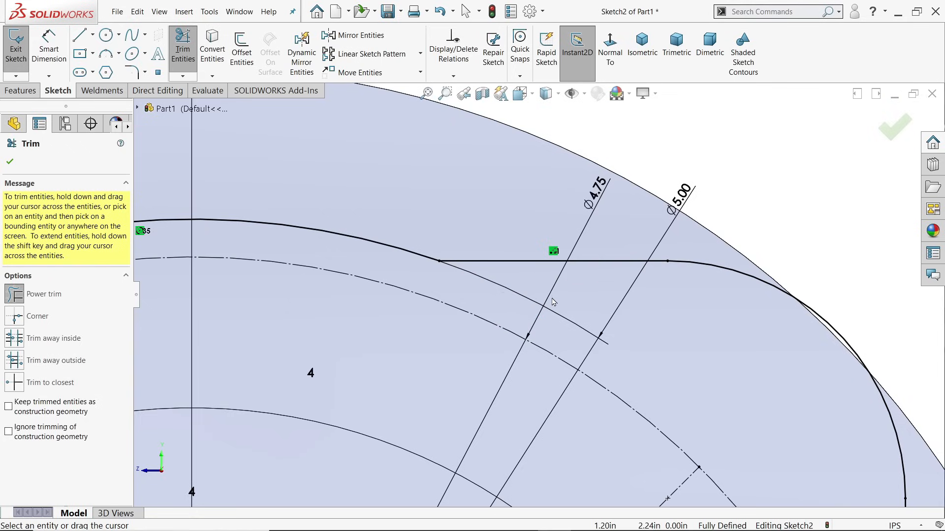
# - Trim the leftover circle and 5.00 in arc segments beside the upper-left lobe's horizontal and vertical connecting lines
pyautogui.scroll(3, 543, 304)
pyautogui.scroll(-5, 298, 329)
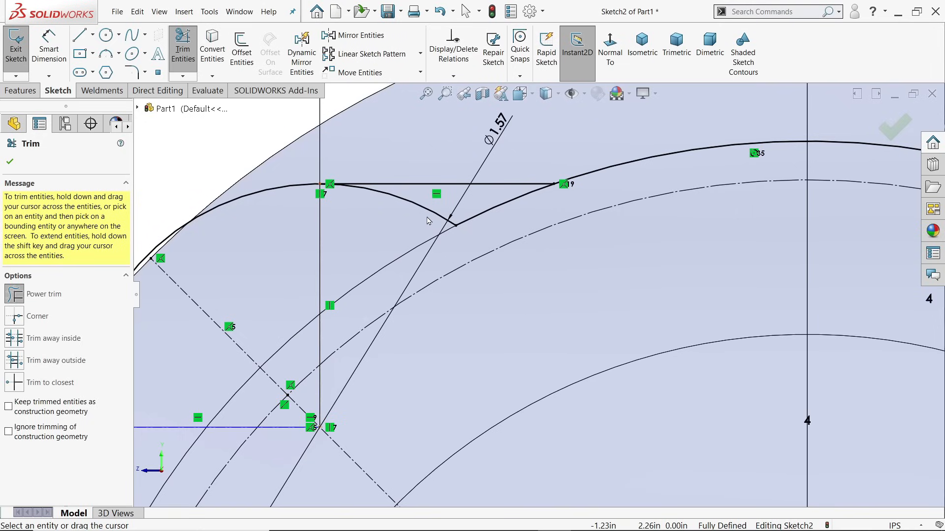
pyautogui.moveTo(431, 218); pyautogui.dragTo(477, 223)
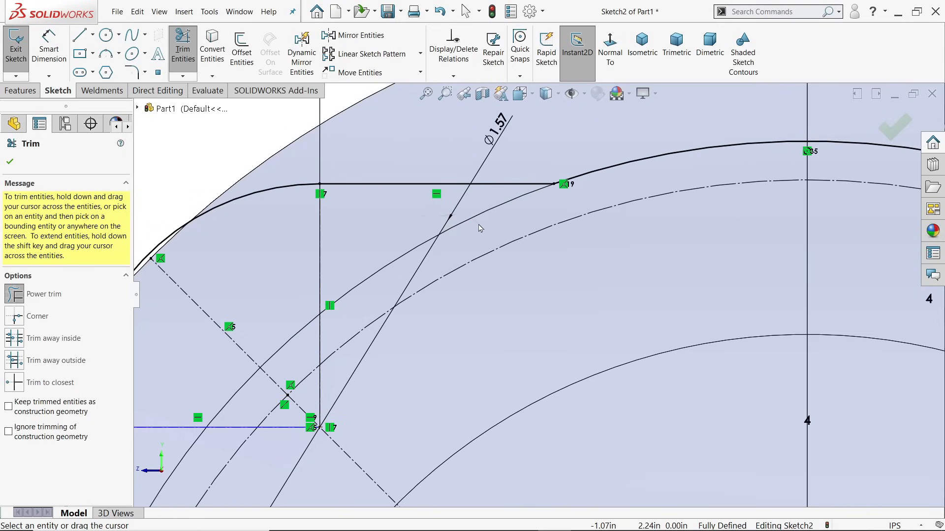
pyautogui.scroll(6, 498, 234)
pyautogui.scroll(-5, 413, 402)
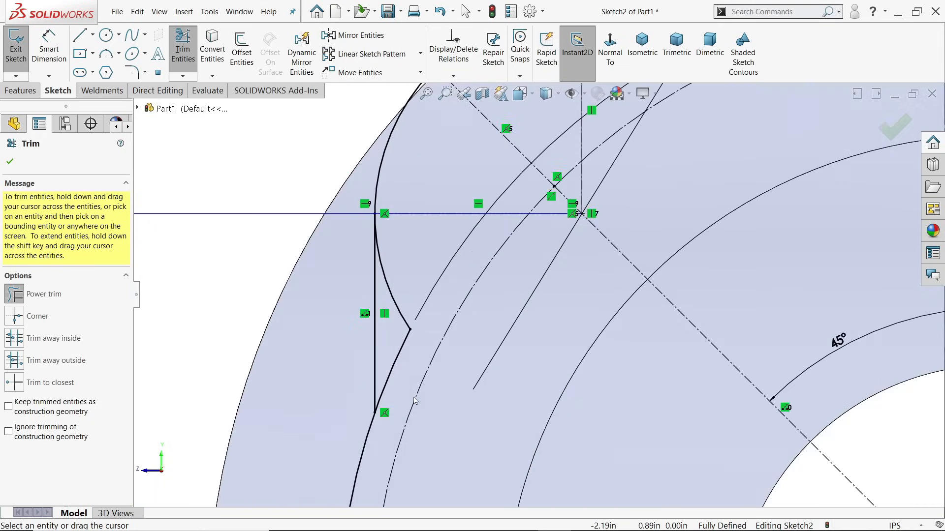
pyautogui.moveTo(414, 374)
pyautogui.mouseDown()
pyautogui.moveTo(397, 344)
pyautogui.moveTo(405, 312)
pyautogui.moveTo(433, 344)
pyautogui.mouseUp()
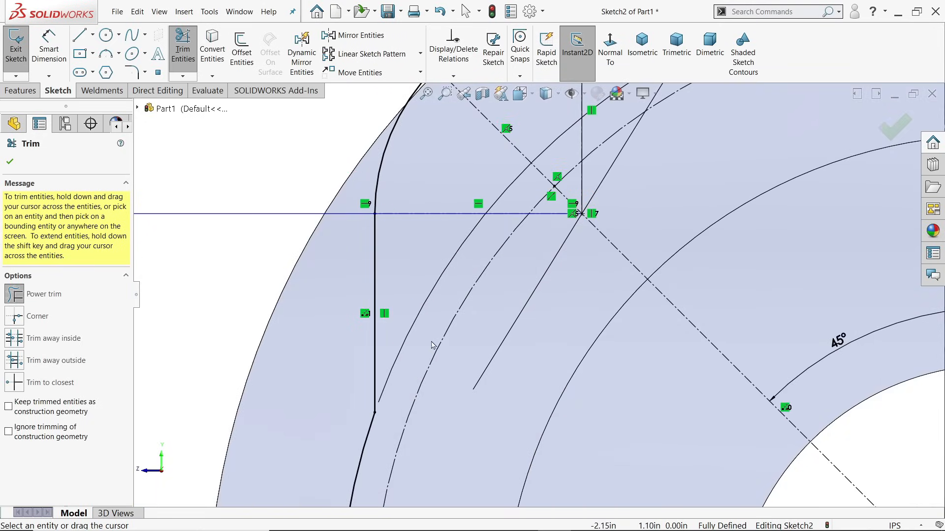
# - Trim the remaining arc segments beside the lower-left lobe's vertical connecting line and finish trimming
pyautogui.scroll(5, 489, 336)
pyautogui.scroll(4, 489, 336)
pyautogui.scroll(-3, 566, 391)
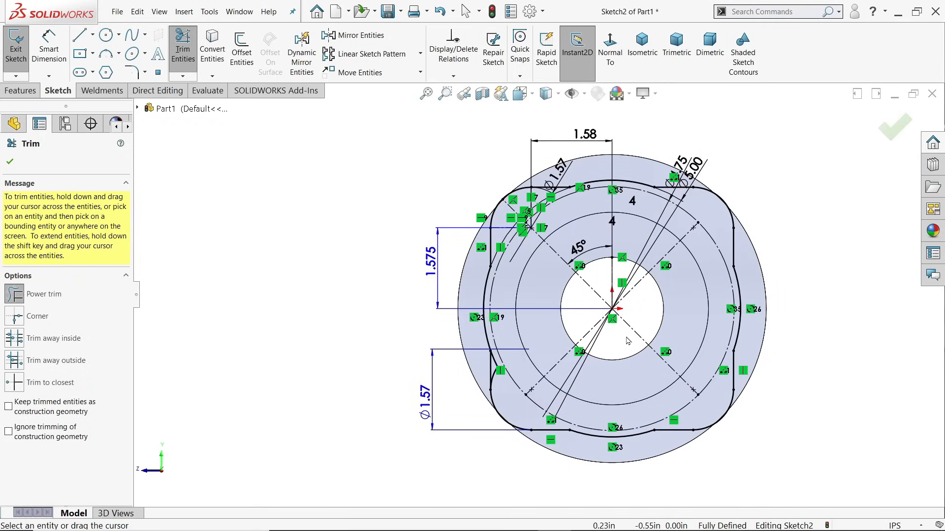
pyautogui.scroll(-3, 595, 281)
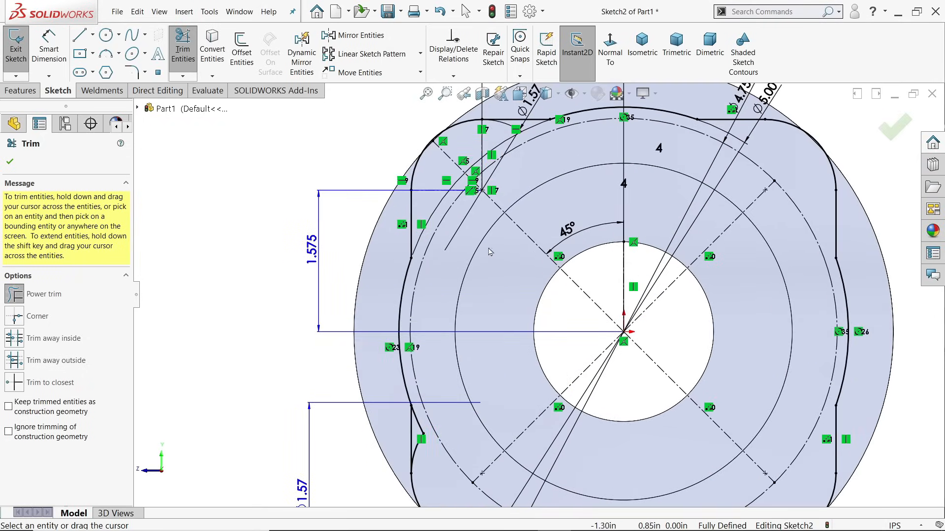
pyautogui.scroll(-4, 467, 254)
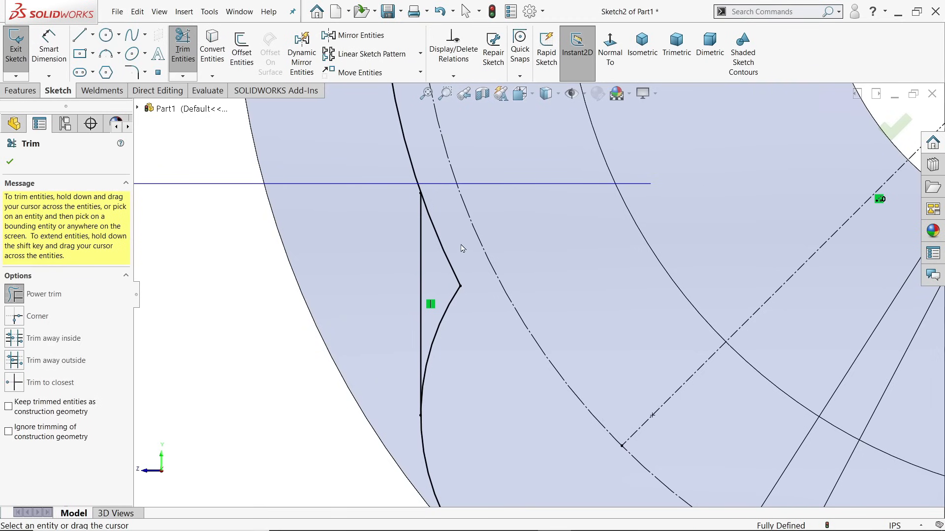
pyautogui.moveTo(462, 246); pyautogui.dragTo(449, 296)
pyautogui.scroll(6, 494, 319)
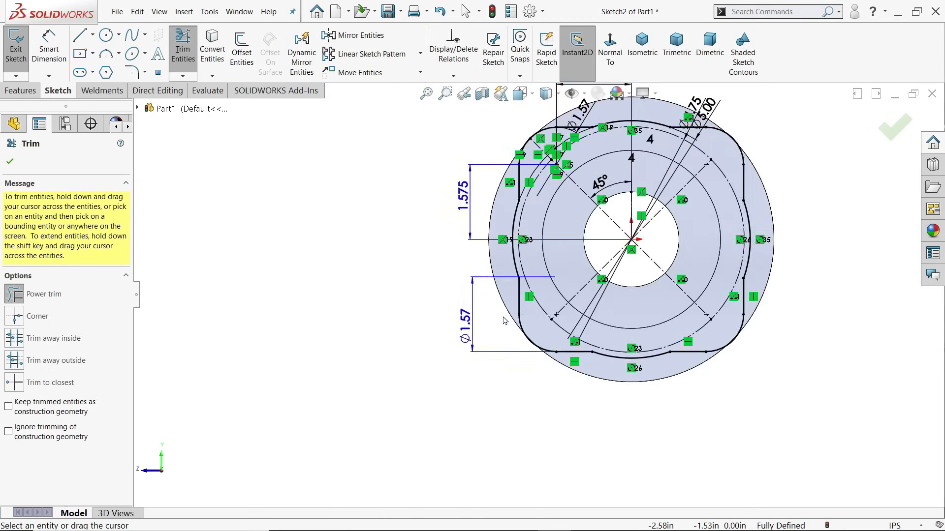
pyautogui.scroll(-3, 681, 223)
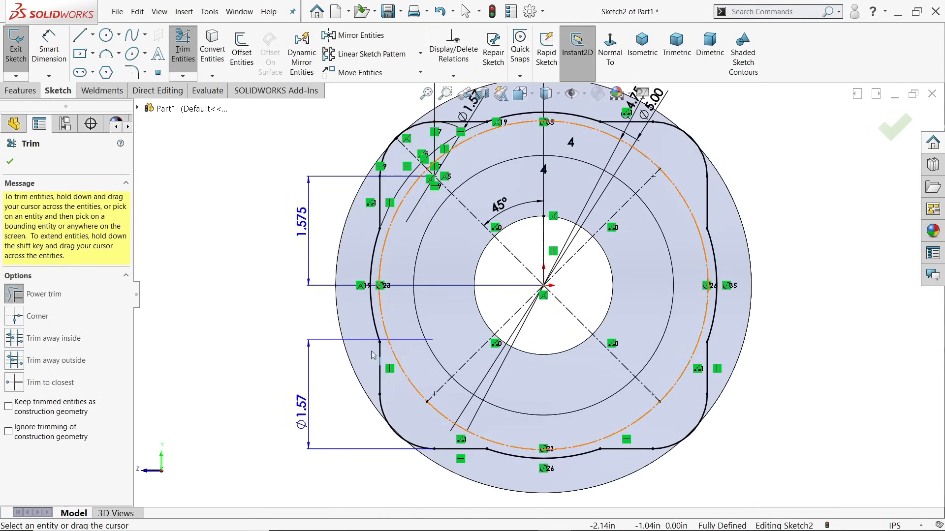
pyautogui.click(9, 161)
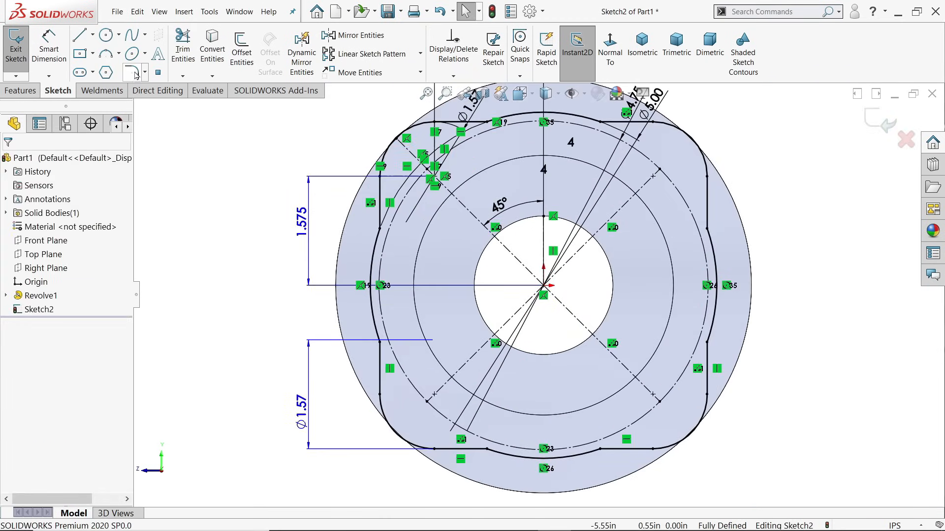
# - Apply 1.00 in sketch fillets to the eight corners where the connecting lines meet the 5.00 in arcs
pyautogui.click(132, 72)
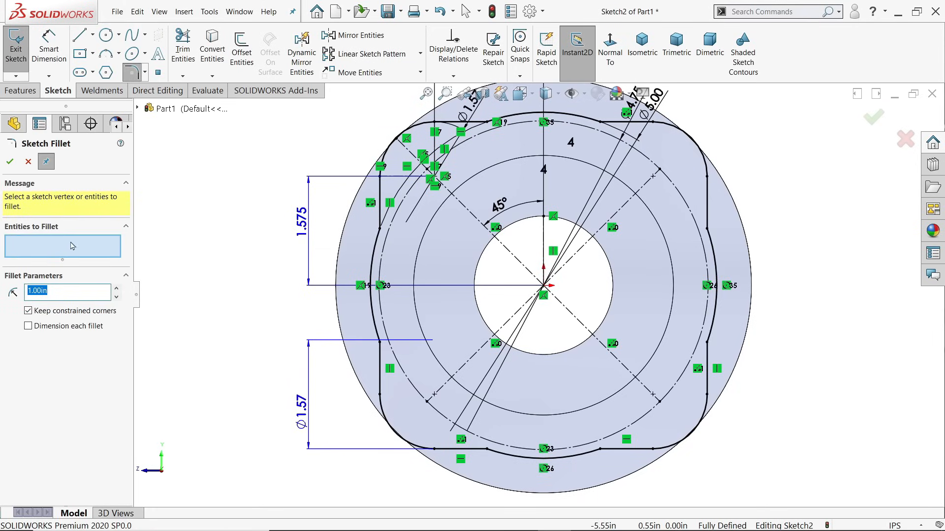
pyautogui.click(379, 228)
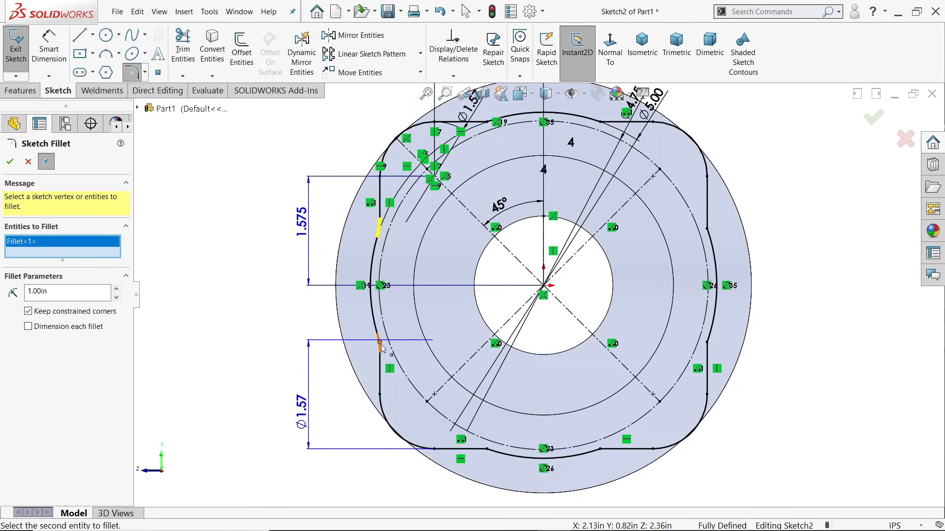
pyautogui.click(380, 343)
pyautogui.click(485, 449)
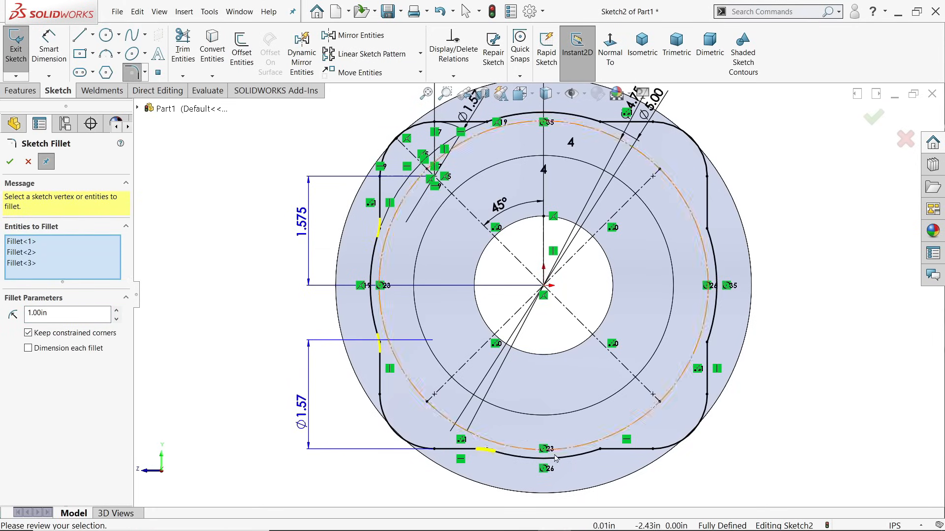
pyautogui.click(599, 449)
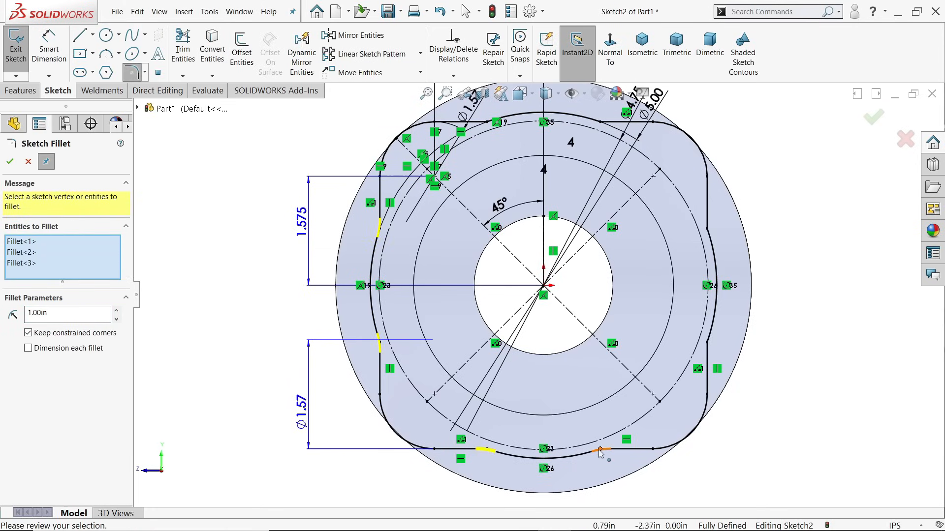
pyautogui.click(707, 343)
pyautogui.click(707, 229)
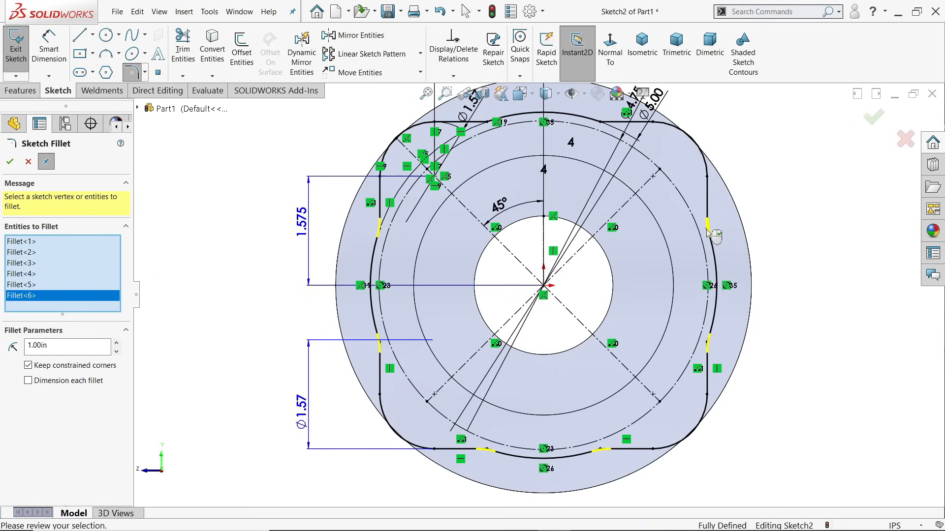
pyautogui.click(600, 122)
pyautogui.click(485, 122)
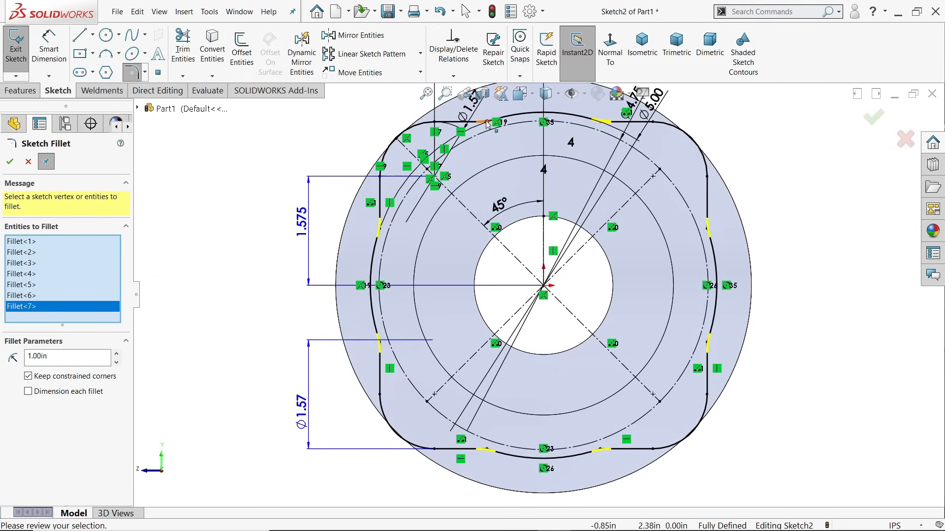
pyautogui.moveTo(487, 122); pyautogui.dragTo(485, 125)
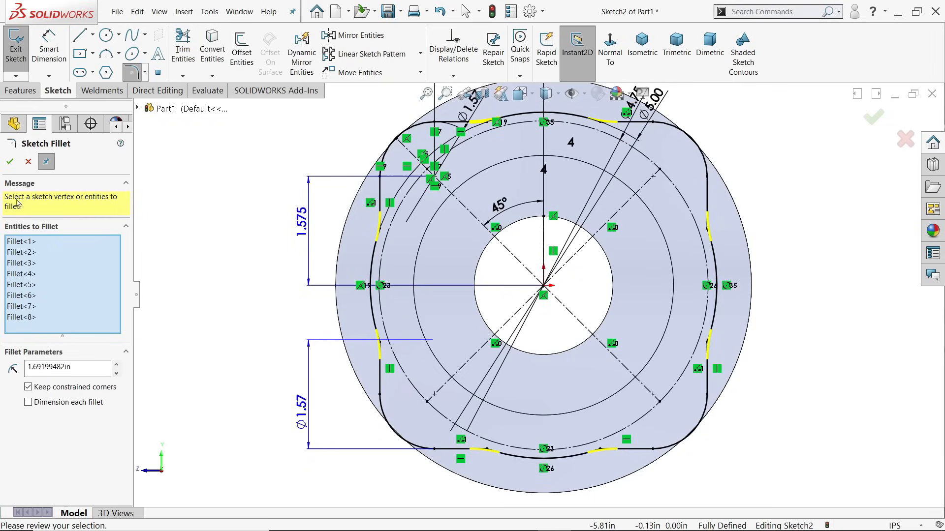
pyautogui.moveTo(74, 367); pyautogui.dragTo(32, 368)
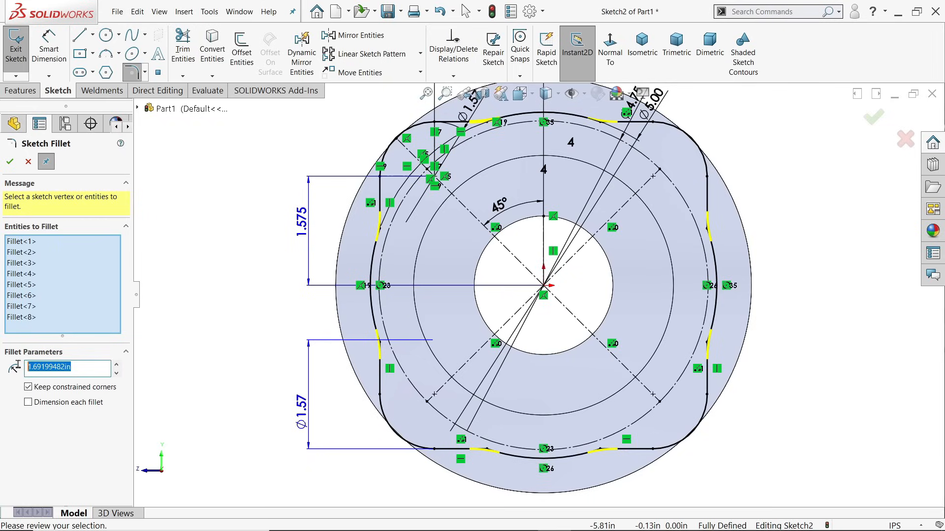
pyautogui.write('1')
pyautogui.press('Return')
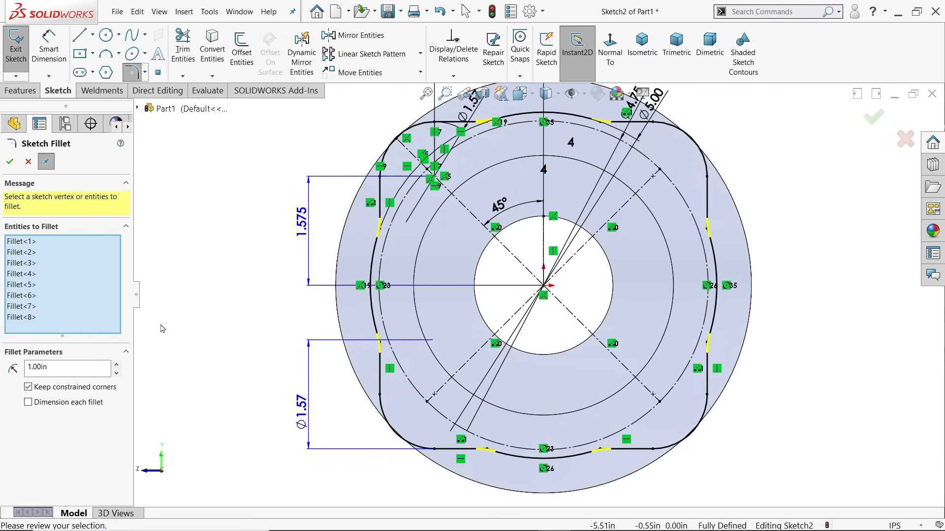
pyautogui.click(10, 162)
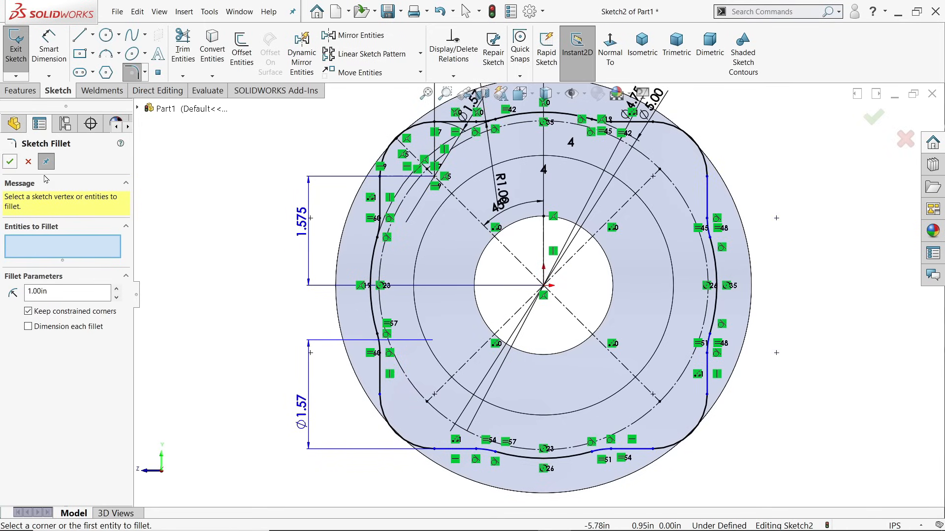
# - Finish the sketch fillets and draw a 0.525 in diameter circle where the upper-left diagonal centerline meets the 4.75 in construction circle
pyautogui.click(10, 163)
pyautogui.scroll(1, 541, 204)
pyautogui.scroll(-1, 542, 204)
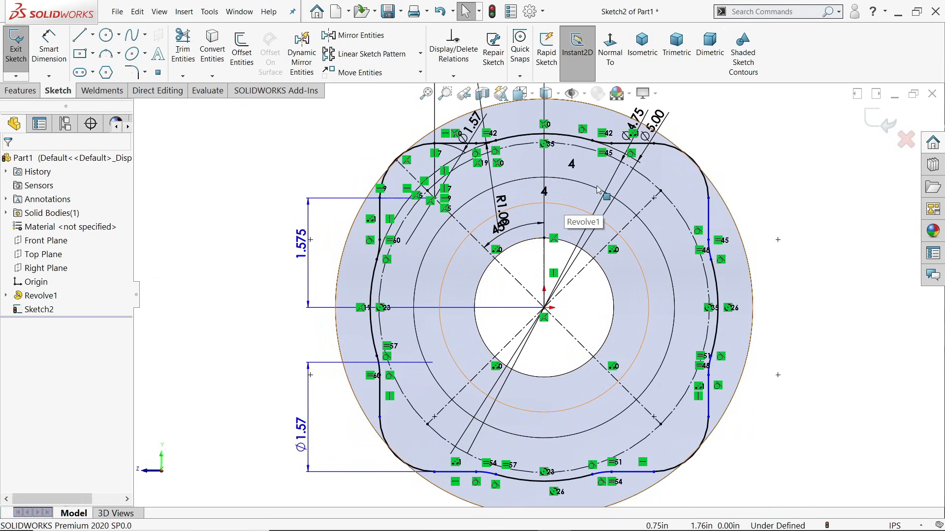
pyautogui.scroll(-1, 598, 193)
pyautogui.scroll(-1, 598, 193)
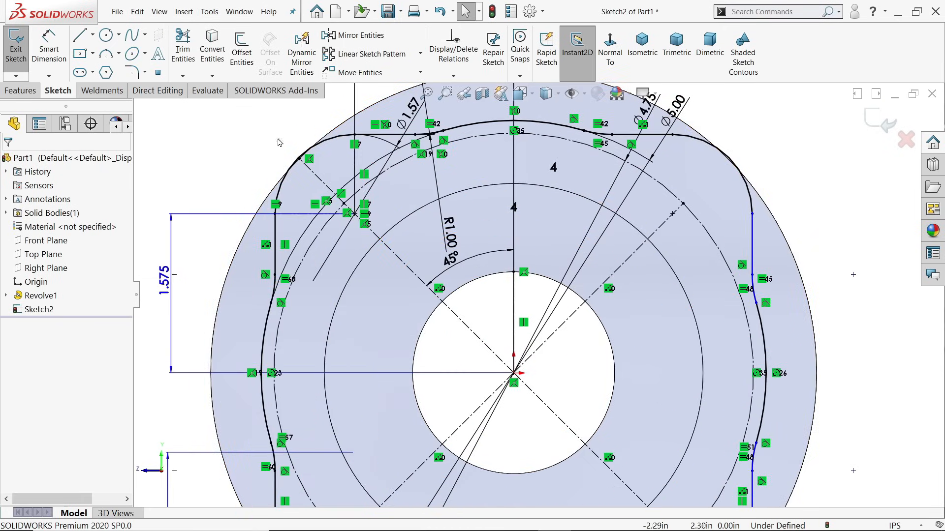
pyautogui.click(102, 90)
pyautogui.click(58, 91)
pyautogui.click(105, 35)
pyautogui.scroll(-3, 315, 187)
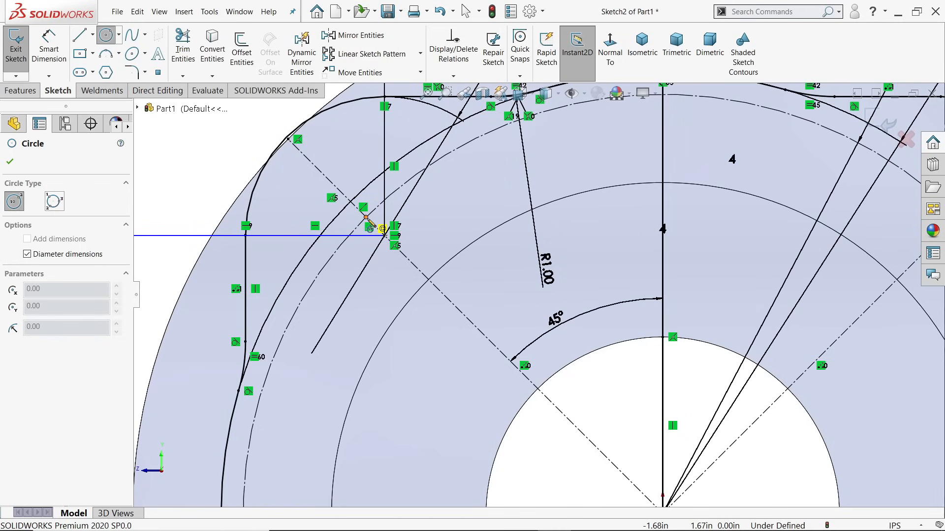
pyautogui.click(366, 217)
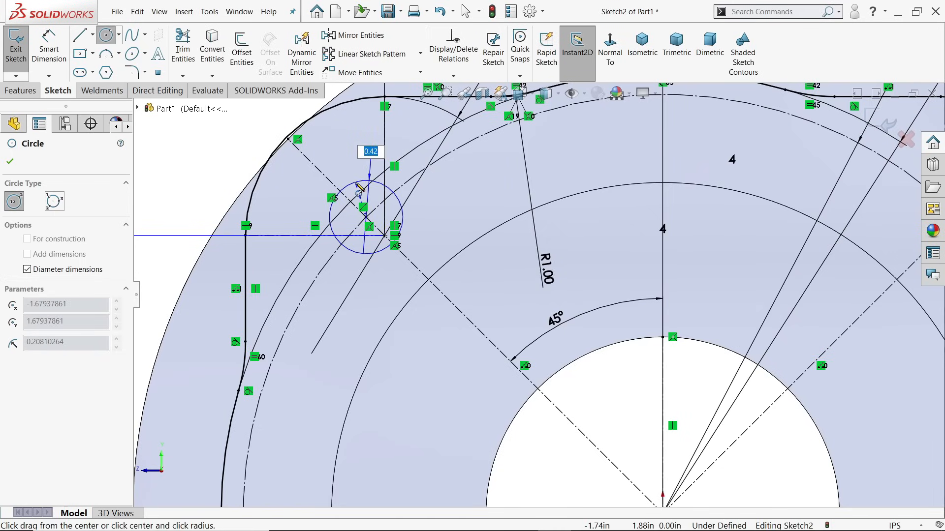
pyautogui.write('0.525')
pyautogui.press('Return')
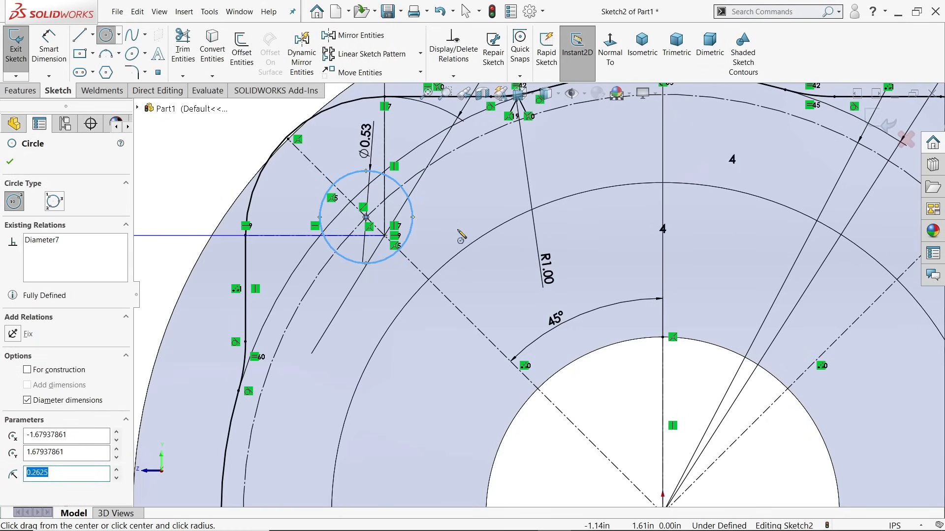
# - Draw circles about 0.63 in and 0.67 in in diameter where the upper-right and lower-right diagonals meet the 4.75 in construction circle
pyautogui.scroll(2, 465, 233)
pyautogui.scroll(2, 464, 230)
pyautogui.scroll(-3, 662, 240)
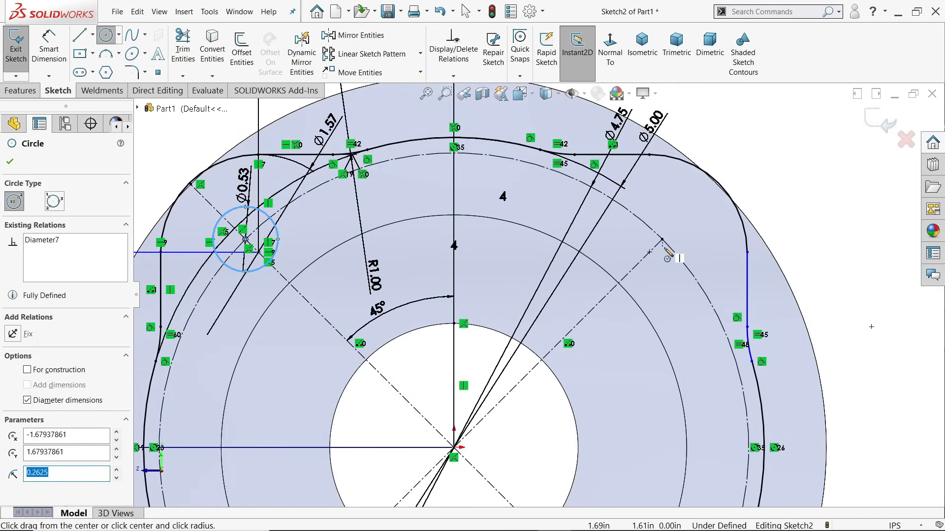
pyautogui.click(663, 240)
pyautogui.click(691, 213)
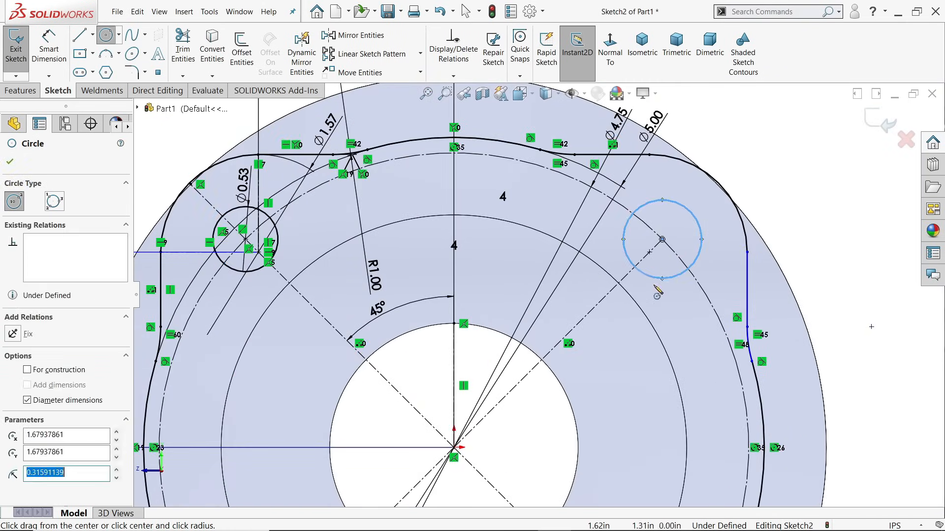
pyautogui.scroll(5, 653, 287)
pyautogui.scroll(-6, 571, 416)
pyautogui.click(603, 373)
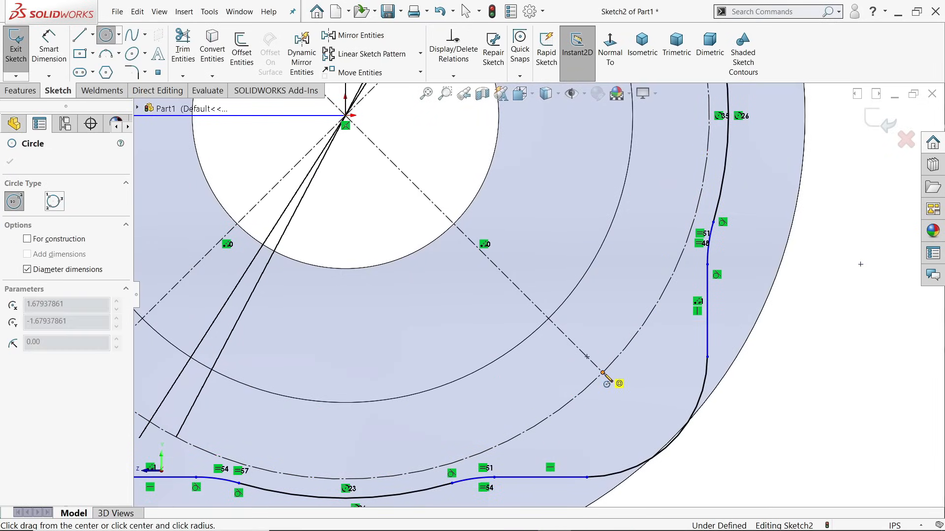
pyautogui.click(657, 374)
# - Draw a circle about 0.68 in in diameter where the lower-left diagonal meets the 4.75 in construction circle and end the Circle tool
pyautogui.scroll(5, 509, 371)
pyautogui.scroll(-5, 428, 313)
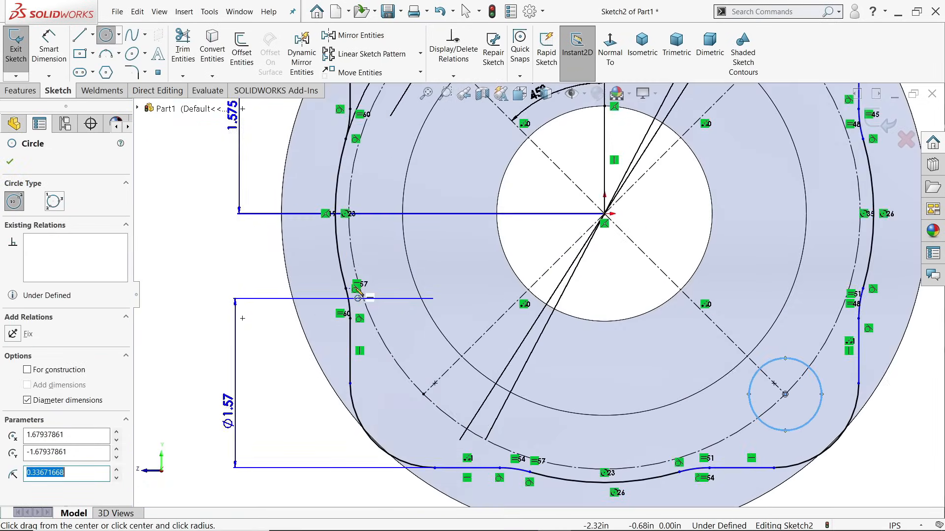
pyautogui.scroll(5, 428, 313)
pyautogui.scroll(-5, 506, 348)
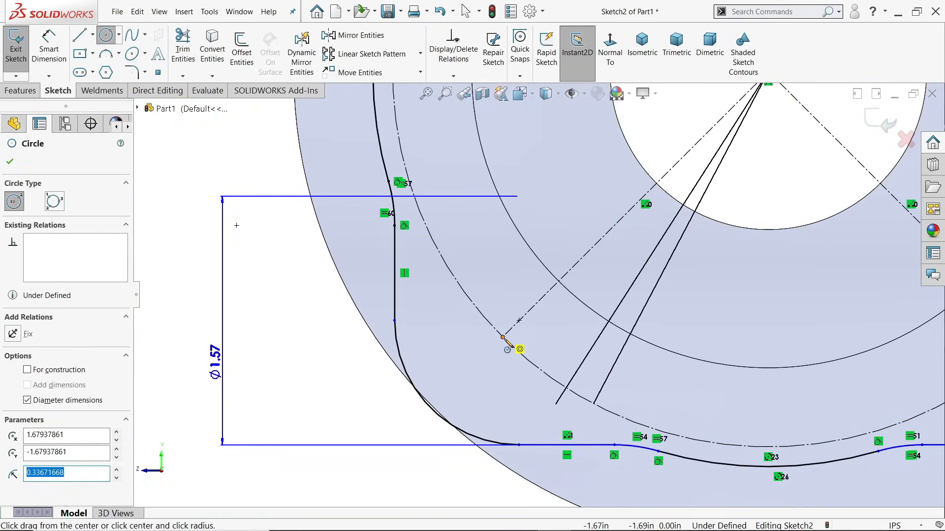
pyautogui.click(502, 337)
pyautogui.click(491, 285)
pyautogui.rightClick(198, 166)
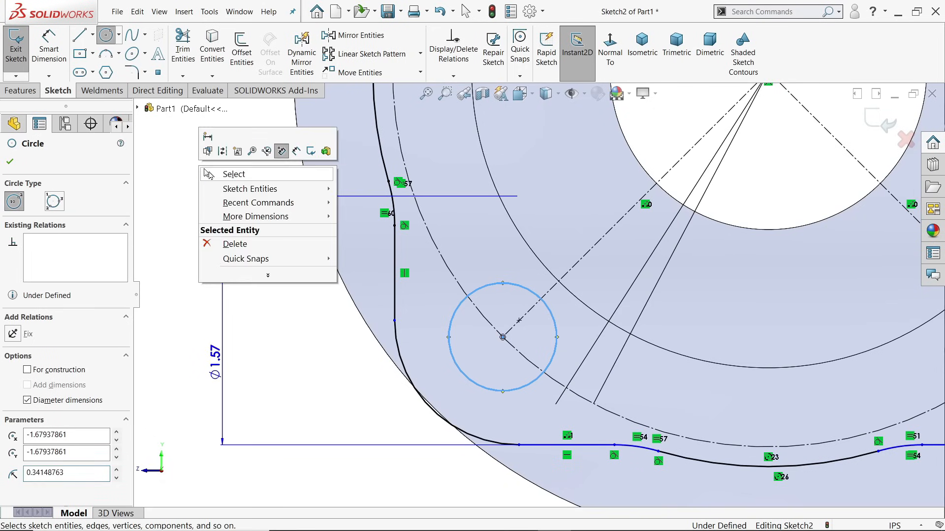
pyautogui.click(238, 175)
# - Make the four lobe hole circles equal in size with an Equal relation
pyautogui.scroll(5, 537, 294)
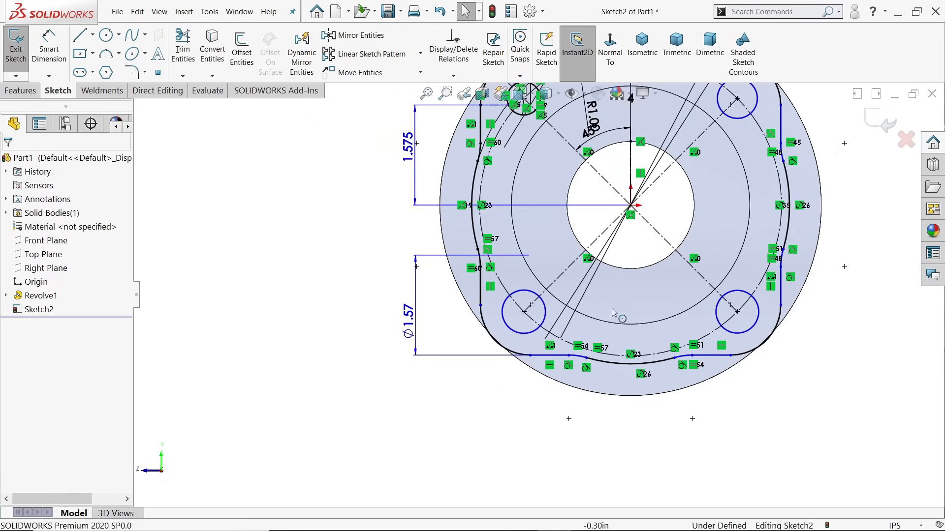
pyautogui.click(744, 334)
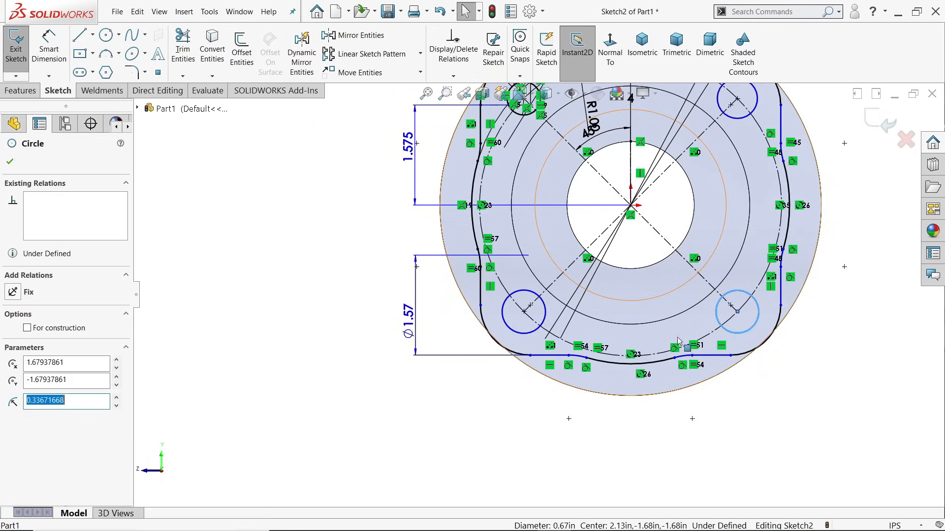
pyautogui.keyDown('ctrl'); pyautogui.click(540, 325); pyautogui.keyUp('ctrl')
pyautogui.keyDown('ctrl'); pyautogui.click(748, 115); pyautogui.keyUp('ctrl')
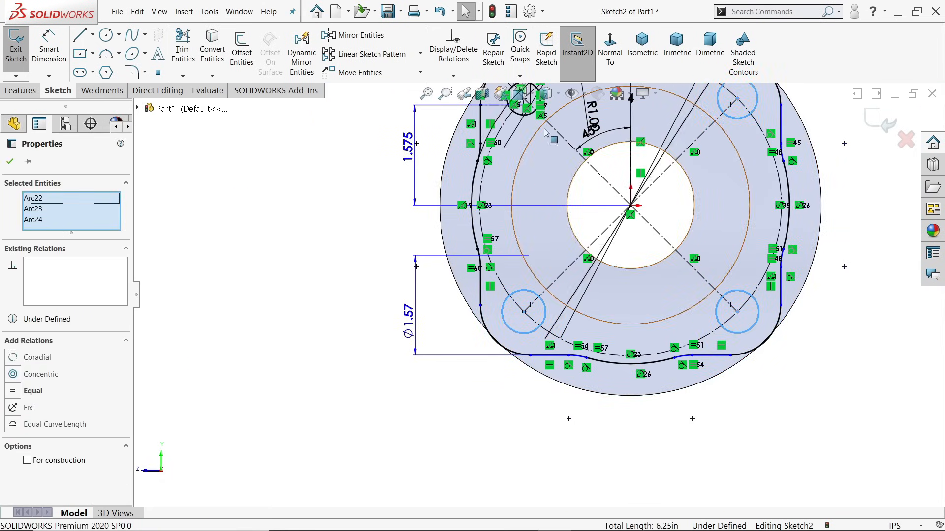
pyautogui.keyDown('ctrl'); pyautogui.click(527, 121); pyautogui.keyUp('ctrl')
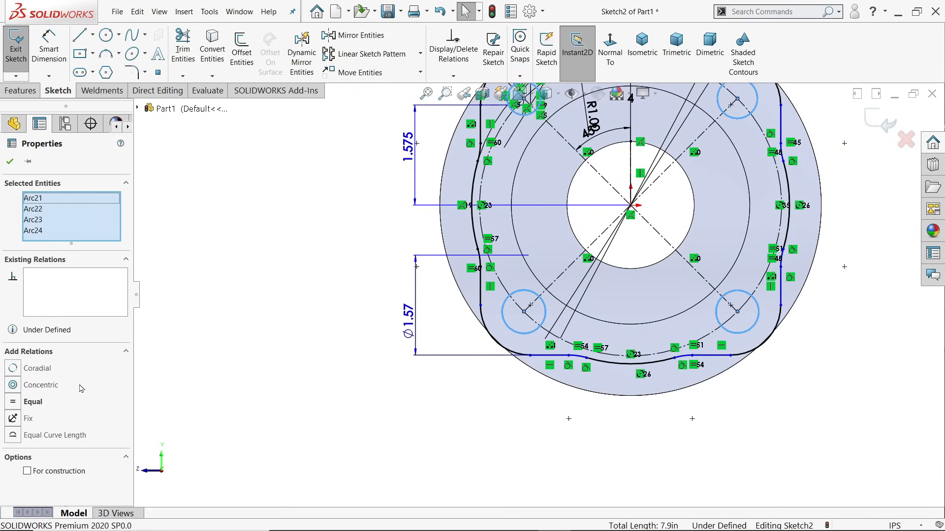
pyautogui.click(14, 405)
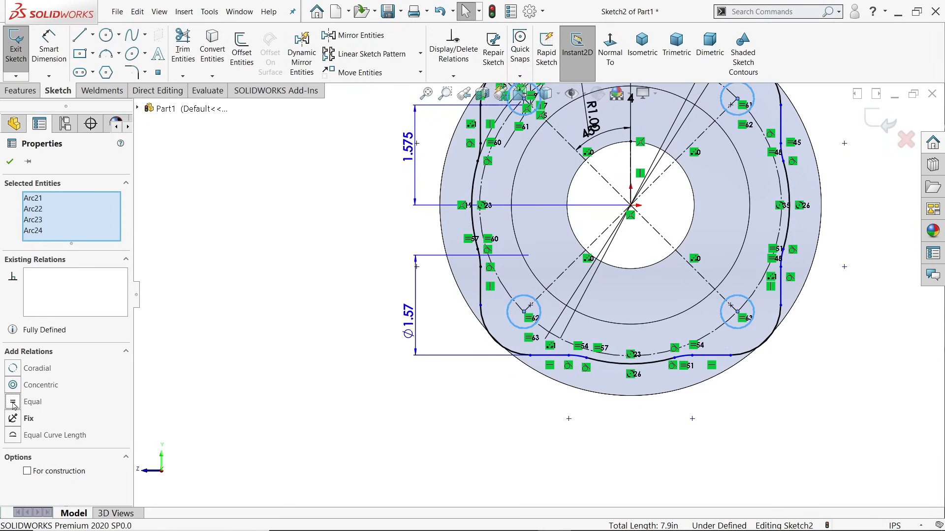
pyautogui.click(10, 162)
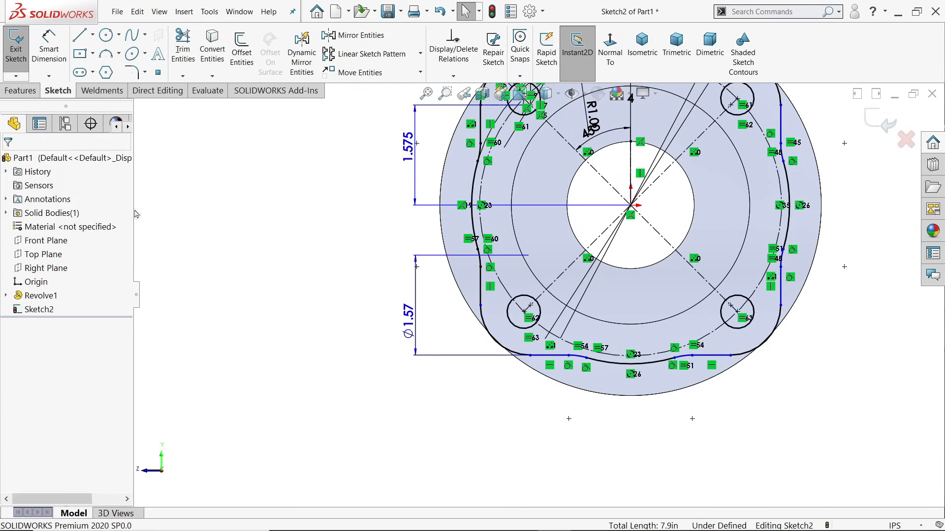
# - Include the 2 in bore edge in the lobed sketch and extrude the profile 0.65 in as a blind boss merged with the body
pyautogui.press('f')
pyautogui.scroll(-2, 621, 190)
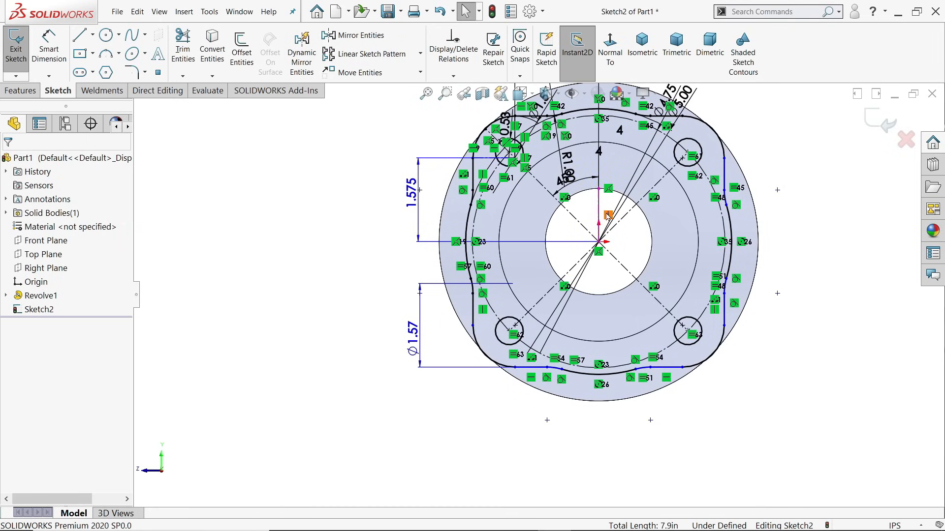
pyautogui.press('f')
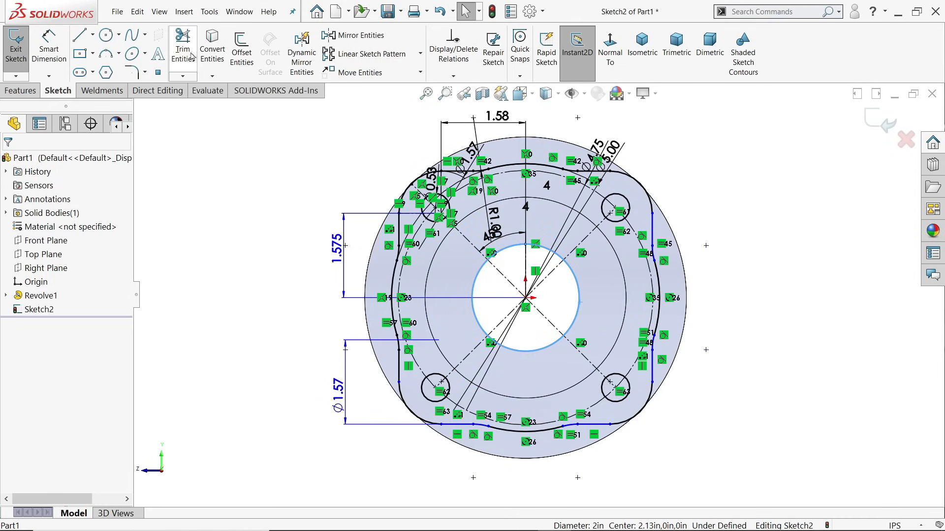
pyautogui.click(20, 91)
pyautogui.click(23, 55)
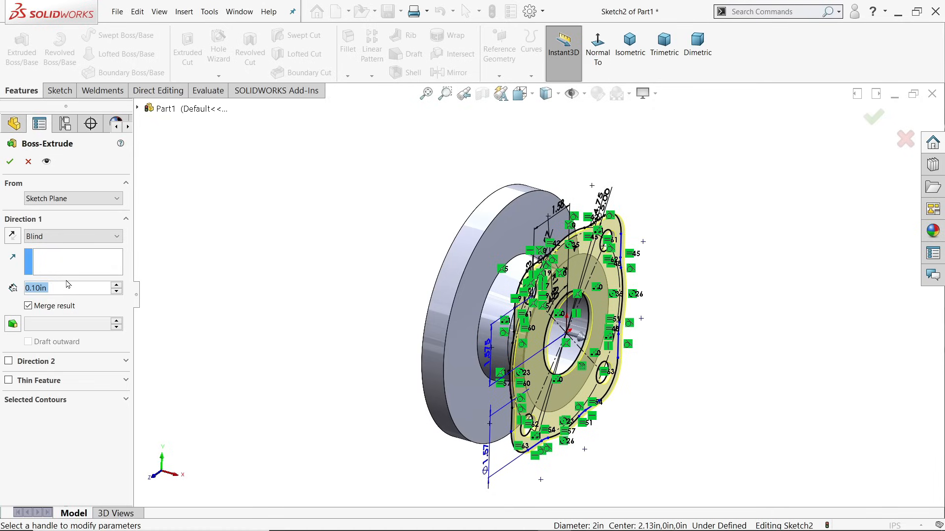
pyautogui.write('0.65')
pyautogui.press('Return')
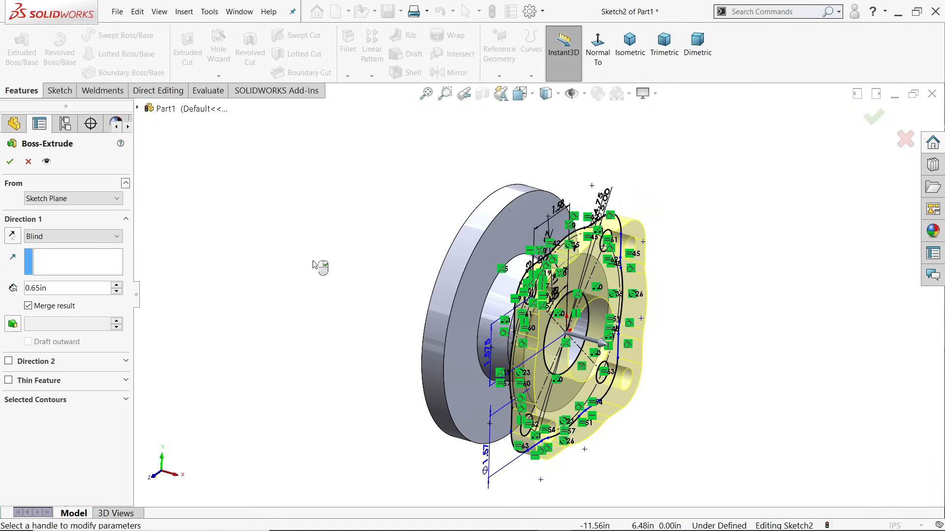
pyautogui.click(9, 162)
# - Switch to the Water Control Valve drawing in Photos, examine the Outlet Housing dimensions, and return to the model
pyautogui.hotkey('alt', 'Tab')
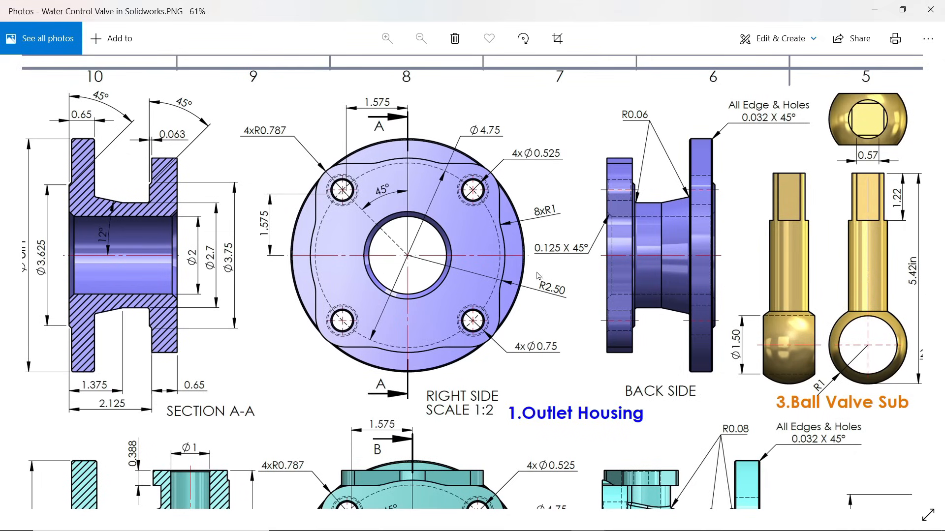
pyautogui.moveTo(610, 269); pyautogui.dragTo(638, 236)
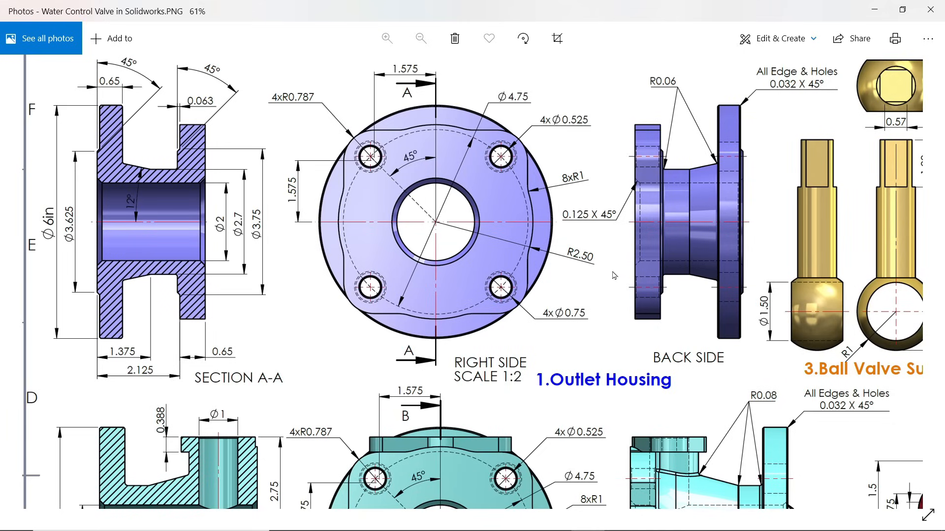
pyautogui.click(875, 10)
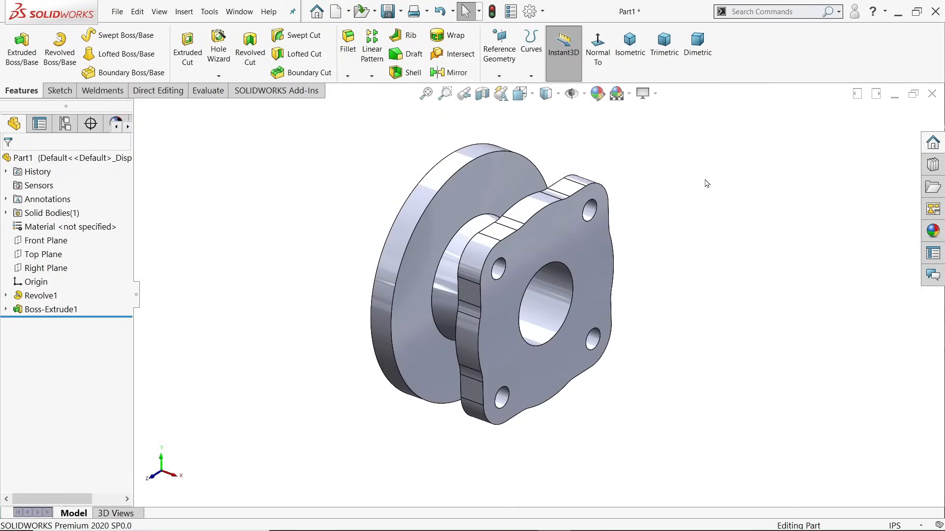
# - Start a sketch on the large round flange's outer face and show the lobed boss's sketch for reference
pyautogui.moveTo(666, 183); pyautogui.dragTo(727, 179, button='middle')
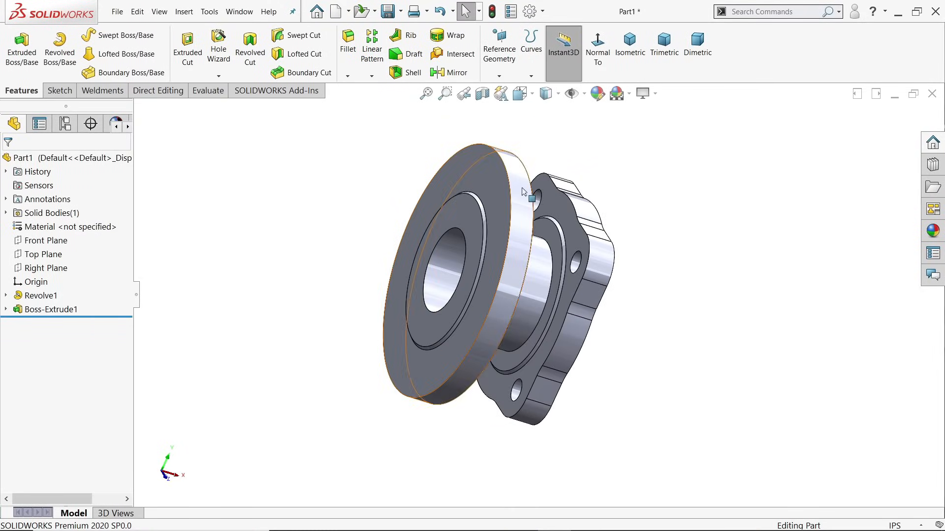
pyautogui.click(488, 179)
pyautogui.click(532, 150)
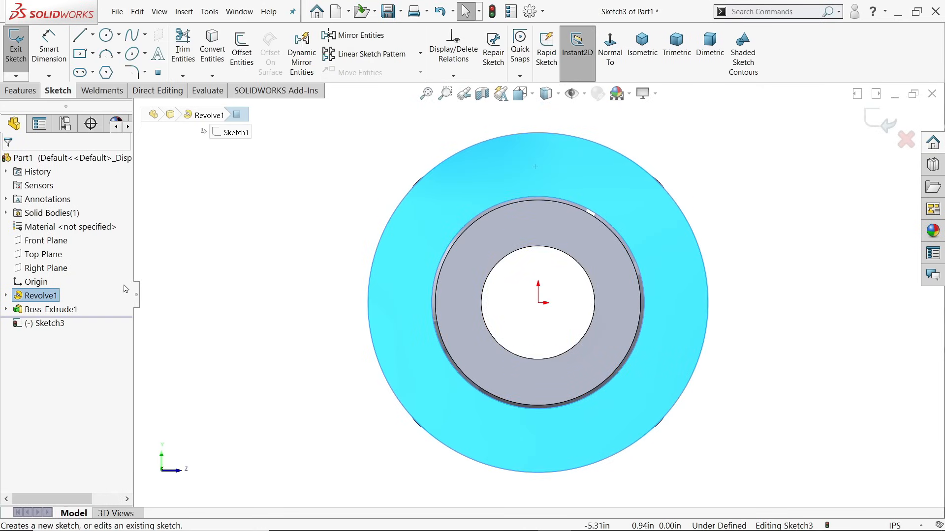
pyautogui.click(6, 310)
pyautogui.click(49, 323)
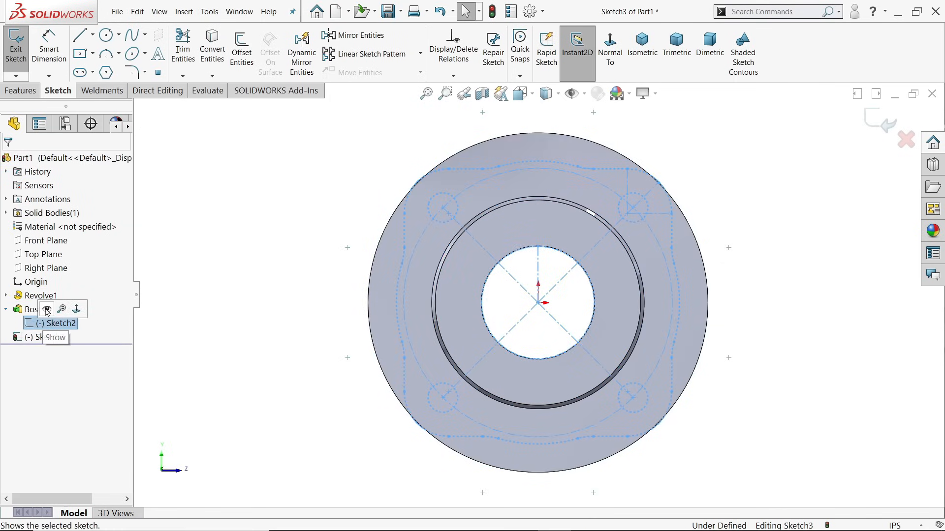
pyautogui.click(47, 310)
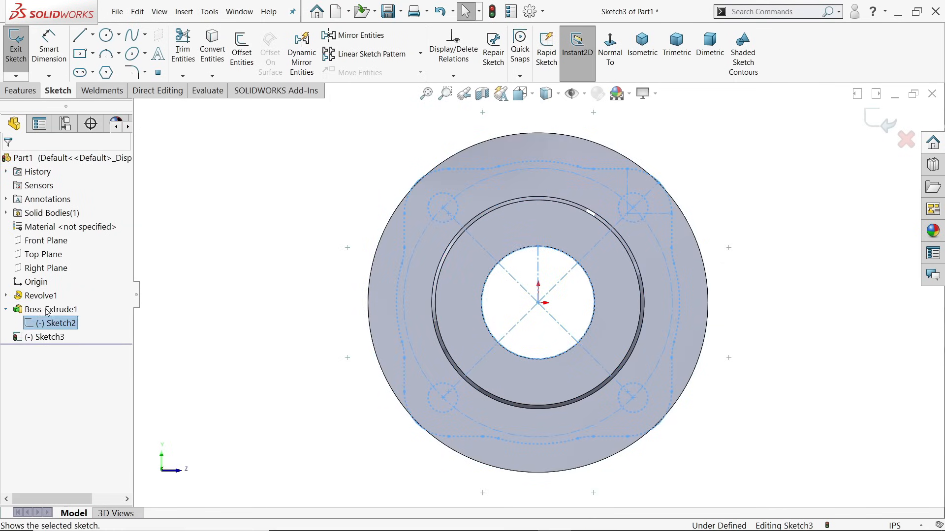
# - Convert the shown sketch's 4.75 in circle, upper-left diagonal and vertical centerline into the new sketch, and hide the reference sketch
pyautogui.click(423, 240)
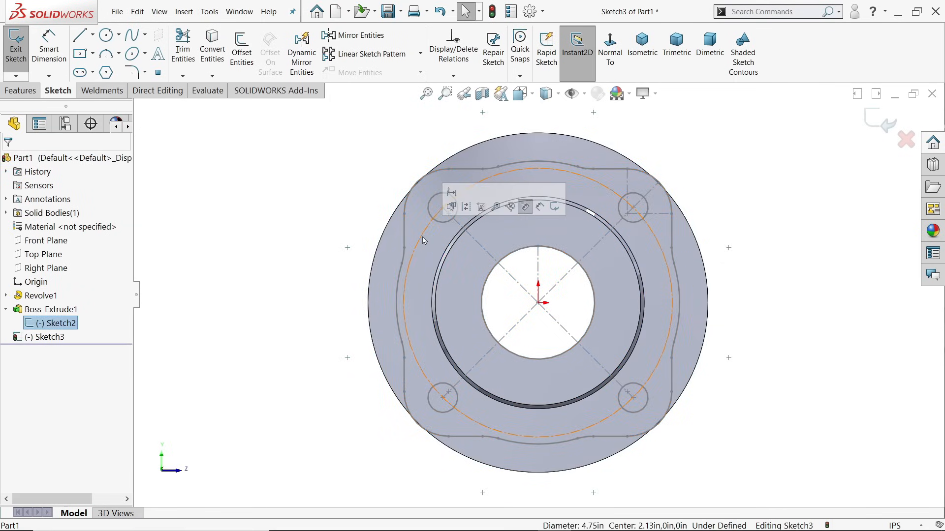
pyautogui.click(212, 49)
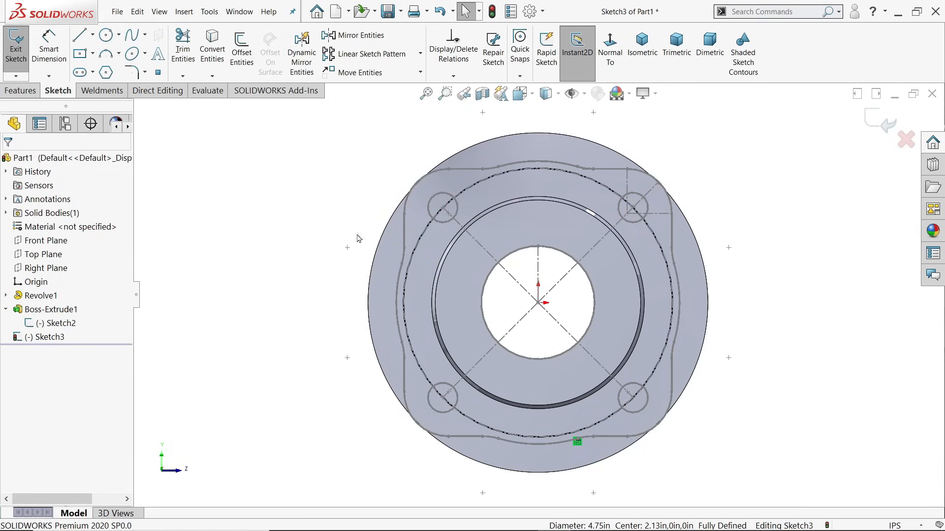
pyautogui.click(482, 246)
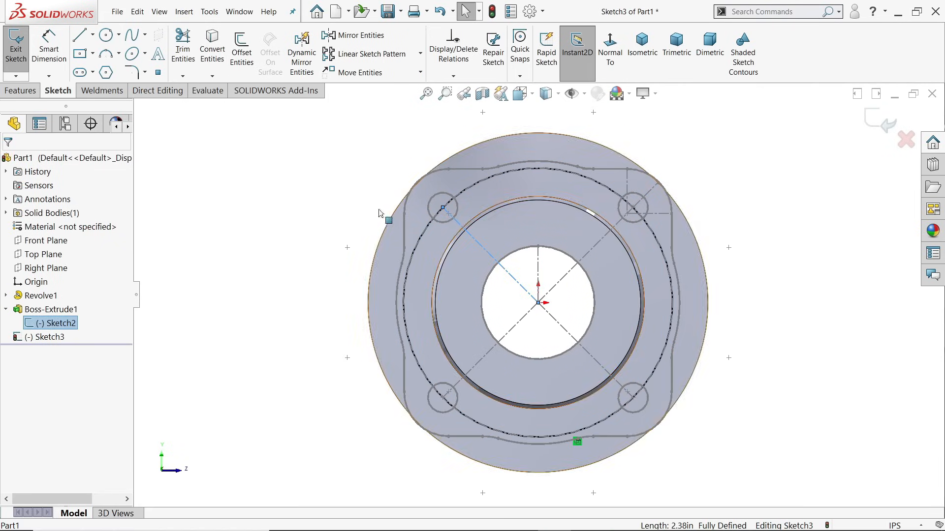
pyautogui.click(210, 55)
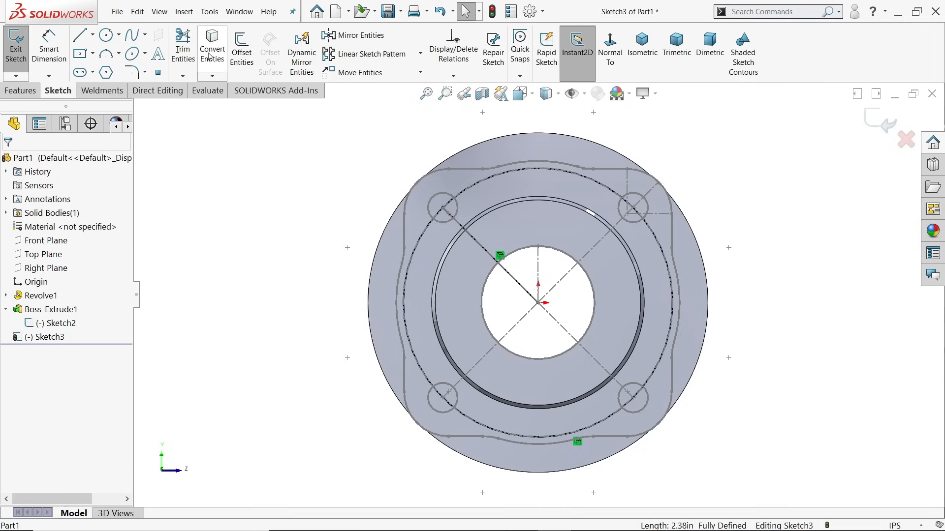
pyautogui.click(540, 272)
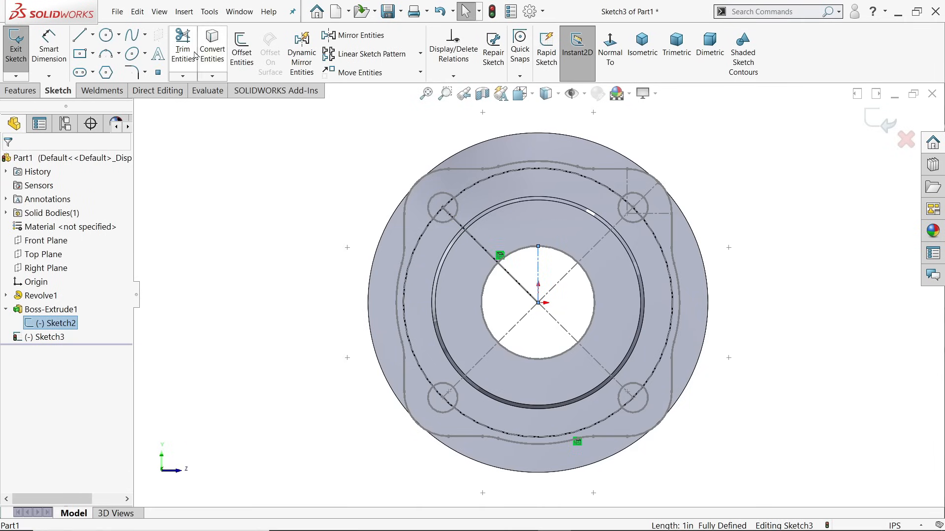
pyautogui.click(216, 54)
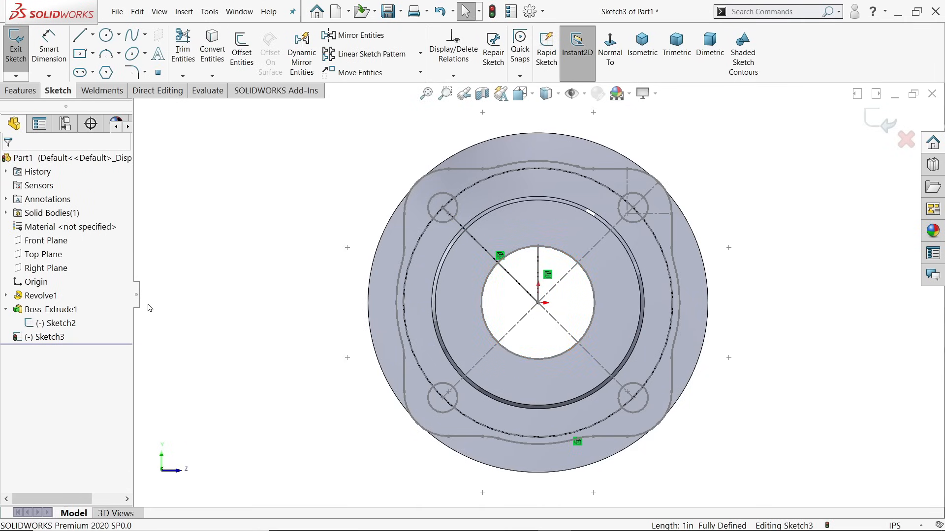
pyautogui.click(61, 323)
pyautogui.click(41, 310)
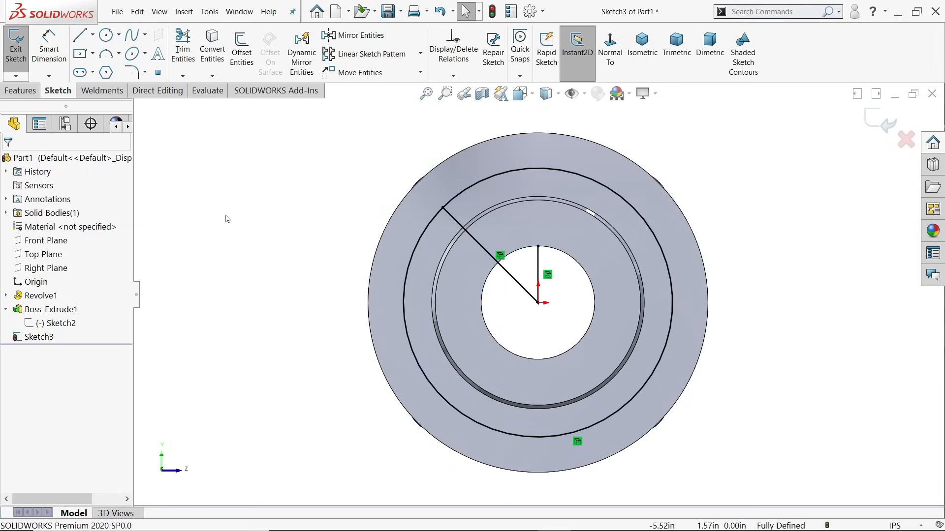
# - Turn the converted 4.75 in circle and the upper-left diagonal line into construction geometry
pyautogui.click(435, 218)
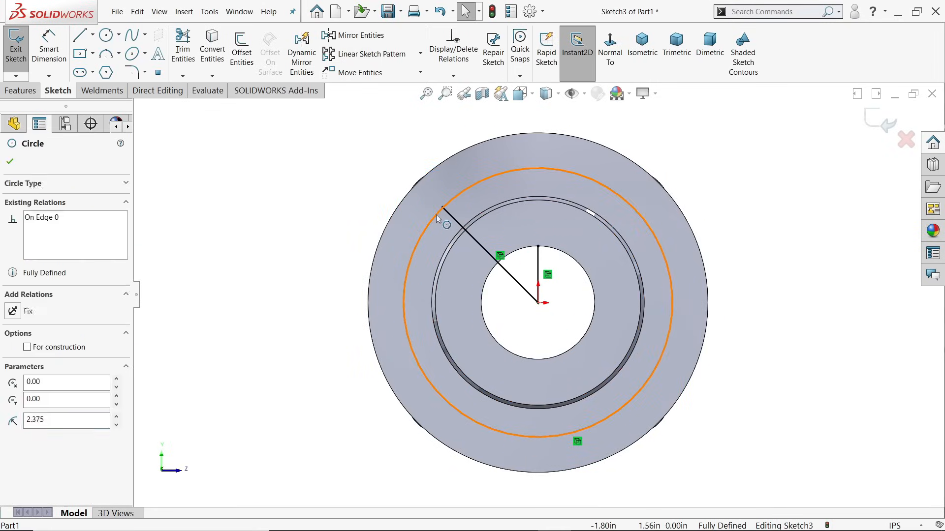
pyautogui.keyDown('ctrl'); pyautogui.click(449, 213); pyautogui.keyUp('ctrl')
pyautogui.click(500, 193)
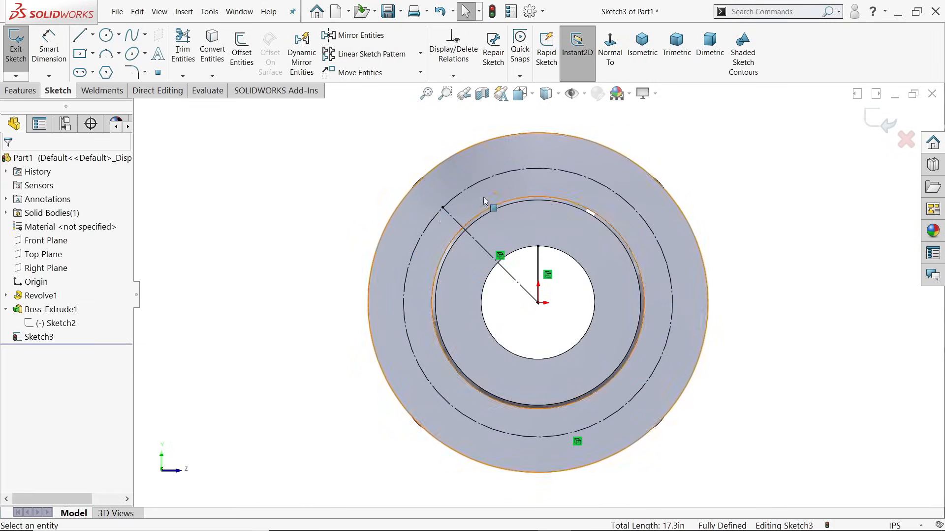
# - Draw a 0.75 in diameter circle centred where the diagonal centerline meets the bolt circle
pyautogui.click(443, 207)
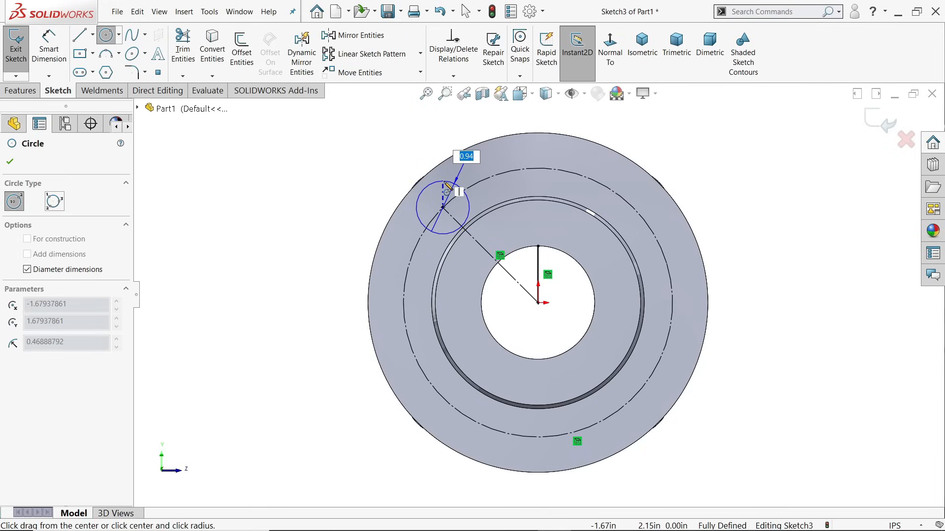
pyautogui.write('0.75')
pyautogui.press('Return')
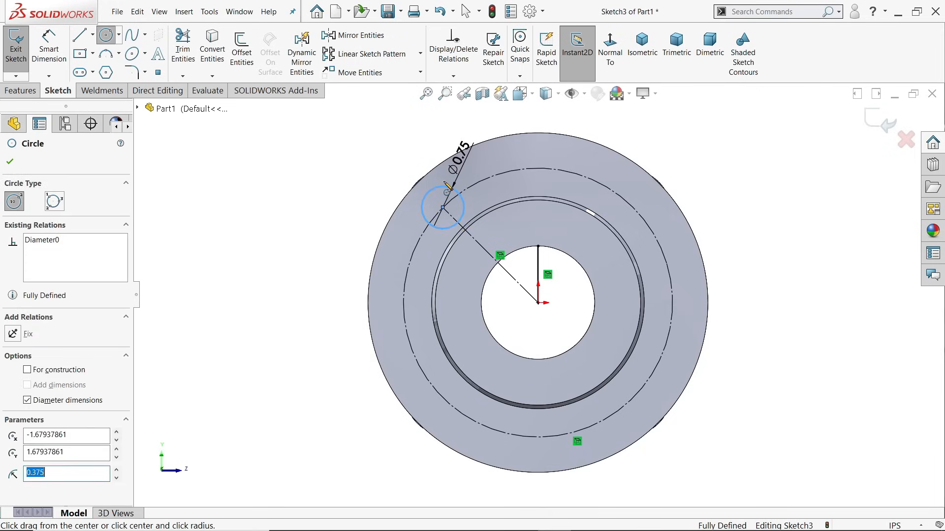
# - Circular-pattern the 0.75 in circle and its diagonal centerline about the origin as 4 equally spaced instances over 360 degrees
pyautogui.click(421, 54)
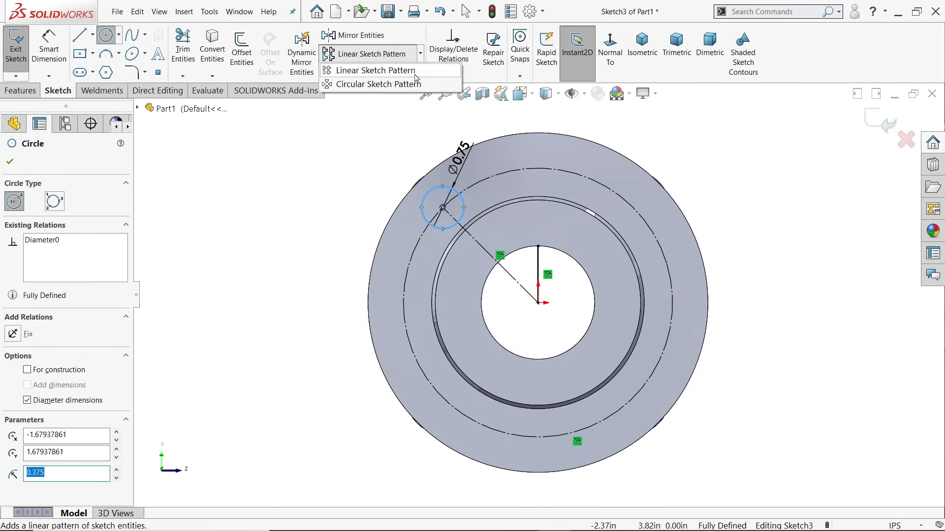
pyautogui.click(364, 85)
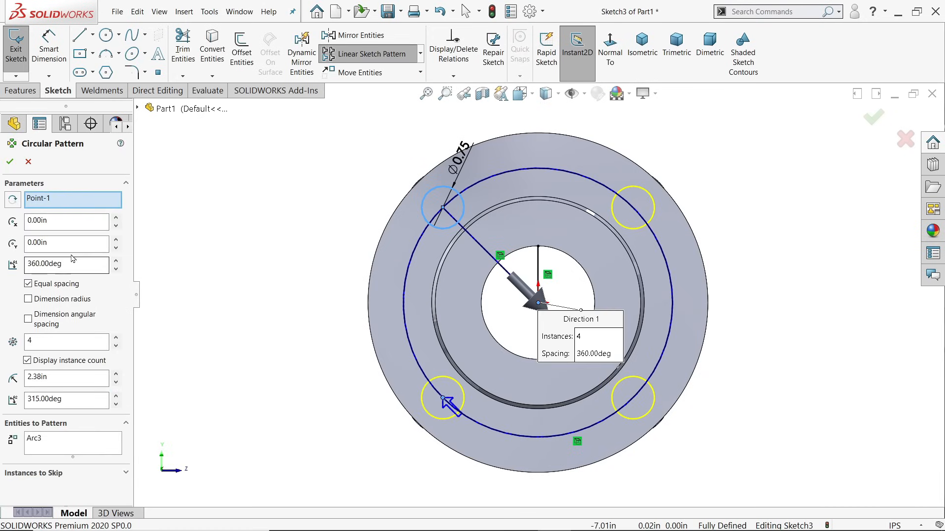
pyautogui.click(73, 443)
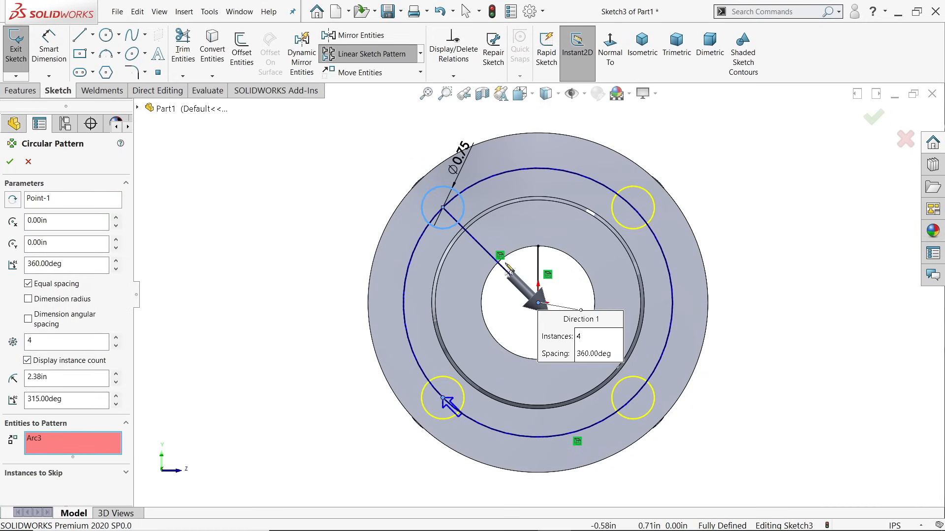
pyautogui.click(503, 267)
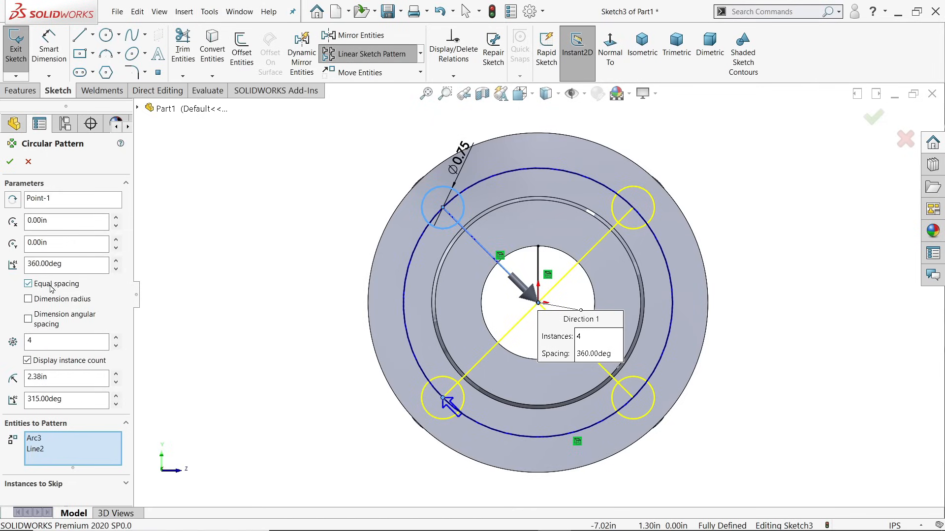
pyautogui.click(9, 161)
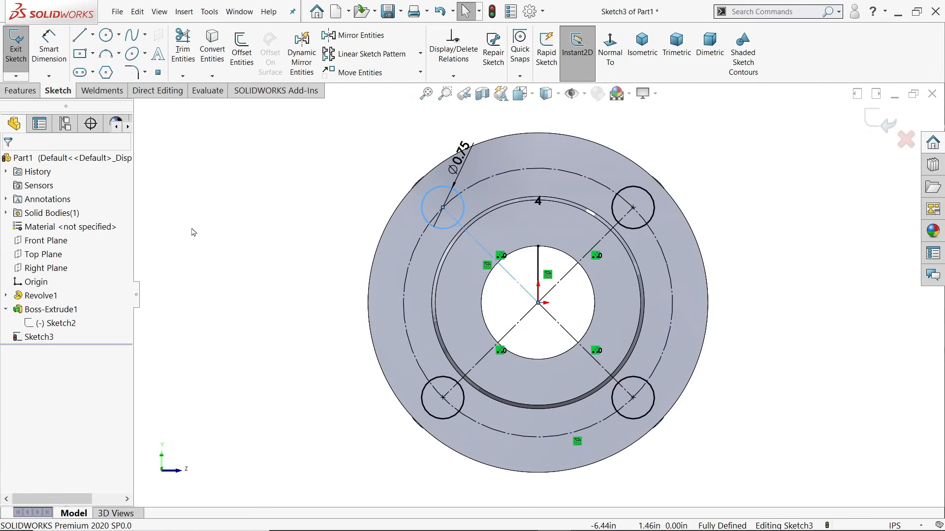
# - Cut the four 0.75 in circle regions through the round flange with an Extruded Cut set to Up To Next
pyautogui.moveTo(329, 206)
pyautogui.mouseDown(button='middle')
pyautogui.moveTo(312, 194)
pyautogui.moveTo(270, 213)
pyautogui.moveTo(246, 207)
pyautogui.mouseUp(button='middle')
pyautogui.click(27, 88)
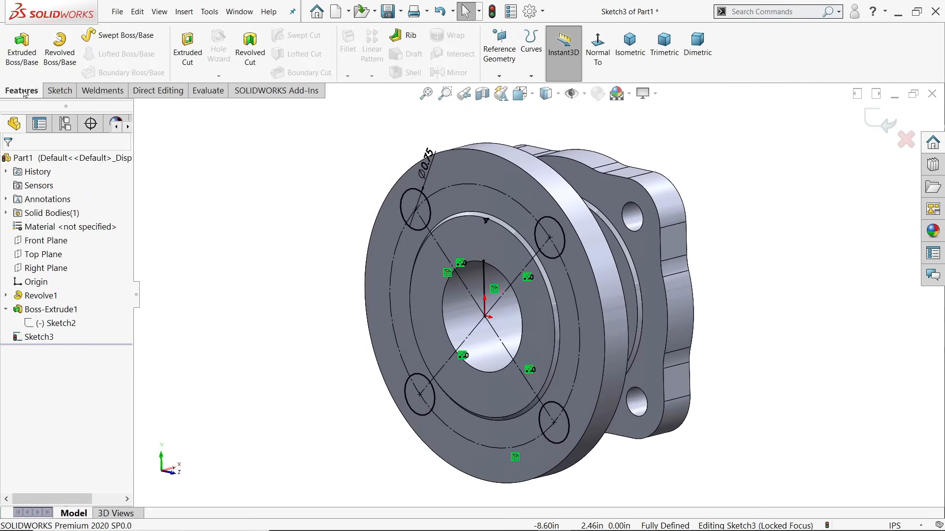
pyautogui.click(192, 54)
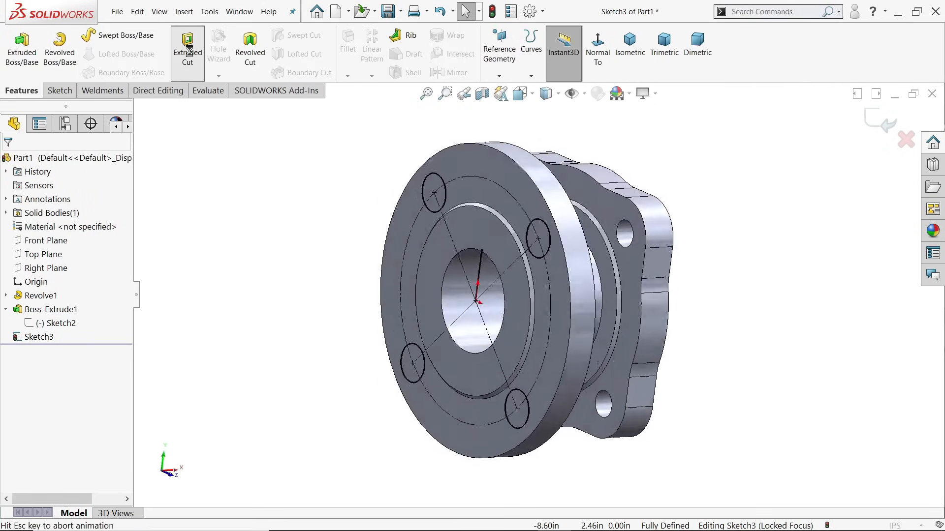
pyautogui.scroll(-2, 442, 273)
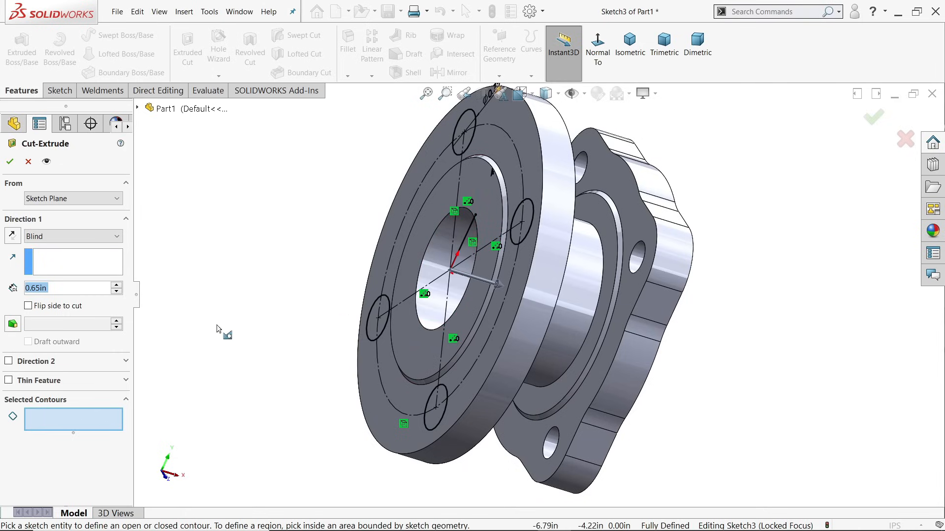
pyautogui.click(467, 137)
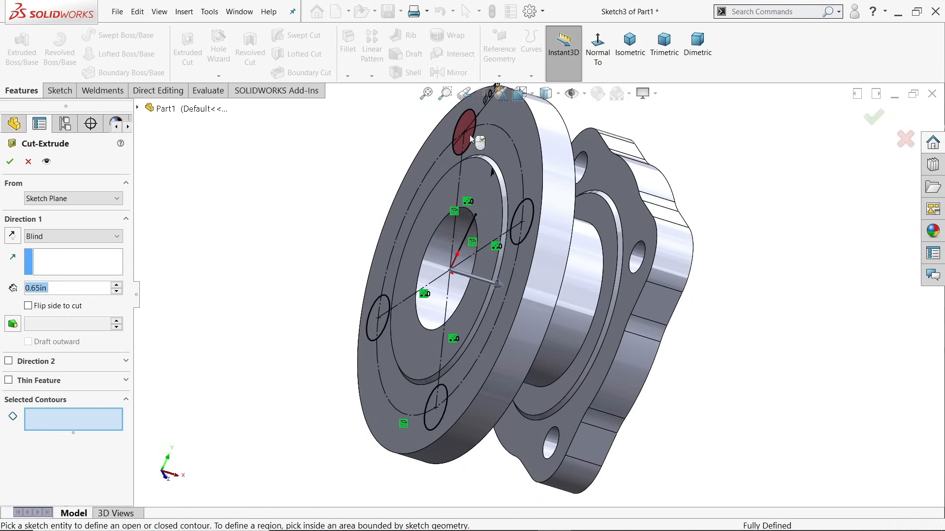
pyautogui.click(522, 224)
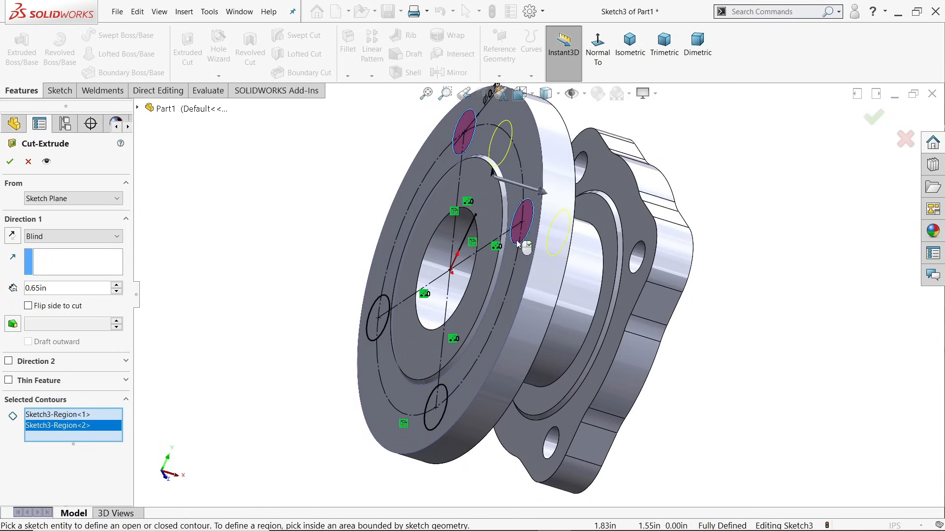
pyautogui.click(386, 332)
pyautogui.click(436, 406)
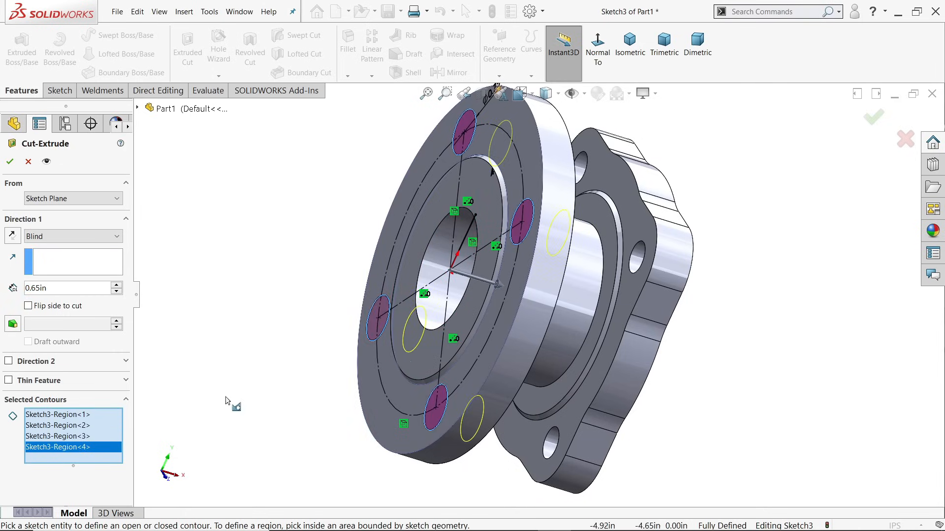
pyautogui.click(54, 240)
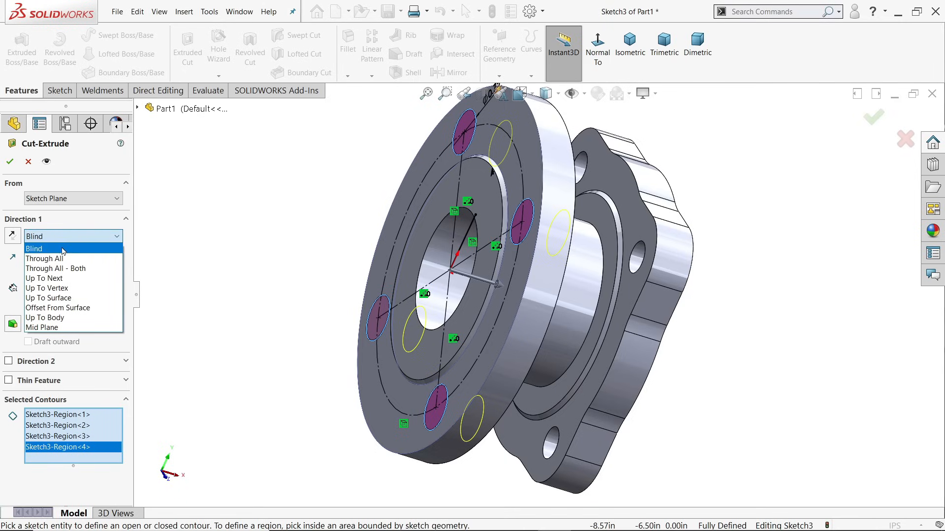
pyautogui.click(62, 280)
pyautogui.moveTo(216, 304); pyautogui.dragTo(148, 251, button='middle')
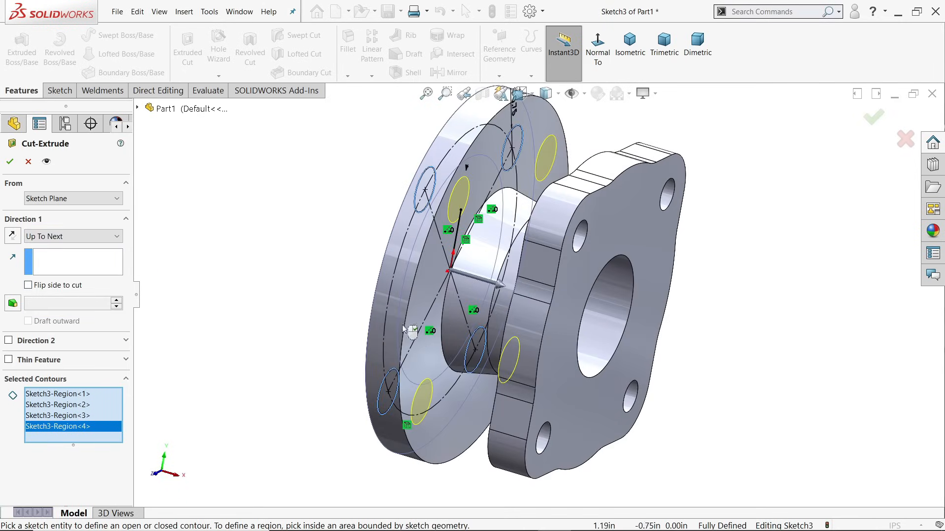
pyautogui.click(10, 161)
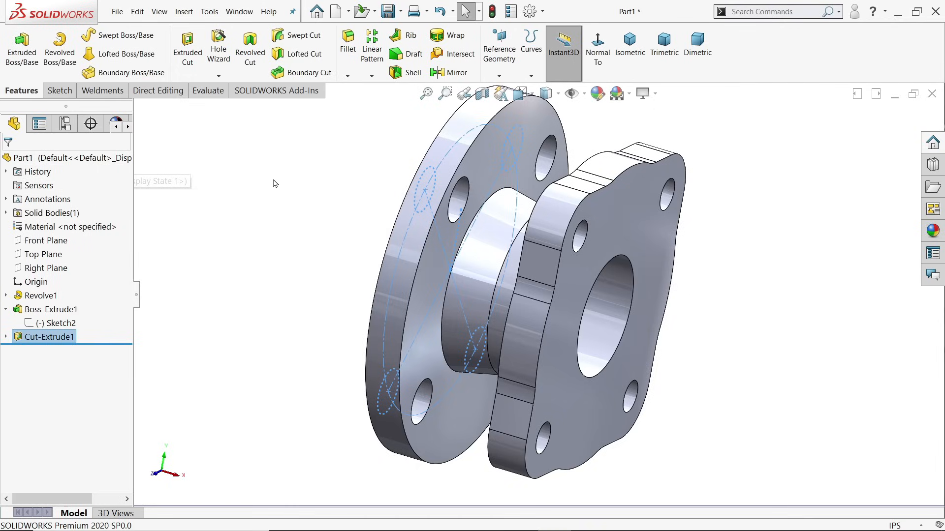
# - Set up a 0.032 in by 45 degree chamfer on the round flange's rim face and three of its bolt hole faces
pyautogui.click(347, 75)
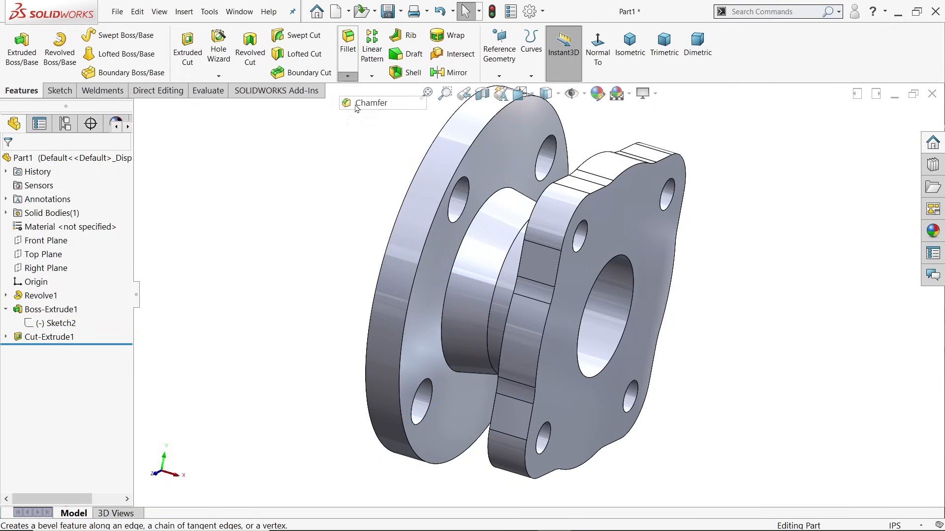
pyautogui.click(374, 103)
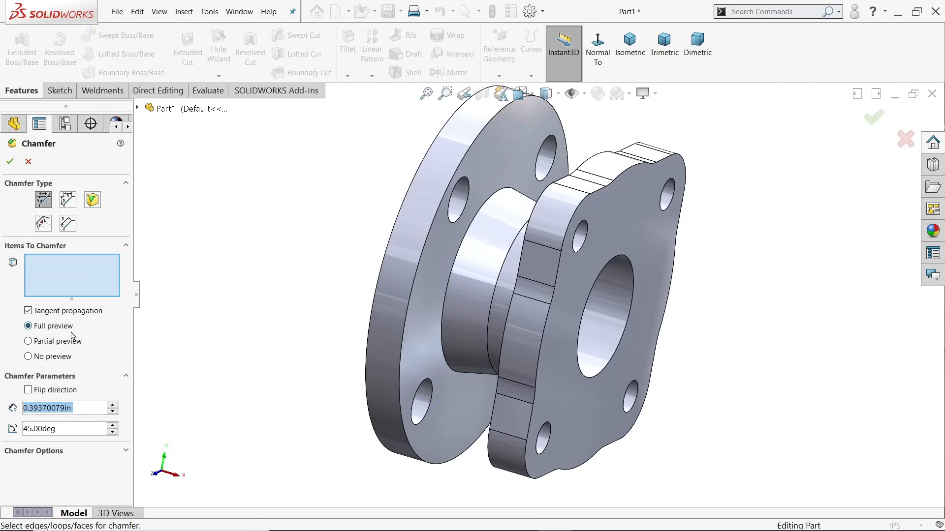
pyautogui.write('0.')
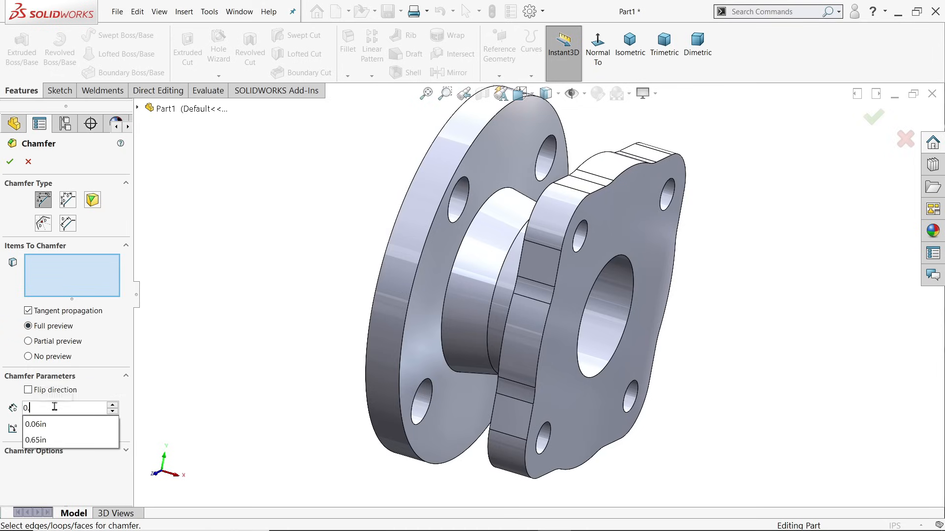
pyautogui.write('032')
pyautogui.press('Return')
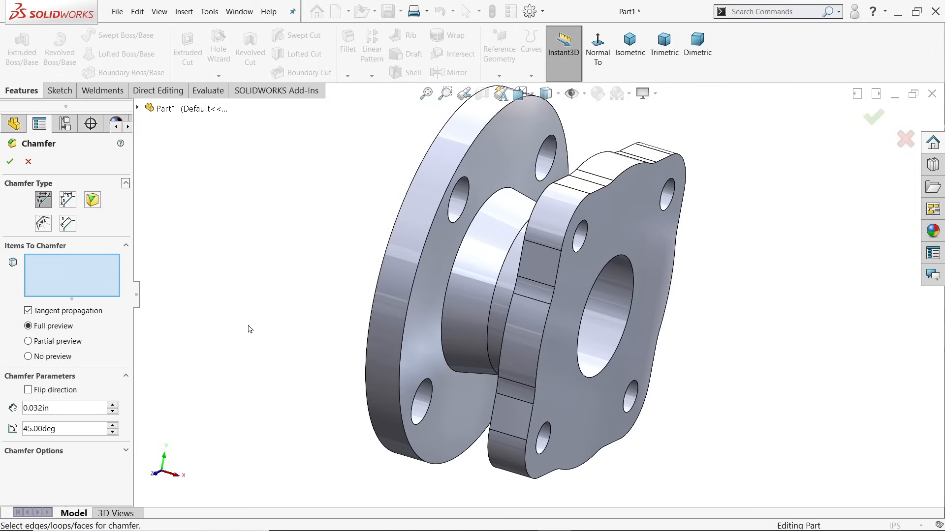
pyautogui.click(388, 290)
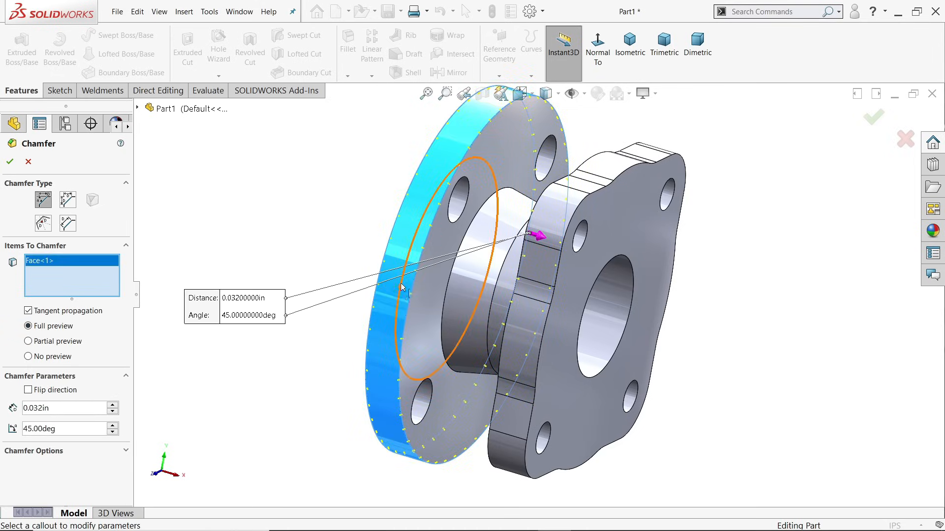
pyautogui.click(460, 201)
pyautogui.click(543, 162)
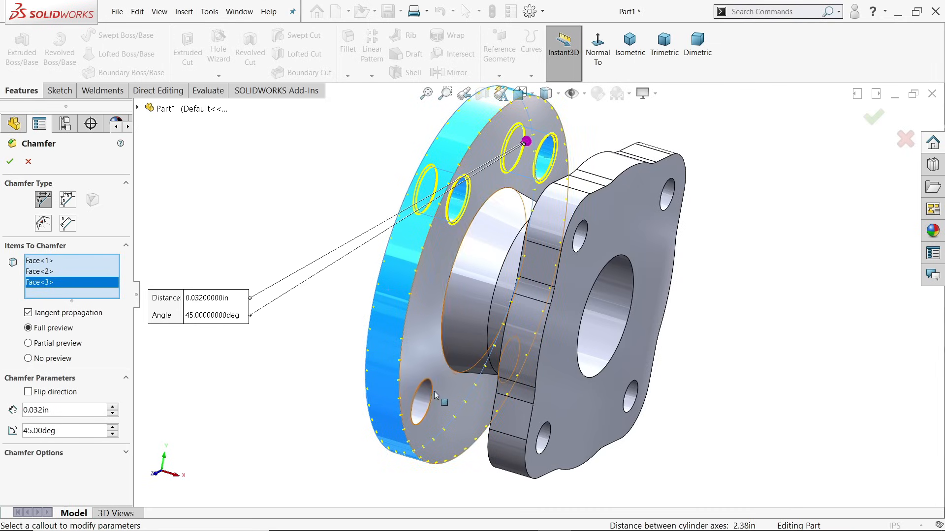
pyautogui.click(422, 406)
# - Add the lobed flange's four bolt holes and the round flange's remaining hole to the chamfer and create it
pyautogui.click(544, 440)
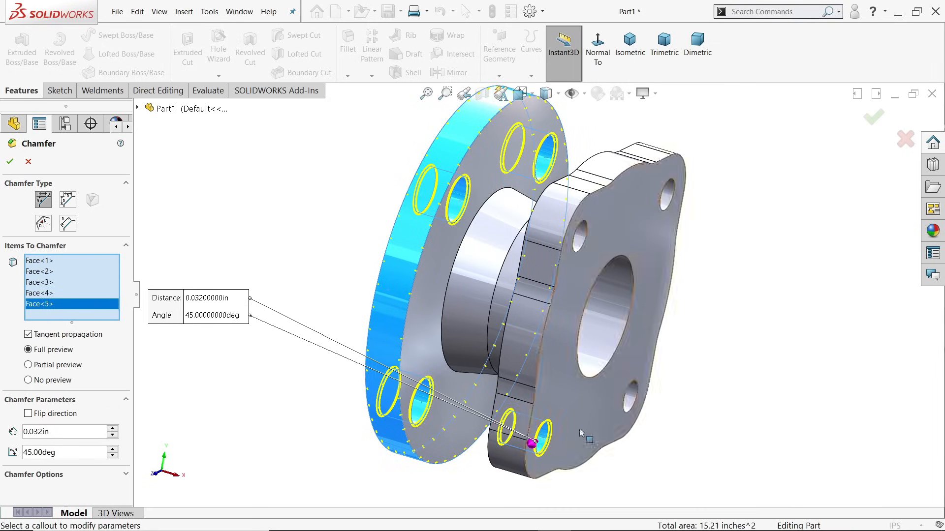
pyautogui.click(630, 401)
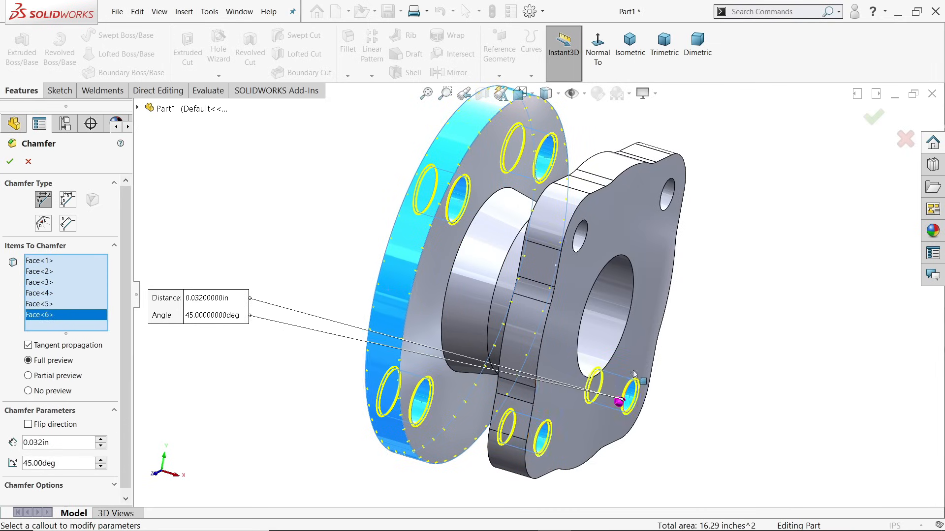
pyautogui.click(672, 197)
pyautogui.click(580, 238)
pyautogui.moveTo(580, 237); pyautogui.dragTo(748, 272, button='middle')
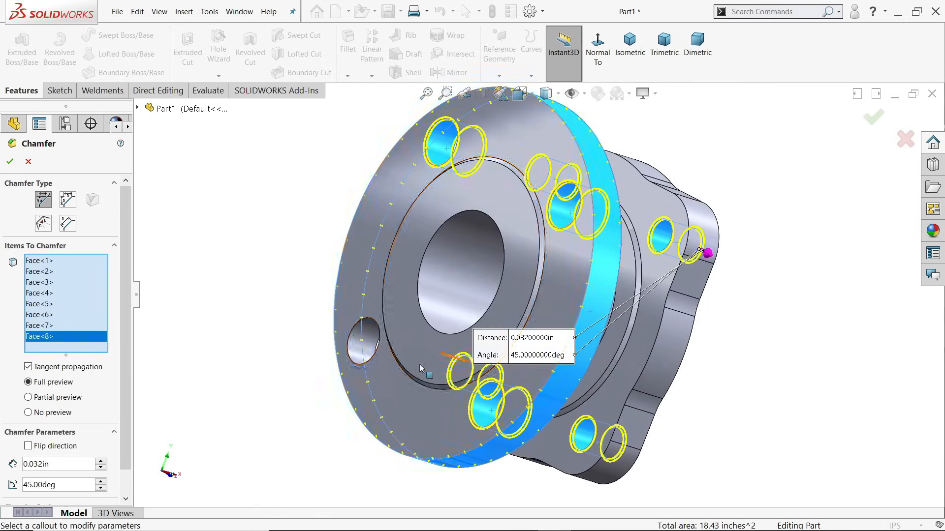
pyautogui.click(368, 346)
pyautogui.click(10, 162)
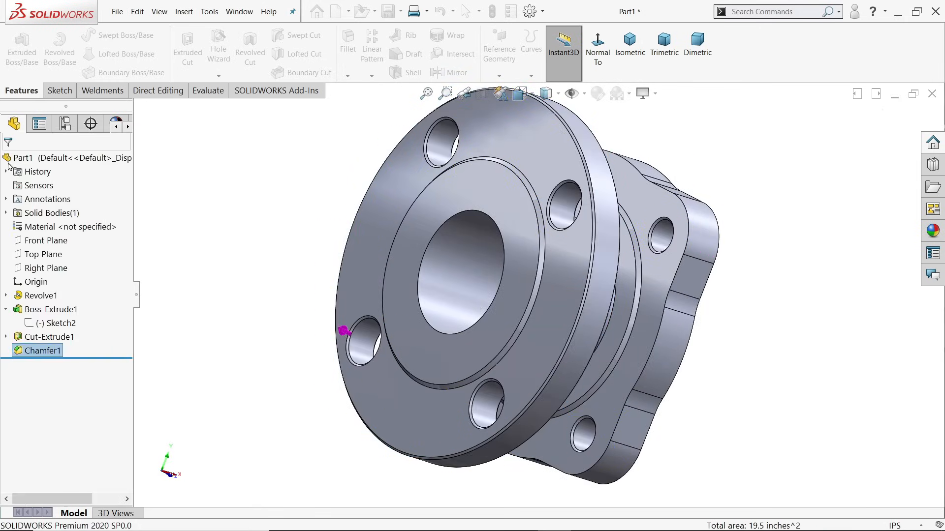
# - Chamfer both ends of the central bore at 0.125 in by 45 degrees by selecting its inner face
pyautogui.click(347, 76)
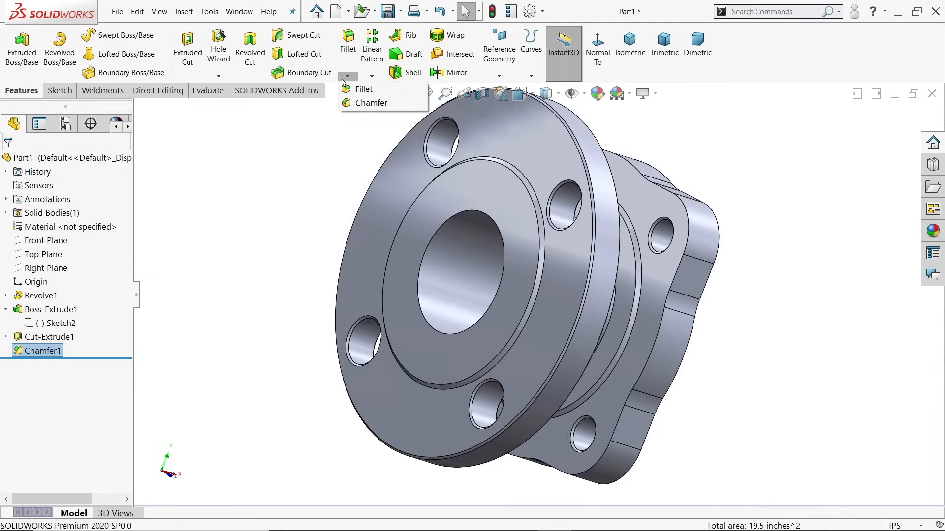
pyautogui.click(357, 109)
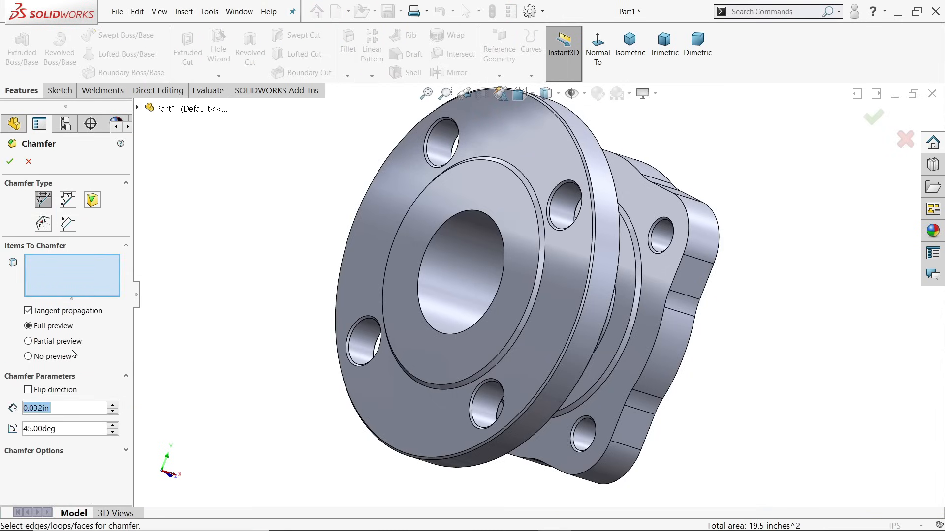
pyautogui.write('0.125')
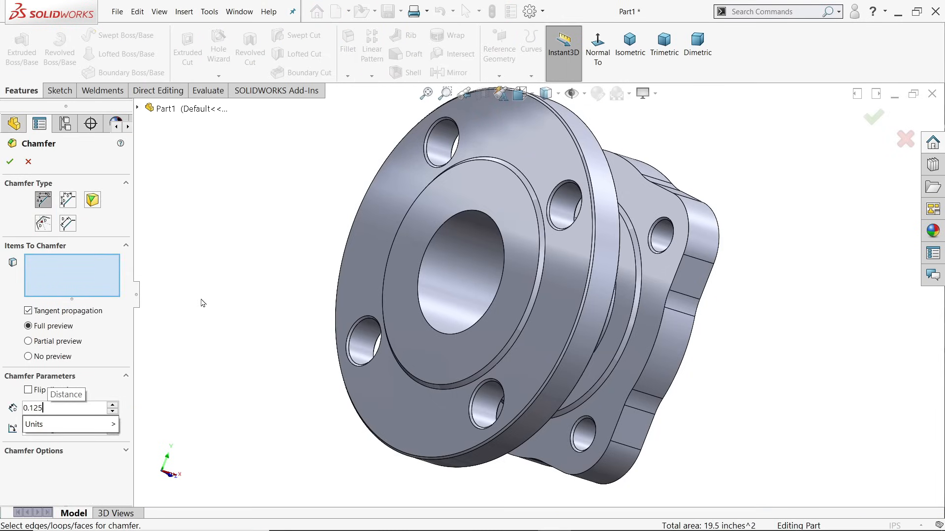
pyautogui.press('Return')
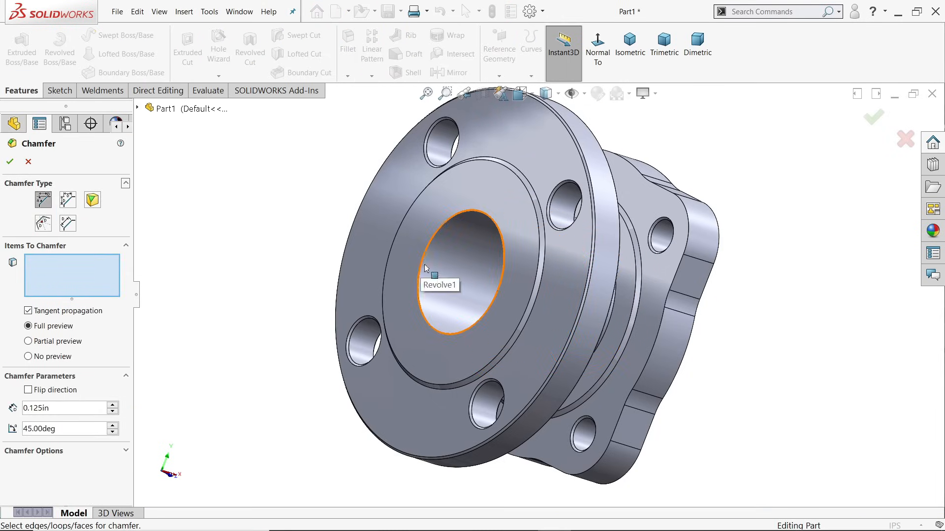
pyautogui.click(453, 272)
pyautogui.moveTo(466, 287); pyautogui.dragTo(446, 264, button='middle')
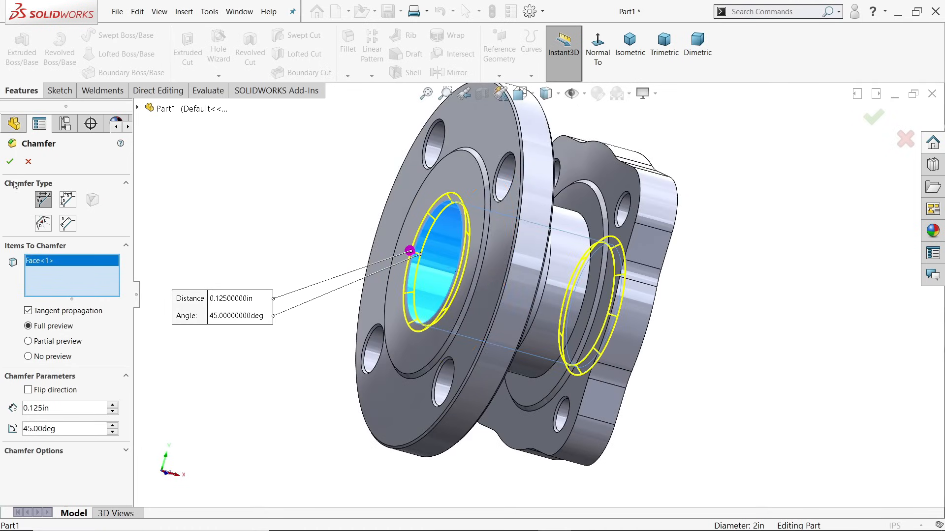
pyautogui.click(9, 162)
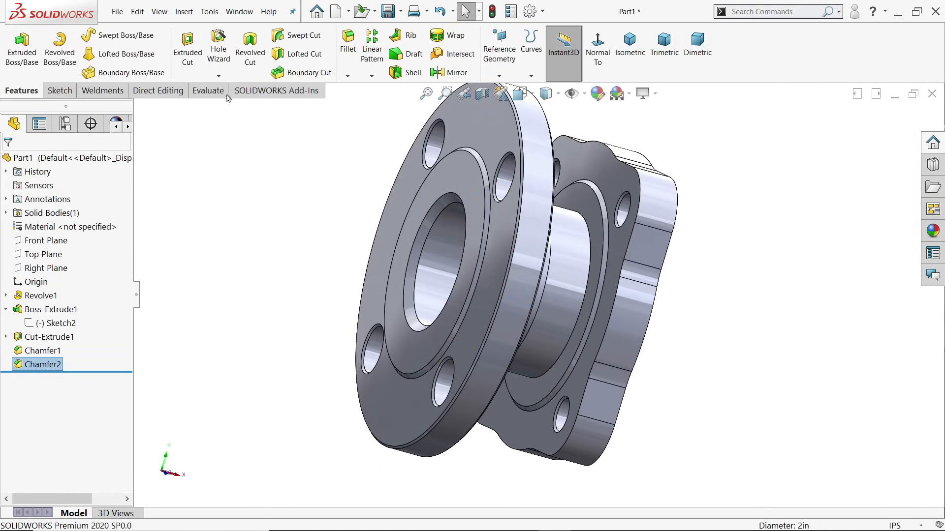
# - Fillet the two circular edges where the hub meets the round flange and the lobed flange with a 0.06 in radius
pyautogui.click(351, 49)
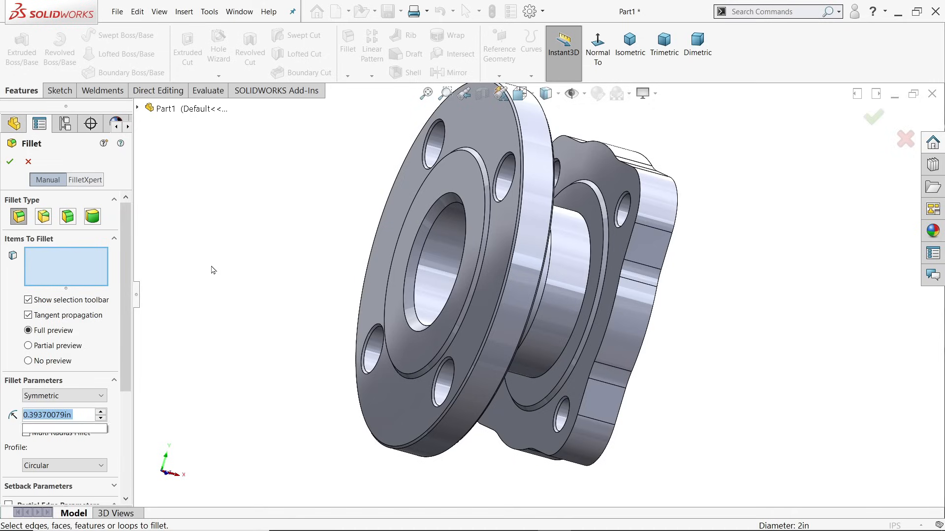
pyautogui.write('0.06')
pyautogui.press('Return')
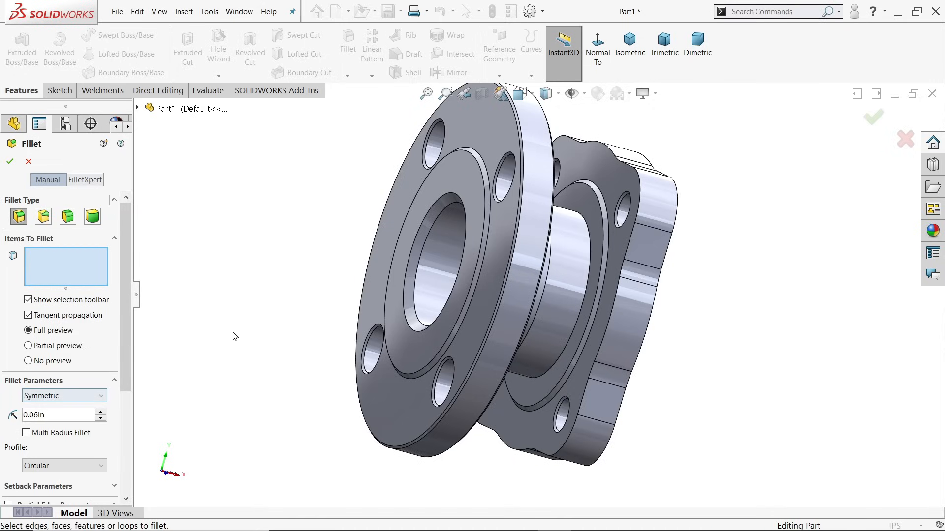
pyautogui.moveTo(250, 326); pyautogui.dragTo(245, 315, button='middle')
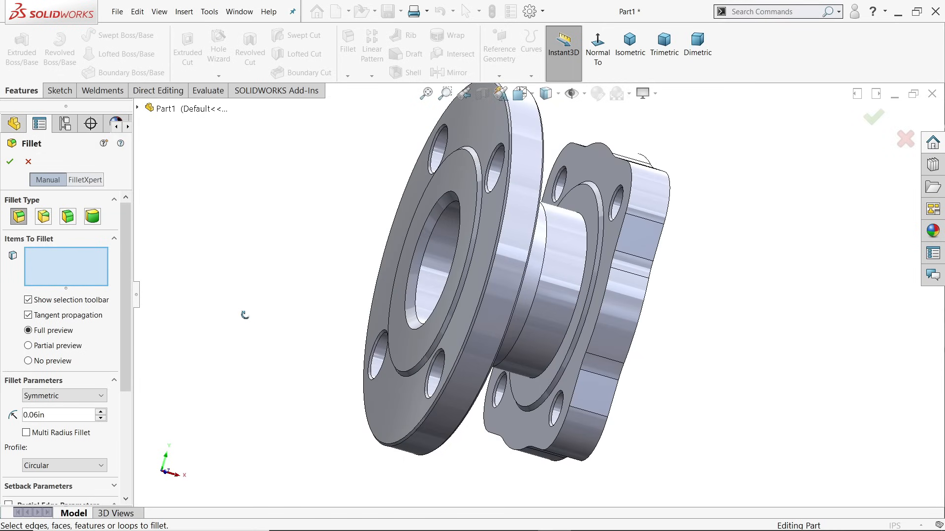
pyautogui.click(569, 315)
pyautogui.moveTo(570, 315); pyautogui.dragTo(453, 276, button='middle')
pyautogui.click(441, 272)
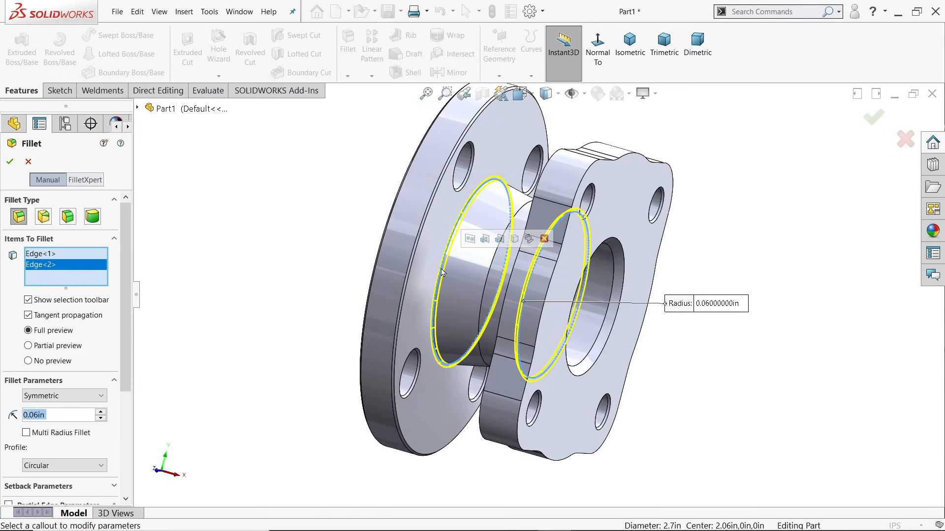
pyautogui.click(11, 162)
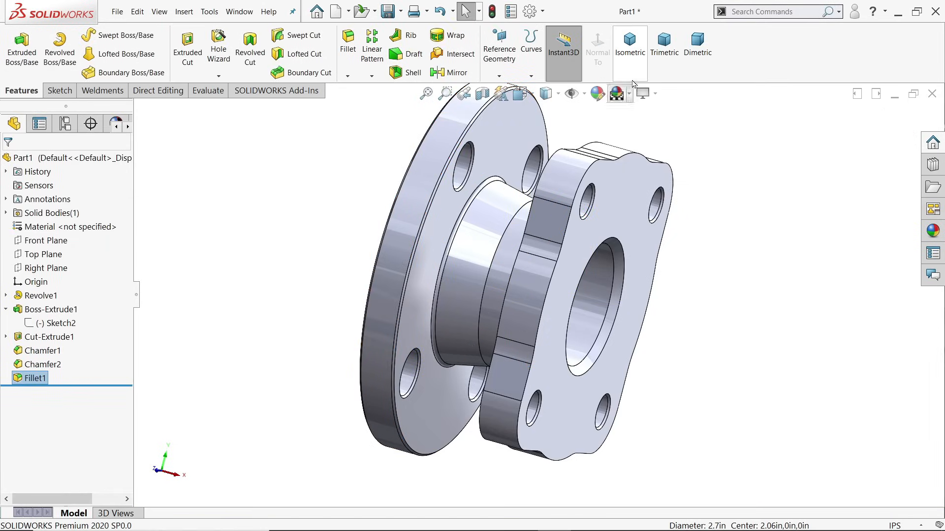
pyautogui.click(635, 62)
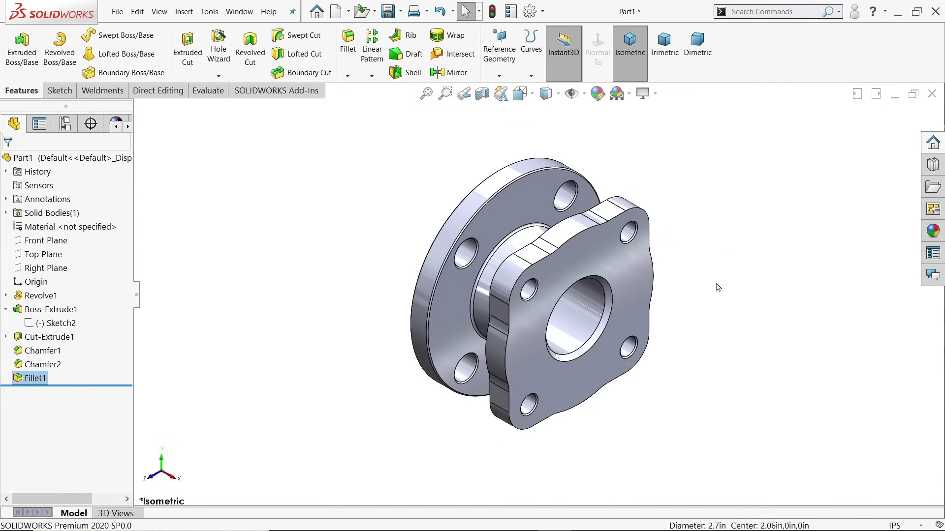
# - Apply a light violet-blue color from the standard swatches to the whole part
pyautogui.click(315, 201)
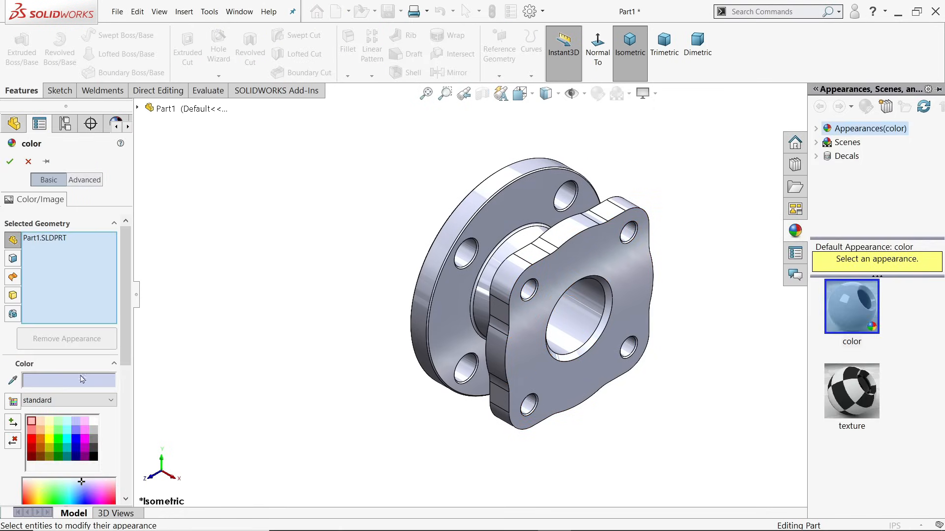
pyautogui.click(76, 432)
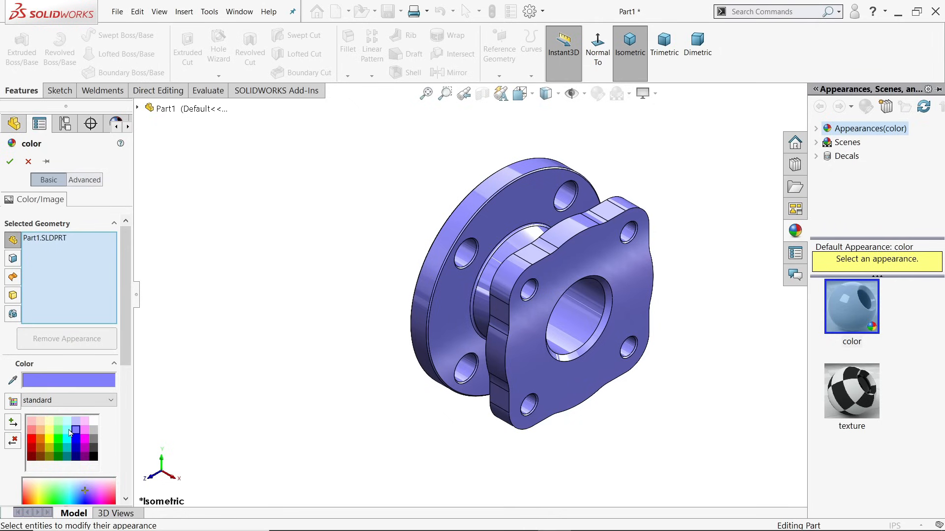
pyautogui.click(67, 433)
pyautogui.click(79, 434)
pyautogui.click(9, 163)
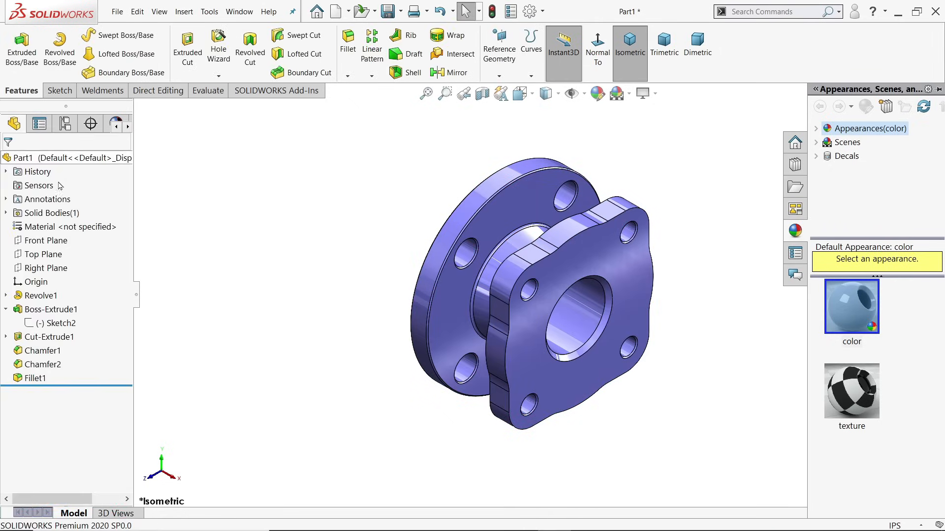
pyautogui.press('f')
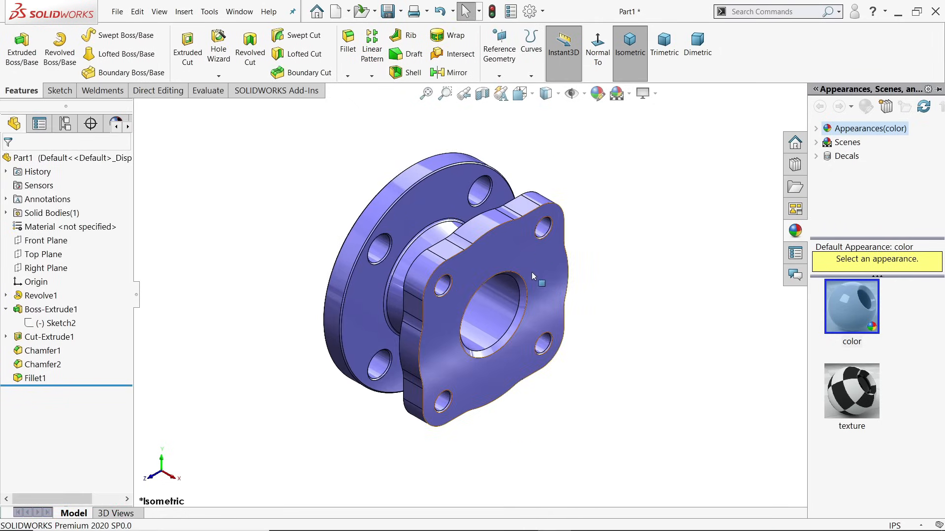
pyautogui.moveTo(534, 291); pyautogui.dragTo(576, 269, button='middle')
# - Start saving the part and create a folder named Water Control Valve on the Desktop
pyautogui.click(391, 12)
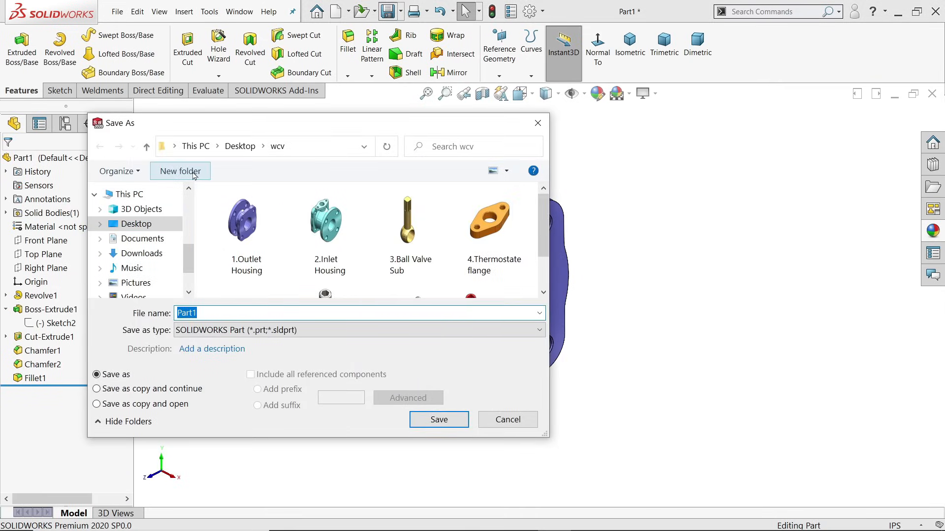
pyautogui.click(157, 224)
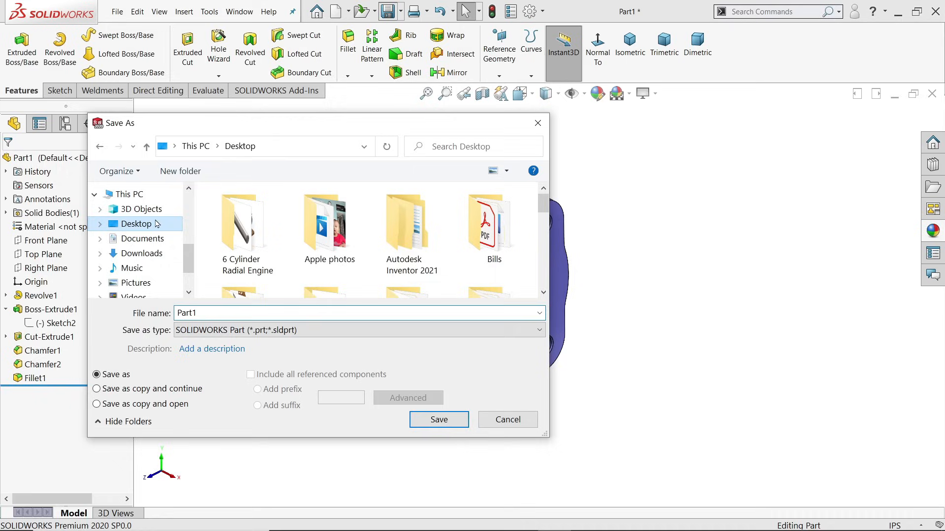
pyautogui.click(186, 173)
pyautogui.write('Water Co')
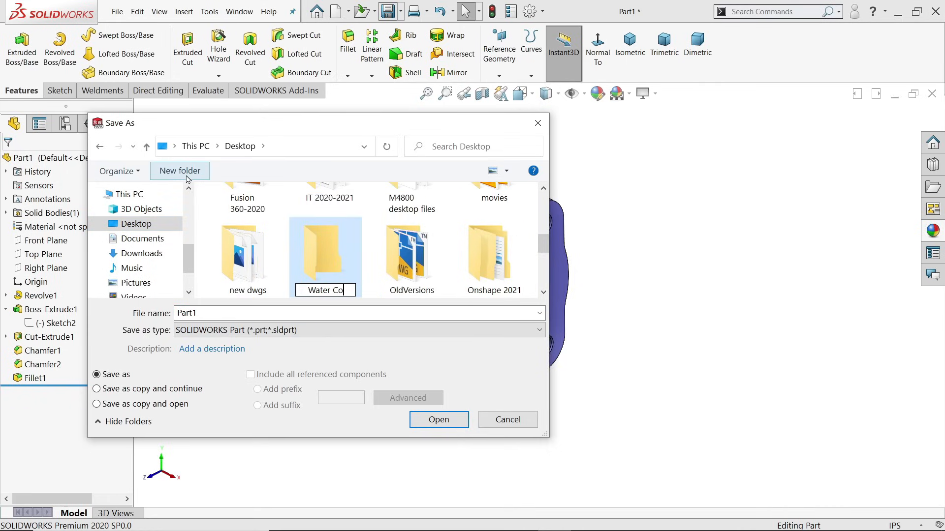
pyautogui.write('ntrol Valve')
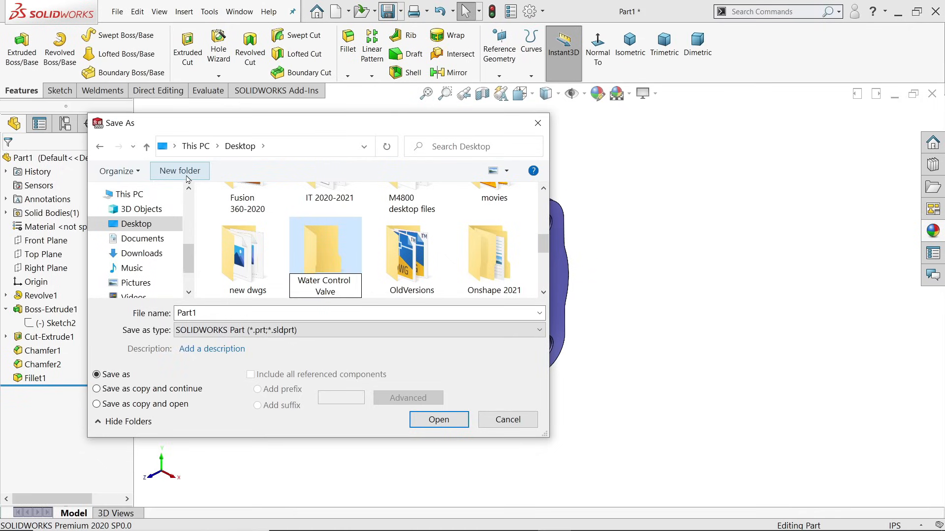
pyautogui.press('Return')
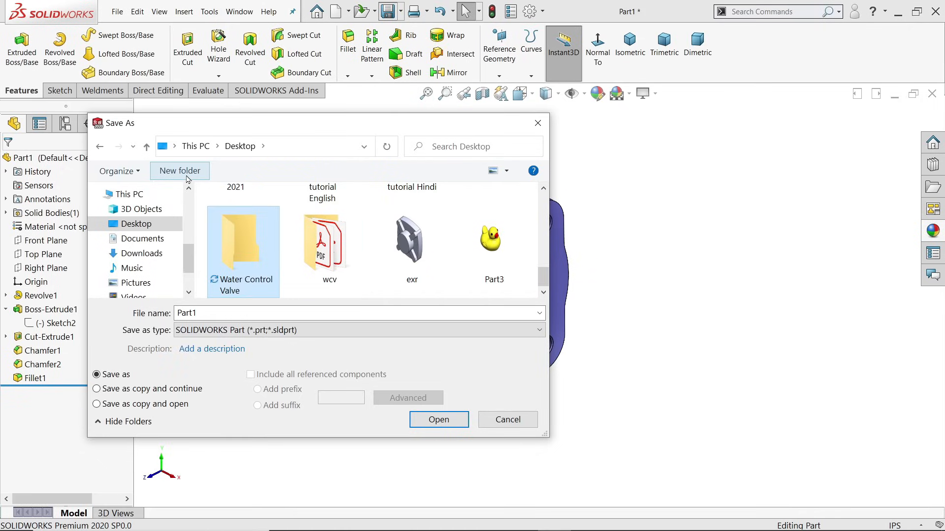
# - Save the part as 1.outlet Housing inside the Water Control Valve folder
pyautogui.doubleClick(245, 252)
pyautogui.doubleClick(229, 315)
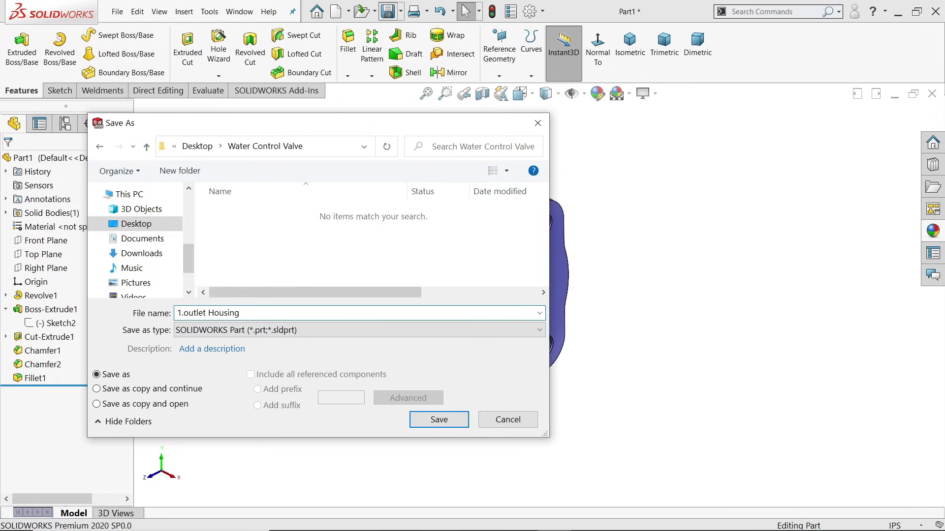
pyautogui.press('Return')
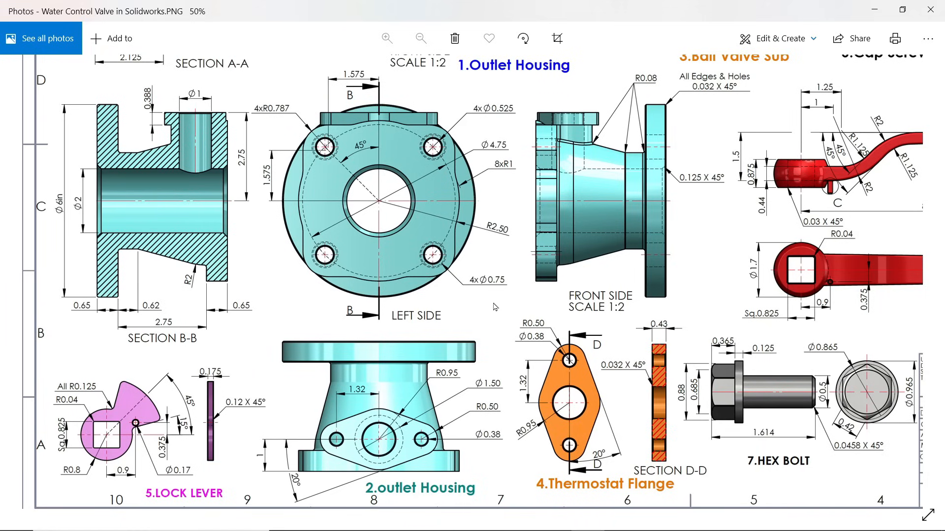
# - Start a sketch on the lobed flange's outer face and convert the face's outer outline into sketch geometry
pyautogui.moveTo(494, 304)
pyautogui.mouseDown()
pyautogui.moveTo(510, 283)
pyautogui.moveTo(511, 297)
pyautogui.mouseUp()
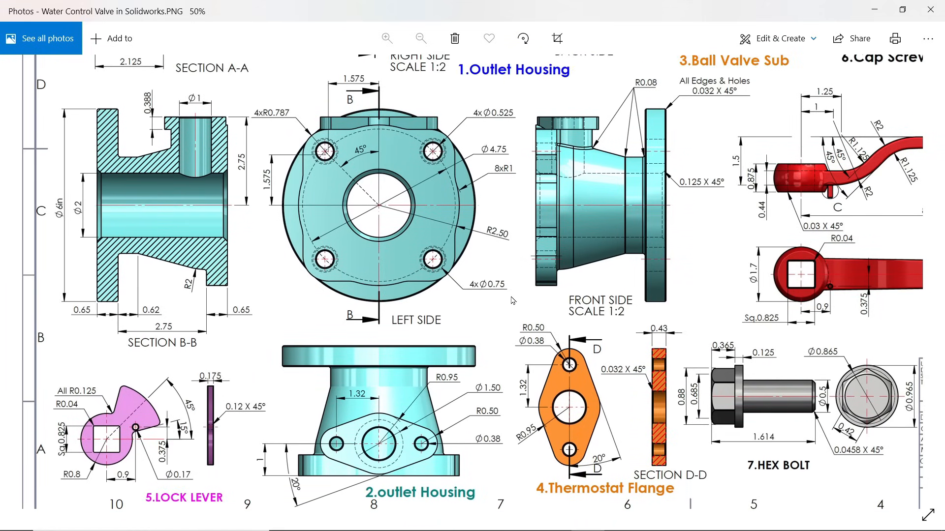
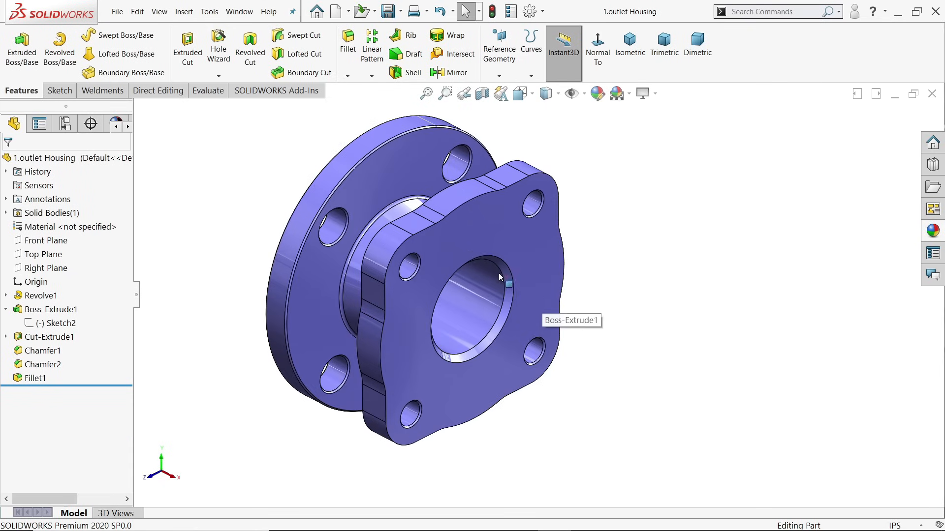
pyautogui.click(475, 245)
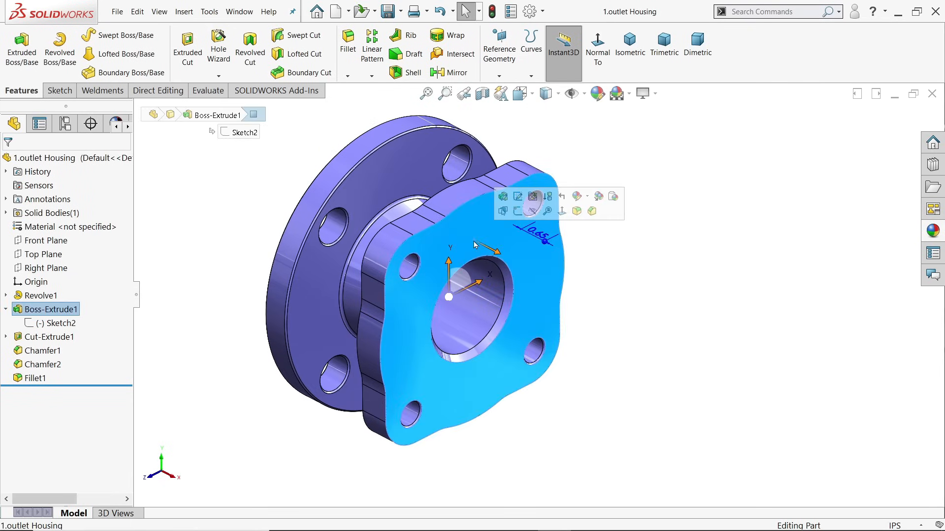
pyautogui.click(518, 211)
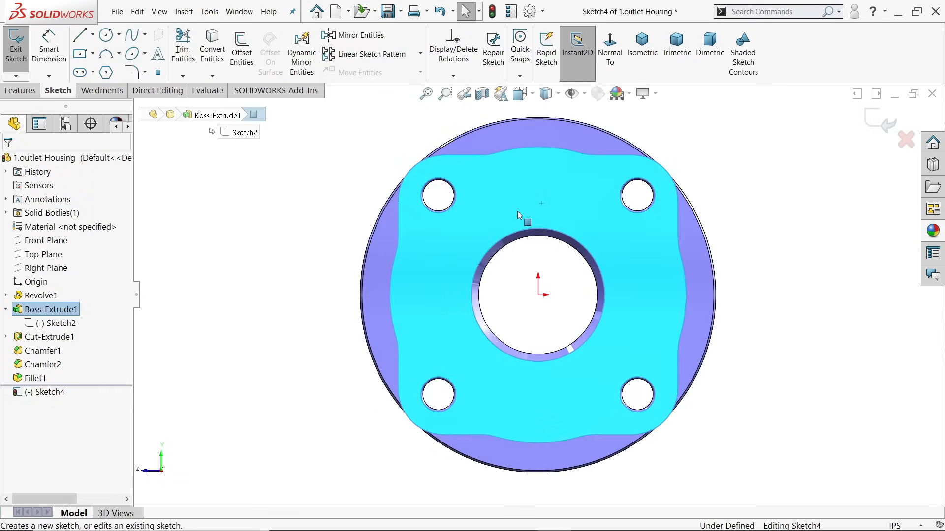
pyautogui.click(212, 51)
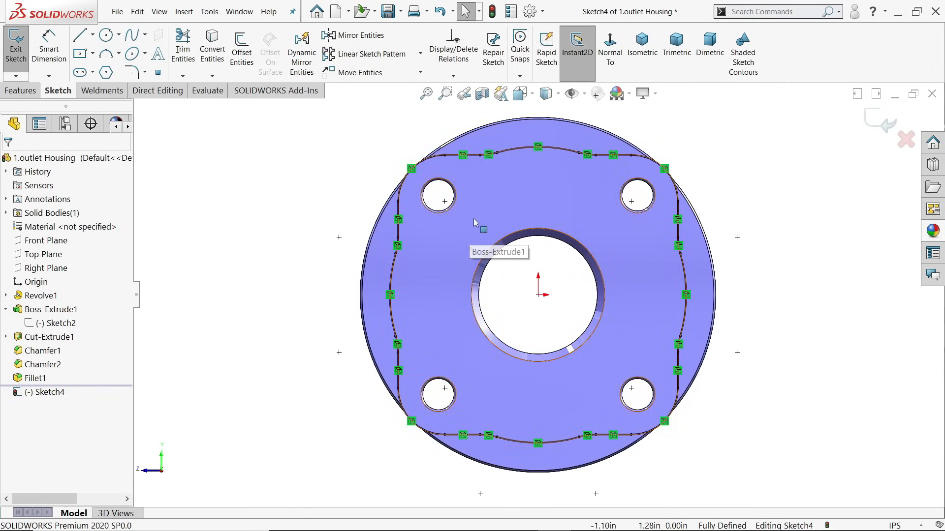
# - Convert the inner circular edges of the lobed flange's four bolt holes and central bore into the sketch
pyautogui.scroll(-3, 630, 215)
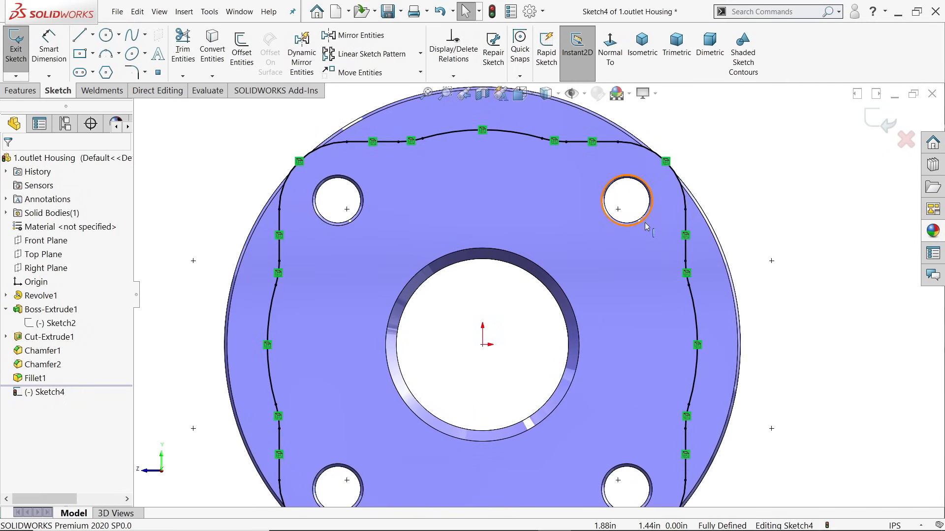
pyautogui.scroll(-3, 647, 226)
pyautogui.click(631, 223)
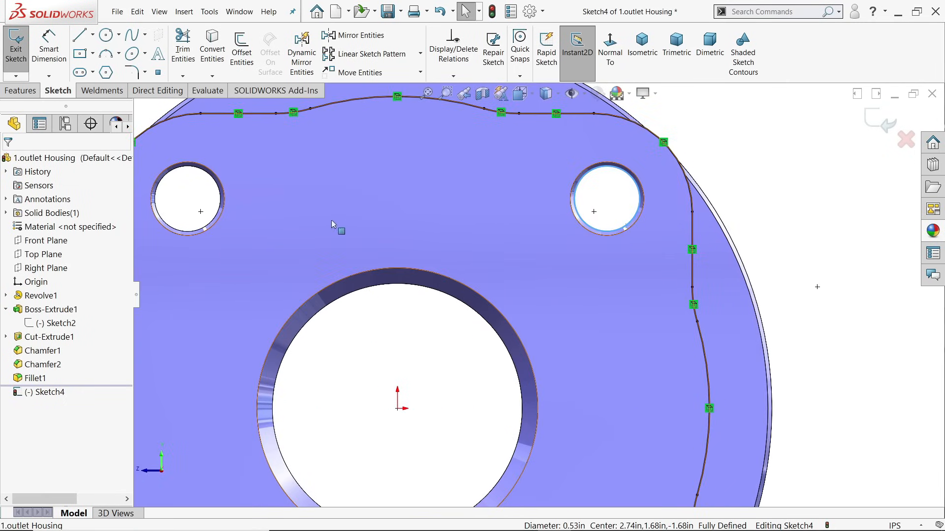
pyautogui.keyDown('ctrl'); pyautogui.click(215, 220); pyautogui.keyUp('ctrl')
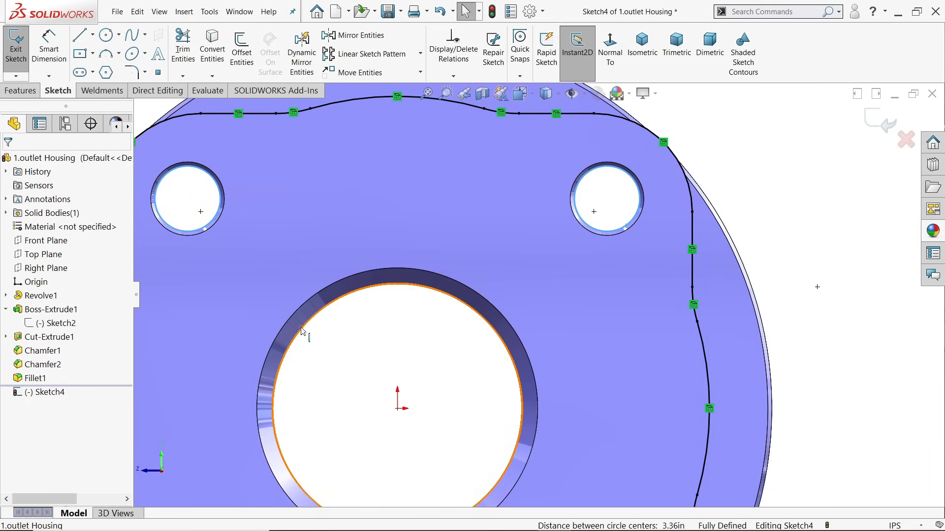
pyautogui.keyDown('ctrl'); pyautogui.click(302, 328); pyautogui.keyUp('ctrl')
pyautogui.scroll(5, 399, 331)
pyautogui.scroll(-4, 453, 389)
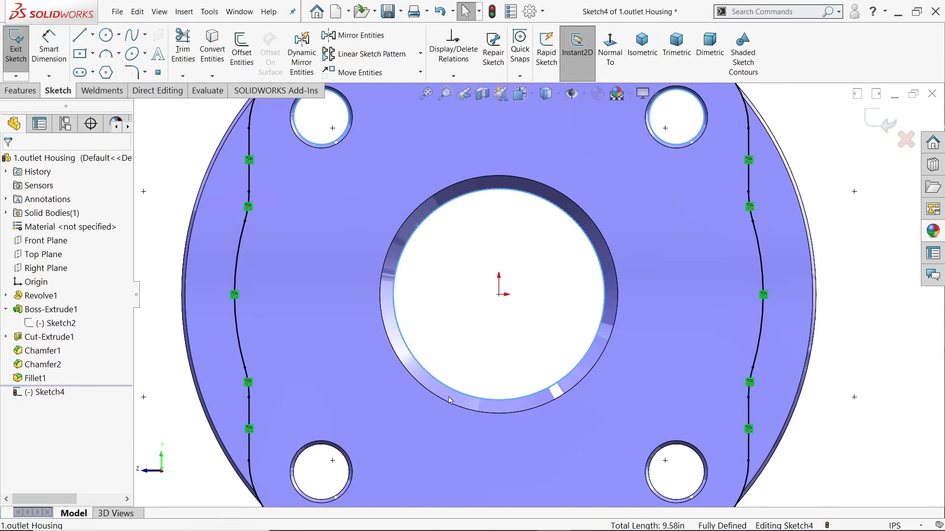
pyautogui.keyDown('ctrl'); pyautogui.click(349, 473); pyautogui.keyUp('ctrl')
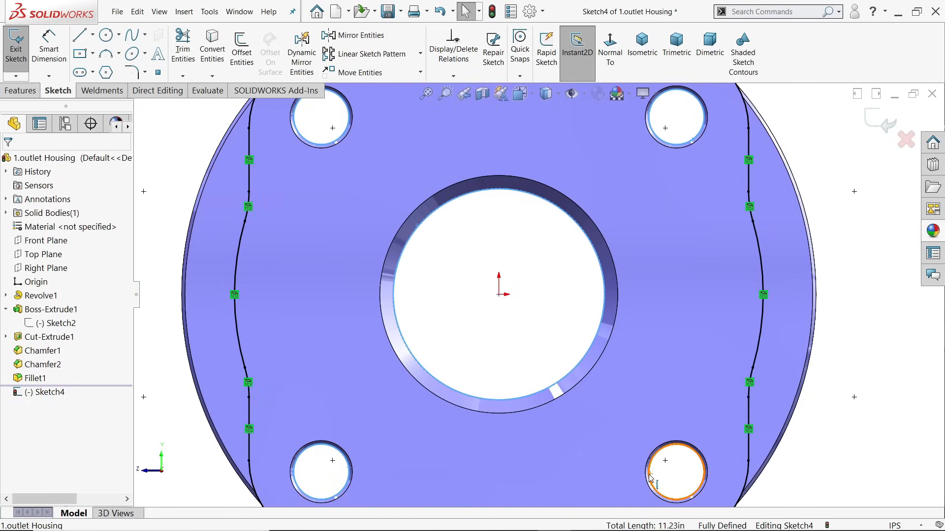
pyautogui.keyDown('ctrl'); pyautogui.click(650, 477); pyautogui.keyUp('ctrl')
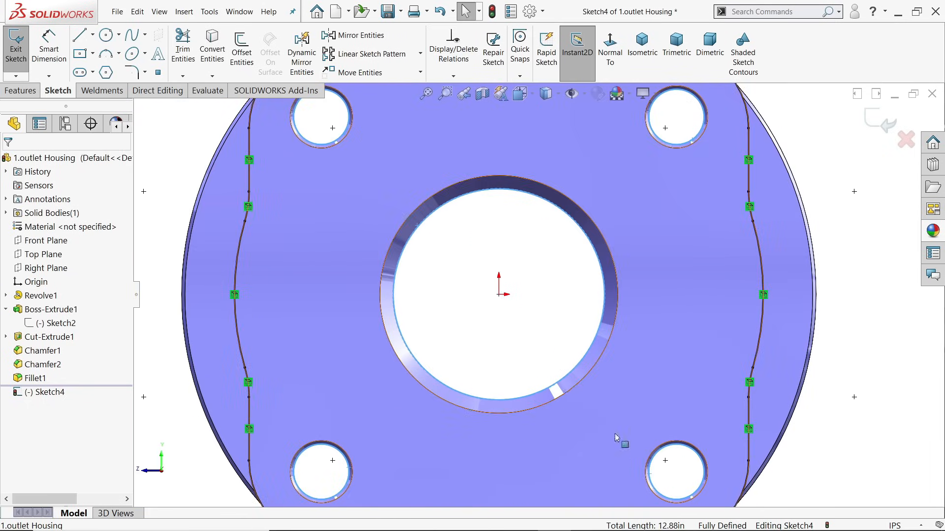
pyautogui.click(218, 52)
# - Extrude the converted flange profile outward 0.65 in as a Blind boss with Merge result off
pyautogui.scroll(4, 501, 298)
pyautogui.moveTo(506, 301); pyautogui.dragTo(525, 319, button='middle')
pyautogui.click(21, 90)
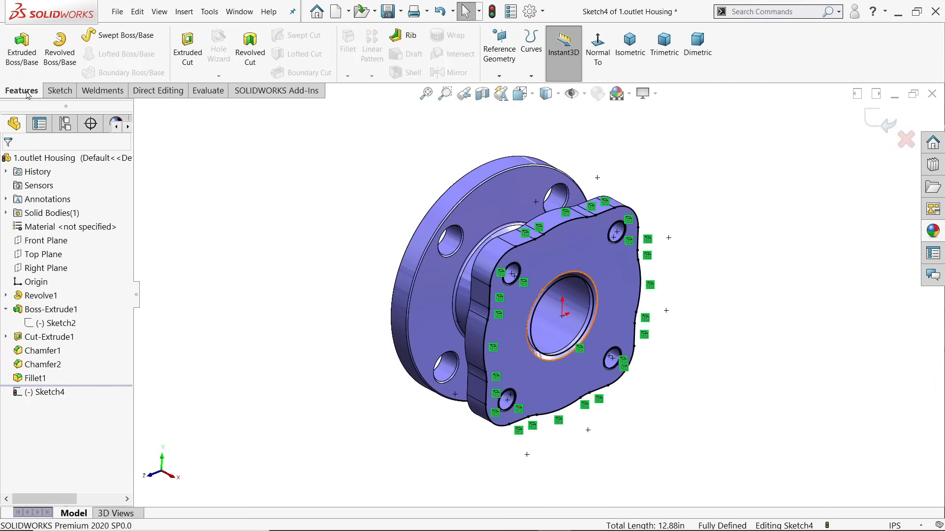
pyautogui.click(22, 49)
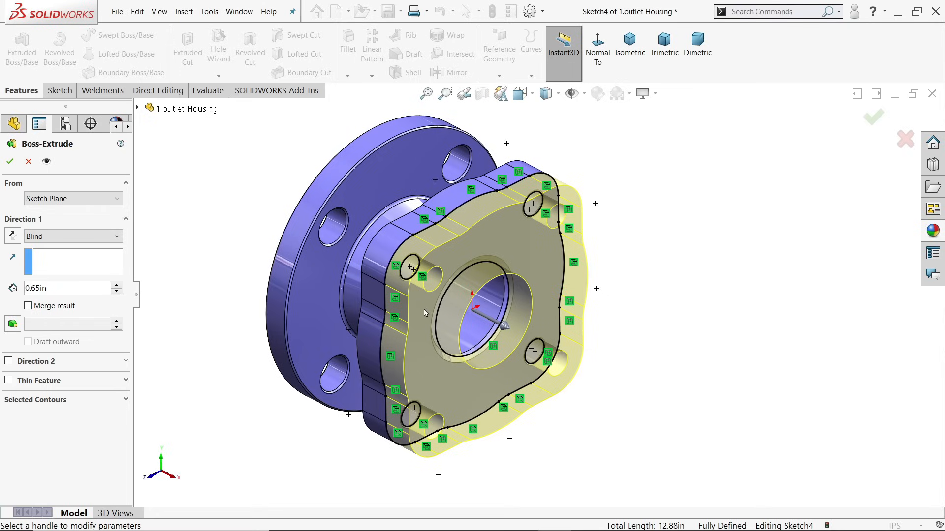
pyautogui.click(11, 161)
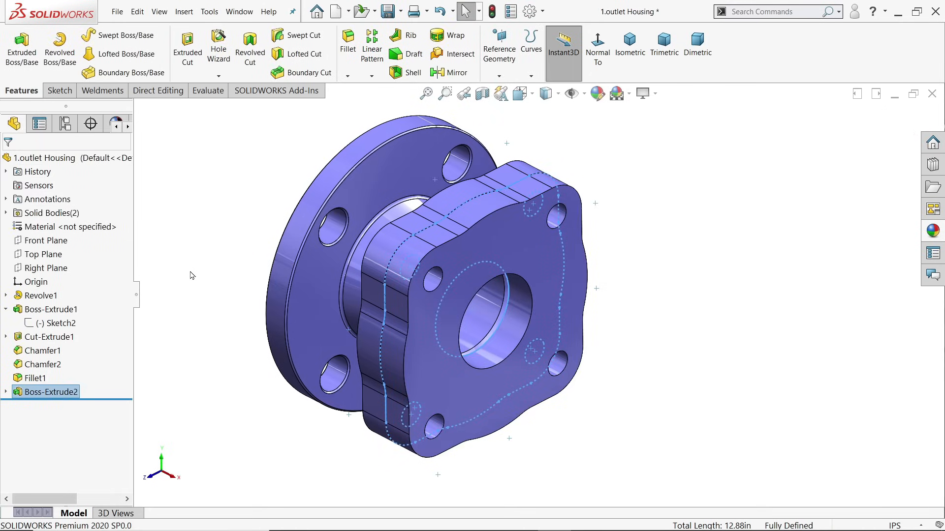
# - Examine the part's solid bodies, highlighting each one to see which geometry it contains
pyautogui.click(192, 276)
pyautogui.click(6, 214)
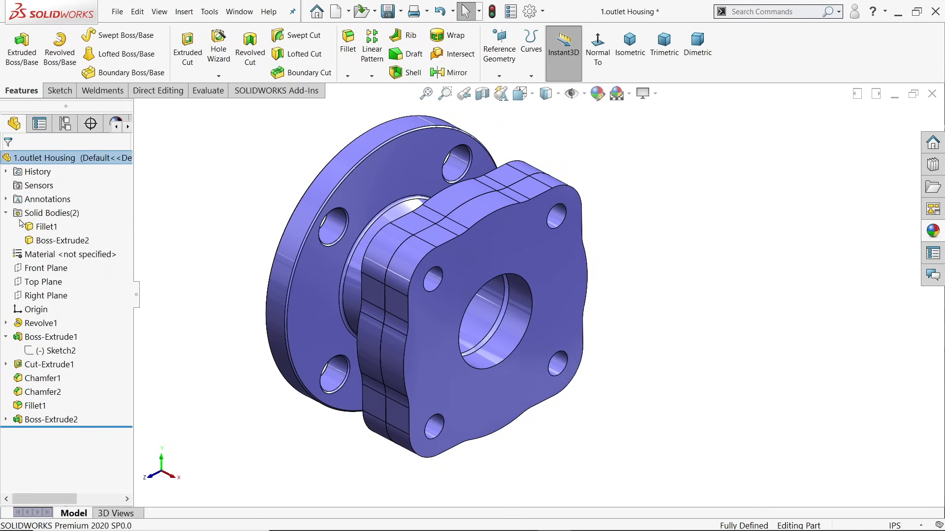
pyautogui.click(45, 226)
pyautogui.click(51, 241)
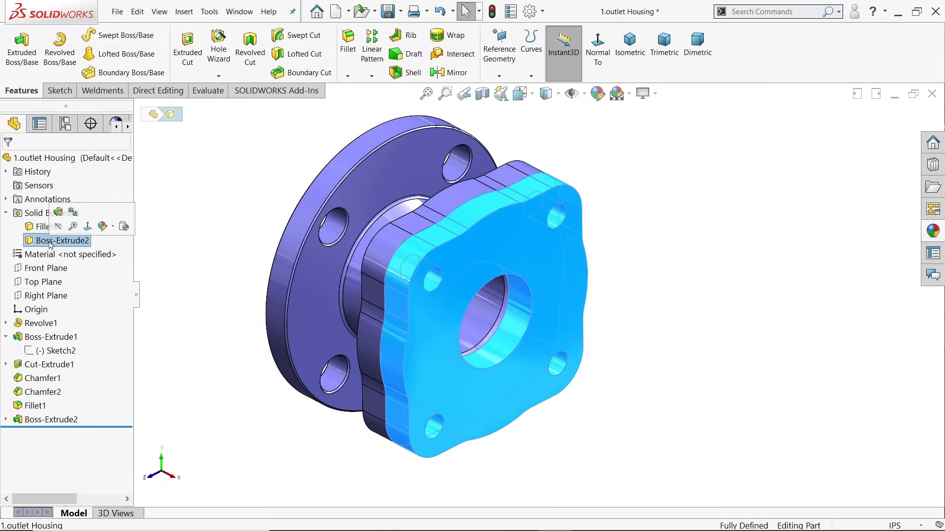
pyautogui.click(46, 227)
pyautogui.click(6, 213)
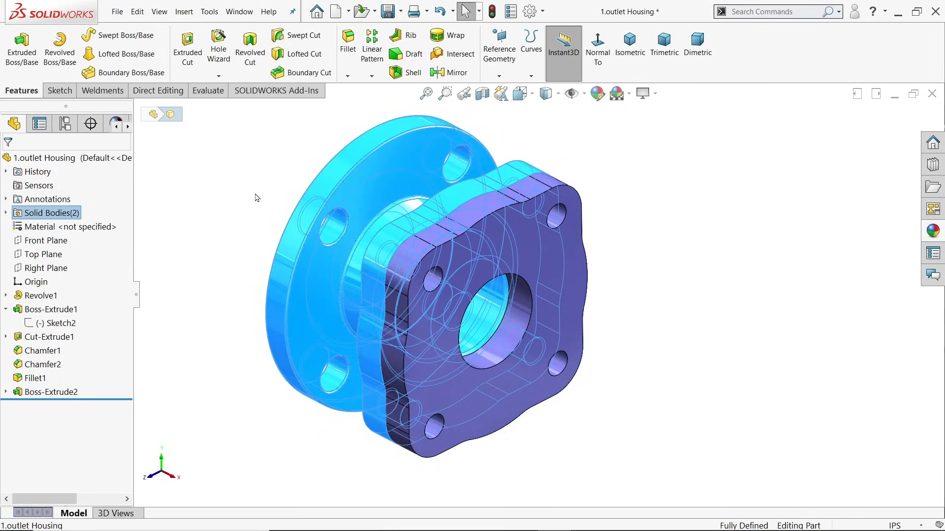
pyautogui.click(243, 182)
pyautogui.moveTo(262, 209); pyautogui.dragTo(297, 215, button='middle')
pyautogui.scroll(3, 428, 251)
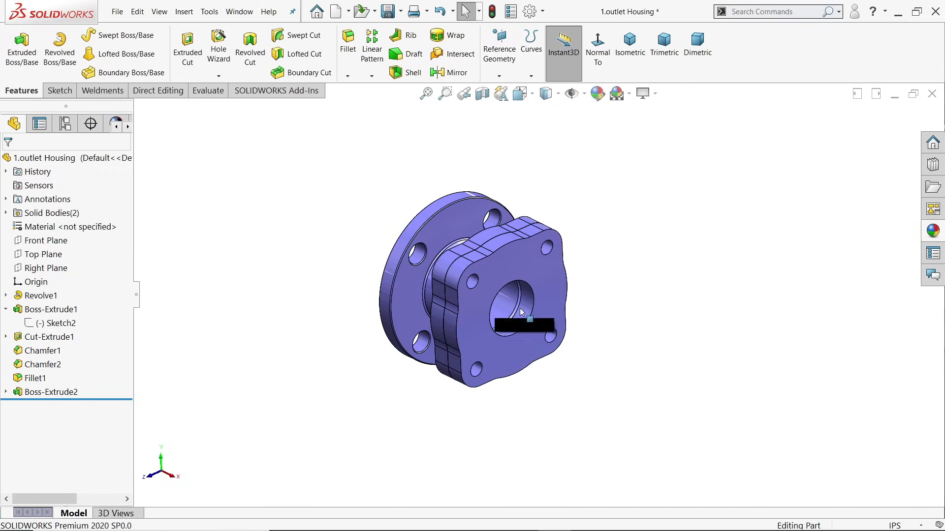
# - Start a sketch on the Front Plane and draw a horizontal centerline about 7.76 in long from the origin along the housing axis
pyautogui.scroll(-1, 541, 319)
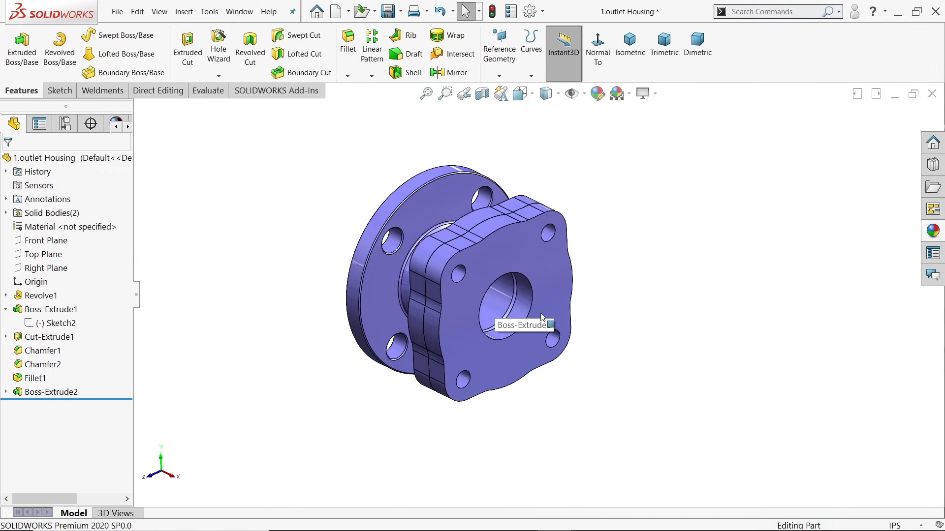
pyautogui.click(49, 240)
pyautogui.click(62, 226)
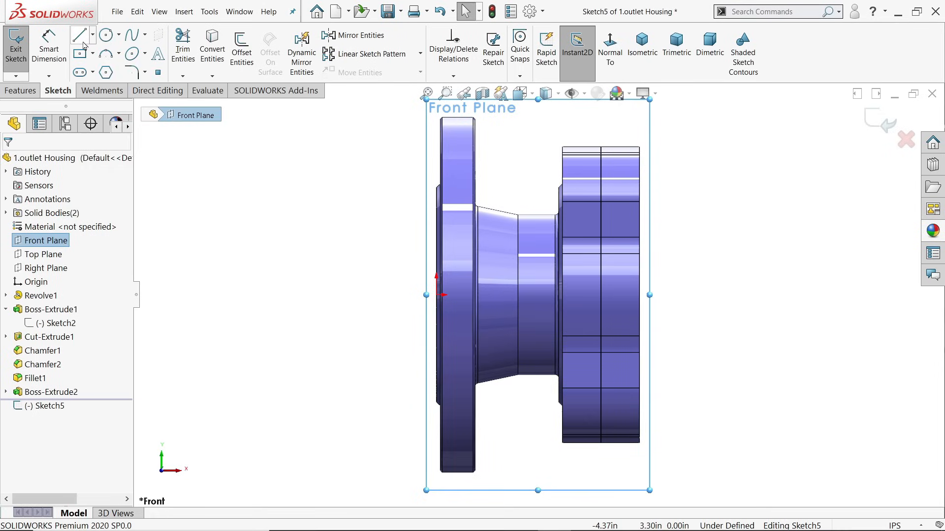
pyautogui.click(92, 35)
pyautogui.click(109, 66)
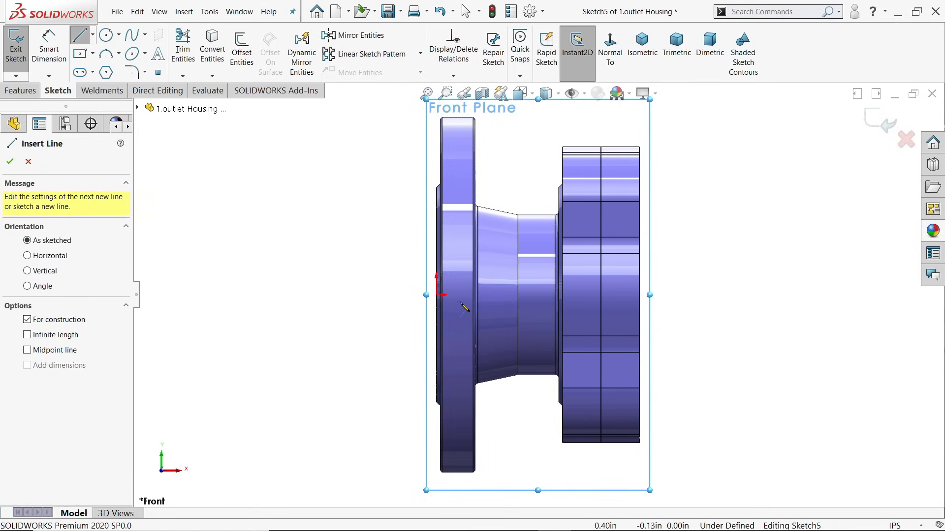
pyautogui.click(441, 295)
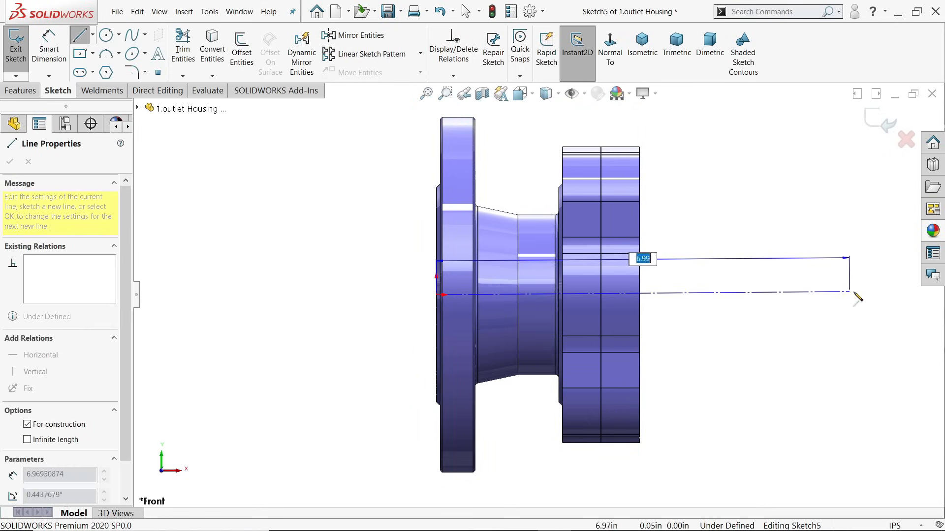
pyautogui.click(896, 295)
pyautogui.rightClick(839, 241)
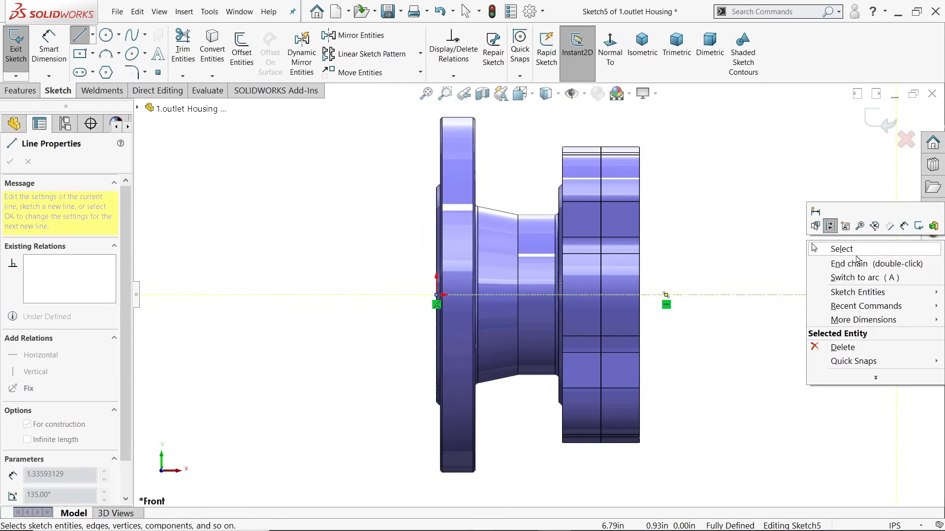
pyautogui.click(849, 250)
pyautogui.scroll(3, 748, 263)
pyautogui.scroll(-2, 634, 338)
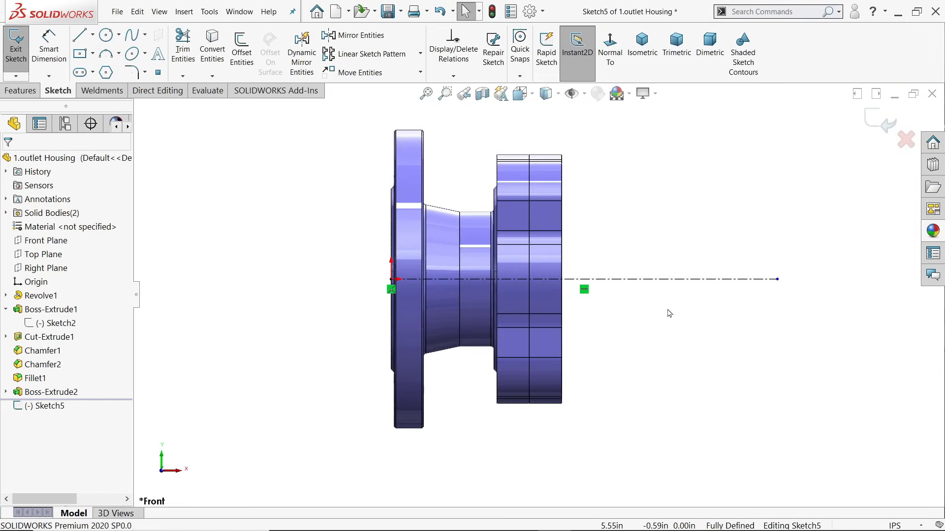
pyautogui.scroll(-1, 669, 308)
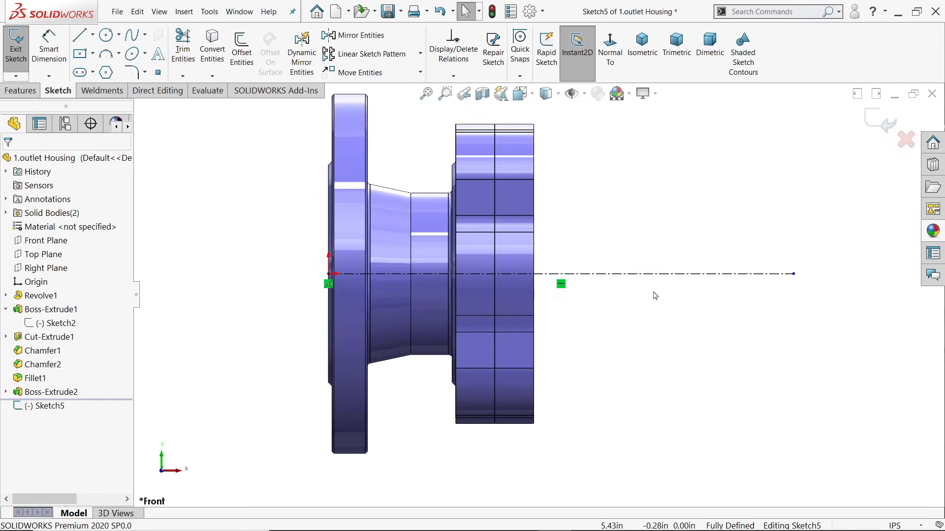
# - Sketch an open profile below the centerline from the lobed flange's face: horizontal, short vertical, short horizontal and sloped lines, with a tangent arc back to the face
pyautogui.click(80, 36)
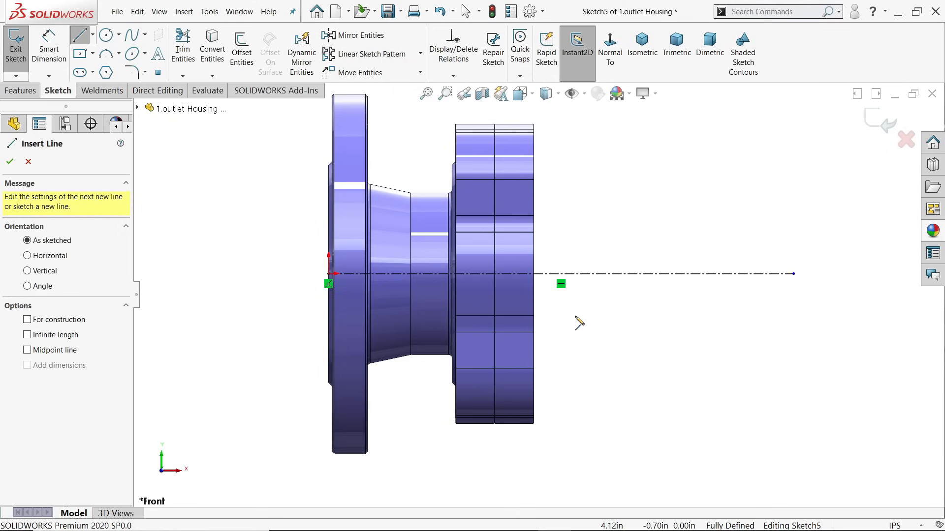
pyautogui.click(534, 338)
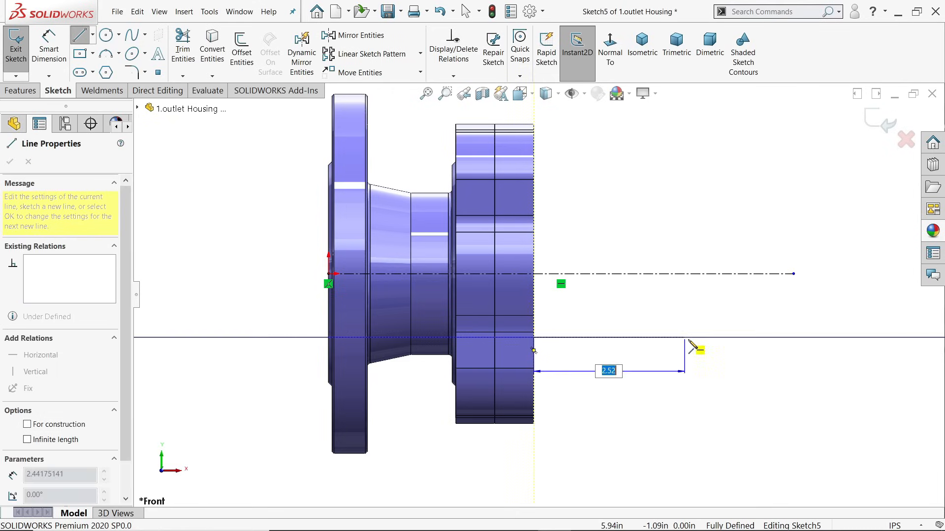
pyautogui.click(752, 337)
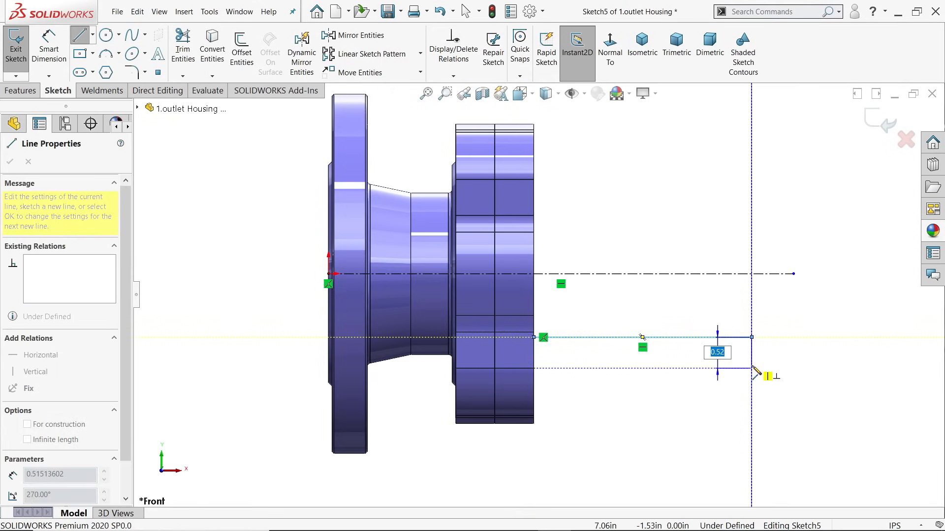
pyautogui.click(751, 368)
pyautogui.click(717, 368)
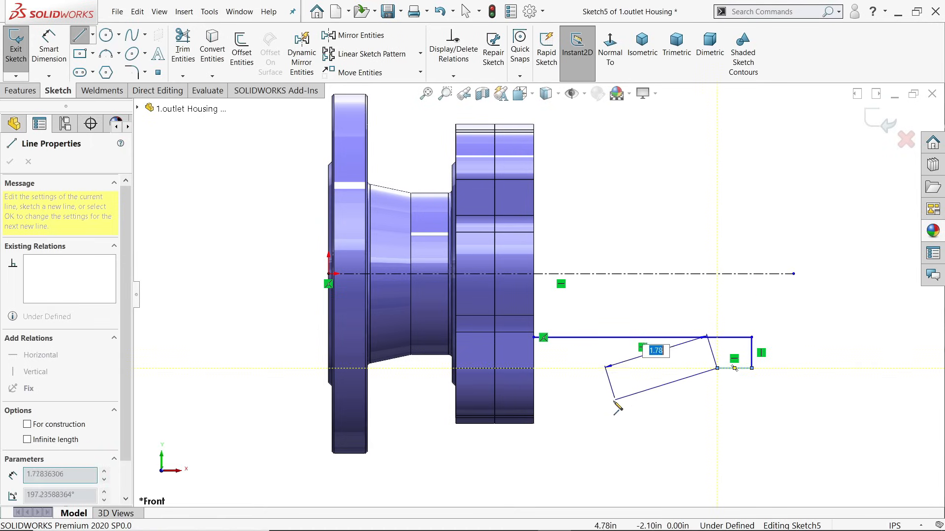
pyautogui.click(567, 401)
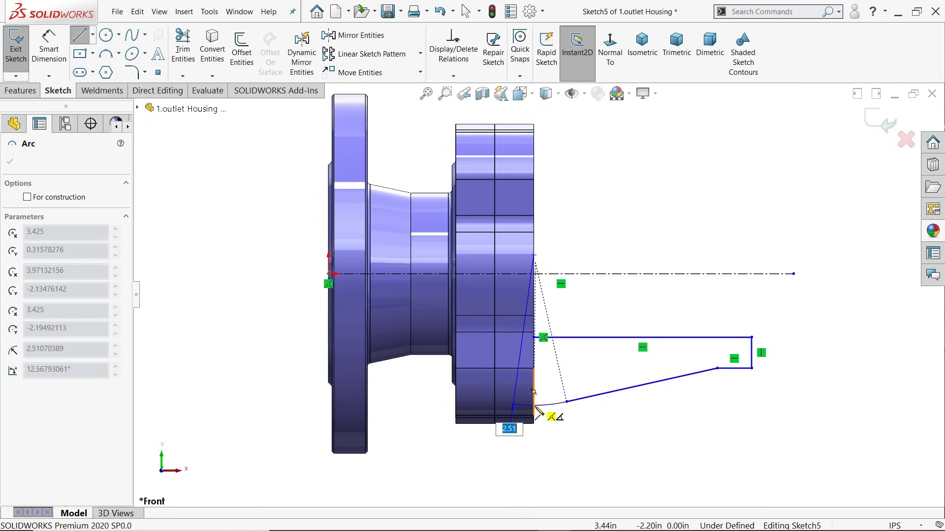
pyautogui.click(534, 406)
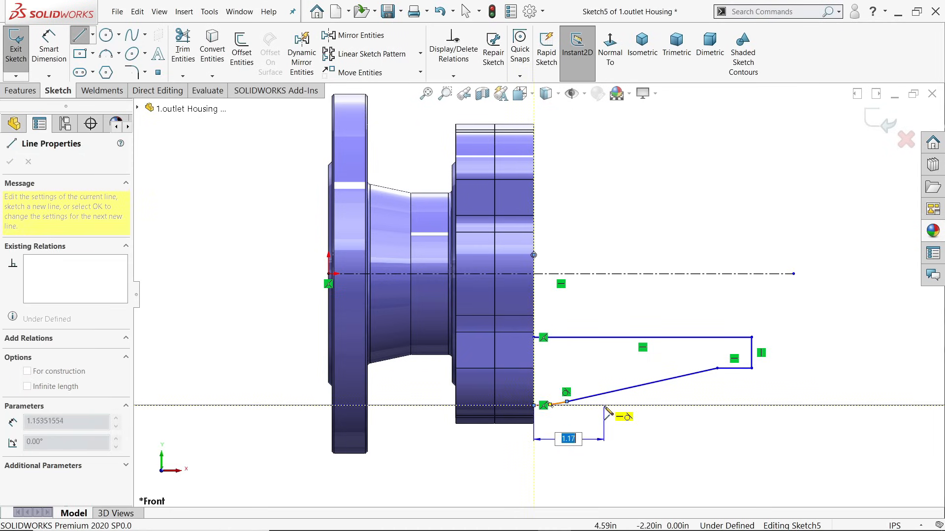
# - Add a horizontal construction line about 1.17 in long from the arc's end on the flange face, tangent to the arc
pyautogui.rightClick(656, 405)
pyautogui.click(678, 392)
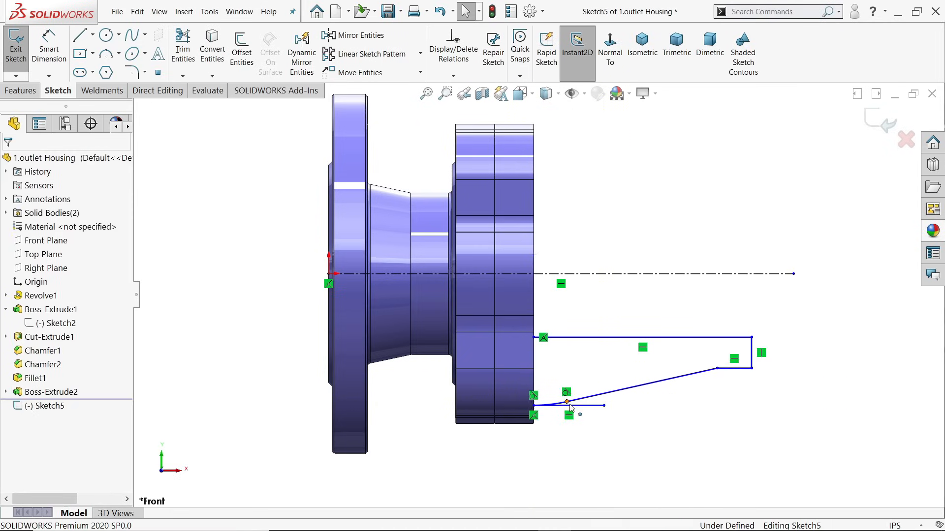
pyautogui.scroll(-5, 578, 429)
pyautogui.click(584, 357)
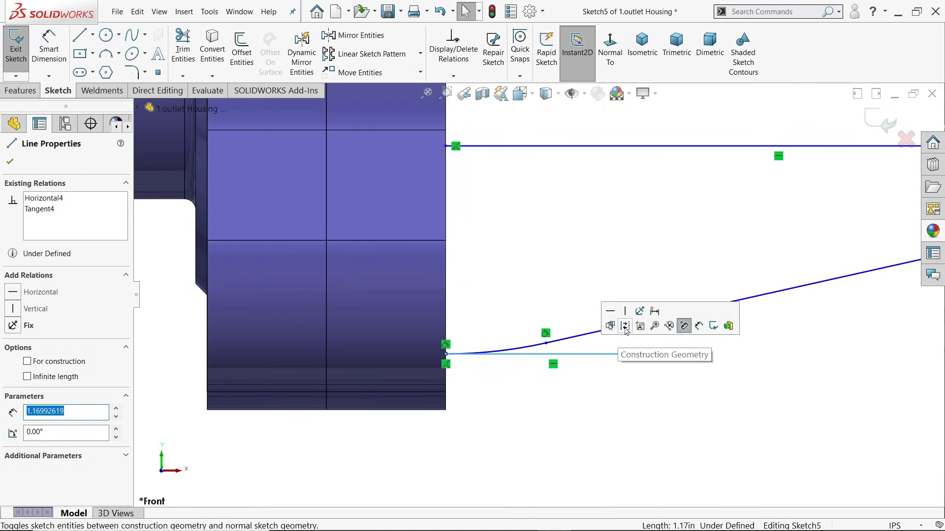
pyautogui.click(683, 325)
pyautogui.scroll(-2, 526, 342)
pyautogui.moveTo(521, 325); pyautogui.dragTo(469, 386)
pyautogui.click(513, 347)
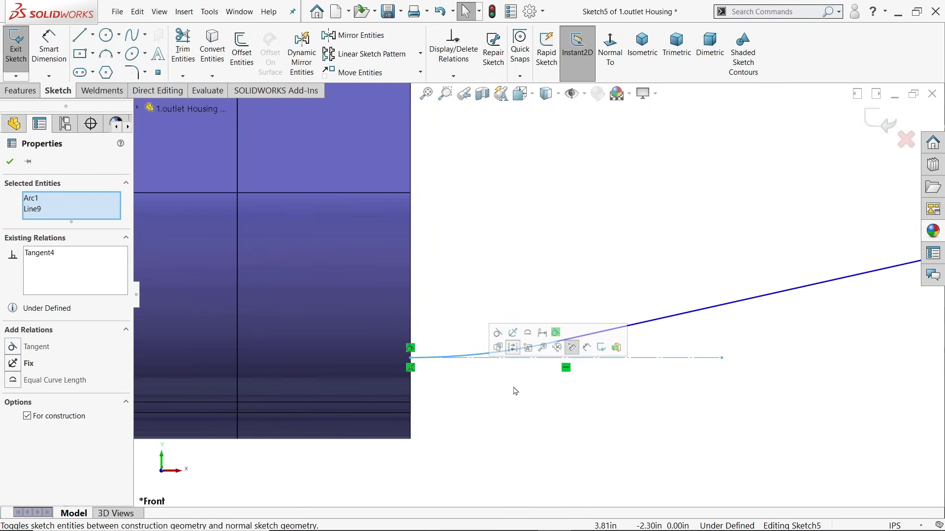
pyautogui.scroll(3, 507, 365)
pyautogui.scroll(1, 501, 362)
pyautogui.scroll(-1, 716, 209)
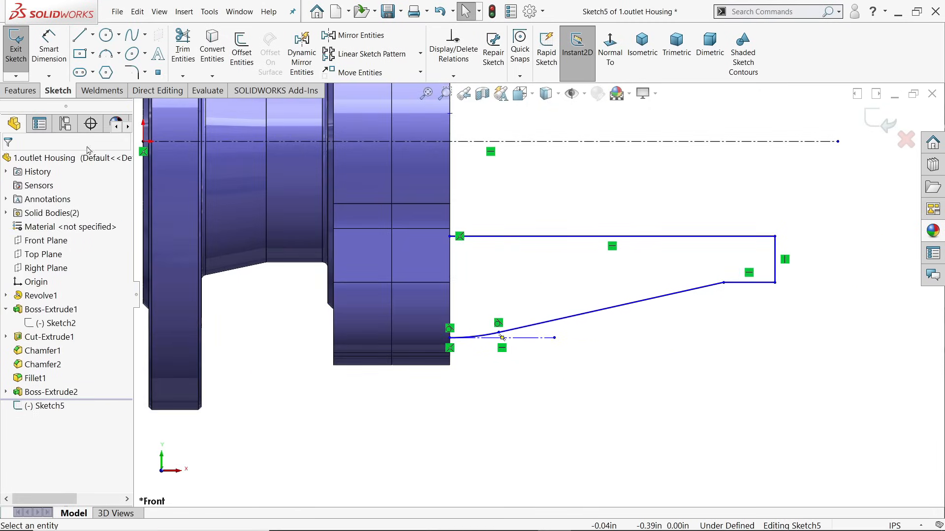
# - Dimension the profile's long inner line across the centerline as a 2 in diameter
pyautogui.click(54, 53)
pyautogui.scroll(2, 657, 205)
pyautogui.scroll(-1, 664, 207)
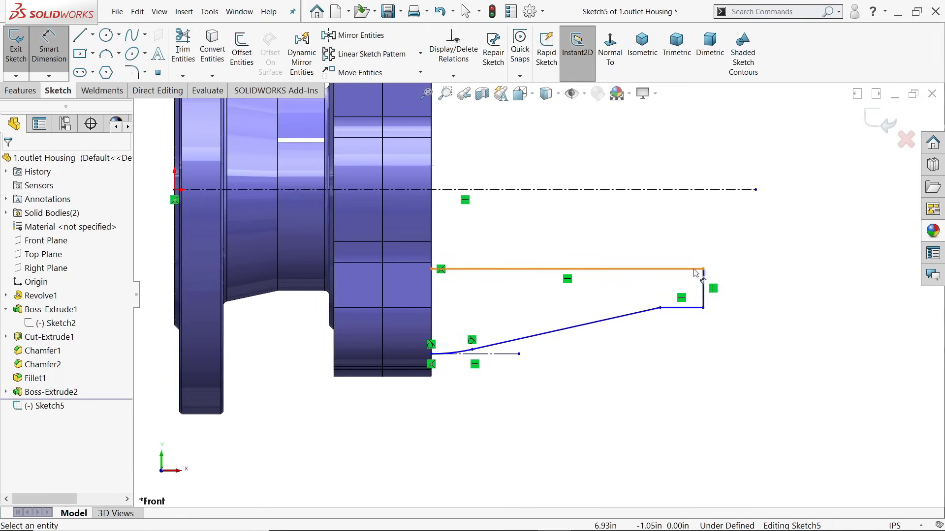
pyautogui.click(696, 269)
pyautogui.click(710, 190)
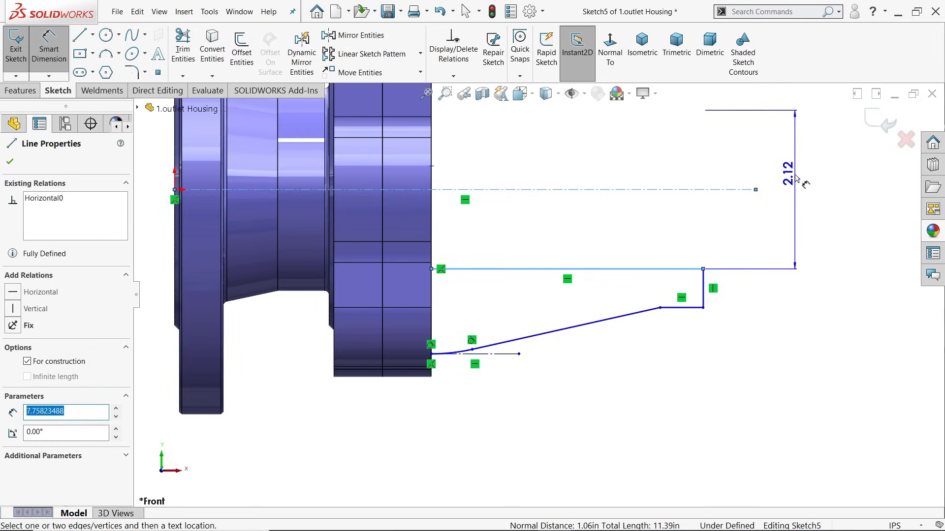
pyautogui.click(798, 180)
pyautogui.write('2')
pyautogui.press('Return')
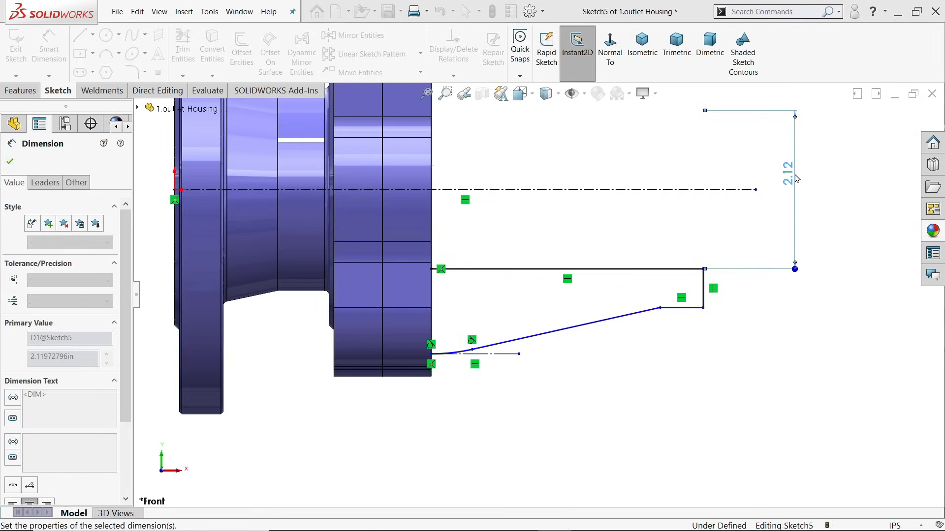
# - Dimension the short outer horizontal line across the centerline as a 3 in diameter
pyautogui.click(700, 308)
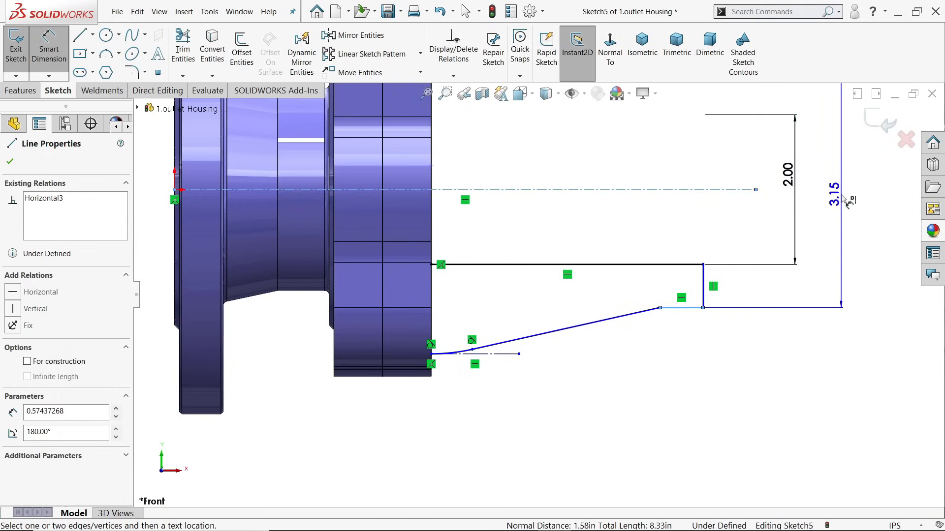
pyautogui.click(837, 203)
pyautogui.write('3')
pyautogui.press('Return')
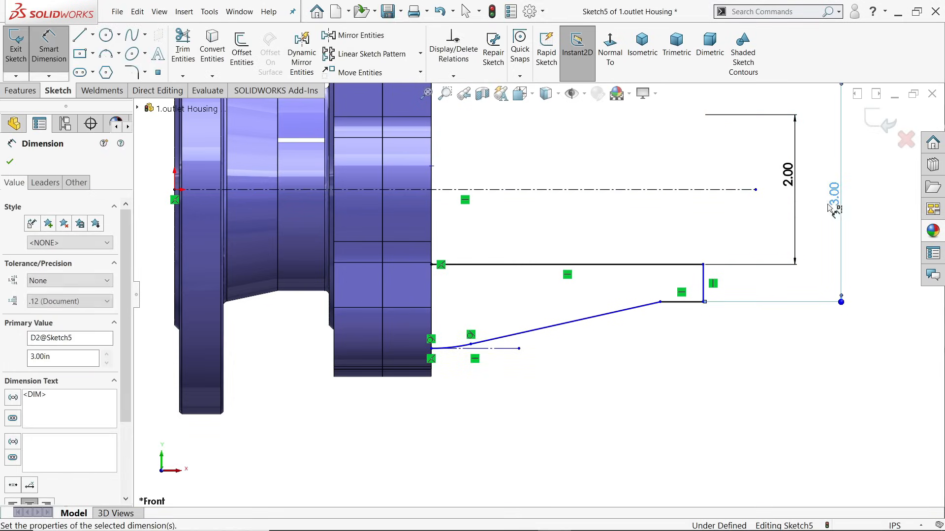
# - Dimension the length of the short horizontal line at the profile's far end to 0.62 in
pyautogui.click(684, 302)
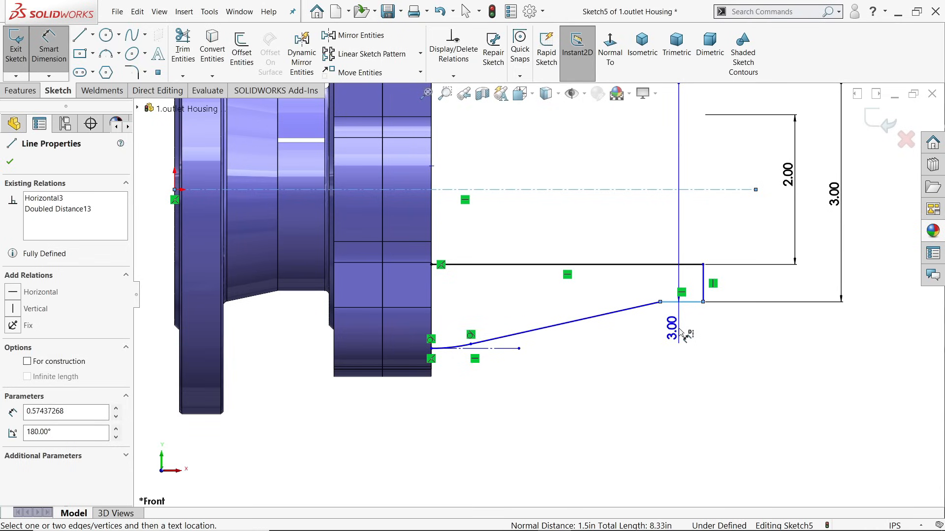
pyautogui.click(683, 341)
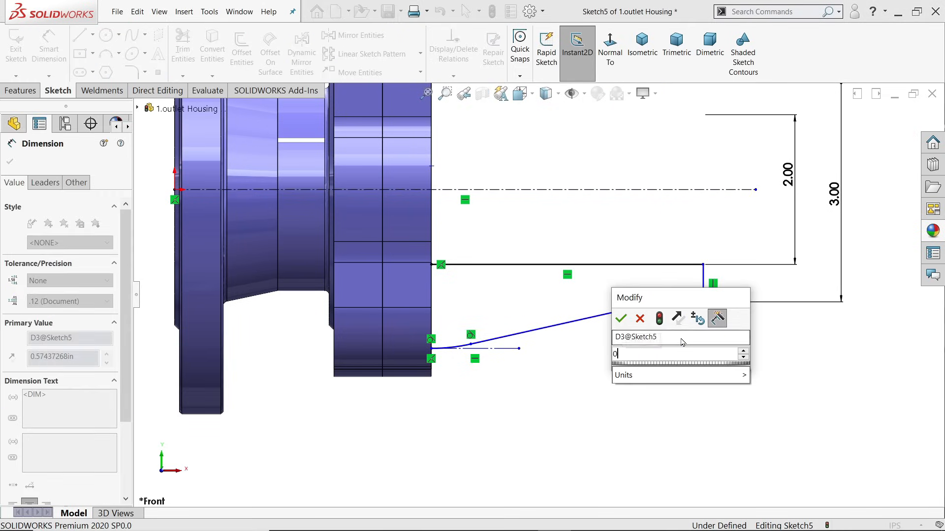
pyautogui.write('0')
pyautogui.write('62')
pyautogui.press('Return')
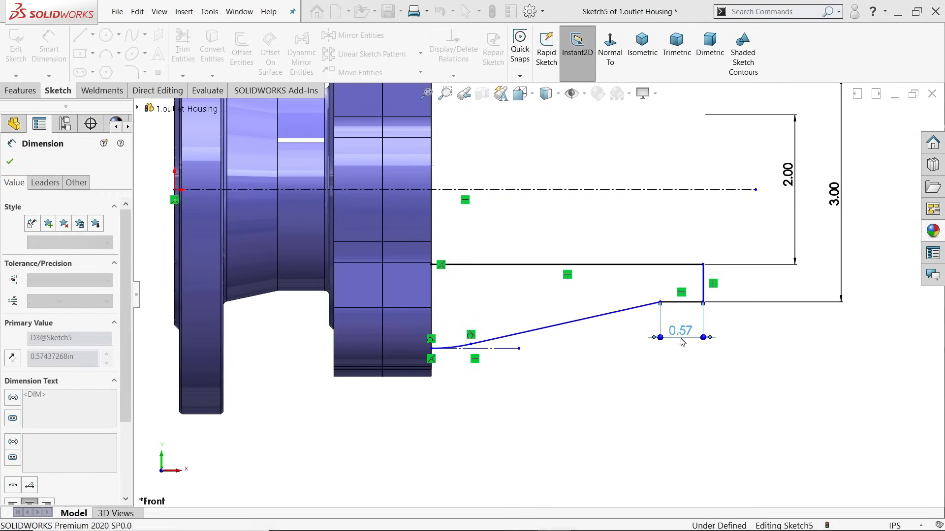
pyautogui.scroll(5, 666, 353)
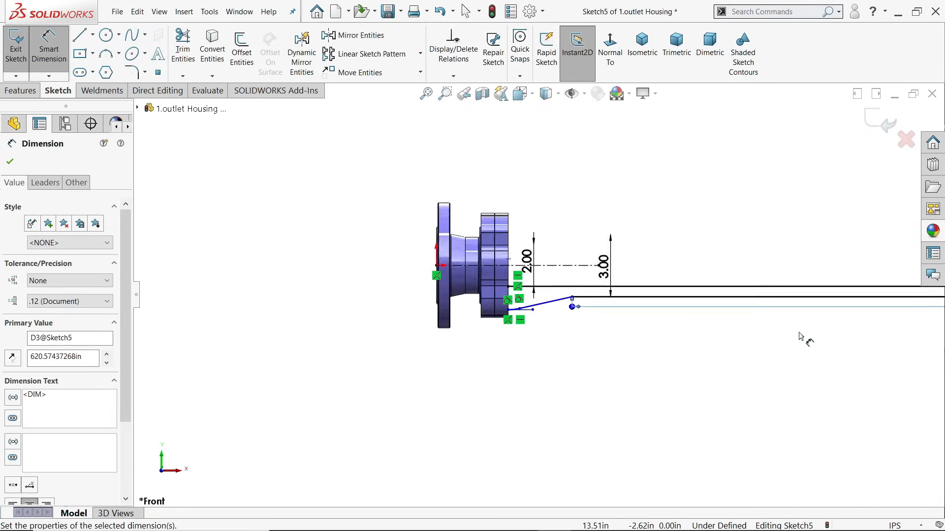
pyautogui.click(441, 12)
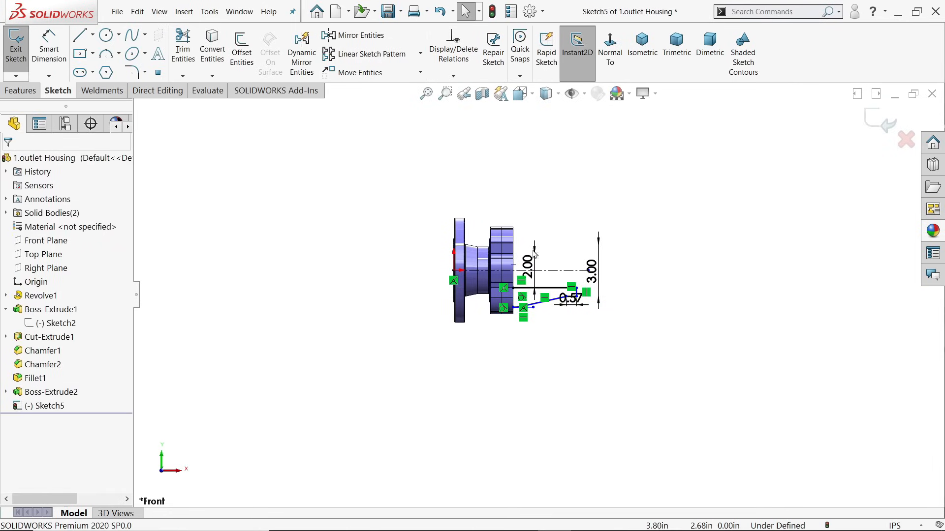
pyautogui.scroll(-6, 566, 340)
pyautogui.click(566, 339)
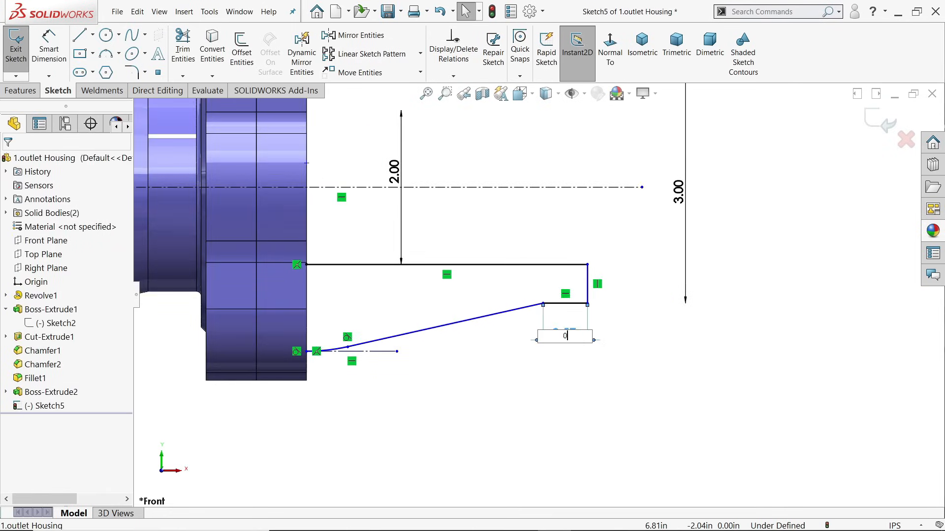
pyautogui.press('Return')
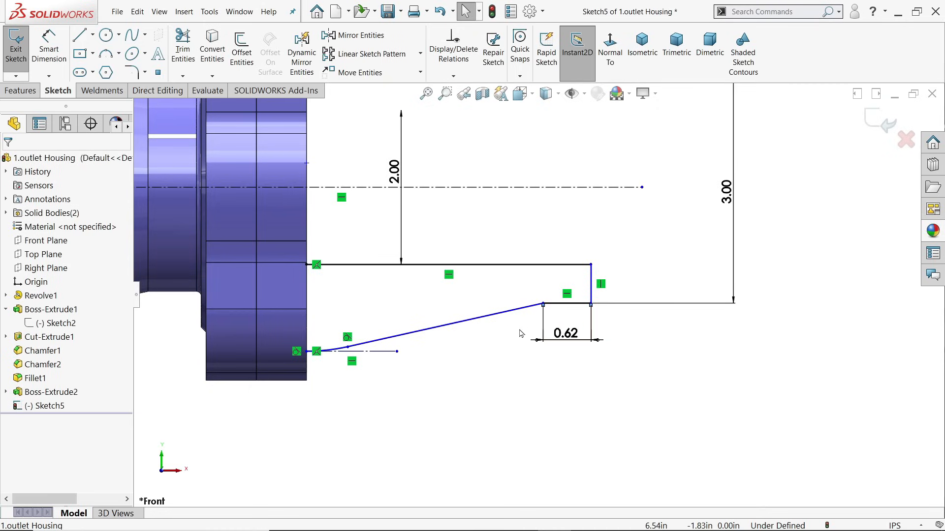
# - Dimension the angle between the centerline and the sloped profile line to 15°
pyautogui.click(490, 187)
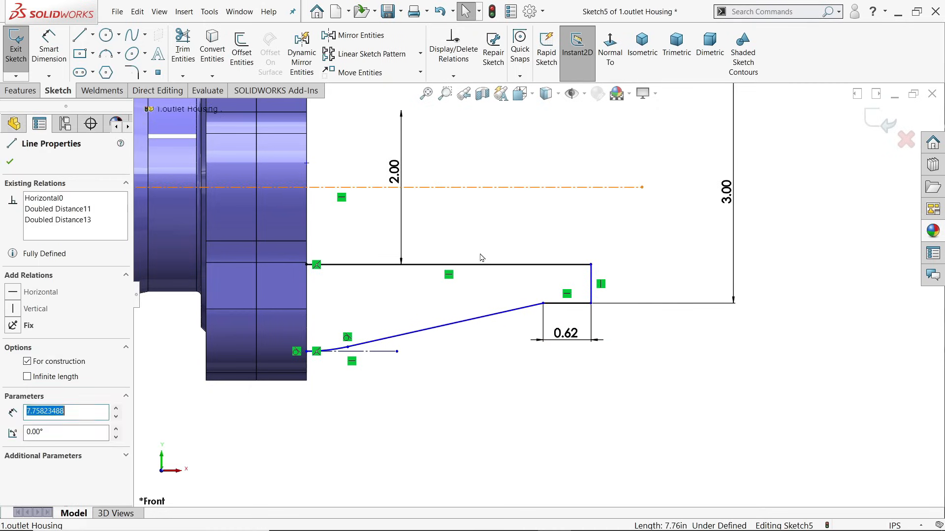
pyautogui.click(54, 45)
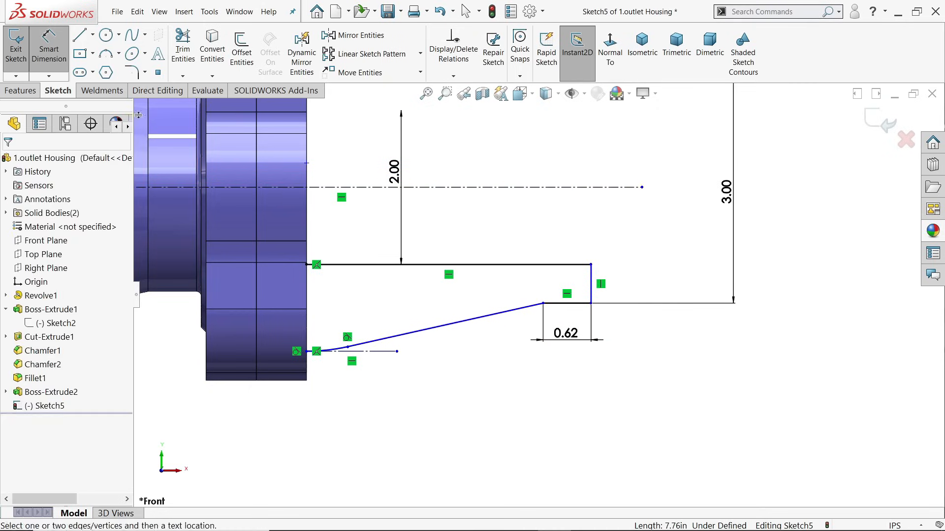
pyautogui.click(491, 187)
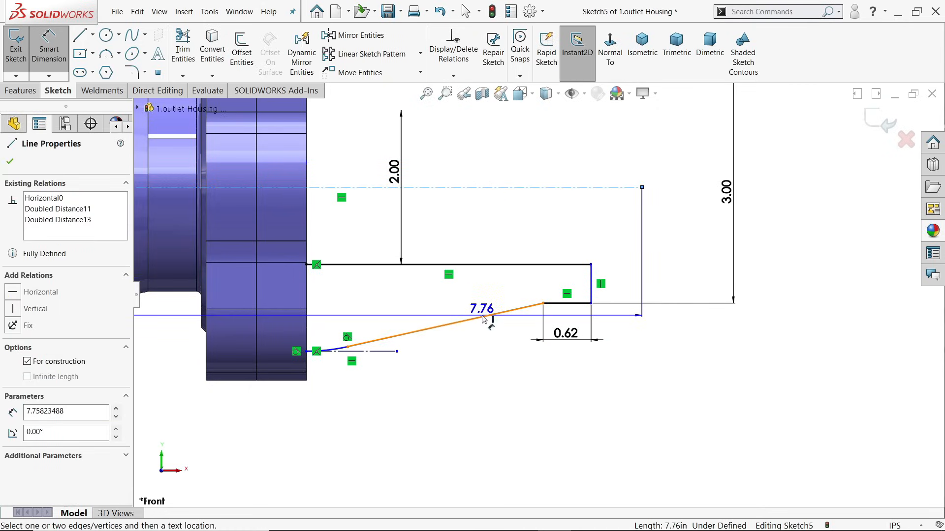
pyautogui.click(480, 317)
pyautogui.click(470, 256)
pyautogui.write('15')
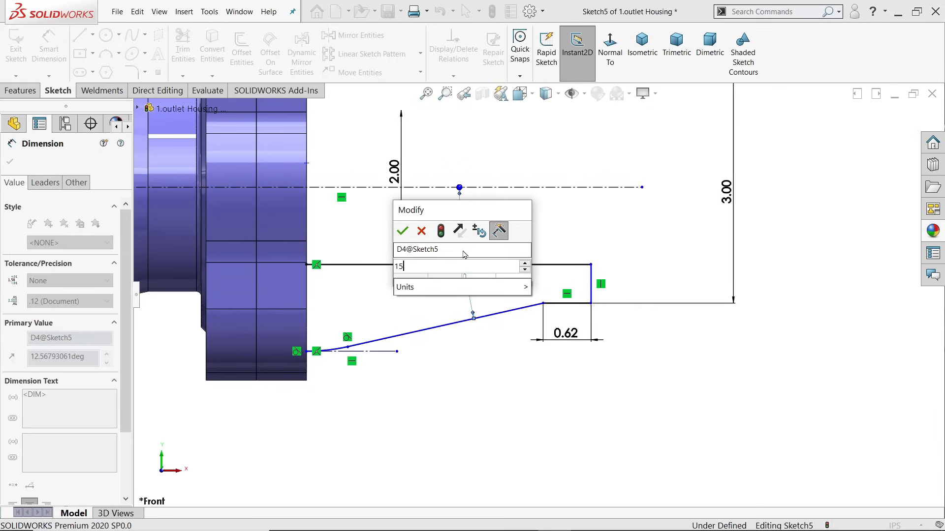
pyautogui.press('Return')
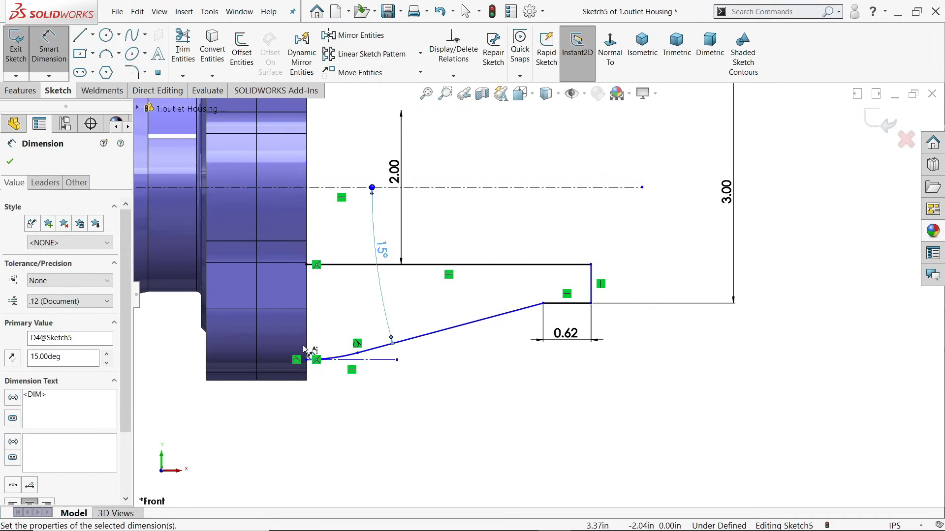
# - Dimension the radius of the small arc joining the sloped line to the housing face as 2 in
pyautogui.scroll(-3, 312, 355)
pyautogui.click(436, 346)
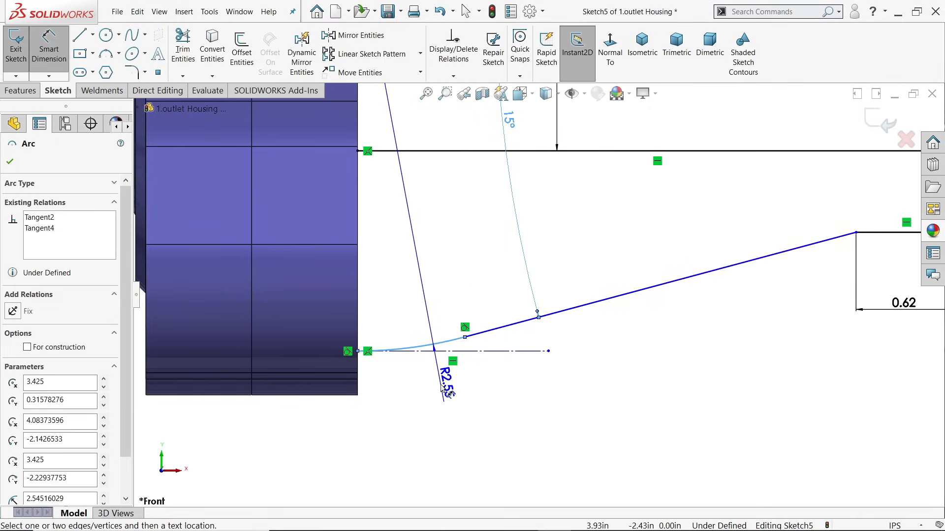
pyautogui.click(440, 383)
pyautogui.write('2')
pyautogui.press('Return')
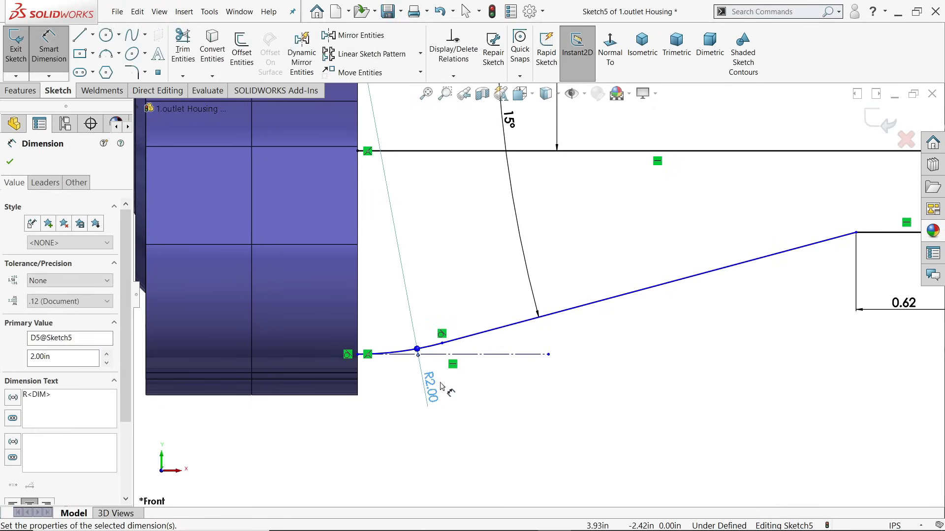
# - Dimension the length of the profile's long inner horizontal line as 2.75 in
pyautogui.scroll(2, 445, 378)
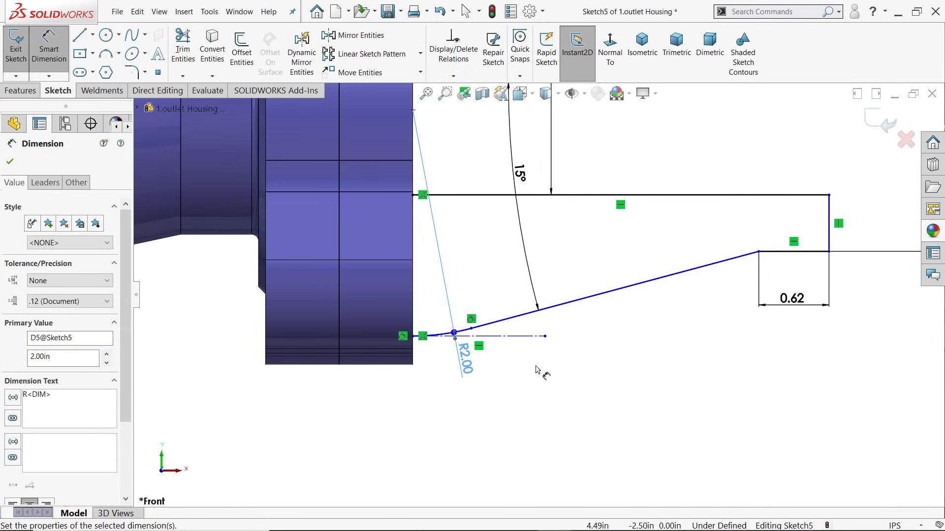
pyautogui.click(821, 196)
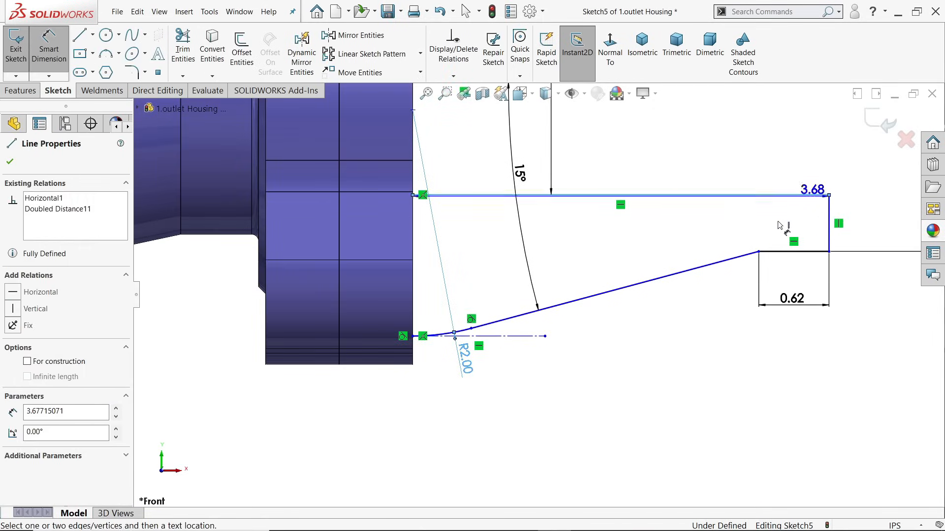
pyautogui.click(644, 399)
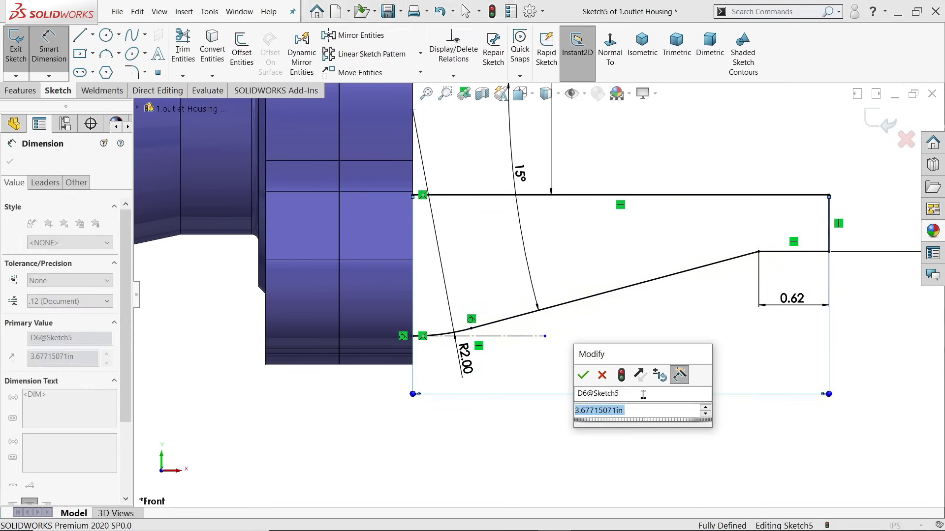
pyautogui.write('2.75')
pyautogui.press('Return')
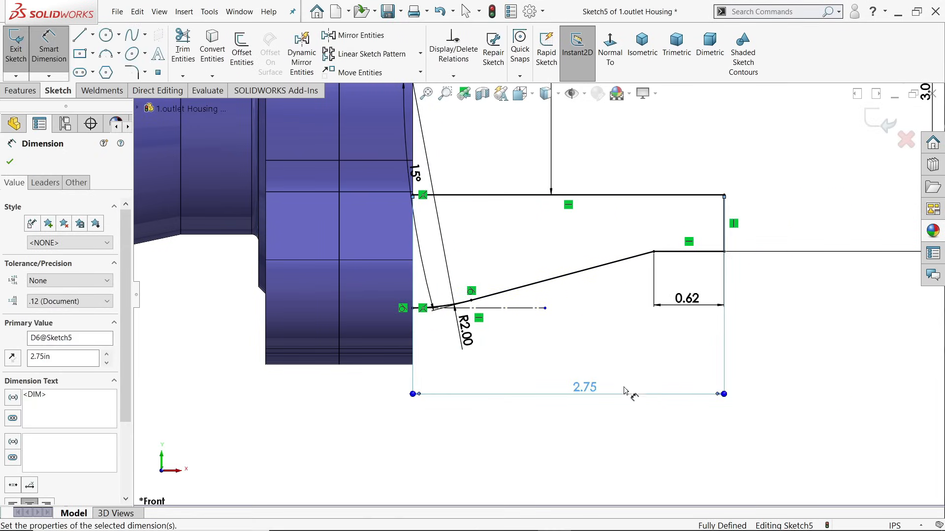
# - Close the neck profile with a vertical line along the housing face, from the inner line's end to the arc's end
pyautogui.click(80, 35)
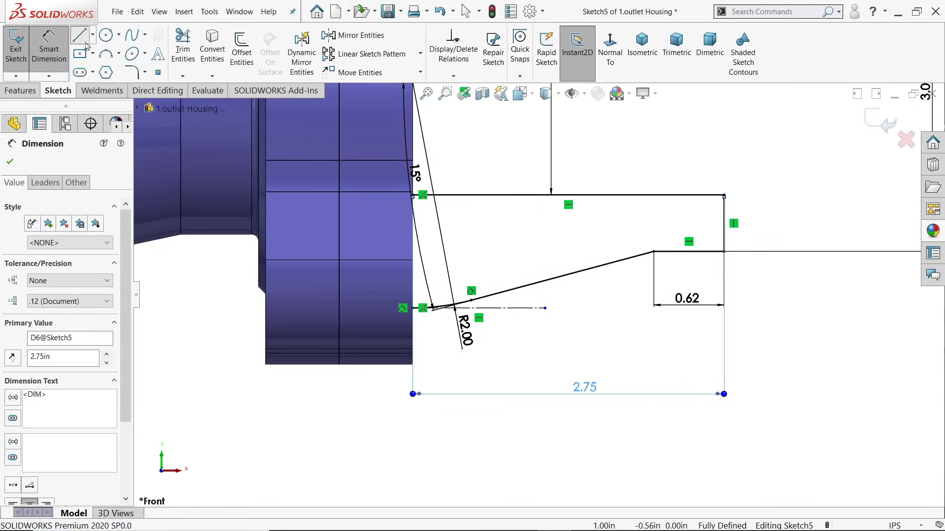
pyautogui.moveTo(415, 196); pyautogui.dragTo(412, 251)
pyautogui.rightClick(482, 248)
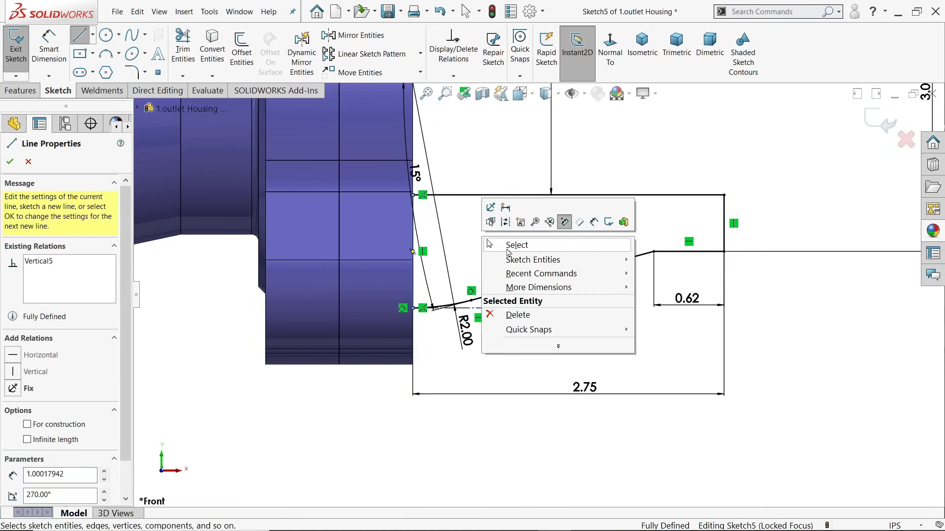
pyautogui.click(504, 252)
# - Revolve the closed neck profile 360° about the long horizontal centerline with Merge result enabled
pyautogui.scroll(3, 507, 237)
pyautogui.scroll(-2, 538, 166)
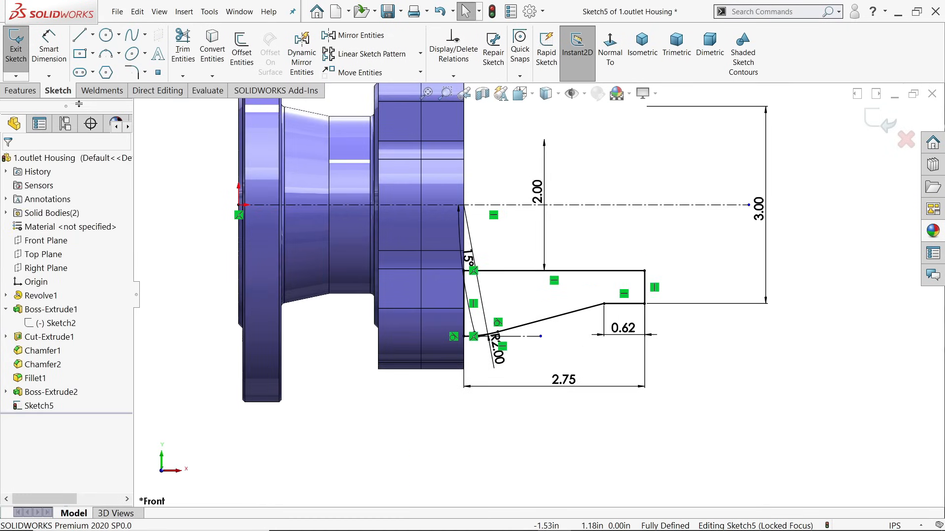
pyautogui.click(20, 90)
pyautogui.click(61, 54)
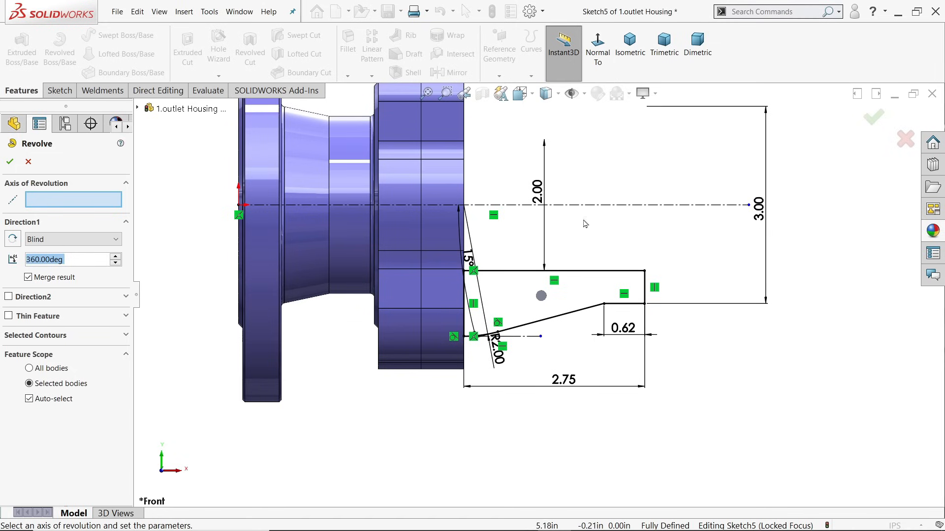
pyautogui.click(638, 175)
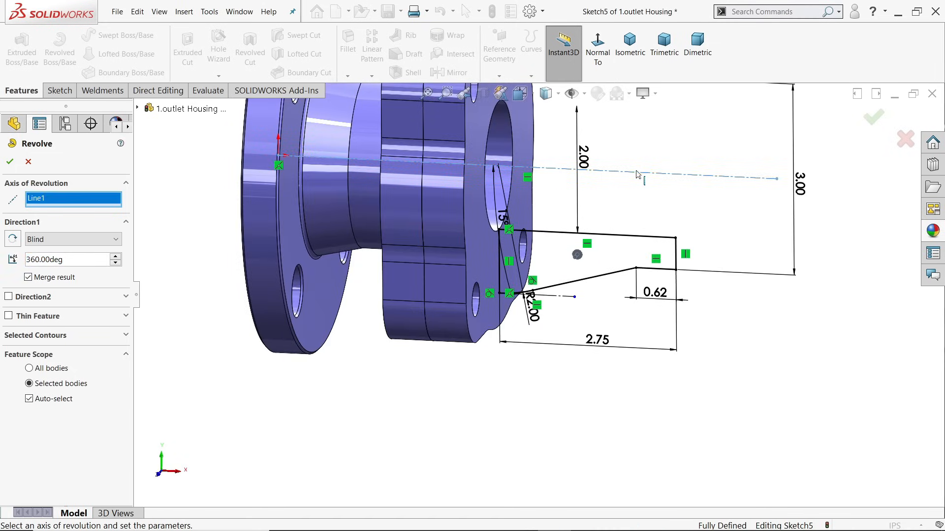
pyautogui.scroll(5, 621, 196)
pyautogui.scroll(-3, 614, 194)
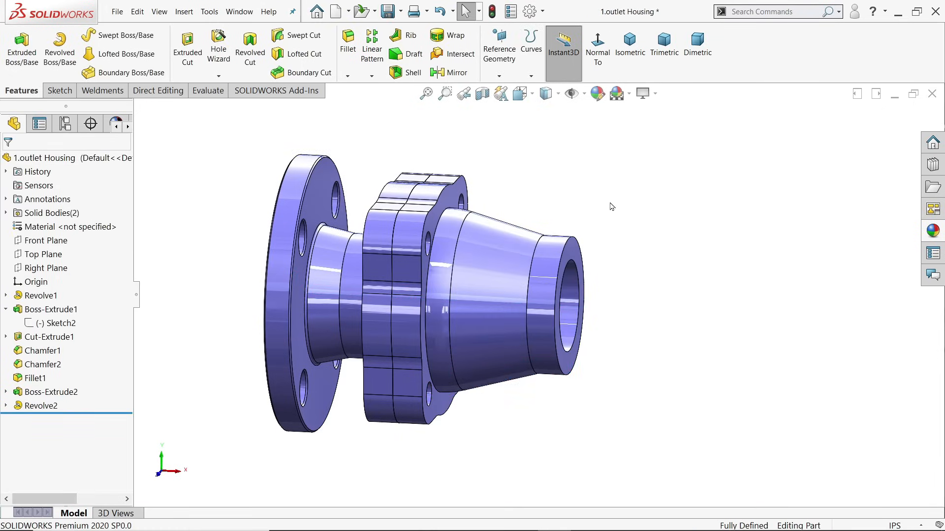
pyautogui.moveTo(610, 205)
pyautogui.mouseDown(button='middle')
pyautogui.moveTo(525, 201)
pyautogui.moveTo(554, 184)
pyautogui.moveTo(534, 176)
pyautogui.moveTo(571, 238)
pyautogui.mouseUp(button='middle')
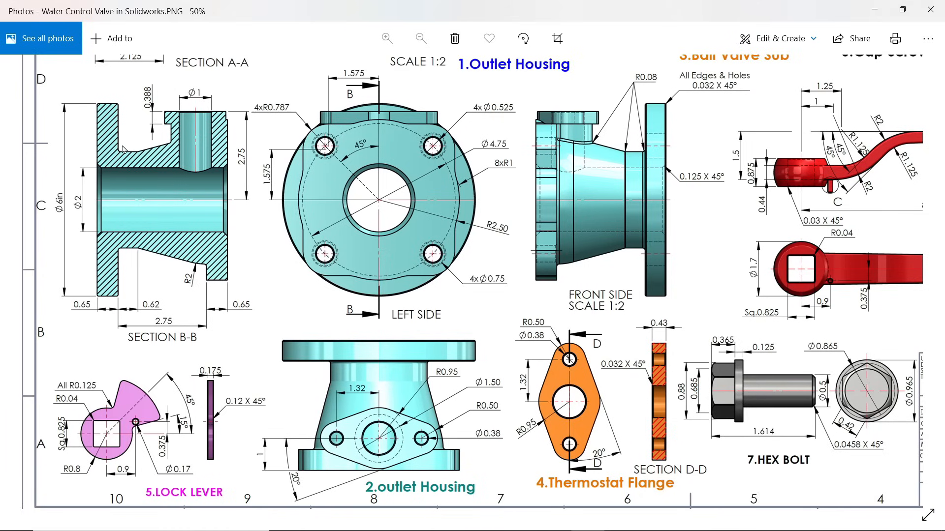
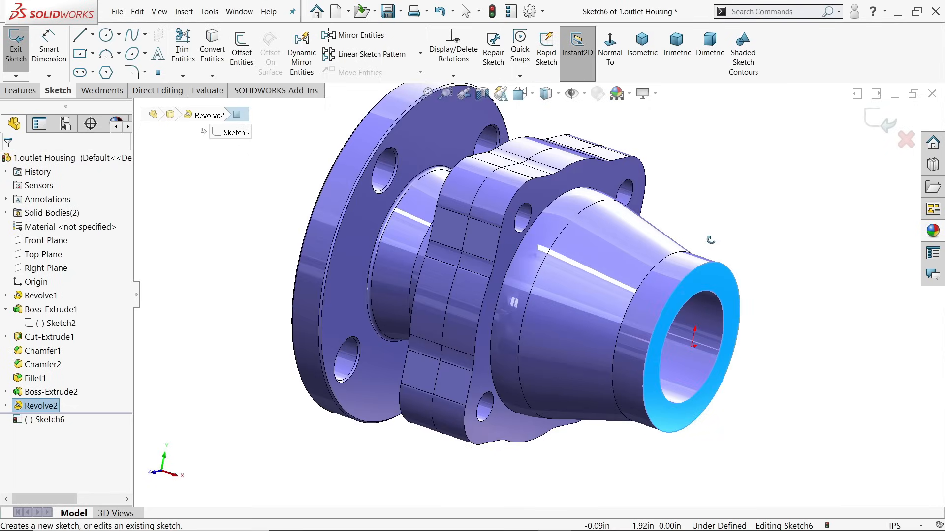
# - Convert the existing flange's outer circular edge into the sketch on the neck's end face
pyautogui.click(318, 244)
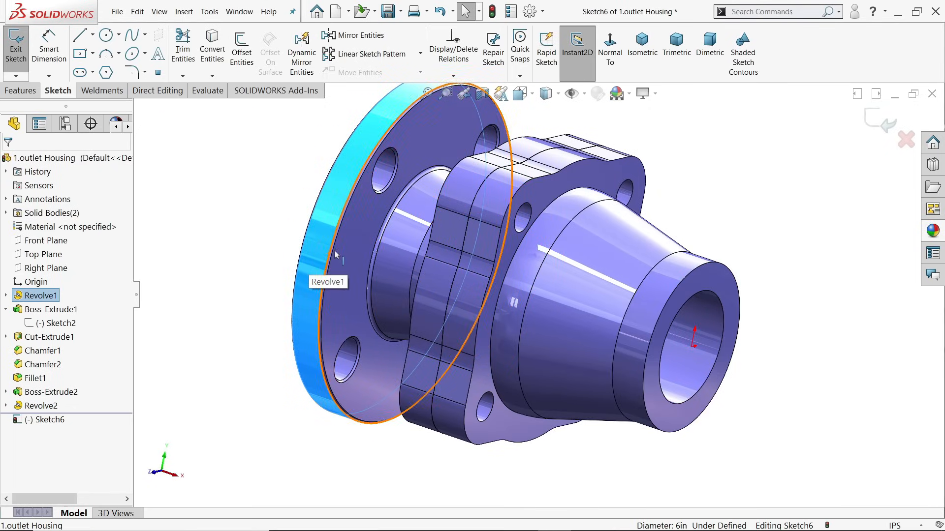
pyautogui.scroll(-3, 346, 249)
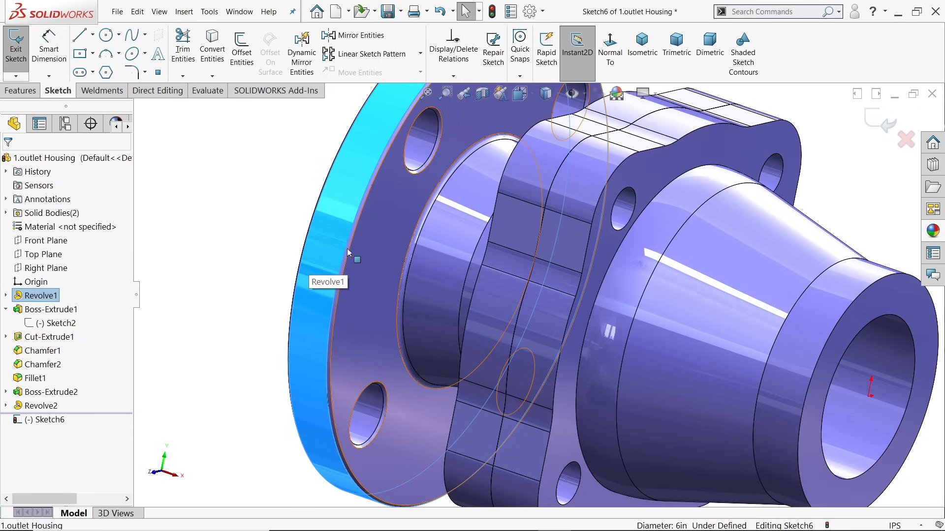
pyautogui.scroll(5, 346, 255)
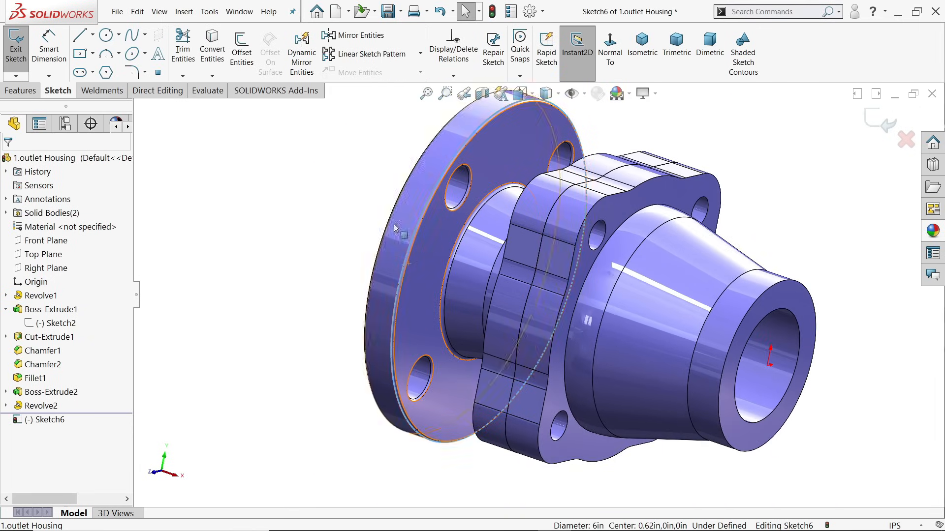
pyautogui.click(212, 49)
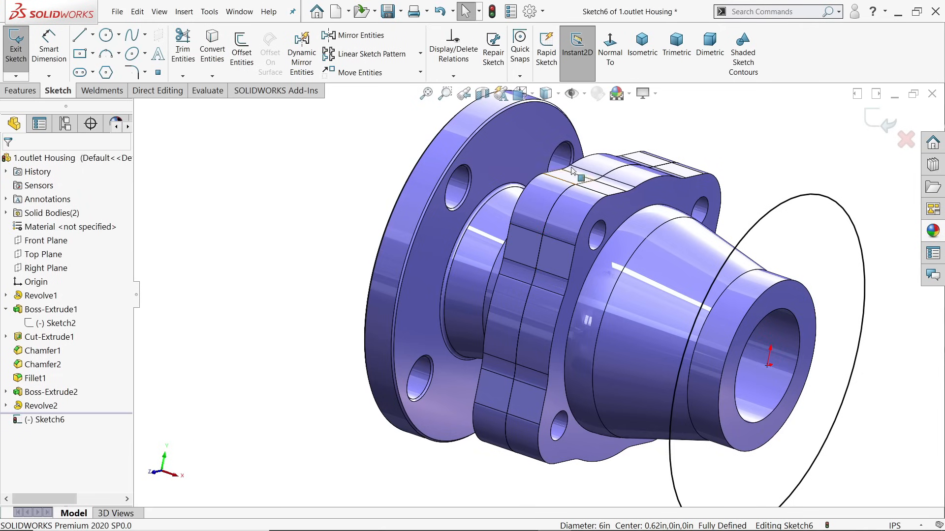
# - Convert the edges of the existing flange's two upper bolt holes into the sketch
pyautogui.scroll(-3, 568, 183)
pyautogui.click(568, 183)
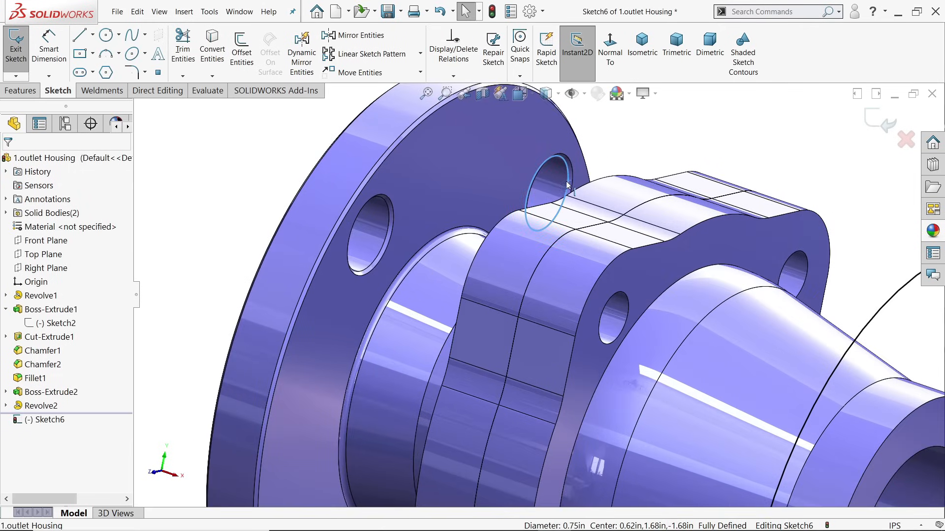
pyautogui.keyDown('ctrl'); pyautogui.click(389, 230); pyautogui.keyUp('ctrl')
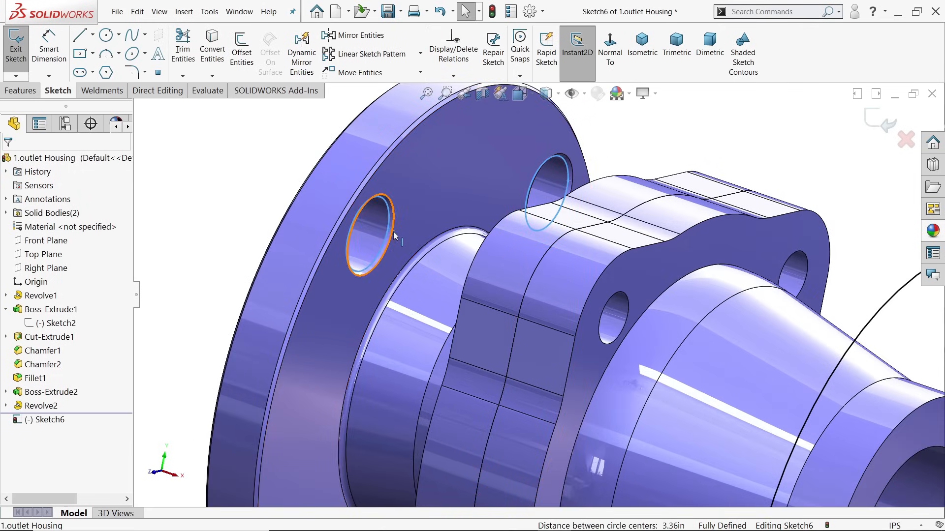
pyautogui.click(212, 50)
# - Convert the edges of the existing flange's two lower bolt holes into the sketch
pyautogui.scroll(5, 486, 185)
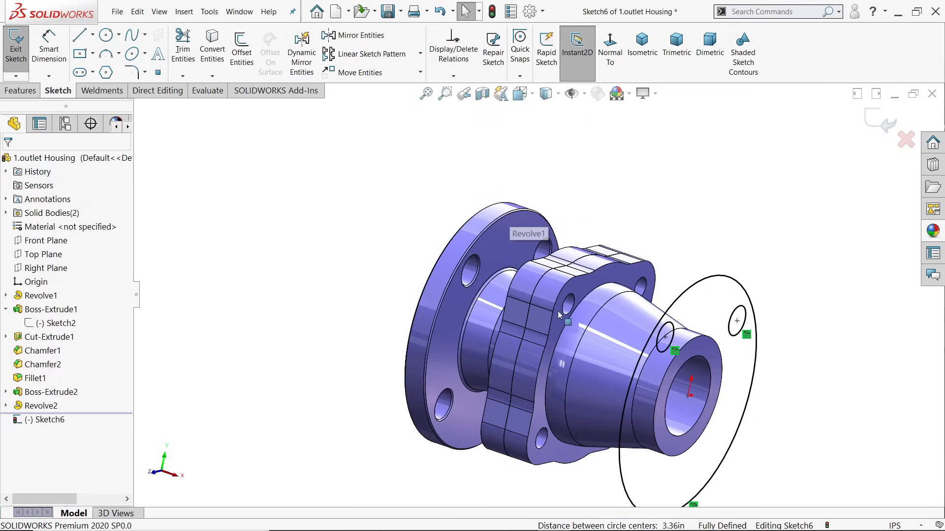
pyautogui.scroll(-3, 507, 224)
pyautogui.click(361, 442)
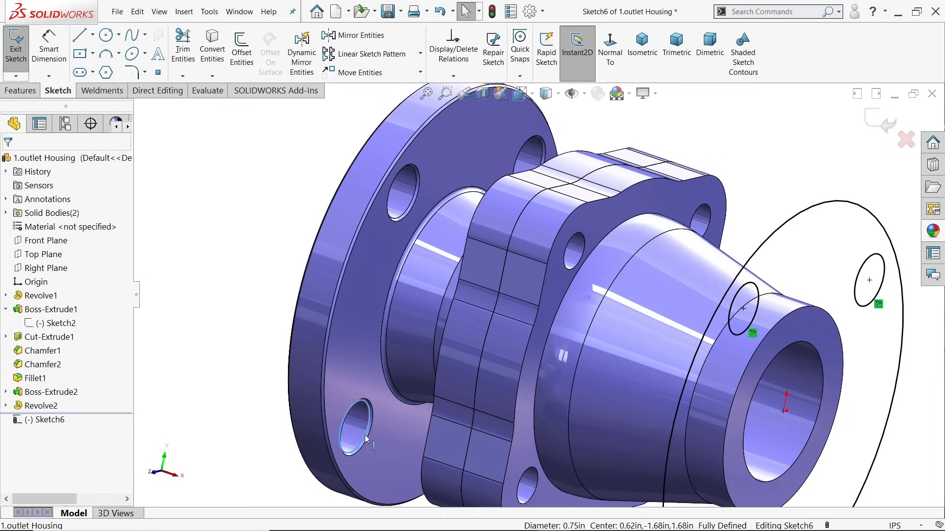
pyautogui.click(212, 49)
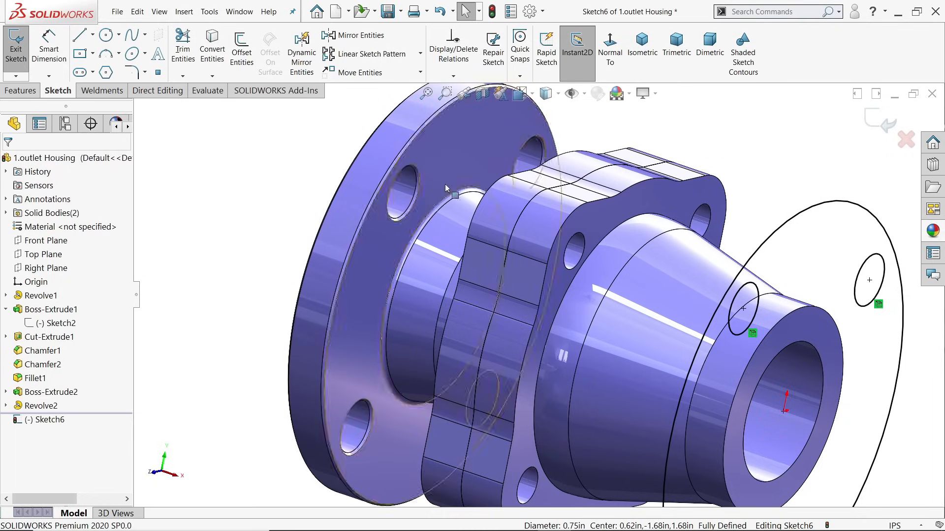
pyautogui.scroll(3, 556, 239)
pyautogui.moveTo(556, 240); pyautogui.dragTo(417, 344, button='middle')
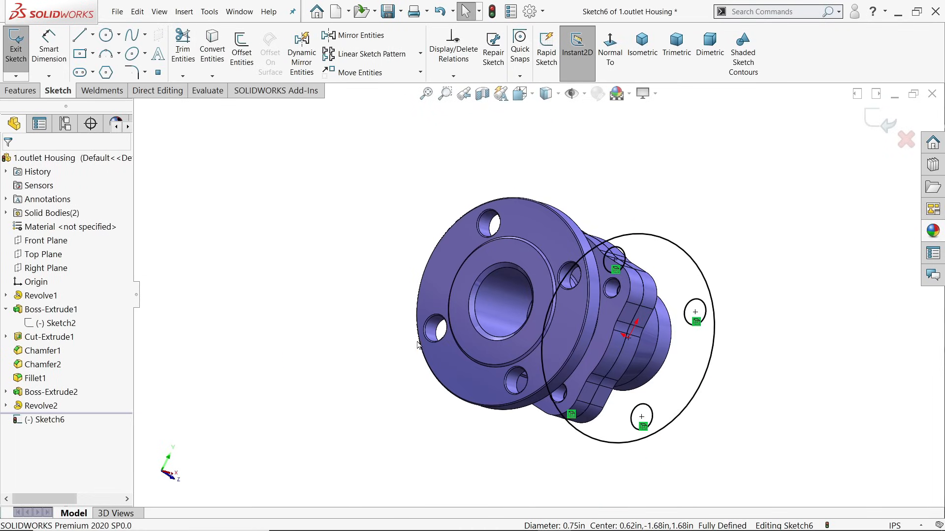
pyautogui.click(427, 332)
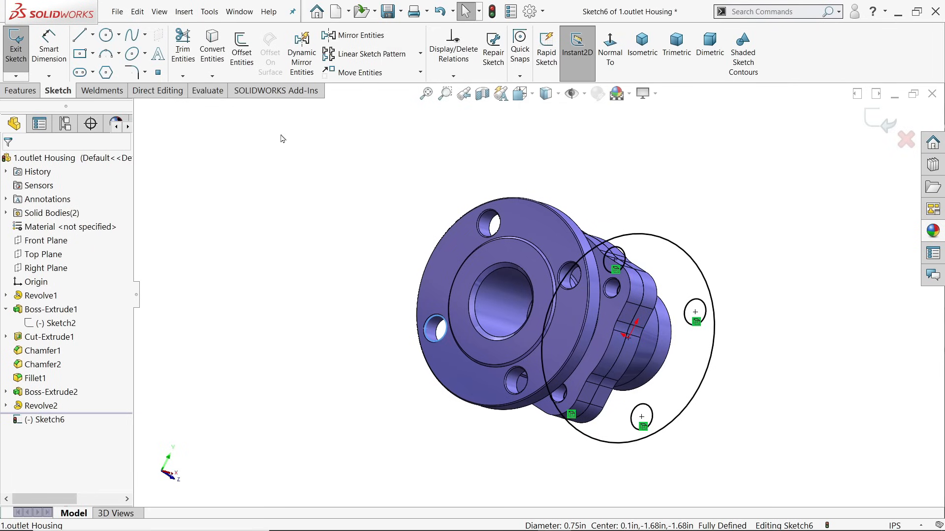
pyautogui.click(212, 49)
# - Convert the circular bore edge on the neck's end face into the sketch
pyautogui.moveTo(566, 276)
pyautogui.mouseDown(button='middle')
pyautogui.moveTo(408, 204)
pyautogui.moveTo(436, 202)
pyautogui.moveTo(432, 219)
pyautogui.moveTo(438, 212)
pyautogui.mouseUp(button='middle')
pyautogui.scroll(-3, 738, 409)
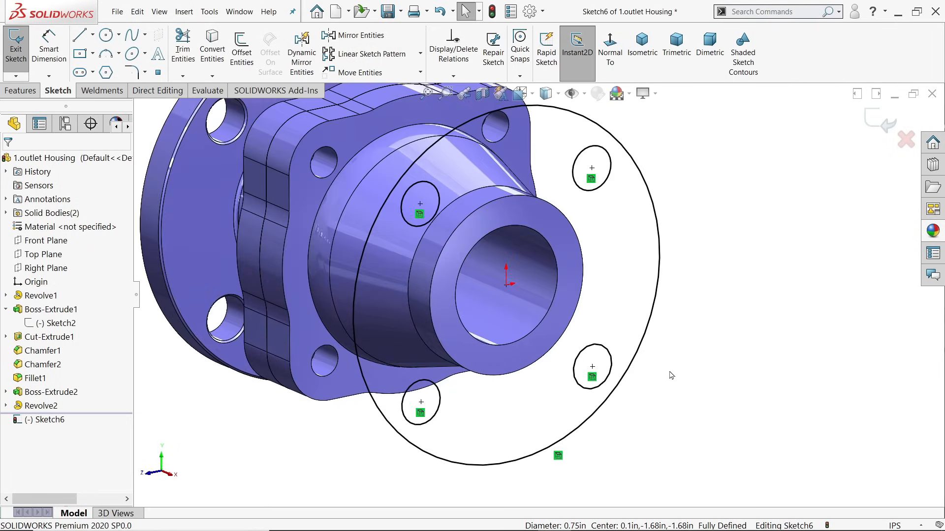
pyautogui.click(540, 330)
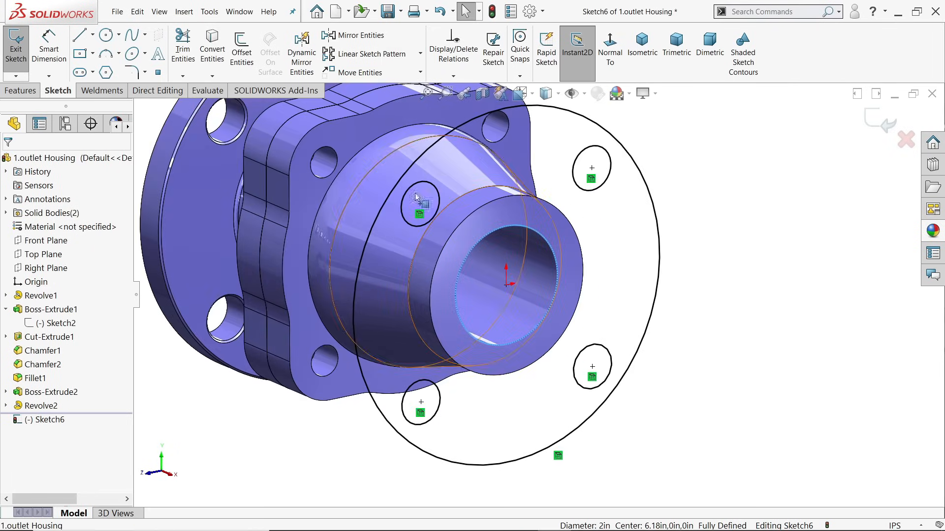
pyautogui.click(212, 50)
# - Extrude the flange sketch 0.65 in outward from the neck's end face, merged with the body
pyautogui.scroll(3, 537, 290)
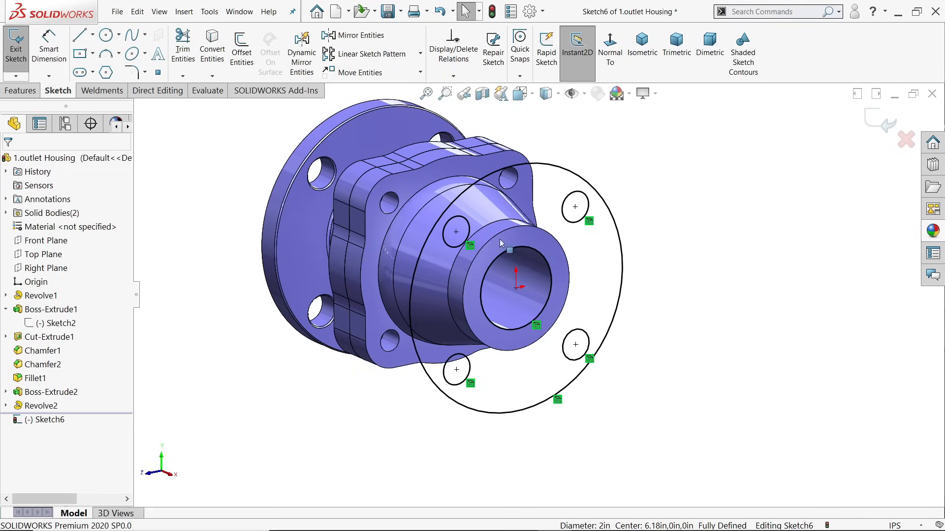
pyautogui.click(25, 93)
pyautogui.click(21, 49)
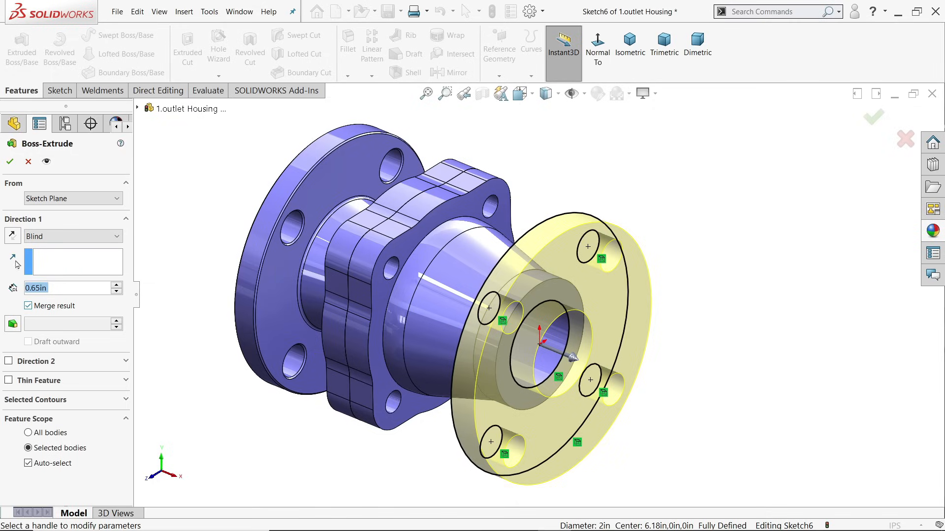
pyautogui.click(10, 164)
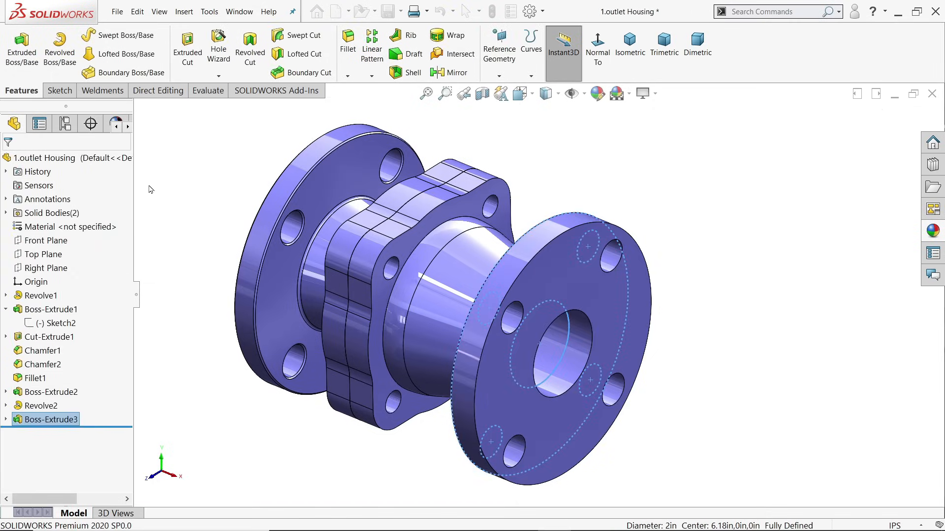
pyautogui.moveTo(723, 235); pyautogui.dragTo(654, 278, button='middle')
pyautogui.scroll(2, 549, 292)
pyautogui.scroll(-1, 315, 298)
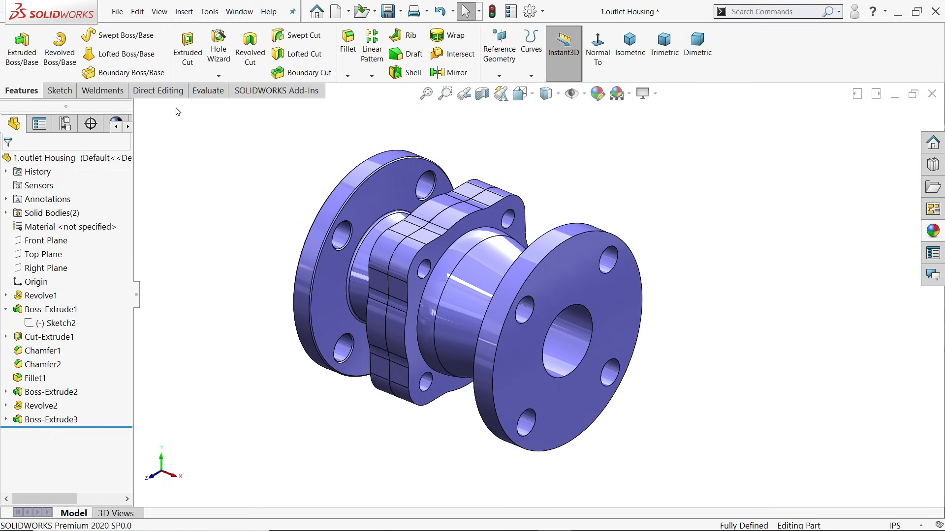
# - Open the CommandManager options for choosing which command tabs are shown
pyautogui.click(158, 88)
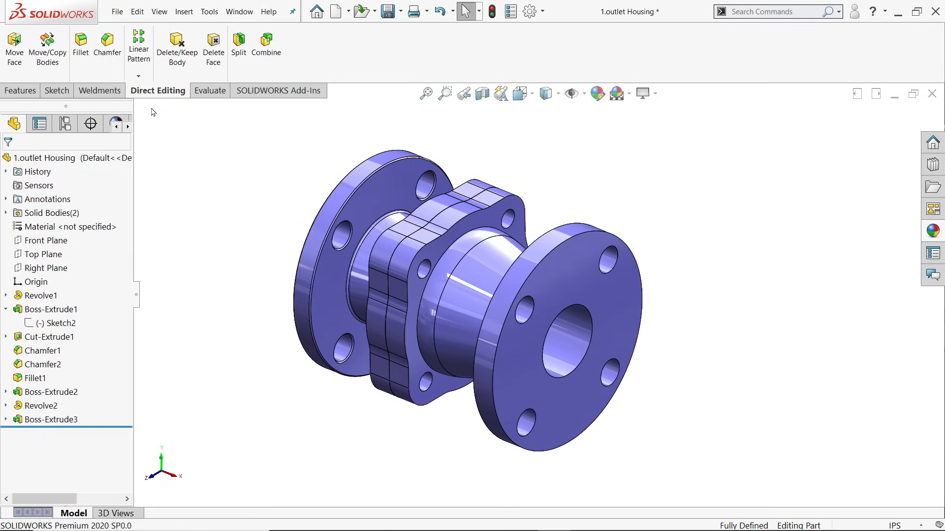
pyautogui.rightClick(154, 94)
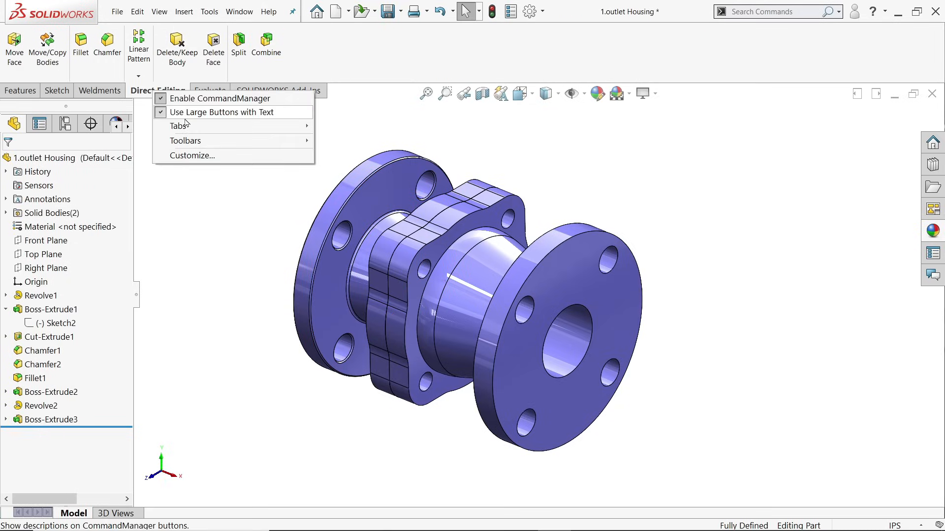
# - Delete the original outlet housing body (Fillet1) and check which body remains among the solid bodies
pyautogui.moveTo(190, 127)
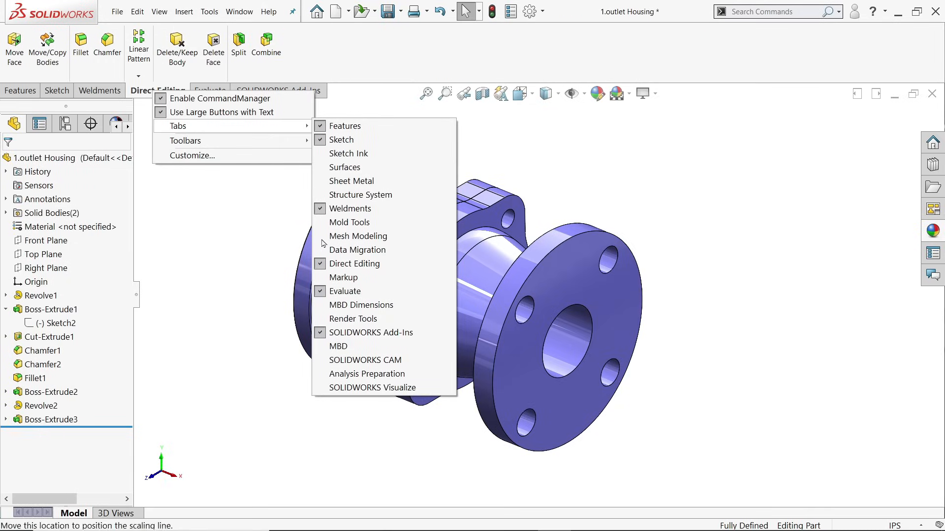
pyautogui.click(209, 196)
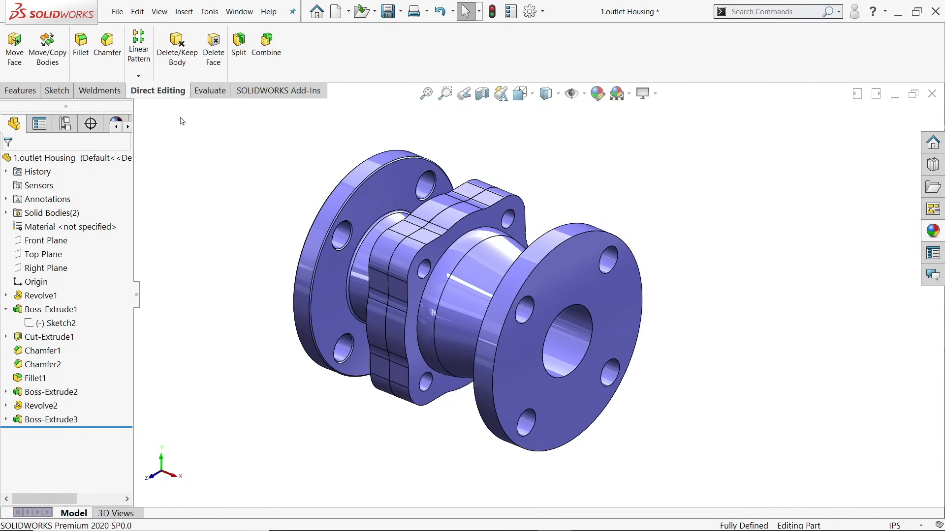
pyautogui.click(178, 63)
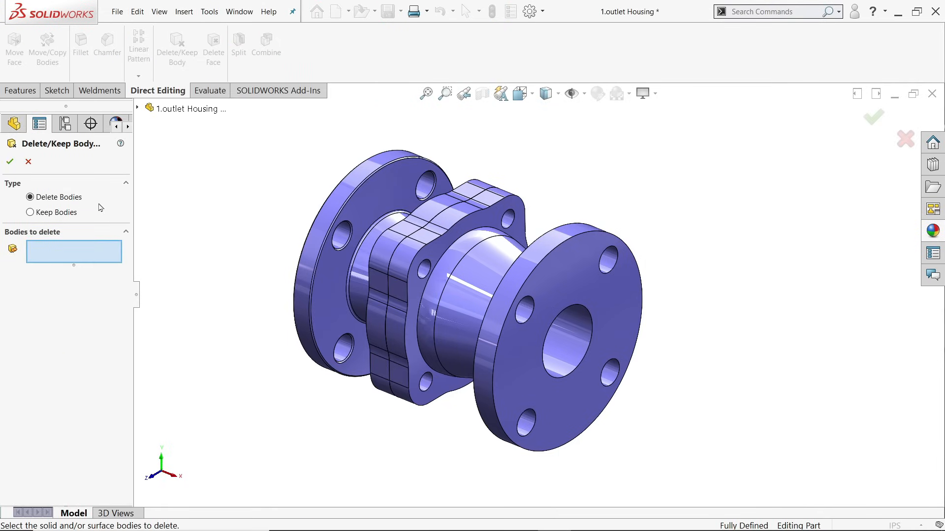
pyautogui.click(320, 271)
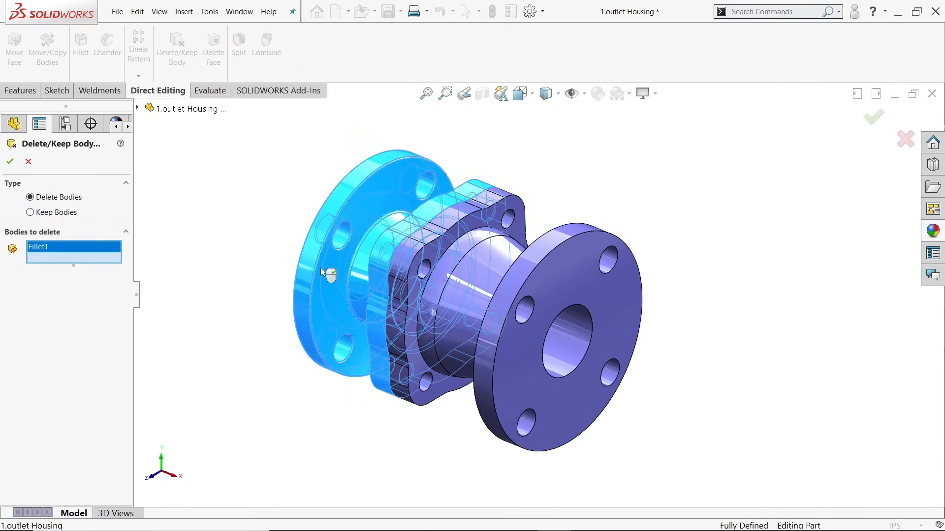
pyautogui.click(10, 163)
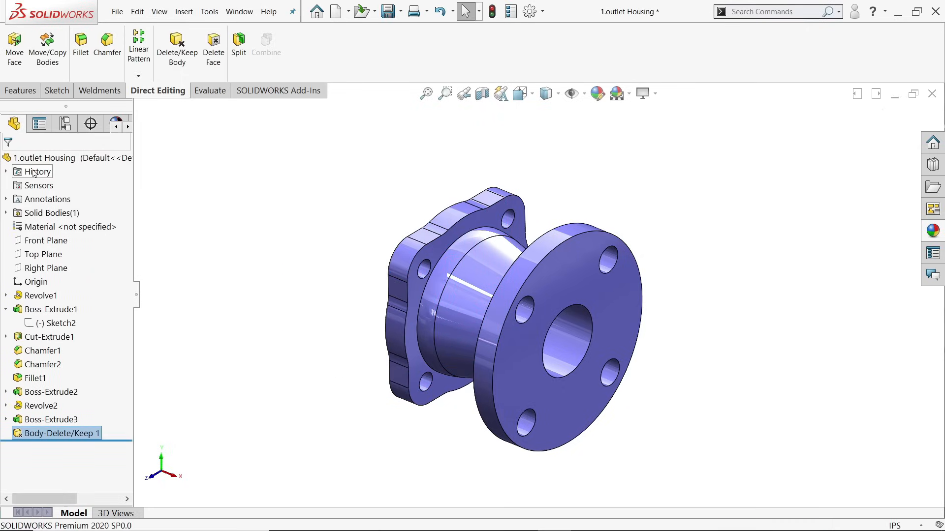
pyautogui.click(7, 214)
pyautogui.click(64, 227)
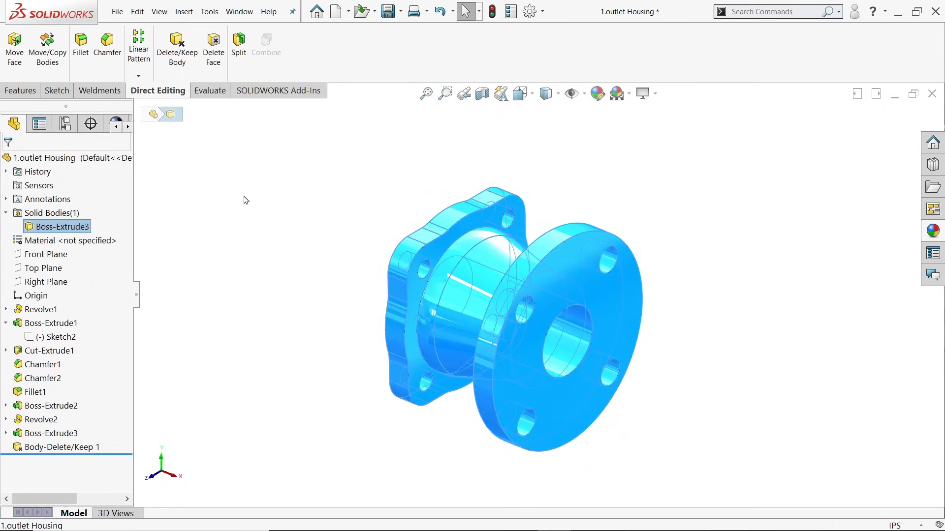
pyautogui.click(244, 200)
pyautogui.click(6, 213)
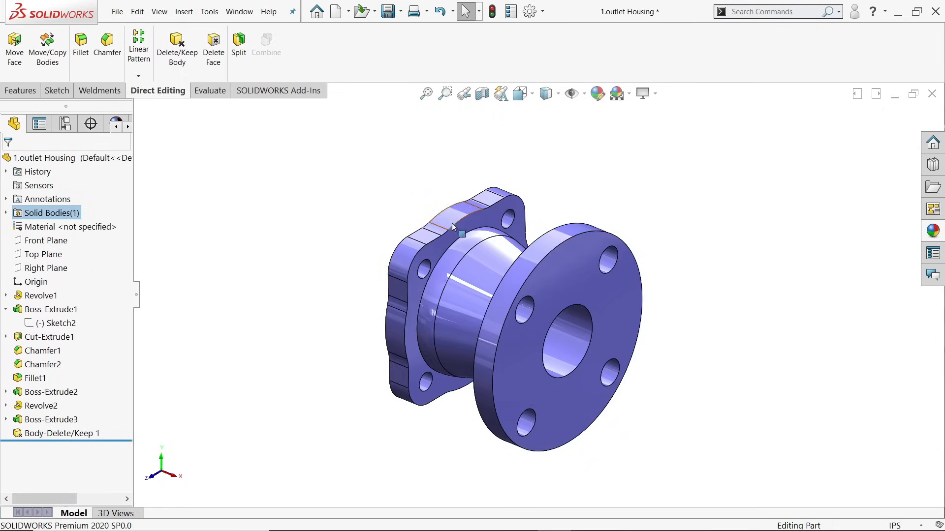
# - Save the part under the new name "2.inlet Housing" in the Water Control Valve folder
pyautogui.click(401, 16)
pyautogui.click(406, 43)
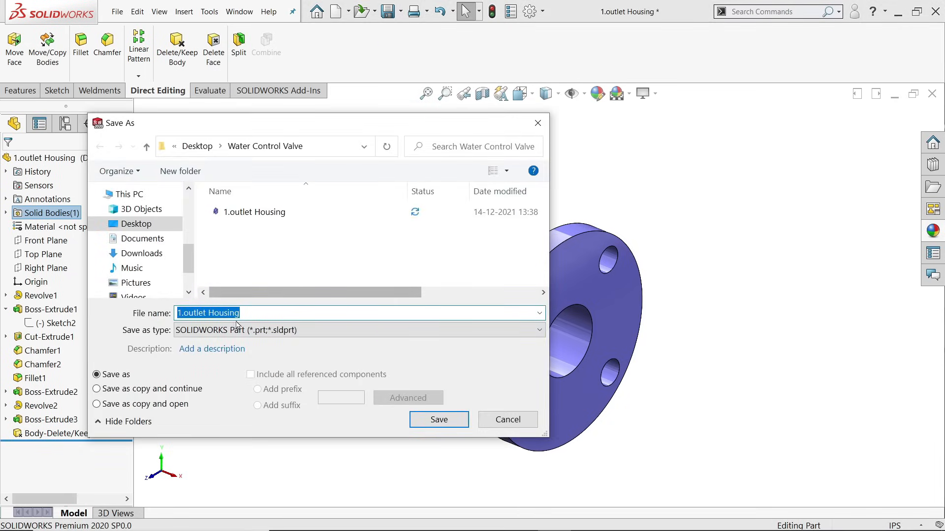
pyautogui.click(193, 312)
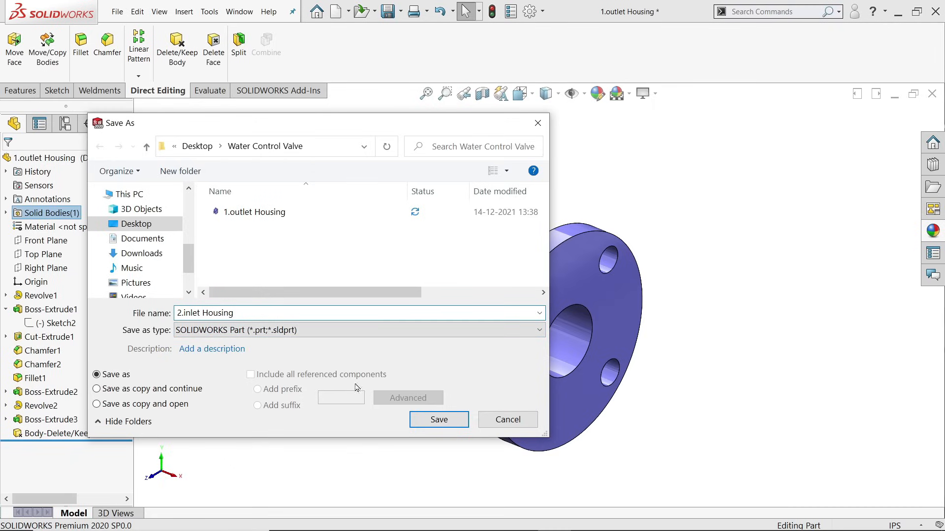
pyautogui.click(437, 421)
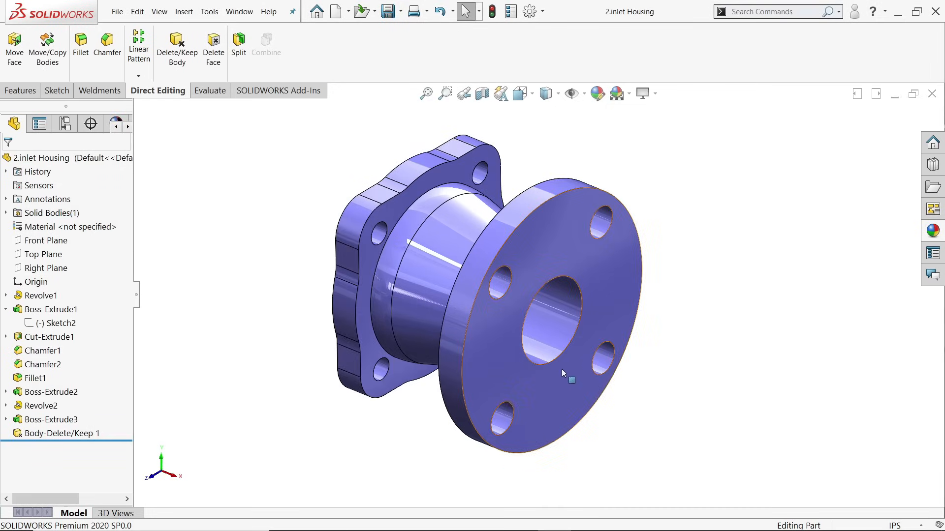
# - Create a reference plane offset 2.75 in above the Top Plane
pyautogui.moveTo(533, 321); pyautogui.dragTo(531, 318, button='middle')
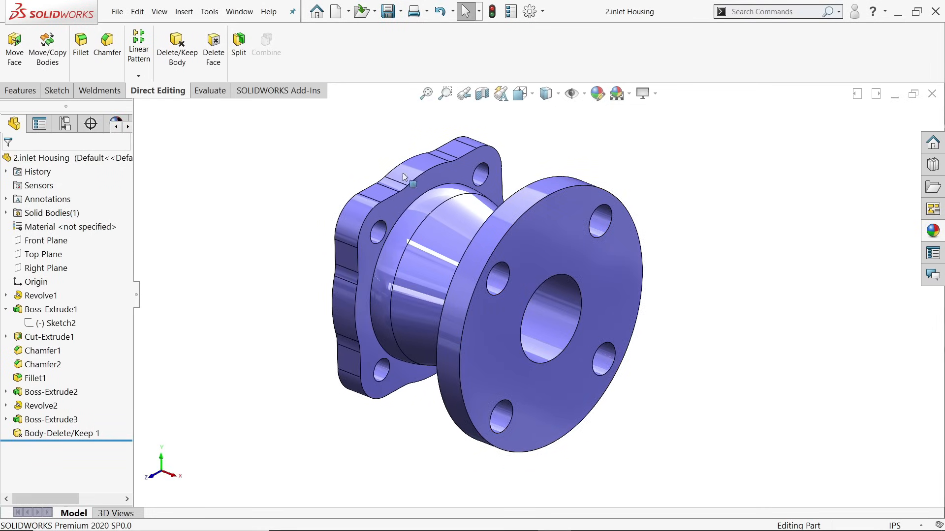
pyautogui.click(44, 254)
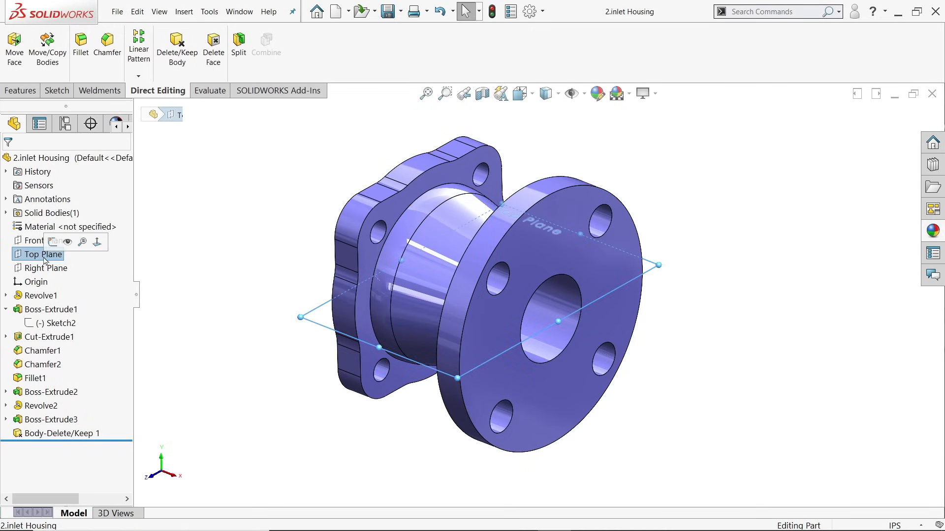
pyautogui.click(23, 91)
pyautogui.click(499, 77)
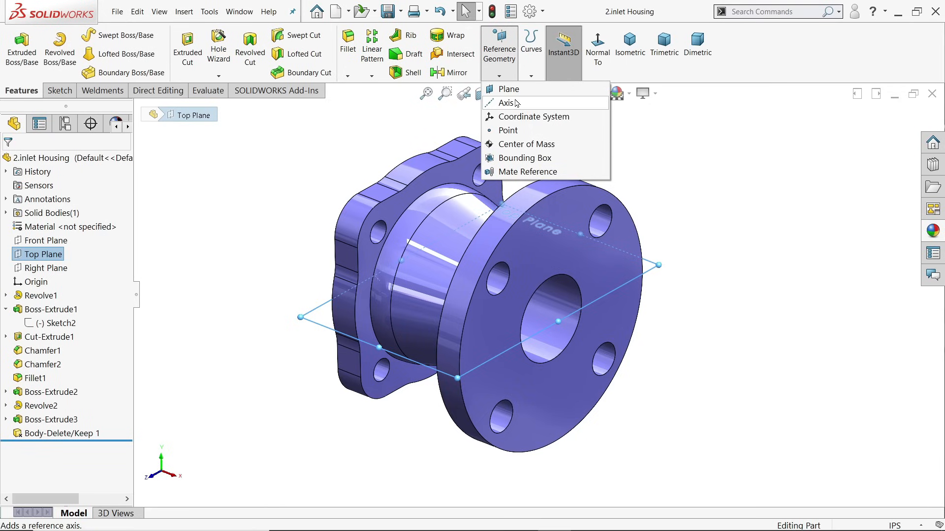
pyautogui.click(504, 90)
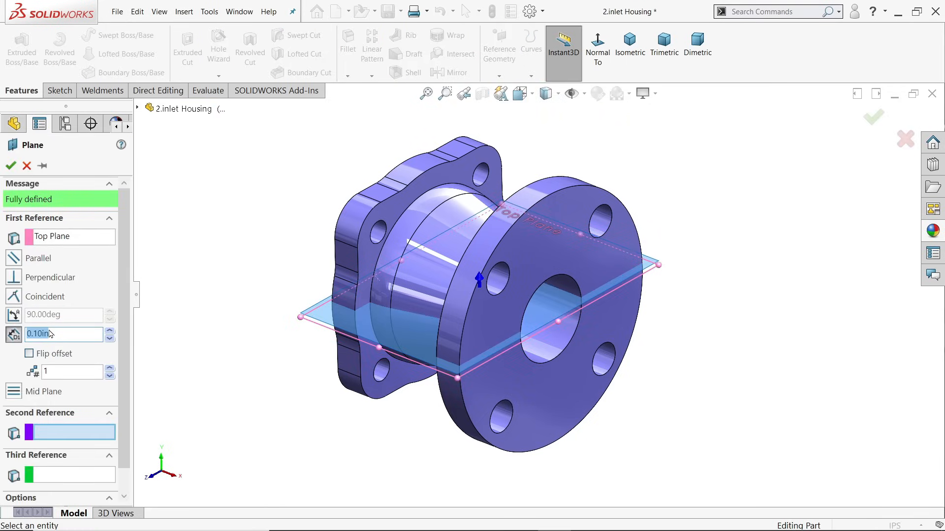
pyautogui.write('2.75')
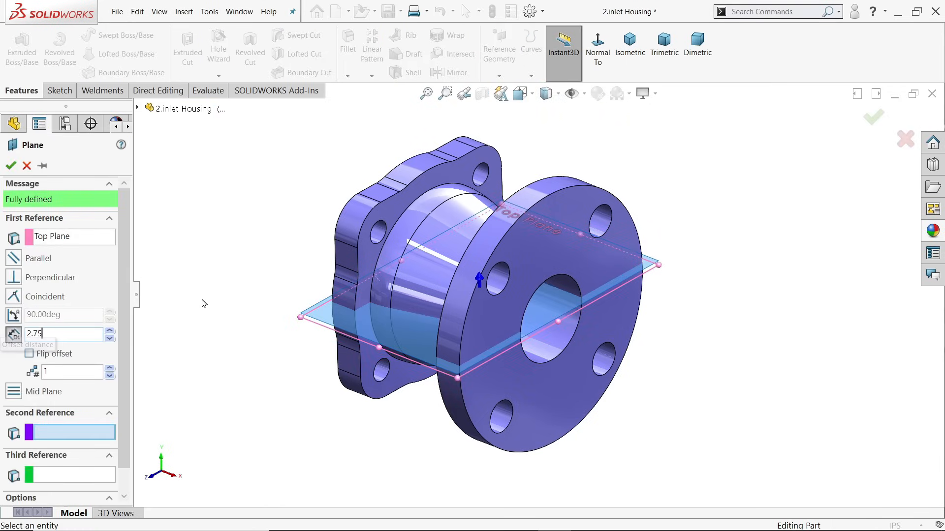
pyautogui.press('Return')
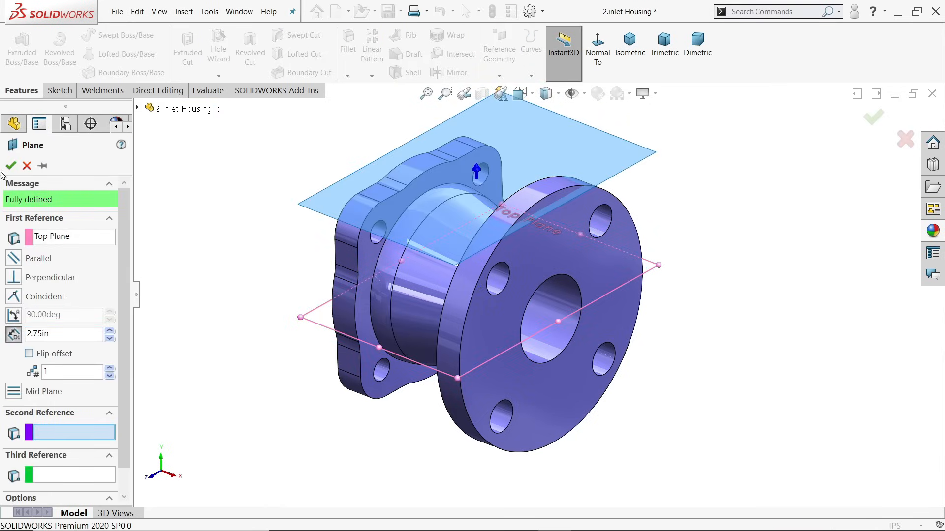
pyautogui.click(11, 166)
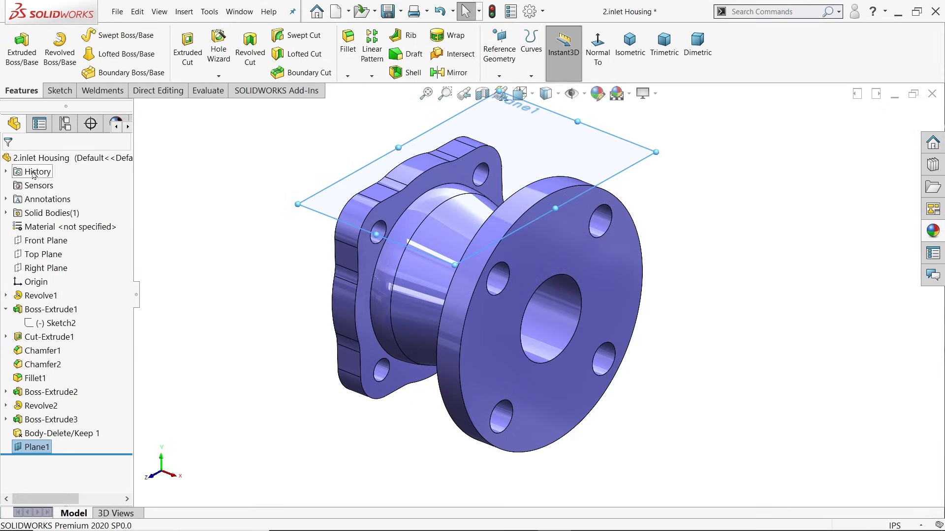
# - Start a sketch on the new offset plane and draw a 1.00 in diameter circle over the tapered body, level with the origin
pyautogui.click(60, 91)
pyautogui.click(16, 47)
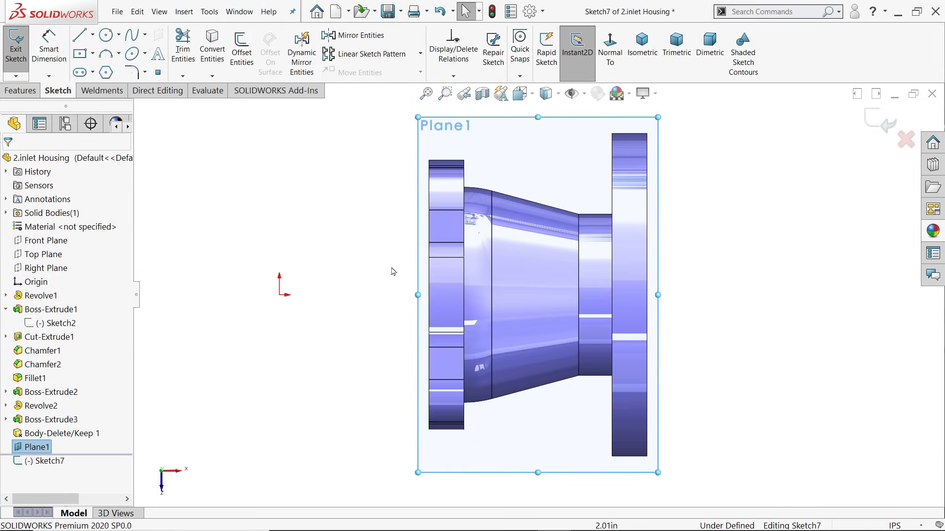
pyautogui.click(106, 35)
pyautogui.click(503, 296)
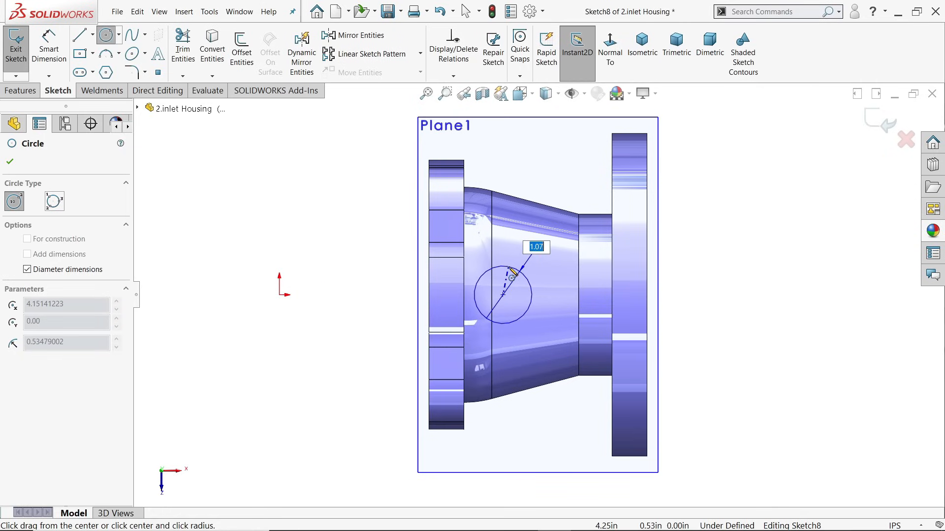
pyautogui.write('1')
pyautogui.press('Return')
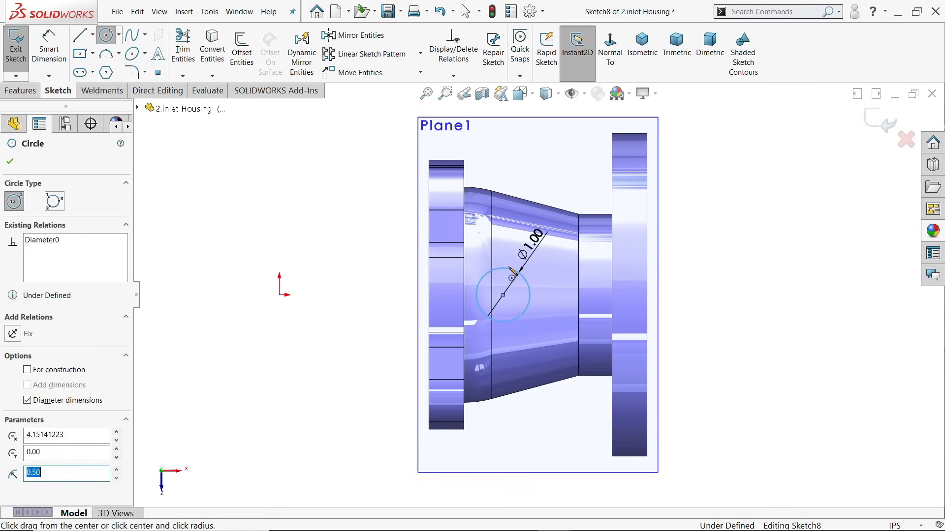
# - Draw a horizontal centerline about 1.38 in long from the bolted flange's outer edge midpoint to the circle's center, continuing vertically upward about 1.63 in
pyautogui.scroll(-1, 513, 310)
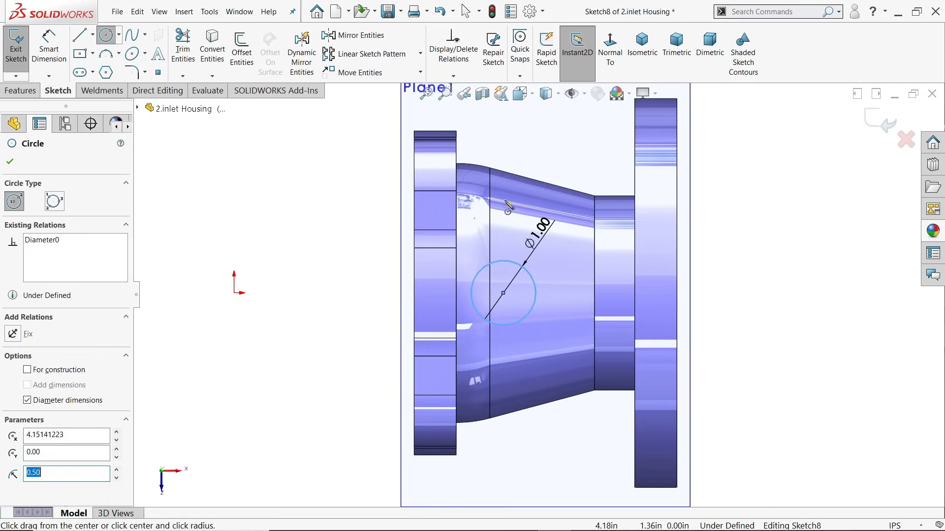
pyautogui.click(93, 37)
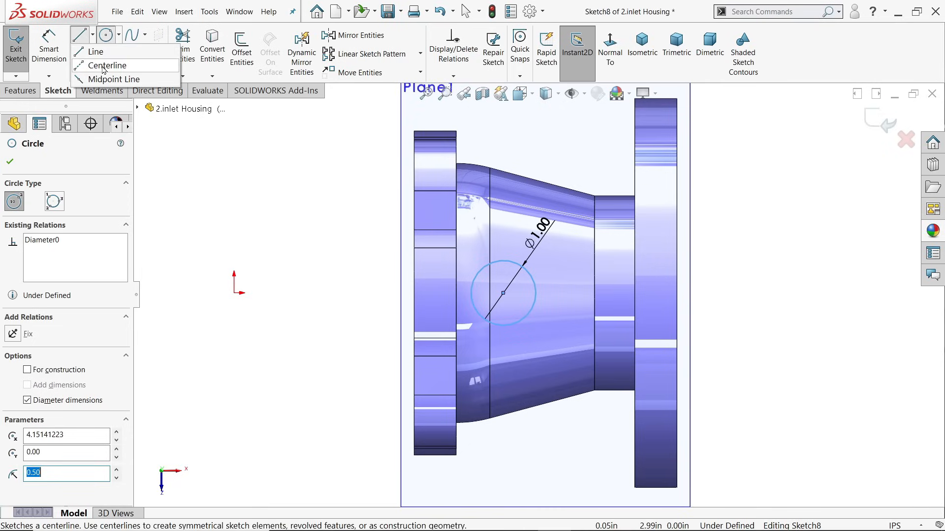
pyautogui.click(167, 66)
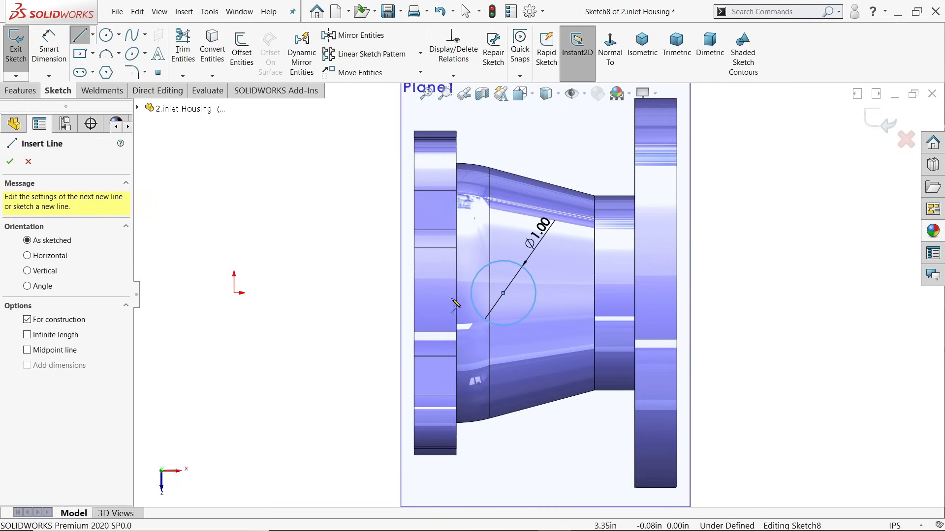
pyautogui.click(414, 293)
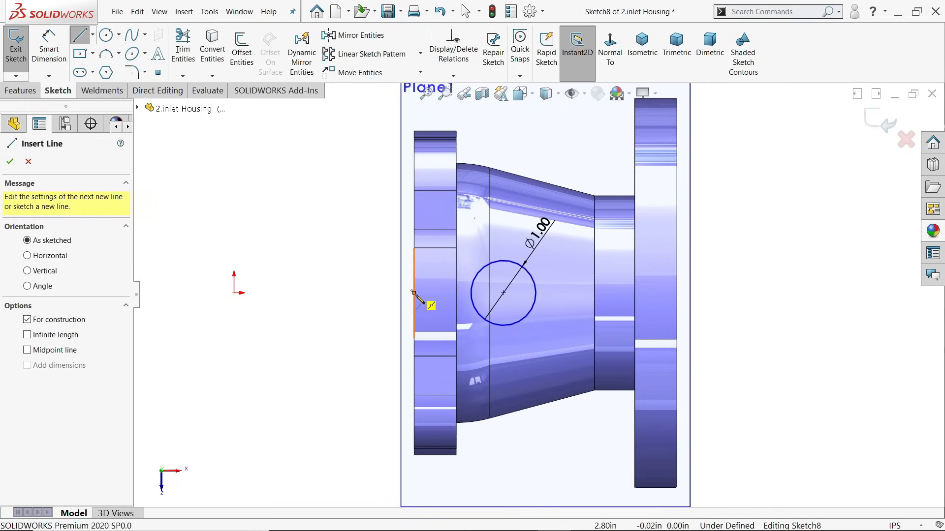
pyautogui.click(503, 292)
pyautogui.click(503, 187)
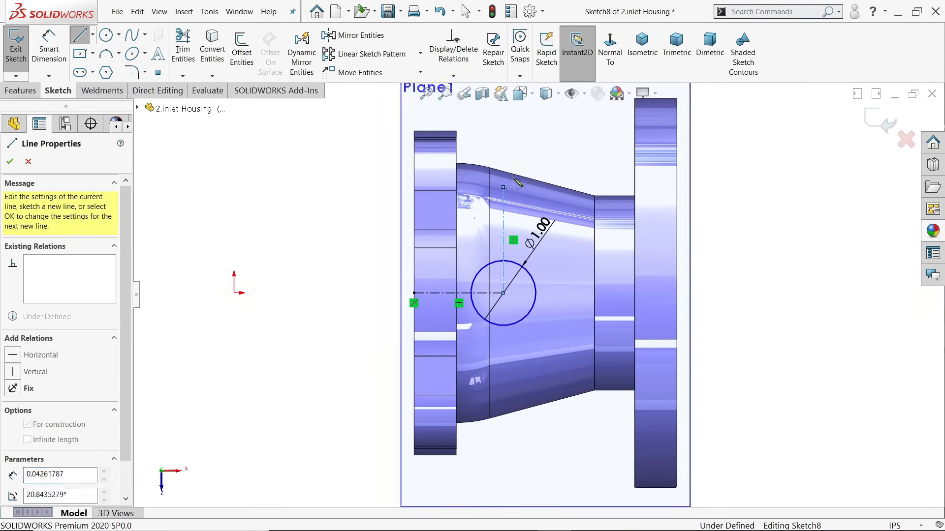
pyautogui.rightClick(534, 158)
pyautogui.click(553, 161)
# - Dimension the vertical centerline to 1.32 in and the horizontal centerline to 1.00 in
pyautogui.click(47, 46)
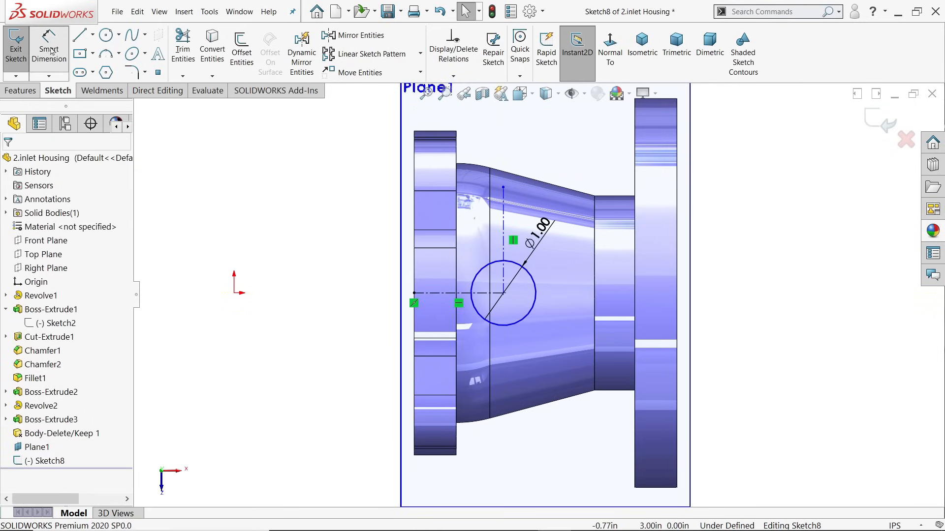
pyautogui.click(503, 236)
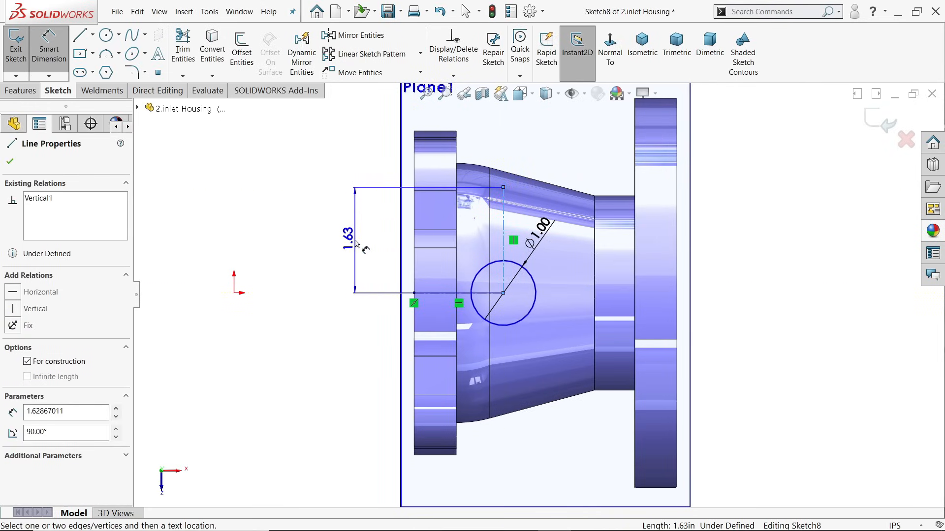
pyautogui.click(357, 243)
pyautogui.write('1.32')
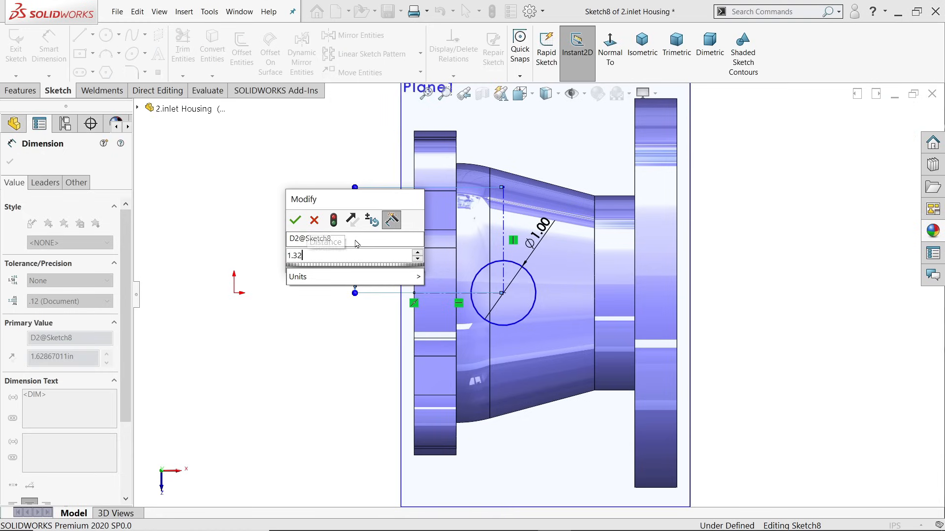
pyautogui.press('Return')
pyautogui.scroll(-3, 455, 303)
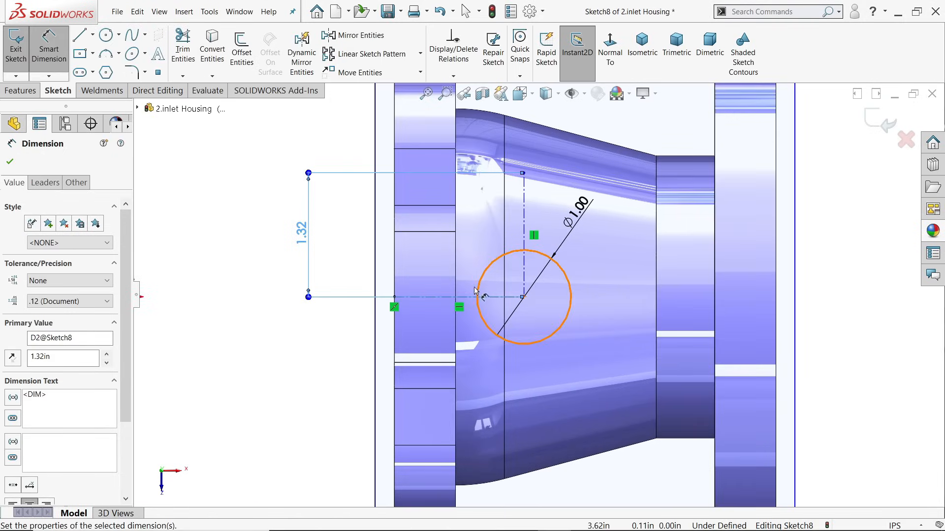
pyautogui.click(454, 299)
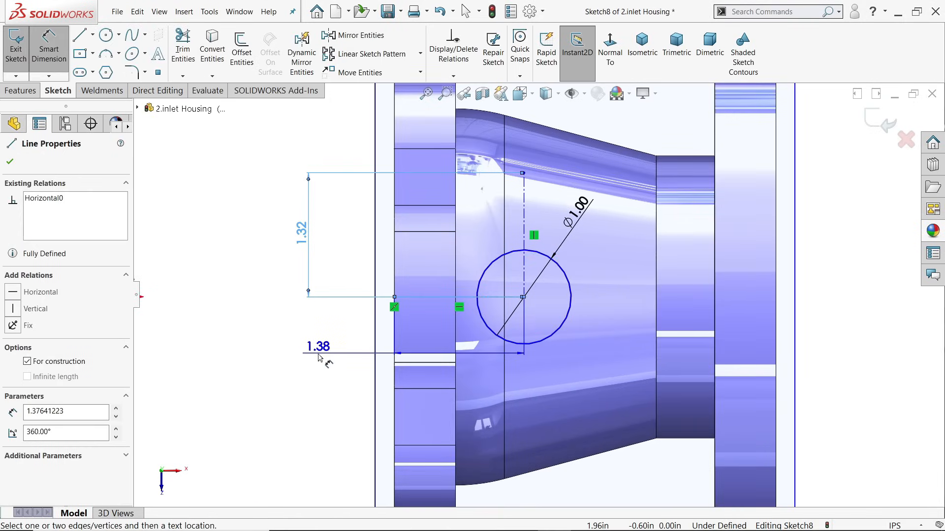
pyautogui.click(319, 358)
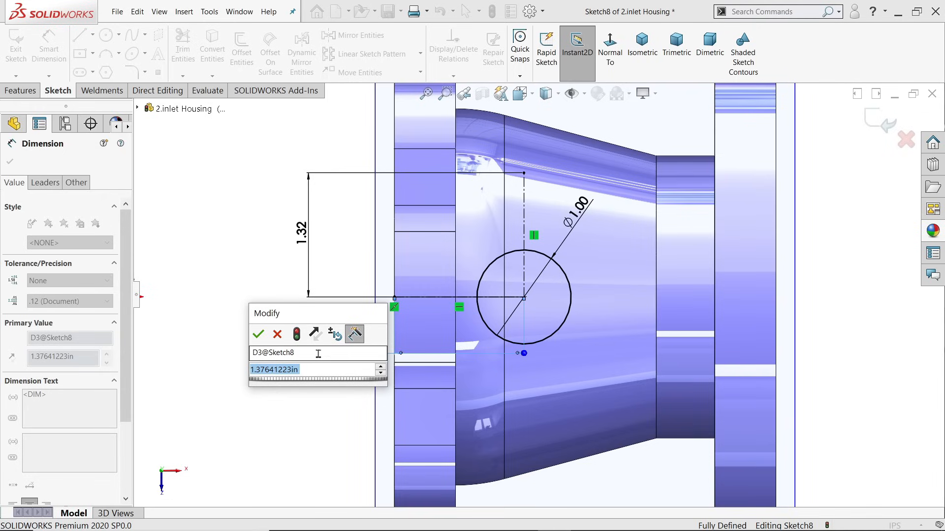
pyautogui.write('1')
pyautogui.press('Return')
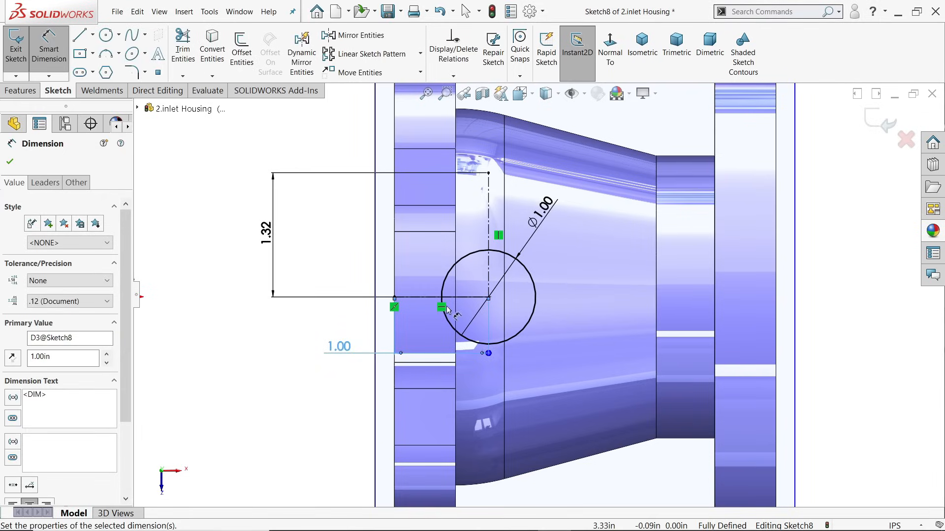
# - Draw a second circle of 1.00 in diameter centered on the upper end of the vertical centerline
pyautogui.click(106, 36)
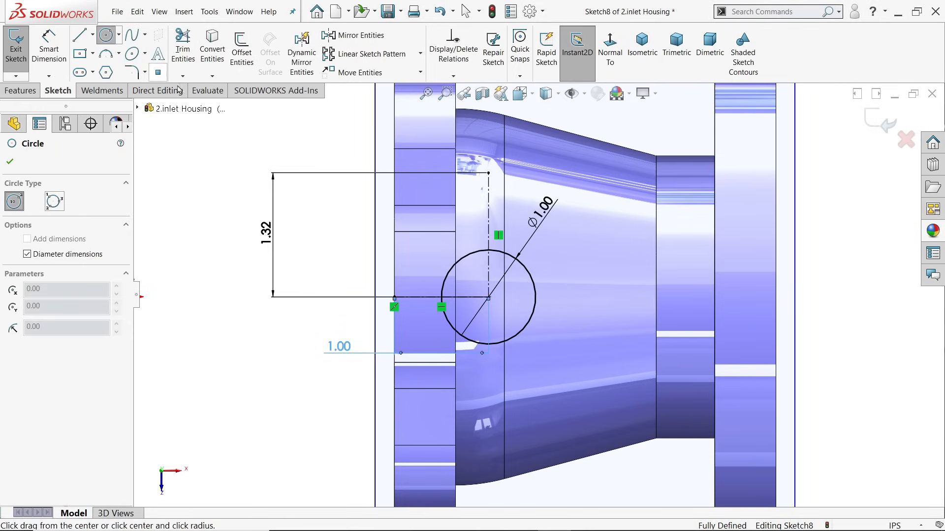
pyautogui.click(489, 174)
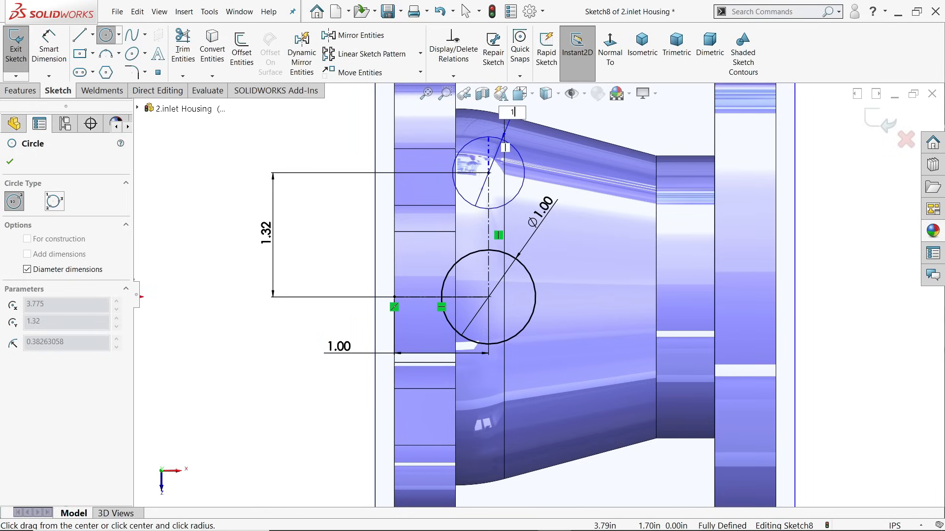
pyautogui.press('Return')
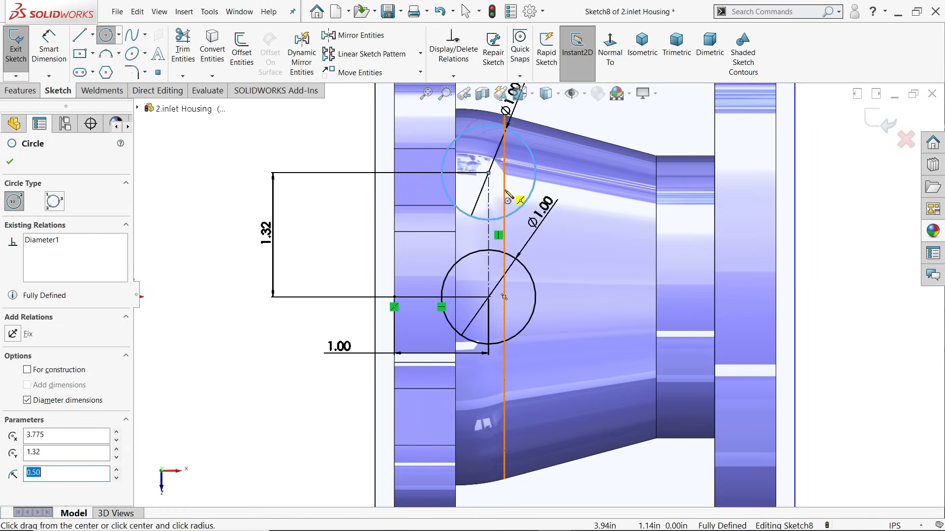
# - Draw a 0.38 in diameter circle concentric with the upper 1.00 in circle
pyautogui.scroll(2, 500, 329)
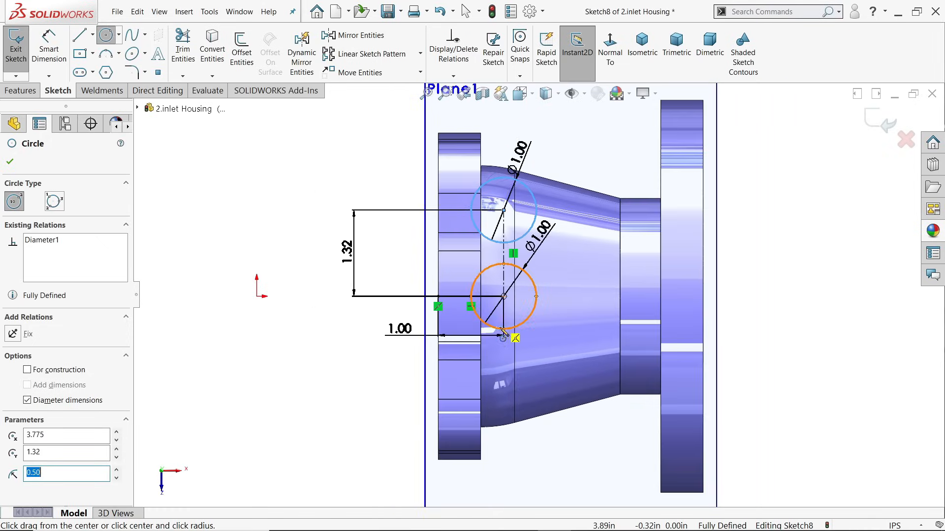
pyautogui.scroll(-2, 503, 336)
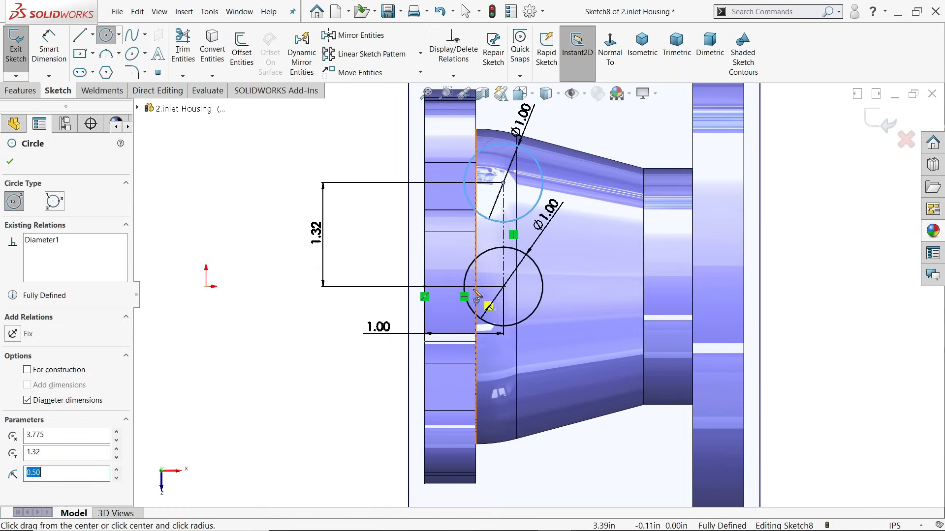
pyautogui.click(503, 182)
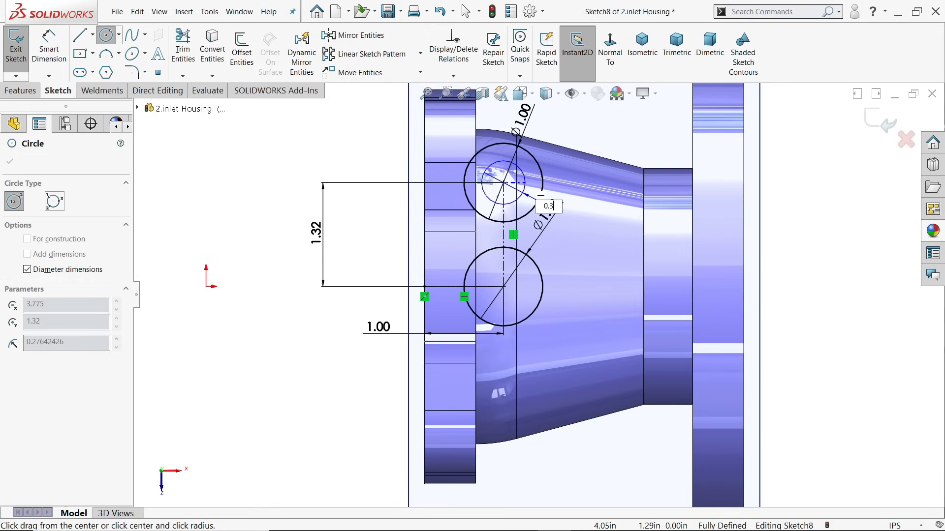
pyautogui.press('Return')
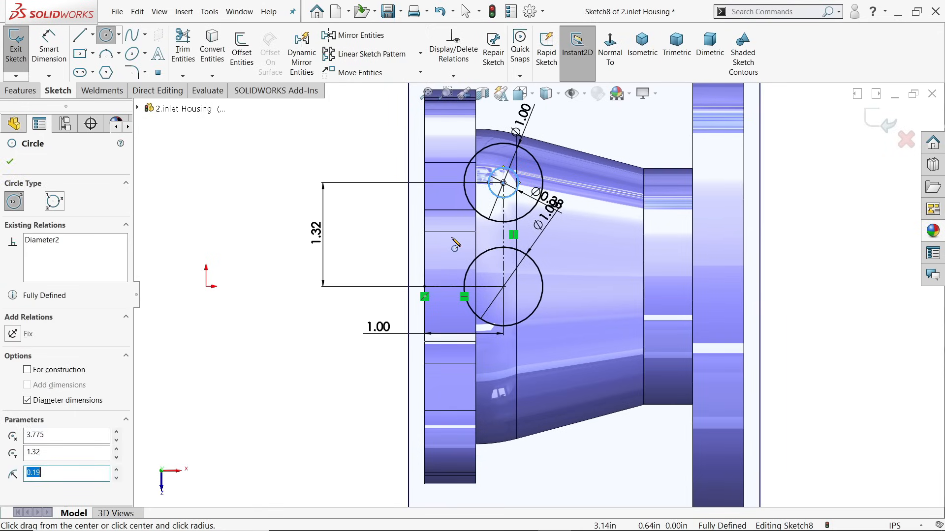
# - Draw a slanted line about 1.44 in long, tangent to the upper circle's flange side and ending on the horizontal centerline
pyautogui.click(80, 37)
pyautogui.scroll(-1, 497, 251)
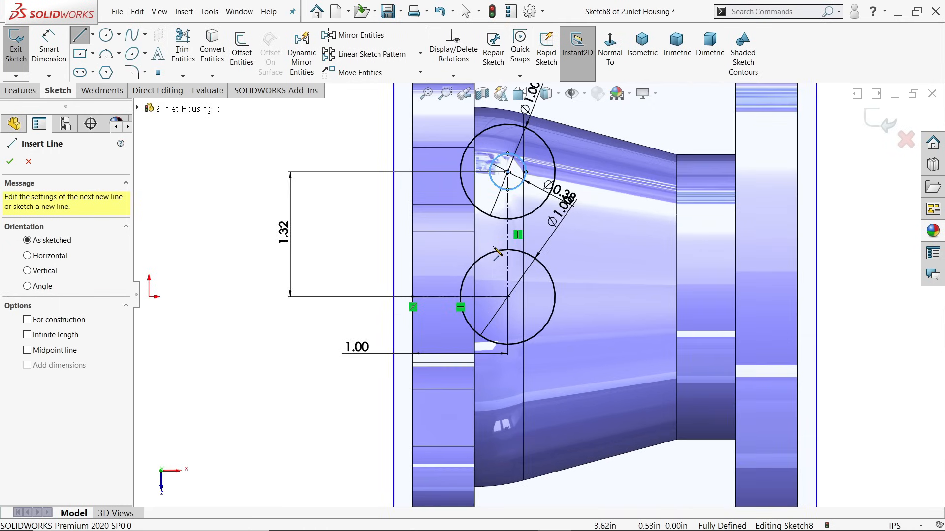
pyautogui.scroll(-1, 488, 156)
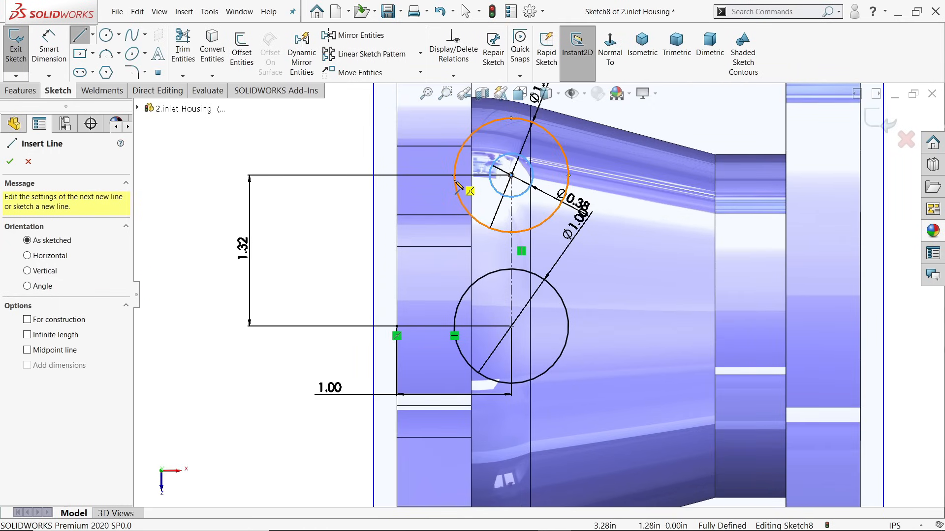
pyautogui.click(454, 166)
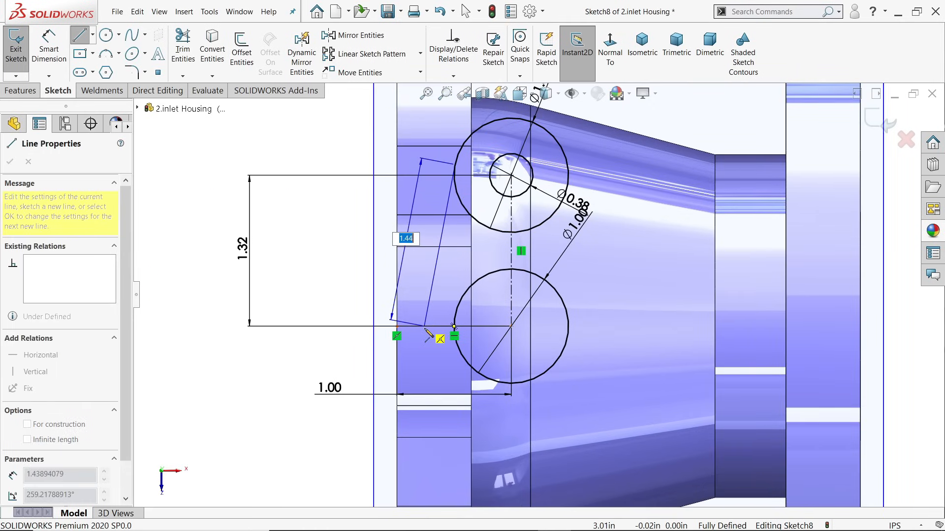
pyautogui.click(424, 327)
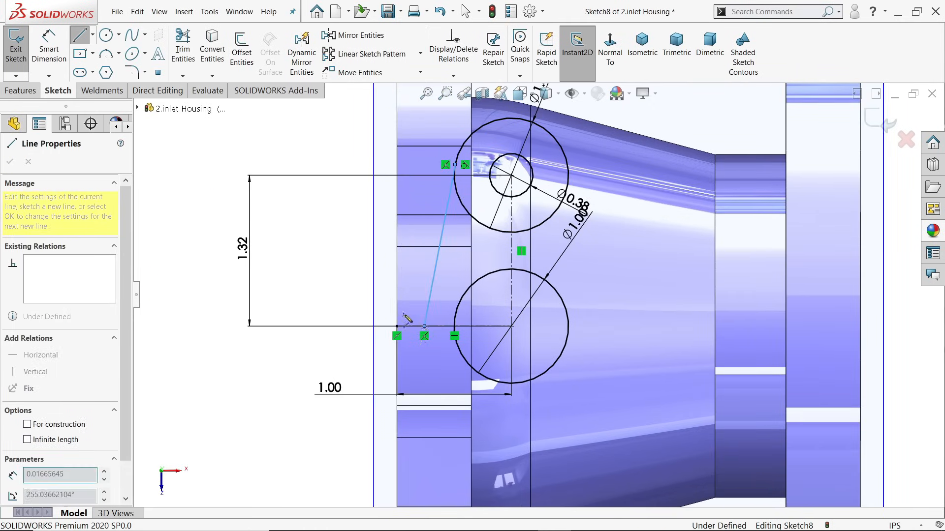
pyautogui.rightClick(329, 246)
pyautogui.click(348, 255)
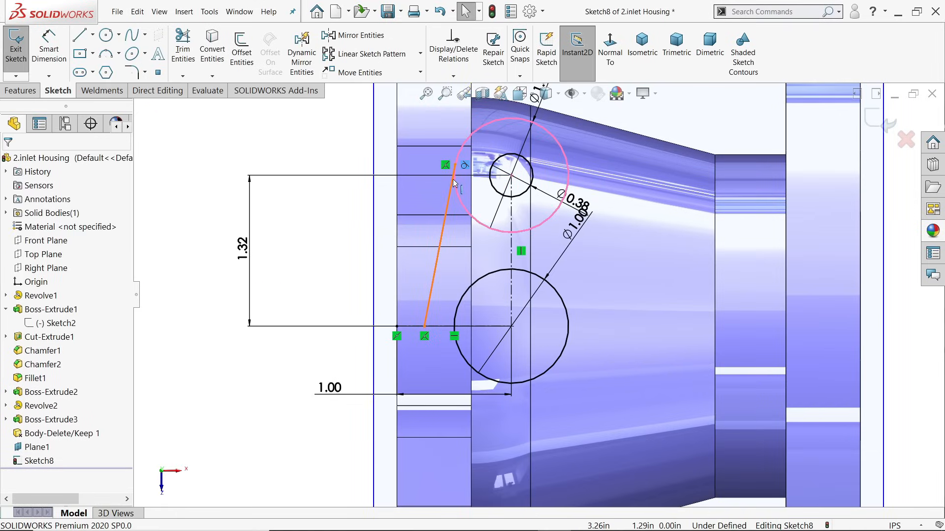
# - Dimension the angle between the slanted tangent line and the vertical centerline to 20 degrees
pyautogui.click(49, 50)
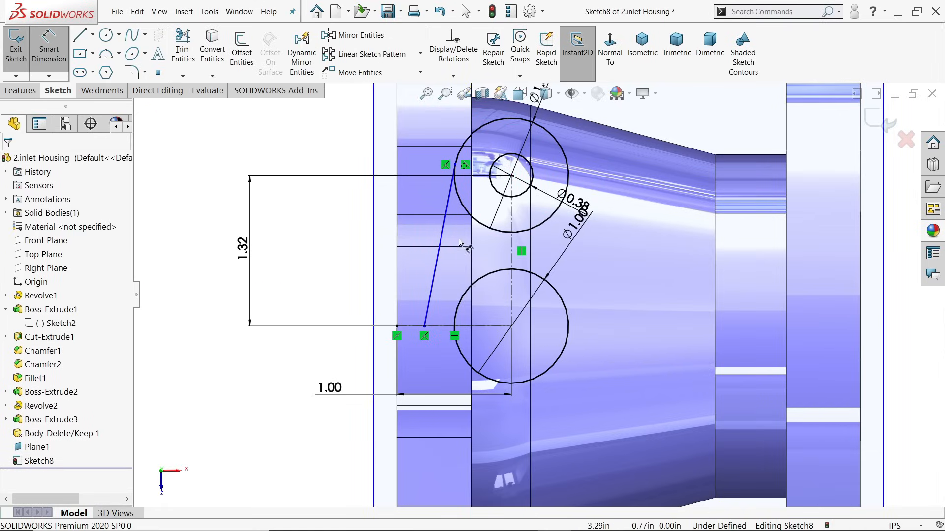
pyautogui.click(512, 266)
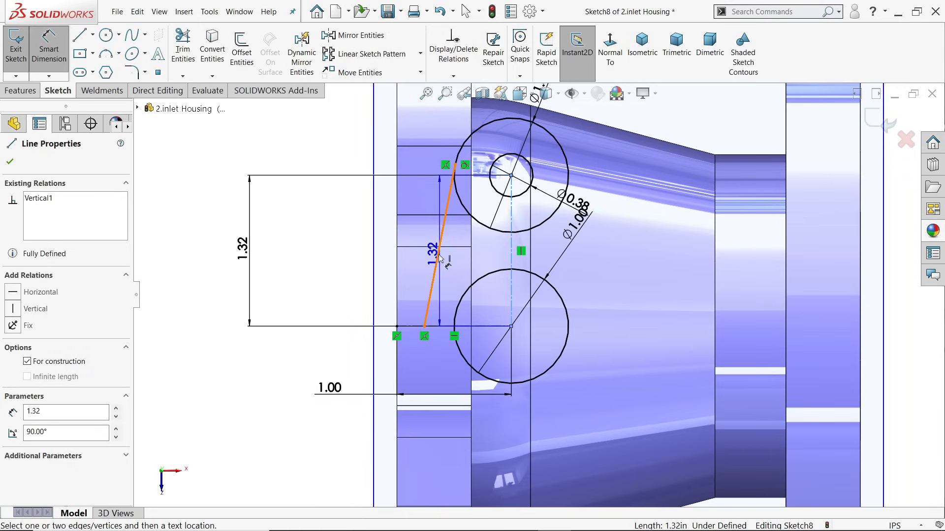
pyautogui.click(437, 253)
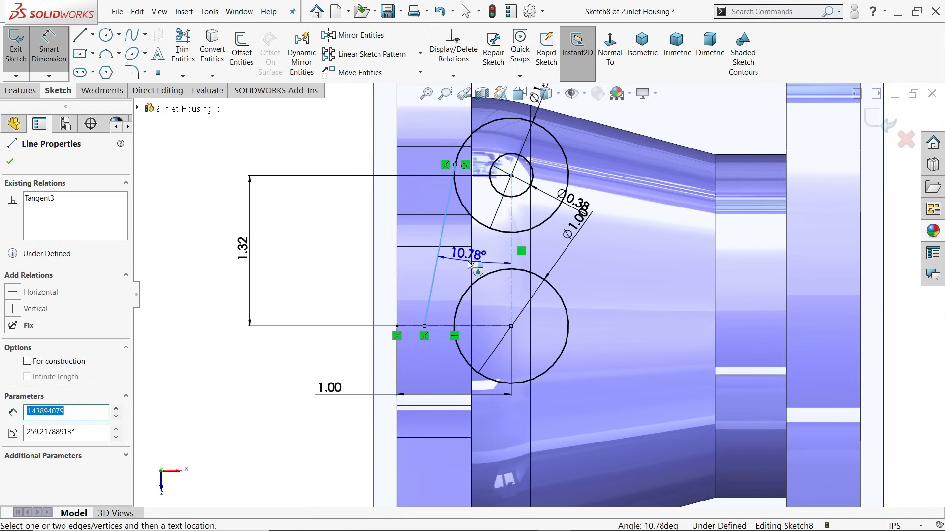
pyautogui.doubleClick(469, 263)
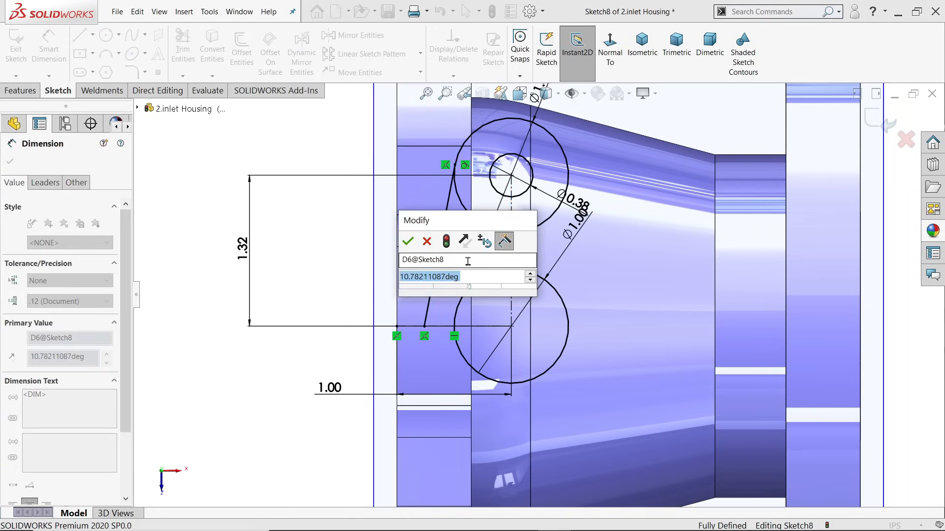
pyautogui.write('20')
pyautogui.press('Return')
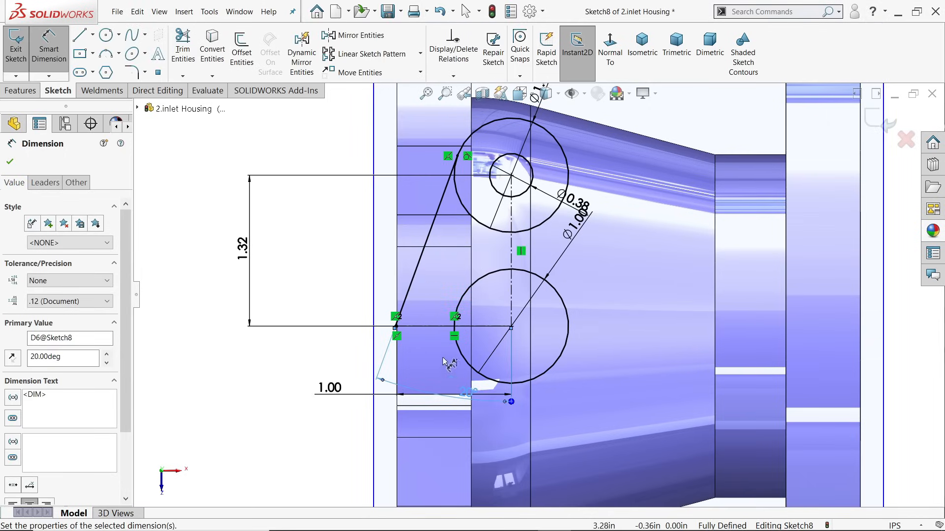
# - Mirror the slanted tangent line about the vertical centerline, keeping the original
pyautogui.click(354, 35)
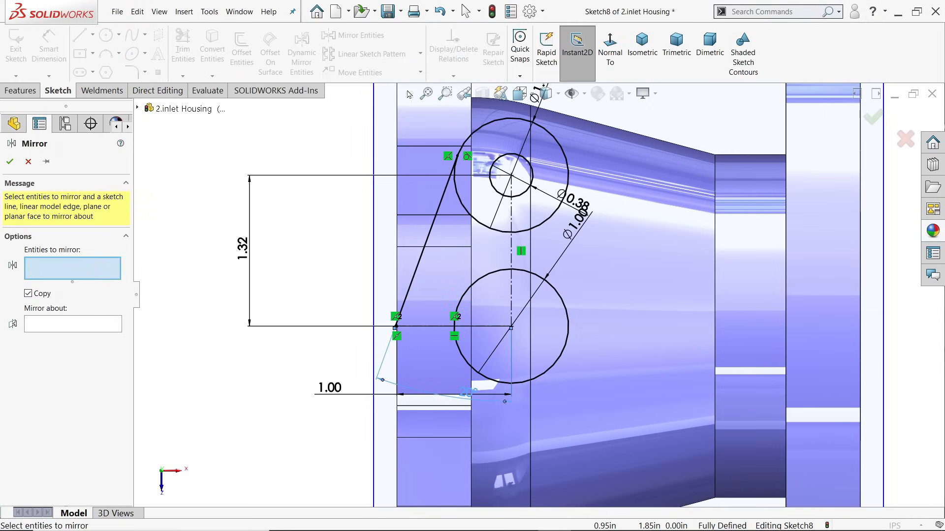
pyautogui.click(413, 238)
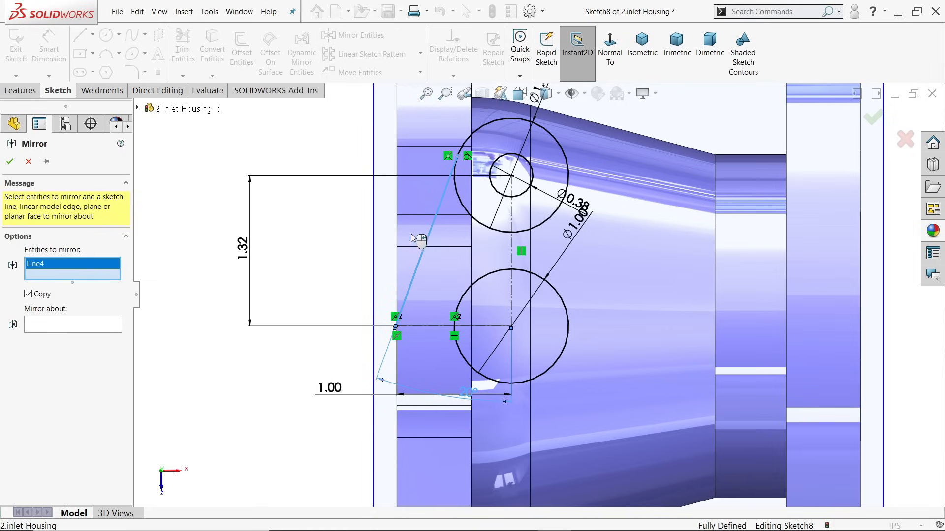
pyautogui.click(84, 328)
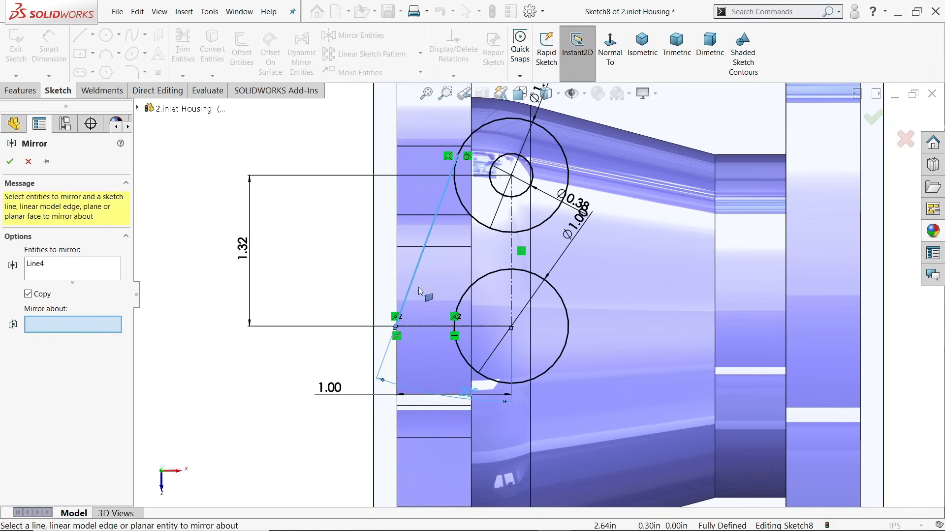
pyautogui.click(512, 263)
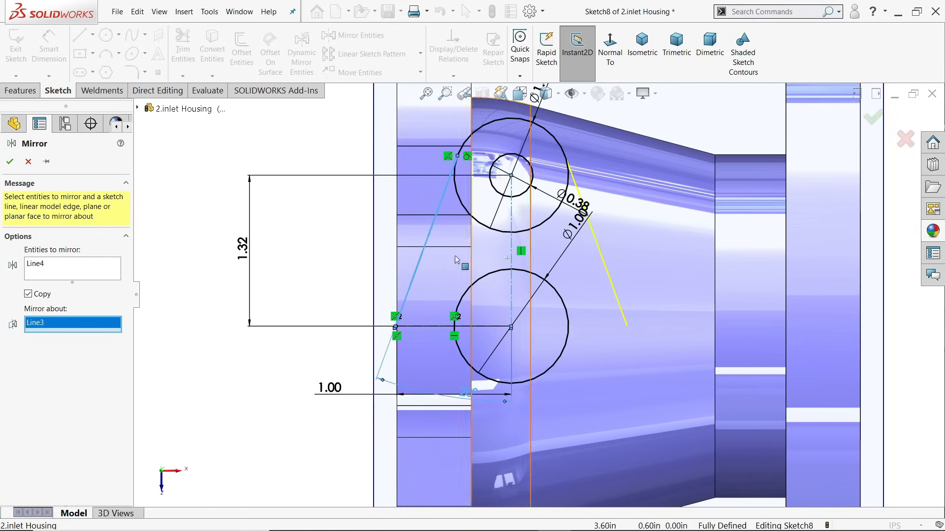
pyautogui.click(9, 163)
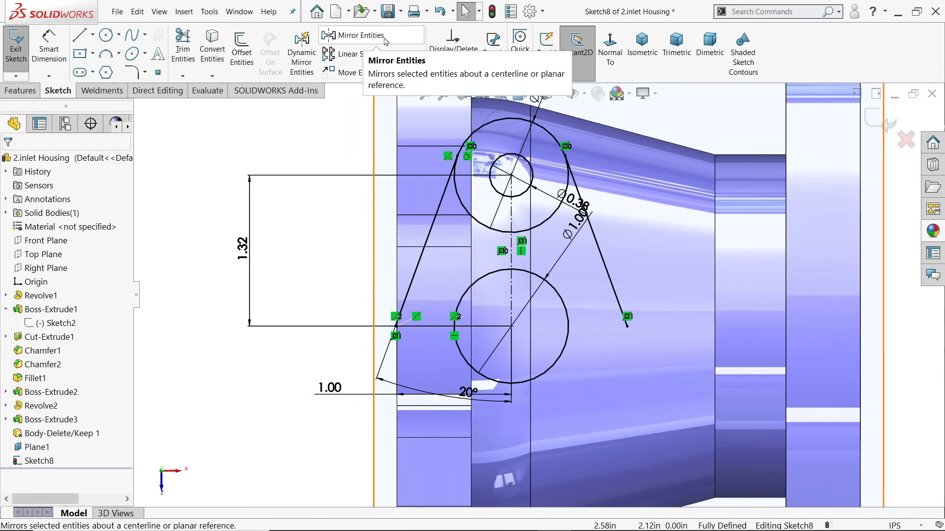
# - Mirror the two upper concentric circles, both slanted lines and the vertical centerline about the horizontal centerline
pyautogui.click(348, 36)
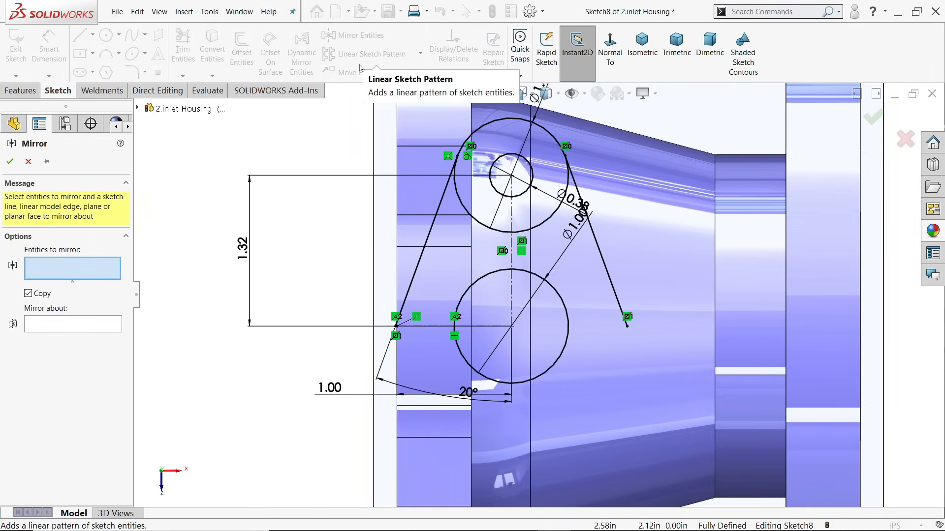
pyautogui.click(488, 227)
pyautogui.click(506, 200)
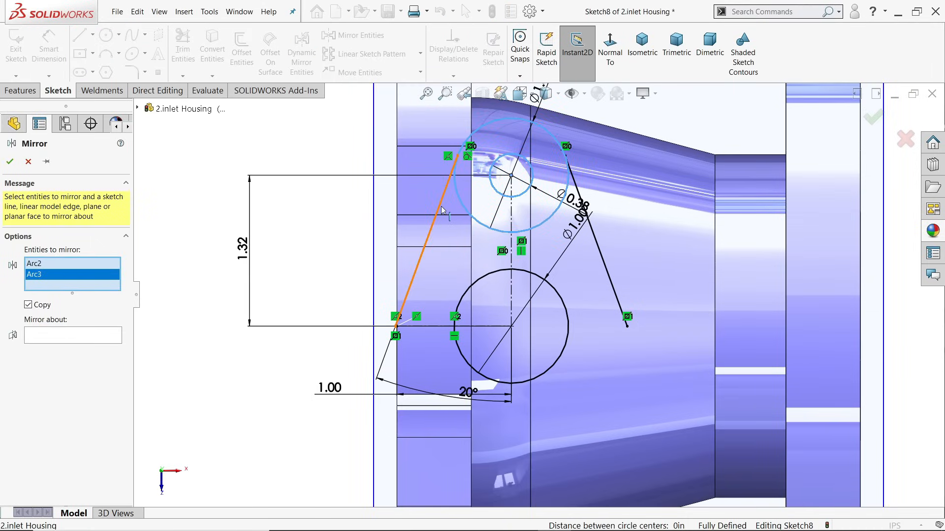
pyautogui.click(433, 237)
pyautogui.click(513, 255)
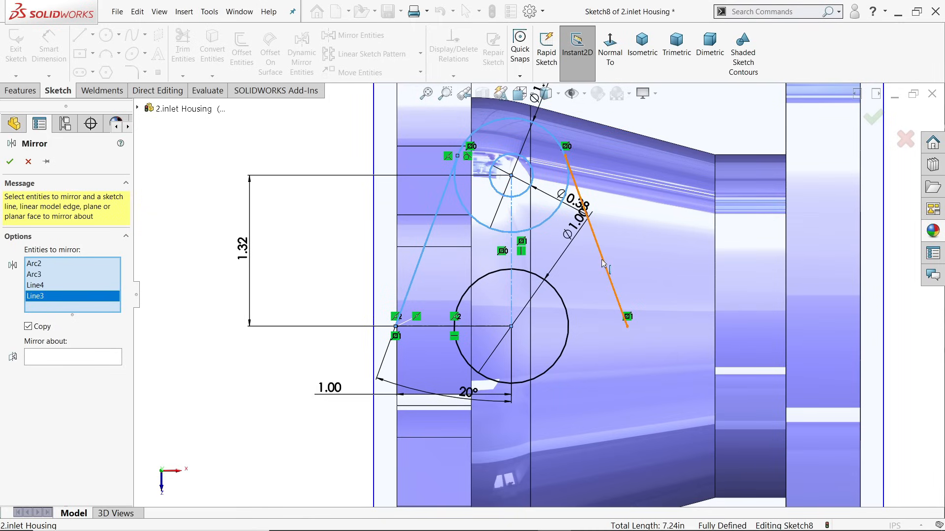
pyautogui.click(604, 264)
pyautogui.click(89, 372)
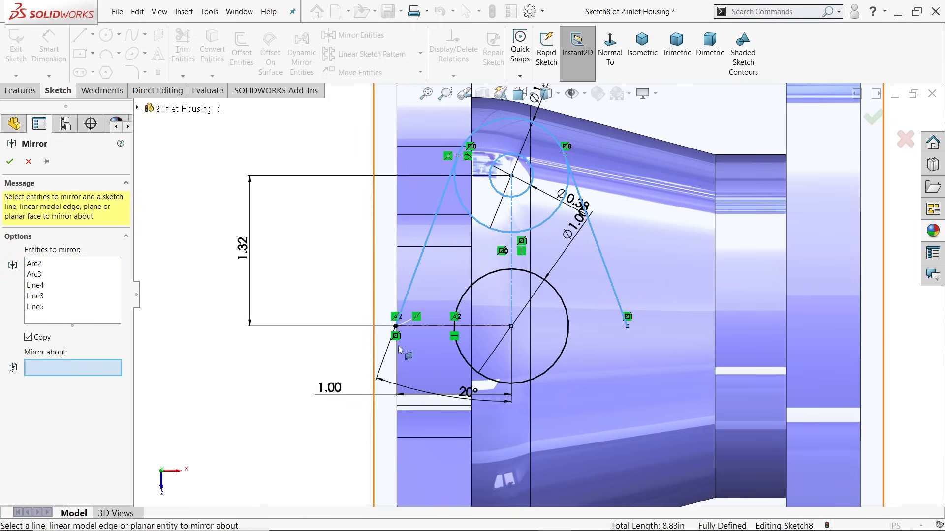
pyautogui.click(480, 326)
pyautogui.scroll(3, 536, 309)
pyautogui.scroll(-2, 543, 380)
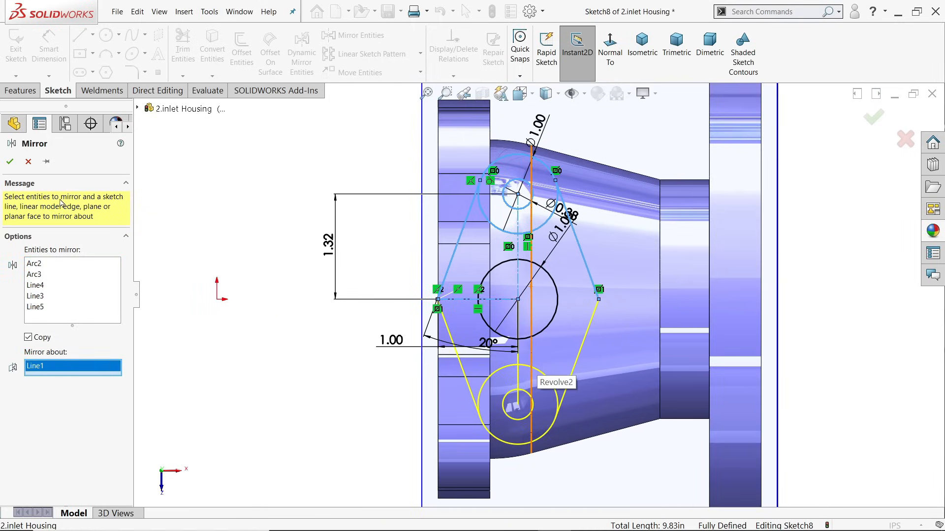
pyautogui.click(11, 162)
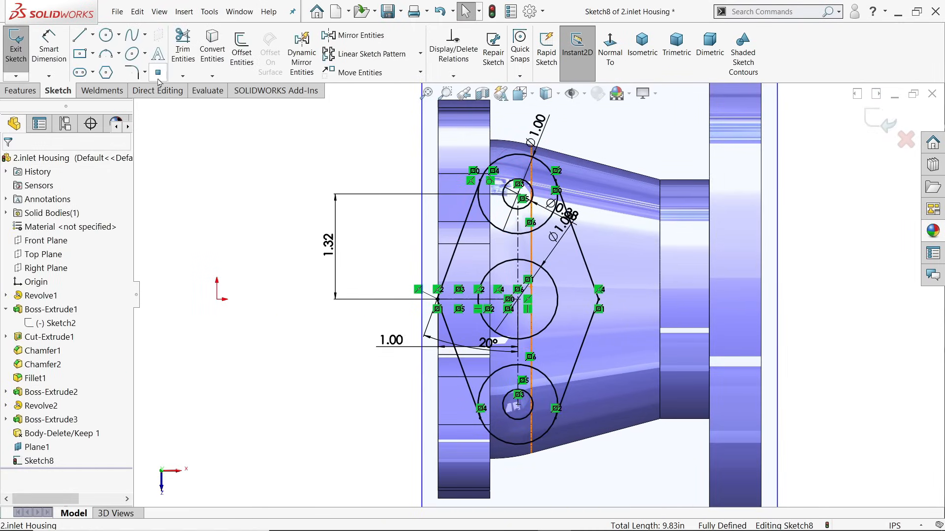
# - Fillet the two side corners of the diamond-shaped outline with a 0.95 in radius
pyautogui.click(137, 73)
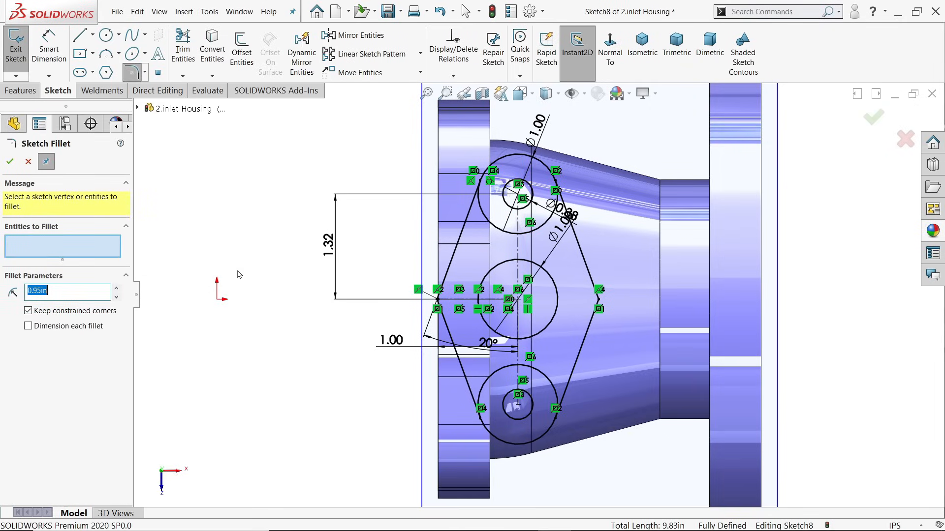
pyautogui.scroll(-4, 599, 298)
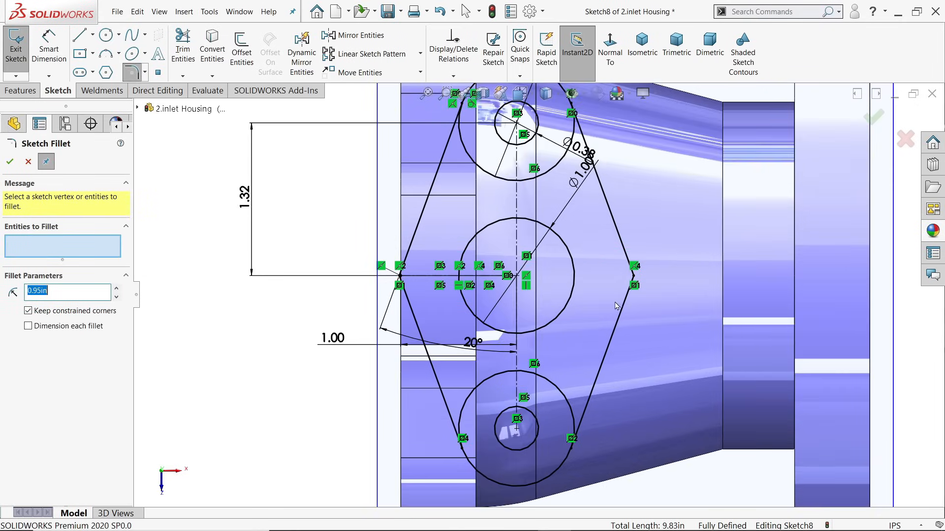
pyautogui.click(634, 267)
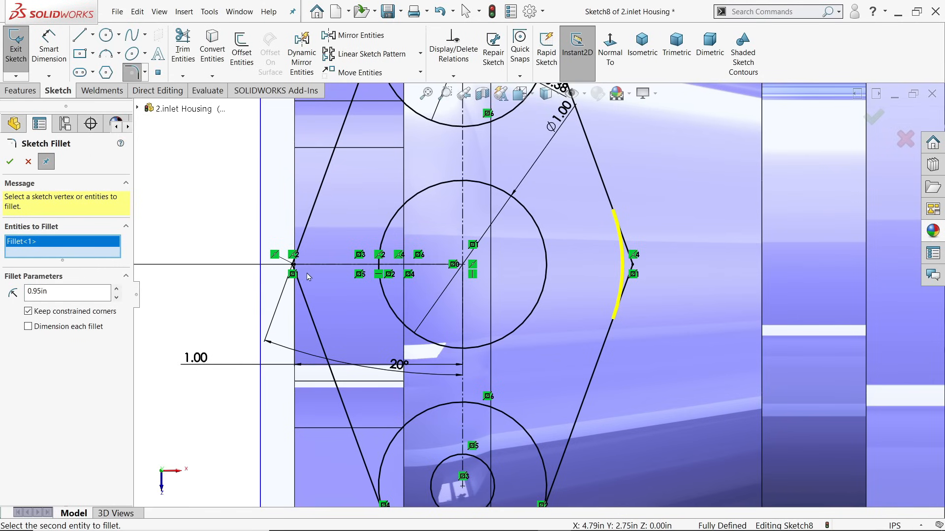
pyautogui.click(292, 265)
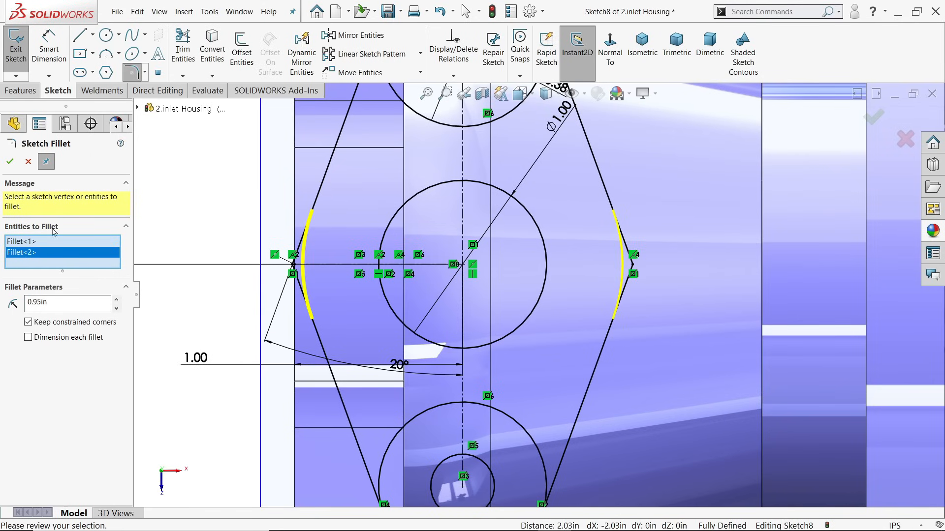
pyautogui.click(9, 163)
pyautogui.press('z')
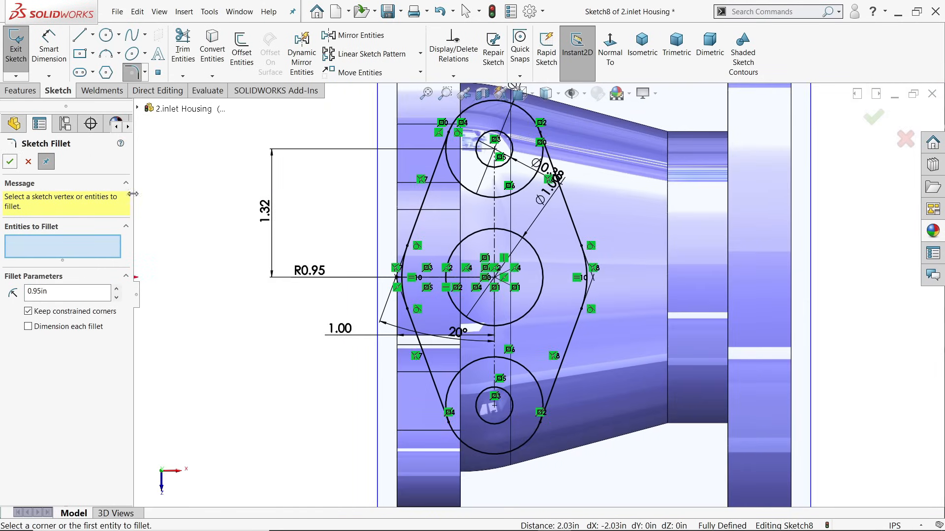
pyautogui.click(29, 162)
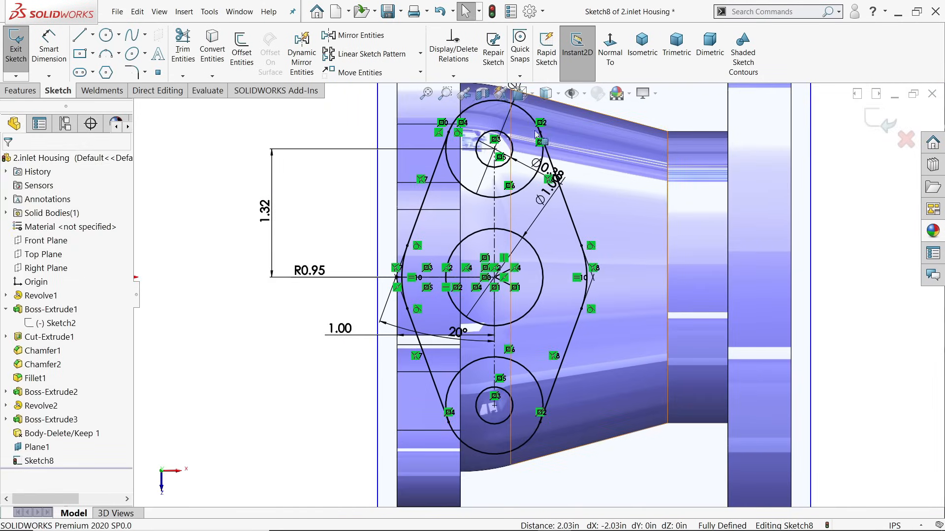
# - Start a boss extrusion of the port flange sketch, selecting the diamond-shaped region, both end rings and the central circle as contours
pyautogui.click(636, 61)
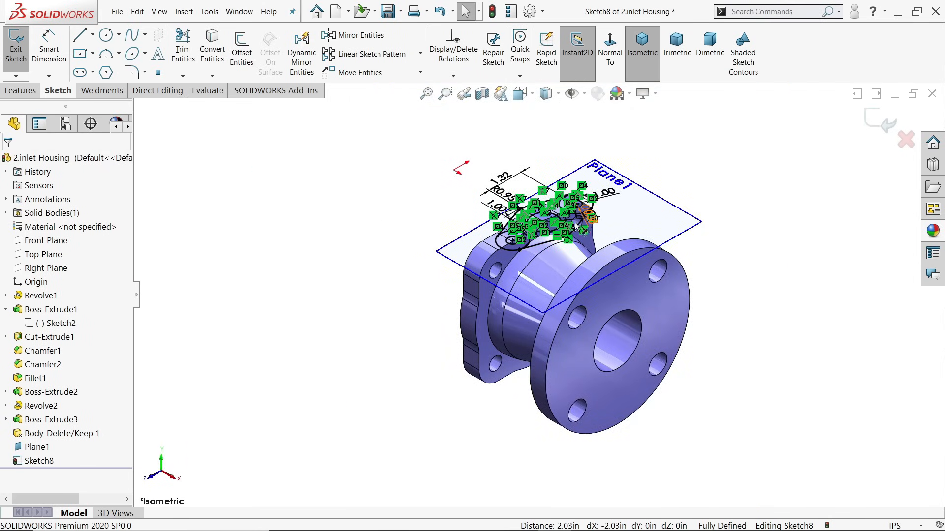
pyautogui.scroll(-5, 508, 227)
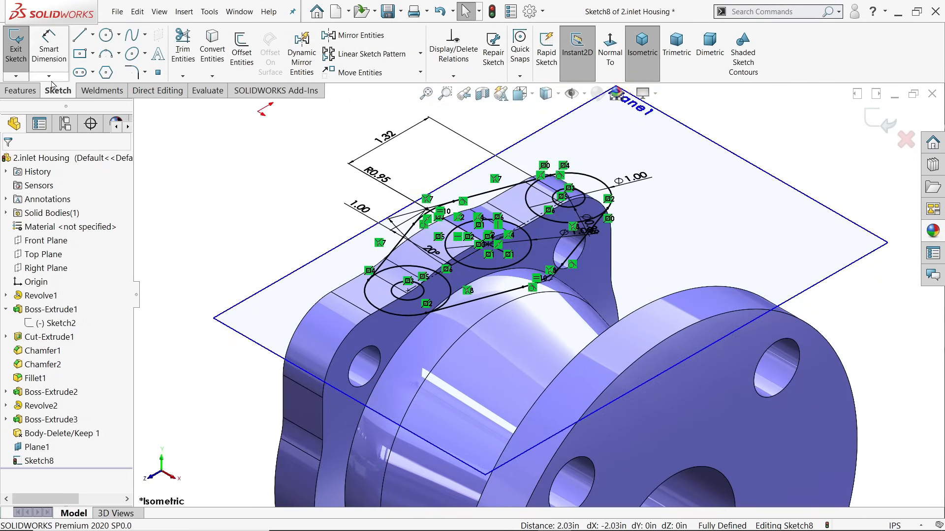
pyautogui.click(21, 90)
pyautogui.click(22, 49)
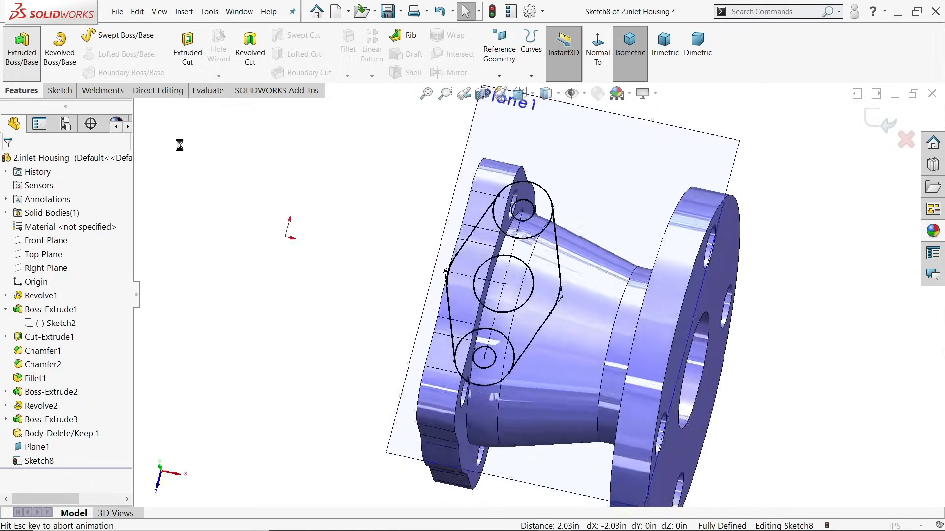
pyautogui.click(630, 74)
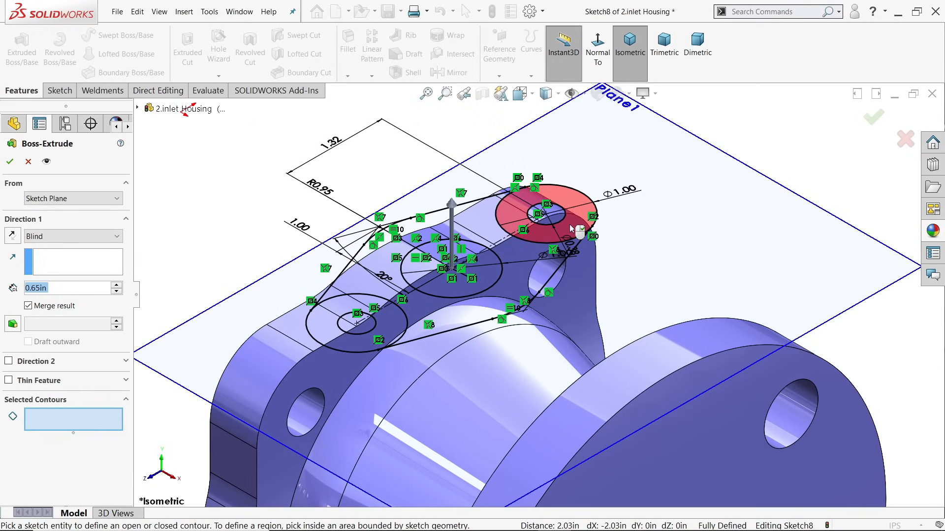
pyautogui.click(563, 229)
pyautogui.click(401, 314)
pyautogui.click(360, 342)
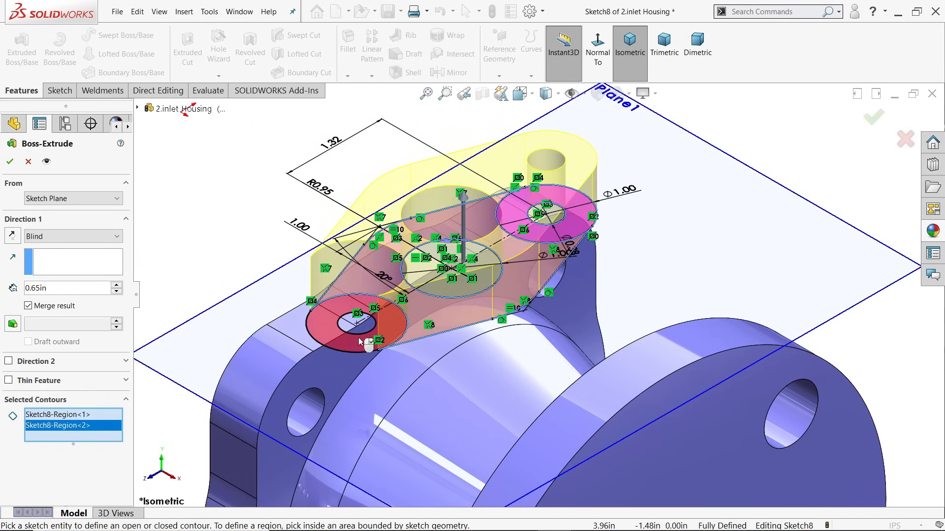
pyautogui.click(472, 284)
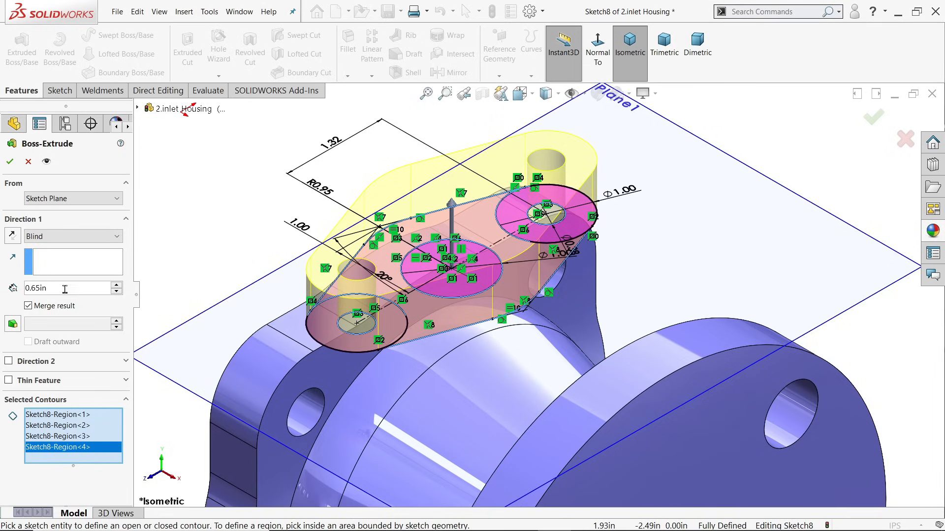
# - Extrude the selected flange contours 0.388 in, reversed toward the housing body, and hide Plane1
pyautogui.write('0.388')
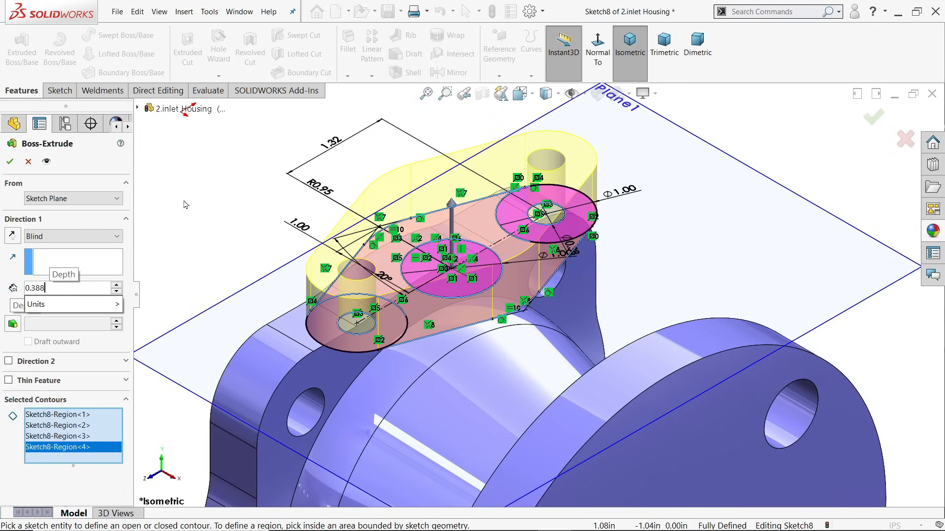
pyautogui.press('Return')
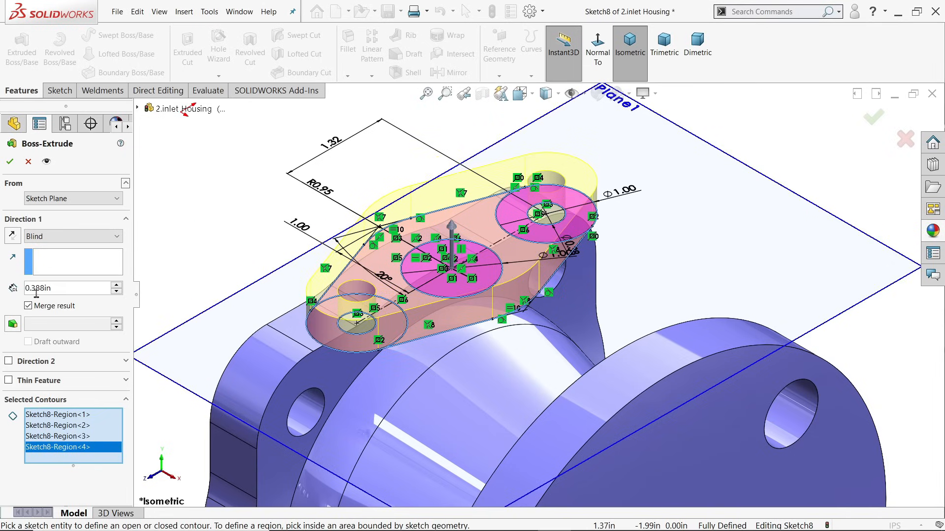
pyautogui.click(11, 240)
pyautogui.moveTo(194, 240)
pyautogui.mouseDown(button='middle')
pyautogui.moveTo(259, 242)
pyautogui.moveTo(189, 224)
pyautogui.mouseUp(button='middle')
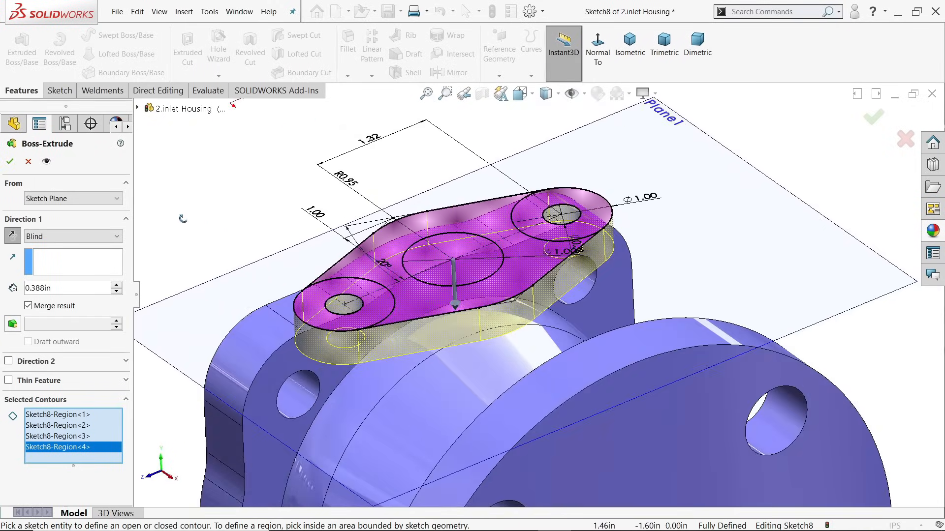
pyautogui.click(12, 164)
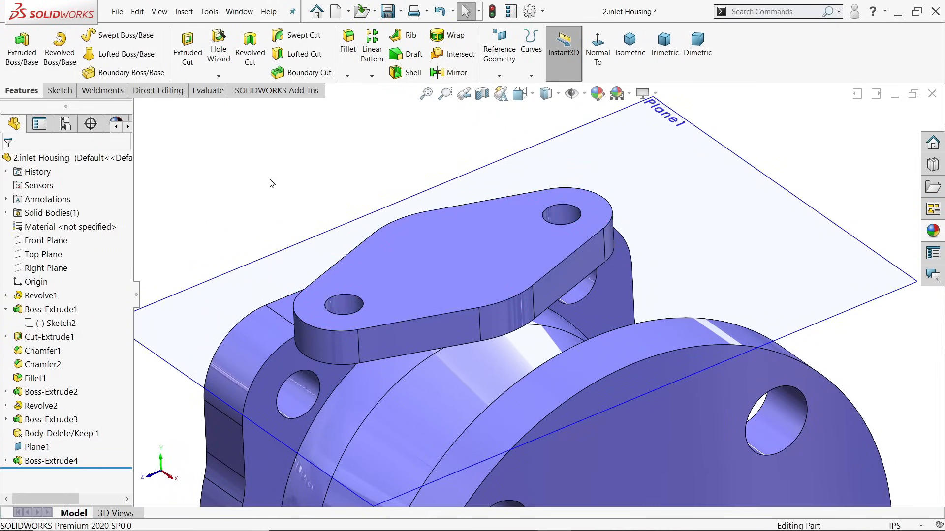
pyautogui.click(665, 154)
pyautogui.click(717, 117)
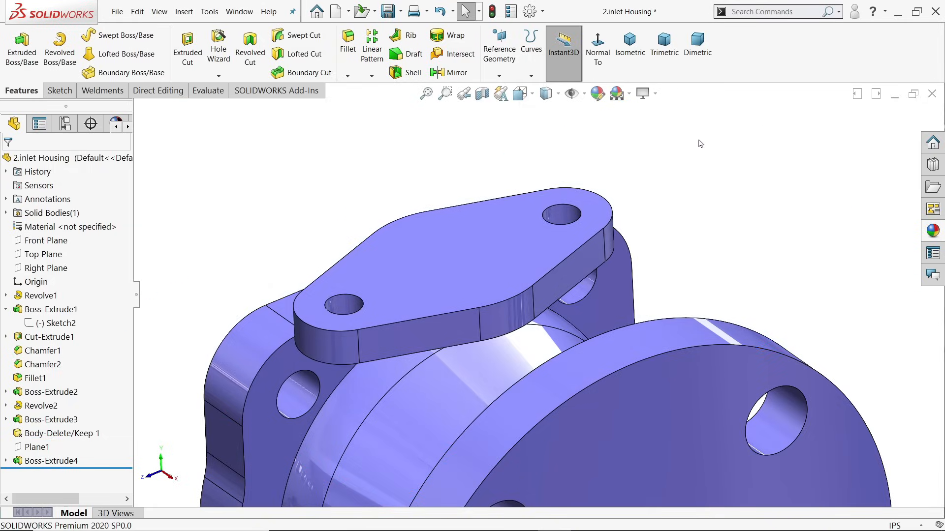
# - Sketch a 1.5 in diameter circle on the port flange's outer face, centred between the two bolt holes
pyautogui.scroll(5, 624, 229)
pyautogui.moveTo(624, 230); pyautogui.dragTo(654, 230, button='middle')
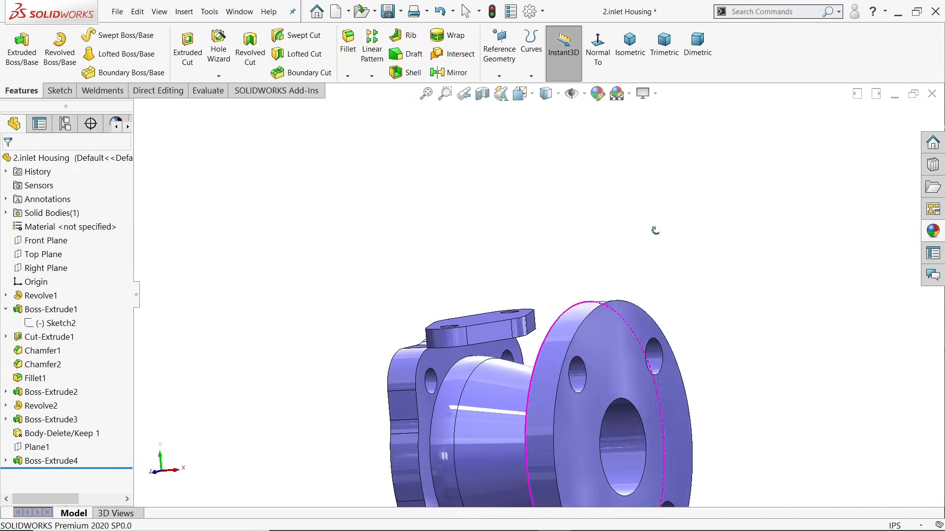
pyautogui.scroll(-4, 474, 374)
pyautogui.moveTo(517, 309); pyautogui.dragTo(501, 370, button='middle')
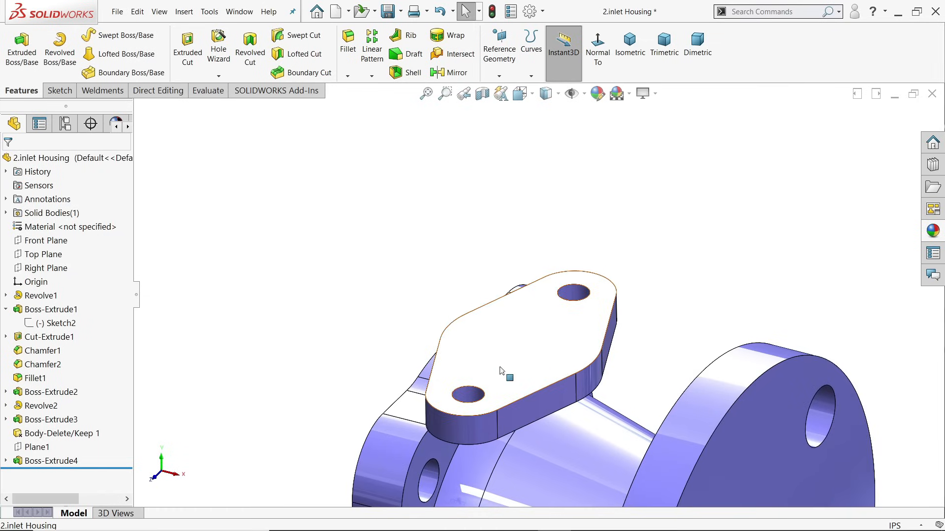
pyautogui.click(521, 347)
pyautogui.click(566, 321)
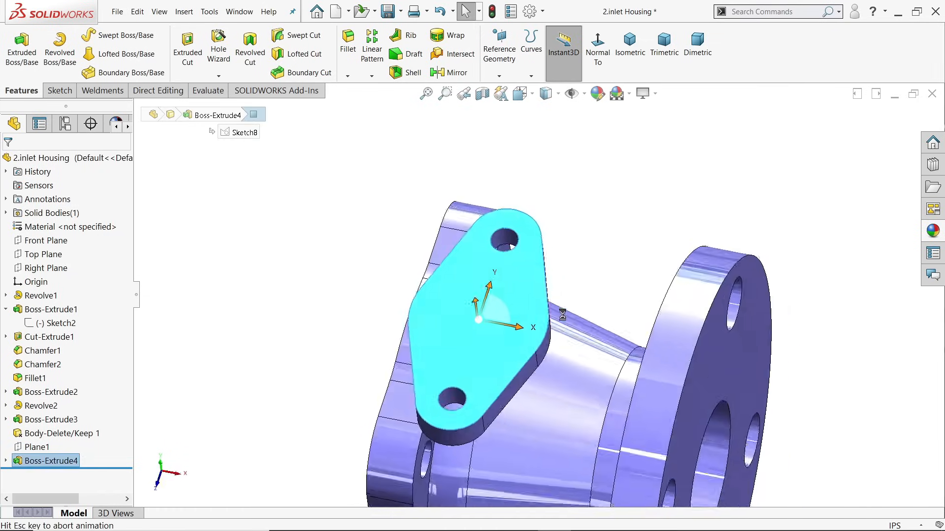
pyautogui.click(106, 34)
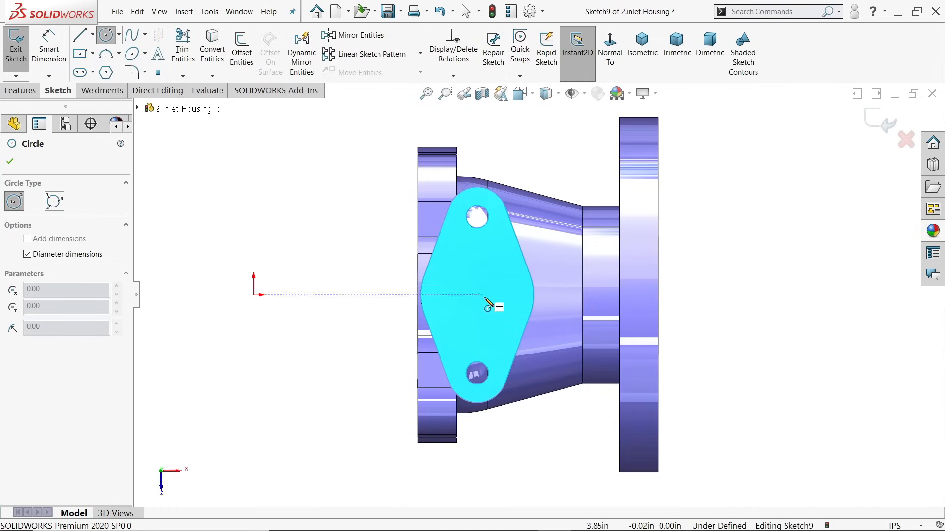
pyautogui.scroll(5, 484, 294)
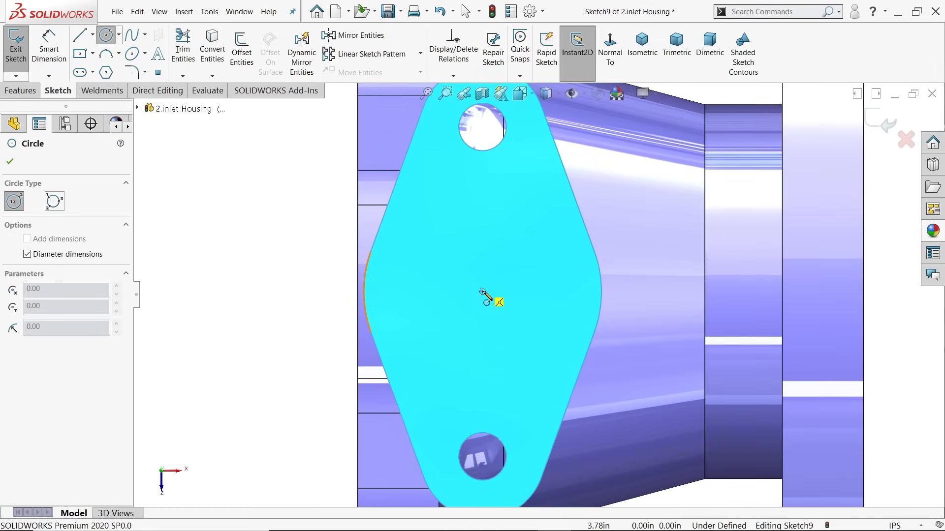
pyautogui.click(484, 294)
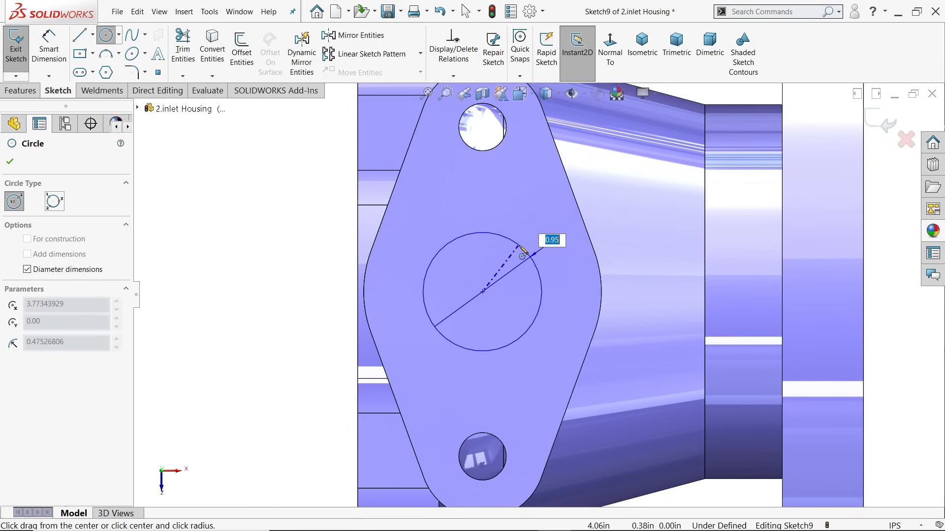
pyautogui.write('1.5')
pyautogui.press('Return')
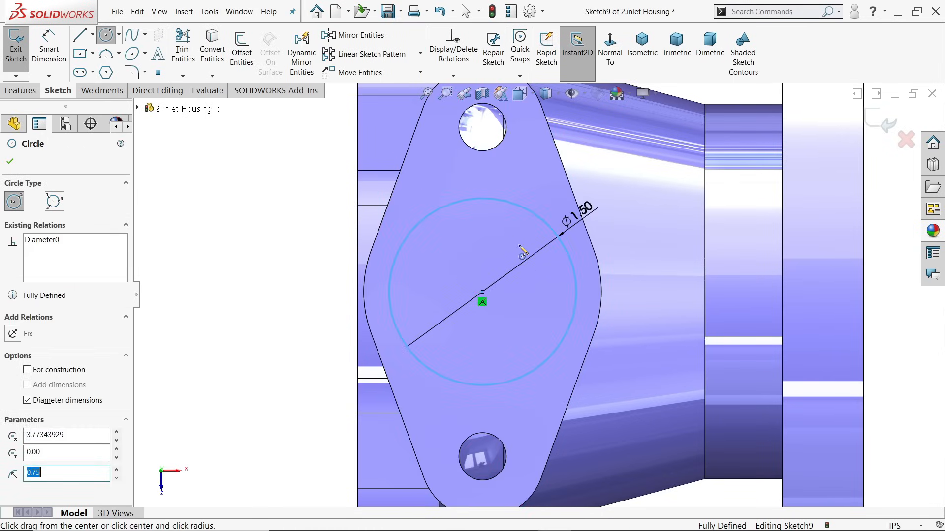
pyautogui.click(11, 162)
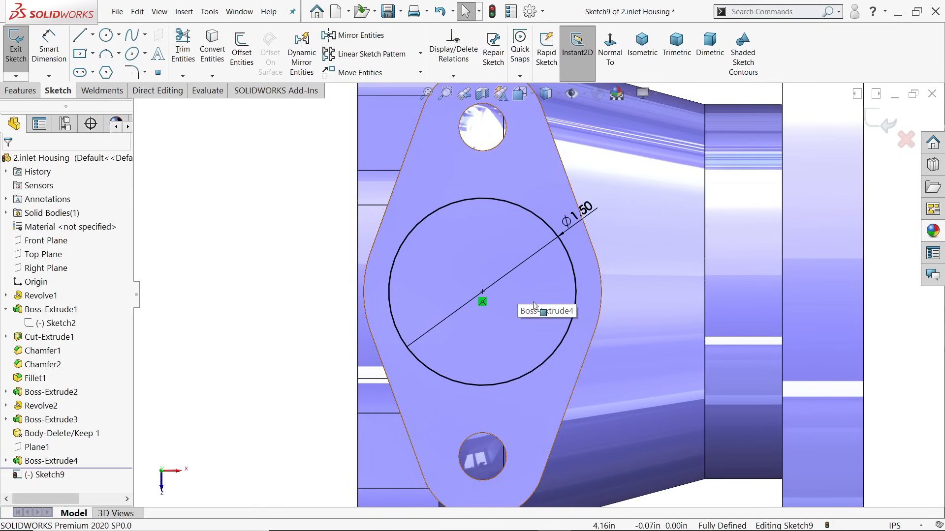
# - Extrude the 1.5 in circle in the reversed direction, Up To Surface, ending at the housing's conical outer face
pyautogui.click(20, 90)
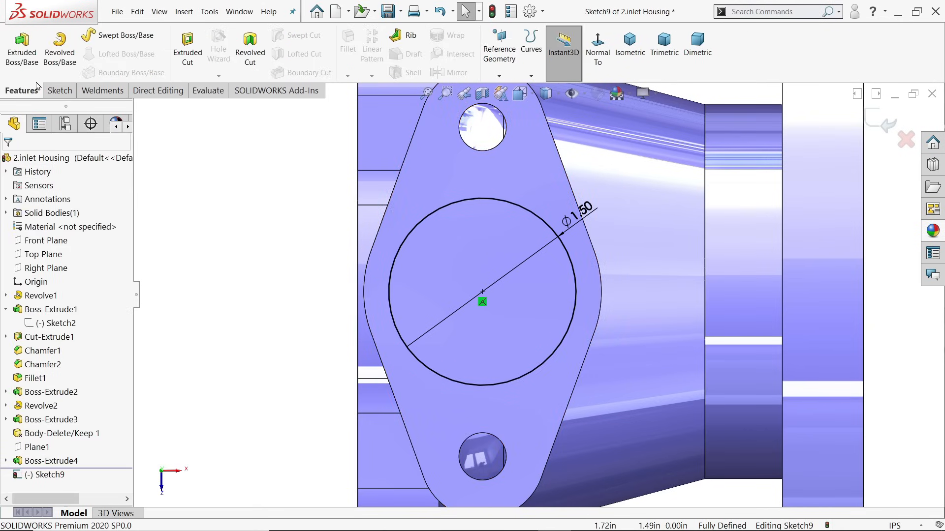
pyautogui.click(22, 50)
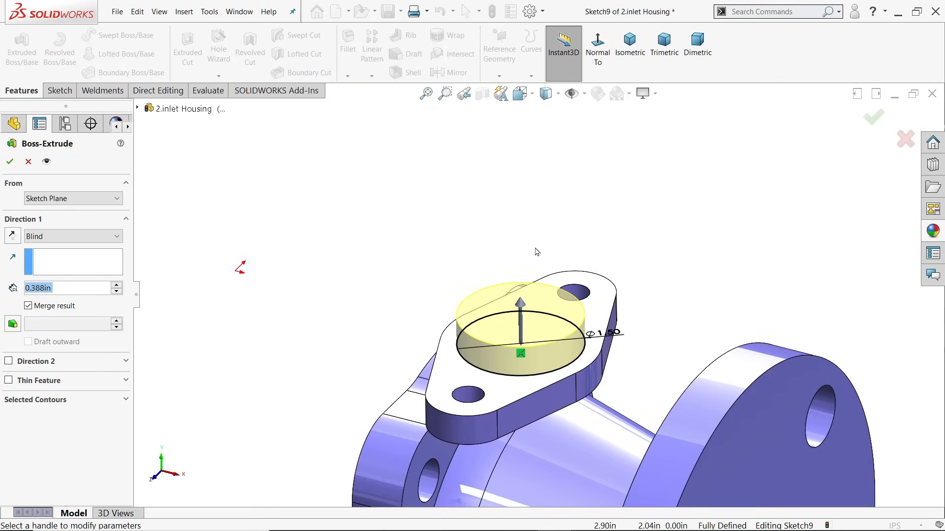
pyautogui.click(13, 236)
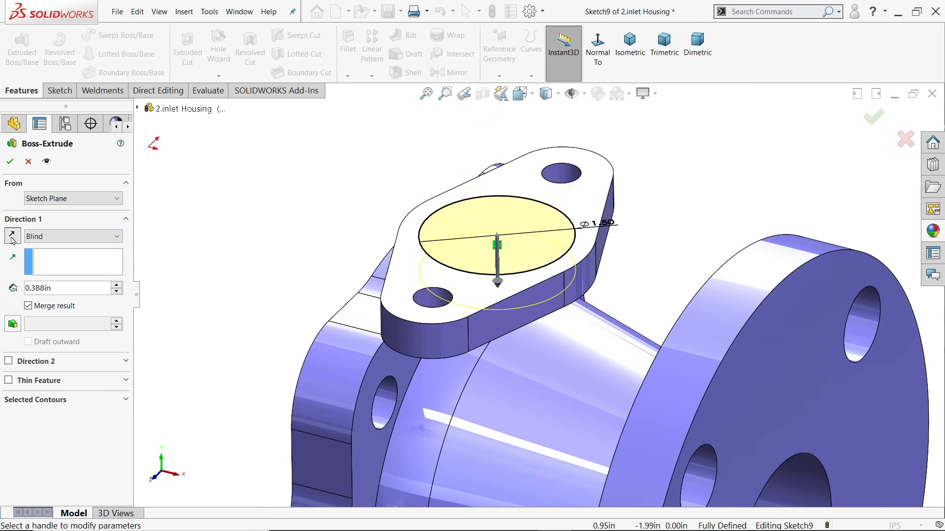
pyautogui.click(59, 236)
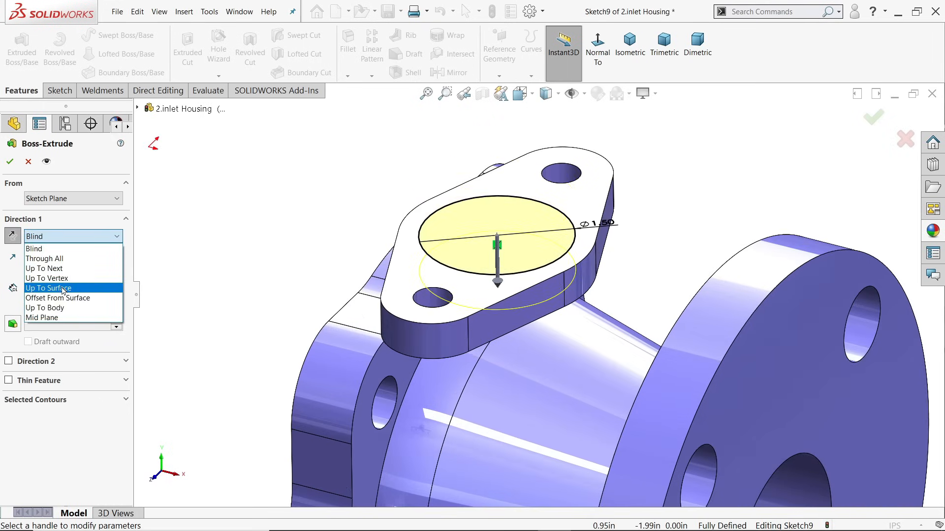
pyautogui.click(62, 289)
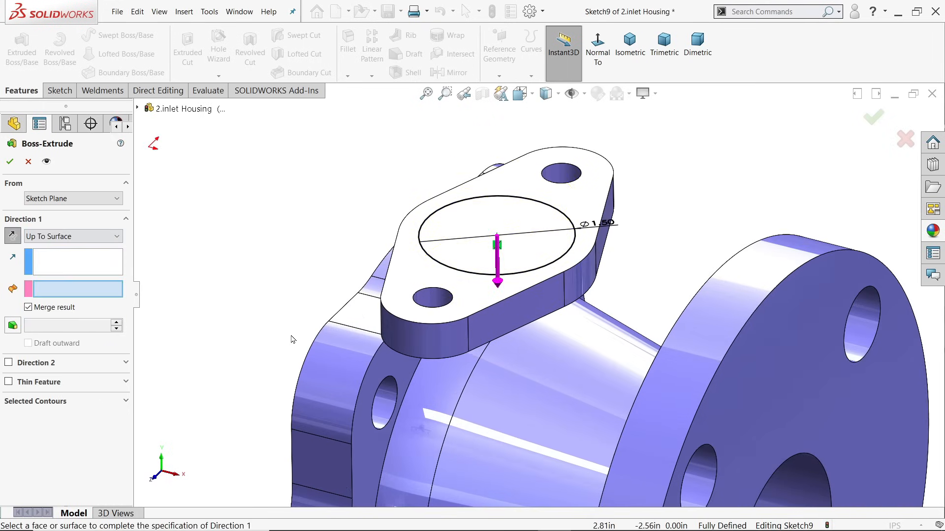
pyautogui.click(508, 363)
pyautogui.moveTo(539, 361); pyautogui.dragTo(525, 320, button='middle')
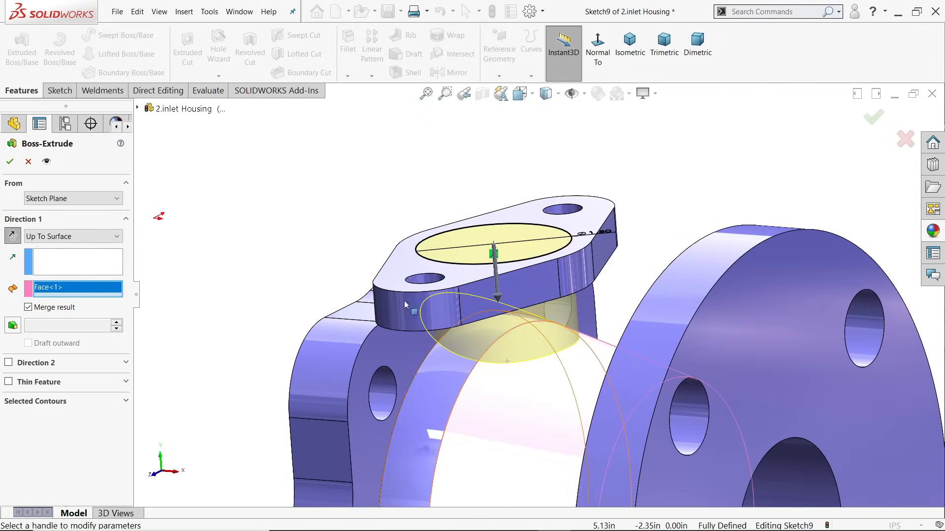
pyautogui.click(8, 161)
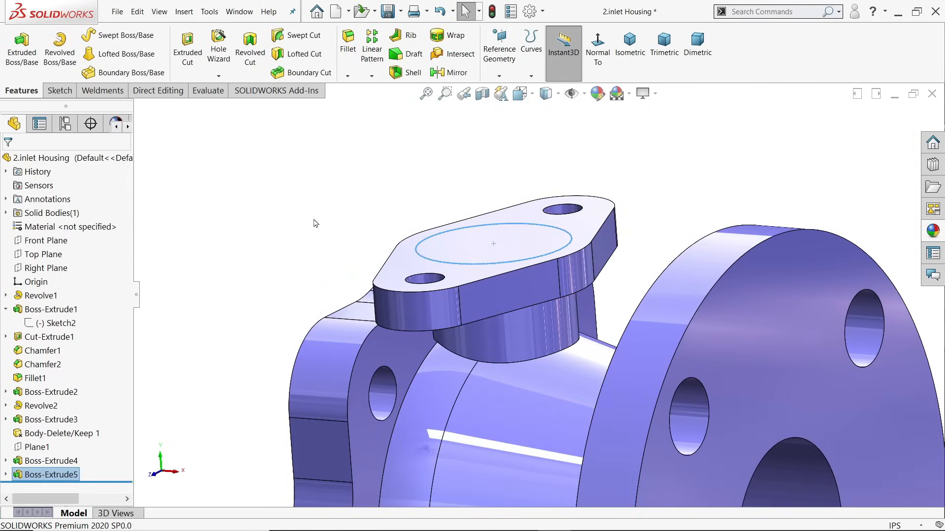
# - Edit the cylindrical neck's extrusion under the port flange, changing its end condition to Up To Next
pyautogui.moveTo(327, 253); pyautogui.dragTo(410, 197, button='middle')
pyautogui.scroll(-3, 430, 352)
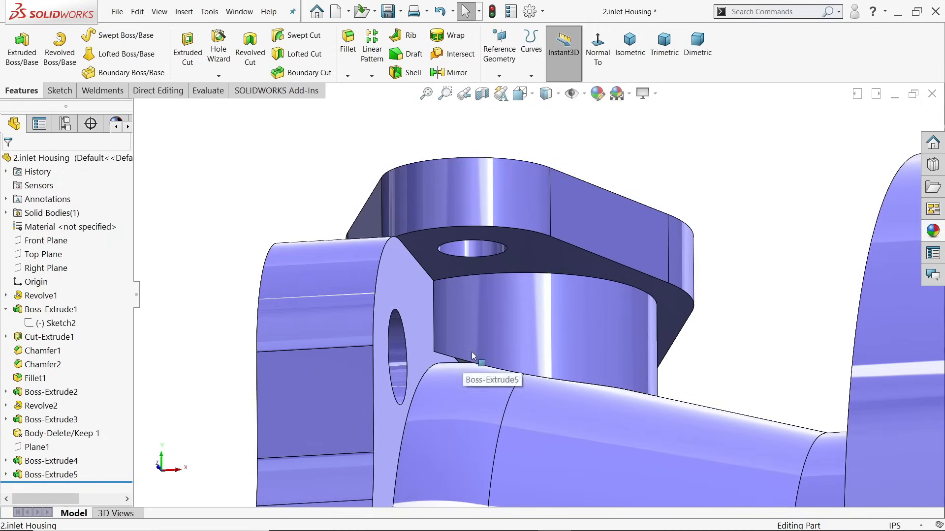
pyautogui.moveTo(471, 351)
pyautogui.mouseDown(button='middle')
pyautogui.moveTo(485, 327)
pyautogui.moveTo(469, 351)
pyautogui.moveTo(481, 342)
pyautogui.mouseUp(button='middle')
pyautogui.click(439, 367)
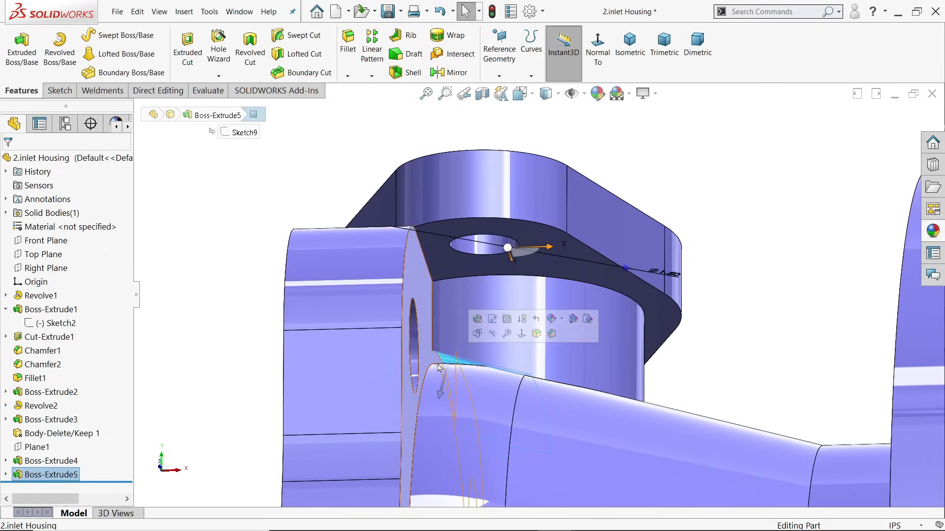
pyautogui.click(17, 475)
pyautogui.click(27, 448)
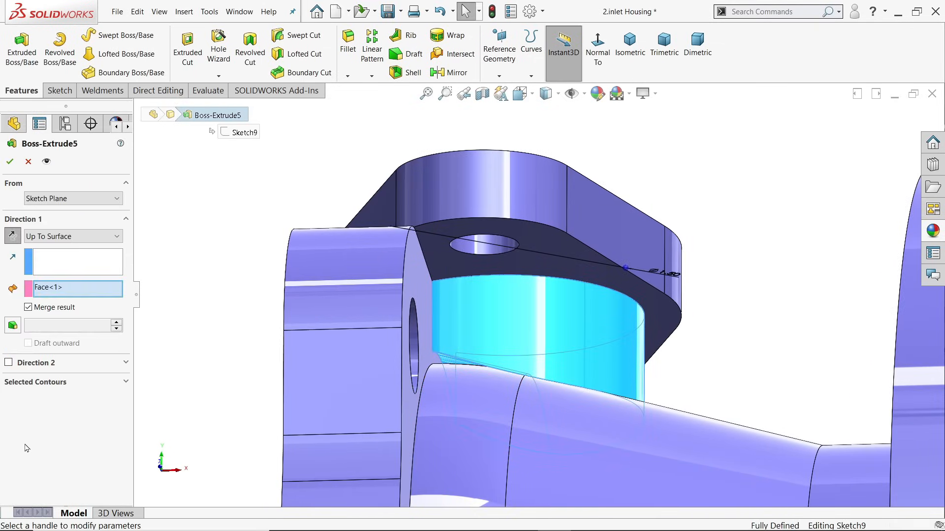
pyautogui.click(54, 240)
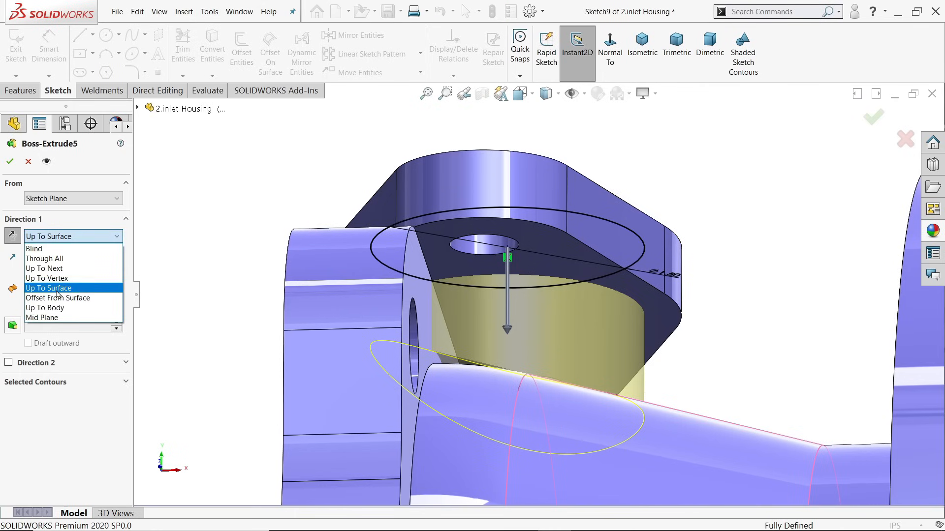
pyautogui.click(58, 271)
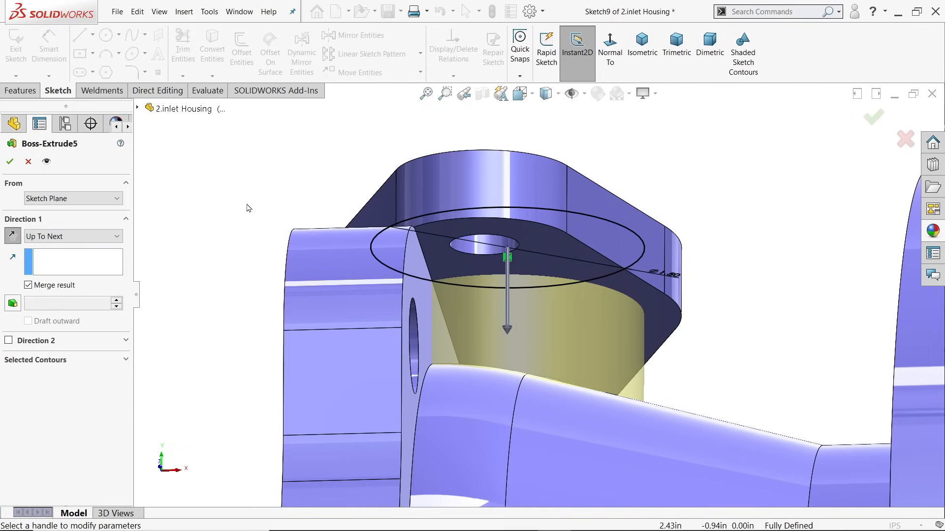
pyautogui.moveTo(248, 207); pyautogui.dragTo(220, 277, button='middle')
pyautogui.click(9, 162)
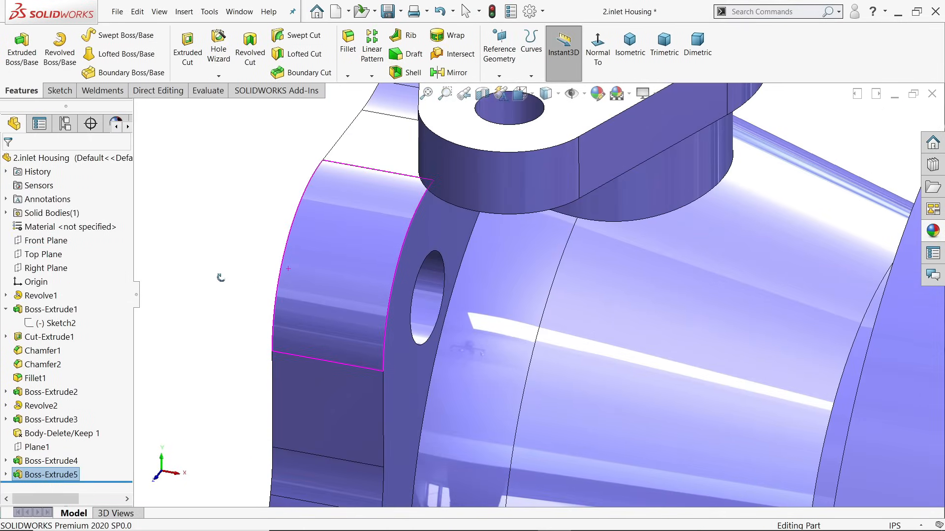
# - Cut the central 1 in circle of the port flange sketch Up To Next, into the housing's main bore
pyautogui.scroll(5, 231, 270)
pyautogui.click(6, 461)
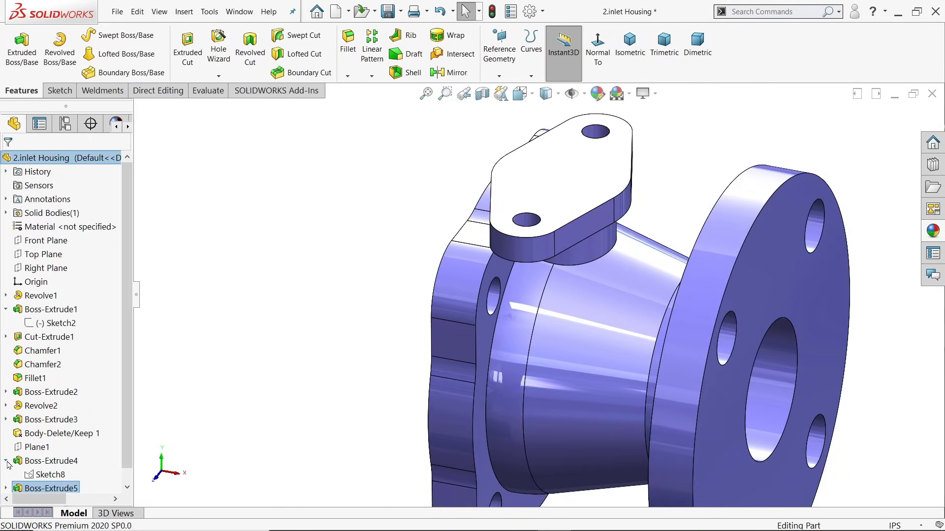
pyautogui.click(49, 475)
pyautogui.scroll(-3, 575, 197)
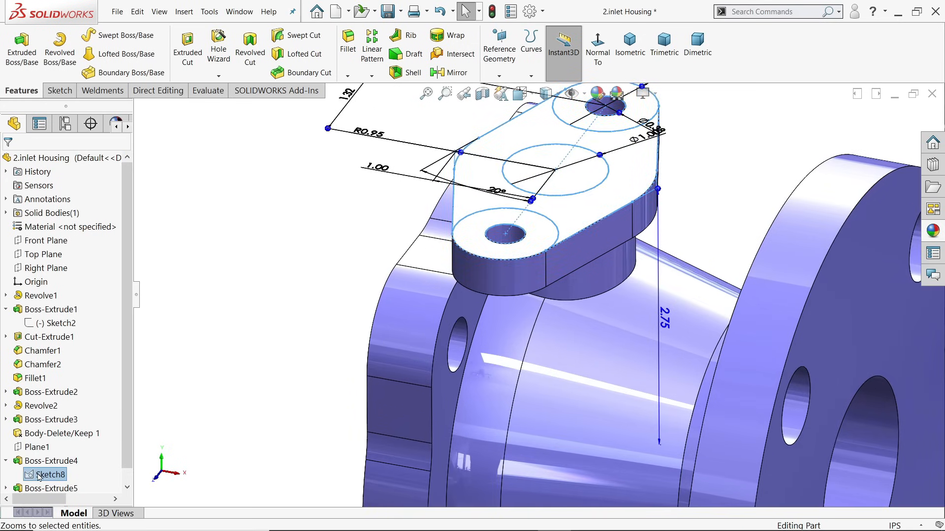
pyautogui.click(186, 54)
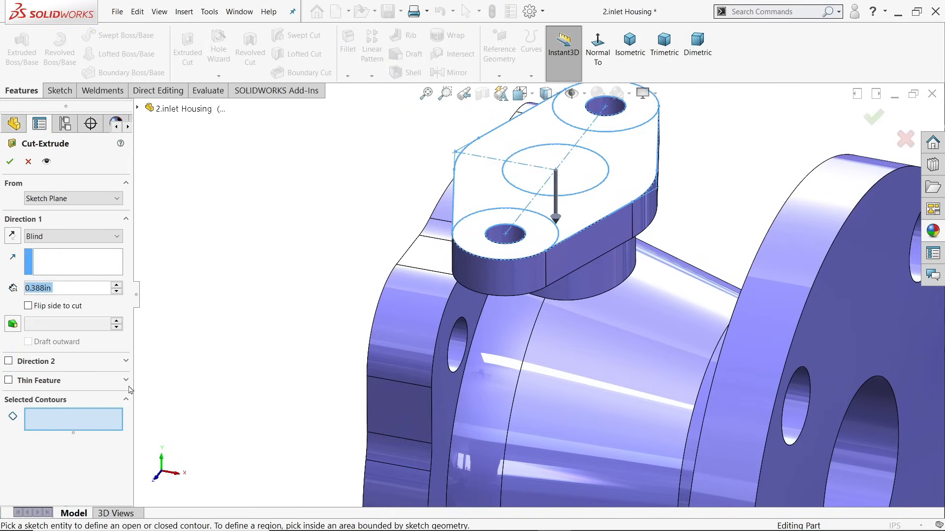
pyautogui.click(583, 173)
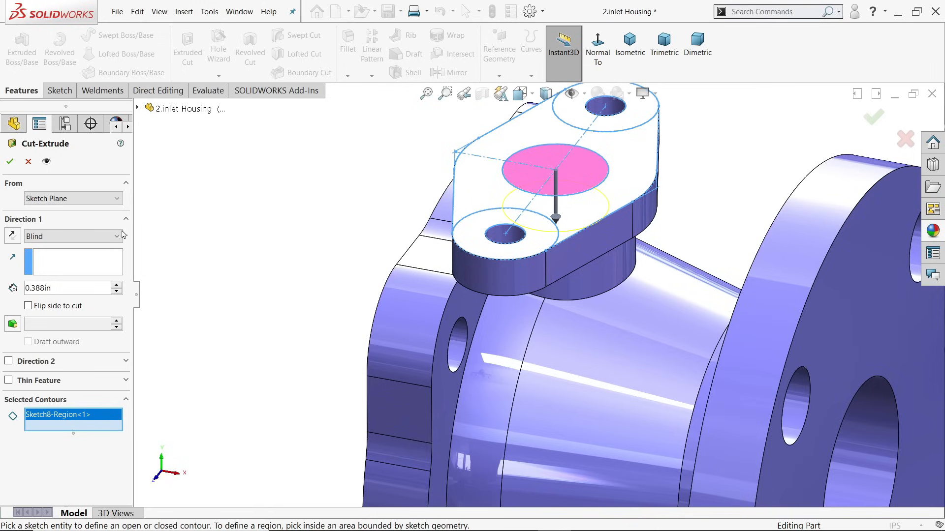
pyautogui.click(69, 236)
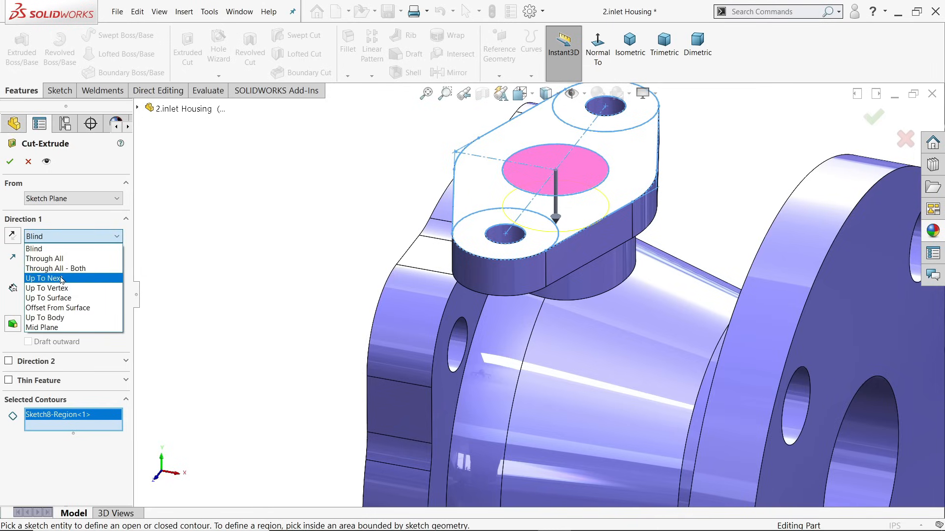
pyautogui.click(61, 279)
pyautogui.moveTo(411, 229); pyautogui.dragTo(547, 218, button='middle')
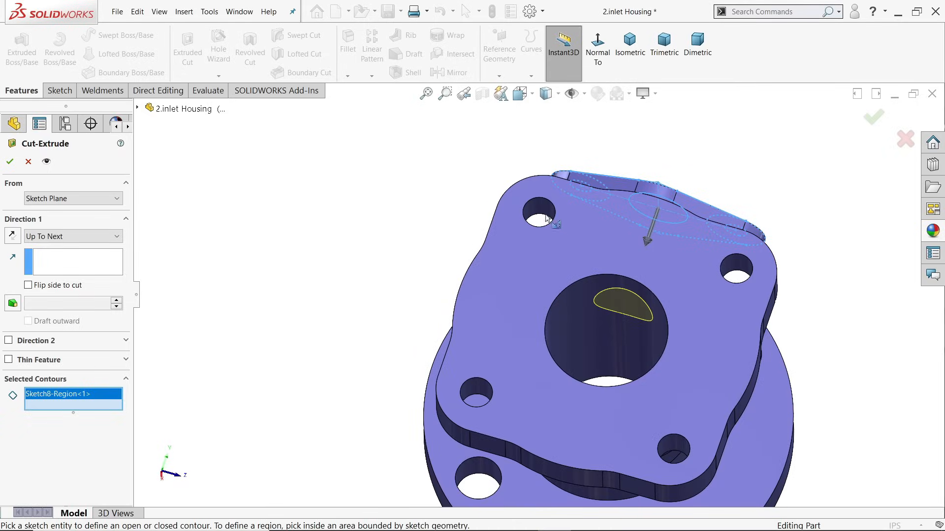
pyautogui.click(11, 162)
pyautogui.moveTo(352, 226); pyautogui.dragTo(318, 236, button='middle')
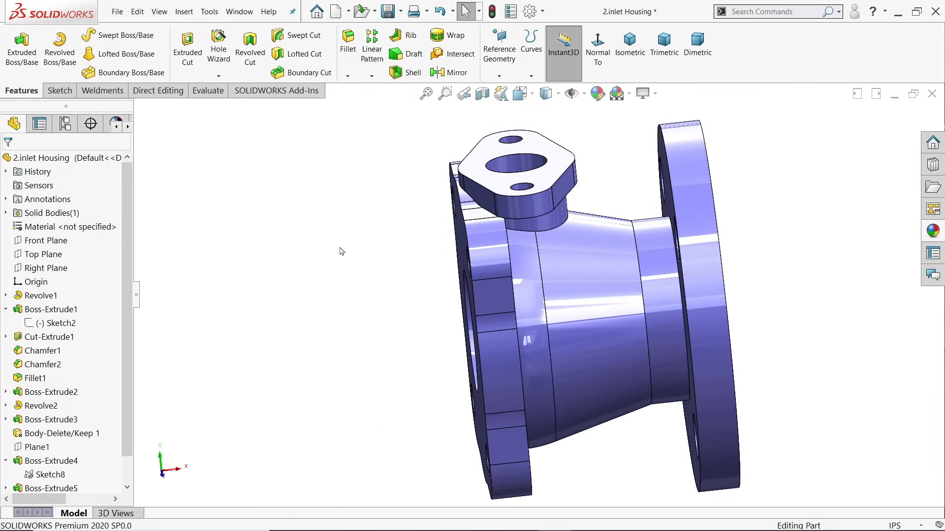
# - Start a 0.032 in by 45° chamfer and select the square flange's four bolt holes and two of the round flange's bolt holes
pyautogui.moveTo(507, 242); pyautogui.dragTo(691, 302, button='middle')
pyautogui.click(692, 302)
pyautogui.scroll(3, 651, 323)
pyautogui.scroll(-3, 545, 371)
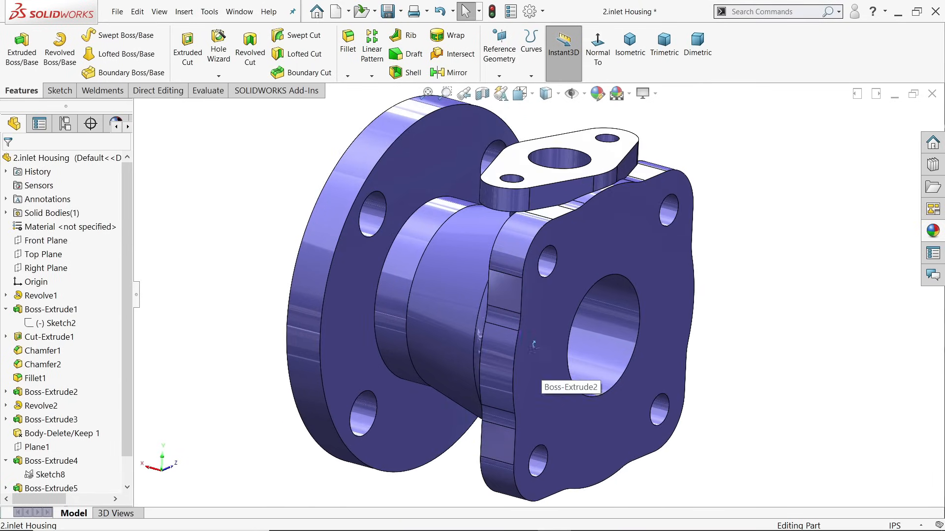
pyautogui.moveTo(534, 347); pyautogui.dragTo(533, 331, button='middle')
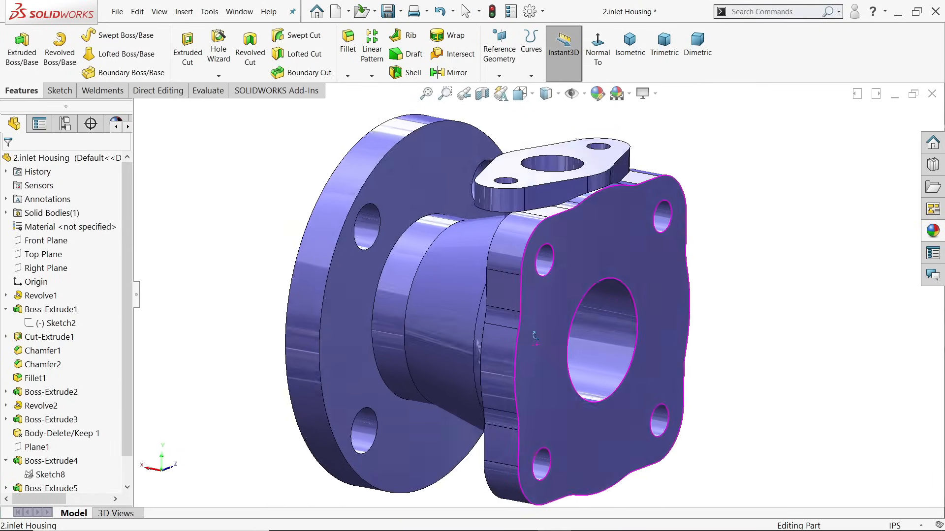
pyautogui.click(349, 77)
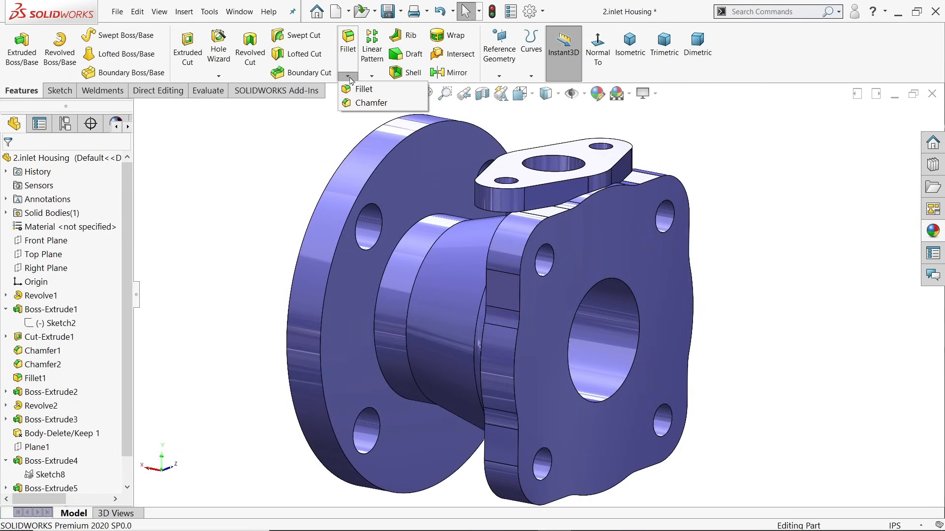
pyautogui.click(370, 103)
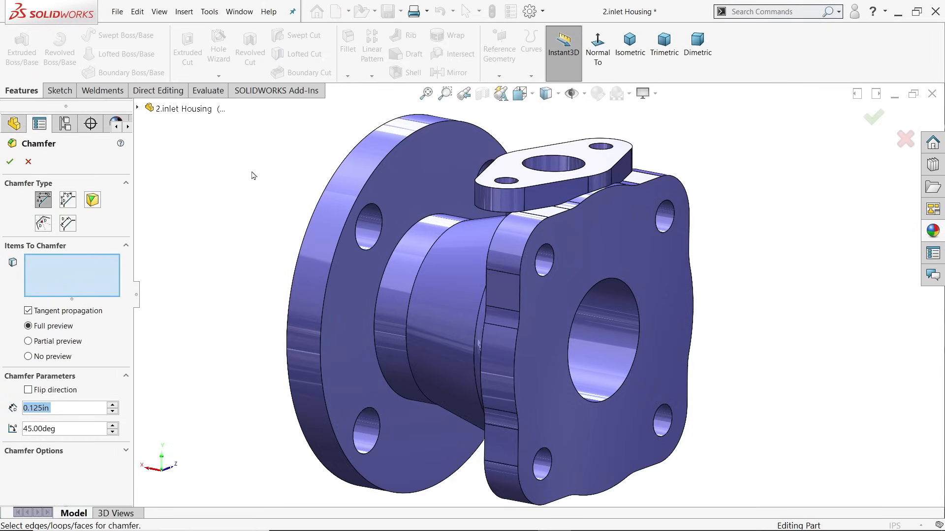
pyautogui.write('0.32')
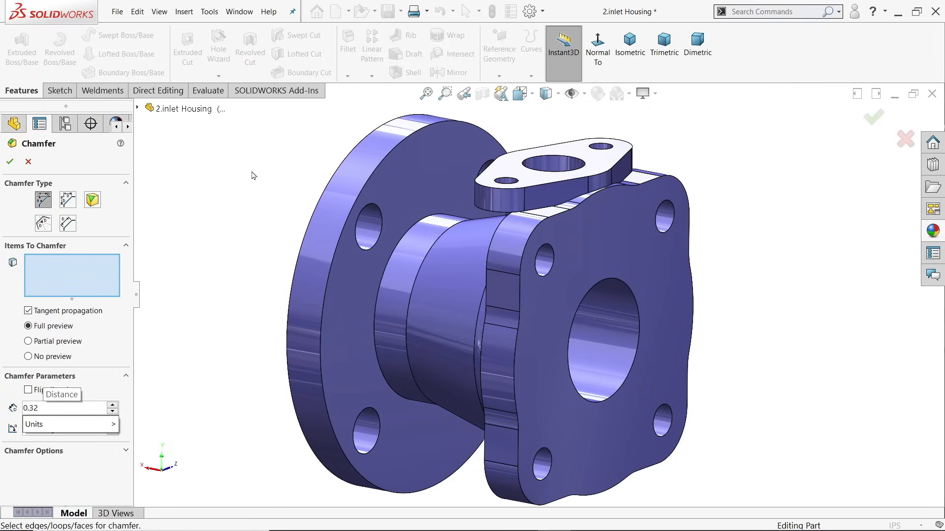
pyautogui.press('BackSpace')
pyautogui.press('BackSpace')
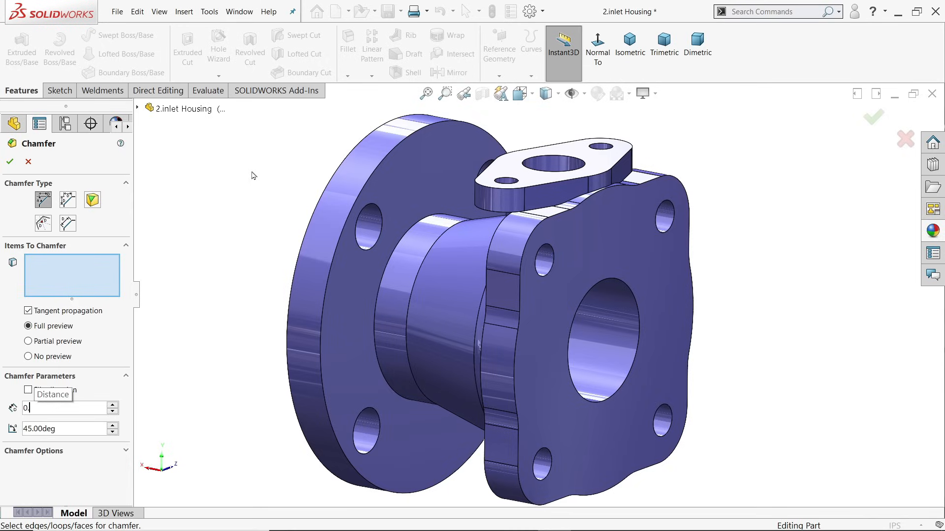
pyautogui.write('0')
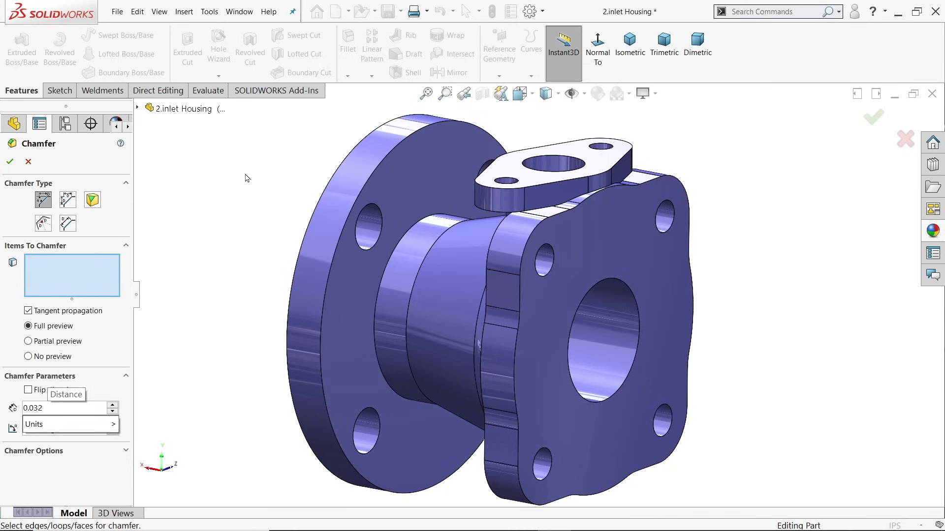
pyautogui.write('32')
pyautogui.press('Return')
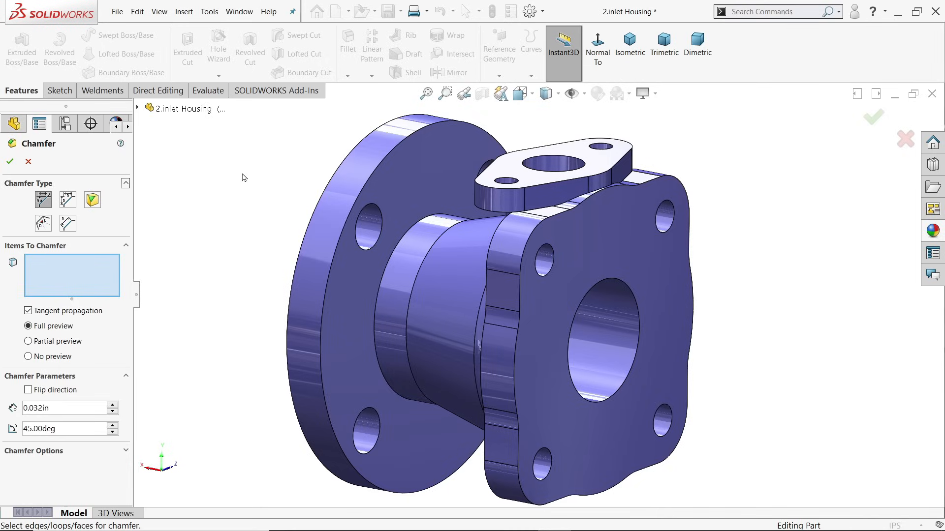
pyautogui.click(367, 231)
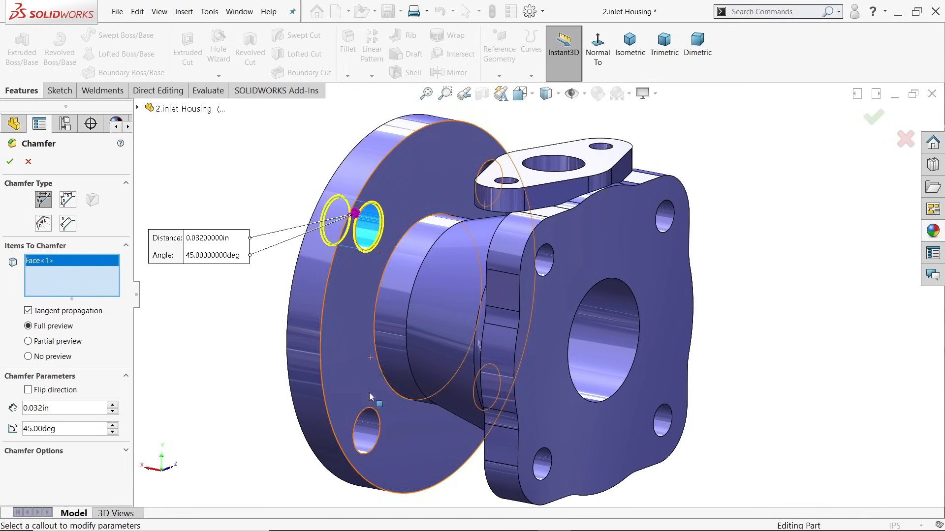
pyautogui.click(370, 428)
pyautogui.click(540, 460)
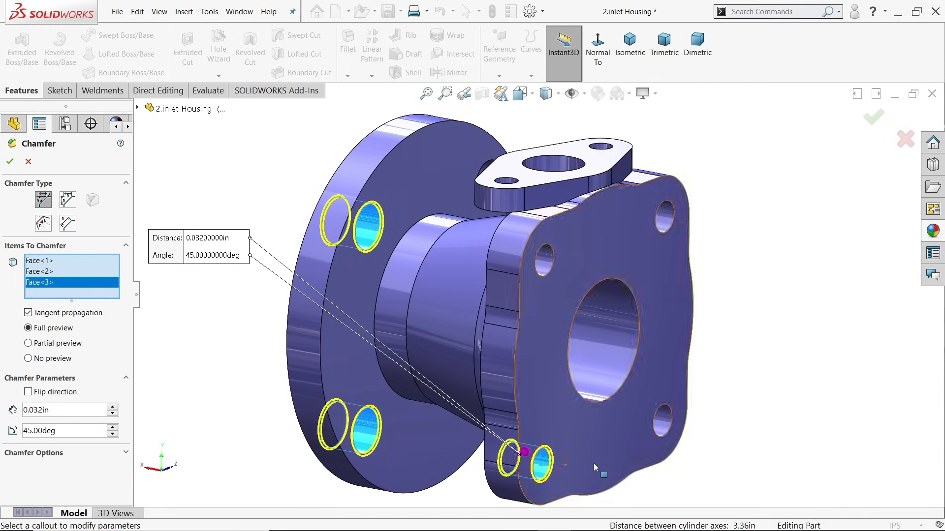
pyautogui.click(664, 432)
pyautogui.click(665, 216)
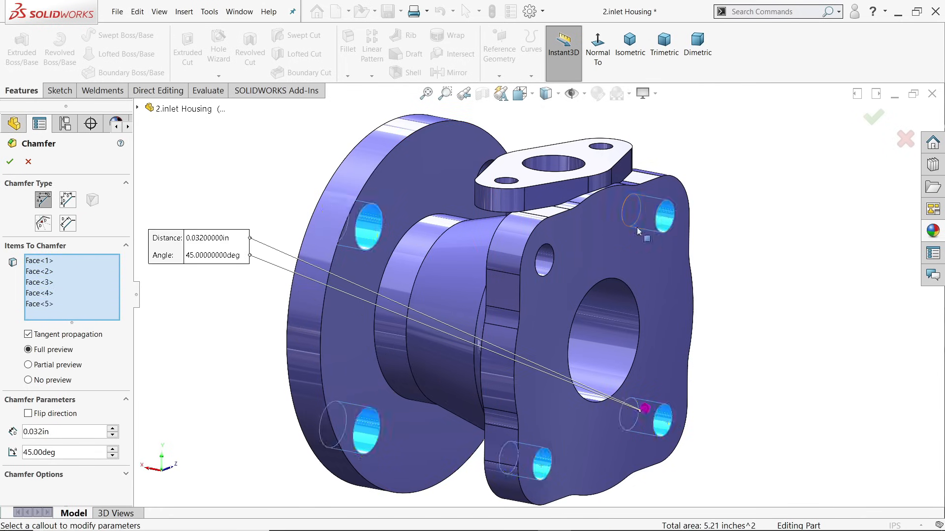
pyautogui.click(542, 265)
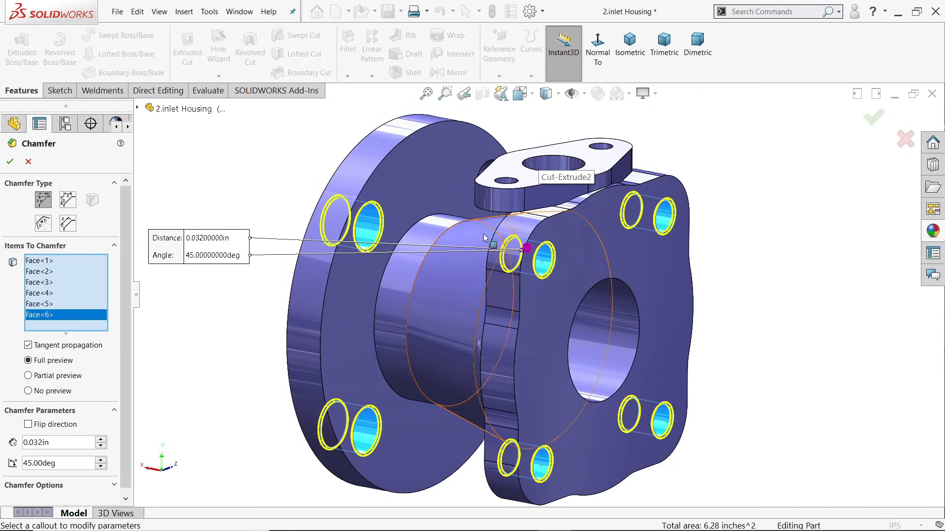
# - Add the round flange's two outer rim edges and its two remaining bolt holes to the chamfer, and apply it
pyautogui.moveTo(540, 159); pyautogui.dragTo(277, 161, button='middle')
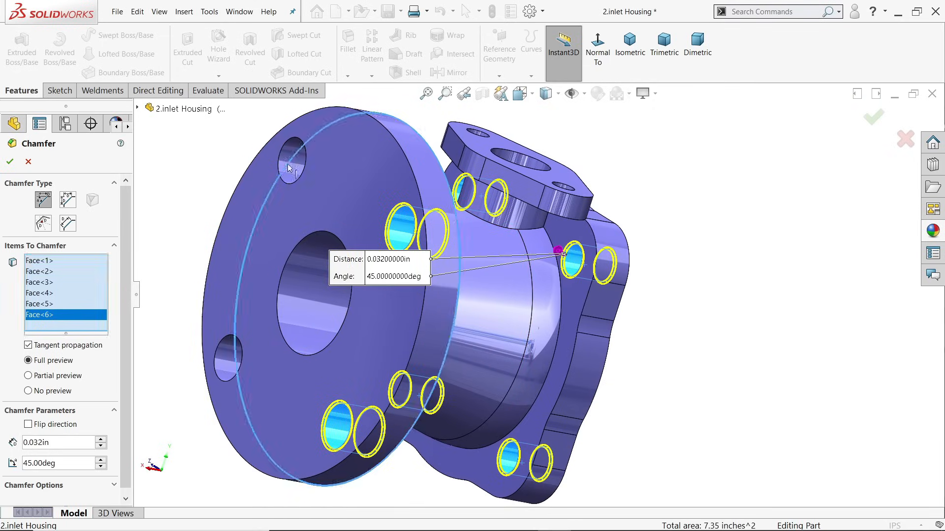
pyautogui.click(235, 352)
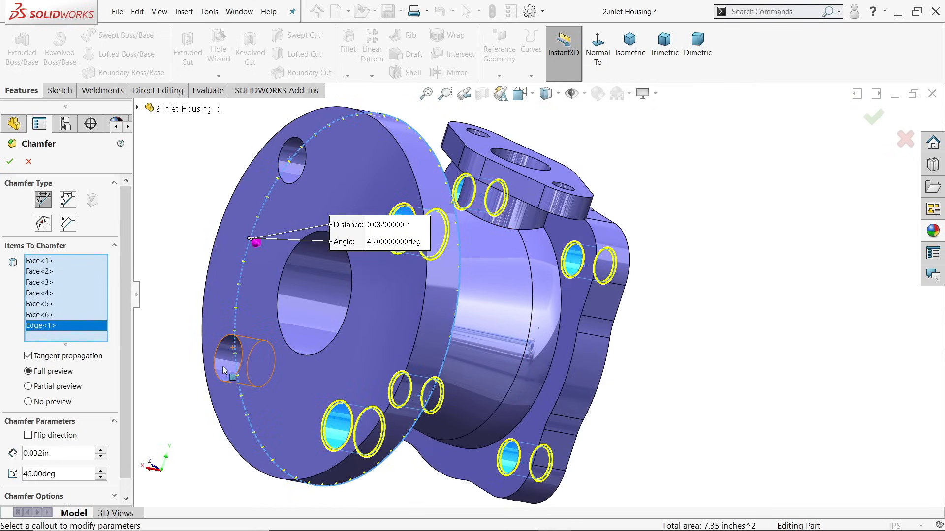
pyautogui.click(435, 338)
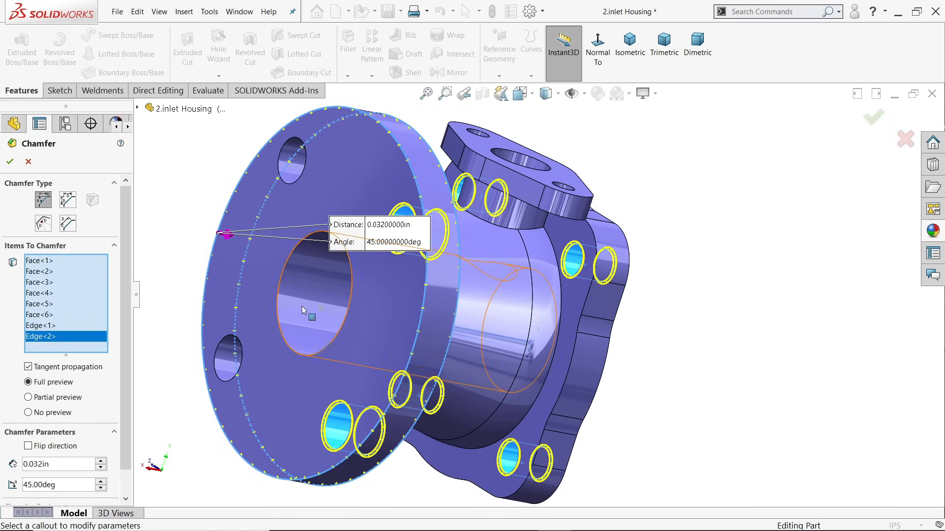
pyautogui.click(294, 173)
pyautogui.moveTo(388, 246); pyautogui.dragTo(294, 252, button='middle')
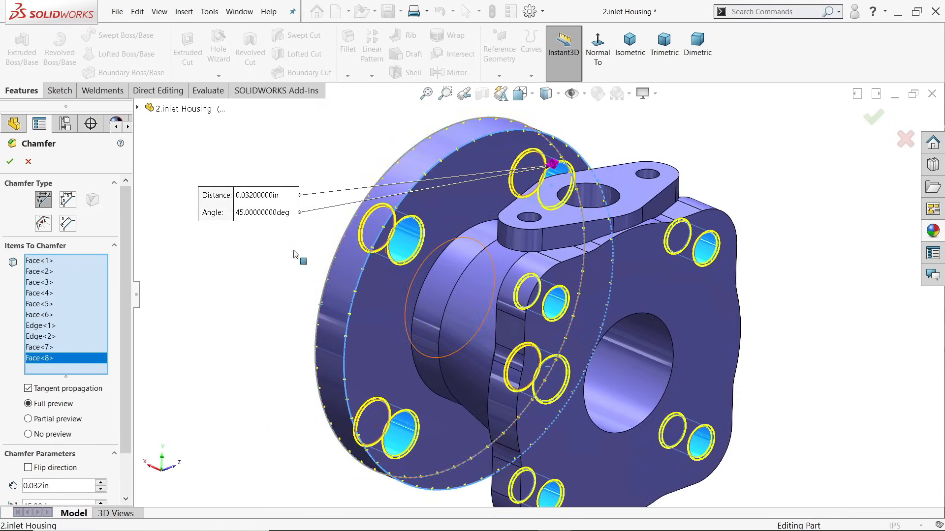
pyautogui.scroll(3, 290, 255)
pyautogui.scroll(-2, 580, 329)
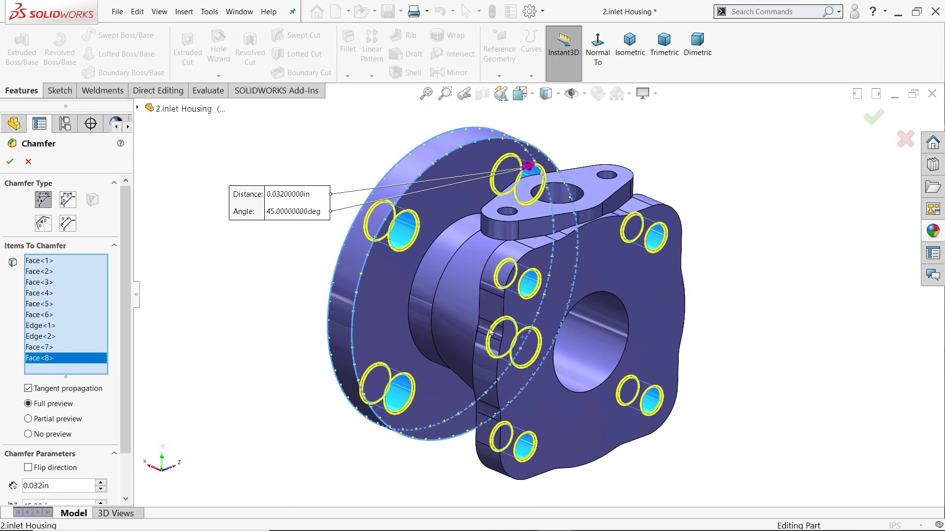
pyautogui.click(10, 162)
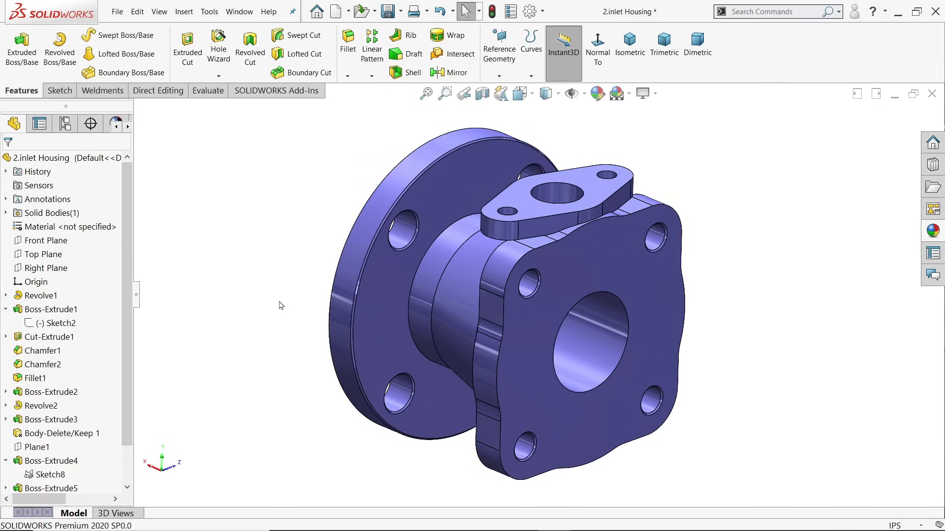
# - Start another chamfer with a distance of 0.125 in at 45°
pyautogui.moveTo(280, 306)
pyautogui.mouseDown(button='middle')
pyautogui.moveTo(333, 320)
pyautogui.moveTo(274, 302)
pyautogui.mouseUp(button='middle')
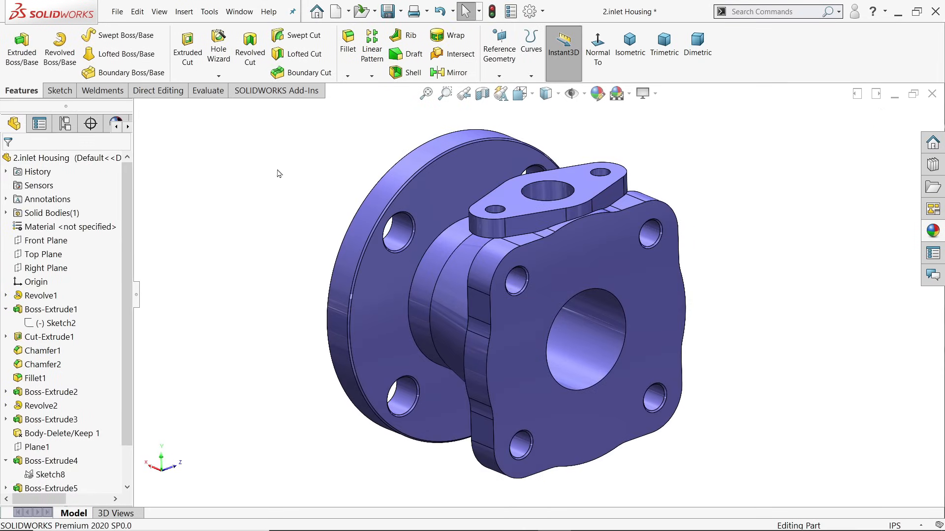
pyautogui.click(347, 75)
pyautogui.click(364, 99)
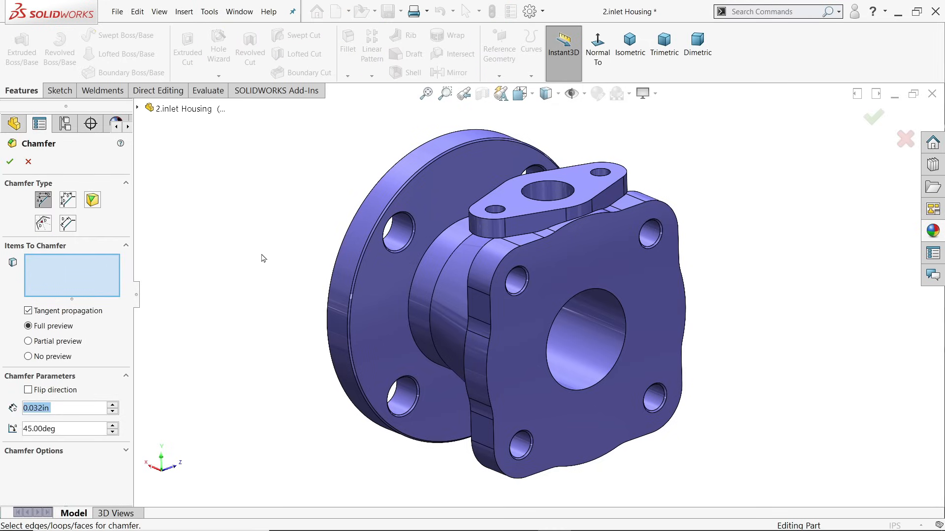
pyautogui.write('0.125')
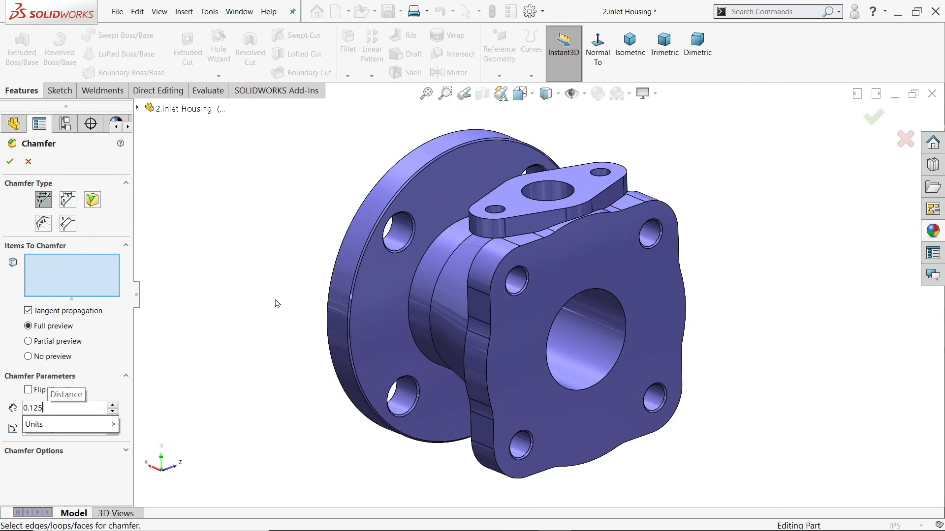
pyautogui.press('Return')
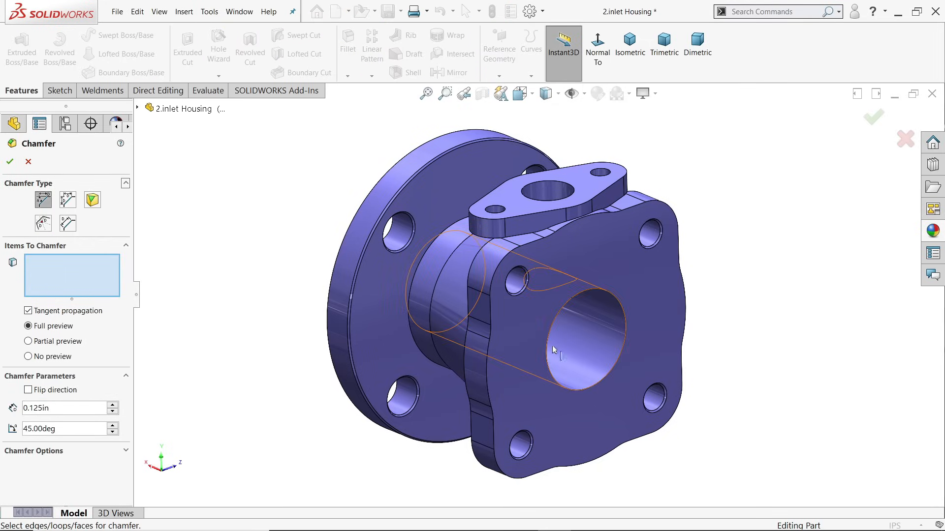
pyautogui.click(590, 350)
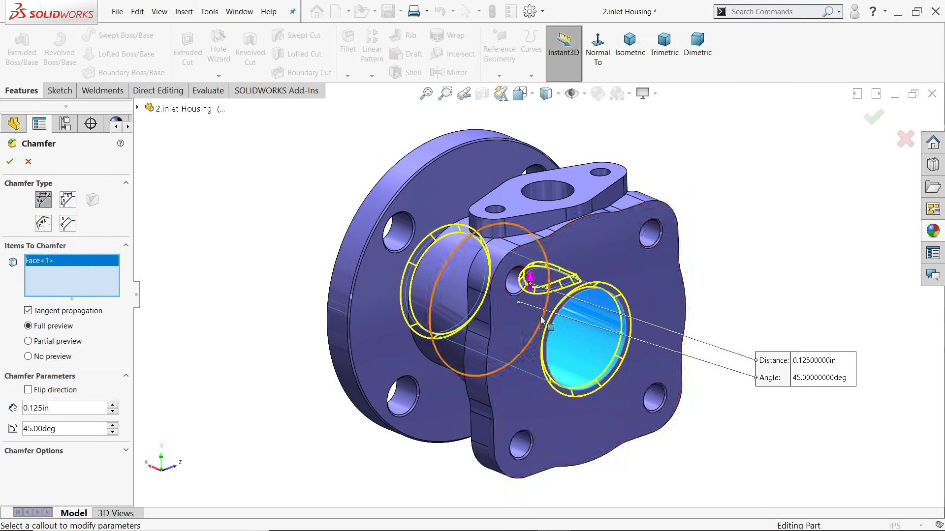
pyautogui.scroll(-2, 544, 295)
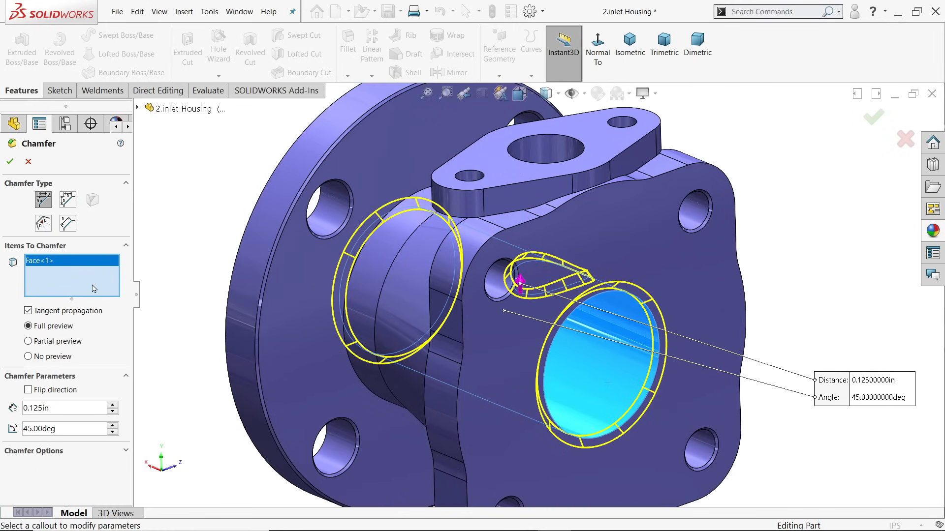
pyautogui.rightClick(70, 267)
pyautogui.click(98, 276)
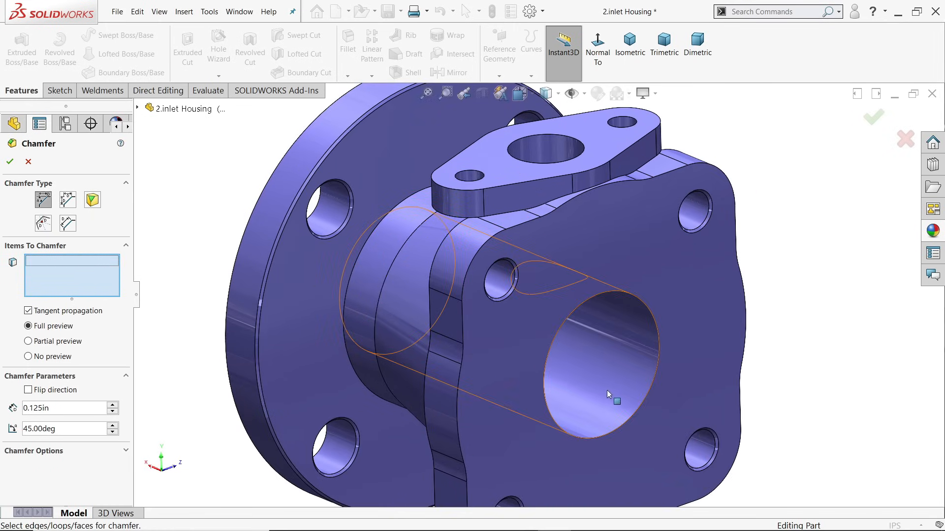
# - Chamfer the main bore's two end edges, on the square flange's face and on the round flange's outer face
pyautogui.click(645, 398)
pyautogui.moveTo(500, 338); pyautogui.dragTo(196, 306, button='middle')
pyautogui.click(178, 296)
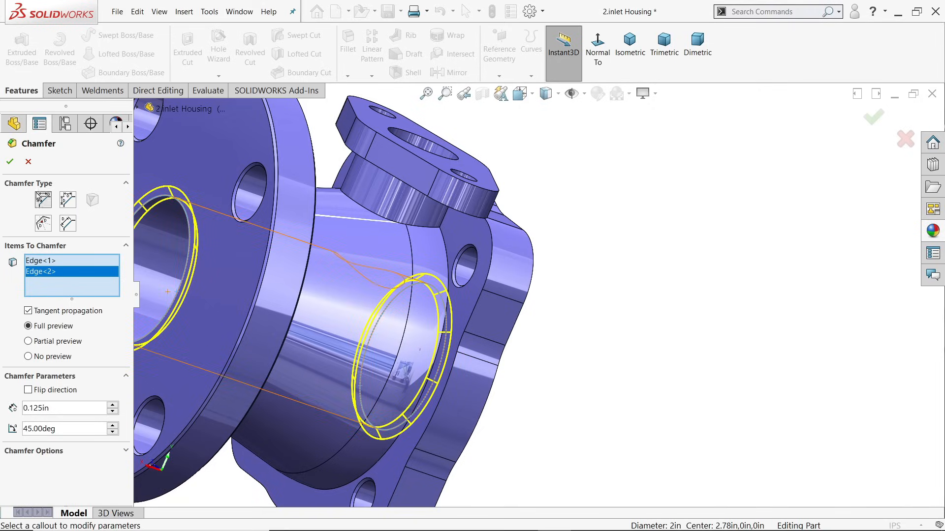
pyautogui.click(10, 161)
pyautogui.scroll(3, 478, 326)
pyautogui.moveTo(478, 326); pyautogui.dragTo(437, 386, button='middle')
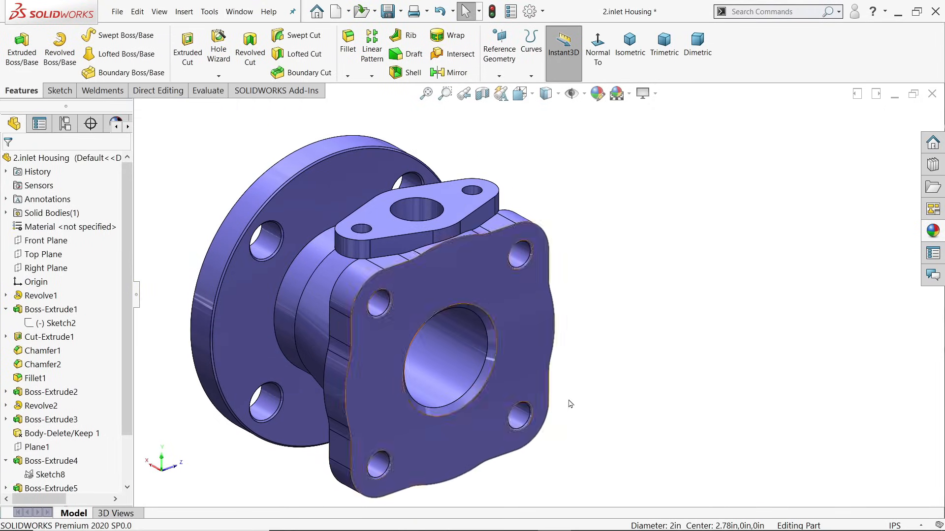
# - Consult the valve drawing in Photos and add the port flange's central bore edge to the existing 0.032 in by 45° chamfer in SOLIDWORKS
pyautogui.hotkey('alt', 'Tab')
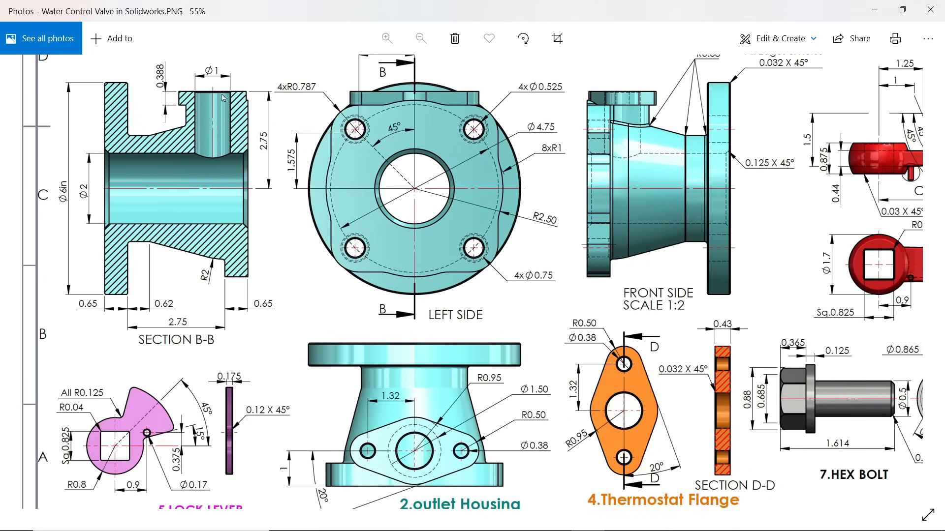
pyautogui.scroll(1, 496, 160)
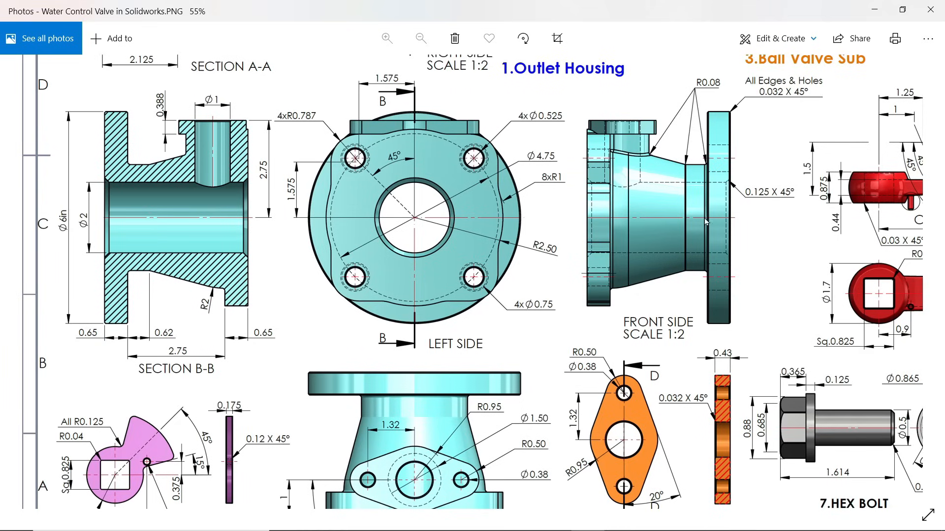
pyautogui.moveTo(672, 252); pyautogui.dragTo(687, 206)
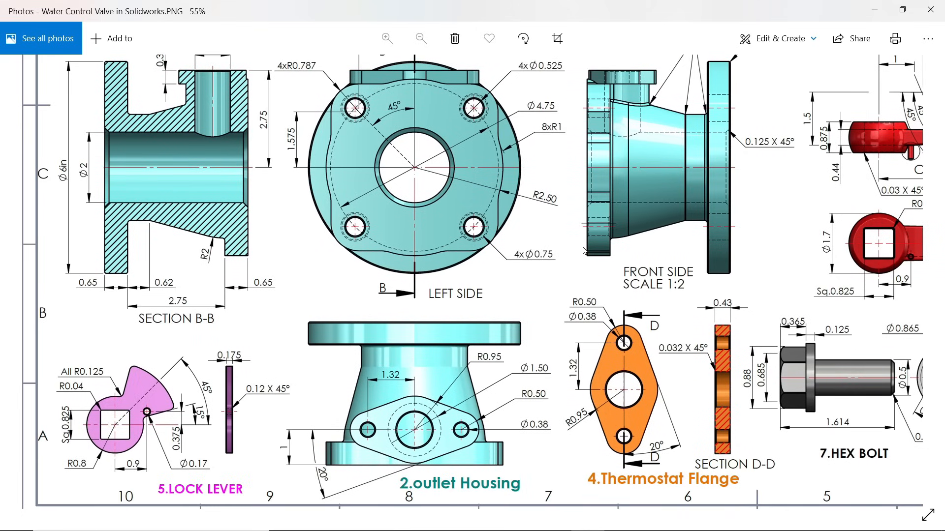
pyautogui.moveTo(584, 250); pyautogui.dragTo(582, 293)
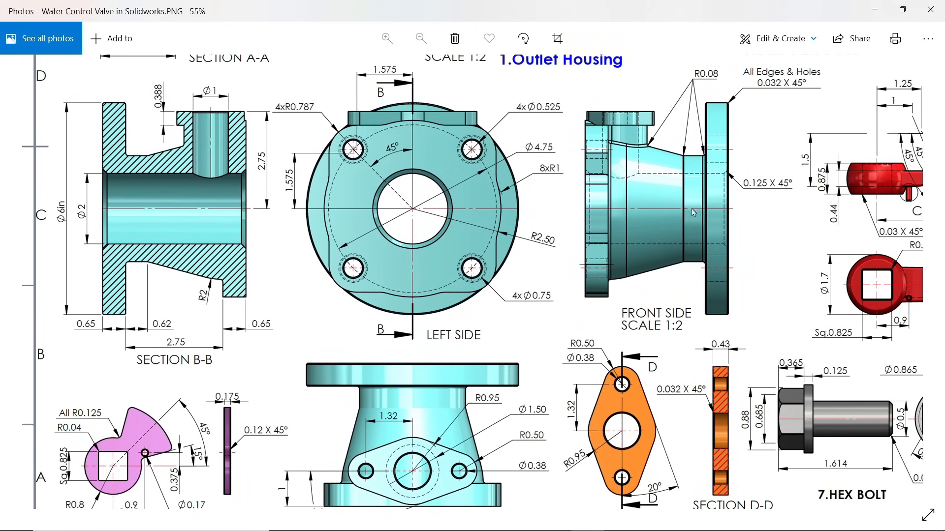
pyautogui.click(875, 10)
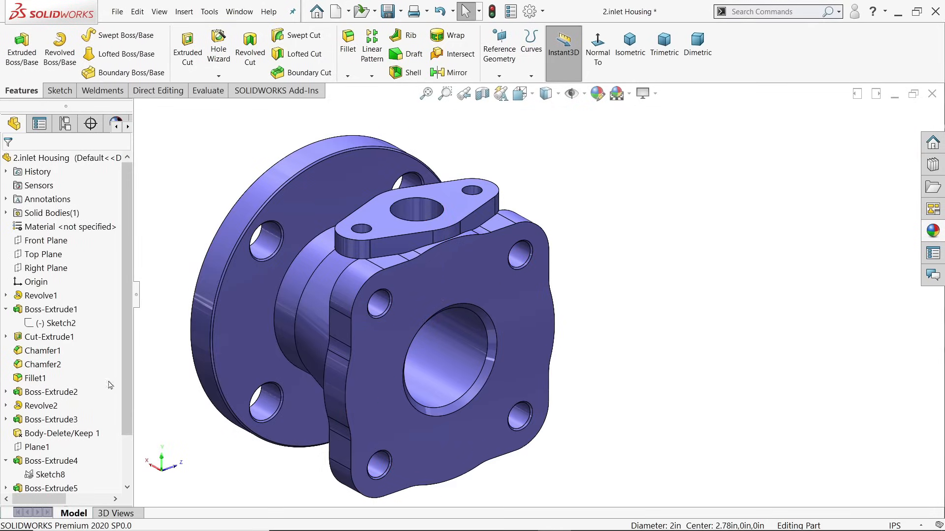
pyautogui.scroll(-2, 108, 421)
pyautogui.click(30, 474)
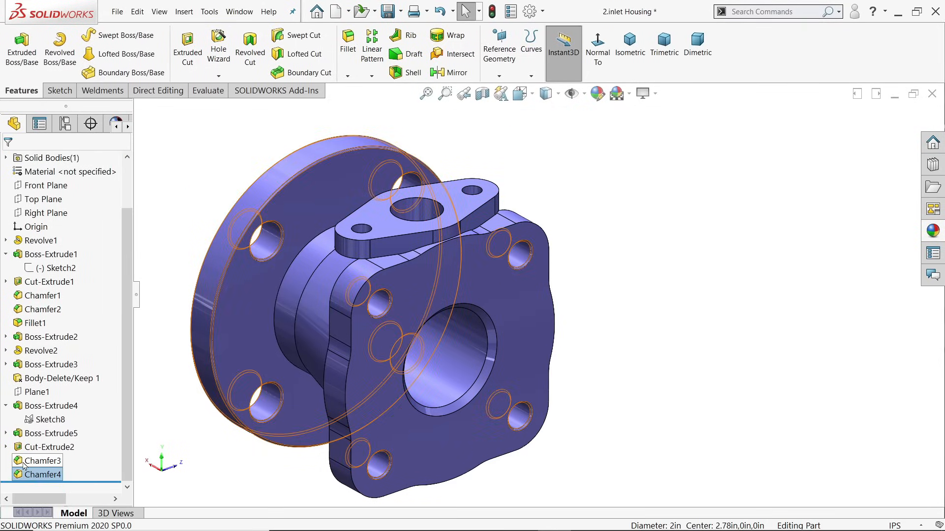
pyautogui.click(24, 462)
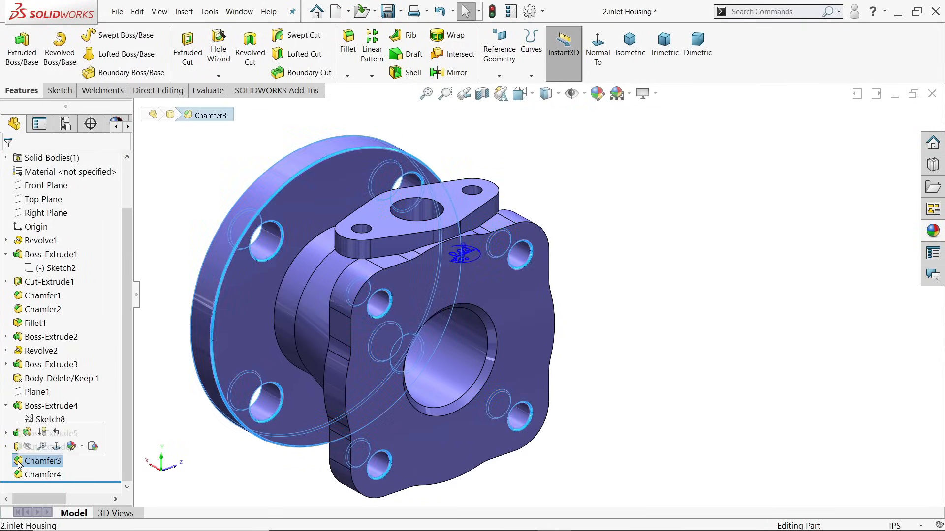
pyautogui.click(28, 432)
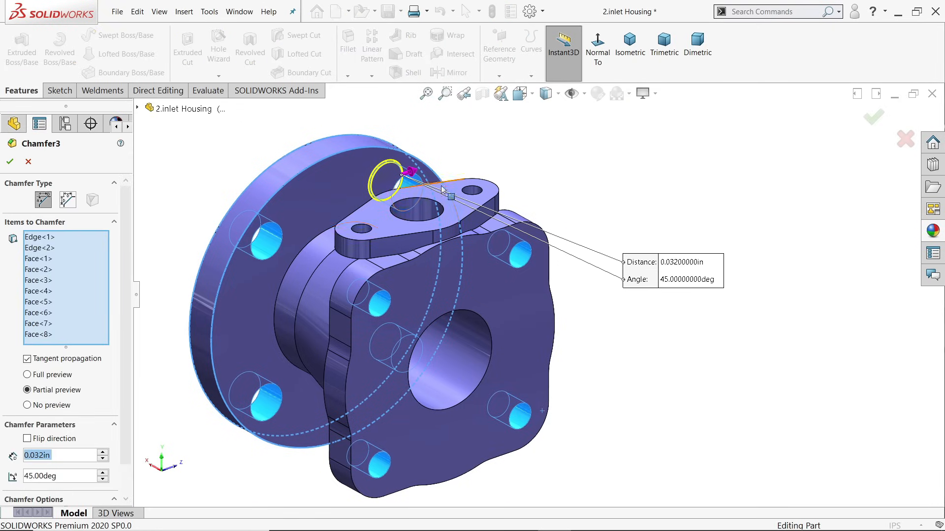
pyautogui.click(387, 215)
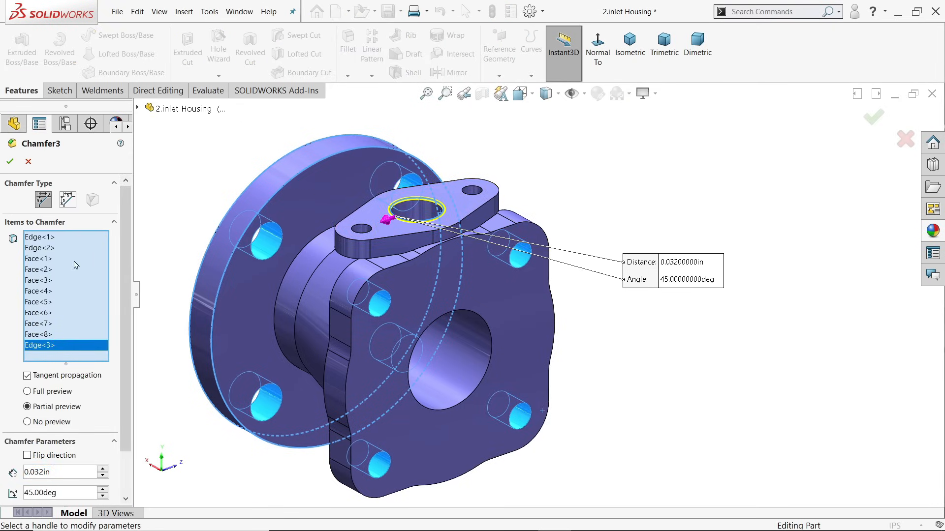
pyautogui.click(10, 161)
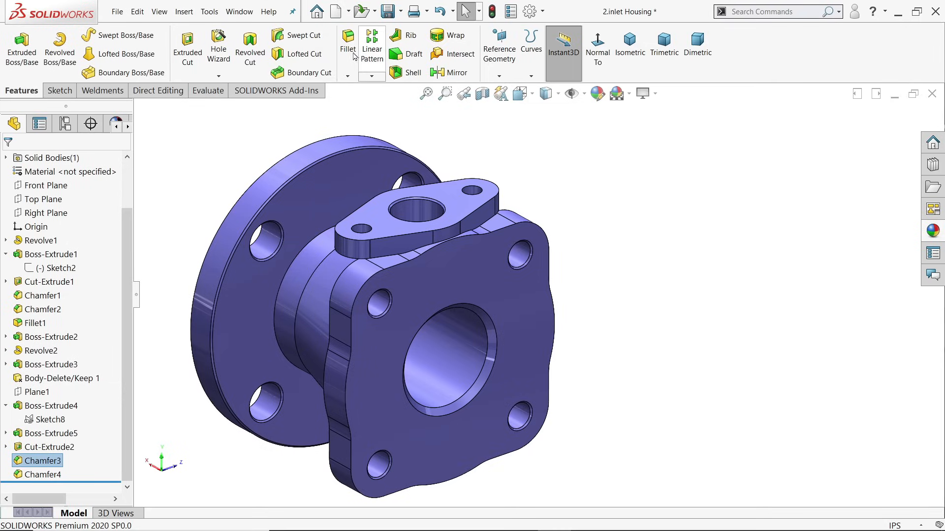
# - Fillet the body's junctions with the square and round flanges and the edge between the neck and cone at 0.08 in radius
pyautogui.click(353, 55)
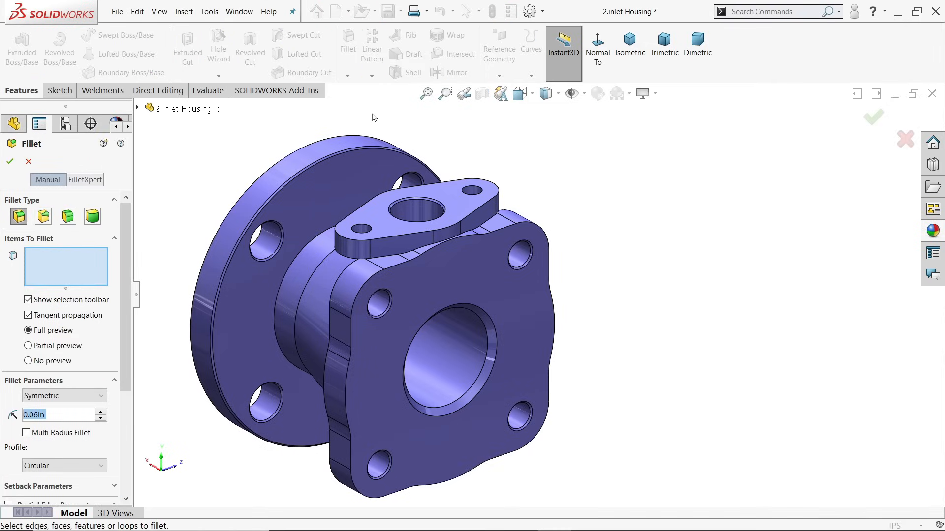
pyautogui.write('0.08')
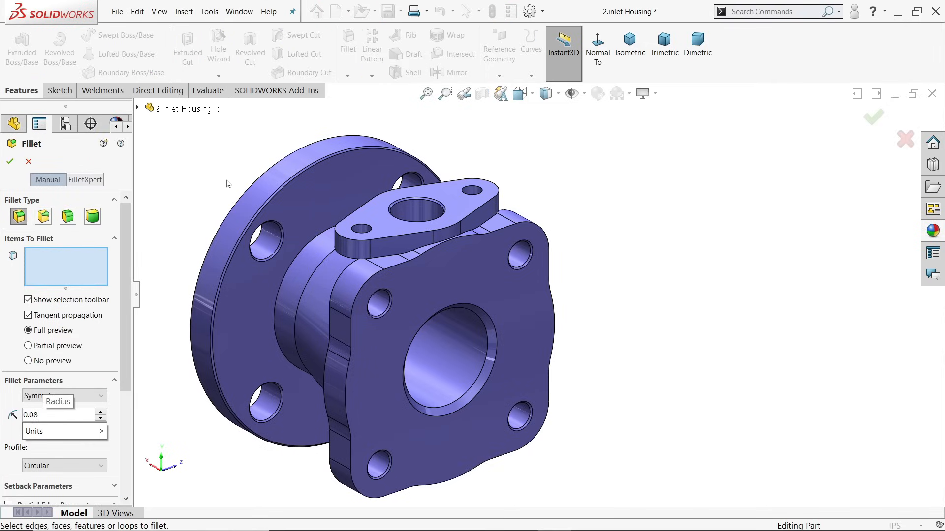
pyautogui.click(199, 182)
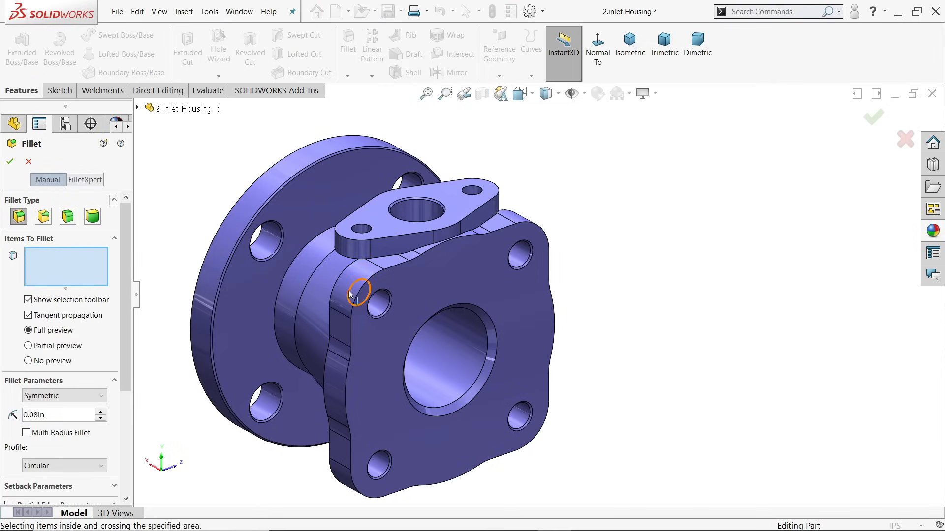
pyautogui.scroll(-2, 350, 295)
pyautogui.moveTo(364, 306); pyautogui.dragTo(441, 293, button='middle')
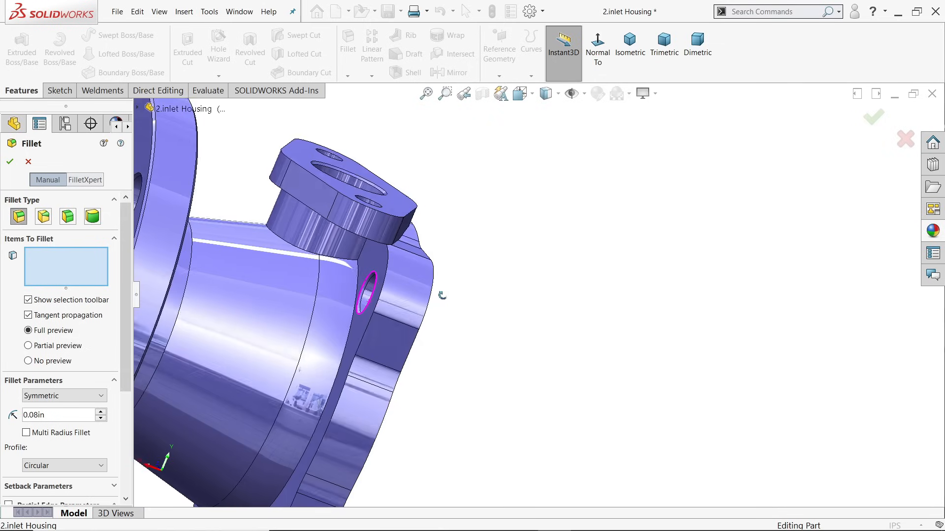
pyautogui.click(352, 334)
pyautogui.scroll(3, 353, 334)
pyautogui.moveTo(352, 330); pyautogui.dragTo(293, 310, button='middle')
pyautogui.click(292, 315)
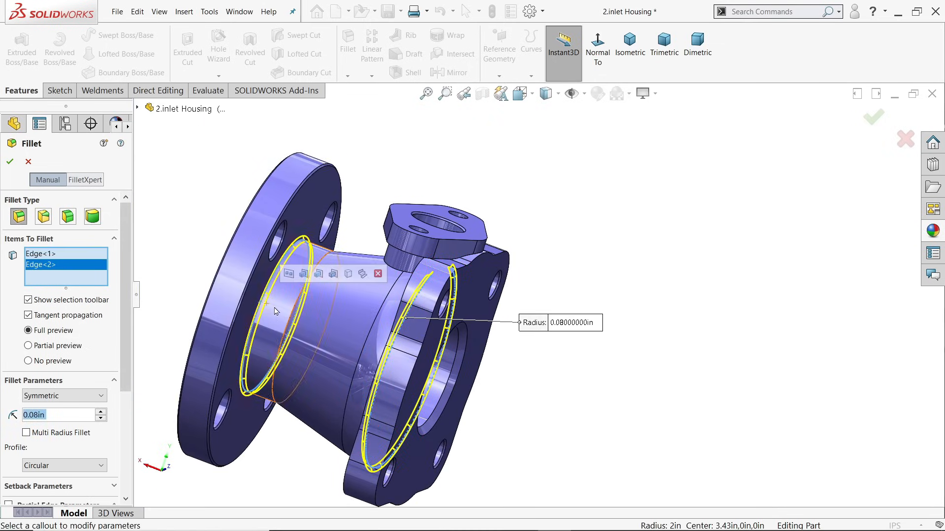
pyautogui.click(294, 318)
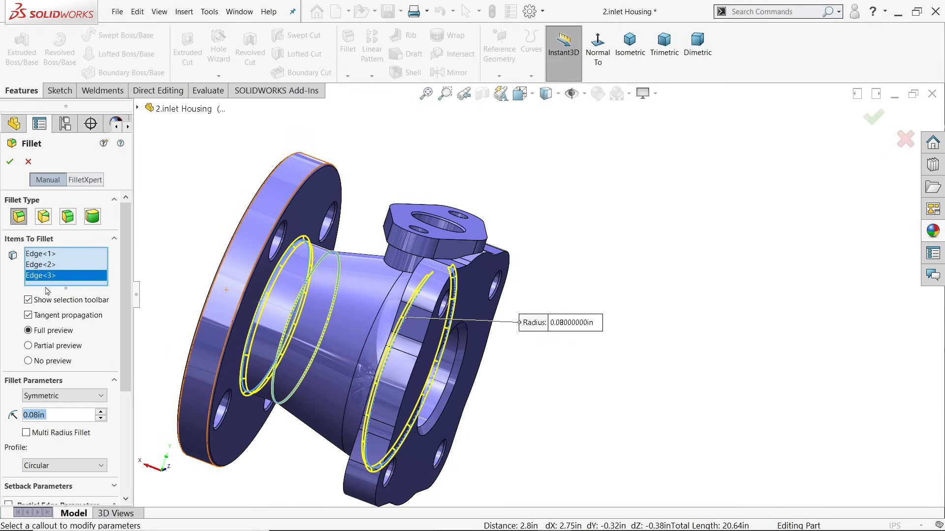
pyautogui.click(12, 163)
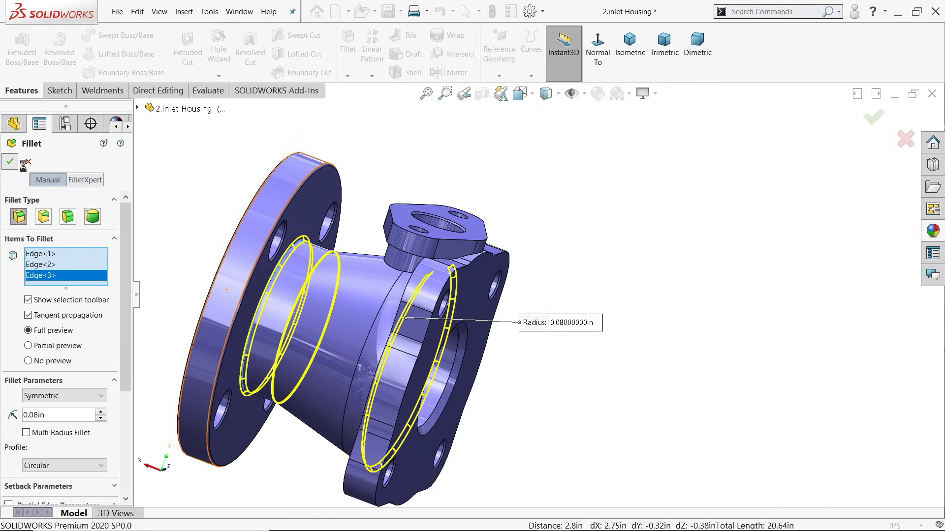
# - Apply a light cyan colour to the whole inlet housing in isometric view and save the part
pyautogui.scroll(3, 517, 296)
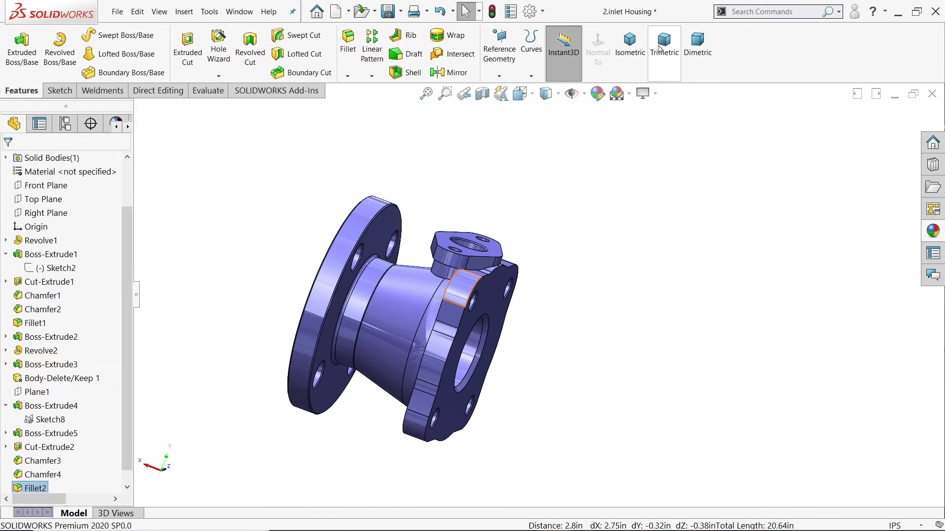
pyautogui.click(630, 44)
pyautogui.scroll(-1, 601, 298)
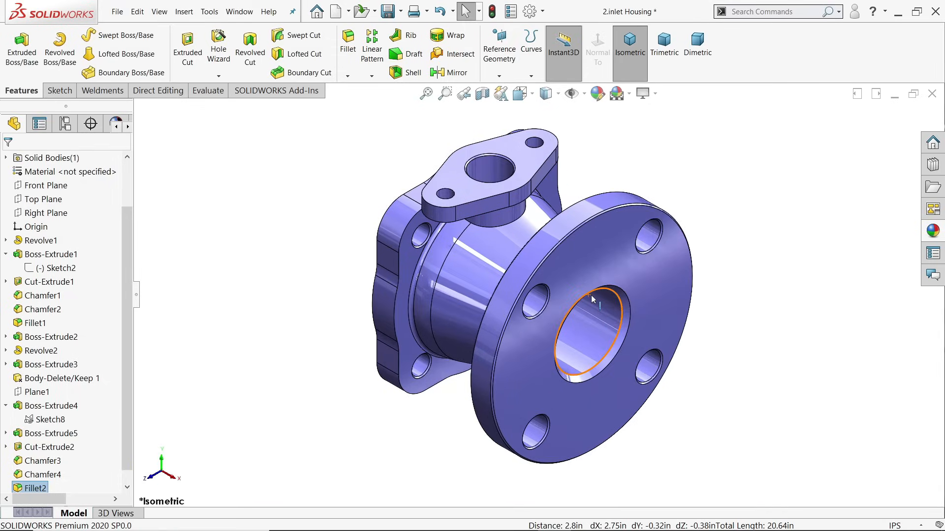
pyautogui.click(655, 155)
pyautogui.scroll(2, 127, 243)
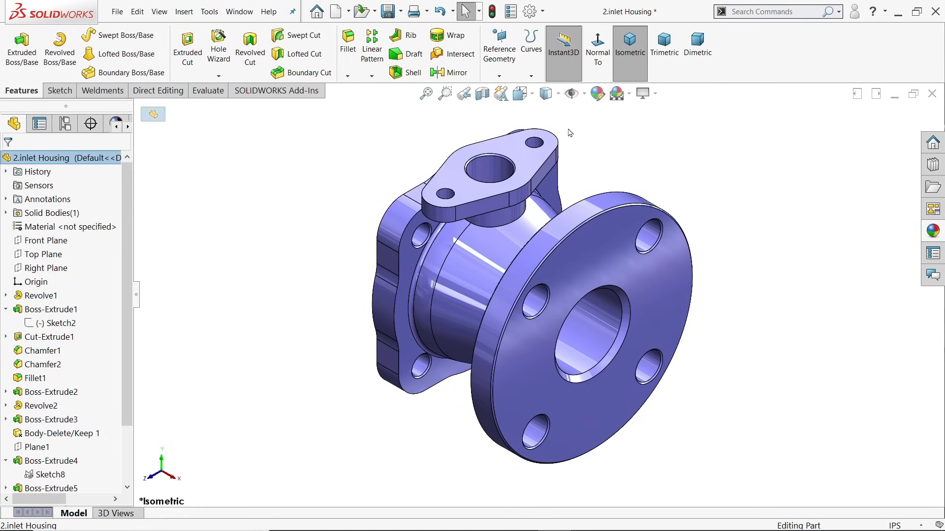
pyautogui.click(597, 94)
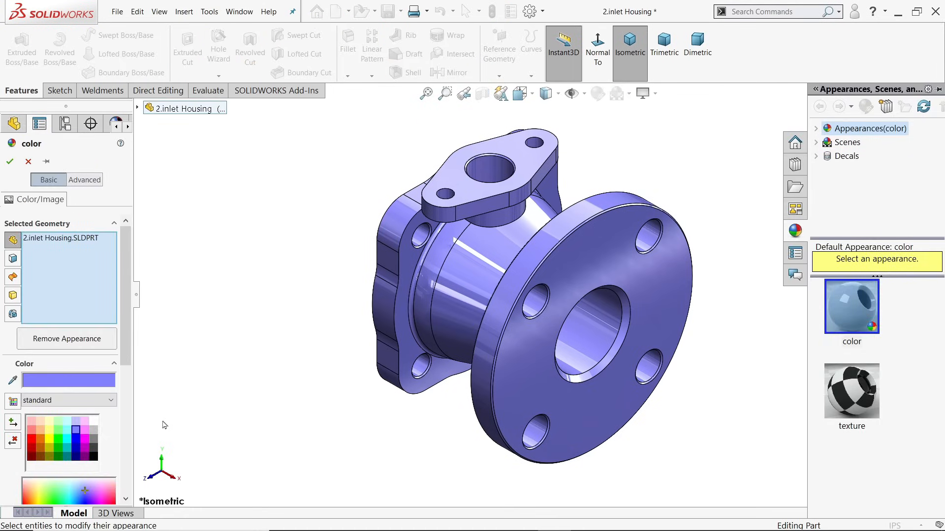
pyautogui.click(68, 430)
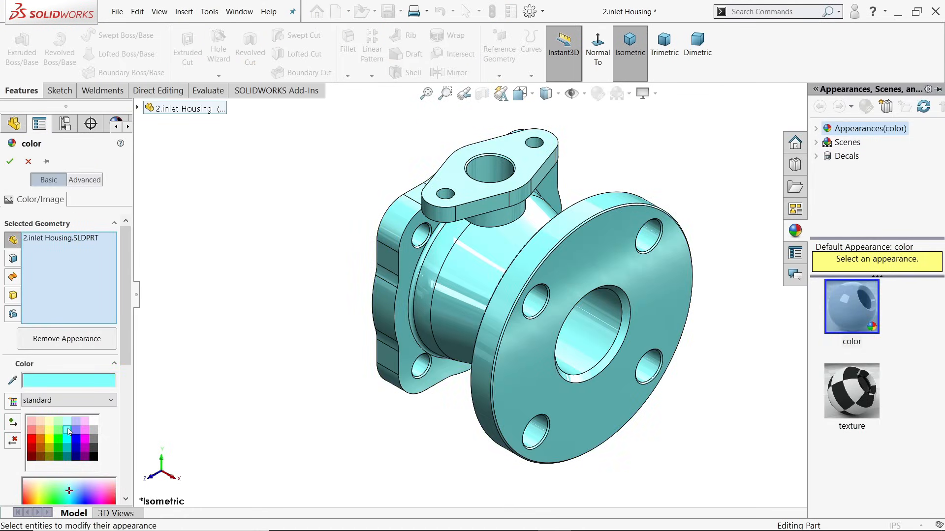
pyautogui.click(9, 162)
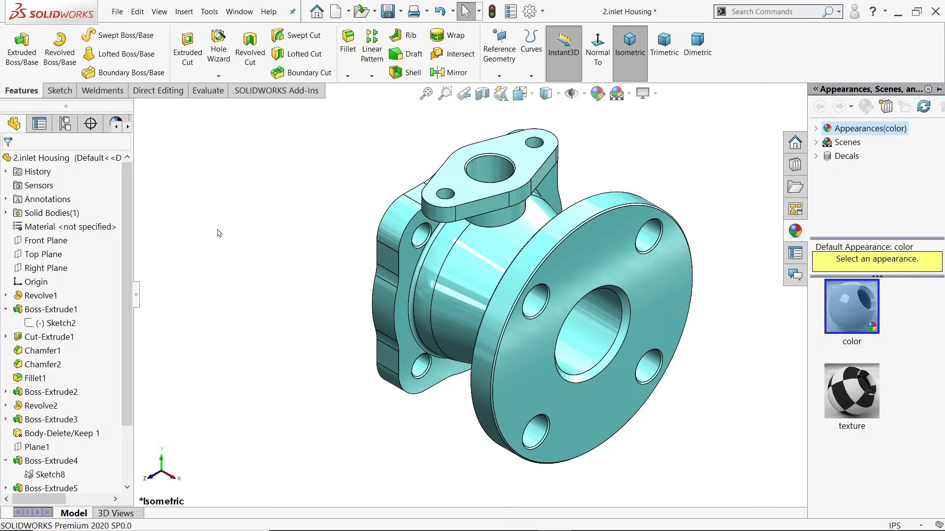
pyautogui.click(389, 14)
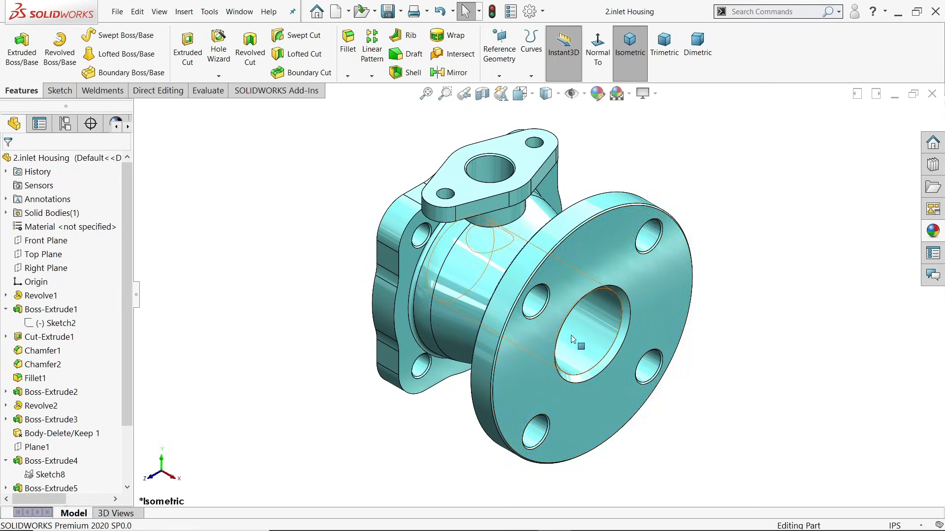
# - Check the port flange and thermostat flange details in the Photos drawing and inspect the port flange's holes on the SOLIDWORKS model
pyautogui.hotkey('alt', 'Tab')
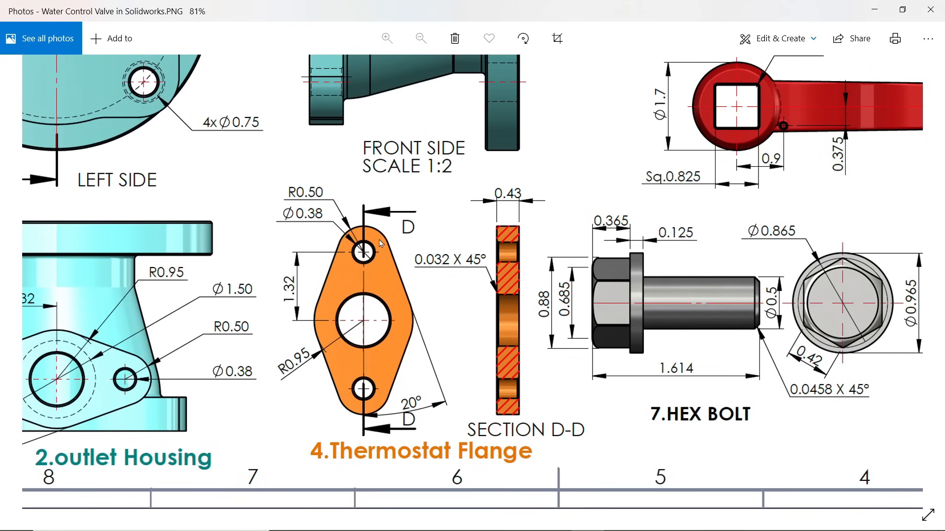
pyautogui.moveTo(169, 340); pyautogui.dragTo(252, 328)
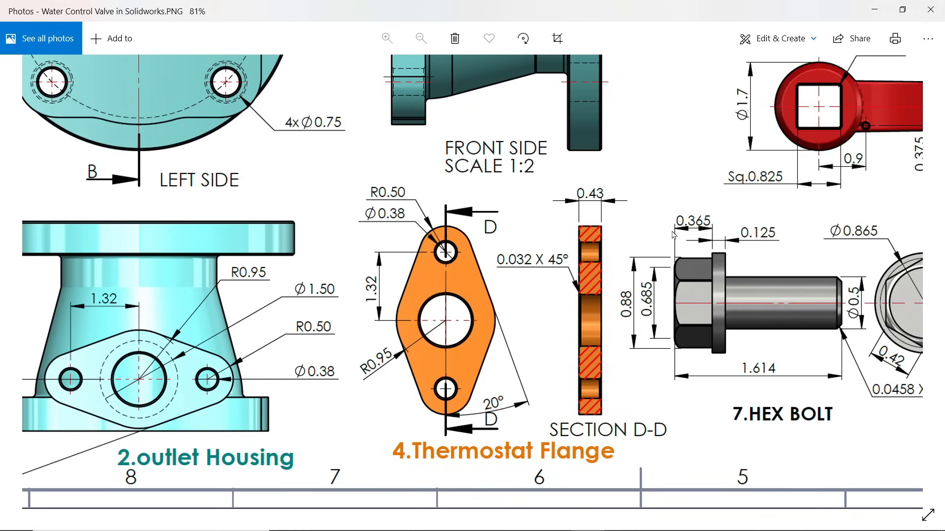
pyautogui.click(875, 9)
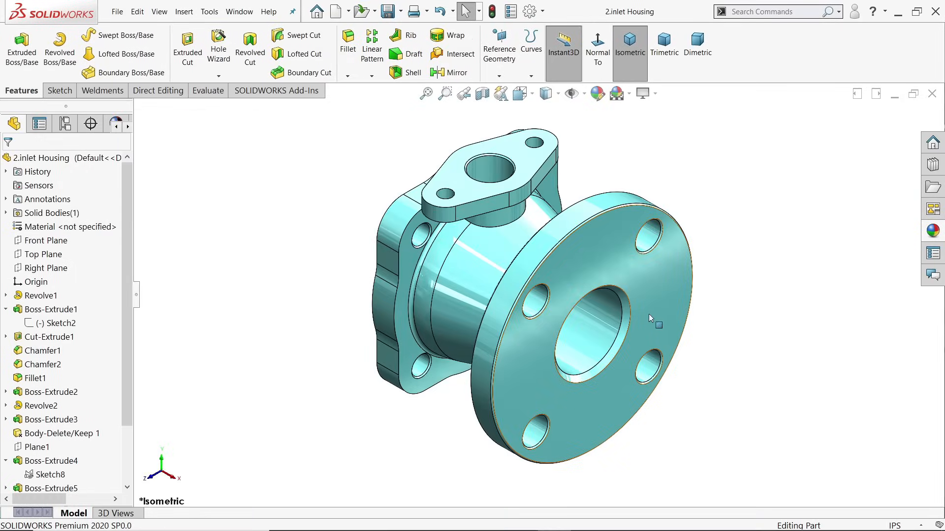
pyautogui.scroll(-5, 517, 181)
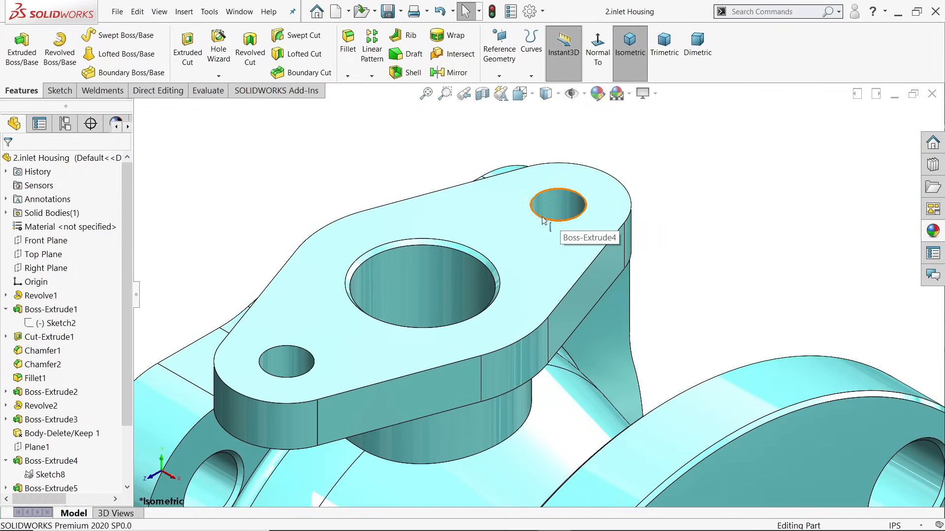
pyautogui.scroll(4, 524, 259)
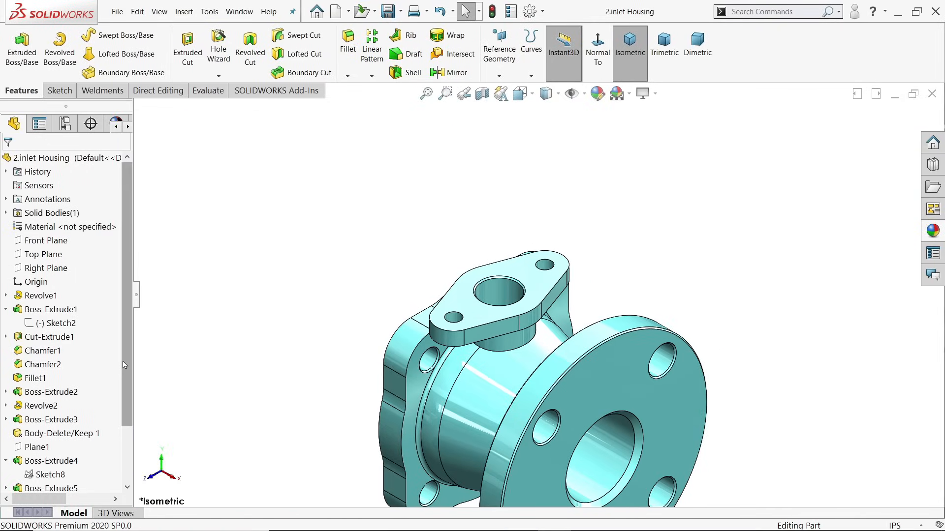
# - Add the port flange's two small bolt holes to the existing 0.032 in by 45° chamfer and save the part
pyautogui.moveTo(129, 368); pyautogui.dragTo(118, 418)
pyautogui.scroll(-1, 37, 454)
pyautogui.click(19, 449)
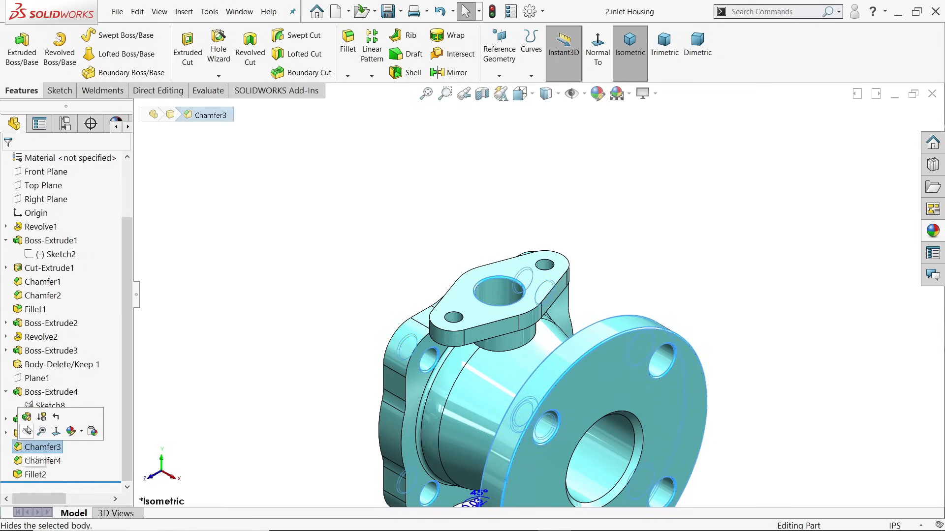
pyautogui.click(25, 418)
pyautogui.scroll(-5, 538, 304)
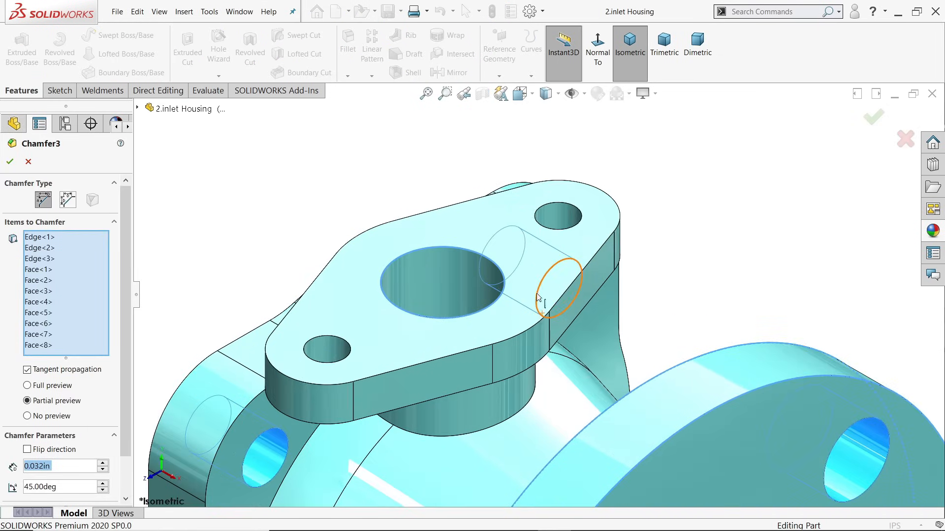
pyautogui.click(559, 219)
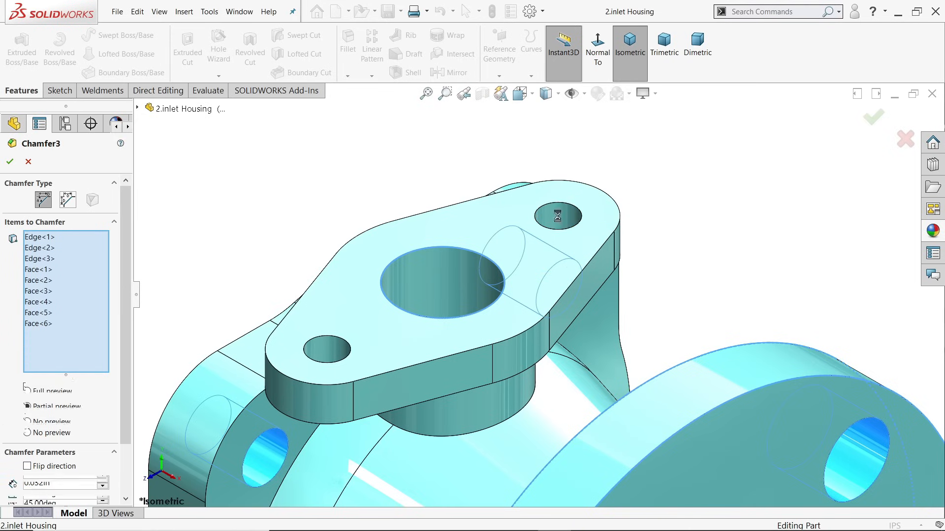
pyautogui.click(333, 357)
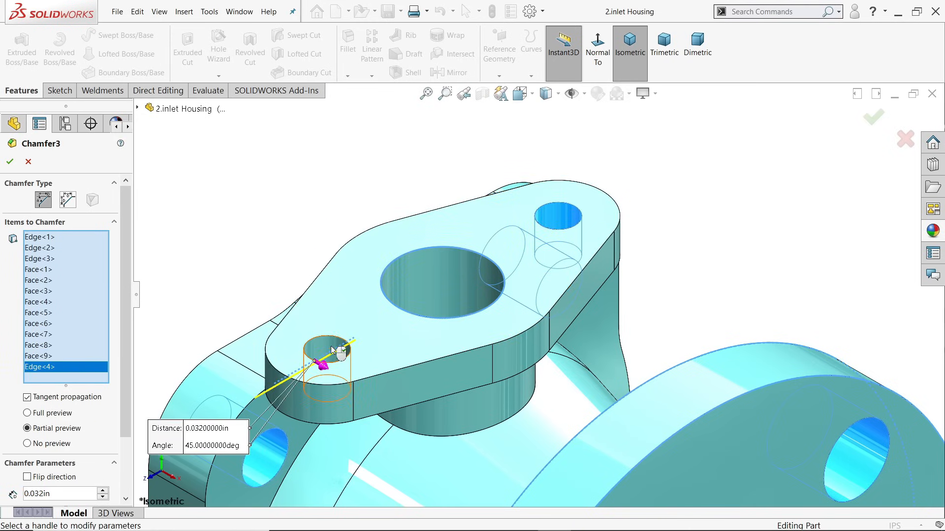
pyautogui.rightClick(49, 373)
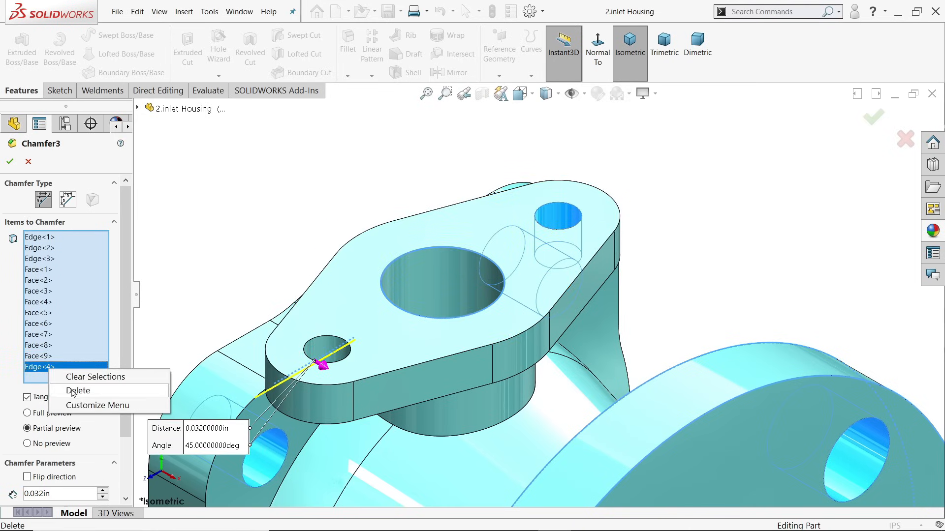
pyautogui.click(73, 391)
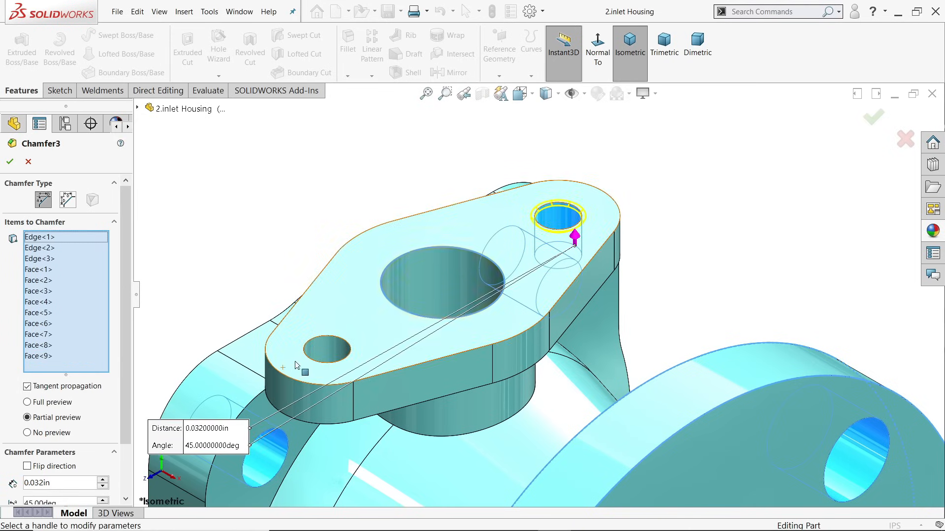
pyautogui.click(318, 344)
pyautogui.click(10, 162)
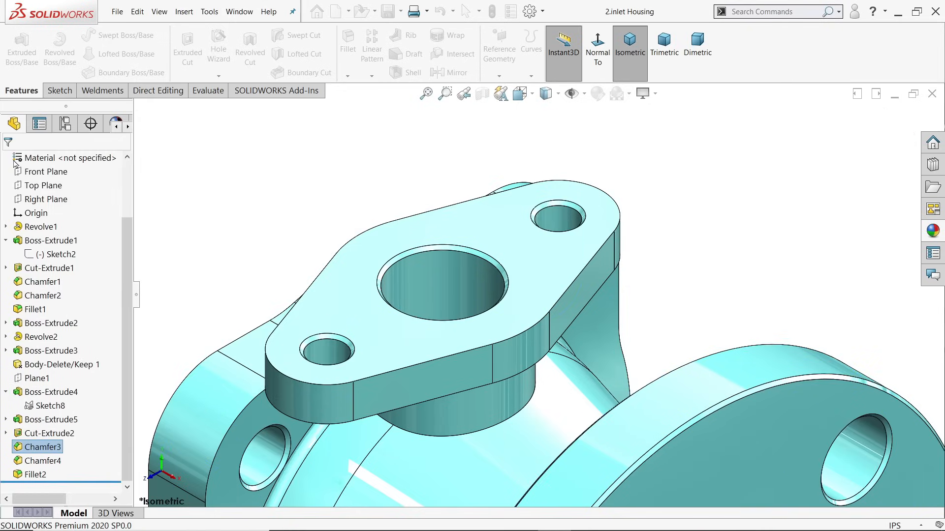
pyautogui.scroll(3, 361, 220)
pyautogui.scroll(-3, 543, 280)
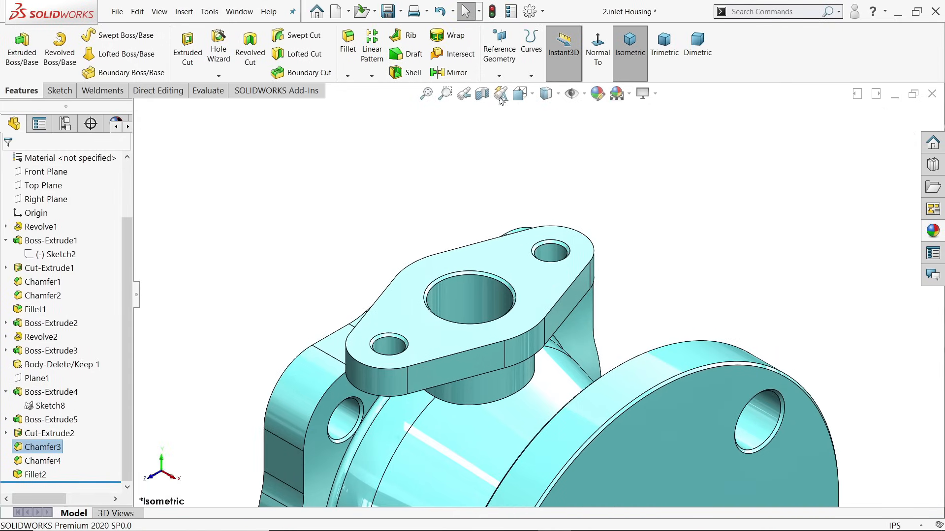
pyautogui.click(385, 13)
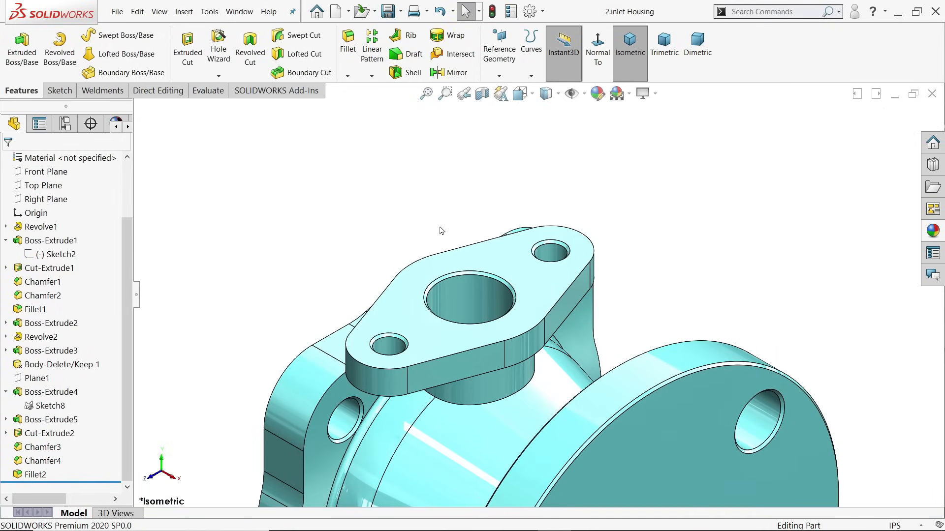
# - Sketch on the port flange's outer face and convert its outline, central bore edge and both bolt hole edges into sketch entities
pyautogui.click(475, 260)
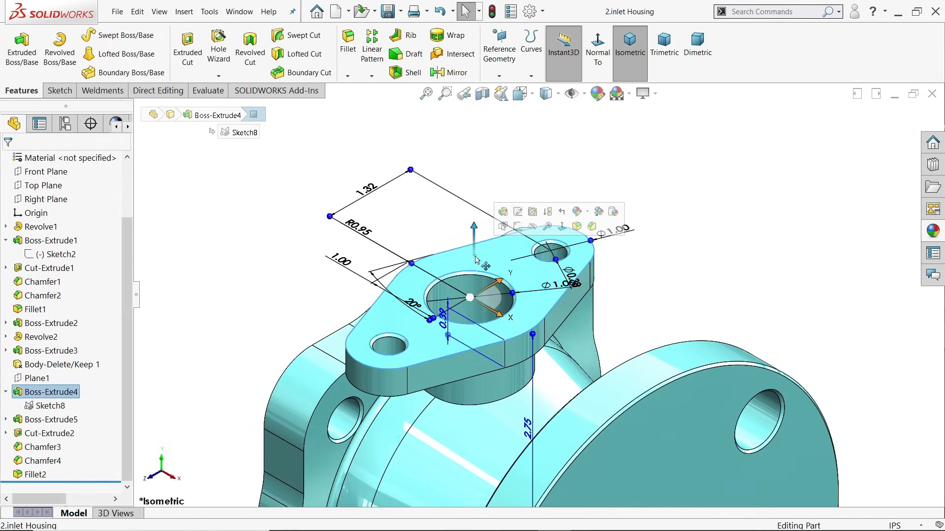
pyautogui.click(516, 225)
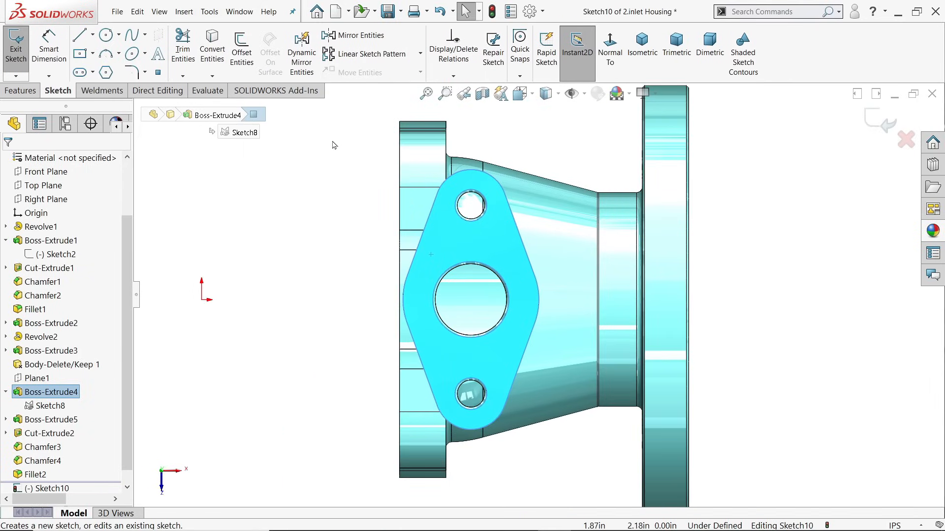
pyautogui.click(212, 54)
pyautogui.moveTo(498, 316); pyautogui.dragTo(471, 201, button='middle')
pyautogui.scroll(-3, 450, 133)
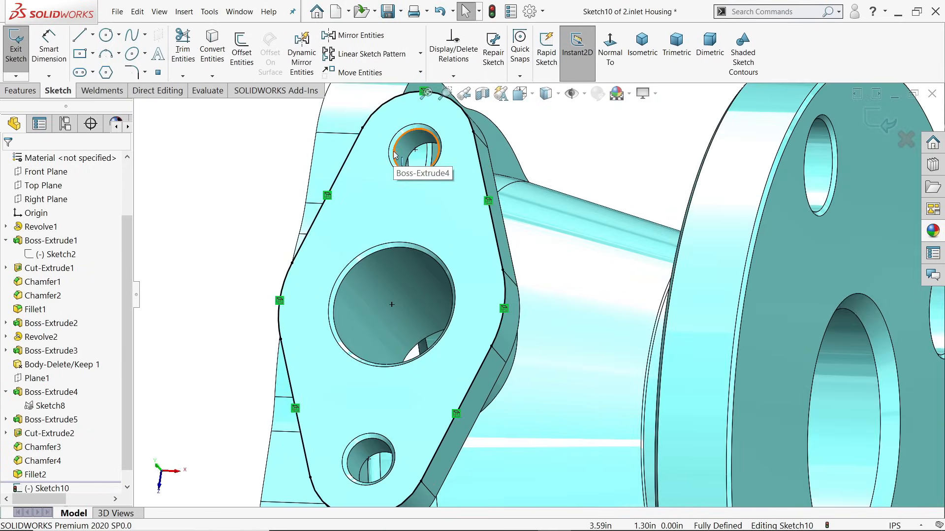
pyautogui.keyDown('ctrl'); pyautogui.click(358, 270); pyautogui.keyUp('ctrl')
pyautogui.keyDown('ctrl'); pyautogui.click(351, 438); pyautogui.keyUp('ctrl')
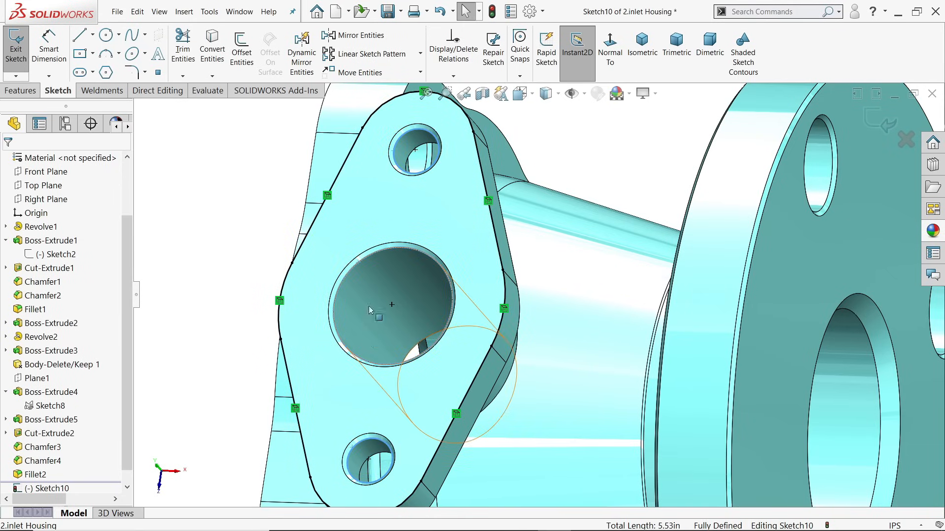
pyautogui.click(211, 47)
pyautogui.moveTo(470, 253)
pyautogui.mouseDown(button='middle')
pyautogui.moveTo(481, 223)
pyautogui.moveTo(450, 203)
pyautogui.moveTo(446, 212)
pyautogui.mouseUp(button='middle')
# - Extrude the flange profile outward 0.43 in as a separate body, without merging the result
pyautogui.click(20, 91)
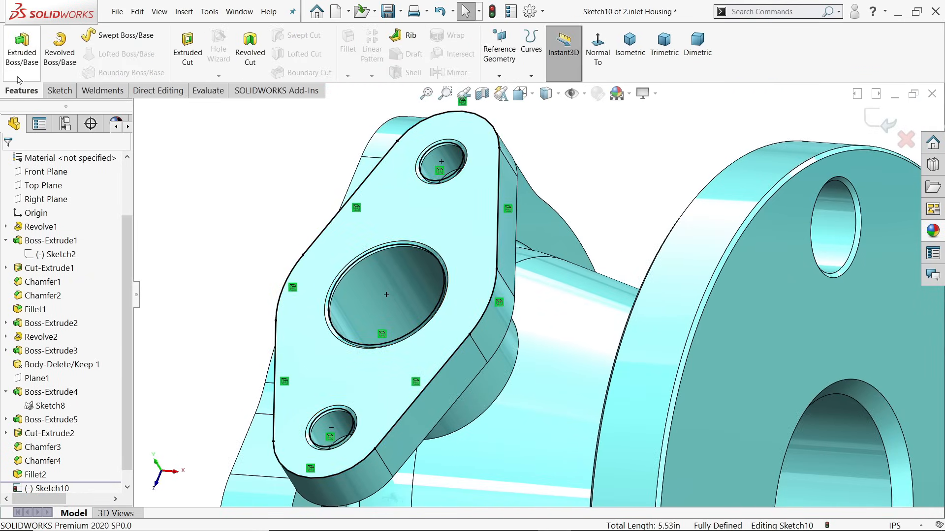
pyautogui.click(22, 55)
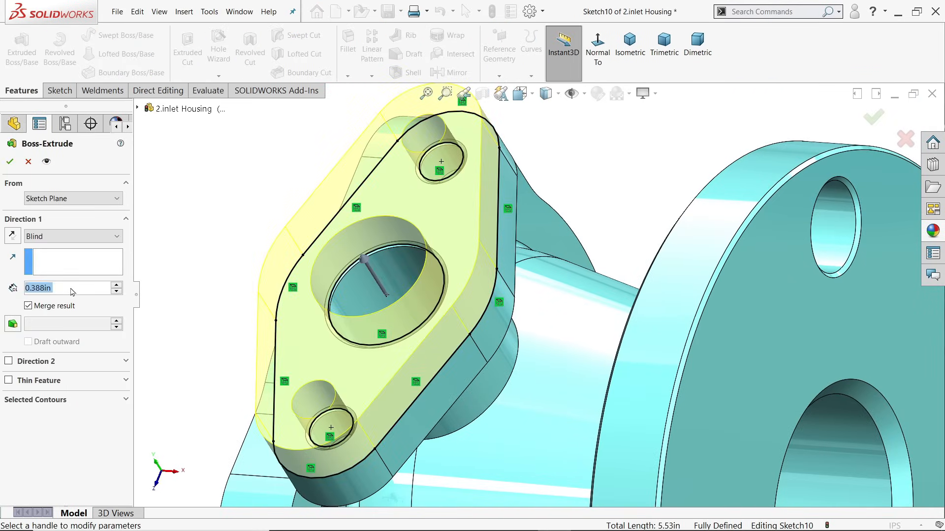
pyautogui.write('0.43')
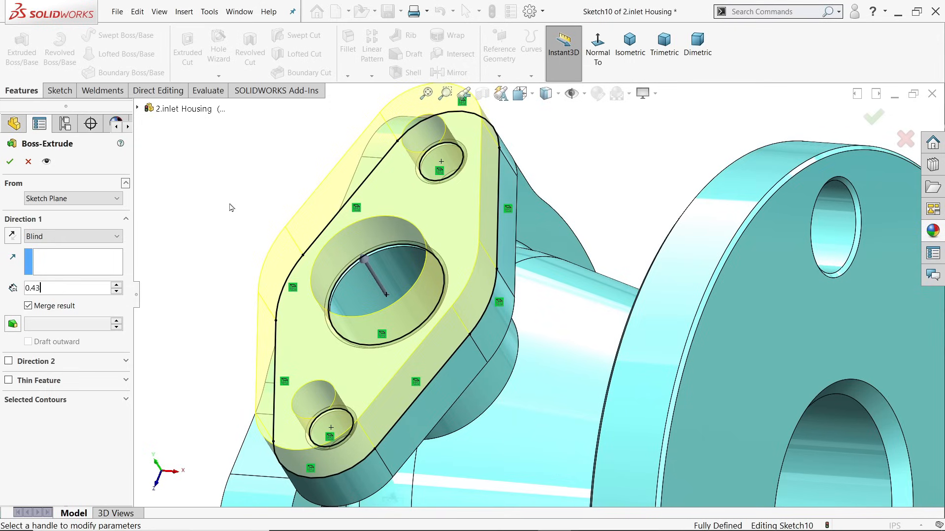
pyautogui.press('Return')
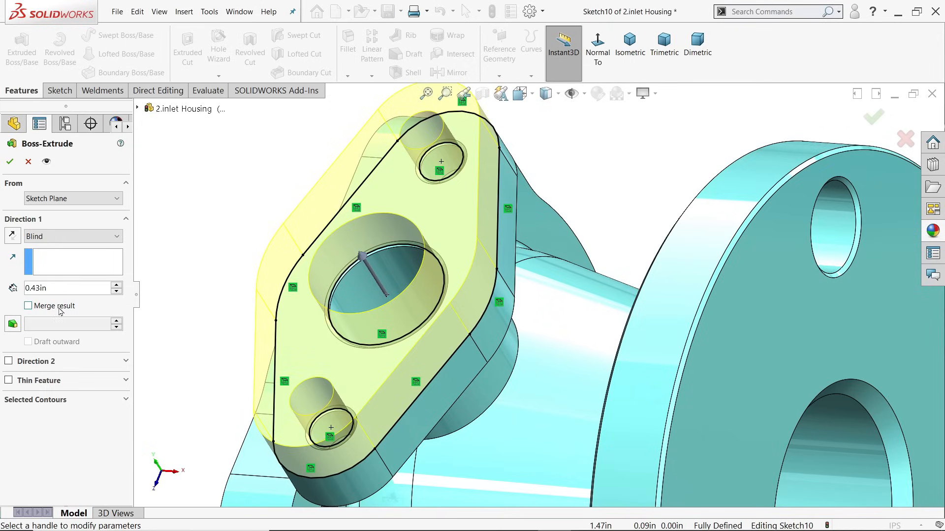
pyautogui.click(8, 162)
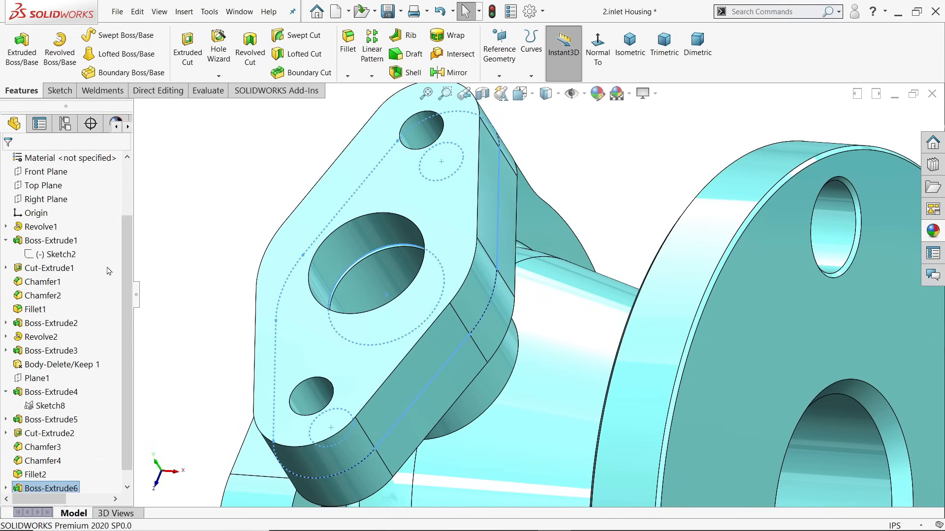
# - Check the part's solid bodies and delete the housing body, keeping only the newly extruded flange
pyautogui.moveTo(127, 270); pyautogui.dragTo(126, 216)
pyautogui.click(6, 213)
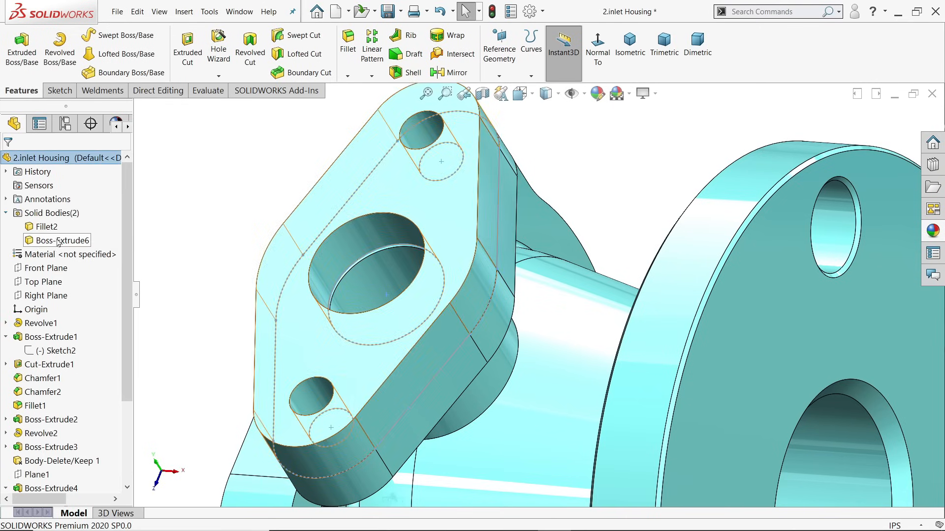
pyautogui.click(6, 214)
pyautogui.scroll(3, 401, 219)
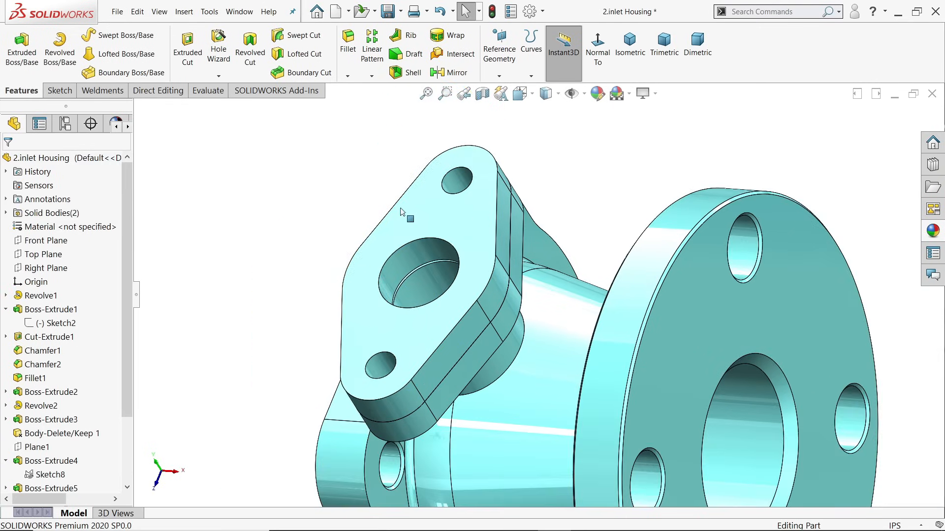
pyautogui.scroll(-1, 557, 333)
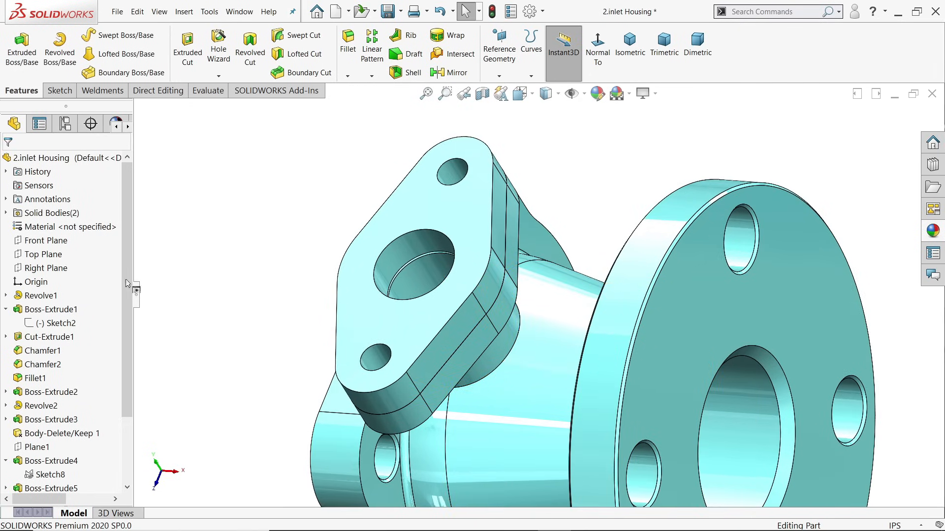
pyautogui.click(162, 90)
pyautogui.click(177, 49)
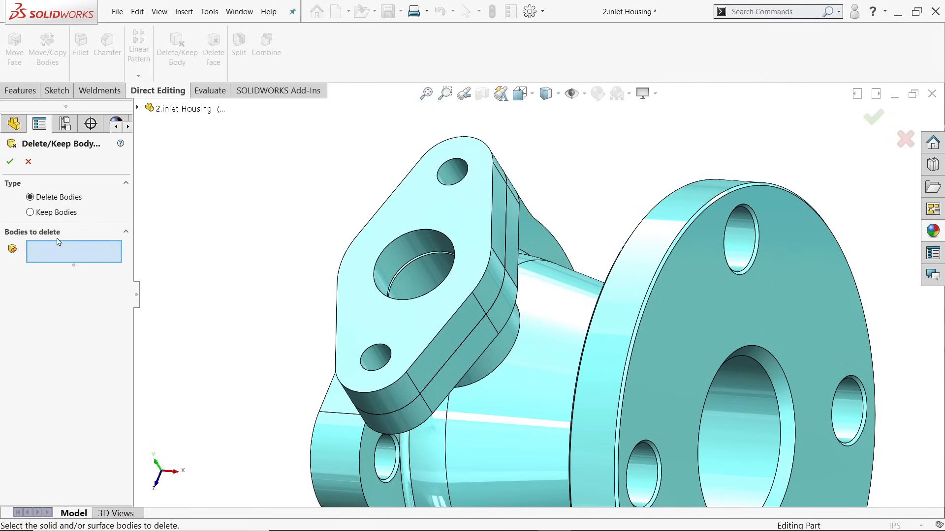
pyautogui.click(609, 383)
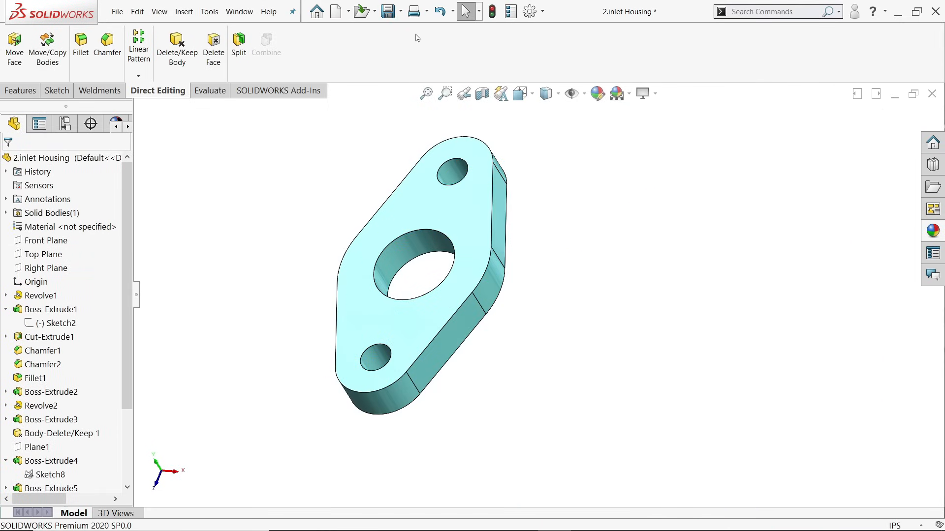
# - Save the part under the new name 3.Thermostat flange in the Water Control Valve folder
pyautogui.click(401, 12)
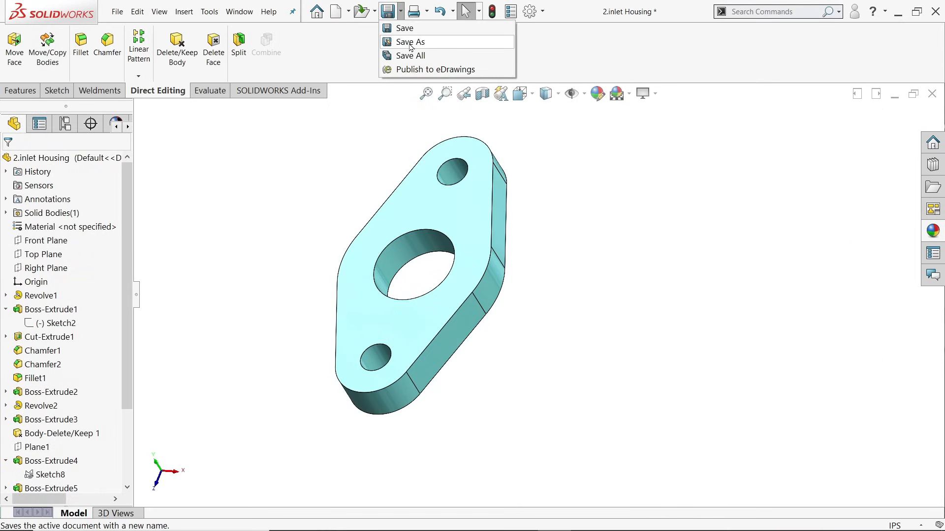
pyautogui.click(411, 43)
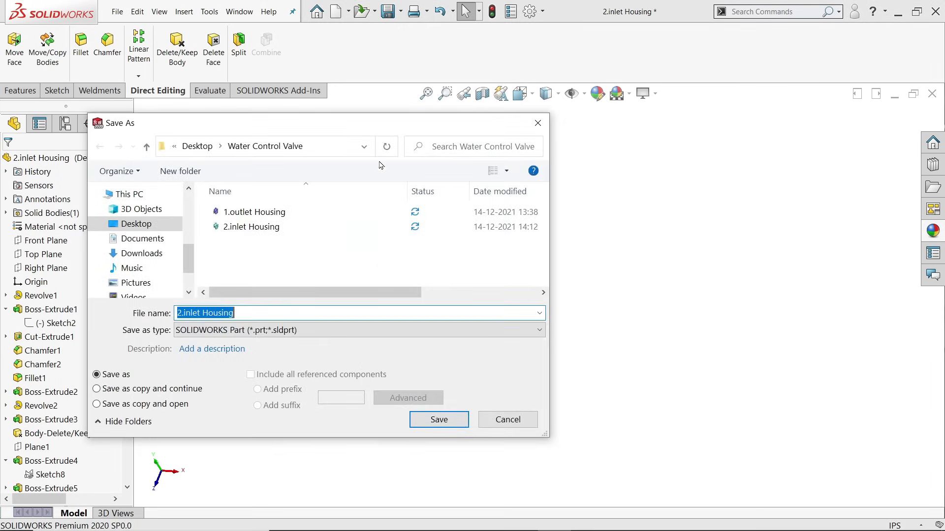
pyautogui.write('3.Thermostat flange')
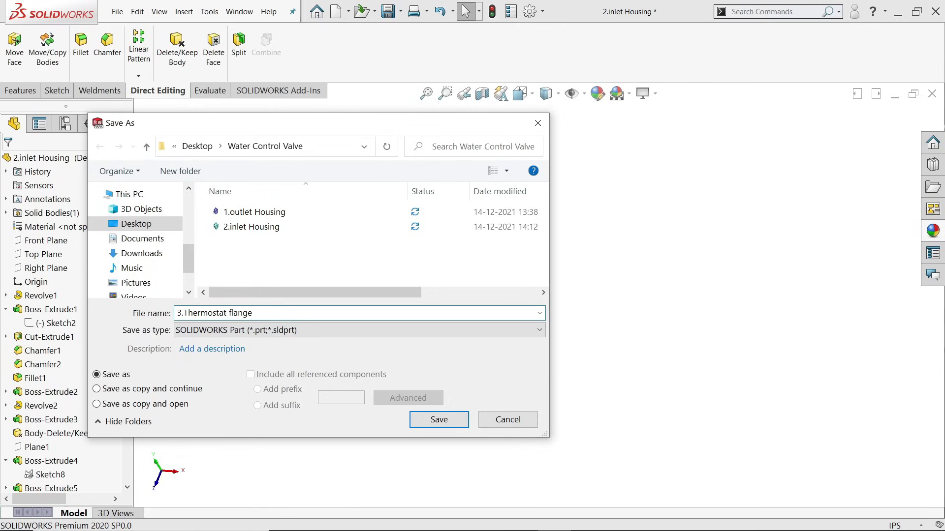
pyautogui.press('Return')
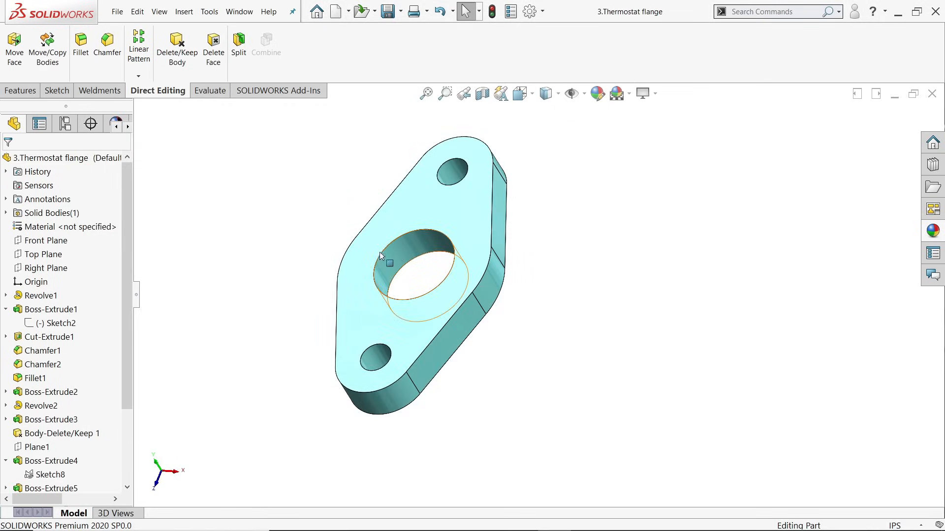
# - Chamfer both ends of the thermostat flange's central bore and two bolt holes at 0.032 in by 45°
pyautogui.click(21, 91)
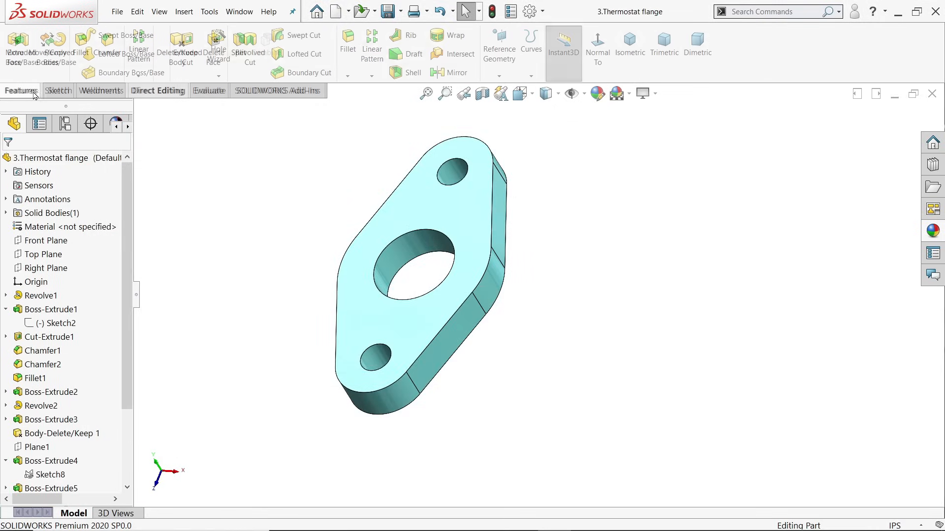
pyautogui.click(349, 72)
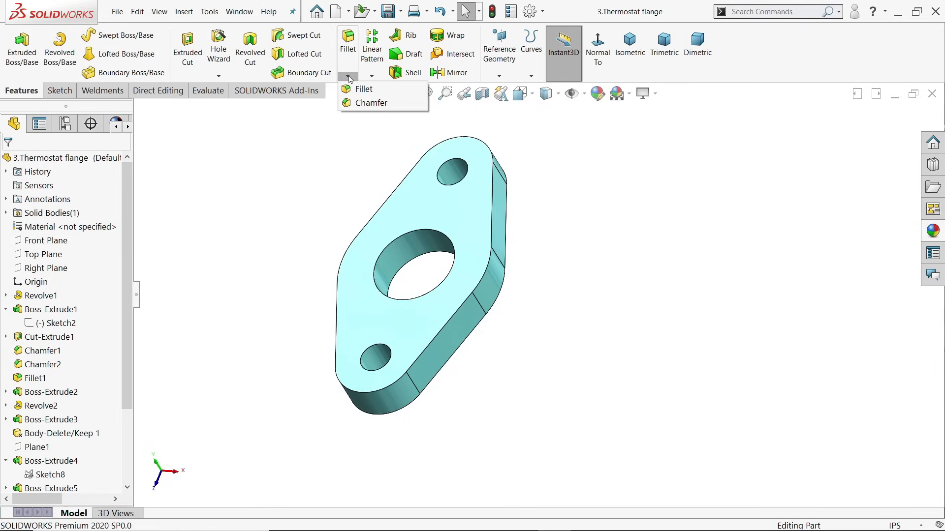
pyautogui.click(364, 102)
pyautogui.write('0.032in')
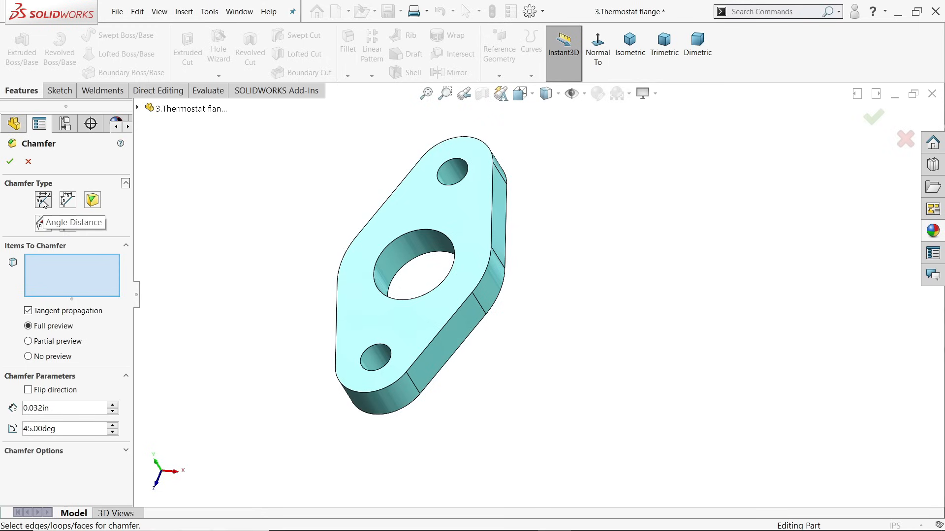
pyautogui.click(402, 254)
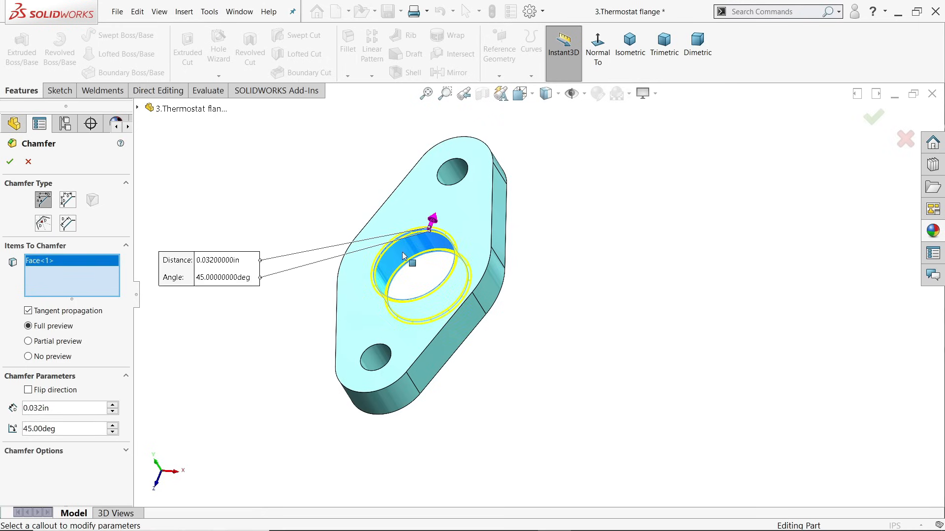
pyautogui.click(453, 177)
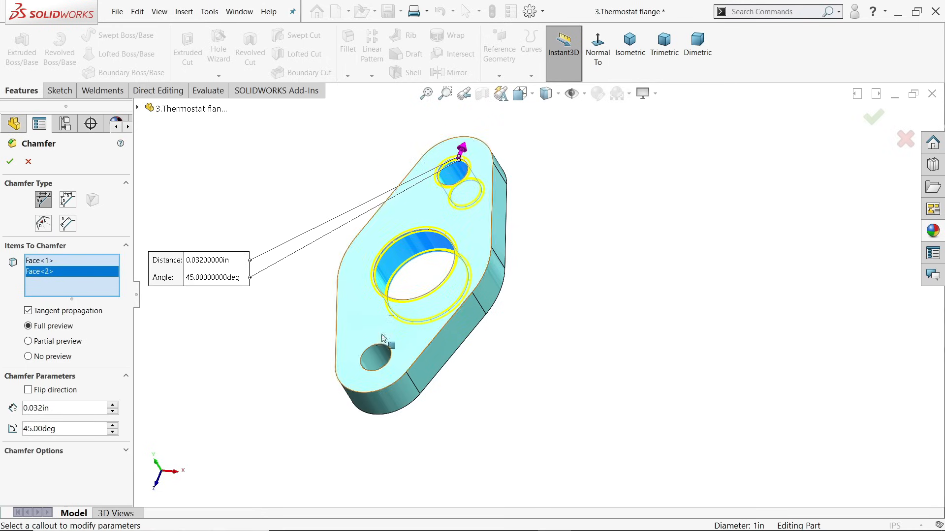
pyautogui.click(373, 363)
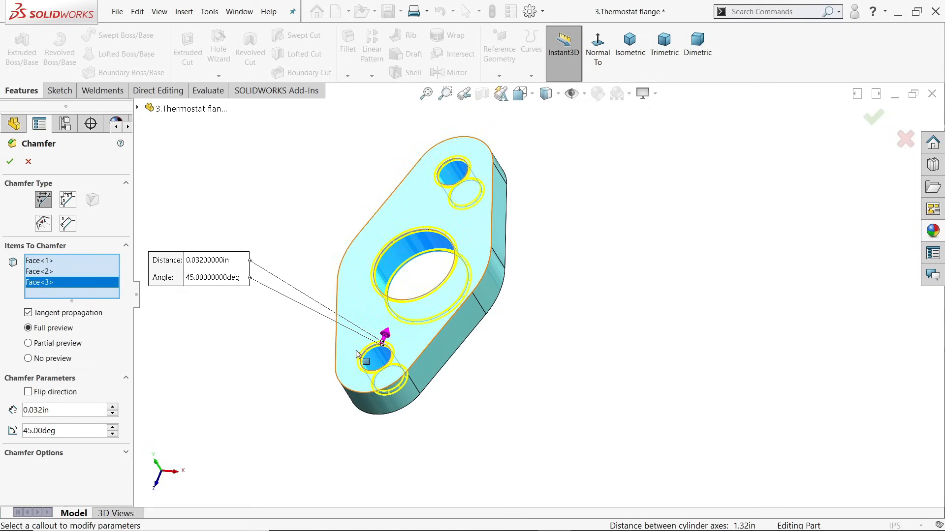
pyautogui.click(11, 162)
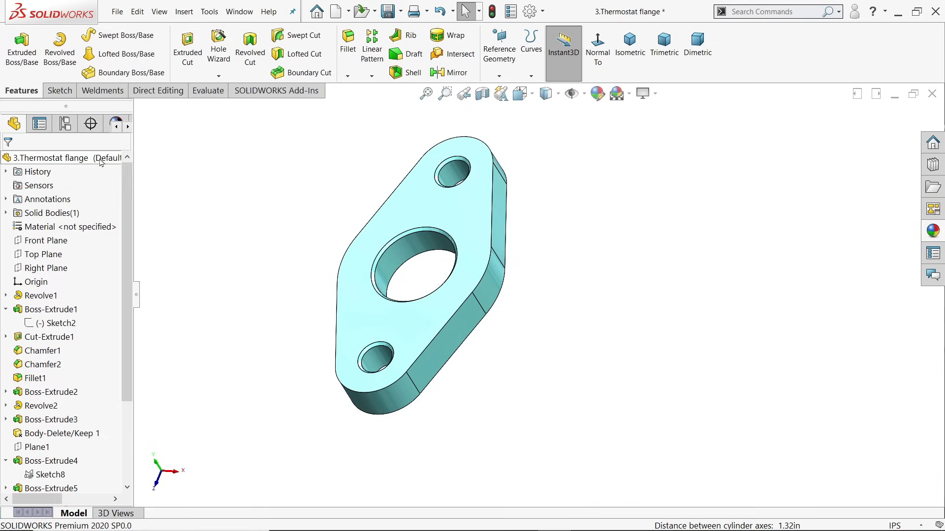
# - Apply an orange colour to the whole thermostat flange part and save it
pyautogui.click(598, 93)
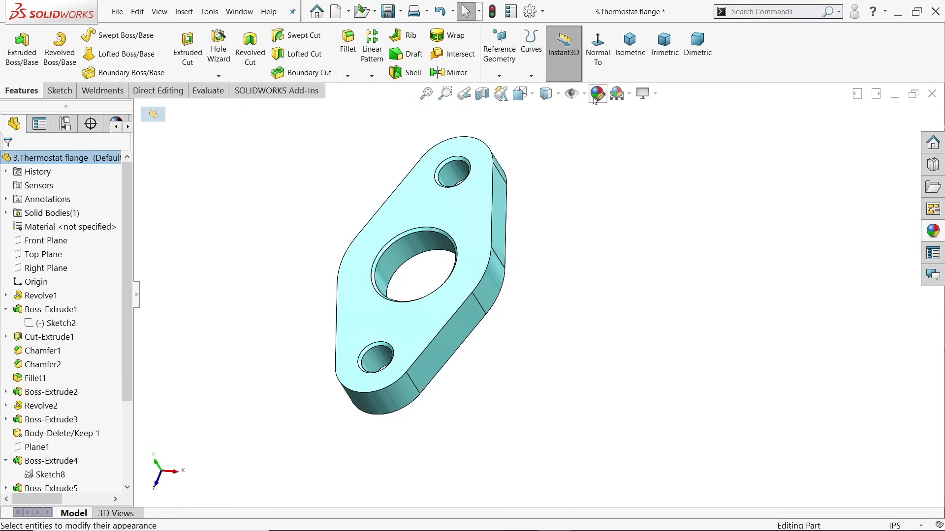
pyautogui.click(42, 442)
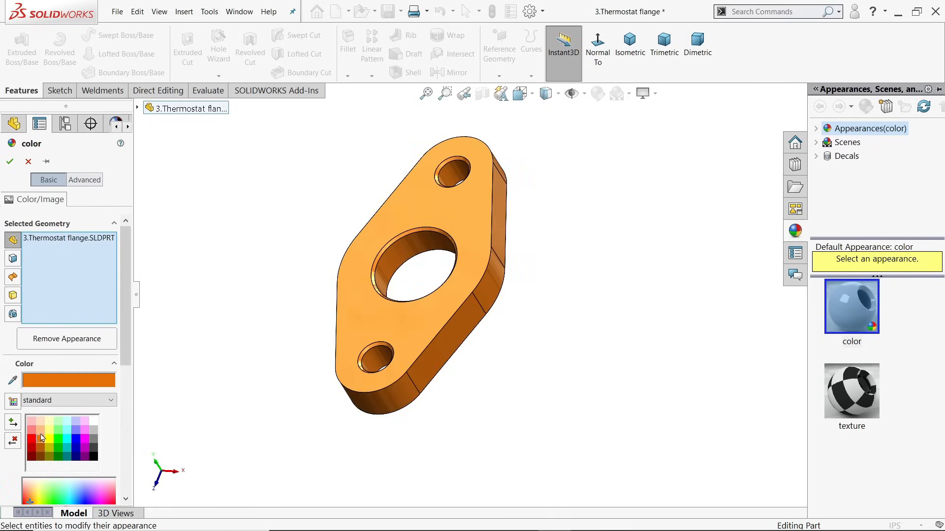
pyautogui.click(42, 433)
pyautogui.click(40, 439)
pyautogui.click(9, 161)
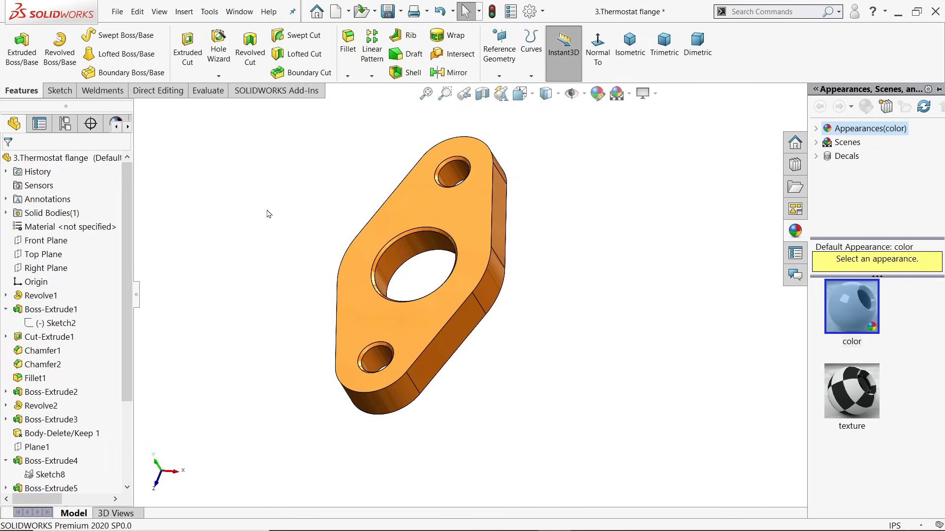
pyautogui.click(388, 11)
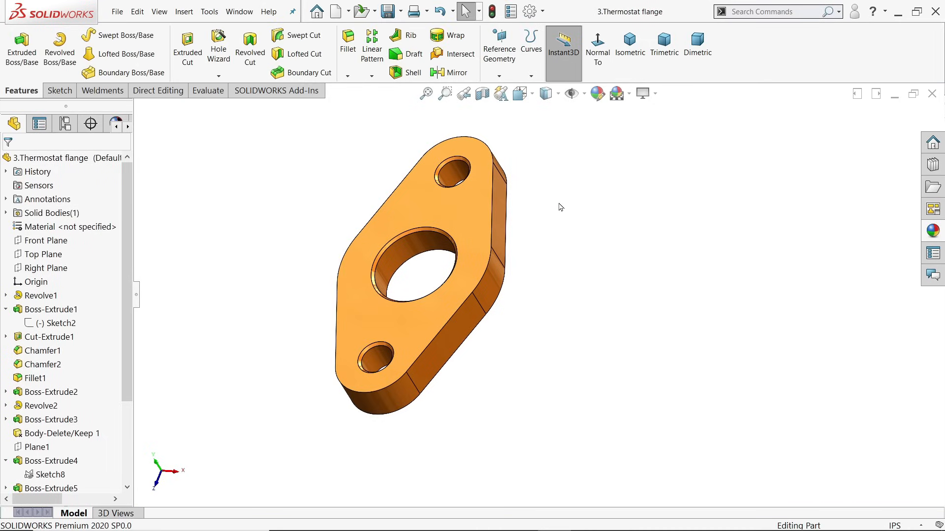
pyautogui.moveTo(558, 207)
pyautogui.mouseDown(button='middle')
pyautogui.moveTo(559, 219)
pyautogui.moveTo(596, 232)
pyautogui.moveTo(540, 164)
pyautogui.moveTo(571, 215)
pyautogui.moveTo(508, 244)
pyautogui.mouseUp(button='middle')
# - Check the Ball Valve Sub drawing, then sketch its open stem outline on the new part's Front Plane, with an axis line about 3.9 in high from the origin
pyautogui.hotkey('alt', 'Tab')
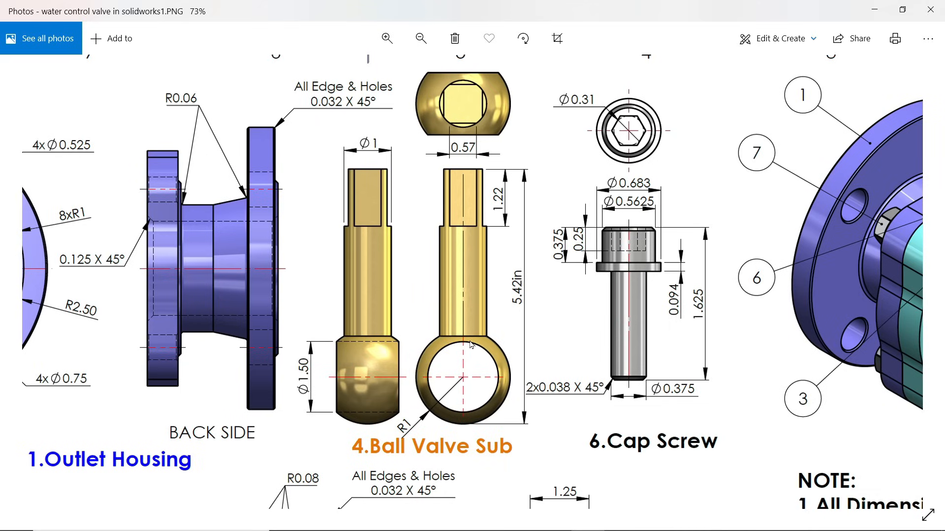
pyautogui.click(874, 9)
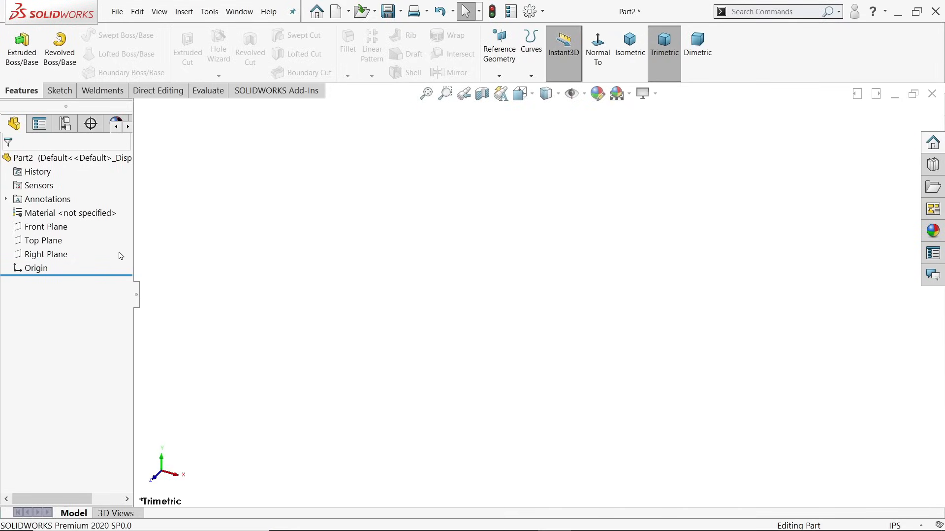
pyautogui.click(46, 227)
pyautogui.click(66, 216)
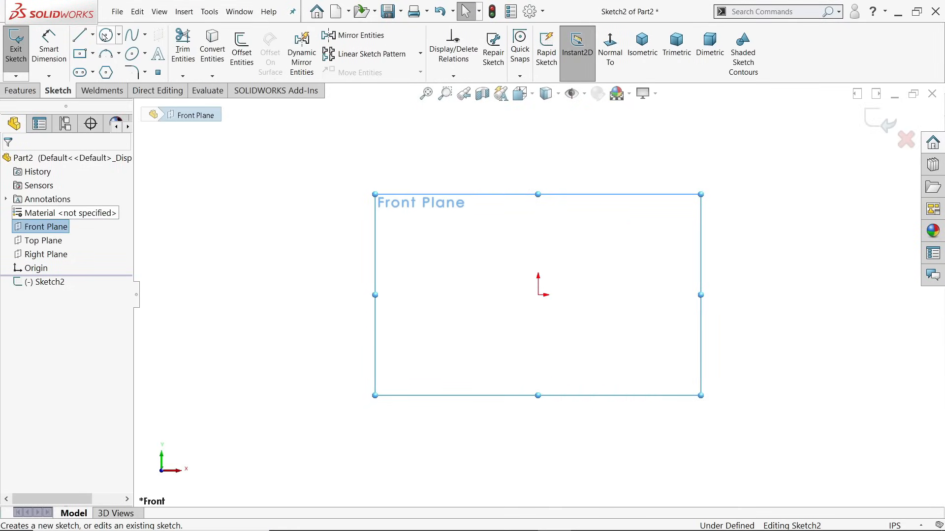
pyautogui.click(80, 35)
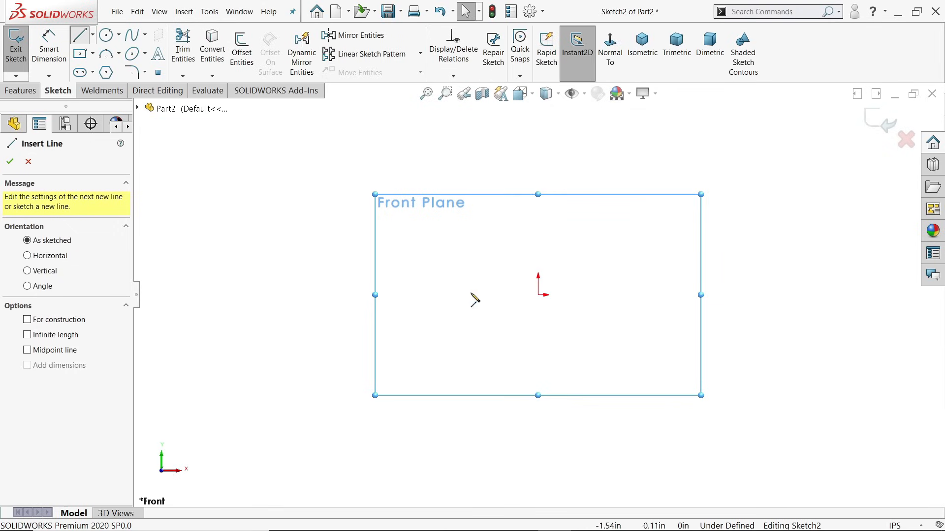
pyautogui.click(538, 295)
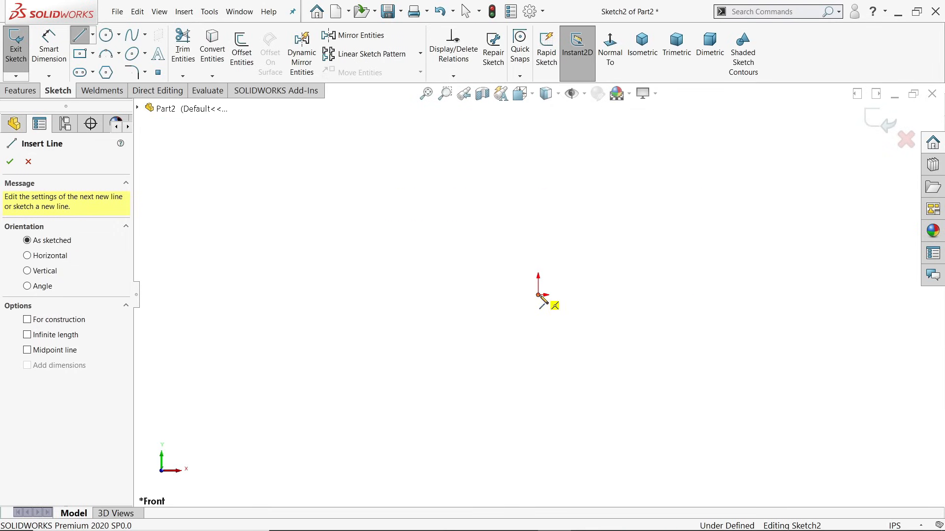
pyautogui.click(538, 114)
pyautogui.click(518, 114)
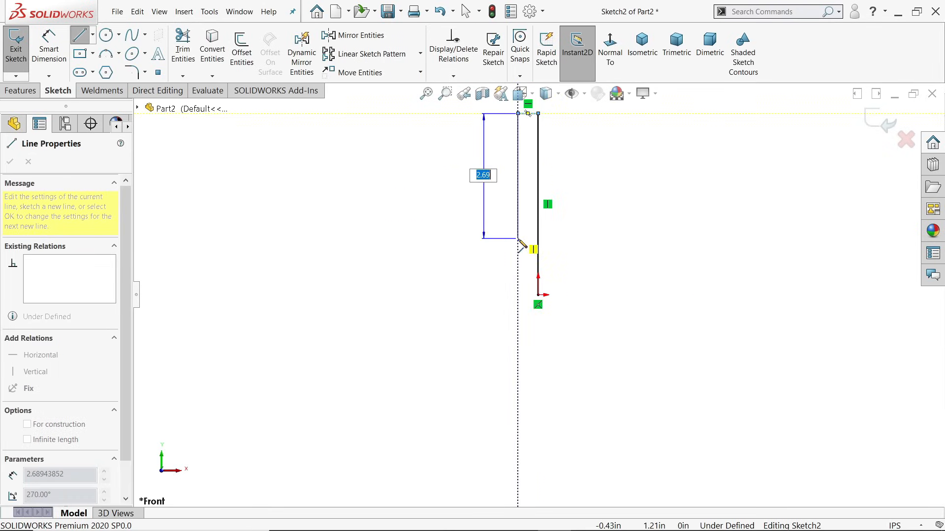
pyautogui.click(518, 238)
pyautogui.rightClick(566, 237)
pyautogui.click(598, 243)
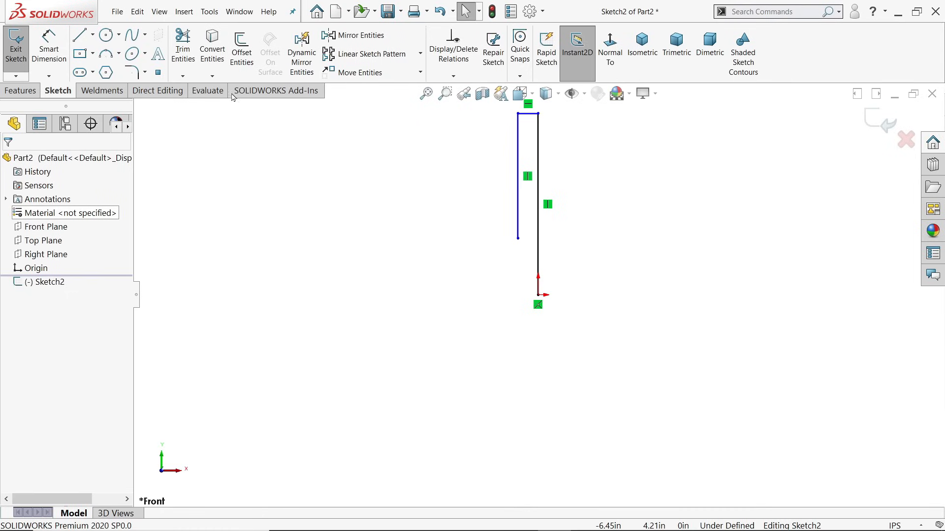
# - Sketch a circle of about 0.86 in radius centred on the vertical axis line and passing through the origin
pyautogui.click(106, 34)
pyautogui.scroll(-2, 551, 261)
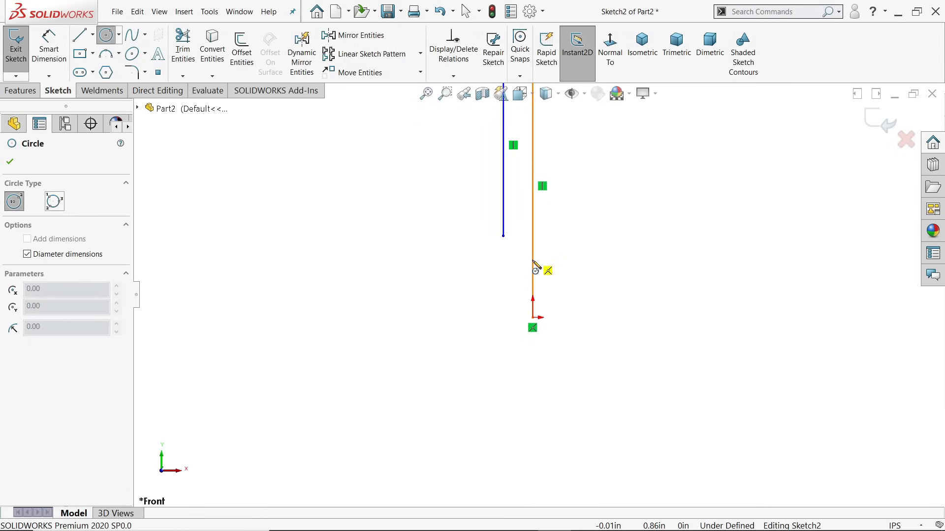
pyautogui.click(533, 259)
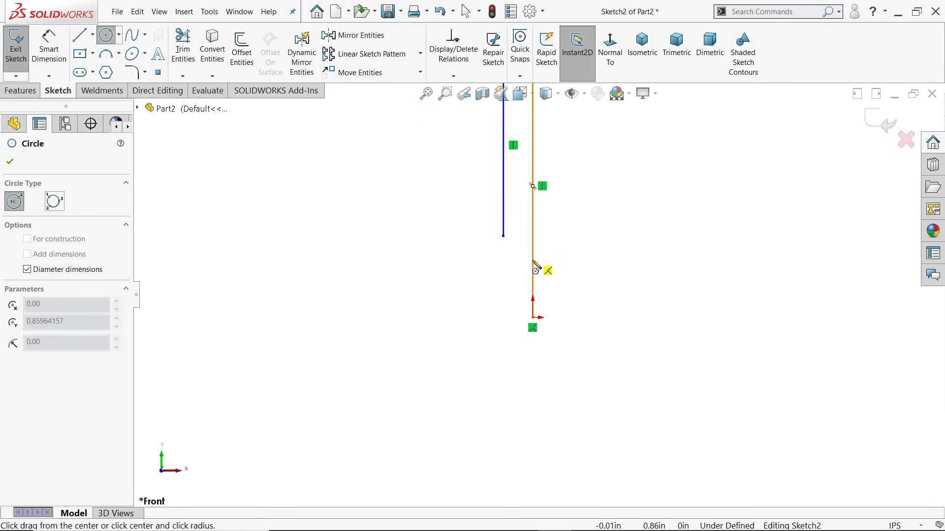
pyautogui.click(534, 320)
pyautogui.rightClick(637, 213)
pyautogui.click(660, 258)
pyautogui.scroll(2, 566, 185)
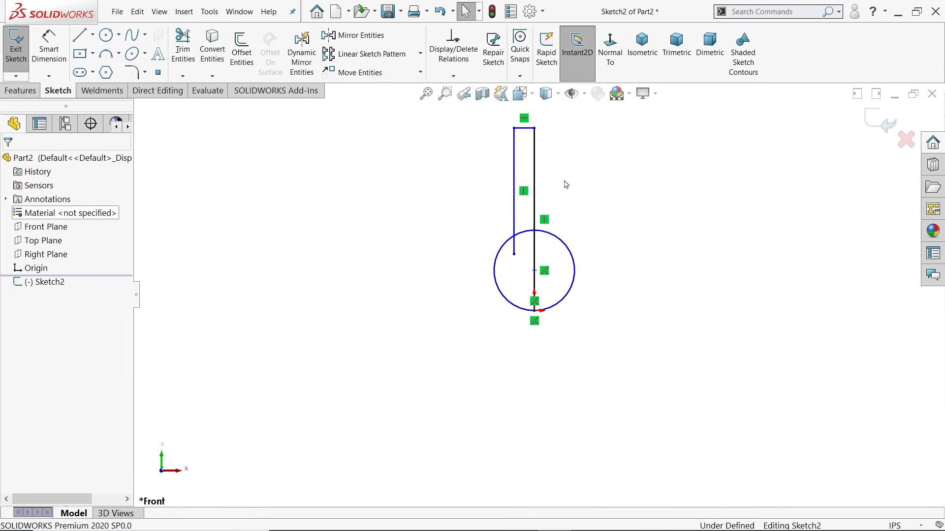
pyautogui.scroll(-2, 566, 185)
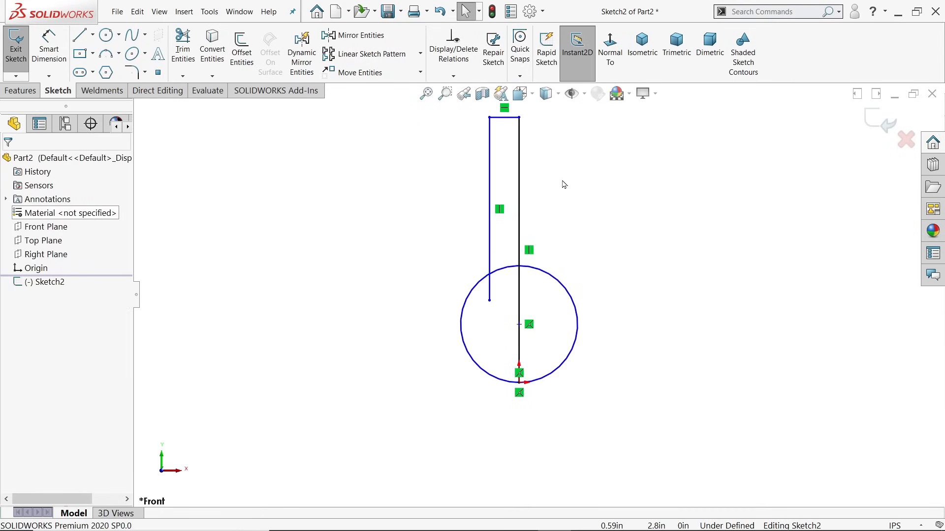
# - Trim away the circle's half beyond the axis, its arc inside the stem and the stem line's end inside the ball
pyautogui.click(182, 56)
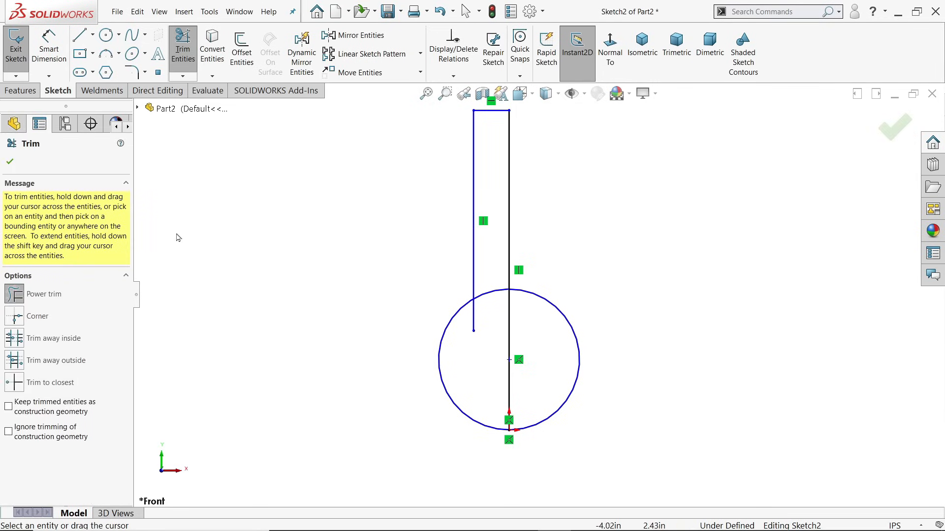
pyautogui.click(73, 301)
pyautogui.moveTo(570, 285); pyautogui.dragTo(551, 326)
pyautogui.moveTo(486, 274); pyautogui.dragTo(471, 321)
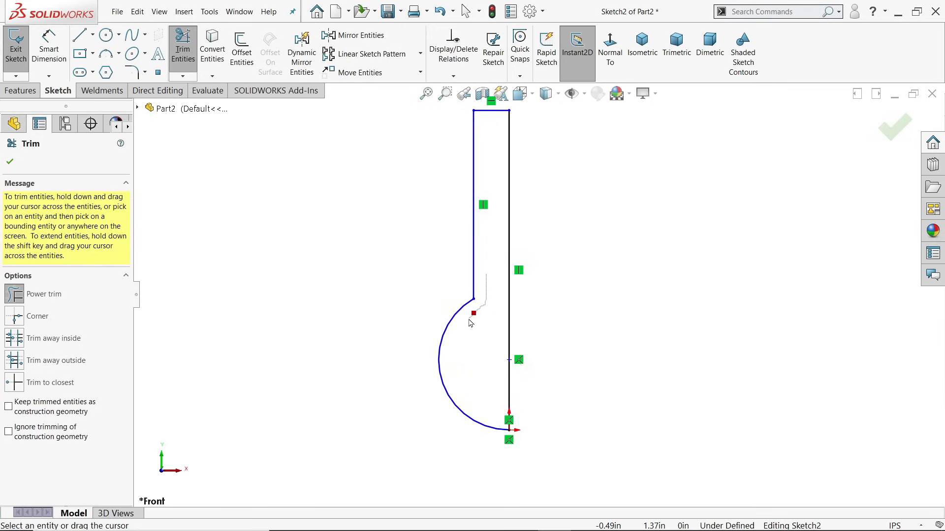
pyautogui.click(11, 162)
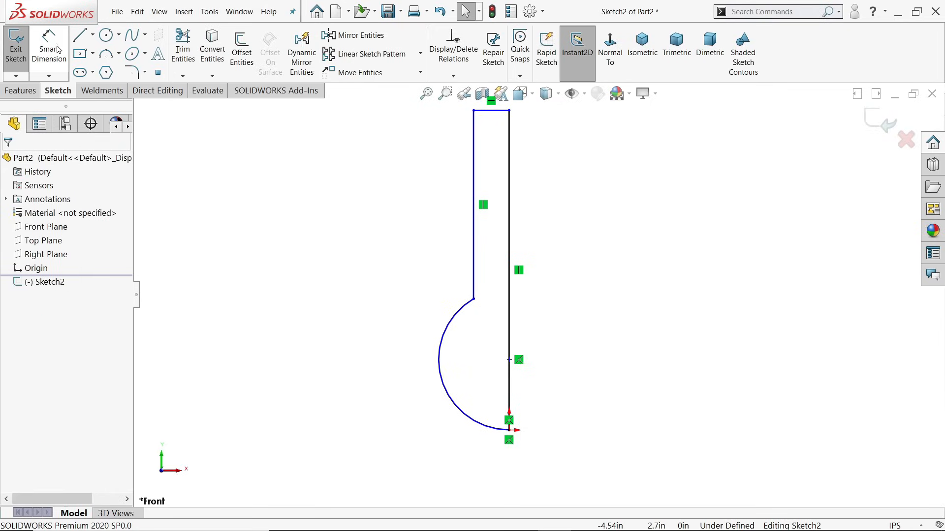
# - Dimension the profile's overall height along the axis line as 5.42 in and the stem's half-width as 0.5 in
pyautogui.click(49, 46)
pyautogui.click(510, 263)
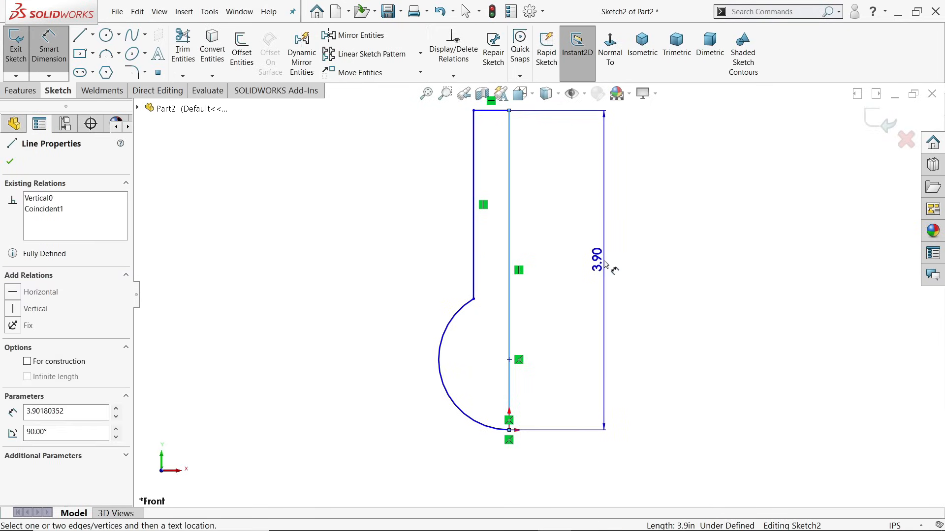
pyautogui.click(604, 262)
pyautogui.write('5.42')
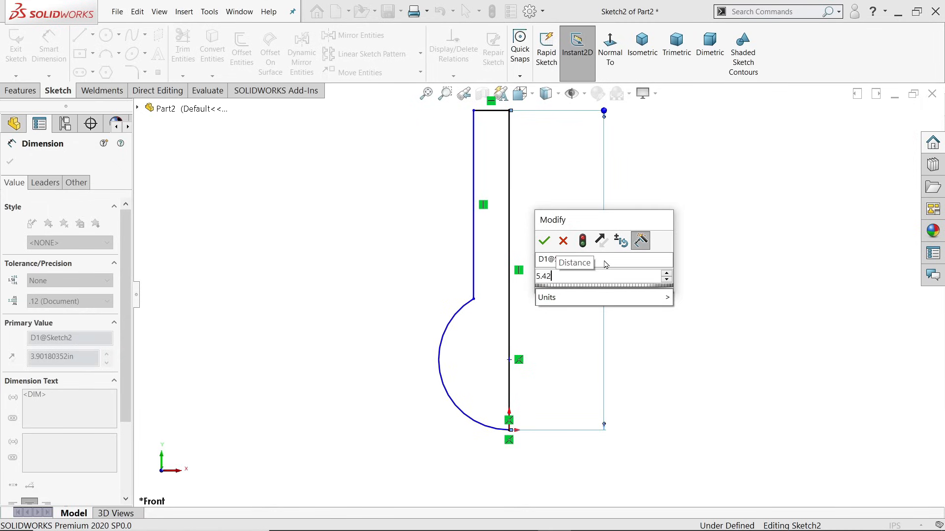
pyautogui.press('Return')
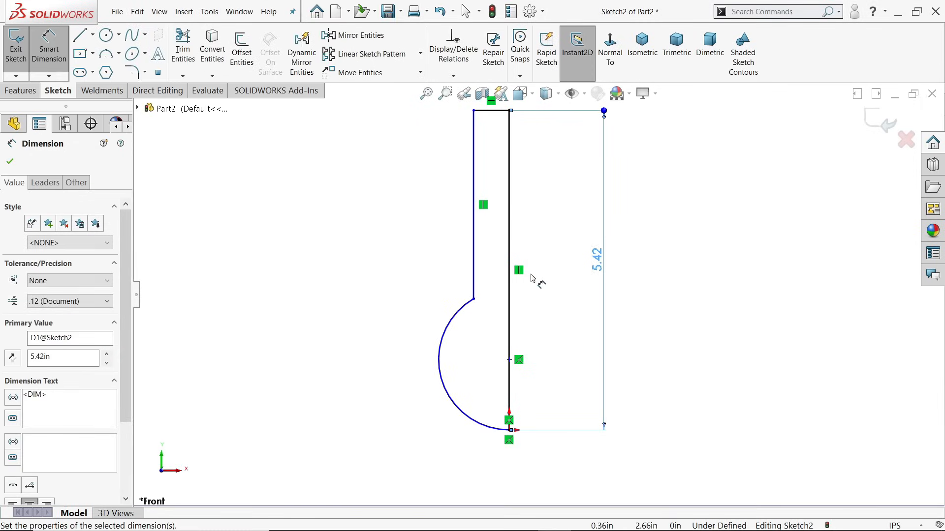
pyautogui.scroll(1, 474, 192)
pyautogui.scroll(-2, 514, 113)
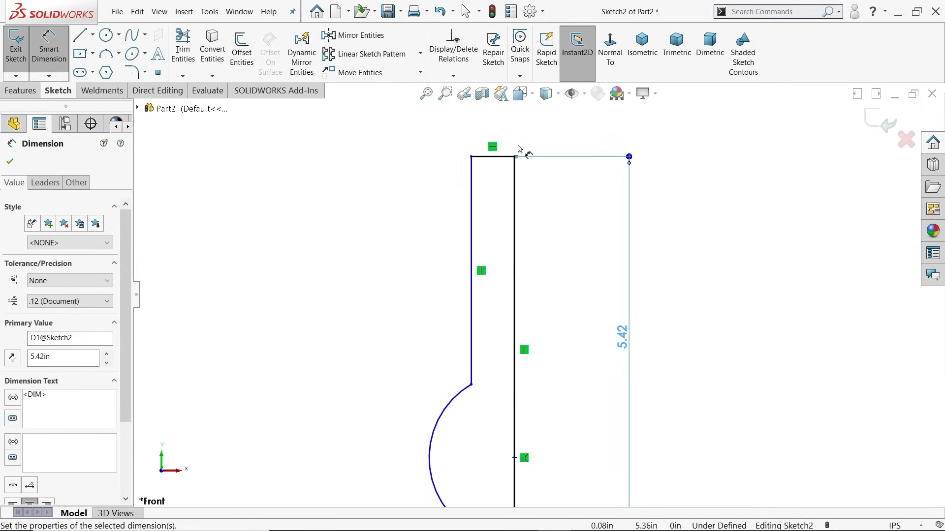
pyautogui.click(492, 158)
pyautogui.click(492, 126)
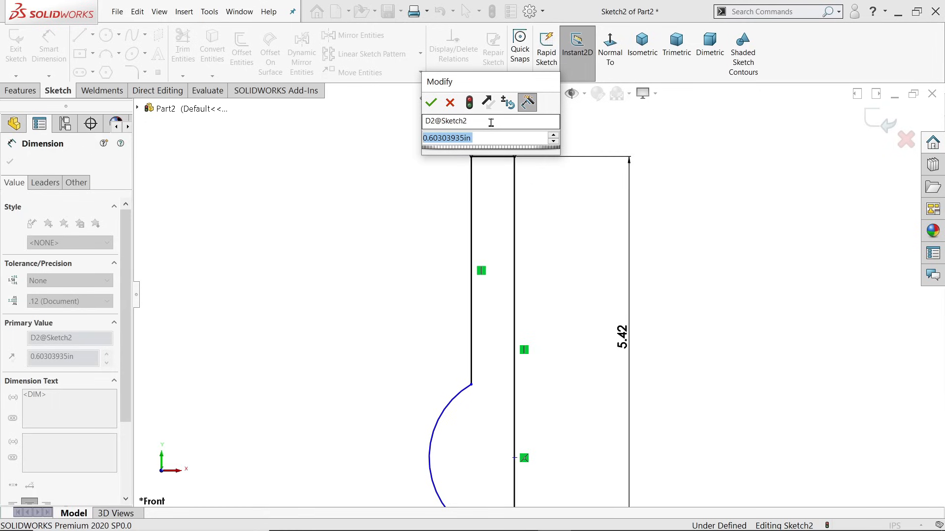
pyautogui.write('0.5')
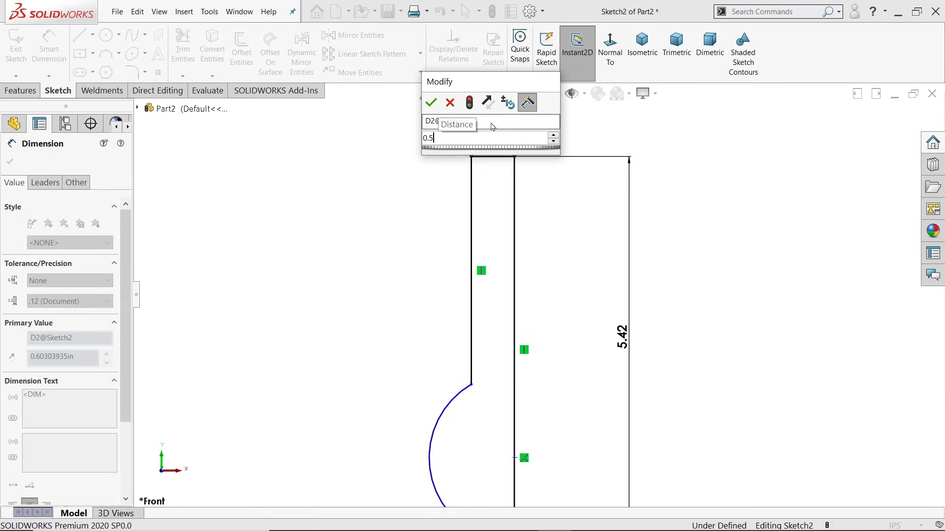
pyautogui.press('Return')
# - Dimension the ball's arc with a radius of 1 in
pyautogui.scroll(3, 507, 231)
pyautogui.scroll(-3, 498, 443)
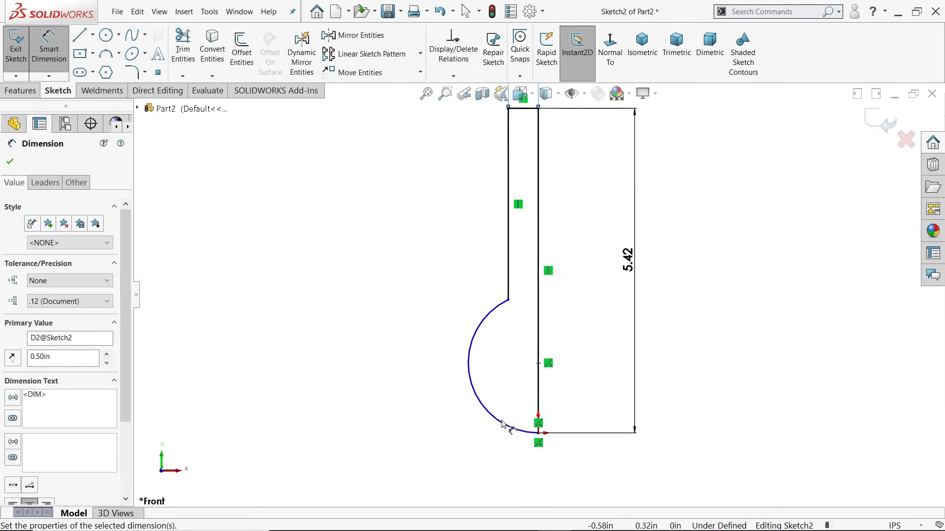
pyautogui.click(469, 380)
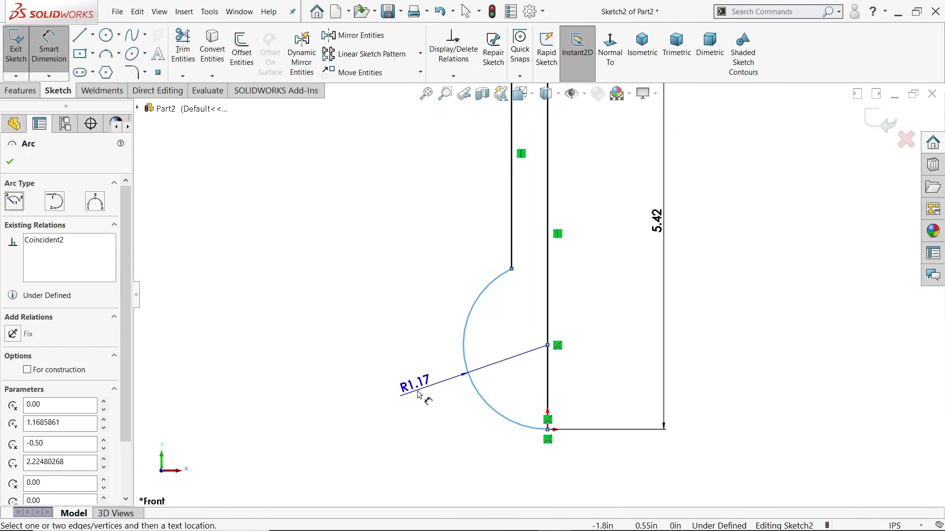
pyautogui.click(418, 393)
pyautogui.write('1')
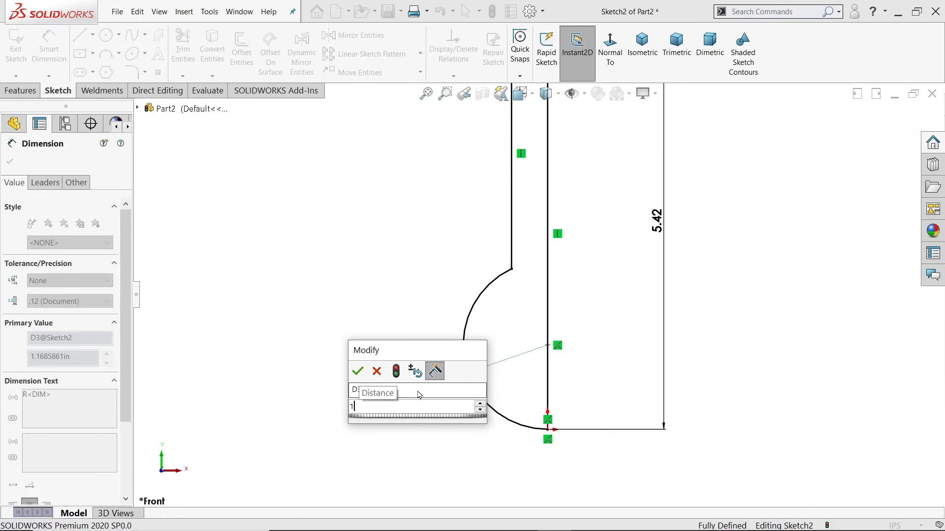
pyautogui.press('Return')
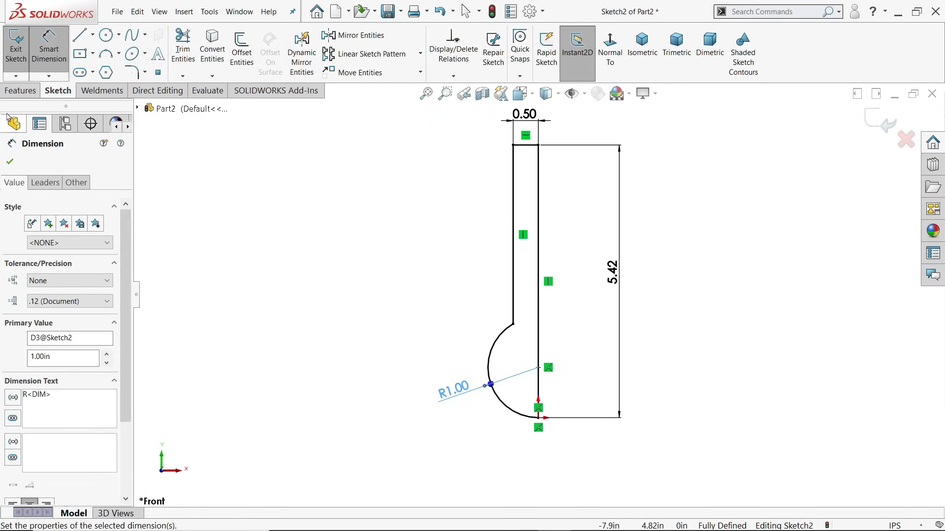
# - Revolve the profile 360° about the long vertical axis line to form the solid ball and stem
pyautogui.click(20, 91)
pyautogui.click(58, 66)
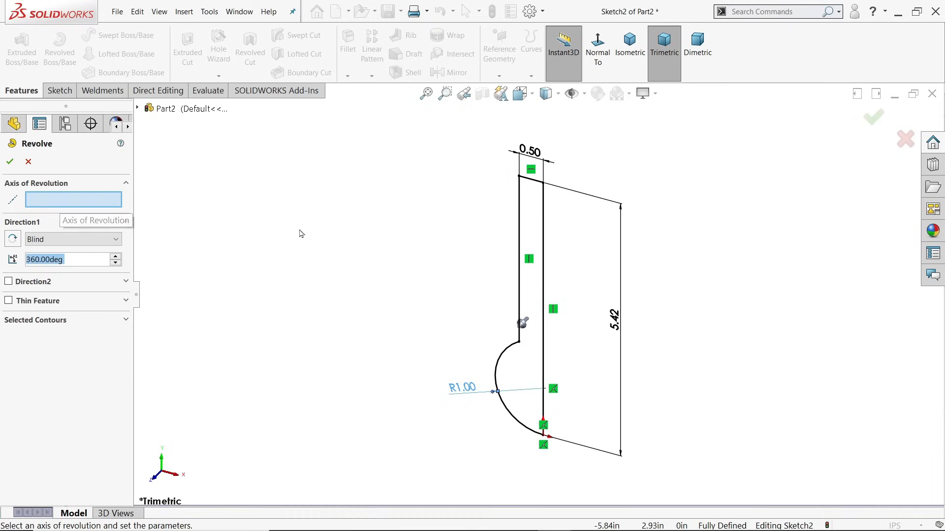
pyautogui.click(543, 288)
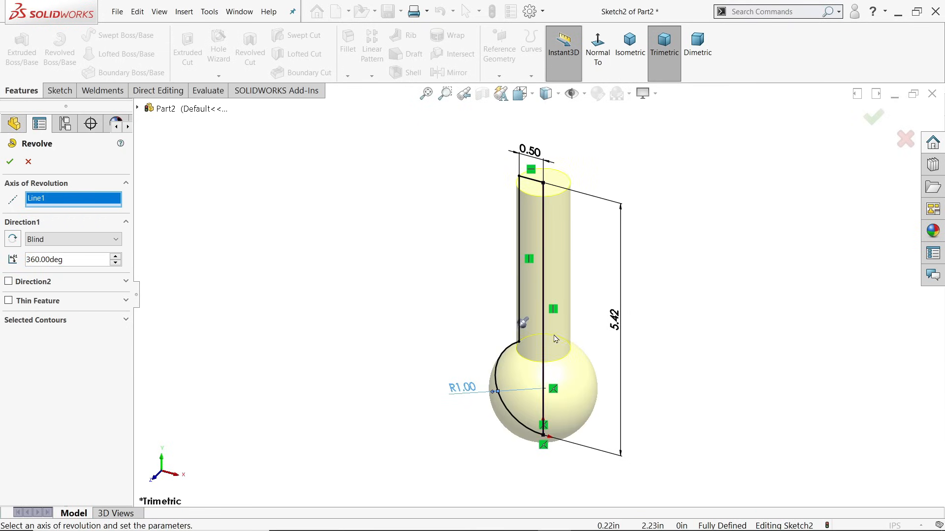
pyautogui.scroll(-1, 565, 386)
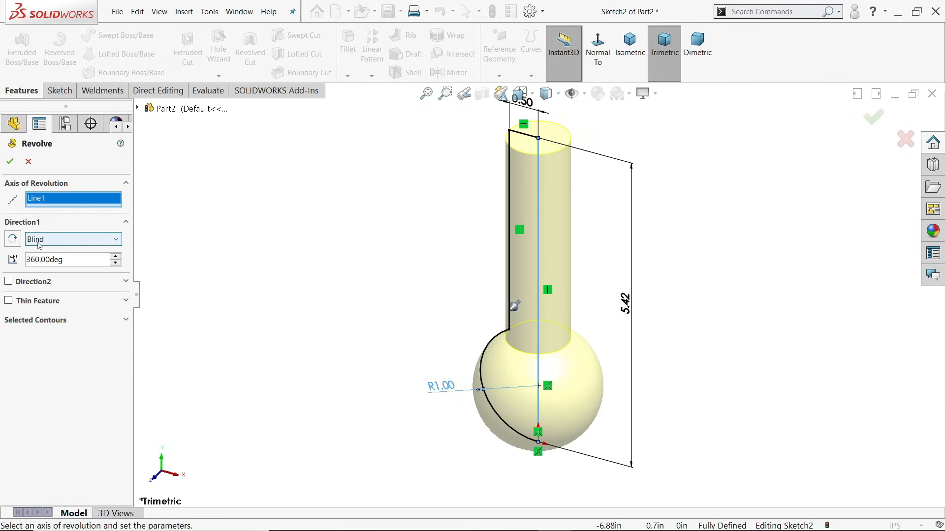
pyautogui.click(10, 161)
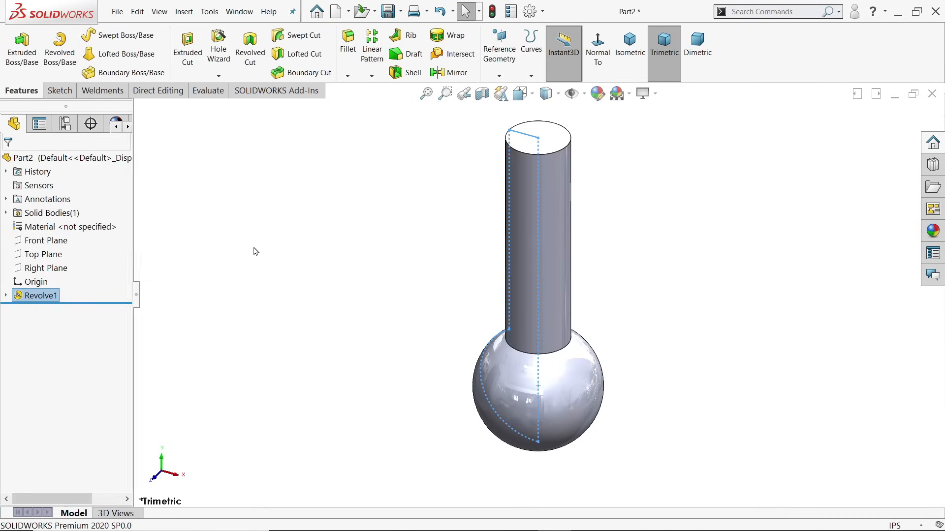
# - Sketch a 1.5 in diameter circle on the Front Plane, centred on the ball
pyautogui.scroll(1, 336, 284)
pyautogui.scroll(-1, 574, 137)
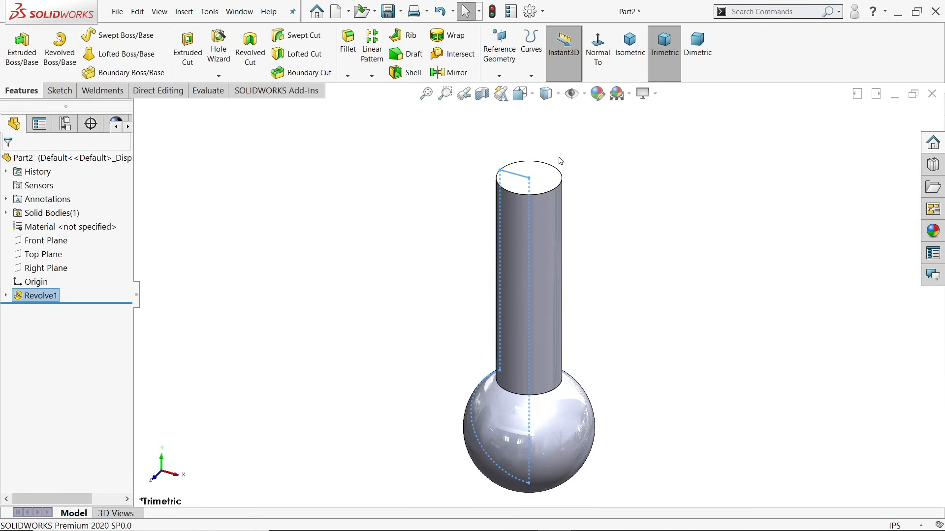
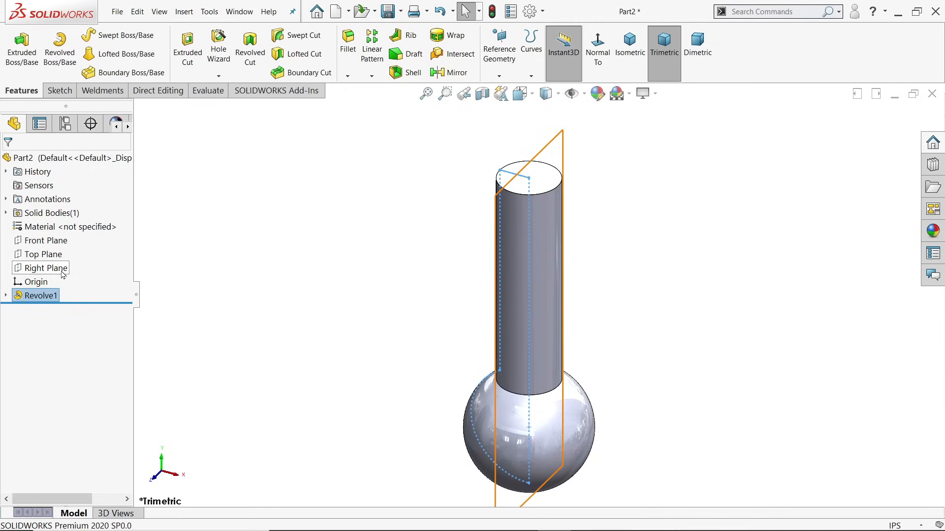
pyautogui.click(49, 245)
pyautogui.click(55, 226)
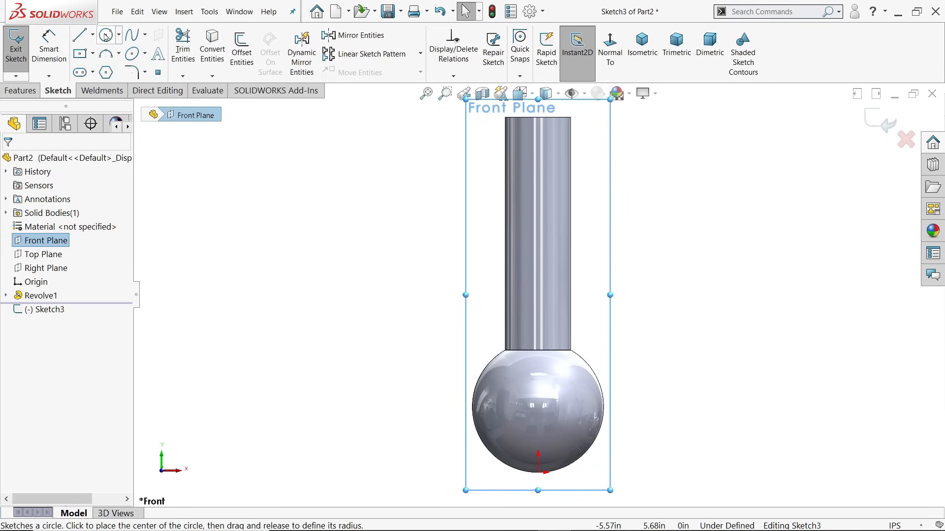
pyautogui.click(106, 35)
pyautogui.scroll(-3, 571, 454)
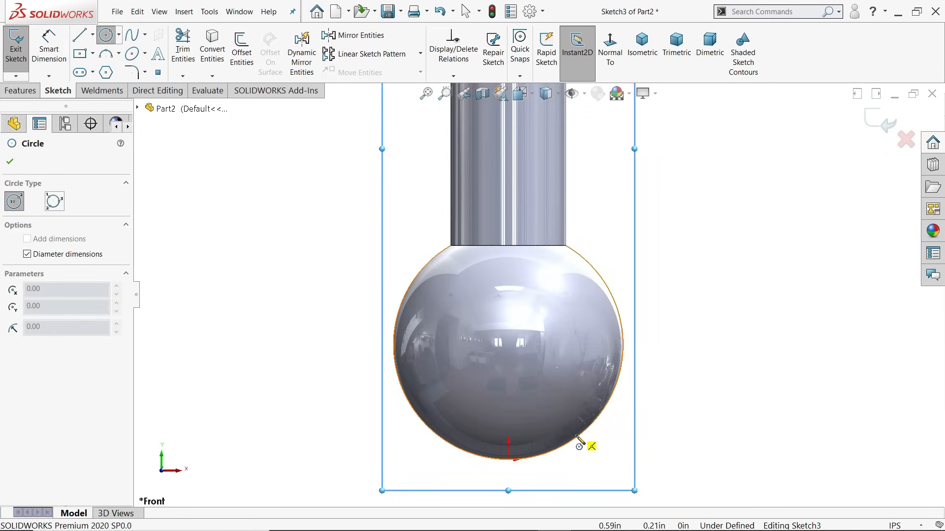
pyautogui.click(508, 345)
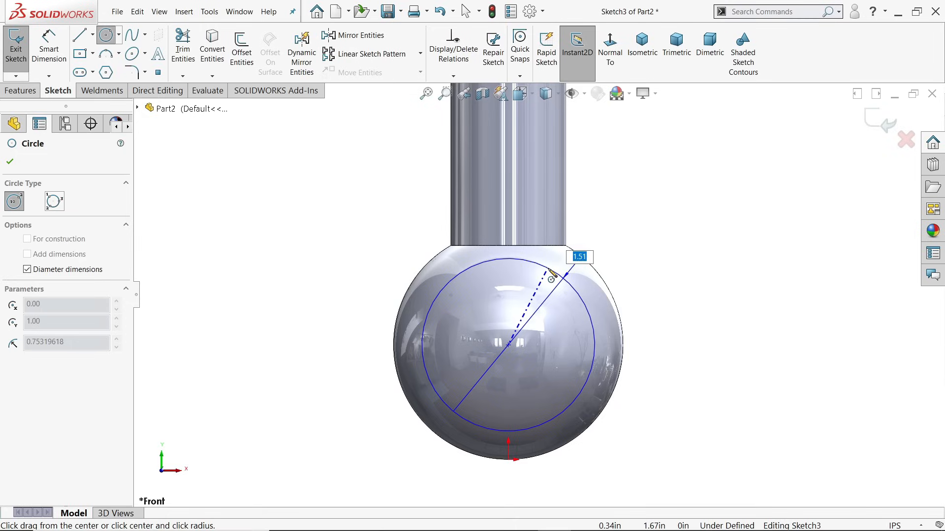
pyautogui.write('1.5')
pyautogui.press('Return')
pyautogui.rightClick(341, 176)
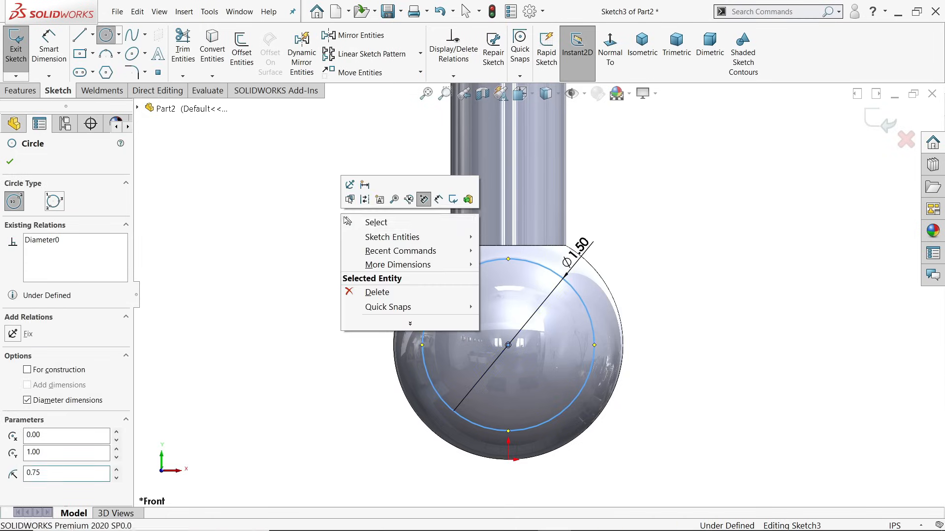
pyautogui.click(367, 222)
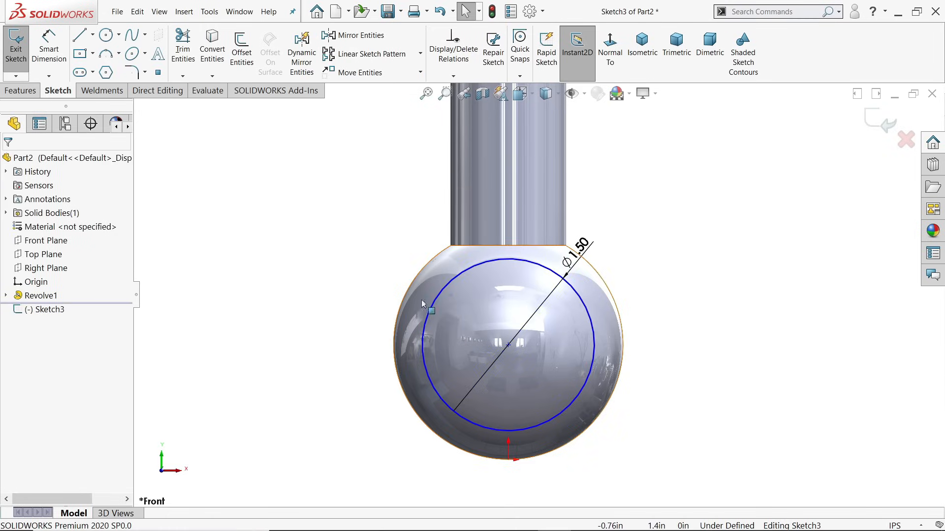
# - Make the circle concentric with the ball's silhouette edge
pyautogui.click(509, 347)
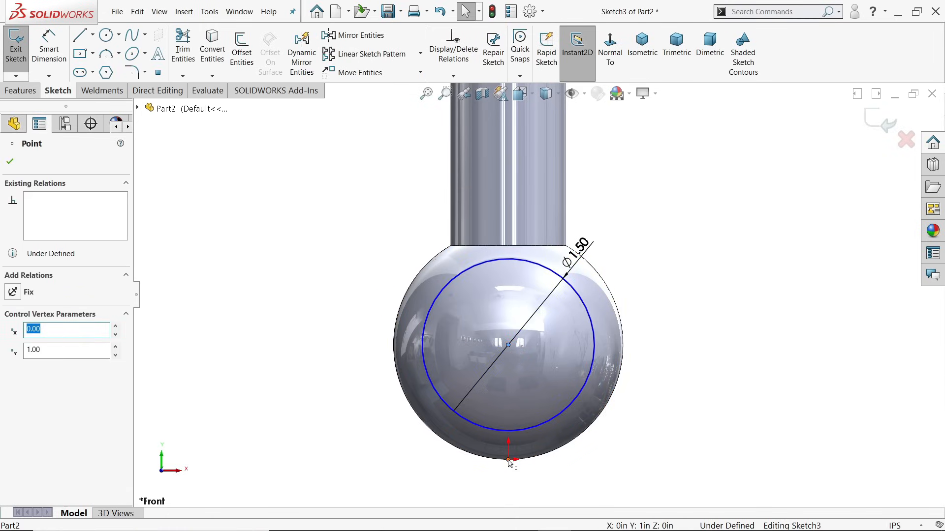
pyautogui.click(397, 327)
pyautogui.click(396, 321)
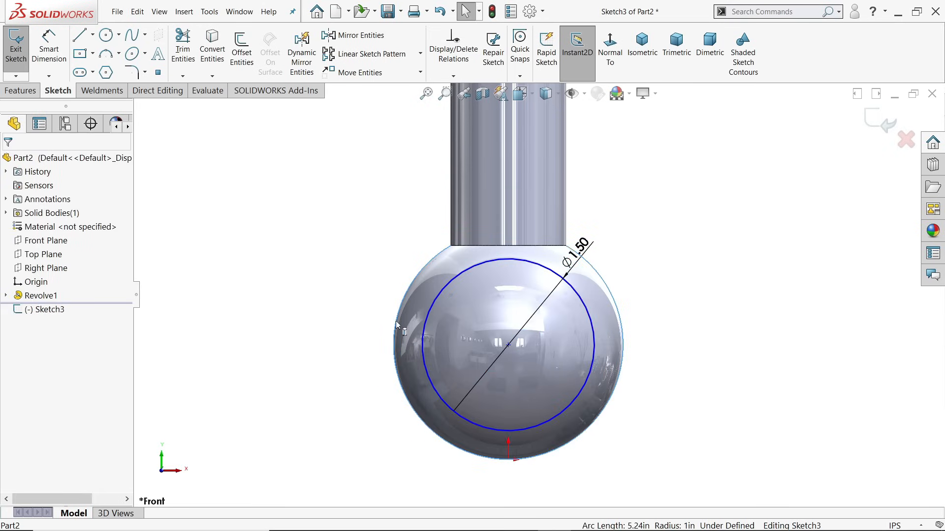
pyautogui.keyDown('ctrl'); pyautogui.click(584, 388); pyautogui.keyUp('ctrl')
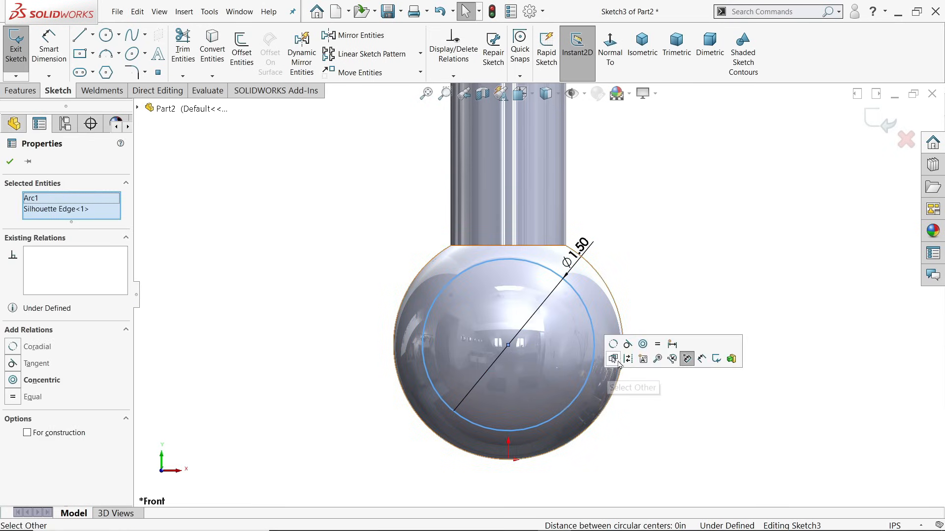
pyautogui.click(643, 344)
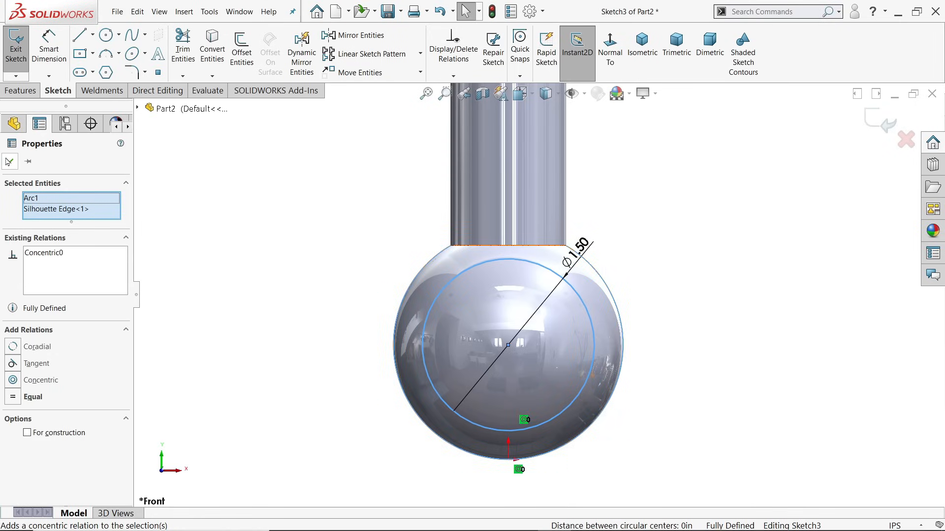
pyautogui.click(256, 219)
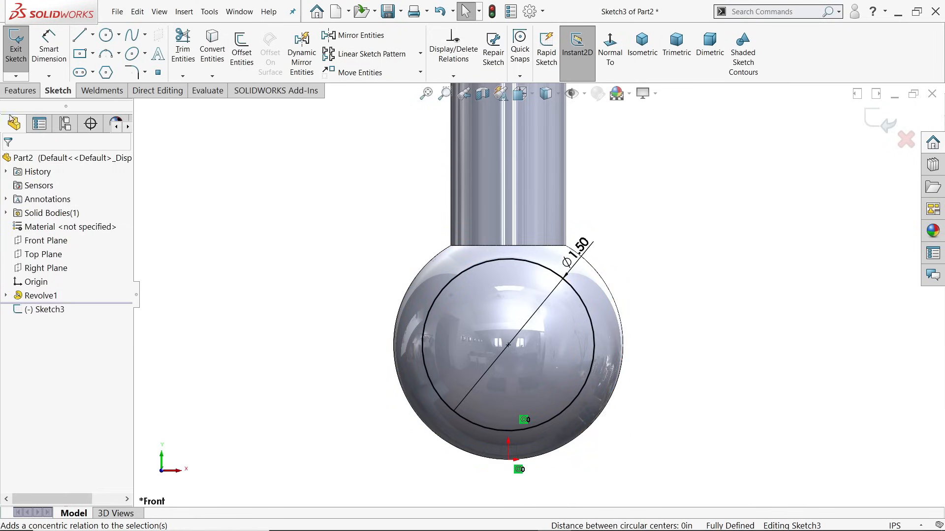
# - Cut the circle through the ball in both directions with the Through All - Both end condition
pyautogui.click(16, 95)
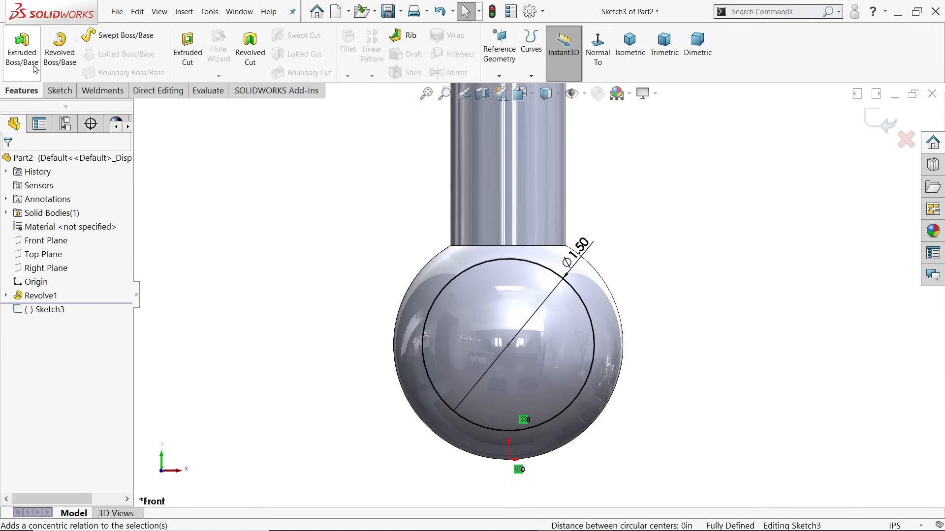
pyautogui.click(192, 50)
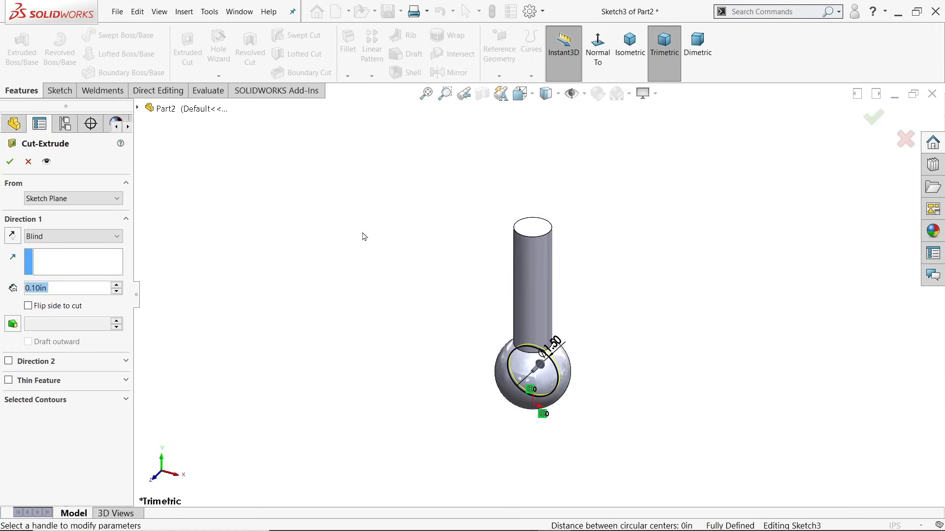
pyautogui.scroll(-5, 561, 380)
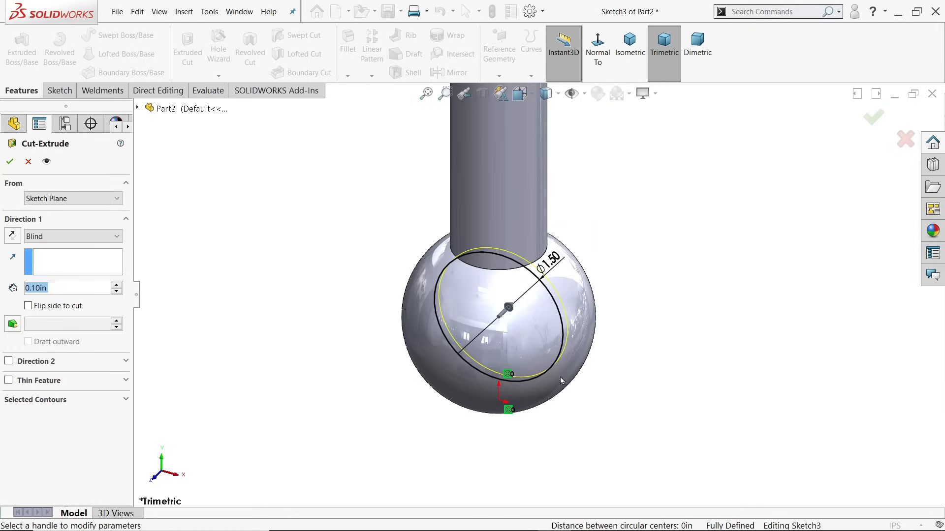
pyautogui.click(39, 241)
pyautogui.click(67, 271)
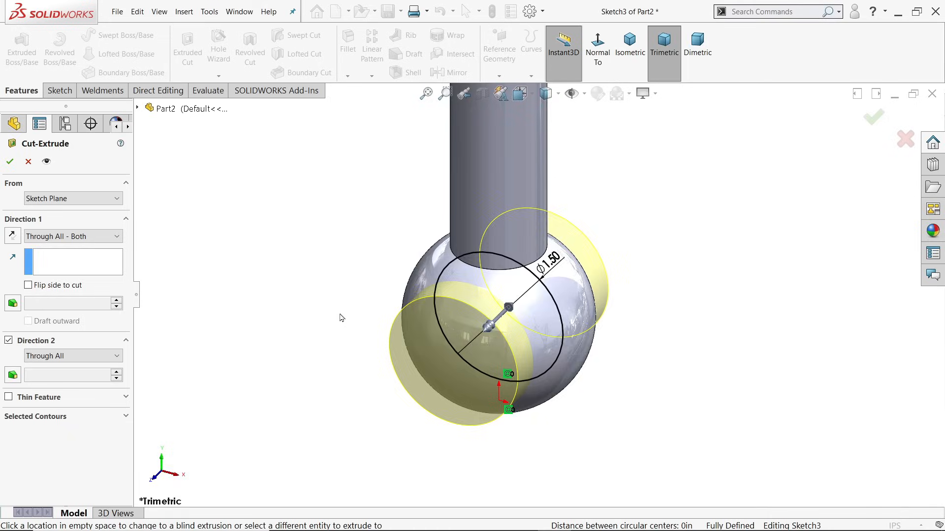
pyautogui.moveTo(342, 318)
pyautogui.mouseDown(button='middle')
pyautogui.moveTo(259, 296)
pyautogui.moveTo(329, 305)
pyautogui.mouseUp(button='middle')
pyautogui.click(10, 161)
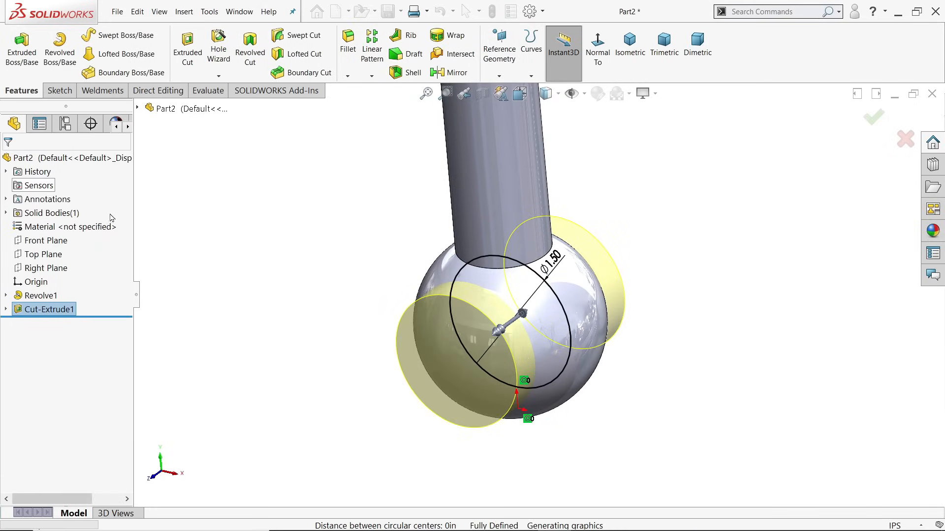
# - Sketch a corner rectangle about 0.66 by 0.18 in on the stem's top end face, starting on its circular edge and extending outward
pyautogui.moveTo(305, 334)
pyautogui.mouseDown(button='middle')
pyautogui.moveTo(361, 267)
pyautogui.moveTo(325, 291)
pyautogui.moveTo(323, 334)
pyautogui.mouseUp(button='middle')
pyautogui.scroll(5, 323, 334)
pyautogui.scroll(-3, 530, 187)
pyautogui.click(538, 144)
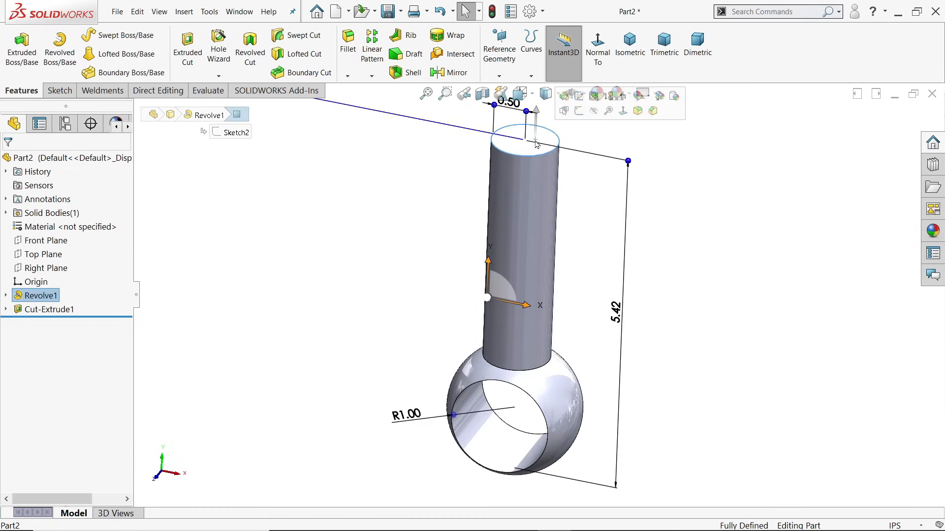
pyautogui.click(571, 113)
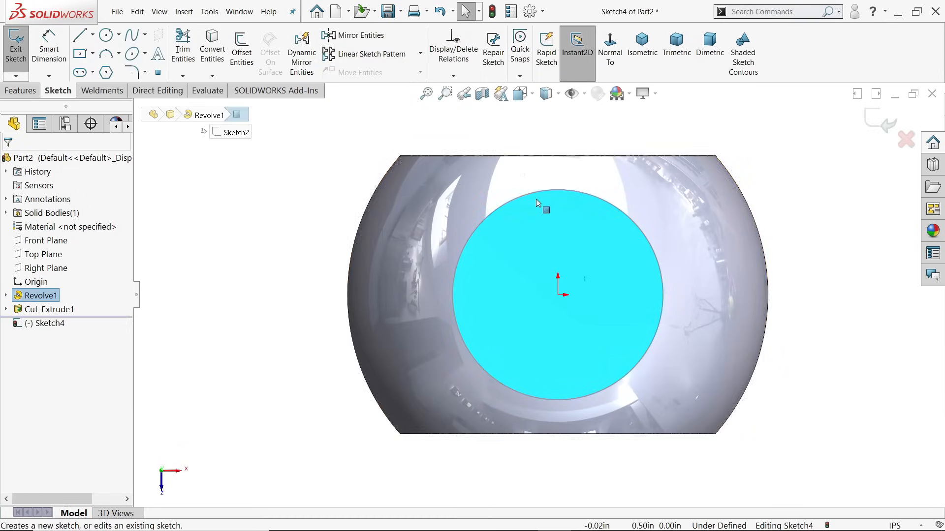
pyautogui.click(77, 40)
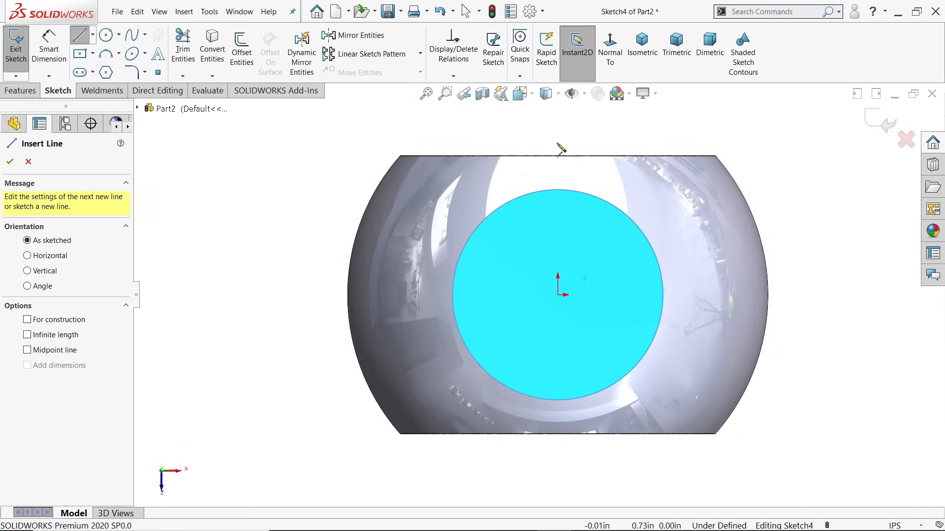
pyautogui.click(92, 53)
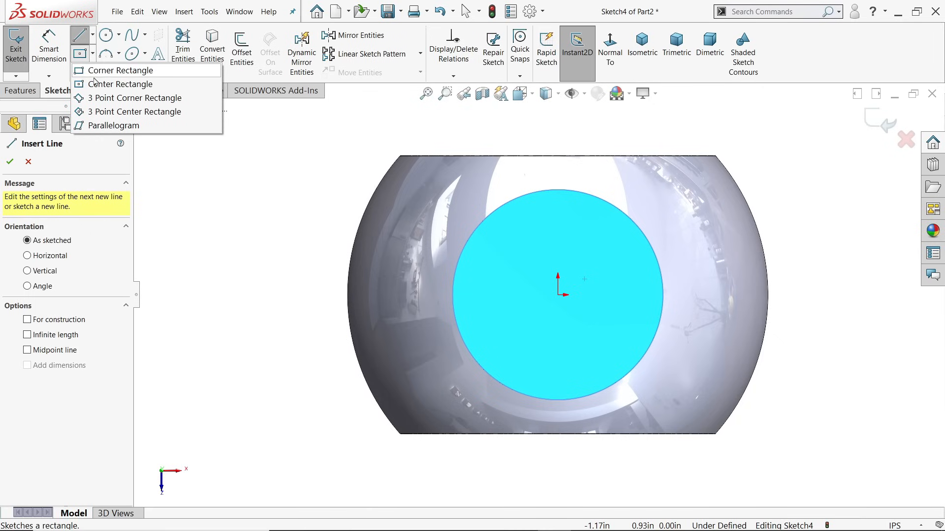
pyautogui.click(97, 74)
pyautogui.scroll(4, 574, 242)
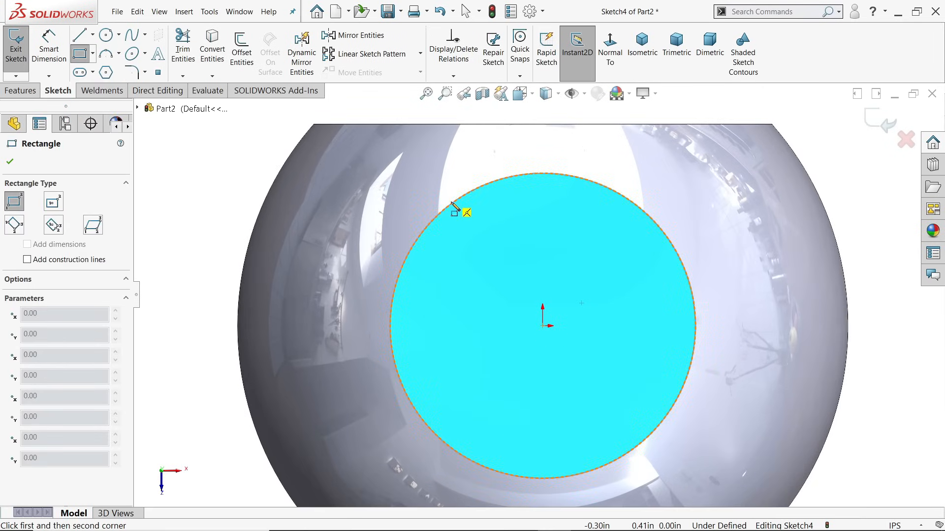
pyautogui.click(452, 203)
pyautogui.click(655, 148)
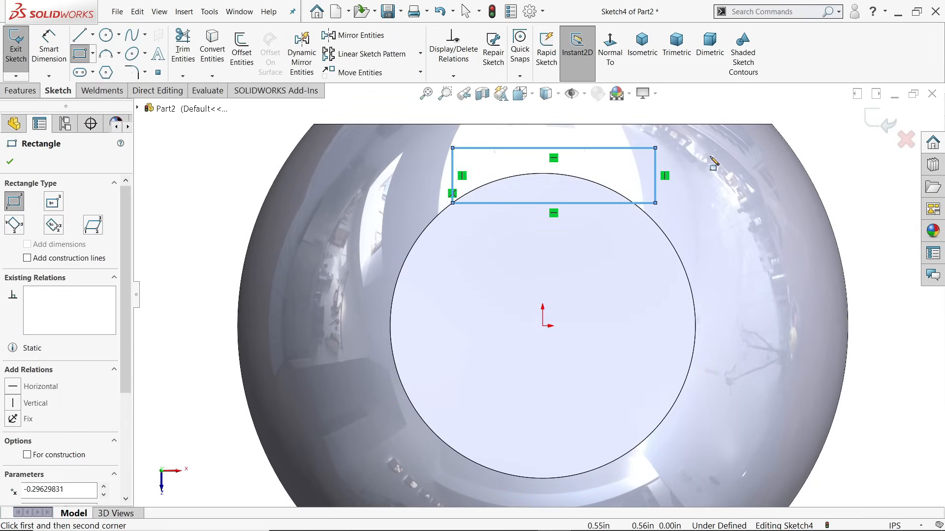
pyautogui.rightClick(713, 163)
pyautogui.click(744, 166)
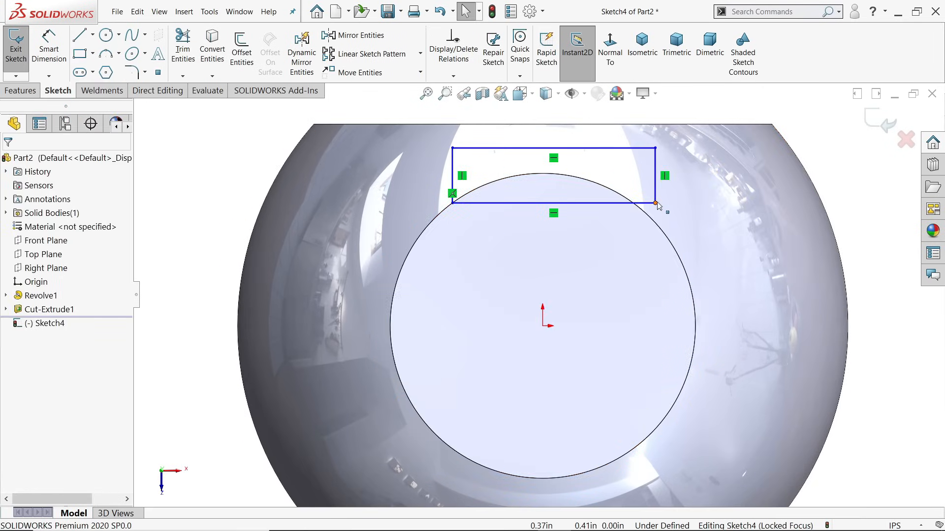
# - Make the rectangle's free inner corner coincident with the stem's circular edge
pyautogui.click(656, 203)
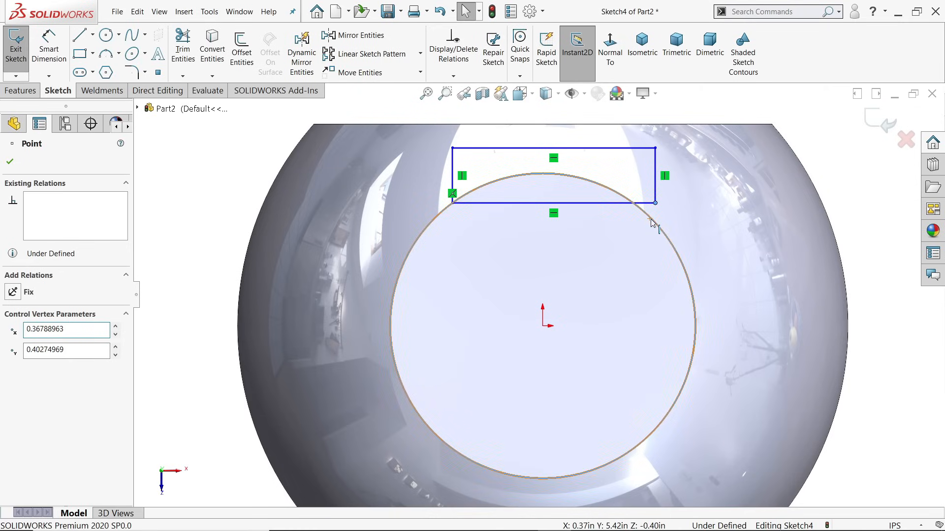
pyautogui.keyDown('ctrl'); pyautogui.click(651, 218); pyautogui.keyUp('ctrl')
pyautogui.click(753, 190)
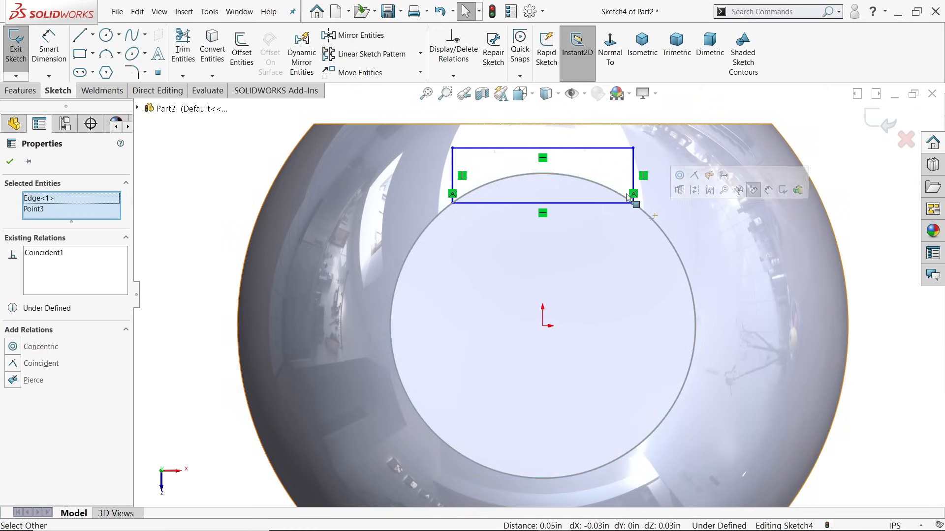
# - Dimension the rectangle with a width of 0.57 in and a height of 0.18 in
pyautogui.click(48, 49)
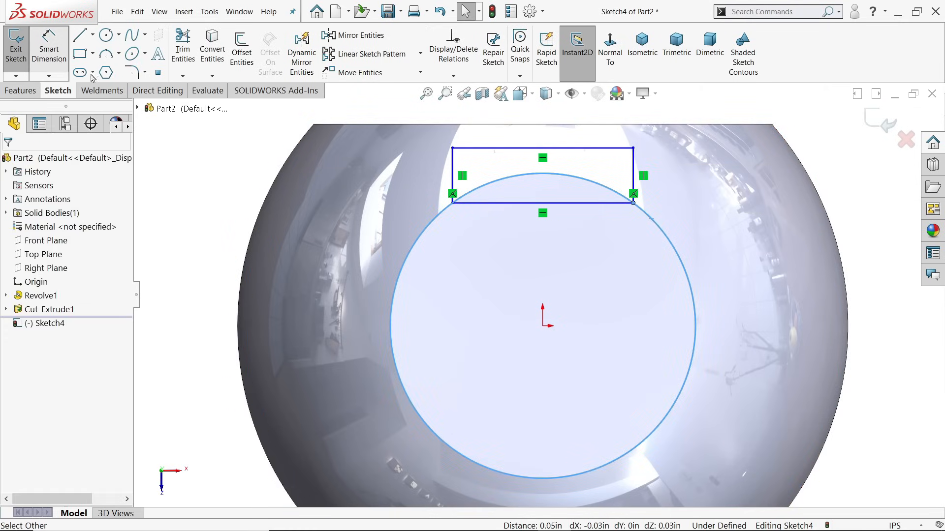
pyautogui.click(538, 206)
pyautogui.click(537, 237)
pyautogui.write('0.5')
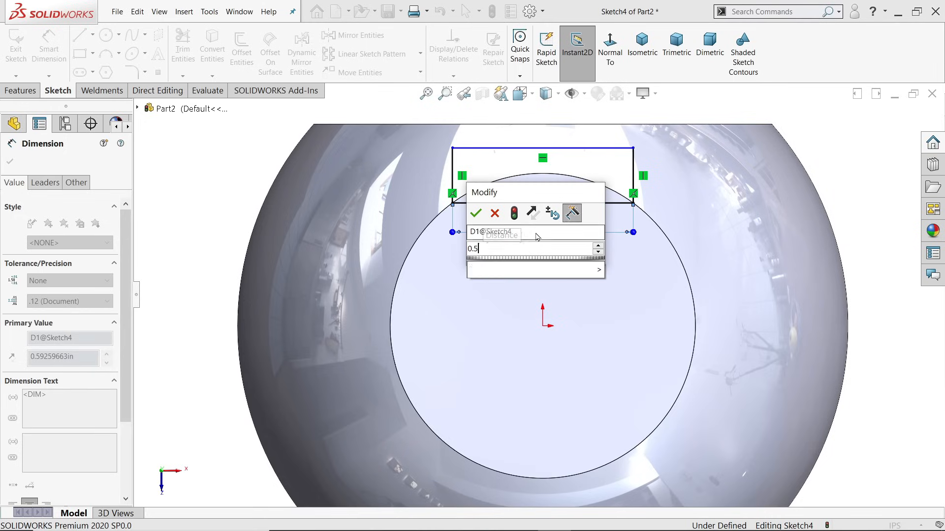
pyautogui.write('7')
pyautogui.press('Return')
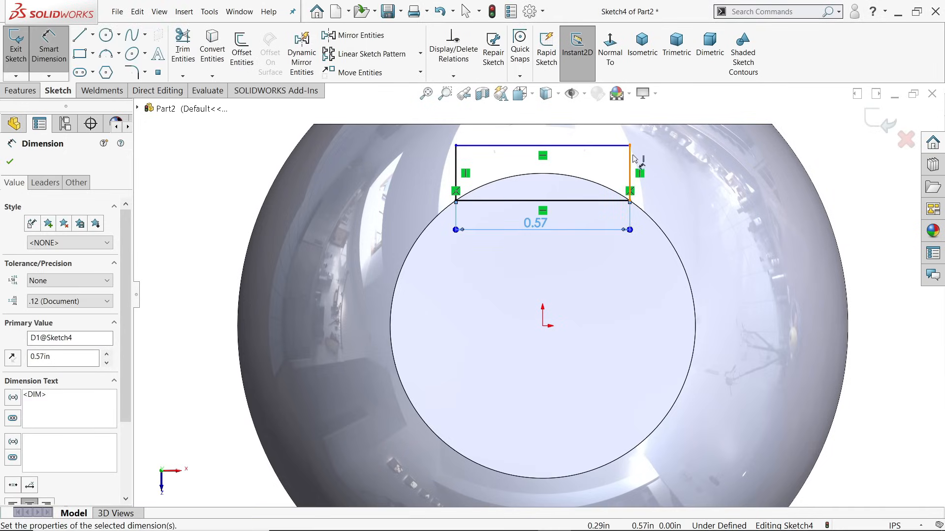
pyautogui.click(631, 159)
pyautogui.click(683, 164)
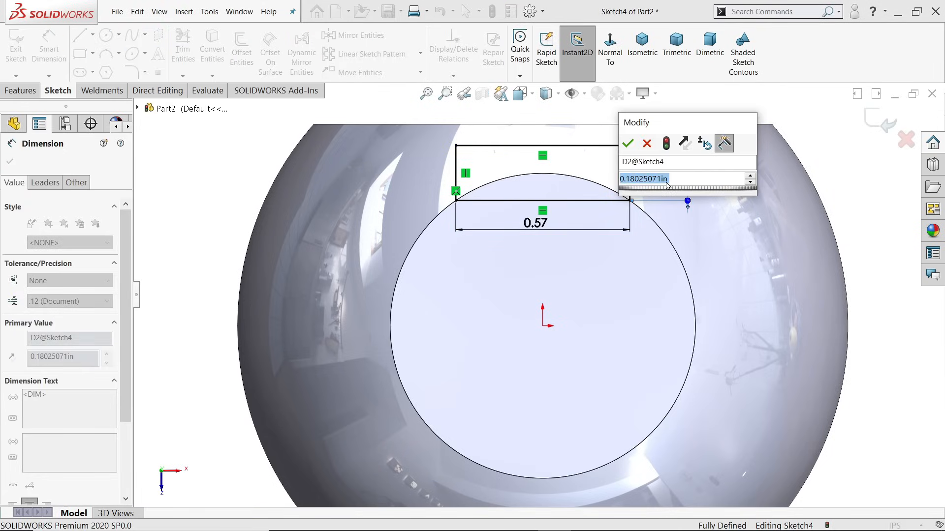
pyautogui.write('0.1')
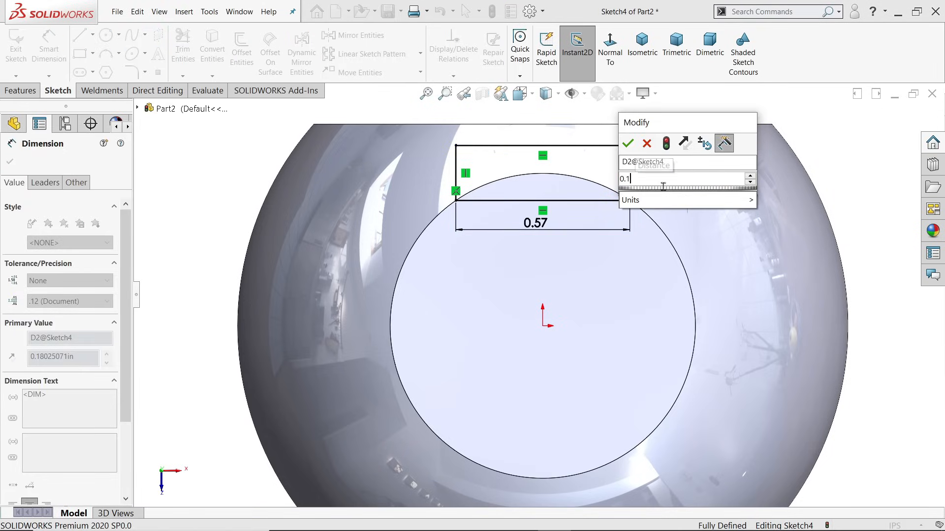
pyautogui.write('8')
pyautogui.press('Return')
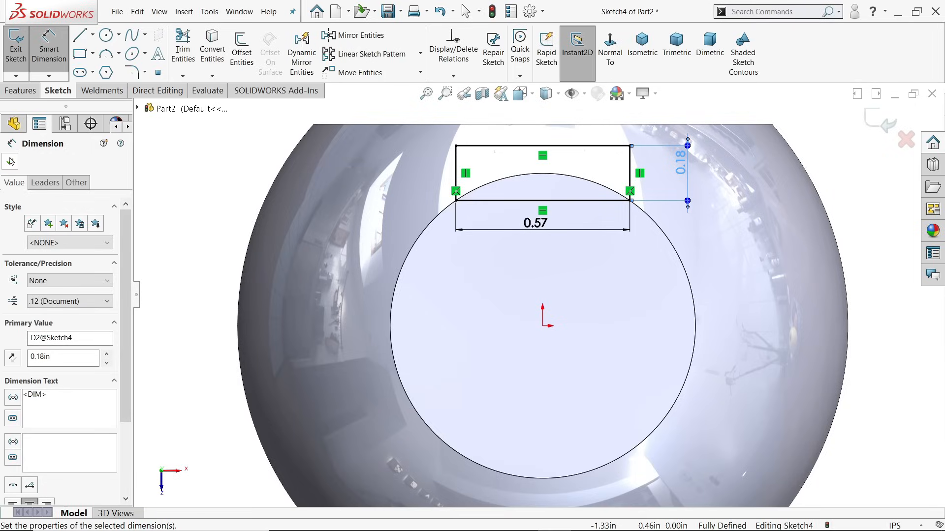
pyautogui.click(10, 162)
# - Cut the rectangle from the stem's top end as a blind Extruded Cut 1.22 in deep
pyautogui.click(21, 90)
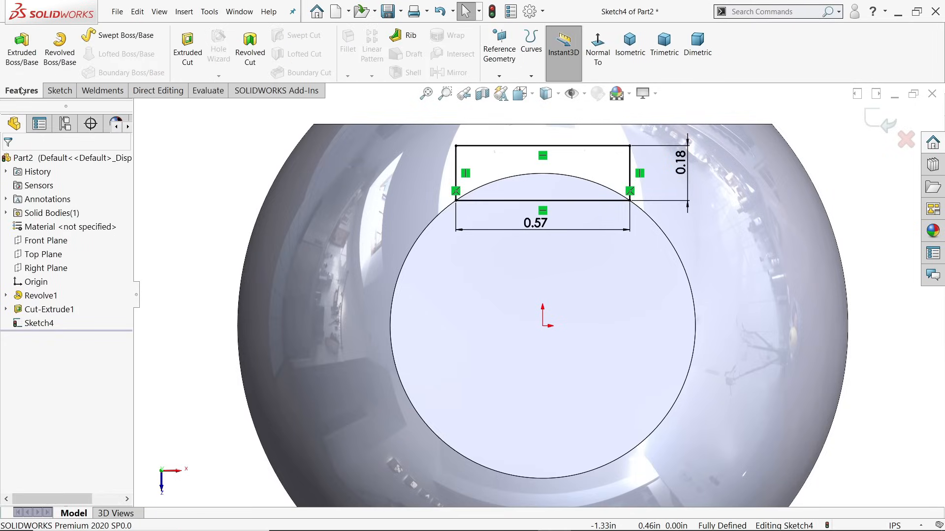
pyautogui.click(187, 49)
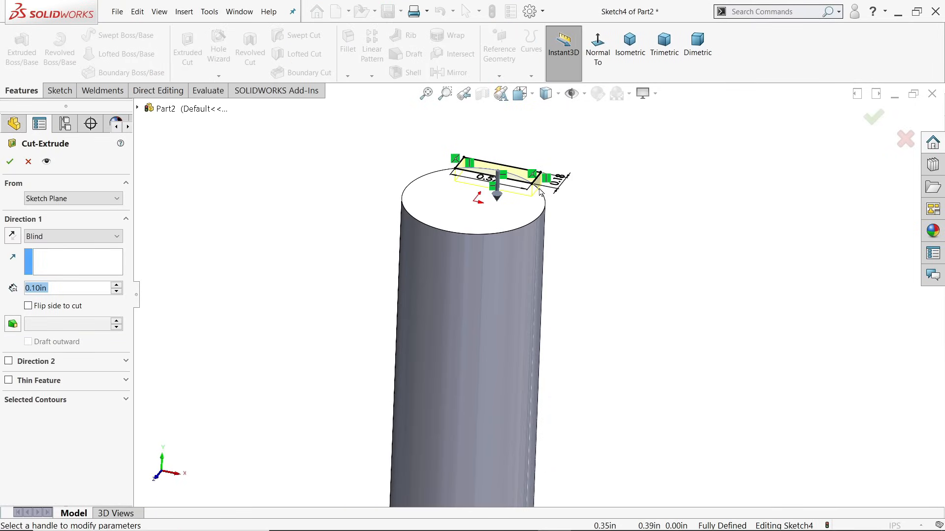
pyautogui.write('1.22')
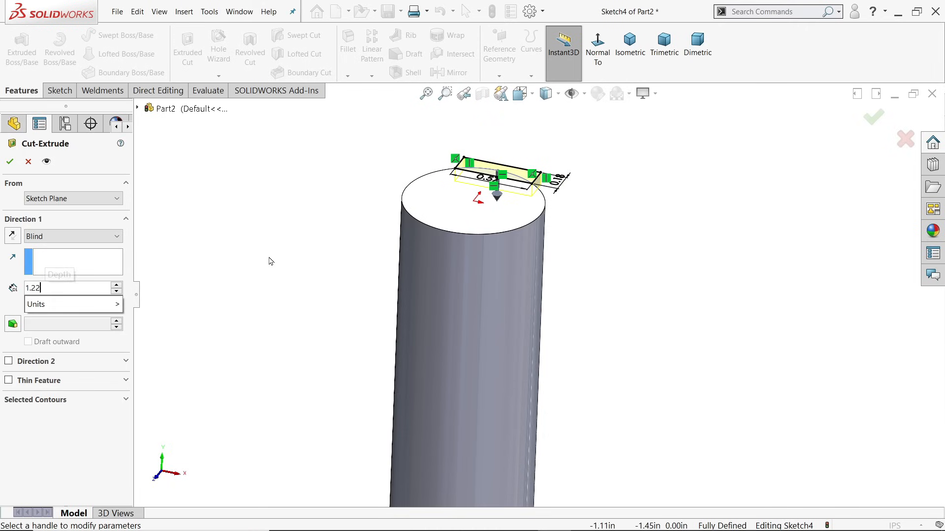
pyautogui.press('Return')
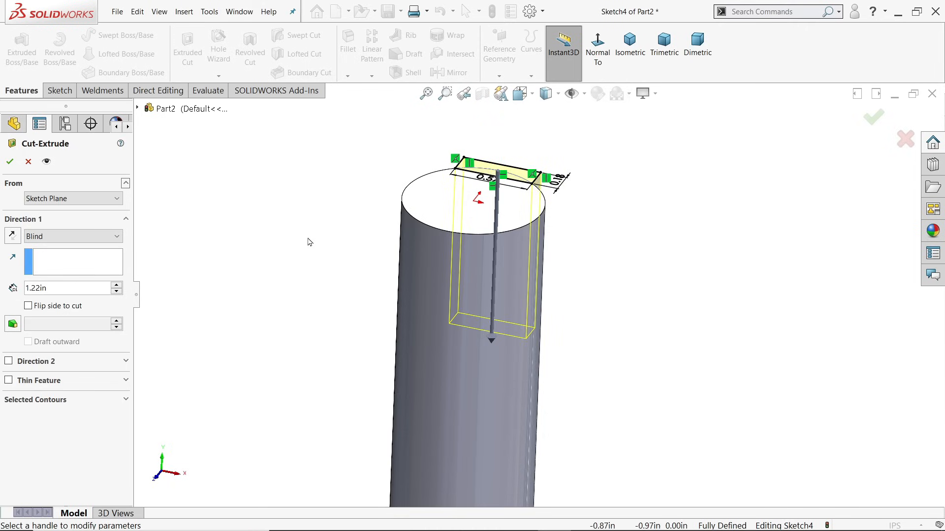
pyautogui.click(10, 164)
# - Circular-pattern the stem flat cut around the stem's cylindrical face with 4 equally spaced instances over 360 degrees
pyautogui.moveTo(238, 255)
pyautogui.mouseDown(button='middle')
pyautogui.moveTo(152, 304)
pyautogui.moveTo(160, 307)
pyautogui.mouseUp(button='middle')
pyautogui.click(372, 76)
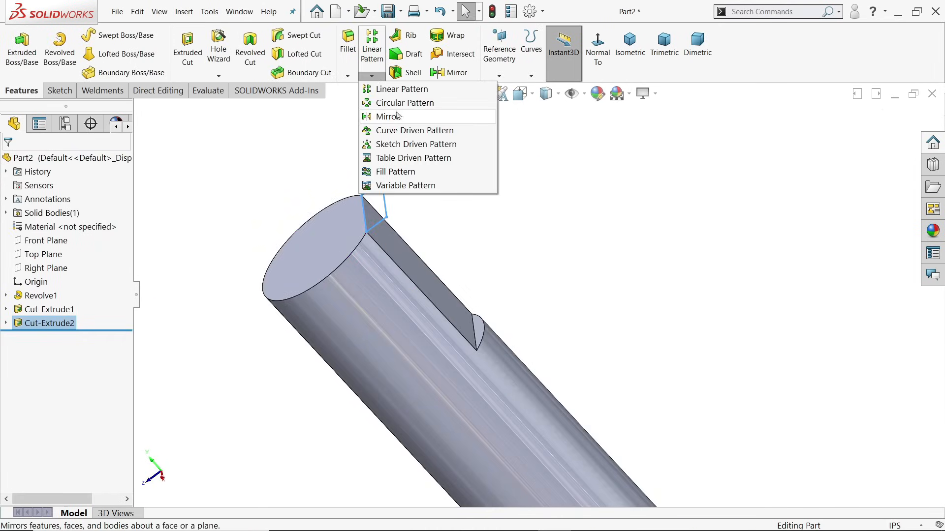
pyautogui.click(389, 101)
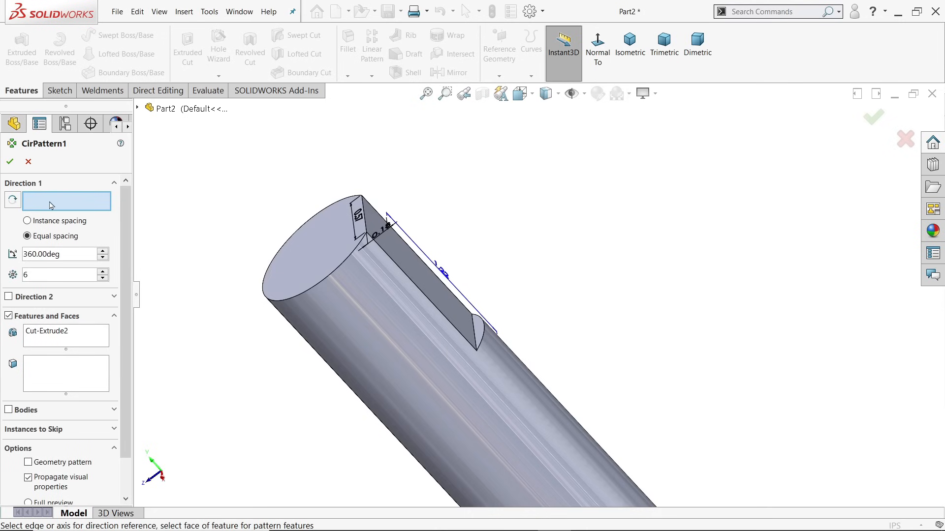
pyautogui.click(440, 372)
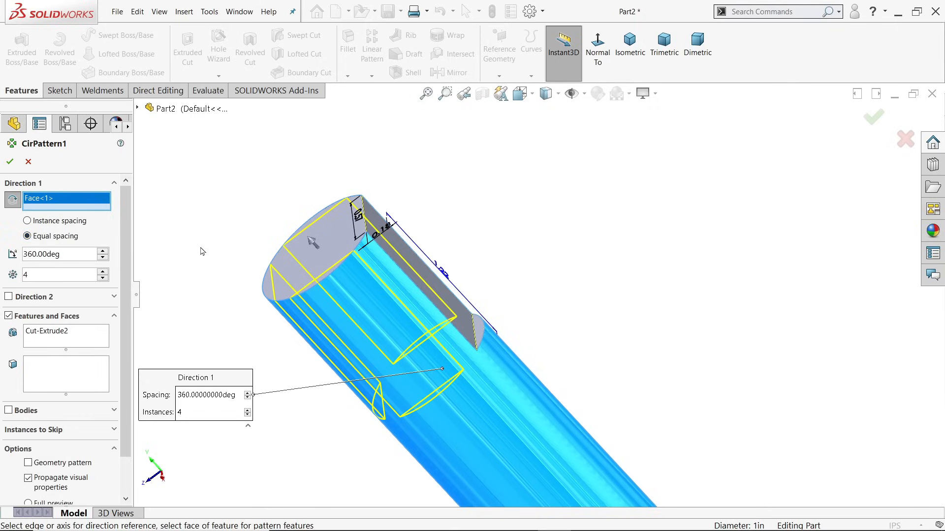
pyautogui.moveTo(200, 248); pyautogui.dragTo(235, 239, button='middle')
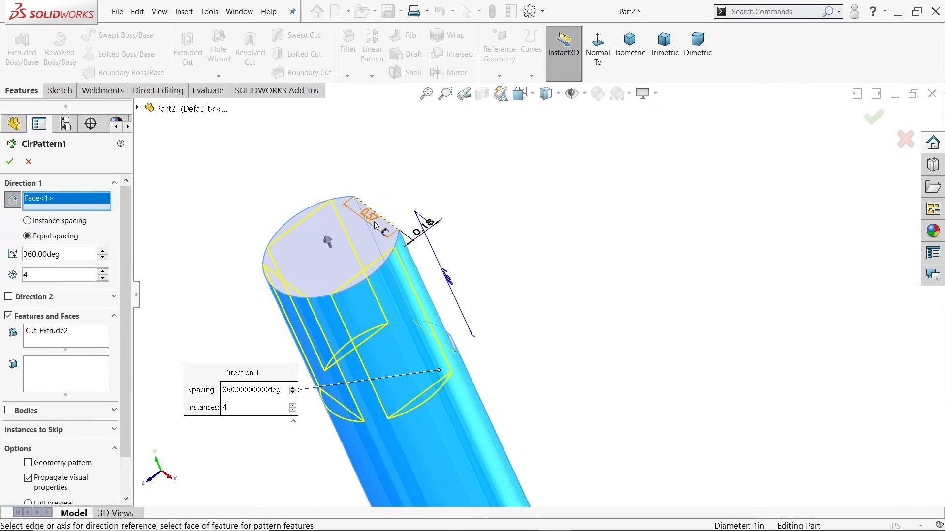
pyautogui.click(8, 161)
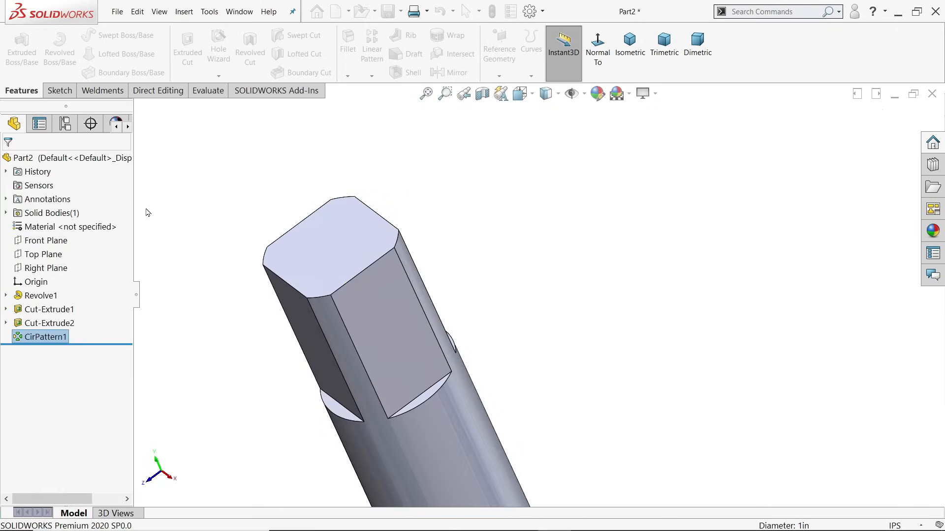
pyautogui.moveTo(207, 215); pyautogui.dragTo(400, 143, button='middle')
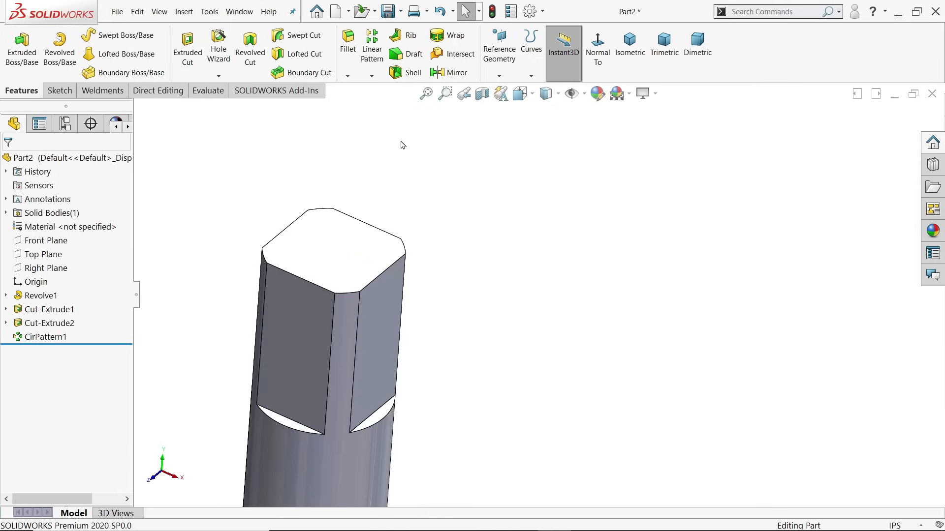
pyautogui.click(630, 46)
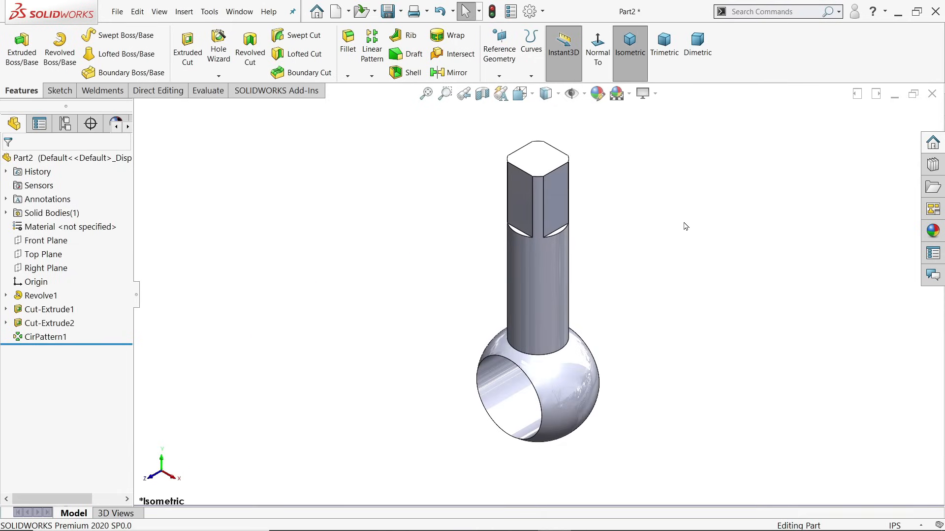
# - Apply the brushed brass appearance from the metal appearances to the whole ball valve part
pyautogui.click(126, 162)
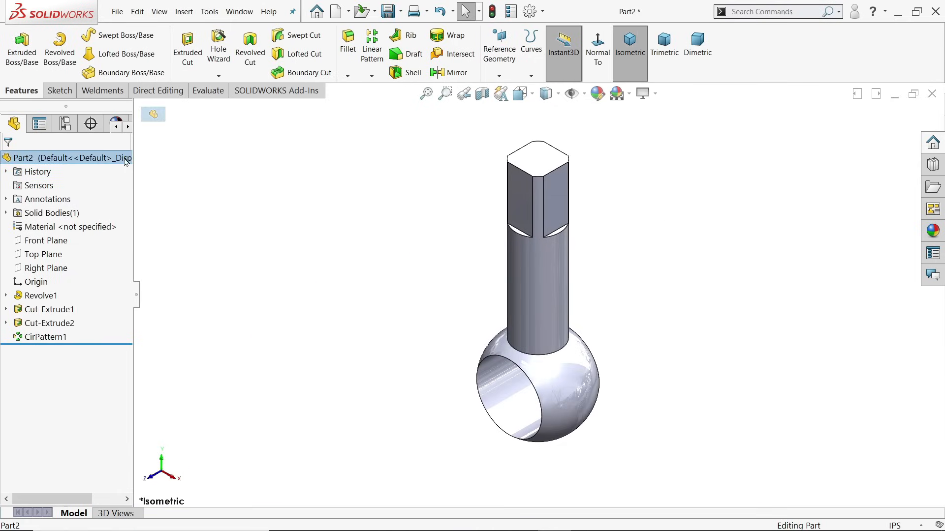
pyautogui.click(337, 162)
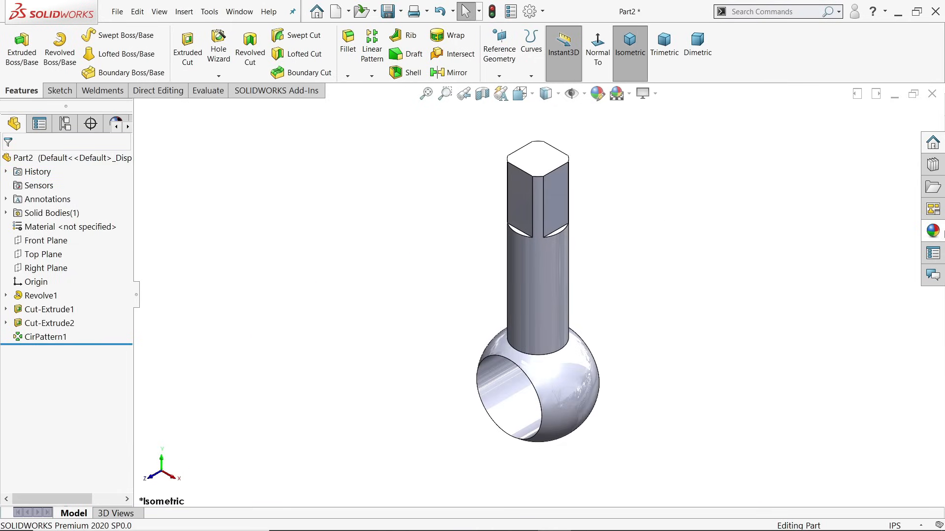
pyautogui.click(931, 232)
pyautogui.click(816, 129)
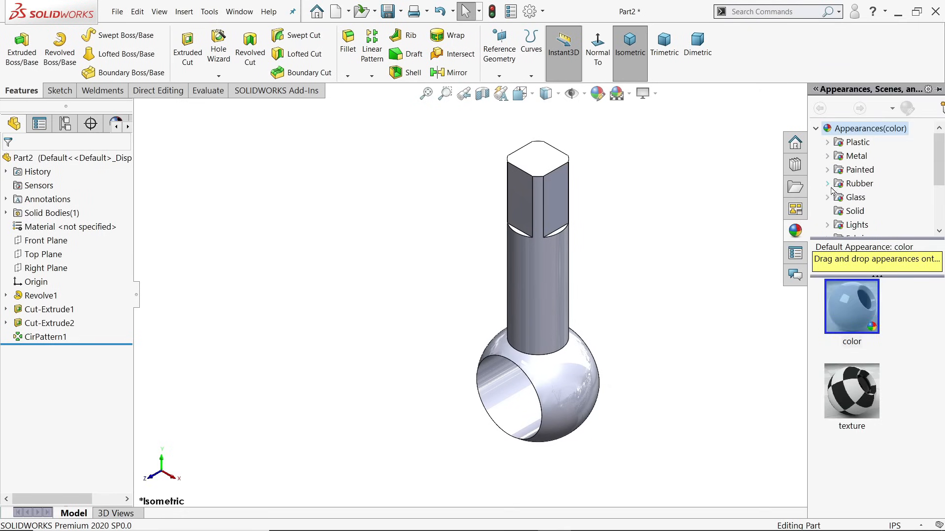
pyautogui.click(829, 158)
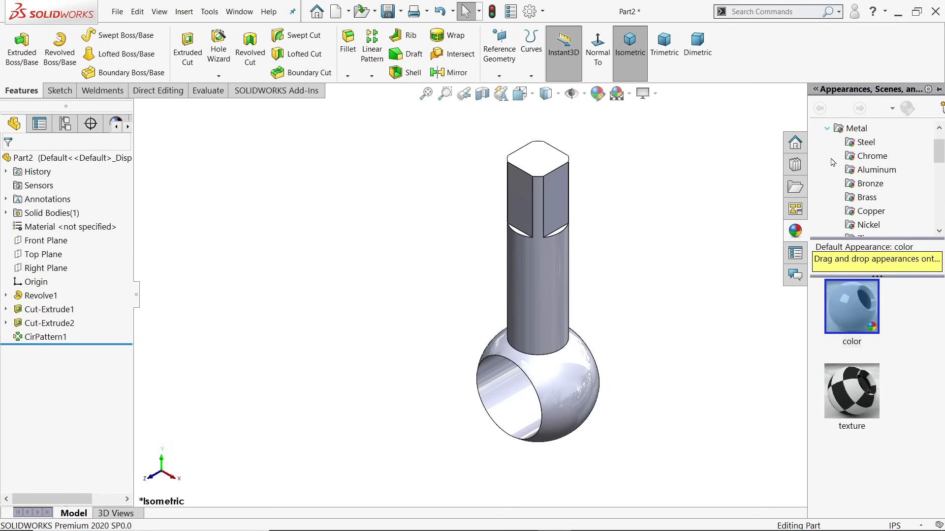
pyautogui.click(857, 198)
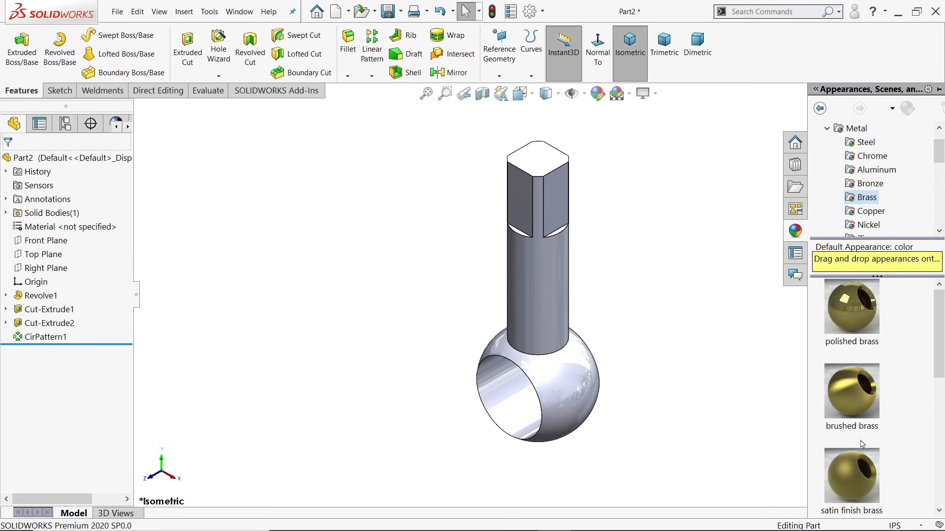
pyautogui.doubleClick(855, 409)
pyautogui.doubleClick(852, 471)
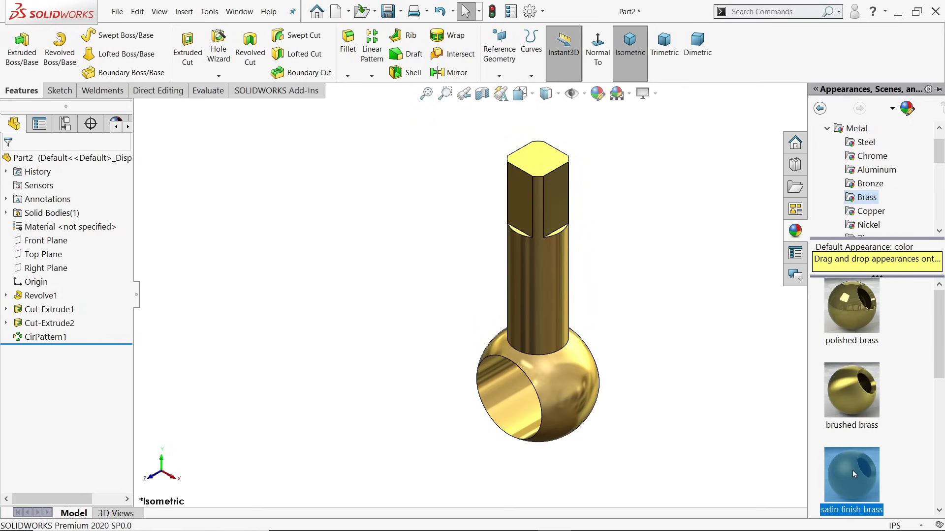
pyautogui.doubleClick(851, 392)
pyautogui.scroll(-2, 635, 260)
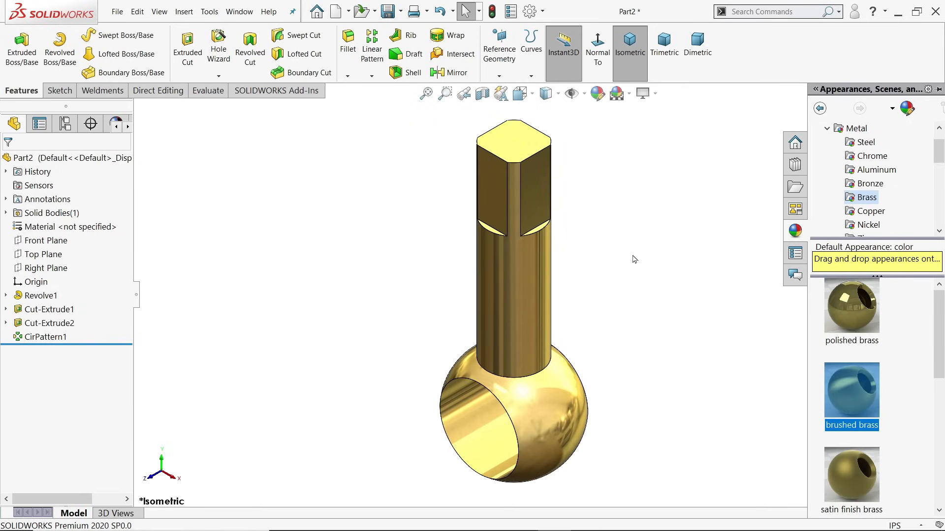
# - Save the ball valve part in the Water Control Valve folder on the Desktop
pyautogui.click(388, 15)
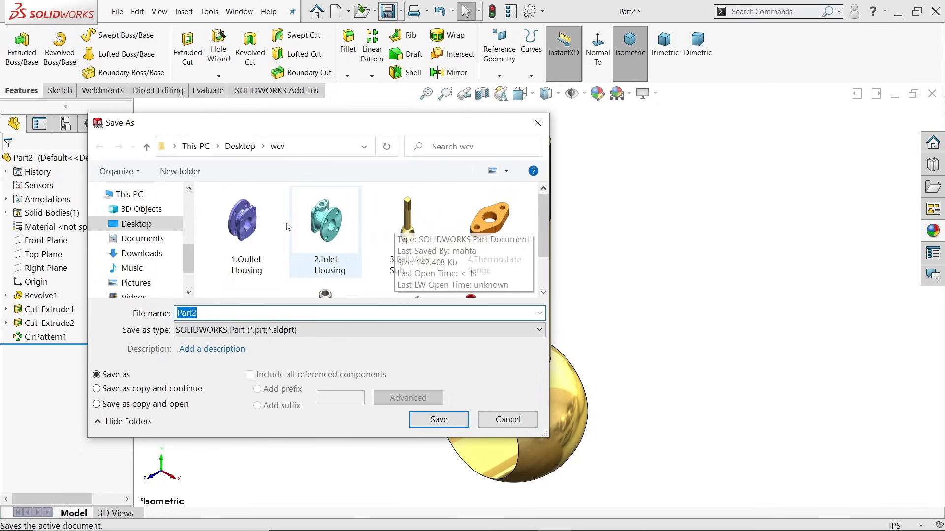
pyautogui.click(240, 146)
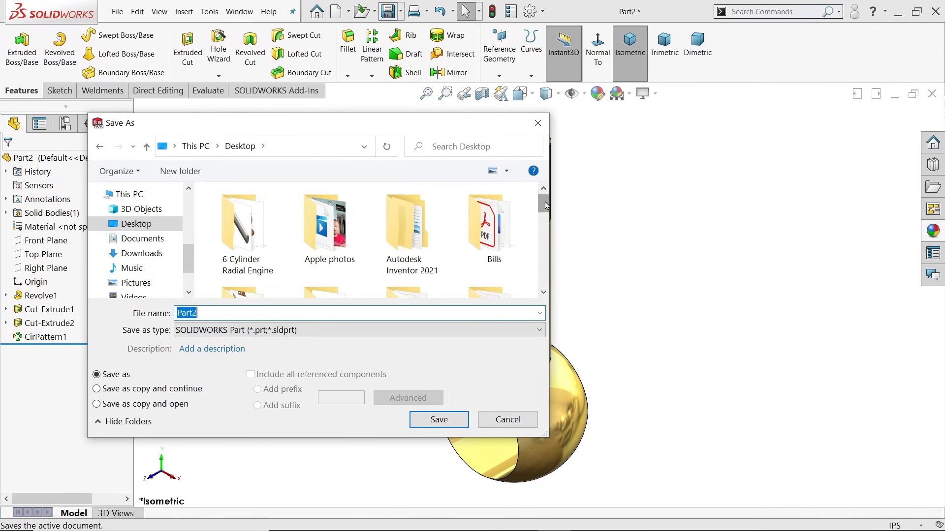
pyautogui.moveTo(543, 204); pyautogui.dragTo(542, 284)
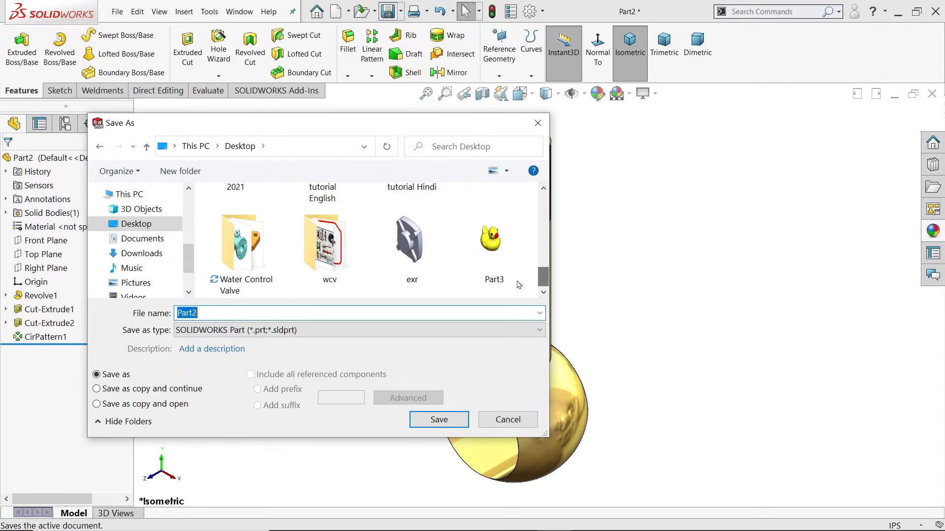
pyautogui.doubleClick(235, 246)
pyautogui.doubleClick(242, 313)
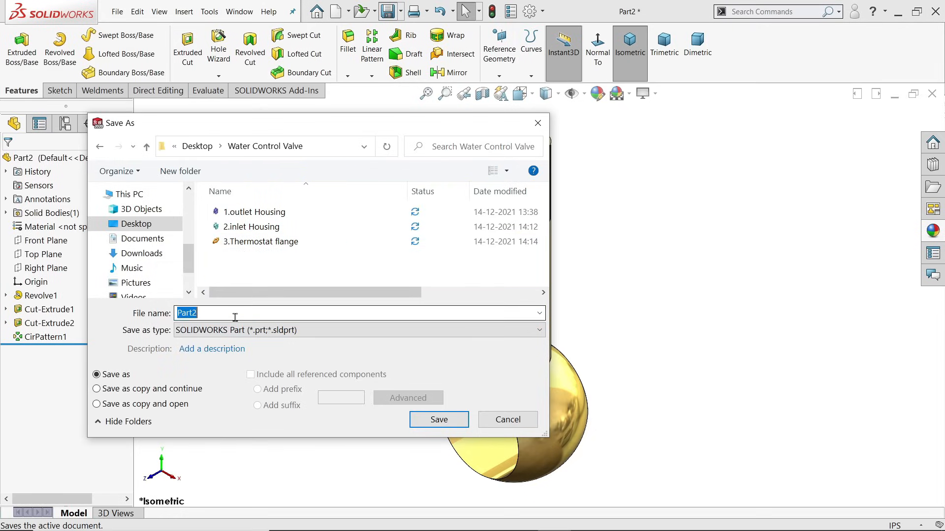
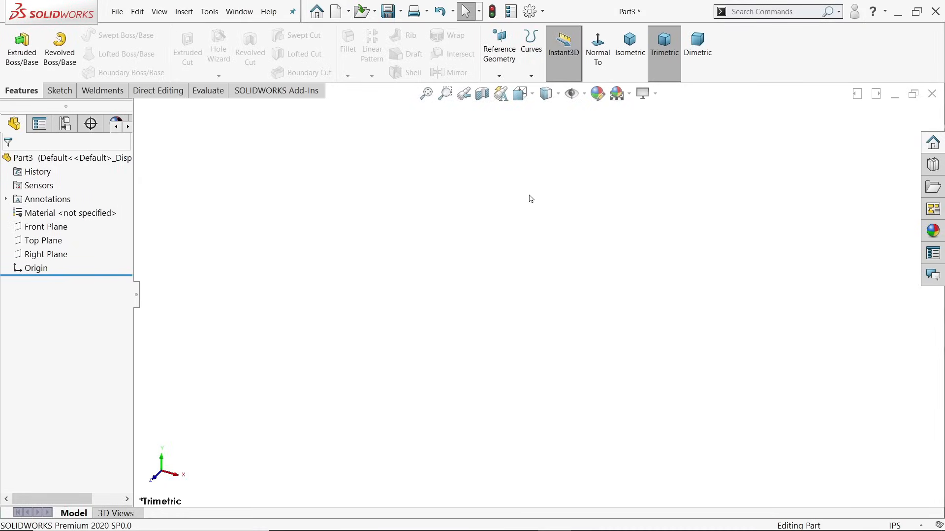
# - Sketch a 1.60 in diameter circle centred on the origin of the new part's Top Plane
pyautogui.click(23, 242)
pyautogui.click(28, 223)
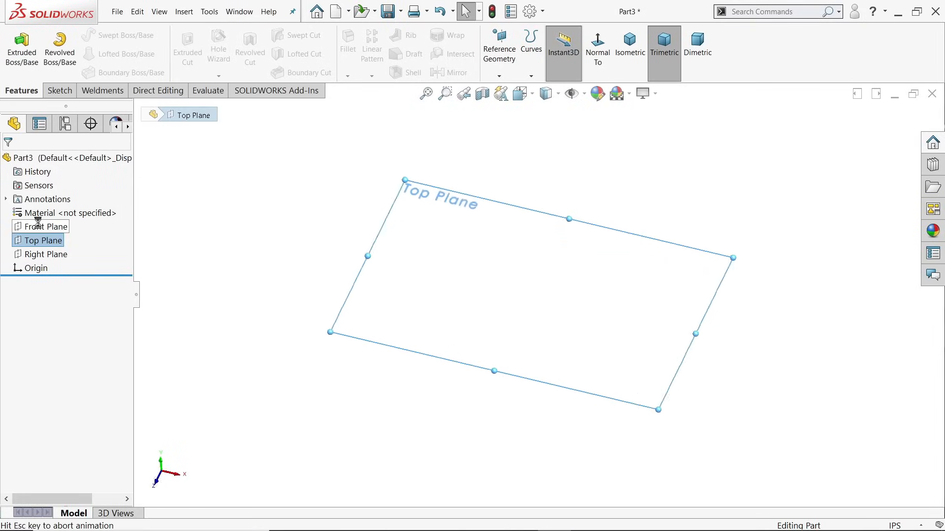
pyautogui.click(106, 36)
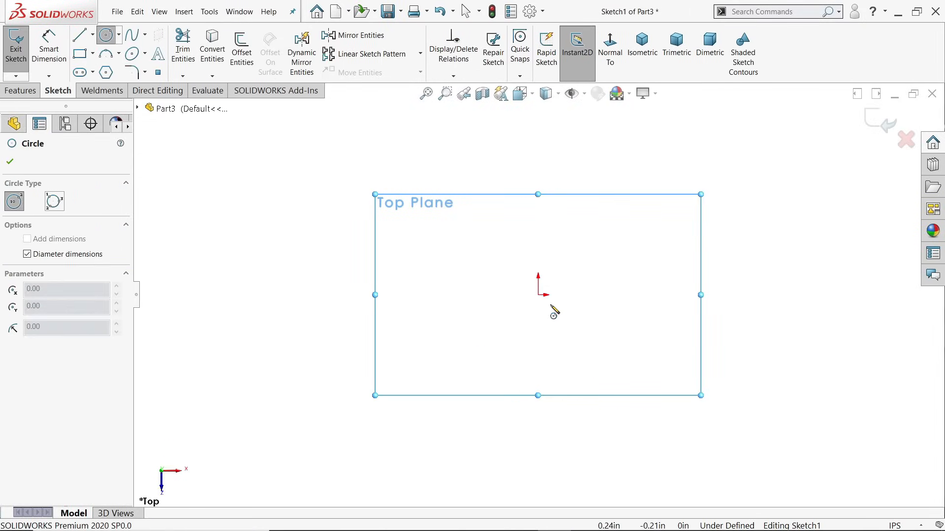
pyautogui.click(538, 295)
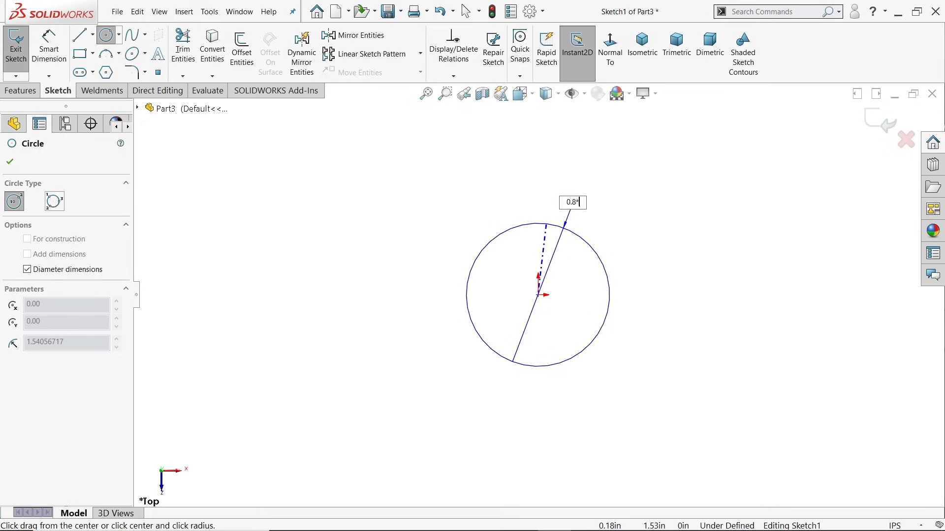
pyautogui.press('Return')
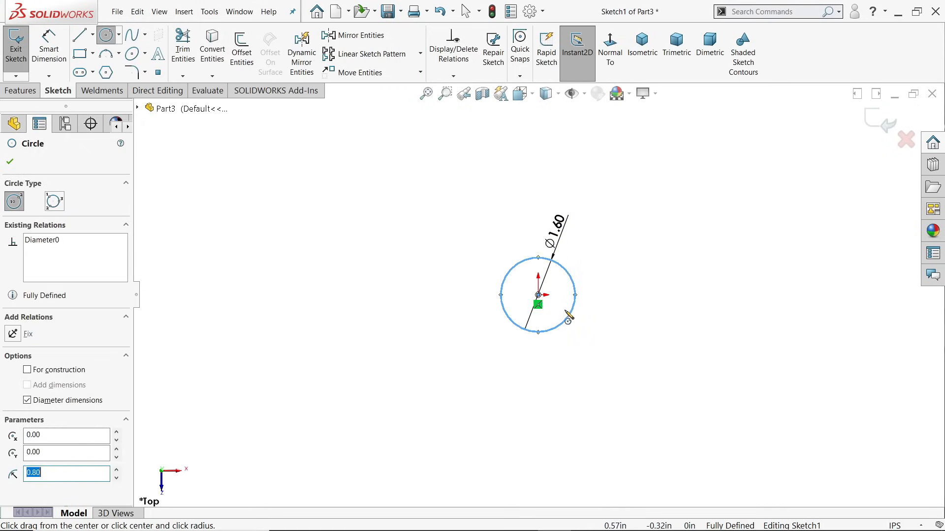
# - Draw a horizontal centerline from the circle's right quadrant to the origin and an angled one from the origin up and right beyond the circle
pyautogui.scroll(-2, 548, 289)
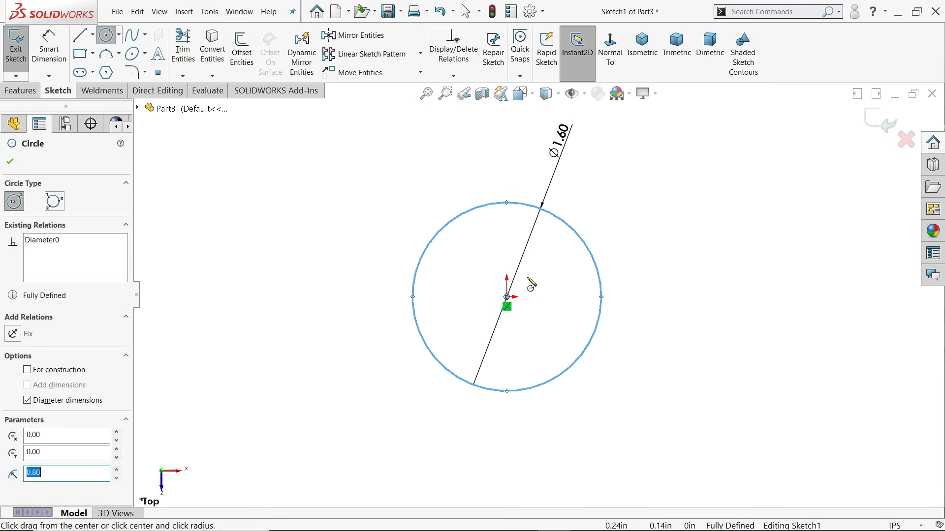
pyautogui.click(93, 35)
pyautogui.click(104, 65)
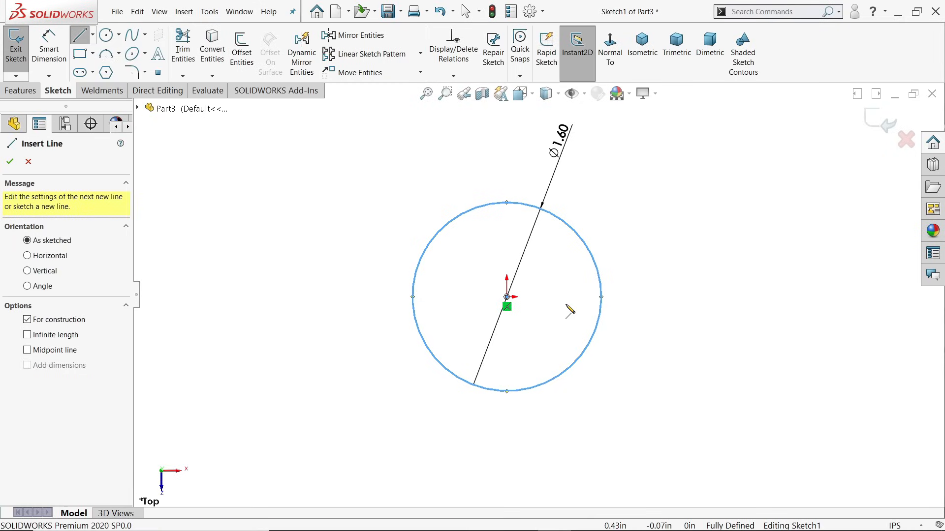
pyautogui.click(602, 298)
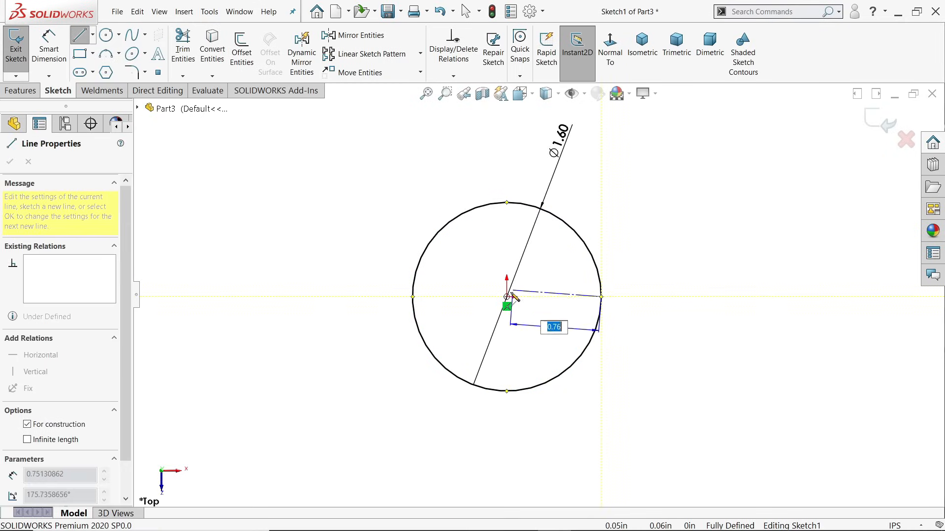
pyautogui.click(507, 297)
pyautogui.click(679, 137)
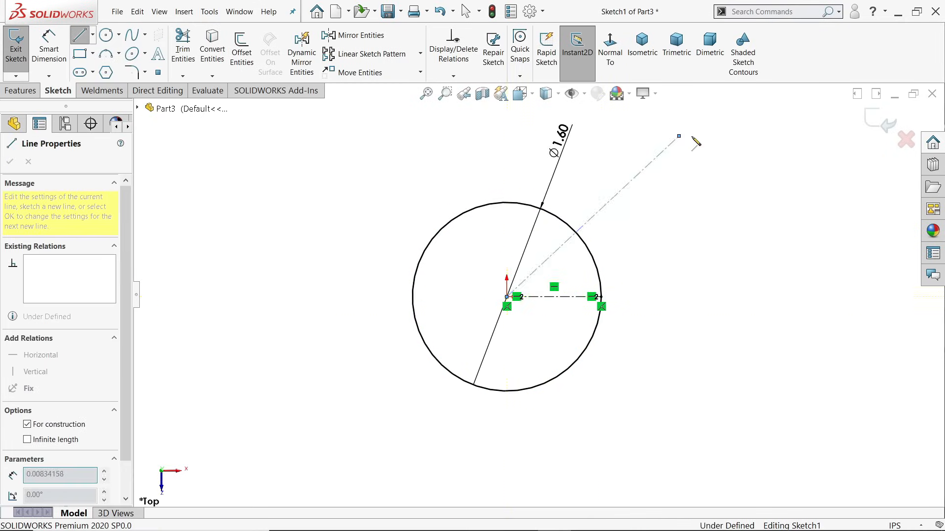
pyautogui.rightClick(707, 95)
pyautogui.click(720, 111)
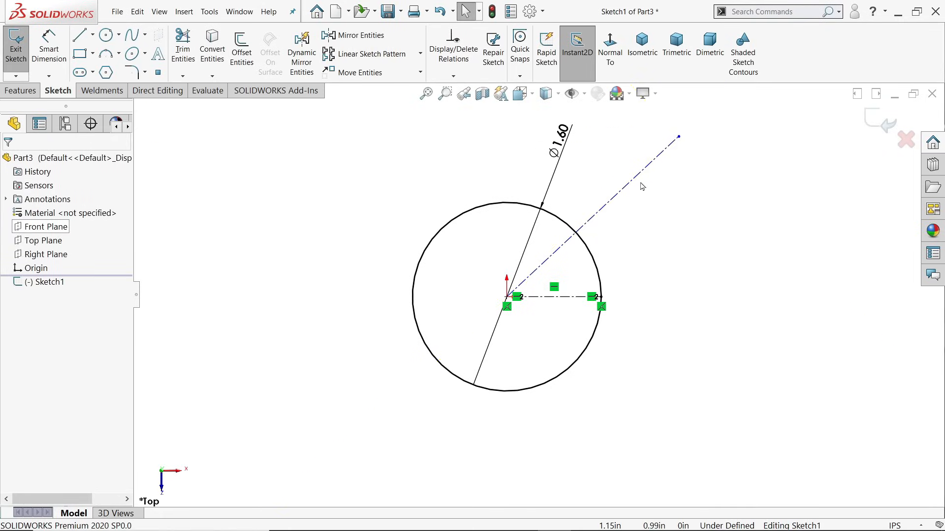
# - Sketch a centerpoint arc of about 1.61 in radius, centred on the origin outside the circle and crossing the angled centerline
pyautogui.click(119, 55)
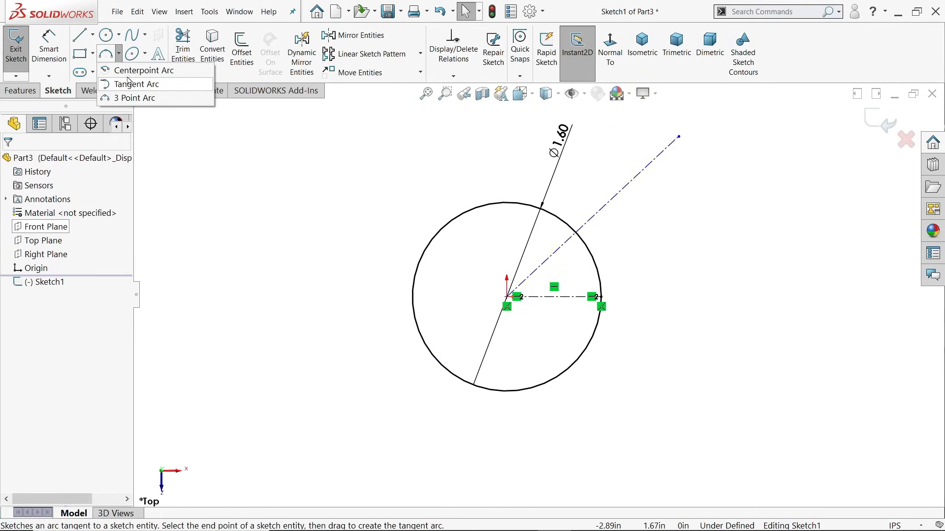
pyautogui.click(124, 71)
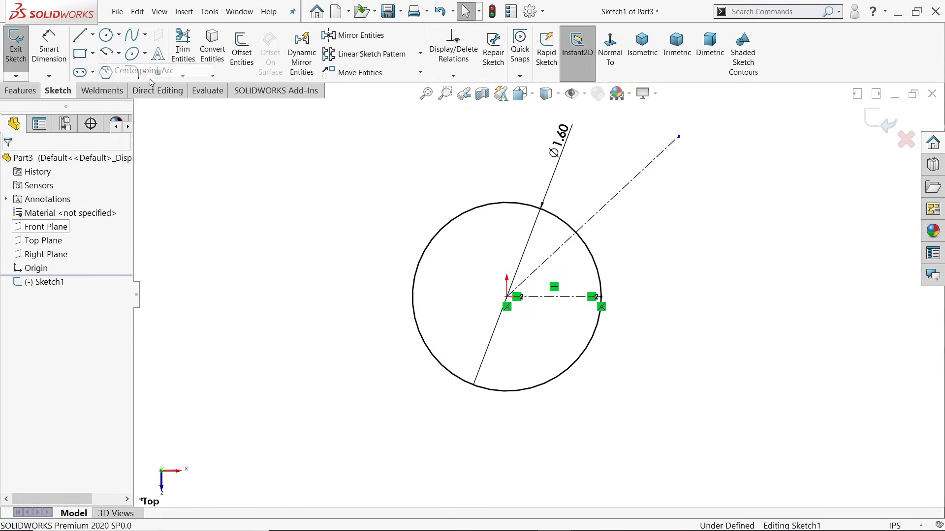
pyautogui.click(507, 297)
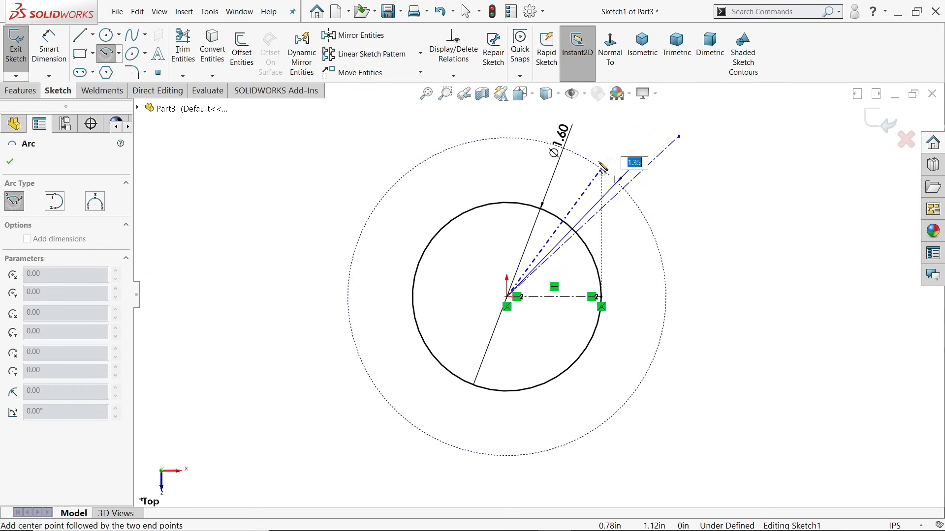
pyautogui.click(588, 120)
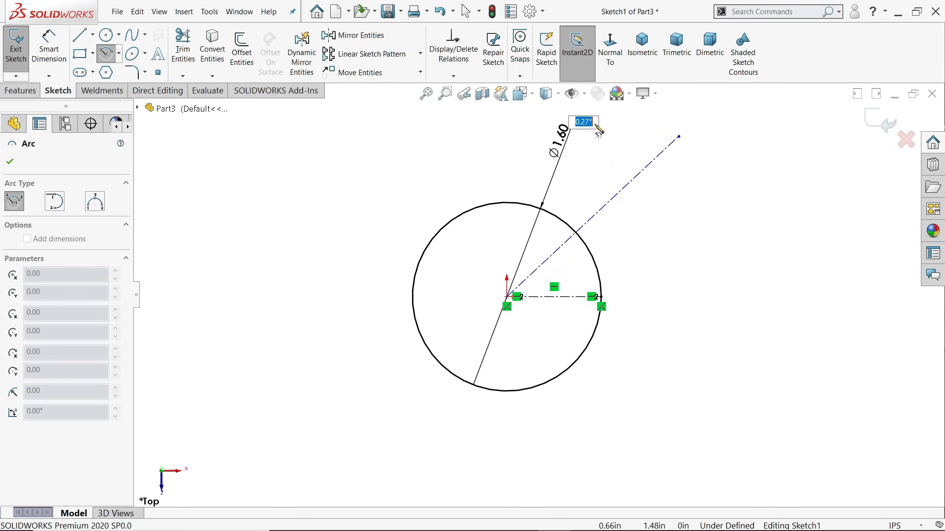
pyautogui.click(690, 240)
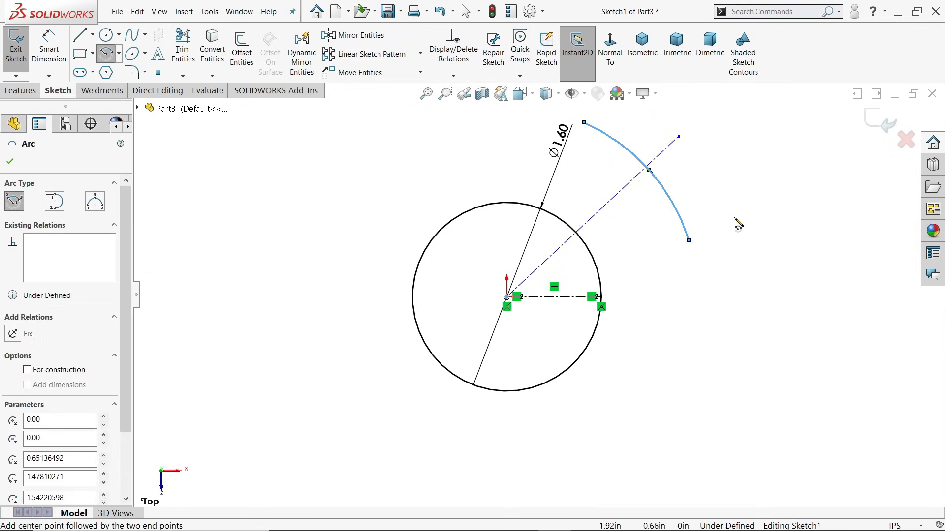
pyautogui.rightClick(735, 218)
pyautogui.click(753, 227)
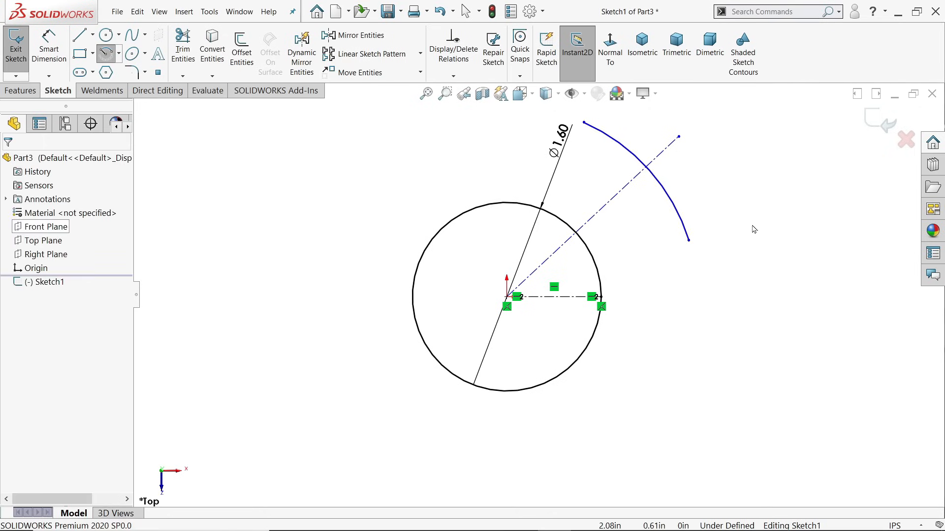
# - Connect both ends of the outer arc to the circle with straight lines to form the sector's sides
pyautogui.click(80, 35)
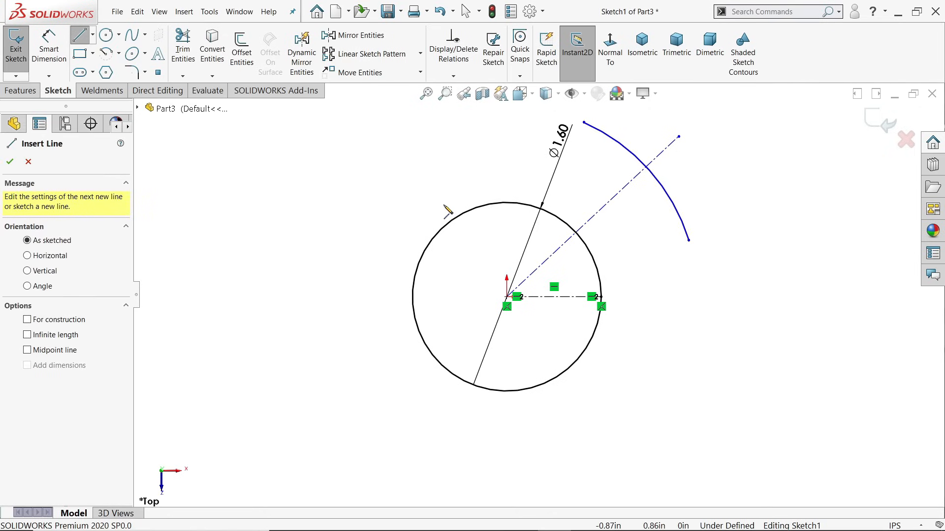
pyautogui.click(689, 241)
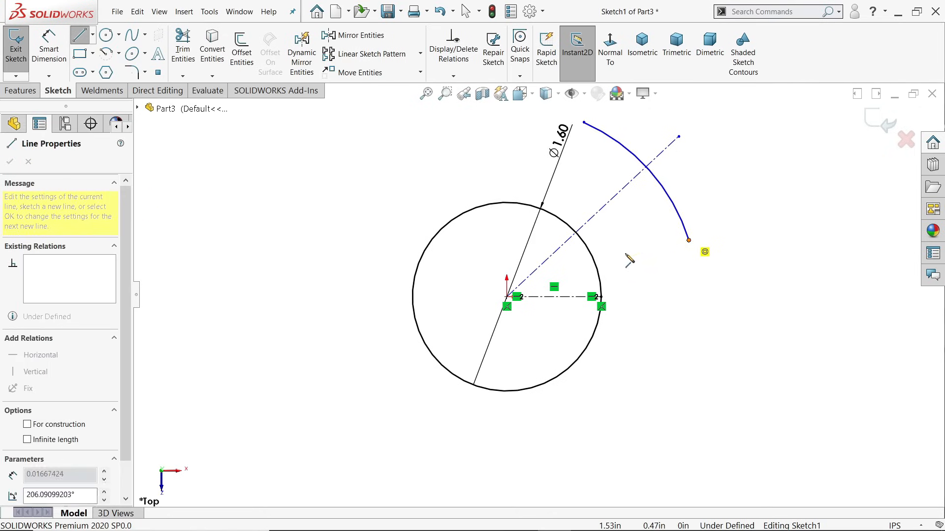
pyautogui.click(595, 262)
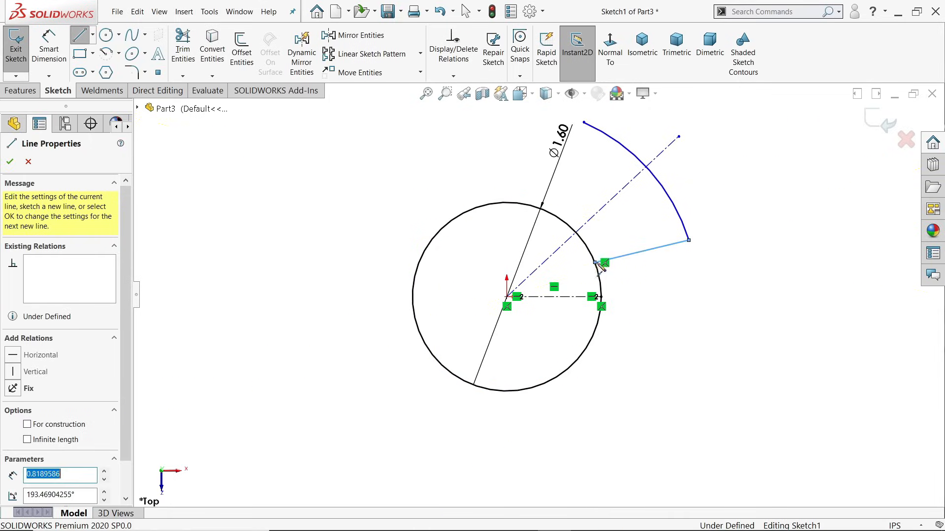
pyautogui.rightClick(717, 170)
pyautogui.click(740, 182)
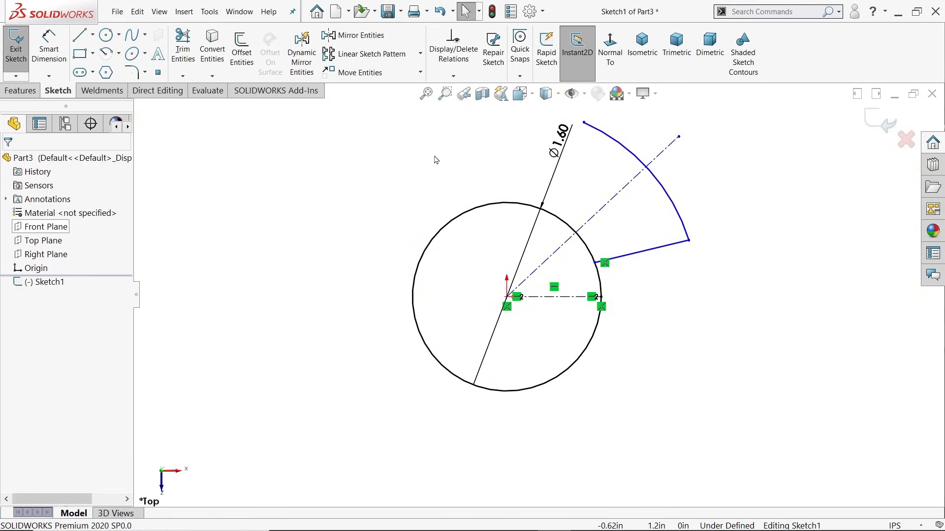
pyautogui.press('l')
pyautogui.click(600, 132)
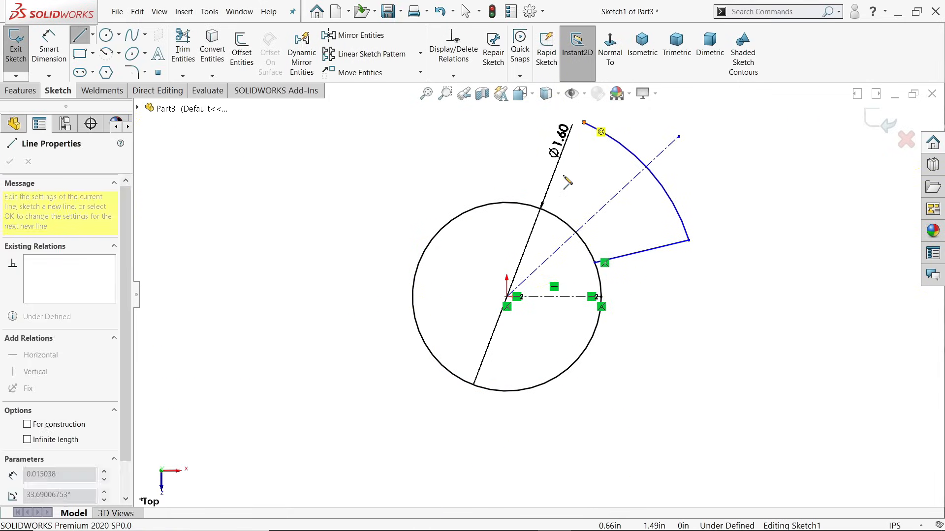
pyautogui.click(555, 215)
pyautogui.rightClick(599, 181)
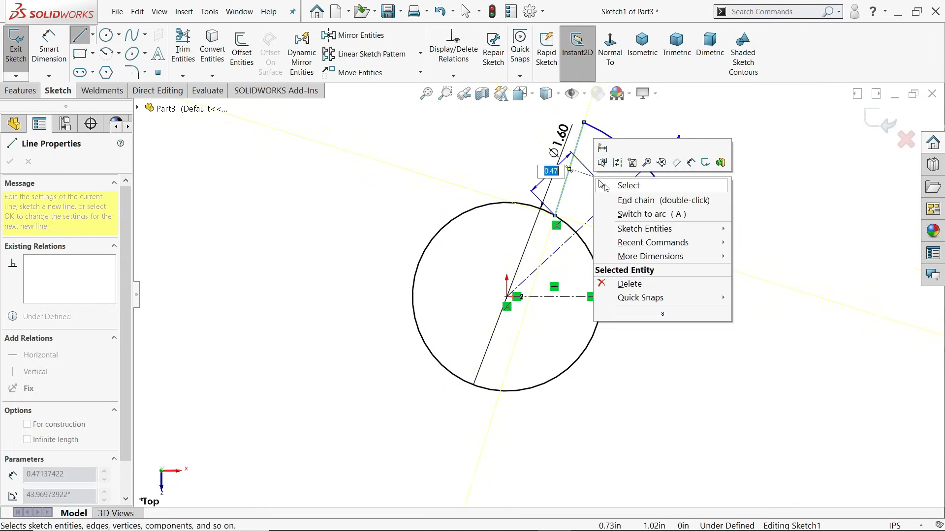
pyautogui.click(602, 186)
pyautogui.press('f')
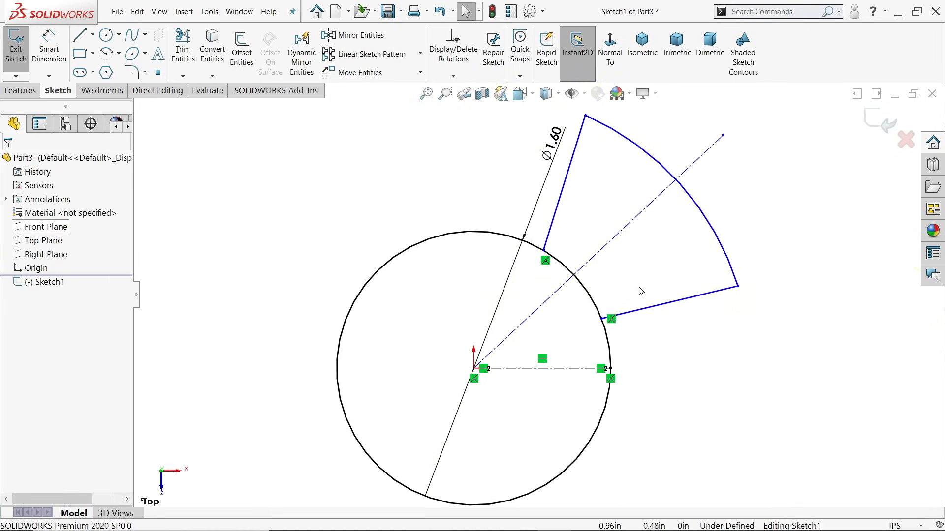
# - Make the sector's two side lines symmetric about the angled centerline
pyautogui.click(665, 307)
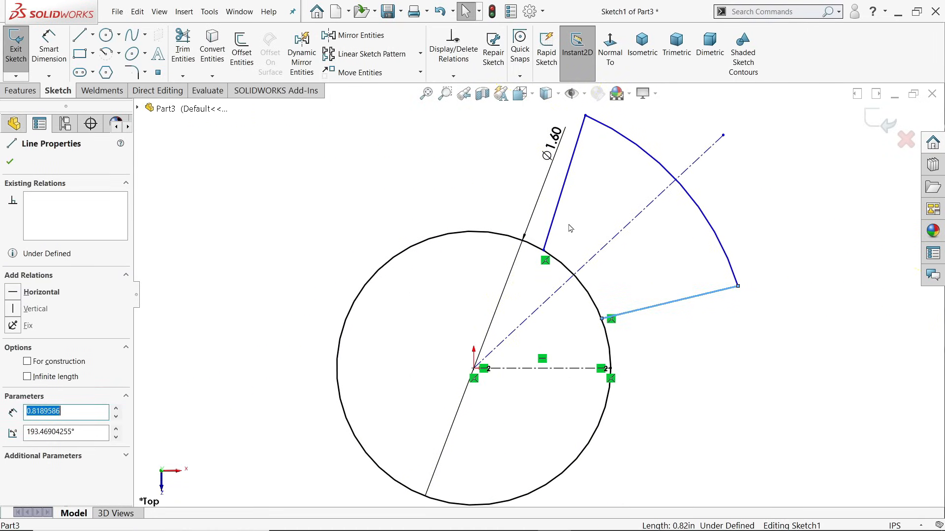
pyautogui.keyDown('ctrl'); pyautogui.click(553, 219); pyautogui.keyUp('ctrl')
pyautogui.keyDown('ctrl'); pyautogui.click(619, 238); pyautogui.keyUp('ctrl')
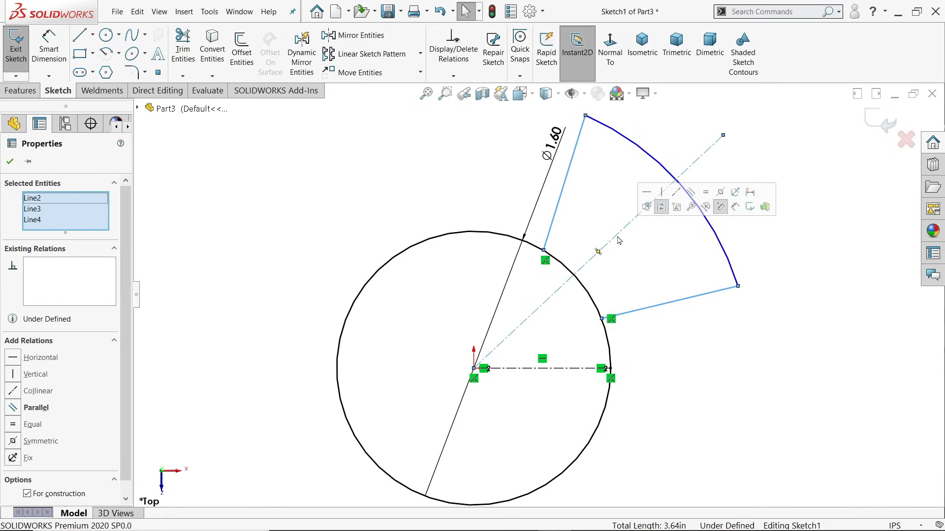
pyautogui.click(723, 195)
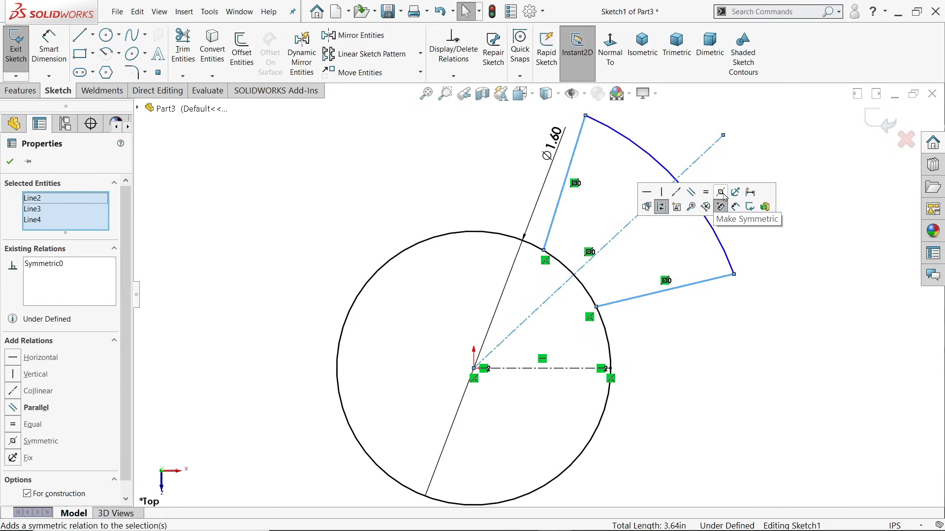
# - Dimension the angle between the angled and horizontal centerlines as 45 degrees
pyautogui.click(47, 49)
pyautogui.click(606, 252)
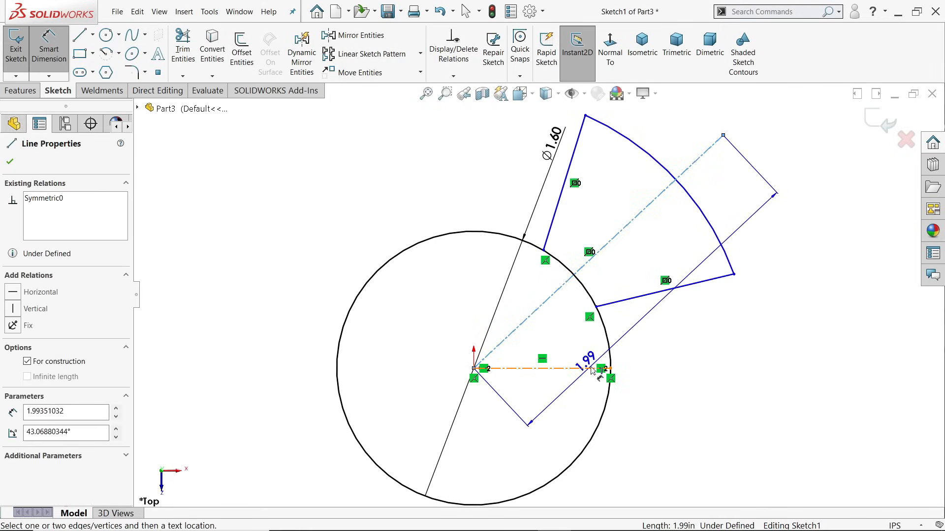
pyautogui.click(601, 369)
pyautogui.click(835, 258)
pyautogui.write('45')
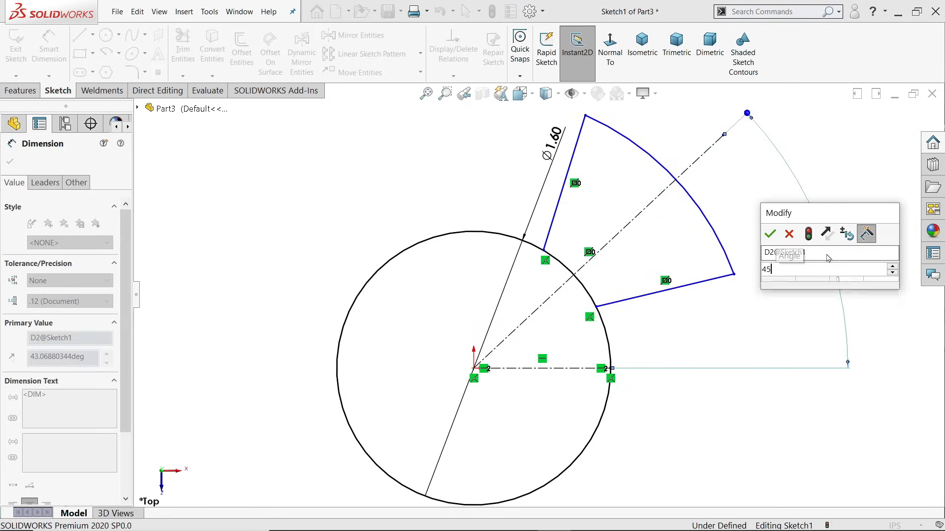
pyautogui.press('Return')
# - Dimension the angle between the sector's lower side line and the horizontal centerline as 15 degrees
pyautogui.click(653, 286)
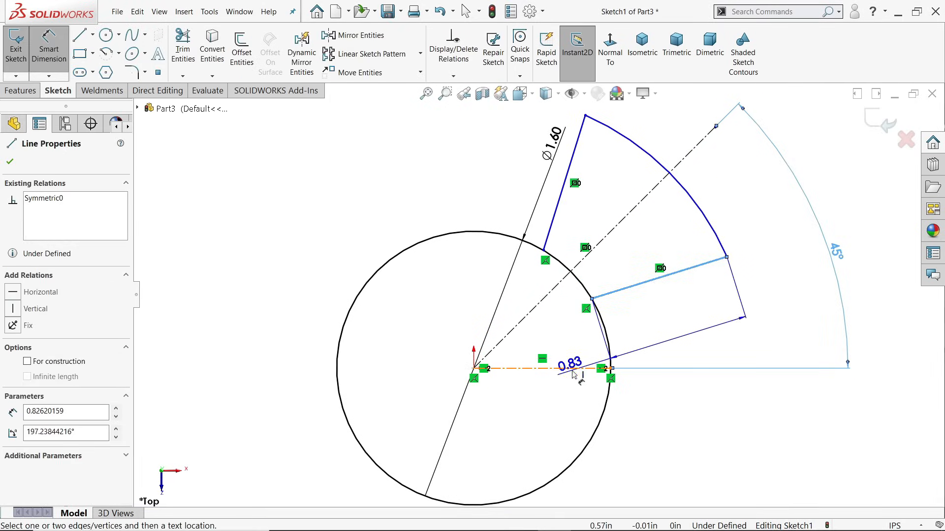
pyautogui.click(575, 369)
pyautogui.click(708, 331)
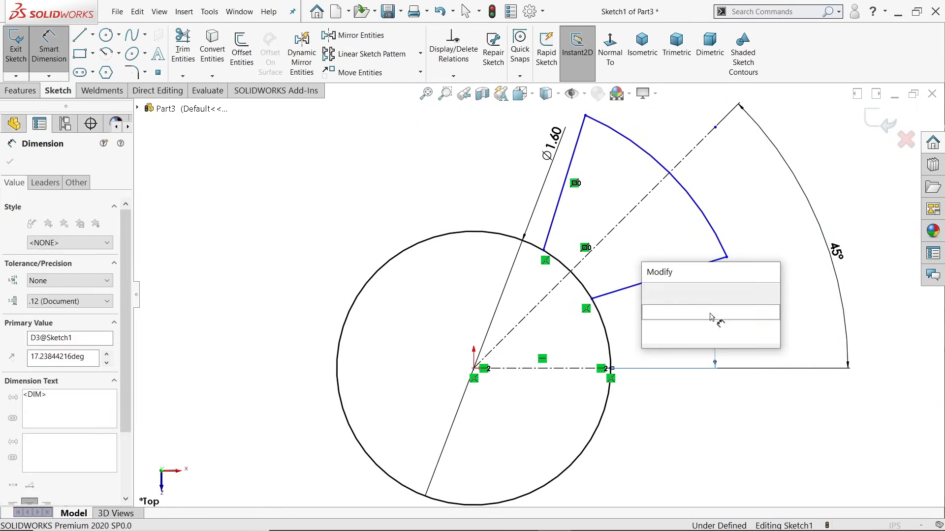
pyautogui.write('15')
pyautogui.press('Return')
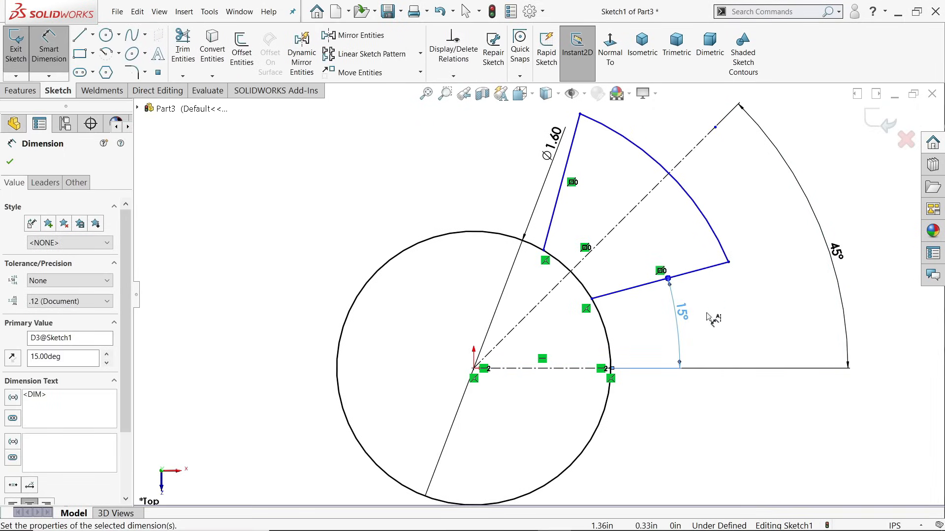
# - Dimension the sector's outer arc with a radius of 1.75 in
pyautogui.scroll(3, 539, 295)
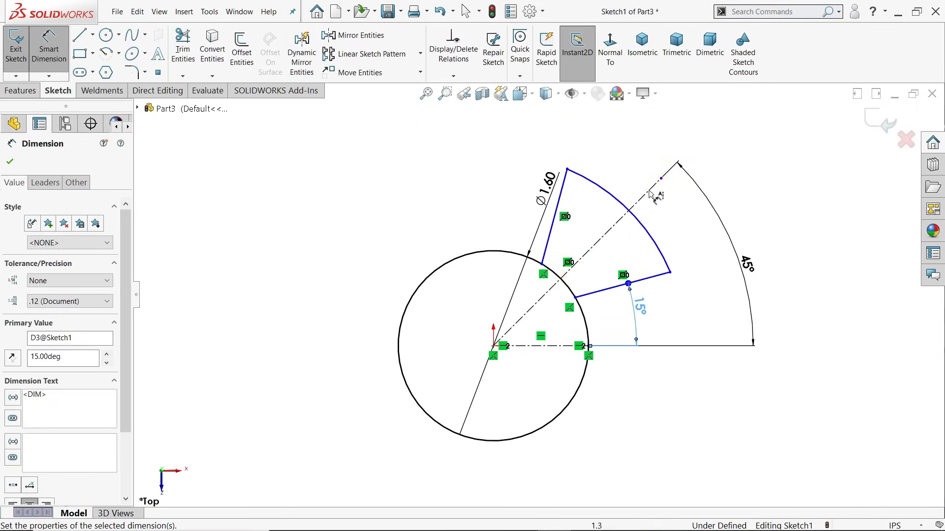
pyautogui.click(612, 195)
pyautogui.click(620, 156)
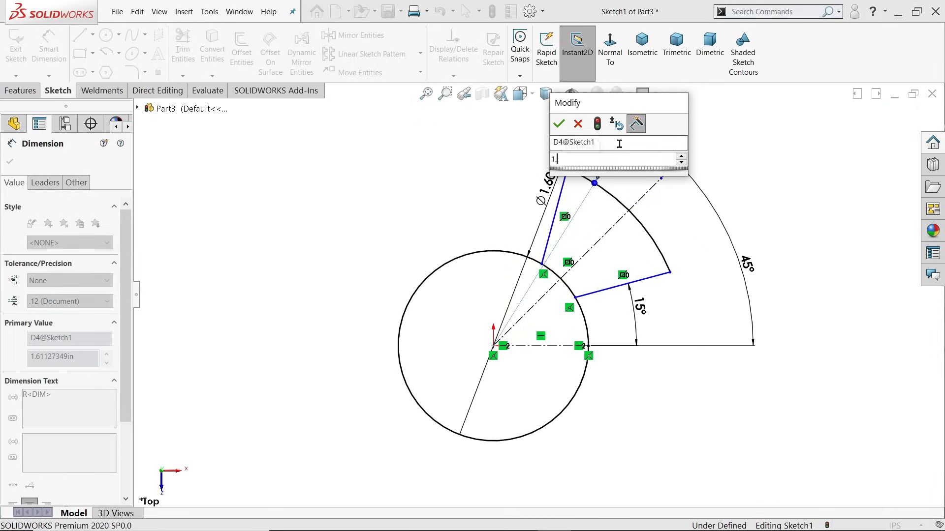
pyautogui.write('1.75')
pyautogui.press('Return')
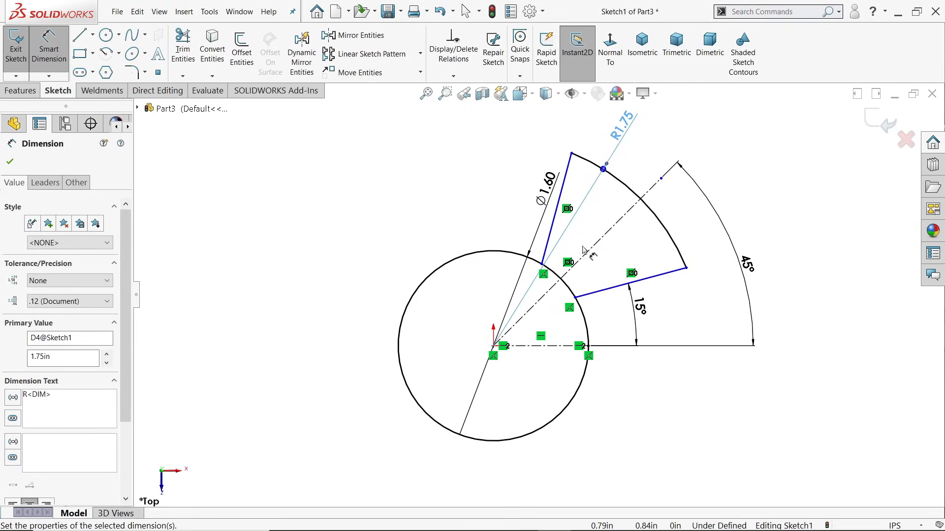
# - Draw a centerline from the lower side line's inner endpoint on the circle to the origin
pyautogui.scroll(-3, 565, 270)
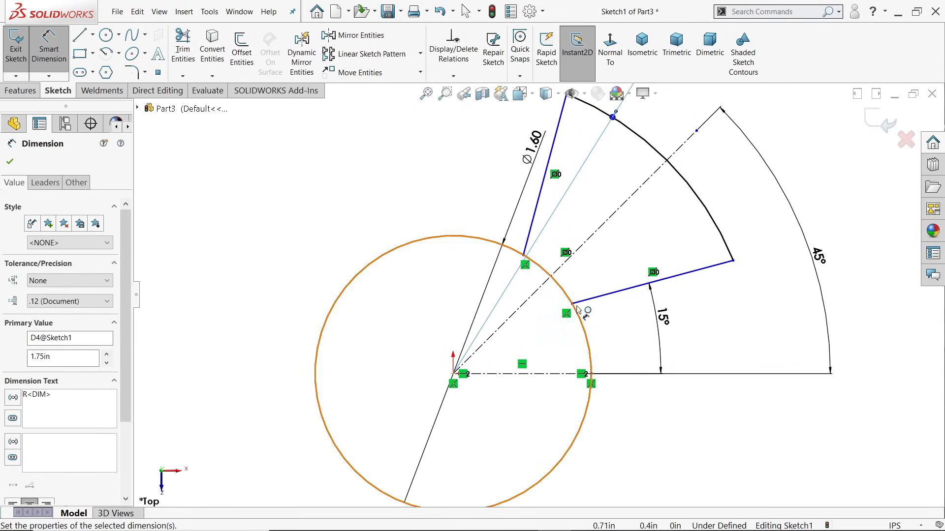
pyautogui.click(92, 34)
pyautogui.click(100, 66)
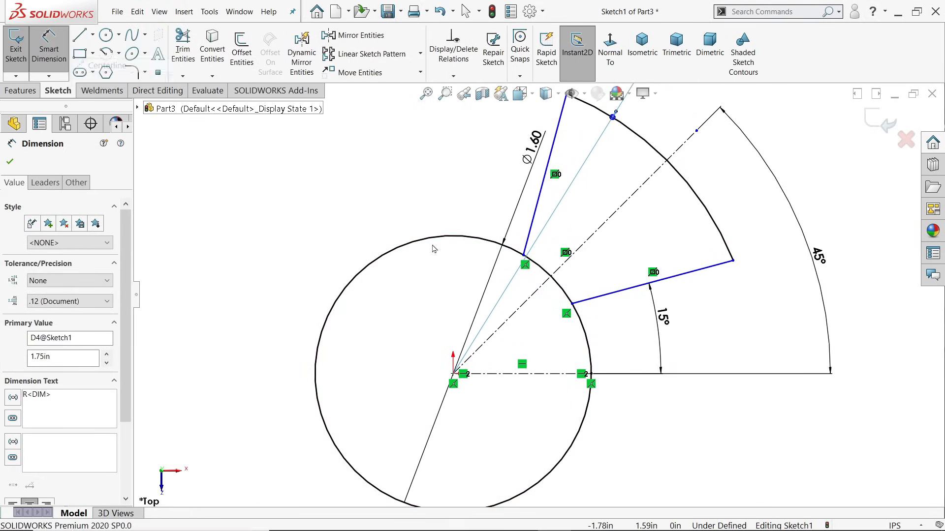
pyautogui.click(565, 314)
pyautogui.click(454, 375)
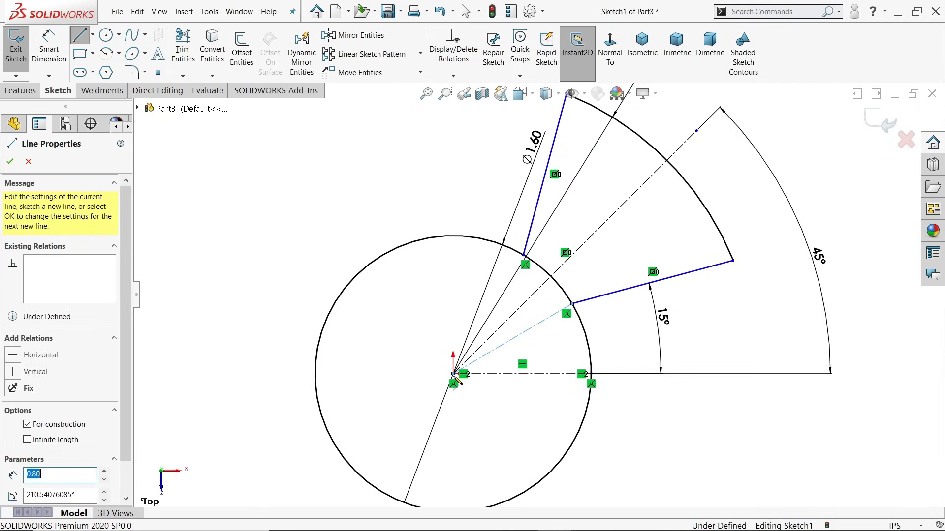
pyautogui.press('Escape')
# - Make the new centerline collinear with the sector's lower side line
pyautogui.click(544, 326)
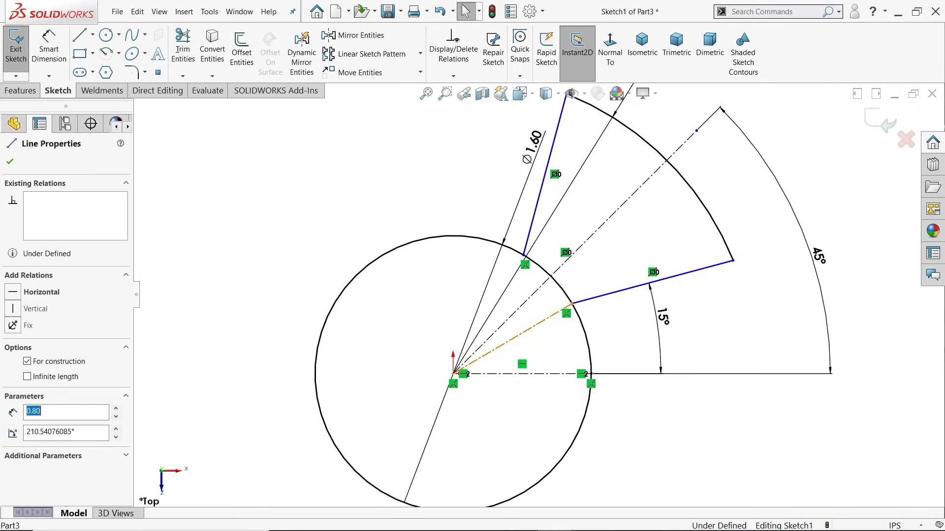
pyautogui.keyDown('ctrl'); pyautogui.click(705, 273); pyautogui.keyUp('ctrl')
pyautogui.click(761, 226)
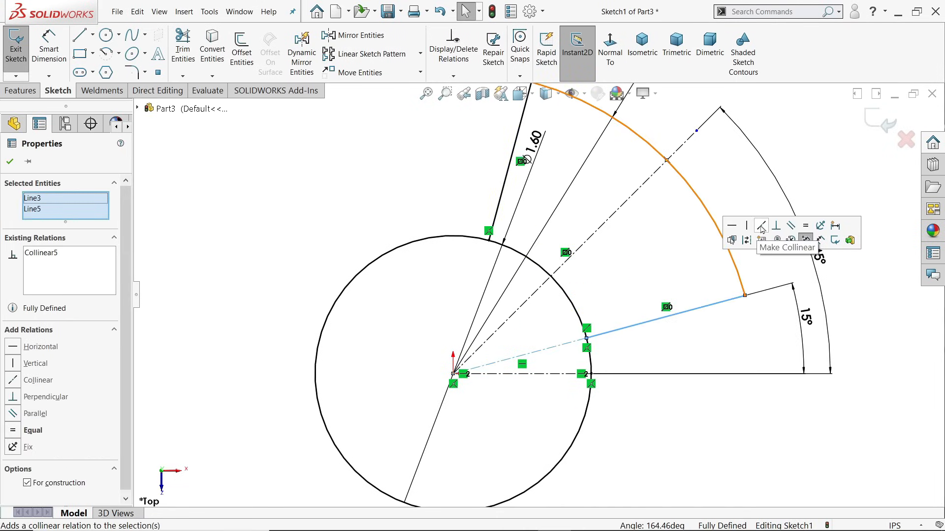
pyautogui.click(320, 197)
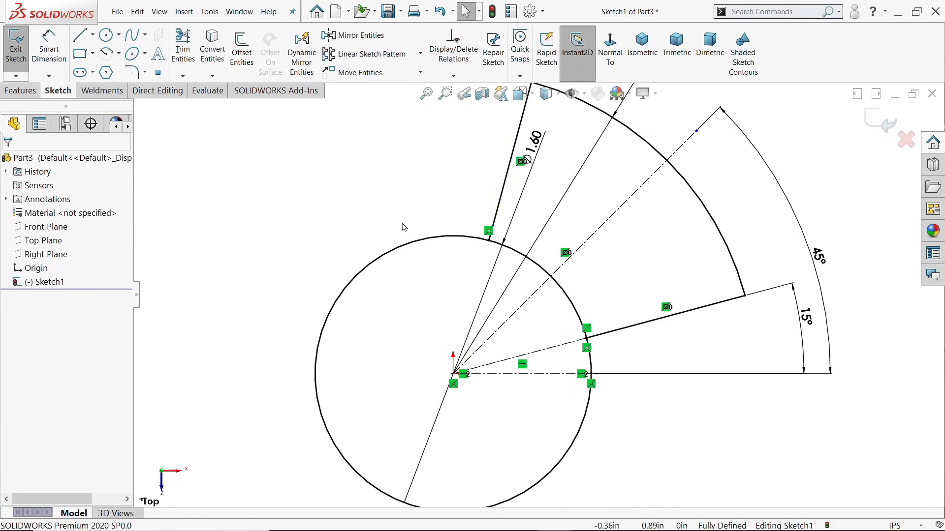
# - Trim away the circle's segment between the sector's two side lines, undoing any extra trim below the lower side line
pyautogui.scroll(1, 404, 224)
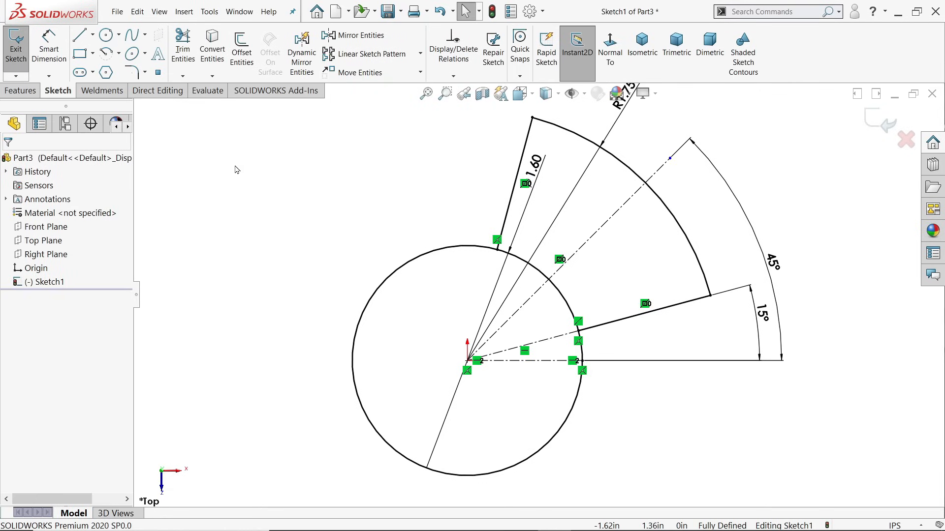
pyautogui.click(183, 52)
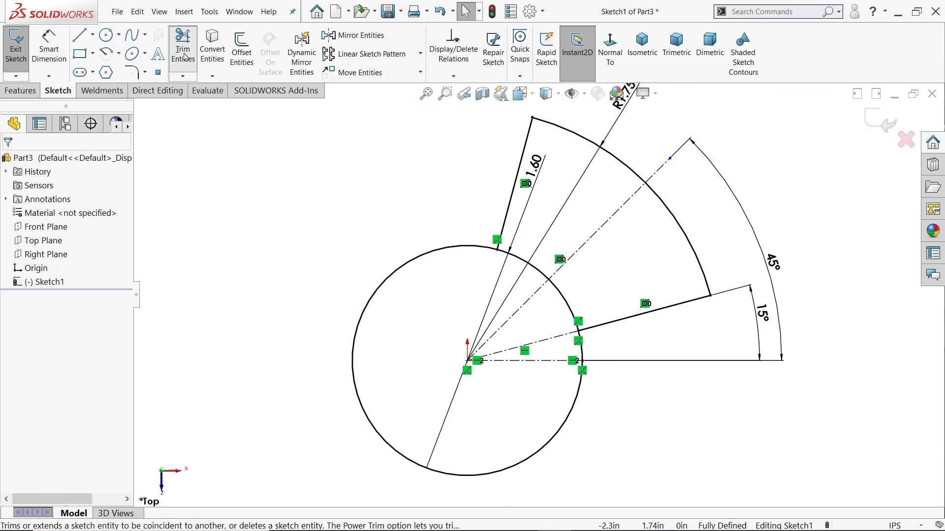
pyautogui.moveTo(551, 304)
pyautogui.mouseDown()
pyautogui.moveTo(567, 299)
pyautogui.moveTo(544, 263)
pyautogui.mouseUp()
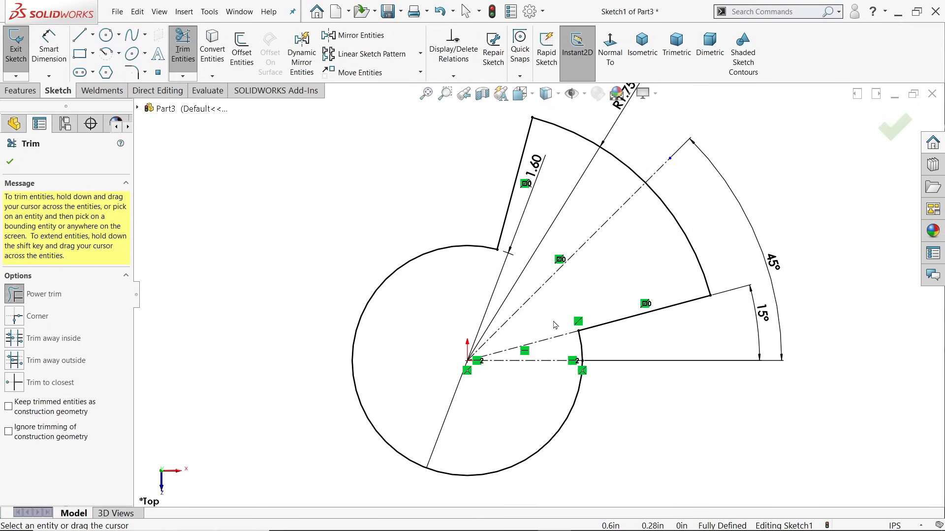
pyautogui.moveTo(563, 341); pyautogui.dragTo(587, 347)
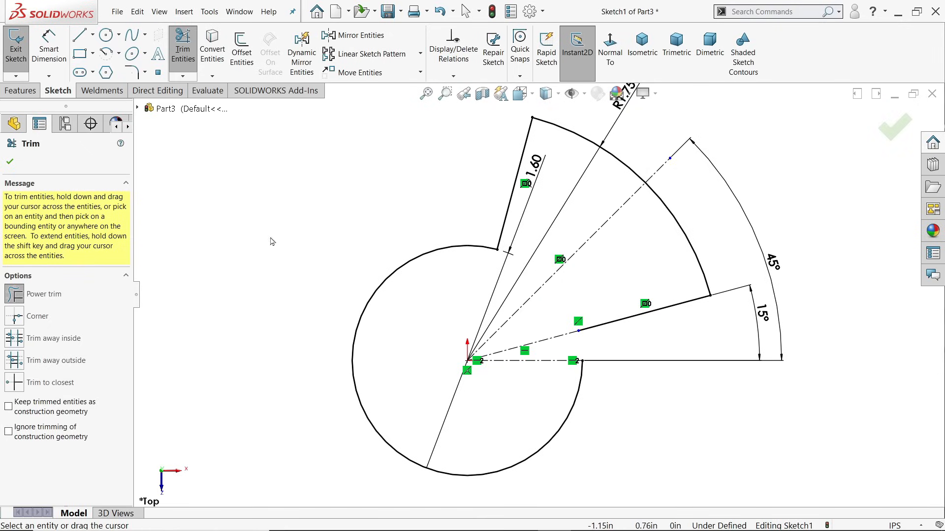
pyautogui.click(440, 12)
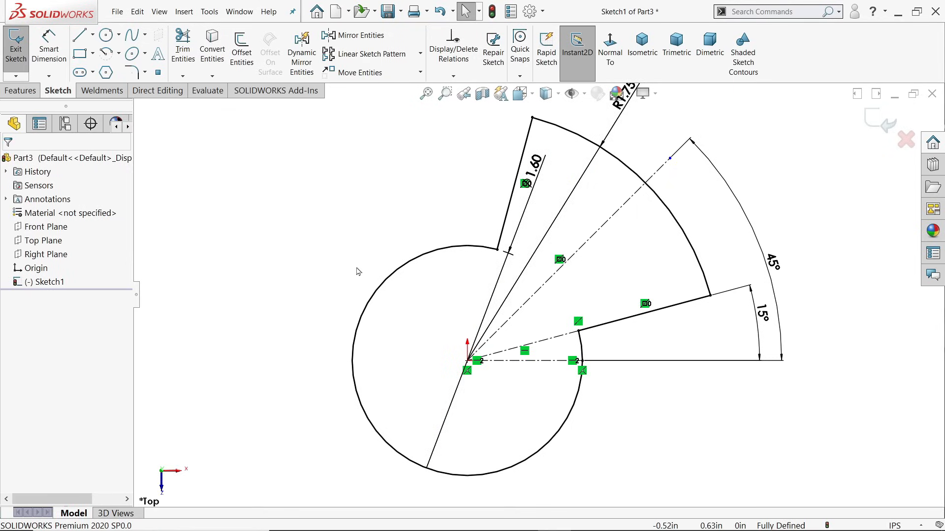
# - Draw a center rectangle at the origin as a square with 0.825 in sides
pyautogui.click(93, 53)
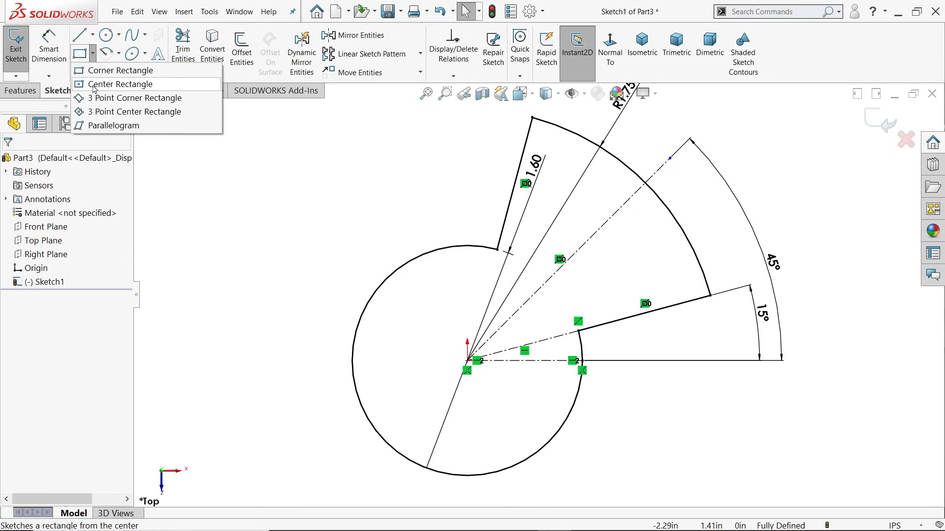
pyautogui.click(120, 84)
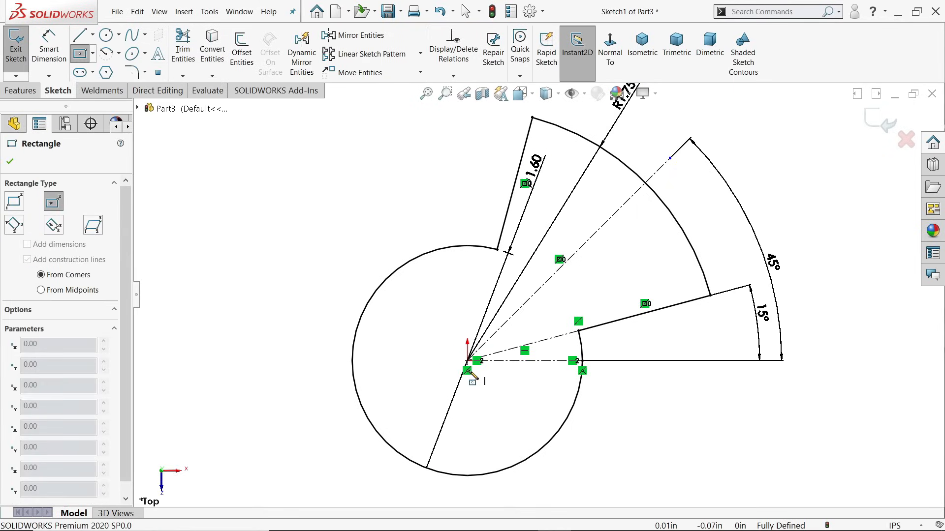
pyautogui.scroll(2, 469, 370)
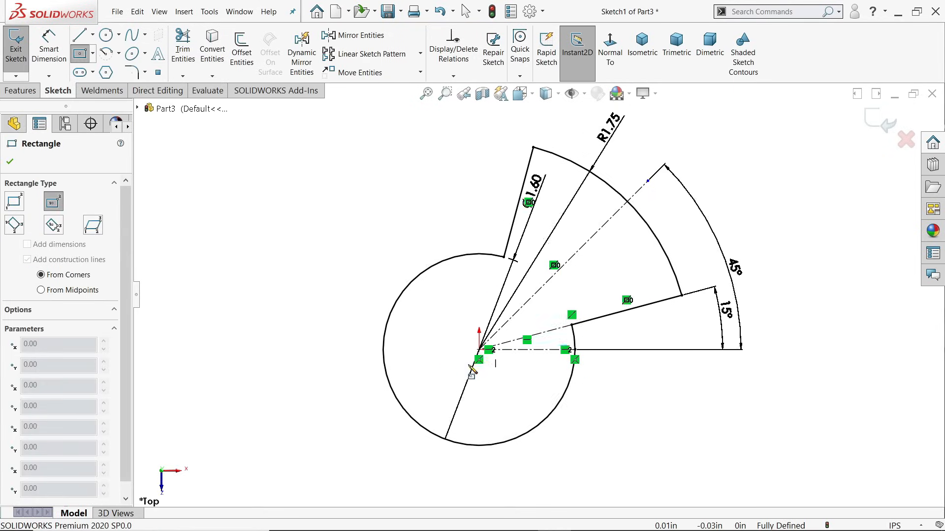
pyautogui.click(480, 350)
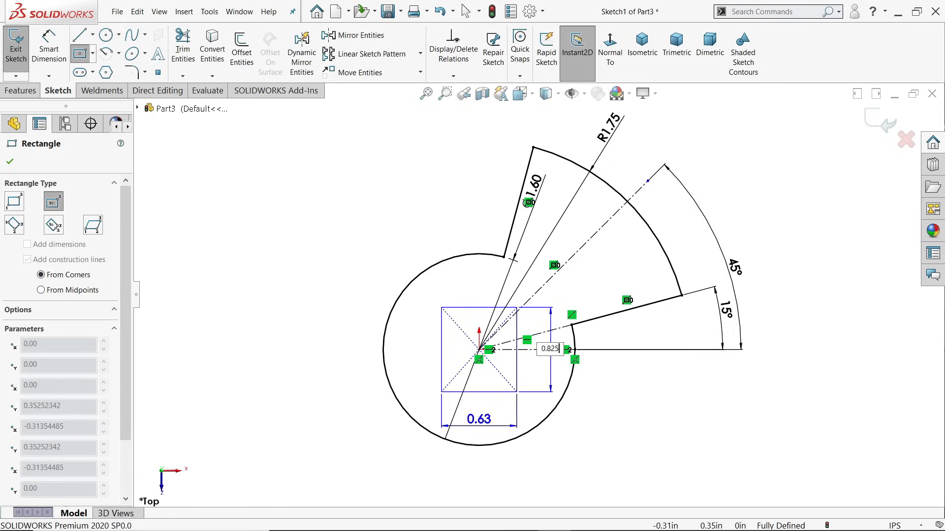
pyautogui.press('Tab')
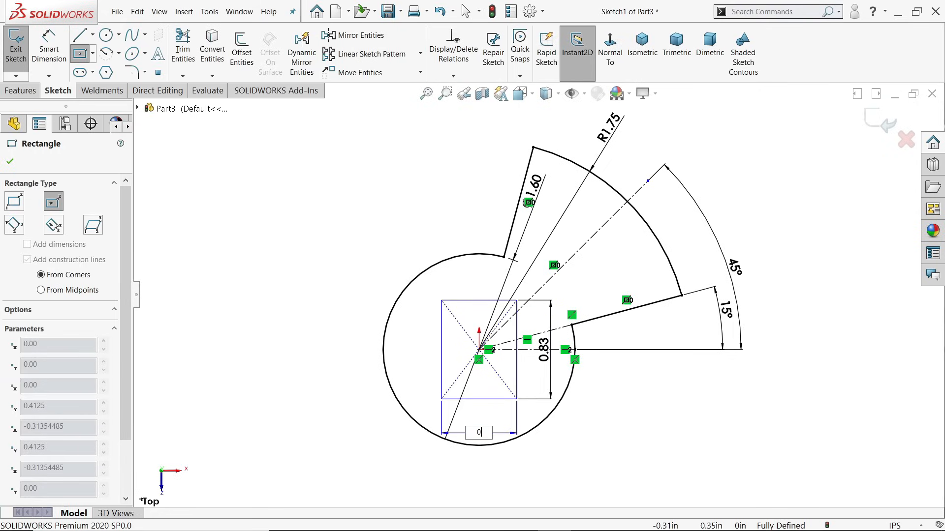
pyautogui.write('0.82')
pyautogui.press('Return')
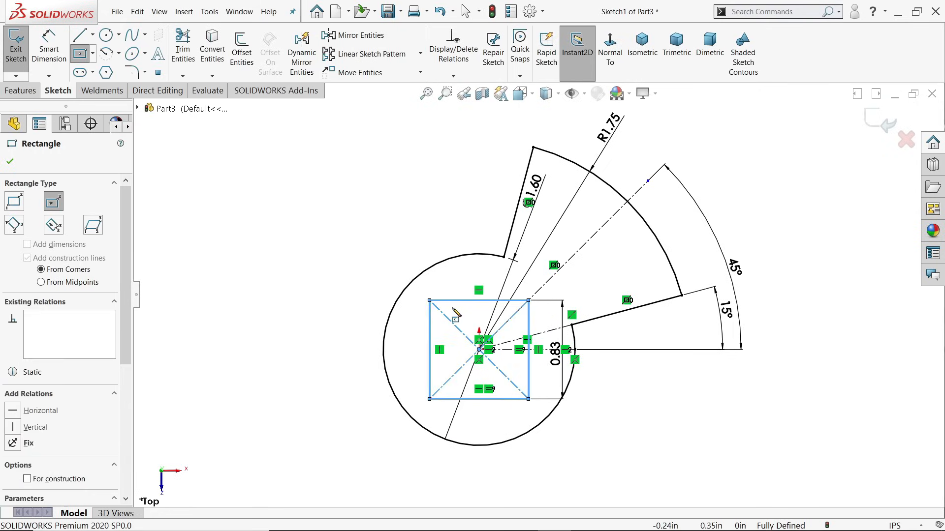
pyautogui.click(11, 163)
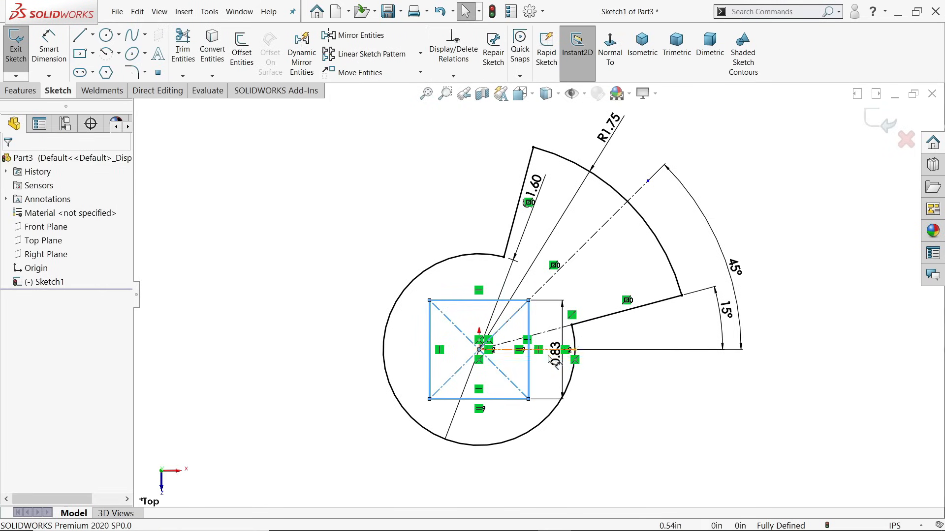
pyautogui.click(287, 205)
# - Draw a 0.17 in diameter circle inside the sector, just above its lower side line
pyautogui.scroll(-3, 548, 329)
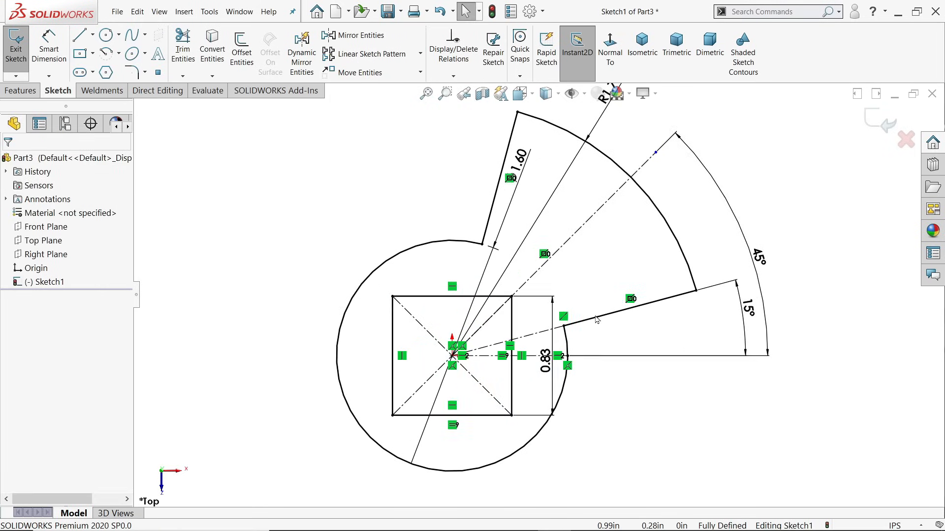
pyautogui.click(106, 35)
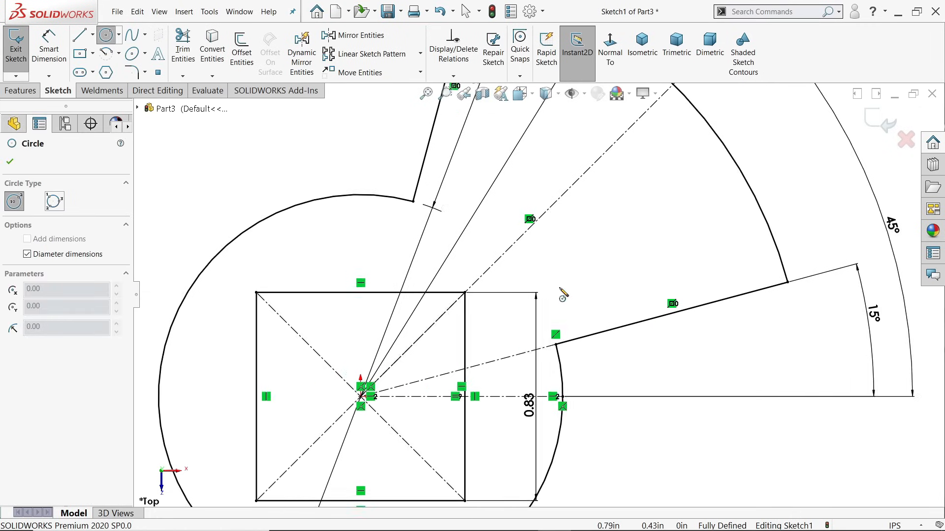
pyautogui.scroll(-2, 561, 294)
pyautogui.click(630, 278)
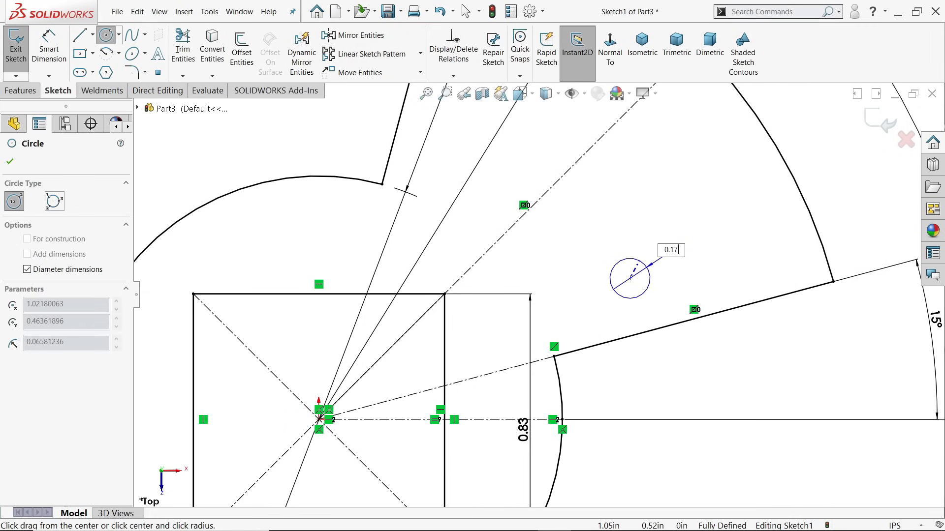
pyautogui.press('Return')
# - Dimension the small circle's center 0.375 in above the horizontal centerline
pyautogui.click(48, 49)
pyautogui.scroll(1, 538, 294)
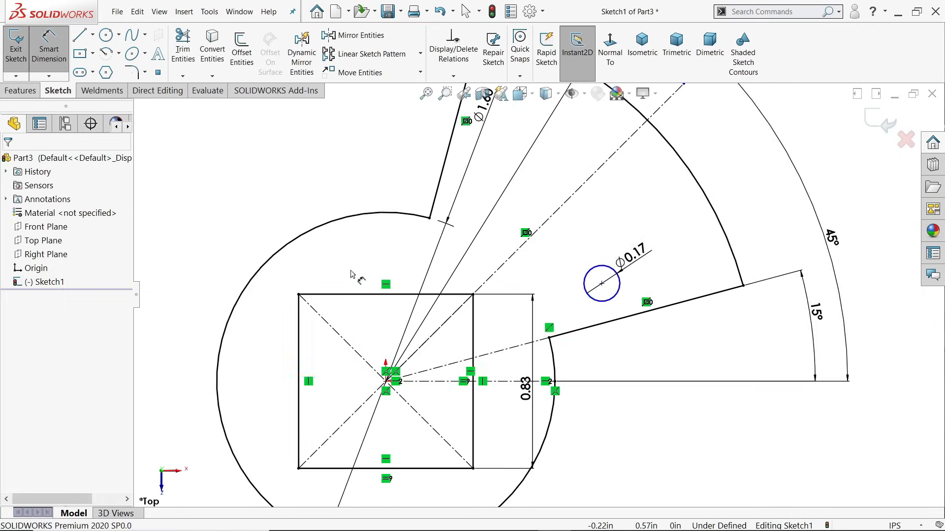
pyautogui.click(515, 382)
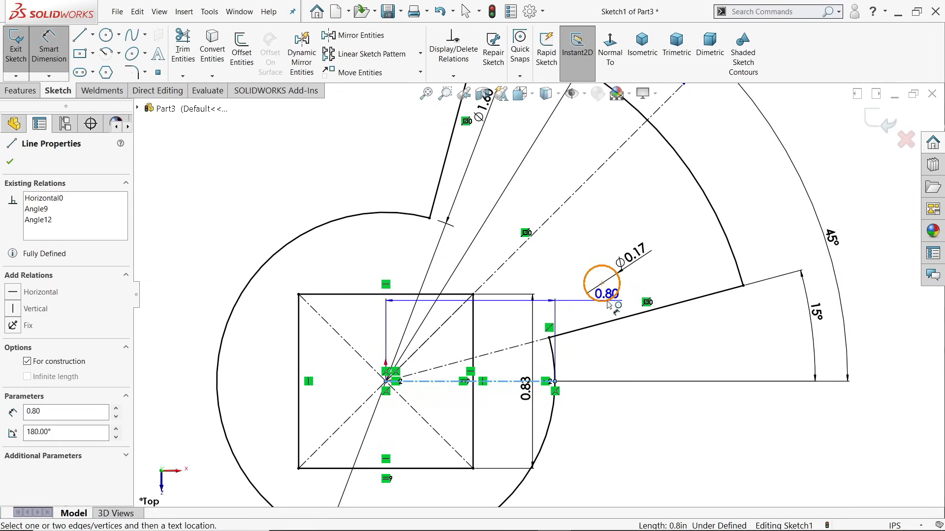
pyautogui.click(609, 303)
pyautogui.click(719, 321)
pyautogui.write('0')
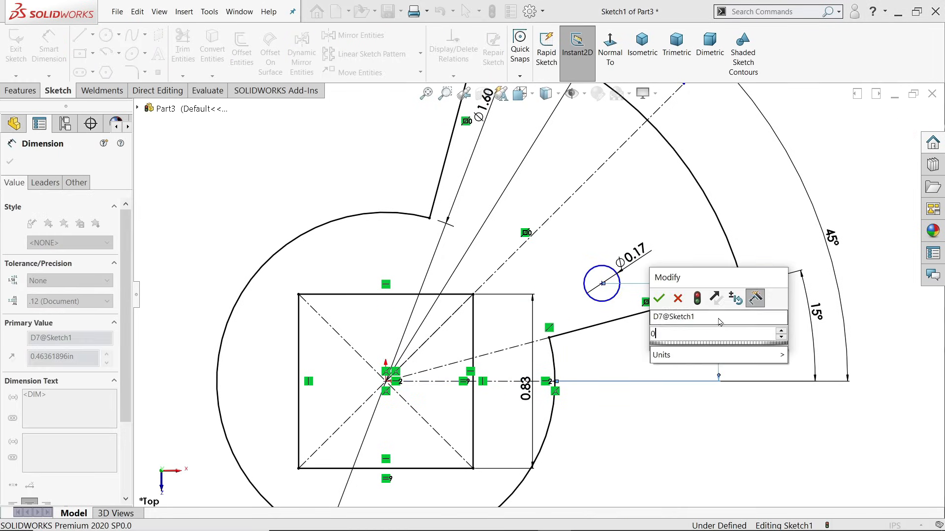
pyautogui.write('.375')
pyautogui.press('Return')
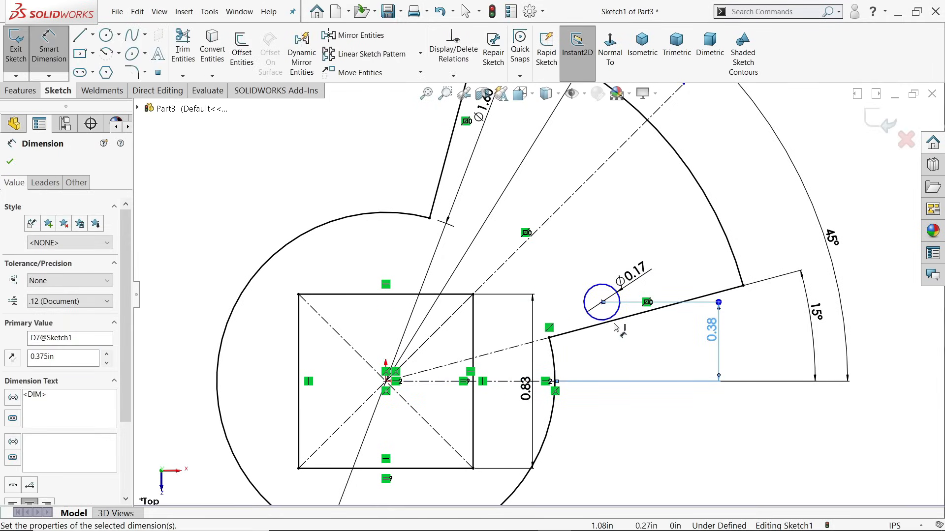
# - Dimension the horizontal distance from the origin to the small circle's center as 0.9 in
pyautogui.click(601, 301)
pyautogui.click(386, 381)
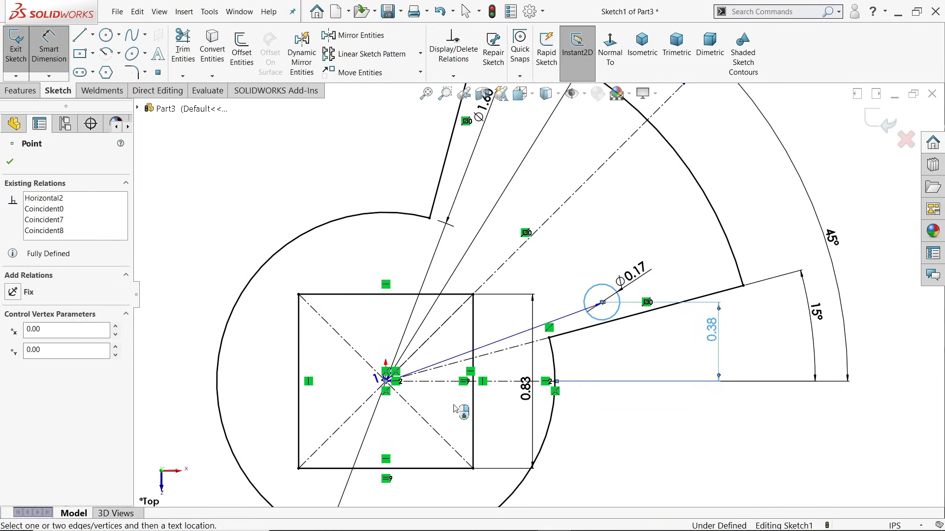
pyautogui.press('f')
pyautogui.click(487, 434)
pyautogui.write('0')
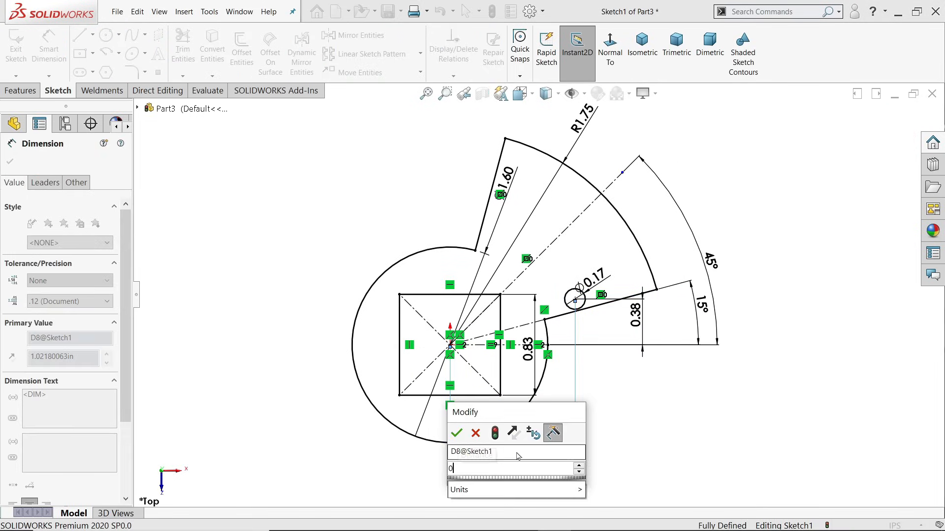
pyautogui.write('.9')
pyautogui.press('Return')
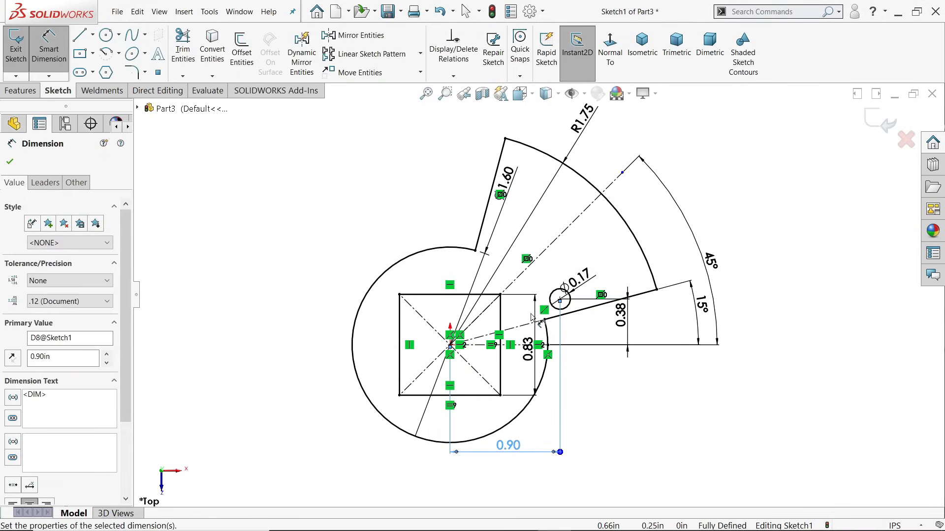
pyautogui.scroll(-2, 532, 316)
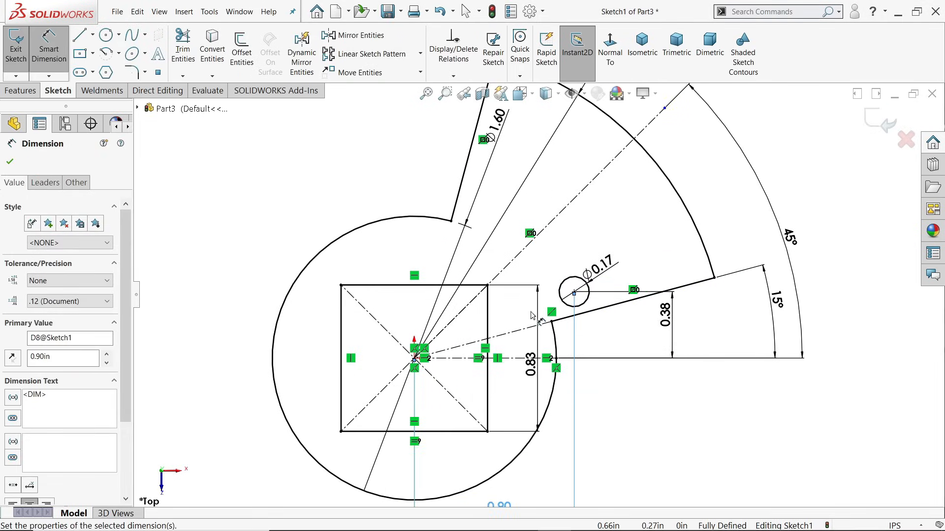
pyautogui.click(10, 162)
# - Extrude the sketch as a blind boss with a depth of 0.175 in
pyautogui.click(21, 90)
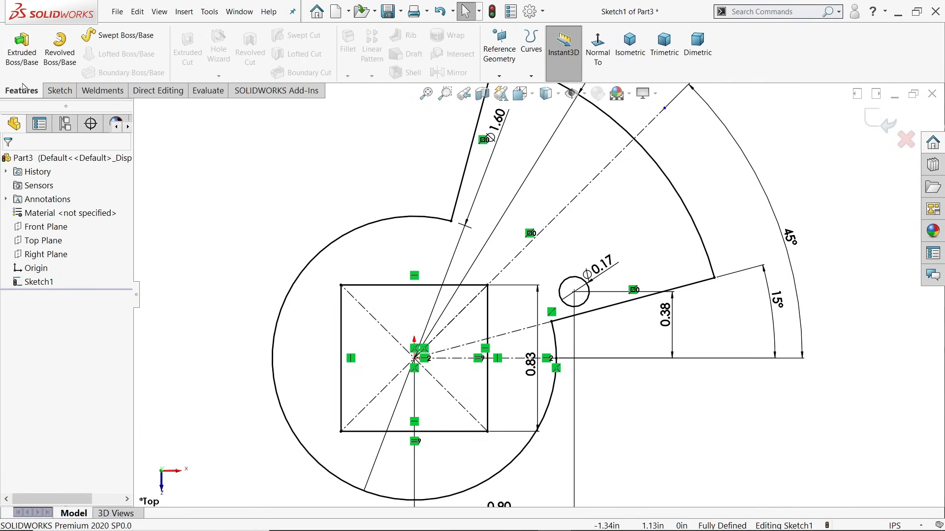
pyautogui.click(22, 54)
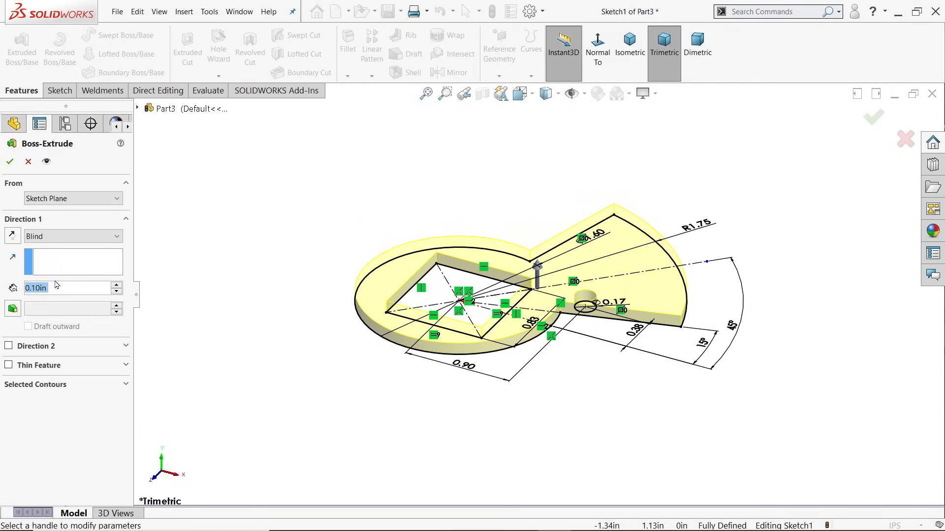
pyautogui.write('0.')
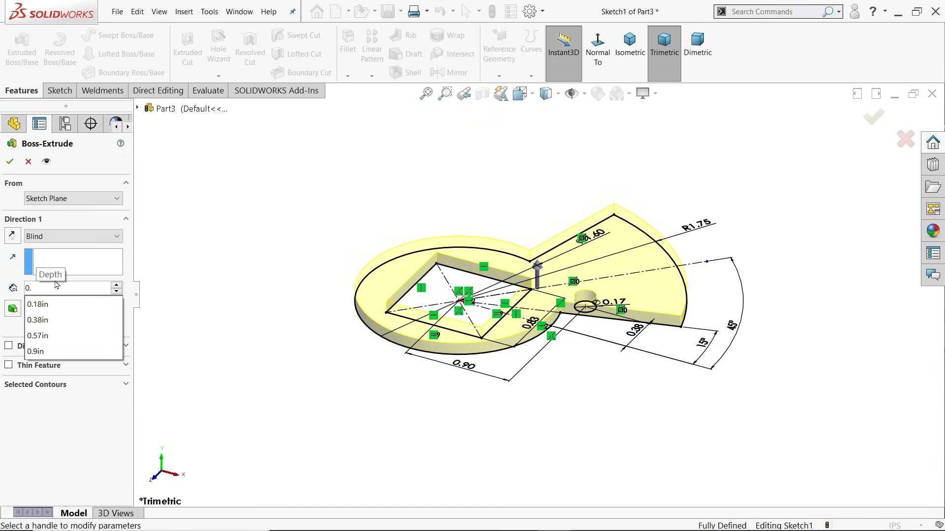
pyautogui.write('175')
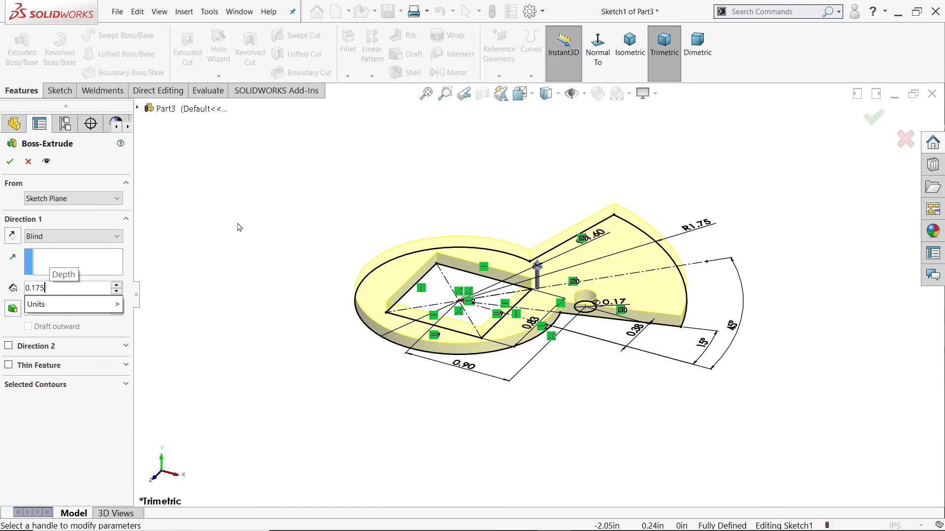
pyautogui.press('Return')
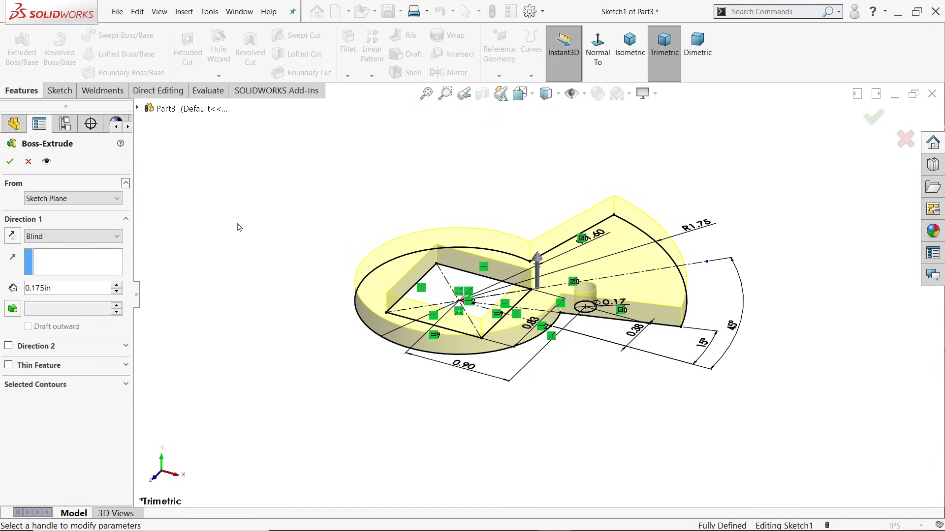
pyautogui.click(11, 162)
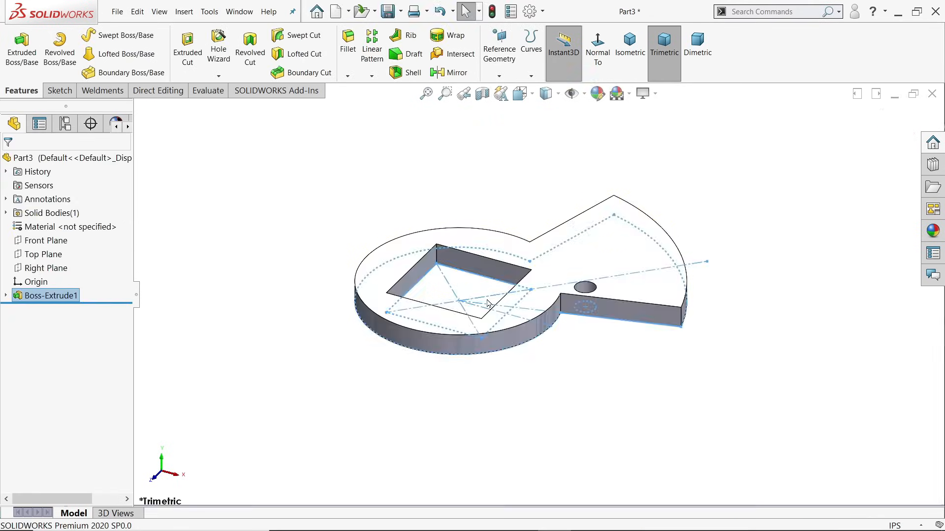
pyautogui.scroll(-2, 597, 359)
pyautogui.click(588, 362)
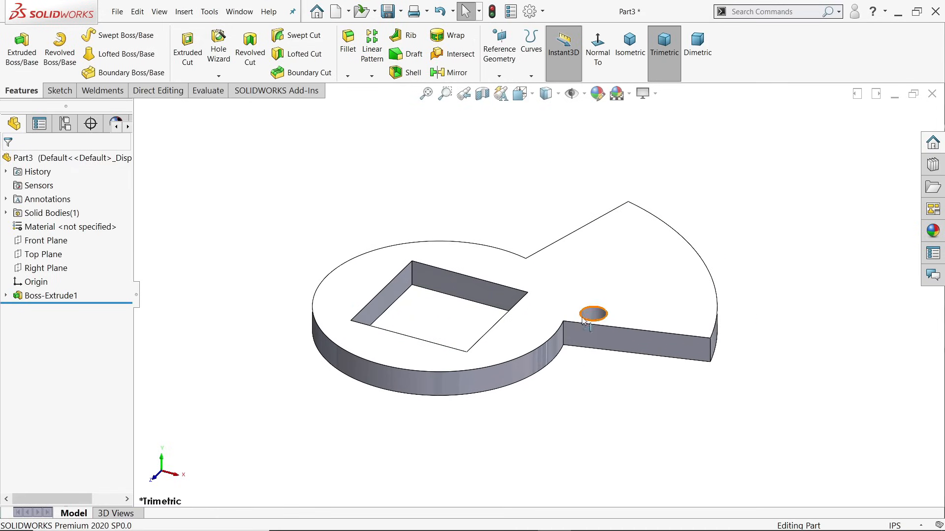
# - Fillet the sector's four vertical edges, two where it meets the disc and two at its outer corners, with a 0.125 in radius
pyautogui.click(608, 327)
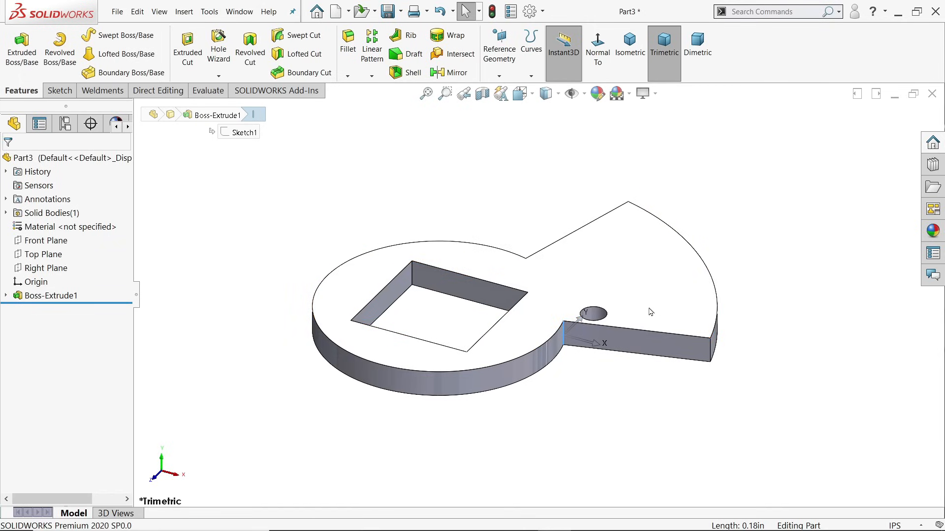
pyautogui.write('0.1')
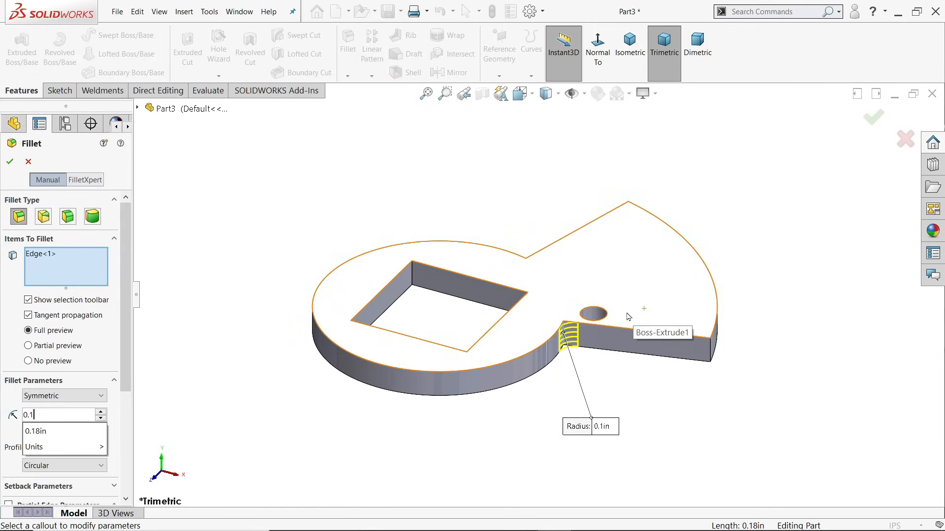
pyautogui.write('25')
pyautogui.press('Return')
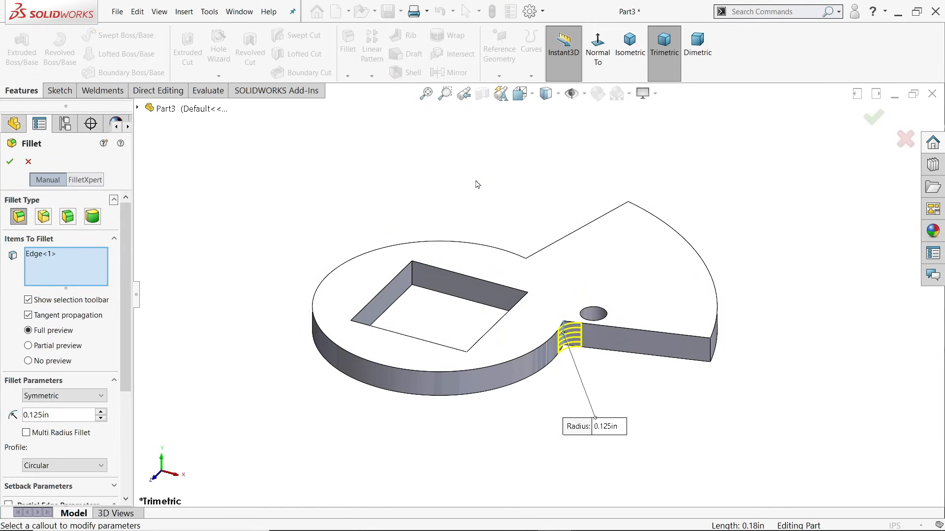
pyautogui.click(710, 358)
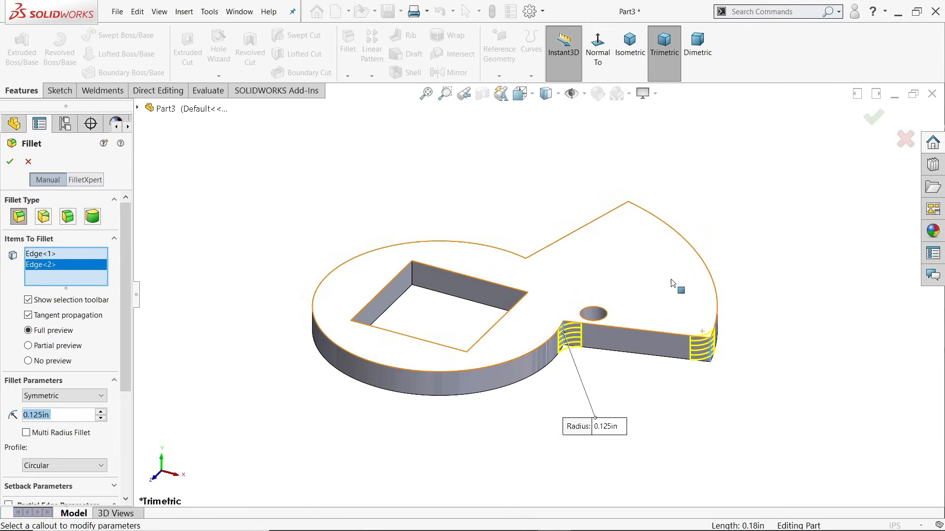
pyautogui.click(628, 213)
pyautogui.click(527, 270)
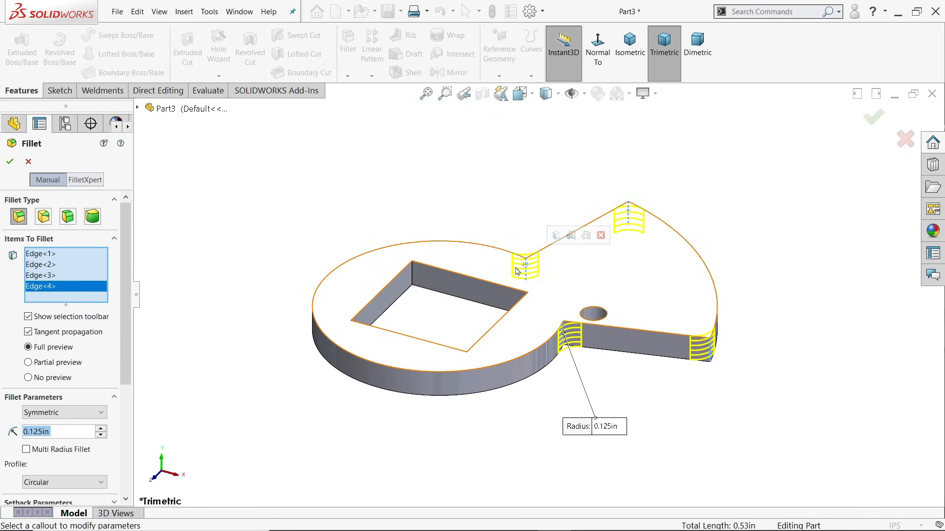
pyautogui.click(10, 161)
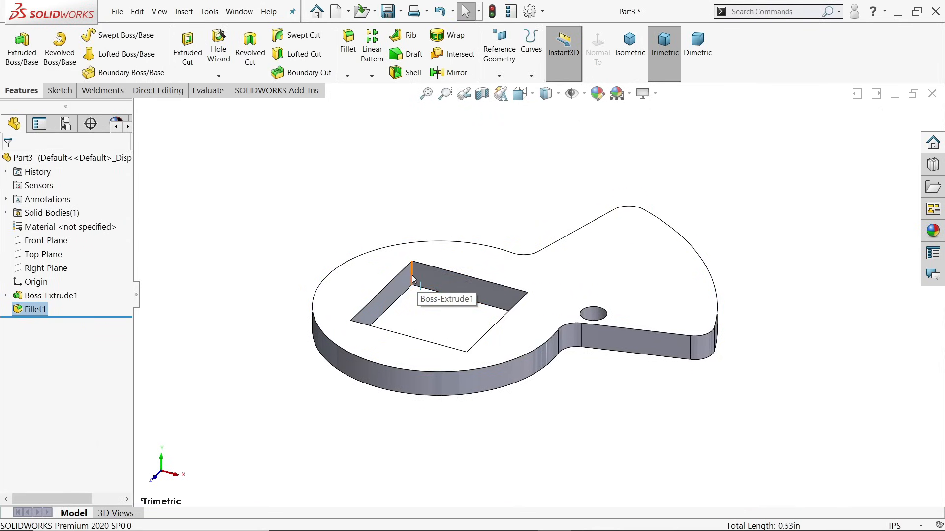
# - Fillet the four vertical corner edges of the square opening with a 0.04 in radius
pyautogui.click(445, 274)
pyautogui.click(501, 248)
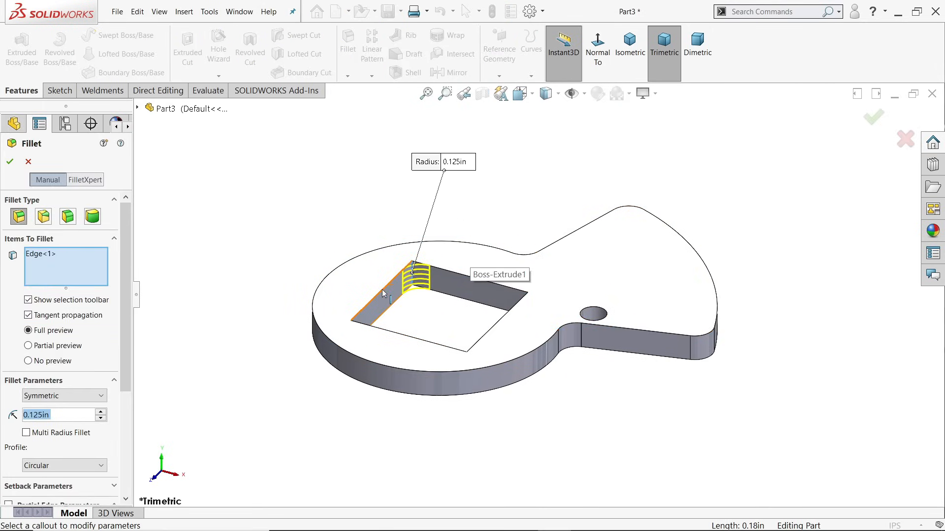
pyautogui.write('.04')
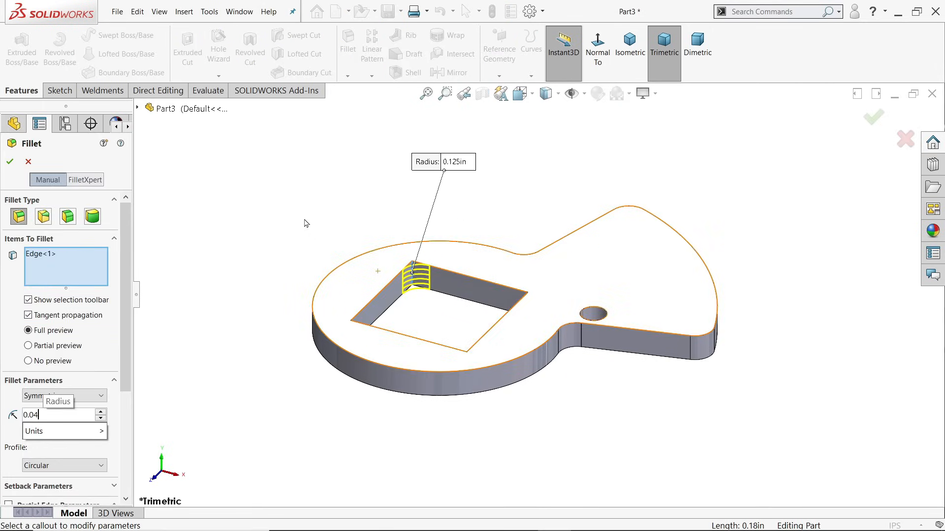
pyautogui.press('Return')
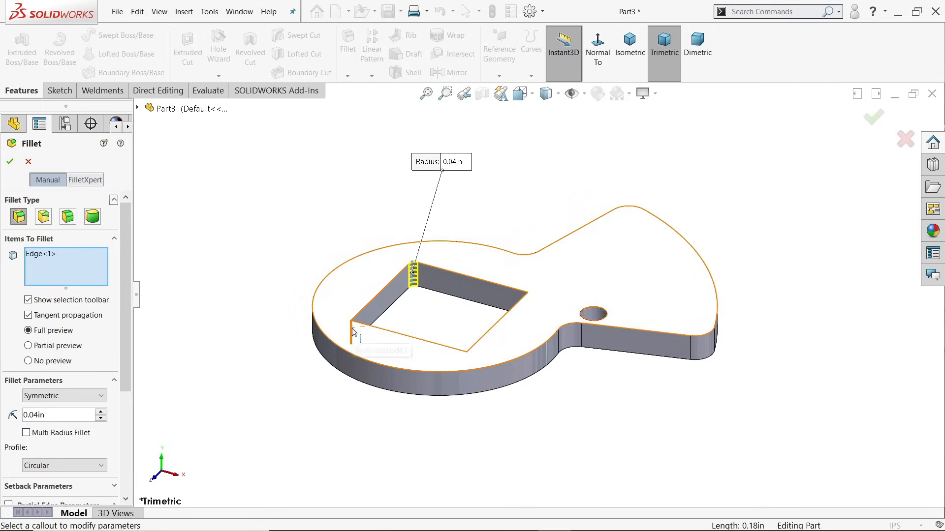
pyautogui.click(354, 330)
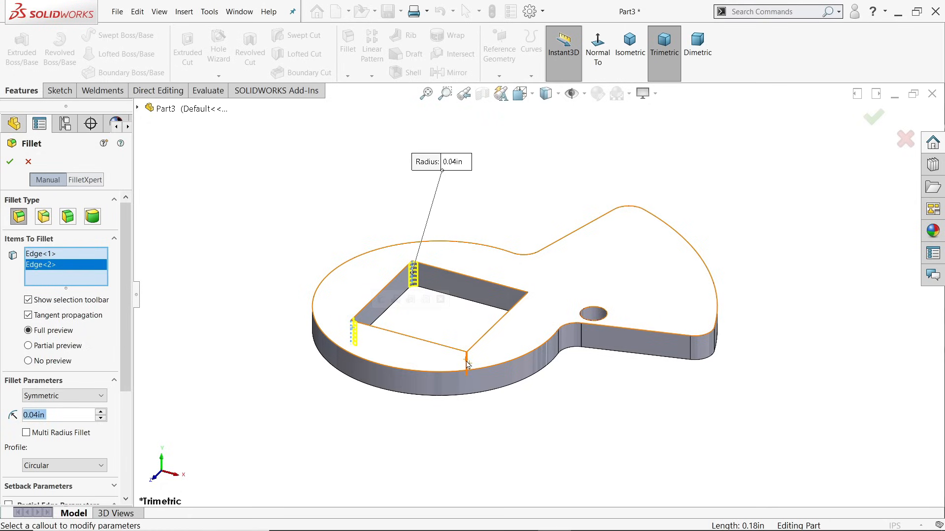
pyautogui.click(467, 363)
pyautogui.click(526, 305)
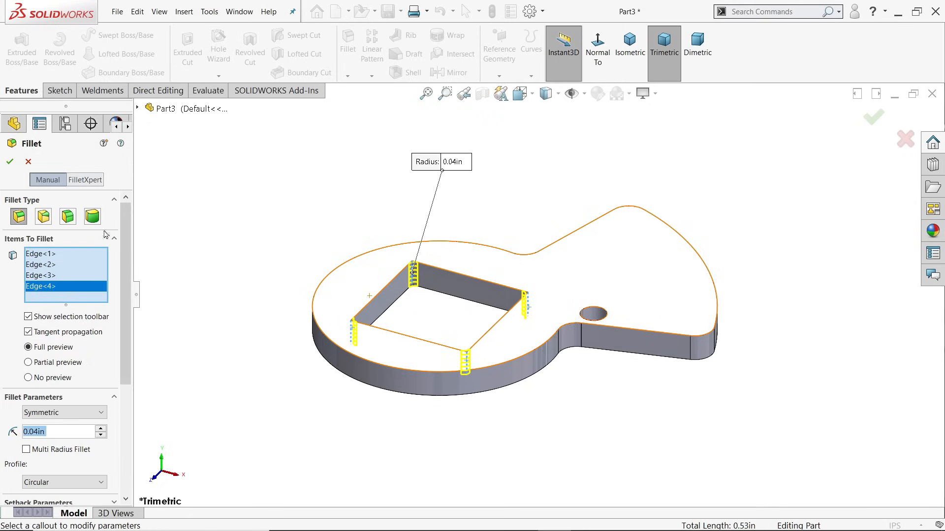
pyautogui.click(9, 161)
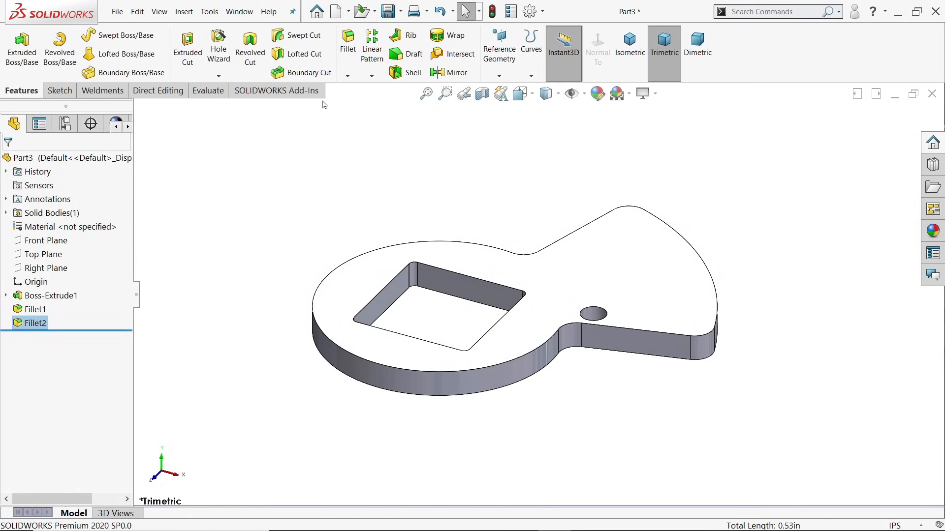
# - Chamfer the small hole's cylindrical face at both ends with a 0.02 in distance and a 45-degree angle
pyautogui.click(347, 75)
pyautogui.click(358, 104)
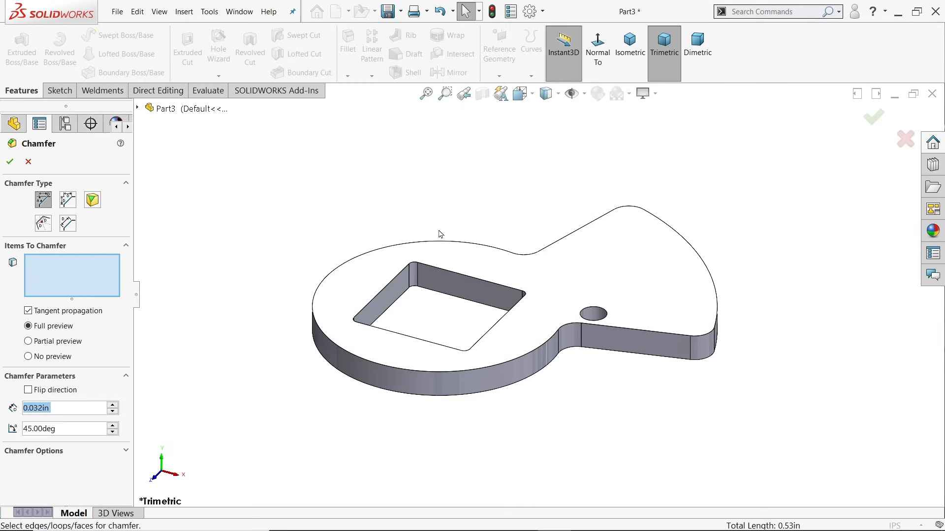
pyautogui.write('0.02')
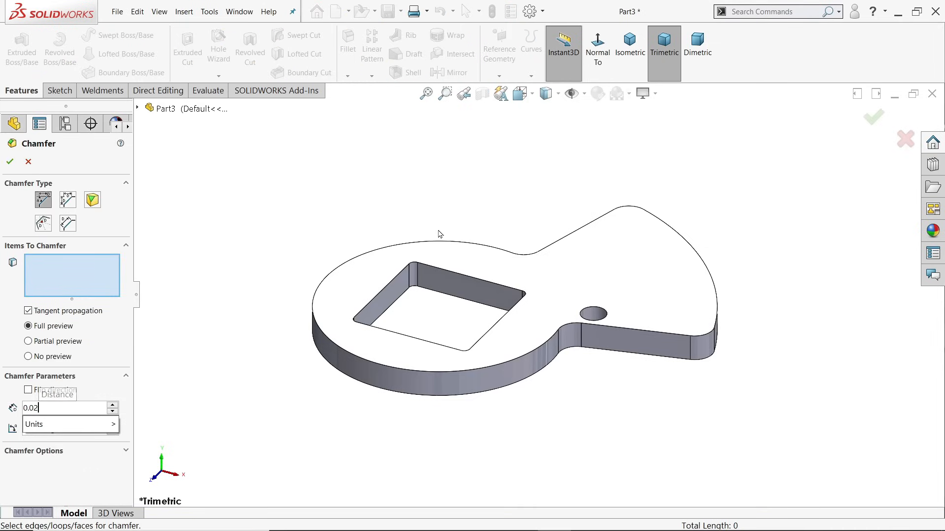
pyautogui.click(597, 317)
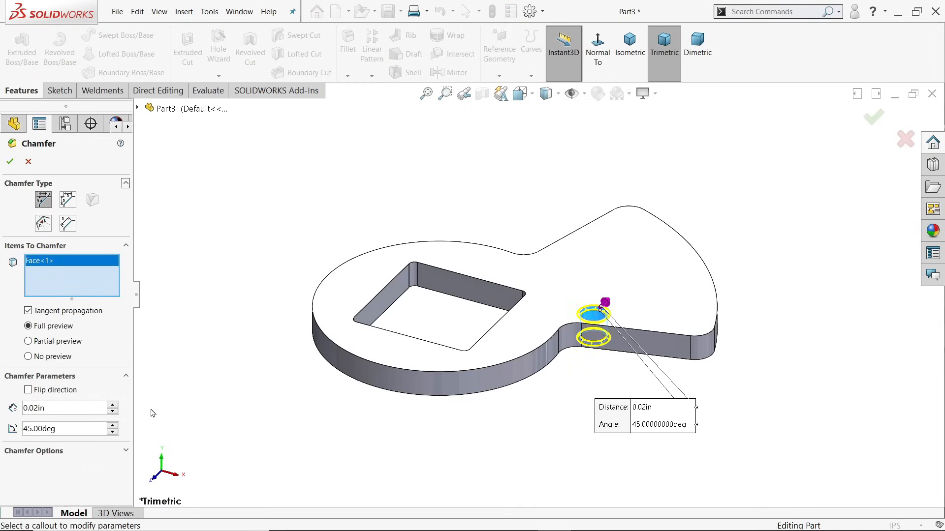
pyautogui.click(10, 161)
# - Apply a light magenta color from the standard swatches to the whole part
pyautogui.click(97, 163)
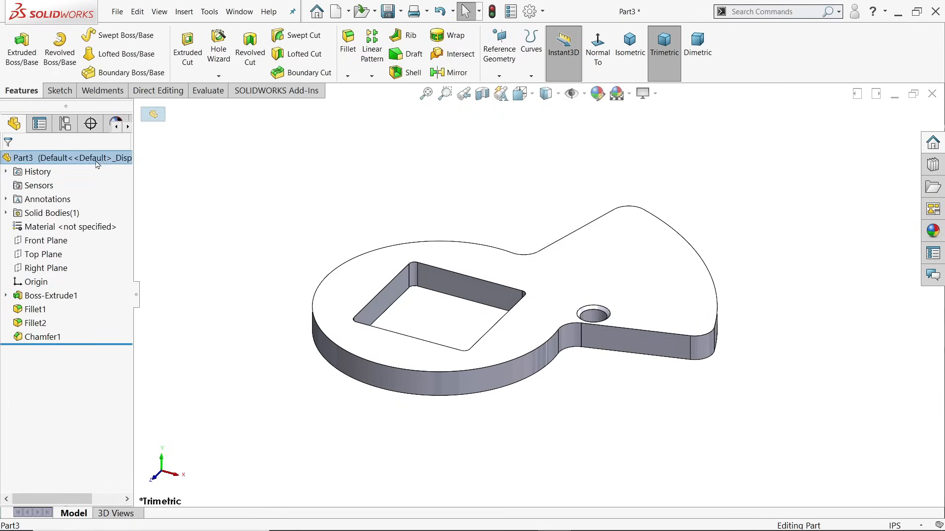
pyautogui.click(597, 93)
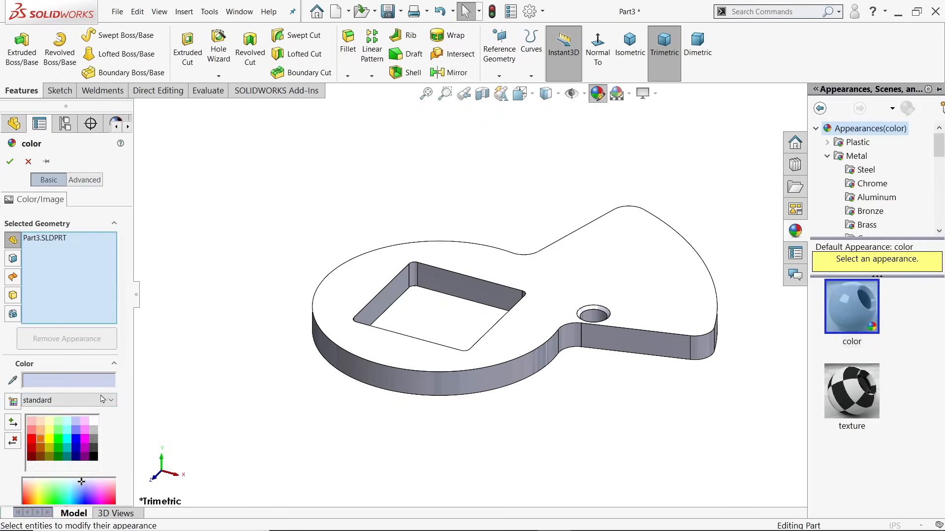
pyautogui.click(85, 433)
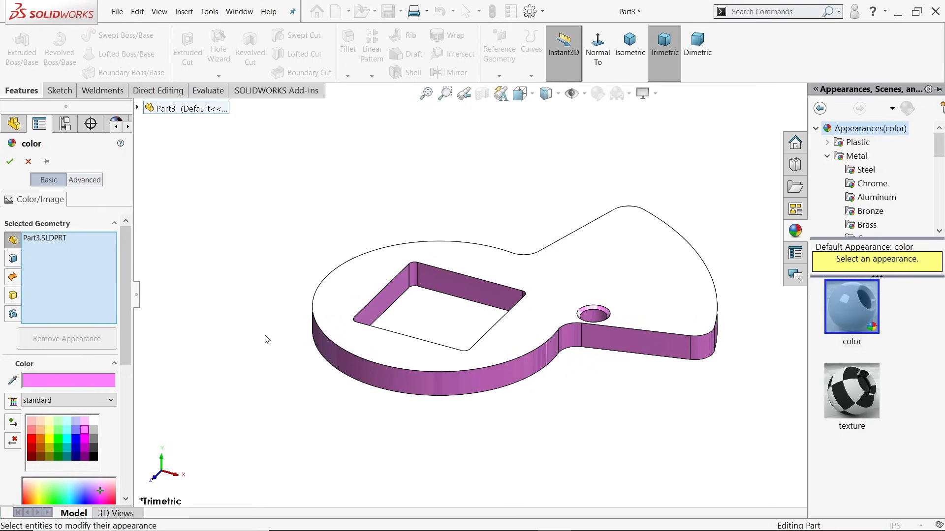
pyautogui.moveTo(265, 340); pyautogui.dragTo(276, 363, button='middle')
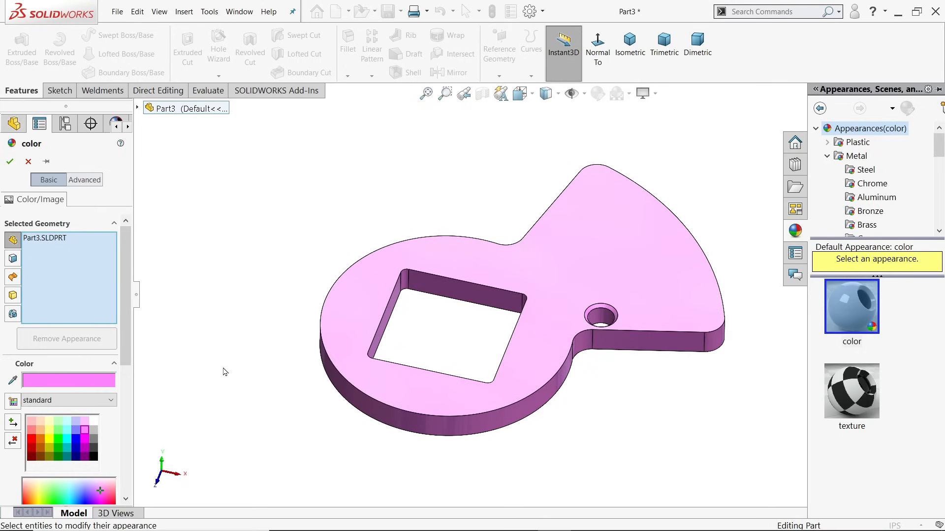
pyautogui.click(17, 161)
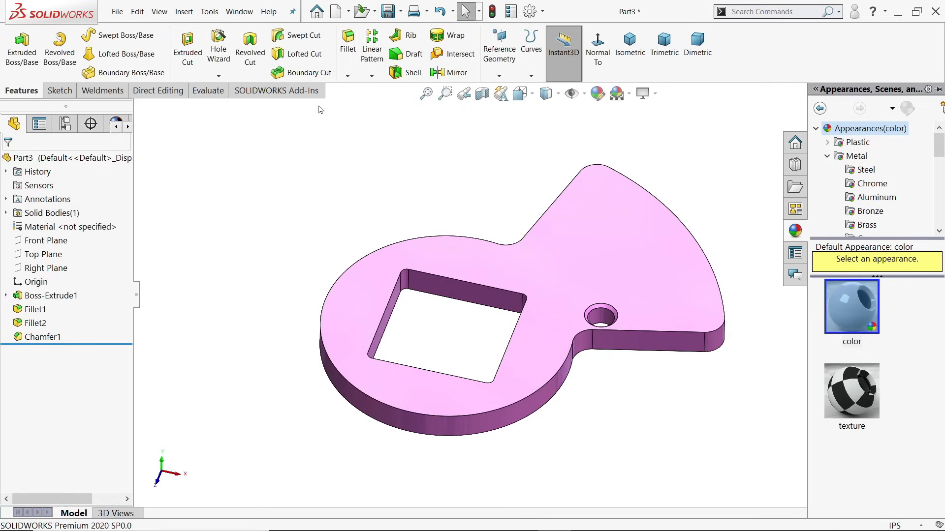
# - Start saving the part and choose the Water Control Valve folder on the Desktop as its location
pyautogui.click(388, 11)
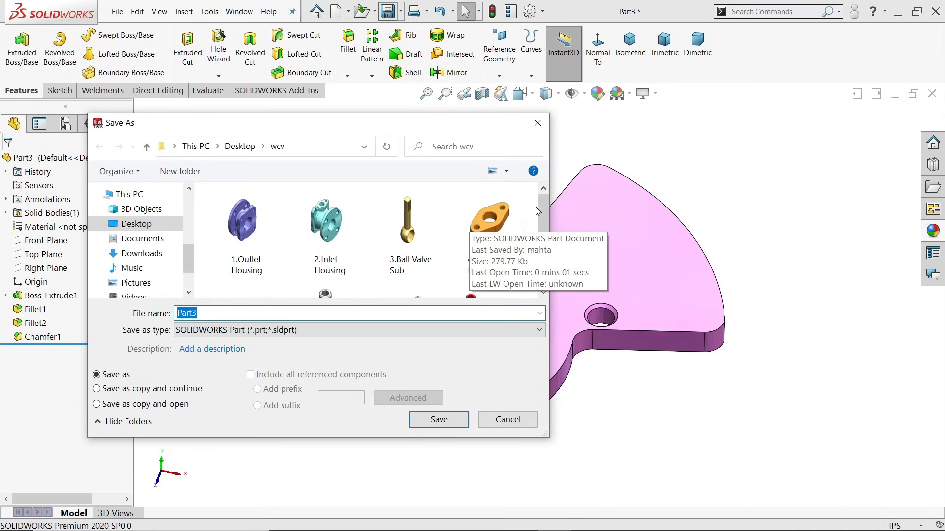
pyautogui.moveTo(543, 205); pyautogui.dragTo(543, 228)
pyautogui.click(240, 146)
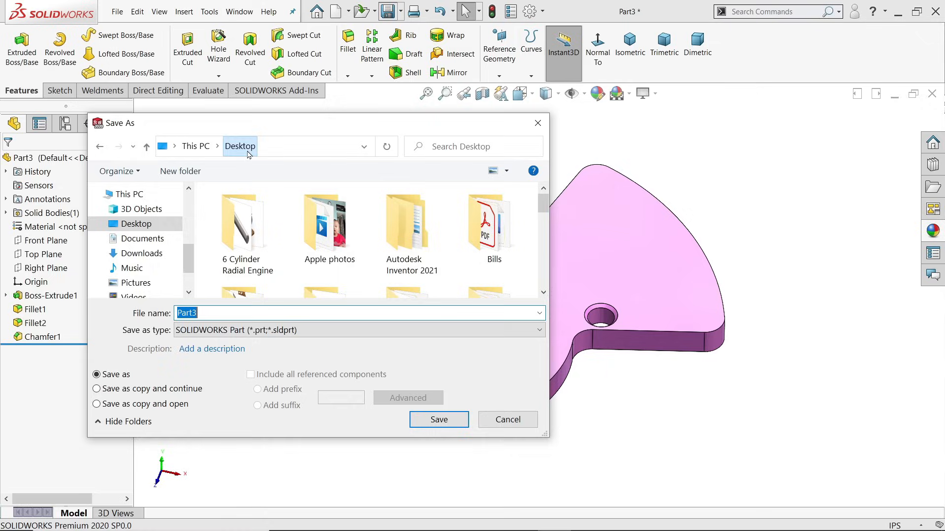
pyautogui.doubleClick(241, 244)
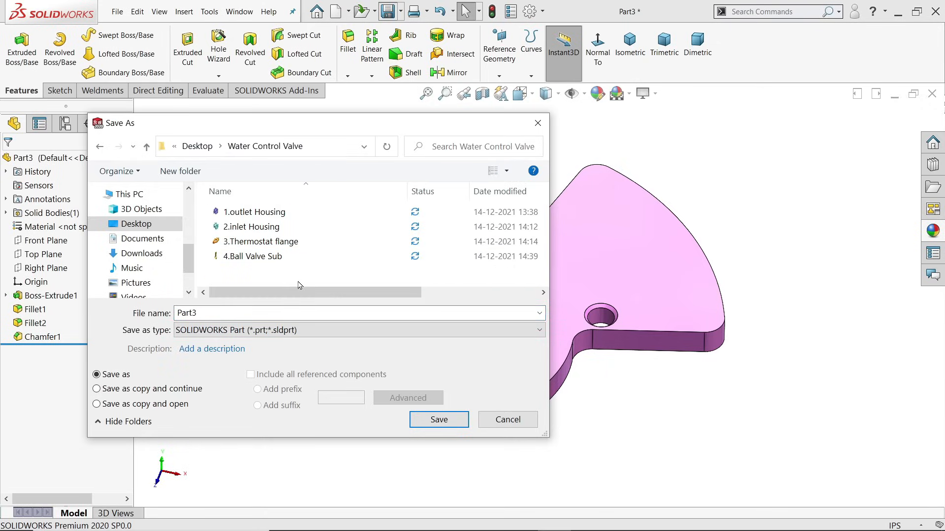
# - Save the part as 5.Lock Lever in the Water Control Valve folder
pyautogui.write('5.Lock Lever')
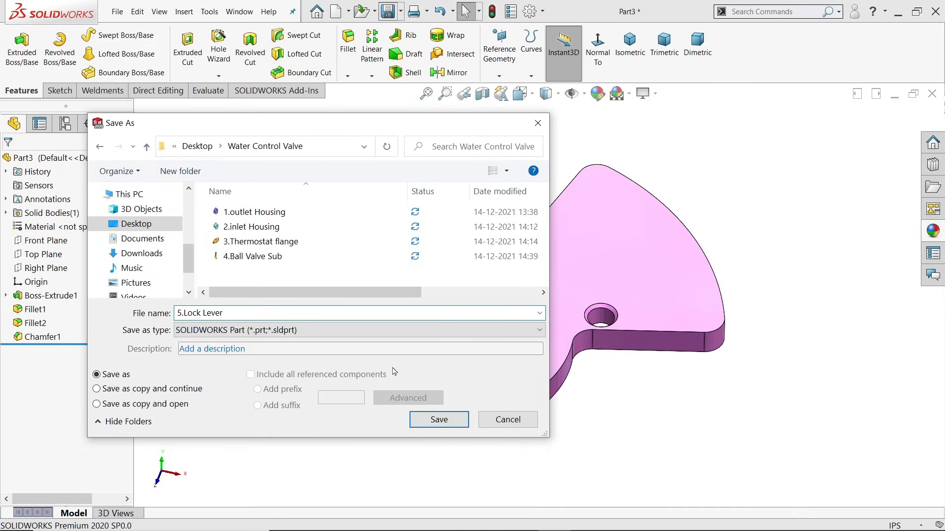
pyautogui.click(439, 421)
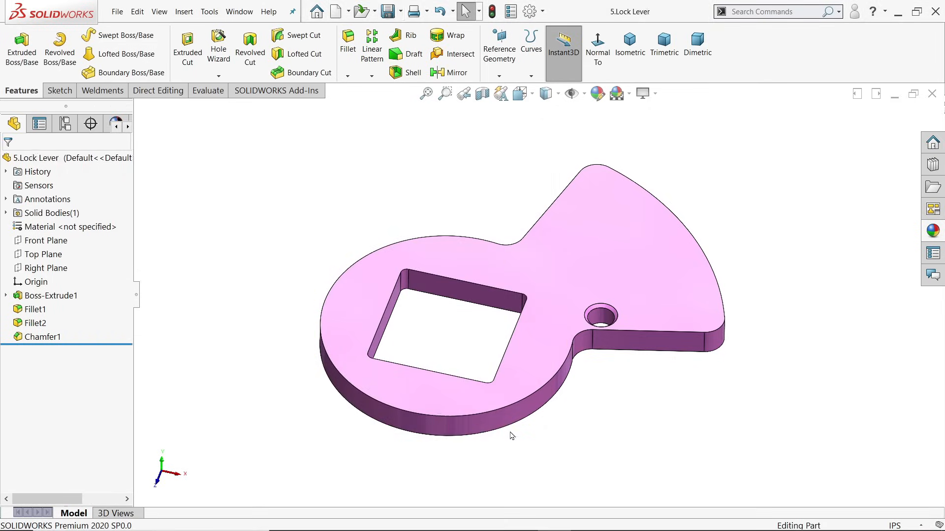
# - Switch to the water control valve drawing in Photos and examine the dimensions of the 6.Cap Screw views
pyautogui.hotkey('alt', 'Tab')
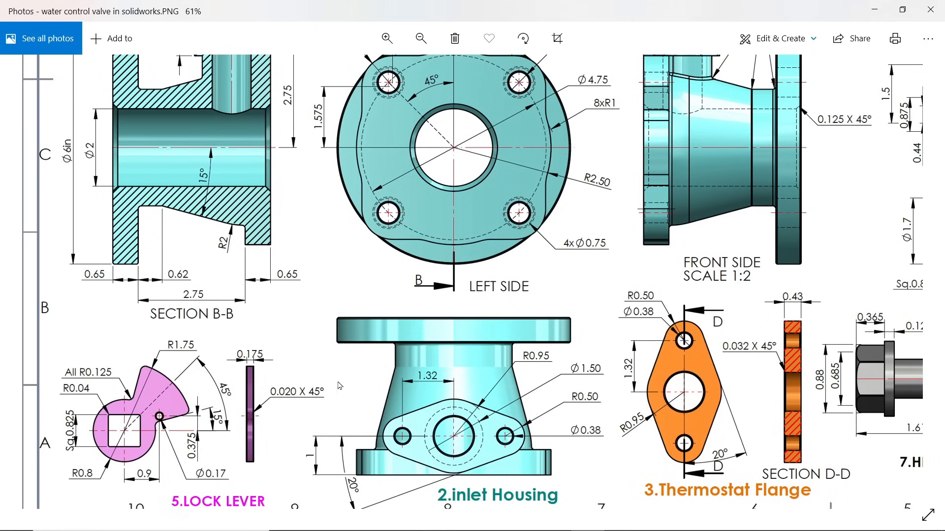
pyautogui.moveTo(786, 161); pyautogui.dragTo(519, 358)
pyautogui.moveTo(690, 210); pyautogui.dragTo(570, 448)
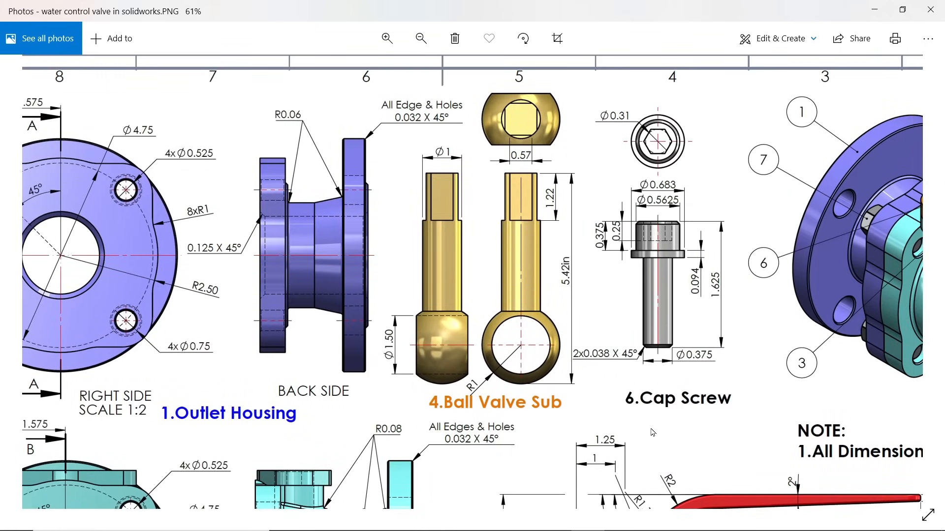
pyautogui.moveTo(696, 318); pyautogui.dragTo(653, 342)
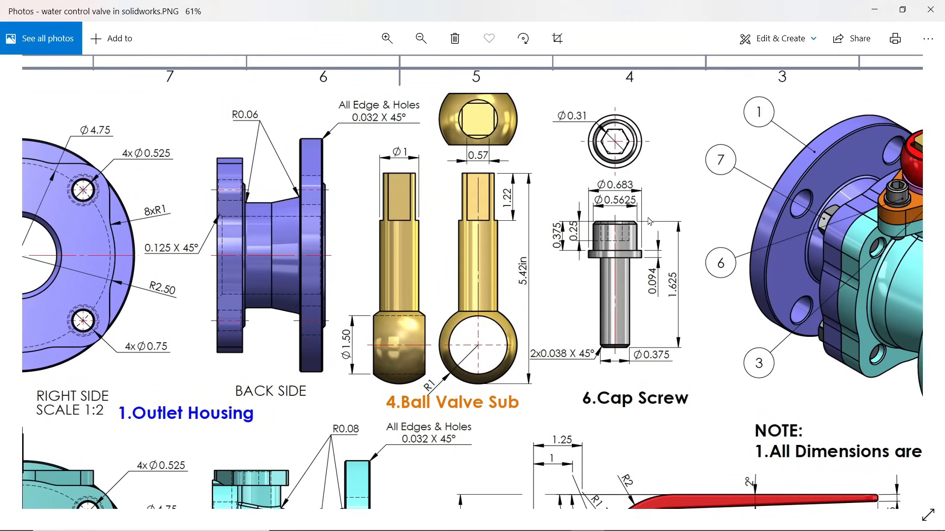
pyautogui.scroll(2, 649, 221)
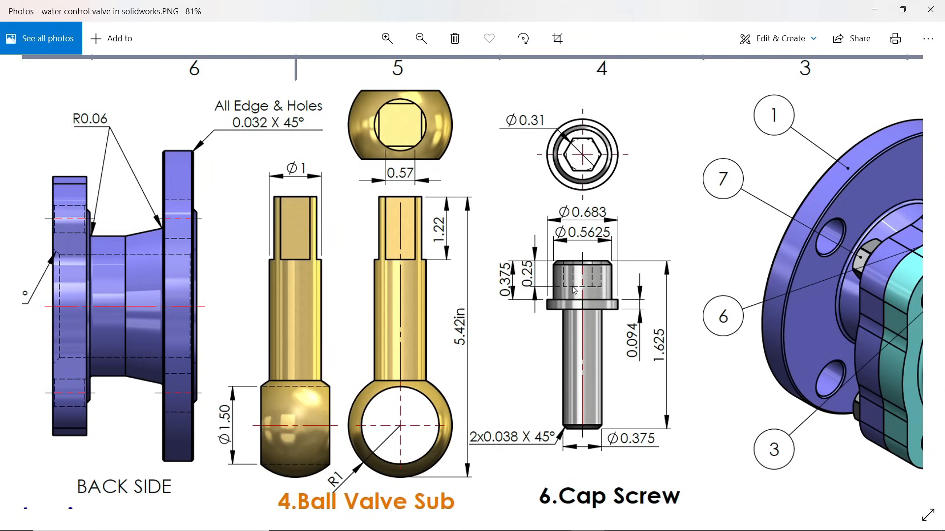
pyautogui.scroll(1, 604, 181)
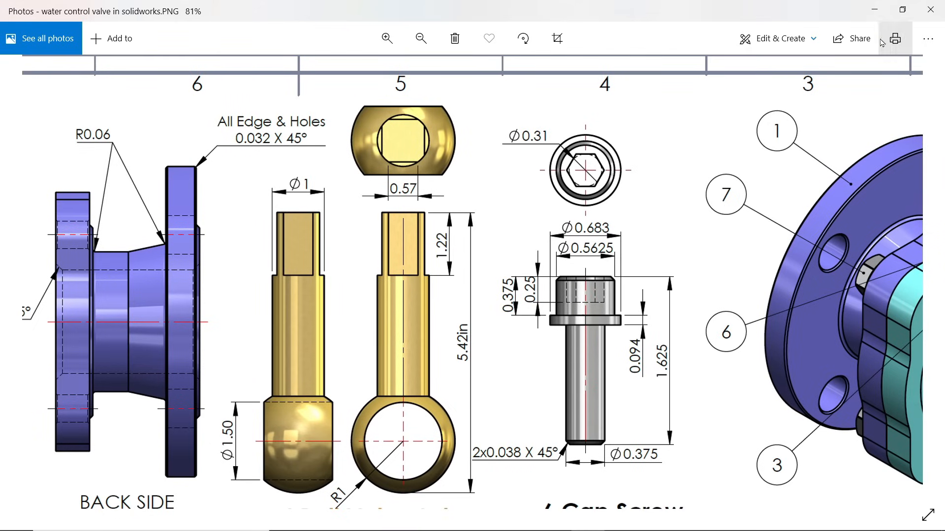
pyautogui.click(876, 9)
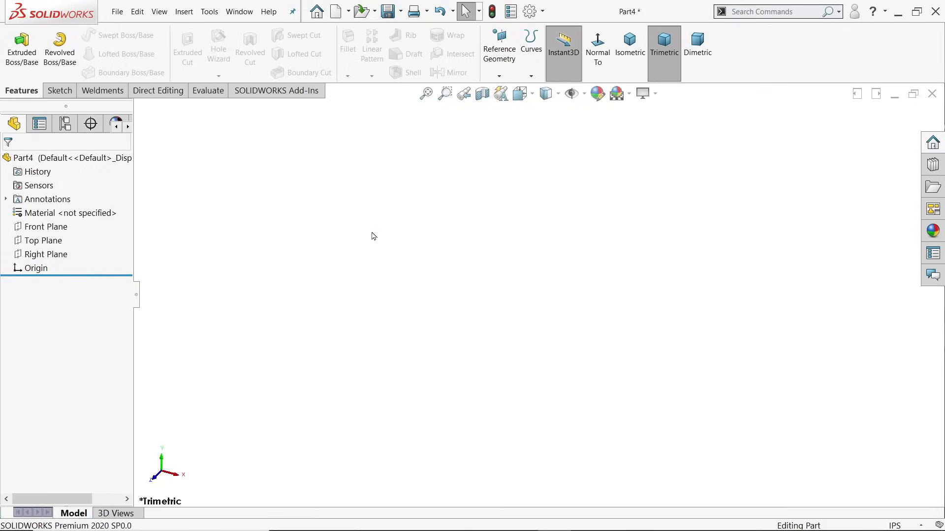
# - On the Front Plane, sketch a closed stepped cap screw half-profile from the origin, about 3.88 in tall and 0.78 in wide at its upper end
pyautogui.click(70, 227)
pyautogui.click(75, 209)
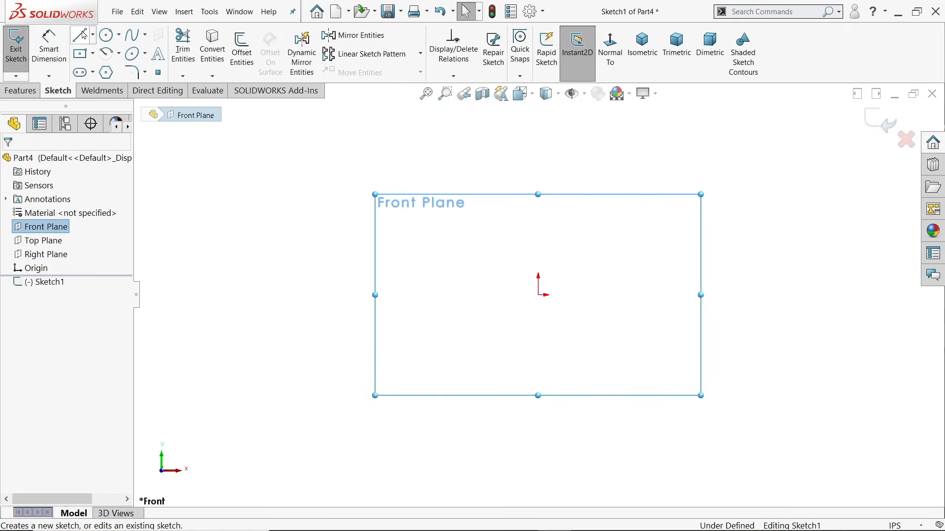
pyautogui.click(81, 36)
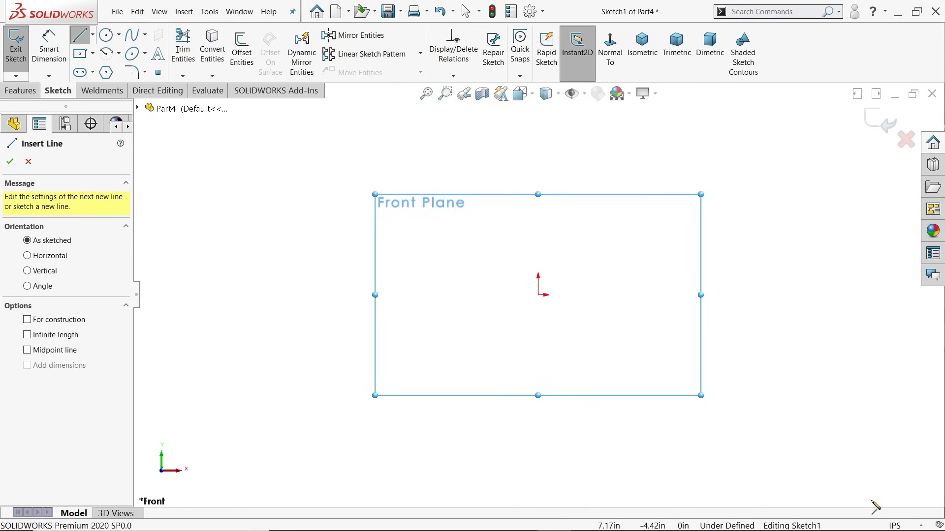
pyautogui.click(538, 294)
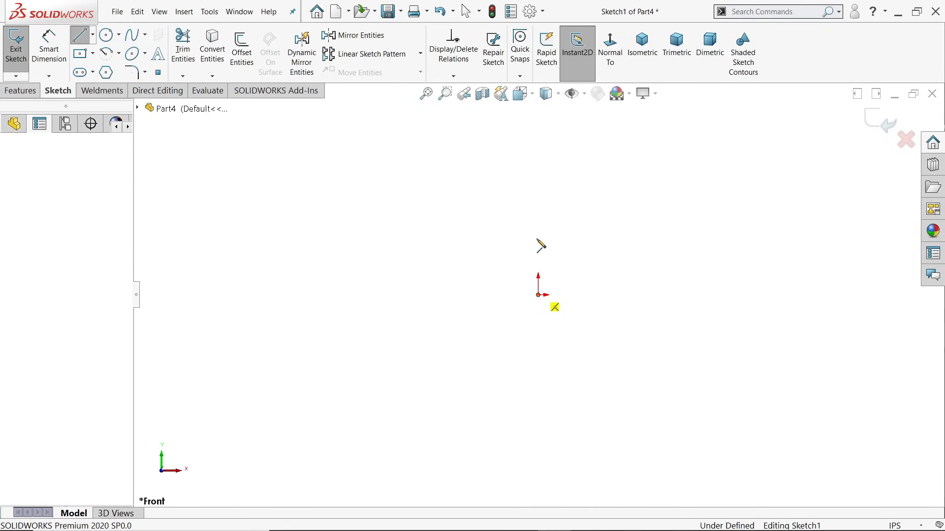
pyautogui.click(538, 114)
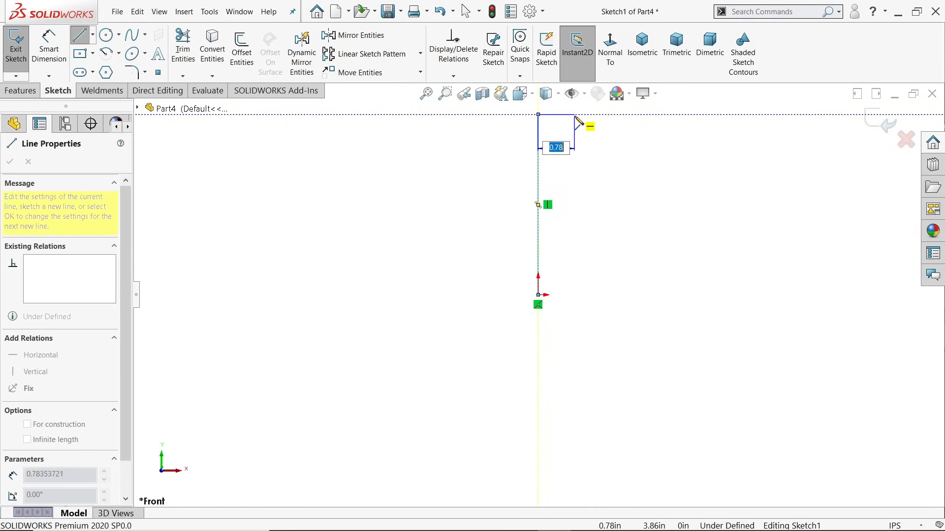
pyautogui.click(575, 115)
pyautogui.click(574, 144)
pyautogui.click(590, 144)
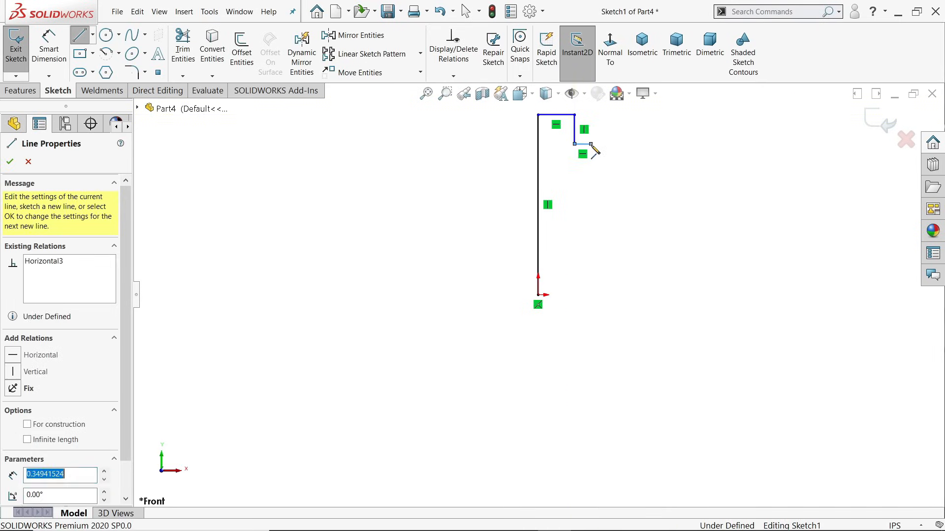
pyautogui.click(591, 159)
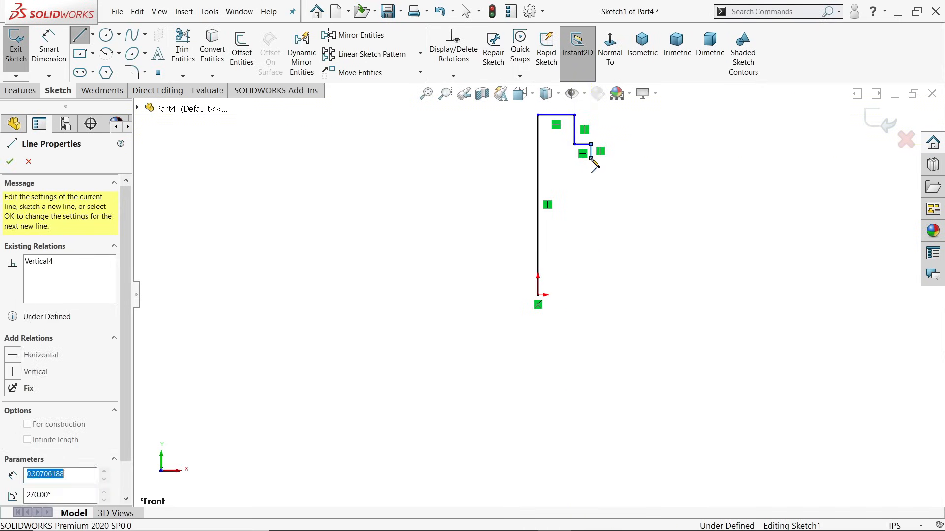
pyautogui.click(561, 159)
pyautogui.click(561, 294)
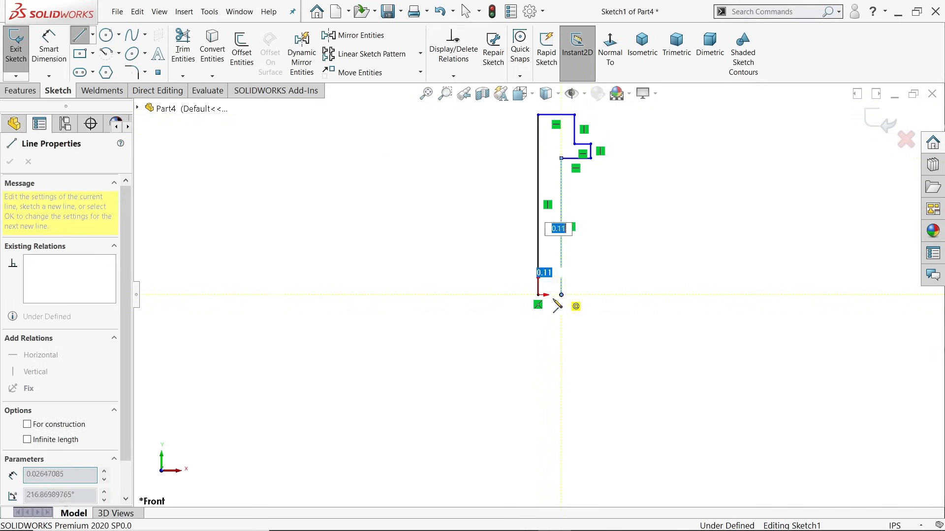
pyautogui.click(539, 295)
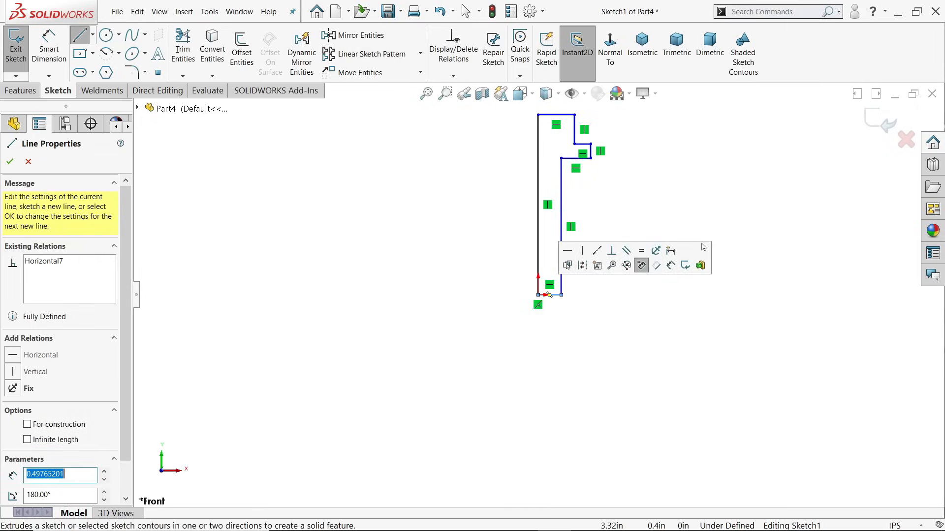
pyautogui.rightClick(695, 206)
pyautogui.click(730, 215)
# - Convert the long vertical line through the origin into construction geometry as the profile's centerline
pyautogui.scroll(-2, 591, 116)
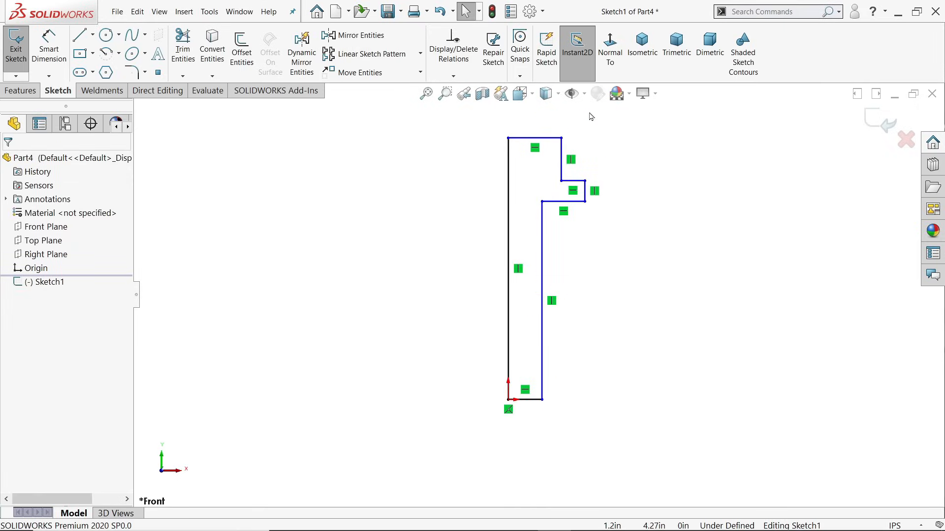
pyautogui.click(510, 237)
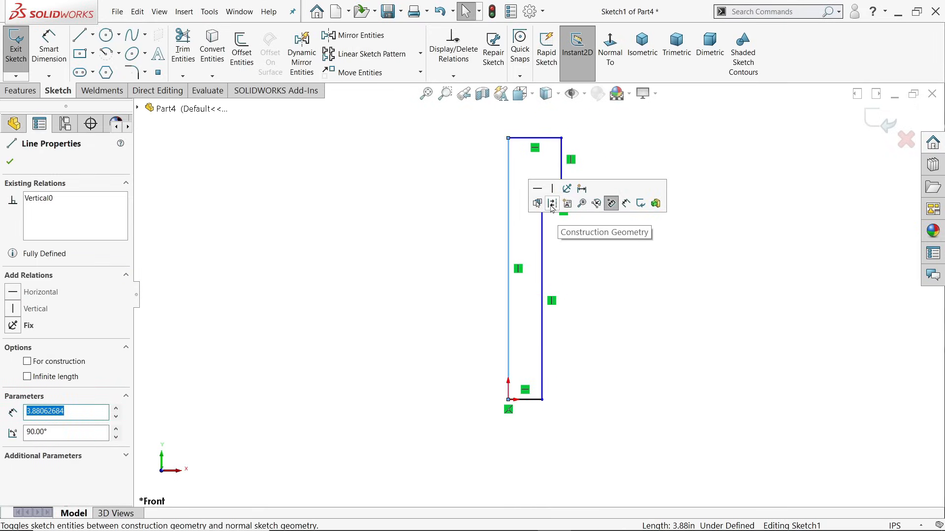
pyautogui.click(553, 202)
# - Dimension the shank's diameter across the centerline as 0.375 in
pyautogui.click(49, 47)
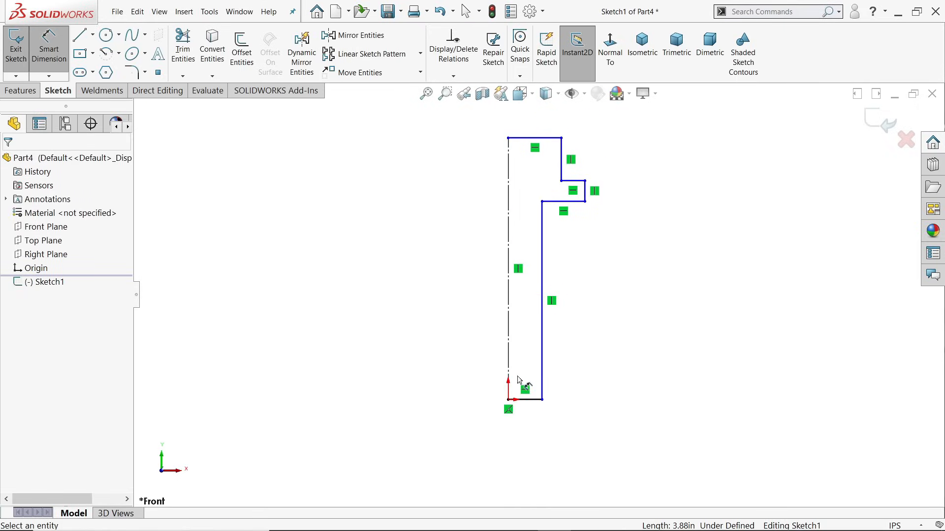
pyautogui.click(542, 380)
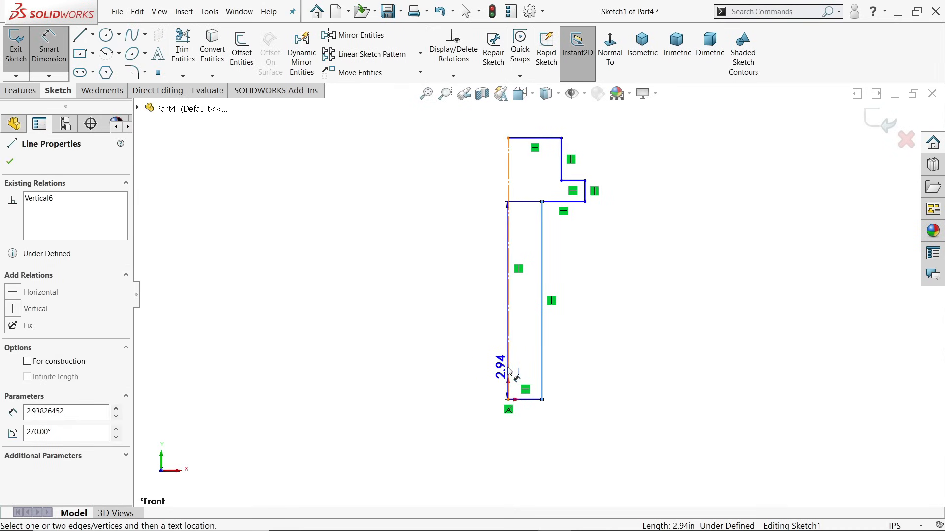
pyautogui.click(509, 374)
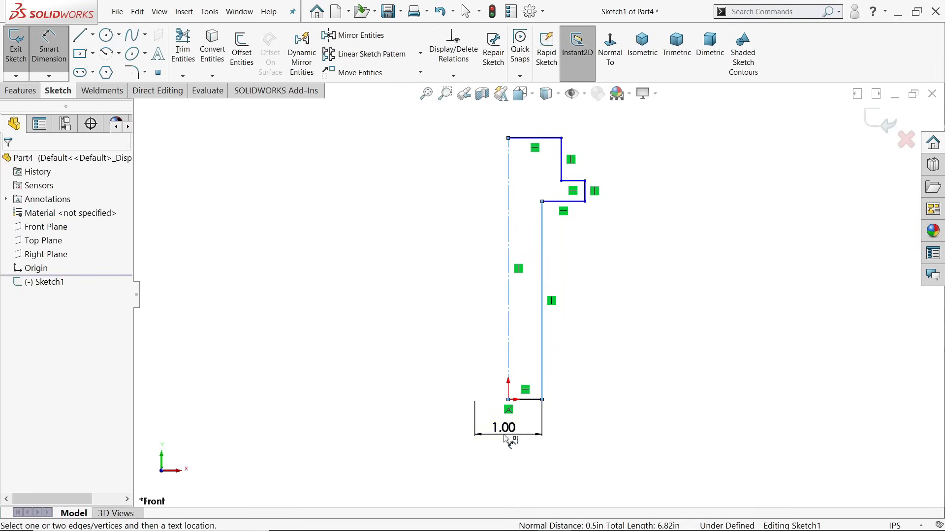
pyautogui.click(510, 439)
pyautogui.write('0.3')
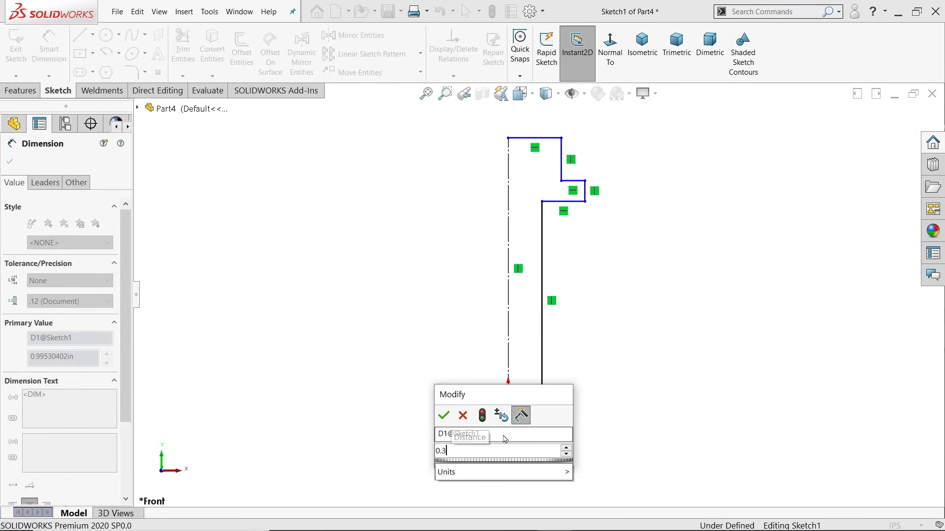
pyautogui.write('75')
pyautogui.press('Return')
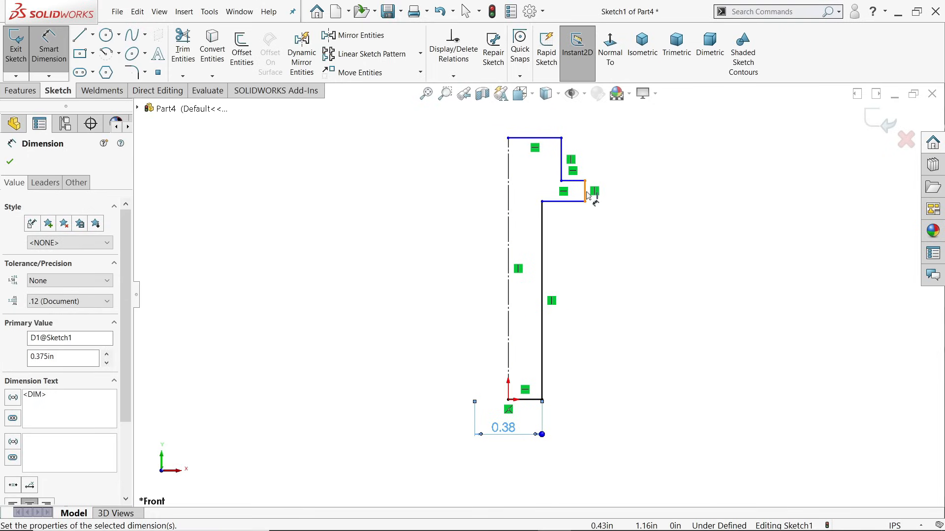
# - Dimension the flange's diameter across the centerline as 0.683 in
pyautogui.click(589, 196)
pyautogui.click(534, 120)
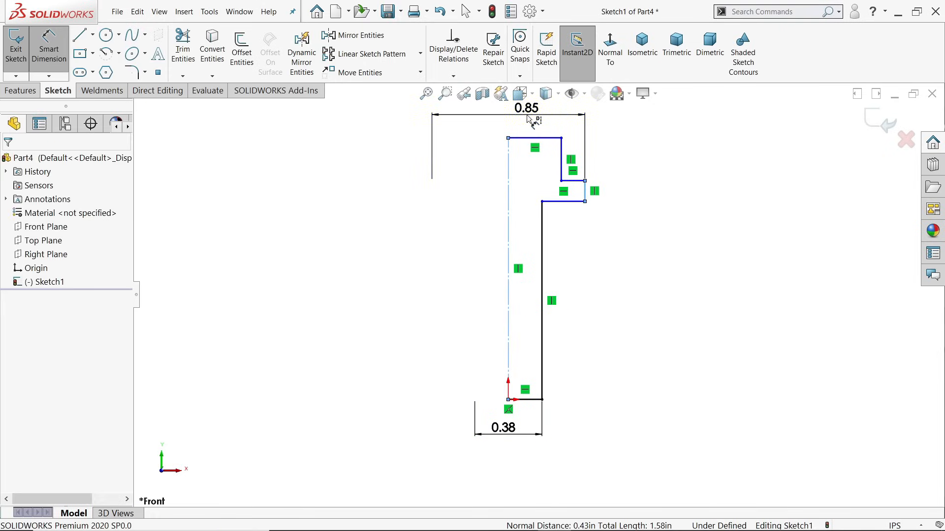
pyautogui.write('0.')
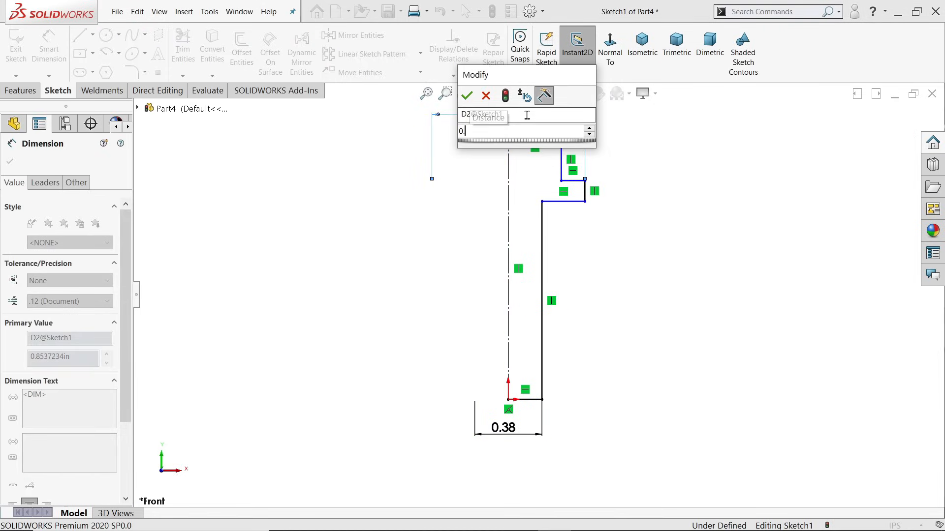
pyautogui.write('683')
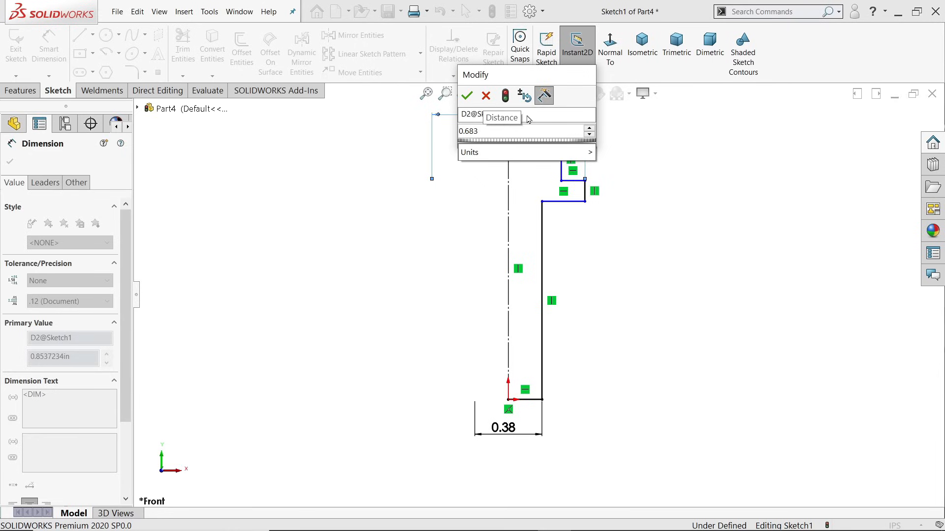
pyautogui.press('Return')
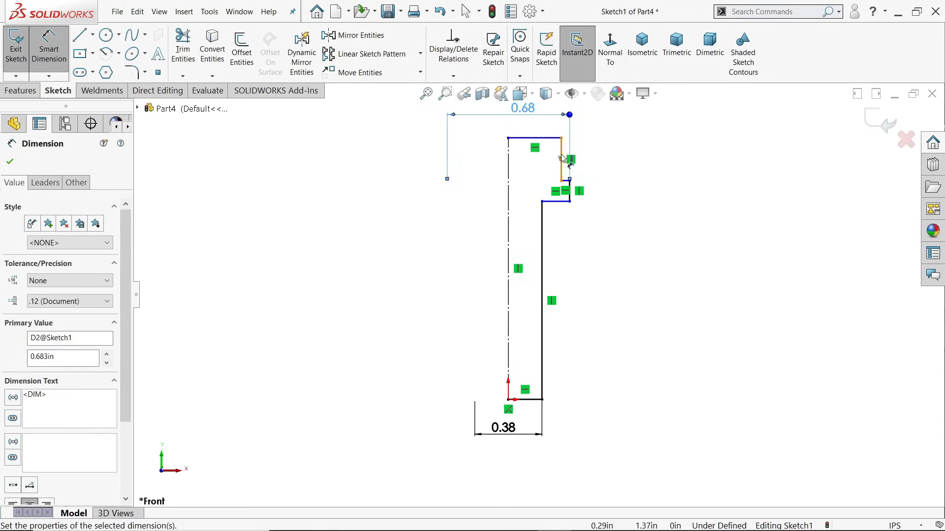
# - Dimension the screw head's diameter across the centerline as 0.5625 in
pyautogui.click(563, 159)
pyautogui.click(524, 129)
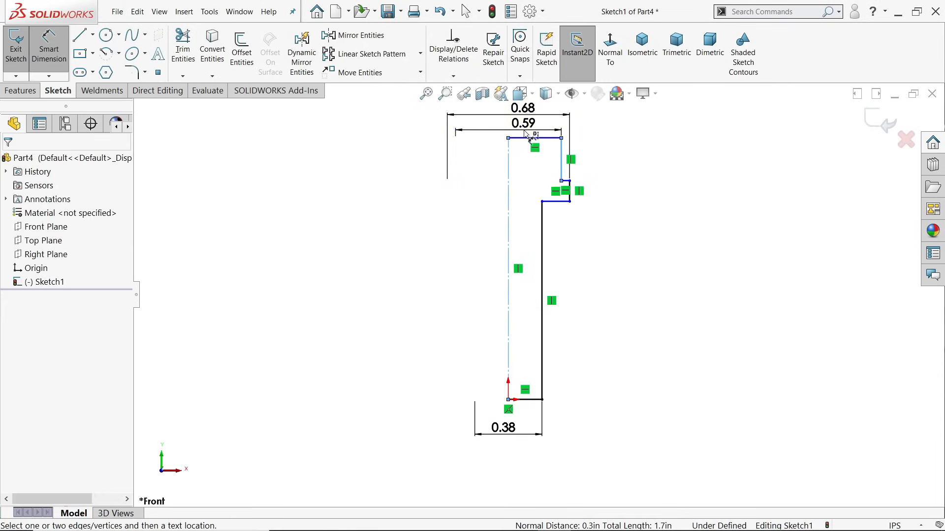
pyautogui.write('0.5625')
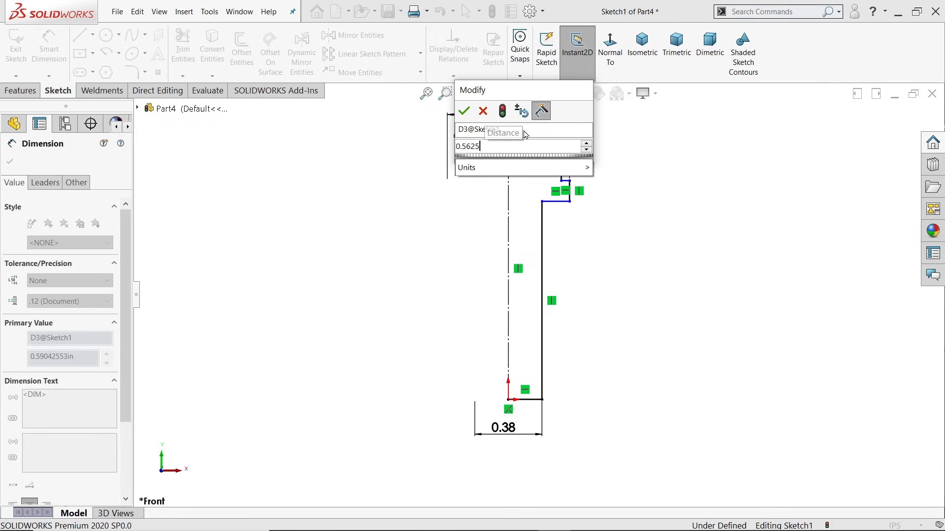
pyautogui.press('Escape')
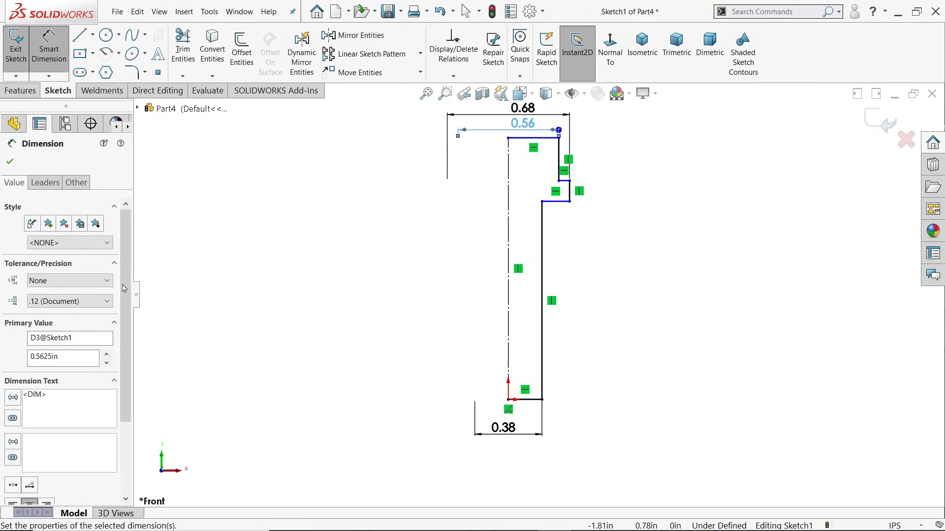
# - Set the unit precision to four decimals (.1234) for the head diameter dimension and three decimals (.123) for the flange diameter dimension
pyautogui.click(54, 301)
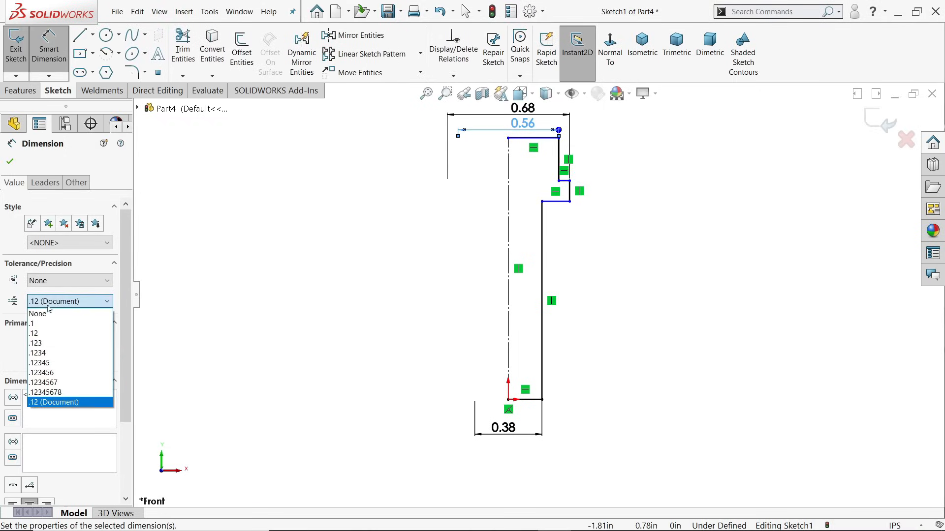
pyautogui.click(50, 353)
pyautogui.click(522, 108)
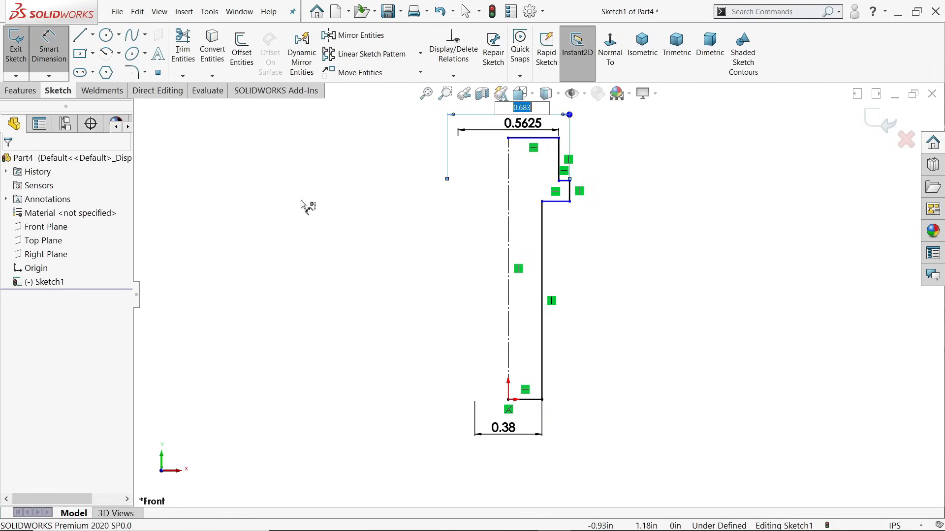
pyautogui.click(193, 242)
pyautogui.click(518, 109)
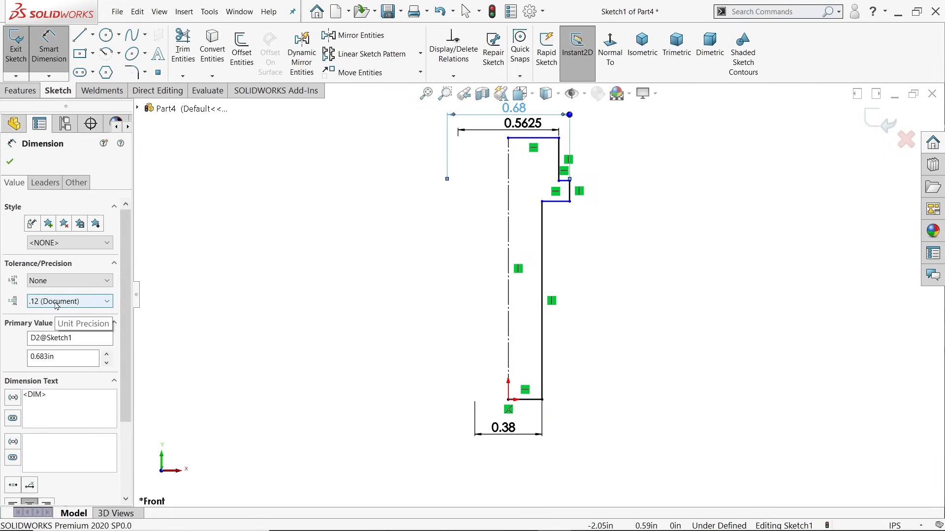
pyautogui.click(56, 302)
pyautogui.click(49, 344)
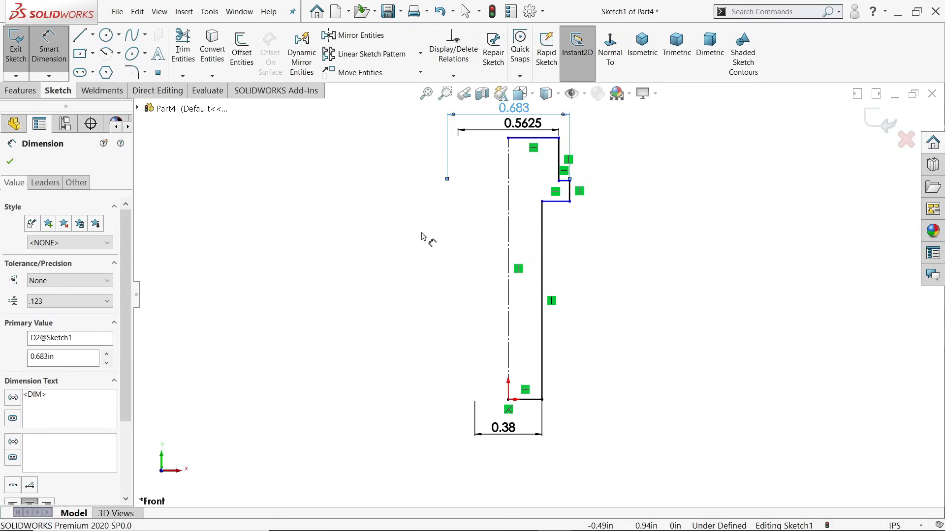
pyautogui.scroll(-2, 582, 153)
pyautogui.scroll(-1, 559, 179)
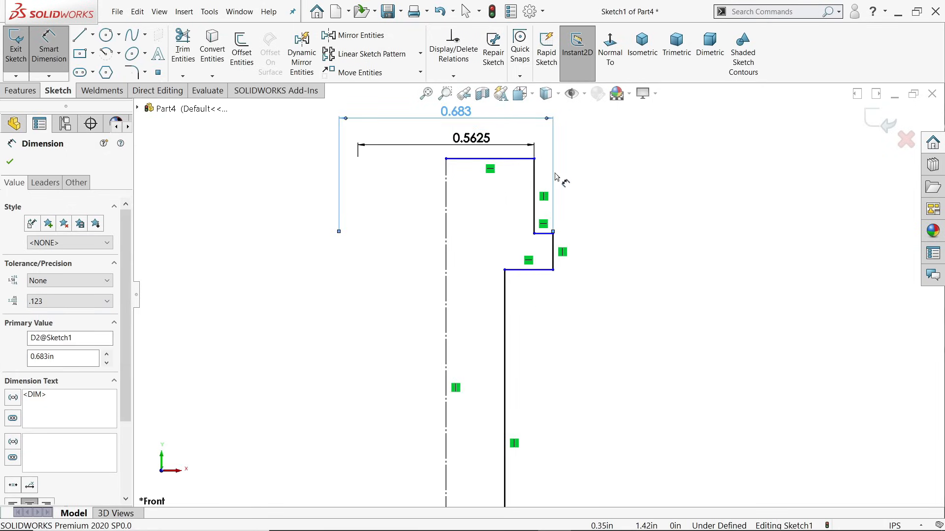
# - Dimension the vertical centerline to set the cap screw's overall length to 1.625 in
pyautogui.scroll(2, 561, 182)
pyautogui.scroll(1, 551, 254)
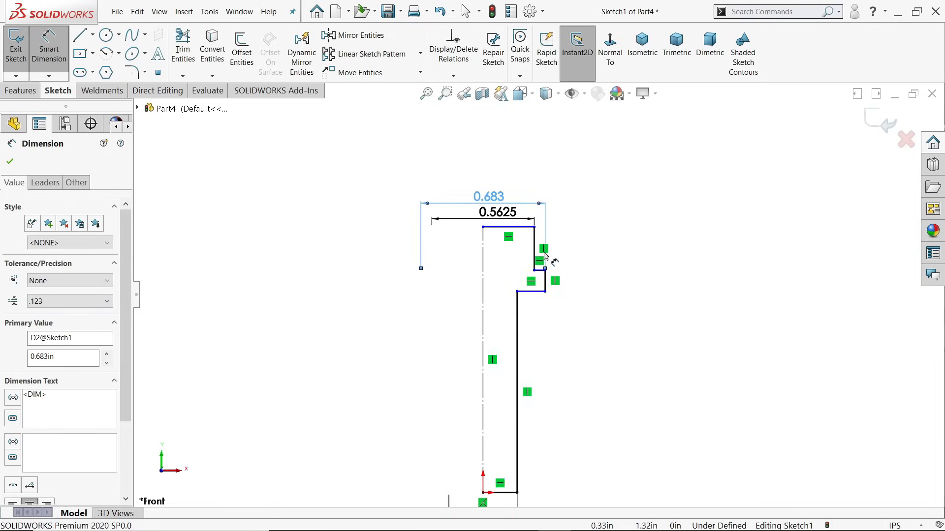
pyautogui.scroll(2, 545, 270)
pyautogui.scroll(-2, 500, 337)
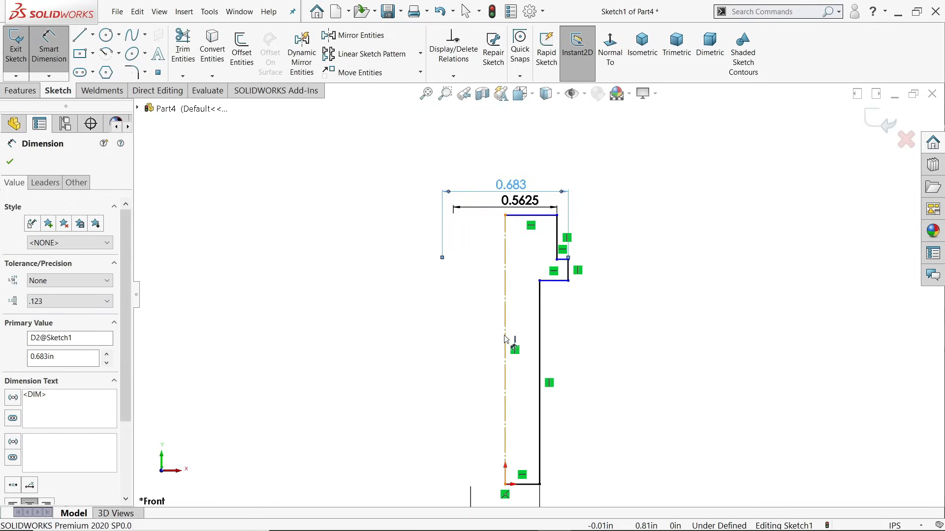
pyautogui.click(505, 338)
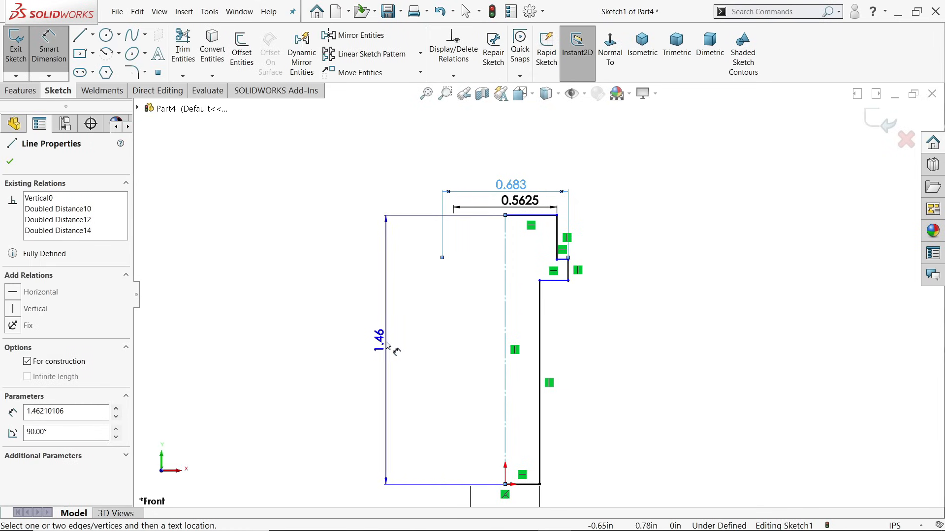
pyautogui.click(393, 344)
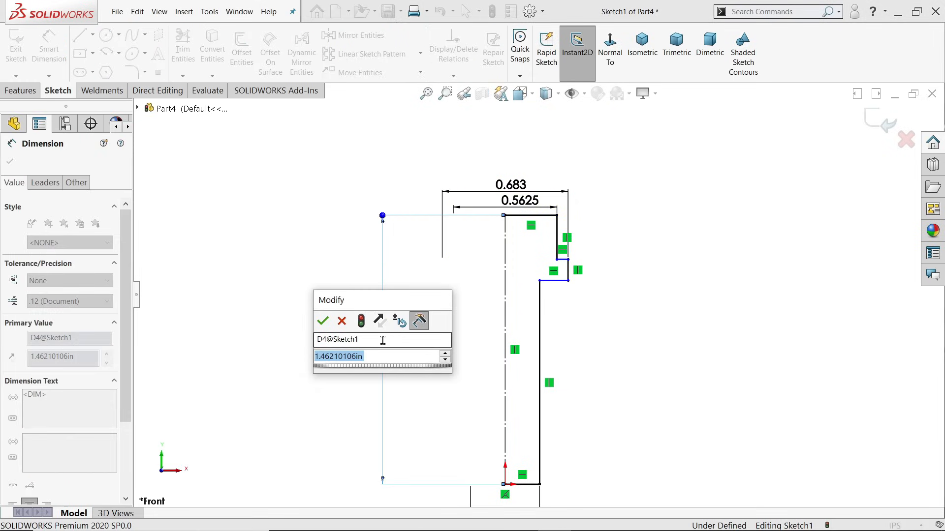
pyautogui.write('1.62')
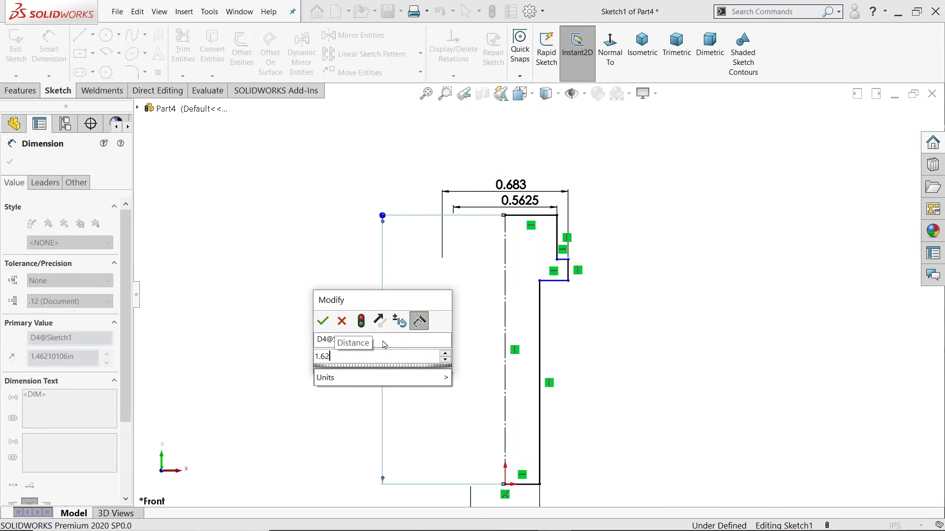
pyautogui.write('5')
pyautogui.press('Return')
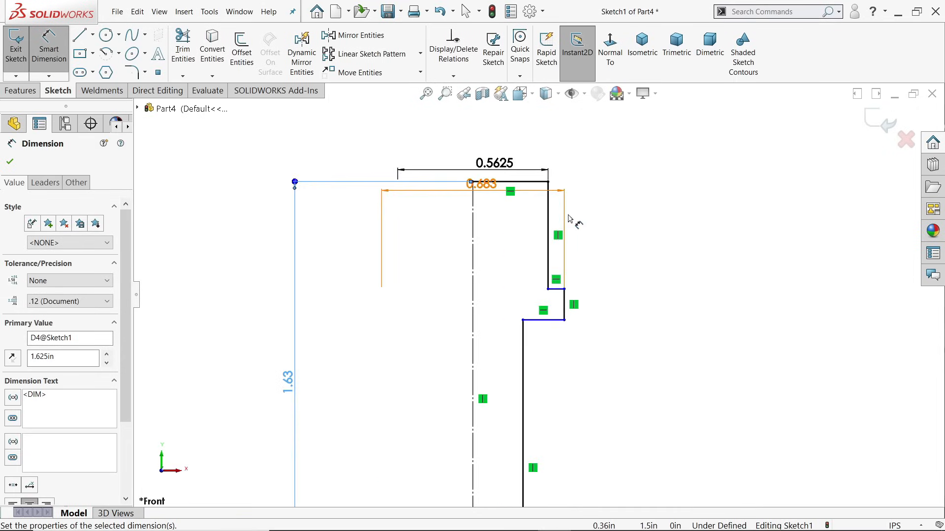
# - Dimension the screw head's vertical edge above the flange as 0.375 in
pyautogui.click(545, 228)
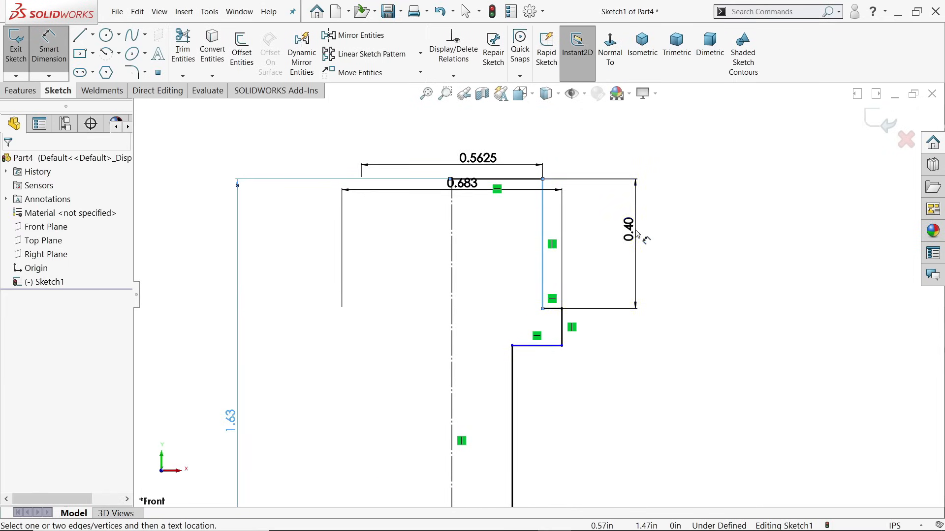
pyautogui.click(636, 237)
pyautogui.write('0.375')
pyautogui.press('Return')
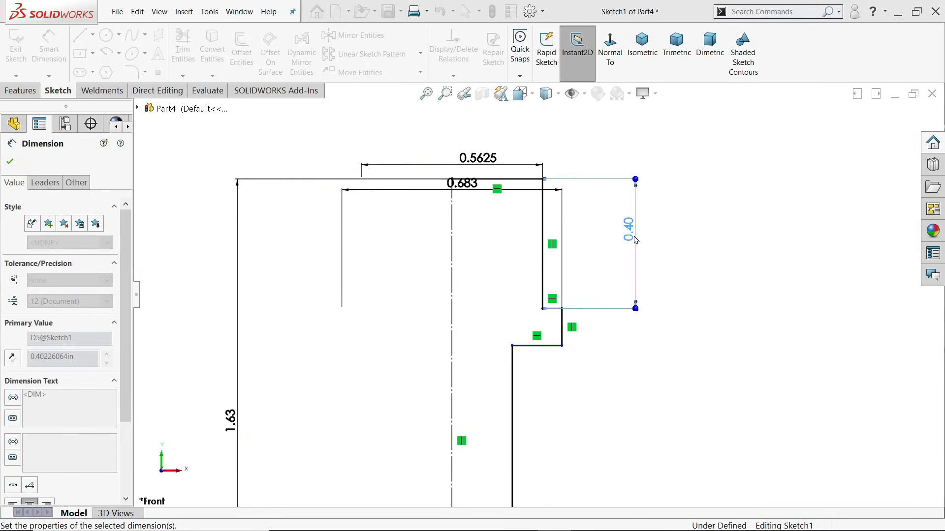
# - Dimension the flange's outer vertical edge to set its thickness to 0.094 in
pyautogui.click(563, 320)
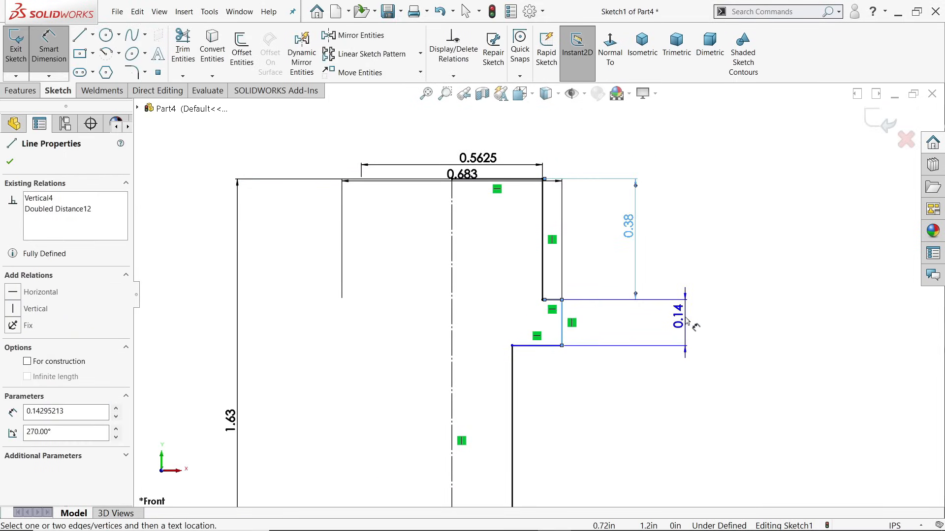
pyautogui.click(687, 321)
pyautogui.write('0.09')
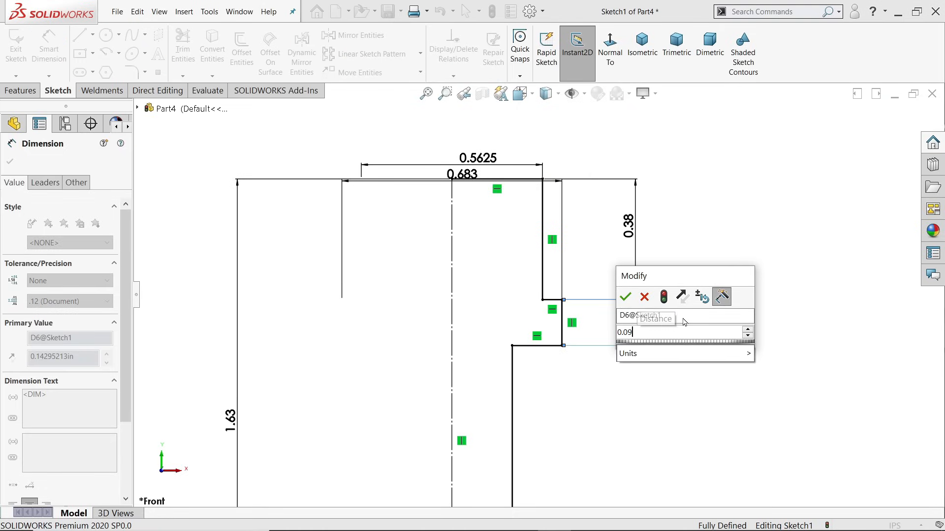
pyautogui.write('4')
pyautogui.press('Return')
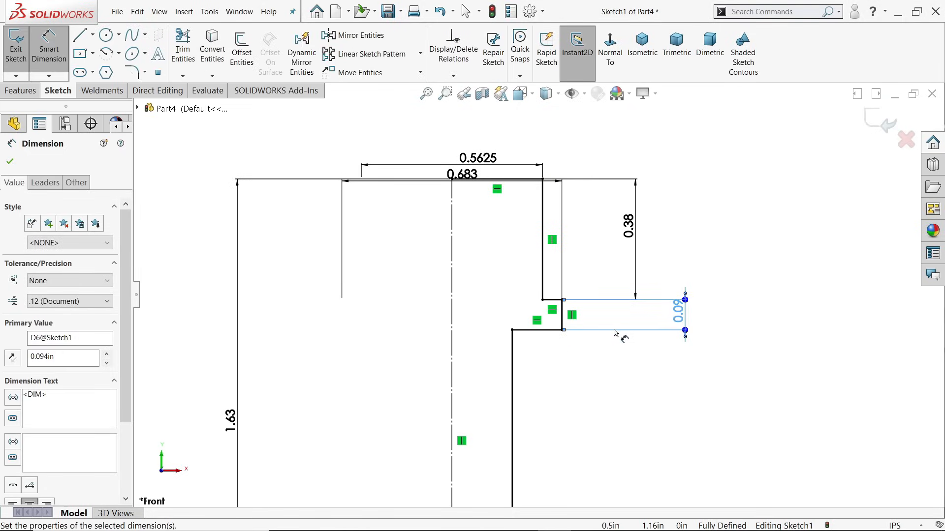
# - Reposition the head and flange diameter dimensions clear of the profile, above its upper edge
pyautogui.scroll(6, 610, 331)
pyautogui.scroll(-3, 547, 400)
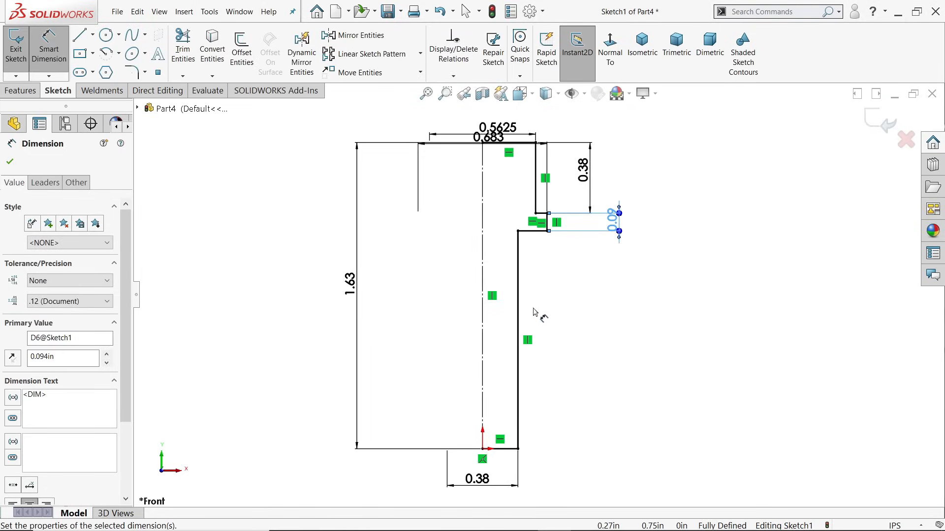
pyautogui.moveTo(497, 127)
pyautogui.mouseDown()
pyautogui.moveTo(492, 105)
pyautogui.moveTo(490, 125)
pyautogui.mouseUp()
# - Revolve the profile 360 degrees about the vertical centerline, letting the open sketch be closed automatically
pyautogui.click(20, 90)
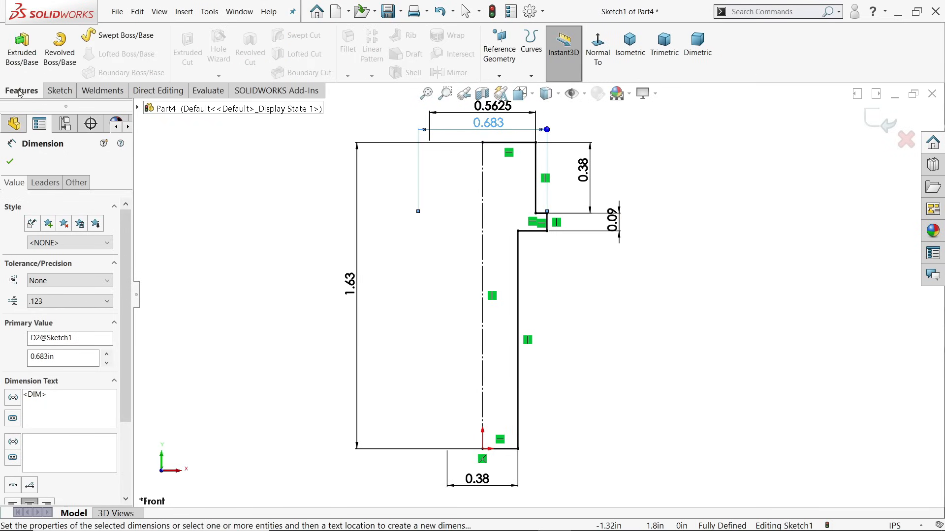
pyautogui.click(66, 60)
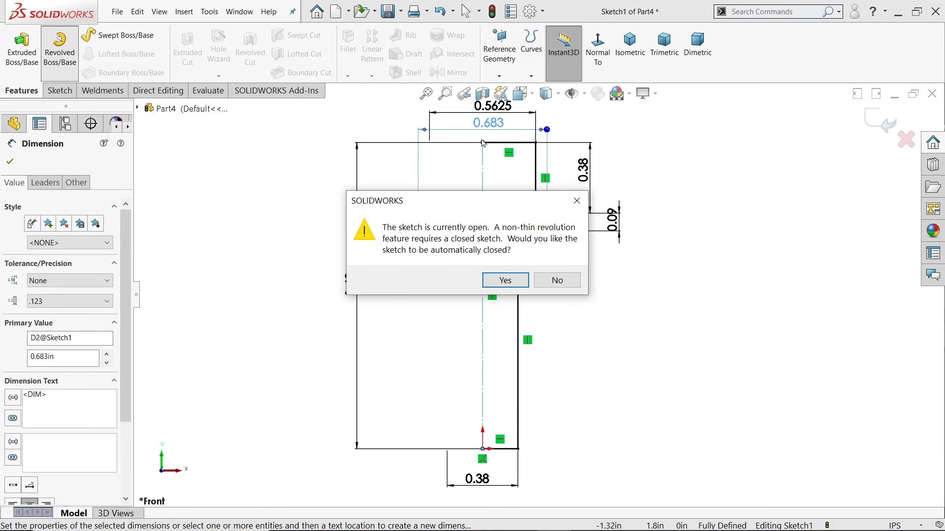
pyautogui.click(504, 280)
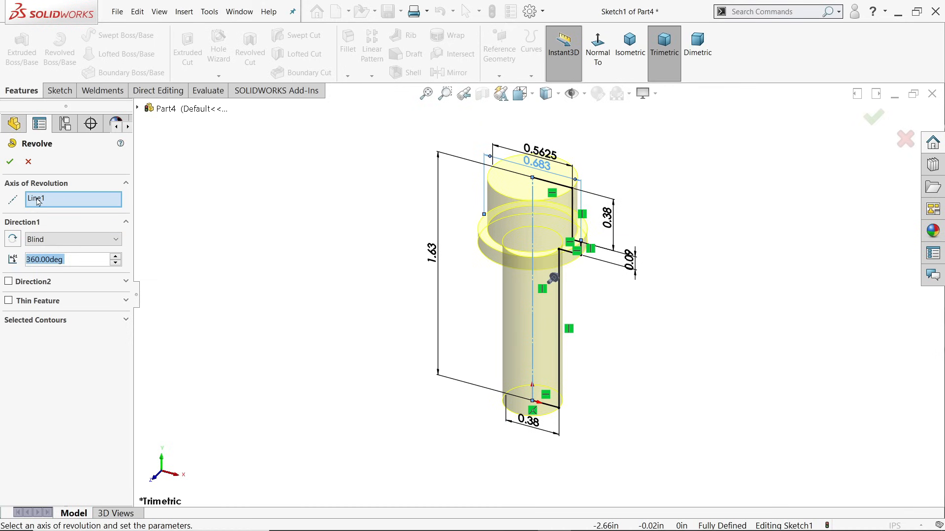
pyautogui.scroll(-3, 559, 287)
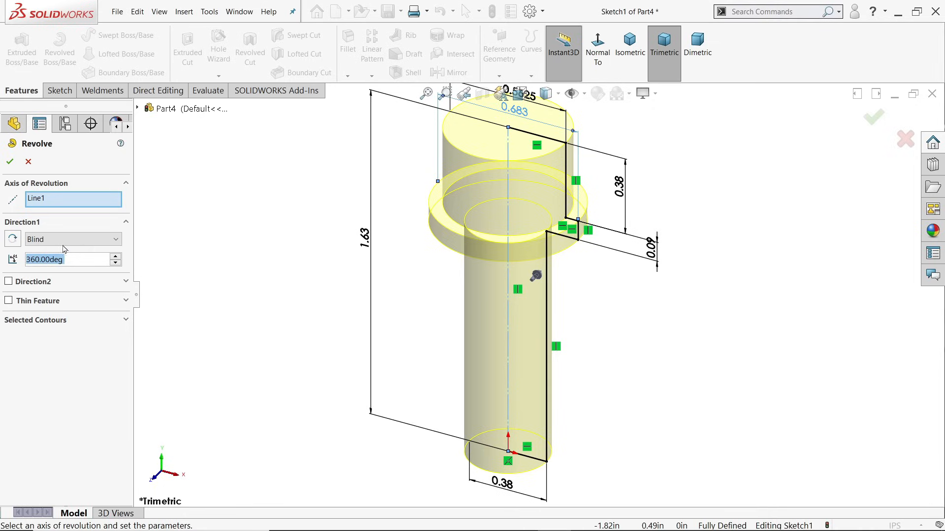
pyautogui.click(10, 162)
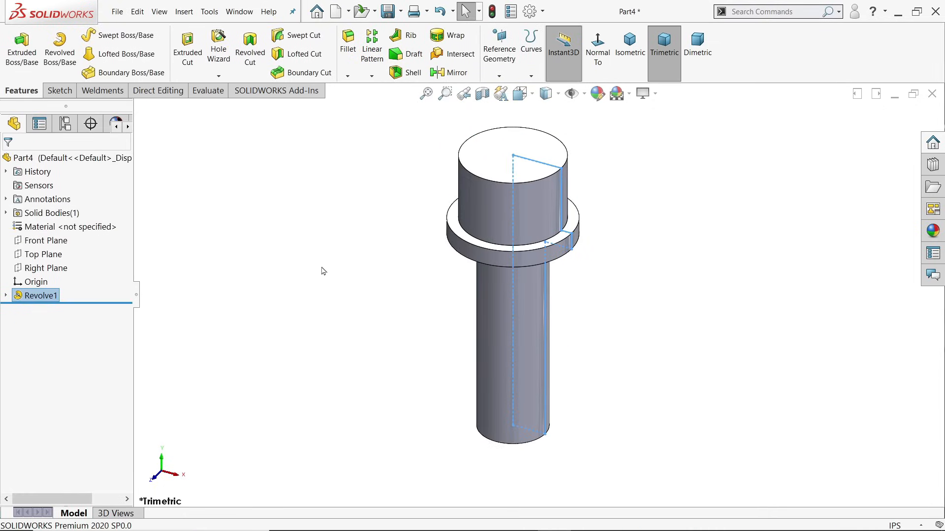
pyautogui.scroll(-2, 587, 228)
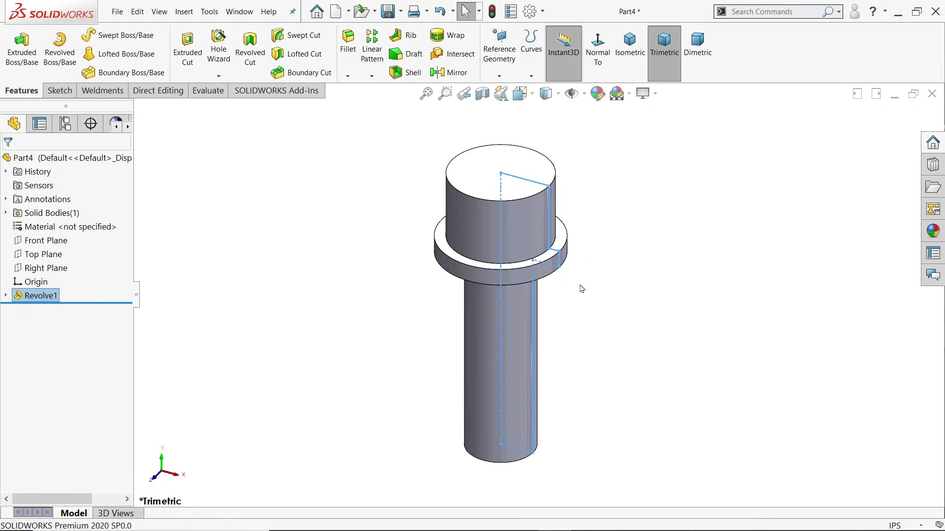
pyautogui.click(560, 281)
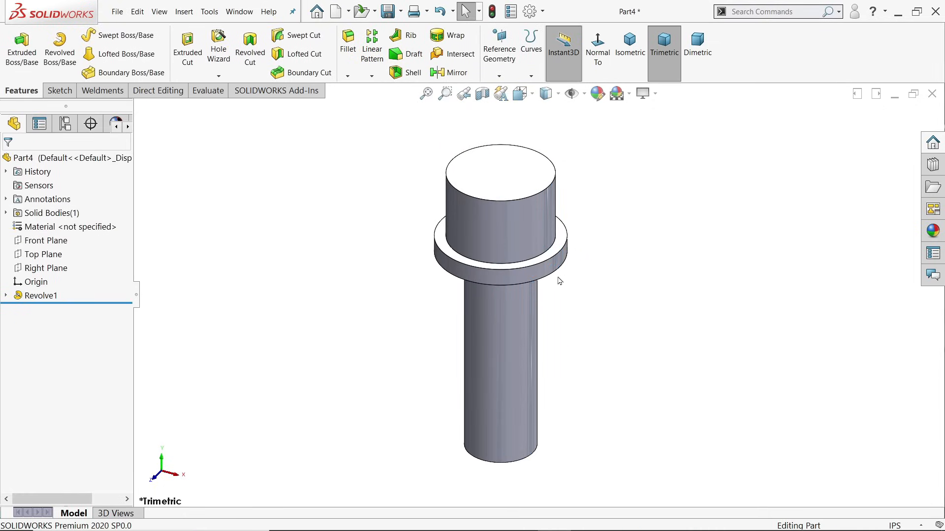
# - Sketch a six-sided polygon with an inscribed circle about 0.34 in in diameter, centered on the origin, on the screw head's top face
pyautogui.click(501, 173)
pyautogui.click(543, 151)
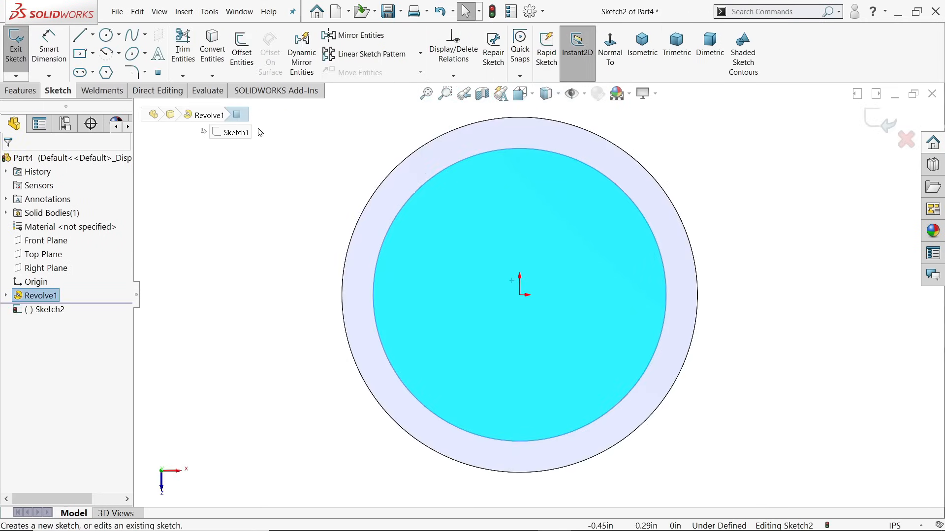
pyautogui.click(106, 74)
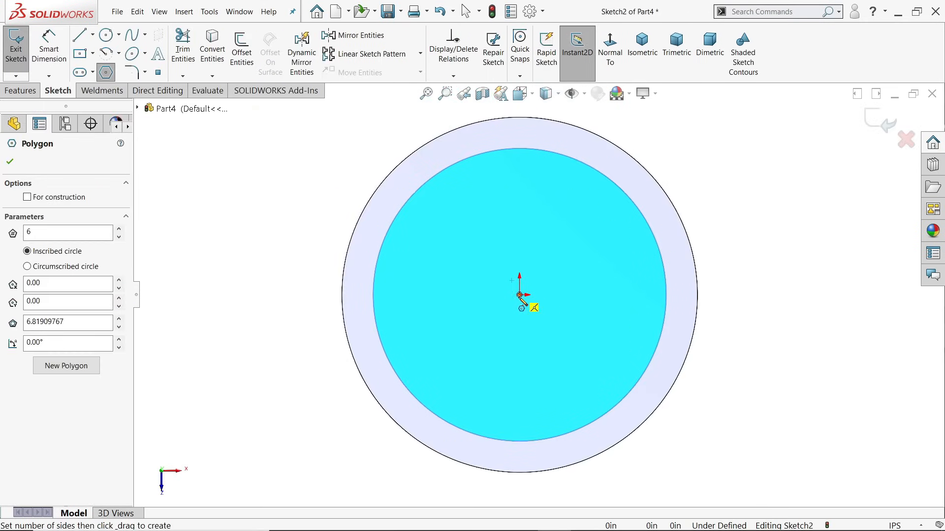
pyautogui.moveTo(521, 295)
pyautogui.mouseDown()
pyautogui.moveTo(511, 244)
pyautogui.moveTo(469, 205)
pyautogui.mouseUp()
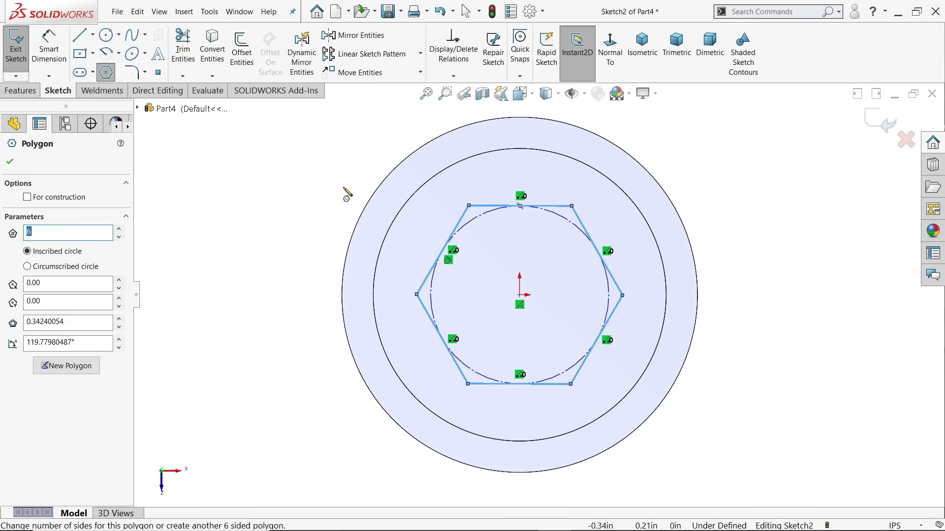
pyautogui.rightClick(317, 173)
pyautogui.click(342, 173)
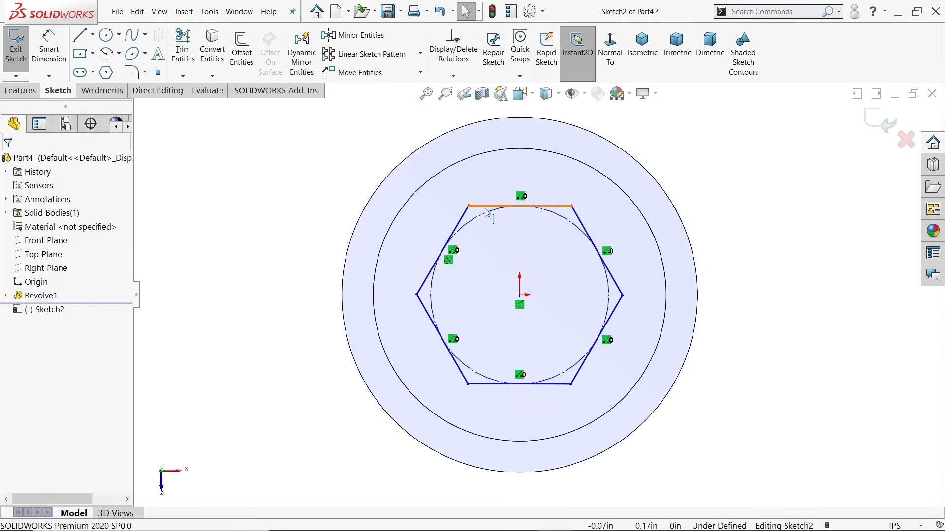
# - Make the hexagon's upper edge horizontal and dimension its inscribed circle's diameter as 0.313 in
pyautogui.click(486, 210)
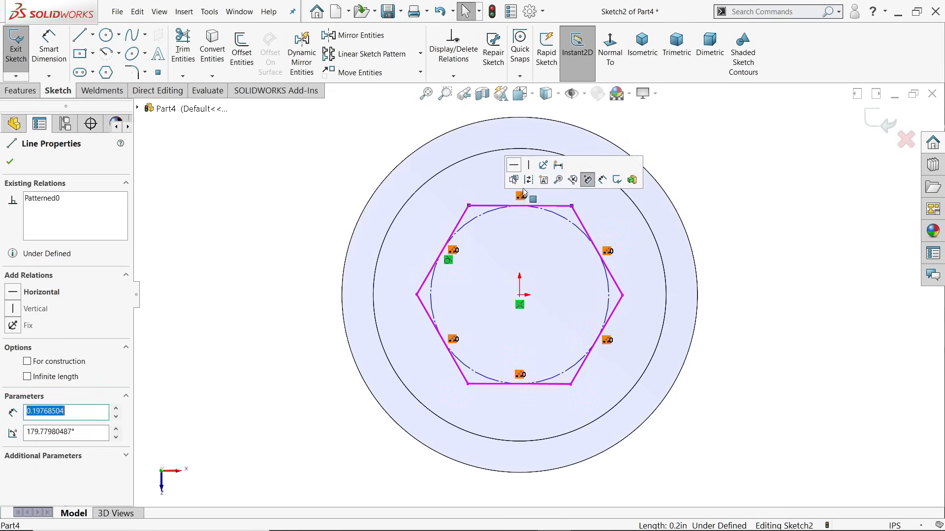
pyautogui.click(514, 166)
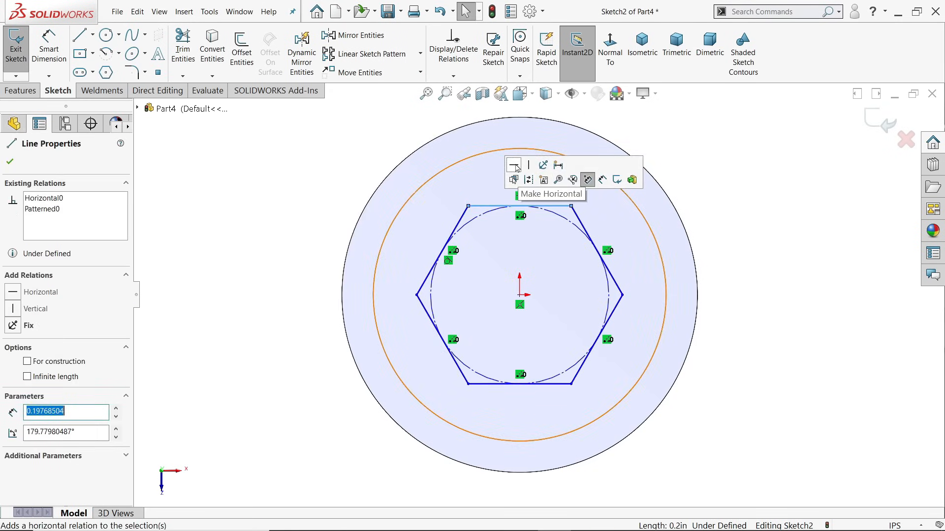
pyautogui.click(49, 47)
pyautogui.click(472, 223)
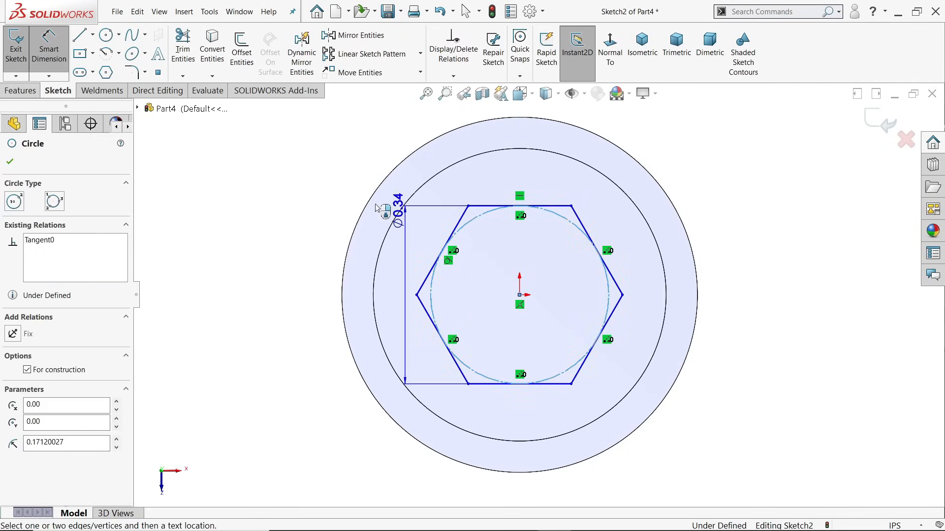
pyautogui.click(318, 160)
pyautogui.write('0.313')
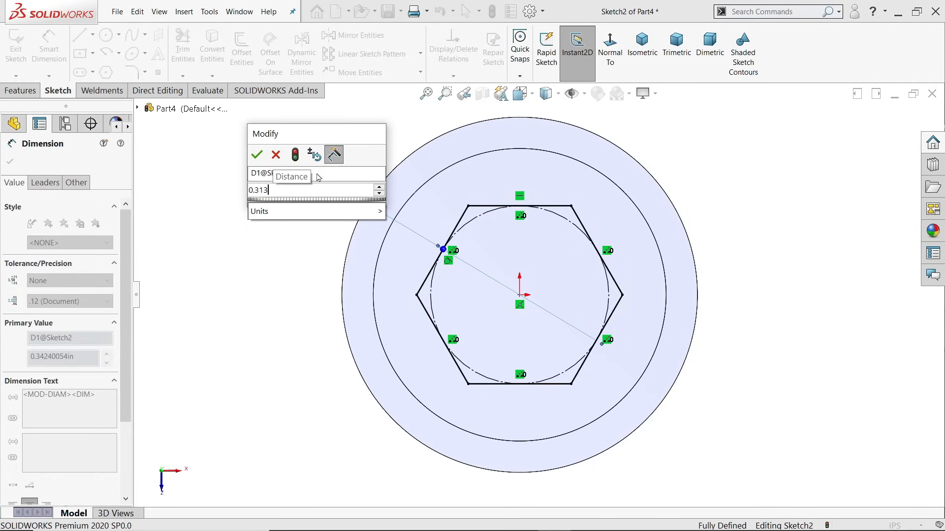
pyautogui.press('Return')
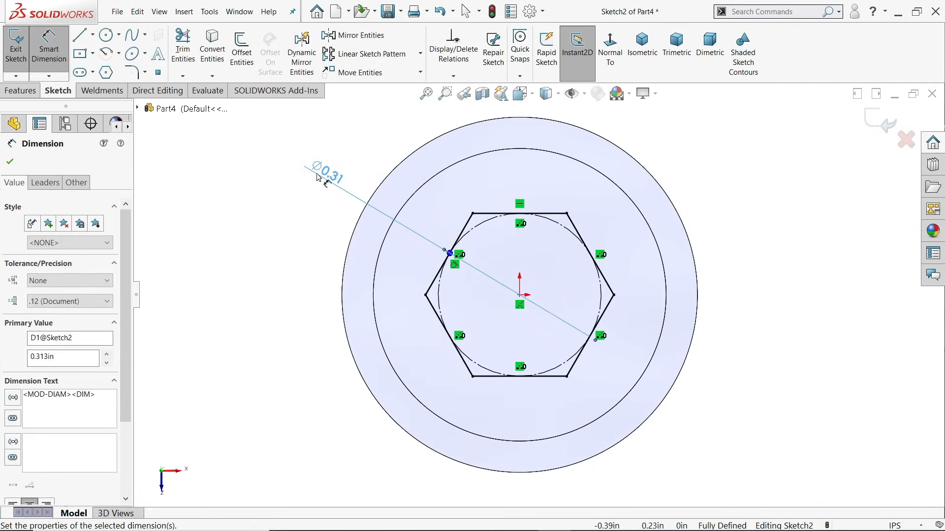
# - Cut the hexagon into the screw head with a blind Extruded Cut 0.25 in deep
pyautogui.click(21, 91)
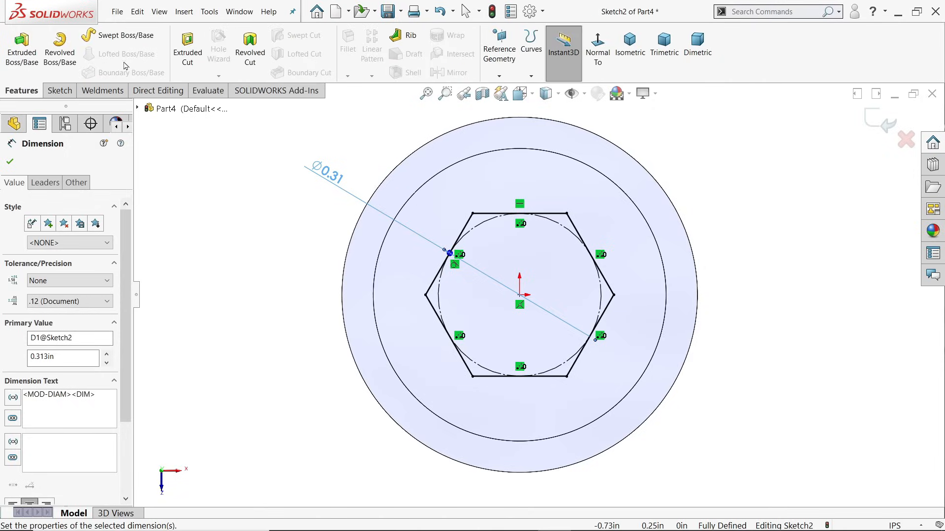
pyautogui.click(188, 49)
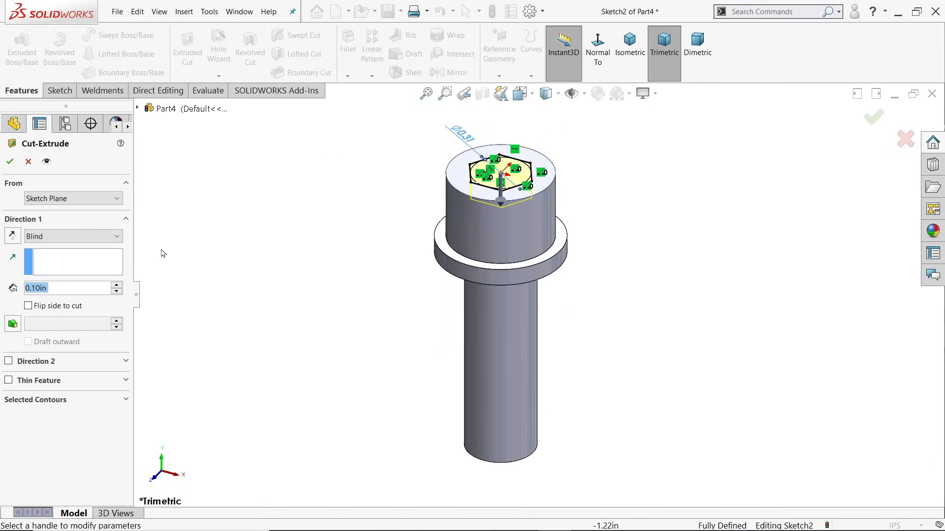
pyautogui.write('0.2')
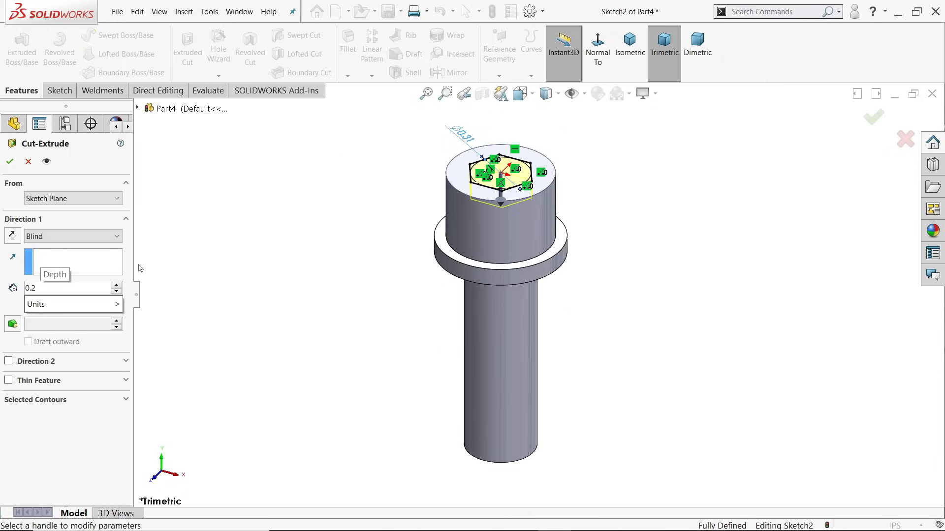
pyautogui.write('5')
pyautogui.press('Return')
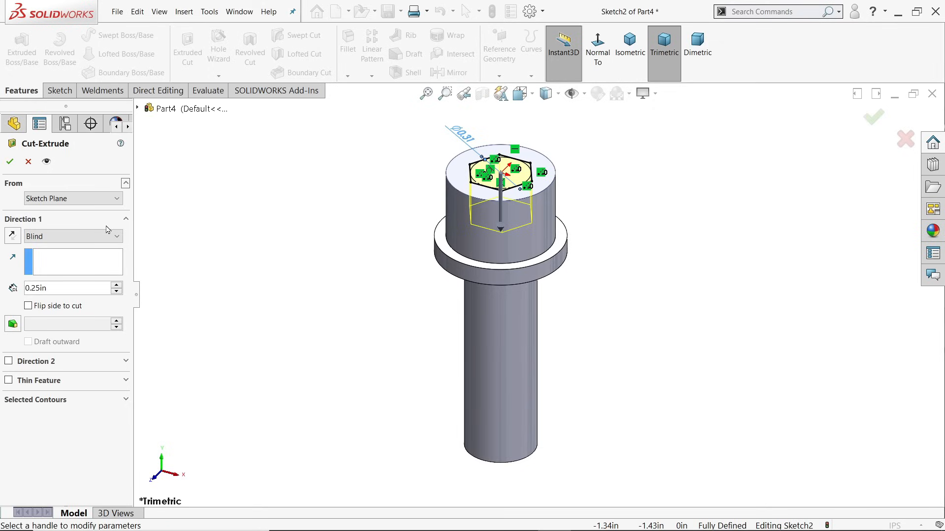
pyautogui.click(10, 163)
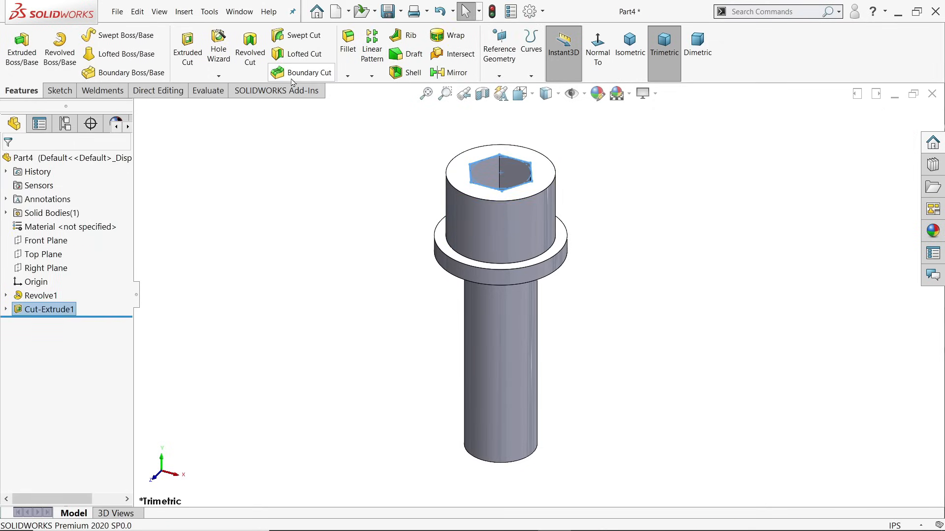
# - Chamfer the screw head's top outer edge and the shank's bottom edge by 0.038 in at 45 degrees
pyautogui.click(348, 75)
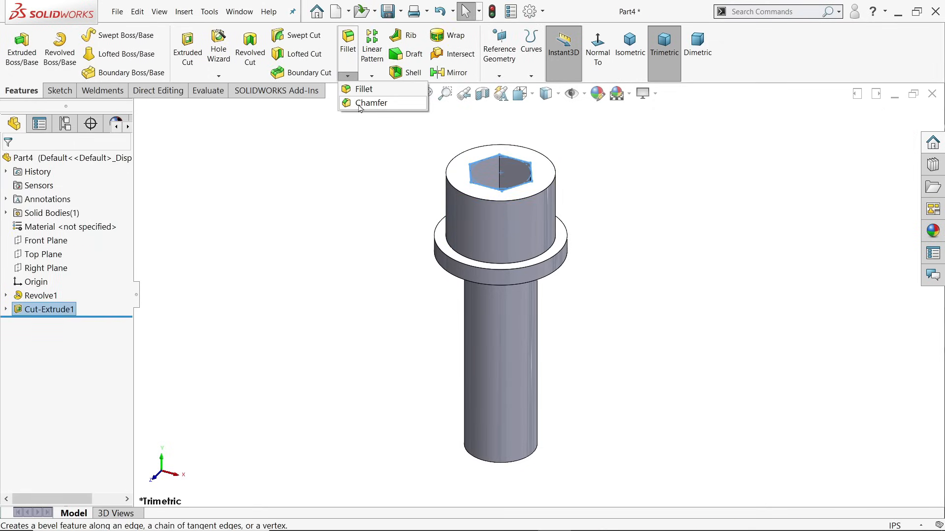
pyautogui.click(362, 103)
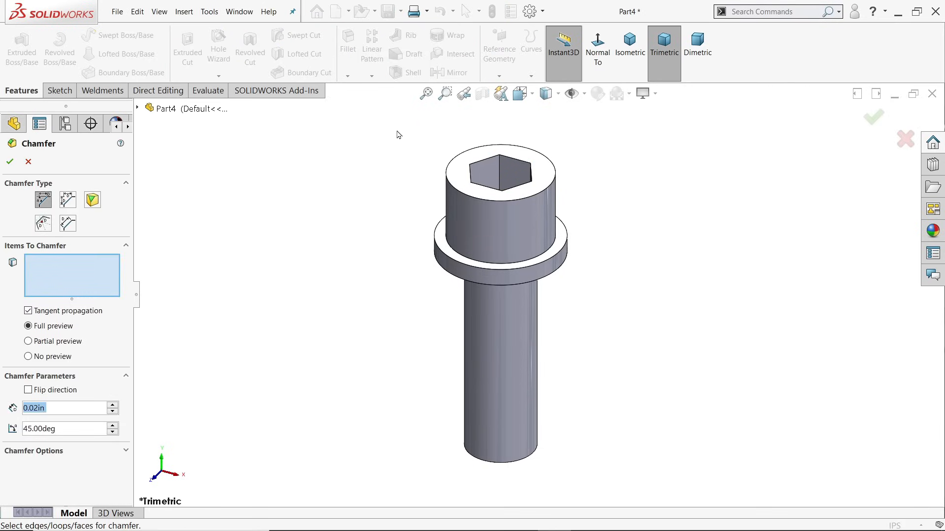
pyautogui.write('0.038')
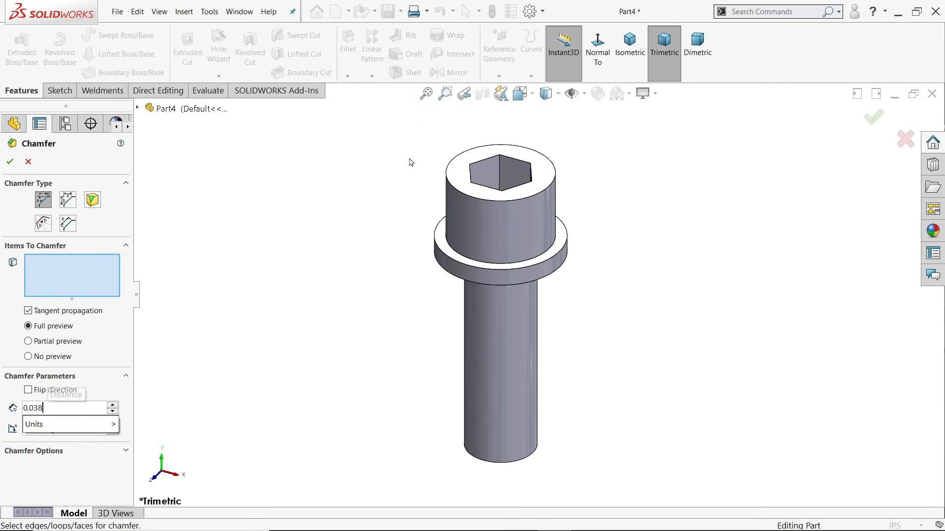
pyautogui.press('Return')
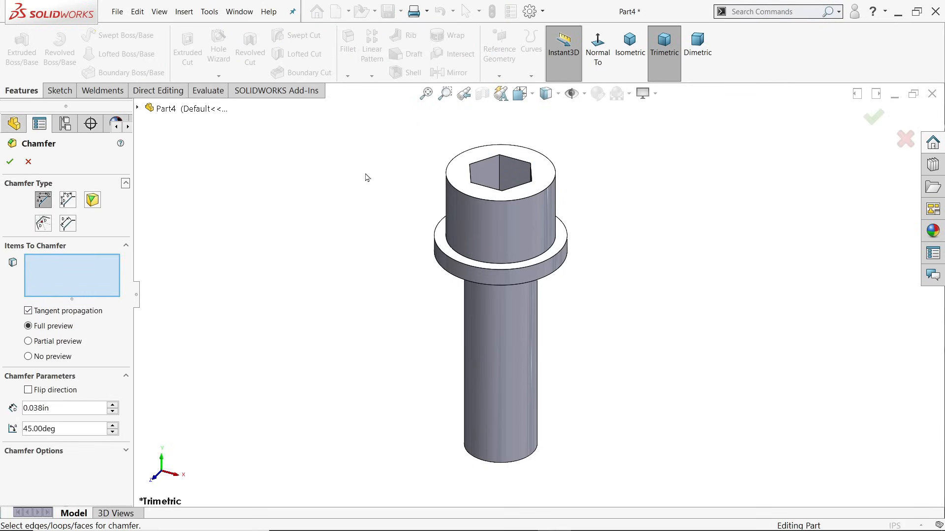
pyautogui.click(530, 197)
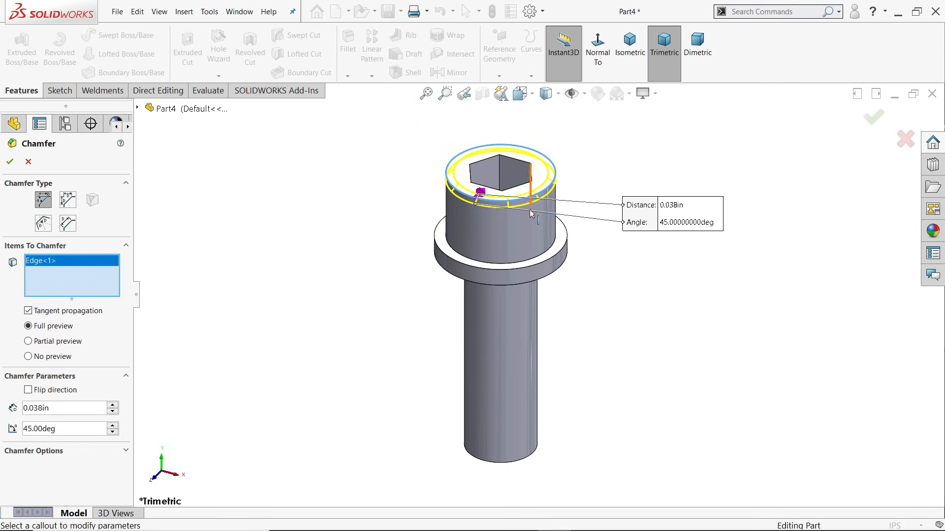
pyautogui.click(525, 464)
pyautogui.click(10, 163)
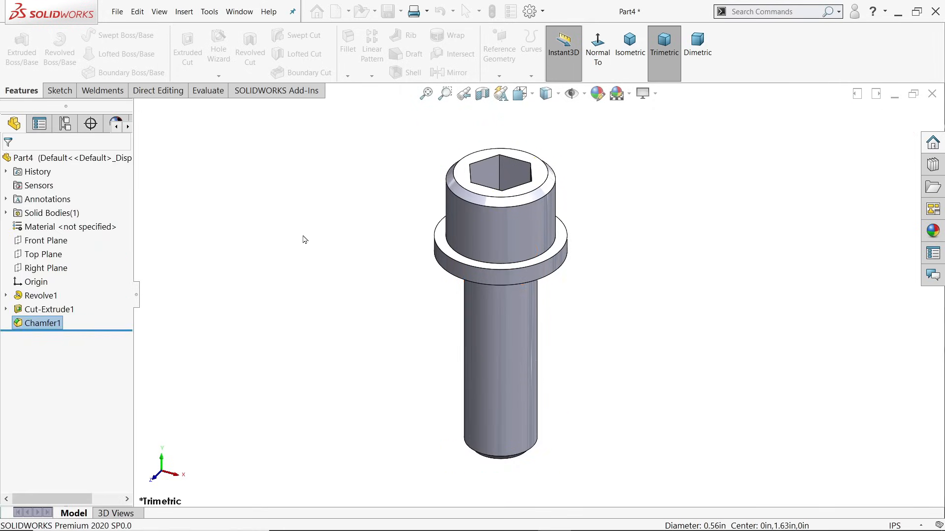
# - Apply the satin finish silver appearance to the whole part
pyautogui.scroll(1, 308, 243)
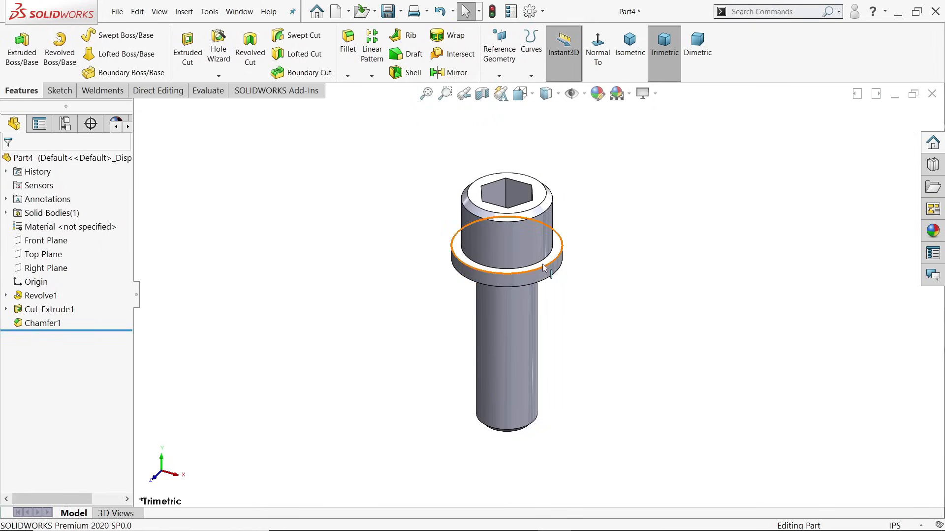
pyautogui.click(125, 162)
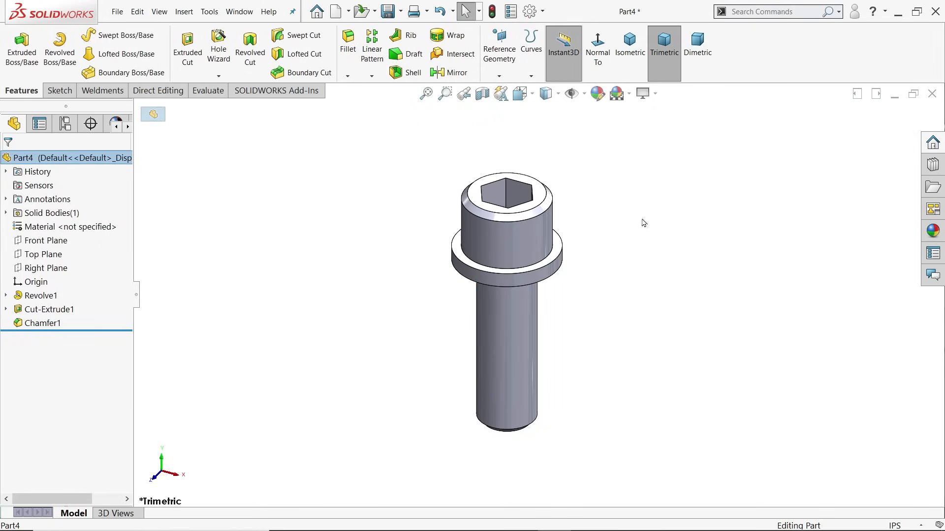
pyautogui.click(933, 231)
pyautogui.scroll(-2, 869, 206)
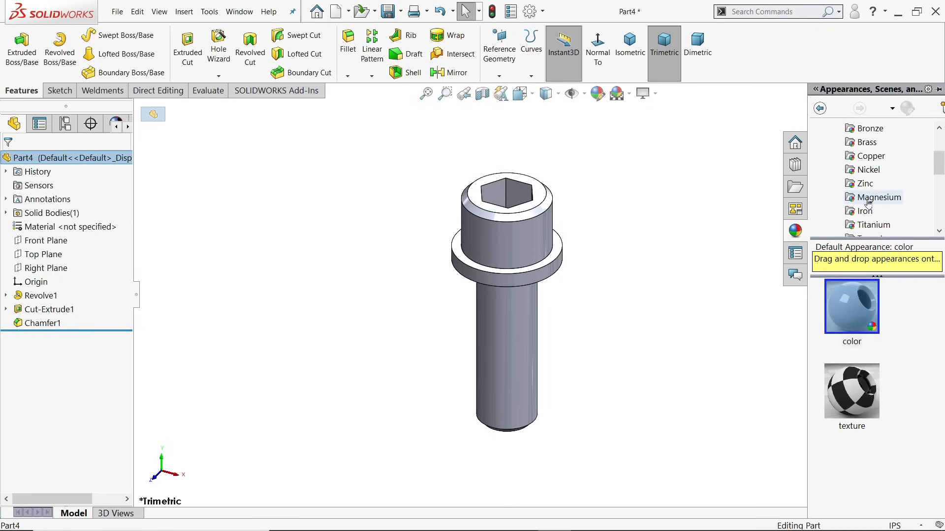
pyautogui.scroll(-1, 870, 218)
pyautogui.click(867, 225)
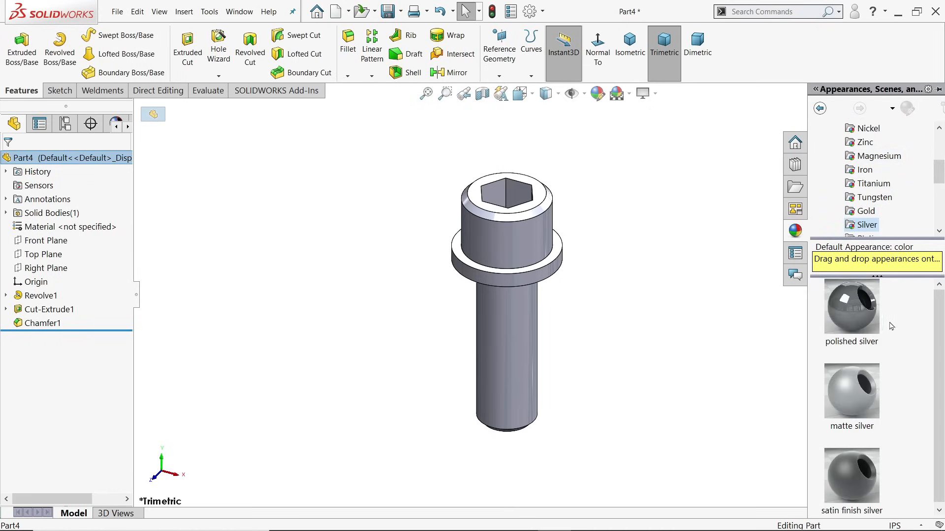
pyautogui.doubleClick(856, 470)
# - Save the part as 6.Cap Screw in the Water Control Valve folder
pyautogui.scroll(-1, 608, 265)
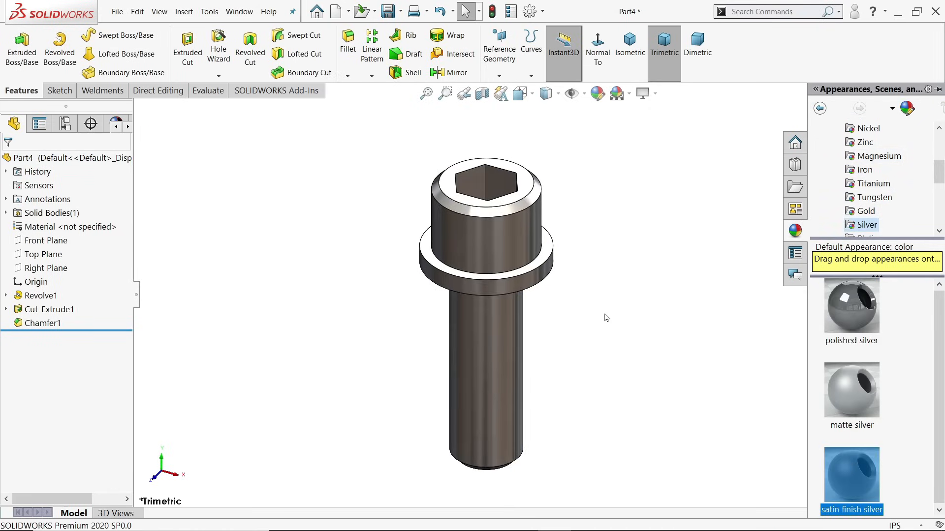
pyautogui.moveTo(604, 314); pyautogui.dragTo(612, 291, button='middle')
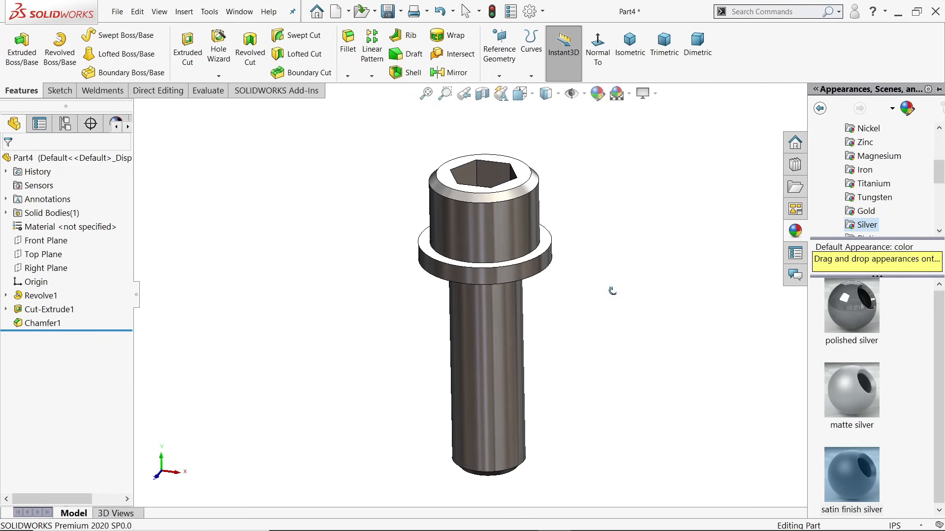
pyautogui.click(388, 19)
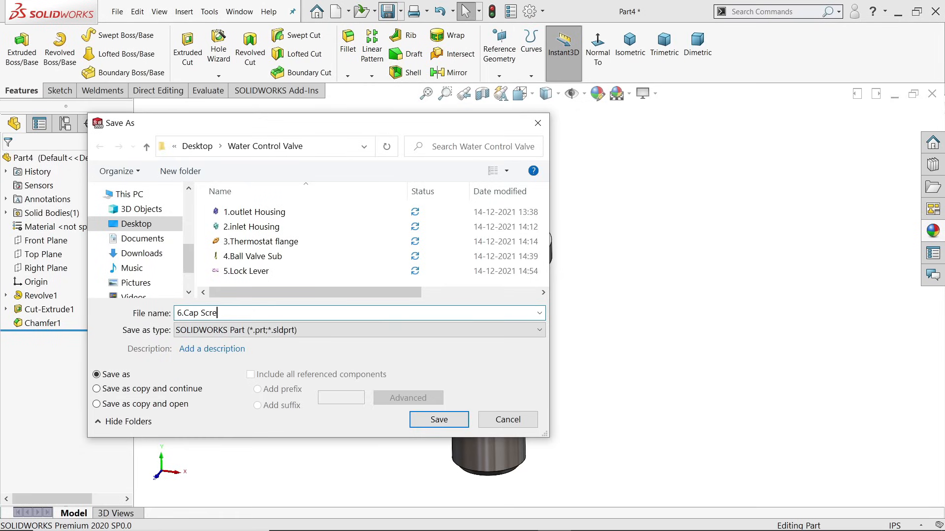
pyautogui.write('6.Cap Screw')
pyautogui.click(428, 419)
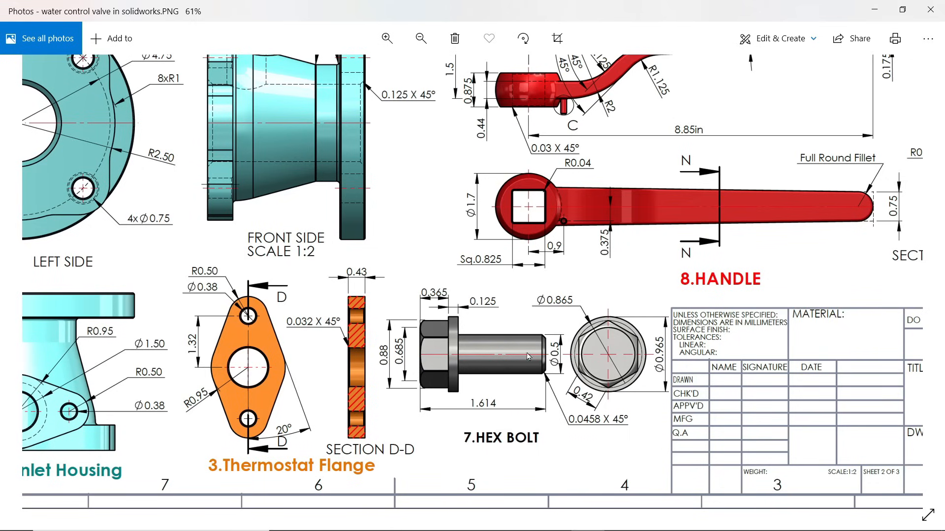
# - Close the hex bolt's half-profile with a top line about 1.06 in long and a vertical construction line about 4.12 in down to the origin
pyautogui.scroll(5, 489, 387)
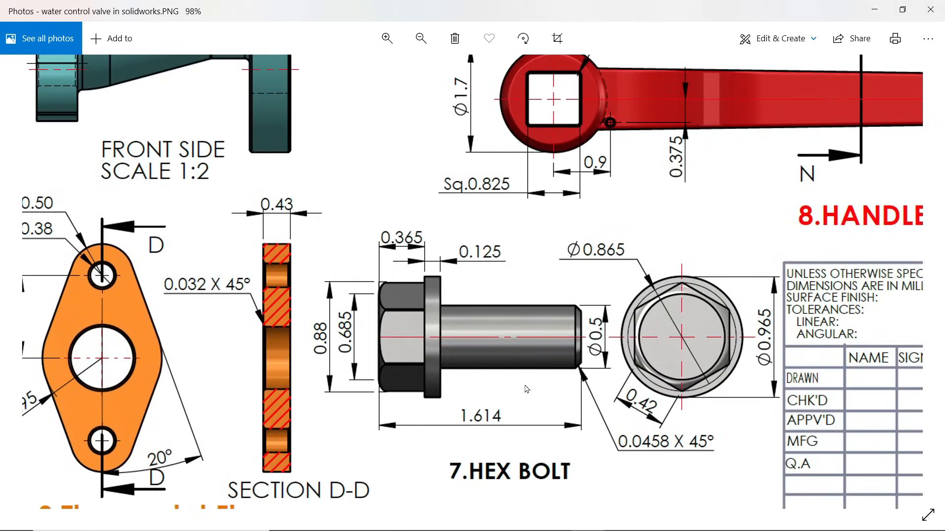
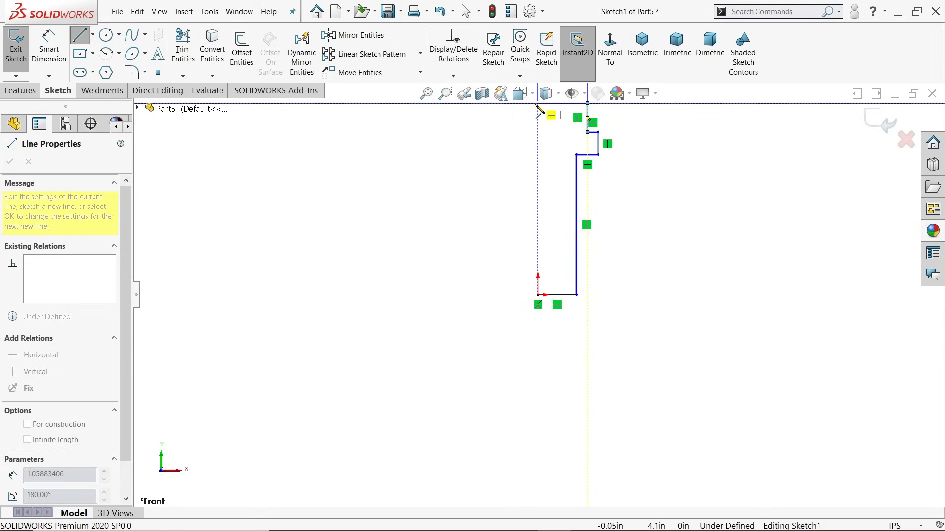
pyautogui.click(538, 104)
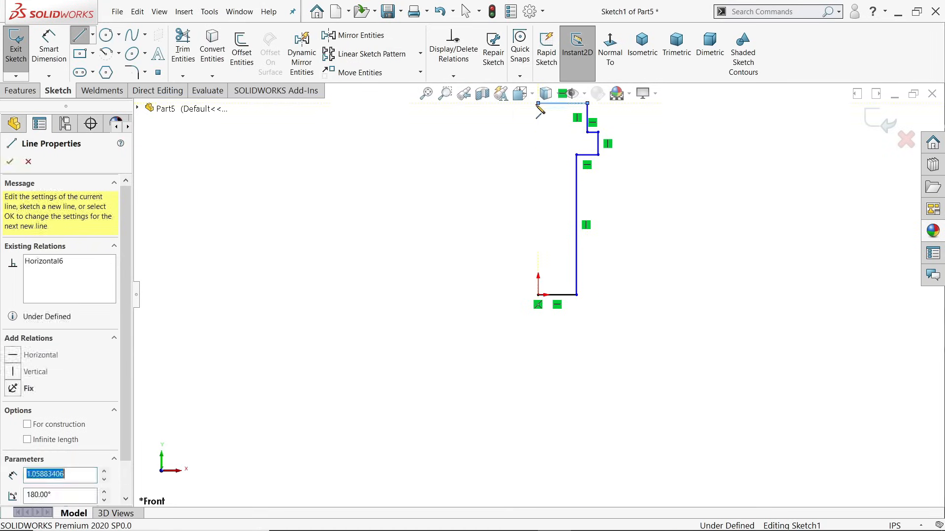
pyautogui.click(538, 295)
pyautogui.rightClick(501, 280)
pyautogui.click(525, 282)
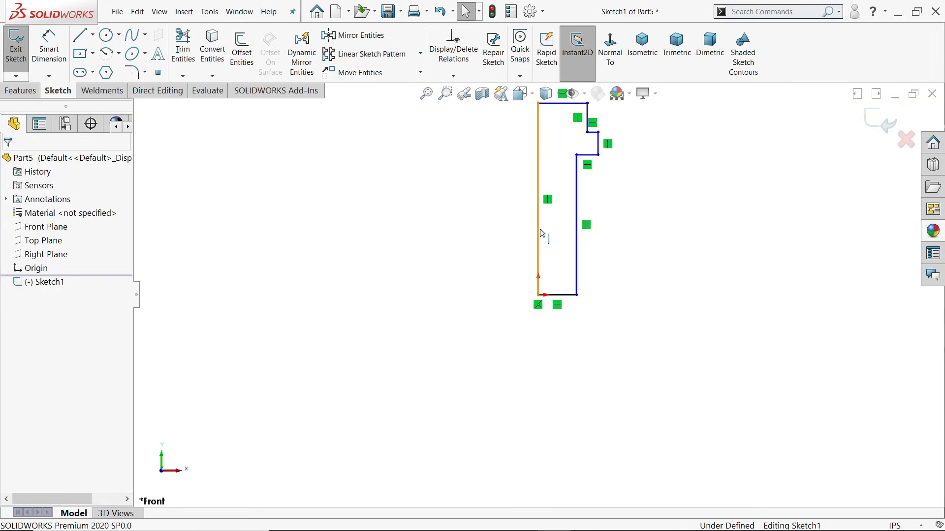
pyautogui.click(540, 230)
pyautogui.click(581, 200)
# - Dimension the shank's diameter across the vertical centerline as 0.5 in
pyautogui.scroll(2, 579, 221)
pyautogui.scroll(-1, 585, 198)
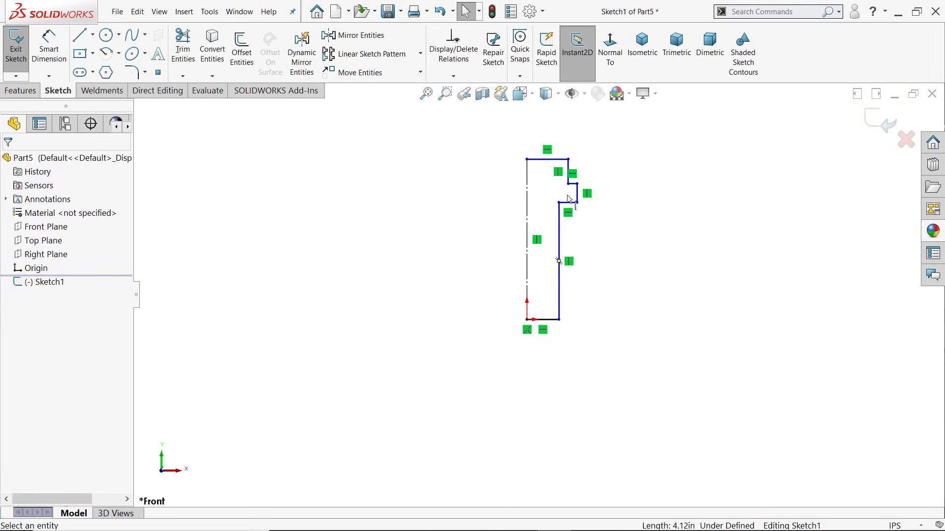
pyautogui.scroll(-2, 570, 199)
pyautogui.click(51, 52)
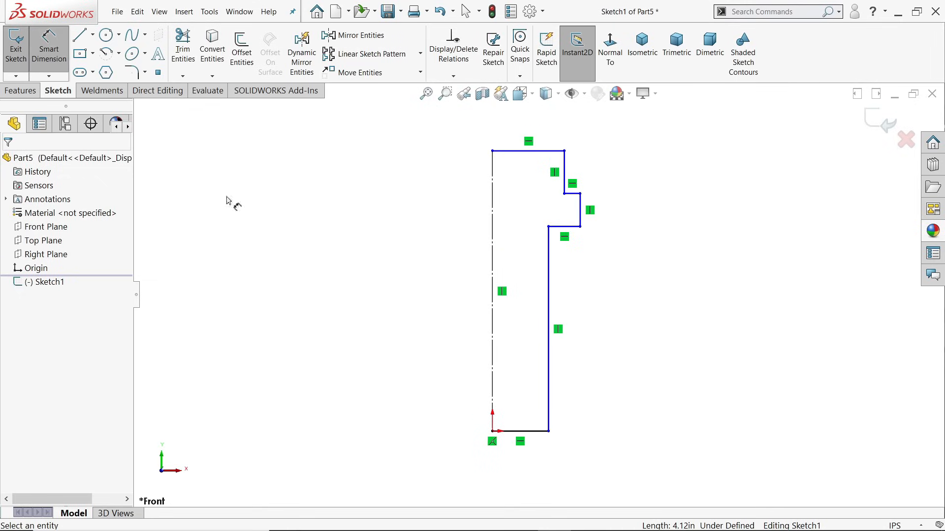
pyautogui.click(549, 409)
pyautogui.click(492, 399)
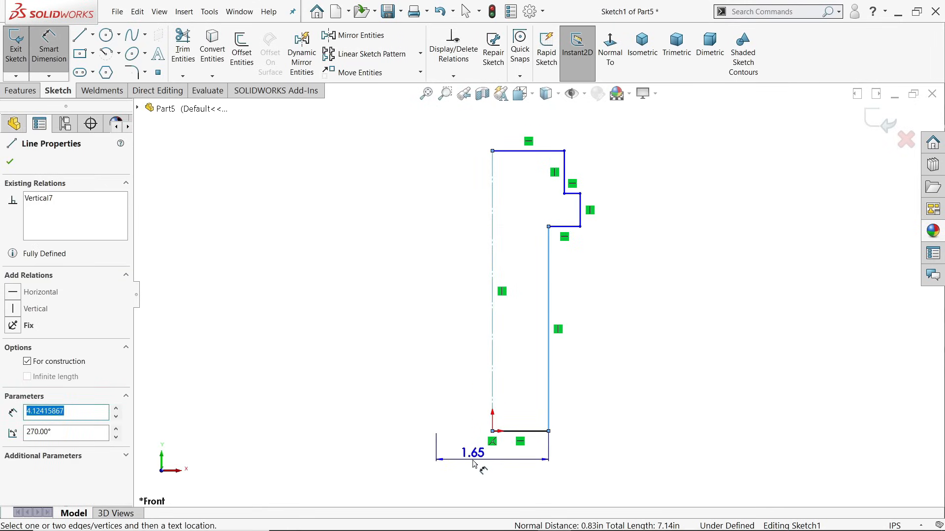
pyautogui.click(473, 462)
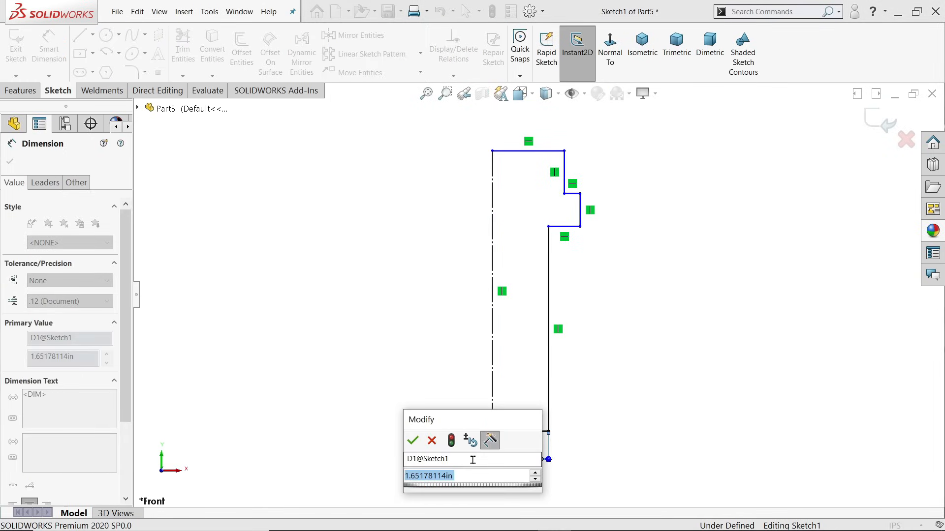
pyautogui.write('0.5')
pyautogui.press('Return')
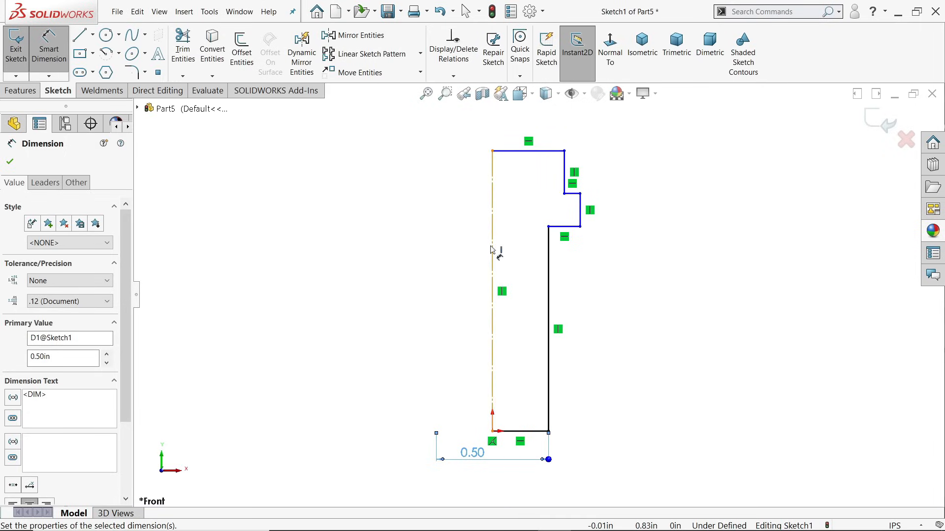
# - Dimension the head's diameter across the vertical centerline as 0.865 in
pyautogui.click(565, 173)
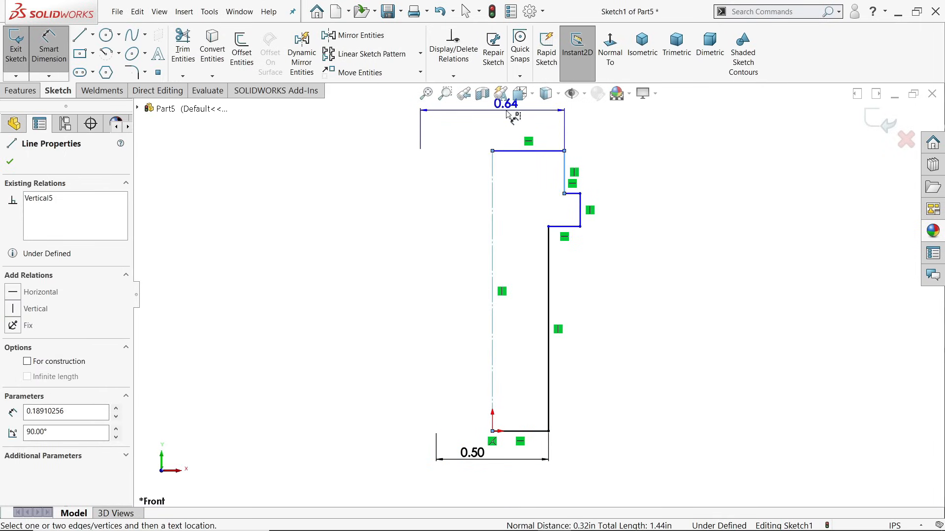
pyautogui.click(508, 113)
pyautogui.write('0.')
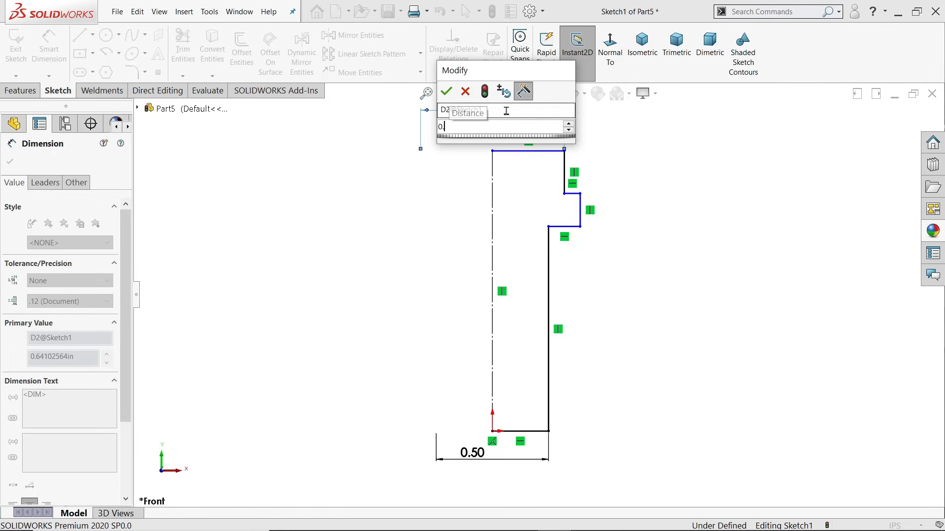
pyautogui.write('8')
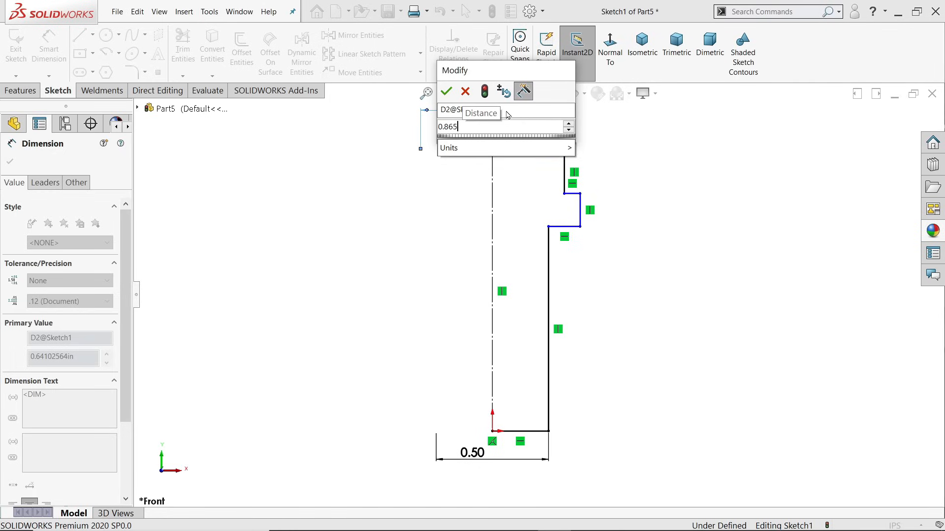
pyautogui.write('65')
pyautogui.press('Return')
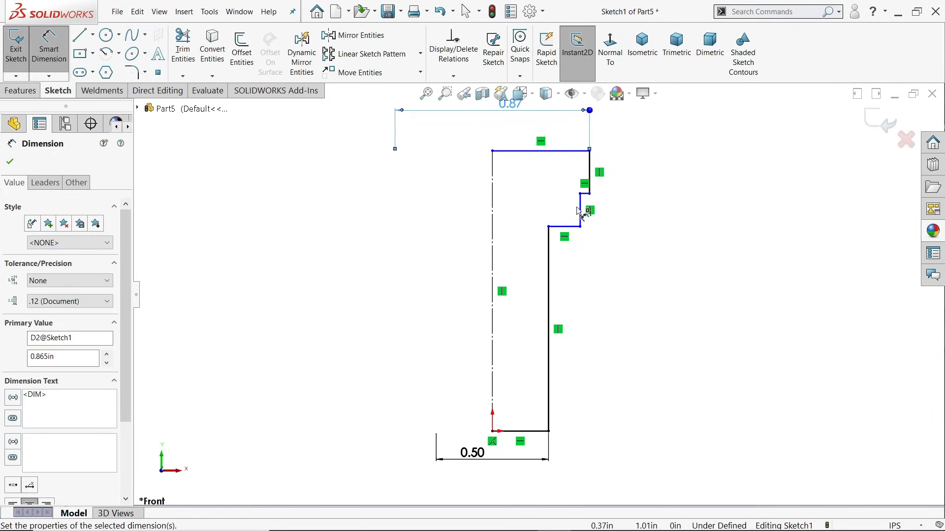
# - Dimension the flange's diameter across the vertical centerline as 0.965 in
pyautogui.click(580, 211)
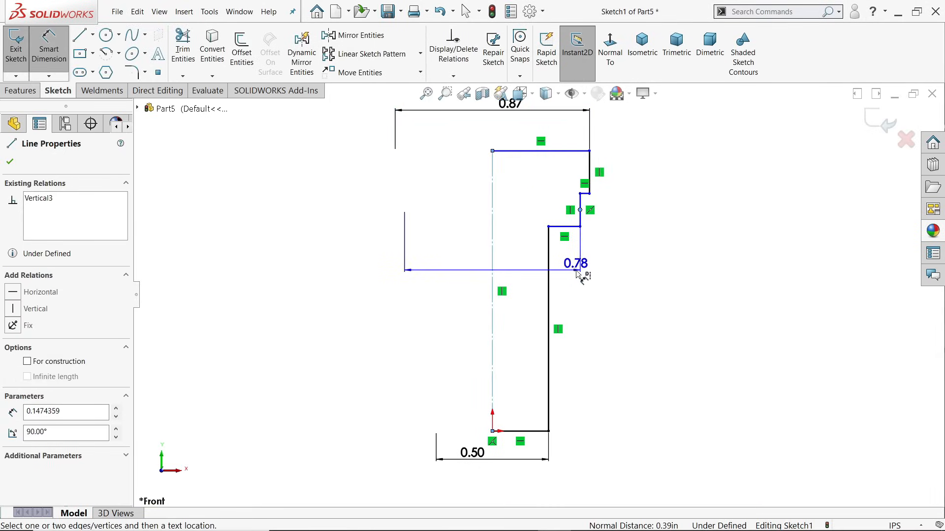
pyautogui.click(604, 273)
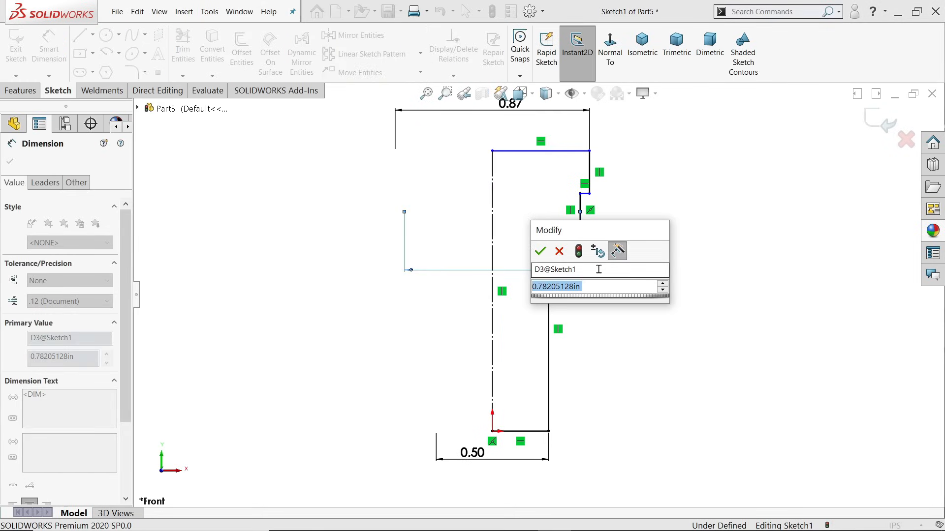
pyautogui.write('0.965')
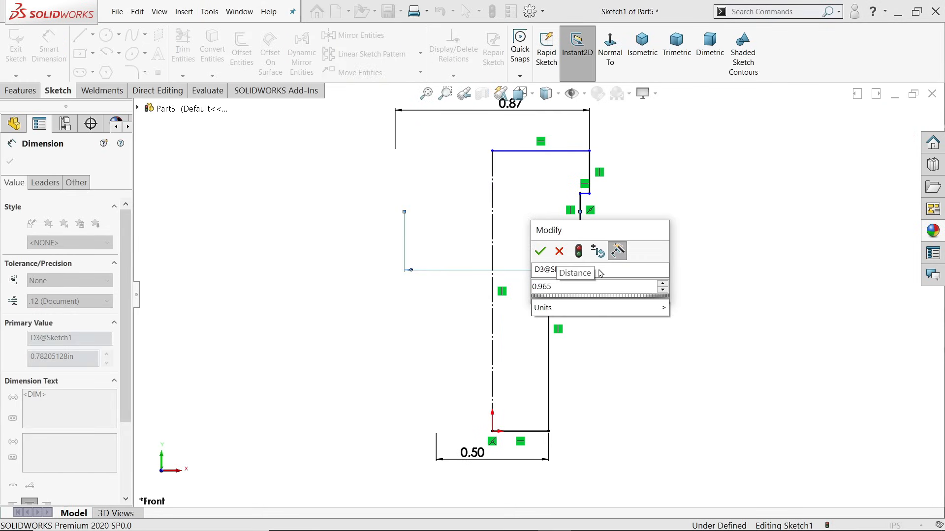
pyautogui.press('Return')
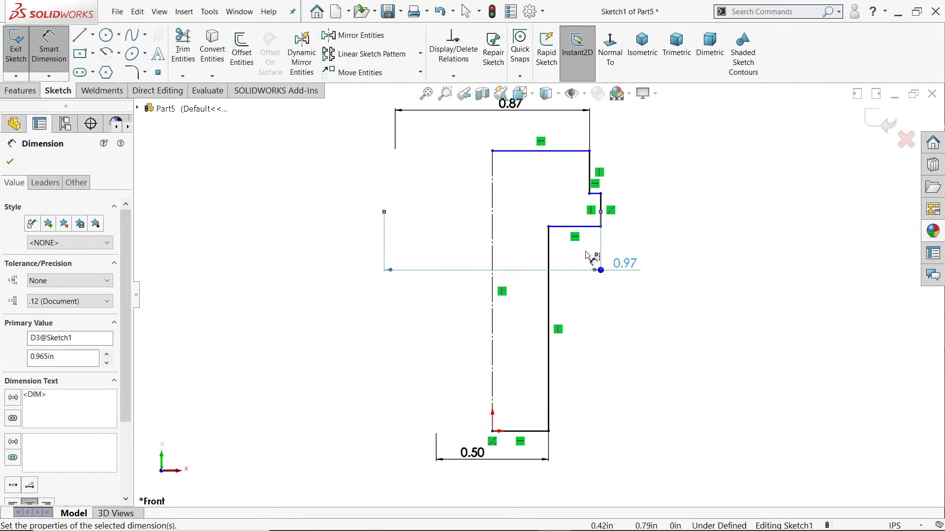
# - Dimension the bolt's overall length along the vertical centerline as 1.614 in
pyautogui.scroll(1, 536, 296)
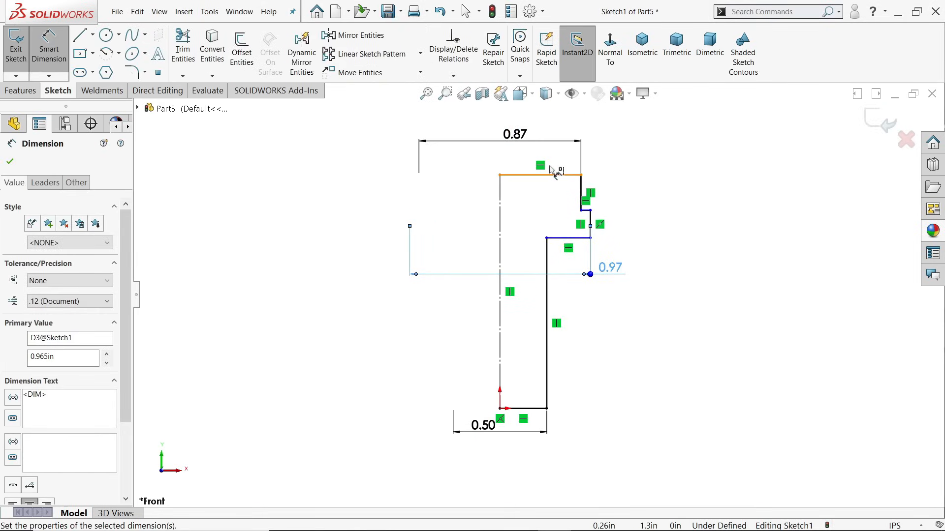
pyautogui.click(501, 257)
pyautogui.click(370, 268)
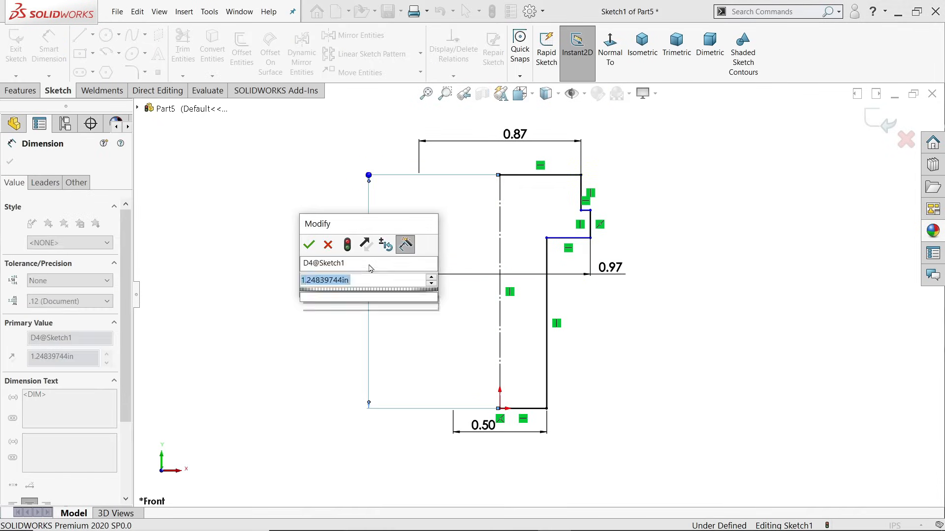
pyautogui.write('1.614')
pyautogui.press('Return')
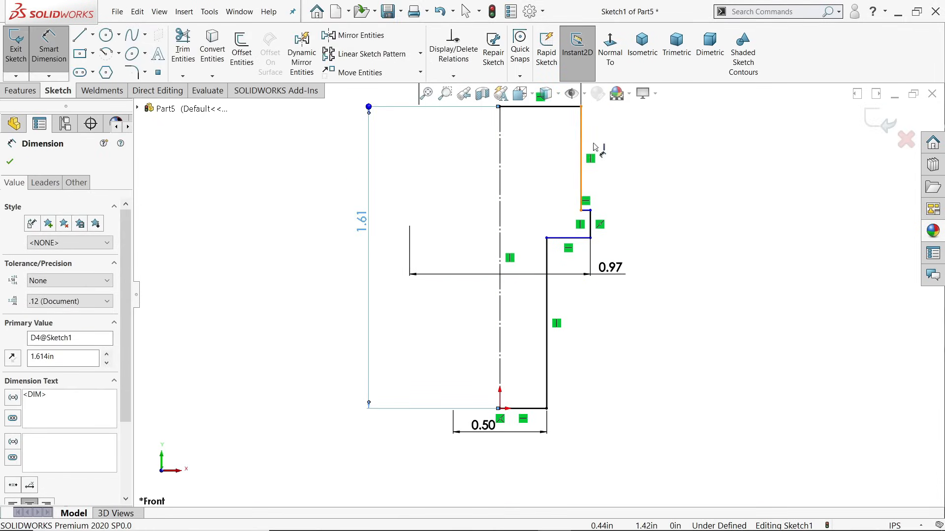
# - Dimension the bolt head's height as 0.365 in and the flange's thickness as 0.125 in
pyautogui.click(582, 150)
pyautogui.click(652, 151)
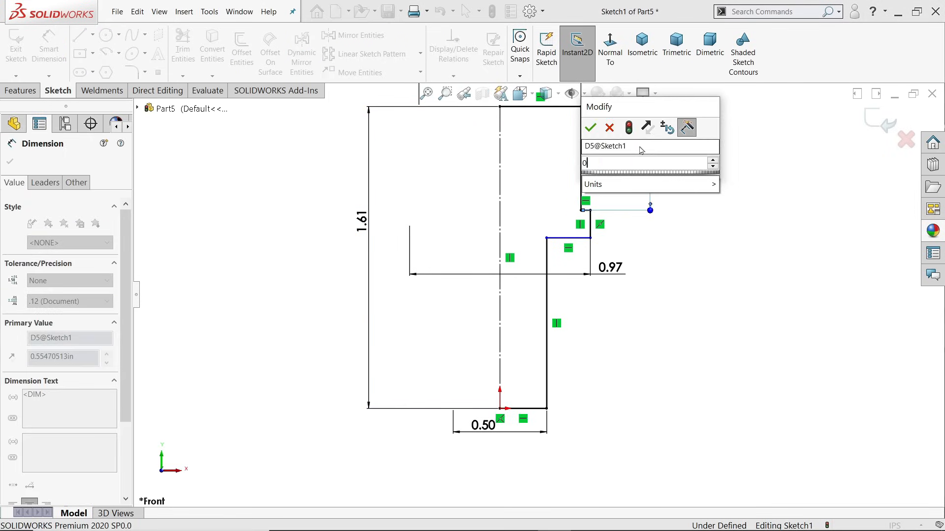
pyautogui.write('0.365')
pyautogui.press('Return')
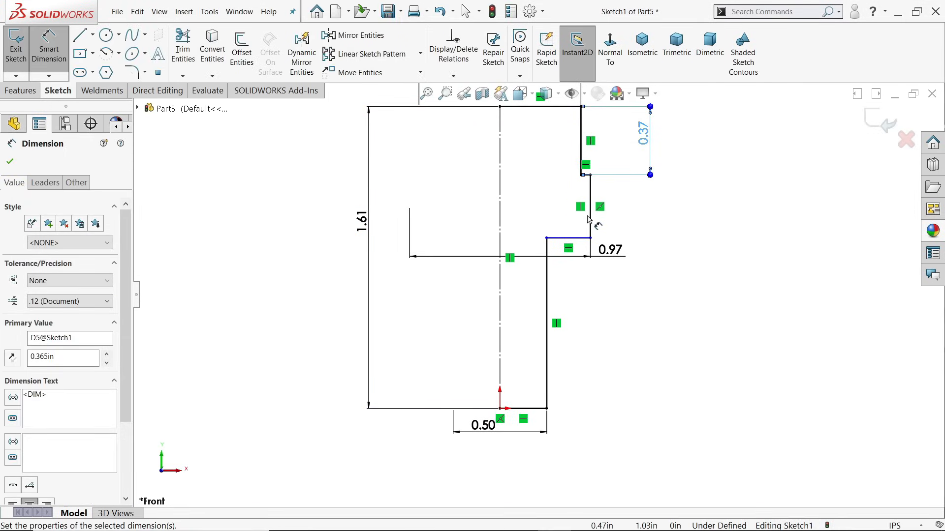
pyautogui.click(591, 216)
pyautogui.click(657, 209)
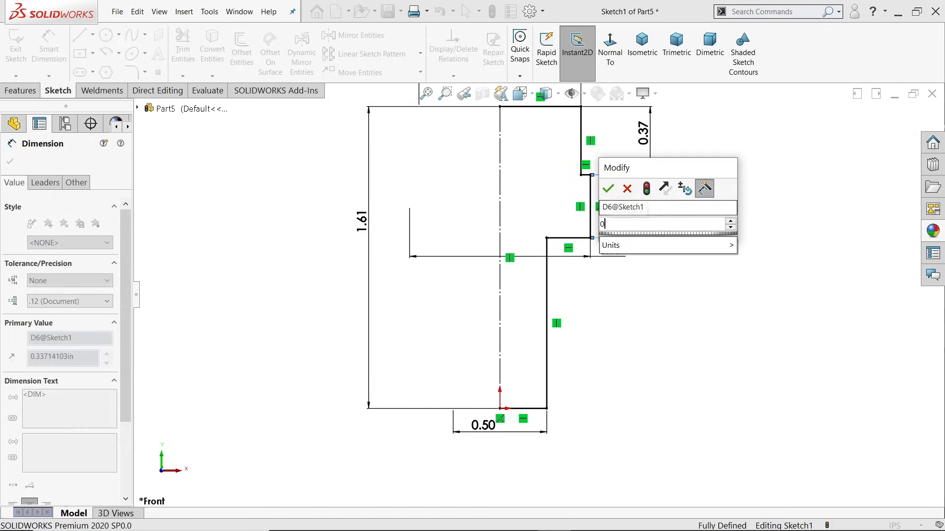
pyautogui.write('0.125')
pyautogui.press('Return')
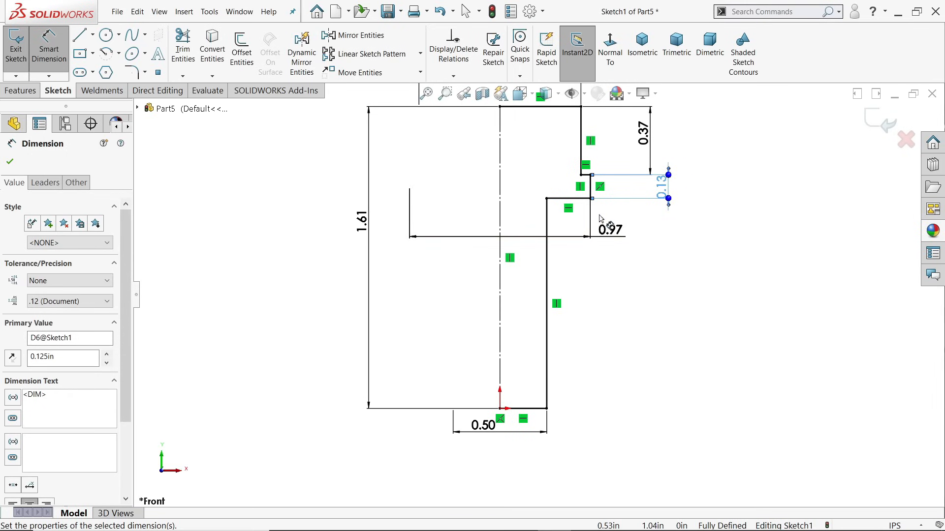
# - Revolve the profile 360 degrees about the vertical centerline, letting the open sketch be closed automatically
pyautogui.click(20, 91)
pyautogui.click(57, 61)
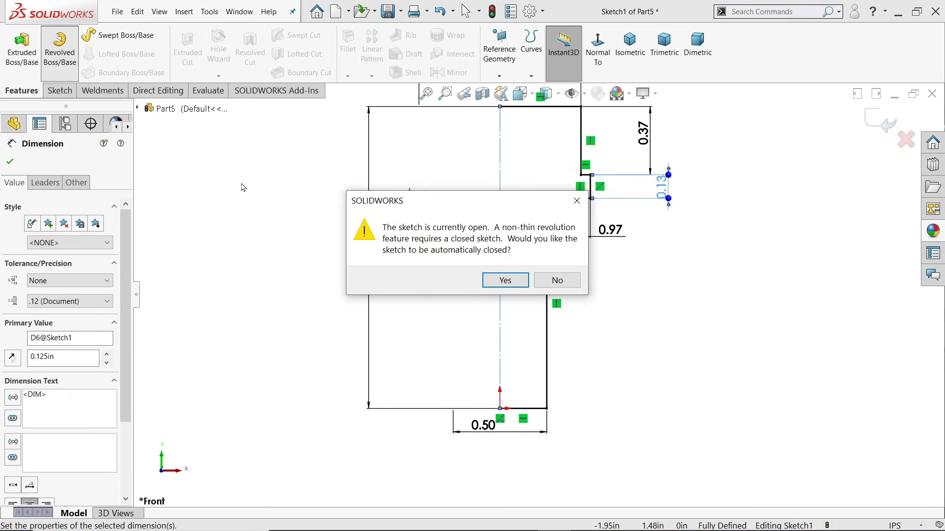
pyautogui.click(499, 276)
pyautogui.click(506, 279)
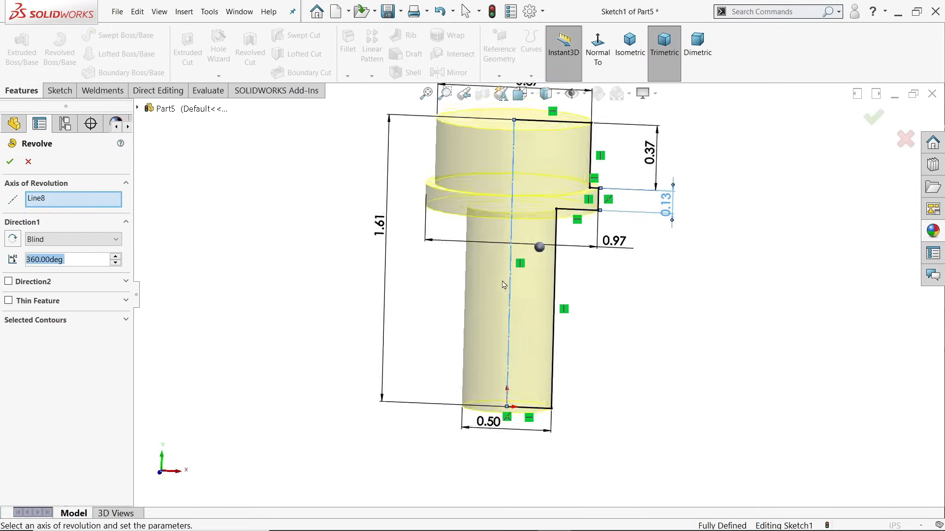
pyautogui.click(9, 161)
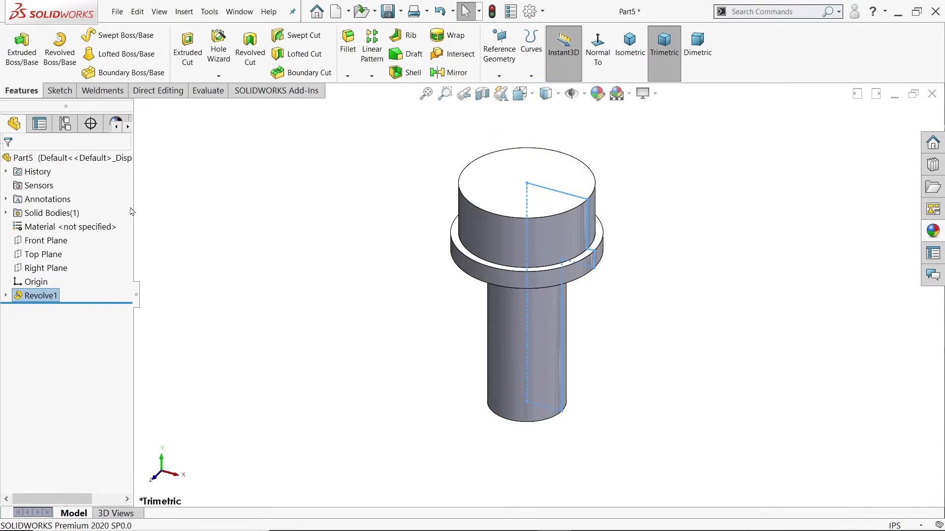
# - On the head's top face, sketch a corner rectangle about 0.58 by 0.23 in across the edge, with both inner corners coincident with the head's circular edge
pyautogui.moveTo(544, 291); pyautogui.dragTo(606, 302, button='middle')
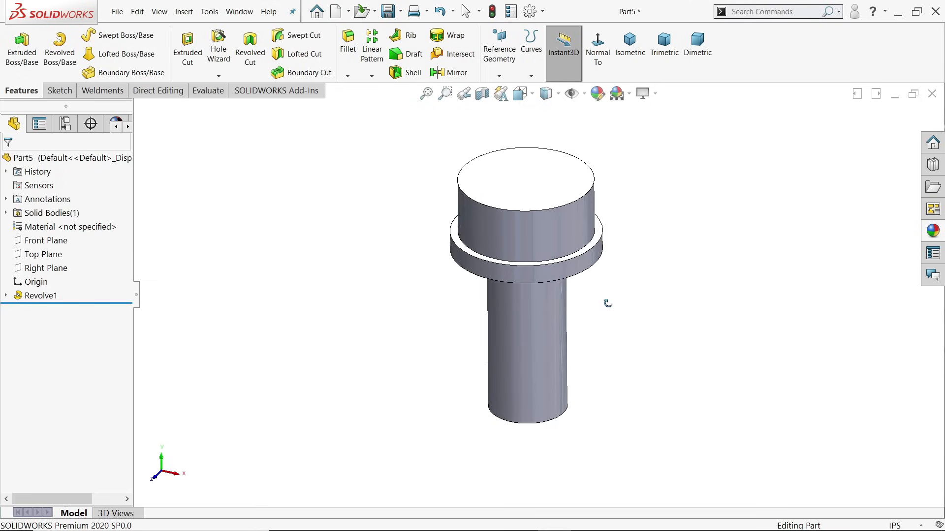
pyautogui.click(538, 181)
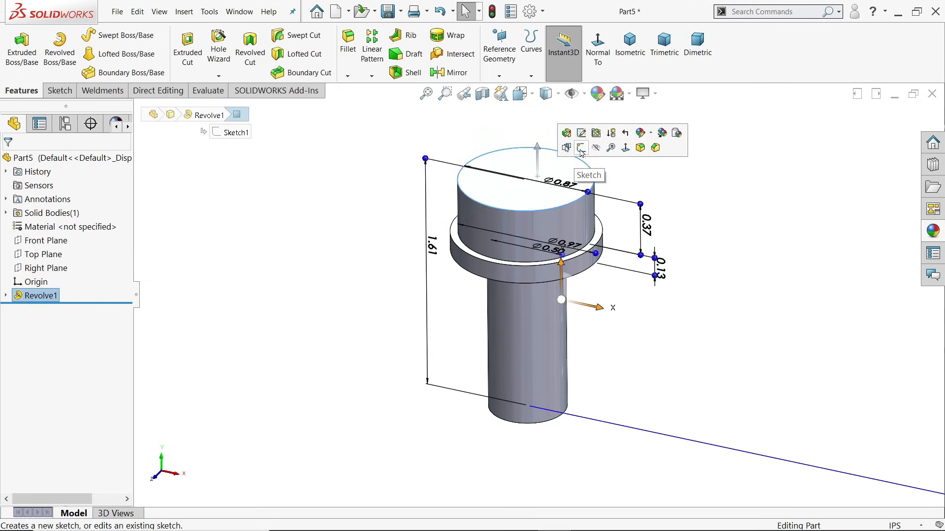
pyautogui.click(579, 151)
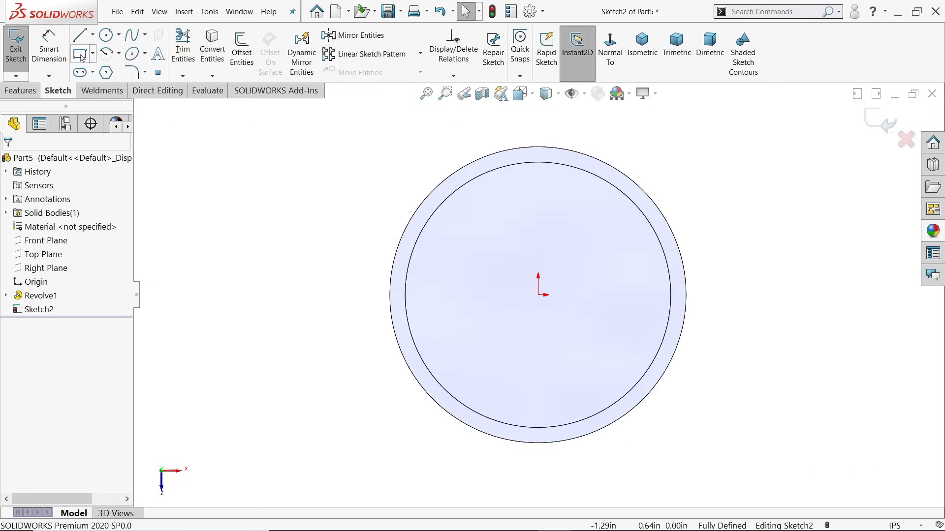
pyautogui.click(78, 38)
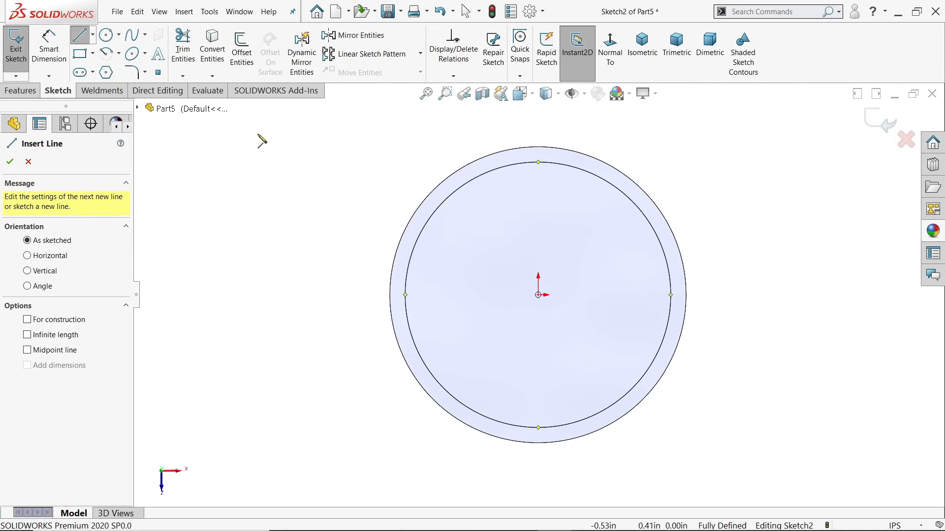
pyautogui.click(92, 53)
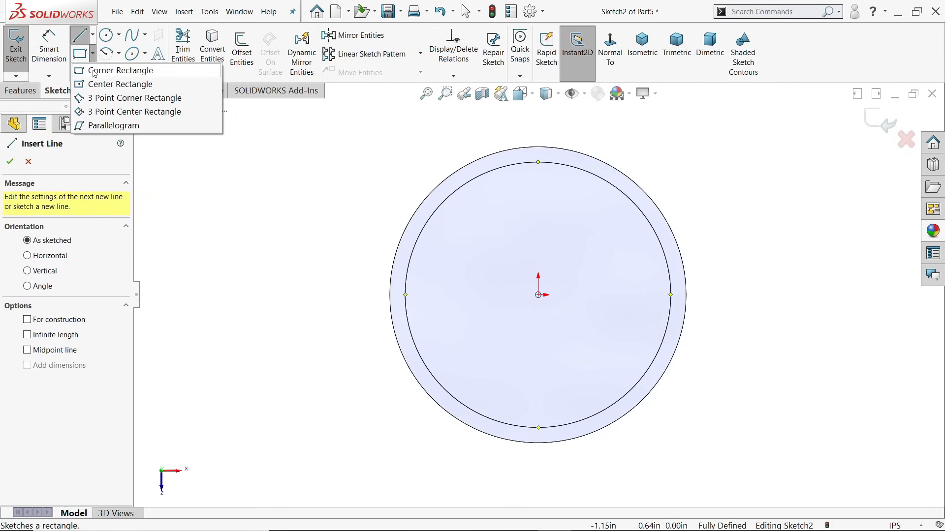
pyautogui.click(95, 71)
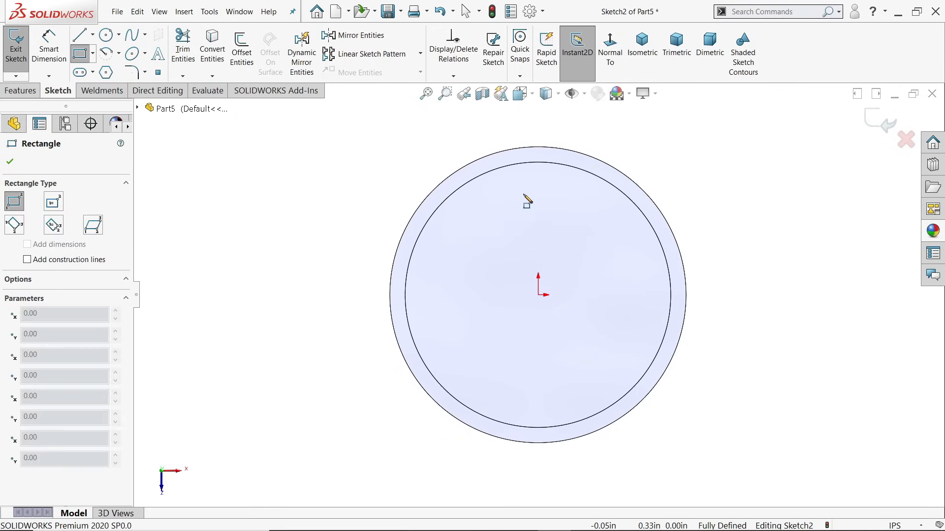
pyautogui.click(448, 197)
pyautogui.click(662, 141)
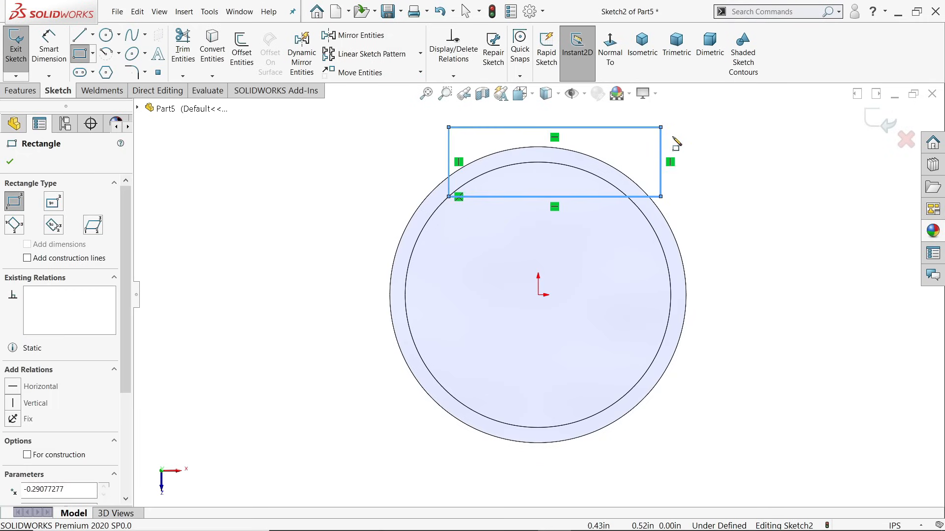
pyautogui.rightClick(722, 147)
pyautogui.click(739, 156)
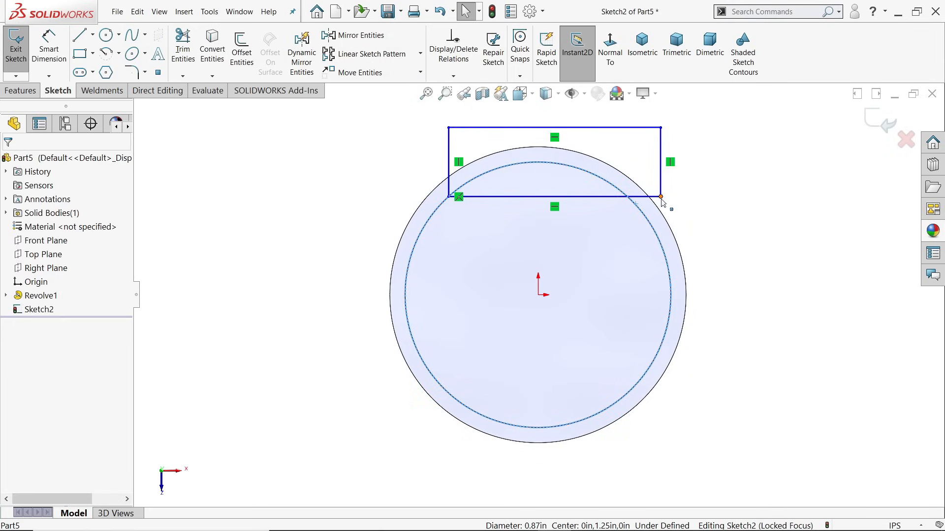
pyautogui.keyDown('ctrl'); pyautogui.click(661, 197); pyautogui.keyUp('ctrl')
pyautogui.click(705, 156)
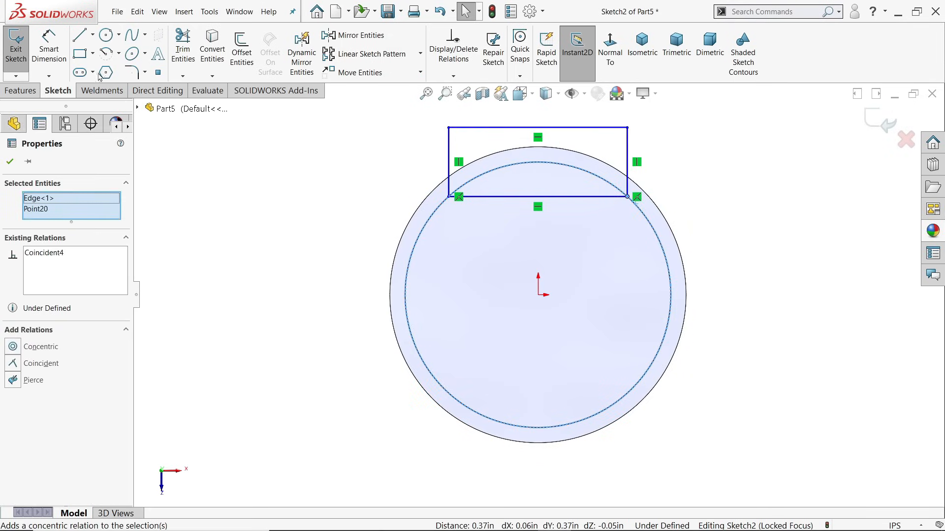
# - Dimension the rectangle 0.42 in wide and 0.2 in high
pyautogui.click(48, 50)
pyautogui.click(512, 197)
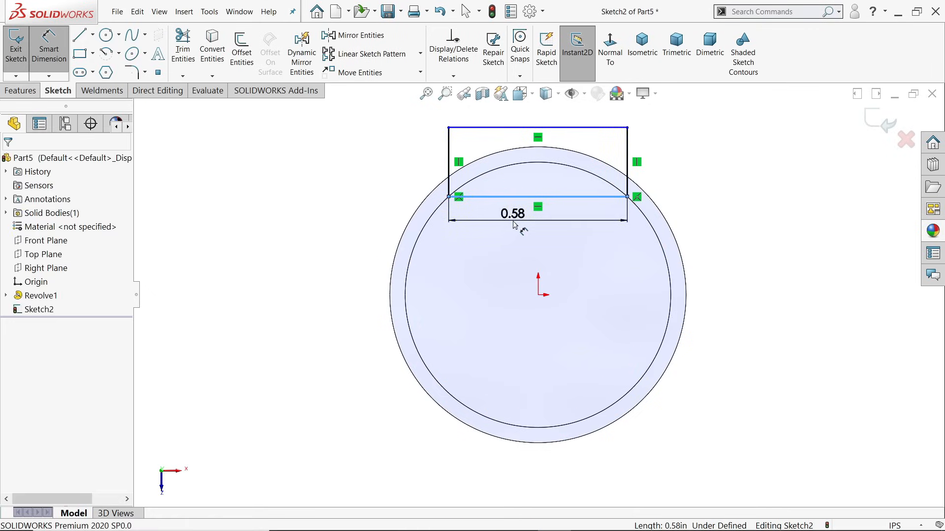
pyautogui.click(521, 224)
pyautogui.write('0.42')
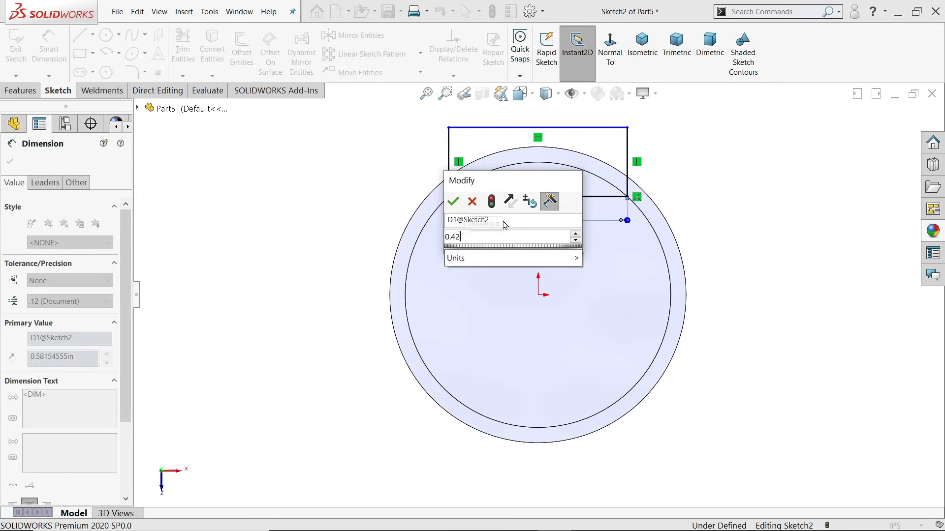
pyautogui.press('Return')
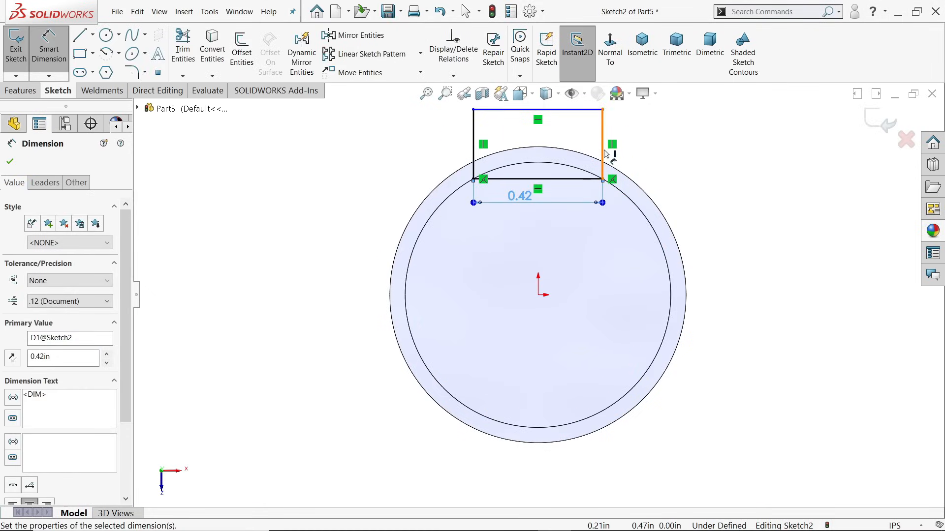
pyautogui.click(604, 152)
pyautogui.click(665, 150)
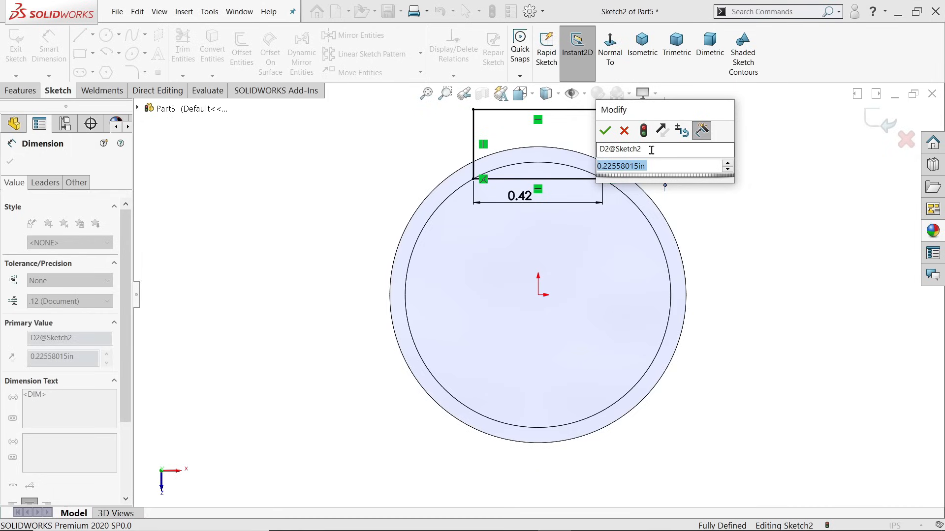
pyautogui.write('0.2')
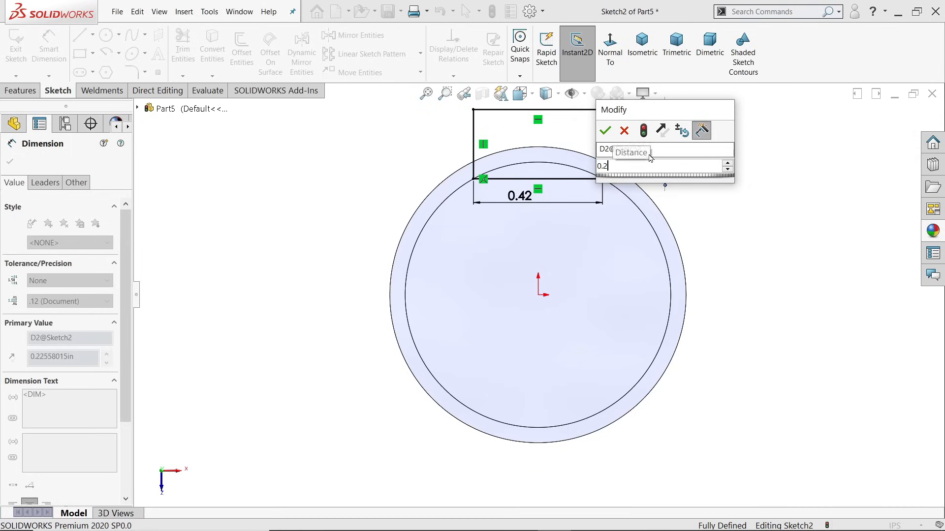
pyautogui.press('Return')
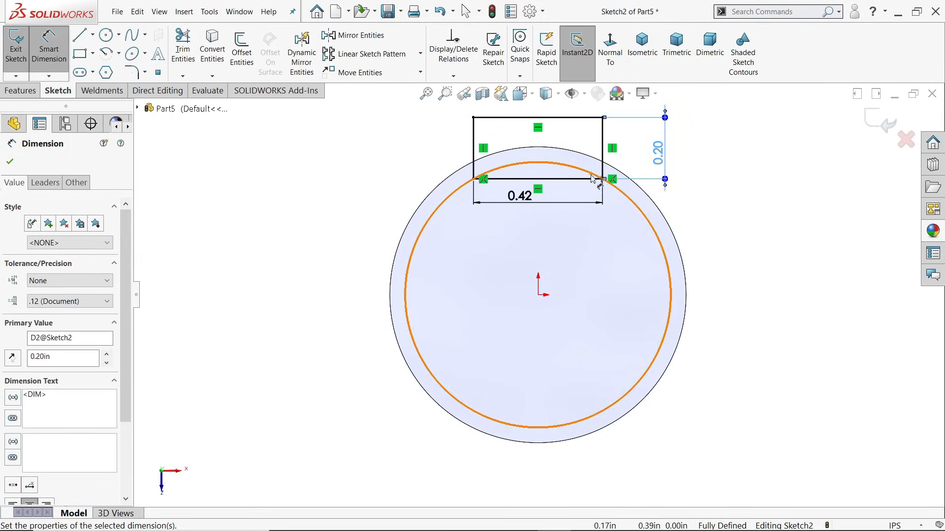
# - Cut-extrude the rectangle through the head using Up To Surface, ending at the flange's upper face
pyautogui.scroll(-3, 637, 190)
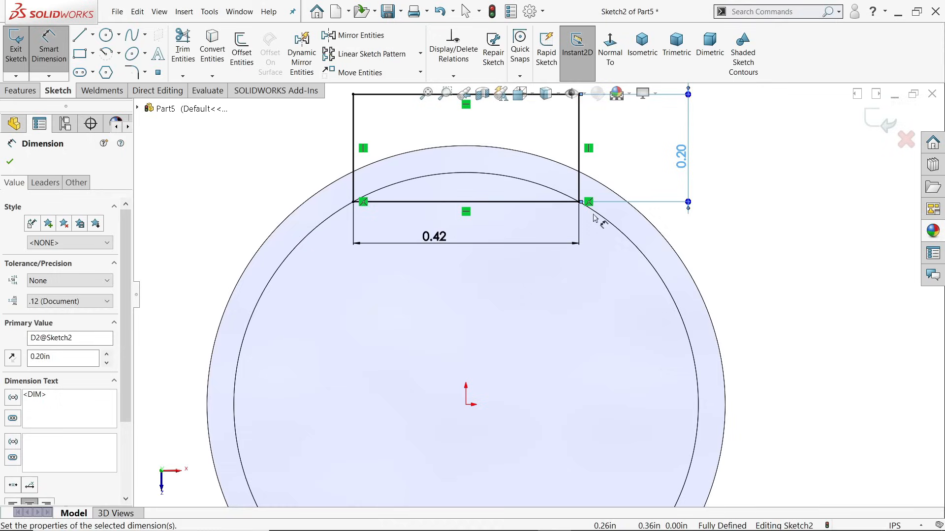
pyautogui.click(20, 91)
pyautogui.click(190, 44)
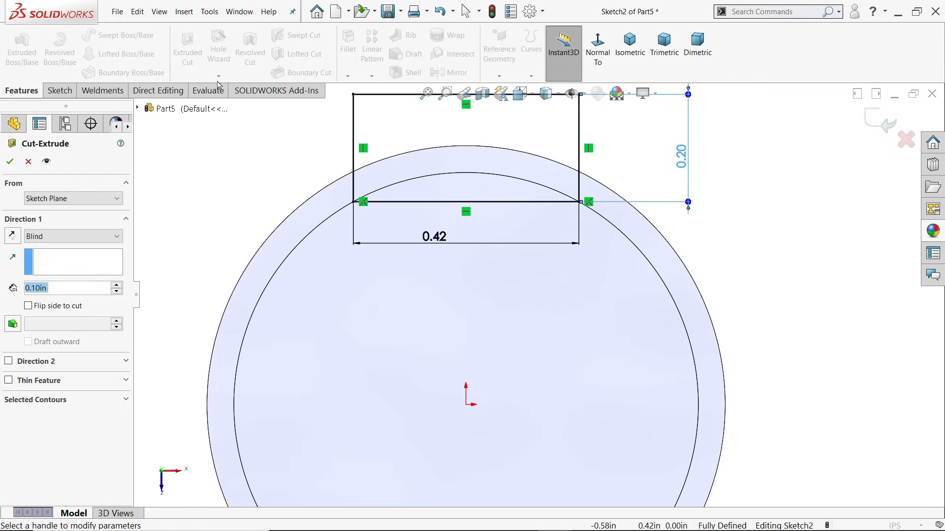
pyautogui.click(73, 236)
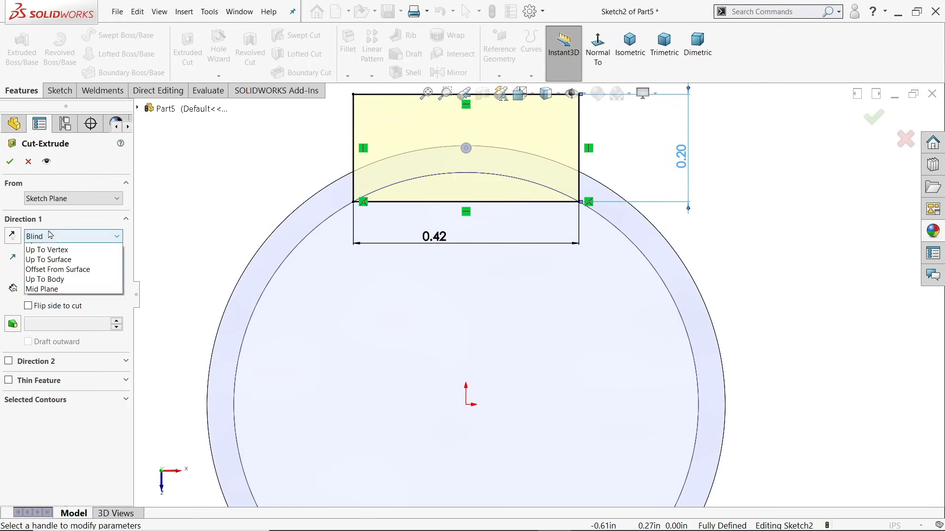
pyautogui.click(54, 296)
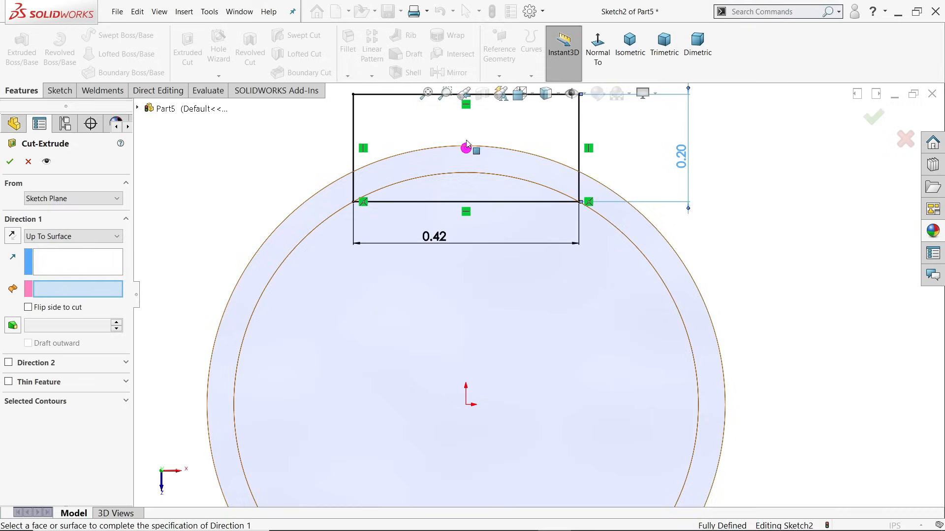
pyautogui.click(630, 44)
pyautogui.click(581, 284)
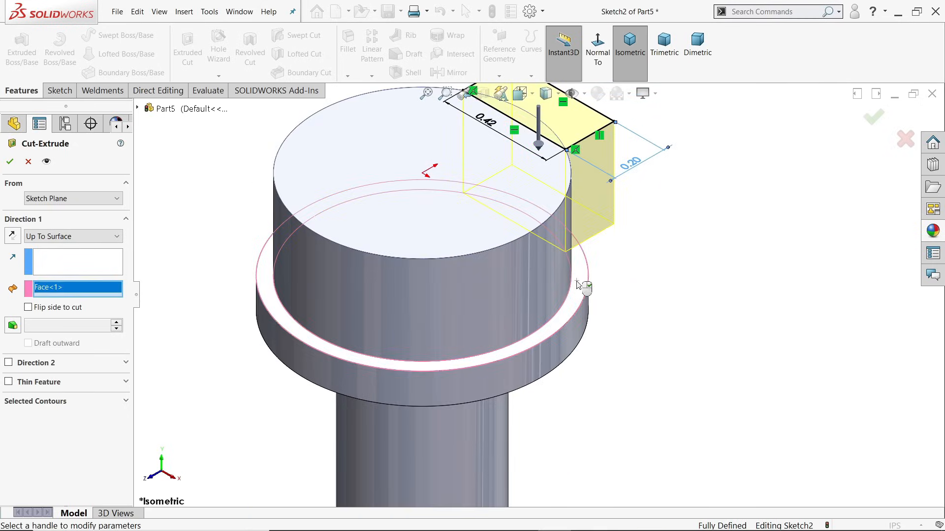
pyautogui.click(10, 161)
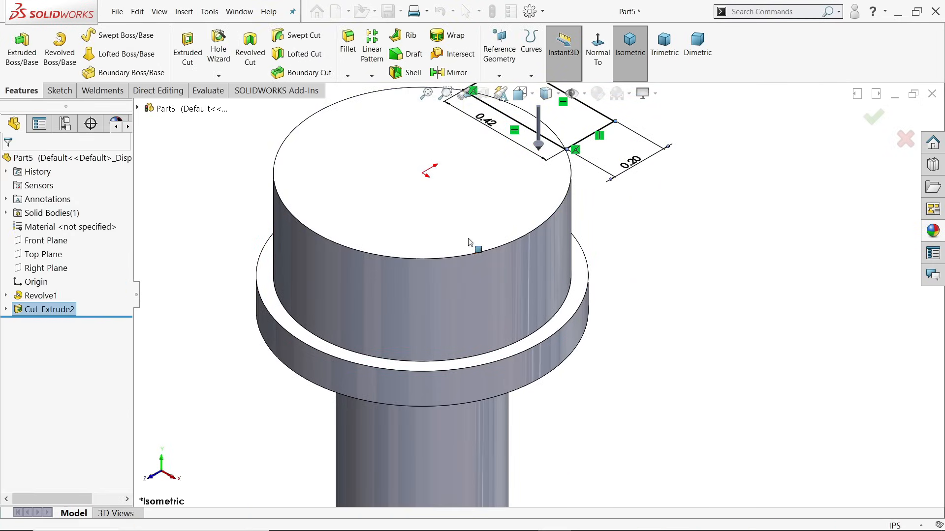
# - Circular-pattern the flat cut around the shank's cylindrical face with 6 equally spaced instances over 360 degrees
pyautogui.scroll(3, 474, 249)
pyautogui.click(371, 75)
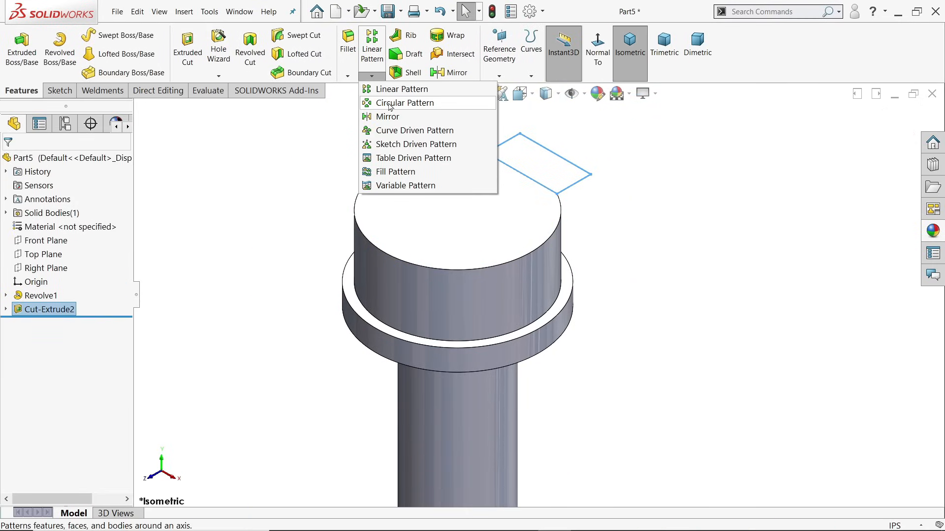
pyautogui.click(393, 101)
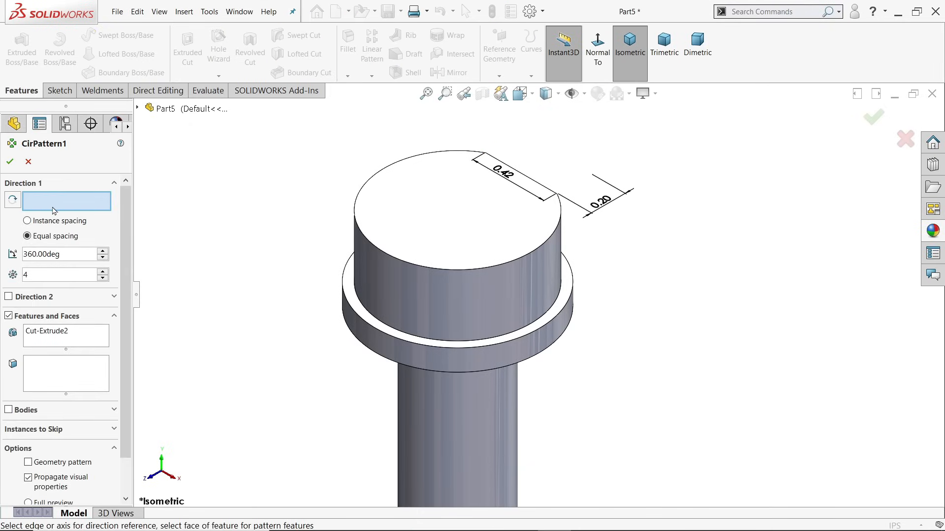
pyautogui.click(458, 393)
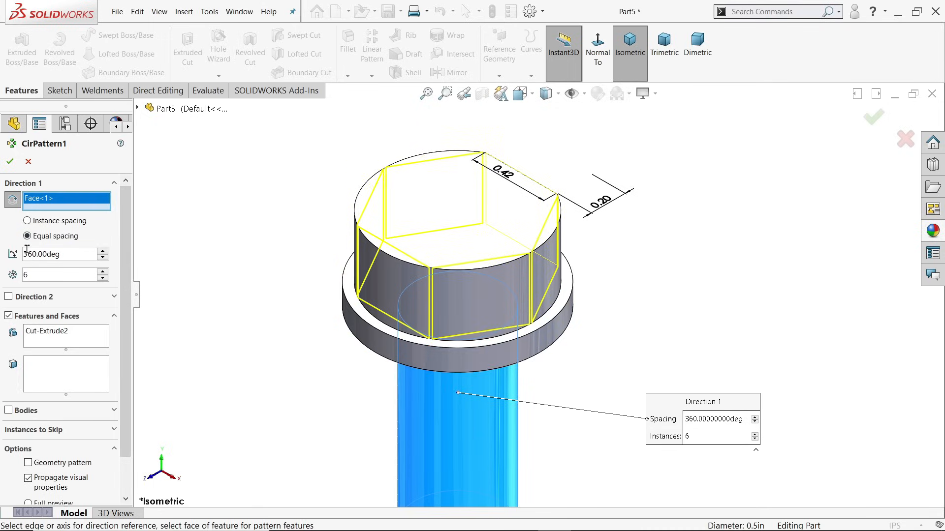
pyautogui.click(14, 162)
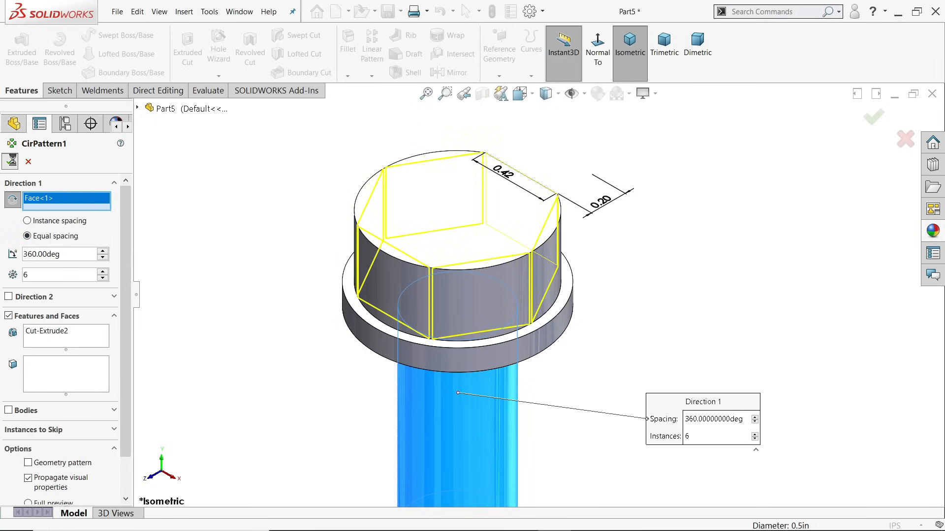
# - Switch to the drawing image in Photos and examine the hex bolt's head dimensions and the shank's end chamfer
pyautogui.moveTo(298, 213); pyautogui.dragTo(302, 192, button='middle')
pyautogui.hotkey('alt', 'Tab')
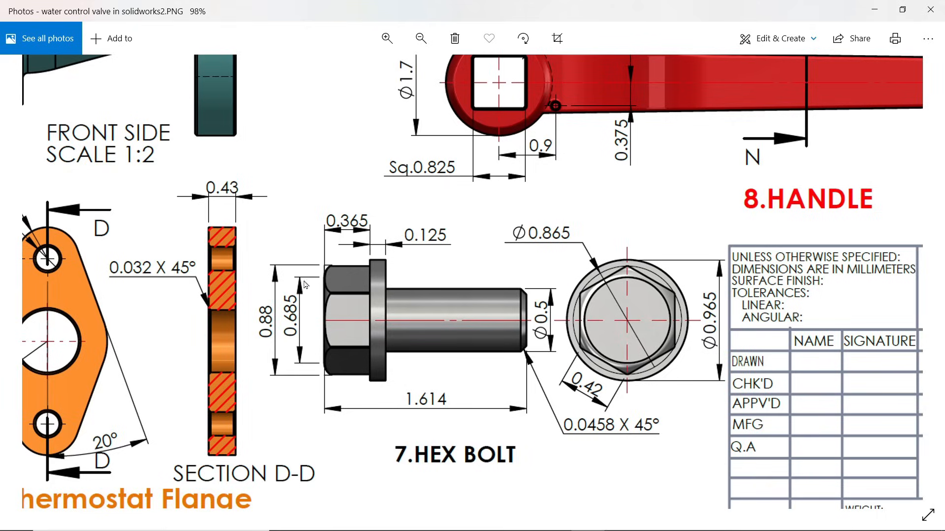
pyautogui.keyDown('ctrl'); pyautogui.scroll(3, 324, 283); pyautogui.keyUp('ctrl')
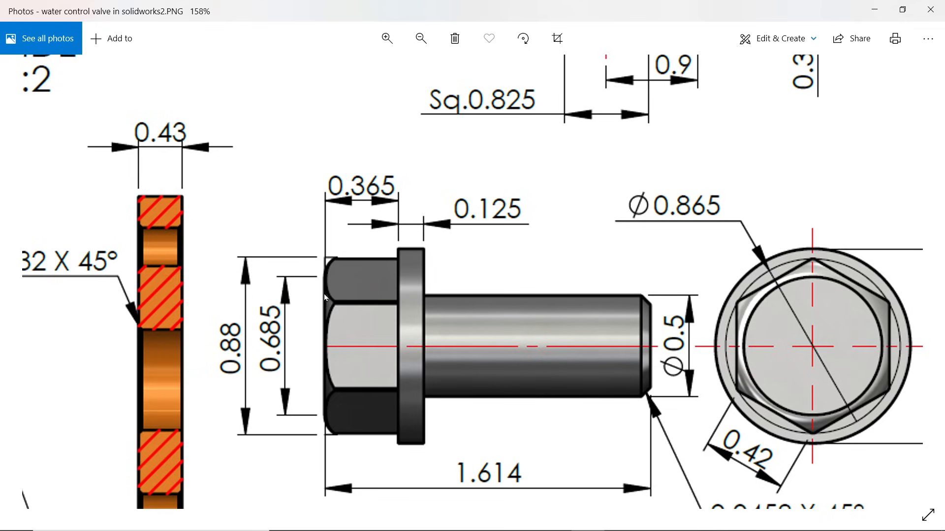
pyautogui.moveTo(373, 369)
pyautogui.mouseDown()
pyautogui.moveTo(379, 311)
pyautogui.moveTo(349, 256)
pyautogui.mouseUp()
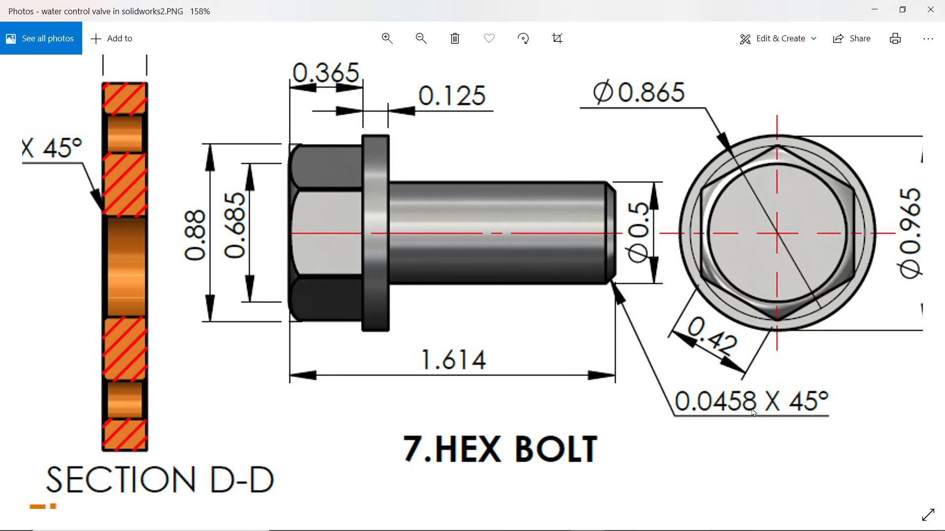
# - Return to the bolt part in SOLIDWORKS and start a sketch on the Front Plane
pyautogui.click(879, 12)
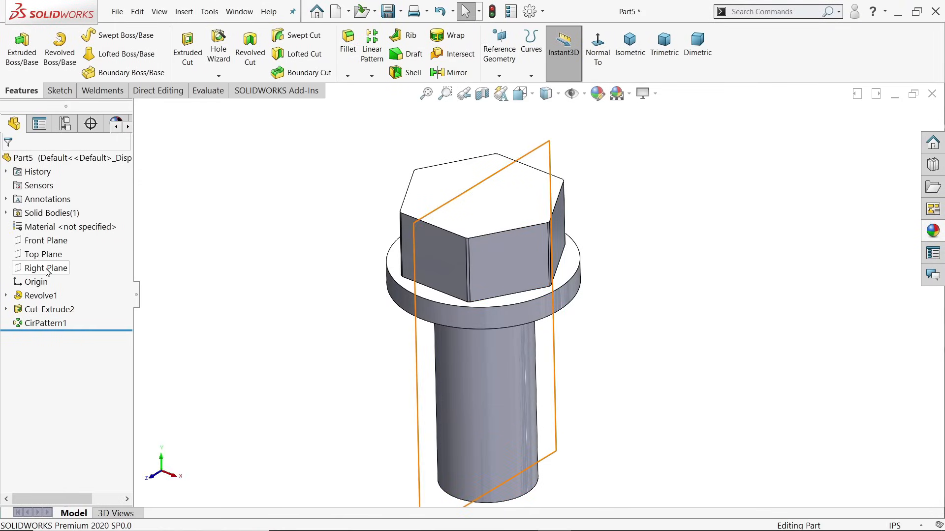
pyautogui.click(70, 270)
pyautogui.moveTo(223, 256); pyautogui.dragTo(239, 306, button='middle')
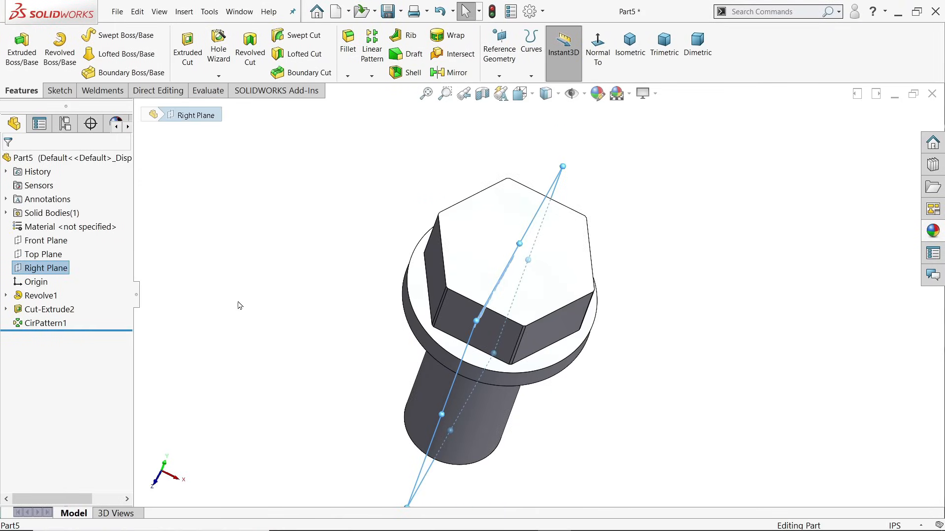
pyautogui.click(55, 241)
pyautogui.moveTo(163, 295); pyautogui.dragTo(166, 235, button='middle')
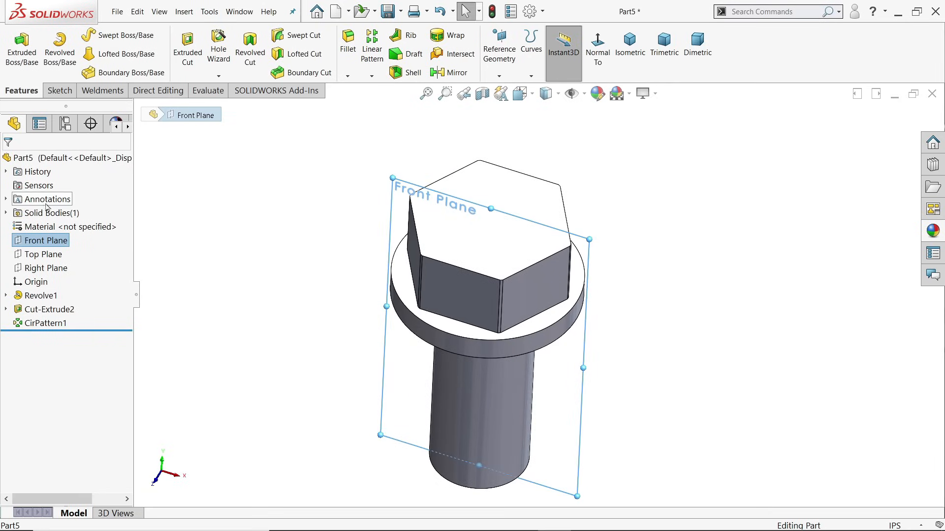
pyautogui.click(58, 91)
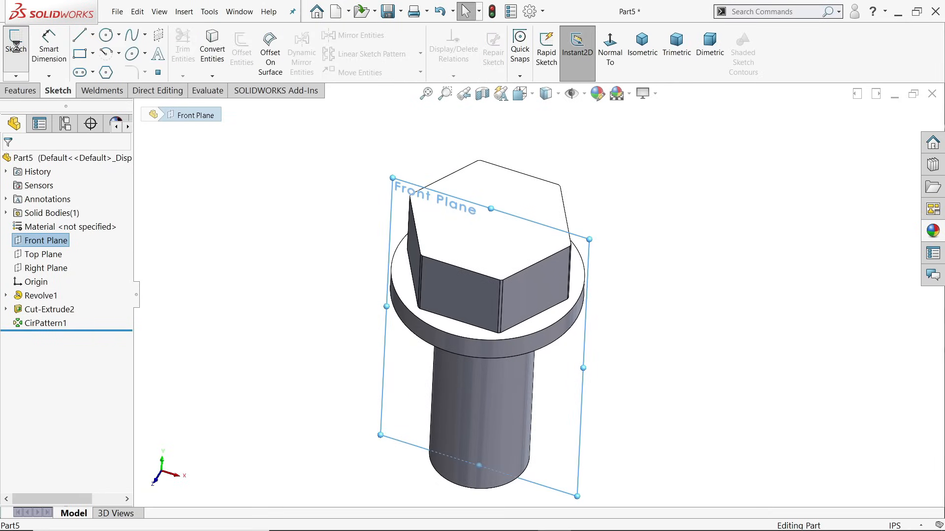
pyautogui.click(16, 47)
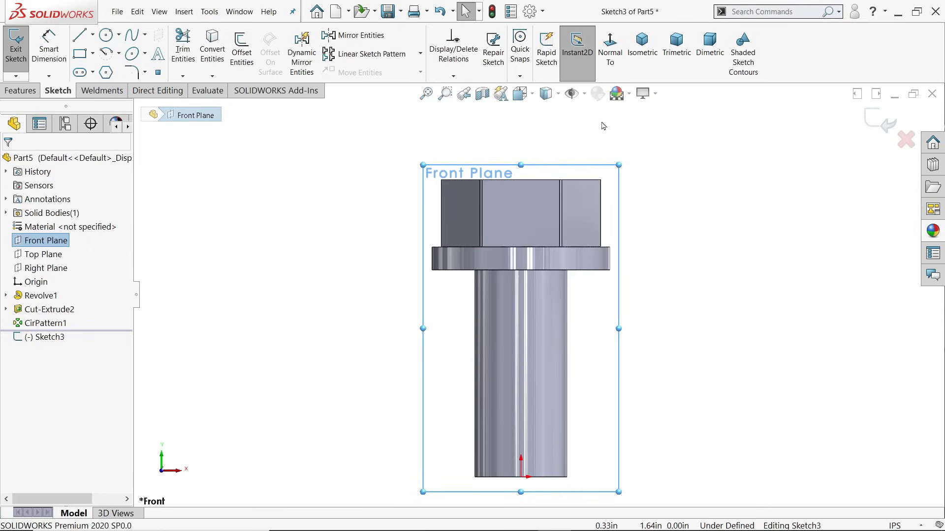
# - Sketch a vertical line about 0.06 in long just outside the head's upper-right corner, then a line from its upper end to the head's top edge
pyautogui.scroll(-5, 603, 126)
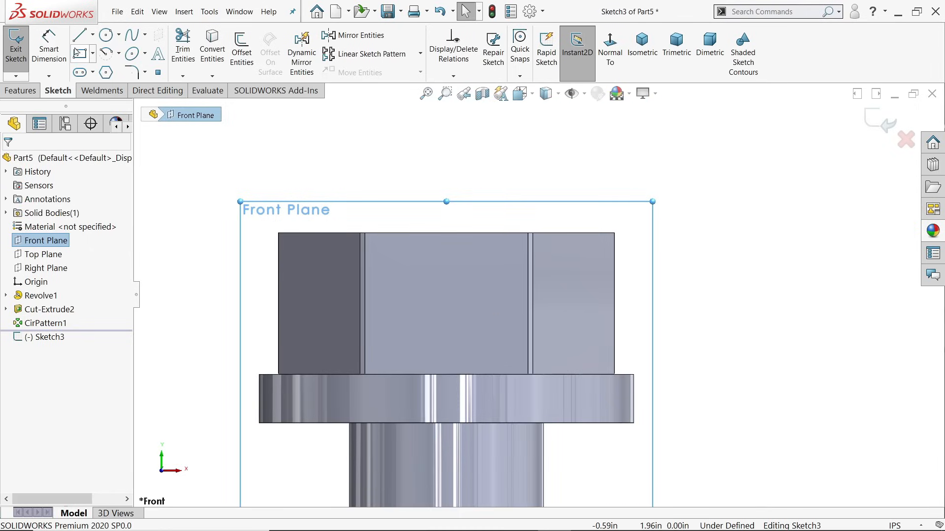
pyautogui.click(82, 38)
pyautogui.scroll(-3, 631, 275)
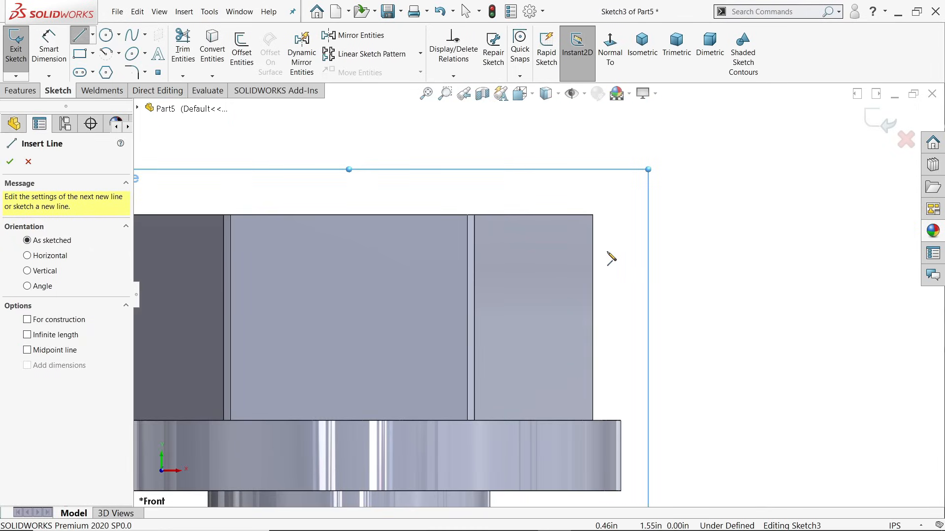
pyautogui.moveTo(600, 252); pyautogui.dragTo(600, 216)
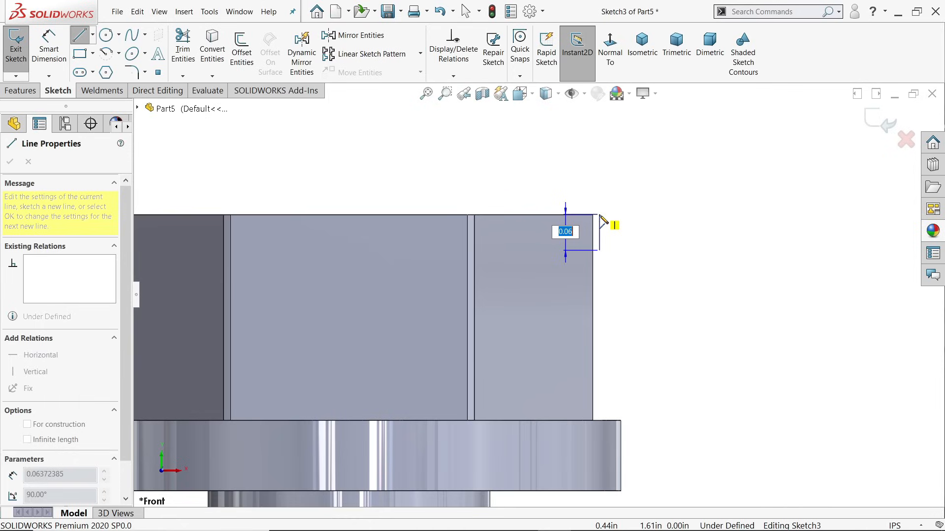
pyautogui.click(524, 215)
pyautogui.rightClick(561, 175)
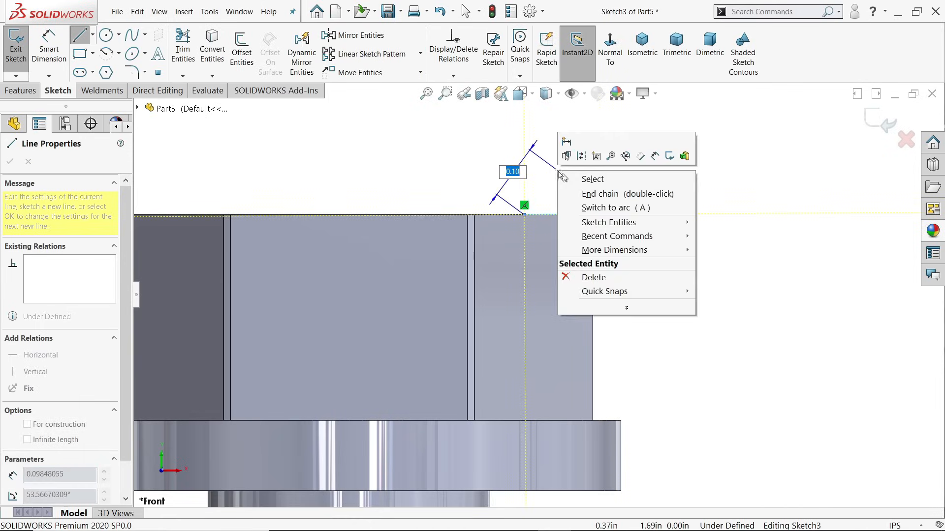
pyautogui.click(592, 179)
# - Make the upper sketch line collinear with the head's top edge
pyautogui.scroll(-5, 579, 226)
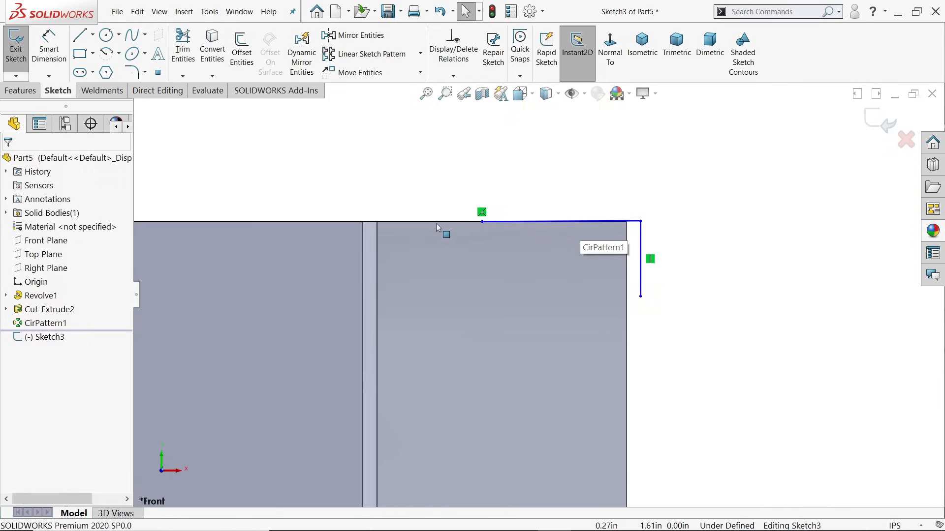
pyautogui.click(447, 223)
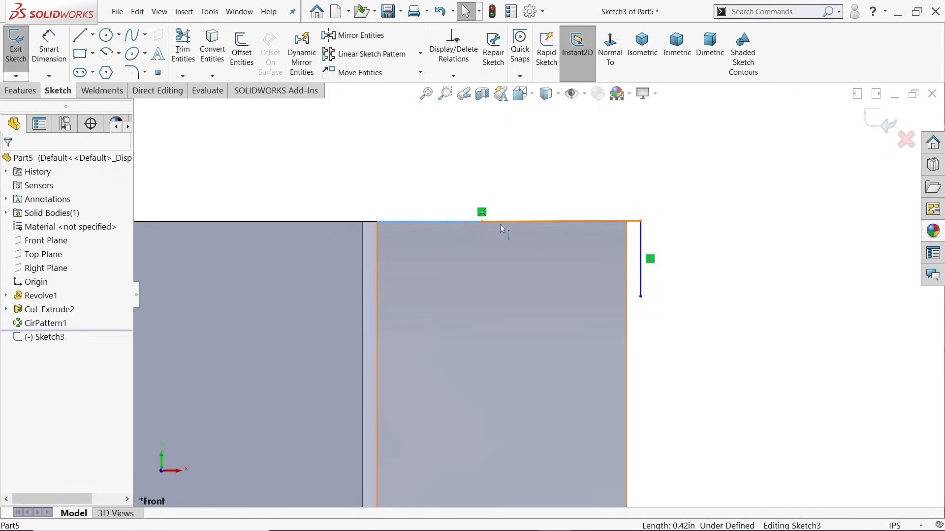
pyautogui.keyDown('ctrl'); pyautogui.click(525, 225); pyautogui.keyUp('ctrl')
pyautogui.click(552, 178)
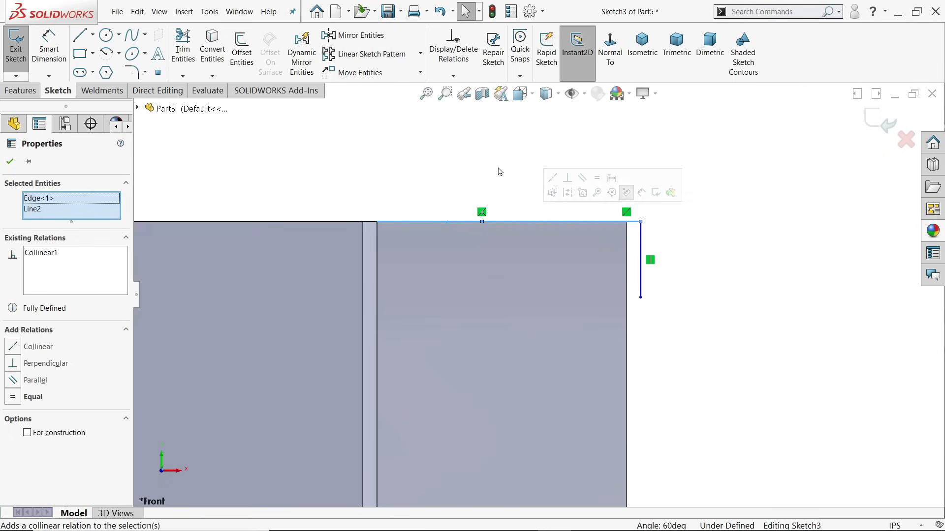
pyautogui.click(500, 171)
# - Close the corner profile with a 3 Point Arc of about 0.16 in radius and make it tangent to the head's top edge
pyautogui.click(118, 55)
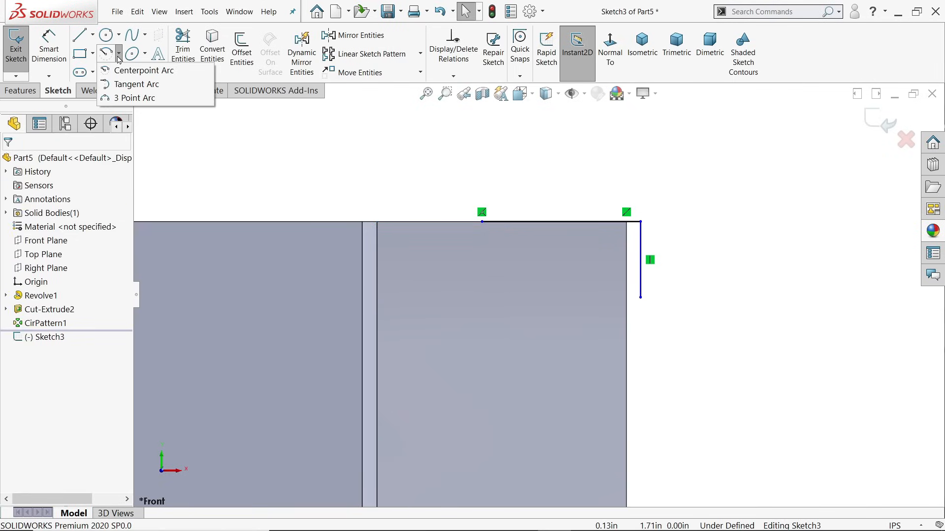
pyautogui.click(131, 99)
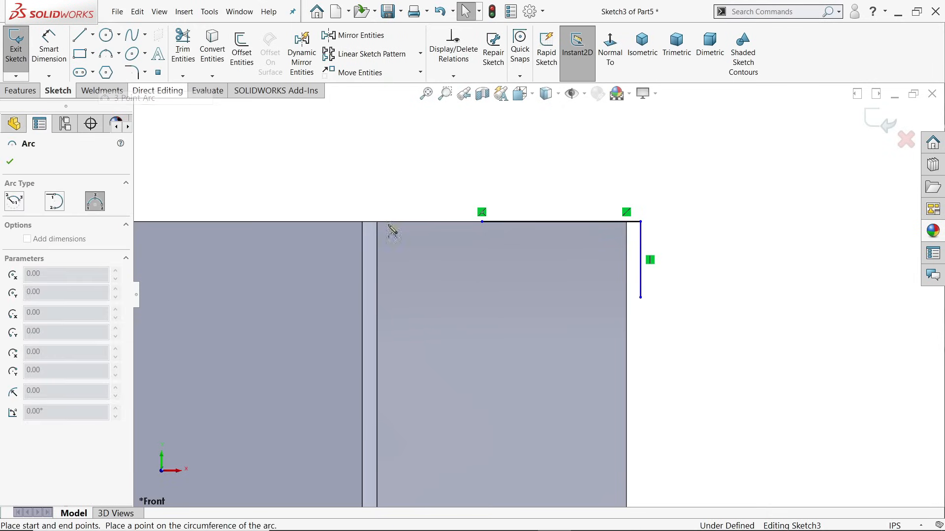
pyautogui.click(639, 298)
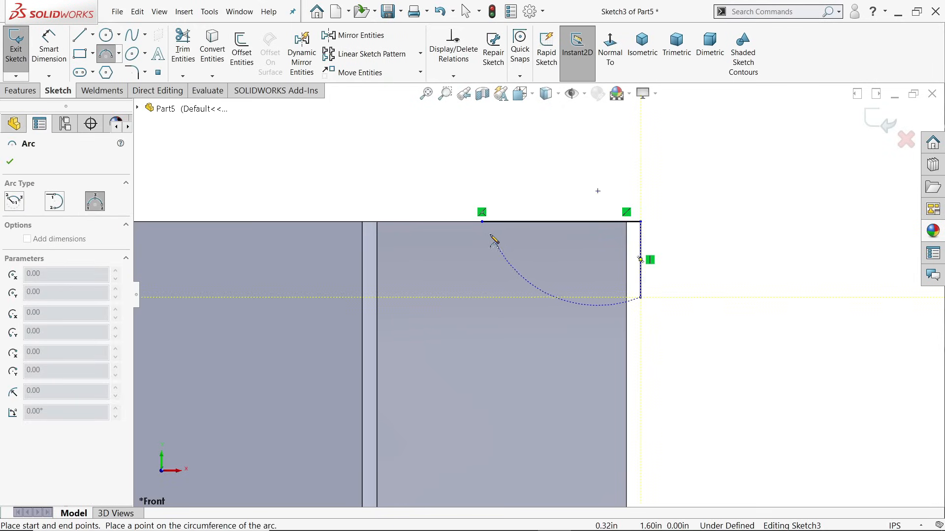
pyautogui.click(482, 223)
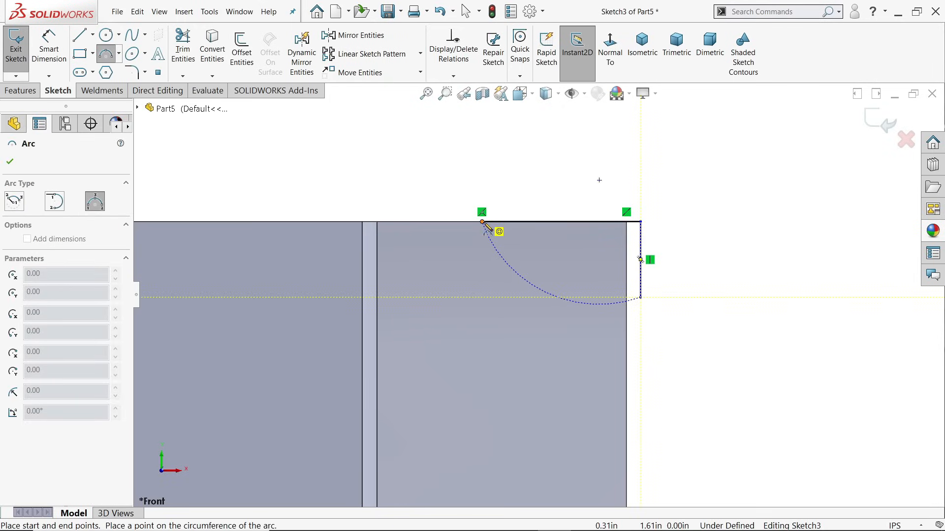
pyautogui.click(553, 234)
pyautogui.rightClick(571, 180)
pyautogui.click(584, 191)
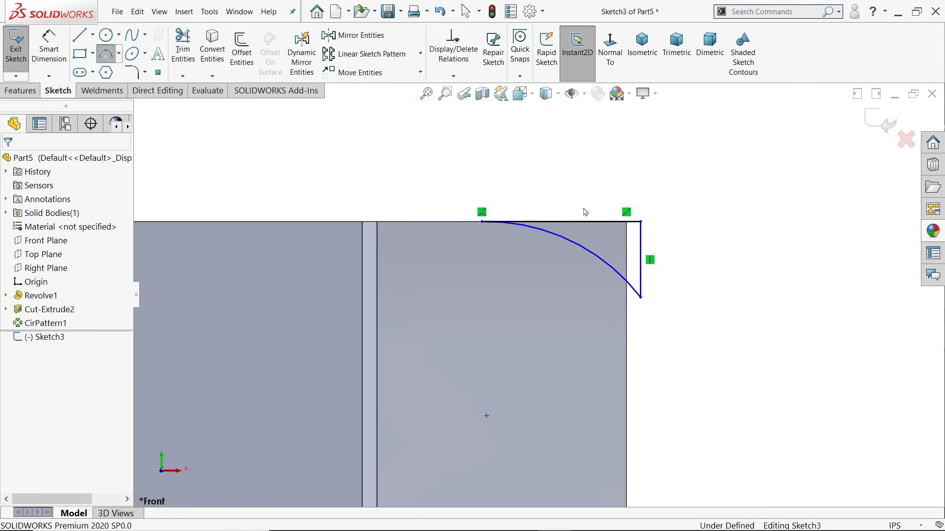
pyautogui.click(558, 240)
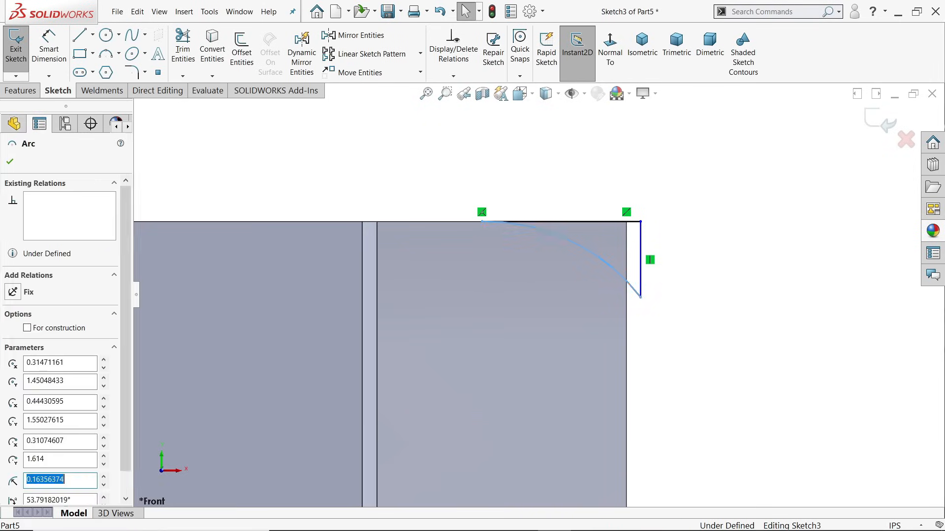
pyautogui.keyDown('ctrl'); pyautogui.click(441, 224); pyautogui.keyUp('ctrl')
pyautogui.click(471, 179)
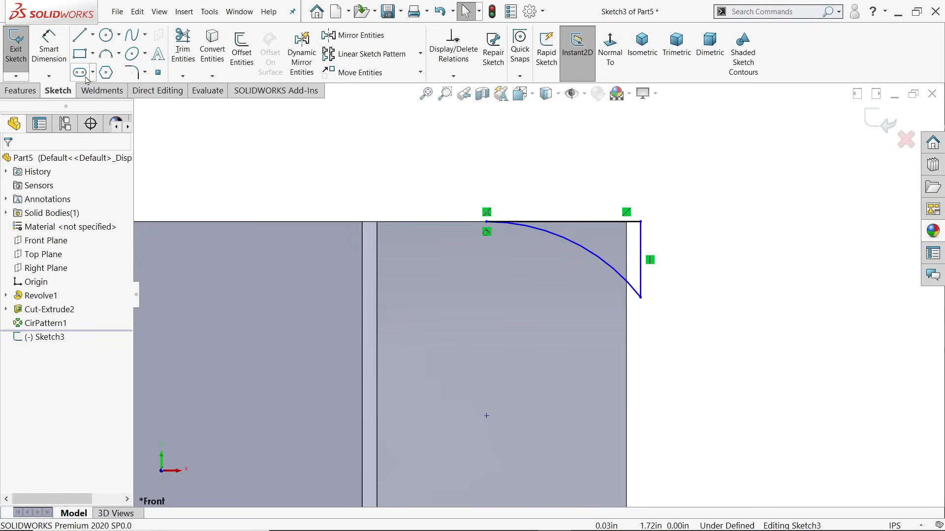
# - Draw a vertical centerline about 0.63 in long from the midpoint of the flange's lower edge to above the head
pyautogui.click(92, 34)
pyautogui.click(107, 70)
pyautogui.scroll(5, 373, 249)
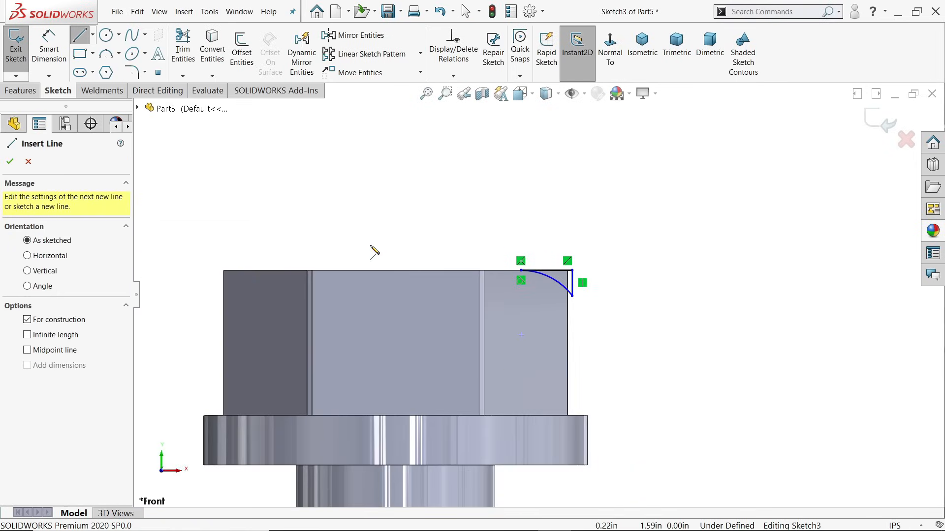
pyautogui.scroll(2, 443, 382)
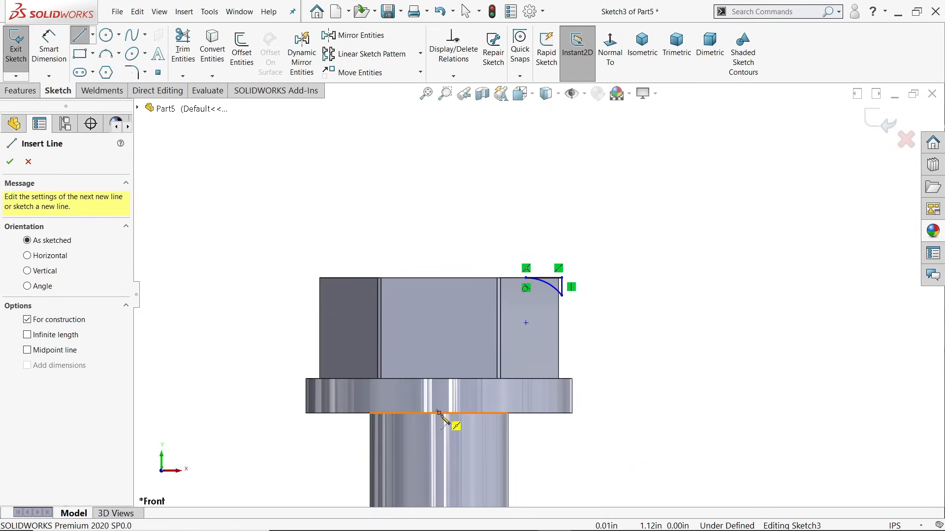
pyautogui.click(440, 414)
pyautogui.click(440, 240)
pyautogui.rightClick(492, 177)
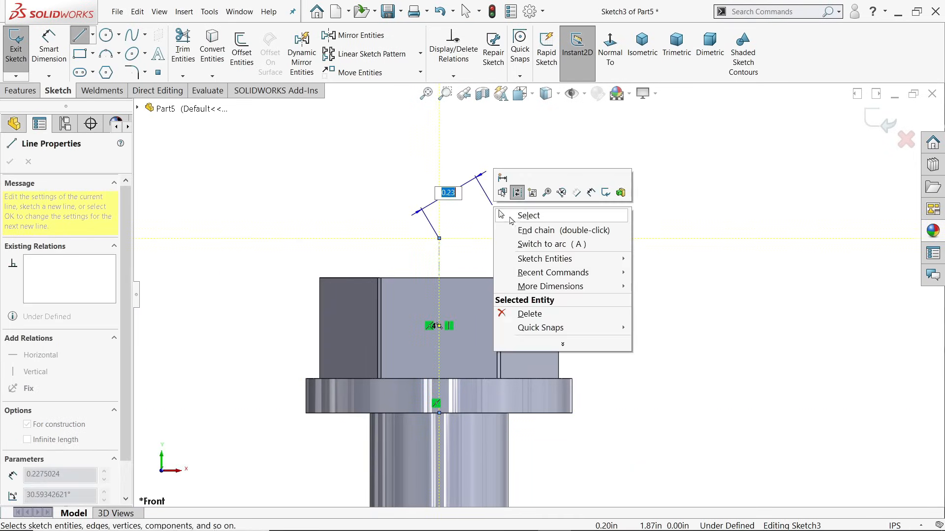
pyautogui.click(521, 214)
# - Dimension the profile's vertical line as a 0.88 in diameter across the centerline
pyautogui.scroll(-2, 452, 278)
pyautogui.click(49, 50)
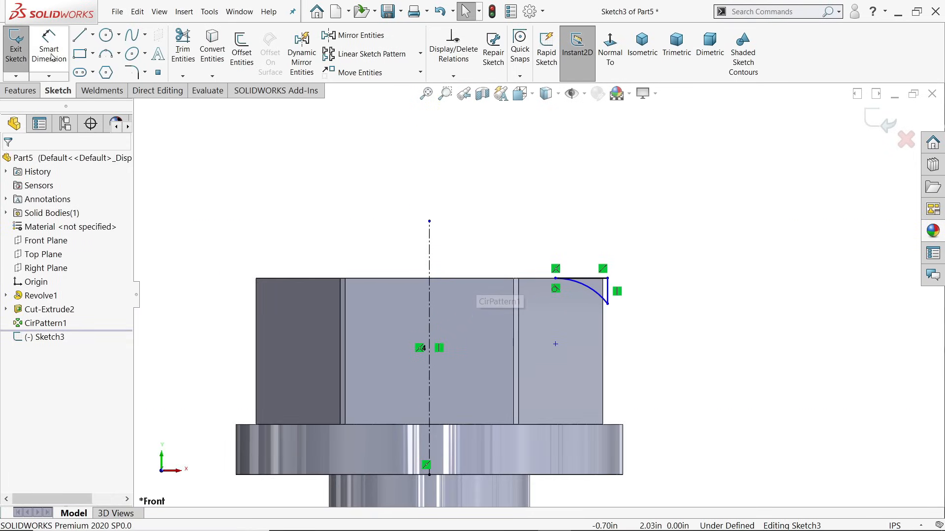
pyautogui.click(608, 289)
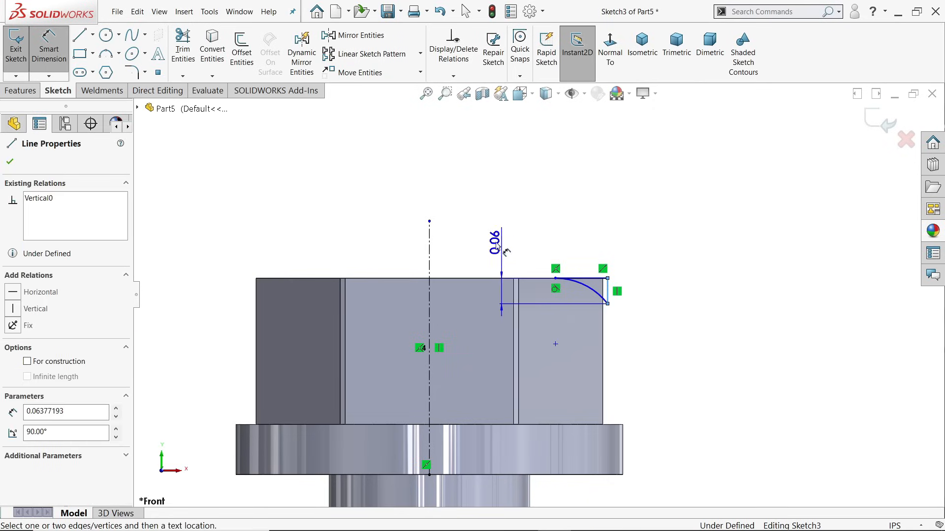
pyautogui.click(430, 235)
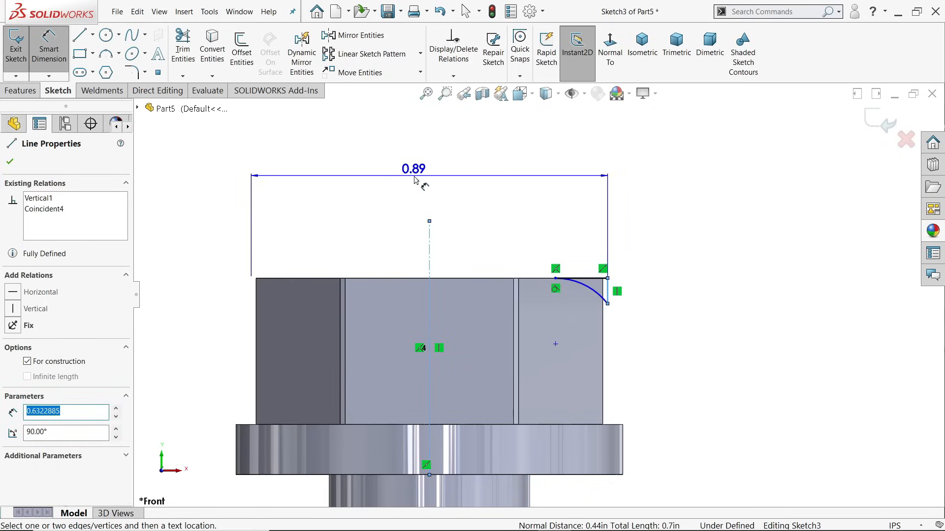
pyautogui.click(414, 180)
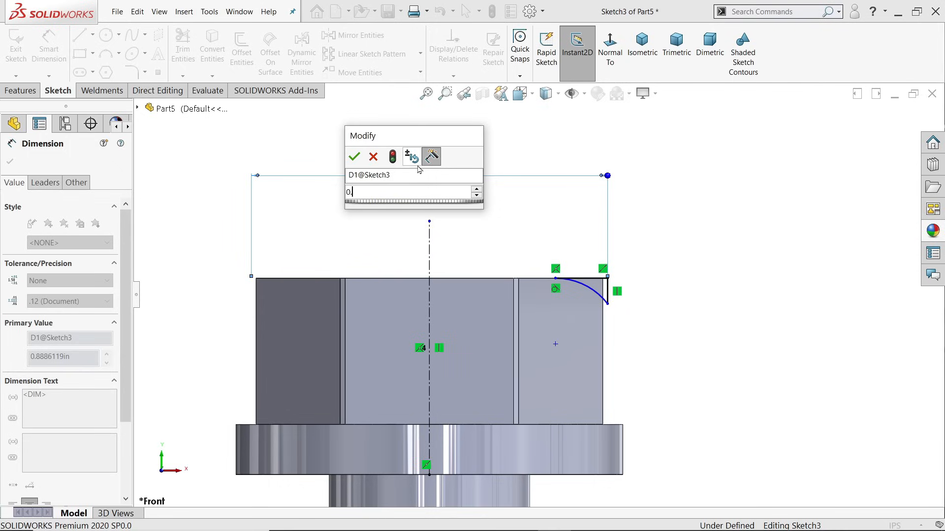
pyautogui.write('0.88')
pyautogui.press('Return')
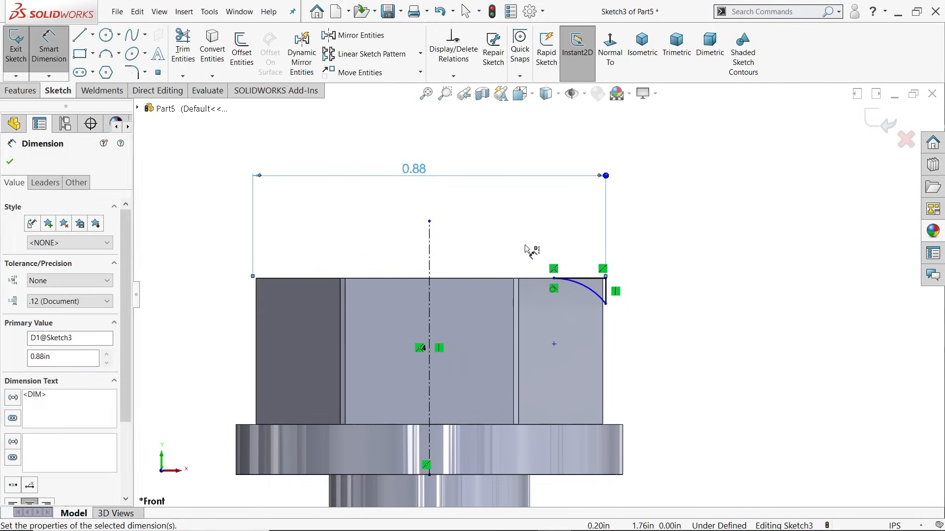
# - Dimension the arc's upper endpoint as a 0.685 in diameter across the centerline
pyautogui.click(554, 279)
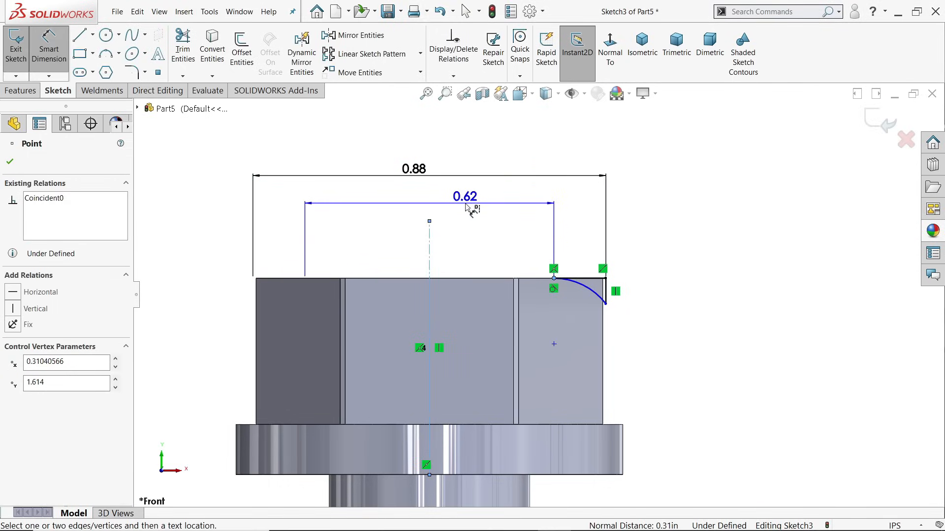
pyautogui.click(467, 204)
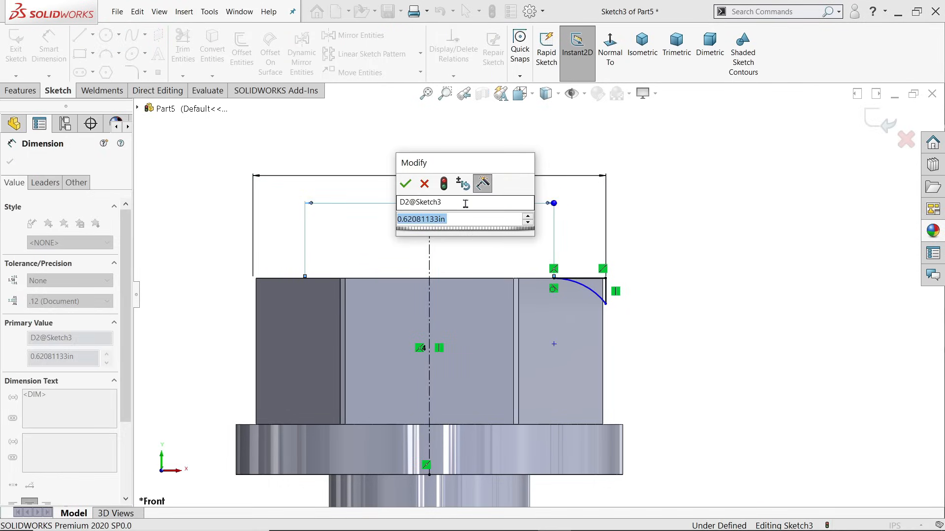
pyautogui.write('0.68')
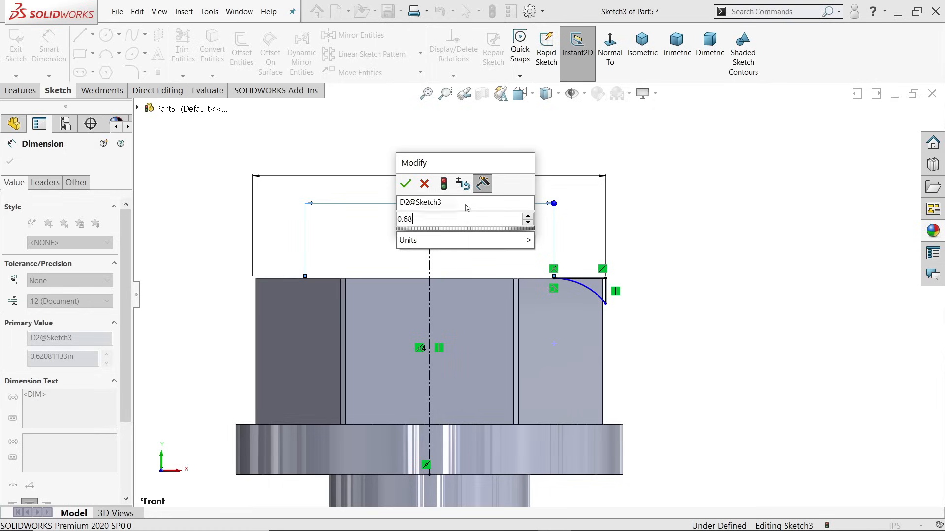
pyautogui.write('5')
pyautogui.press('Return')
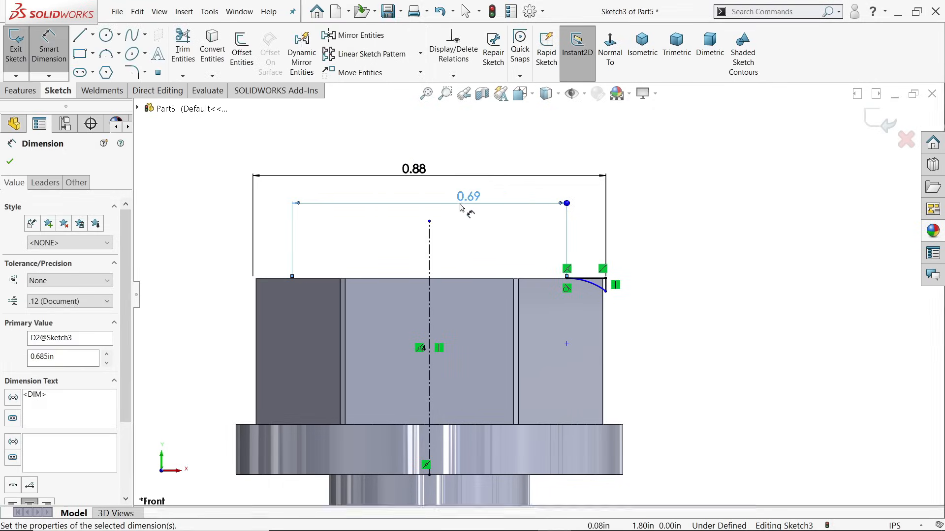
# - Set the length of the corner profile's vertical line to 0.06 in
pyautogui.scroll(-5, 610, 290)
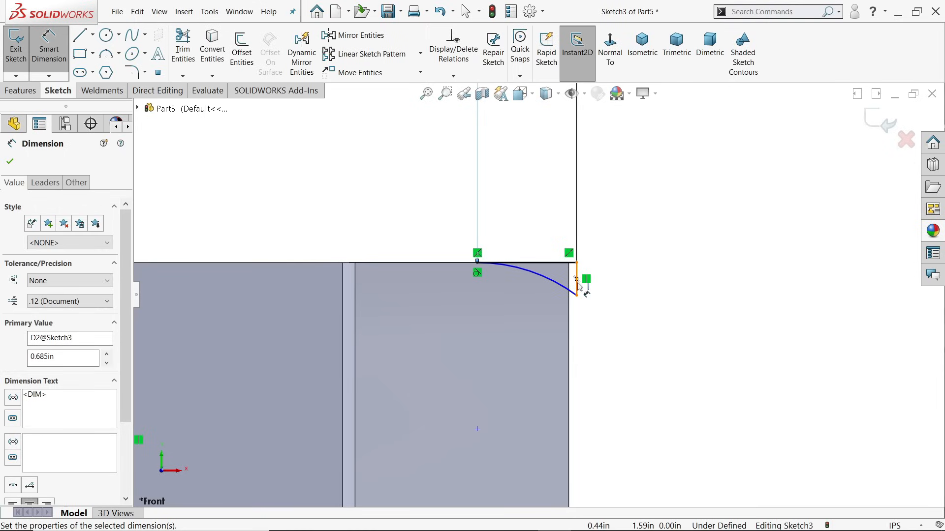
pyautogui.click(577, 285)
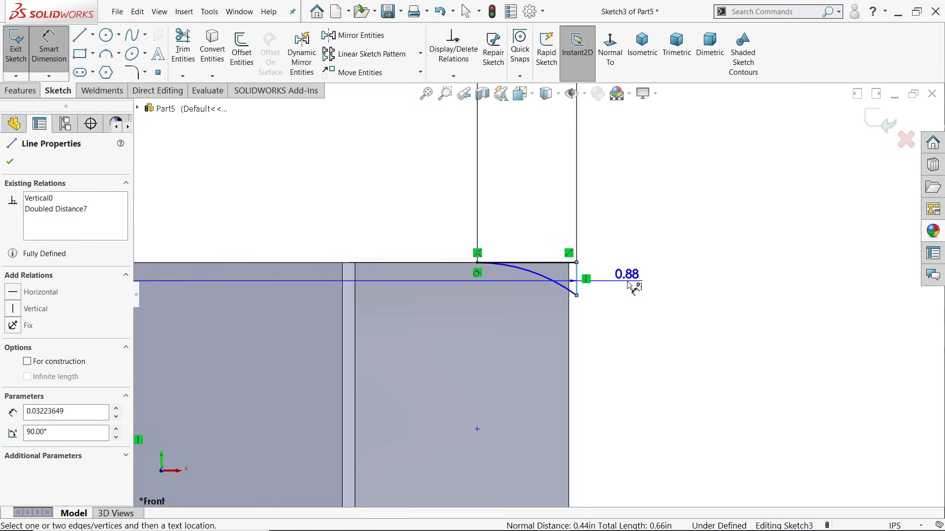
pyautogui.click(655, 280)
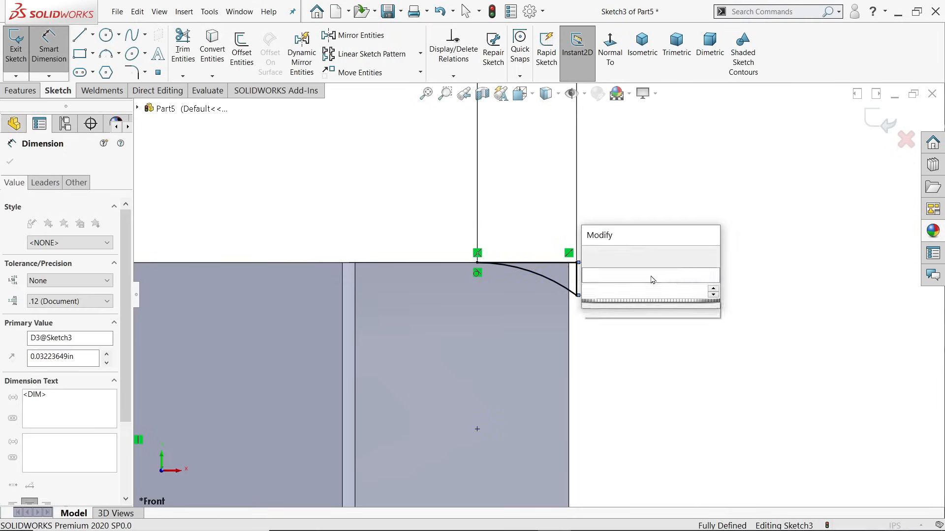
pyautogui.write('0.06')
pyautogui.press('Return')
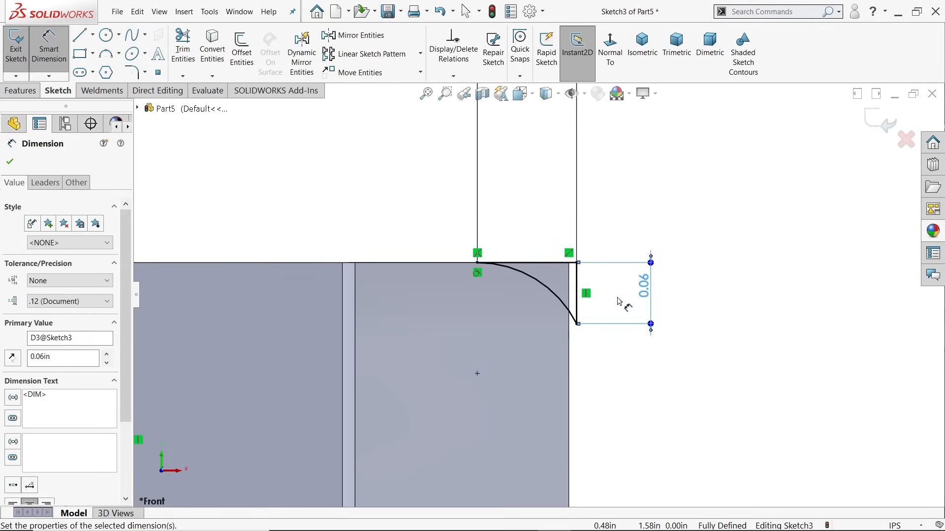
# - Cut the hex head's corners by revolving the arc profile 360 degrees about the centerline with Revolved Cut
pyautogui.scroll(5, 615, 302)
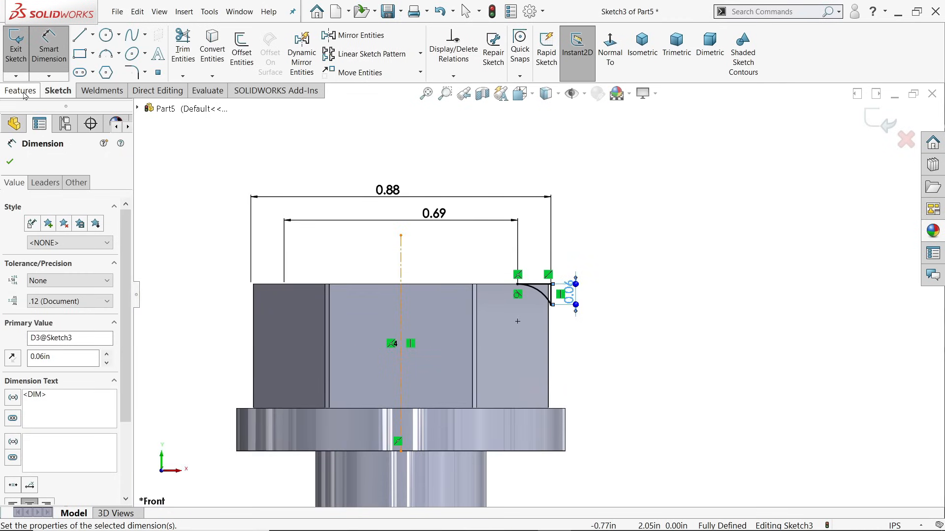
pyautogui.click(22, 91)
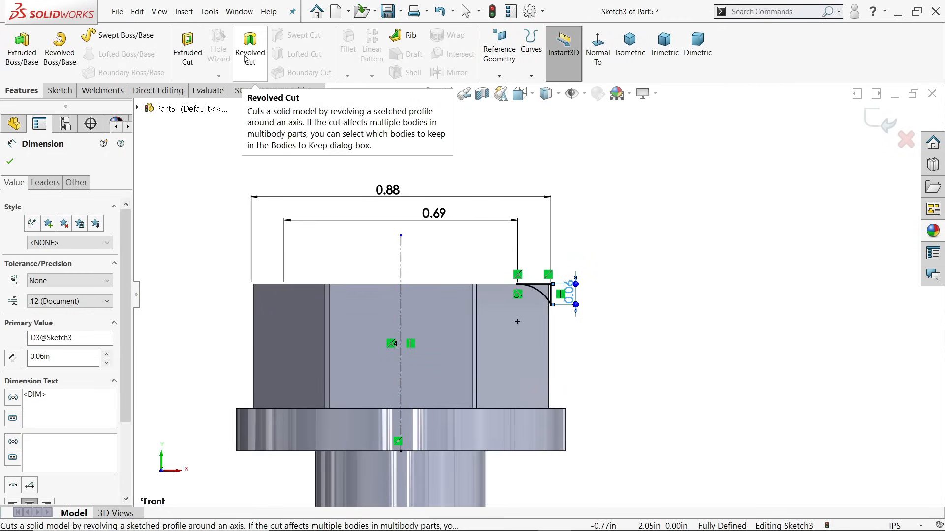
pyautogui.click(249, 59)
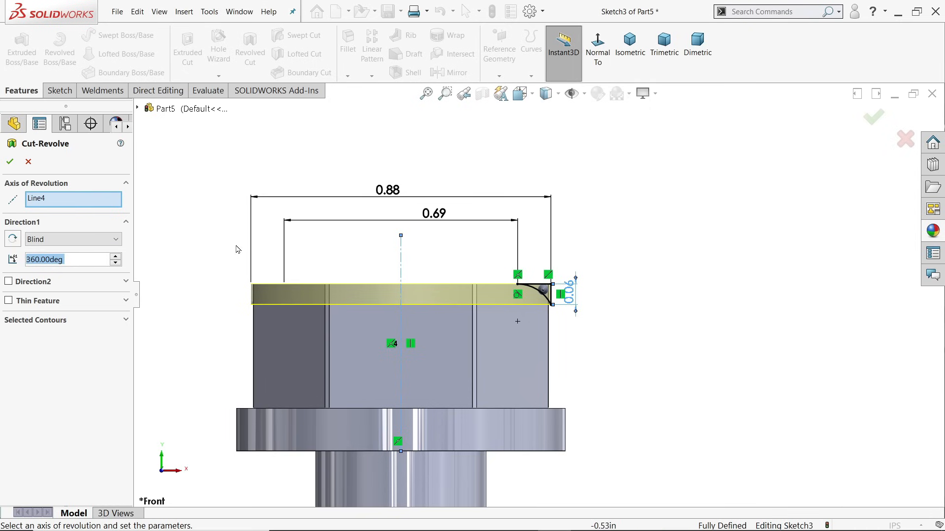
pyautogui.moveTo(348, 255)
pyautogui.mouseDown(button='middle')
pyautogui.moveTo(332, 291)
pyautogui.moveTo(460, 259)
pyautogui.mouseUp(button='middle')
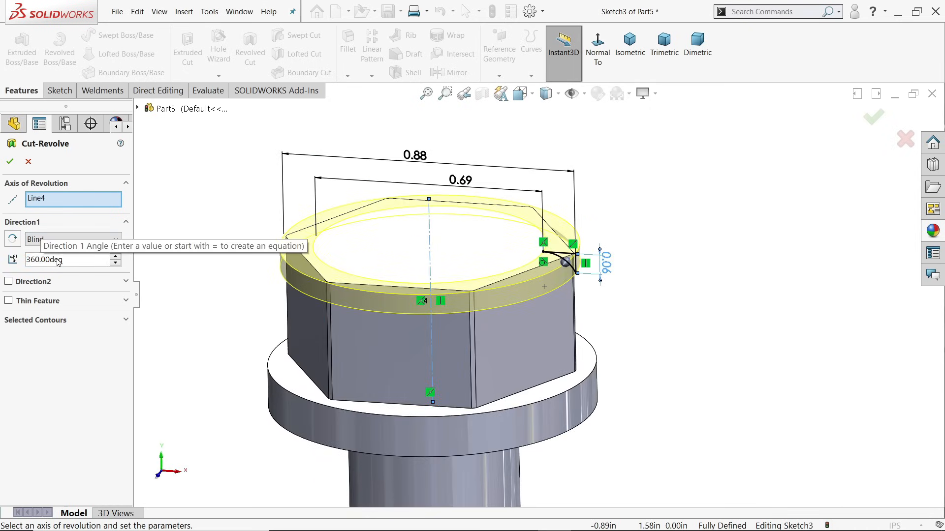
pyautogui.click(10, 162)
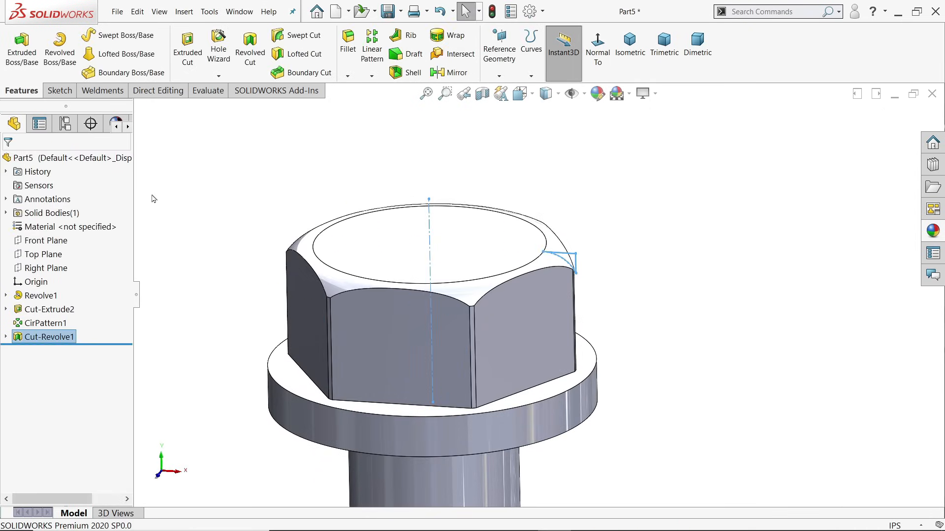
pyautogui.click(657, 184)
# - Chamfer the circular edge at the shank's lower end by 0.0458 in at 45 degrees
pyautogui.scroll(5, 646, 201)
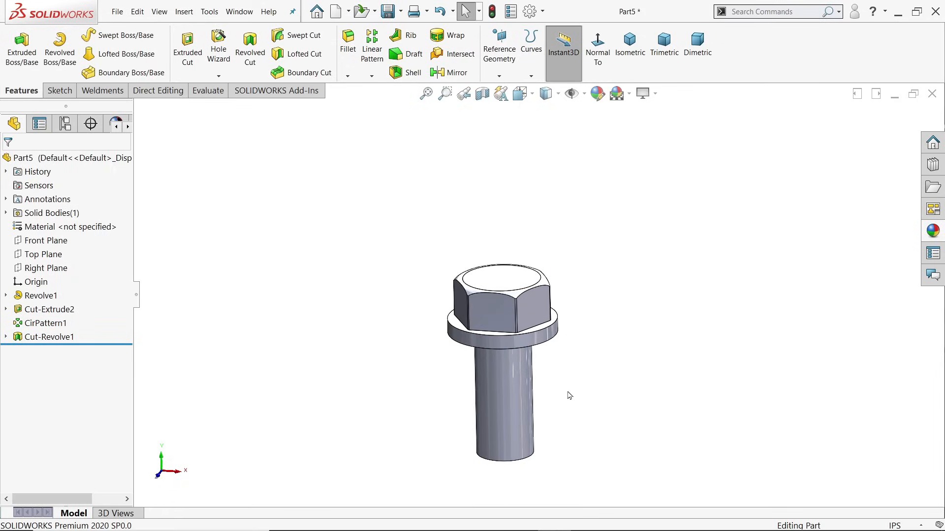
pyautogui.click(348, 76)
pyautogui.click(423, 101)
pyautogui.scroll(-4, 534, 472)
pyautogui.click(71, 410)
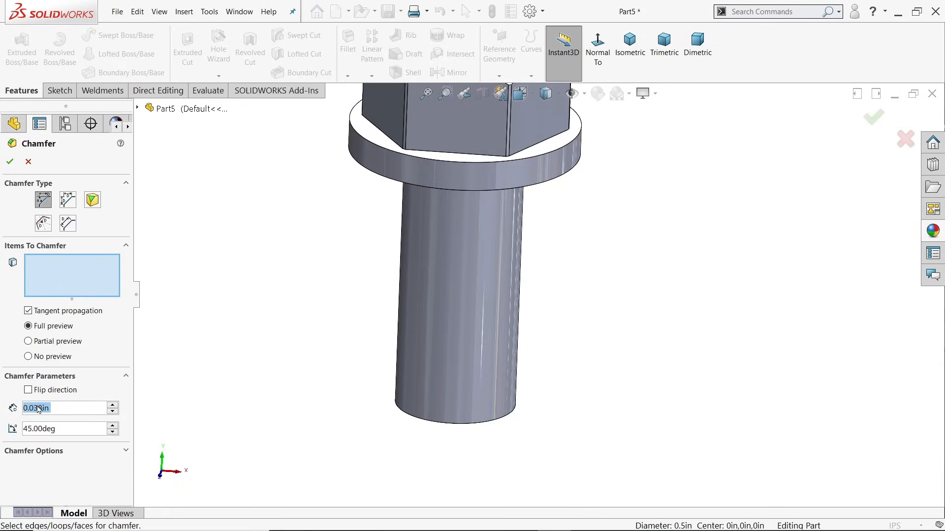
pyautogui.write('0.0458')
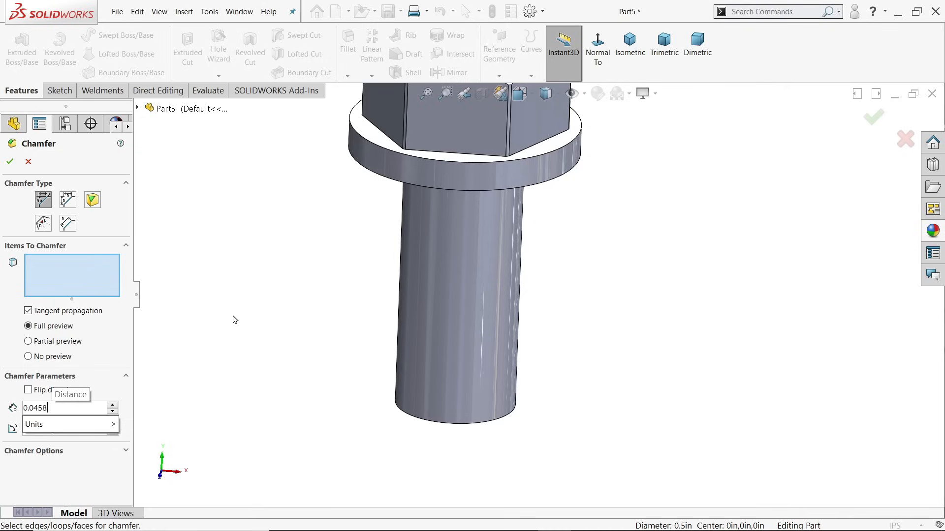
pyautogui.press('Return')
pyautogui.click(451, 424)
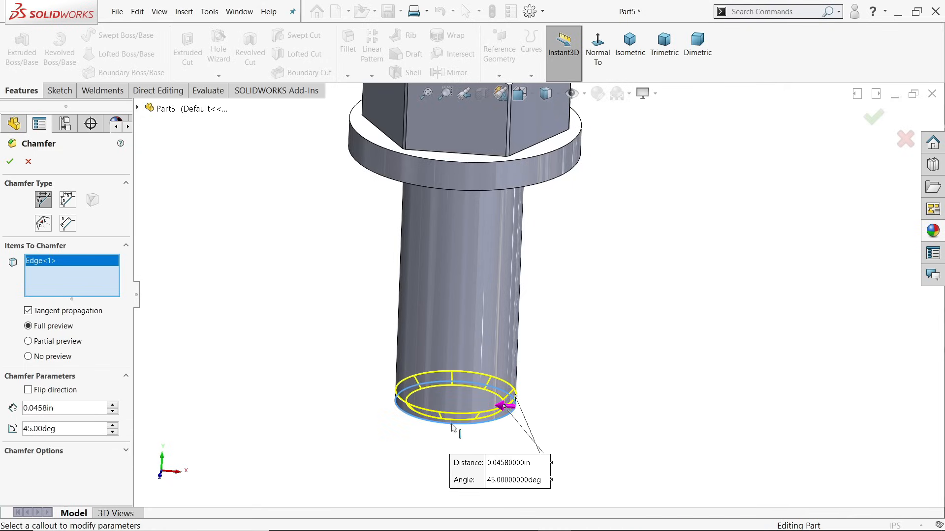
pyautogui.click(10, 161)
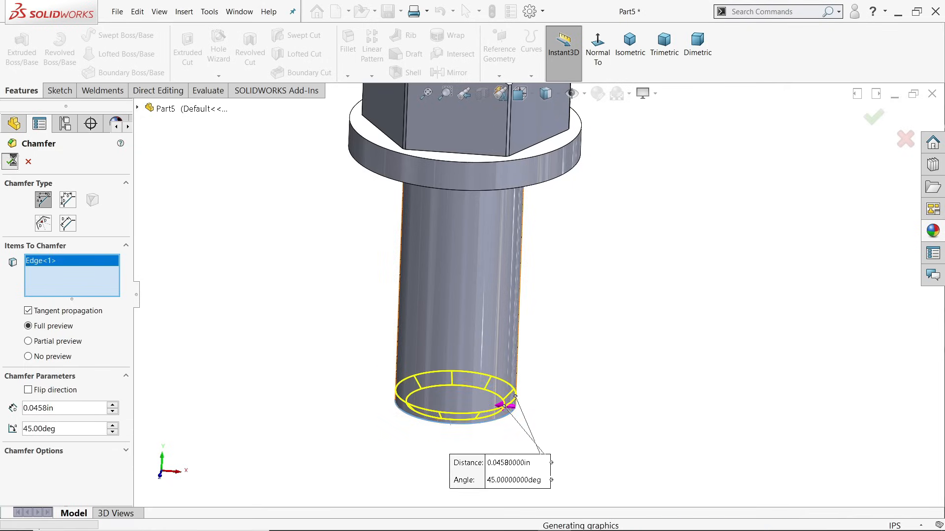
# - Apply the satin finish silver appearance to the whole bolt part
pyautogui.click(109, 162)
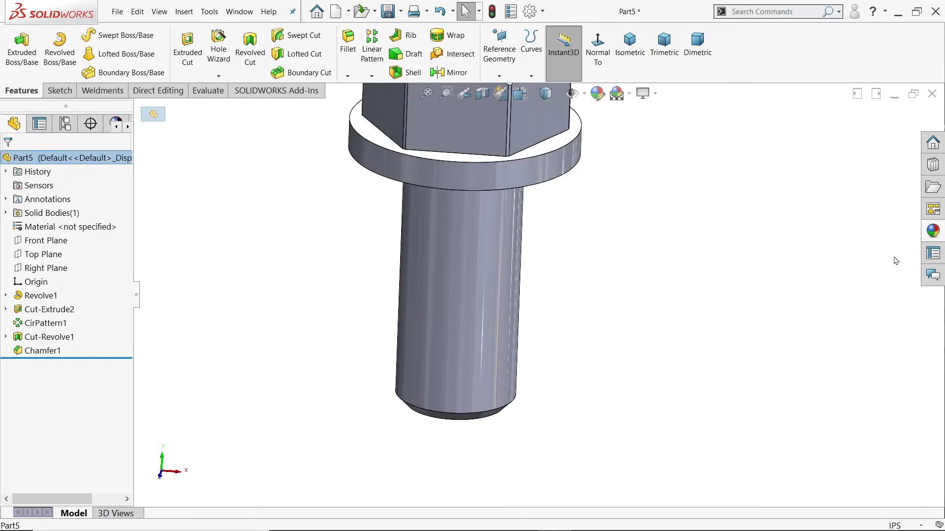
pyautogui.click(935, 231)
pyautogui.click(836, 484)
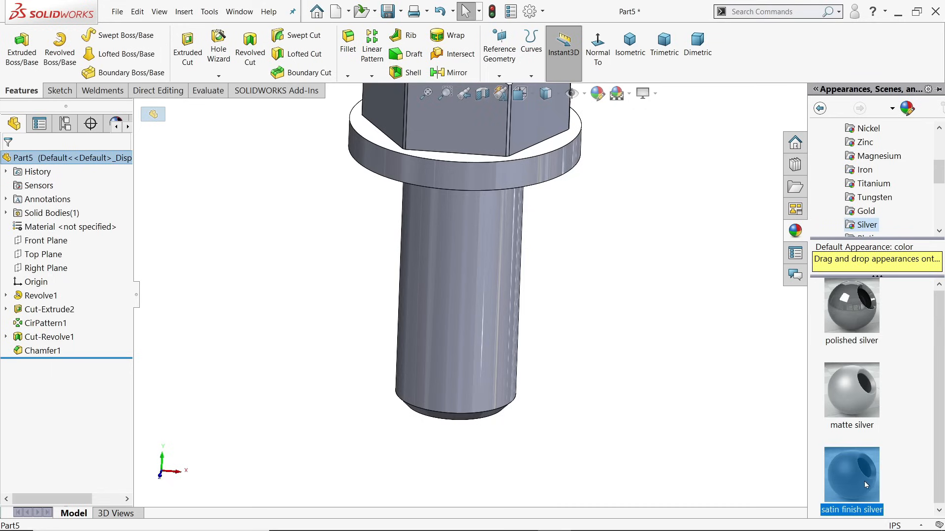
pyautogui.doubleClick(848, 485)
pyautogui.scroll(4, 618, 356)
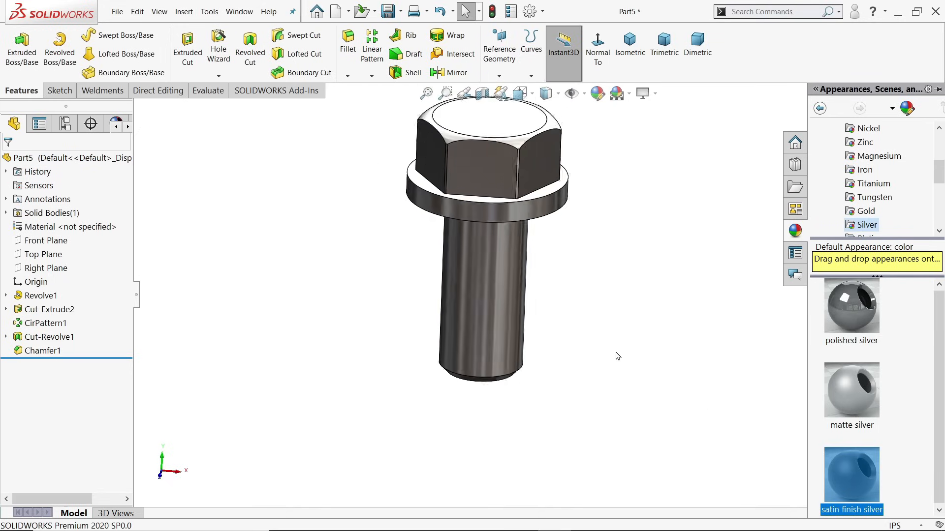
pyautogui.scroll(-2, 551, 226)
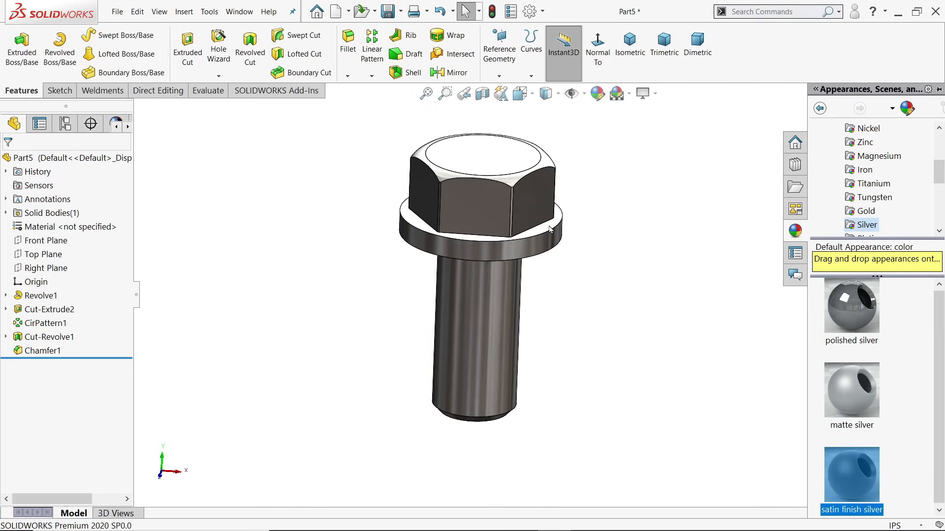
# - Save the part as 7.Hex Bolt in the Water Control Valve folder
pyautogui.click(387, 13)
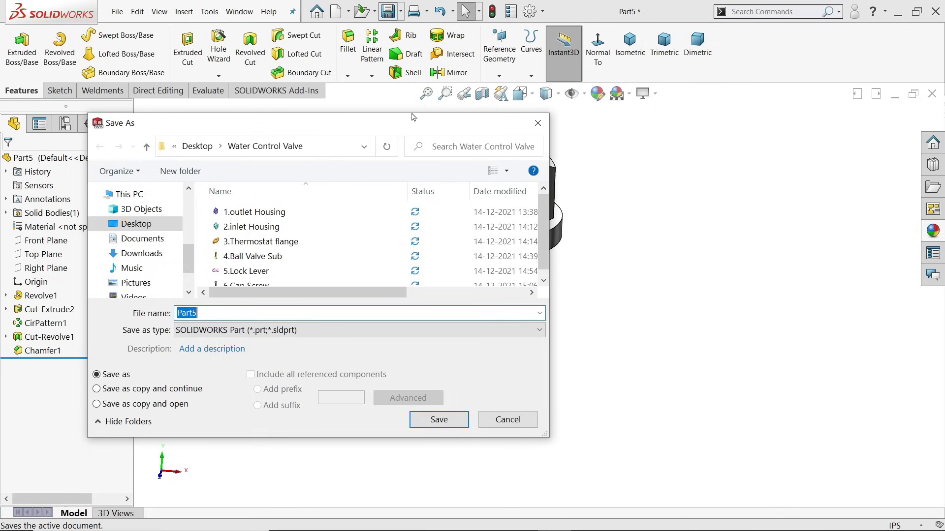
pyautogui.write('7.Hex Bolt')
pyautogui.press('Return')
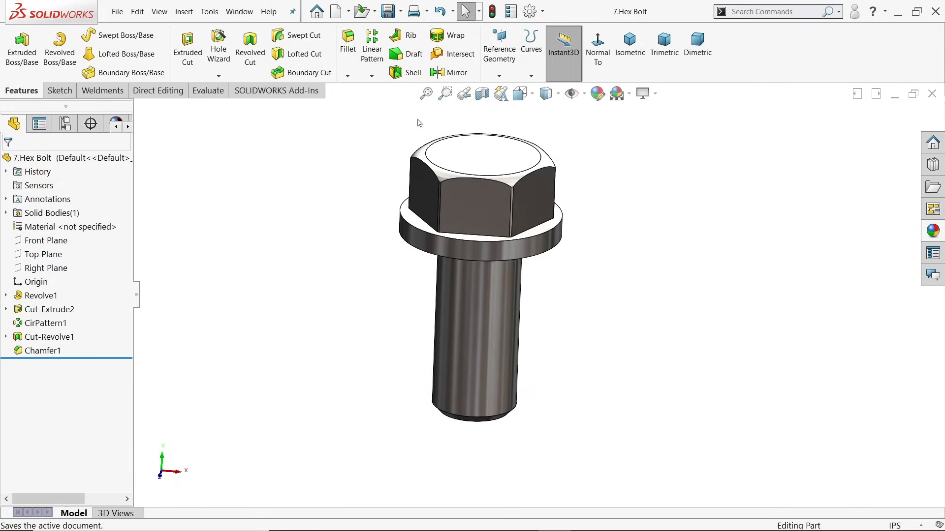
# - Switch to Photos and examine the dimensions in the side and top views of the 8.HANDLE drawing
pyautogui.scroll(-1, 549, 230)
pyautogui.scroll(-1, 599, 295)
pyautogui.moveTo(600, 295)
pyautogui.mouseDown(button='middle')
pyautogui.moveTo(599, 210)
pyautogui.moveTo(603, 306)
pyautogui.mouseUp(button='middle')
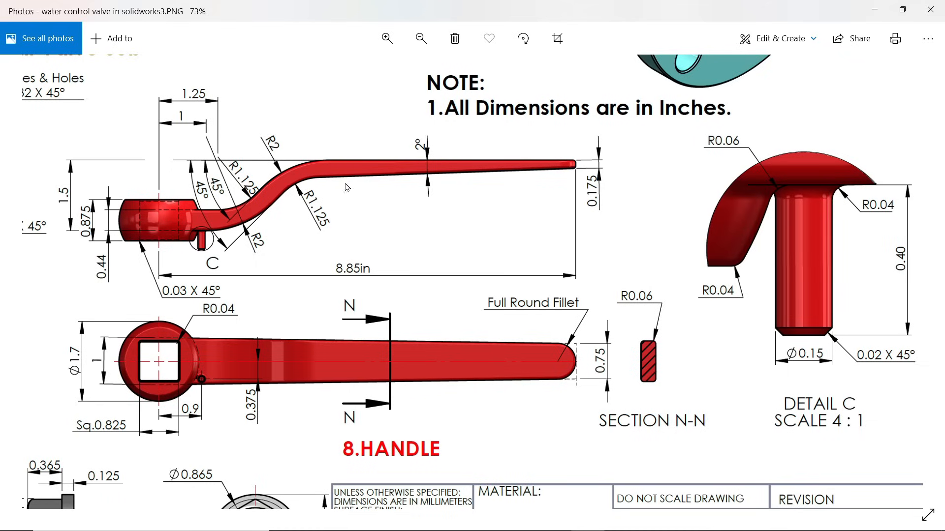
pyautogui.scroll(3, 169, 192)
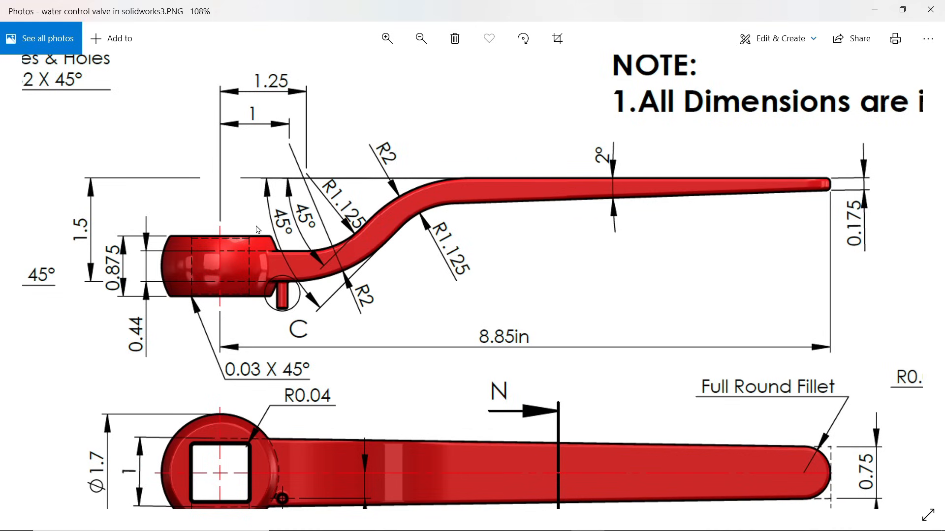
pyautogui.moveTo(259, 270); pyautogui.dragTo(281, 160)
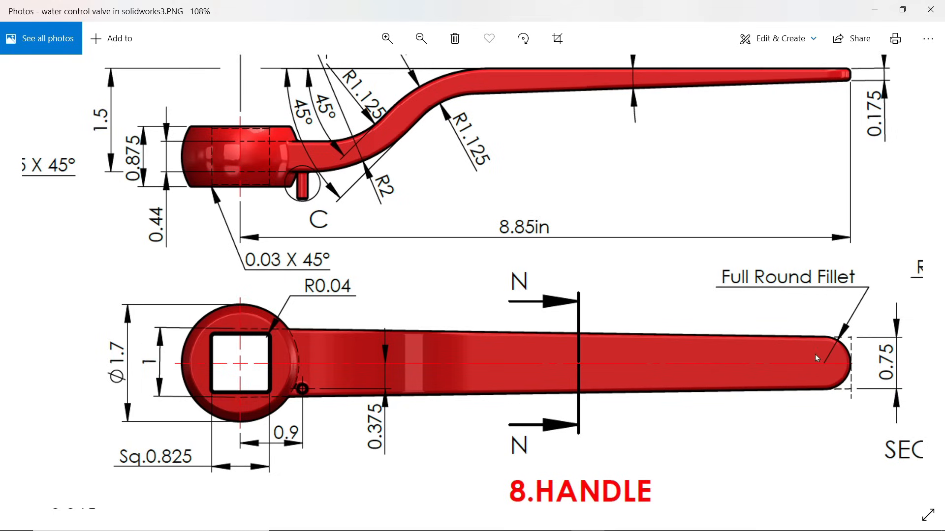
pyautogui.moveTo(695, 217); pyautogui.dragTo(665, 292)
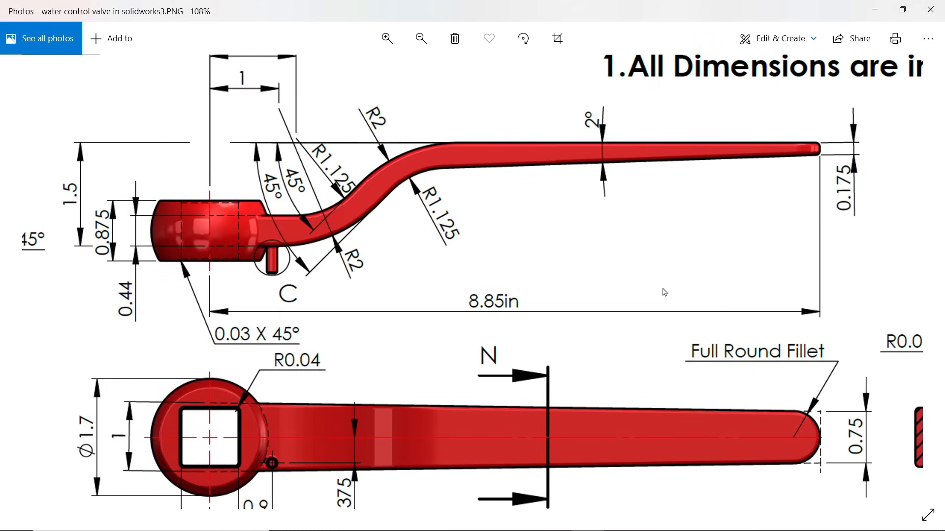
pyautogui.click(874, 10)
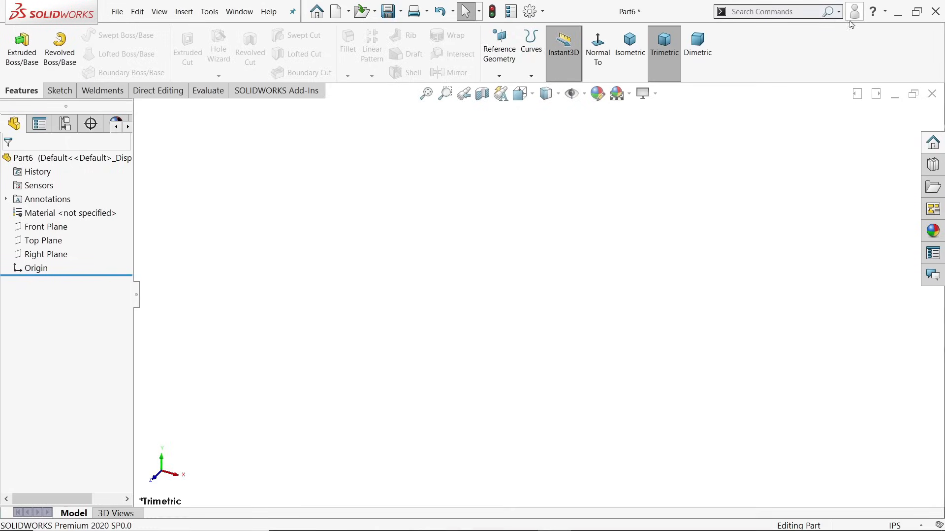
# - Start a sketch on the Front Plane and draw a horizontal line from the origin, followed by a line slanting upward
pyautogui.click(51, 228)
pyautogui.click(60, 215)
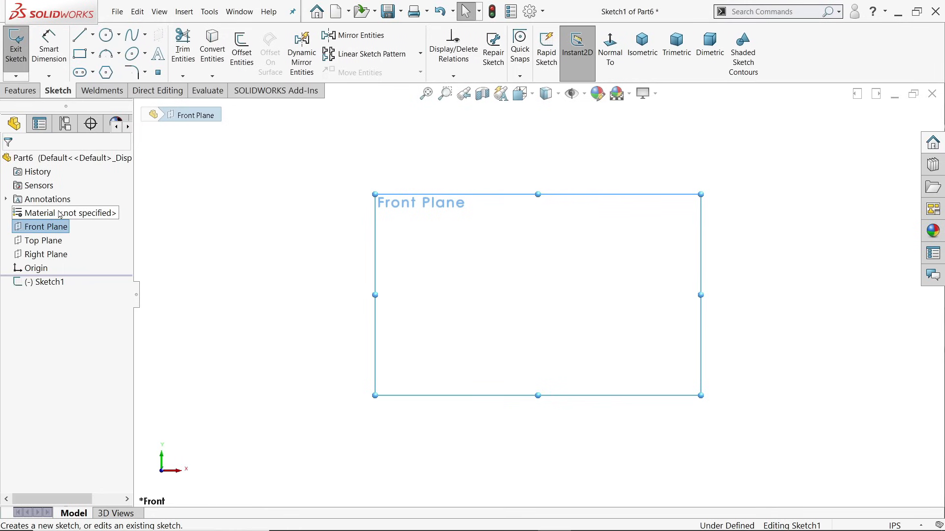
pyautogui.click(77, 38)
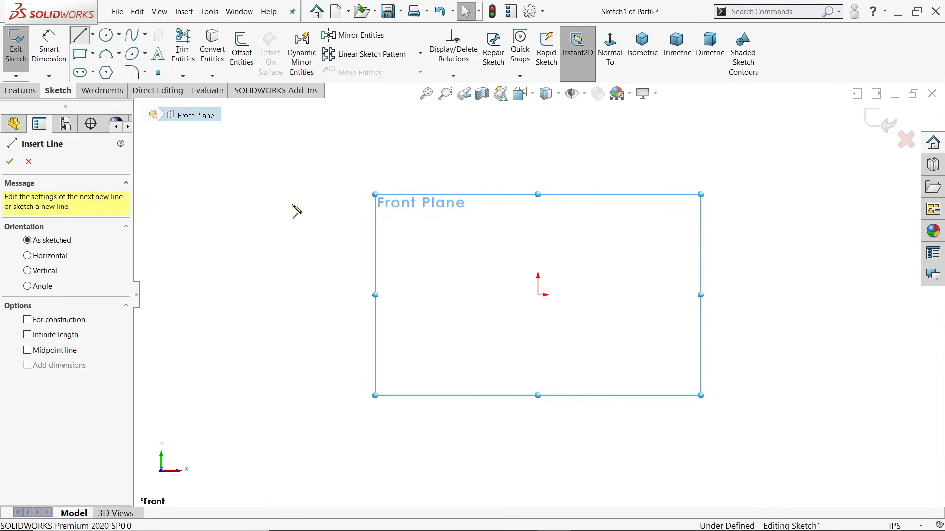
pyautogui.click(540, 295)
pyautogui.click(650, 294)
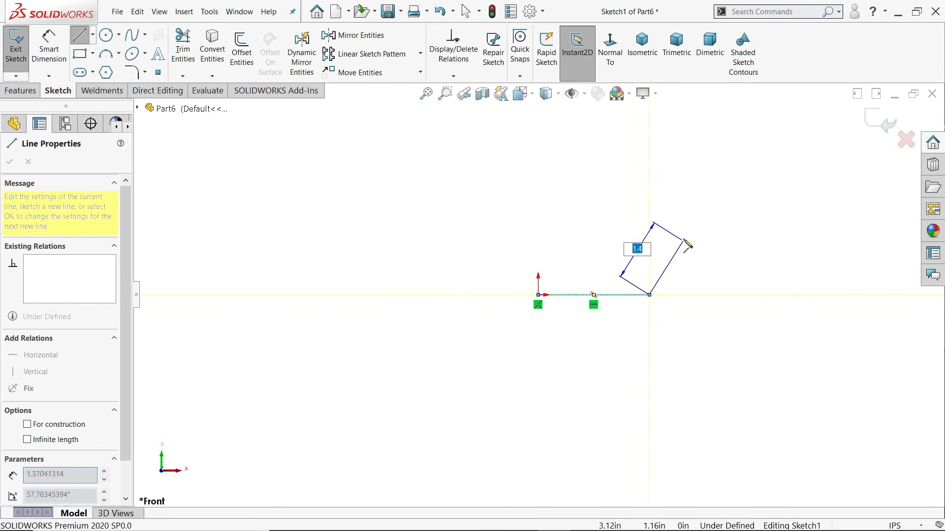
pyautogui.click(690, 211)
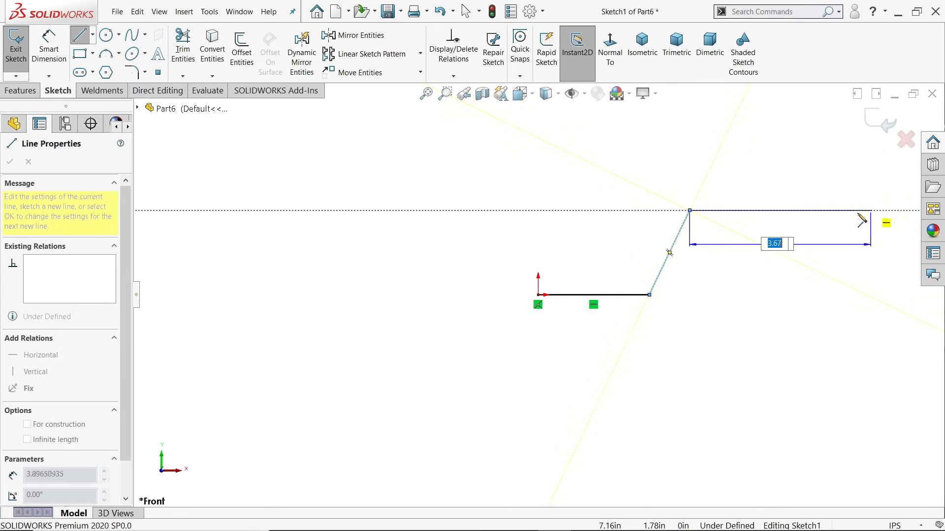
# - Continue the handle outline with a long horizontal upper edge ending about 13.9 in from the origin and a short vertical end line
pyautogui.scroll(3, 825, 220)
pyautogui.scroll(1, 824, 224)
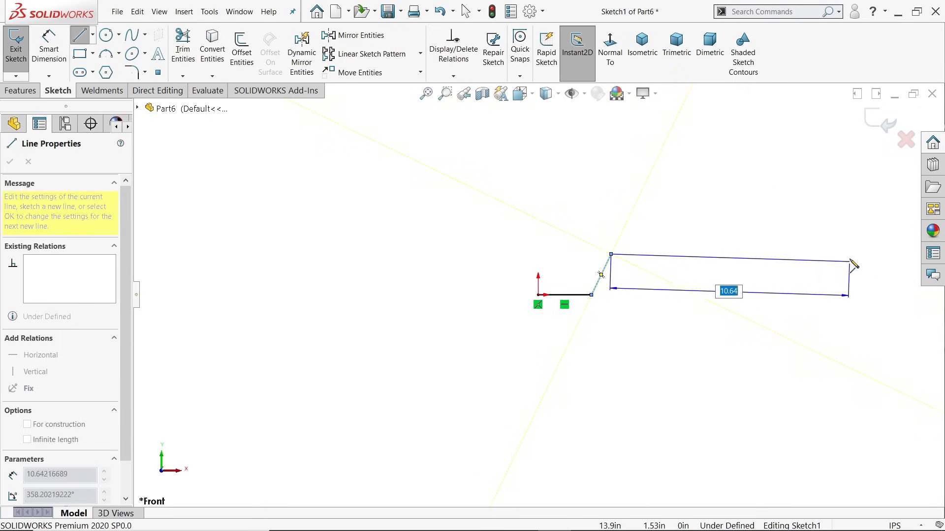
pyautogui.scroll(-3, 854, 260)
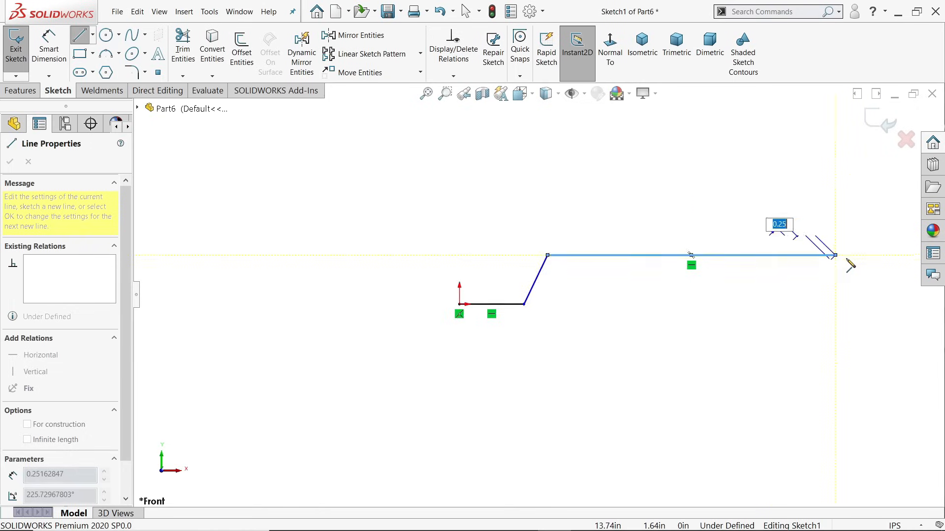
pyautogui.click(850, 254)
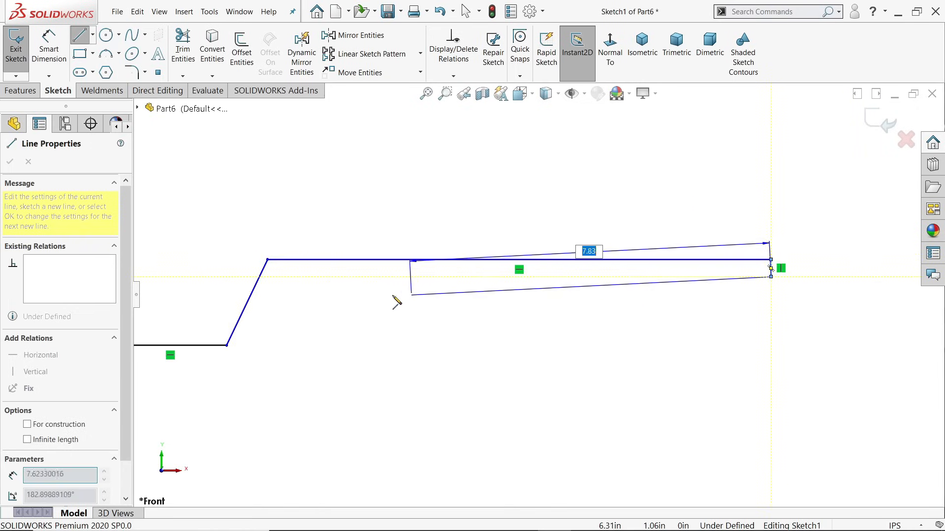
# - Close the handle outline with a slightly sloping lower edge, a downward slanted line, a horizontal line and a vertical line to the origin
pyautogui.click(296, 290)
pyautogui.scroll(3, 276, 374)
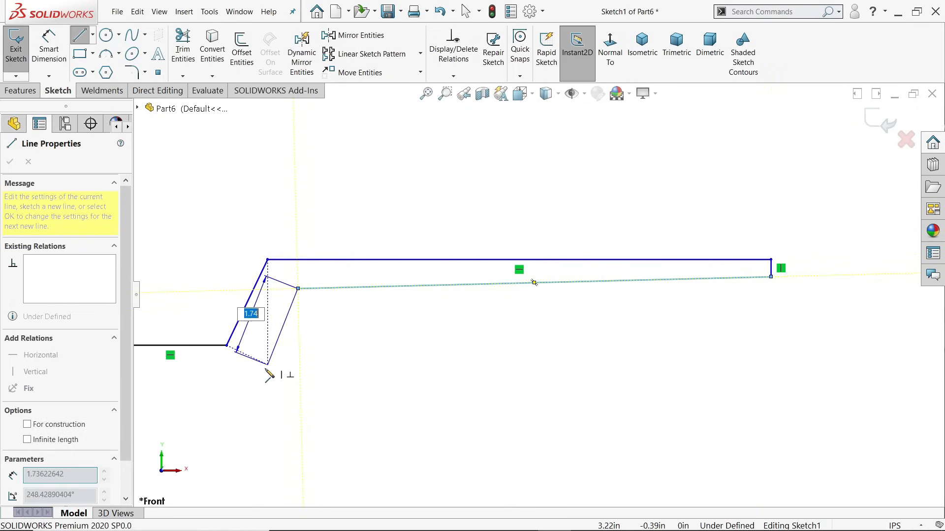
pyautogui.click(327, 360)
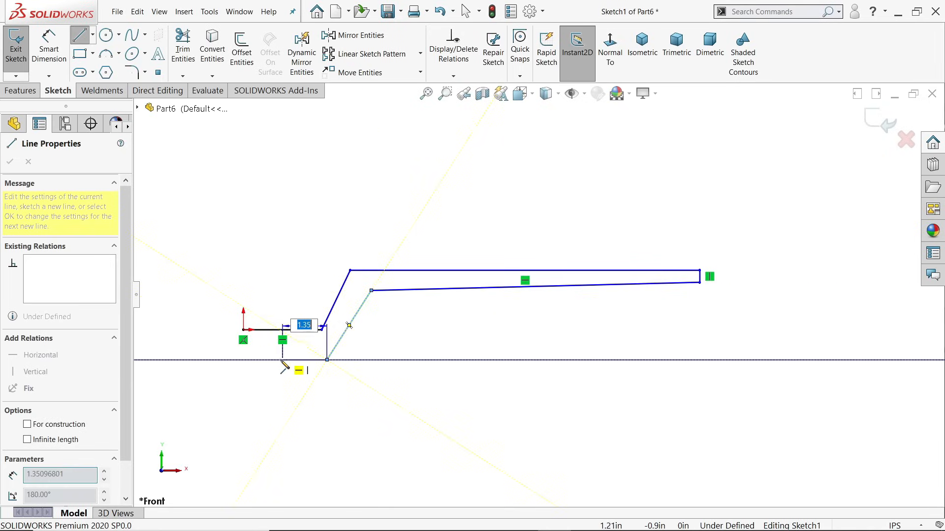
pyautogui.click(245, 360)
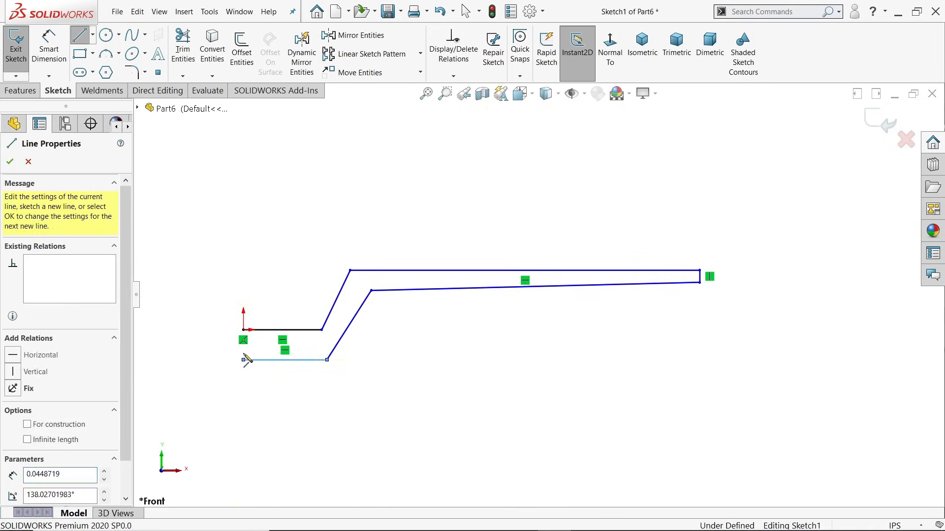
pyautogui.click(243, 331)
pyautogui.rightClick(270, 188)
pyautogui.click(297, 192)
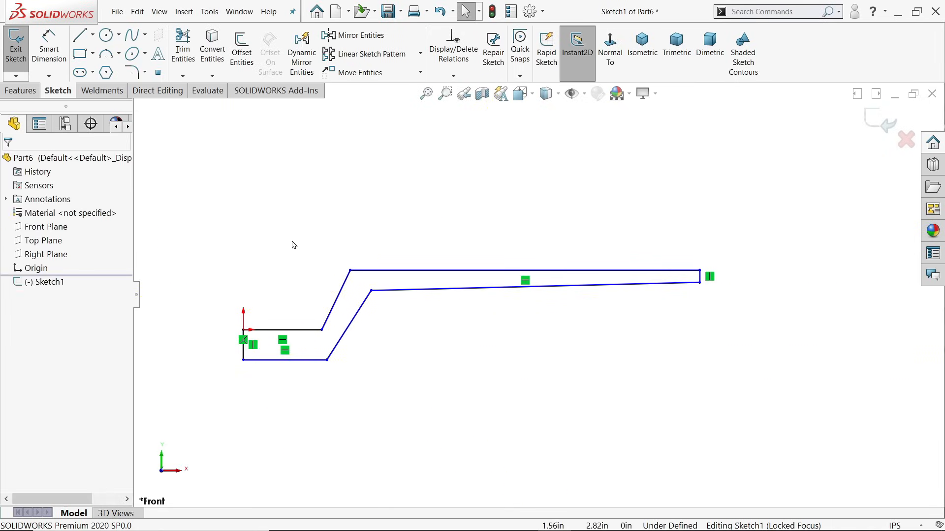
# - Dimension the handle's overall length between its two vertical end lines and set it to 8.85 in
pyautogui.click(42, 58)
pyautogui.click(243, 351)
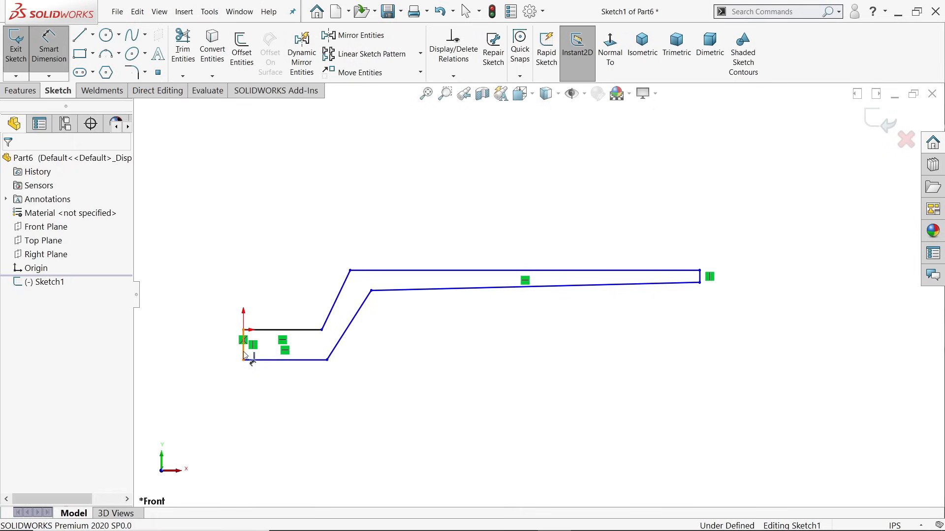
pyautogui.click(702, 295)
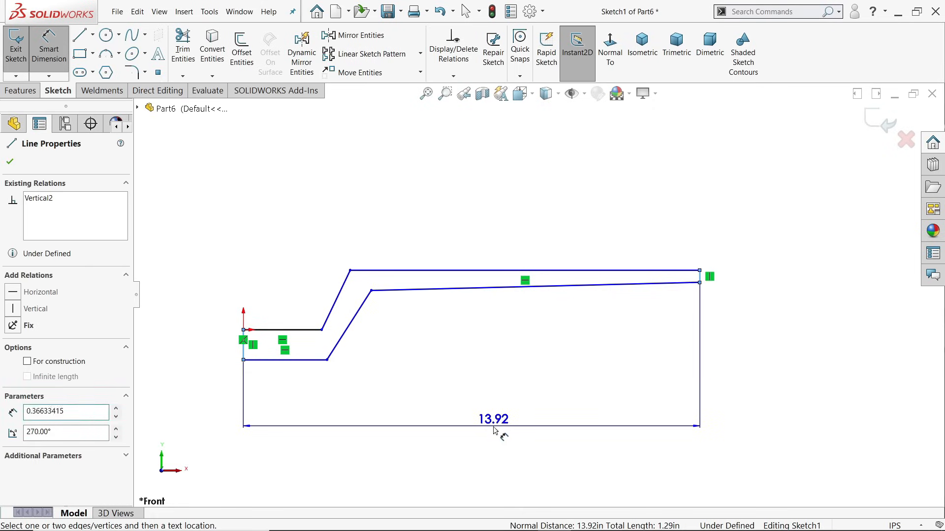
pyautogui.click(494, 426)
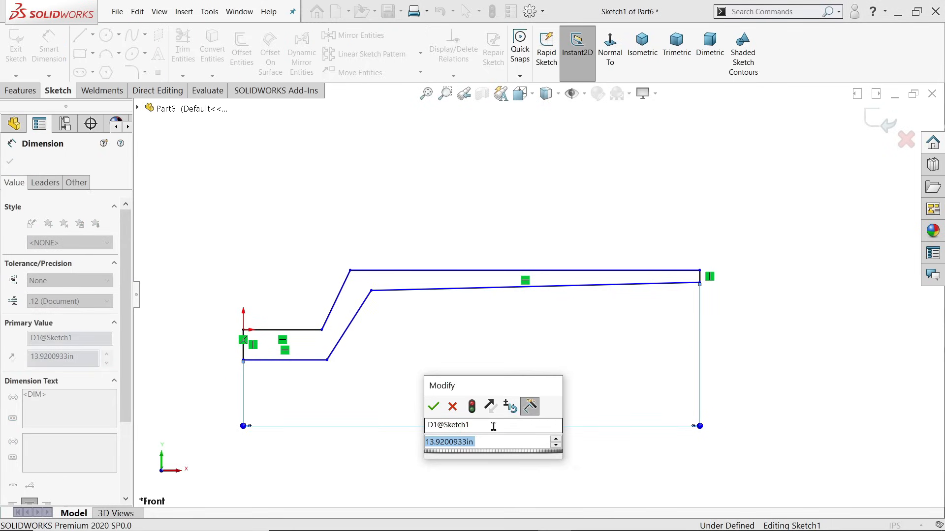
pyautogui.write('.85')
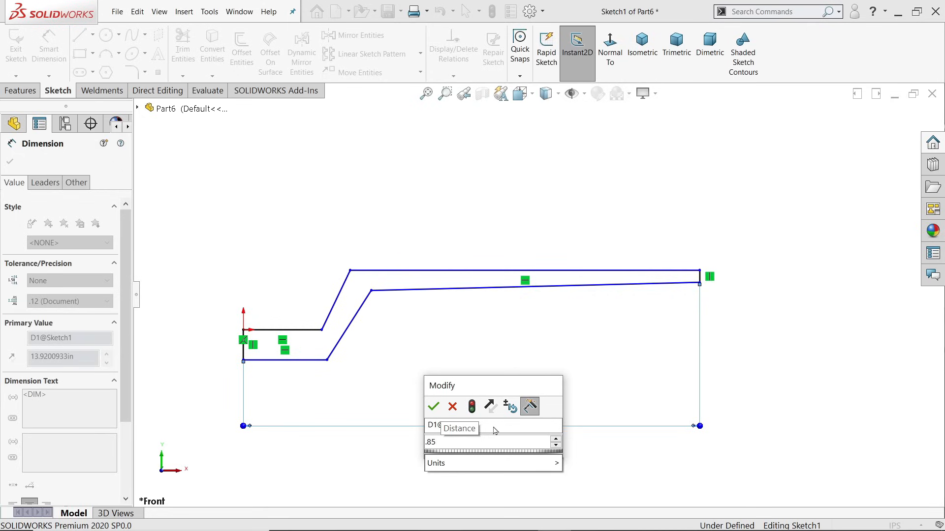
pyautogui.press('BackSpace')
pyautogui.press('BackSpace')
pyautogui.press('BackSpace')
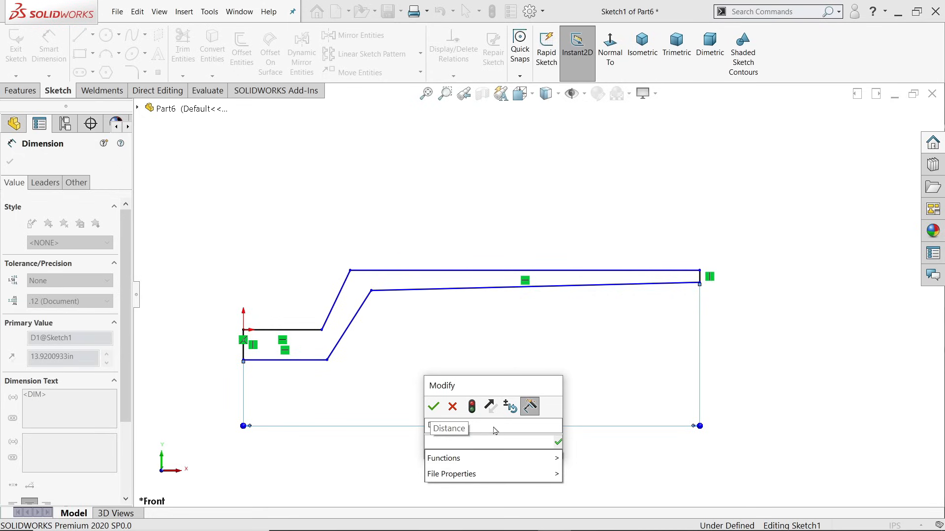
pyautogui.write('8')
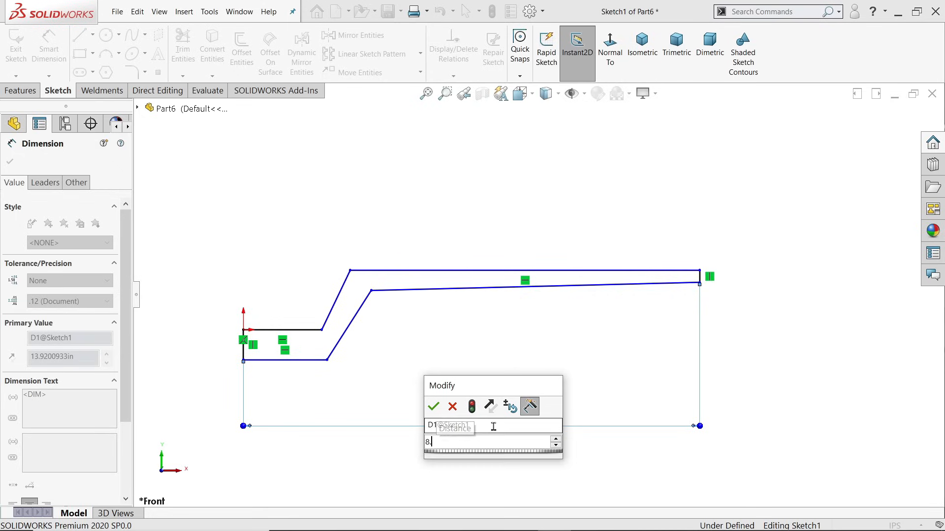
pyautogui.write('.85')
pyautogui.press('Return')
# - Dimension the vertical distance from the handle's long upper edge to the lowest corner below the origin and set it to 1.5 in
pyautogui.scroll(-2, 463, 331)
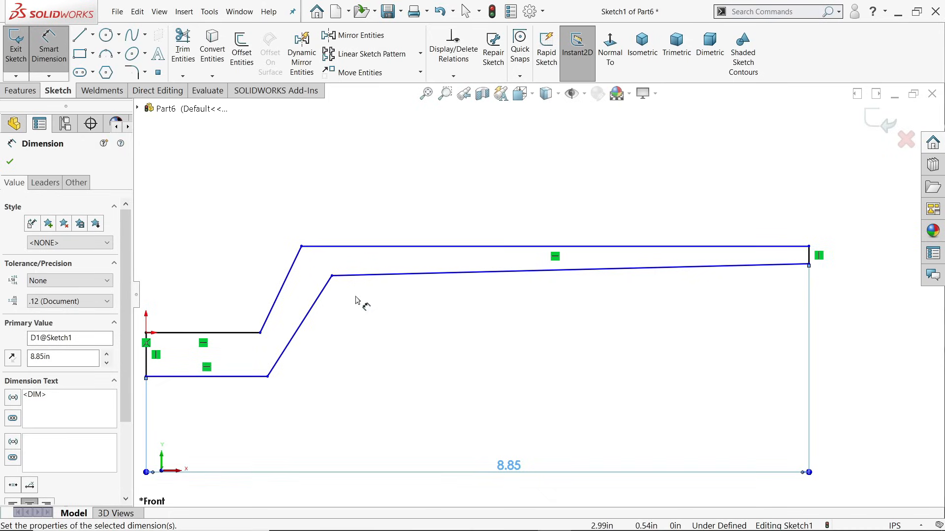
pyautogui.scroll(-3, 738, 276)
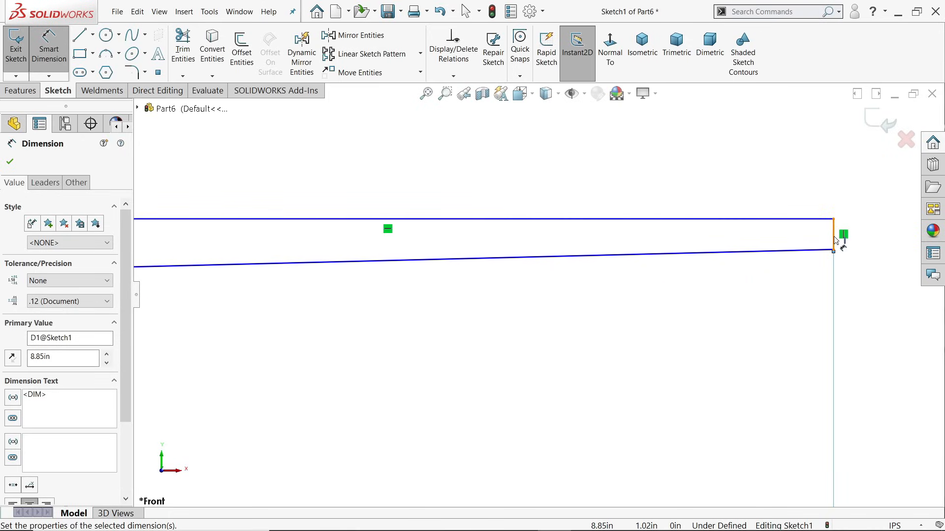
pyautogui.scroll(5, 481, 278)
pyautogui.scroll(-2, 295, 317)
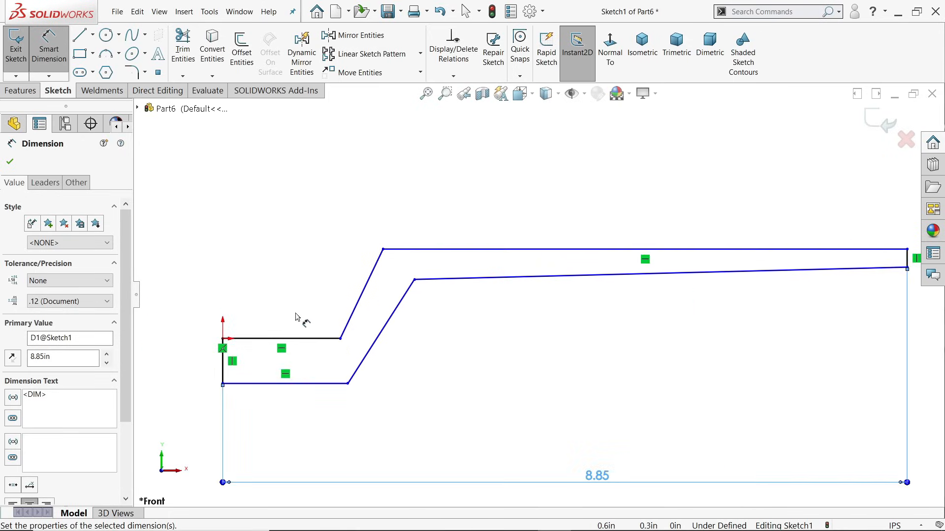
pyautogui.scroll(-2, 295, 316)
pyautogui.click(422, 236)
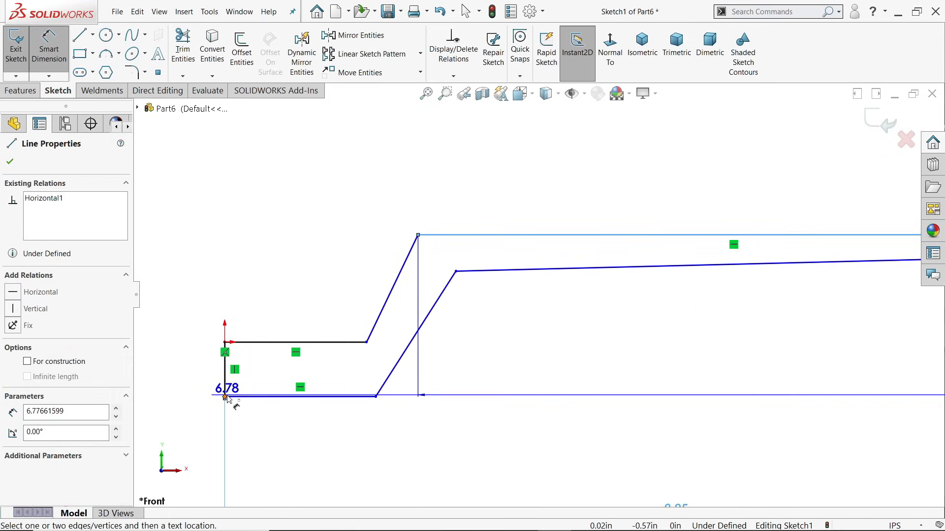
pyautogui.click(225, 397)
pyautogui.click(170, 335)
pyautogui.write('1')
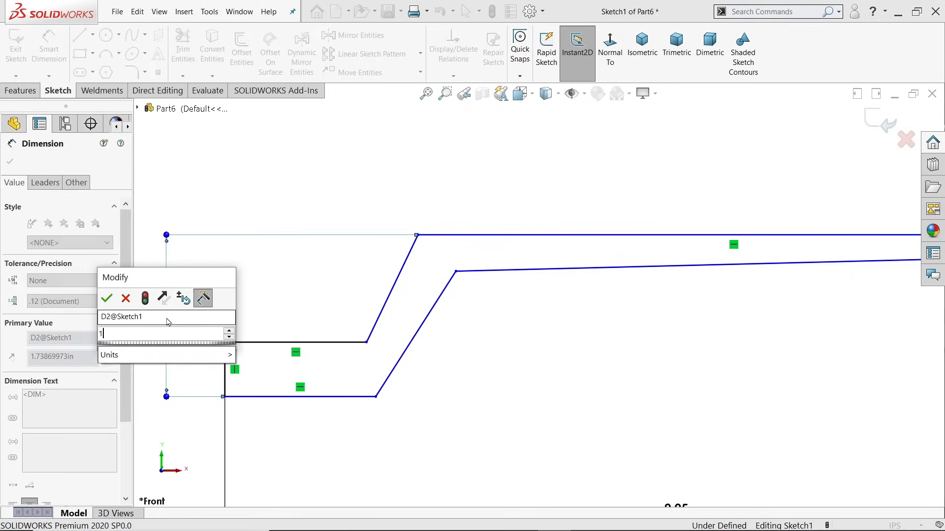
pyautogui.write('.5')
pyautogui.press('Return')
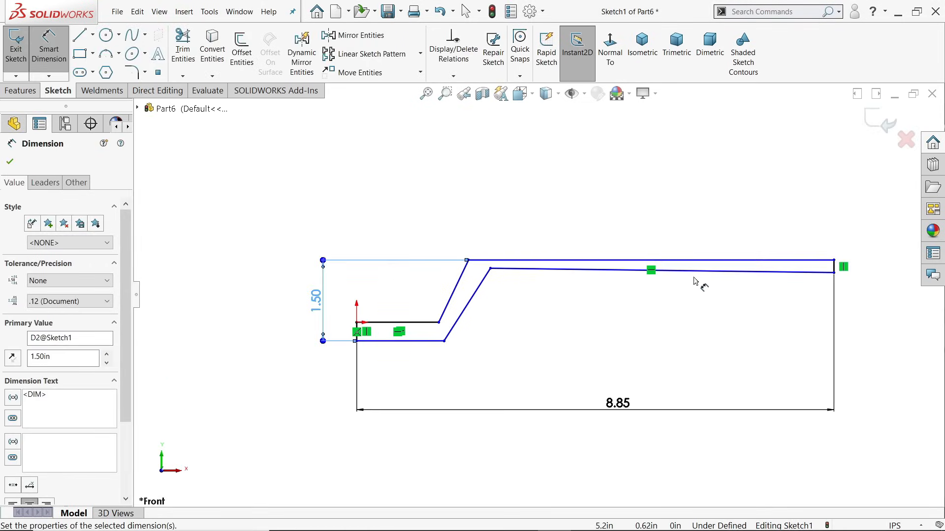
# - Dimension the short vertical line at the handle's far end and set it to 0.175 in
pyautogui.scroll(-3, 805, 273)
pyautogui.click(803, 273)
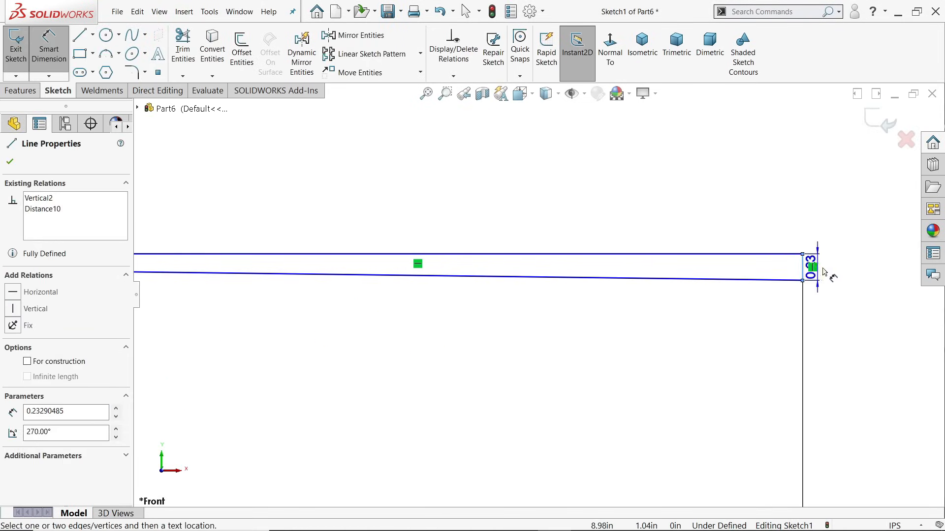
pyautogui.click(850, 275)
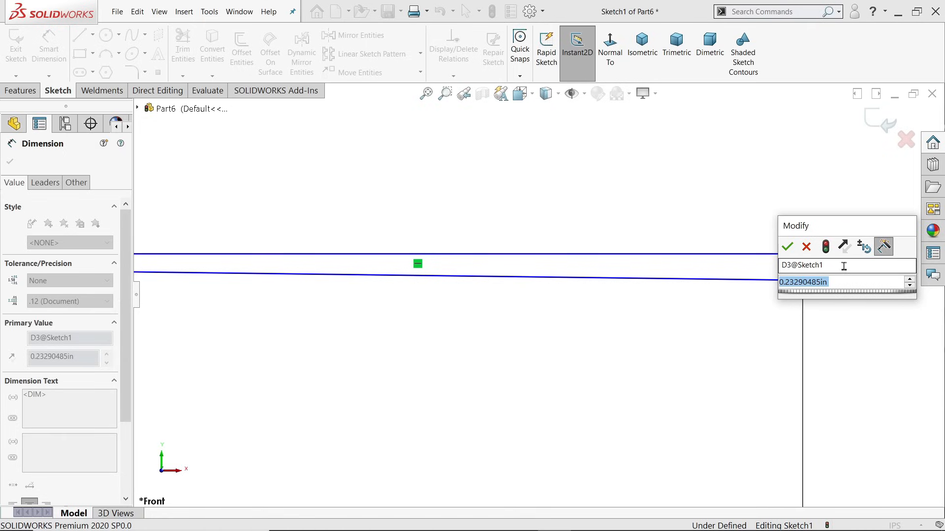
pyautogui.write('0.175')
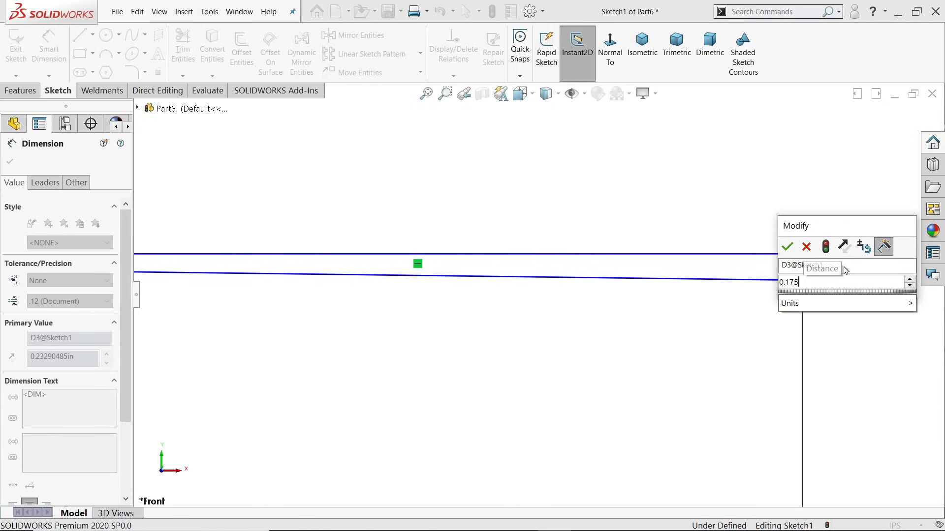
pyautogui.press('Return')
pyautogui.scroll(2, 492, 276)
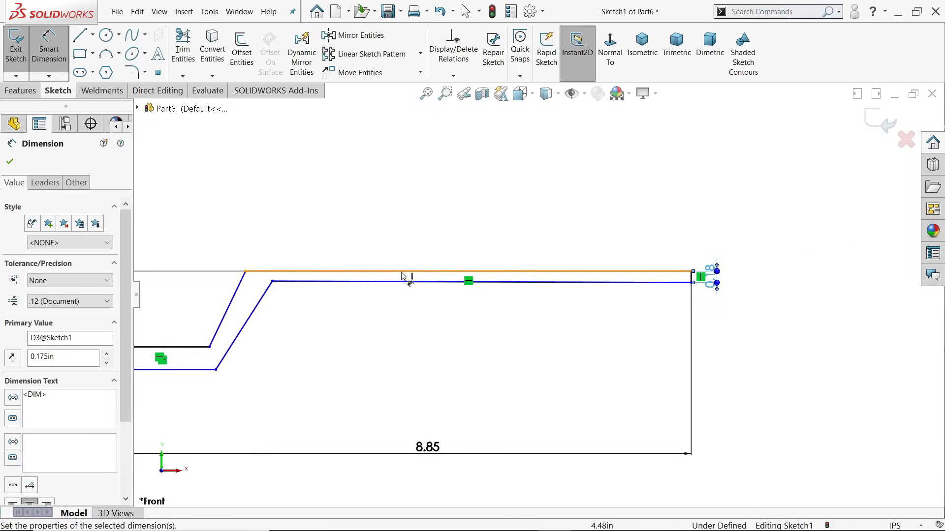
# - Move the long lower edge's inner corner to about X 2.28, Y 0.79 in, and shorten the line from the origin to about 1.37 in
pyautogui.click(10, 163)
pyautogui.scroll(-3, 295, 280)
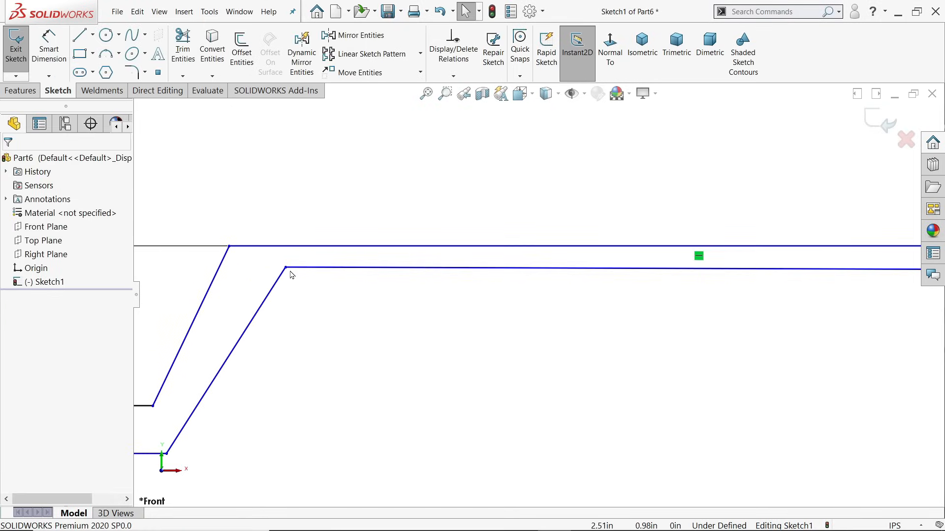
pyautogui.moveTo(286, 273)
pyautogui.mouseDown()
pyautogui.moveTo(260, 301)
pyautogui.moveTo(266, 307)
pyautogui.mouseUp()
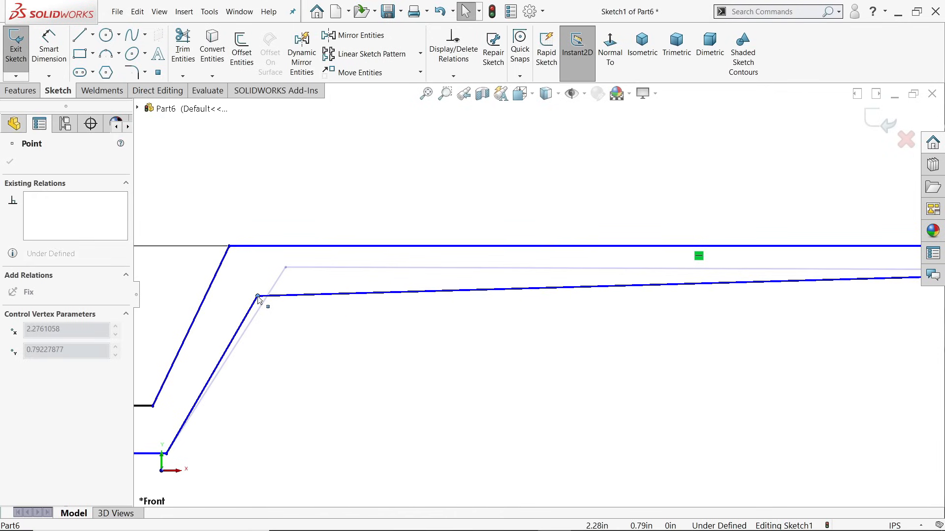
pyautogui.scroll(3, 270, 334)
pyautogui.scroll(-3, 269, 334)
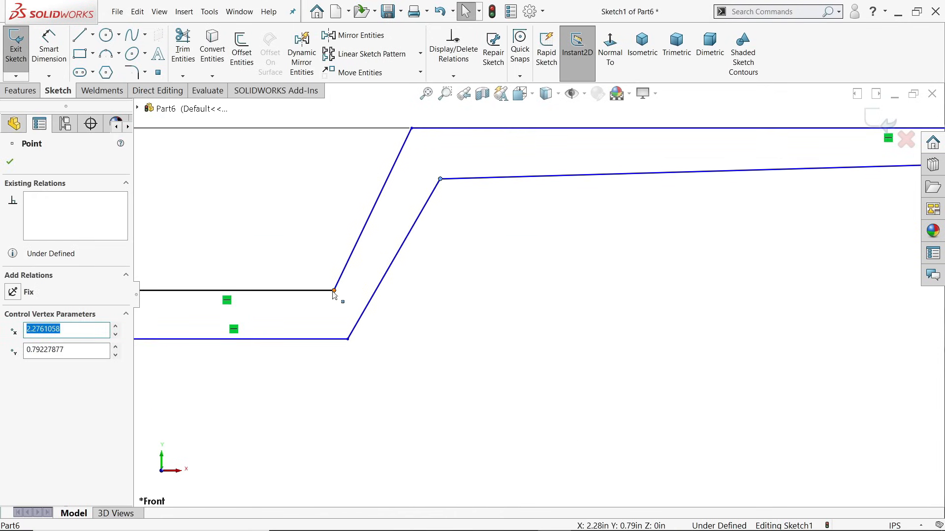
pyautogui.moveTo(334, 293)
pyautogui.mouseDown()
pyautogui.moveTo(306, 293)
pyautogui.moveTo(315, 293)
pyautogui.mouseUp()
pyautogui.scroll(3, 541, 301)
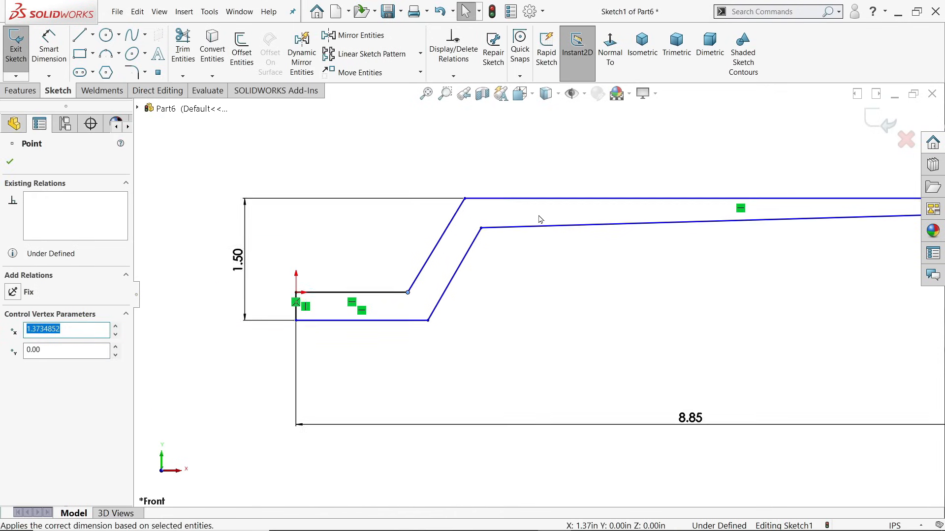
# - Dimension the angle between the handle's long upper and lower edges as 2 degrees
pyautogui.click(49, 46)
pyautogui.scroll(-2, 655, 215)
pyautogui.click(655, 210)
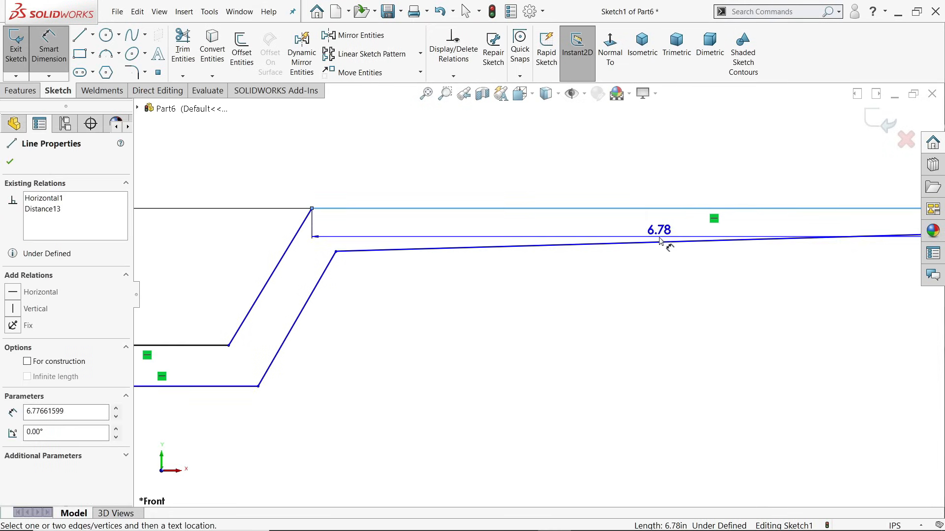
pyautogui.click(664, 244)
pyautogui.click(667, 228)
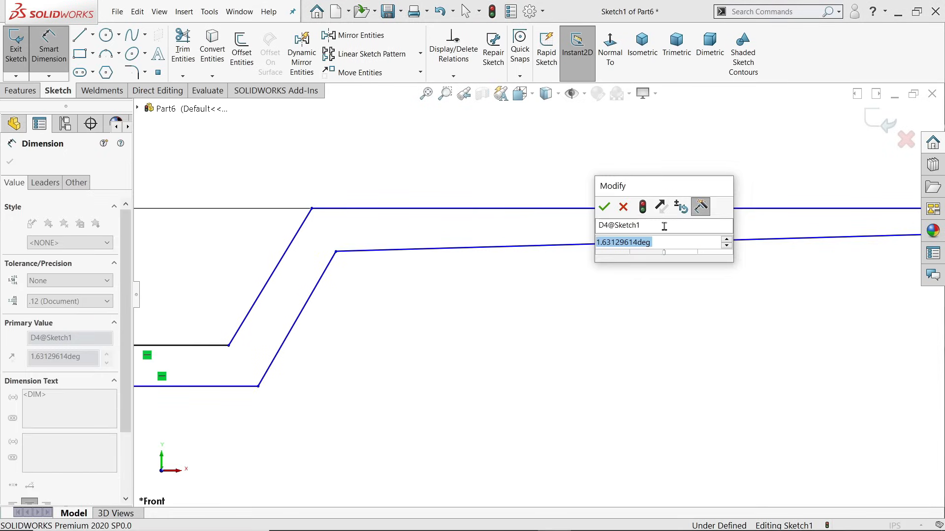
pyautogui.press('Return')
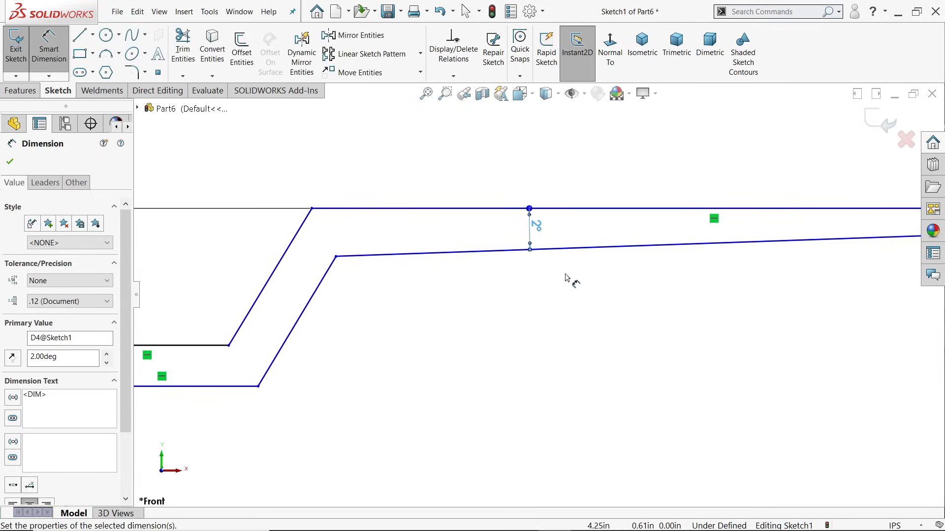
pyautogui.scroll(2, 565, 279)
pyautogui.scroll(-2, 362, 291)
pyautogui.scroll(-1, 384, 297)
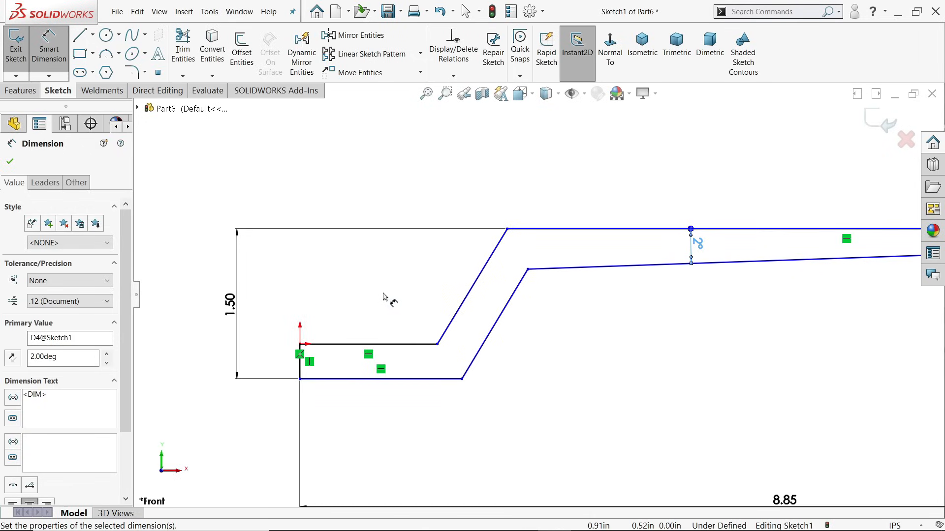
pyautogui.press('Escape')
pyautogui.scroll(2, 141, 88)
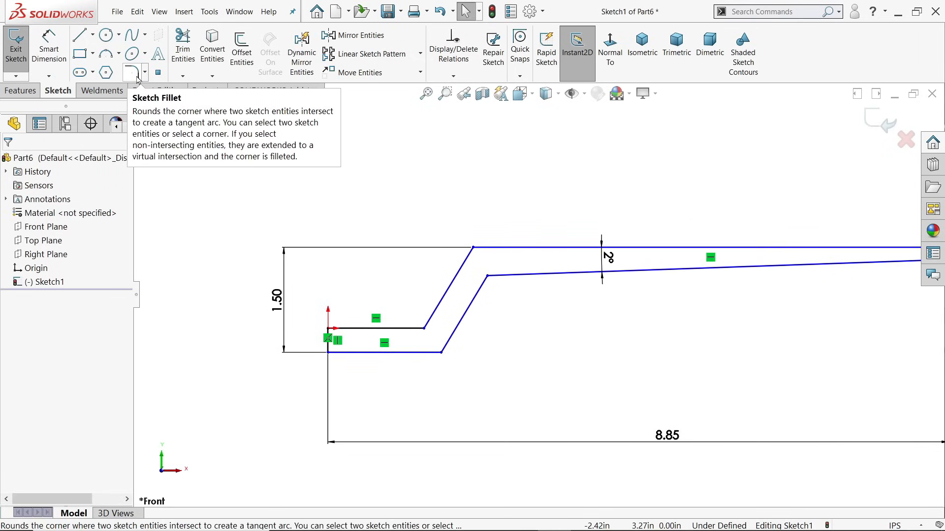
# - Dimension the angle between the long upper edge and the upper slanted line and set it to 45 degrees
pyautogui.click(49, 49)
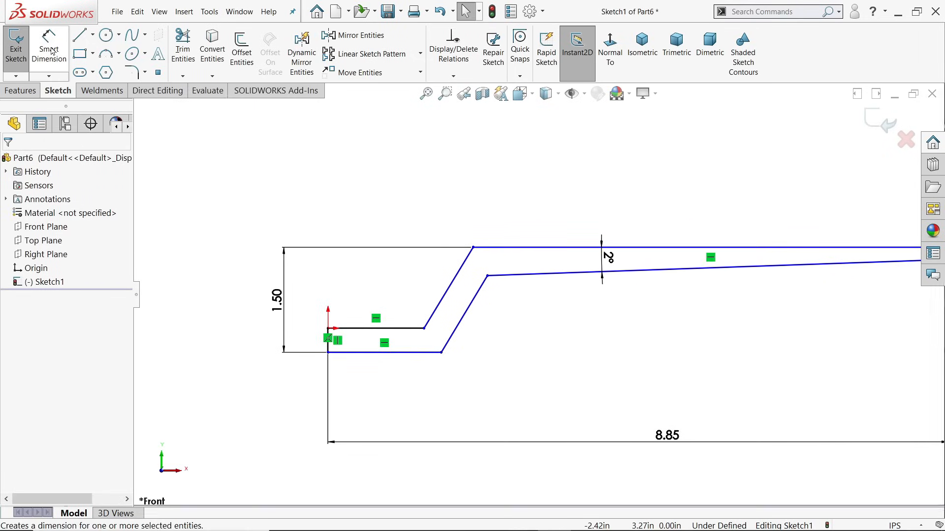
pyautogui.scroll(-2, 459, 290)
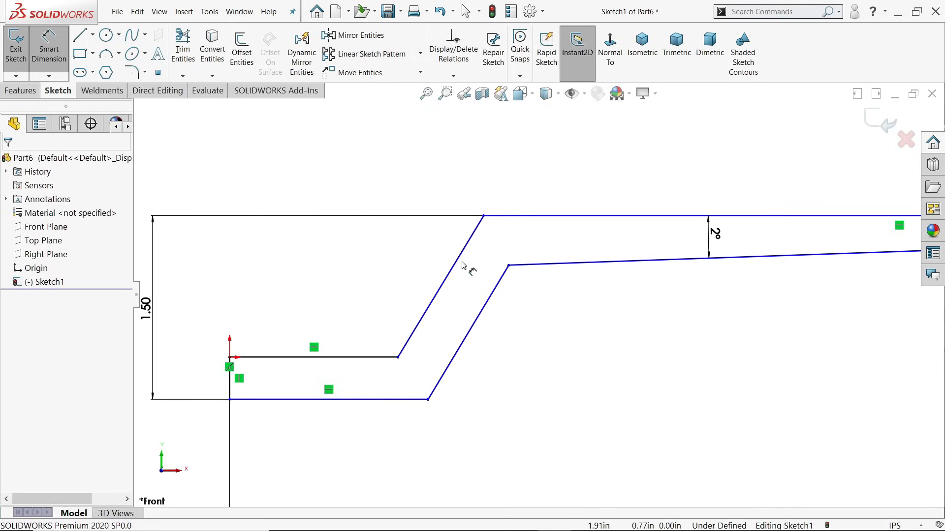
pyautogui.click(492, 216)
pyautogui.click(468, 241)
pyautogui.click(362, 280)
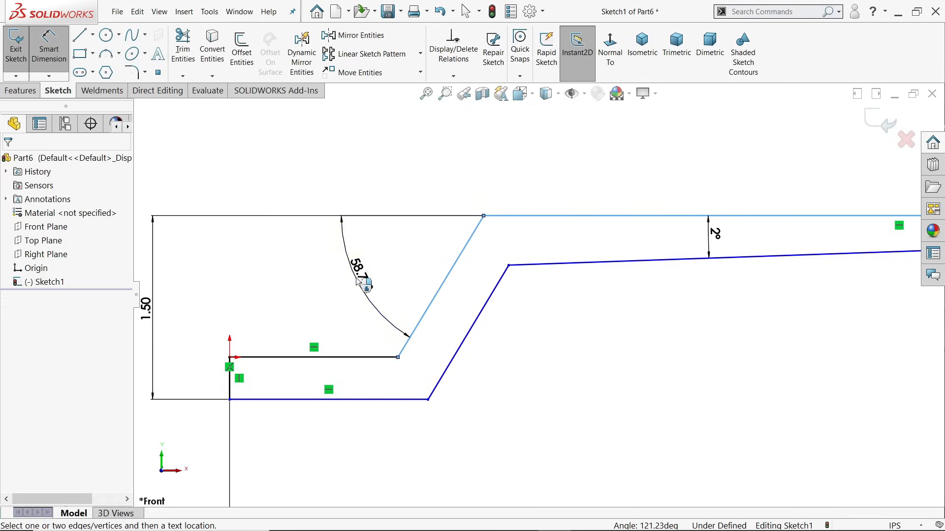
pyautogui.write('45')
pyautogui.press('Return')
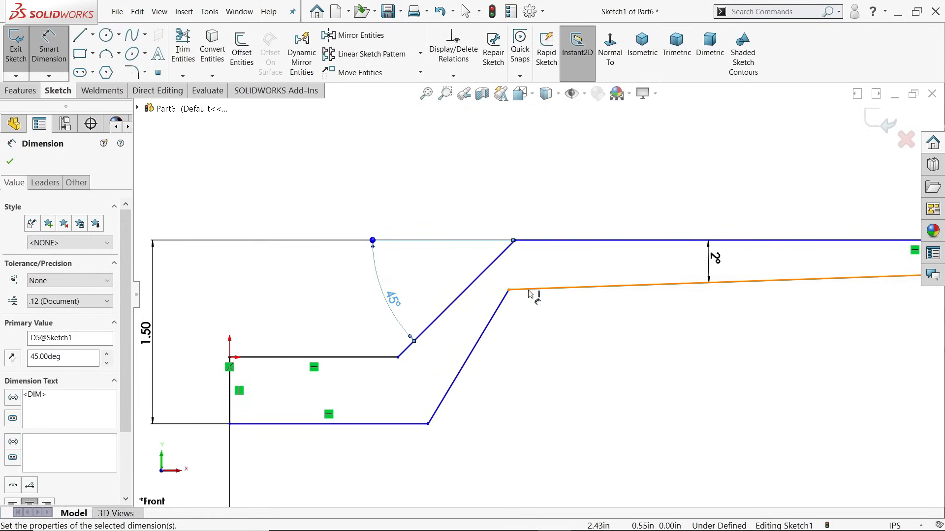
# - Dimension the lower slanted line's angle to the long upper edge and set it to 45 degrees
pyautogui.click(496, 313)
pyautogui.click(536, 240)
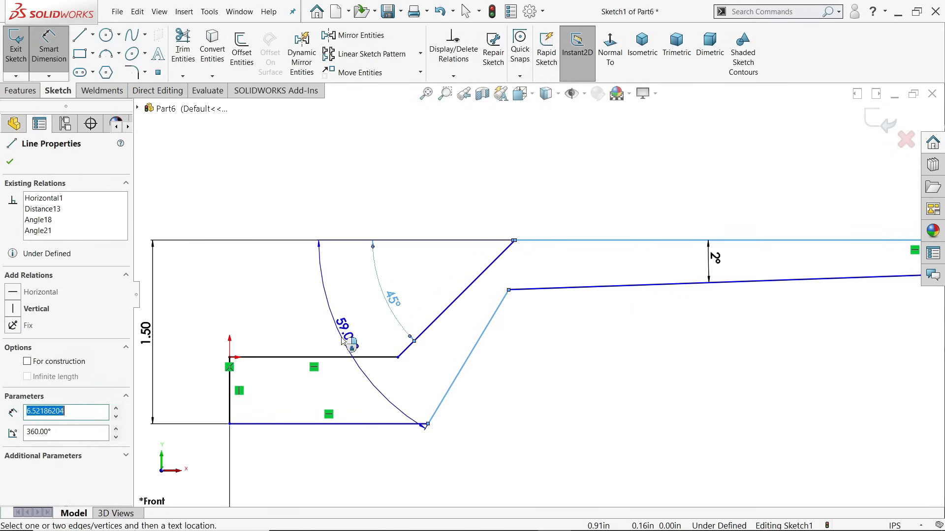
pyautogui.click(343, 339)
pyautogui.write('45')
pyautogui.press('Return')
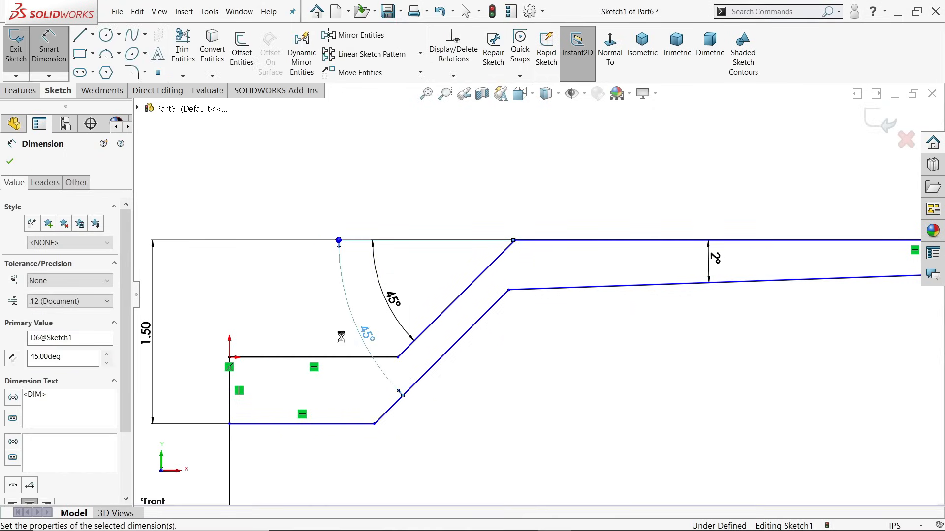
# - Dimension the vertical line at the origin and set its length to 0.443 in
pyautogui.scroll(2, 408, 394)
pyautogui.scroll(-2, 406, 343)
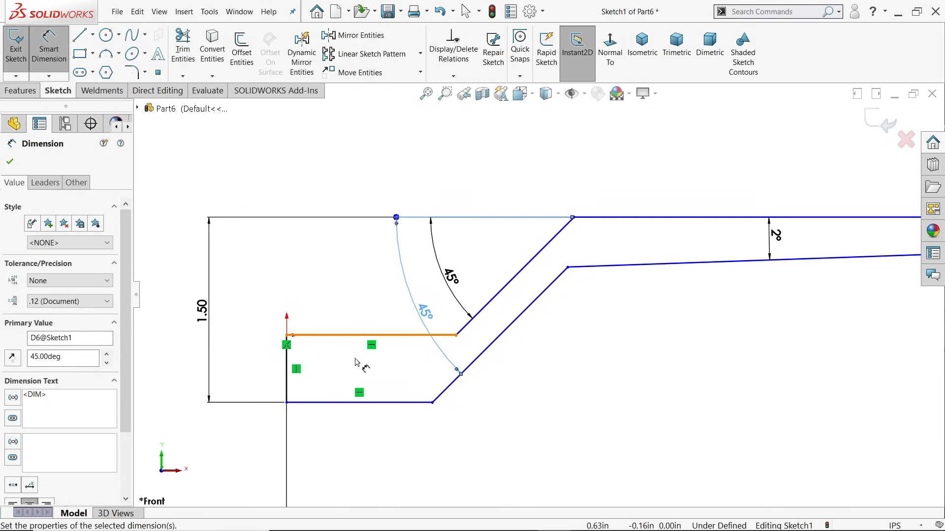
pyautogui.click(288, 368)
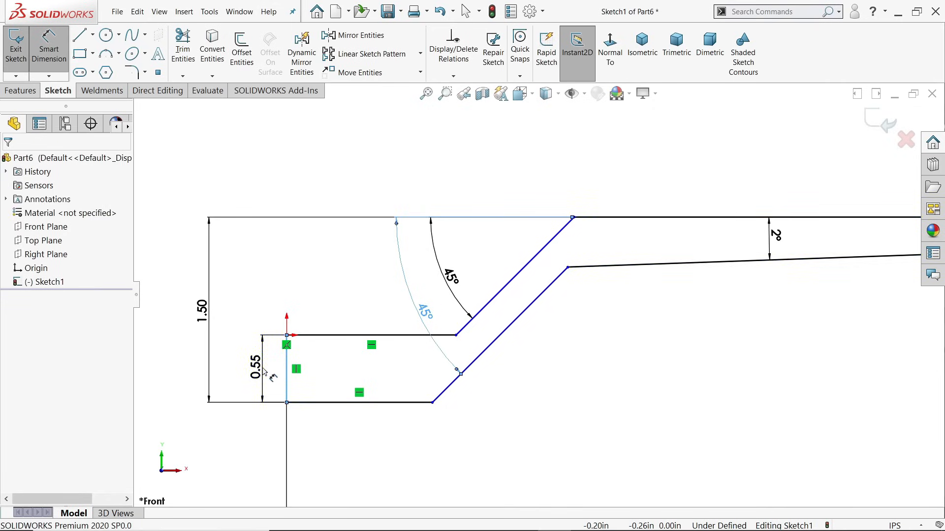
pyautogui.click(264, 372)
pyautogui.write('0.443')
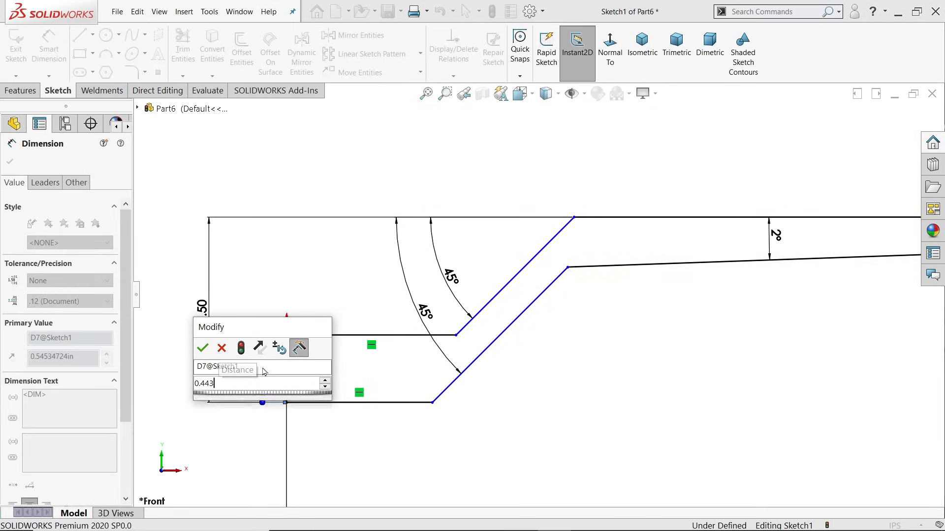
pyautogui.press('Return')
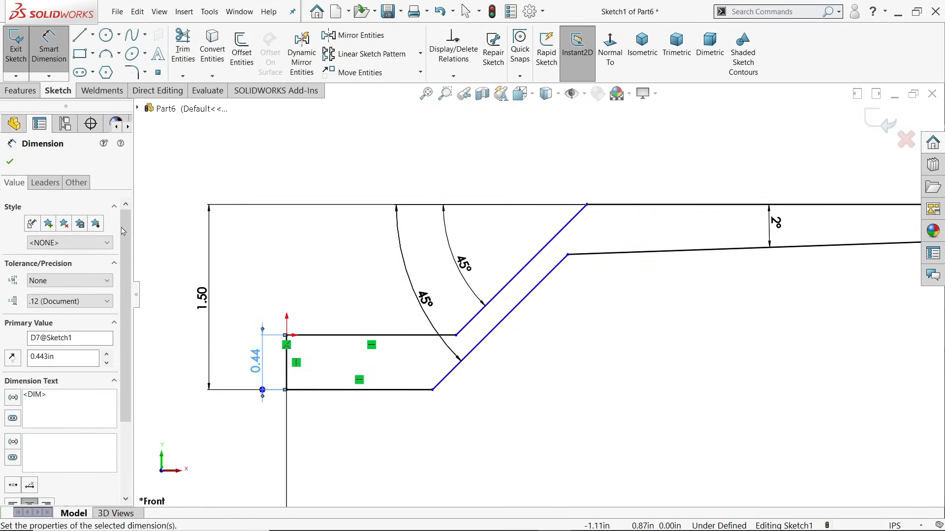
# - Move the handle's lower slanted line farther away from the upper slanted line, widening the lower bend area
pyautogui.click(9, 161)
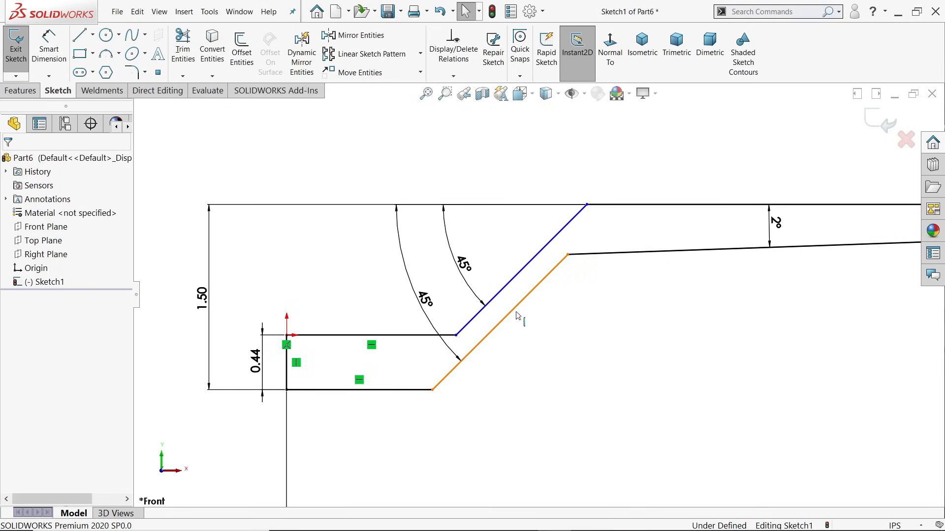
pyautogui.moveTo(519, 317); pyautogui.dragTo(536, 333)
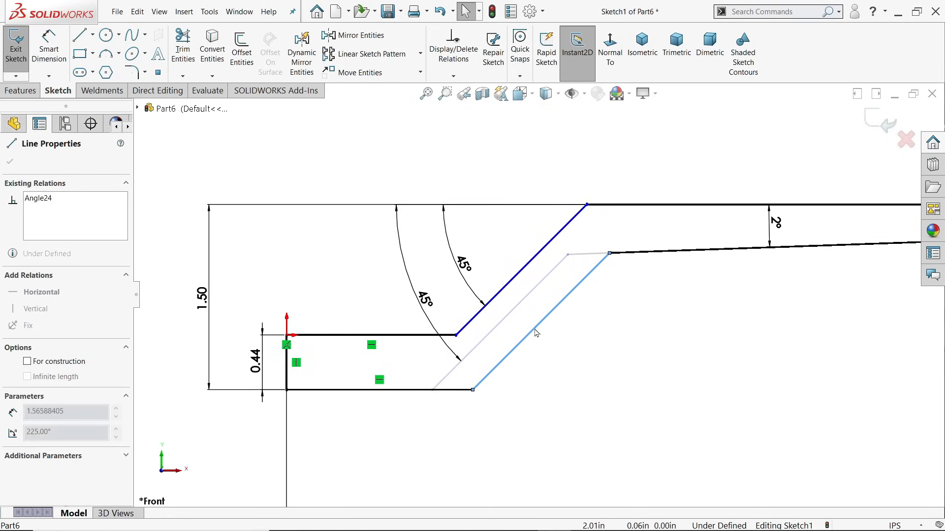
pyautogui.click(525, 408)
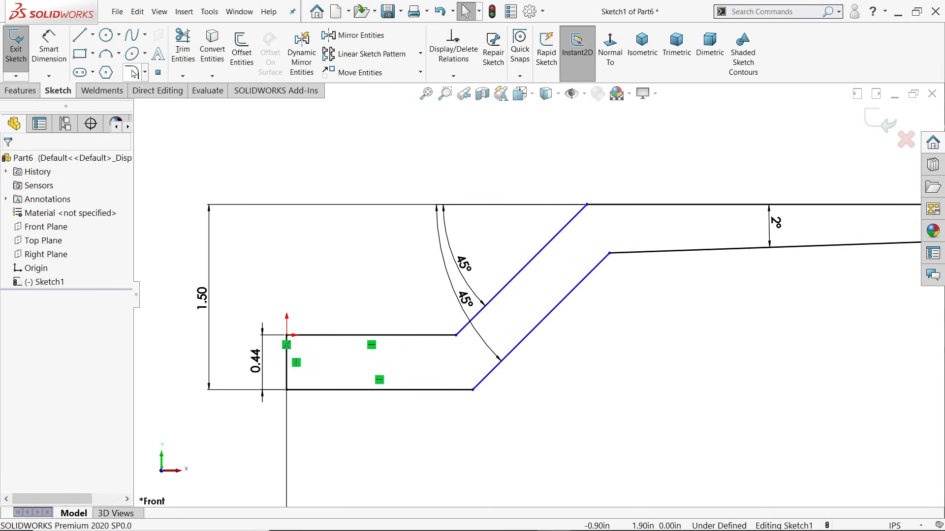
# - Fillet the upper slanted line's lower corner and the lower slanted line's upper corner with a 1.125 in radius
pyautogui.click(134, 74)
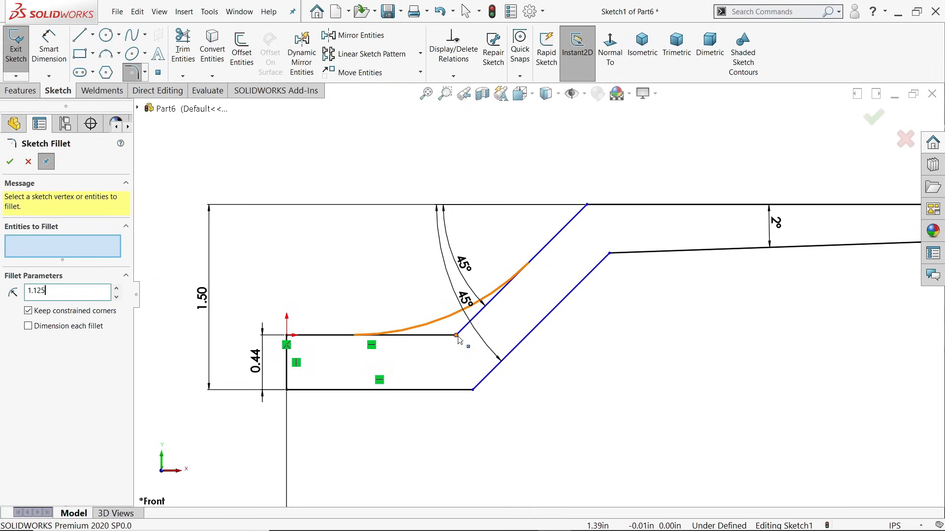
pyautogui.click(457, 337)
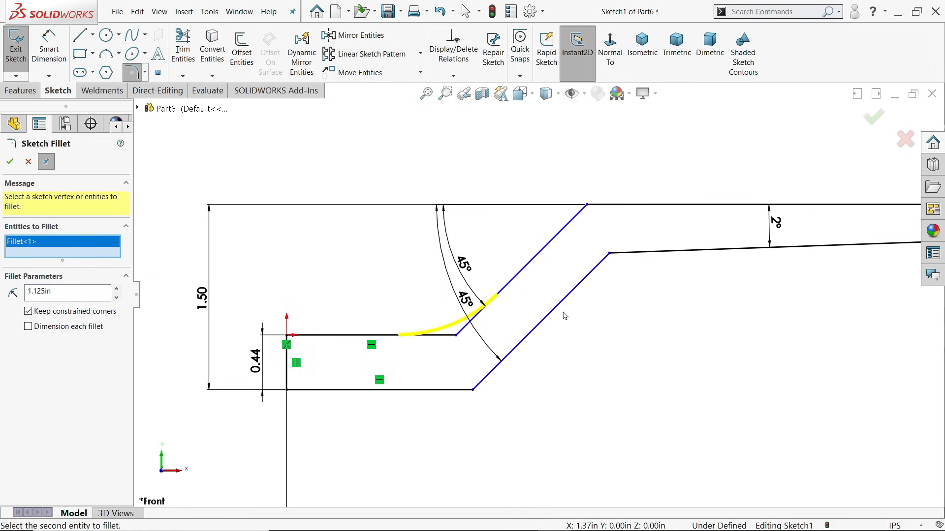
pyautogui.click(610, 255)
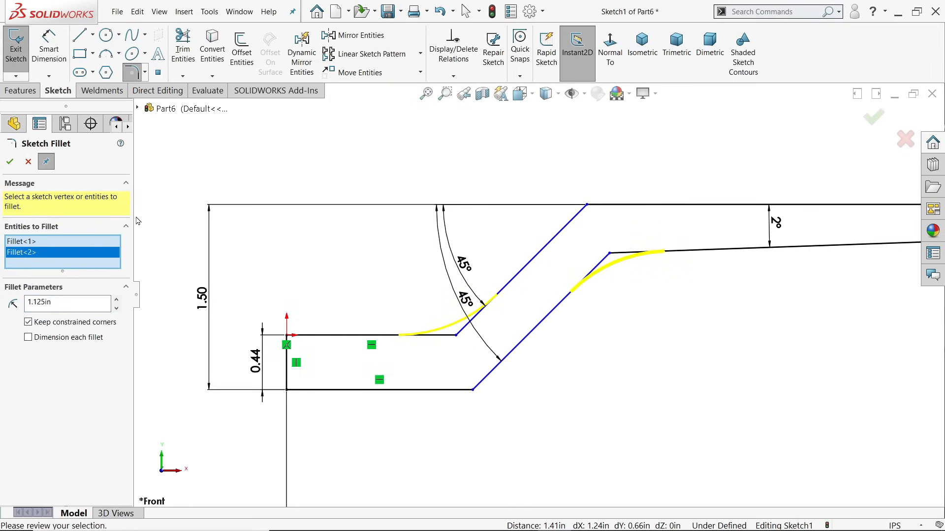
pyautogui.click(9, 163)
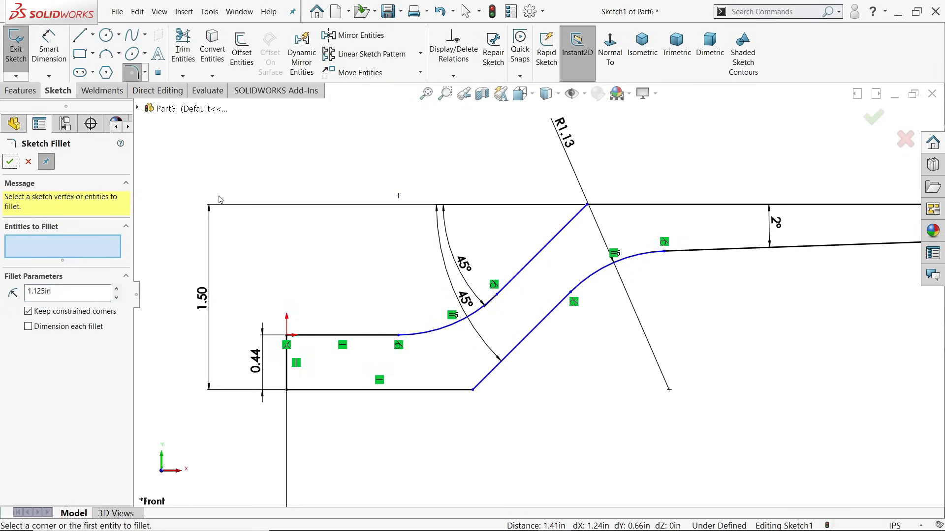
# - Dimension the horizontal distance from the origin to the upper profile's 1.125 in fillet center and set it to 1.25 in
pyautogui.click(49, 51)
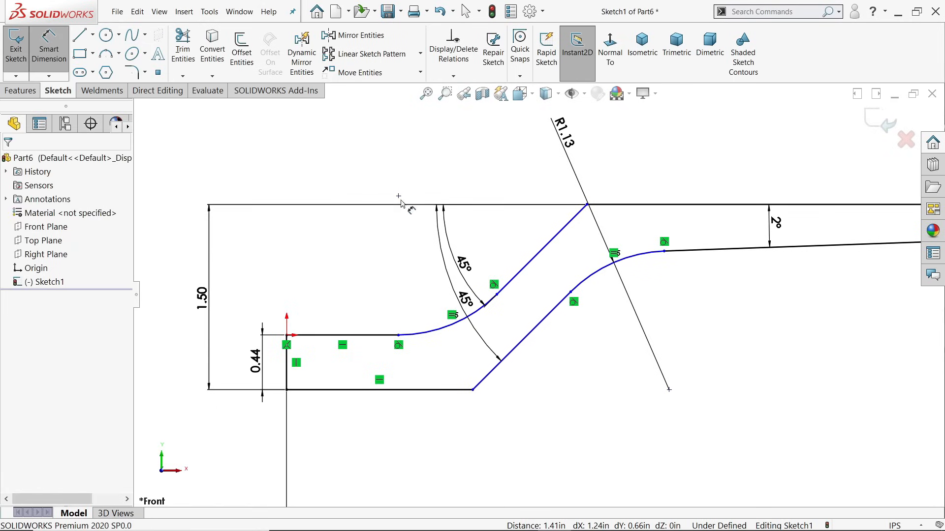
pyautogui.click(399, 197)
pyautogui.click(286, 335)
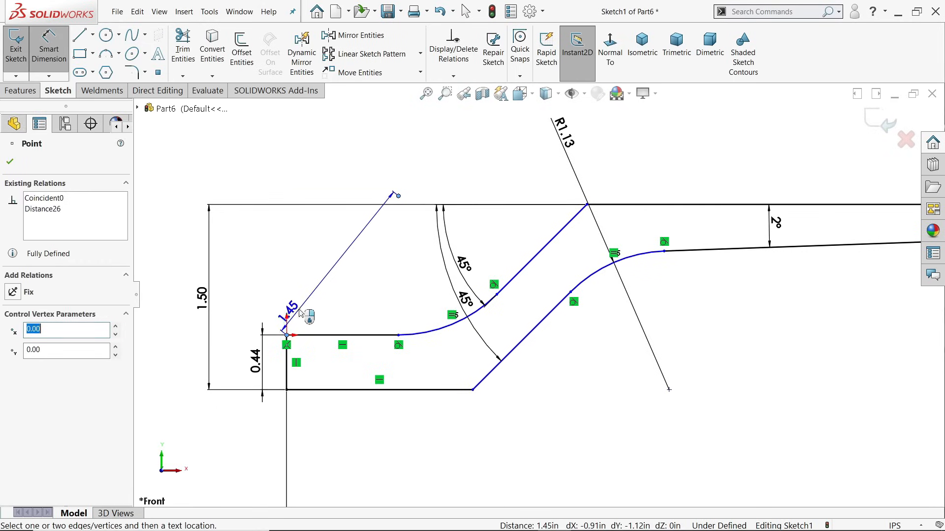
pyautogui.click(358, 140)
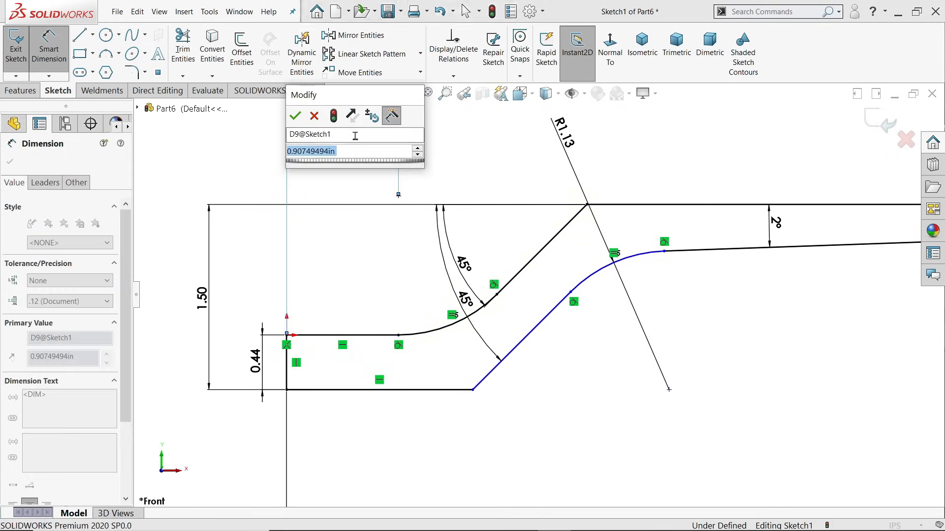
pyautogui.write('1.')
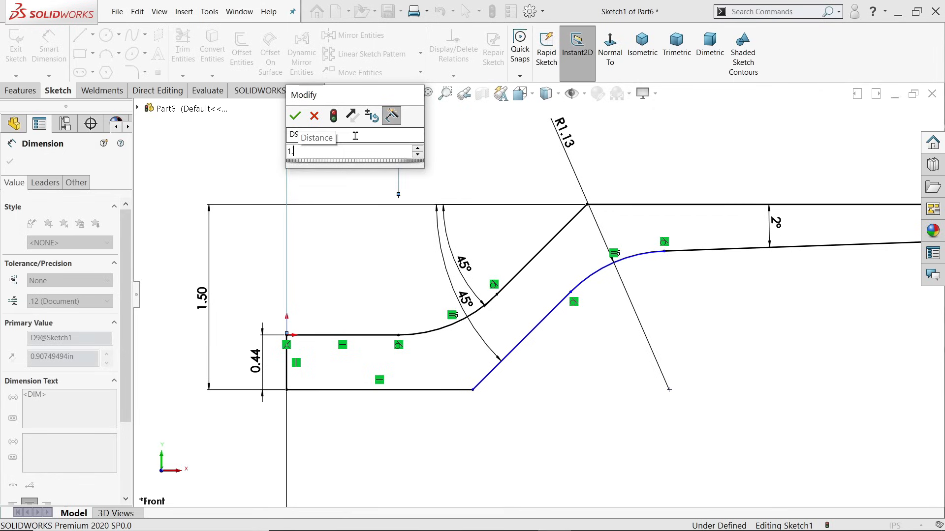
pyautogui.write('25')
pyautogui.press('Return')
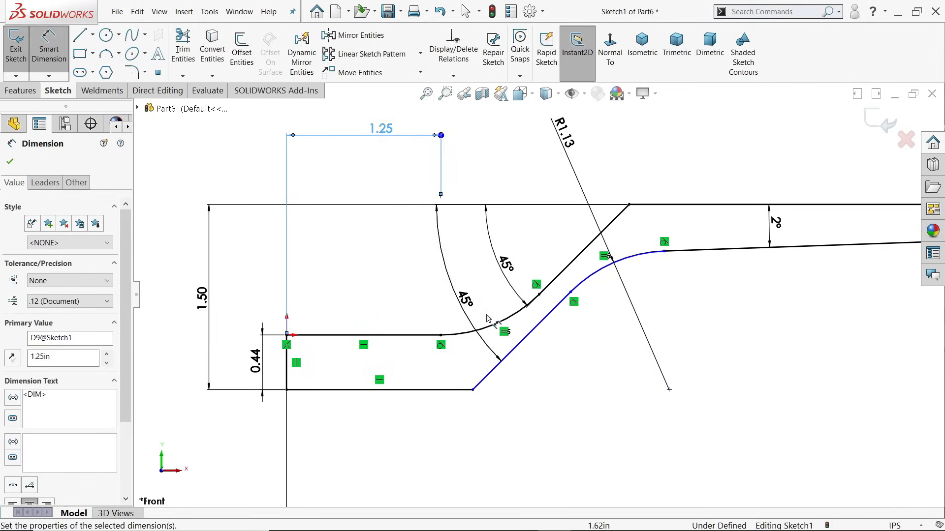
pyautogui.click(9, 165)
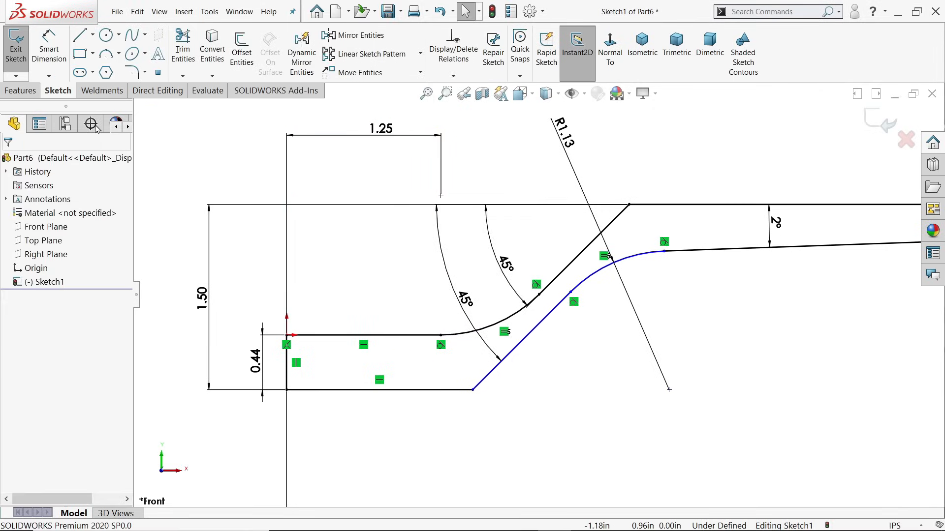
# - Fillet the lower slanted line's bottom corner and the upper slanted line's top corner with a 2.00 in radius
pyautogui.click(137, 74)
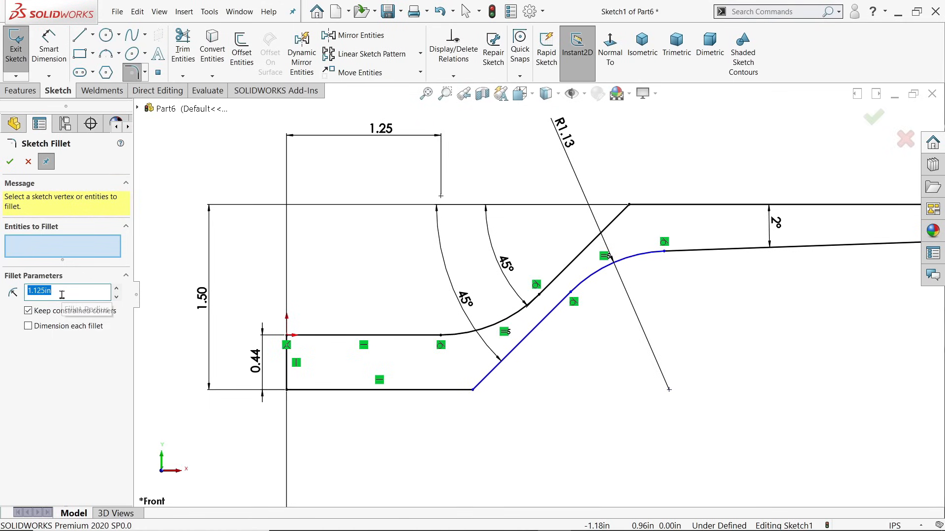
pyautogui.click(208, 193)
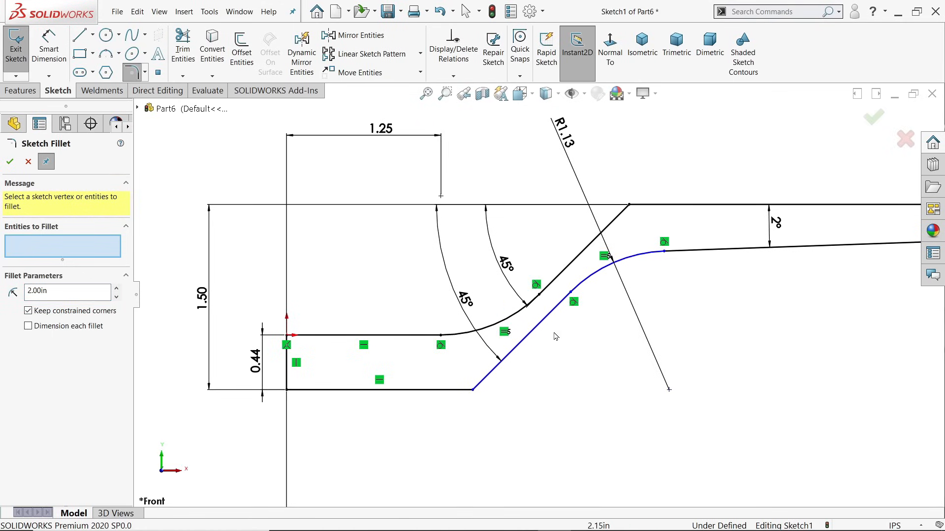
pyautogui.click(473, 390)
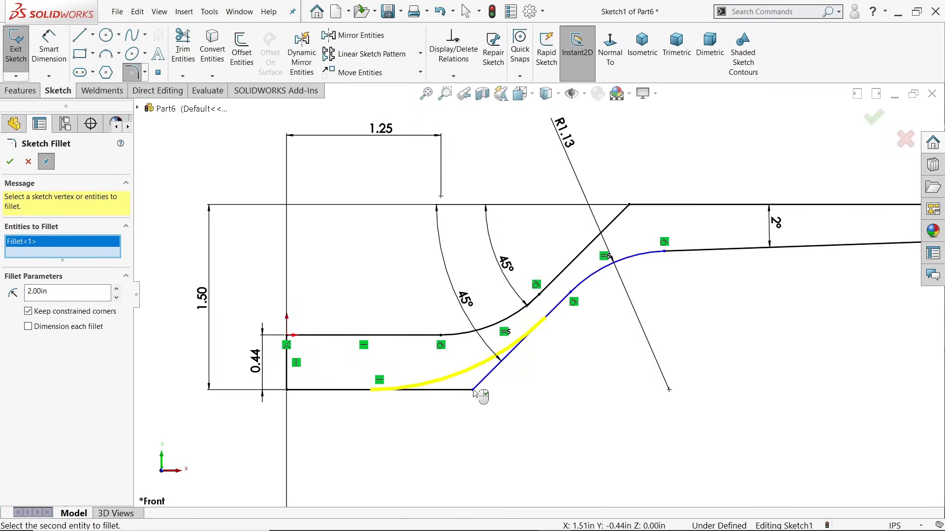
pyautogui.click(630, 206)
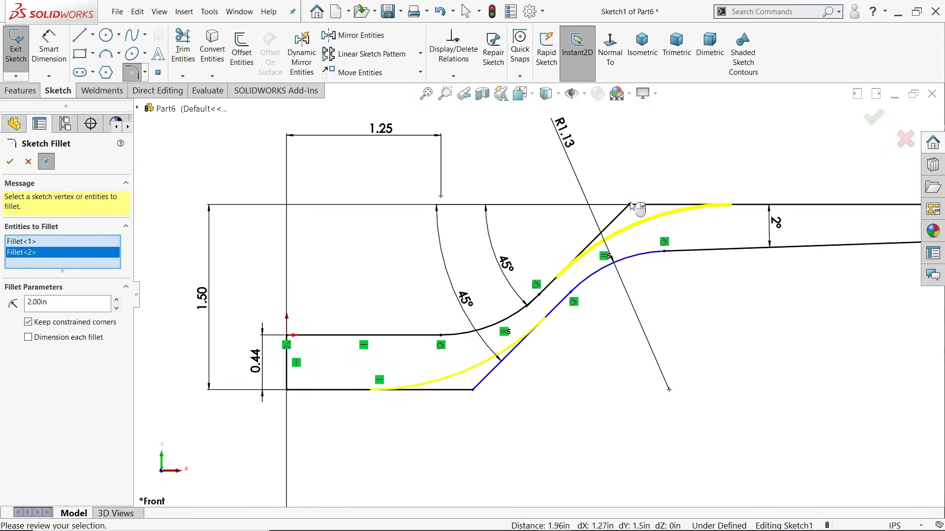
pyautogui.click(10, 162)
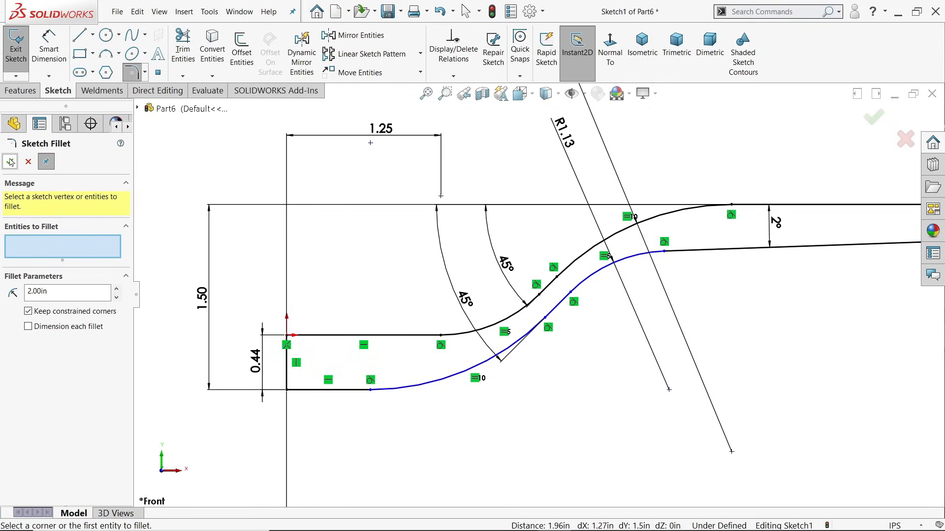
# - Dimension the horizontal distance from the origin to the lower edge's 2.00 in fillet center and set it to 1 in
pyautogui.click(47, 50)
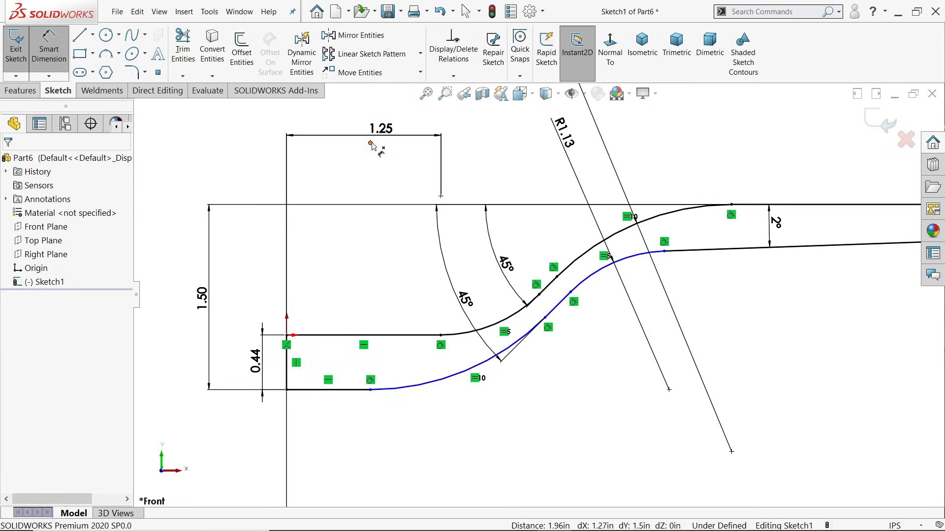
pyautogui.click(371, 142)
pyautogui.click(287, 336)
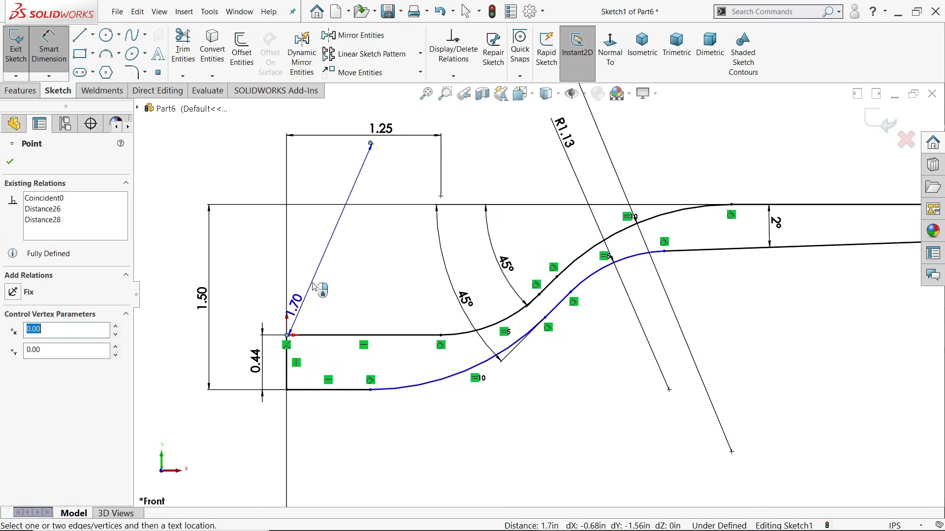
pyautogui.click(337, 118)
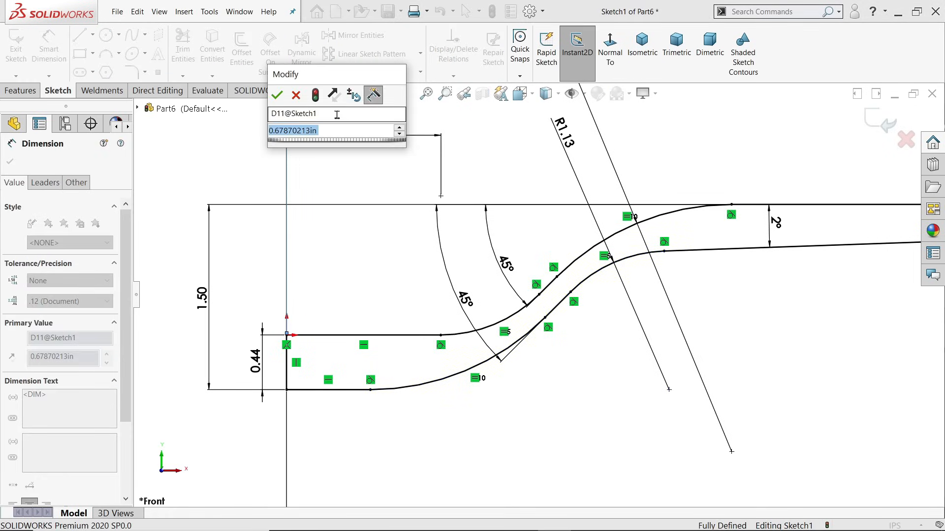
pyautogui.write('1')
pyautogui.press('Return')
# - Reposition the 1.00 in dimension beneath the 1.25 in dimension and finish dimensioning
pyautogui.scroll(5, 566, 321)
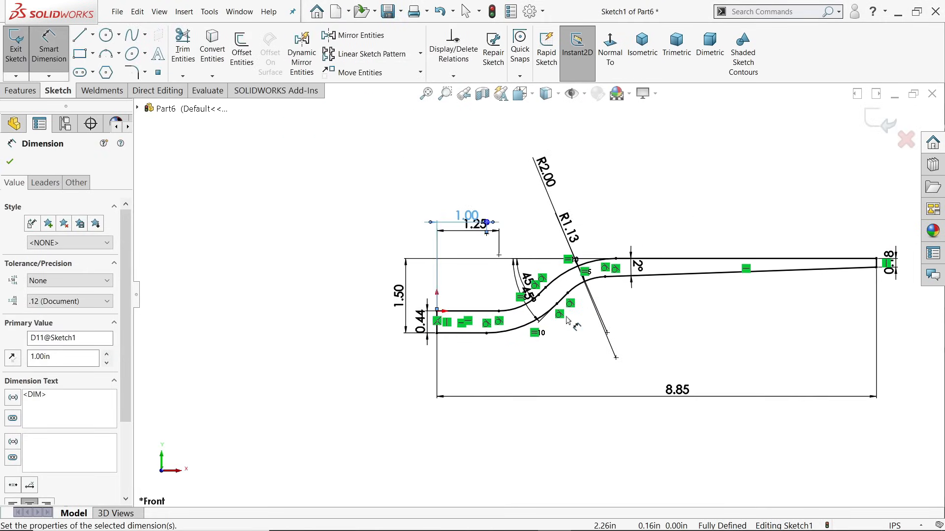
pyautogui.scroll(-2, 702, 245)
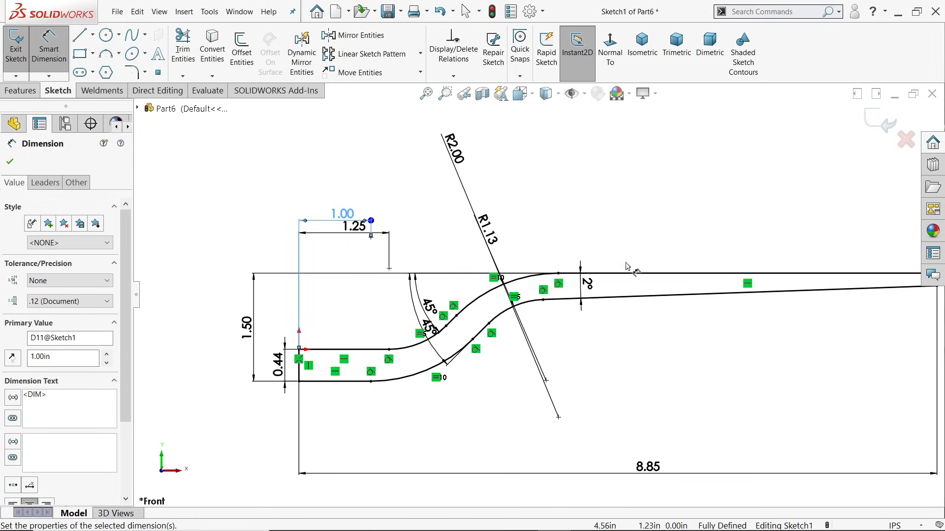
pyautogui.moveTo(339, 217); pyautogui.dragTo(337, 251)
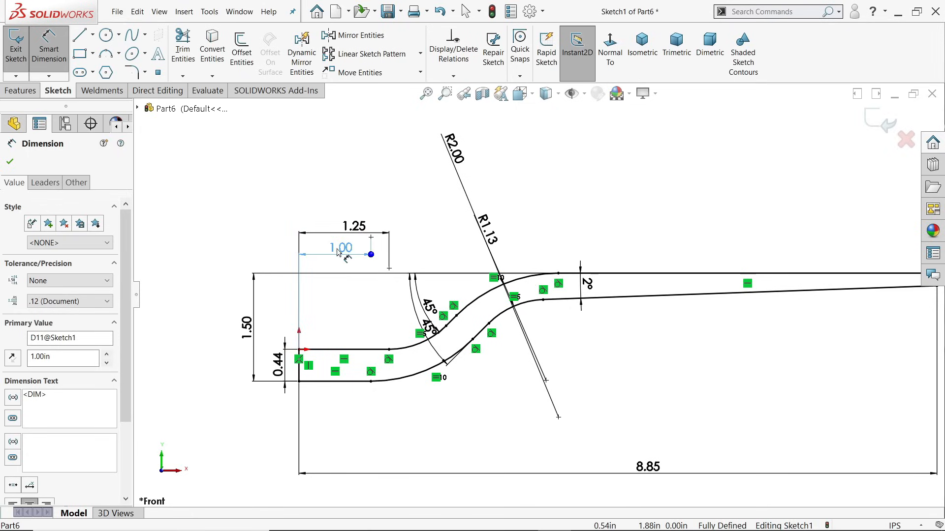
pyautogui.scroll(4, 462, 317)
pyautogui.scroll(-3, 629, 294)
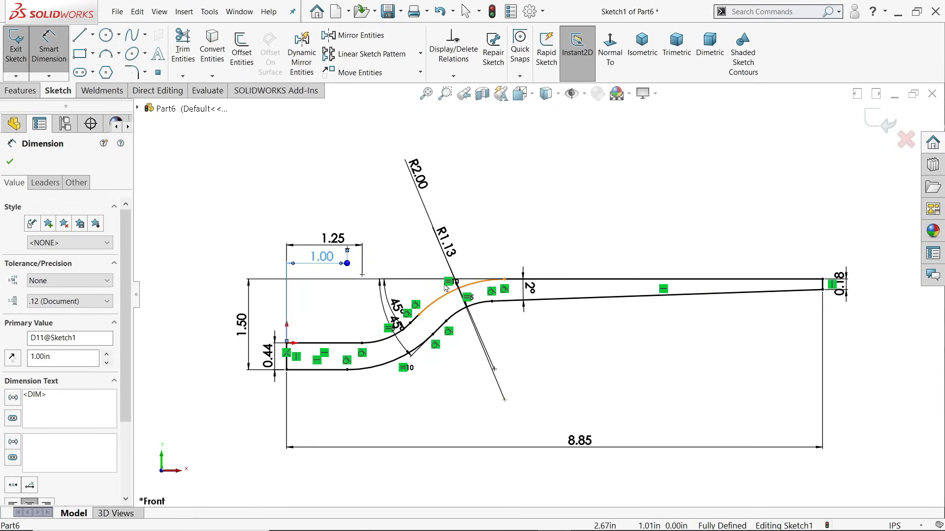
pyautogui.click(10, 161)
# - Extrude the handle profile as a boss with the Mid Plane end condition and a 1 in depth
pyautogui.click(20, 90)
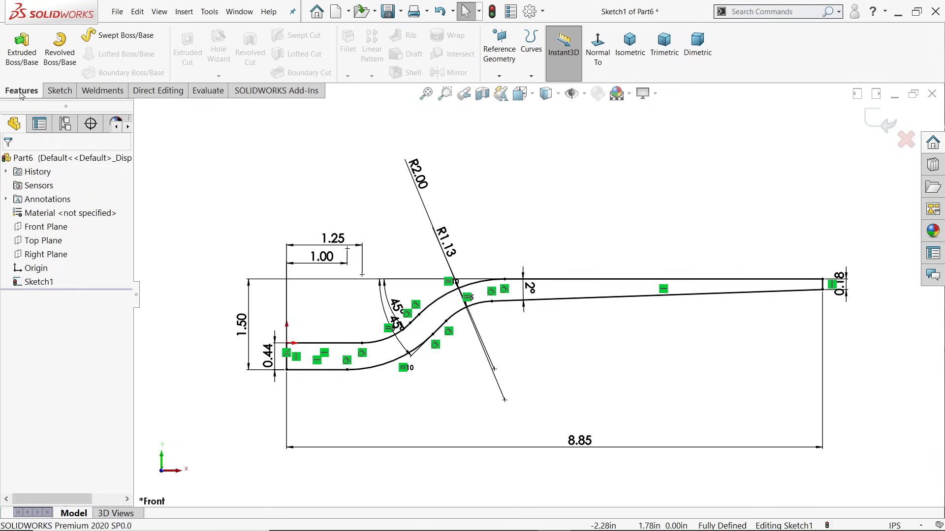
pyautogui.click(21, 57)
pyautogui.click(58, 238)
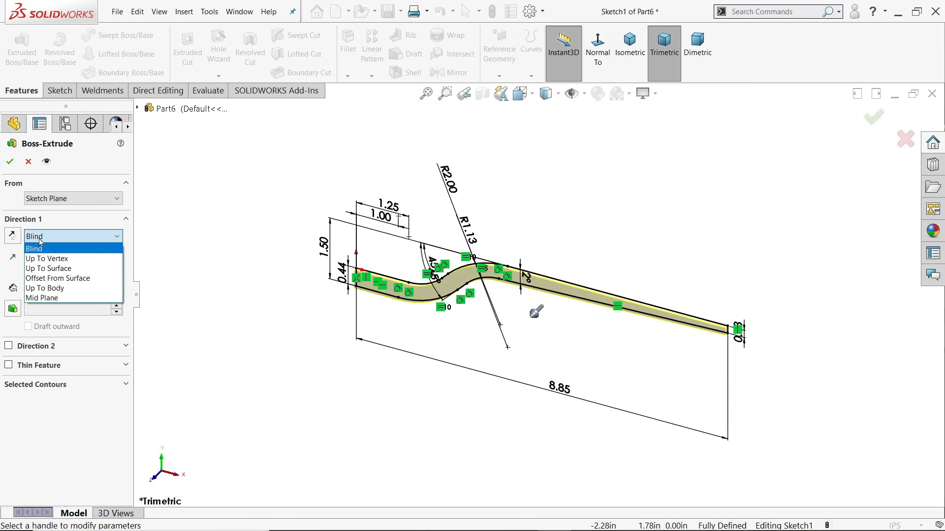
pyautogui.click(53, 298)
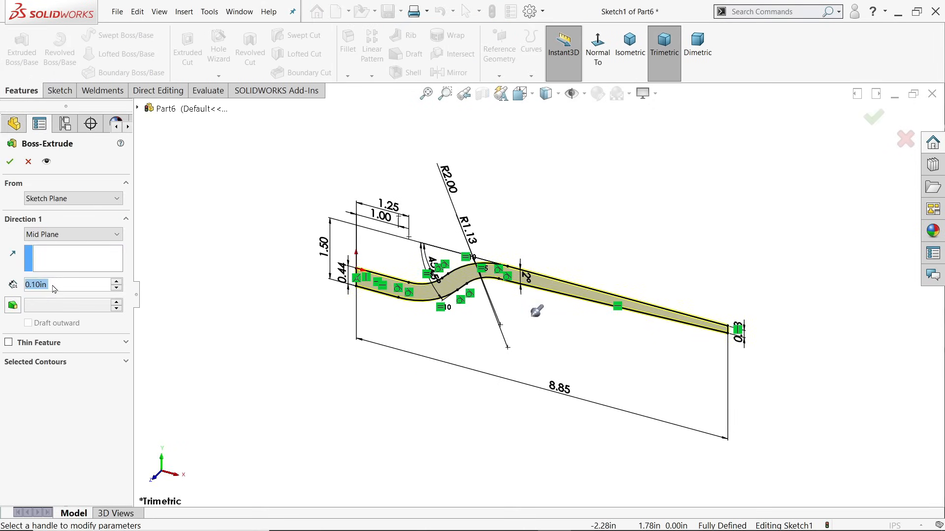
pyautogui.write('1')
pyautogui.press('Return')
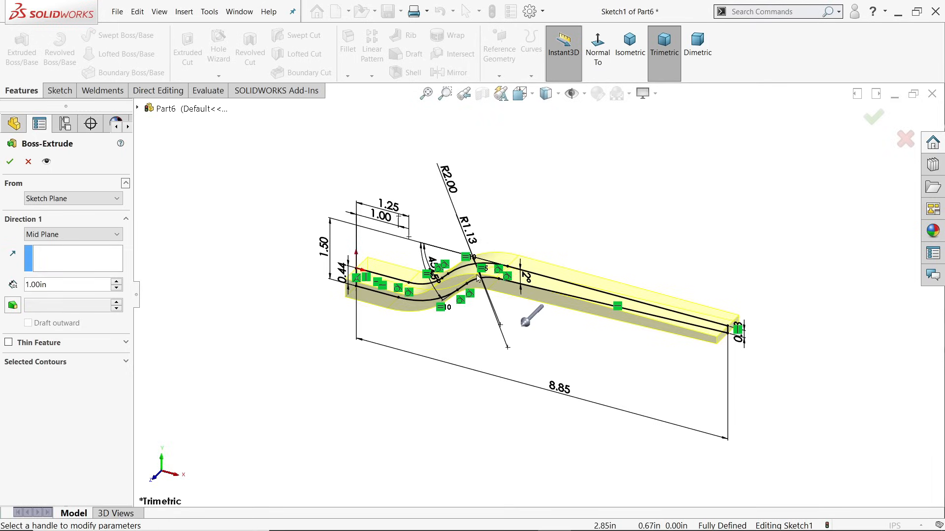
pyautogui.scroll(-2, 478, 278)
pyautogui.click(9, 163)
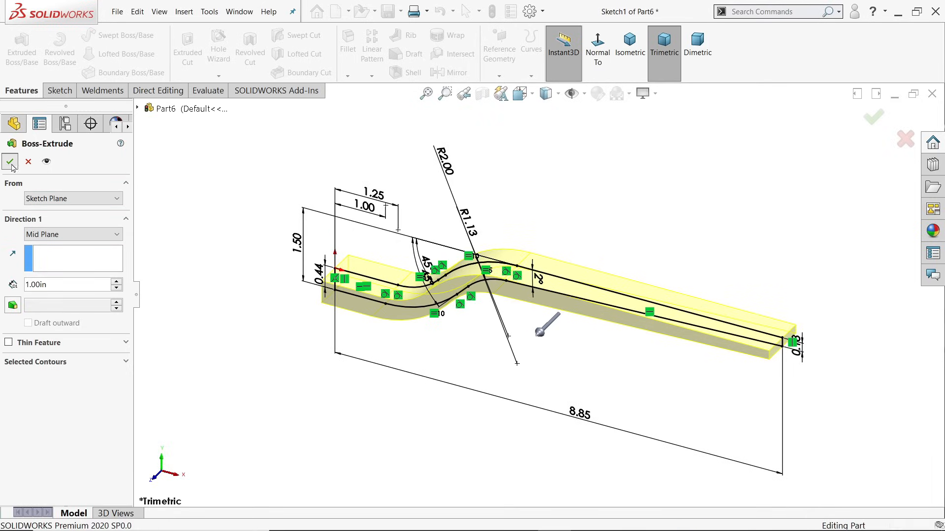
# - Start a sketch on the handle's long flat upper face and convert the short end edge at the origin into it
pyautogui.moveTo(443, 202); pyautogui.dragTo(470, 279, button='middle')
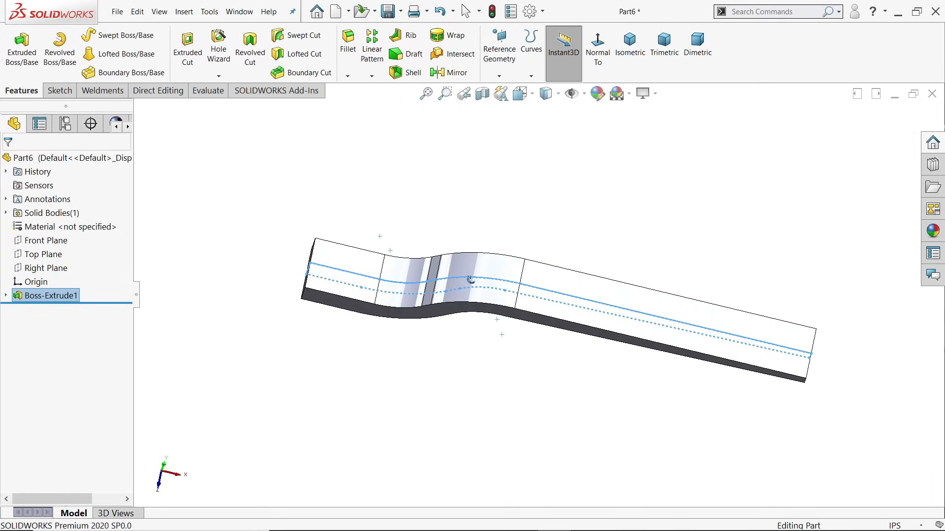
pyautogui.click(565, 289)
pyautogui.click(605, 253)
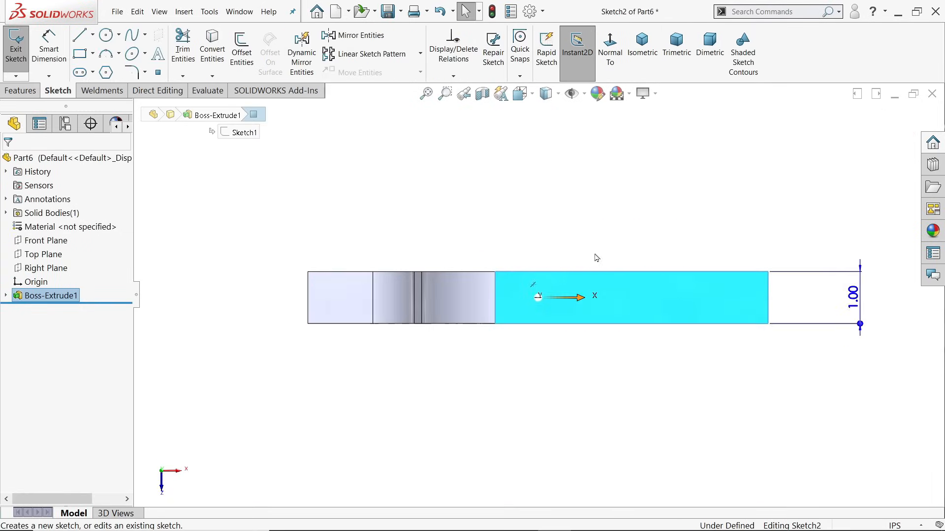
pyautogui.scroll(-4, 492, 320)
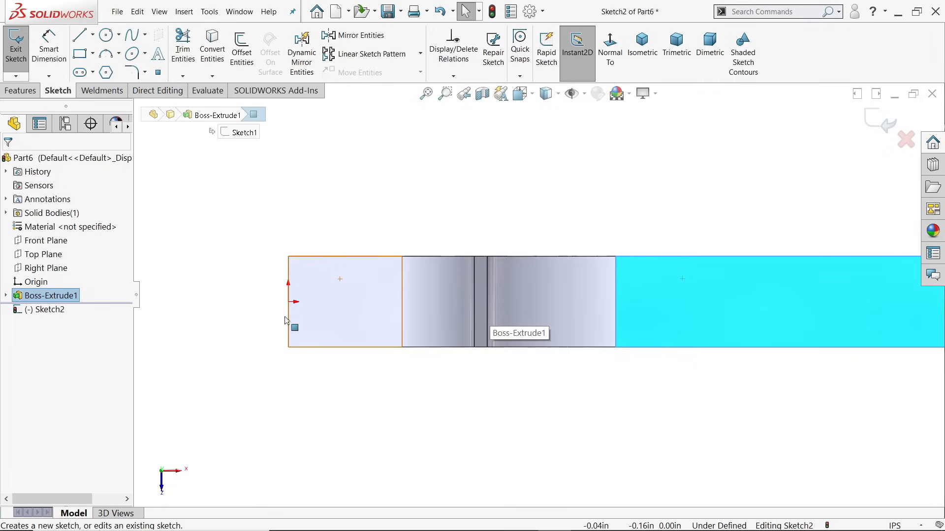
pyautogui.click(289, 320)
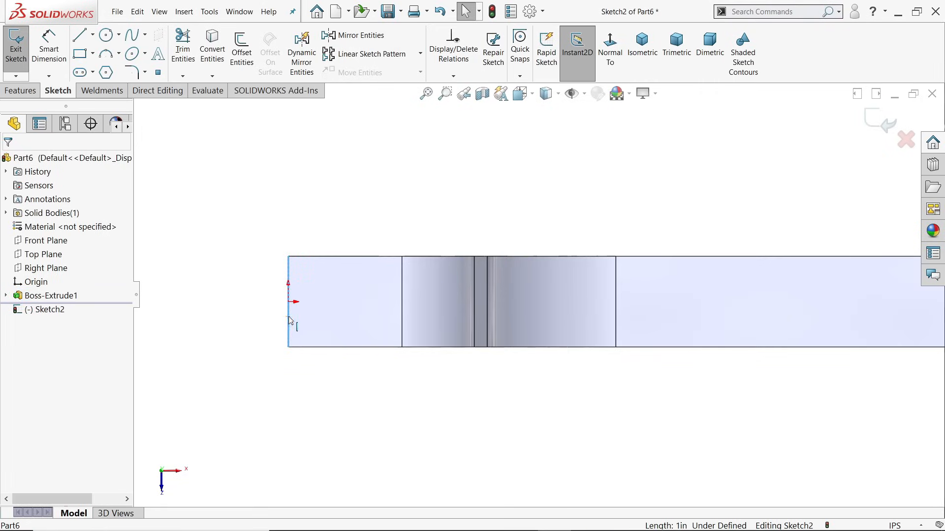
pyautogui.click(212, 49)
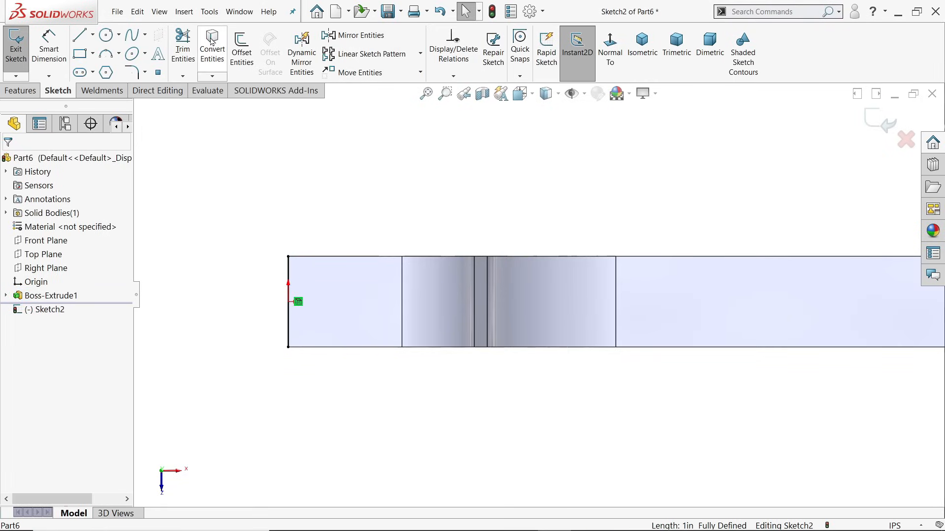
# - Sketch a tapered outline of three lines from the converted edge's ends to a shorter vertical line about 0.61 in long on the handle's far end
pyautogui.click(82, 36)
pyautogui.click(288, 256)
pyautogui.scroll(4, 505, 270)
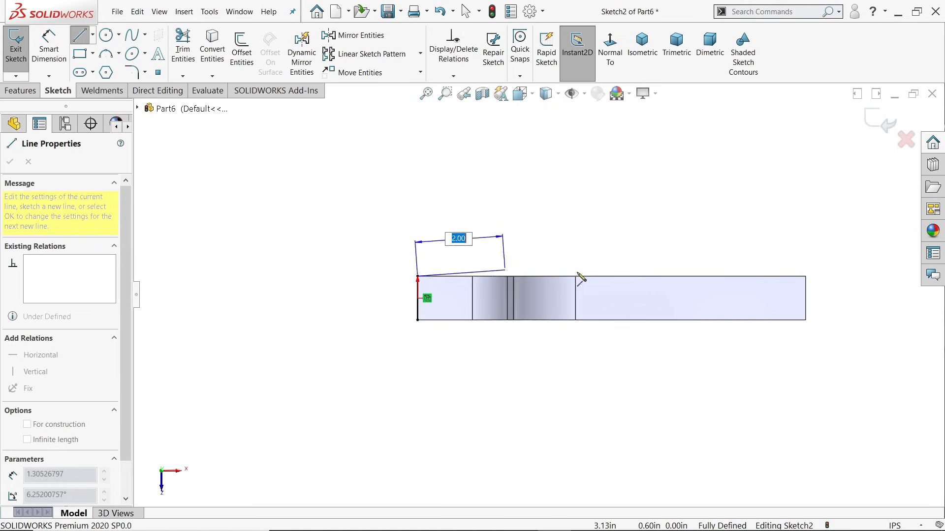
pyautogui.click(806, 283)
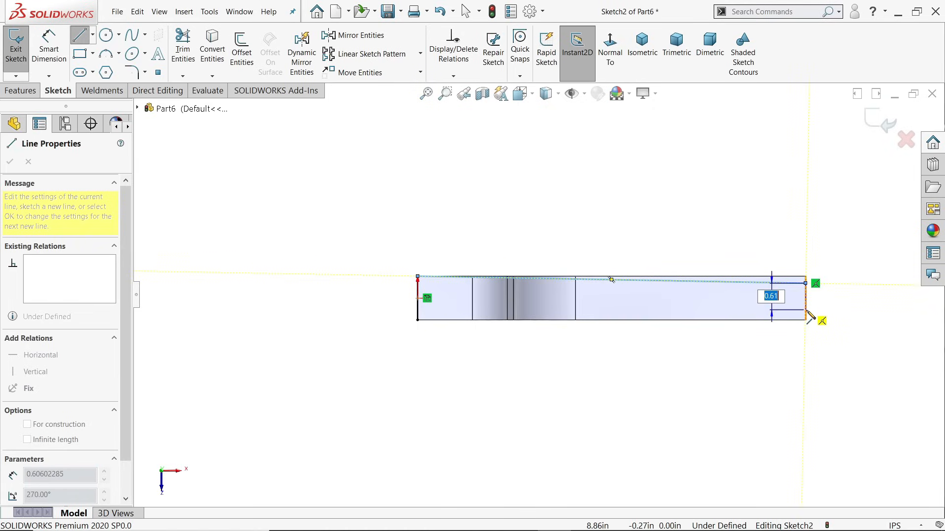
pyautogui.click(806, 310)
pyautogui.click(418, 320)
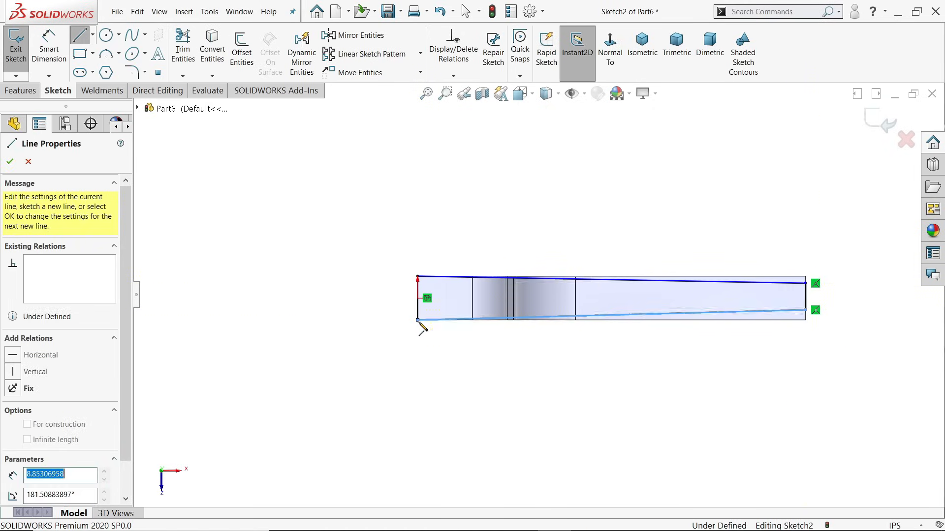
pyautogui.rightClick(554, 194)
pyautogui.click(586, 196)
# - Dimension the short vertical line at the handle's far end and set it to 0.75 in
pyautogui.scroll(-3, 743, 306)
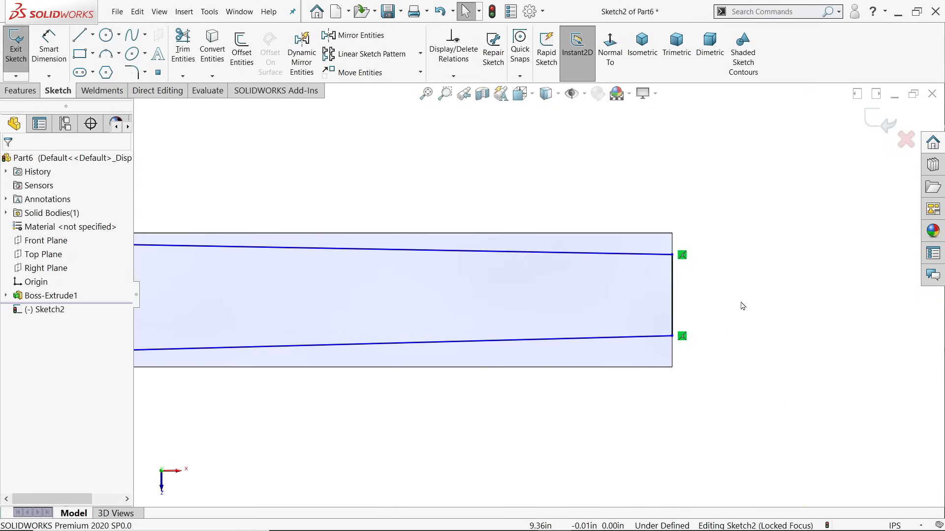
pyautogui.scroll(-2, 689, 306)
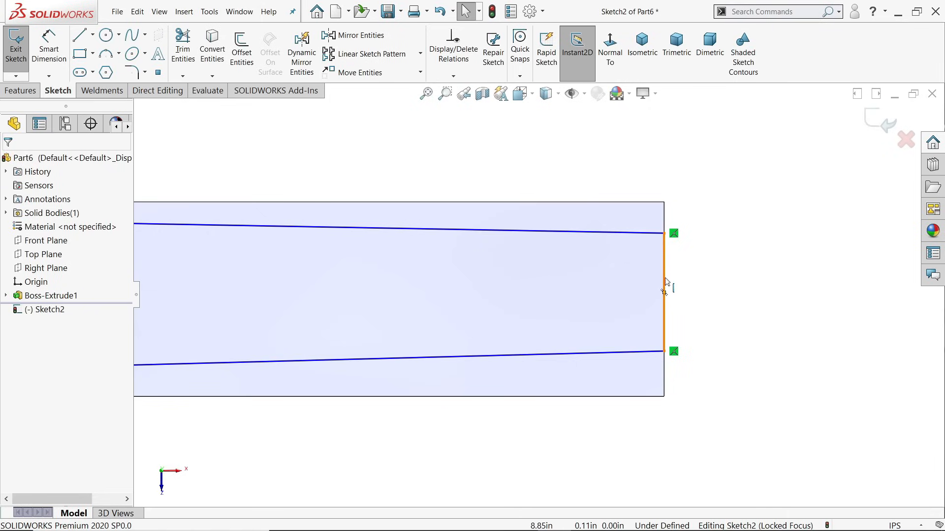
pyautogui.click(665, 285)
pyautogui.click(665, 338)
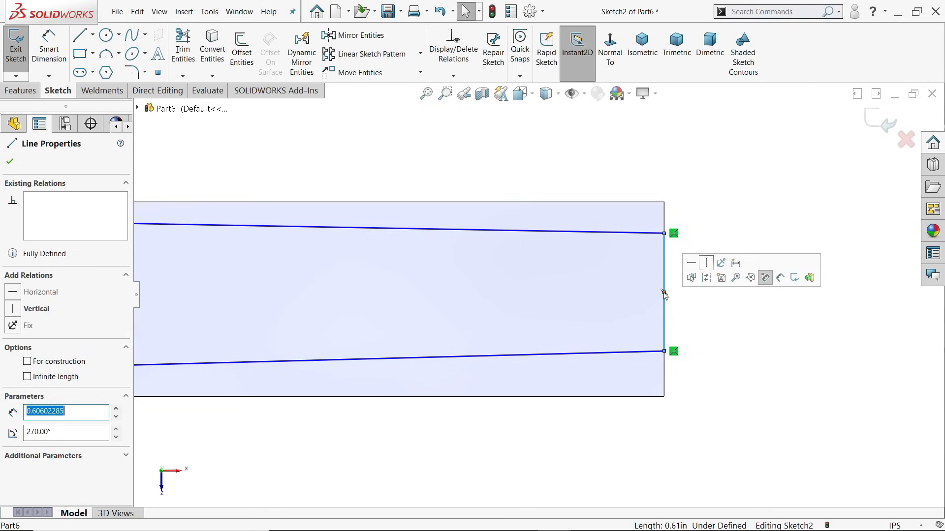
pyautogui.click(50, 57)
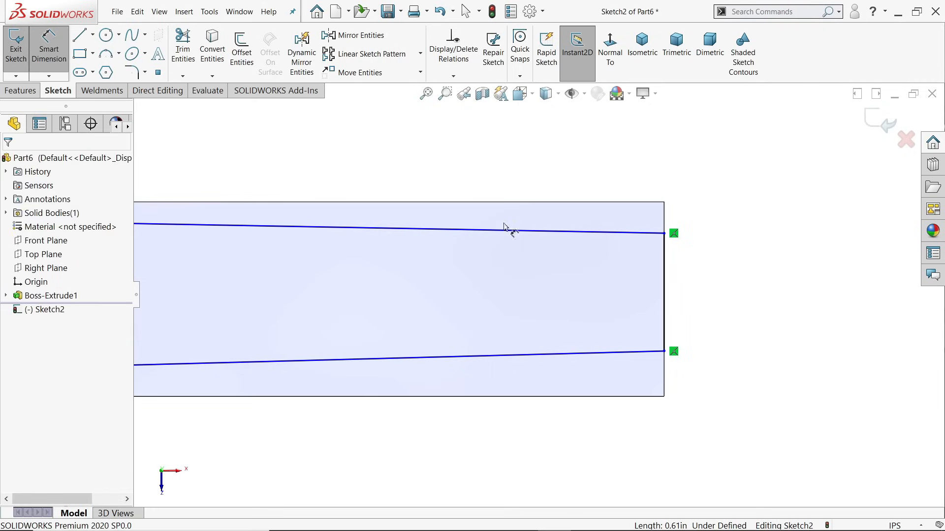
pyautogui.click(667, 278)
pyautogui.click(721, 281)
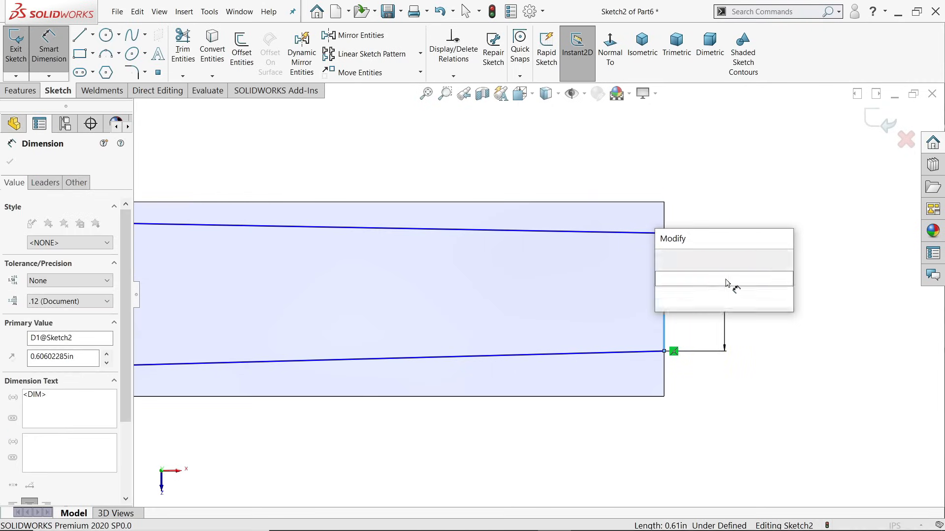
pyautogui.write('0.75')
pyautogui.press('Return')
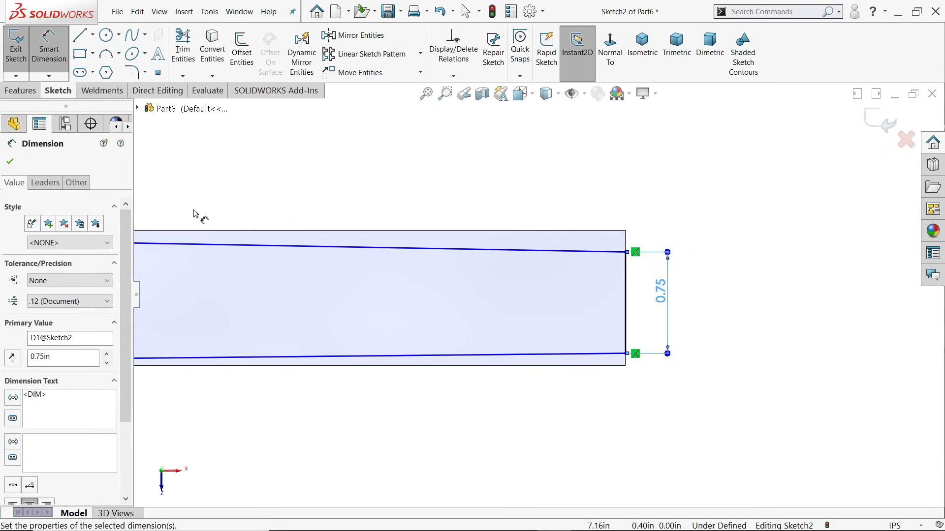
pyautogui.click(10, 154)
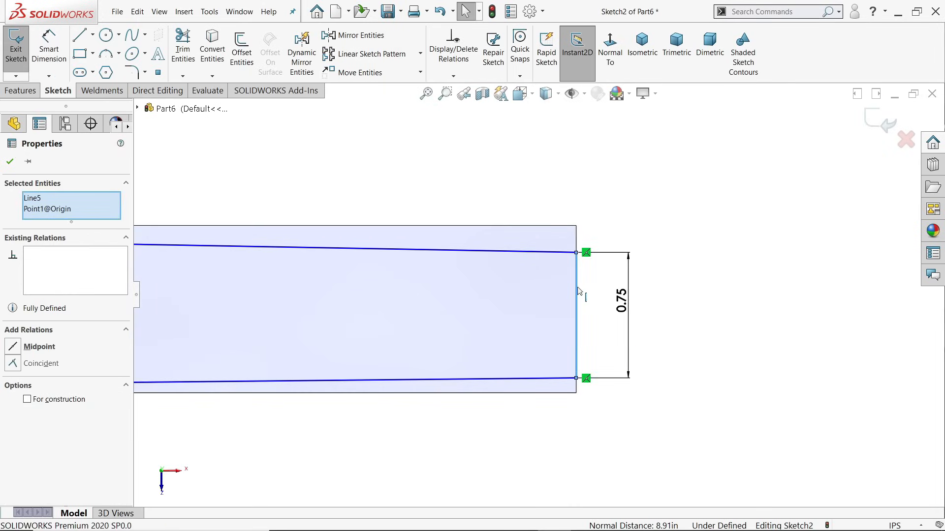
# - Center the 0.75 in line on the handle's end edge by making their midpoints coincident
pyautogui.moveTo(576, 288)
pyautogui.mouseDown()
pyautogui.moveTo(578, 251)
pyautogui.moveTo(573, 329)
pyautogui.mouseUp()
pyautogui.click(718, 314)
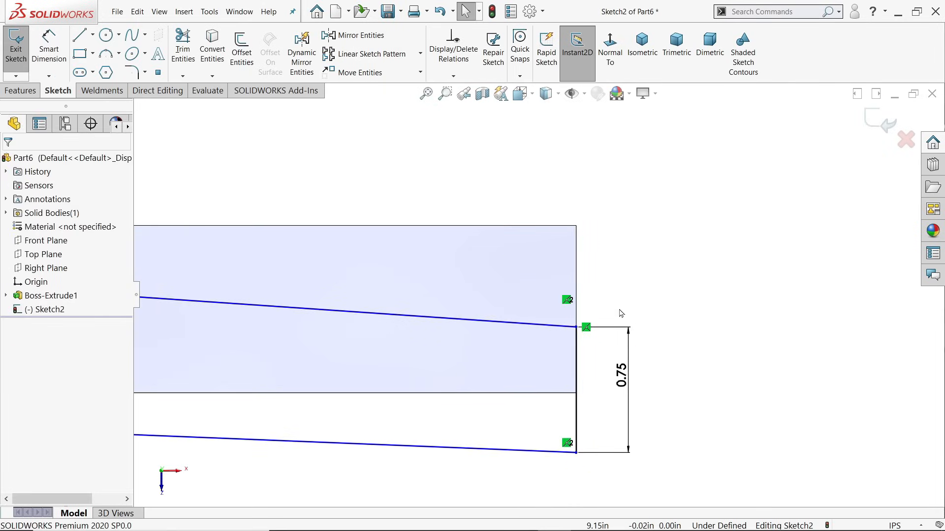
pyautogui.click(576, 309)
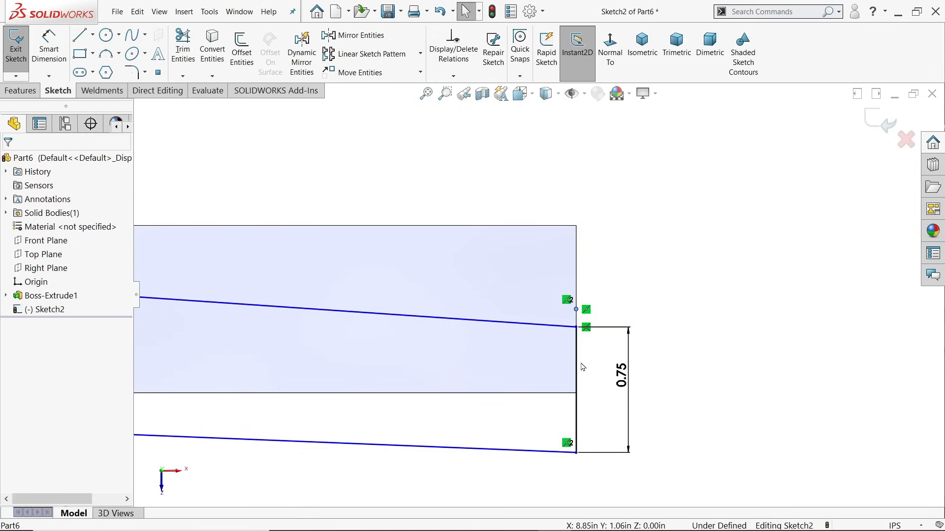
pyautogui.keyDown('ctrl'); pyautogui.click(576, 391); pyautogui.keyUp('ctrl')
pyautogui.click(633, 347)
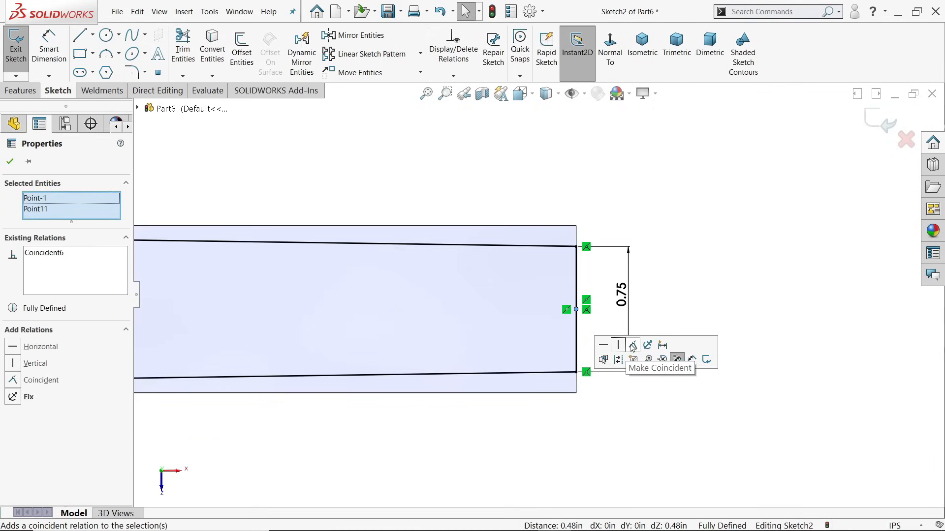
pyautogui.click(705, 222)
# - Cut away the material outside the tapered outline with an Extruded Cut set to Through All and Flip side to cut
pyautogui.scroll(3, 668, 245)
pyautogui.scroll(4, 667, 246)
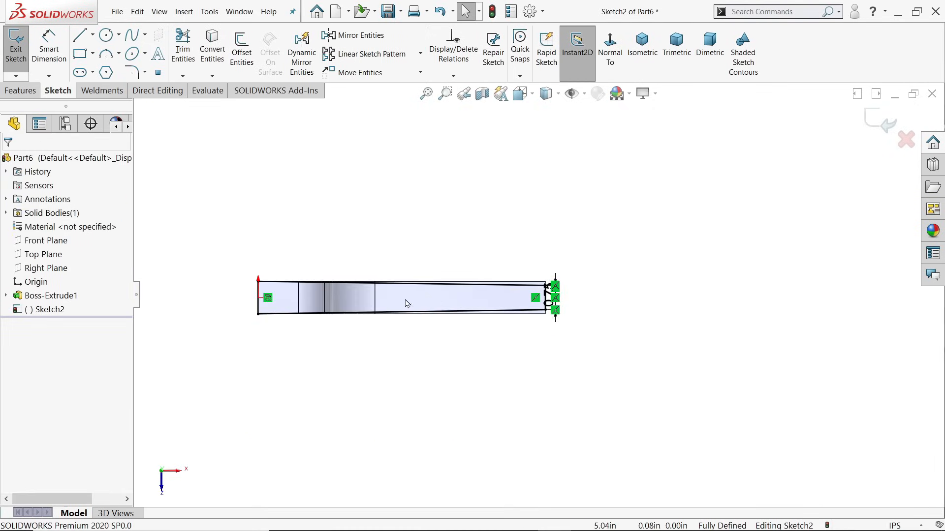
pyautogui.scroll(-2, 344, 291)
pyautogui.click(22, 91)
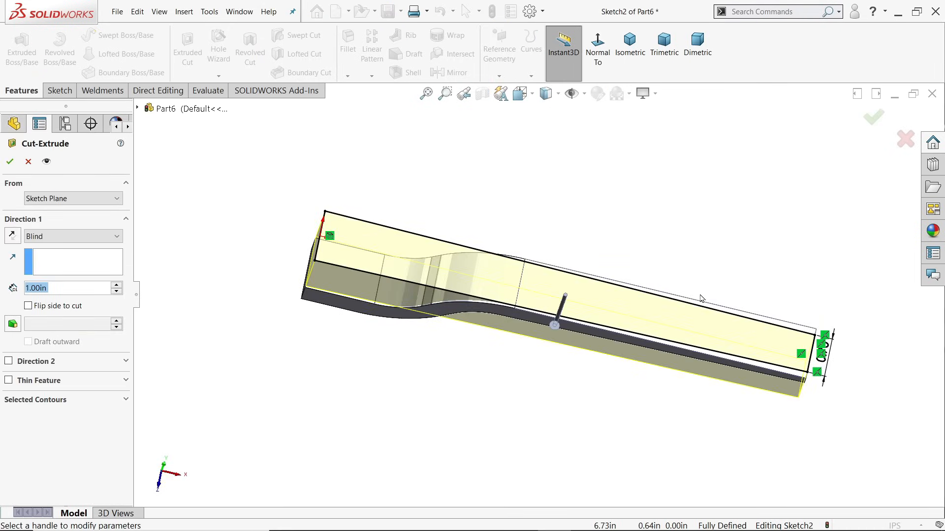
pyautogui.scroll(-2, 553, 320)
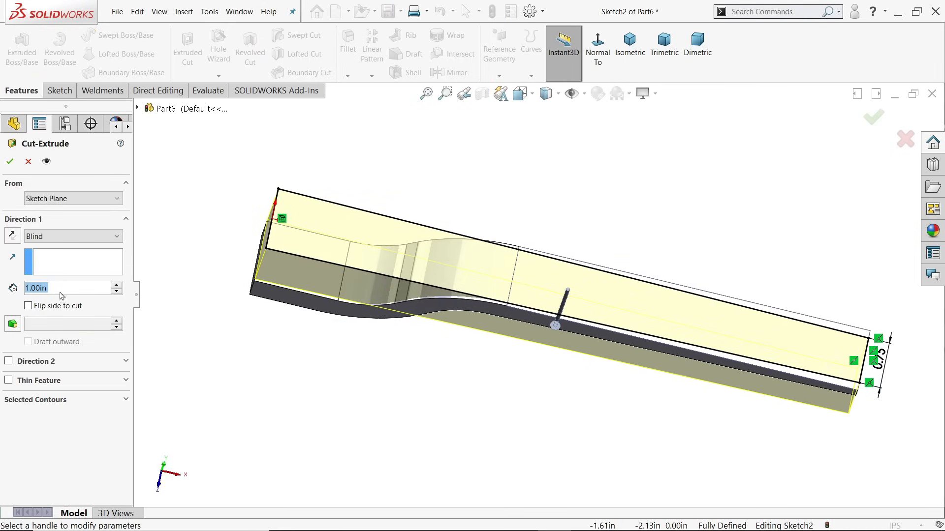
pyautogui.click(35, 238)
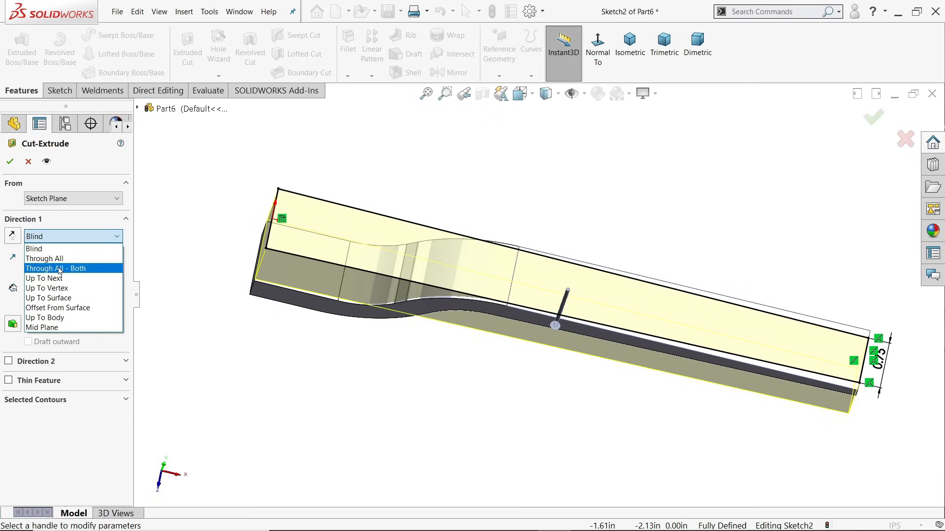
pyautogui.click(58, 260)
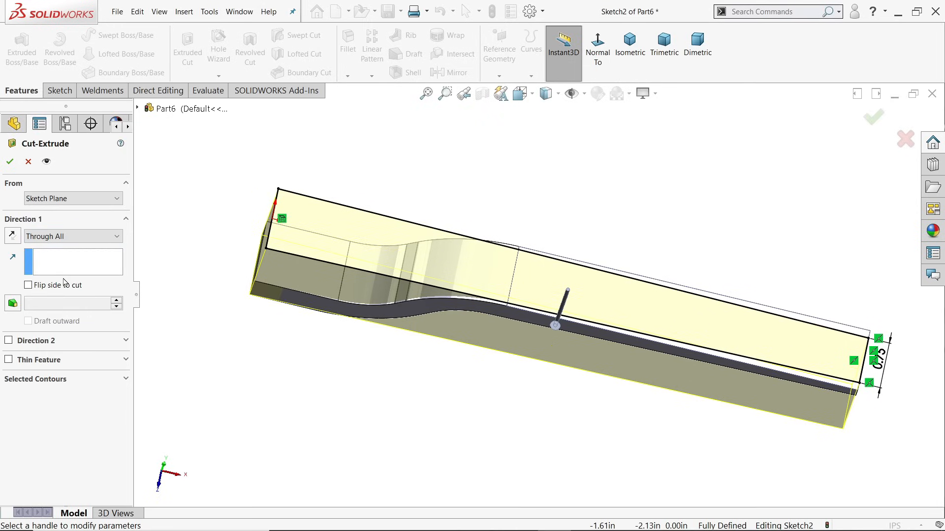
pyautogui.moveTo(407, 421); pyautogui.dragTo(380, 382, button='middle')
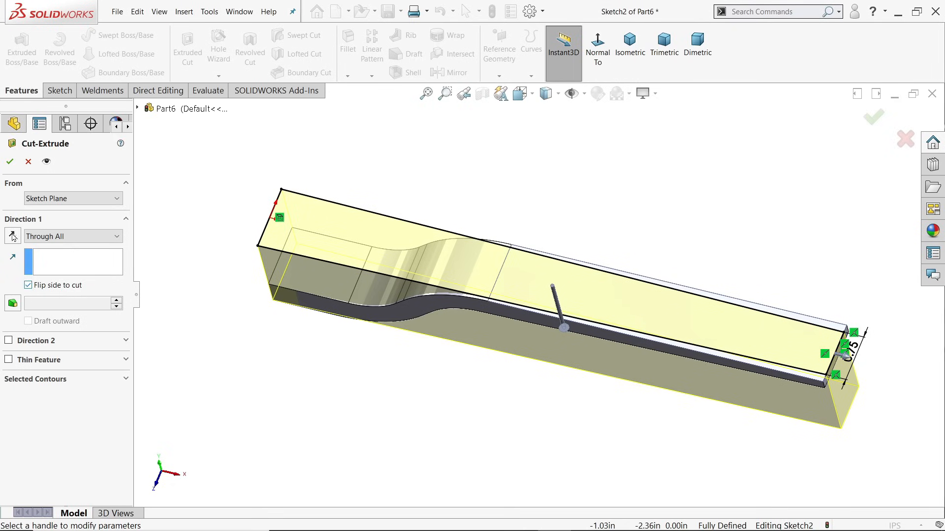
pyautogui.click(7, 164)
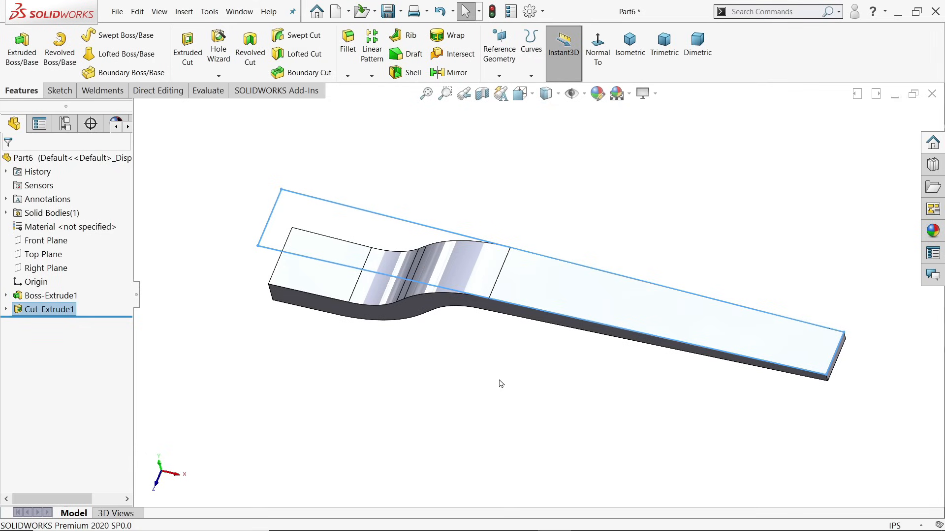
pyautogui.moveTo(507, 423); pyautogui.dragTo(507, 284, button='middle')
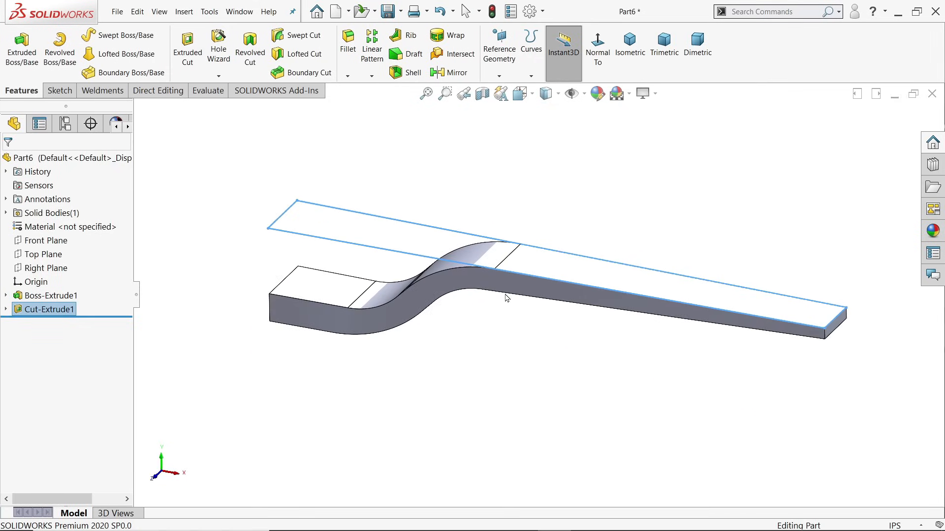
# - Switch to the drawing image in Photos, examine the handle's rounded end and hub in the top view, and return to the model
pyautogui.hotkey('alt', 'Tab')
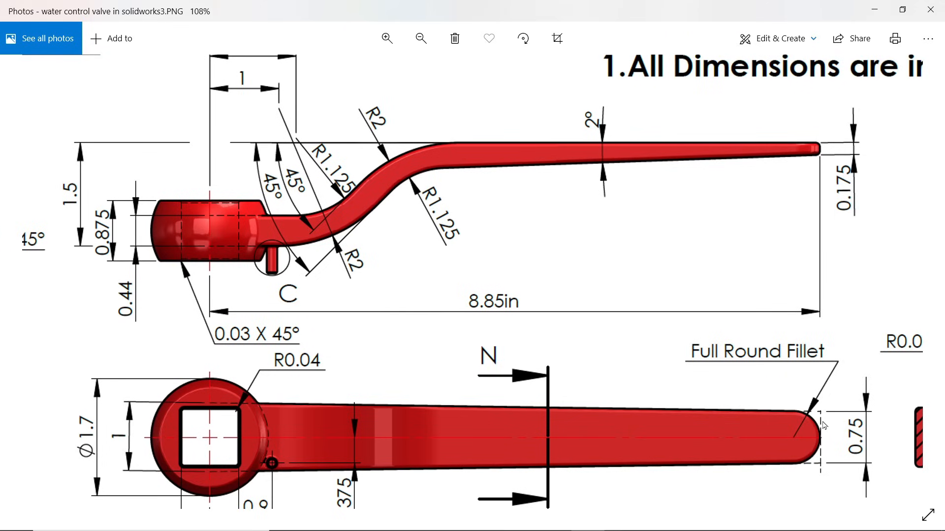
pyautogui.scroll(-2, 347, 328)
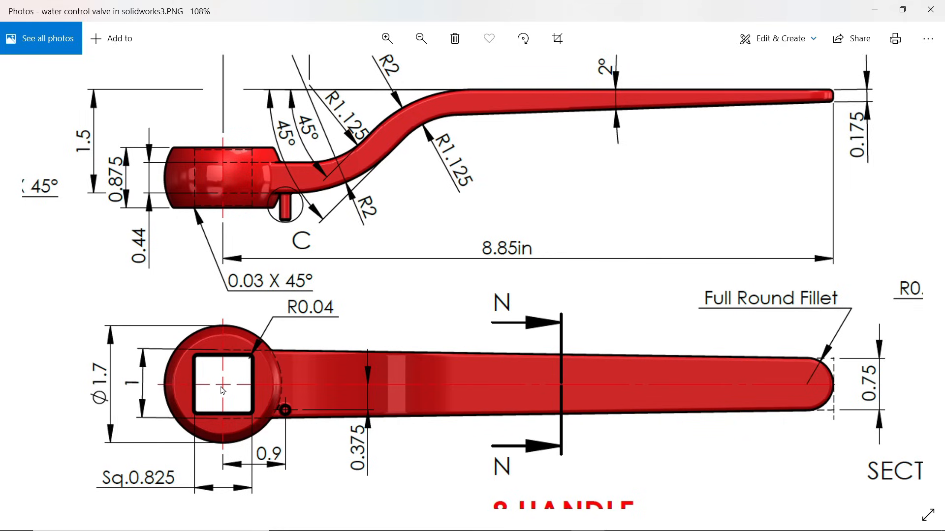
pyautogui.moveTo(222, 391); pyautogui.dragTo(226, 329)
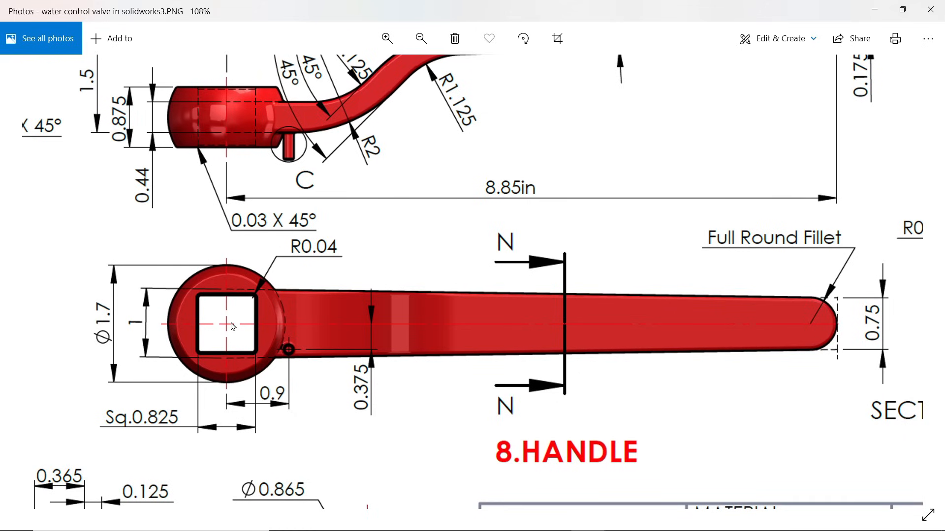
pyautogui.click(874, 10)
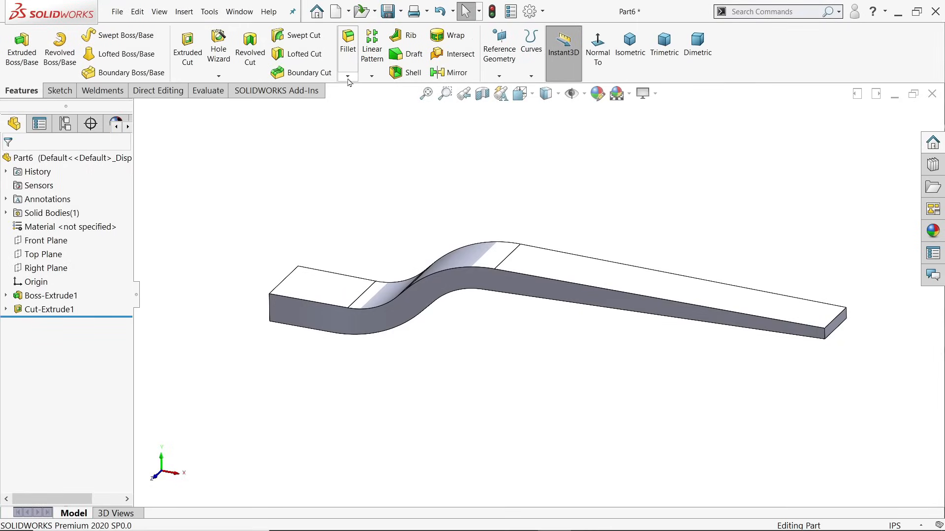
# - Apply a full round fillet to the handle's far end, with the end face as center and the two long side faces as sides
pyautogui.click(348, 42)
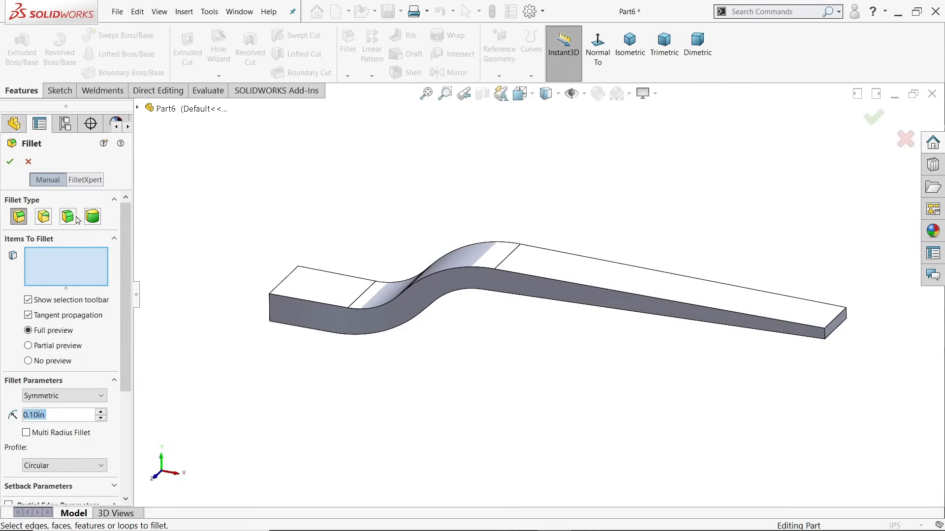
pyautogui.click(73, 219)
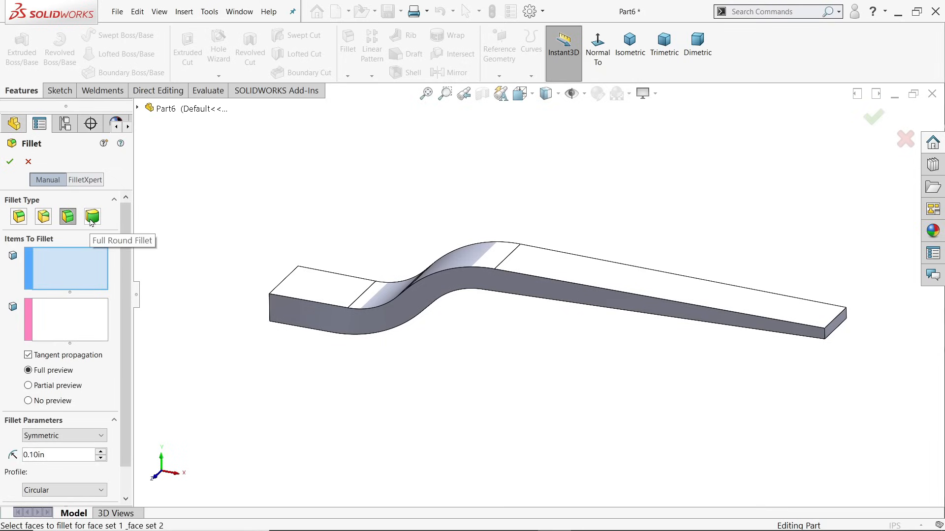
pyautogui.click(93, 218)
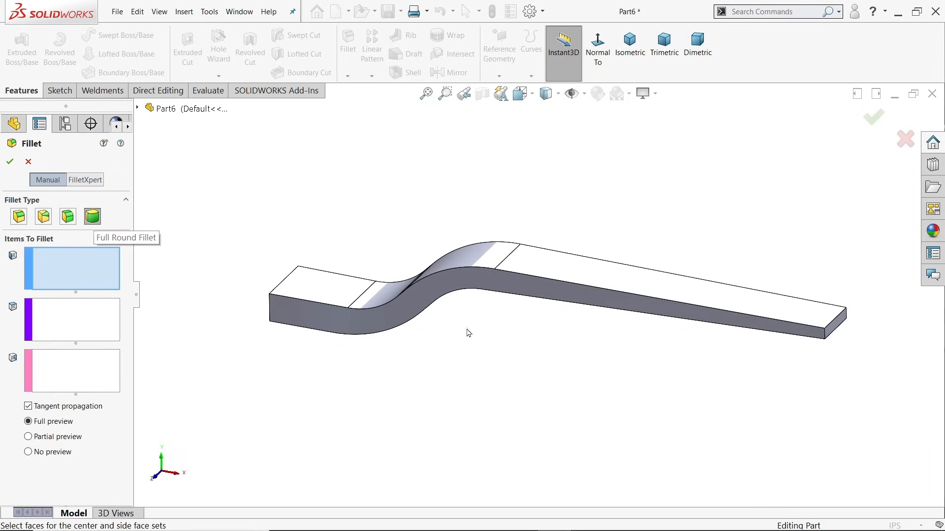
pyautogui.scroll(-3, 867, 307)
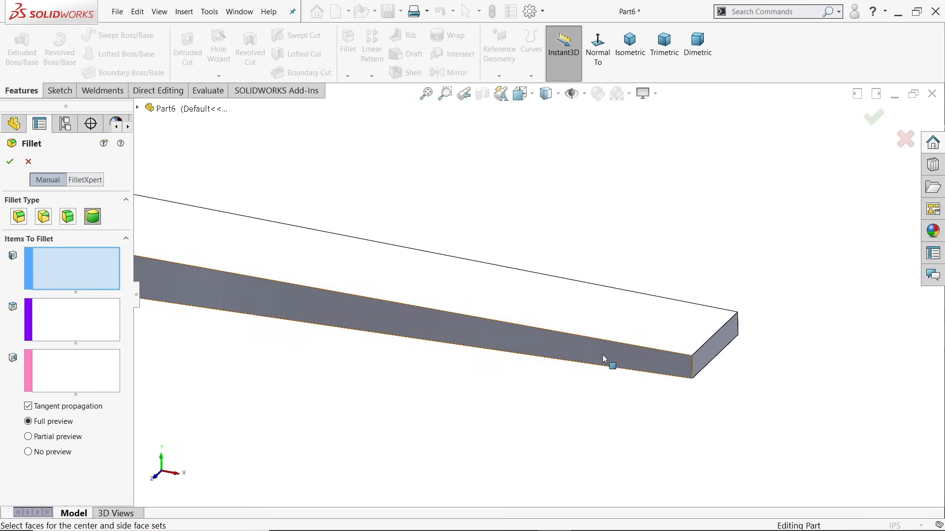
pyautogui.click(588, 360)
pyautogui.click(86, 337)
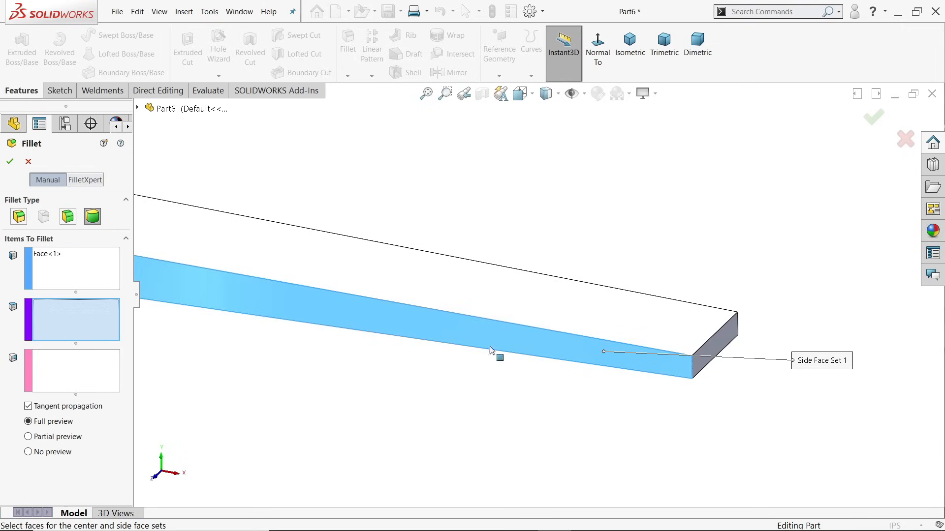
pyautogui.click(718, 344)
pyautogui.click(72, 372)
pyautogui.moveTo(595, 302); pyautogui.dragTo(552, 395, button='middle')
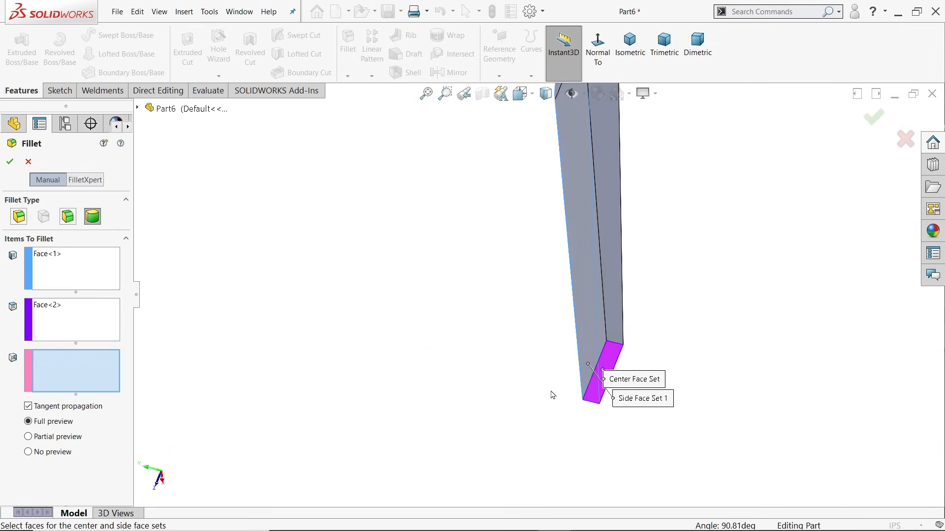
pyautogui.click(614, 305)
pyautogui.moveTo(614, 305); pyautogui.dragTo(581, 364, button='middle')
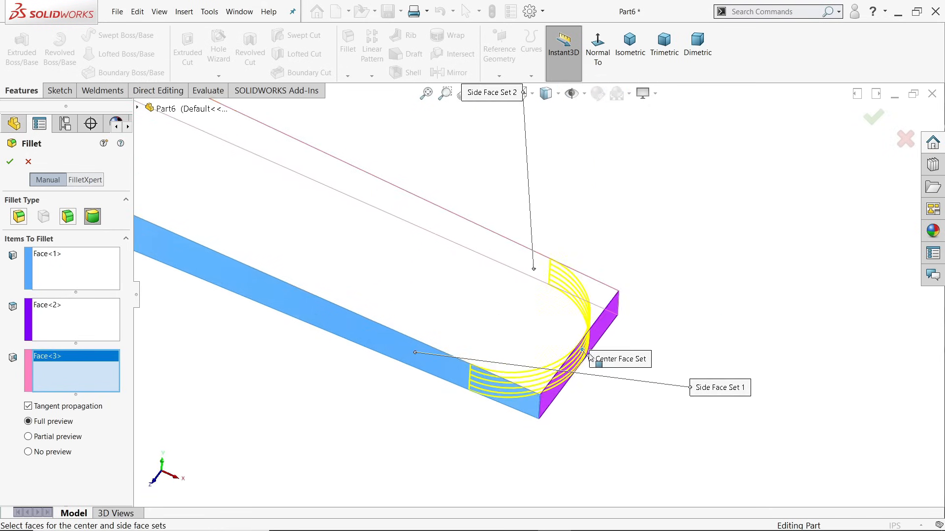
pyautogui.click(10, 161)
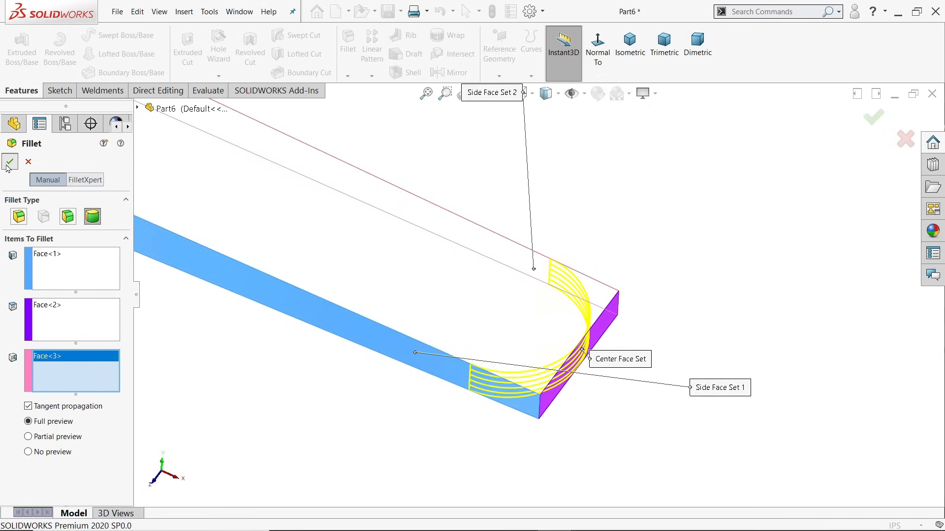
pyautogui.scroll(5, 576, 326)
pyautogui.scroll(-3, 420, 226)
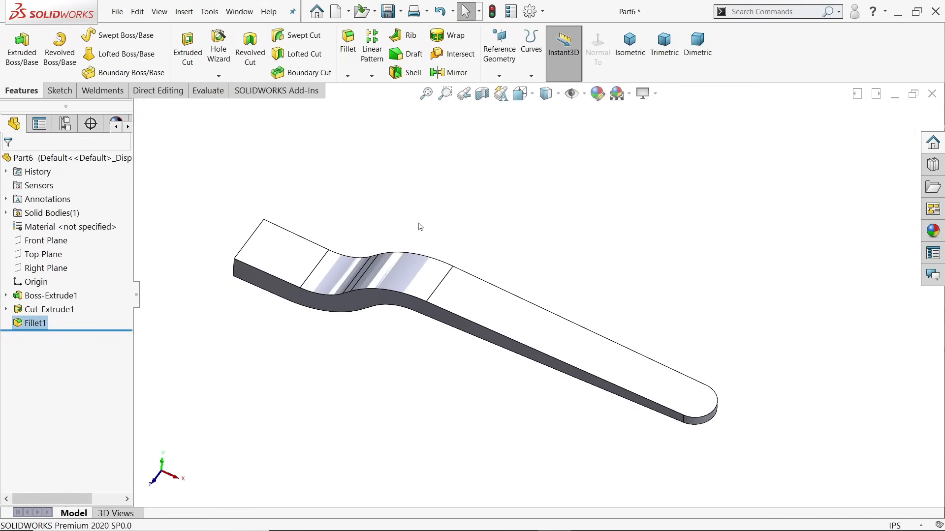
# - On the Front Plane, sketch a 1.7 in diameter circle centered on the midpoint of the handle's blunt end edge
pyautogui.click(47, 243)
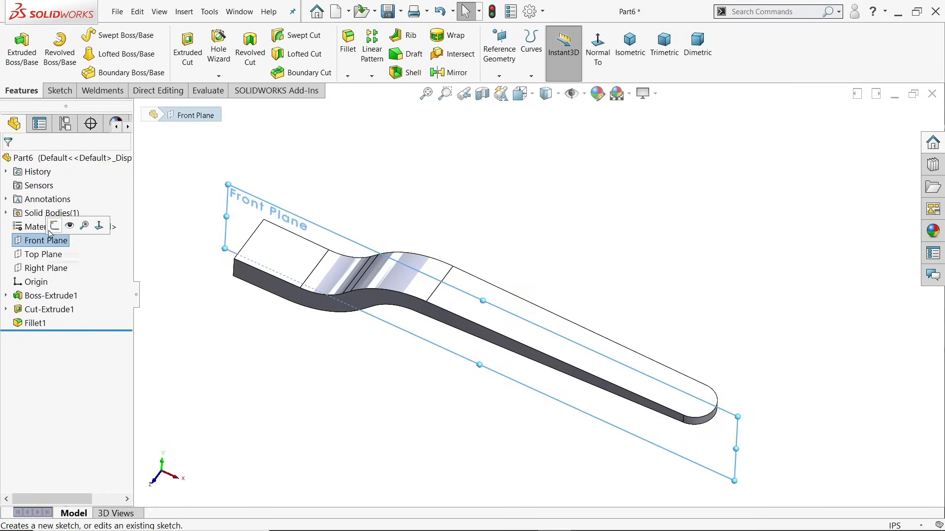
pyautogui.click(52, 227)
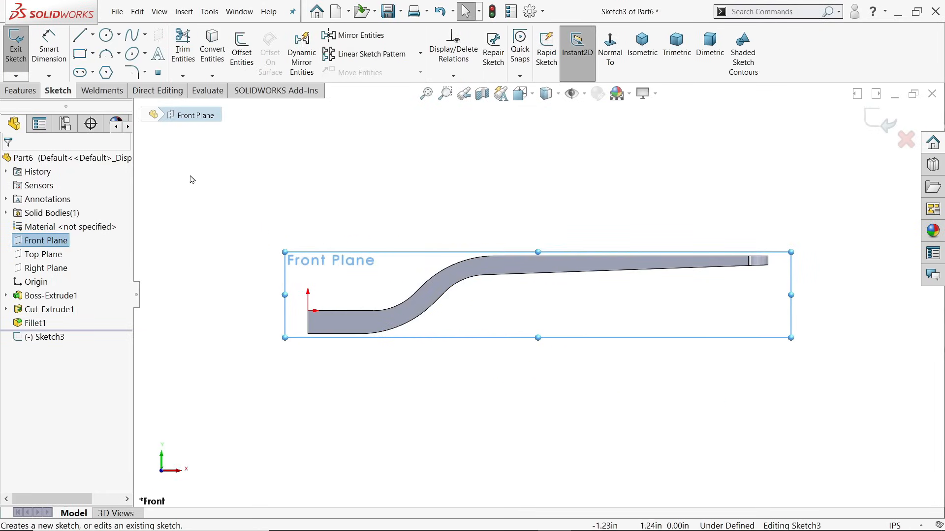
pyautogui.click(107, 36)
pyautogui.scroll(-4, 293, 314)
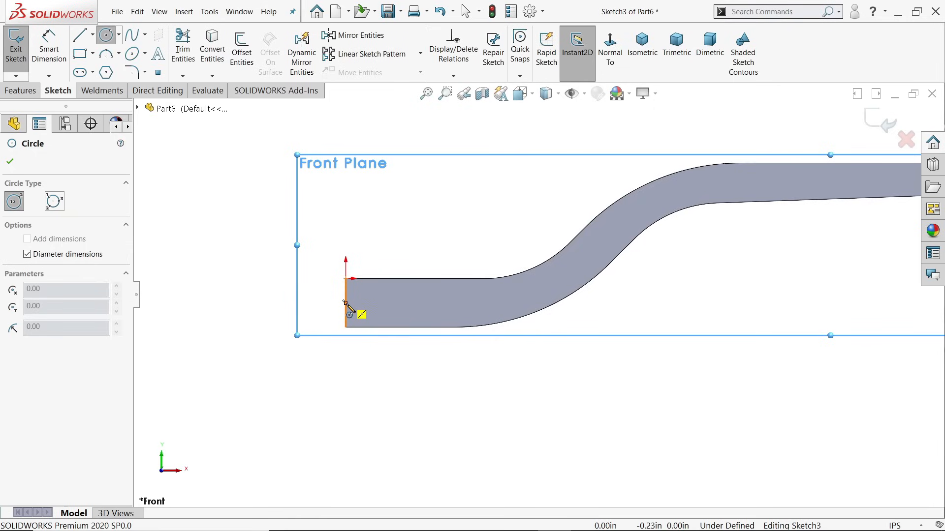
pyautogui.click(346, 303)
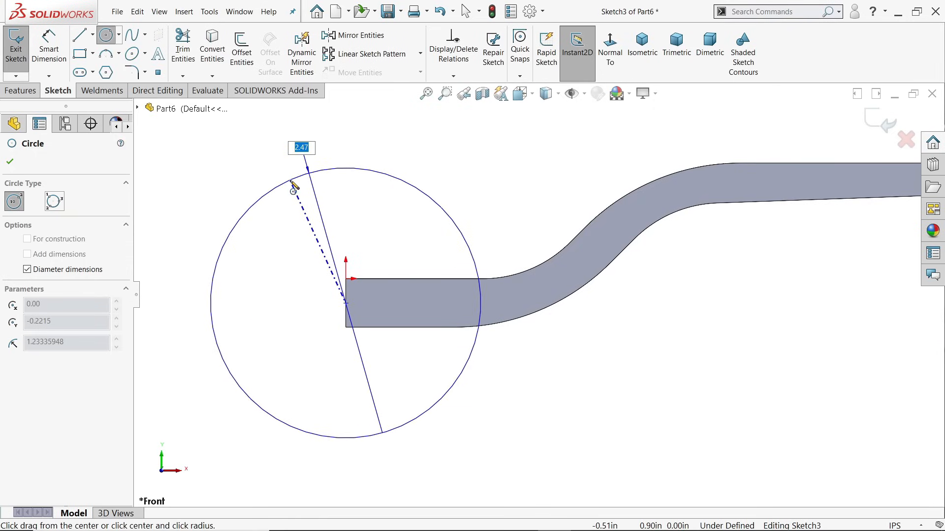
pyautogui.write('1.7')
pyautogui.press('Return')
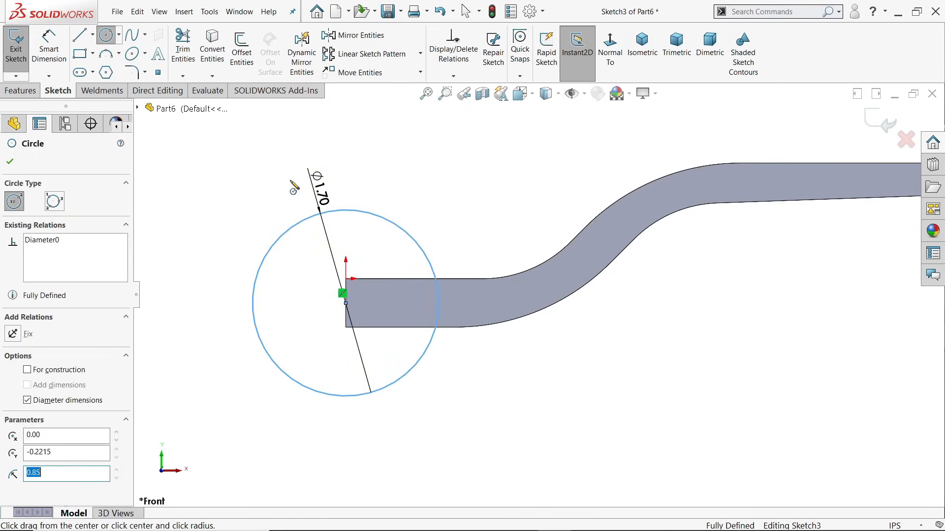
pyautogui.press('Escape')
# - Draw a vertical line through the circle's center, from its uppermost to its lowermost quadrant point
pyautogui.press('l')
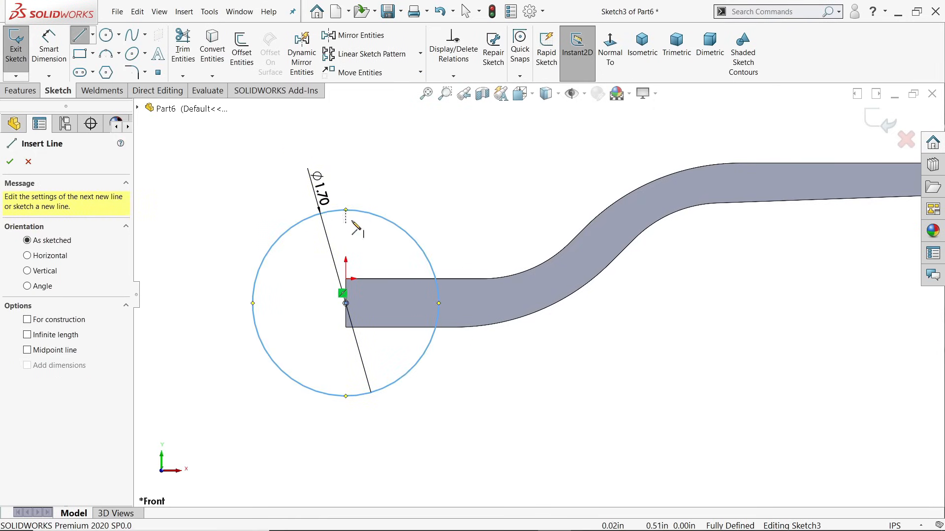
pyautogui.click(346, 210)
pyautogui.click(346, 396)
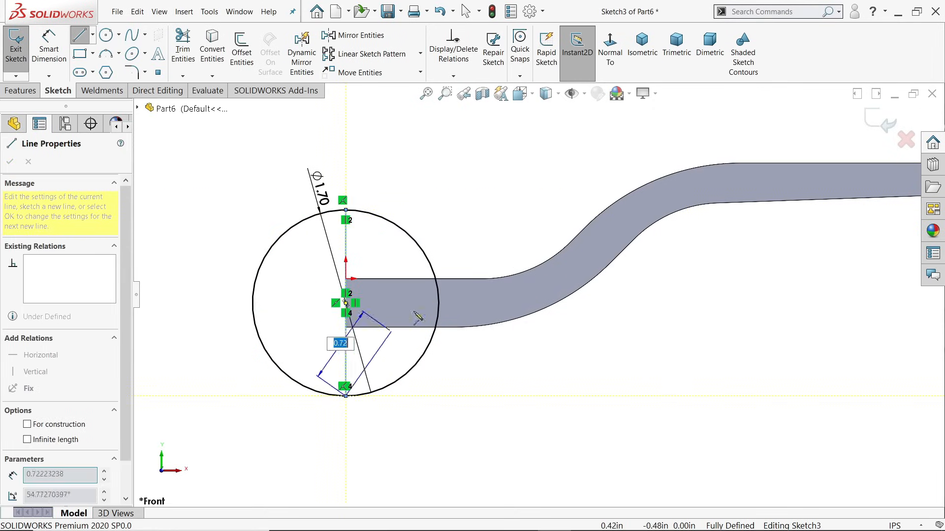
pyautogui.rightClick(479, 162)
pyautogui.click(510, 208)
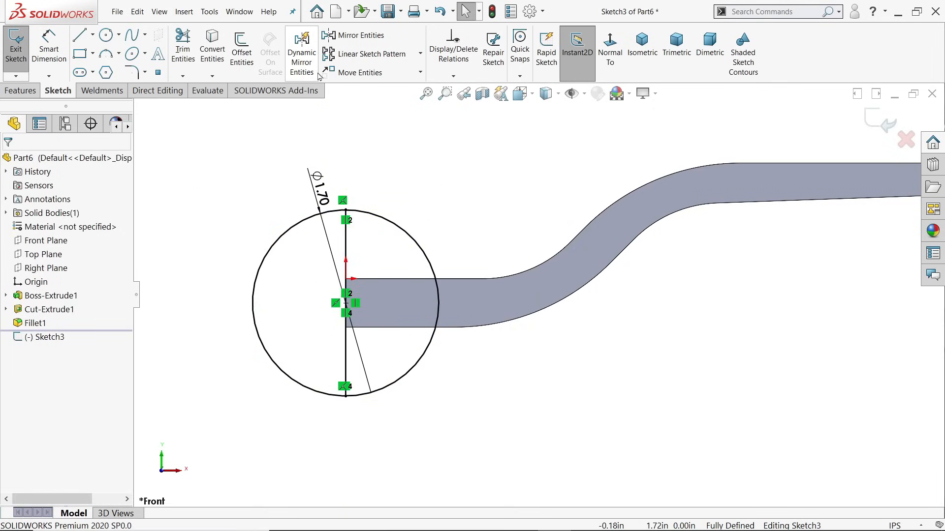
# - Trim away the half of the circle that overlaps the handle, keeping the outer semicircle and its diameter line
pyautogui.click(182, 49)
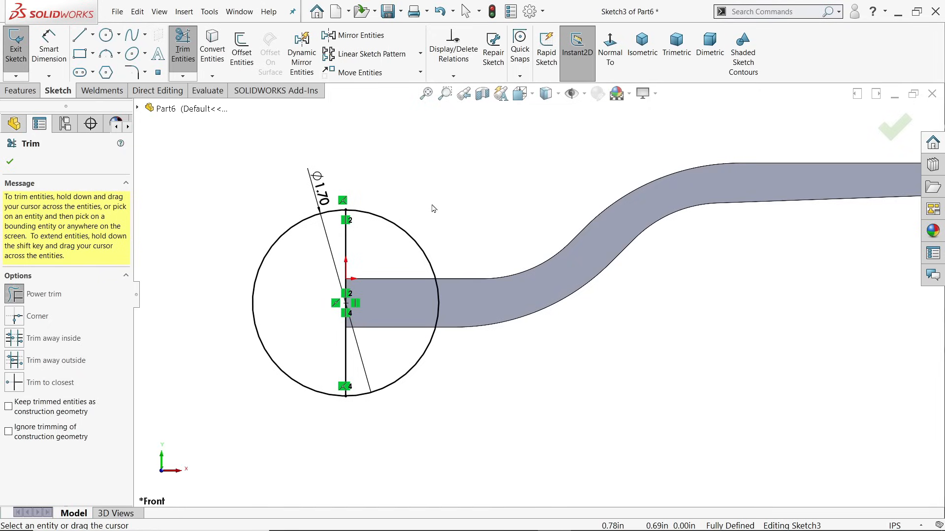
pyautogui.moveTo(420, 216); pyautogui.dragTo(401, 242)
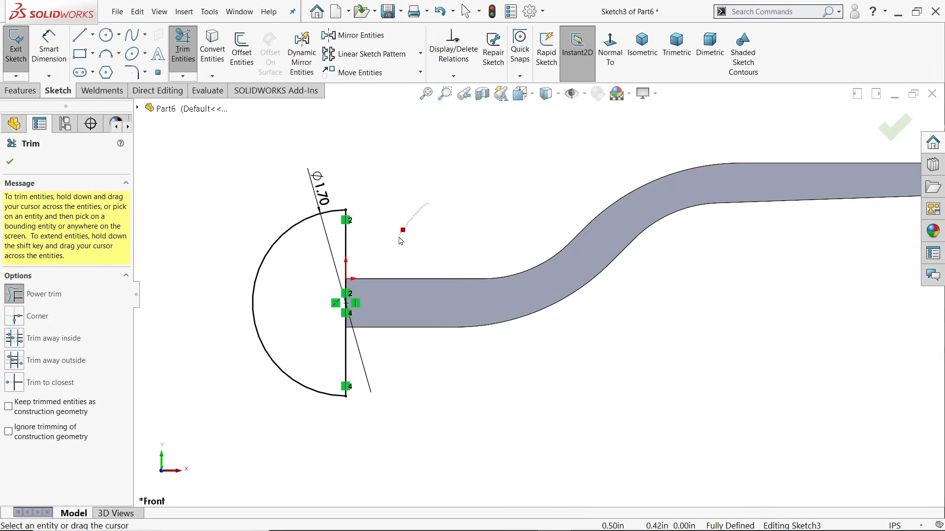
pyautogui.click(10, 161)
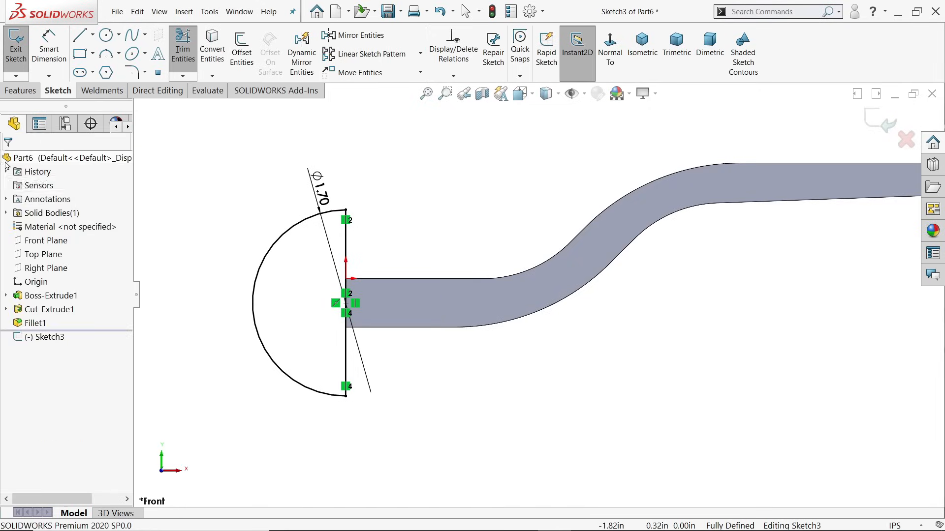
# - Revolve the semicircle 360 degrees around its vertical diameter line, merged with the handle, to form the spherical hub
pyautogui.click(20, 91)
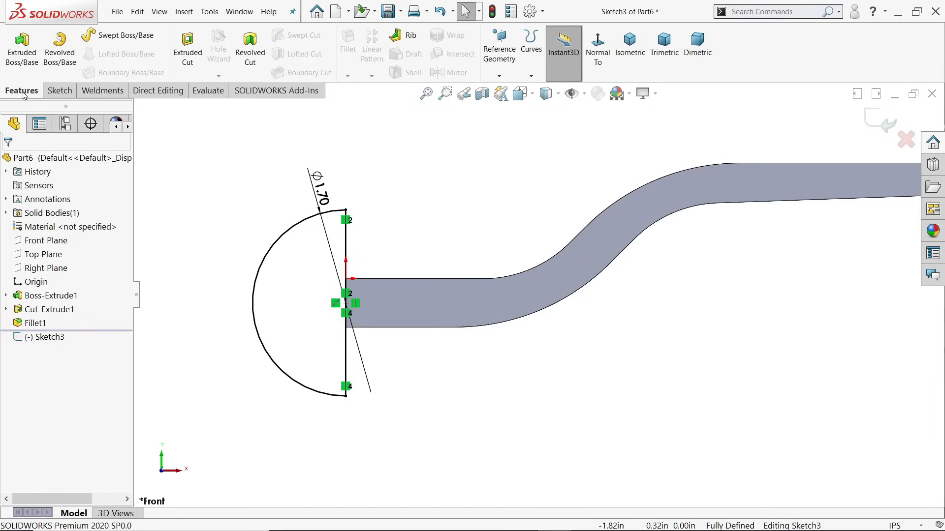
pyautogui.click(58, 64)
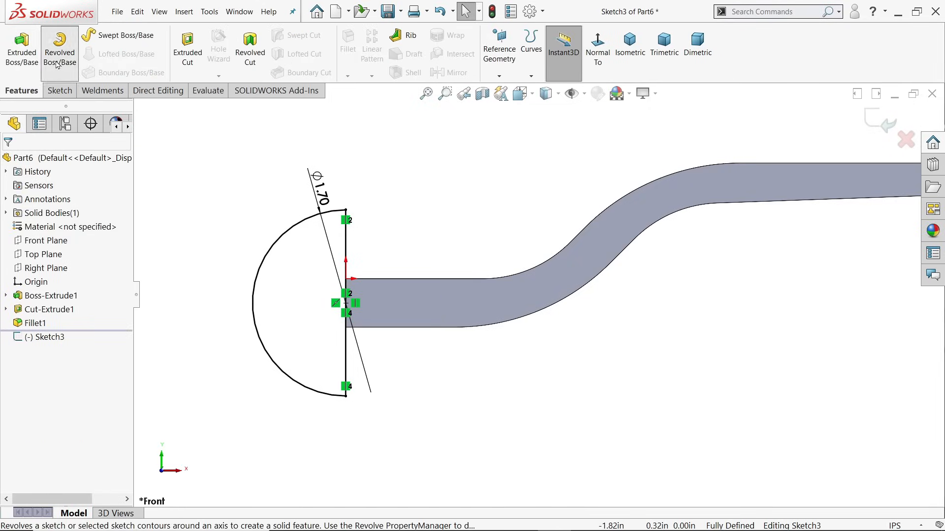
pyautogui.click(347, 257)
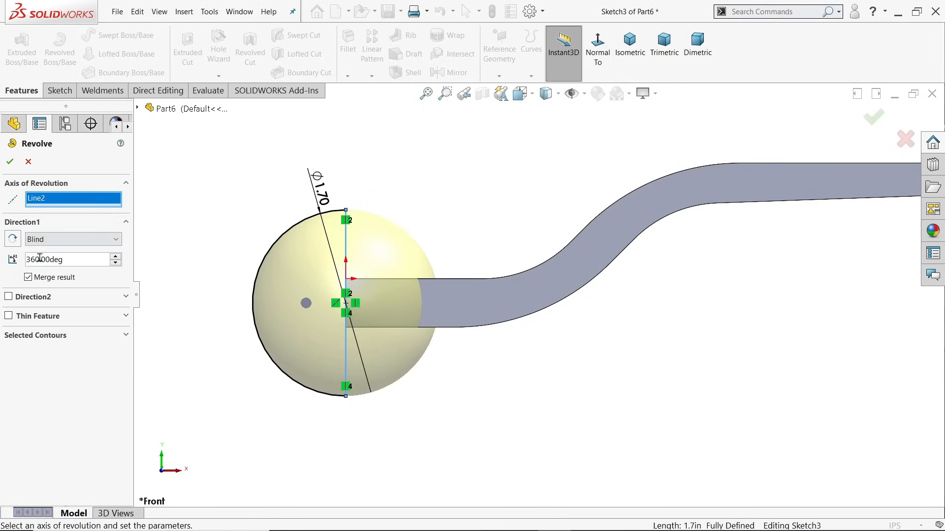
pyautogui.click(10, 162)
pyautogui.moveTo(436, 184); pyautogui.dragTo(429, 204, button='middle')
# - On the Front Plane, sketch a rectangle about 1.49 by 0.78 in over the sphere's upper cap, starting on its silhouette
pyautogui.click(46, 240)
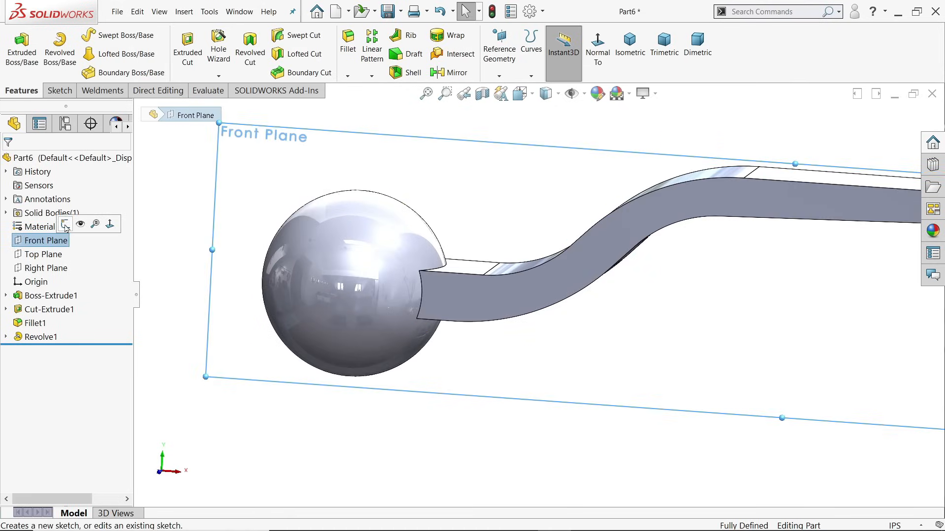
pyautogui.click(65, 225)
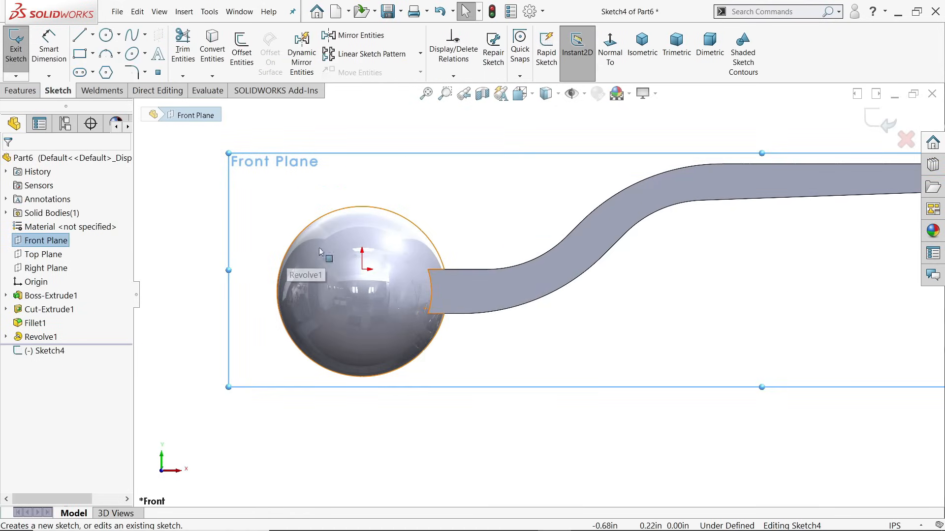
pyautogui.click(79, 53)
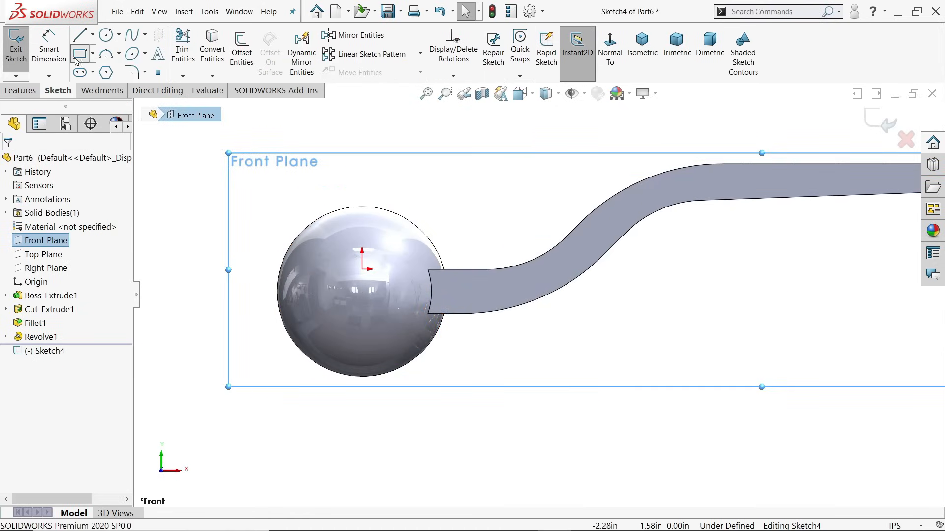
pyautogui.click(299, 235)
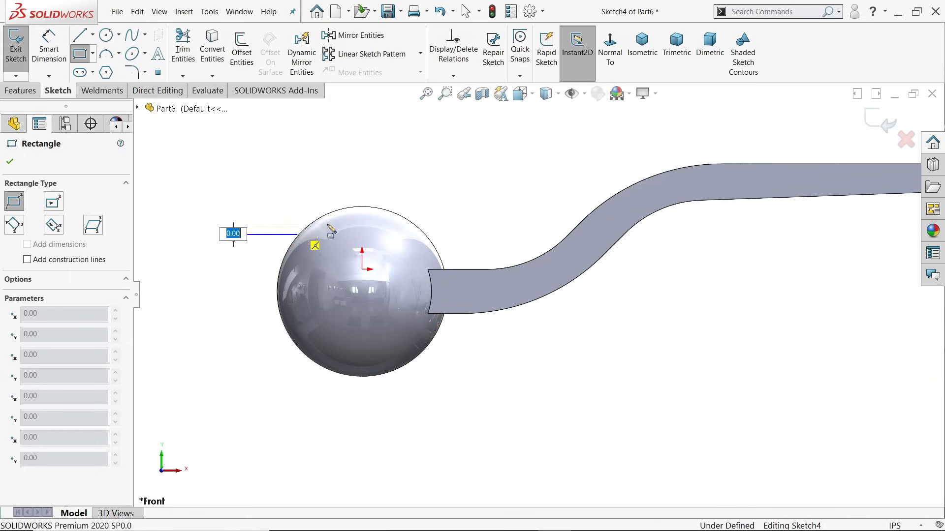
pyautogui.click(448, 157)
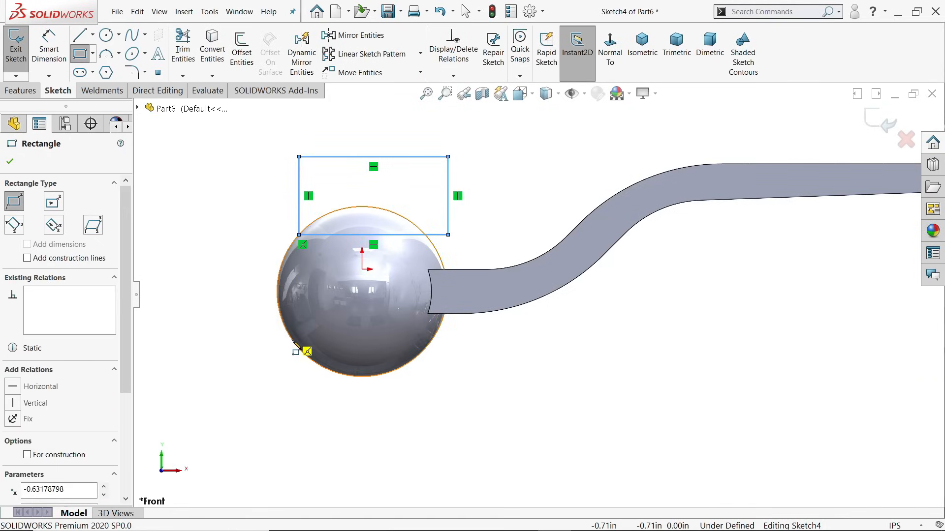
pyautogui.click(93, 35)
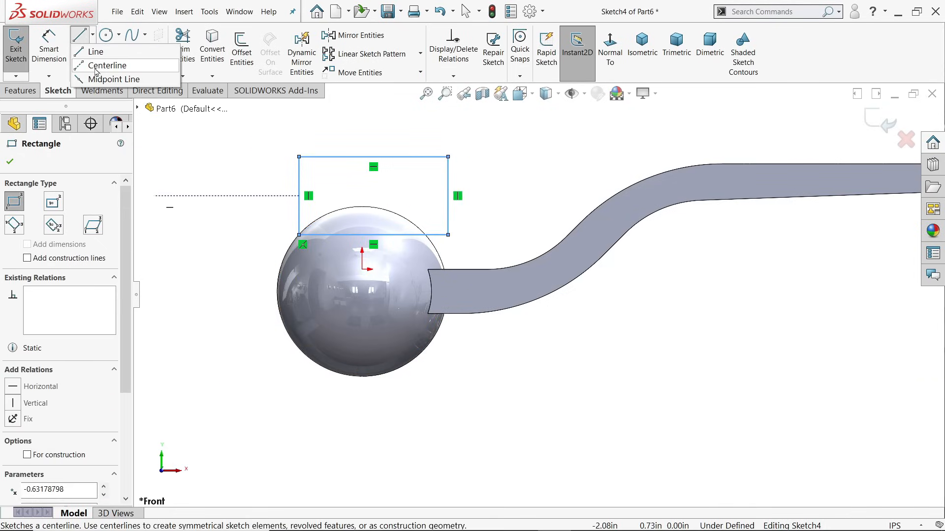
pyautogui.click(98, 71)
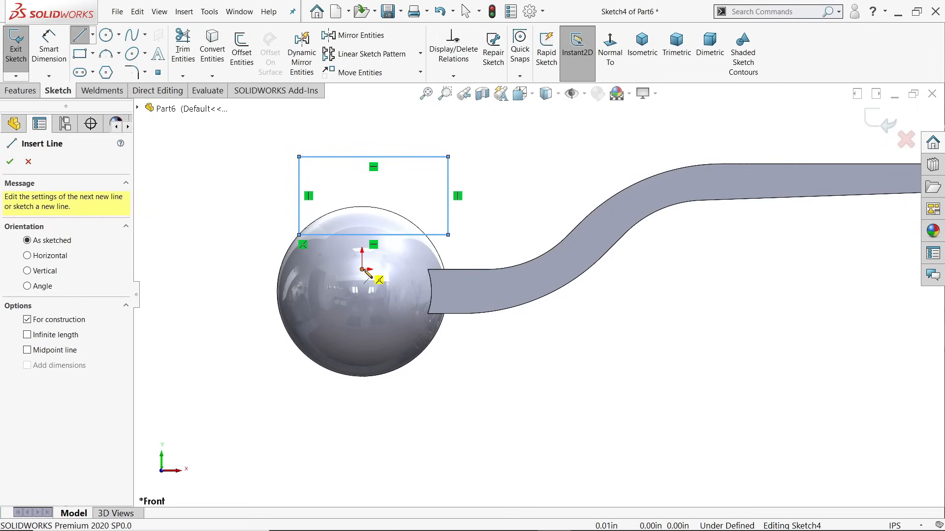
pyautogui.click(362, 270)
# - Sketch a second rectangle about 1.52 by 0.59 in over the sphere's lower cap, starting on its silhouette
pyautogui.click(80, 55)
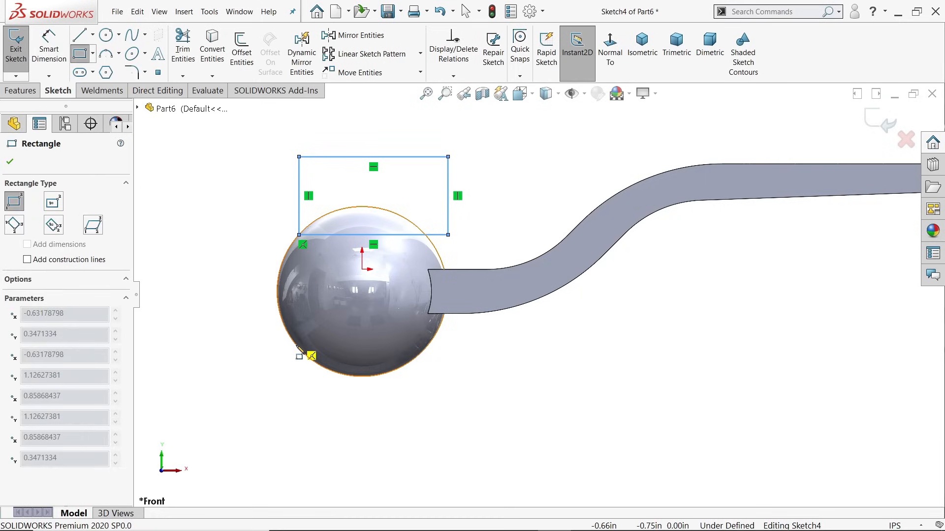
pyautogui.click(296, 346)
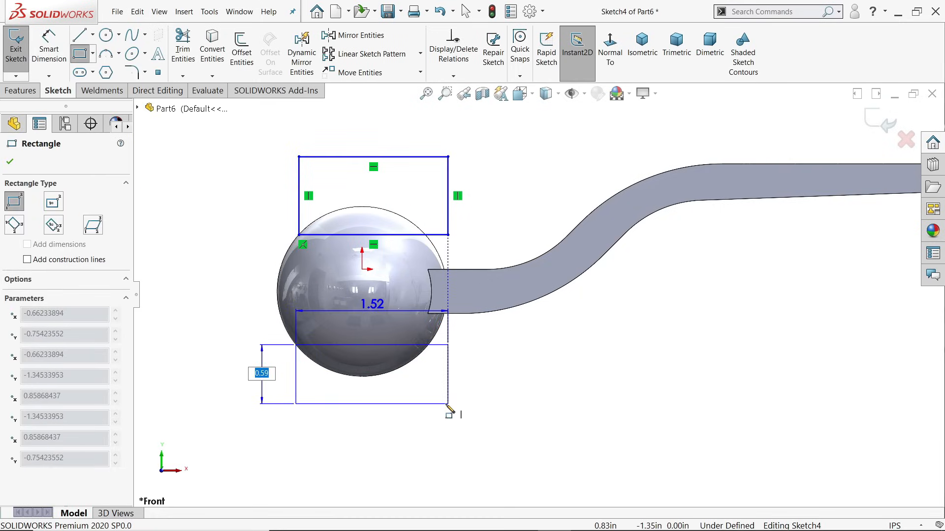
pyautogui.click(447, 404)
pyautogui.rightClick(517, 346)
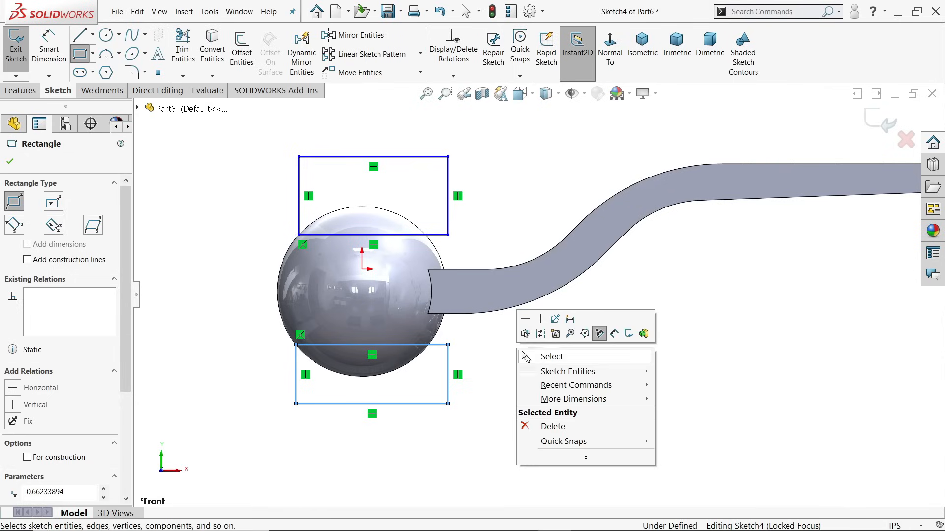
pyautogui.click(541, 357)
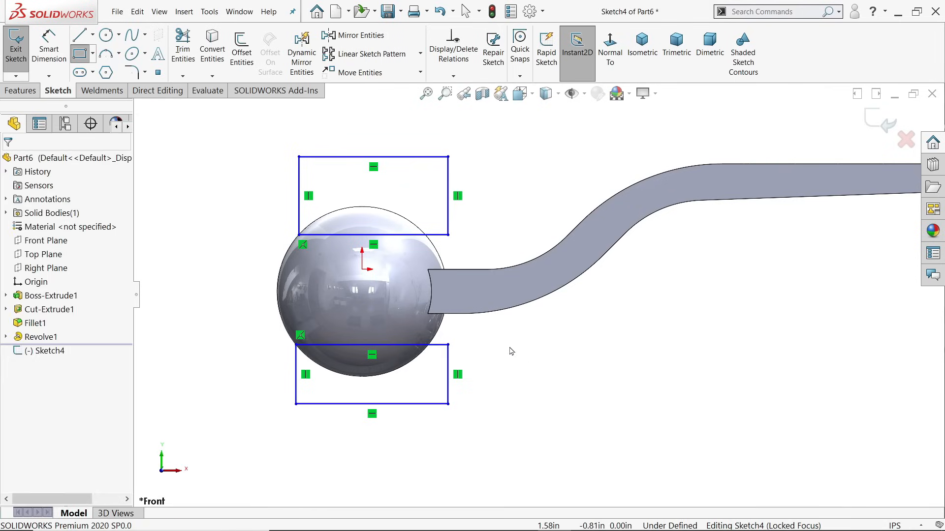
# - Make the lower rectangle's upper corner on the handle side coincident with the sphere's silhouette edge
pyautogui.click(426, 352)
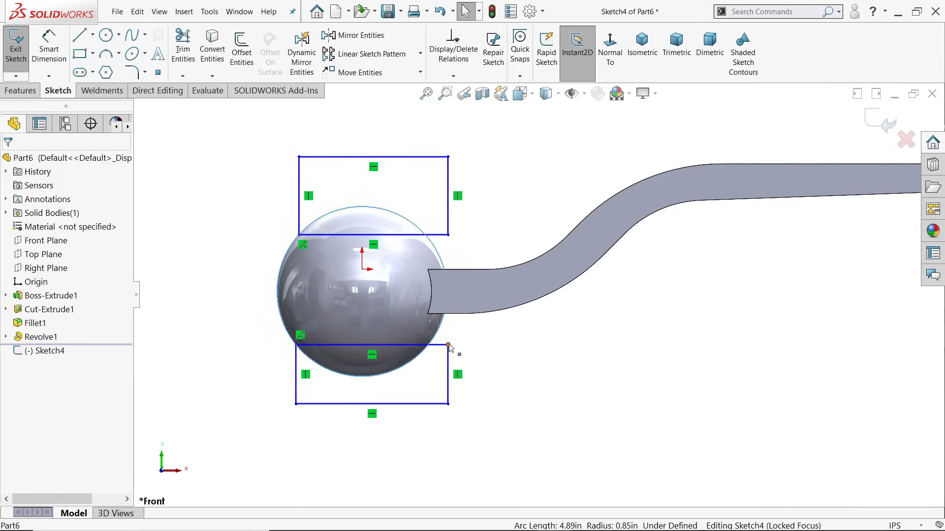
pyautogui.click(448, 346)
pyautogui.click(222, 288)
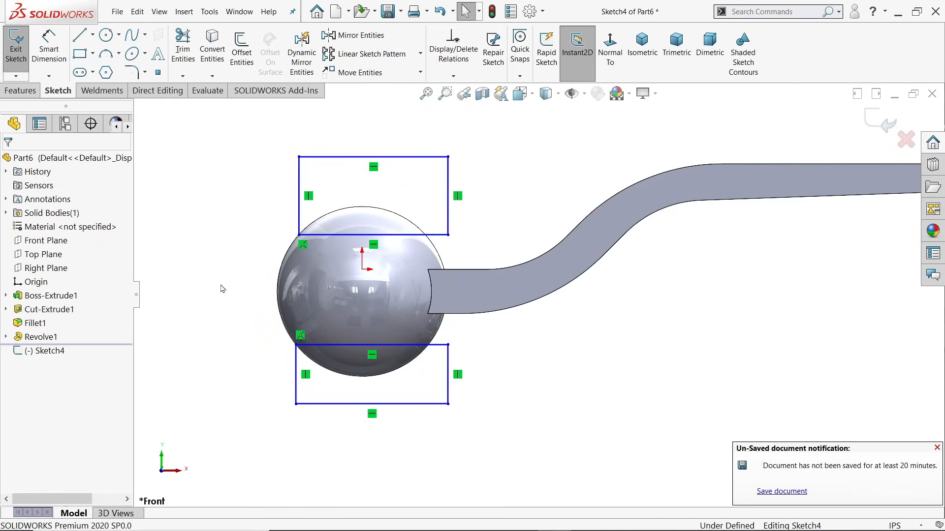
pyautogui.click(423, 356)
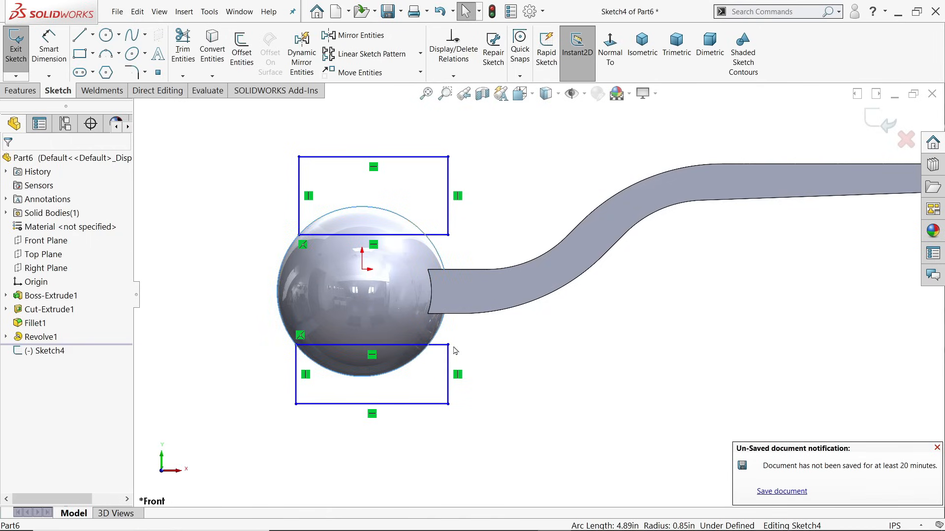
pyautogui.keyDown('ctrl'); pyautogui.click(448, 345); pyautogui.keyUp('ctrl')
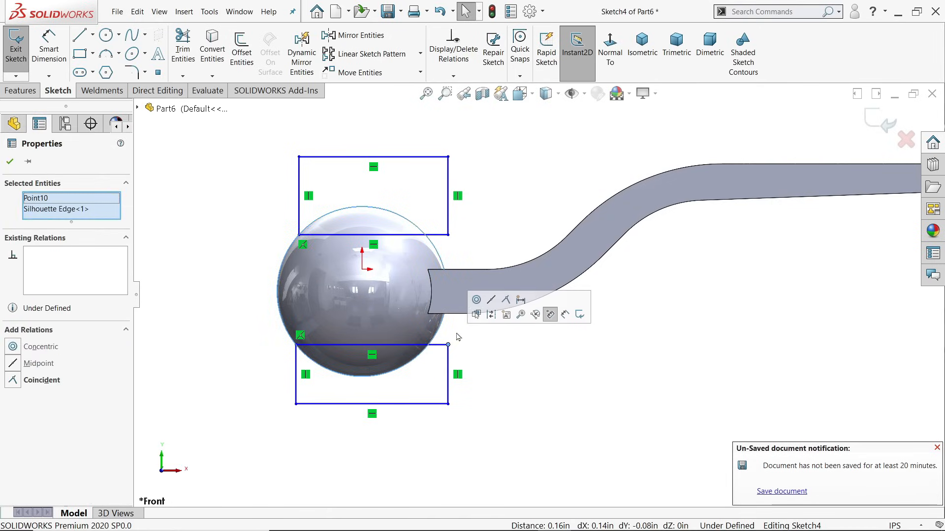
pyautogui.click(505, 304)
# - Make the upper rectangle's lower corner on the handle side coincident with the sphere's silhouette edge
pyautogui.click(448, 236)
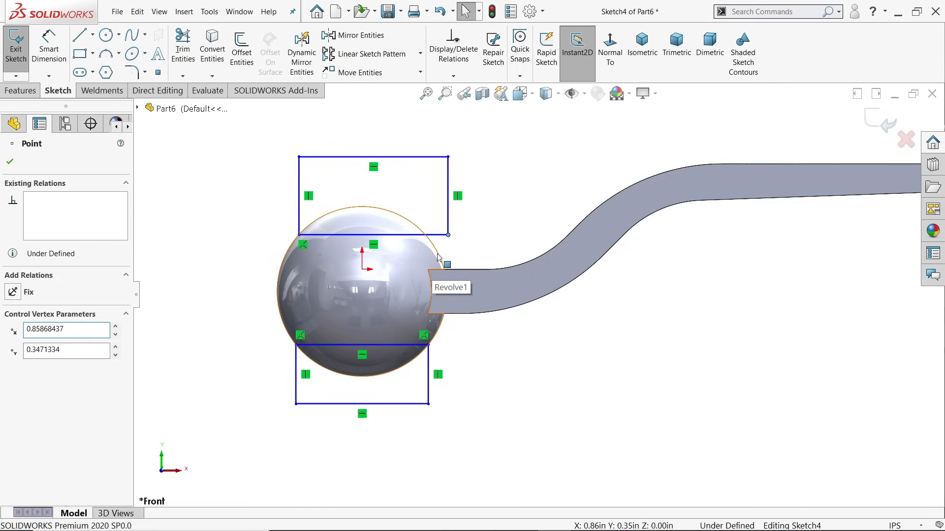
pyautogui.keyDown('ctrl'); pyautogui.click(439, 258); pyautogui.keyUp('ctrl')
pyautogui.click(540, 161)
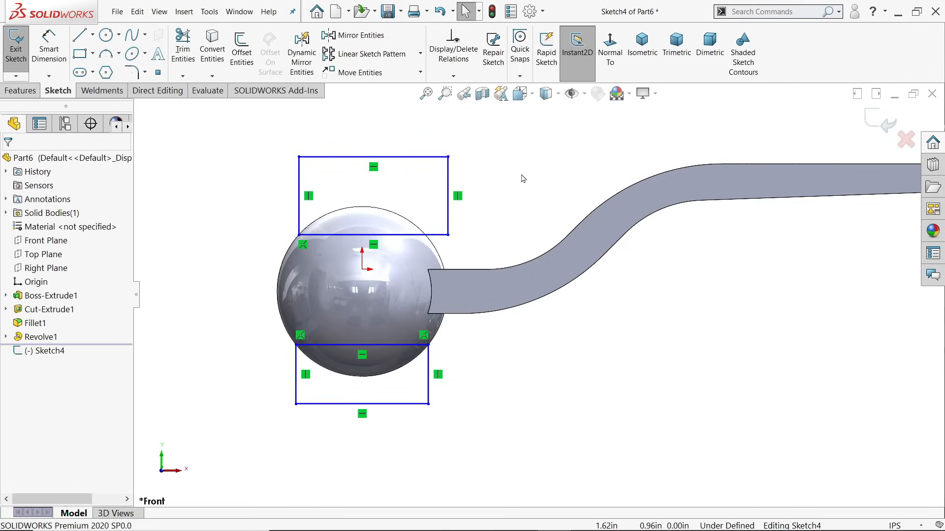
pyautogui.click(448, 235)
pyautogui.keyDown('ctrl'); pyautogui.click(438, 250); pyautogui.keyUp('ctrl')
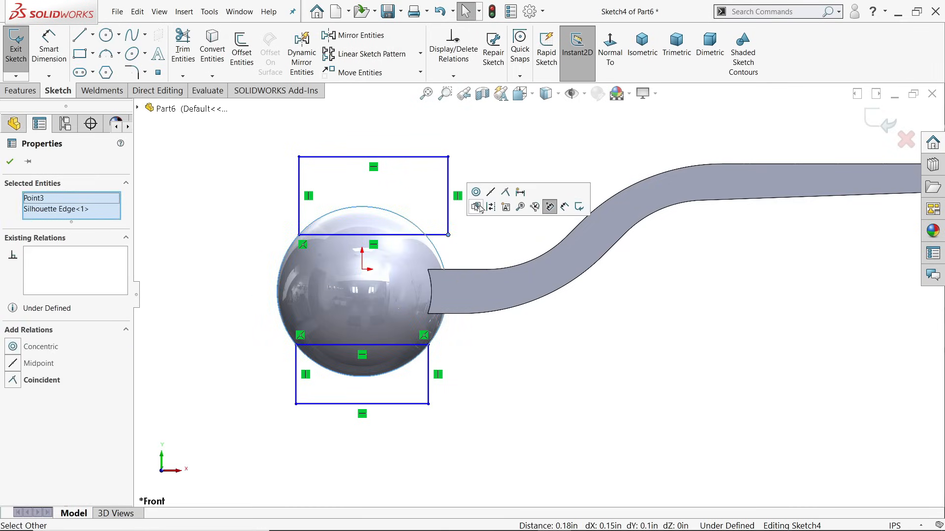
pyautogui.click(506, 192)
# - Dimension the vertical distance between the two rectangles' facing edges across the sphere at 0.875 in
pyautogui.click(50, 49)
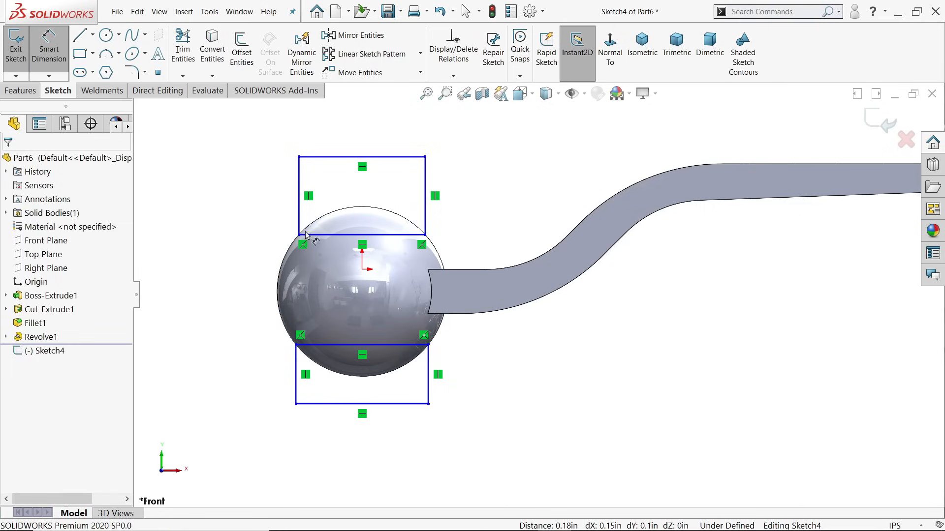
pyautogui.click(327, 345)
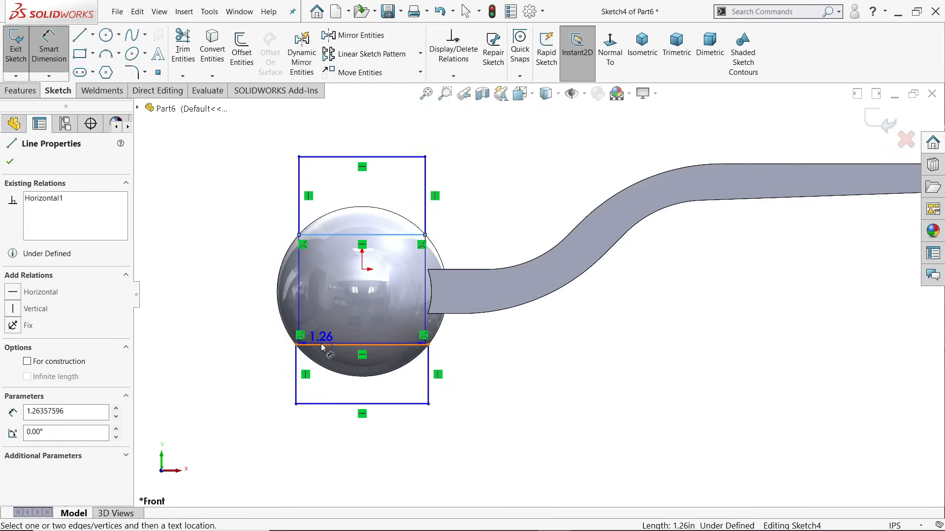
pyautogui.click(315, 235)
pyautogui.click(235, 290)
pyautogui.write('0')
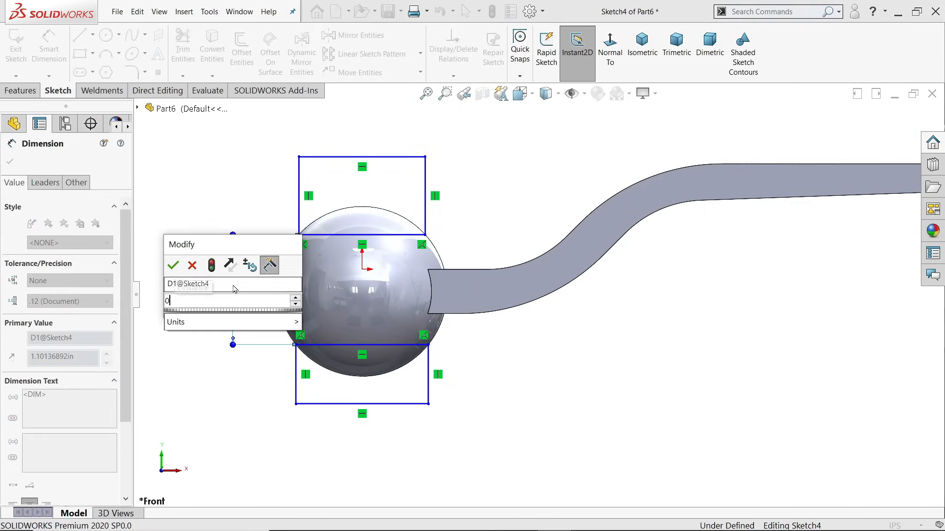
pyautogui.write('.825')
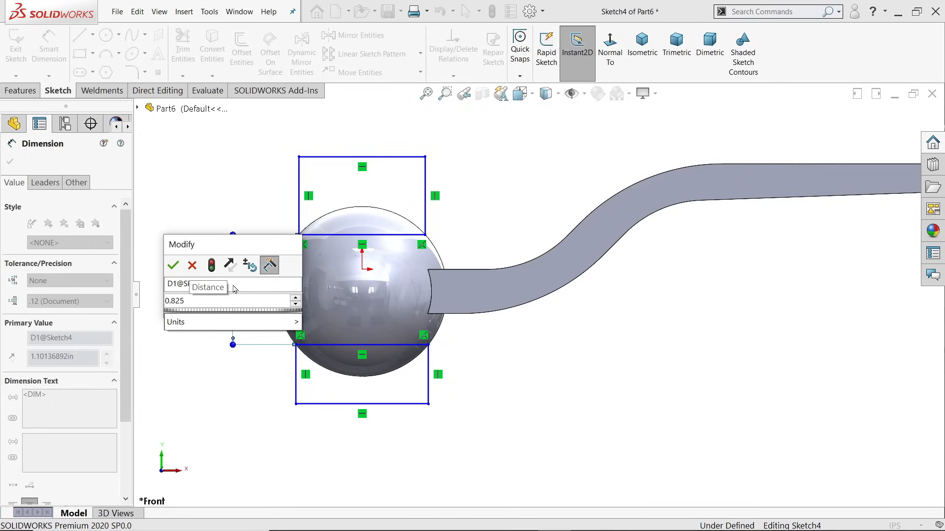
pyautogui.press('BackSpace')
pyautogui.press('BackSpace')
pyautogui.write('75')
pyautogui.press('Return')
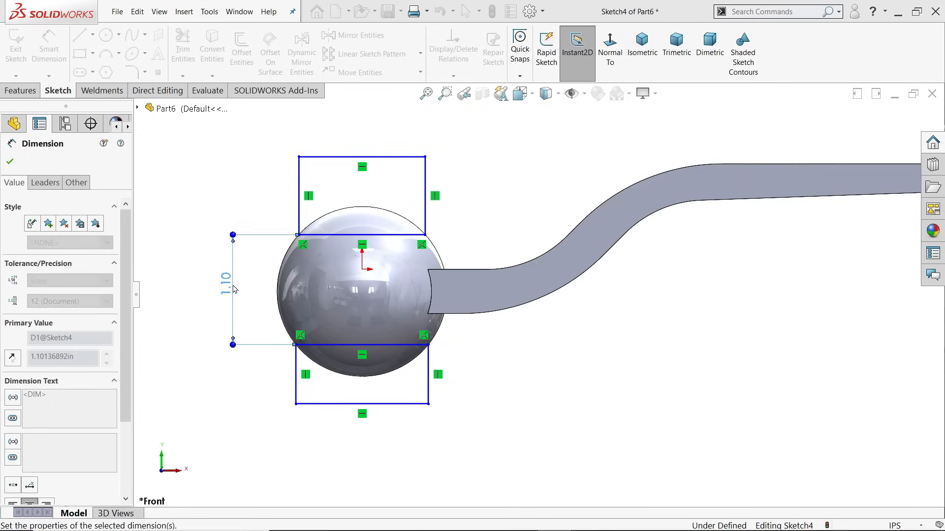
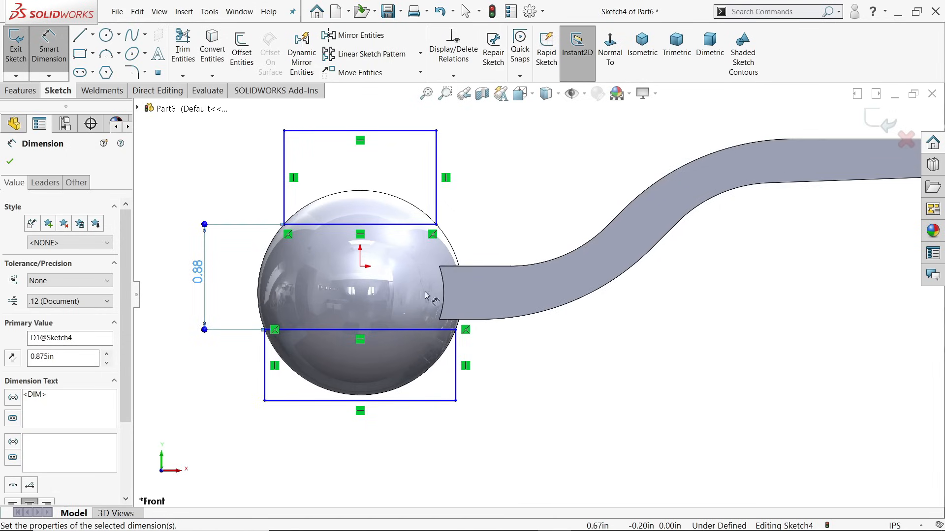
pyautogui.click(9, 162)
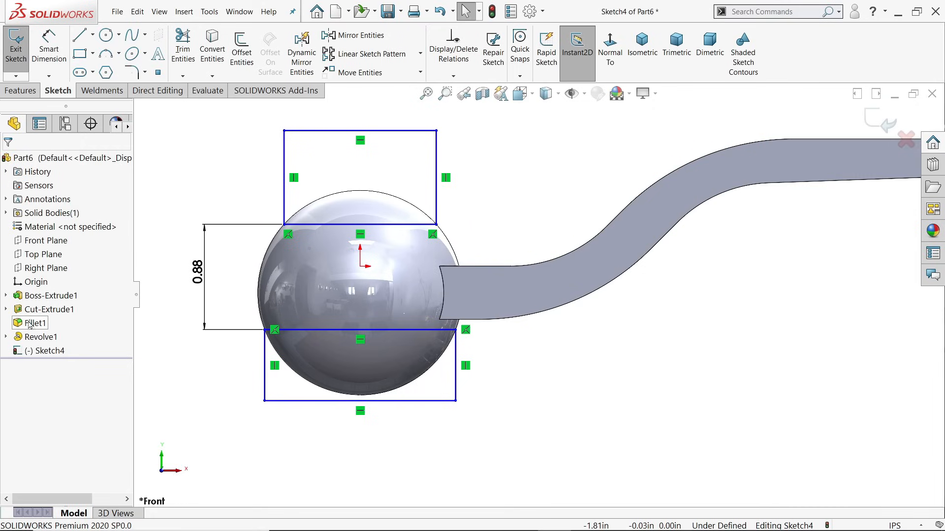
# - Show the profile sketch of the handle's base extrusion, Sketch1
pyautogui.click(5, 296)
pyautogui.click(40, 309)
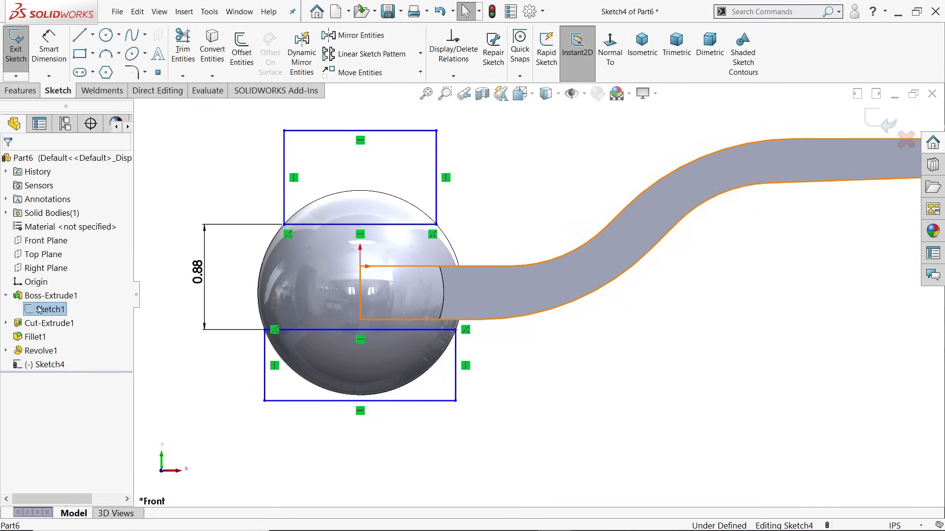
pyautogui.click(48, 290)
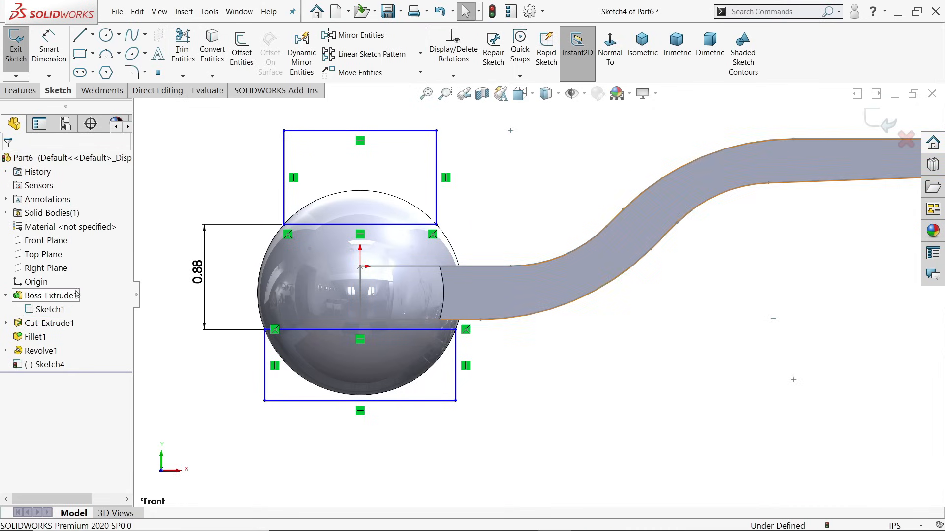
# - Sketch a horizontal centerline from the midpoint of the handle profile's vertical end line outward past the sphere's silhouette, away from the handle
pyautogui.click(92, 34)
pyautogui.click(106, 65)
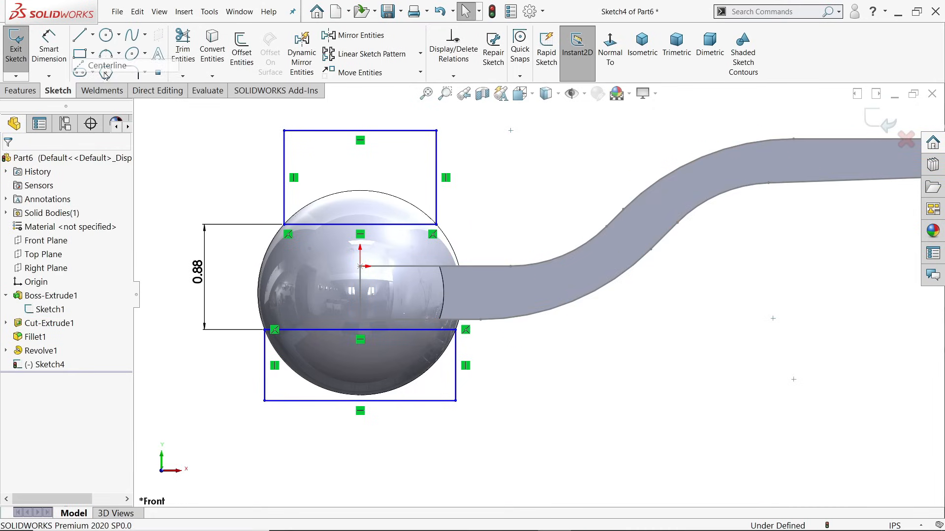
pyautogui.click(360, 292)
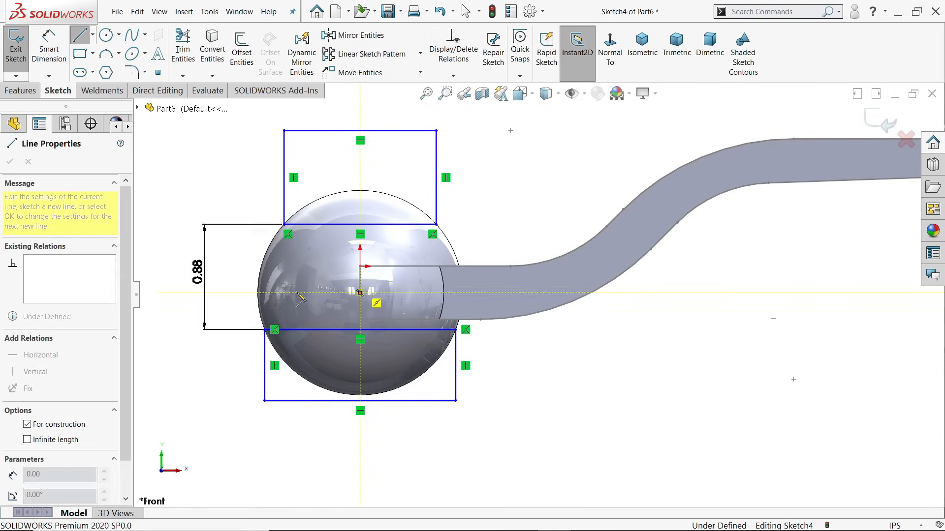
pyautogui.click(260, 292)
pyautogui.rightClick(255, 252)
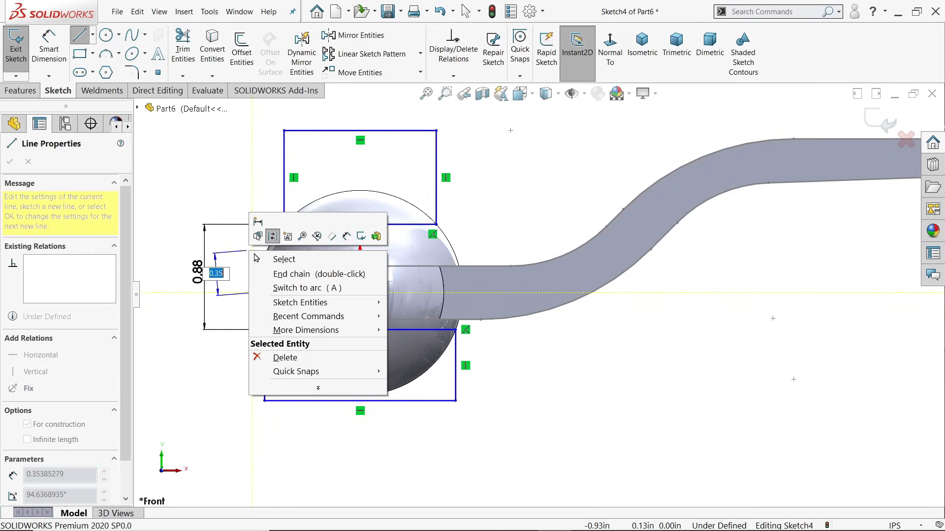
pyautogui.click(257, 259)
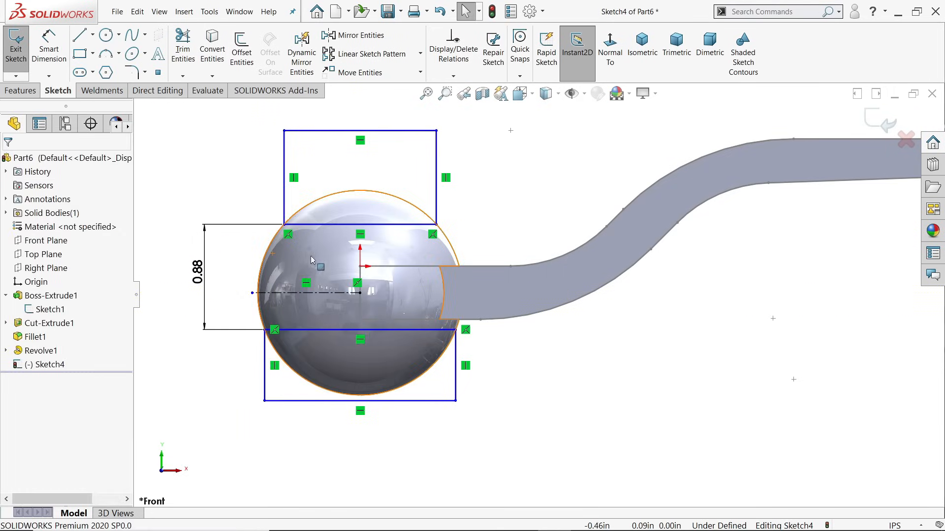
# - Make the two rectangles' facing horizontal edges symmetric about the horizontal centerline
pyautogui.click(332, 226)
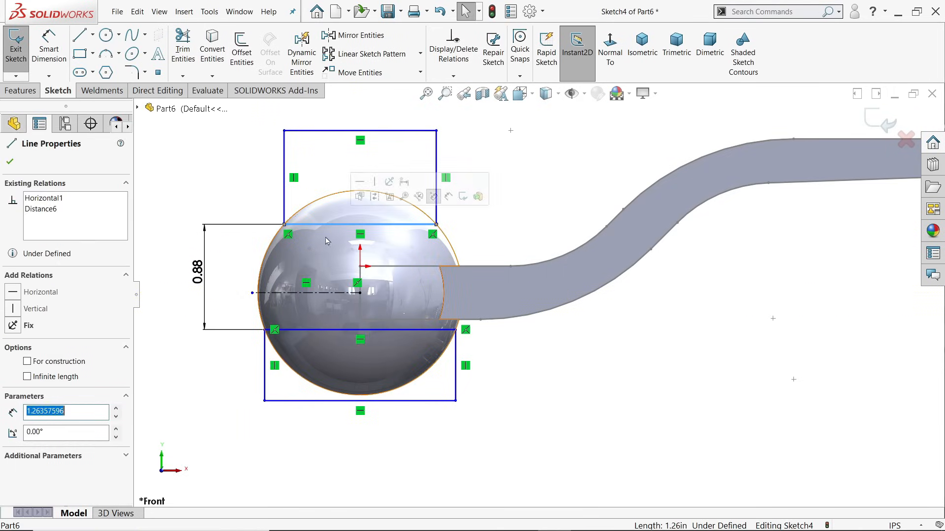
pyautogui.keyDown('ctrl'); pyautogui.click(314, 330); pyautogui.keyUp('ctrl')
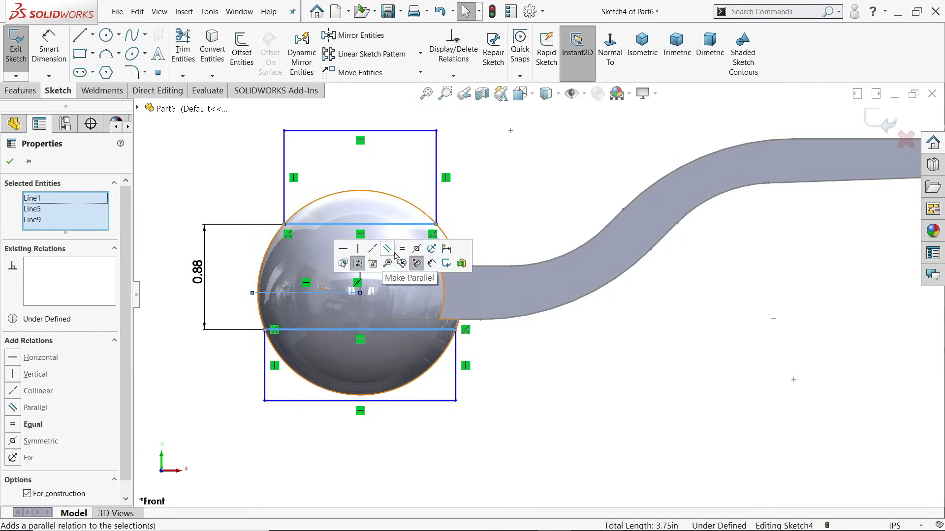
pyautogui.click(417, 250)
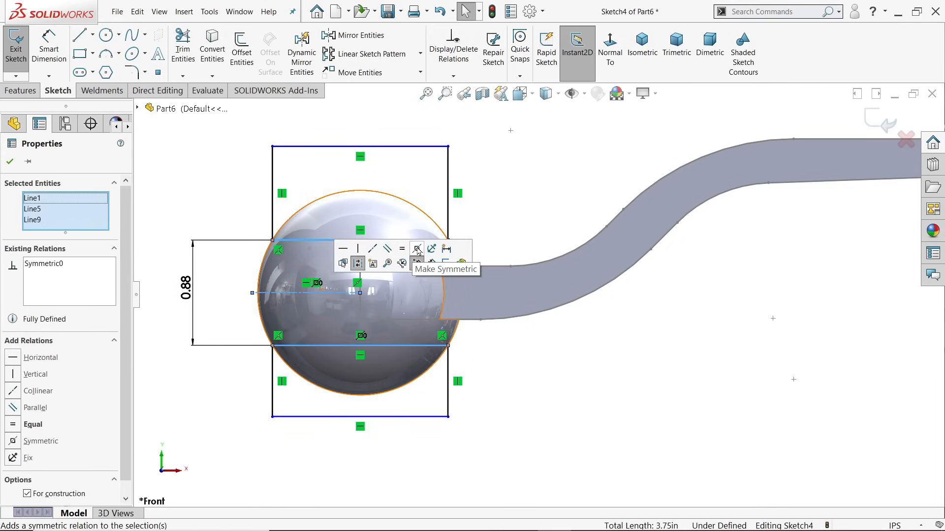
# - Dimension the upper and lower rectangles' vertical sides at 0.8 in each
pyautogui.click(49, 50)
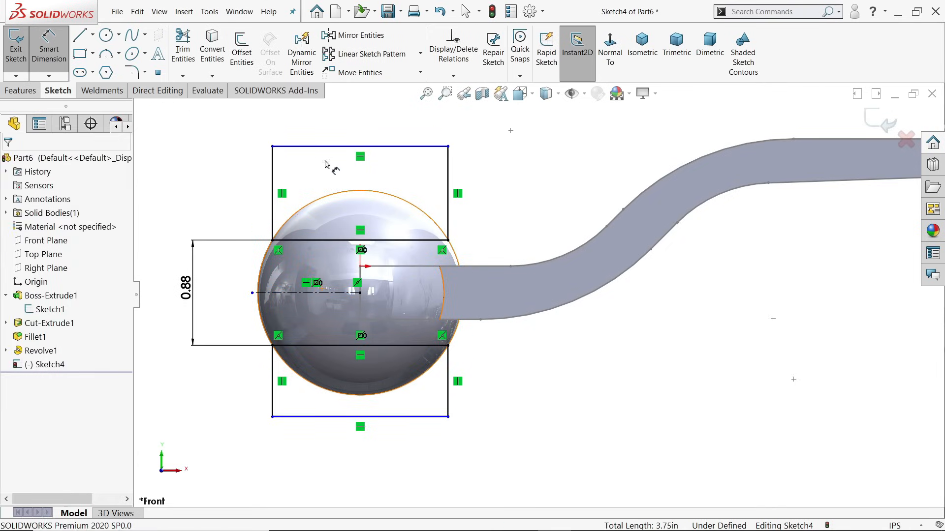
pyautogui.click(448, 195)
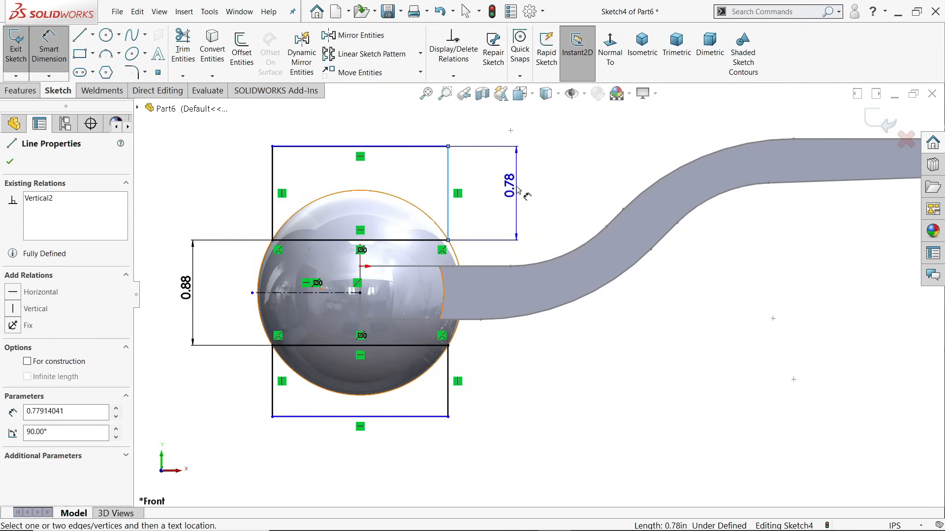
pyautogui.click(512, 189)
pyautogui.write('0.8')
pyautogui.press('Return')
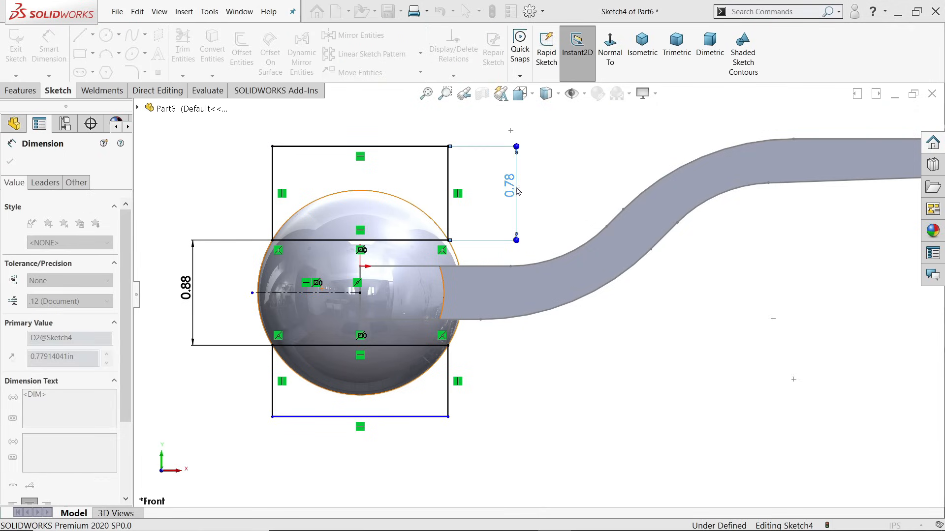
pyautogui.click(457, 384)
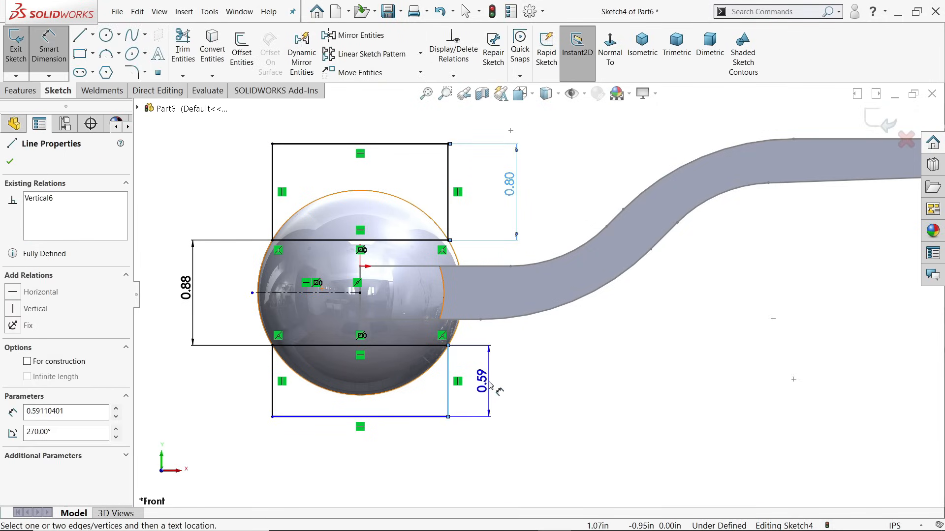
pyautogui.click(490, 381)
pyautogui.write('0.8')
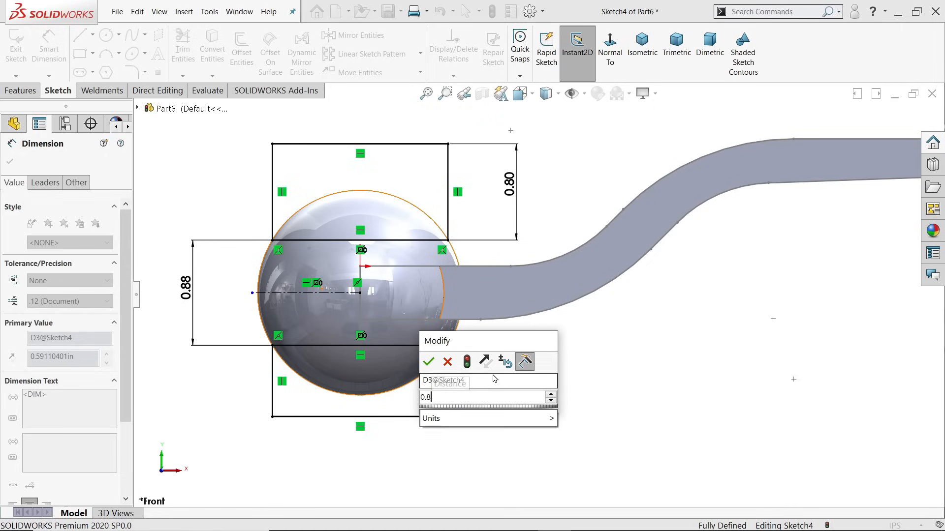
pyautogui.press('Return')
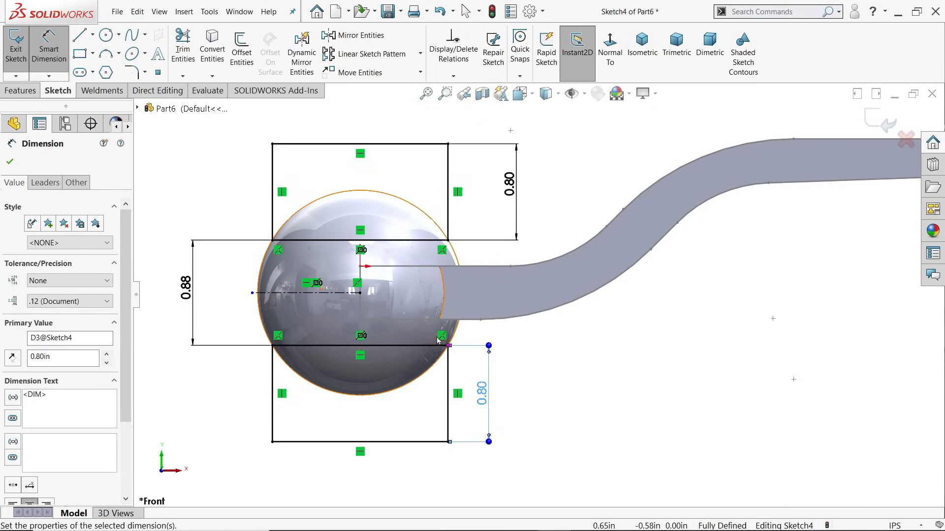
pyautogui.click(10, 161)
# - Extrude-cut both rectangles Through All - Both to flatten the sphere's caps, and hide the handle's profile sketch
pyautogui.click(21, 92)
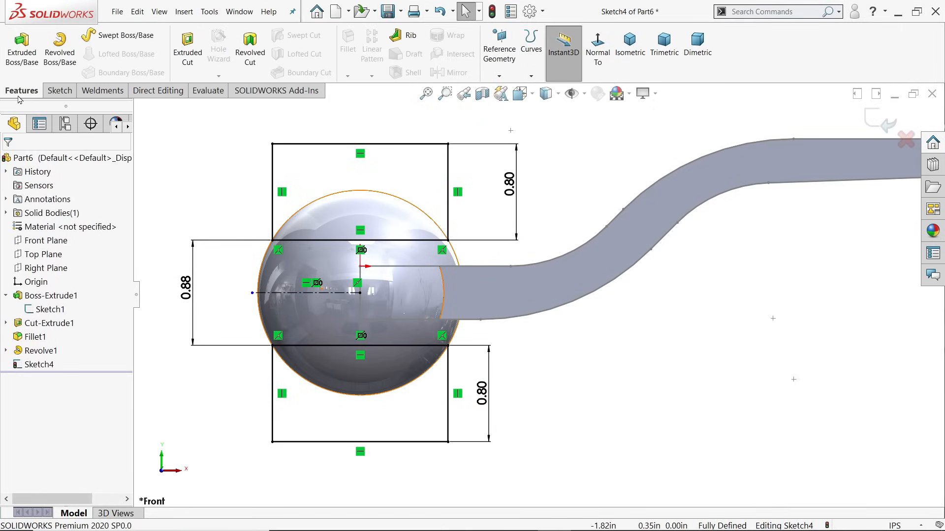
pyautogui.click(187, 51)
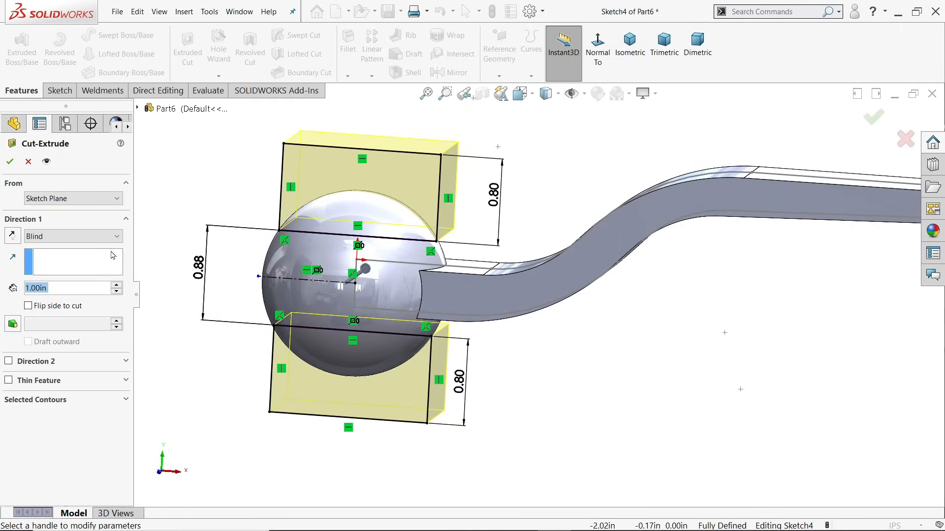
pyautogui.click(75, 236)
pyautogui.click(62, 269)
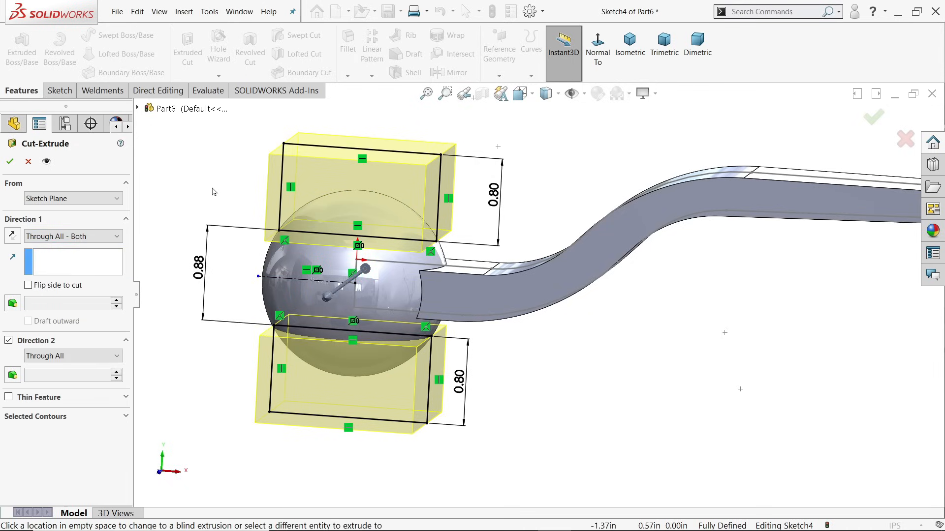
pyautogui.click(9, 162)
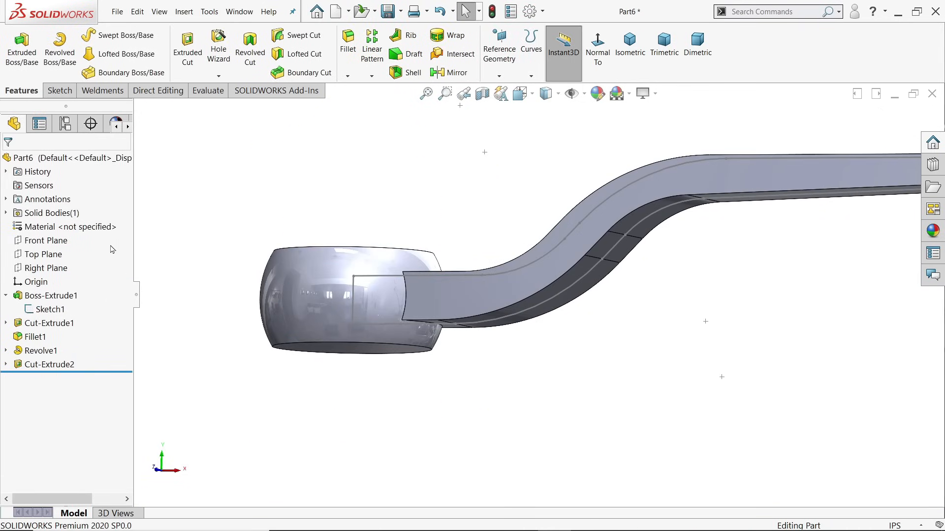
pyautogui.click(49, 310)
pyautogui.click(35, 298)
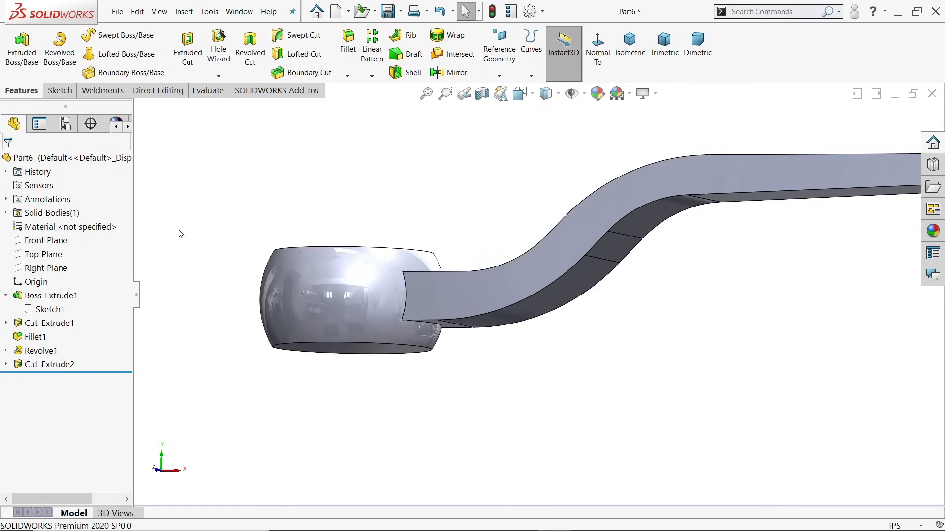
# - On the hub's upper flat face, sketch a center rectangle from the origin with a vertical side of 0.825 in
pyautogui.moveTo(179, 232); pyautogui.dragTo(197, 323, button='middle')
pyautogui.click(394, 221)
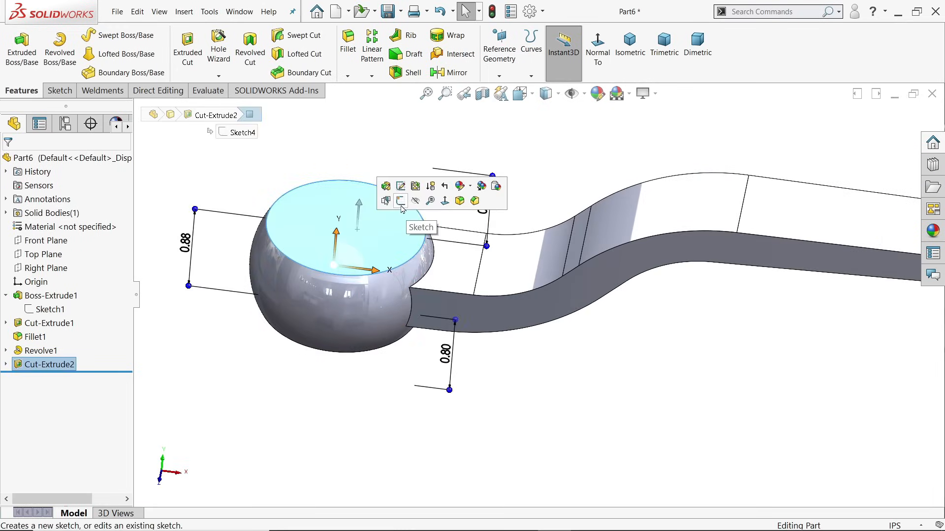
pyautogui.click(401, 201)
pyautogui.scroll(5, 325, 288)
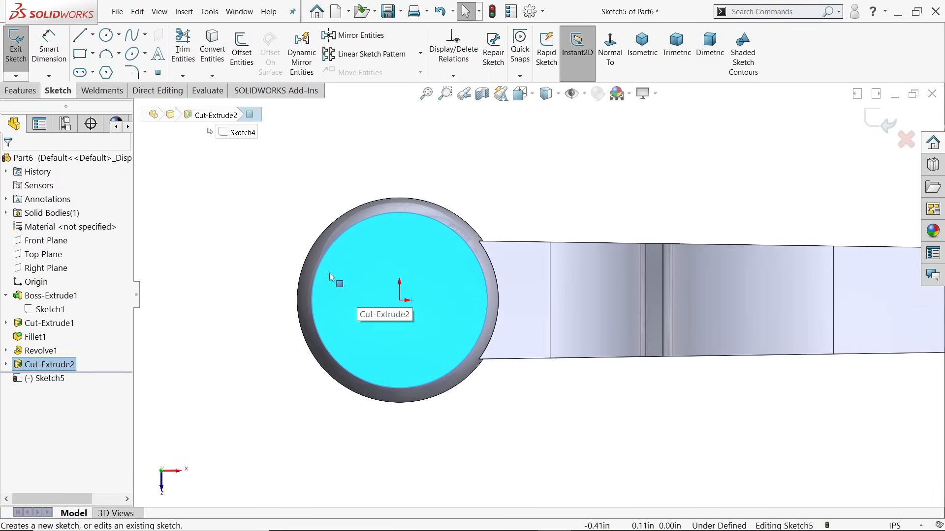
pyautogui.click(93, 53)
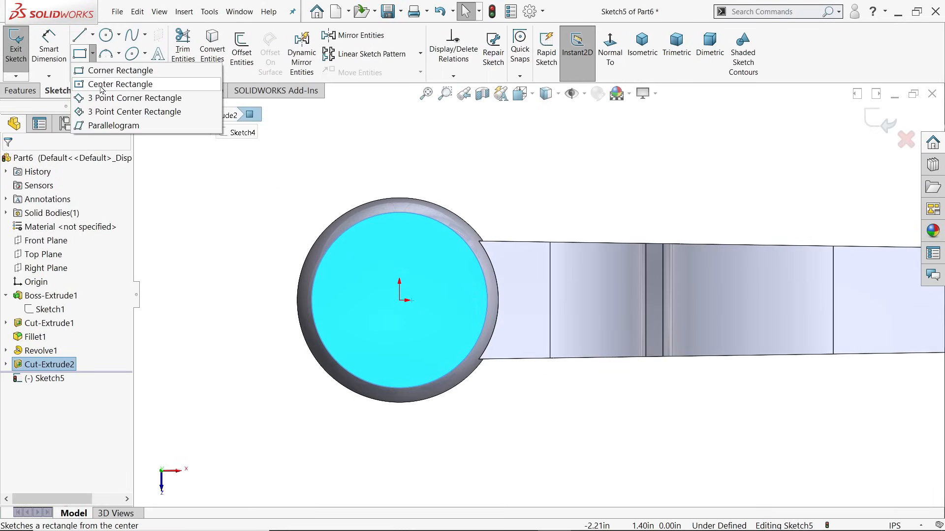
pyautogui.click(120, 84)
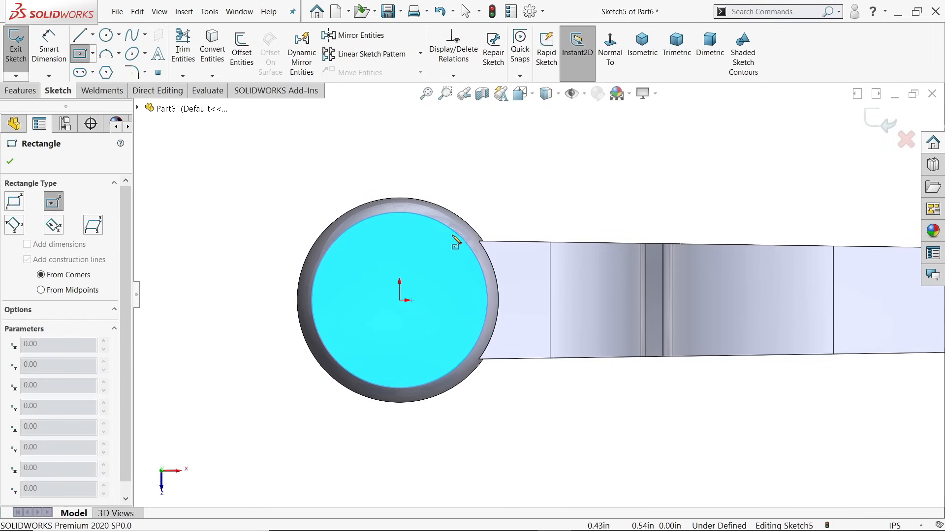
pyautogui.scroll(3, 423, 324)
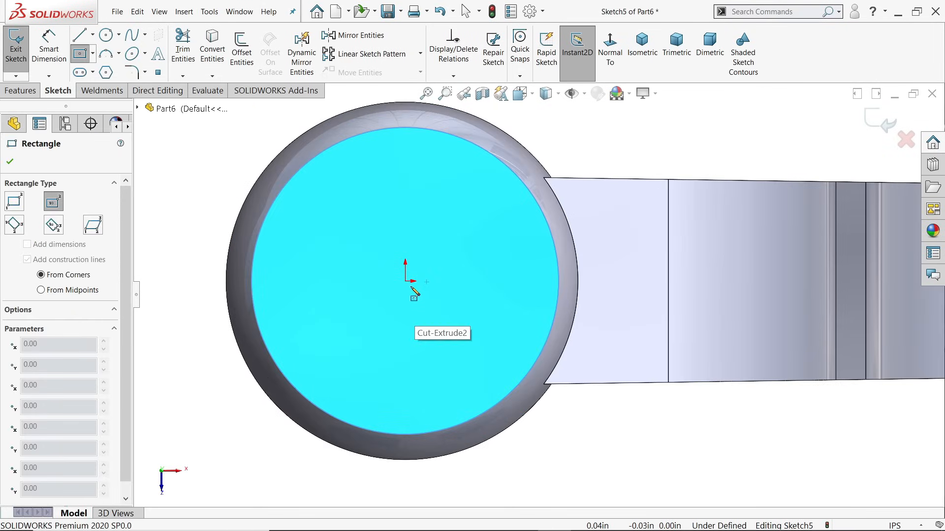
pyautogui.click(408, 283)
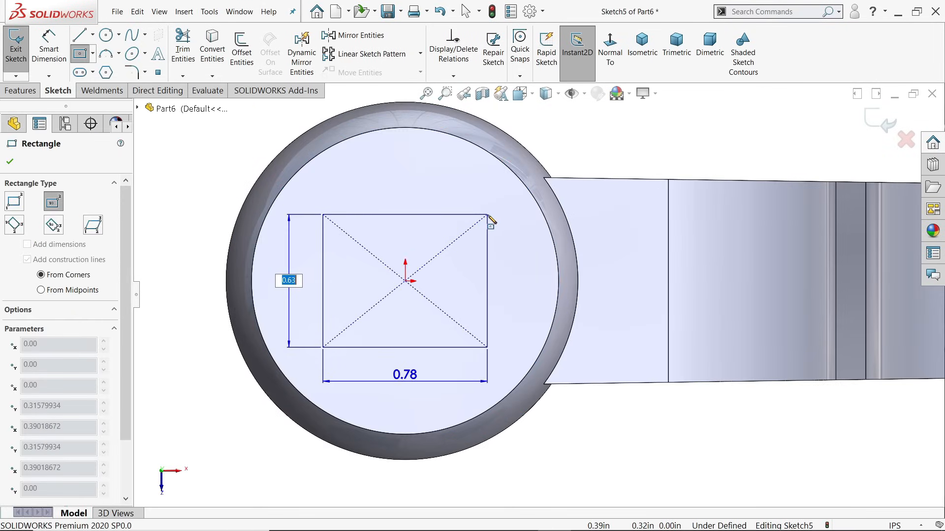
pyautogui.write('0.')
pyautogui.press('Tab')
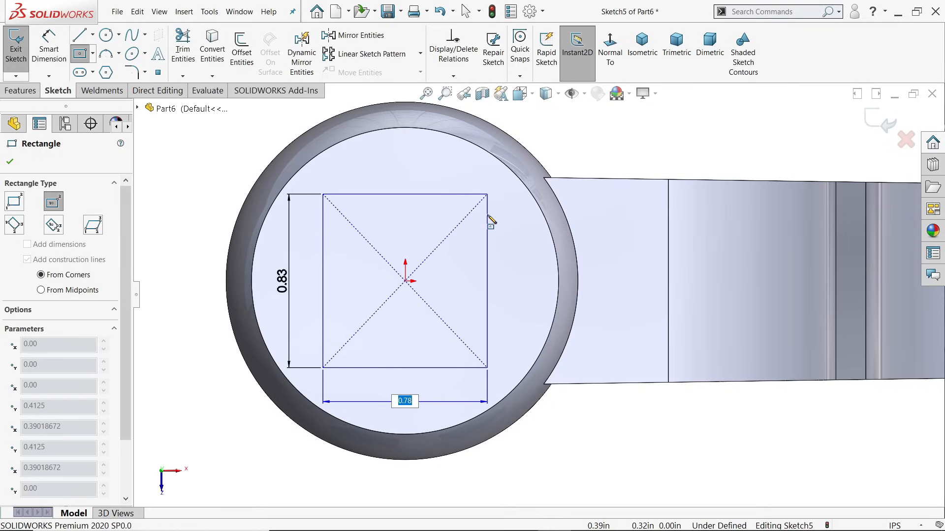
# - Finish the centre rectangle as a 0.825 in square on the hub face and display its dimension with three decimals
pyautogui.press('Return')
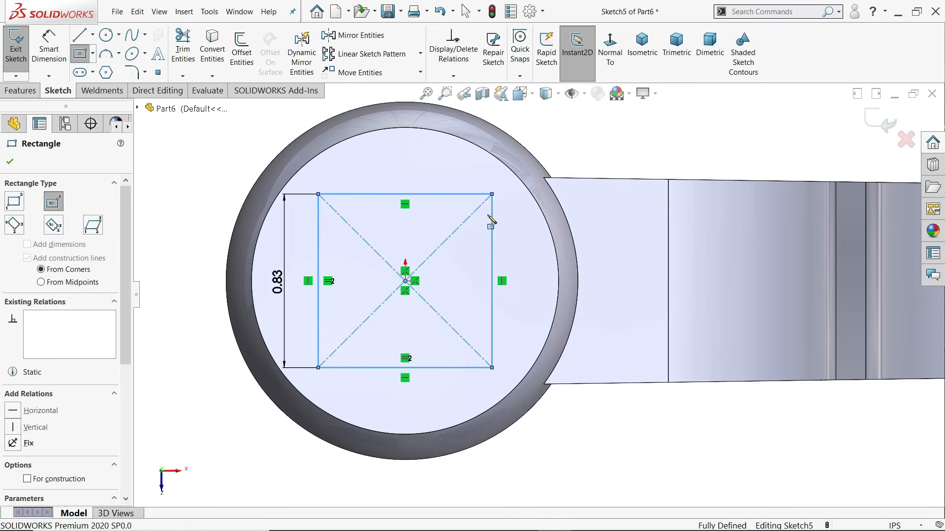
pyautogui.press('Escape')
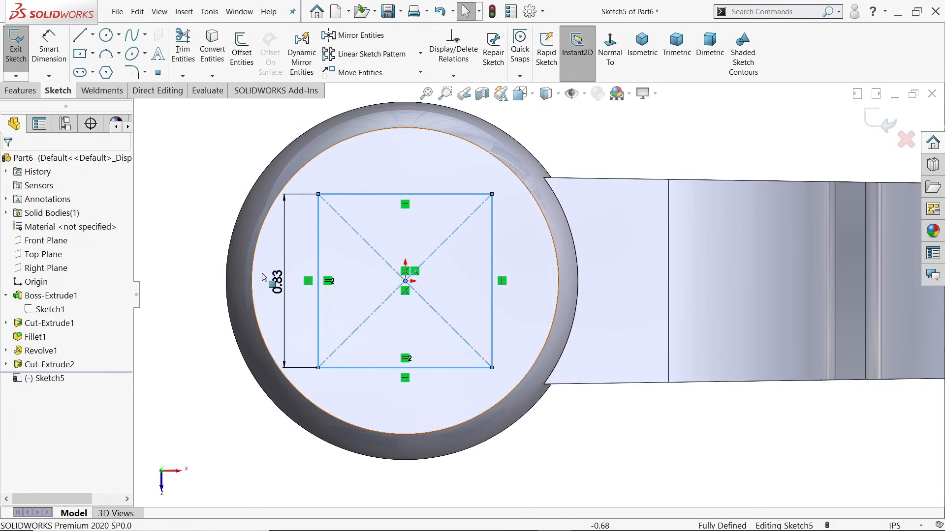
pyautogui.click(277, 282)
pyautogui.press('Return')
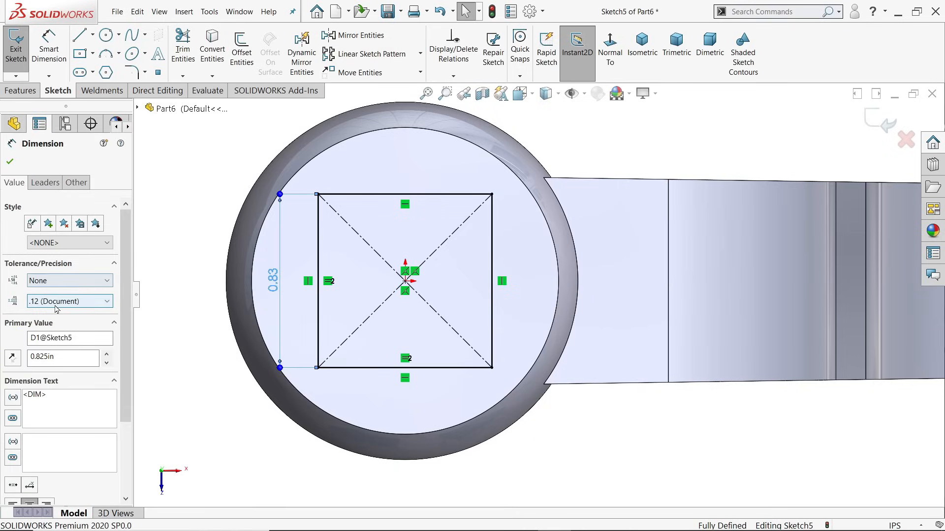
pyautogui.click(58, 301)
pyautogui.click(53, 344)
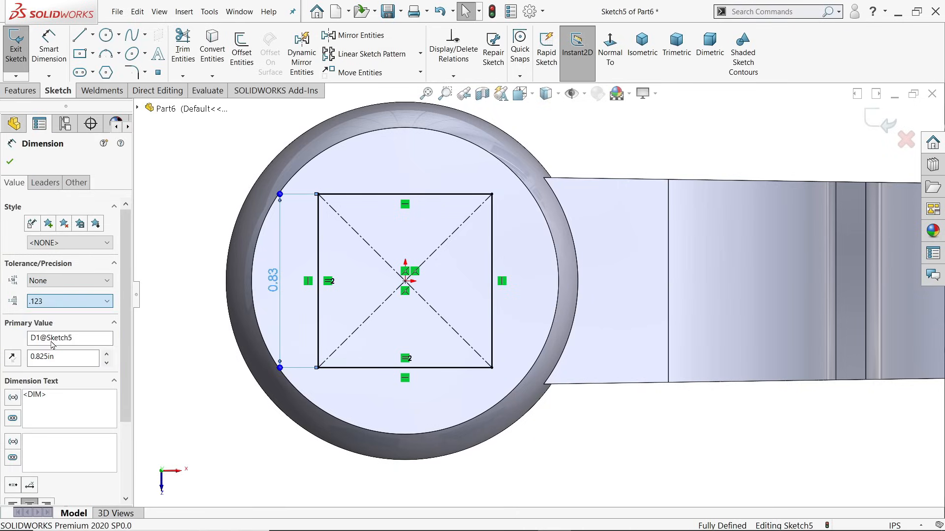
pyautogui.click(7, 163)
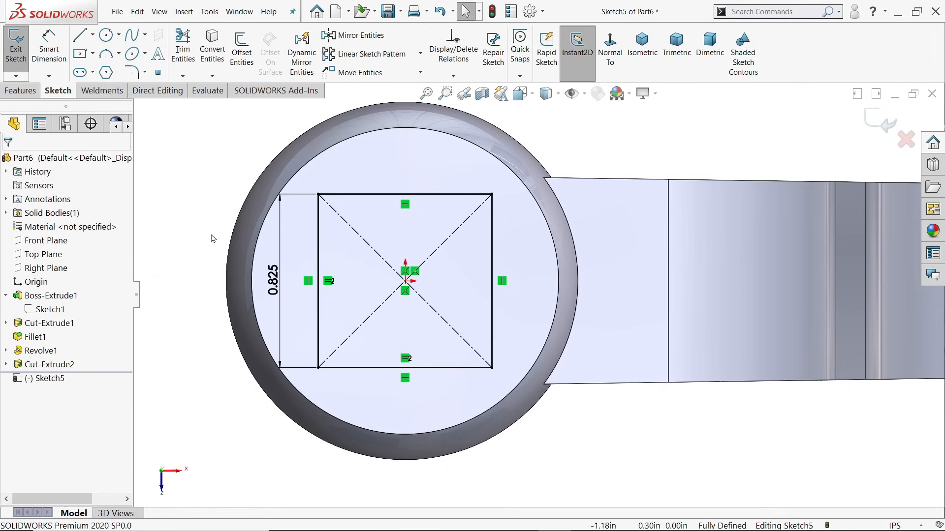
# - Cut the square sketch through the hub with an Extruded Cut using the Through All end condition
pyautogui.click(22, 93)
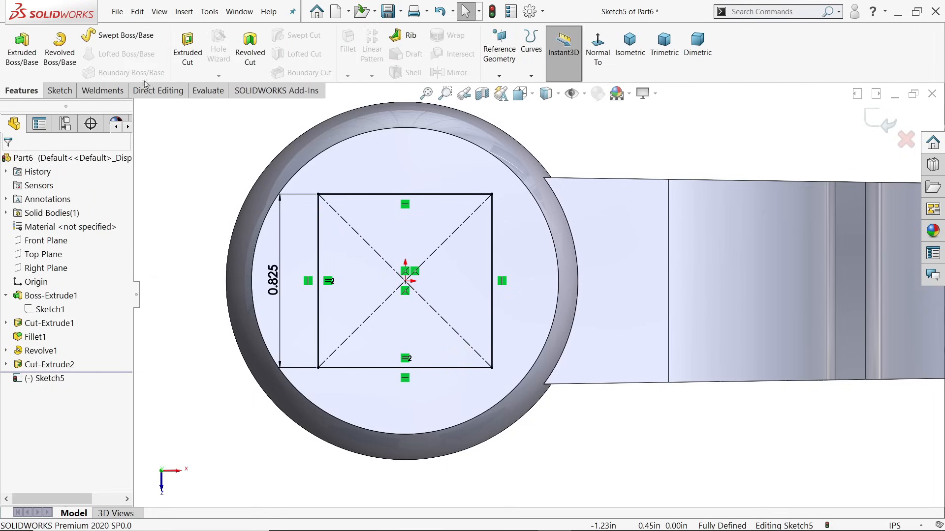
pyautogui.click(193, 64)
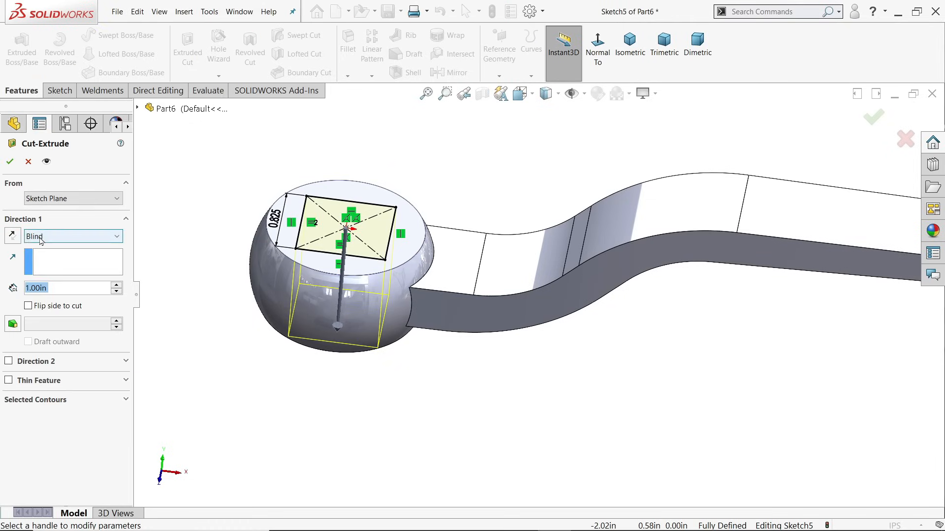
pyautogui.click(41, 237)
pyautogui.click(56, 260)
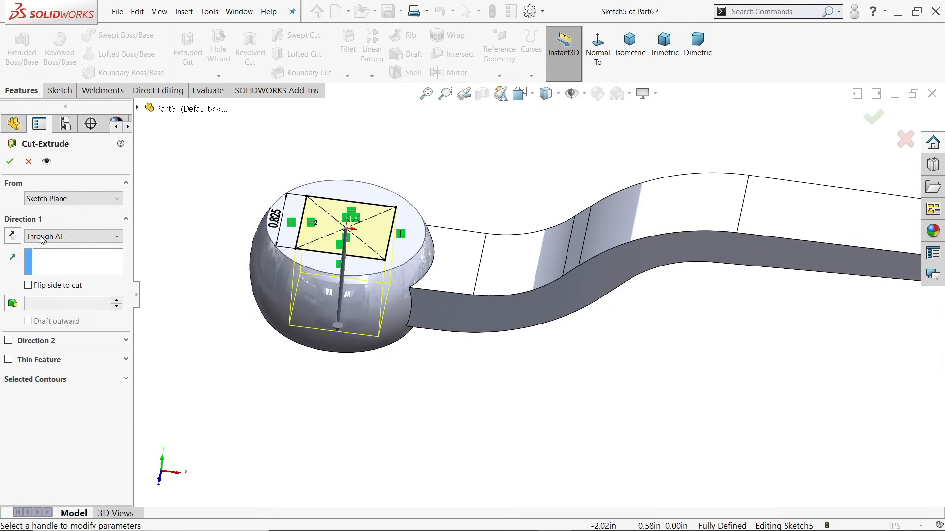
pyautogui.click(10, 161)
pyautogui.moveTo(193, 268)
pyautogui.mouseDown(button='middle')
pyautogui.moveTo(184, 157)
pyautogui.moveTo(190, 236)
pyautogui.mouseUp(button='middle')
# - Switch to the drawing image in Photos and examine the handle's fillet, chamfer, square hole and pin dimensions
pyautogui.hotkey('alt', 'Tab')
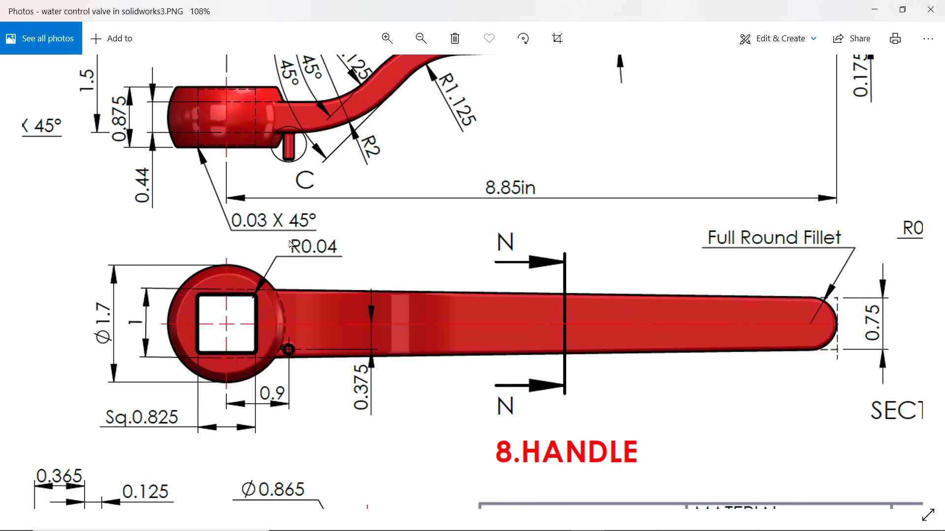
pyautogui.moveTo(637, 240); pyautogui.dragTo(635, 216)
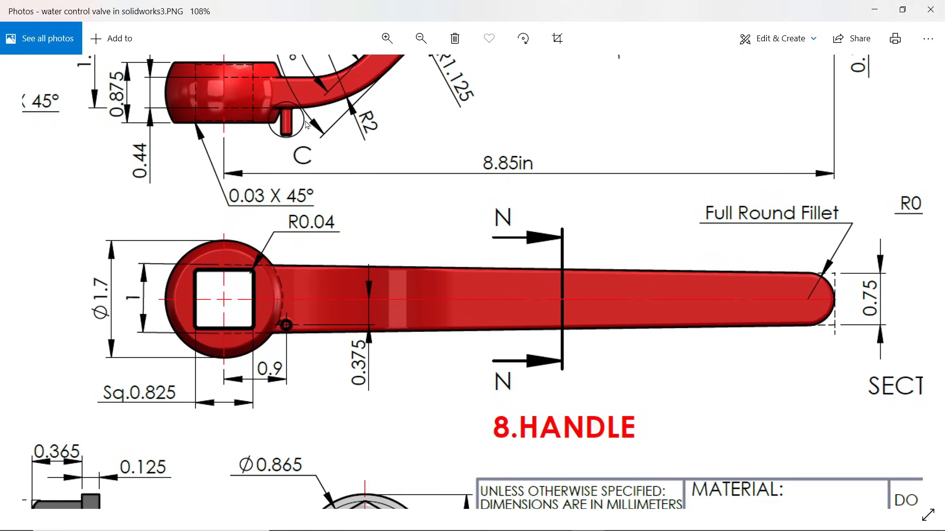
pyautogui.keyDown('ctrl'); pyautogui.scroll(1, 320, 138); pyautogui.keyUp('ctrl')
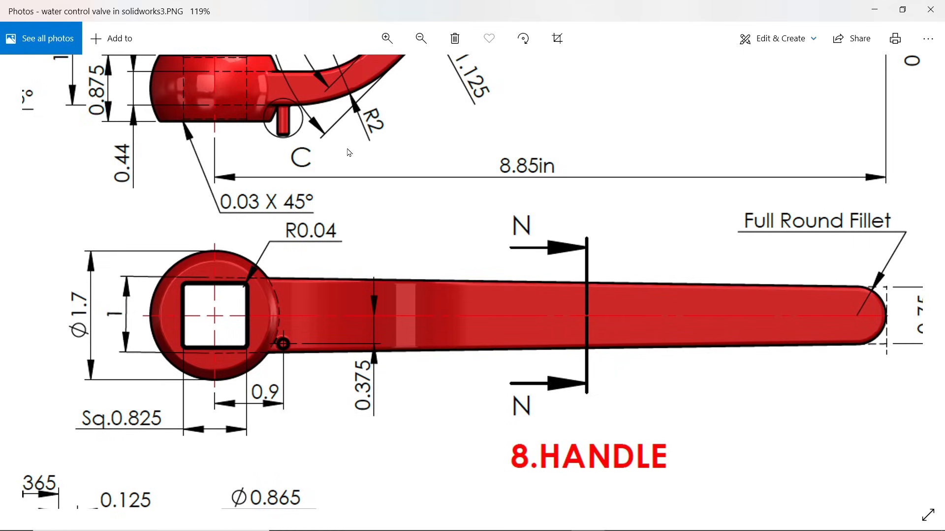
pyautogui.moveTo(349, 153); pyautogui.dragTo(176, 169)
pyautogui.moveTo(537, 232); pyautogui.dragTo(318, 226)
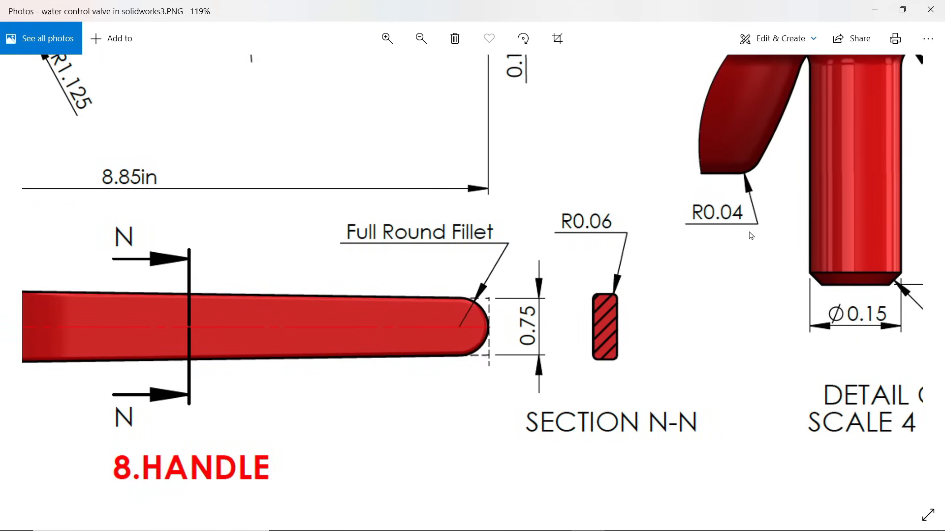
pyautogui.moveTo(750, 236)
pyautogui.mouseDown()
pyautogui.moveTo(665, 339)
pyautogui.moveTo(643, 344)
pyautogui.mouseUp()
pyautogui.moveTo(749, 417)
pyautogui.mouseDown()
pyautogui.moveTo(731, 396)
pyautogui.moveTo(704, 419)
pyautogui.mouseUp()
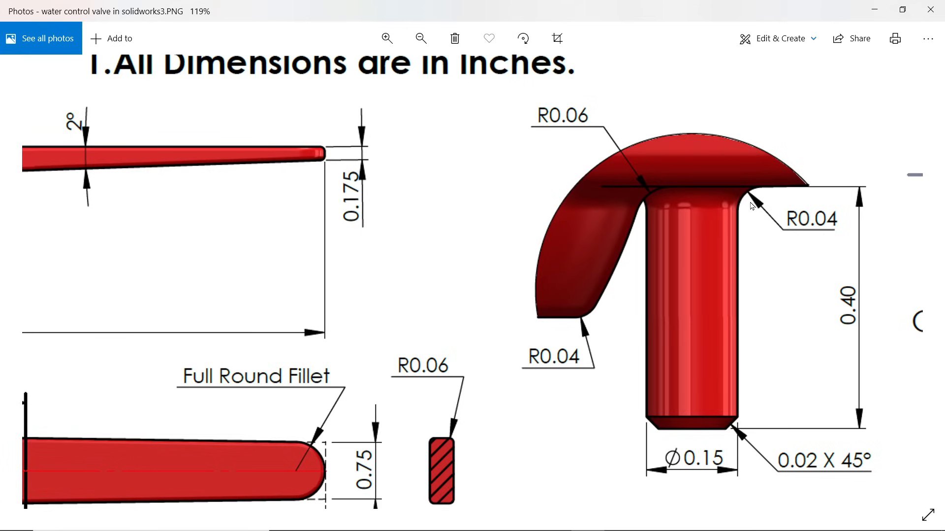
pyautogui.moveTo(370, 298); pyautogui.dragTo(661, 262)
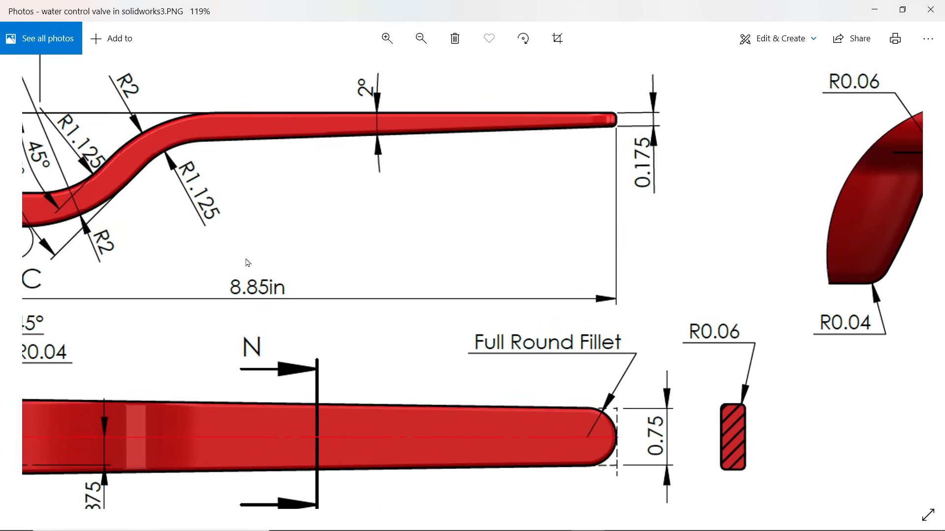
pyautogui.moveTo(246, 259); pyautogui.dragTo(595, 268)
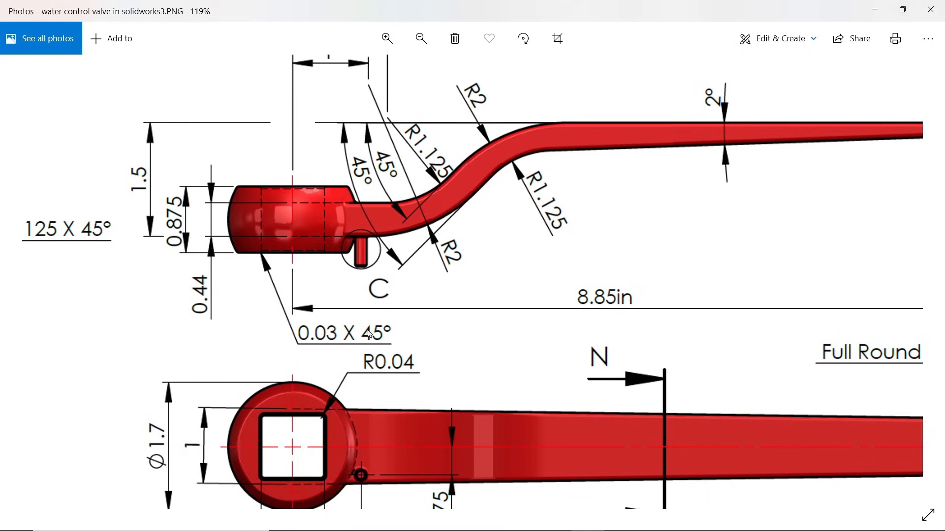
pyautogui.moveTo(370, 334); pyautogui.dragTo(404, 218)
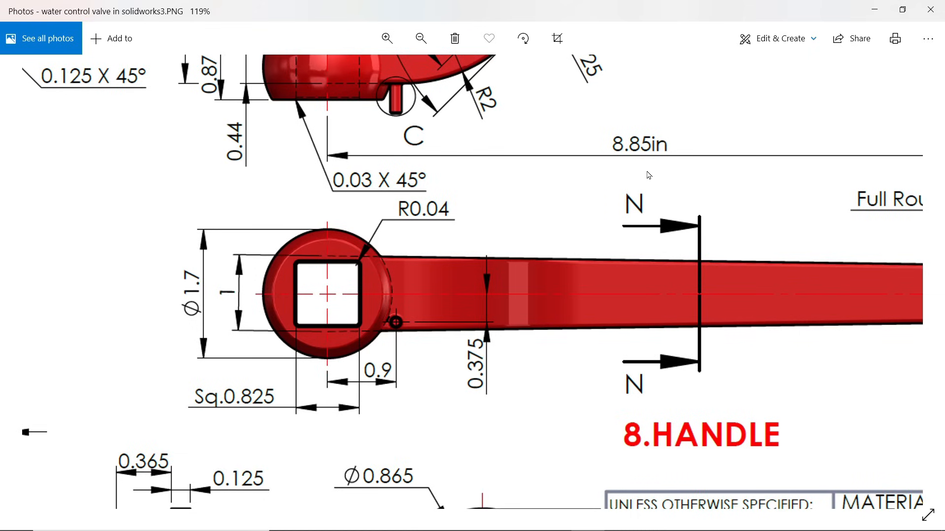
pyautogui.moveTo(655, 220); pyautogui.dragTo(481, 220)
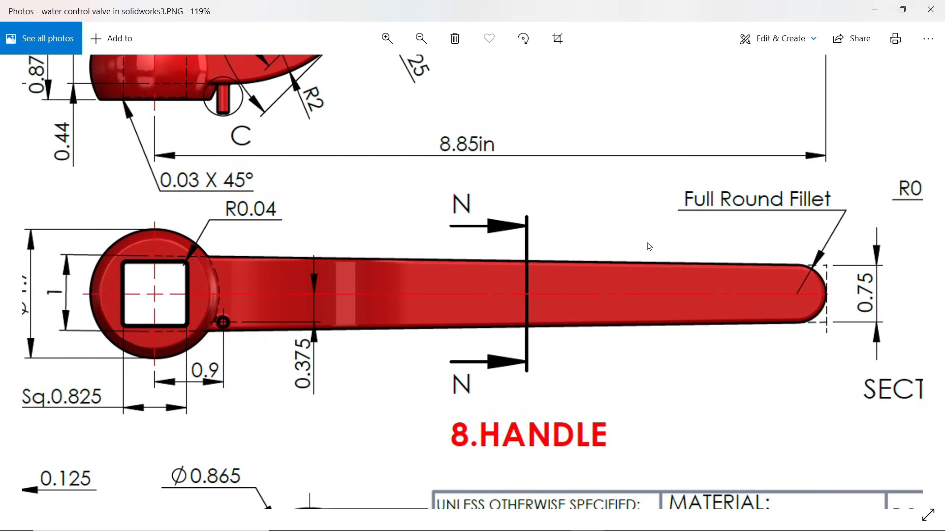
pyautogui.moveTo(649, 247); pyautogui.dragTo(467, 271)
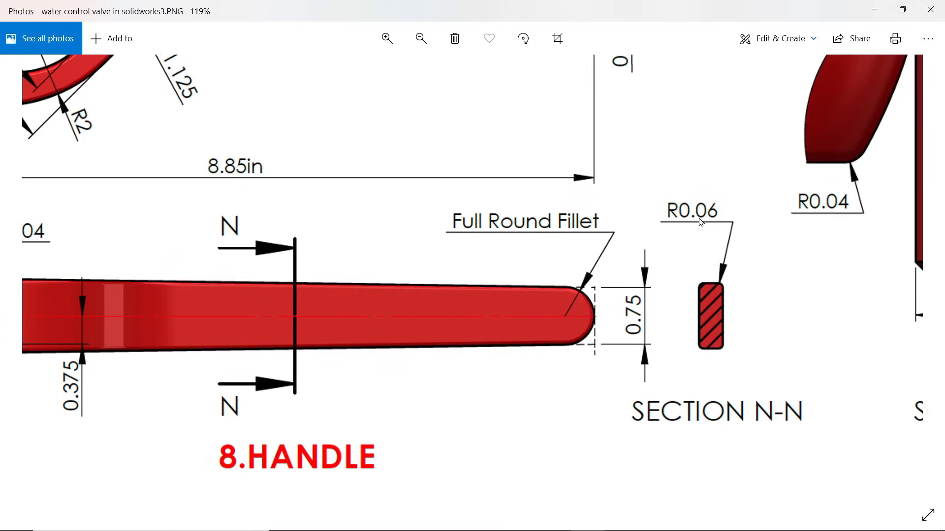
pyautogui.click(877, 10)
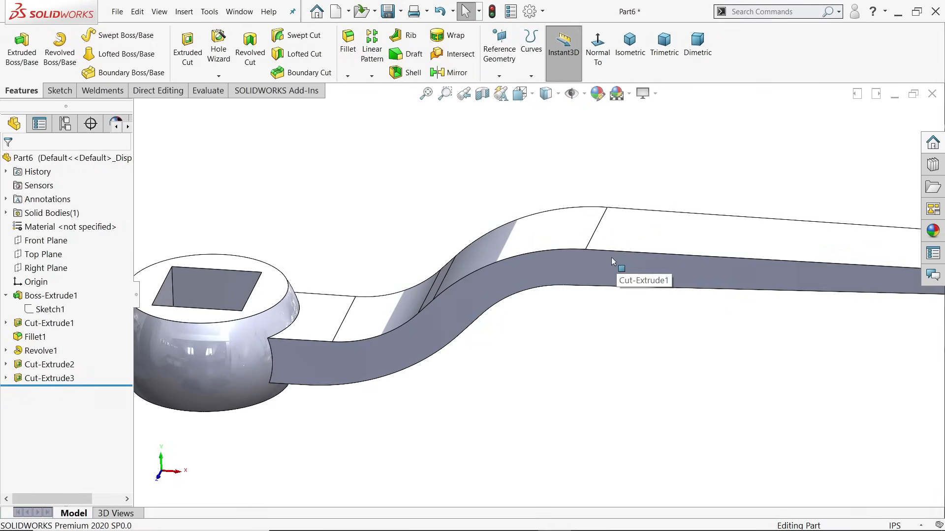
# - Apply a 0.10 in constant-size fillet to the arm's upper and lower long edges and its junction with the round hub
pyautogui.click(348, 44)
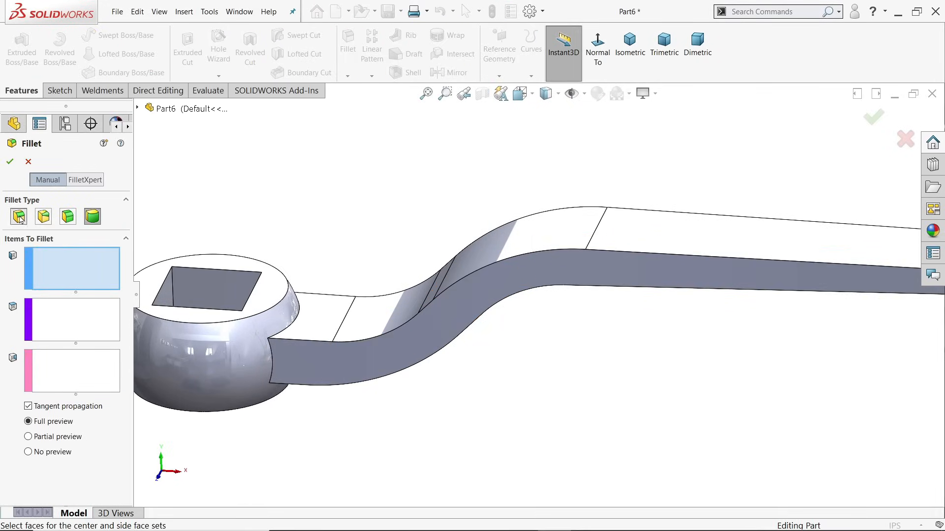
pyautogui.click(19, 218)
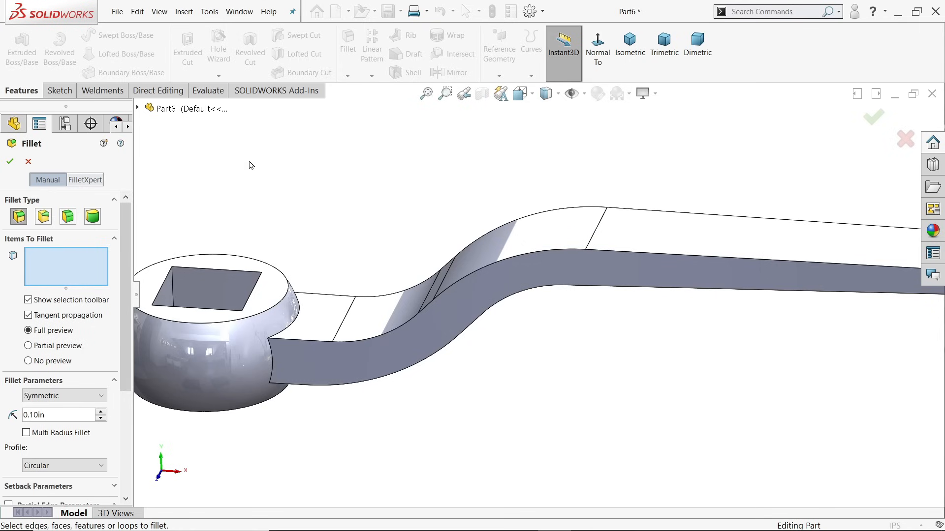
pyautogui.click(510, 261)
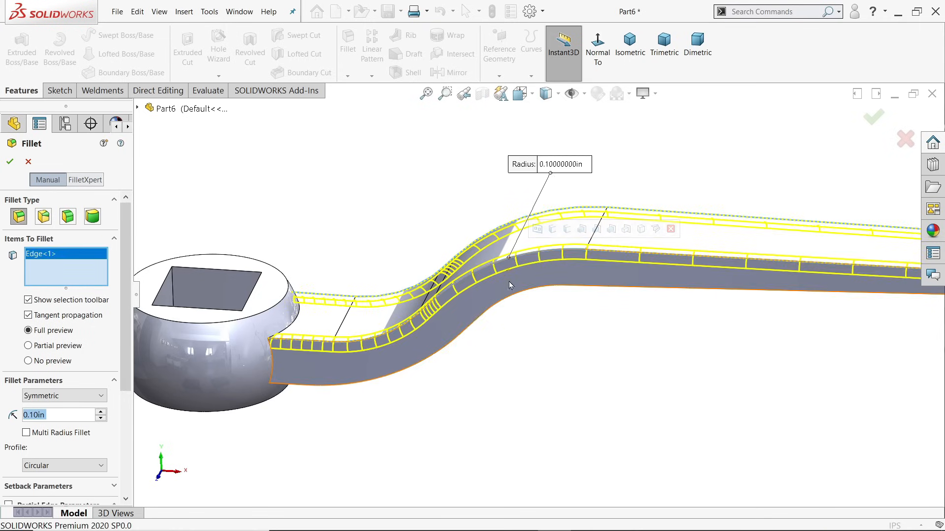
pyautogui.click(522, 295)
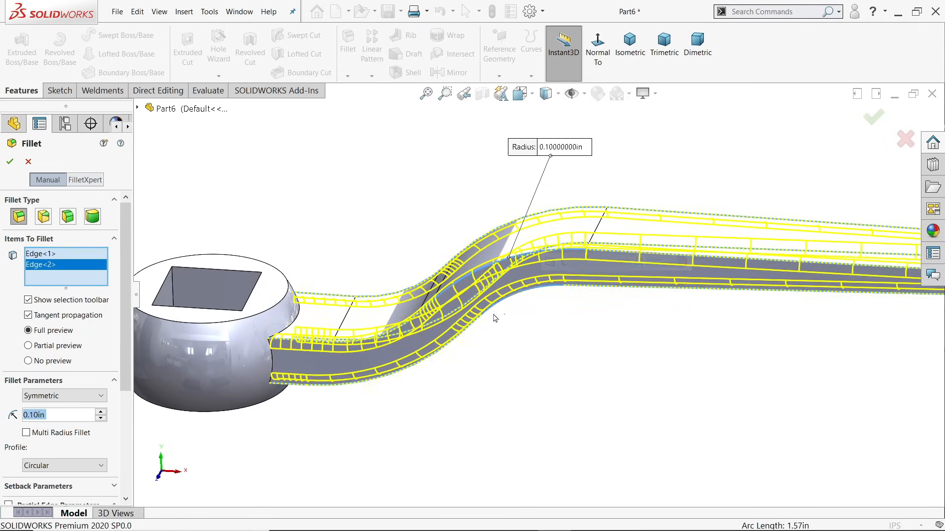
pyautogui.click(274, 370)
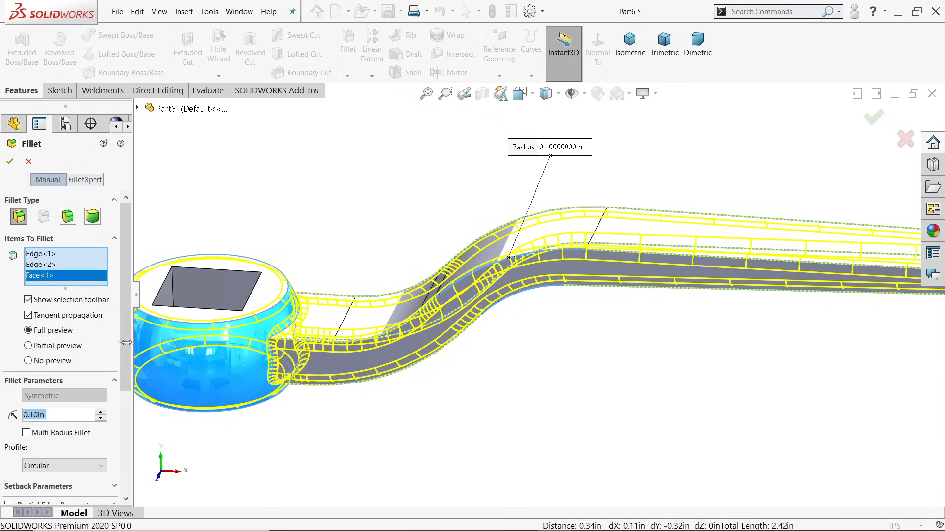
pyautogui.rightClick(41, 277)
pyautogui.click(69, 294)
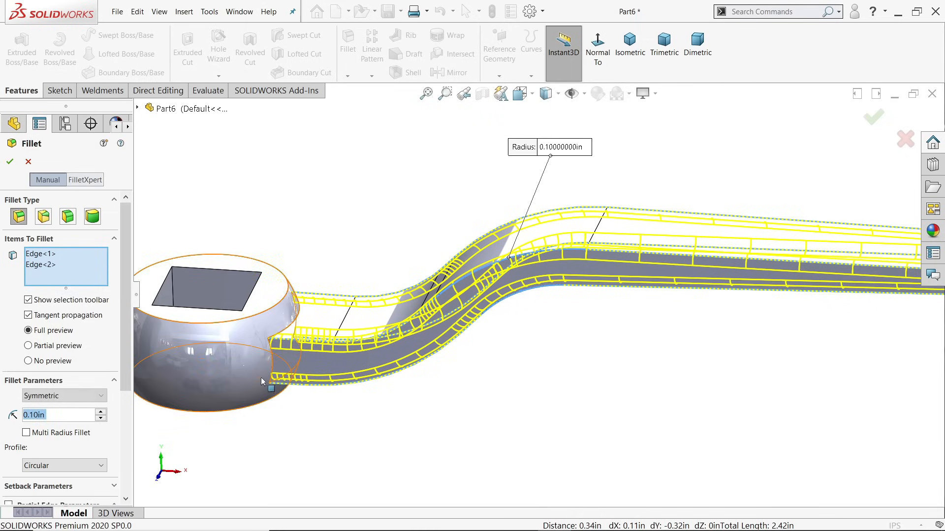
pyautogui.click(274, 370)
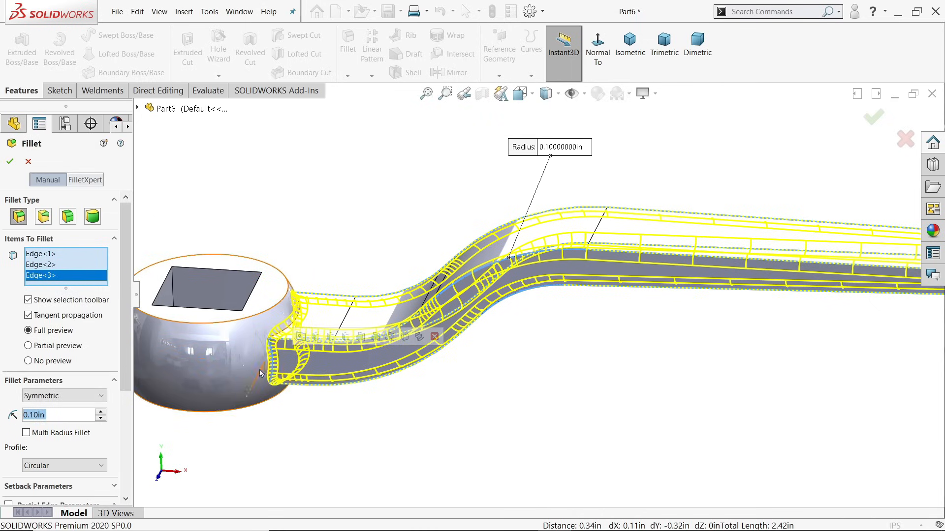
pyautogui.click(10, 162)
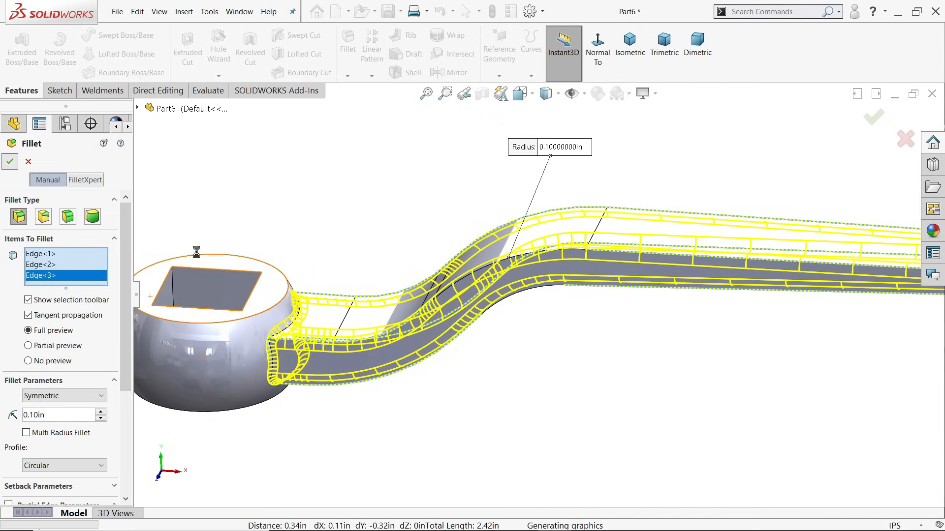
# - Roll the feature history back to before the latest fillet and start a sketch on the arm's flat underside face beside the hub
pyautogui.moveTo(392, 354)
pyautogui.mouseDown(button='middle')
pyautogui.moveTo(386, 412)
pyautogui.moveTo(390, 162)
pyautogui.moveTo(400, 291)
pyautogui.moveTo(388, 344)
pyautogui.mouseUp(button='middle')
pyautogui.scroll(-3, 383, 366)
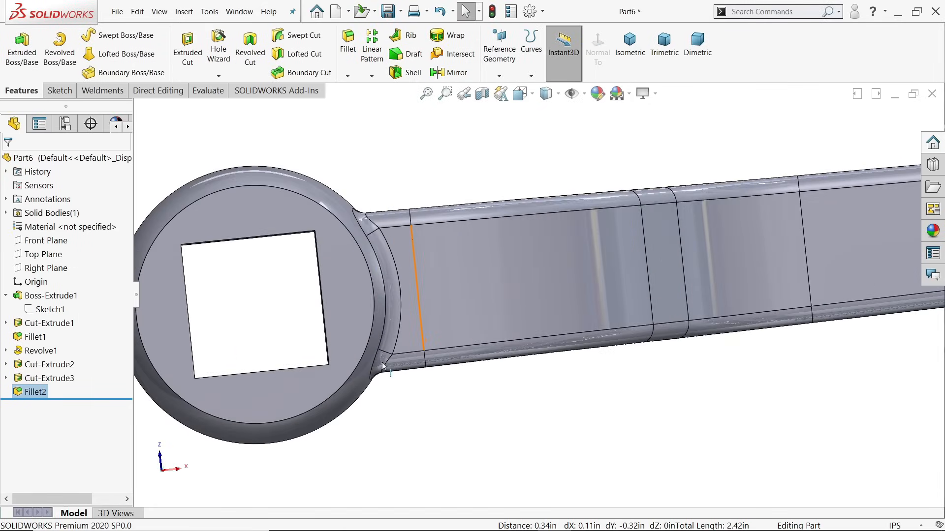
pyautogui.click(416, 333)
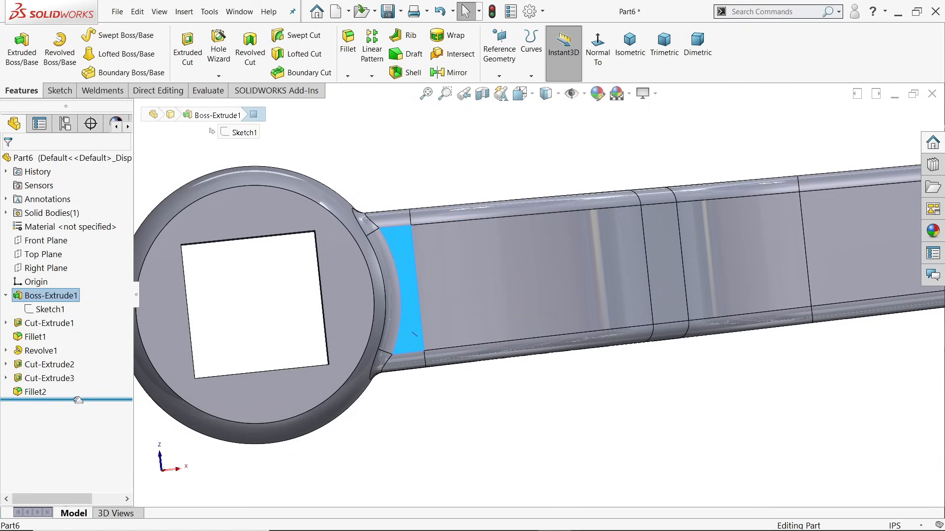
pyautogui.moveTo(78, 400); pyautogui.dragTo(81, 389)
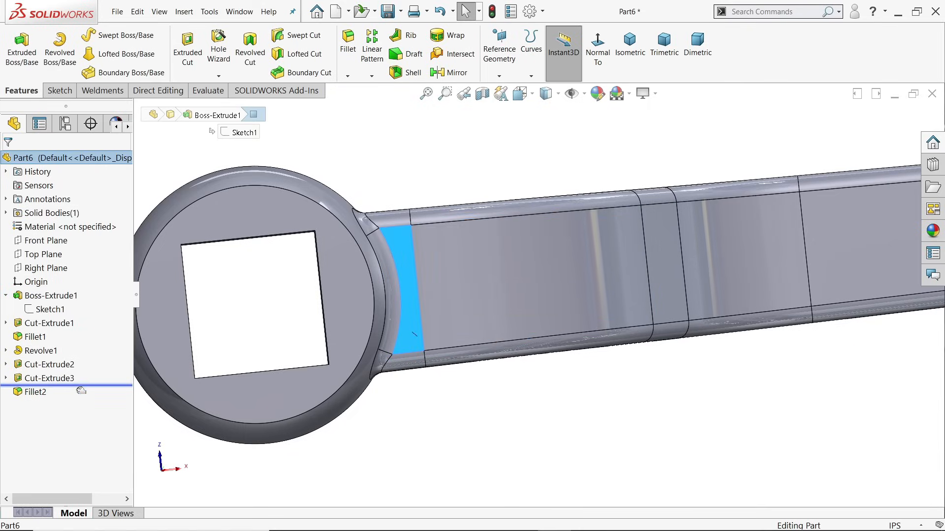
pyautogui.click(406, 338)
pyautogui.click(450, 310)
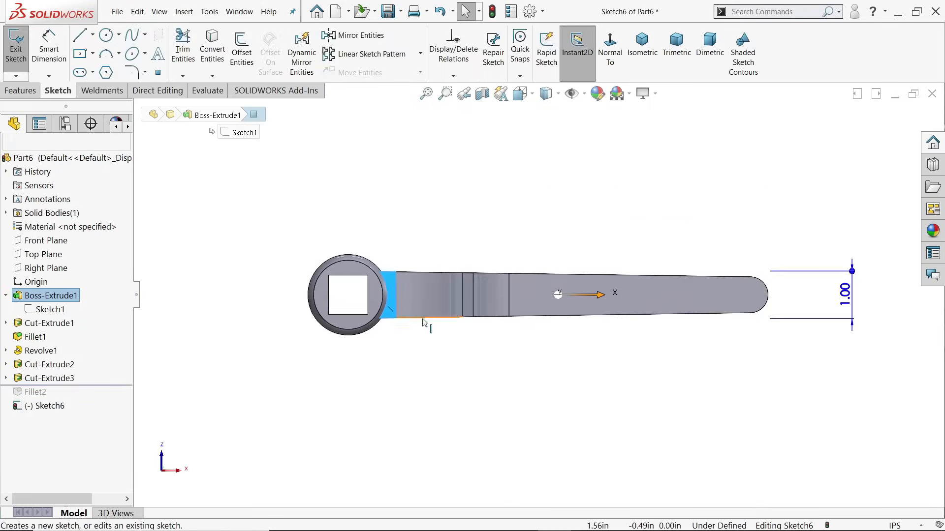
# - Sketch a circle with a 0.15 in diameter on the arm's flat face beside the hub
pyautogui.click(106, 35)
pyautogui.scroll(-3, 435, 281)
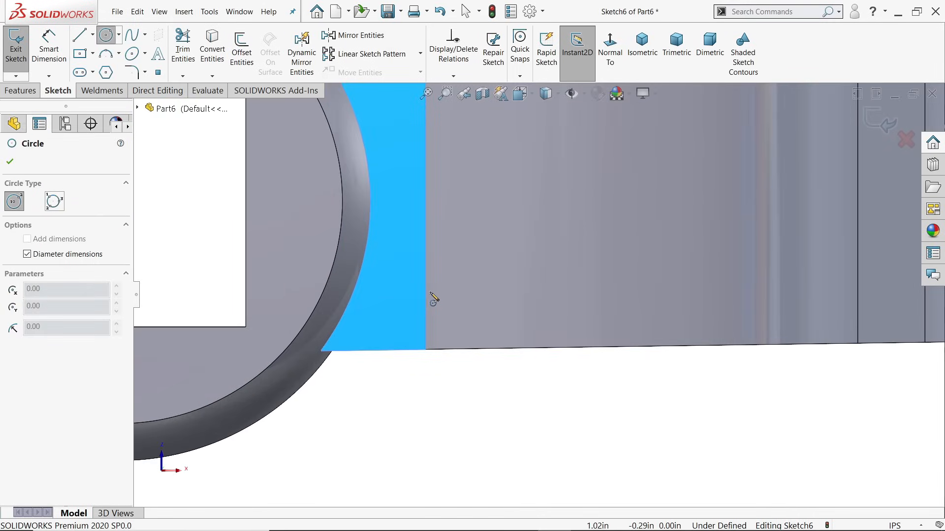
pyautogui.click(392, 297)
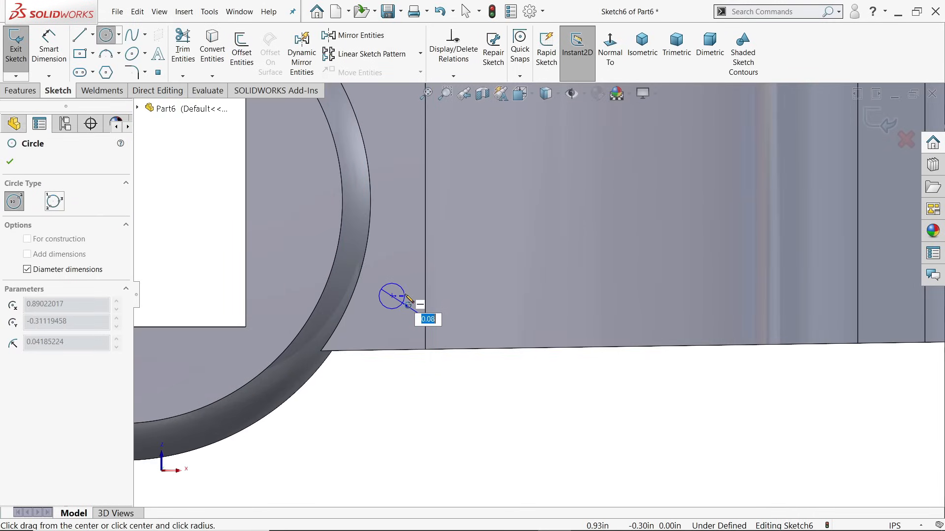
pyautogui.write('0.')
pyautogui.press('Return')
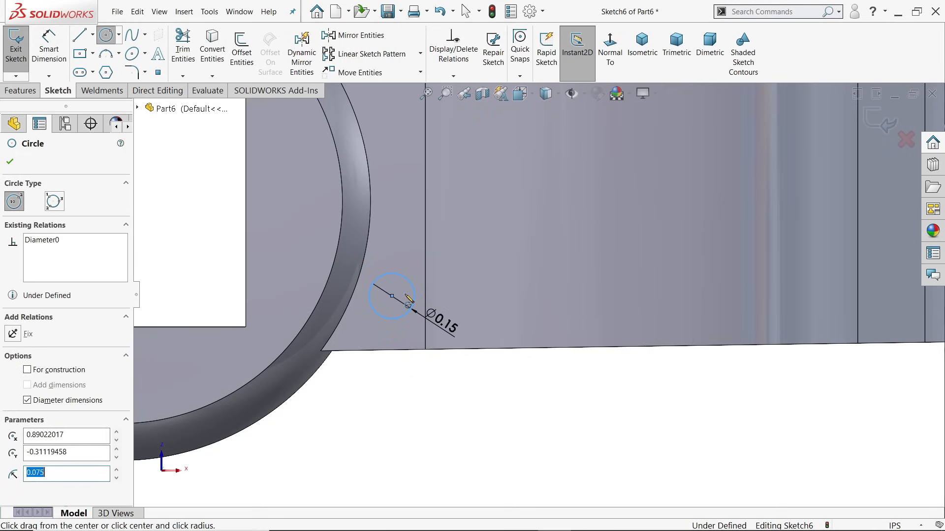
pyautogui.press('Escape')
# - Dimension the small circle's center 0.9 in horizontally from the origin
pyautogui.click(53, 56)
pyautogui.scroll(5, 387, 269)
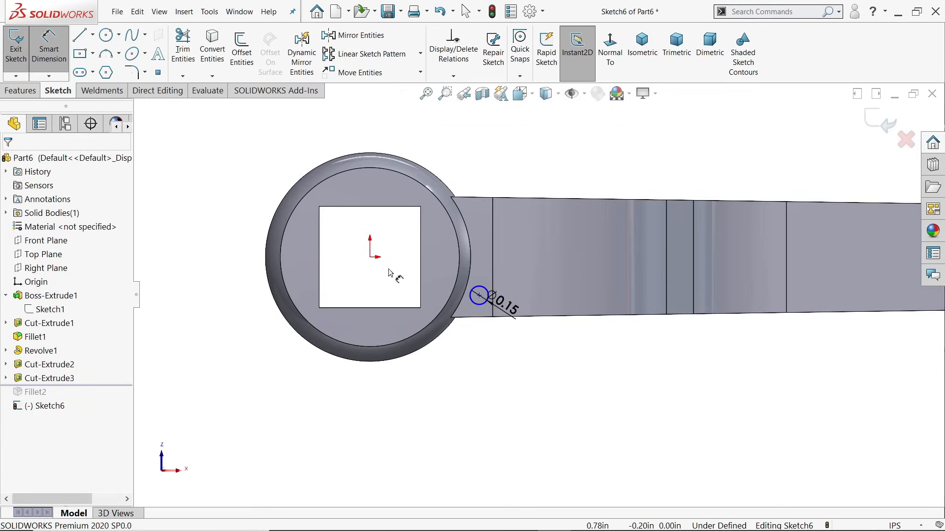
pyautogui.scroll(-4, 387, 269)
pyautogui.click(607, 329)
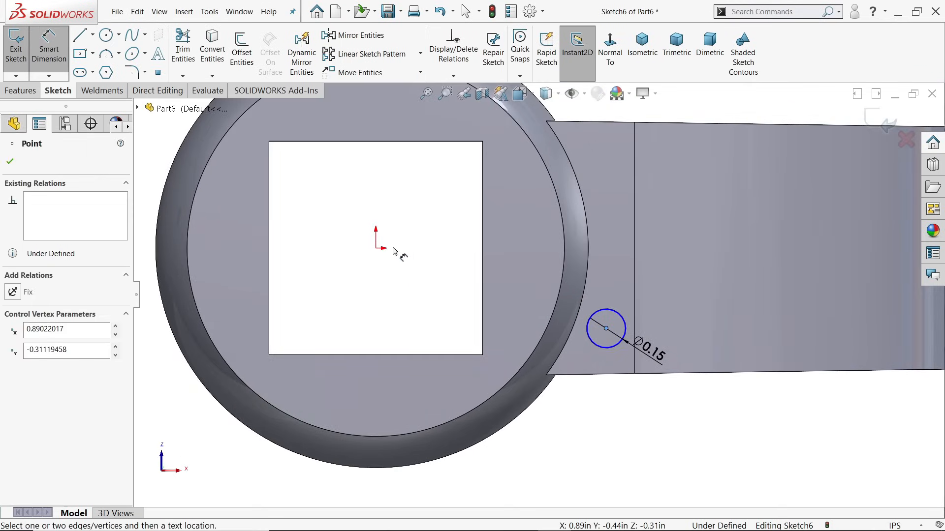
pyautogui.click(376, 249)
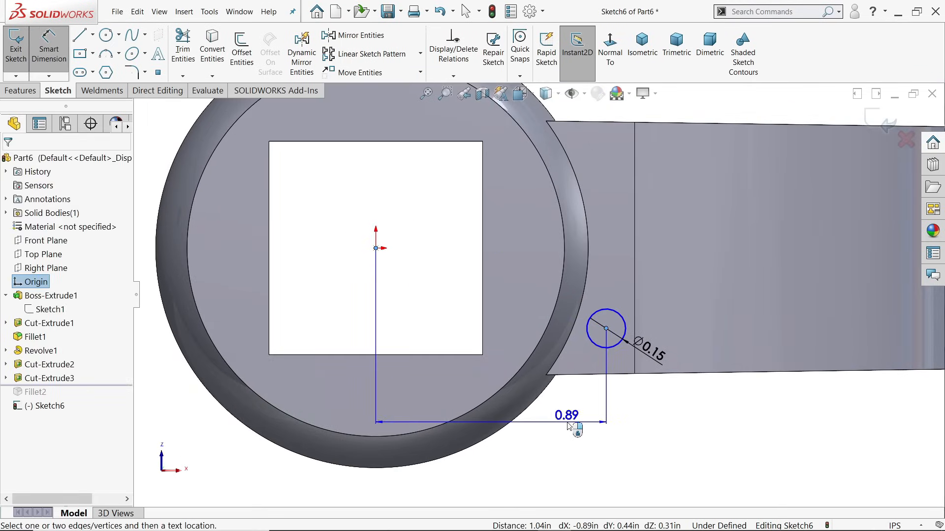
pyautogui.click(566, 428)
pyautogui.write('0.9')
pyautogui.press('Return')
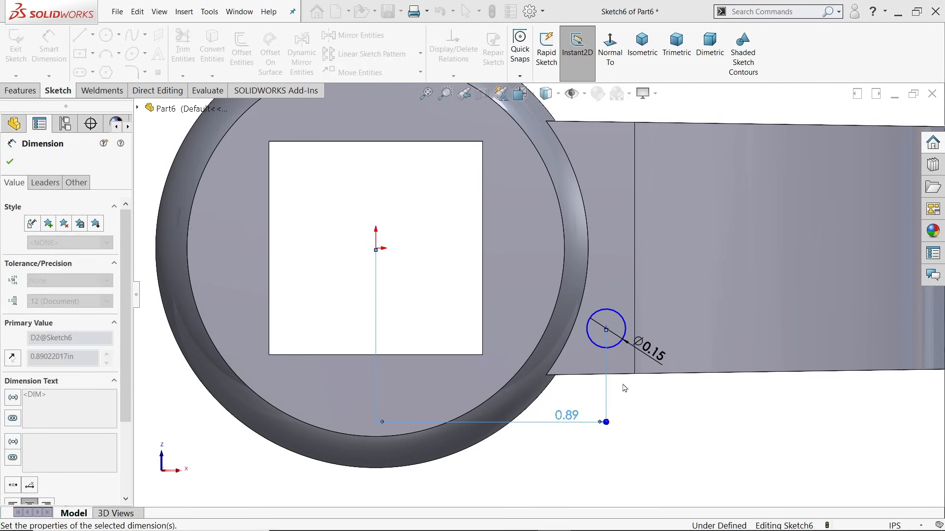
pyautogui.click(648, 420)
# - Dimension the small circle's center 0.375 in vertically from the origin
pyautogui.click(609, 329)
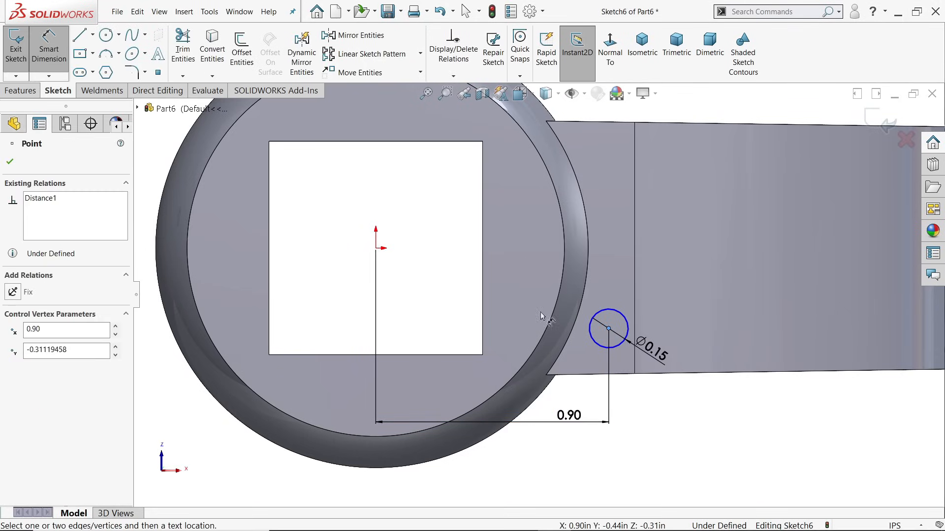
pyautogui.click(376, 249)
pyautogui.click(715, 274)
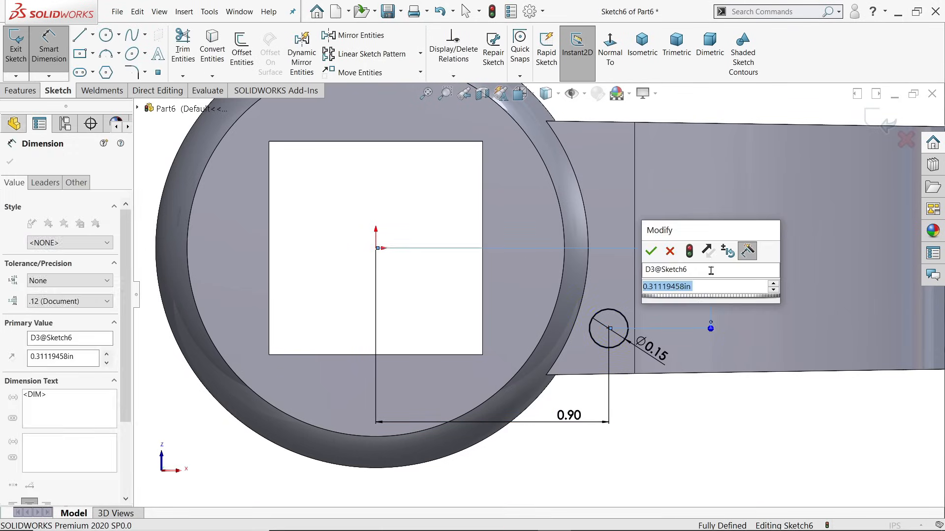
pyautogui.write('0.375')
pyautogui.press('Return')
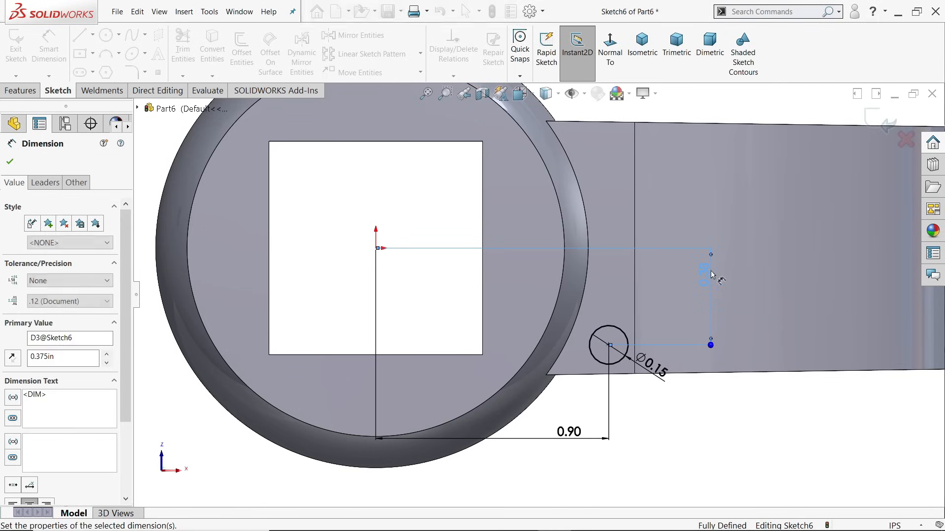
# - Extrude the 0.15 in circle 0.4 in outward from the arm's underside as a blind boss merged with the handle
pyautogui.click(21, 91)
pyautogui.click(22, 49)
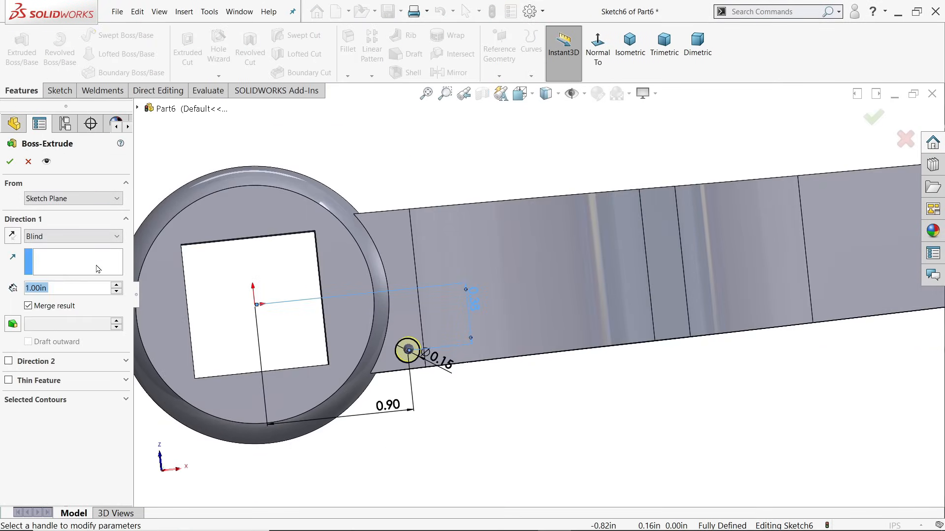
pyautogui.write('0.4')
pyautogui.press('Return')
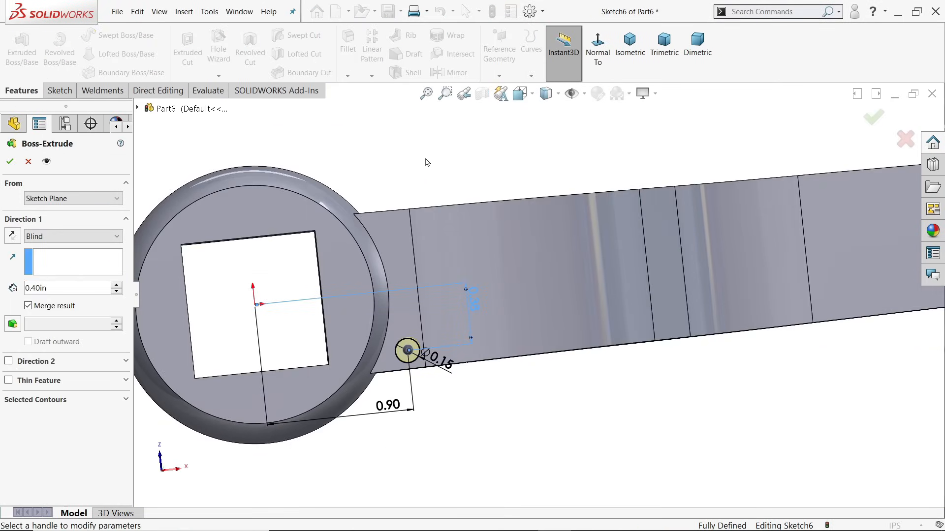
pyautogui.moveTo(428, 162); pyautogui.dragTo(468, 247, button='middle')
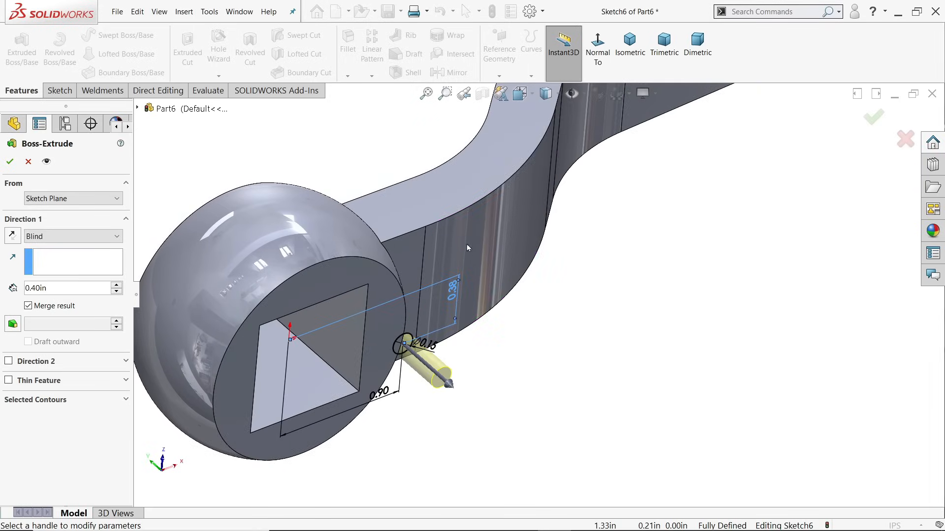
pyautogui.click(14, 162)
# - Chamfer the free end edge of the small pin by 0.02 in at 45 degrees
pyautogui.scroll(-5, 443, 355)
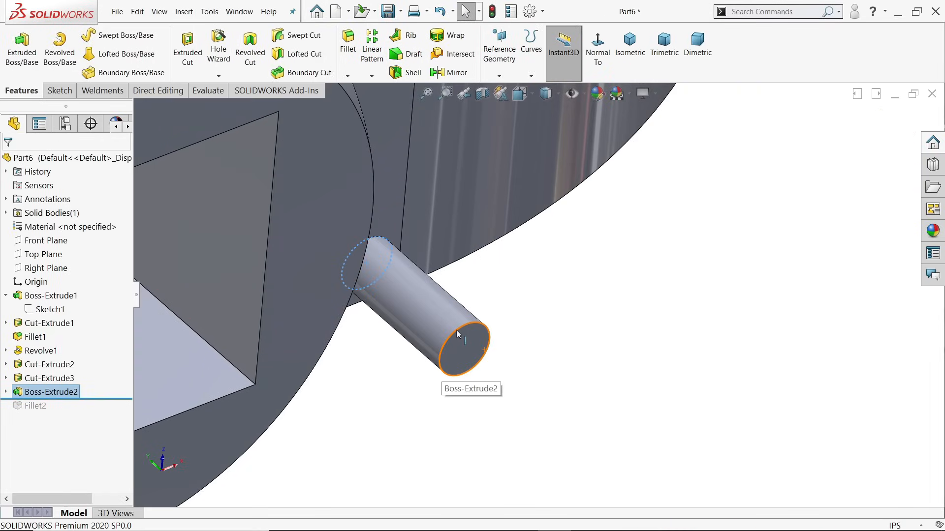
pyautogui.click(456, 328)
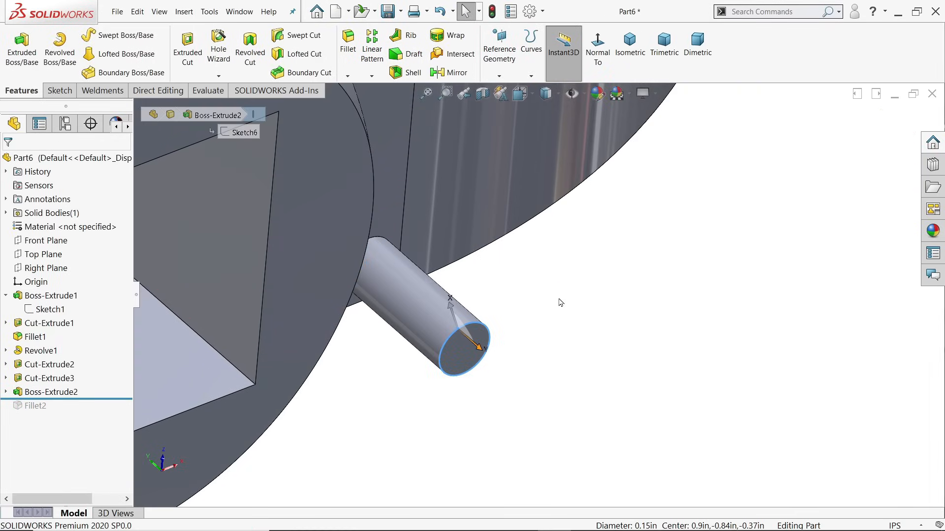
pyautogui.press('c')
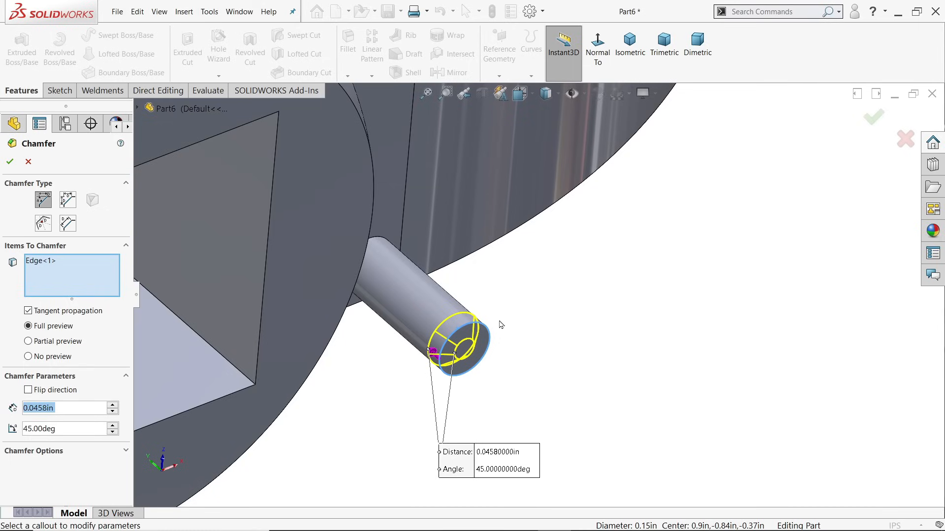
pyautogui.write('0.02')
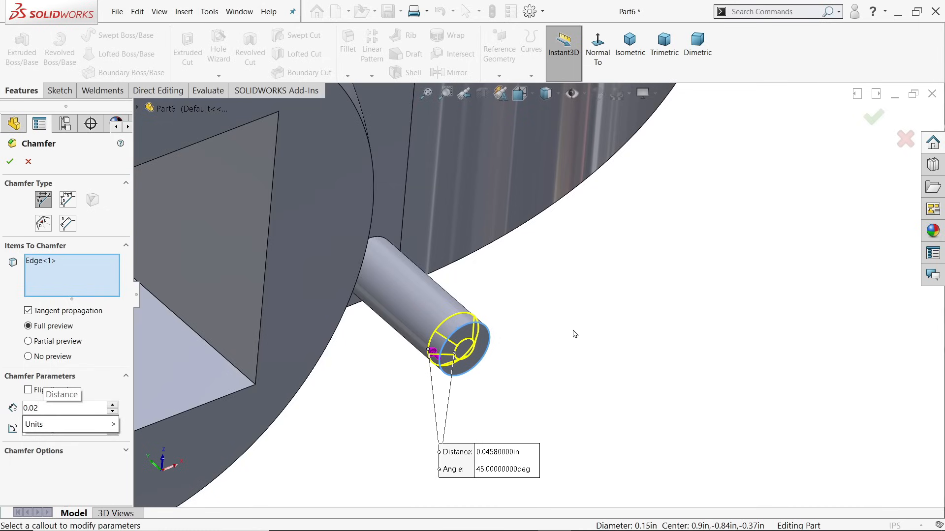
pyautogui.press('Return')
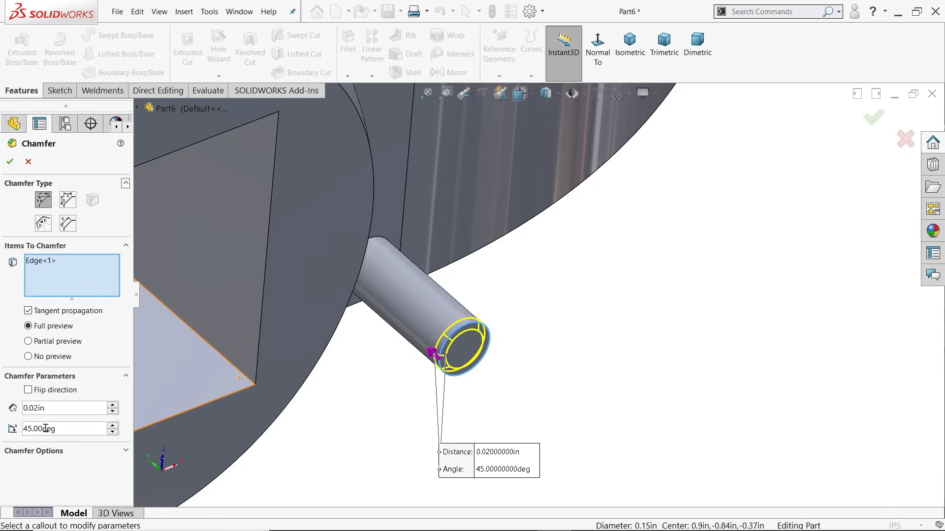
pyautogui.click(10, 161)
# - Roll the feature history forward past the suppressed arm fillet to the end of the tree
pyautogui.scroll(5, 435, 322)
pyautogui.scroll(-4, 563, 318)
pyautogui.moveTo(563, 318); pyautogui.dragTo(390, 204, button='middle')
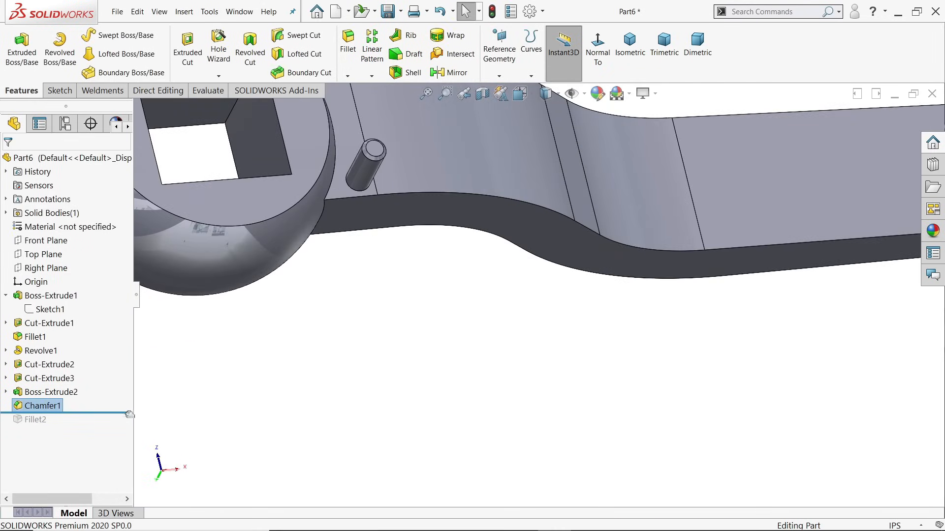
pyautogui.moveTo(106, 414); pyautogui.dragTo(107, 428)
# - Fillet the four vertical corner edges of the hub's square hole with a 0.04 in radius
pyautogui.scroll(2, 362, 199)
pyautogui.moveTo(419, 185); pyautogui.dragTo(524, 344, button='middle')
pyautogui.scroll(-2, 474, 163)
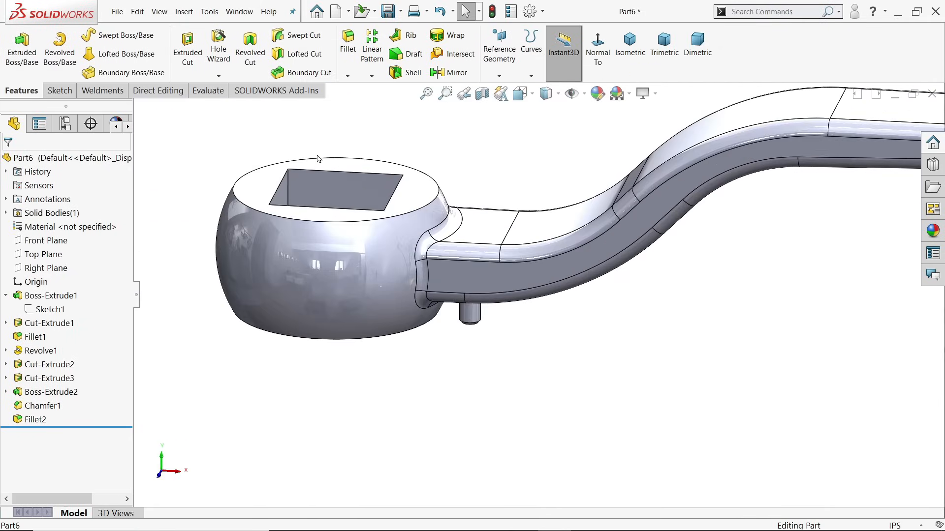
pyautogui.scroll(-3, 359, 177)
pyautogui.click(348, 43)
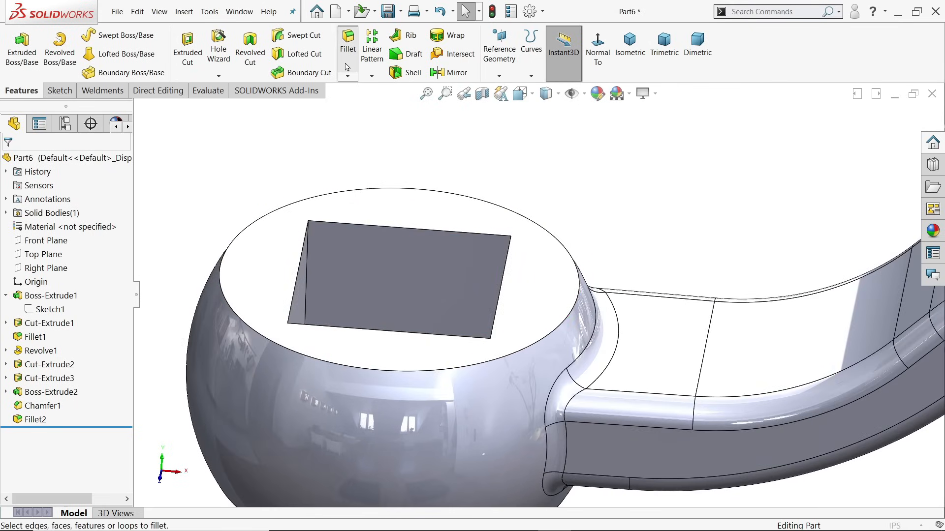
pyautogui.write('0.04')
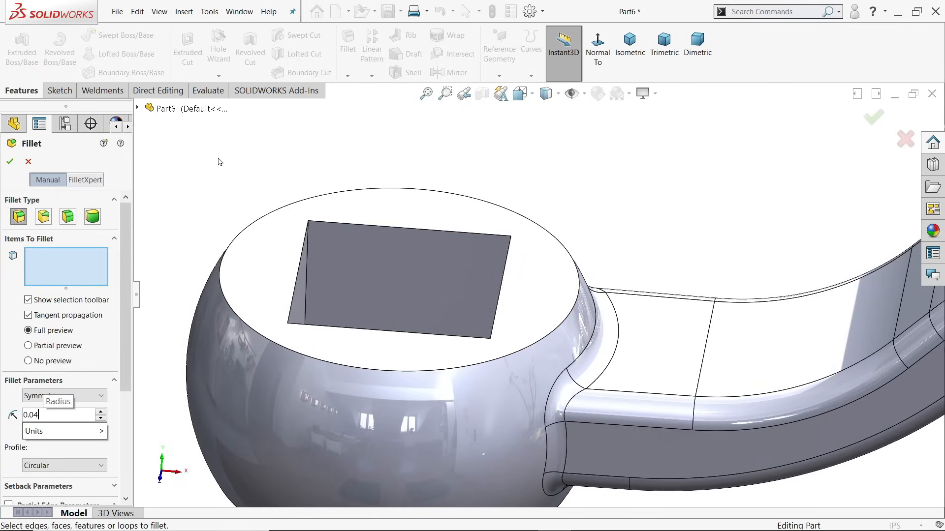
pyautogui.press('Return')
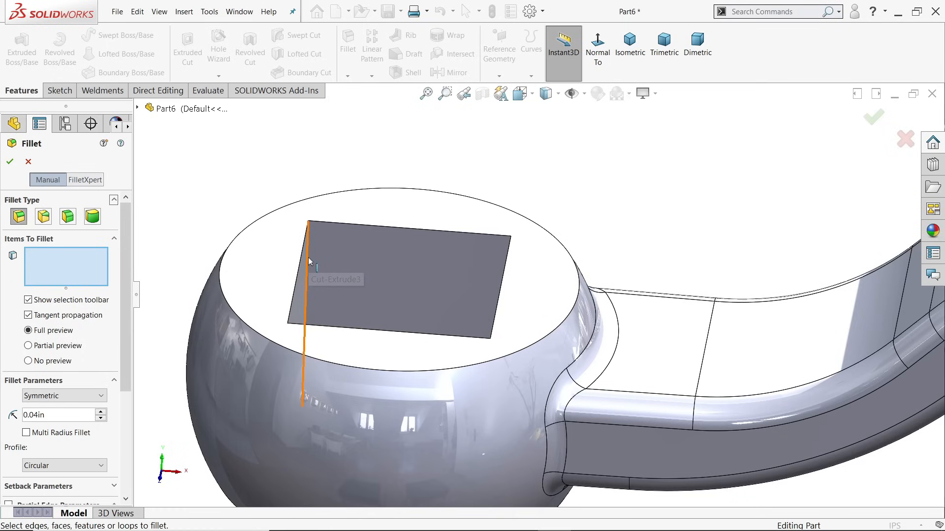
pyautogui.click(308, 258)
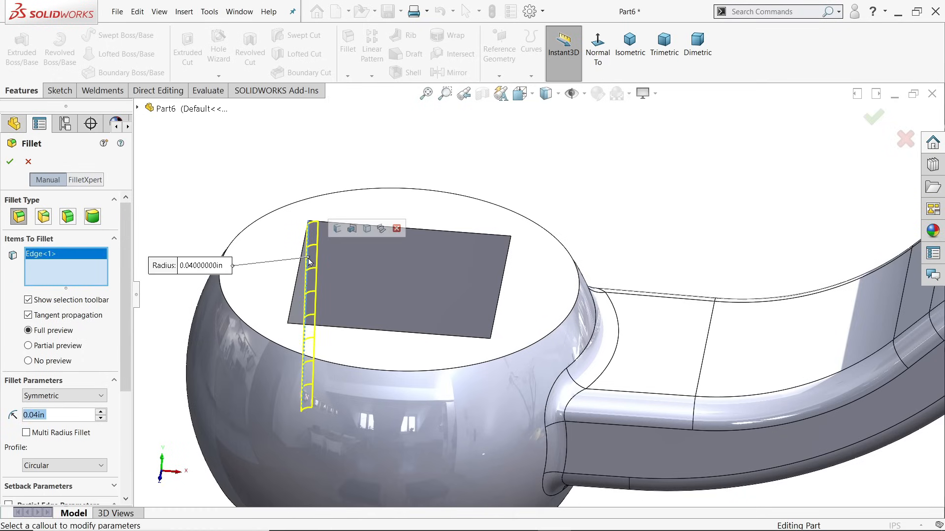
pyautogui.click(338, 230)
pyautogui.scroll(5, 438, 259)
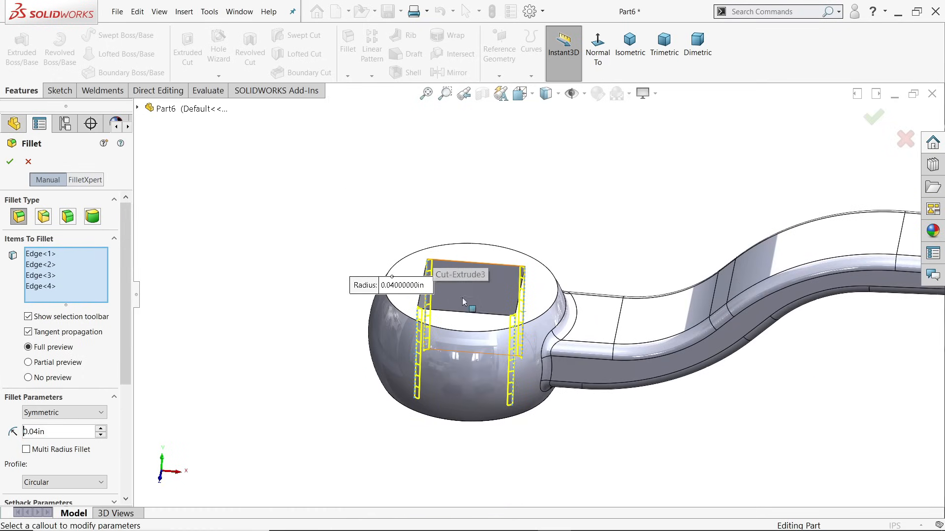
pyautogui.moveTo(512, 337); pyautogui.dragTo(487, 339, button='middle')
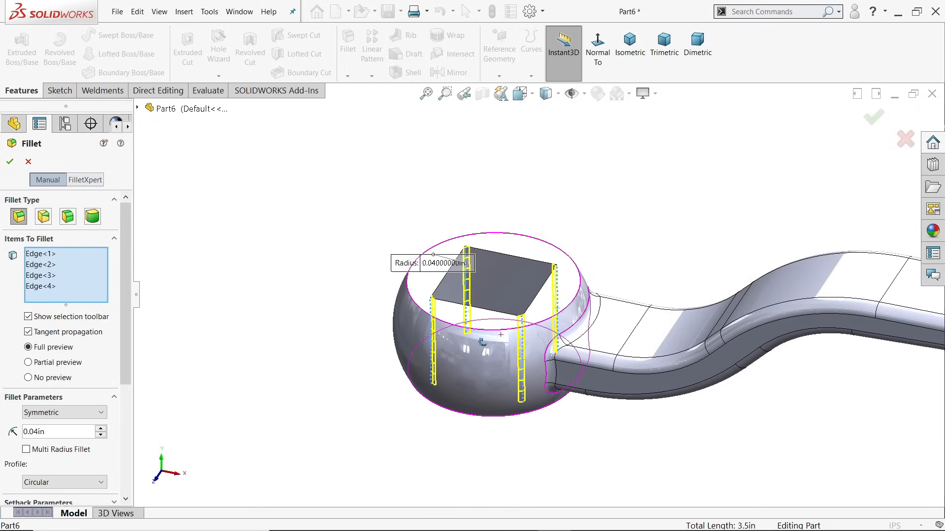
pyautogui.click(10, 161)
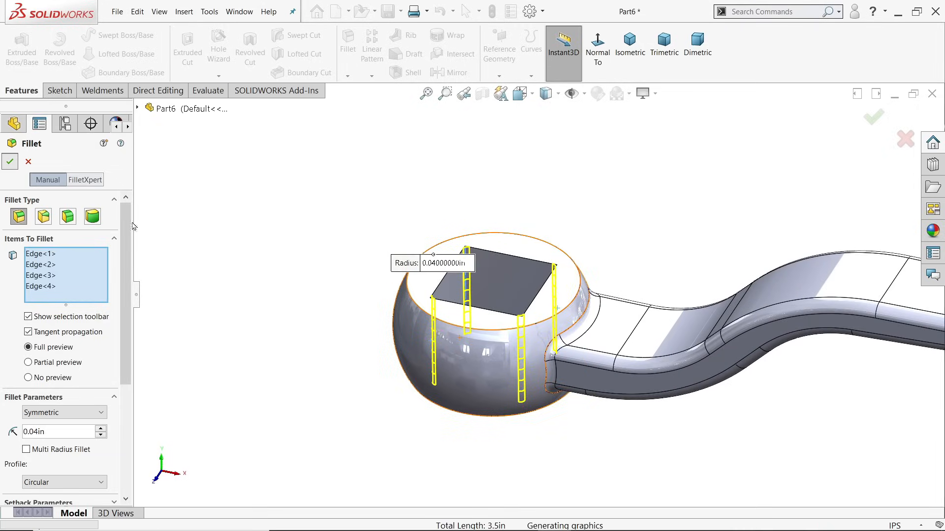
# - Switch to the drawing image in Photos, examine the handle's hub, arm and pin fillet and chamfer callouts, and return to SOLIDWORKS
pyautogui.scroll(5, 397, 285)
pyautogui.scroll(-2, 680, 319)
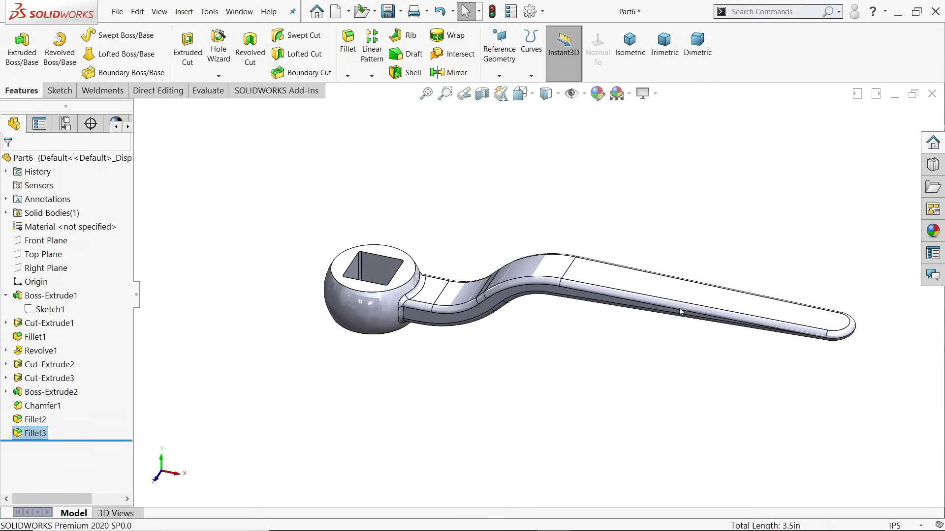
pyautogui.moveTo(636, 315); pyautogui.dragTo(639, 259, button='middle')
pyautogui.hotkey('alt', 'Tab')
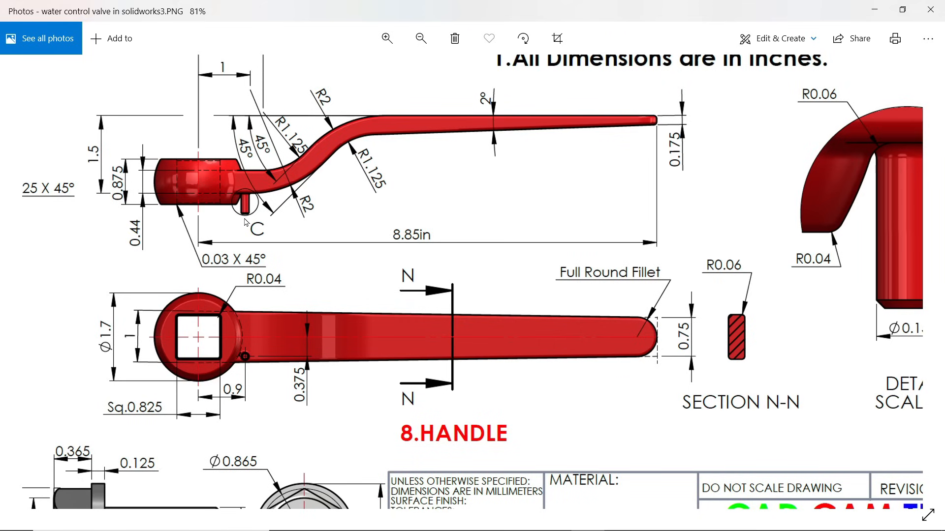
pyautogui.moveTo(647, 221); pyautogui.dragTo(512, 234)
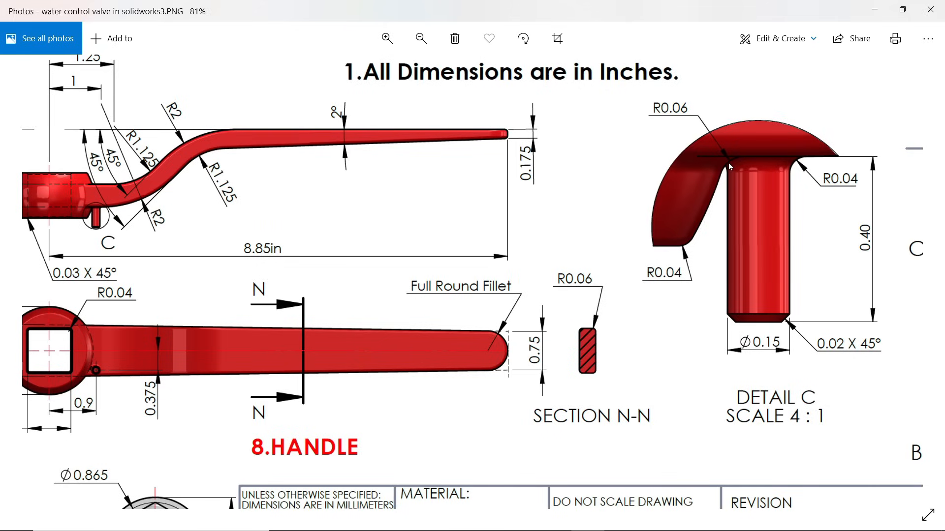
pyautogui.moveTo(190, 206); pyautogui.dragTo(294, 206)
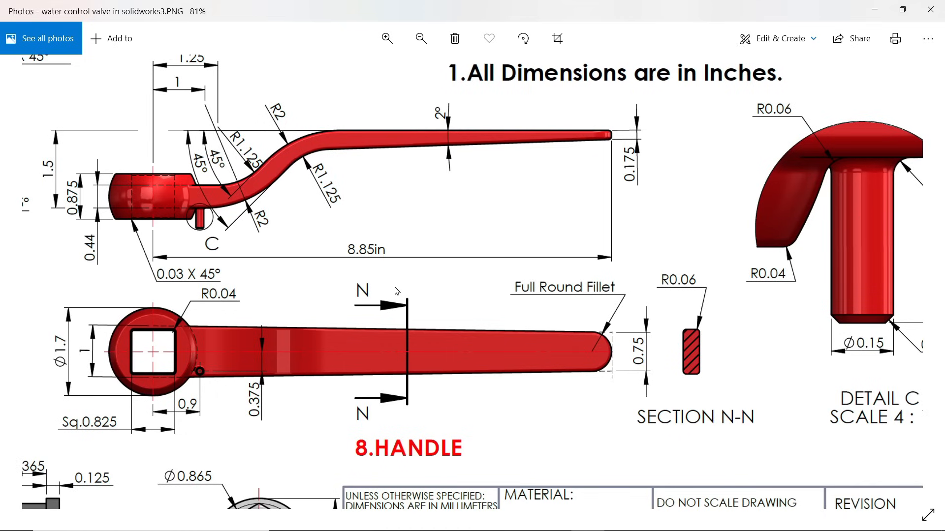
pyautogui.moveTo(428, 290); pyautogui.dragTo(481, 260)
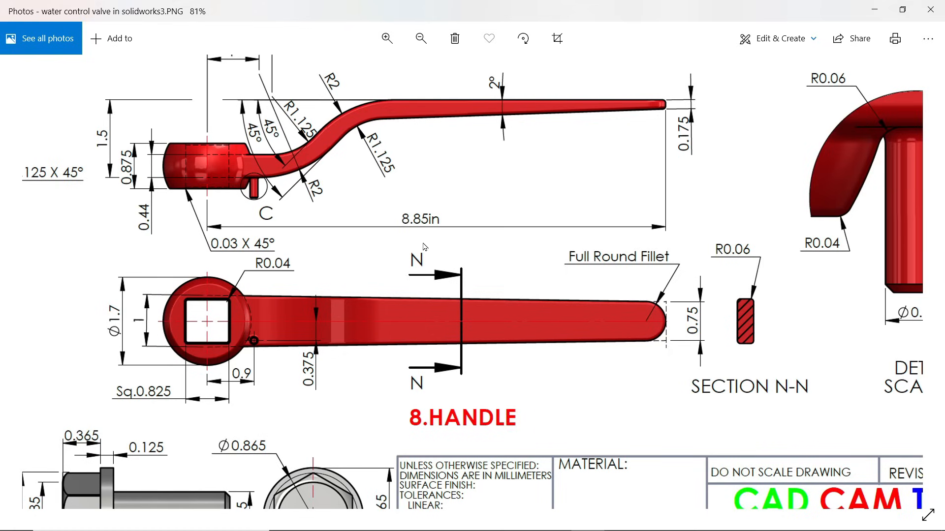
pyautogui.scroll(4, 238, 173)
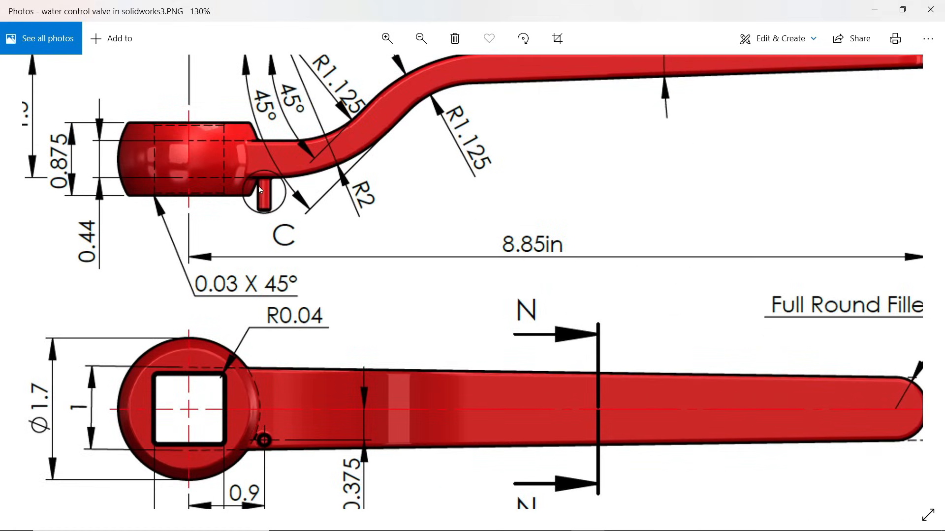
pyautogui.scroll(-4, 330, 205)
pyautogui.moveTo(865, 228); pyautogui.dragTo(810, 240)
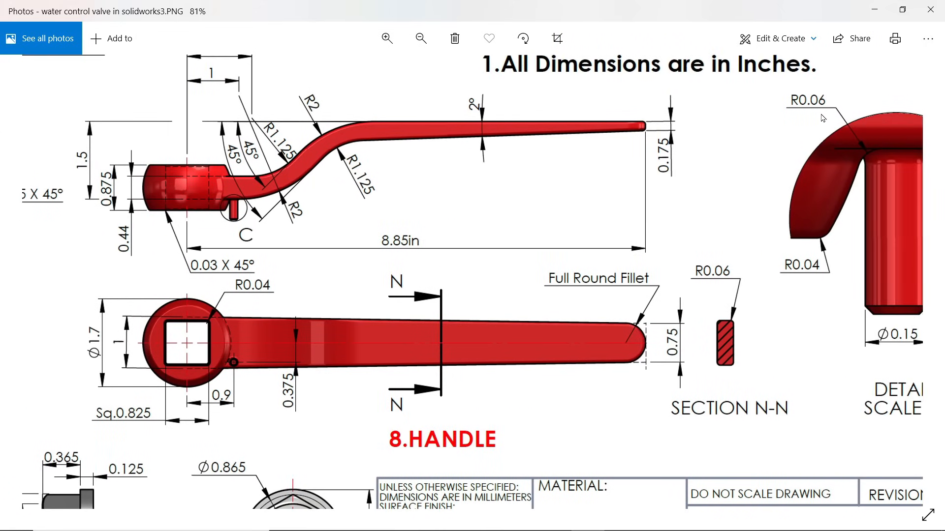
pyautogui.click(875, 10)
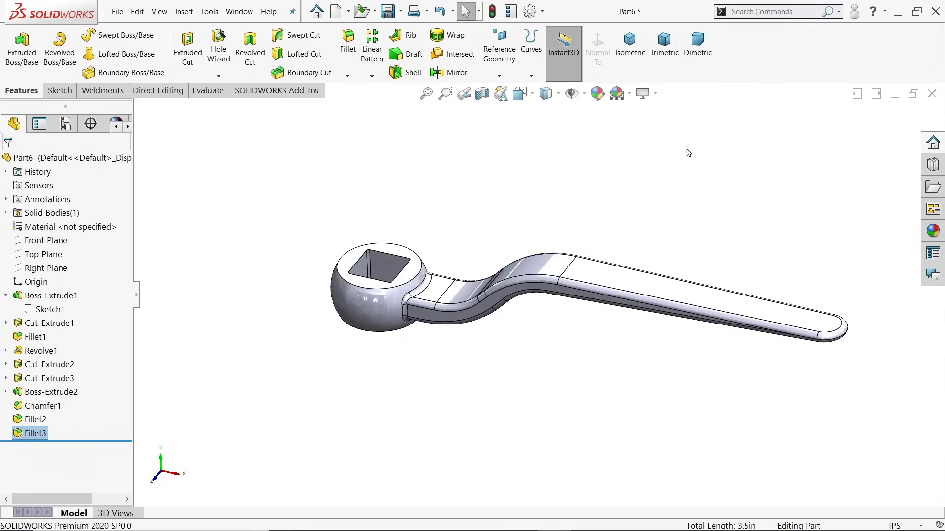
# - Fillet the hub's upper and lower circular edges and the pin's base edge with a 0.04 in radius
pyautogui.scroll(-2, 412, 290)
pyautogui.click(348, 49)
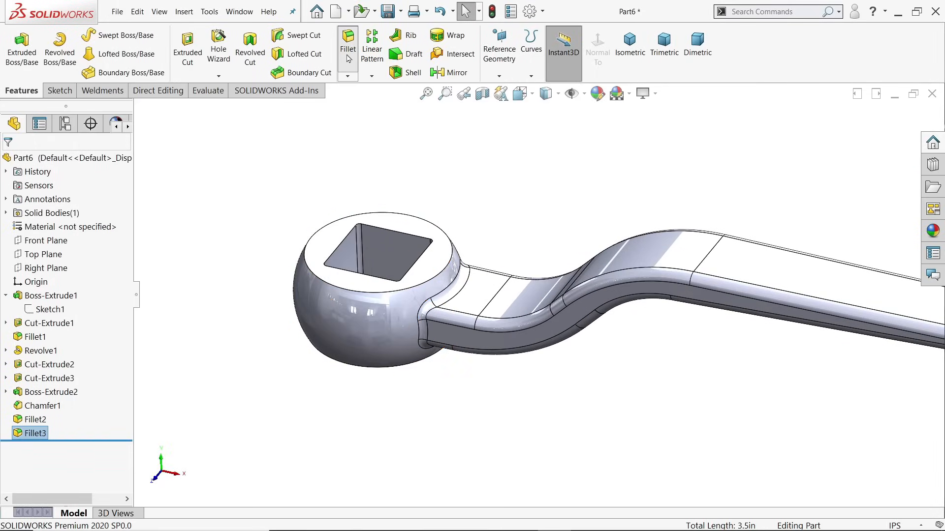
pyautogui.click(384, 295)
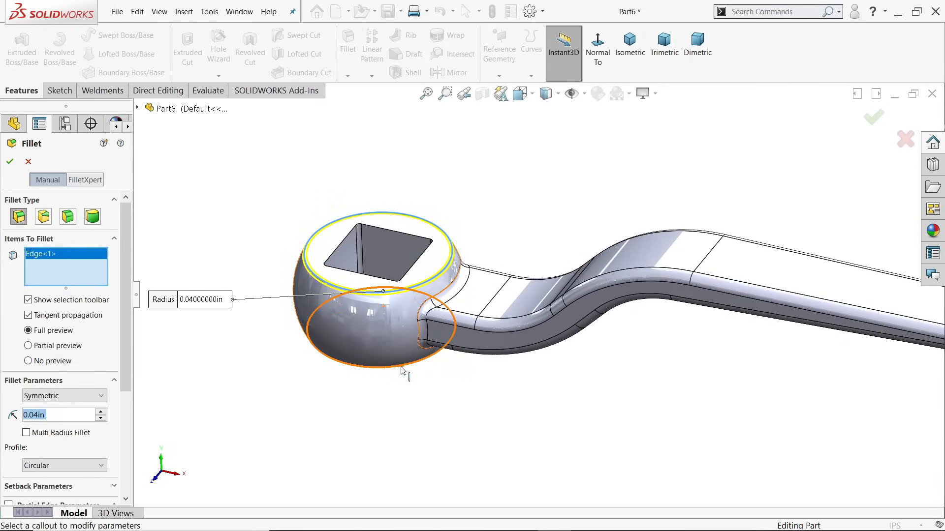
pyautogui.click(401, 367)
pyautogui.moveTo(506, 418); pyautogui.dragTo(510, 294, button='middle')
pyautogui.scroll(-5, 458, 435)
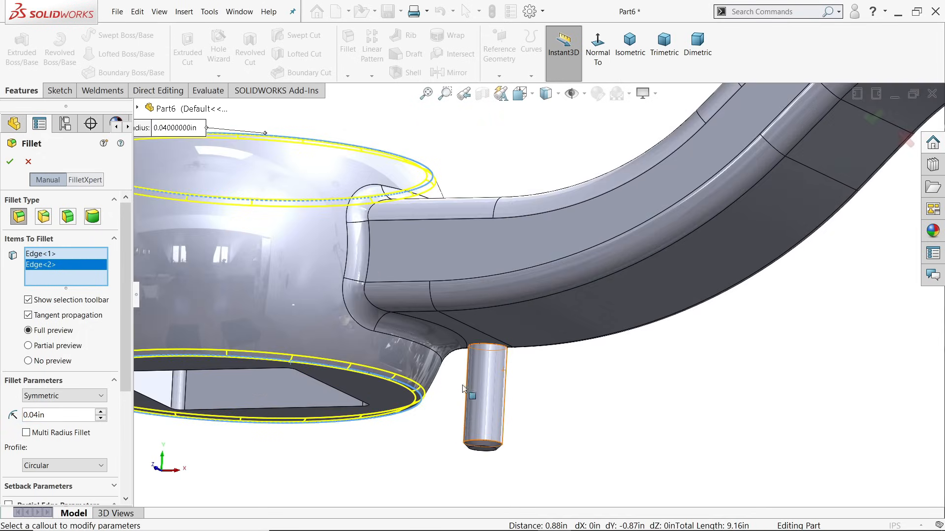
pyautogui.click(483, 349)
pyautogui.scroll(5, 489, 368)
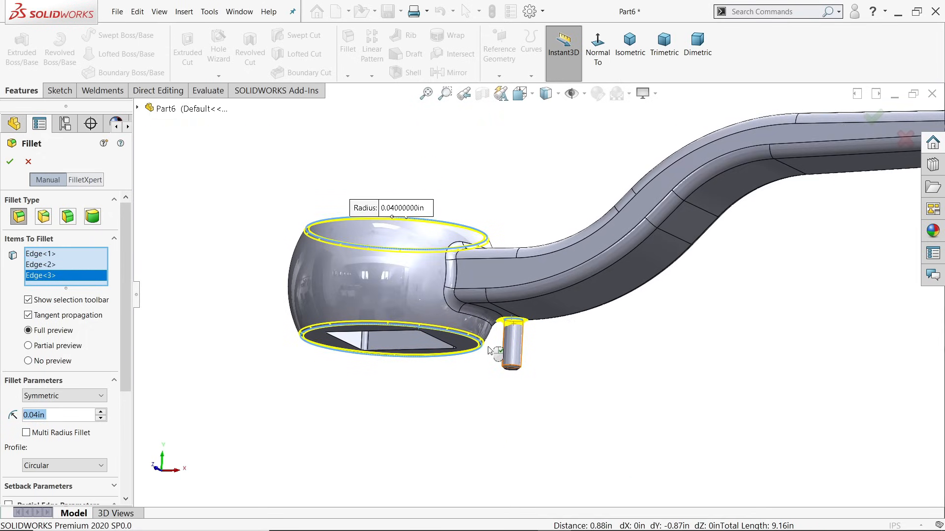
pyautogui.moveTo(527, 202); pyautogui.dragTo(524, 337, button='middle')
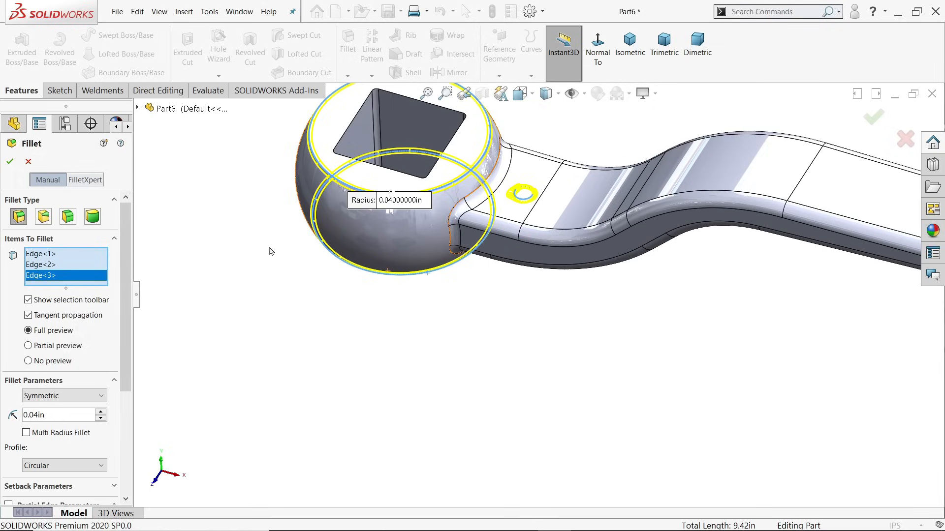
pyautogui.click(10, 161)
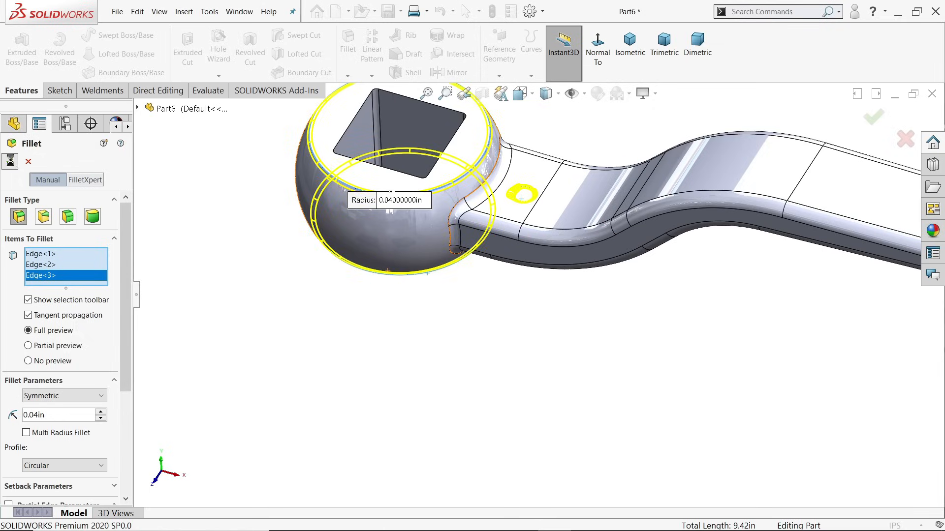
# - Chamfer the upper and lower edge loops of the hub's square hole by 0.03 in at 45 degrees
pyautogui.click(348, 76)
pyautogui.click(369, 105)
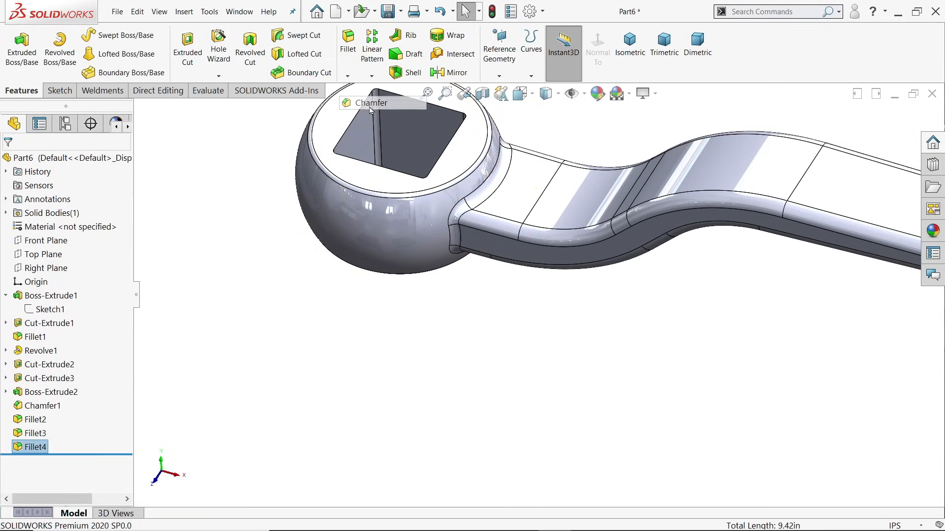
pyautogui.write('0.03')
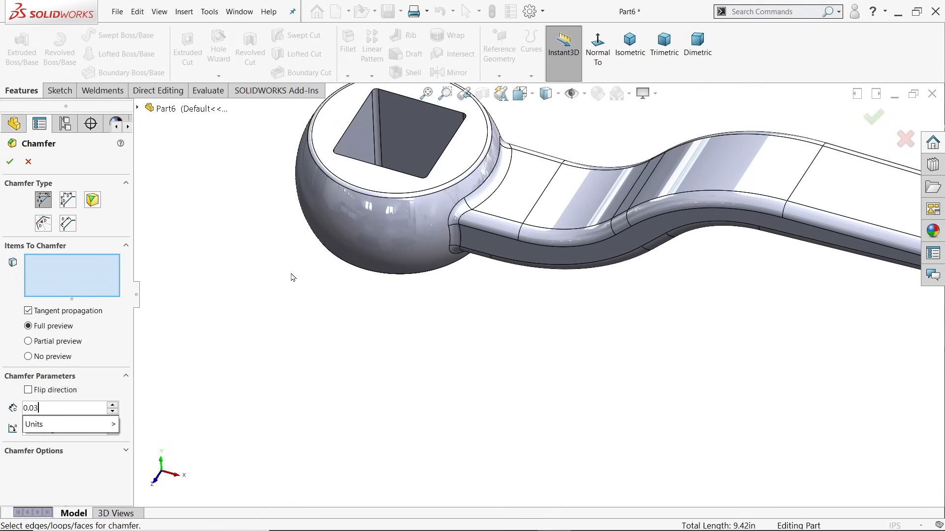
pyautogui.press('Return')
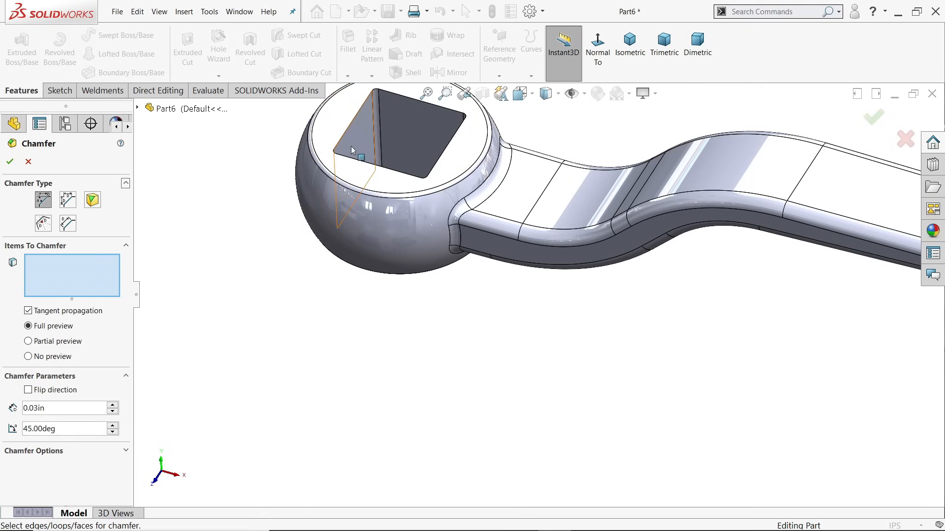
pyautogui.click(340, 145)
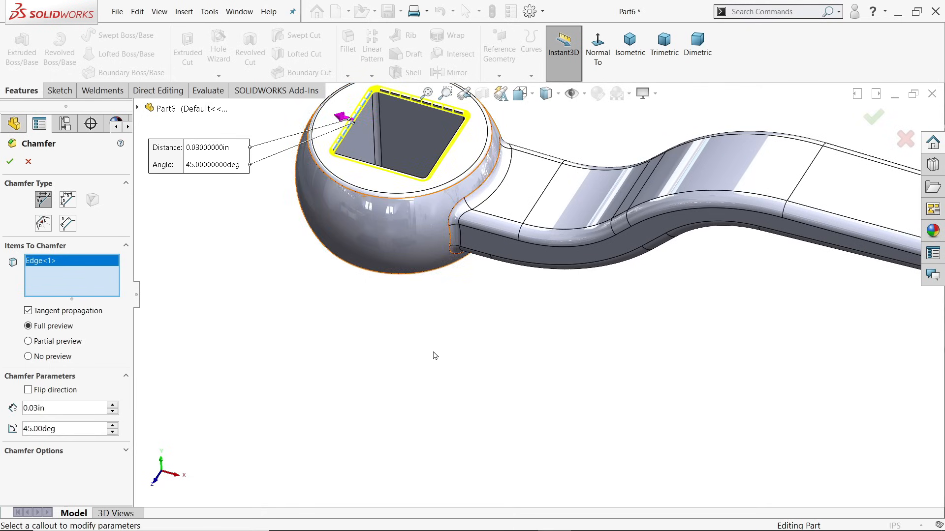
pyautogui.moveTo(433, 355); pyautogui.dragTo(428, 329, button='middle')
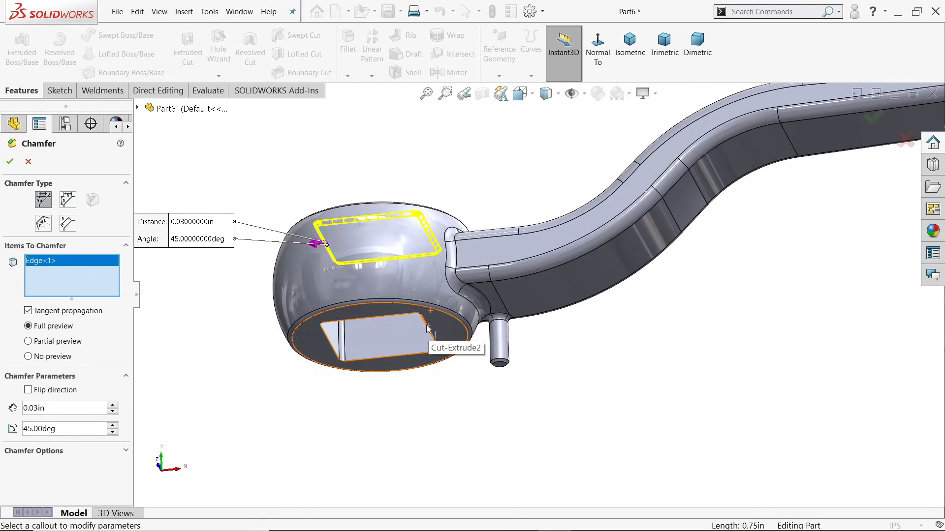
pyautogui.click(428, 329)
pyautogui.click(10, 161)
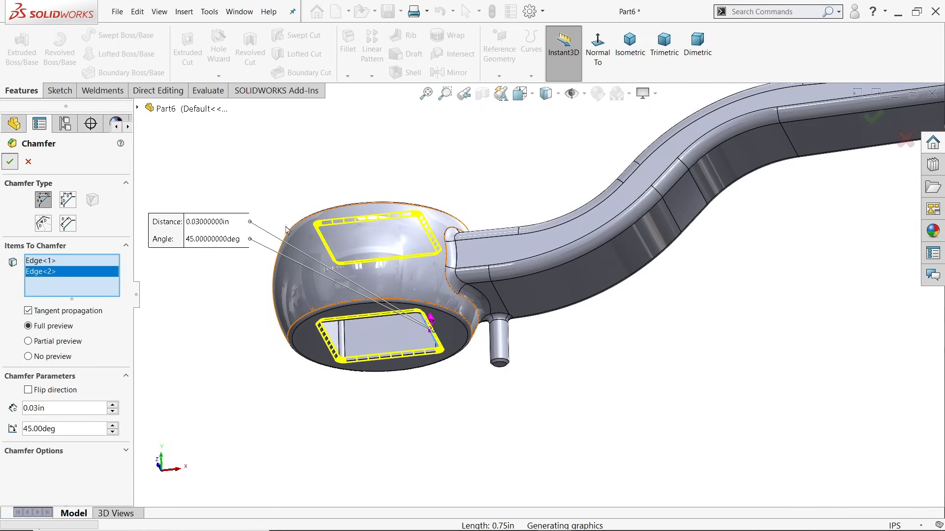
pyautogui.scroll(3, 512, 159)
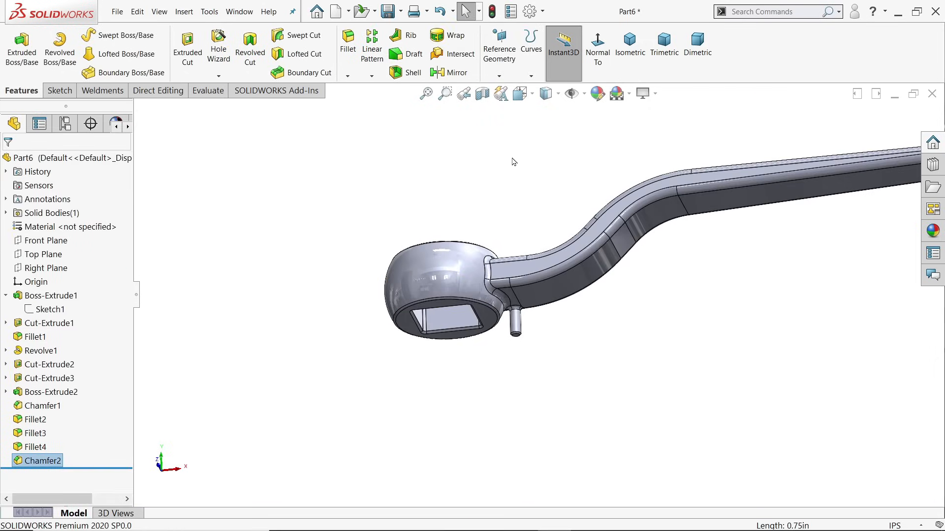
# - Edit the arm's edge fillet and set its radius to 0.06 in
pyautogui.moveTo(512, 158); pyautogui.dragTo(536, 246, button='middle')
pyautogui.scroll(-3, 644, 211)
pyautogui.click(658, 211)
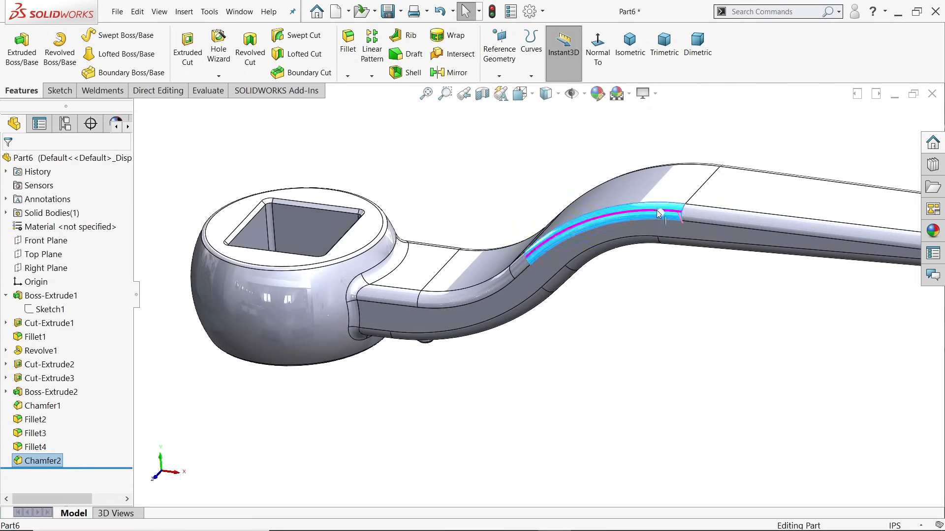
pyautogui.scroll(2, 635, 229)
pyautogui.scroll(-5, 638, 253)
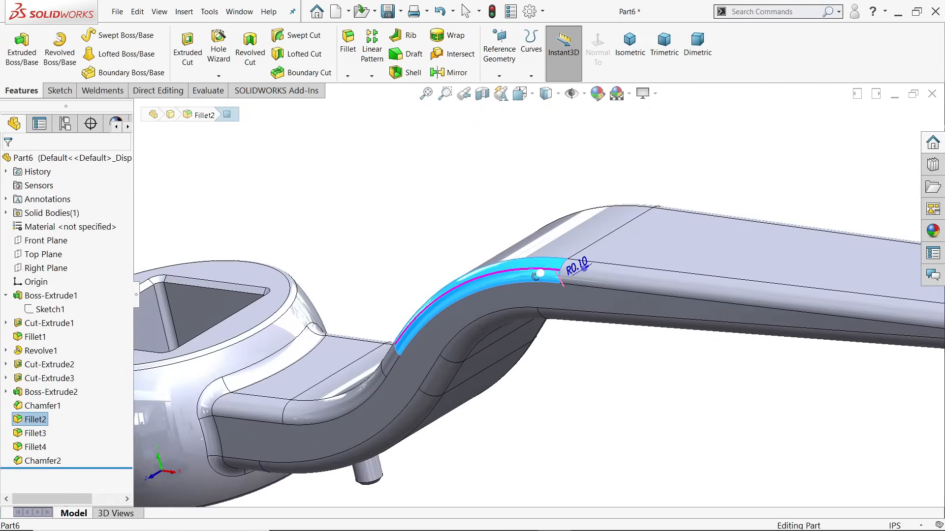
pyautogui.scroll(-2, 551, 274)
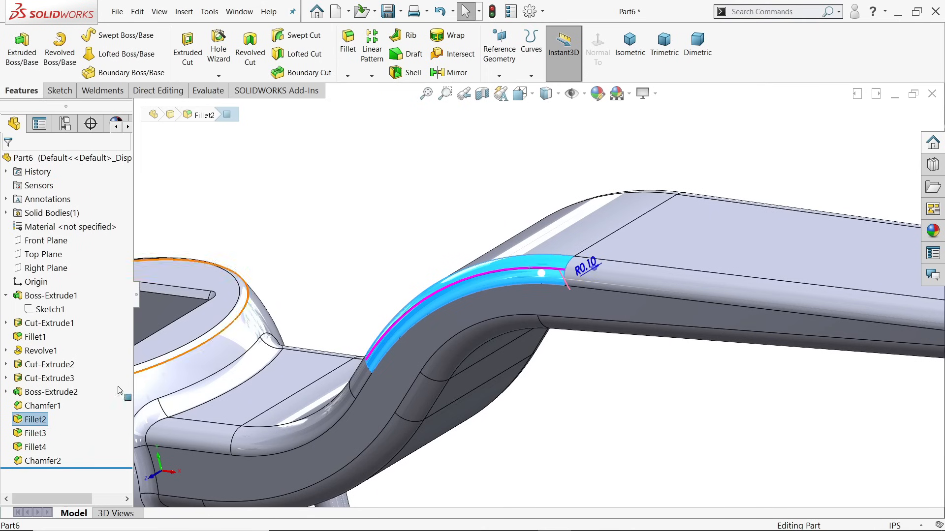
pyautogui.click(20, 424)
pyautogui.click(29, 392)
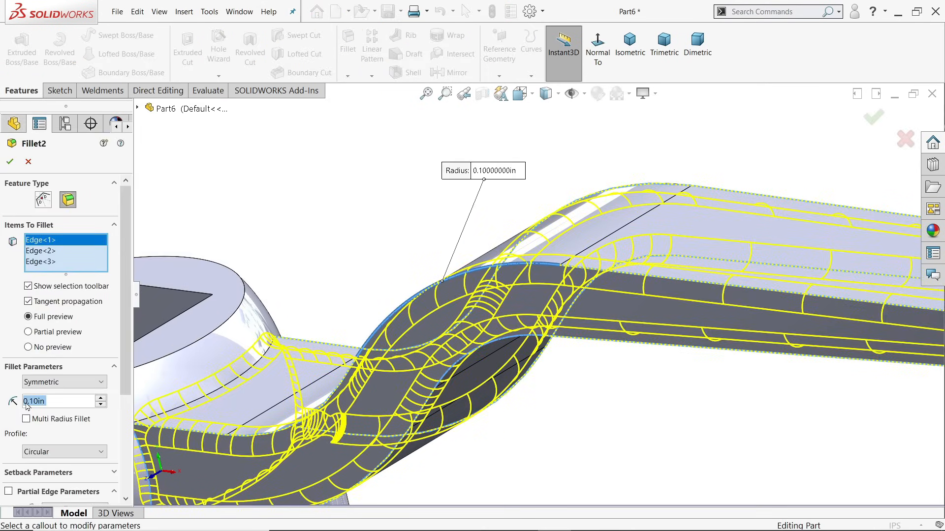
pyautogui.write('0.06')
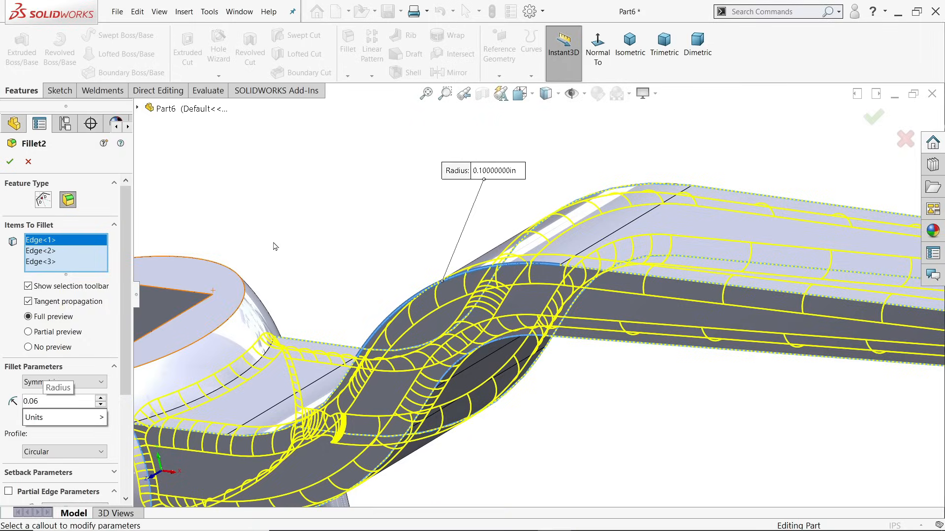
pyautogui.press('Return')
pyautogui.scroll(5, 348, 255)
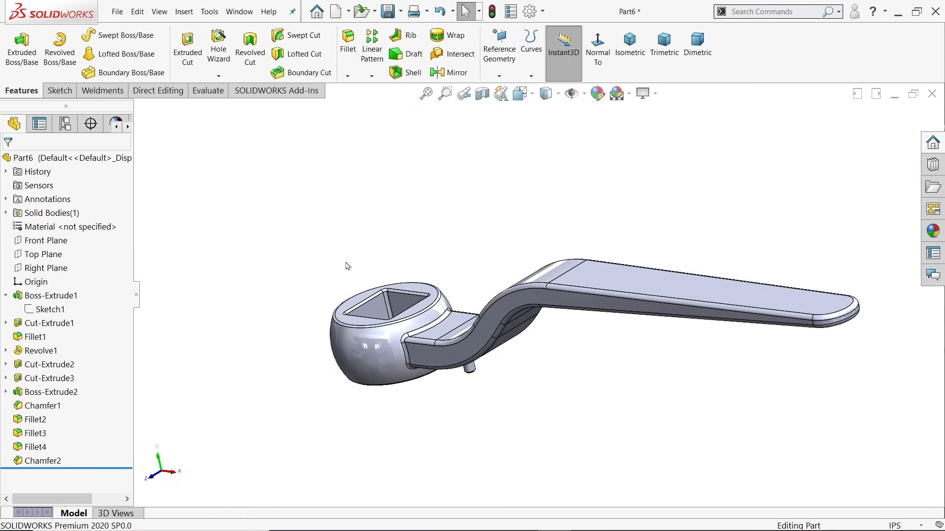
# - Colour the whole part bright red from the standard swatches and show it in isometric view
pyautogui.moveTo(346, 266); pyautogui.dragTo(349, 235, button='middle')
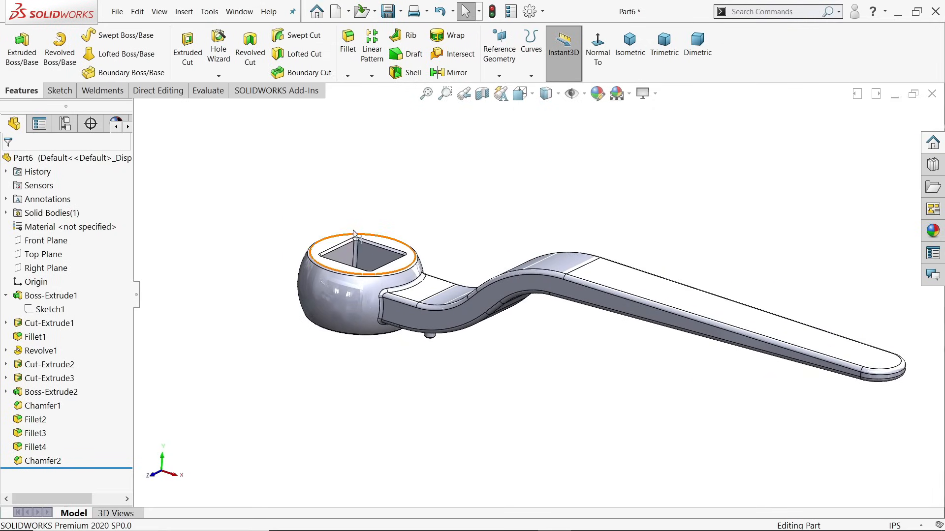
pyautogui.click(64, 162)
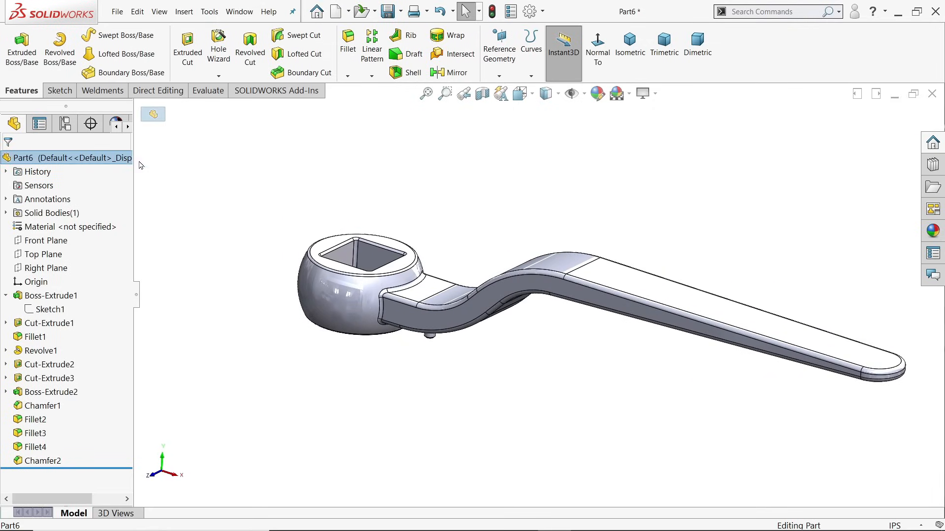
pyautogui.click(598, 94)
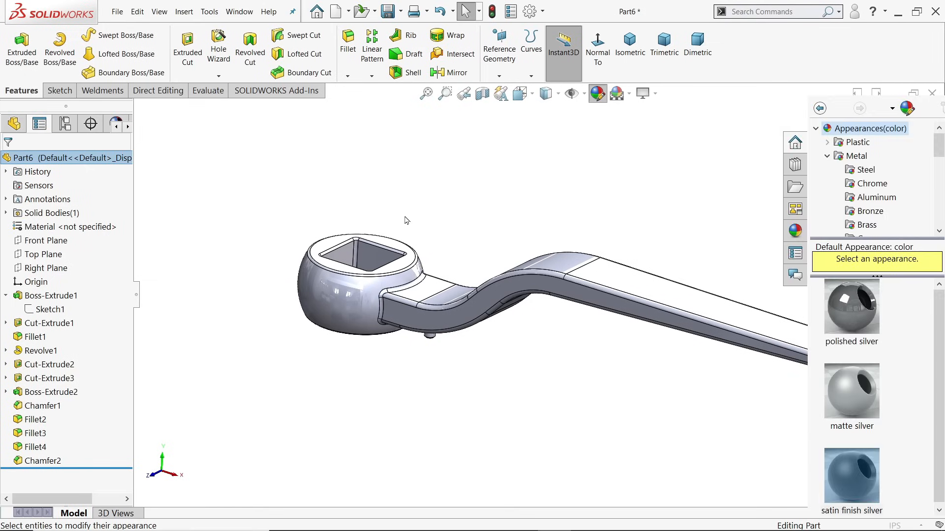
pyautogui.click(32, 432)
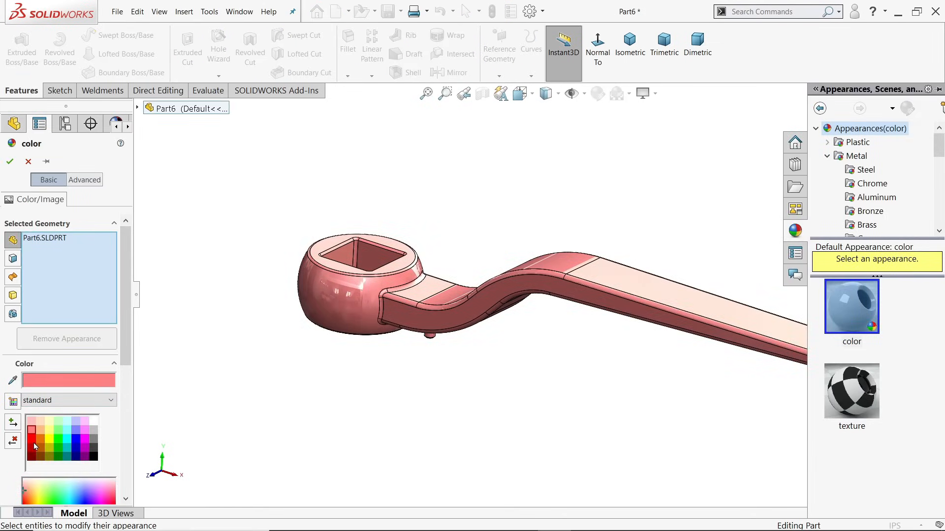
pyautogui.click(33, 442)
pyautogui.click(9, 161)
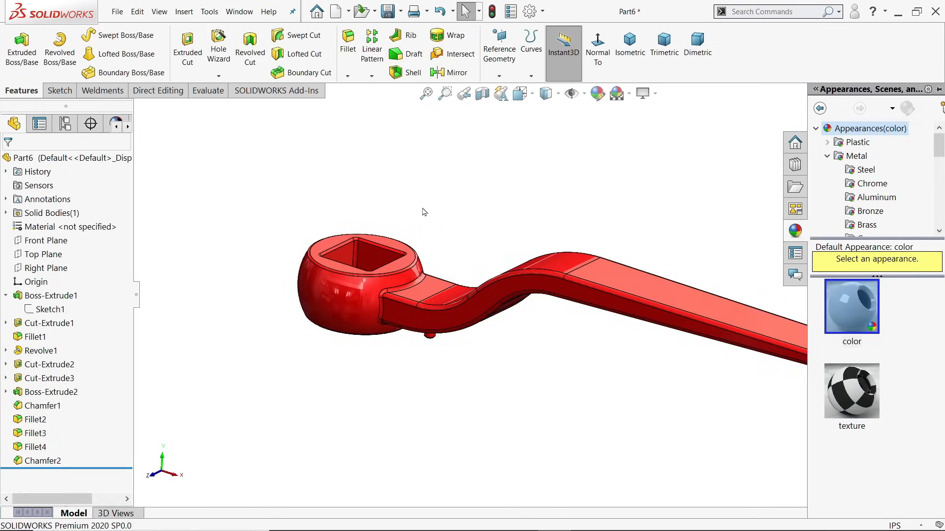
pyautogui.click(630, 47)
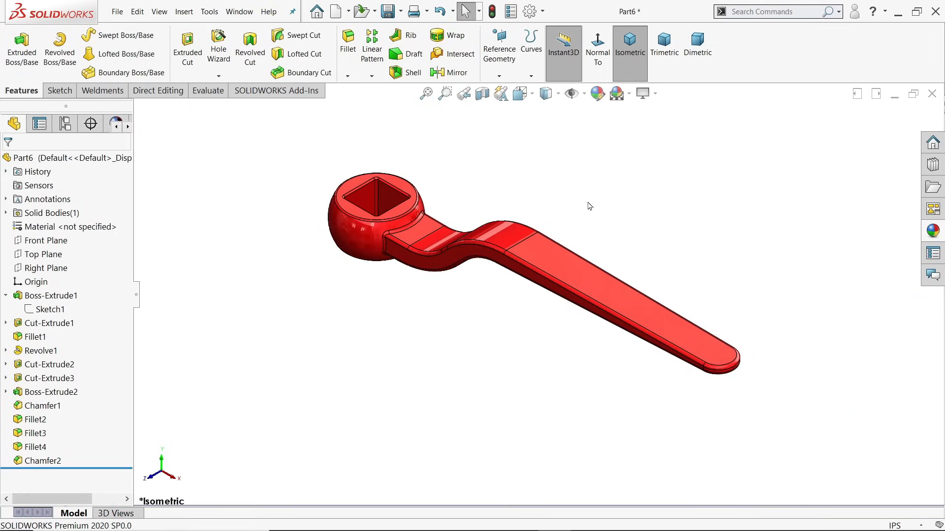
# - Save the part as 8.Handle in the Water Control Valve folder on the Desktop
pyautogui.click(388, 11)
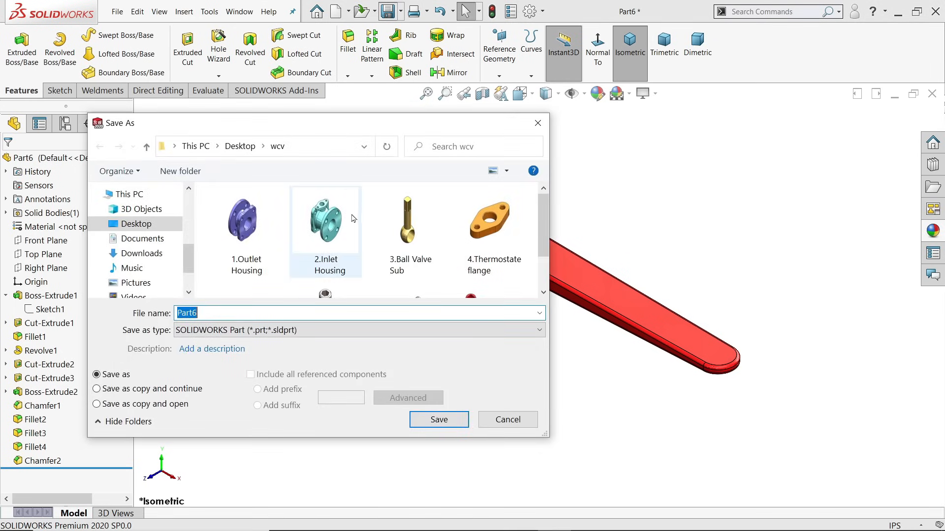
pyautogui.click(180, 170)
pyautogui.click(240, 146)
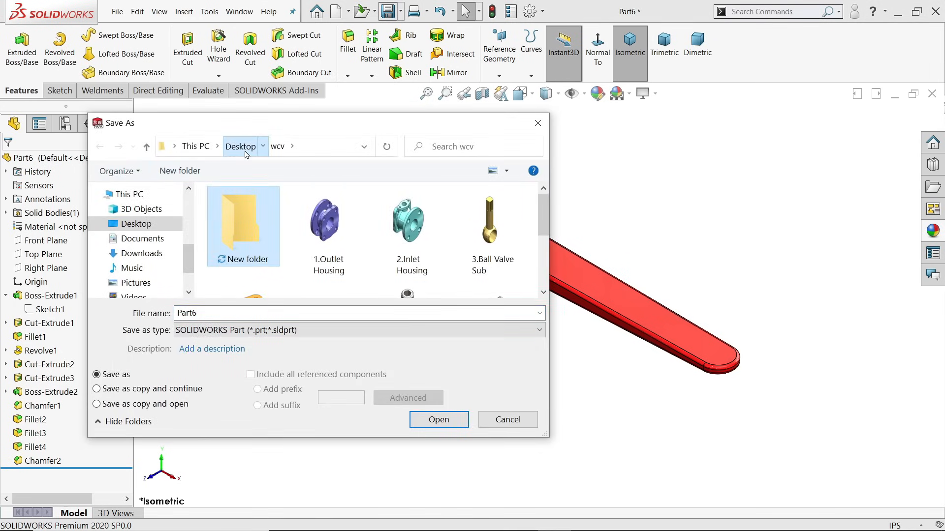
pyautogui.scroll(-5, 241, 268)
pyautogui.doubleClick(241, 268)
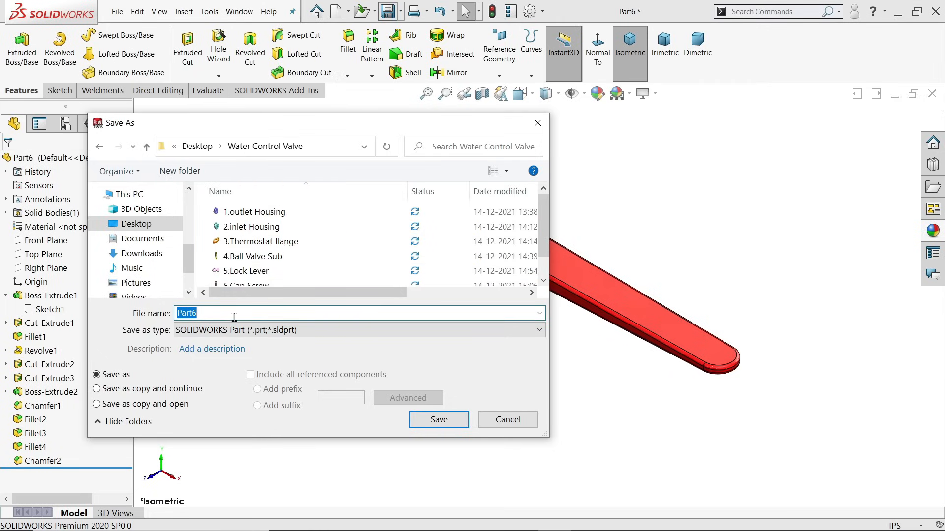
pyautogui.write('8.hAND')
pyautogui.press('BackSpace')
pyautogui.press('BackSpace')
pyautogui.press('BackSpace')
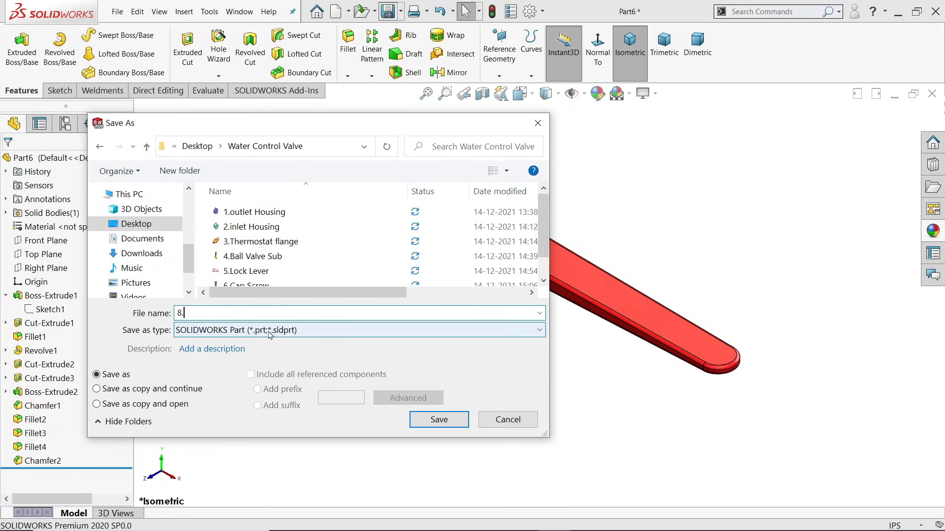
pyautogui.write('Handle')
pyautogui.press('Return')
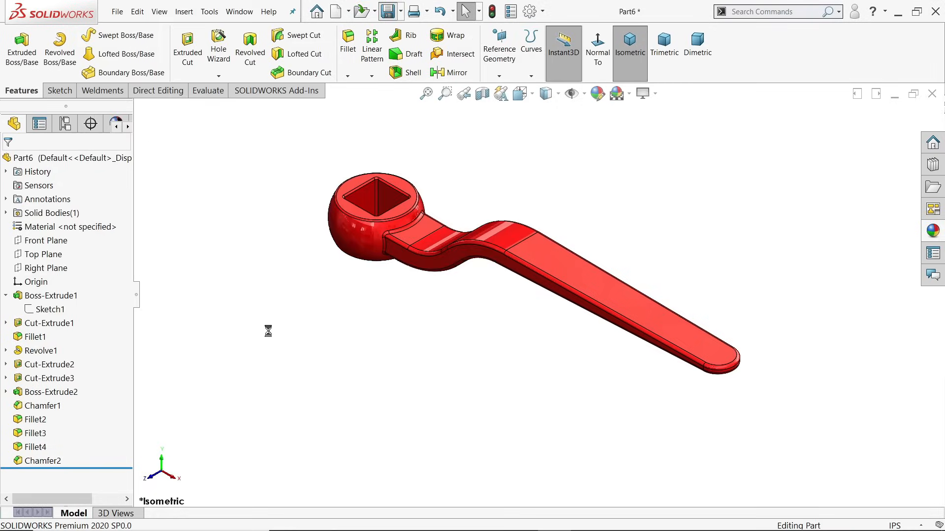
# - Look over the finished handle, switch to the drawing image in Photos and examine the assembled valve with its numbered parts
pyautogui.scroll(2, 521, 258)
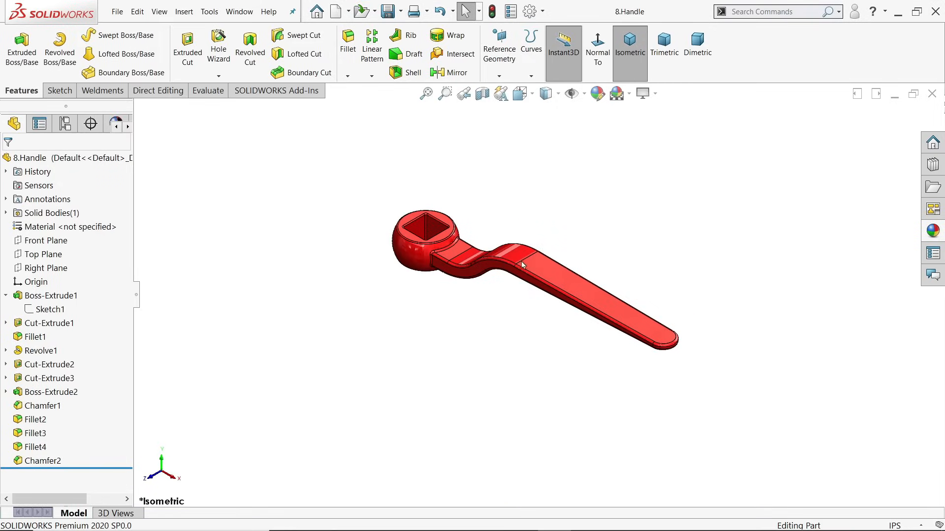
pyautogui.scroll(-2, 525, 258)
pyautogui.moveTo(482, 318)
pyautogui.mouseDown(button='middle')
pyautogui.moveTo(498, 165)
pyautogui.moveTo(501, 261)
pyautogui.moveTo(472, 330)
pyautogui.moveTo(488, 328)
pyautogui.mouseUp(button='middle')
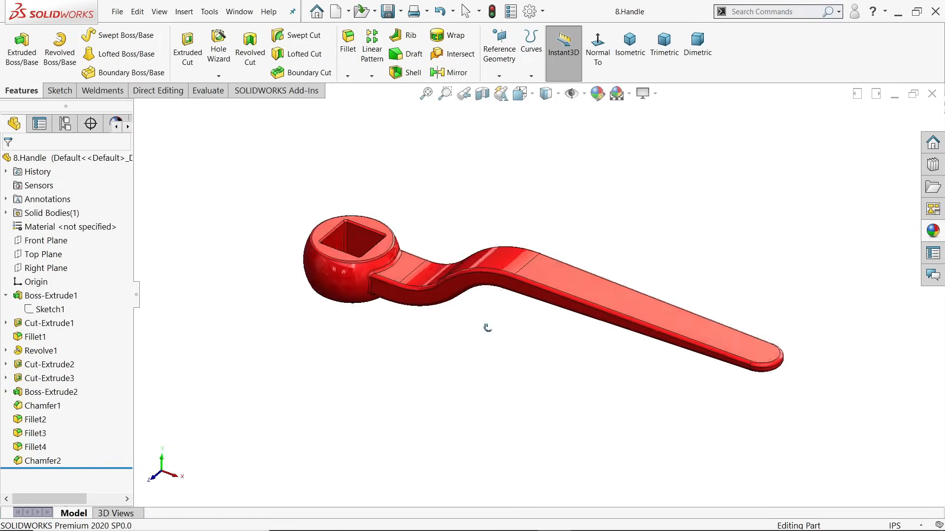
pyautogui.hotkey('alt', 'Tab')
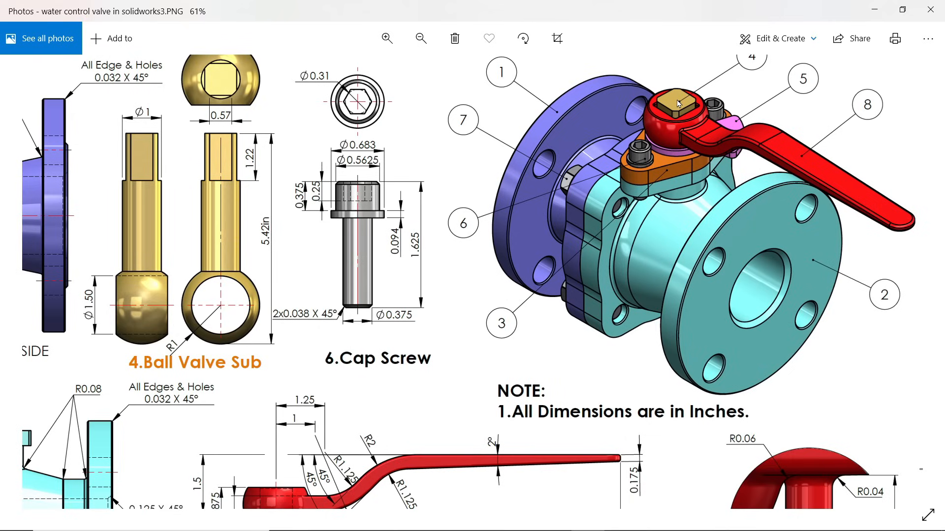
pyautogui.scroll(3, 680, 140)
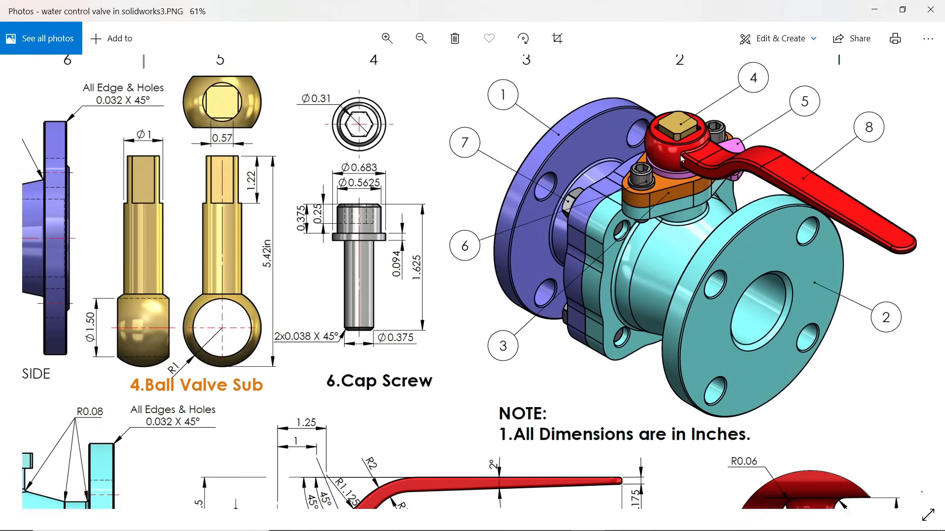
pyautogui.moveTo(698, 254); pyautogui.dragTo(685, 248)
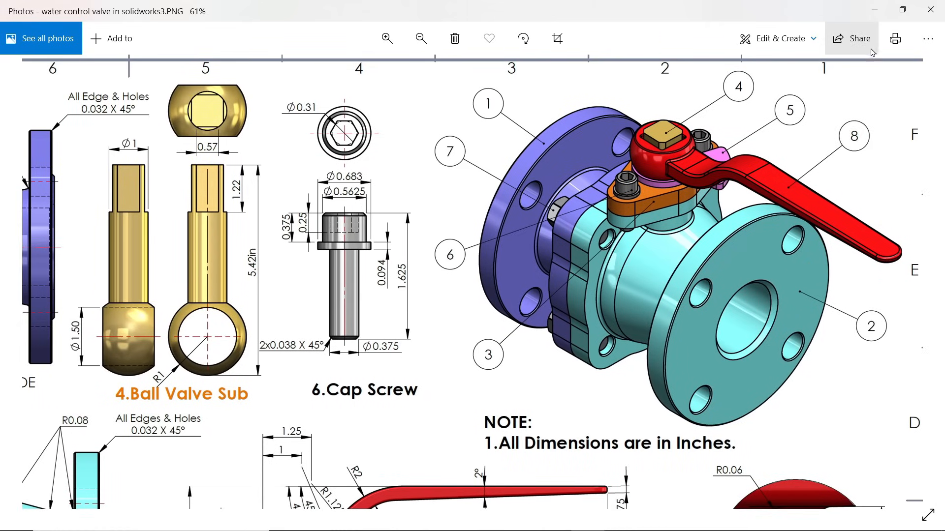
# - Leave the drawing image, return to SOLIDWORKS and create a new assembly document from the Assembly template
pyautogui.click(875, 10)
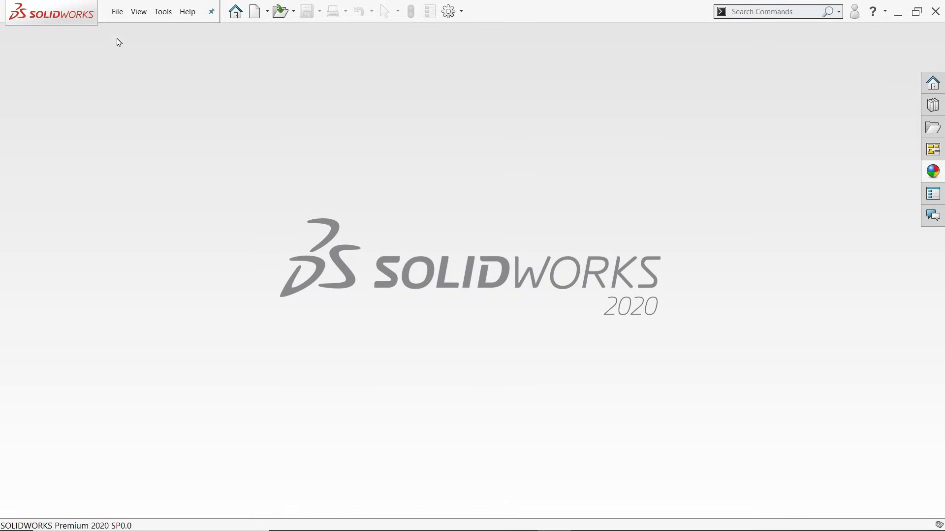
pyautogui.click(117, 12)
pyautogui.click(132, 30)
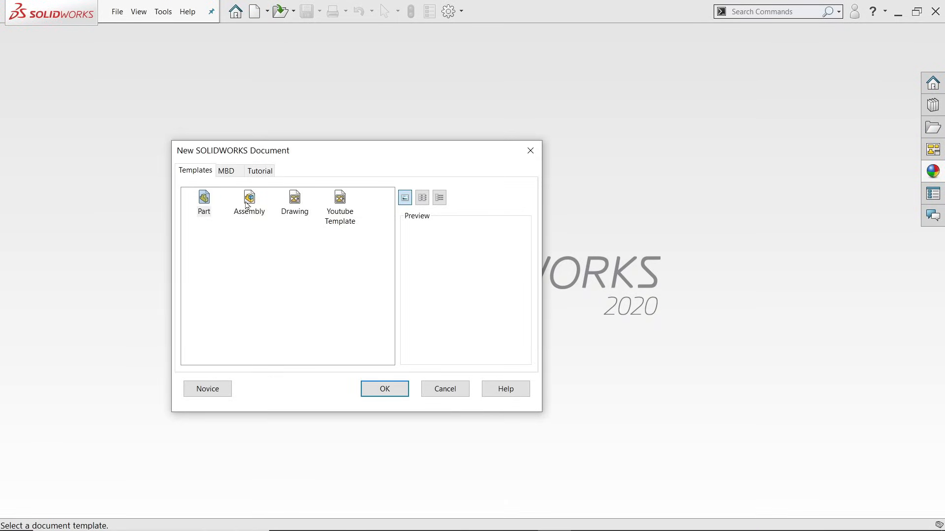
pyautogui.click(248, 202)
pyautogui.click(383, 389)
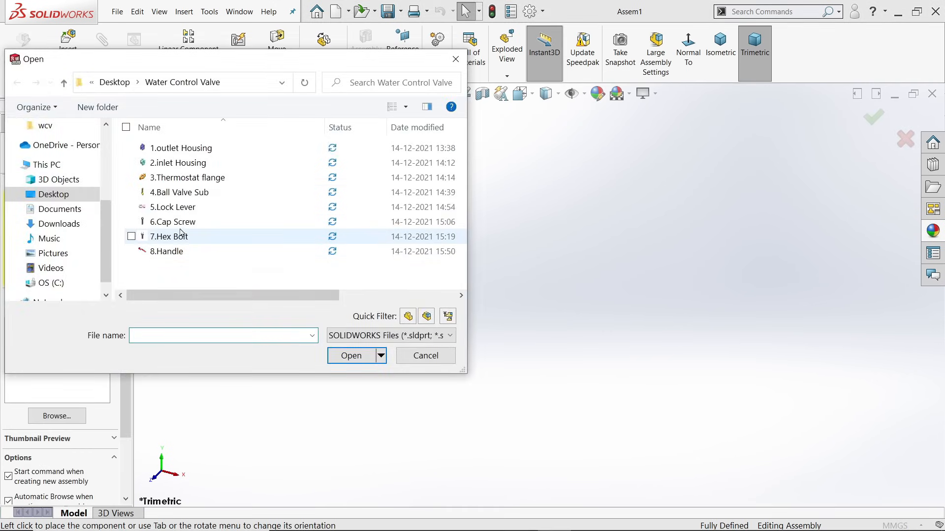
# - Insert 2.inlet Housing as the first component, show the origins and place the part on the assembly origin
pyautogui.click(191, 165)
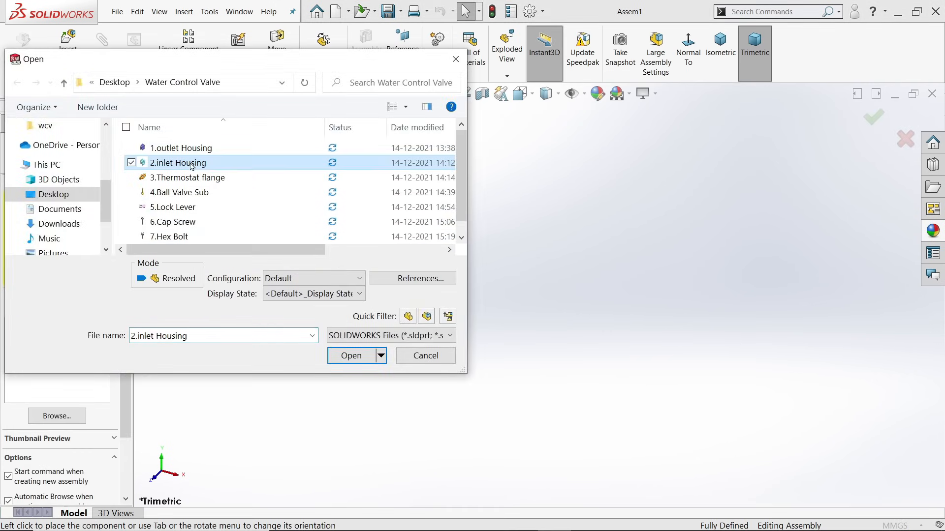
pyautogui.click(355, 360)
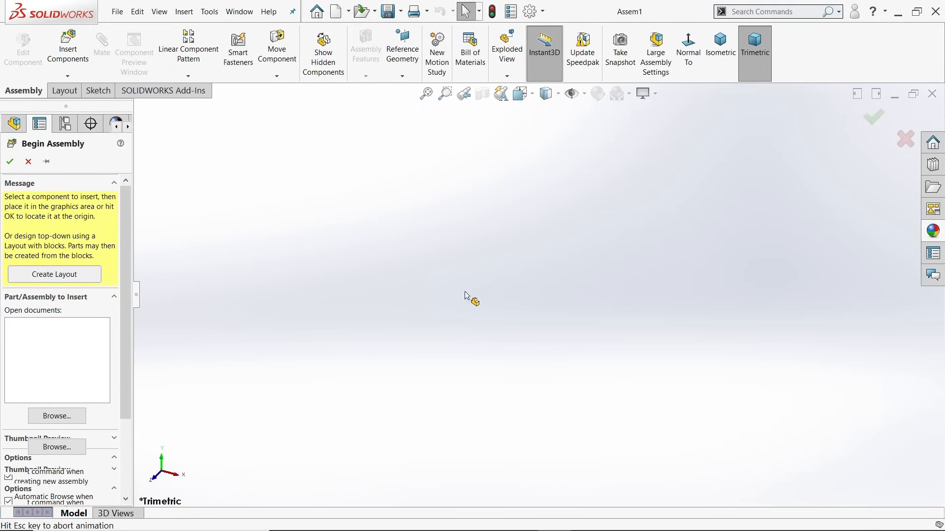
pyautogui.click(584, 93)
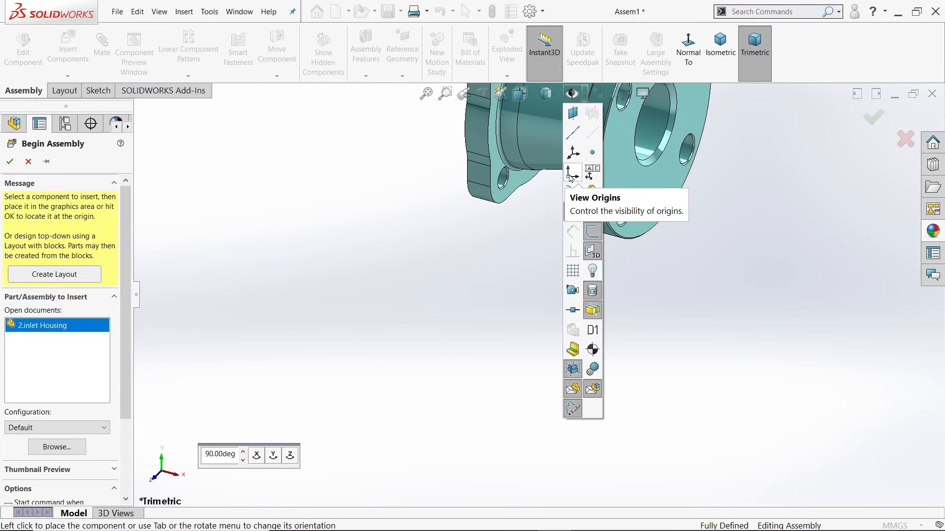
pyautogui.click(571, 174)
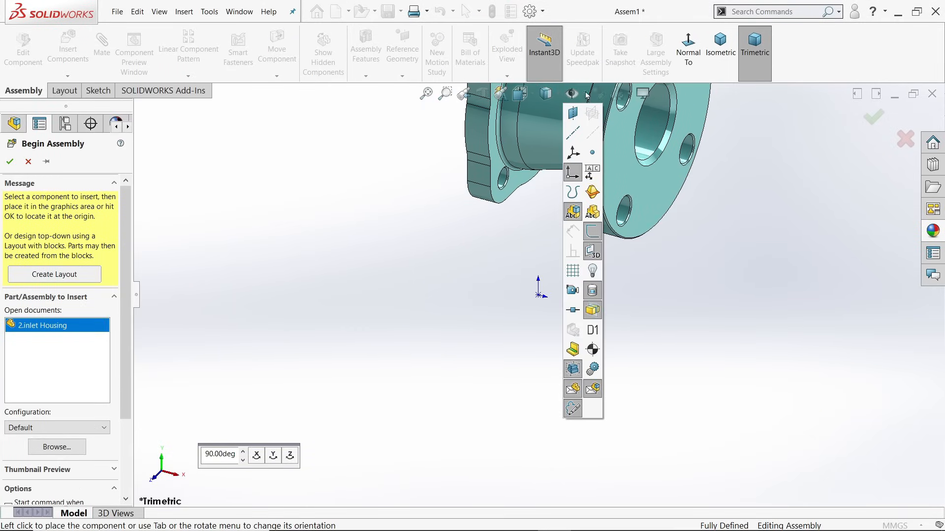
pyautogui.click(540, 295)
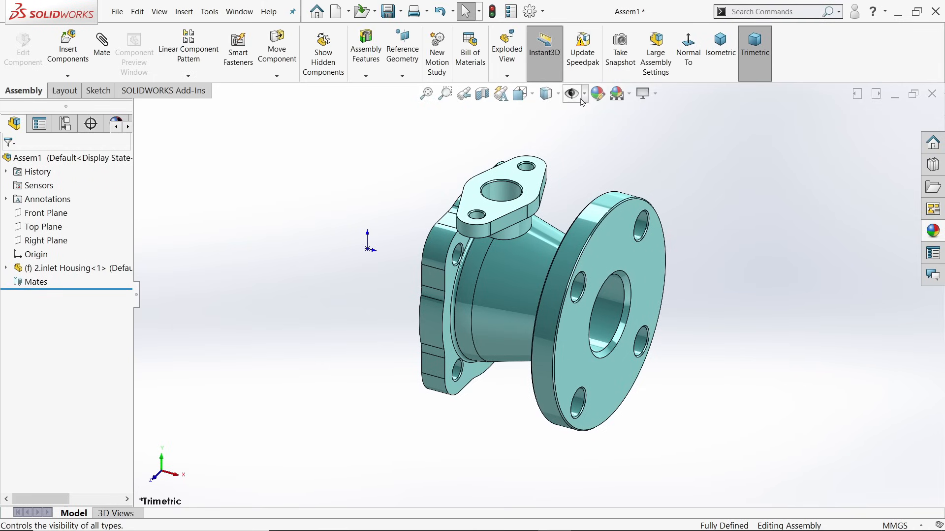
# - Hide the origins again and change the scene to a plain white background
pyautogui.click(584, 95)
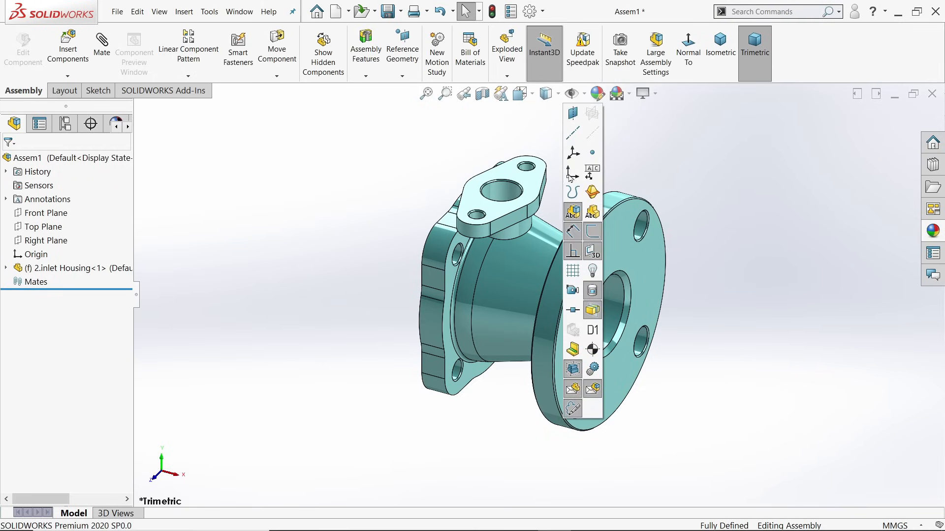
pyautogui.click(630, 95)
pyautogui.click(635, 21)
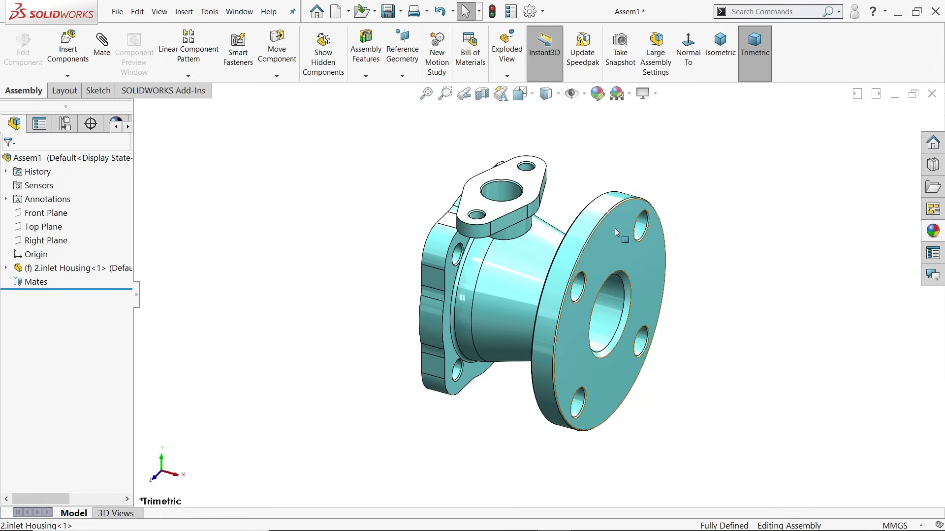
pyautogui.rightClick(615, 228)
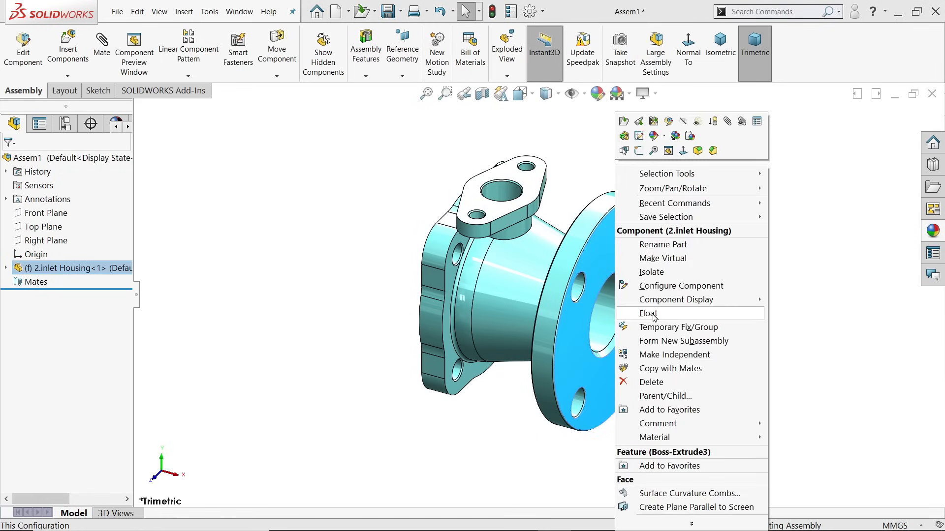
pyautogui.click(568, 191)
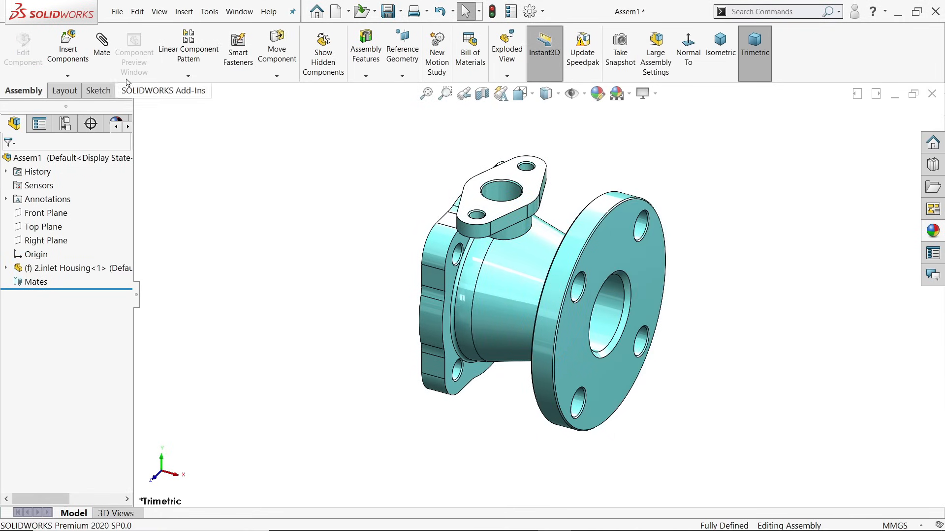
# - Show the part files as large icons, insert 1.outlet Housing and place it beside the inlet housing's square flange
pyautogui.click(68, 49)
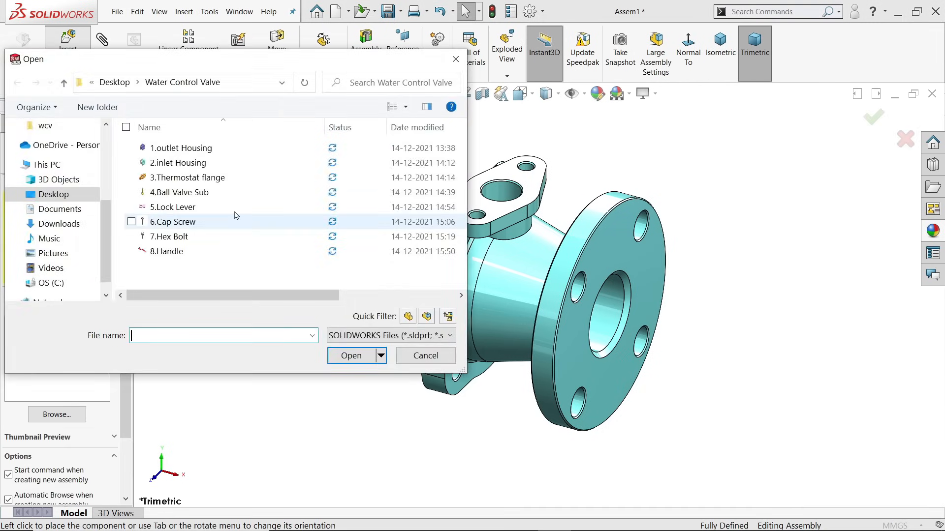
pyautogui.click(407, 107)
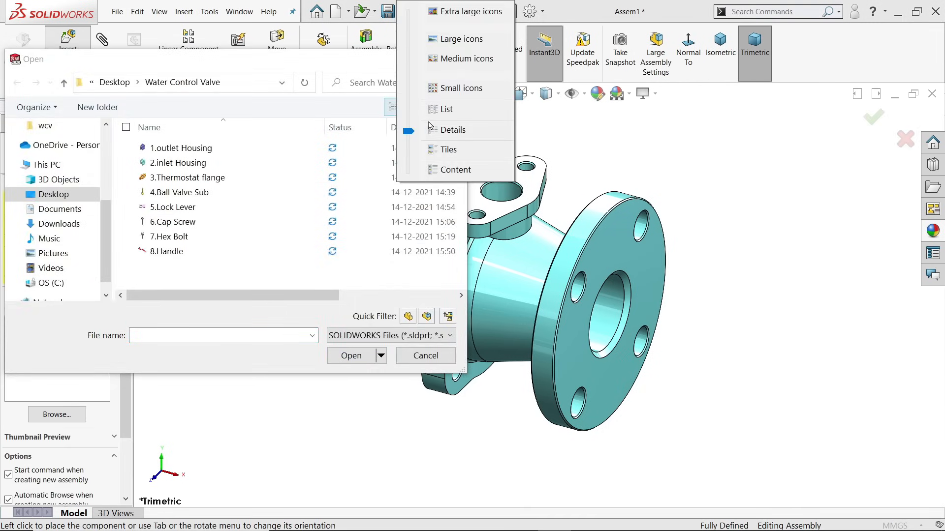
pyautogui.click(447, 40)
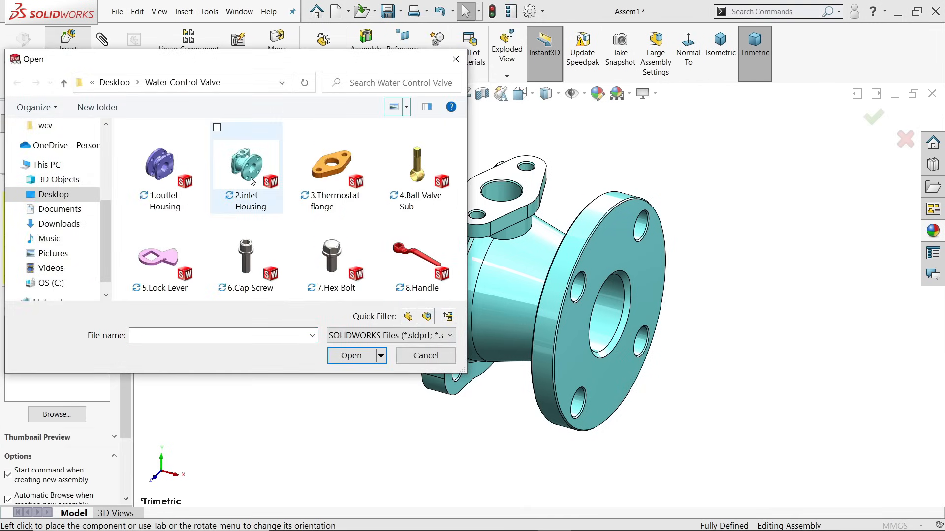
pyautogui.click(163, 172)
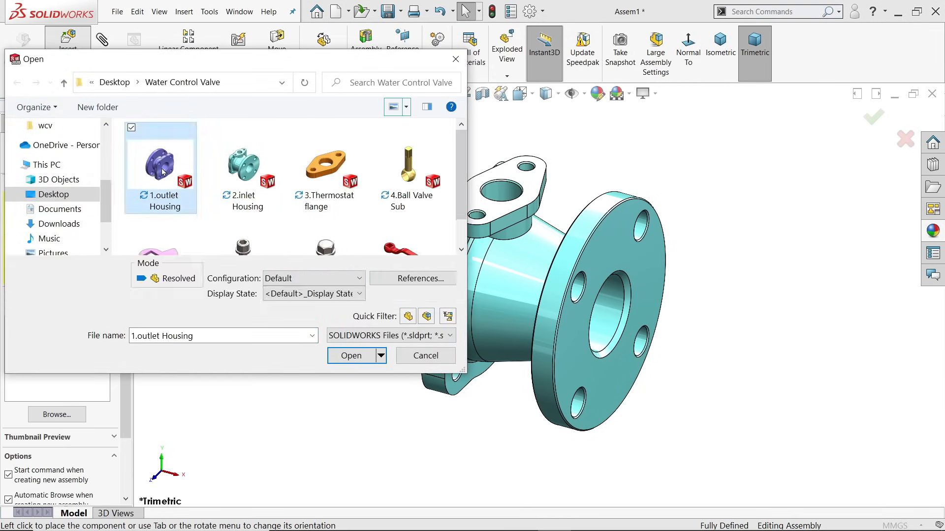
pyautogui.click(350, 356)
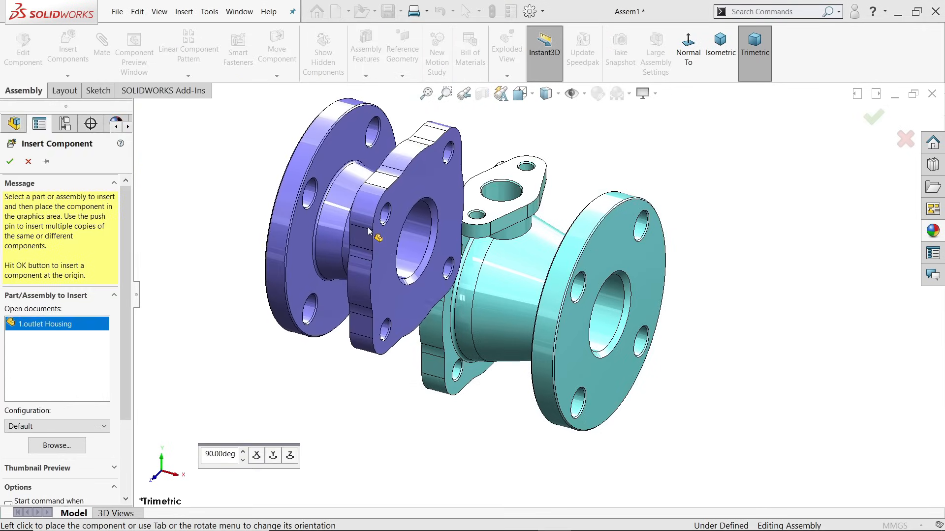
pyautogui.click(345, 219)
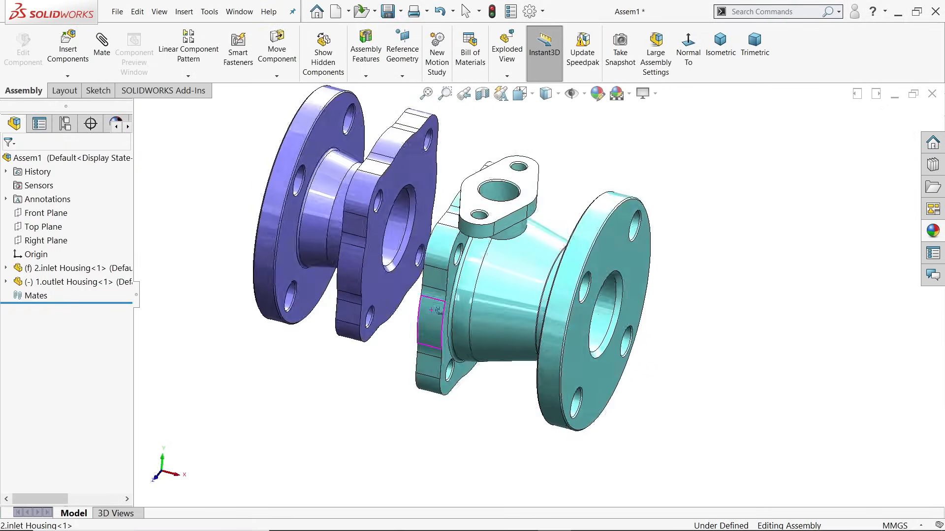
# - Add a concentric mate between the central bores of the outlet housing and the inlet housing
pyautogui.moveTo(393, 276); pyautogui.dragTo(315, 236, button='middle')
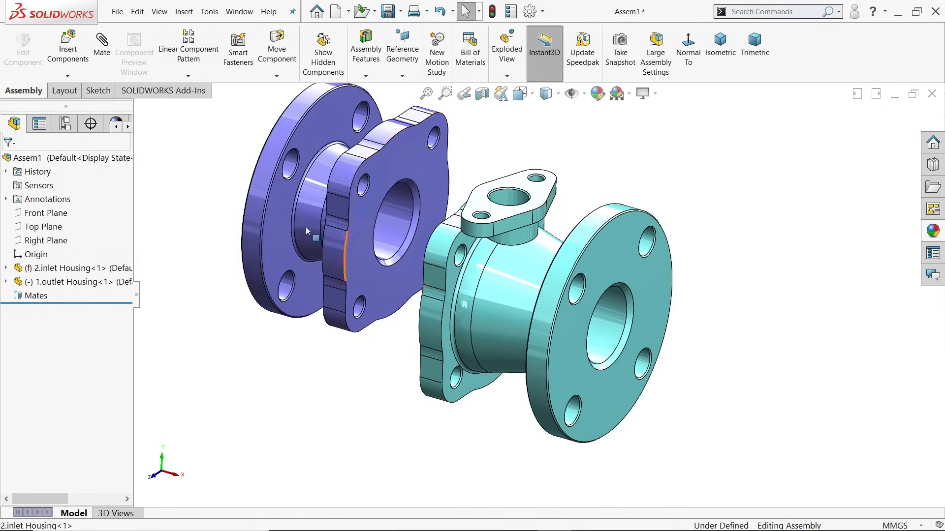
pyautogui.click(100, 53)
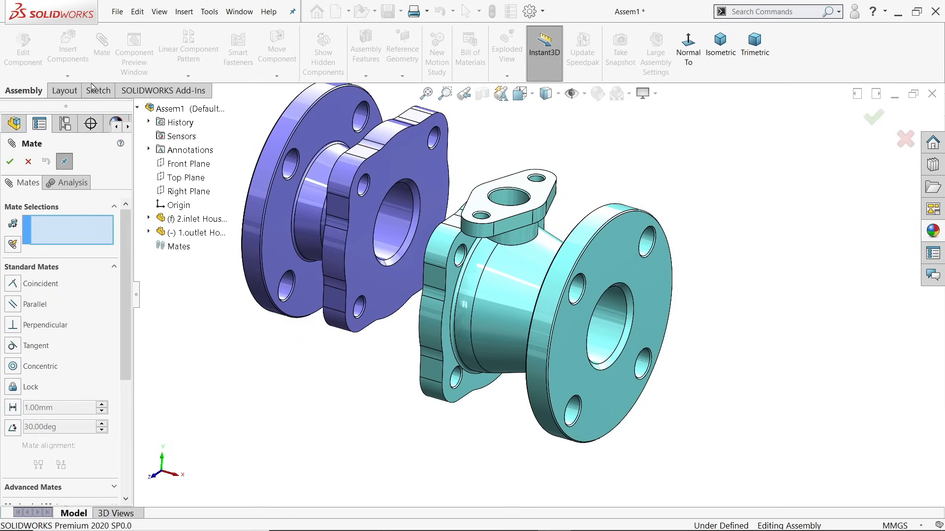
pyautogui.click(398, 241)
pyautogui.click(518, 329)
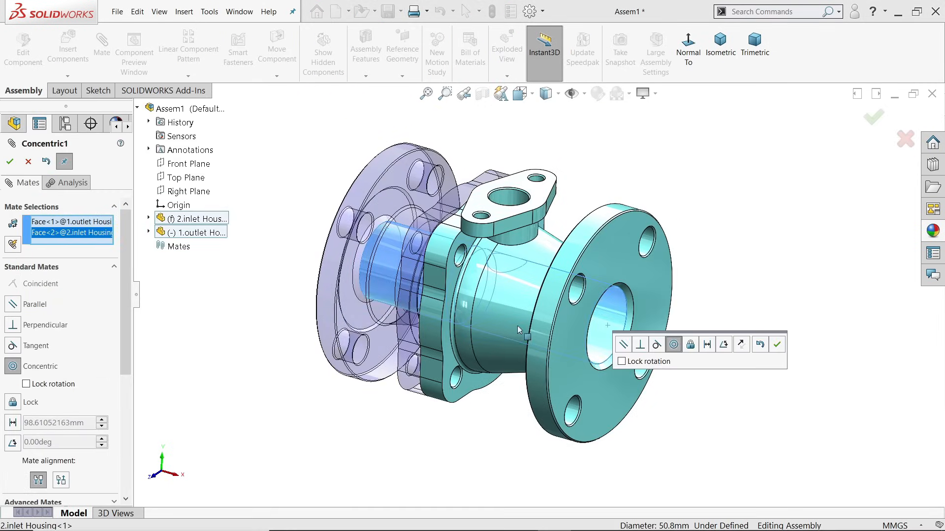
pyautogui.click(779, 345)
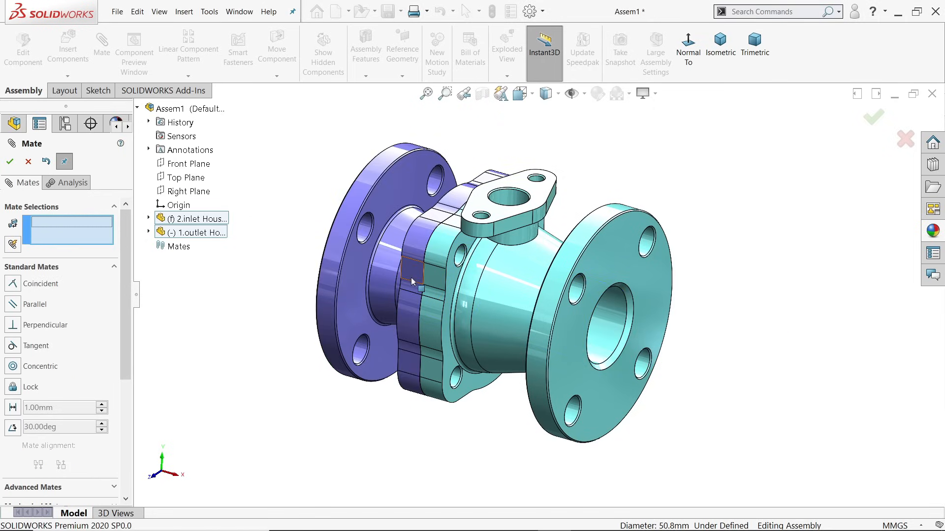
# - Pull the outlet housing away and mate a bolt hole in its square flange concentric with the inlet housing's matching hole
pyautogui.moveTo(412, 281); pyautogui.dragTo(387, 300)
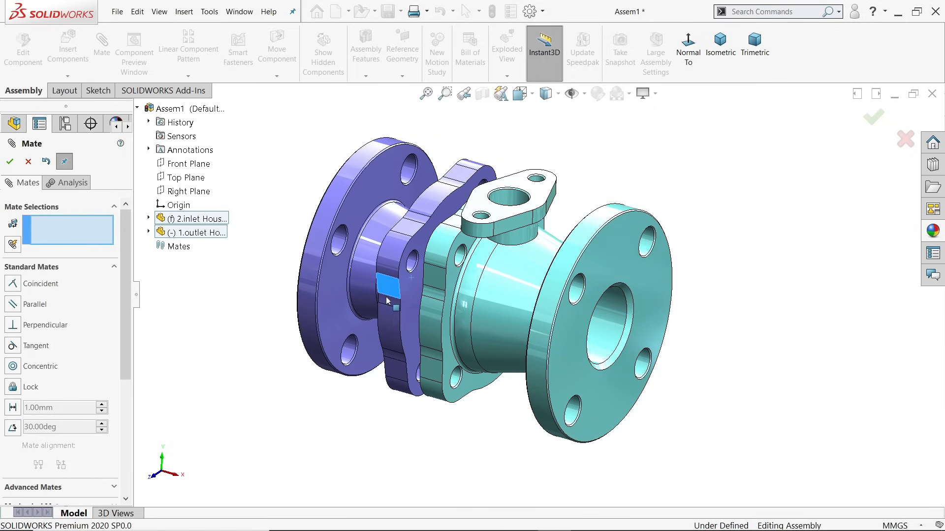
pyautogui.scroll(-5, 462, 265)
pyautogui.click(340, 256)
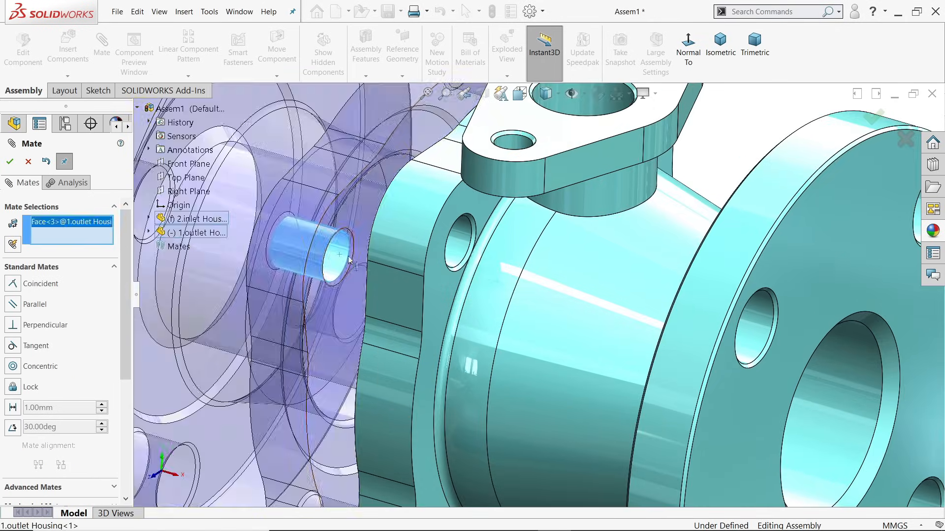
pyautogui.click(458, 245)
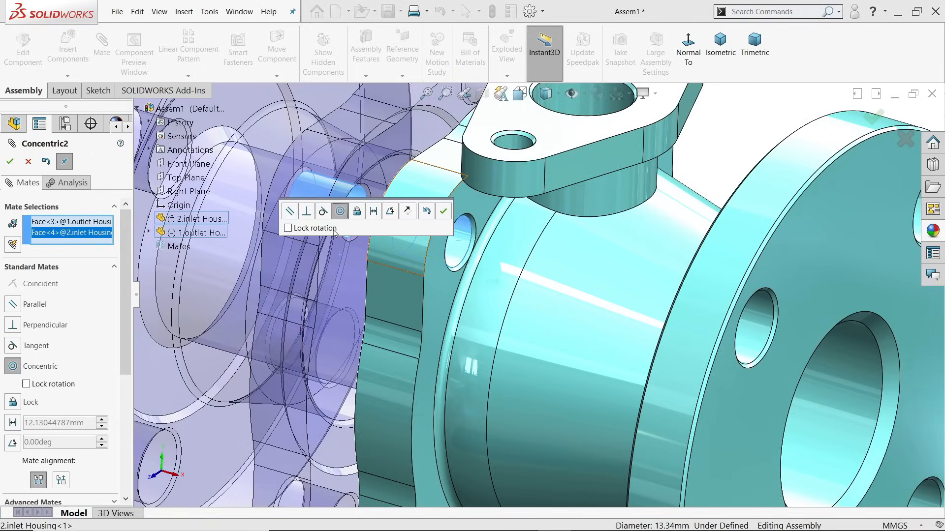
pyautogui.click(445, 212)
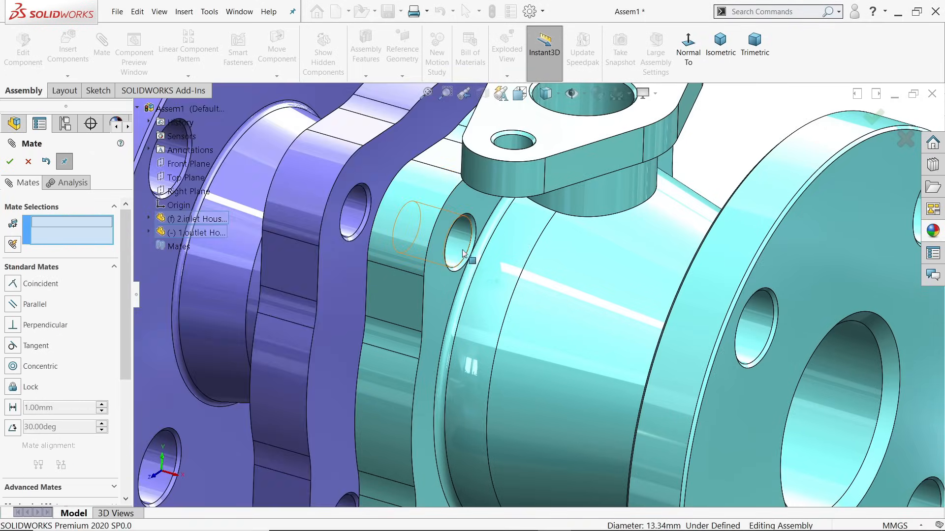
# - Separate the housings and mate the facing surfaces of their square flanges coincident, then finish mating
pyautogui.press('f')
pyautogui.moveTo(389, 261); pyautogui.dragTo(411, 270)
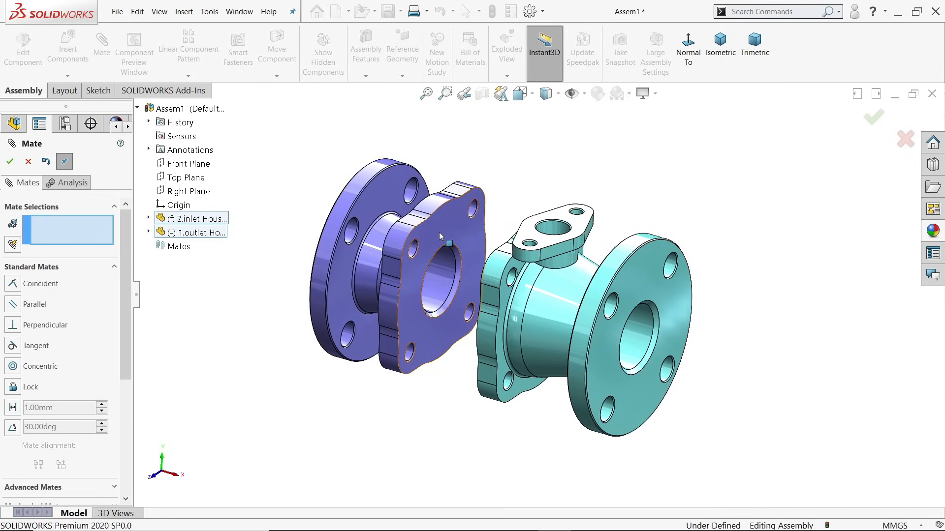
pyautogui.click(503, 300)
pyautogui.moveTo(503, 300); pyautogui.dragTo(582, 294, button='middle')
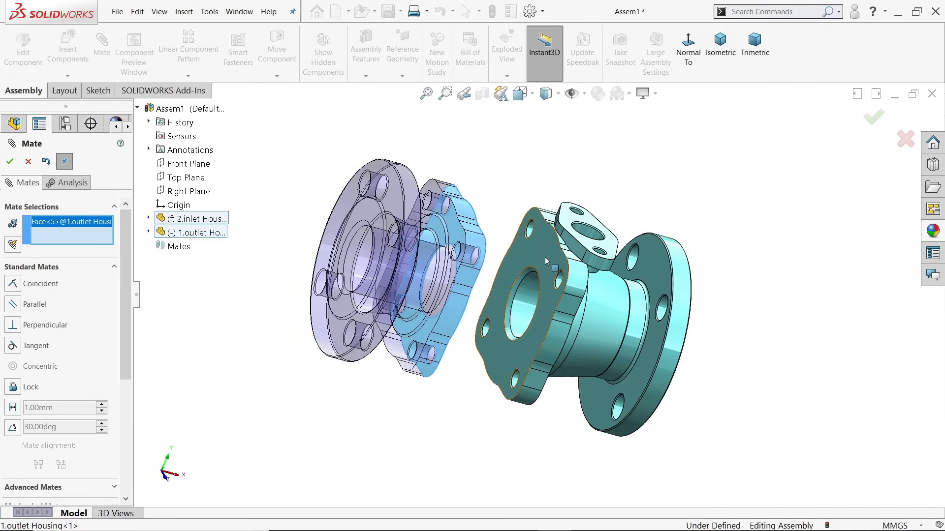
pyautogui.click(472, 286)
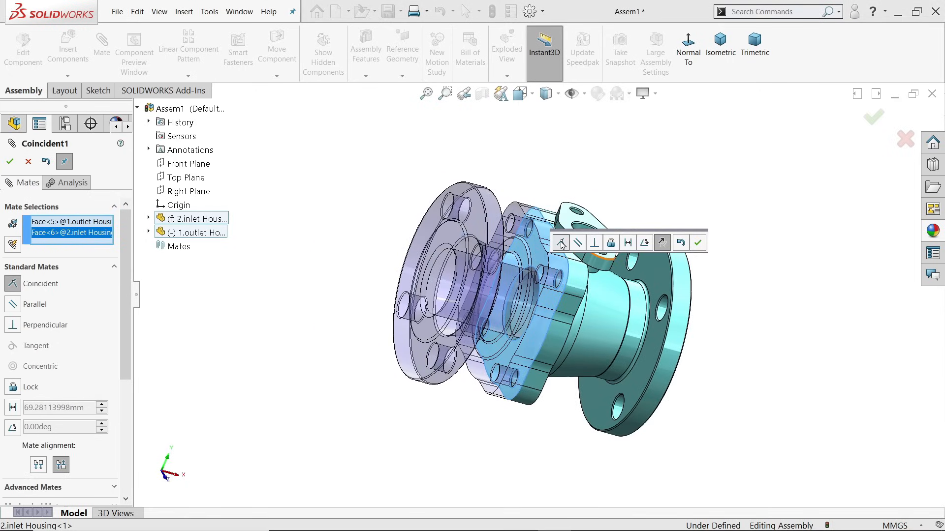
pyautogui.click(695, 244)
pyautogui.scroll(-2, 604, 283)
pyautogui.moveTo(604, 286); pyautogui.dragTo(518, 314, button='middle')
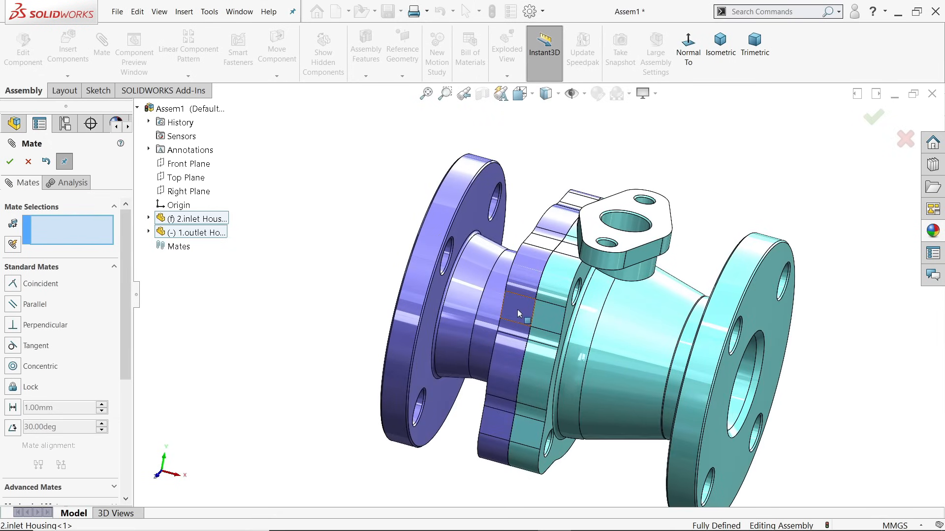
pyautogui.click(28, 162)
# - Insert 7.Hex Bolt into the assembly and position it beside the outlet housing's round flange
pyautogui.click(68, 42)
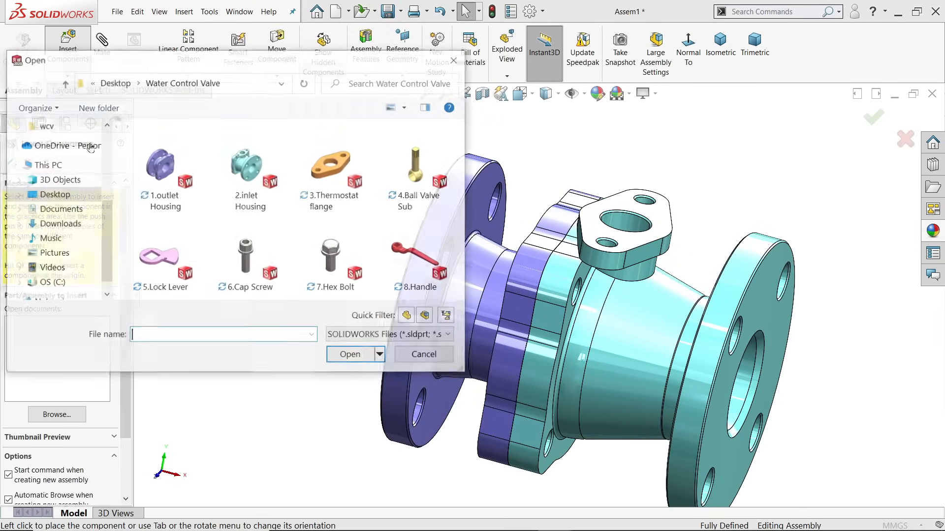
pyautogui.click(331, 258)
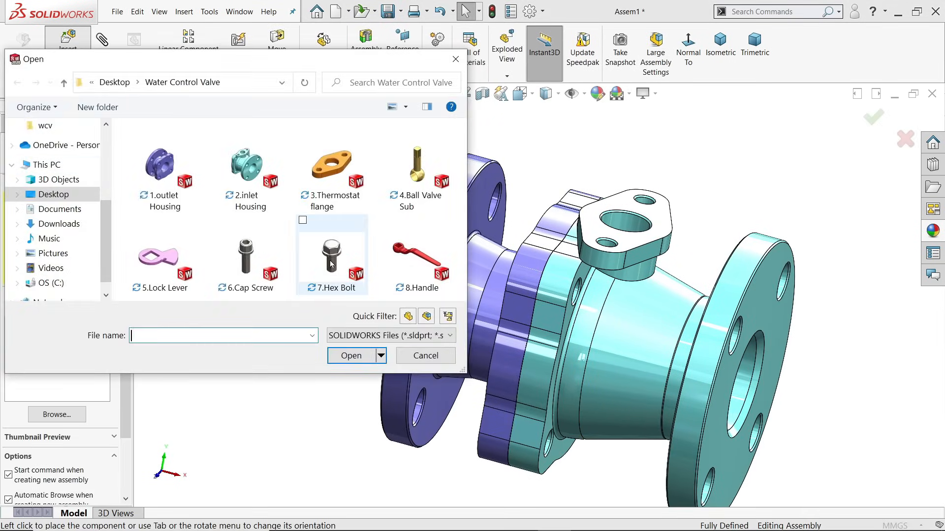
pyautogui.click(351, 356)
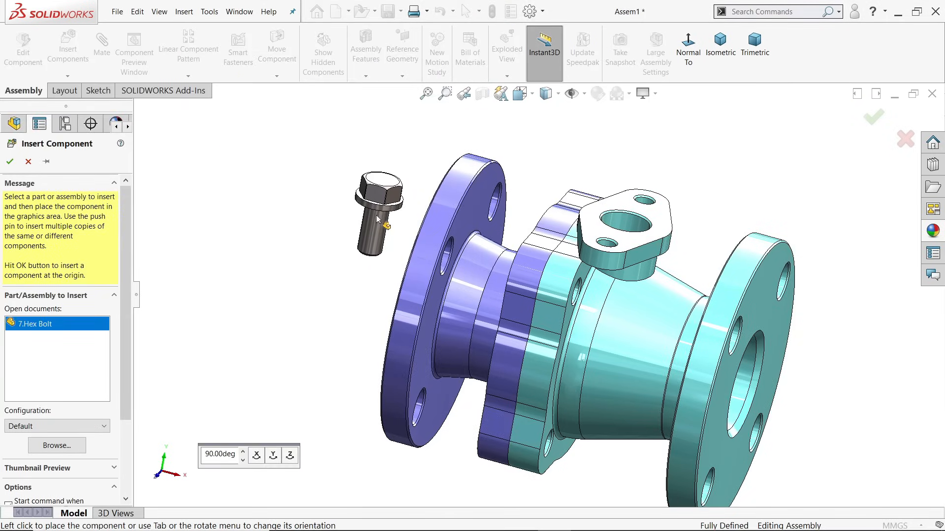
pyautogui.click(376, 219)
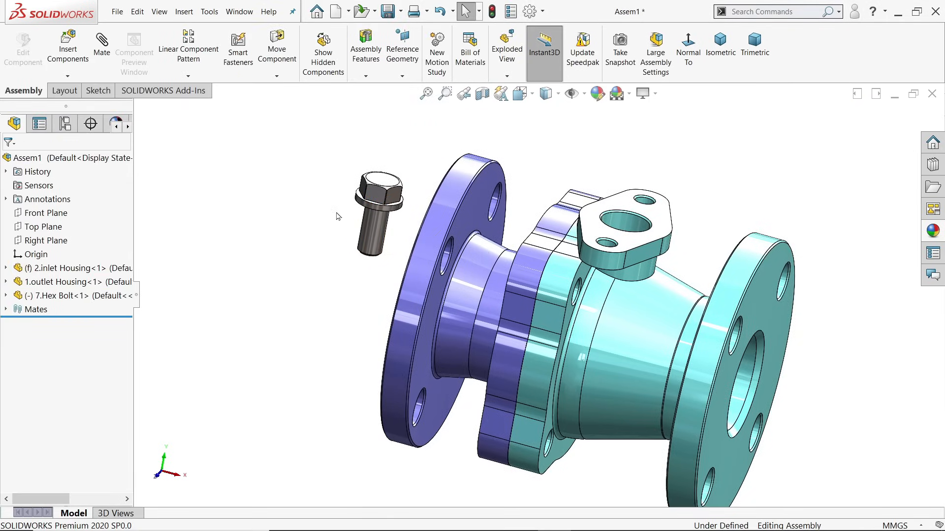
pyautogui.moveTo(367, 239); pyautogui.dragTo(374, 226)
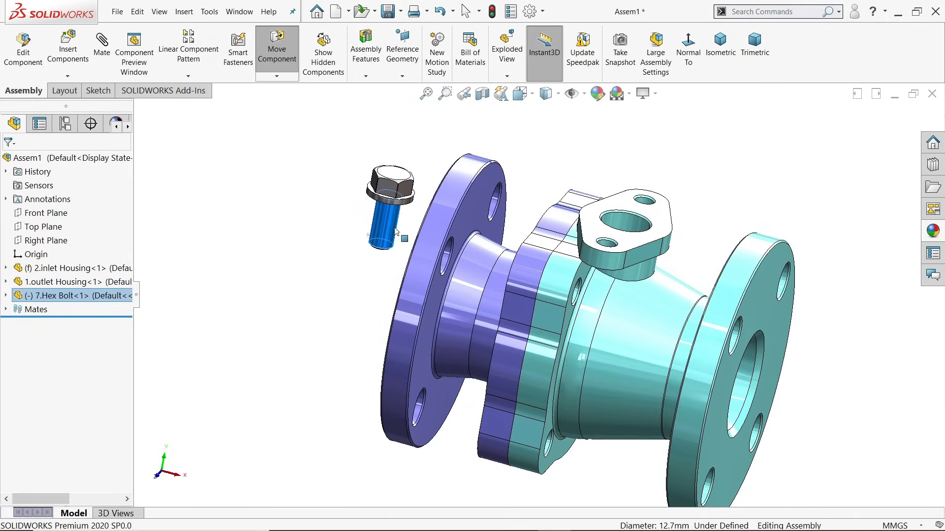
# - Rotate the hex bolt freely until its shank points towards the housings
pyautogui.click(277, 76)
pyautogui.click(297, 103)
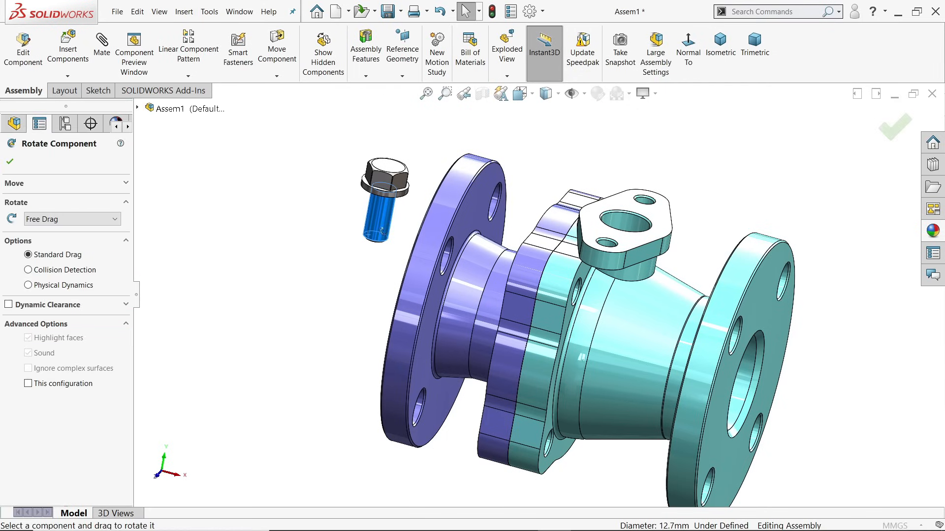
pyautogui.moveTo(381, 219); pyautogui.dragTo(374, 197)
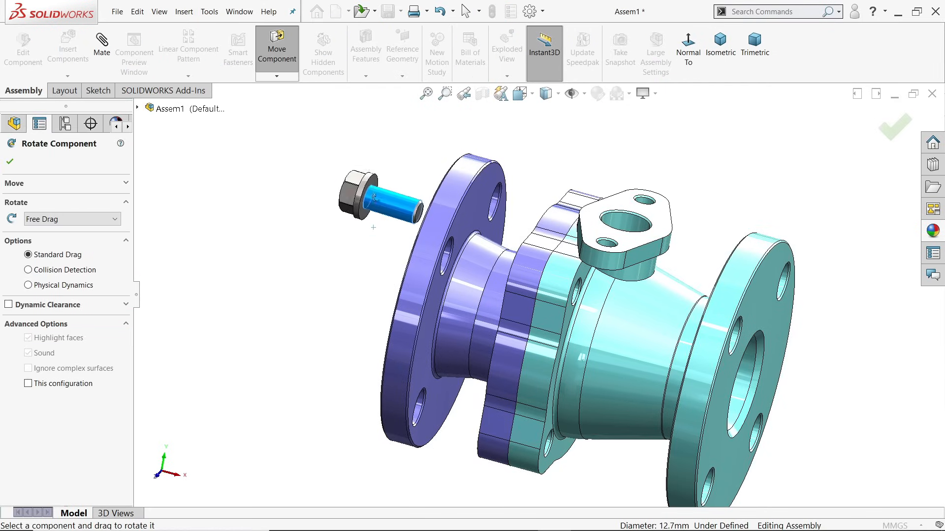
pyautogui.click(10, 163)
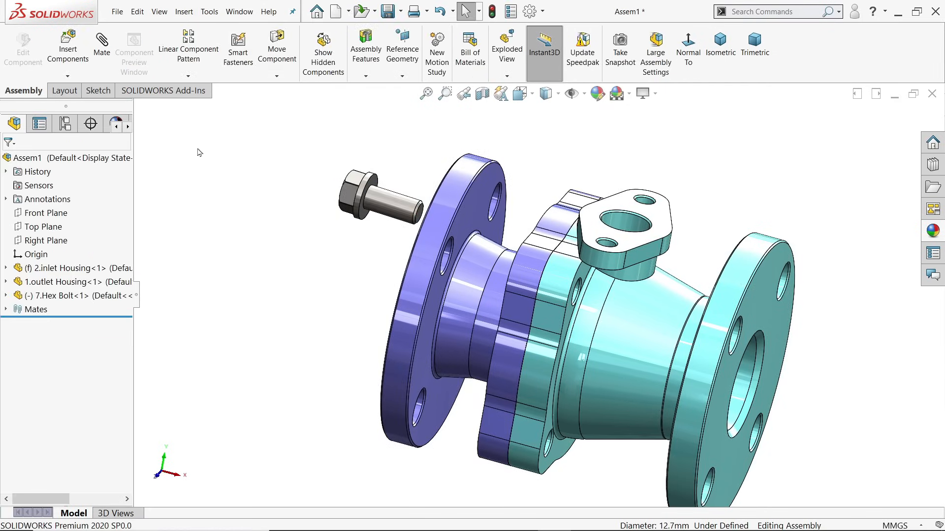
# - Add a concentric mate between the hex bolt's shank and the upper near bolt hole in the inlet housing's square flange
pyautogui.click(103, 58)
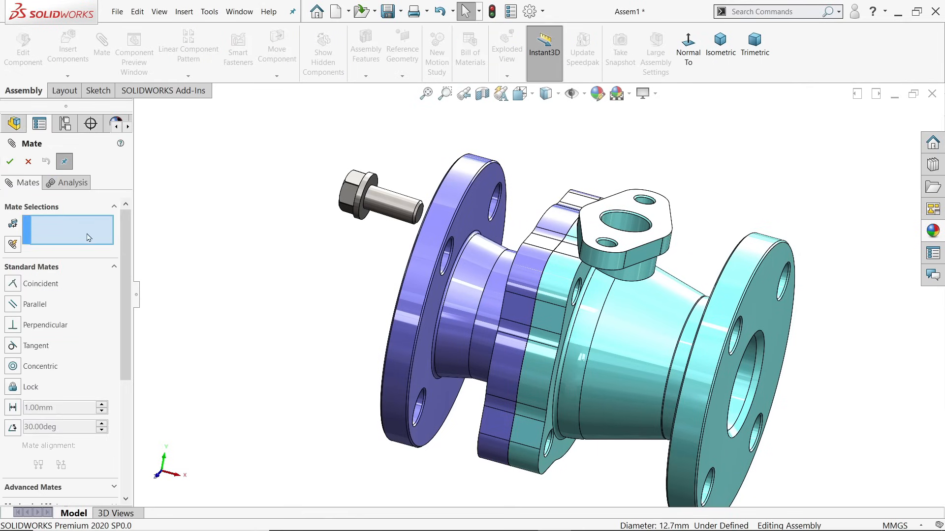
pyautogui.click(404, 210)
pyautogui.moveTo(589, 306); pyautogui.dragTo(564, 298, button='middle')
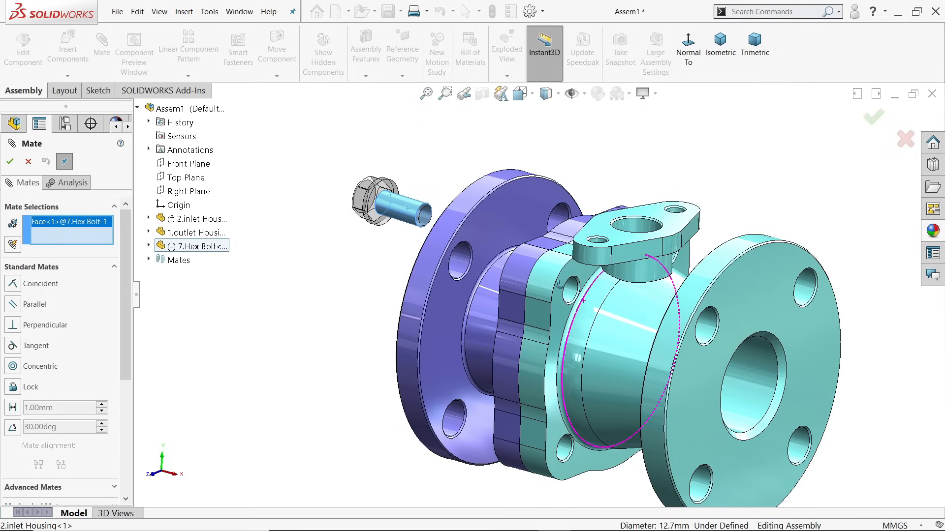
pyautogui.click(574, 294)
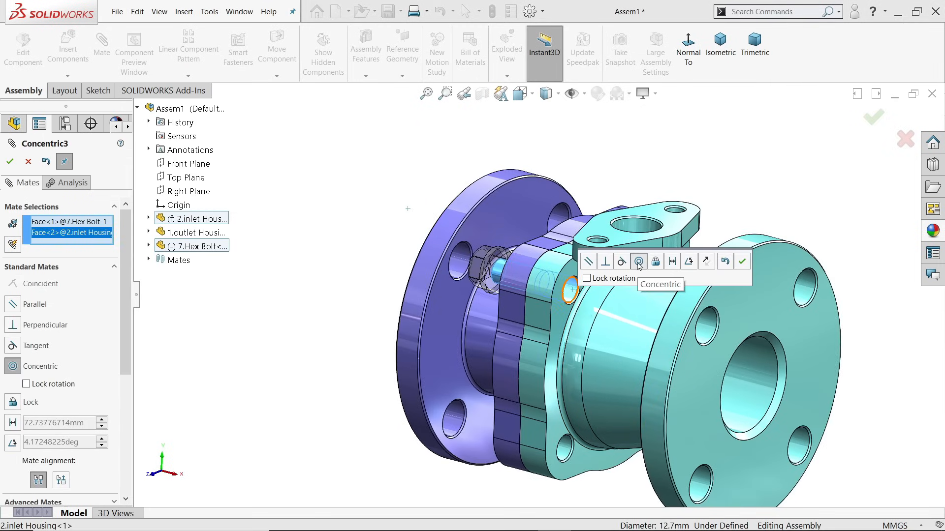
pyautogui.click(741, 263)
# - Mate the underside of the hex bolt's collar coincident with the outer face of the outlet housing's square flange, and finish mating
pyautogui.scroll(-4, 524, 266)
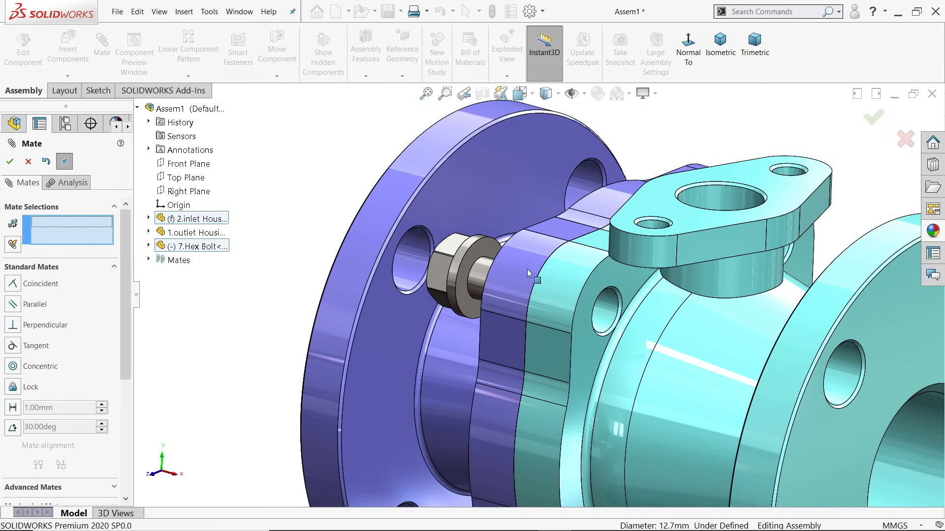
pyautogui.click(474, 254)
pyautogui.moveTo(475, 255); pyautogui.dragTo(492, 265, button='middle')
pyautogui.click(476, 240)
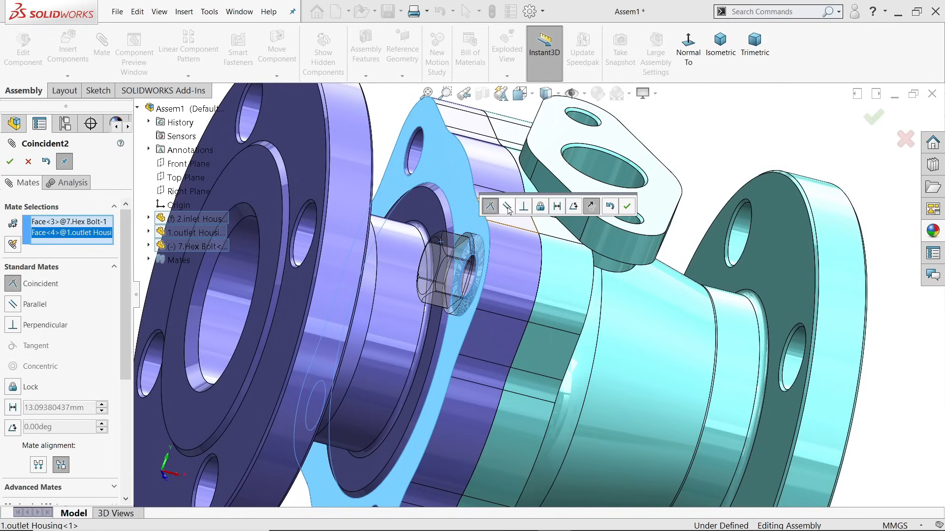
pyautogui.click(626, 208)
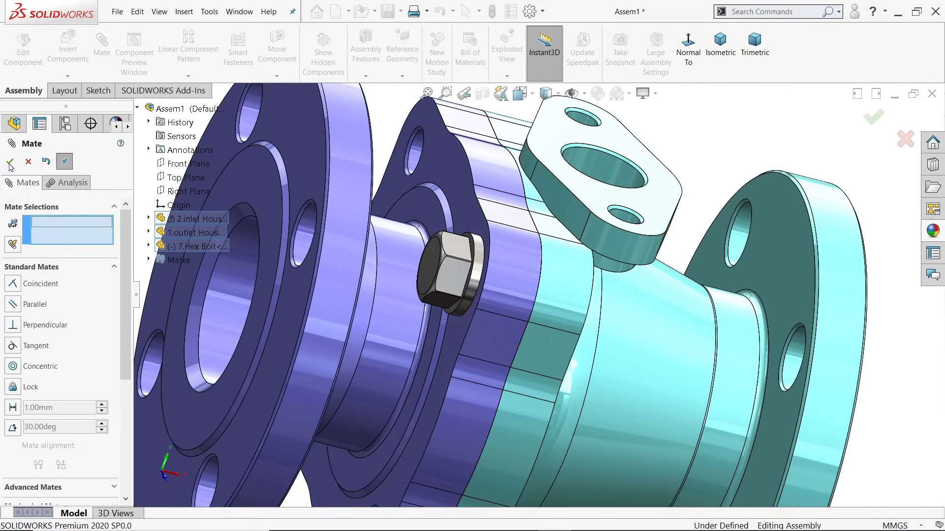
pyautogui.click(28, 161)
# - Start Copy with Mates for the seated hex bolt and proceed to its mate references
pyautogui.moveTo(502, 337); pyautogui.dragTo(467, 319, button='middle')
pyautogui.scroll(5, 539, 297)
pyautogui.scroll(-4, 562, 399)
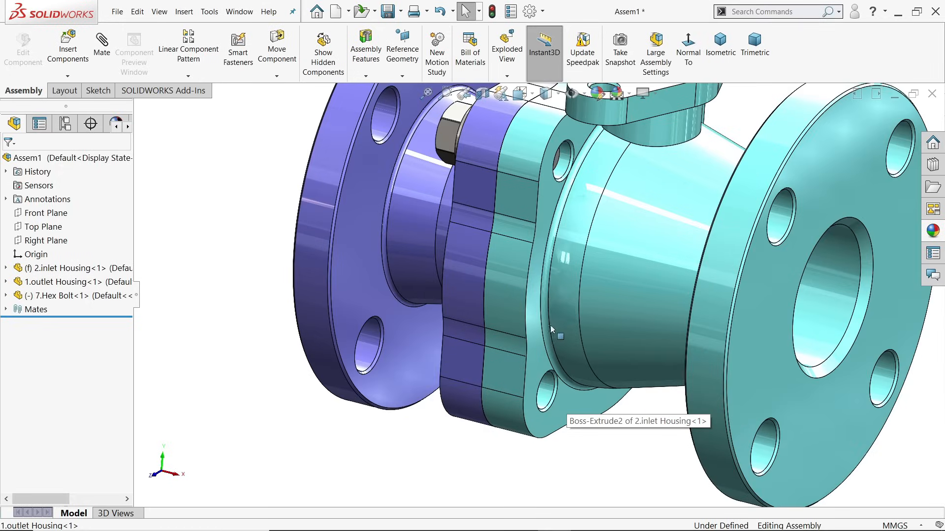
pyautogui.scroll(3, 534, 296)
pyautogui.click(67, 76)
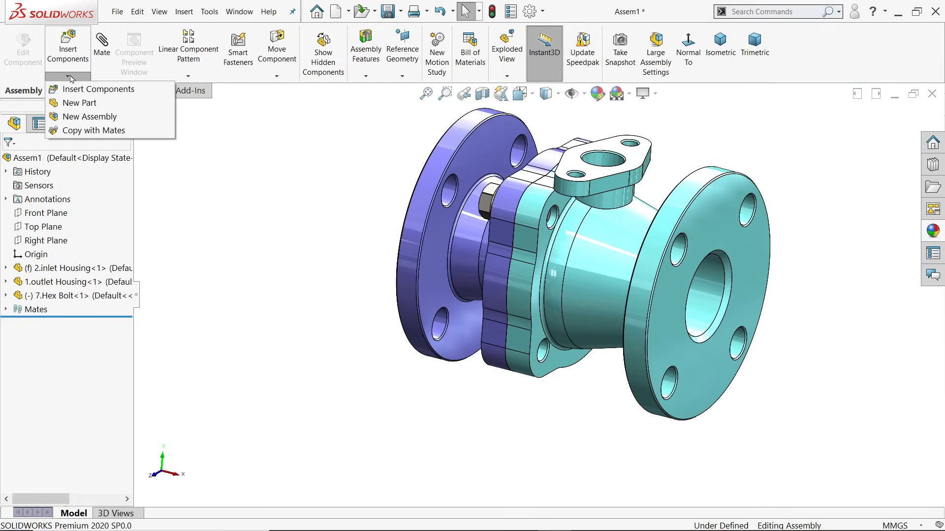
pyautogui.click(78, 130)
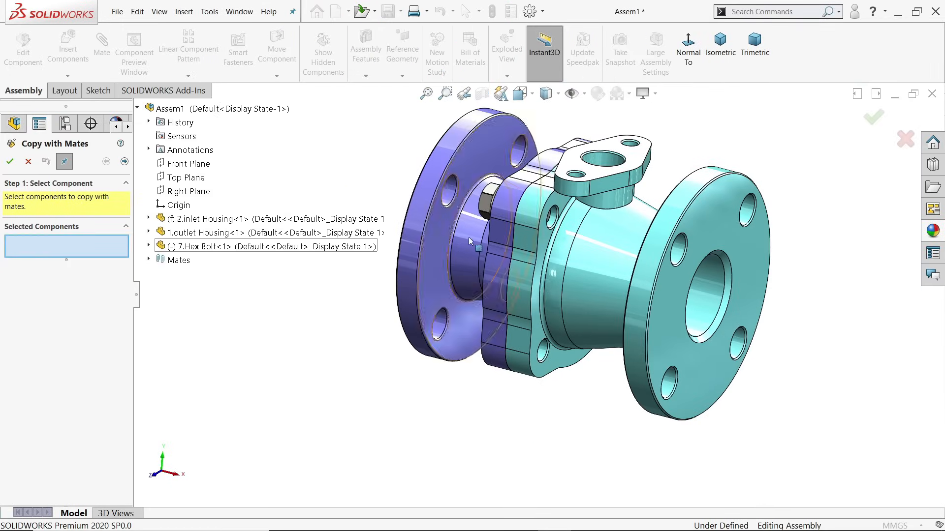
pyautogui.scroll(-4, 522, 227)
pyautogui.click(521, 227)
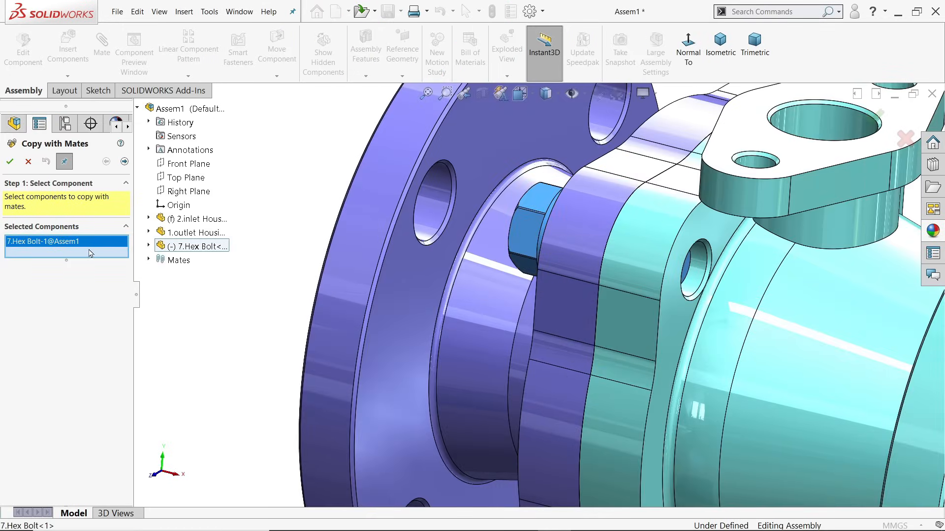
pyautogui.click(125, 162)
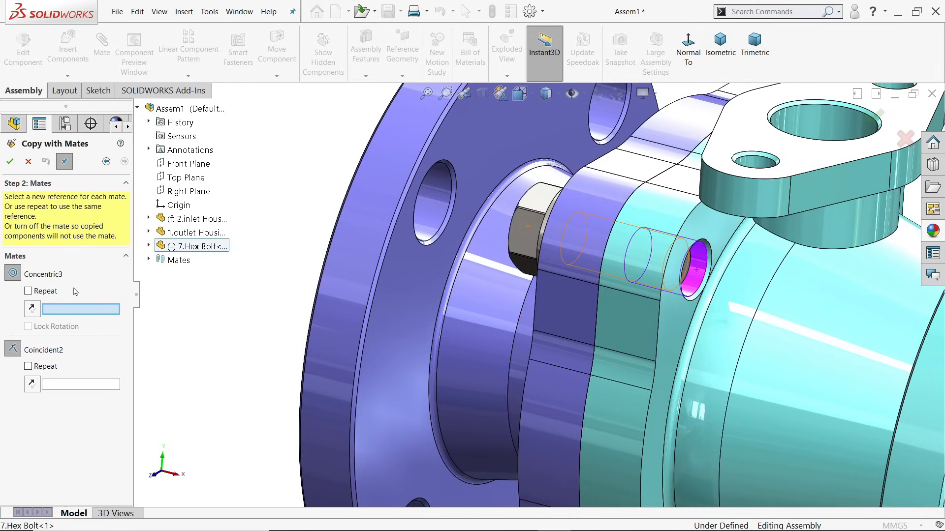
# - Place a bolt copy concentric with the lower hole on the same side, seated against the outlet housing's square flange face
pyautogui.scroll(6, 612, 302)
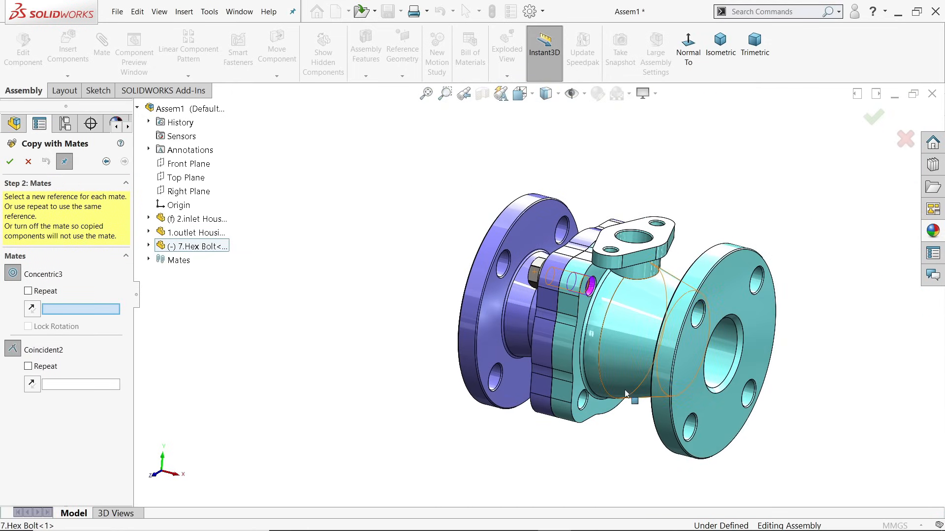
pyautogui.scroll(-6, 566, 386)
pyautogui.click(543, 383)
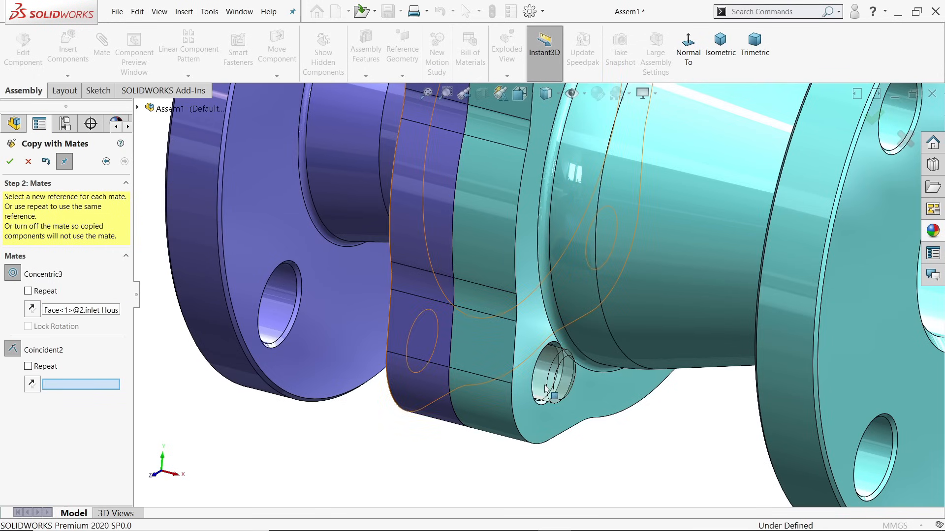
pyautogui.scroll(5, 539, 365)
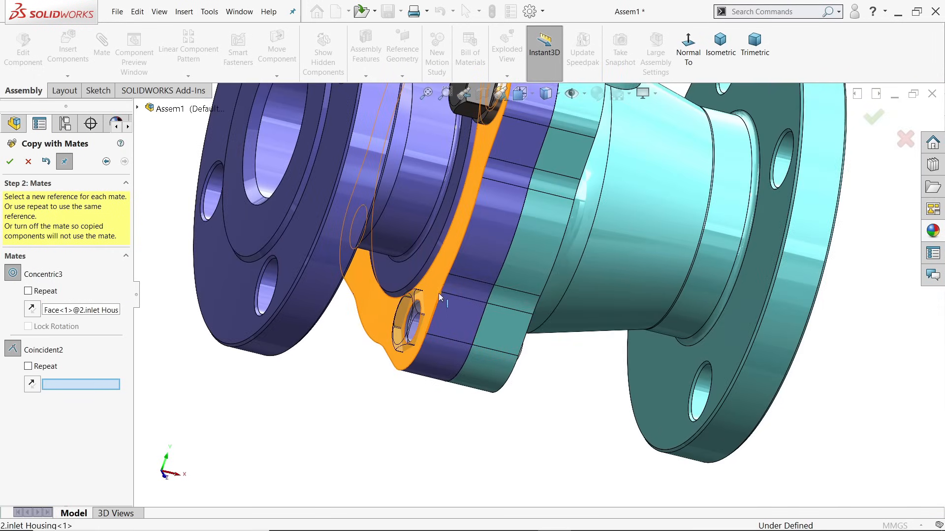
pyautogui.click(436, 295)
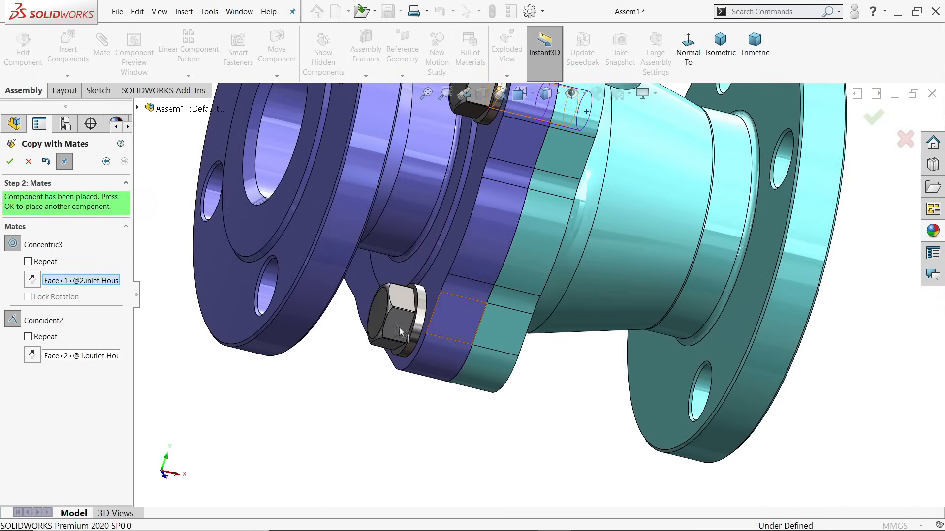
pyautogui.click(10, 161)
# - Place another bolt copy in the square flange's upper hole on the far side, seated against the same flange face
pyautogui.scroll(4, 516, 220)
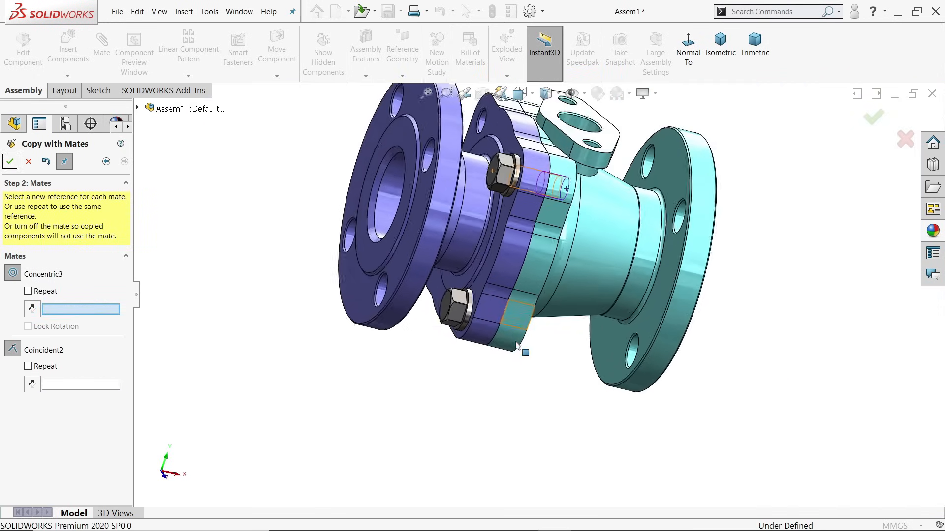
pyautogui.scroll(-6, 515, 220)
pyautogui.scroll(-3, 515, 219)
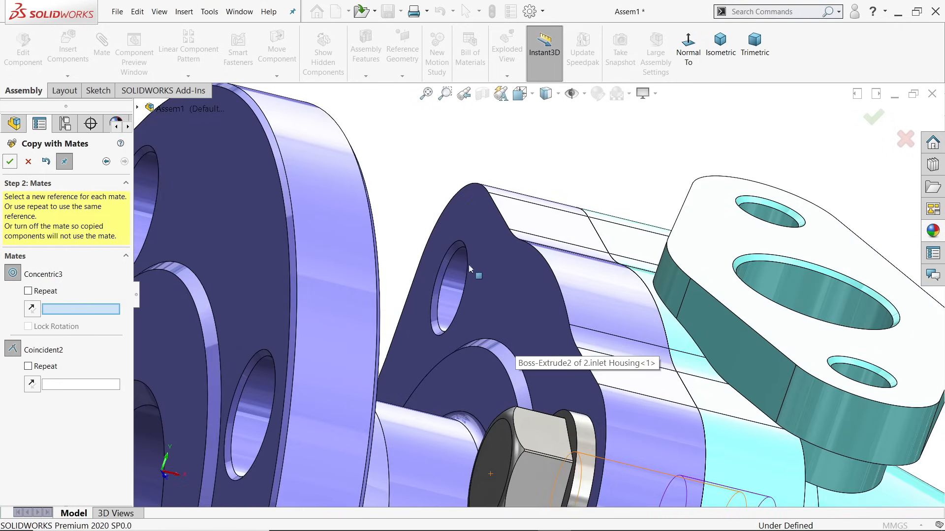
pyautogui.click(446, 283)
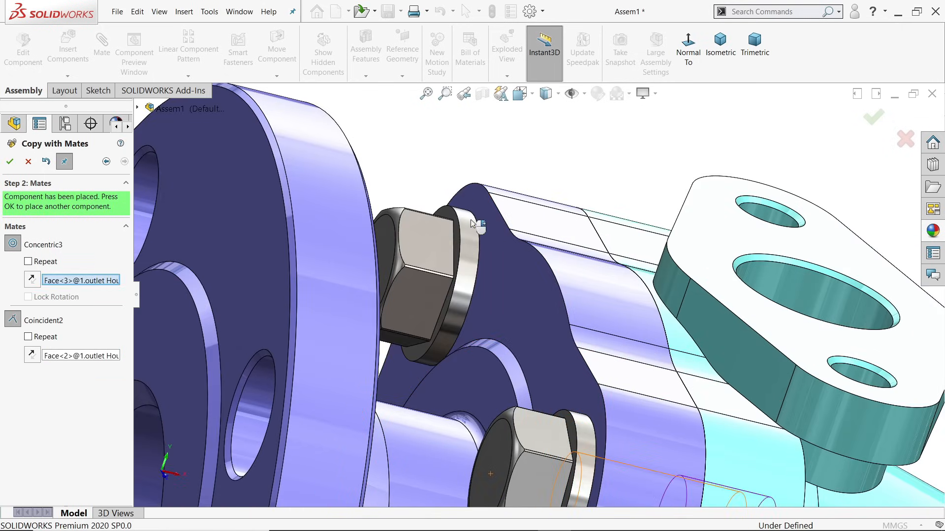
pyautogui.click(9, 161)
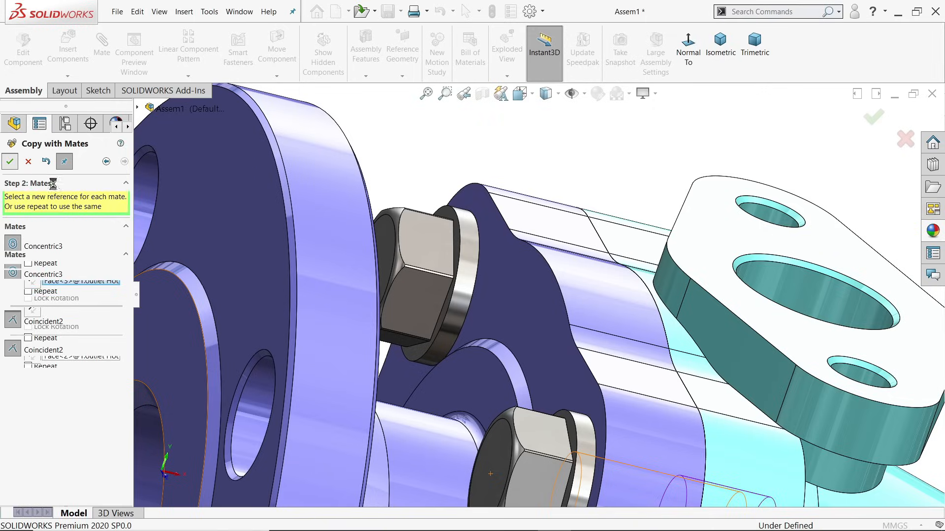
# - Place a bolt copy in the square flange's remaining empty hole, seated against the outlet housing's flange face, and finish copying
pyautogui.scroll(5, 522, 351)
pyautogui.moveTo(523, 352); pyautogui.dragTo(632, 365, button='middle')
pyautogui.scroll(-6, 511, 352)
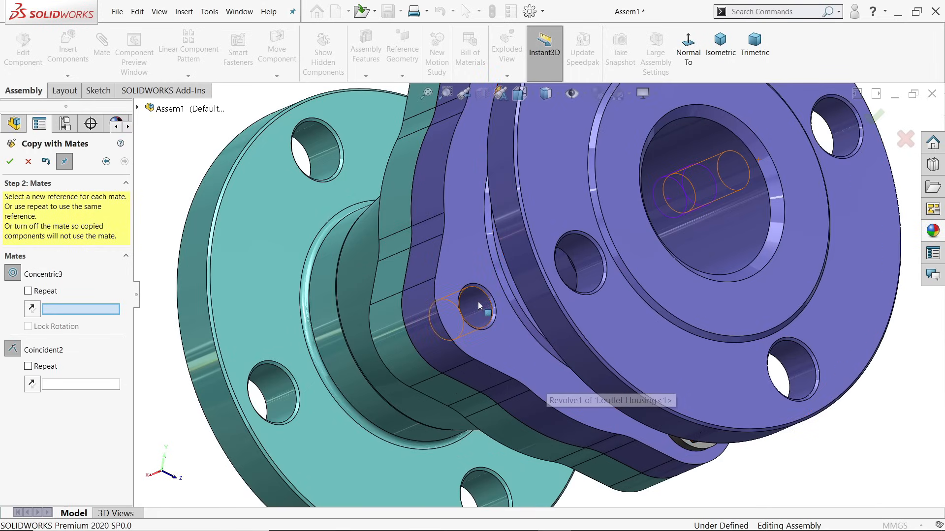
pyautogui.click(475, 307)
pyautogui.click(498, 353)
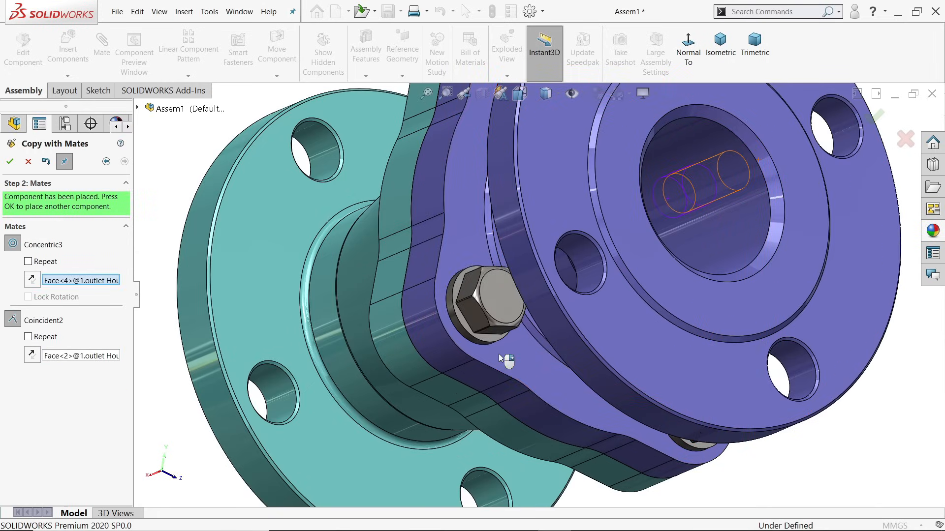
pyautogui.click(11, 162)
pyautogui.click(29, 165)
# - Examine the hex bolts around the square flanges and try moving the original bolt to check its fit
pyautogui.scroll(4, 548, 304)
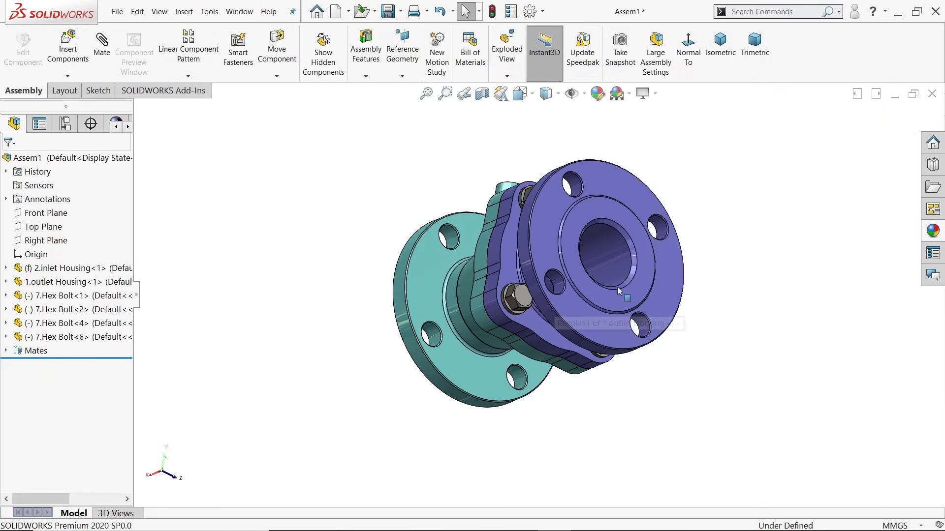
pyautogui.moveTo(618, 288); pyautogui.dragTo(452, 292, button='middle')
pyautogui.scroll(-5, 465, 269)
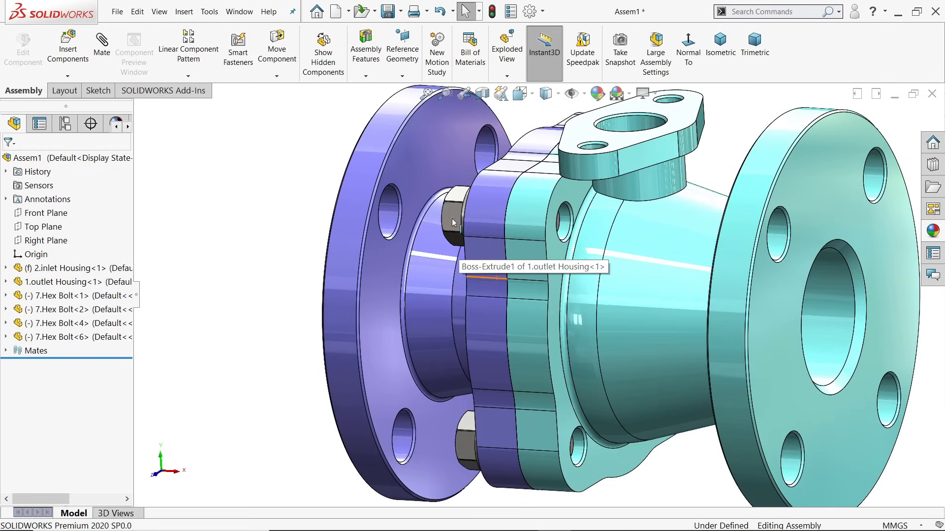
pyautogui.click(455, 239)
pyautogui.moveTo(457, 228); pyautogui.dragTo(460, 222)
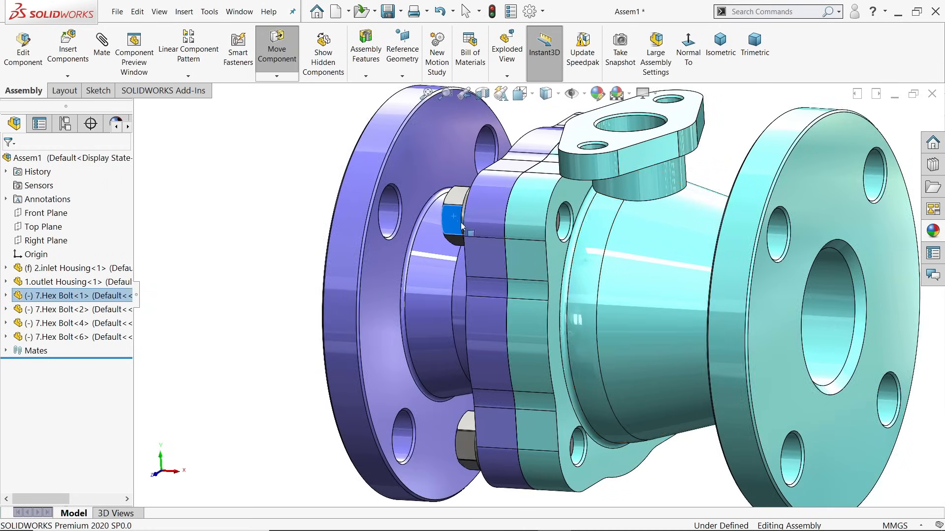
pyautogui.moveTo(591, 311)
pyautogui.mouseDown(button='middle')
pyautogui.moveTo(613, 290)
pyautogui.moveTo(584, 316)
pyautogui.mouseUp(button='middle')
pyautogui.scroll(3, 582, 320)
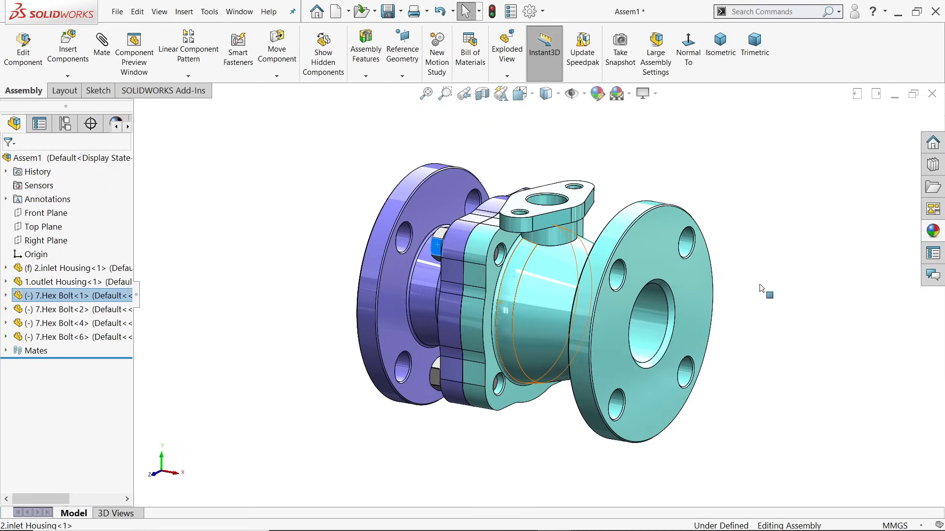
pyautogui.scroll(-2, 768, 291)
pyautogui.click(748, 298)
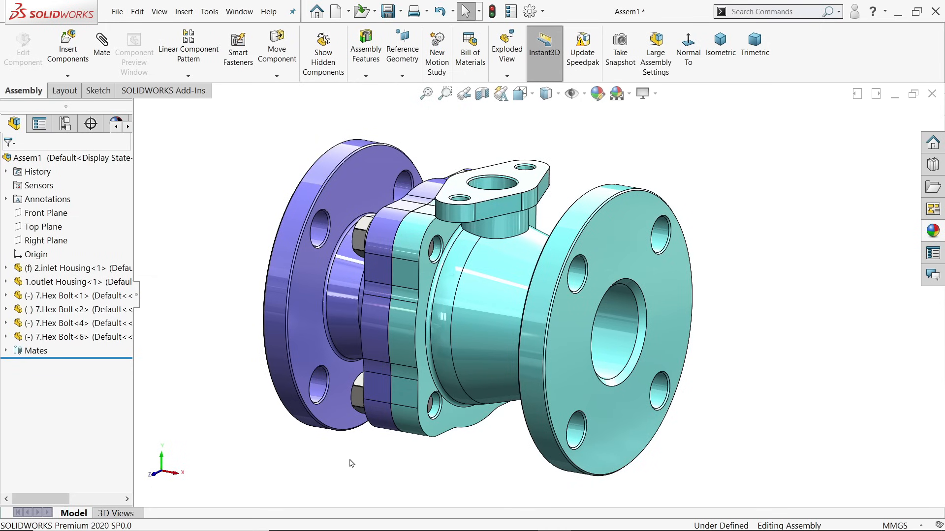
# - Insert 3.Thermostat flange and 4.Ball Valve Sub together, placing the flange above the outlet housing and the ball valve above the inlet housing
pyautogui.click(68, 48)
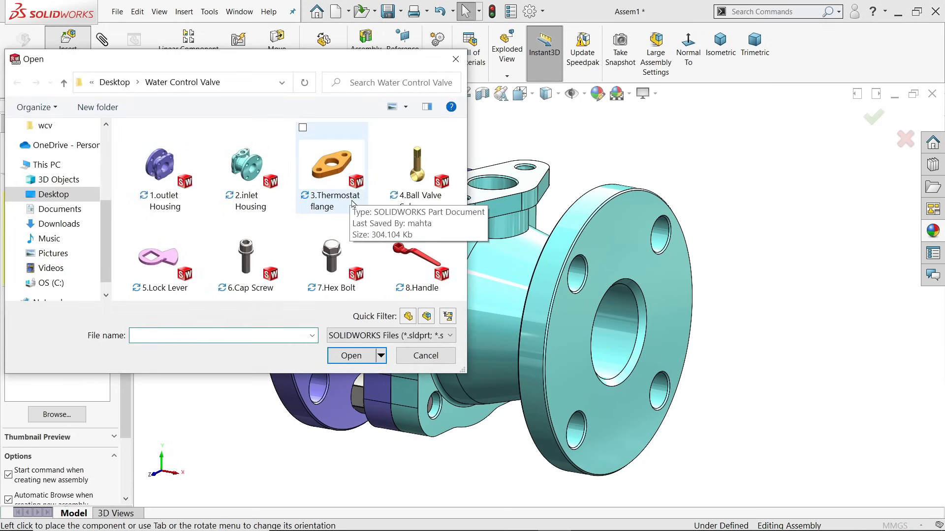
pyautogui.click(412, 181)
pyautogui.keyDown('ctrl'); pyautogui.click(337, 183); pyautogui.keyUp('ctrl')
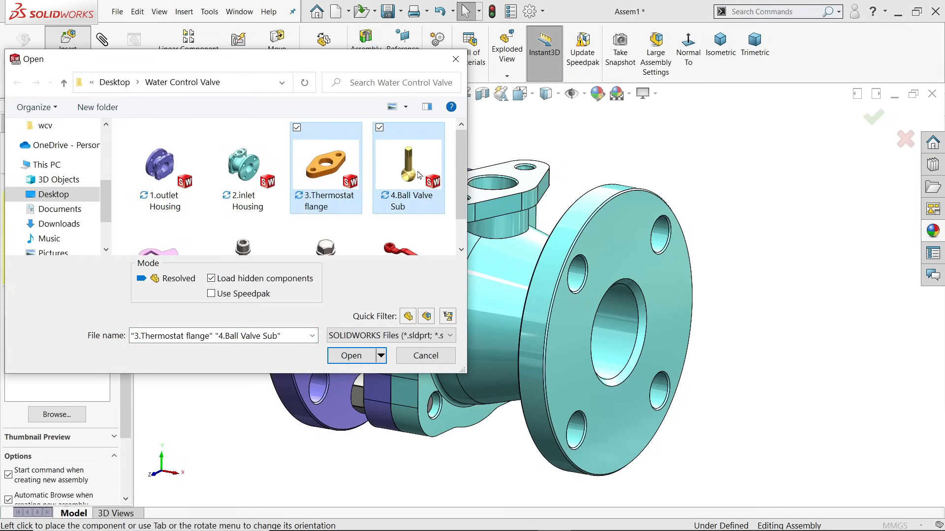
pyautogui.click(351, 356)
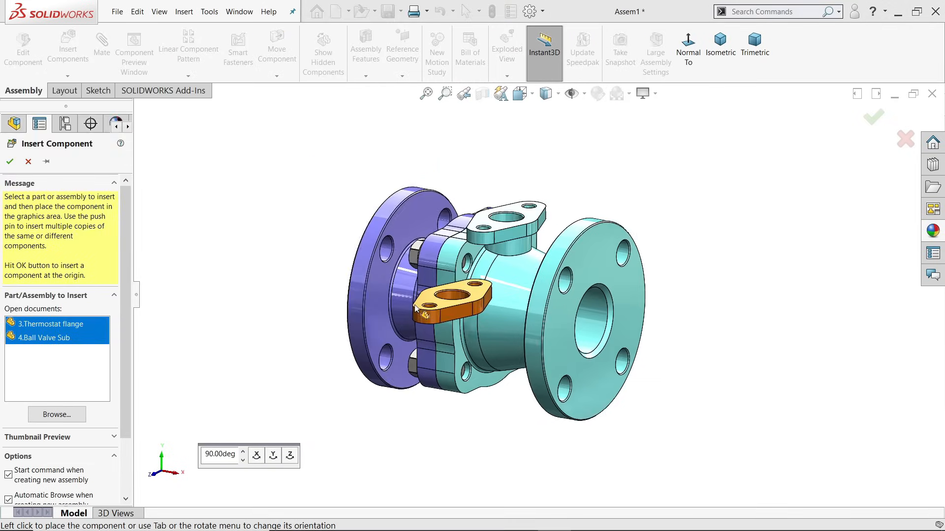
pyautogui.click(384, 167)
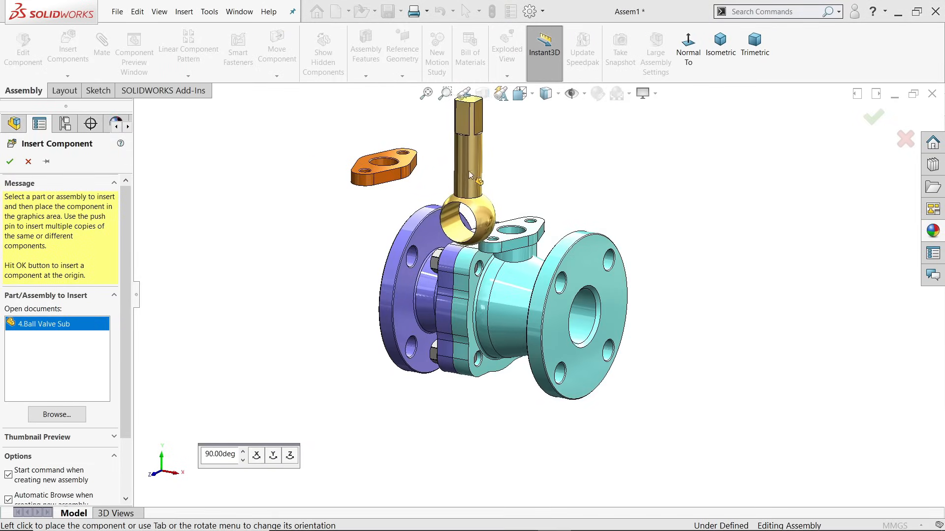
pyautogui.click(603, 156)
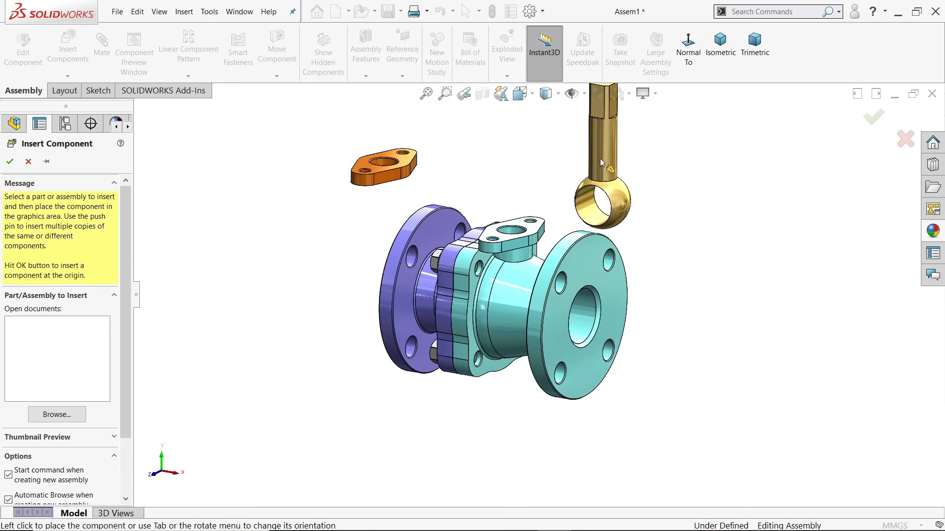
pyautogui.scroll(-3, 615, 183)
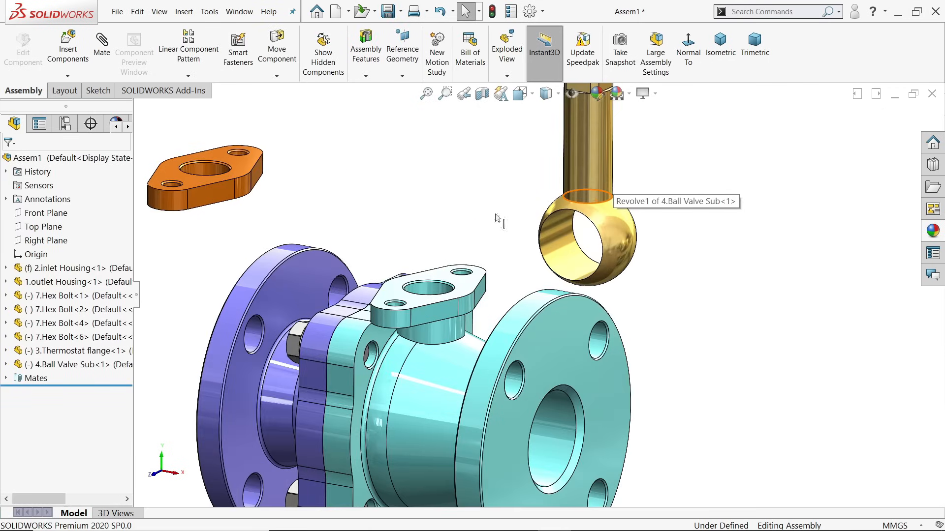
# - Mate the ball valve's round stem concentric with the inlet housing's neck bore and lower the ball into the housing
pyautogui.click(109, 66)
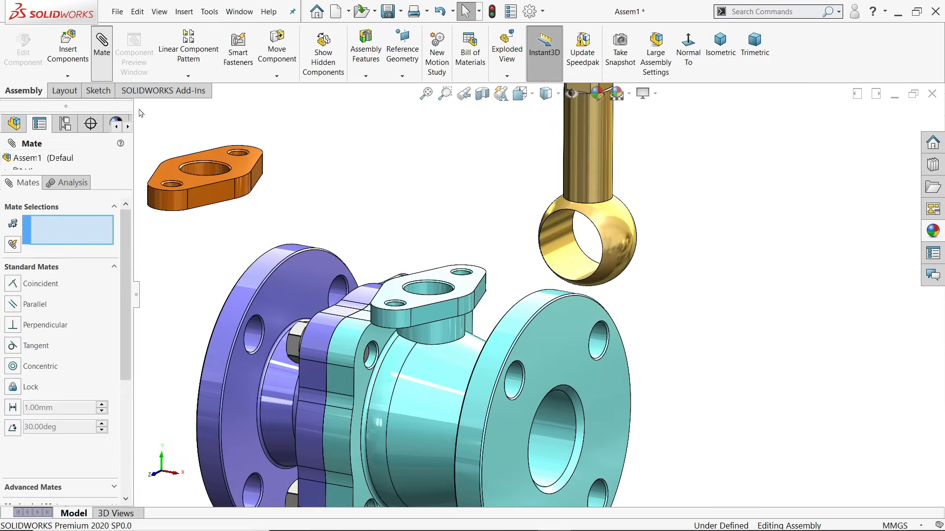
pyautogui.click(440, 294)
pyautogui.click(597, 158)
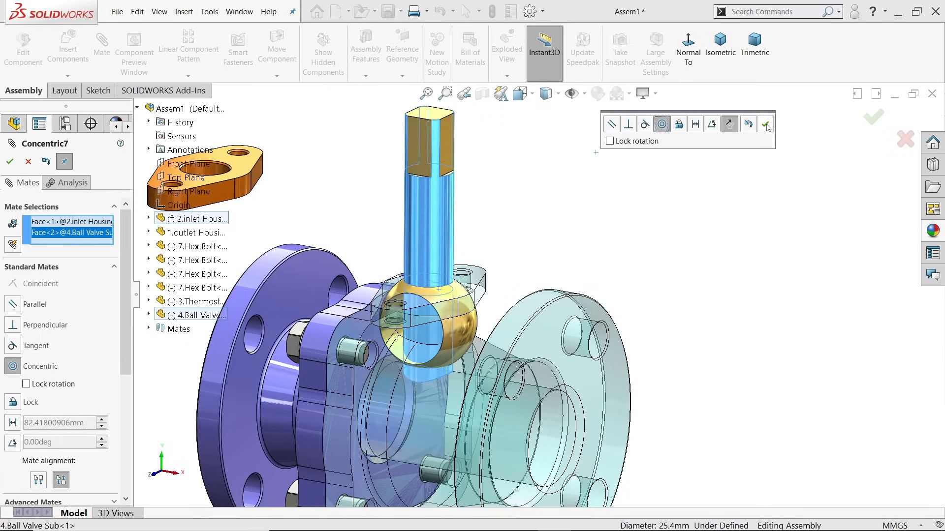
pyautogui.click(765, 125)
pyautogui.moveTo(429, 198); pyautogui.dragTo(429, 328)
# - Mate the ball's spherical face tangent to the inlet housing's main bore face and turn the ball in place
pyautogui.moveTo(445, 356); pyautogui.dragTo(386, 360, button='middle')
pyautogui.click(432, 448)
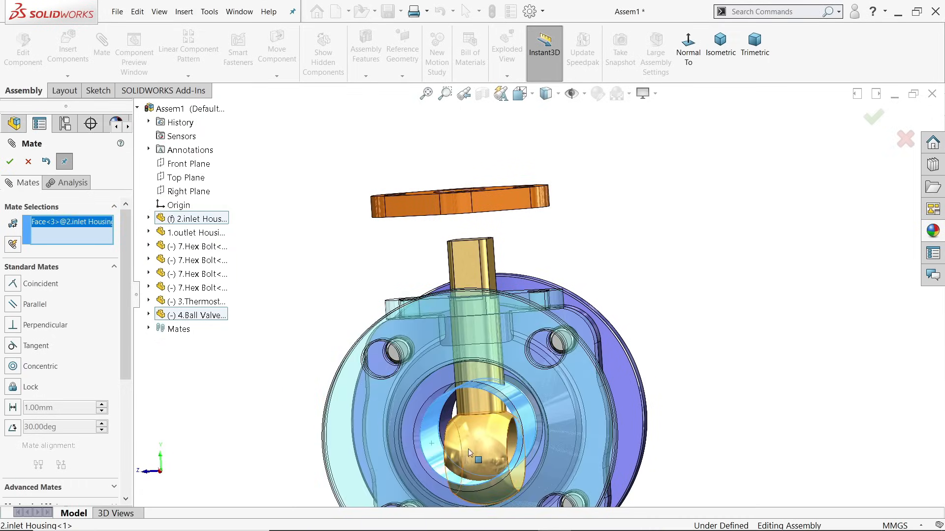
pyautogui.scroll(-4, 495, 446)
pyautogui.click(498, 441)
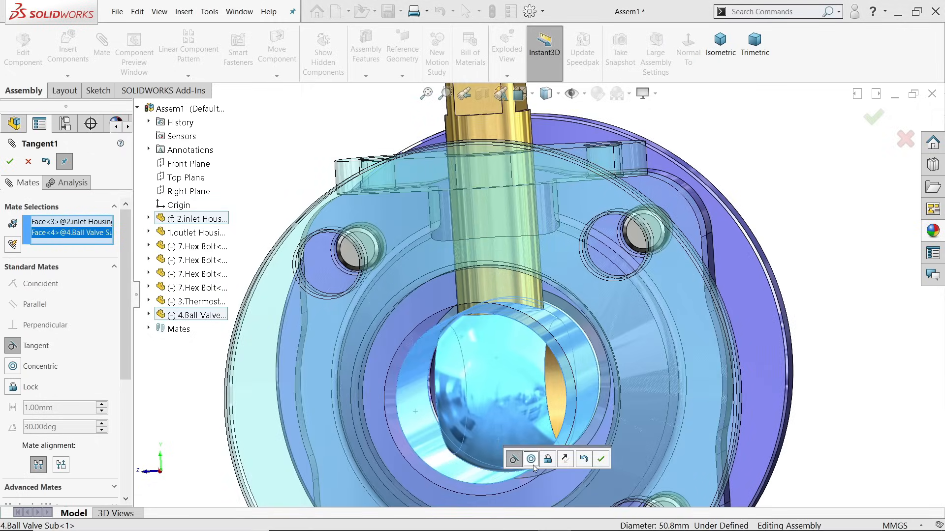
pyautogui.click(601, 460)
pyautogui.scroll(4, 517, 320)
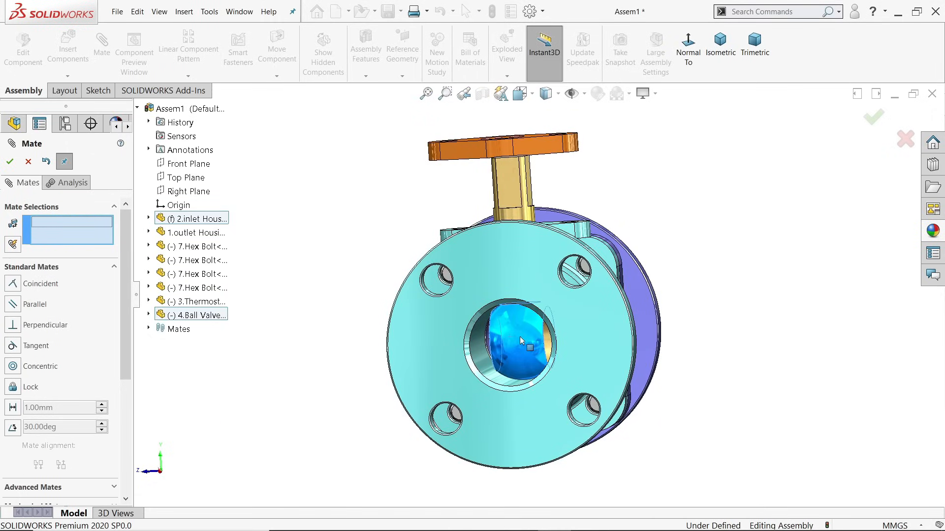
pyautogui.moveTo(520, 338)
pyautogui.mouseDown()
pyautogui.moveTo(563, 330)
pyautogui.moveTo(522, 334)
pyautogui.mouseUp()
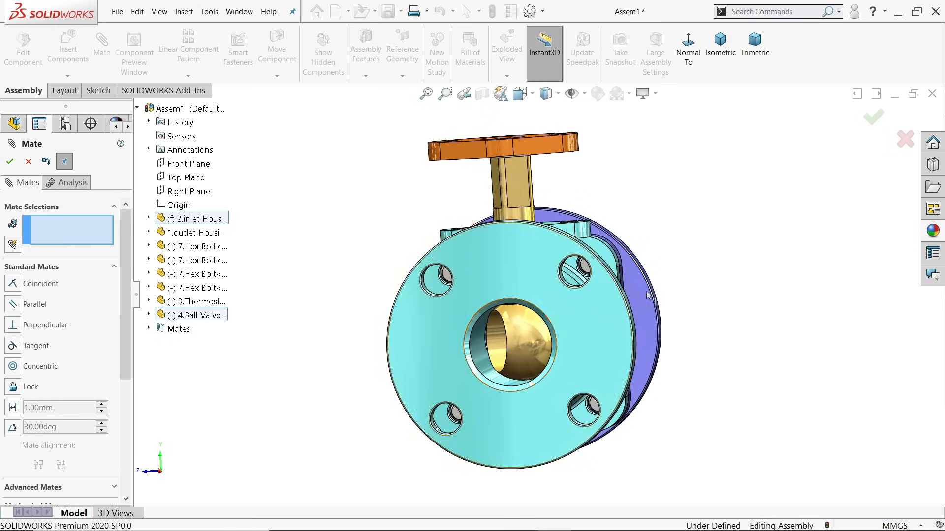
# - Mate the thermostat flange's central hole concentric with the round part of the ball valve stem
pyautogui.moveTo(647, 293); pyautogui.dragTo(707, 354, button='middle')
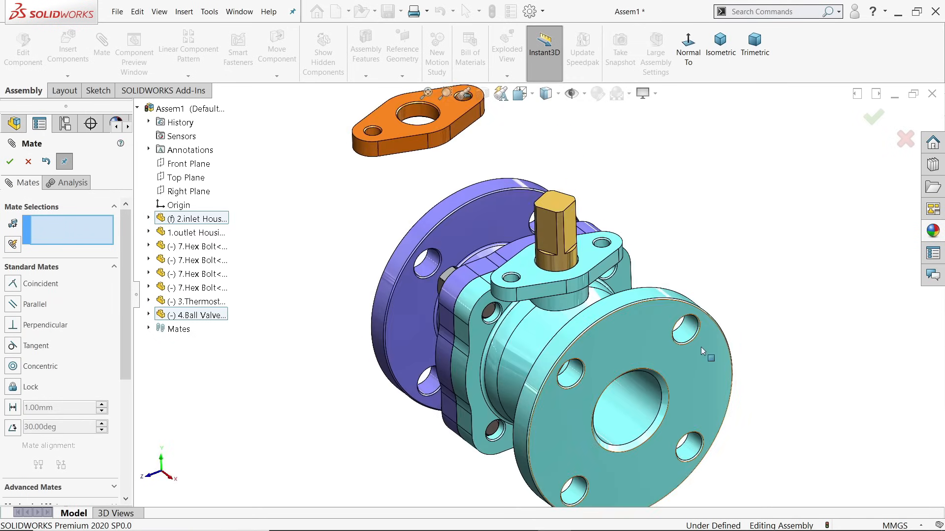
pyautogui.scroll(2, 590, 261)
pyautogui.scroll(-4, 561, 243)
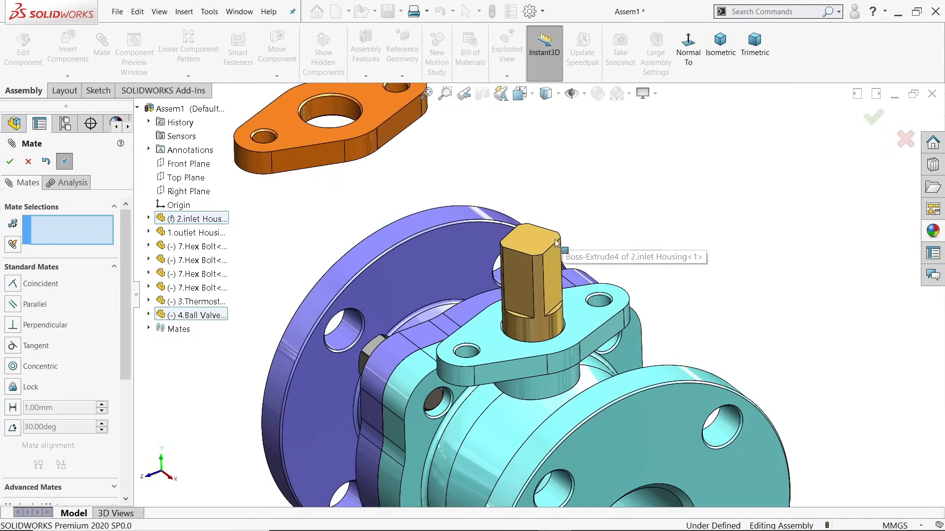
pyautogui.click(332, 112)
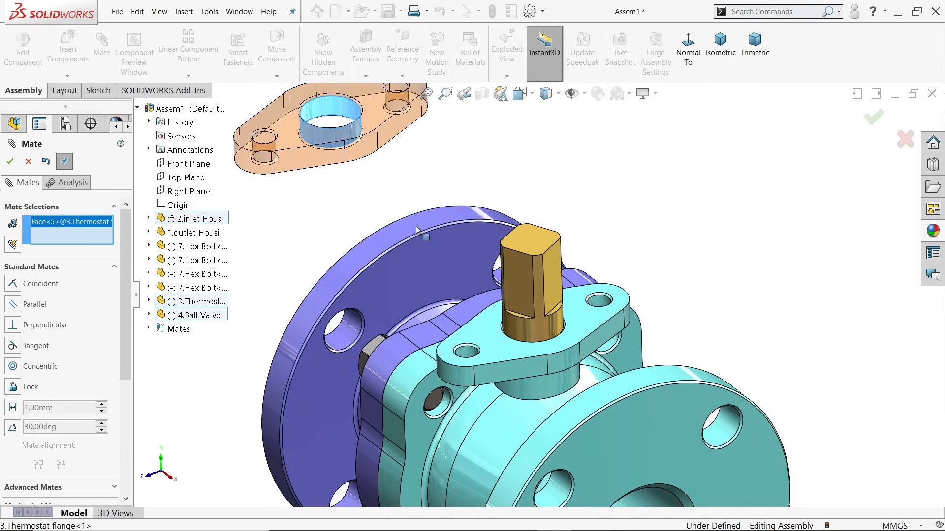
pyautogui.click(542, 329)
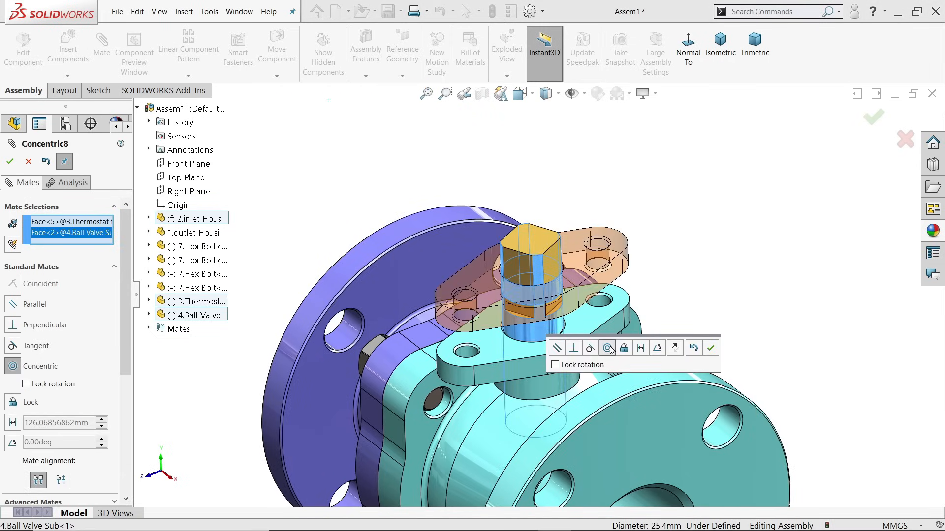
pyautogui.click(710, 348)
# - Mate a bolt hole of the thermostat flange concentric with the matching hole in the inlet housing's neck flange
pyautogui.scroll(-3, 585, 305)
pyautogui.click(580, 303)
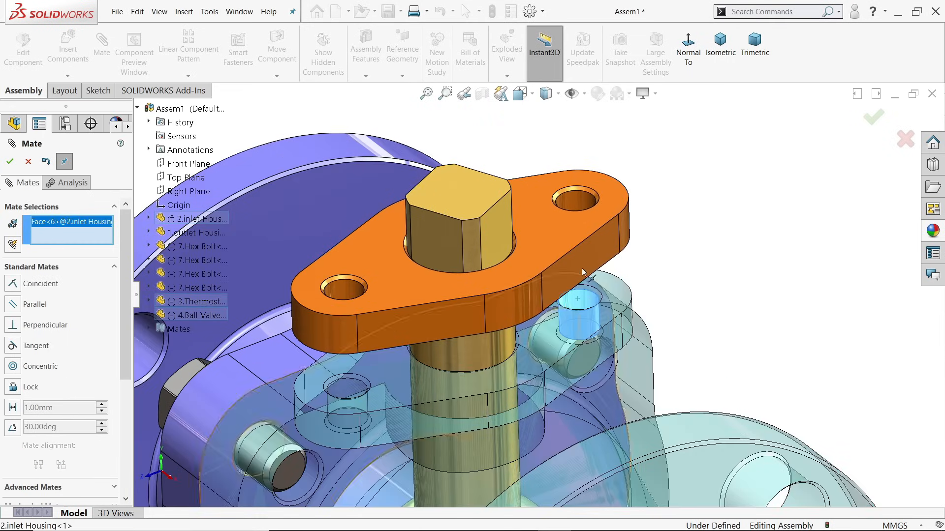
pyautogui.click(579, 201)
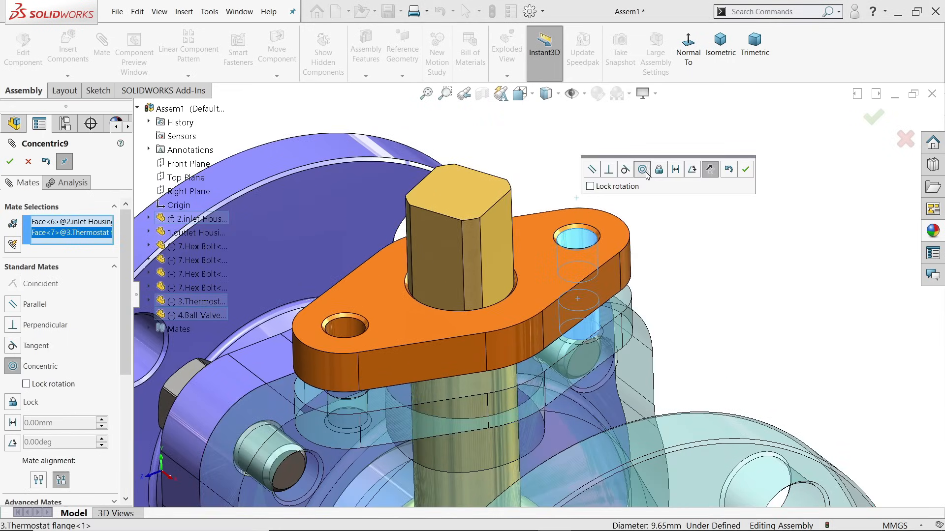
pyautogui.click(746, 170)
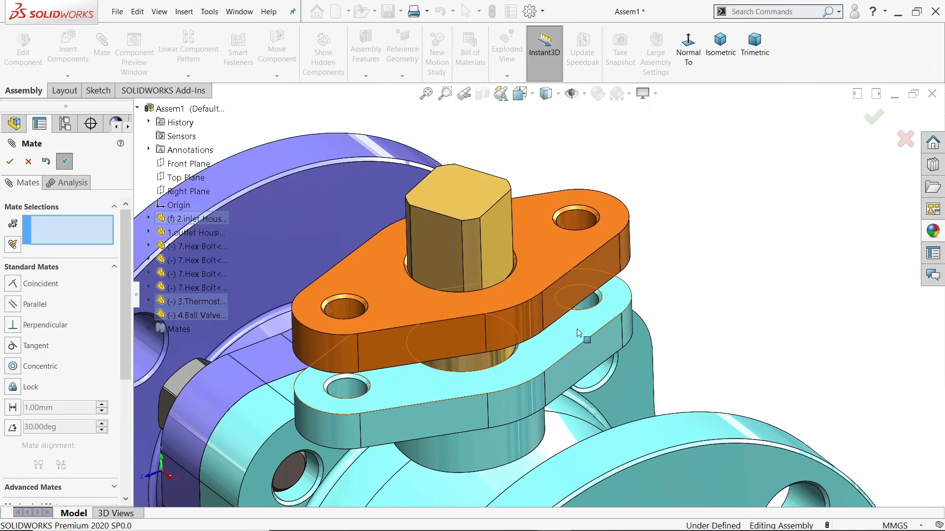
# - Mate the thermostat flange's underside coincident with the top face of the inlet housing's neck flange
pyautogui.moveTo(579, 327); pyautogui.dragTo(566, 255, button='middle')
pyautogui.click(370, 276)
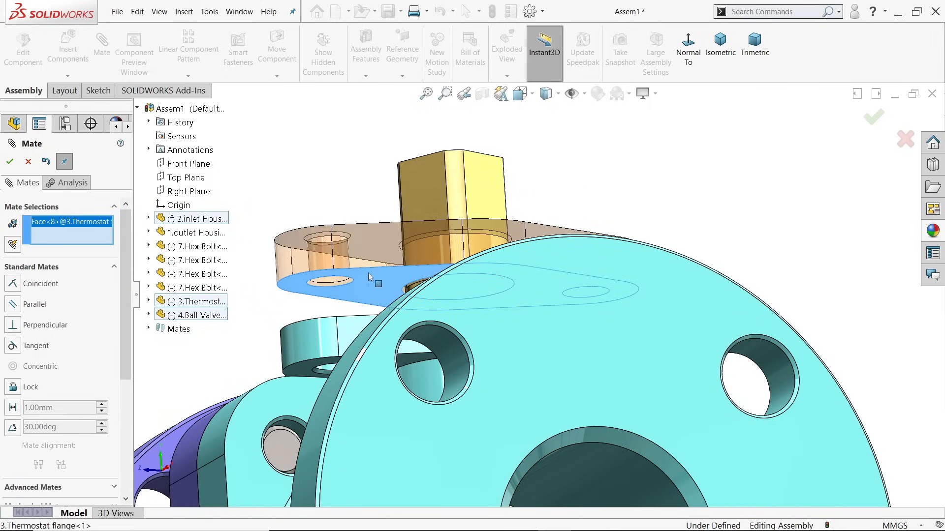
pyautogui.moveTo(354, 176); pyautogui.dragTo(364, 274, button='middle')
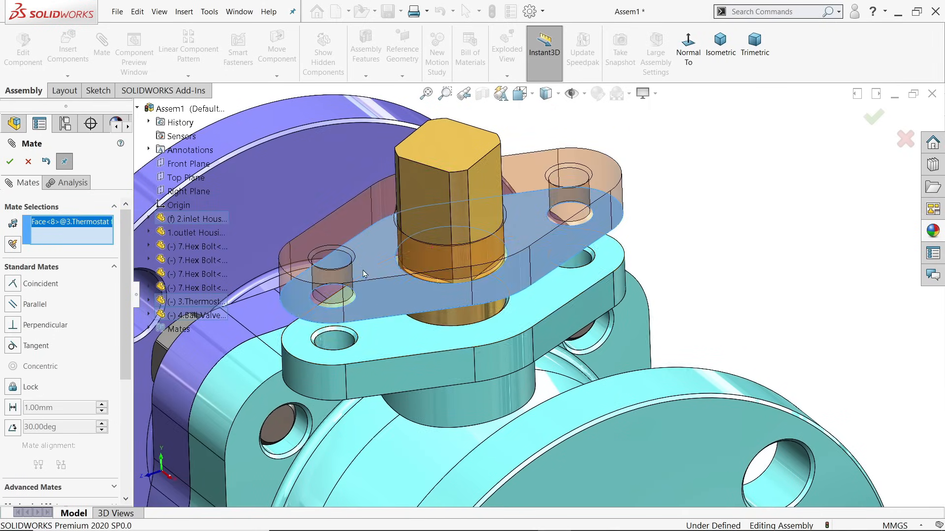
pyautogui.click(393, 346)
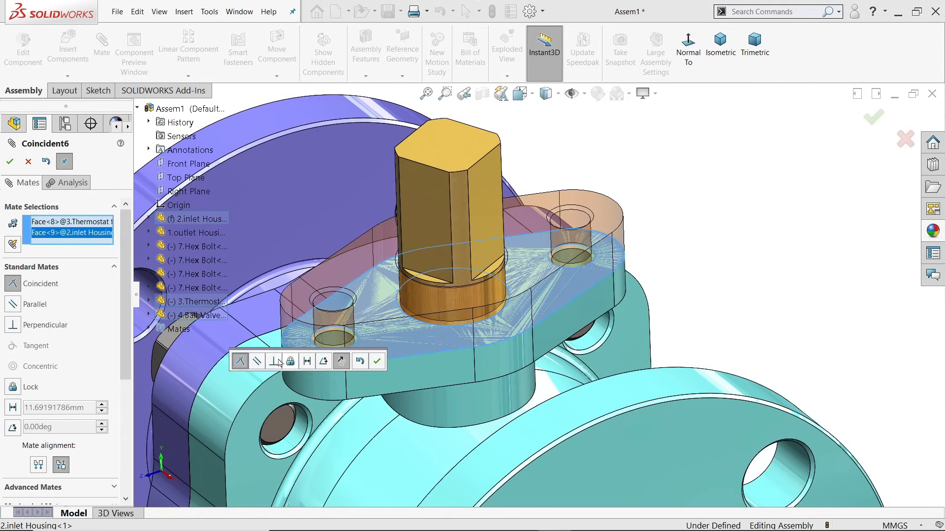
pyautogui.click(377, 362)
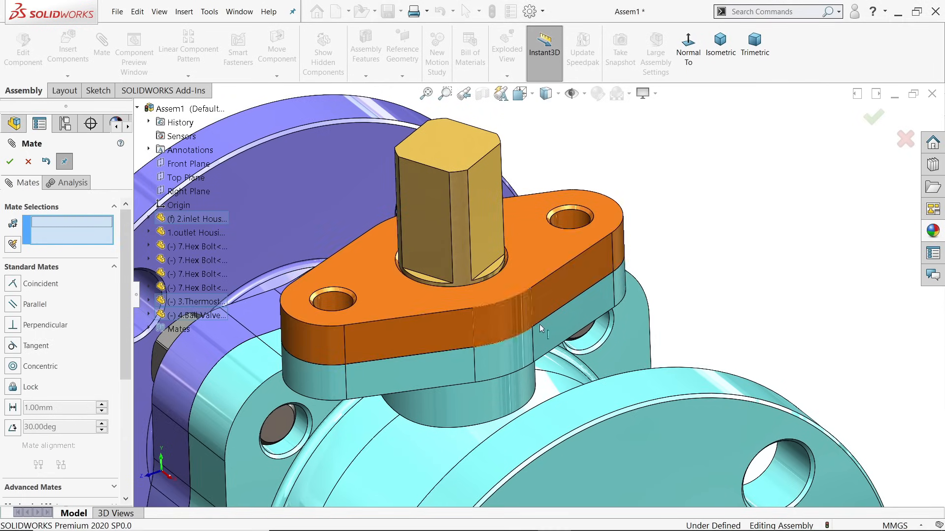
# - Finish mating and turn the ball valve stem slightly to check its rotation
pyautogui.scroll(3, 540, 325)
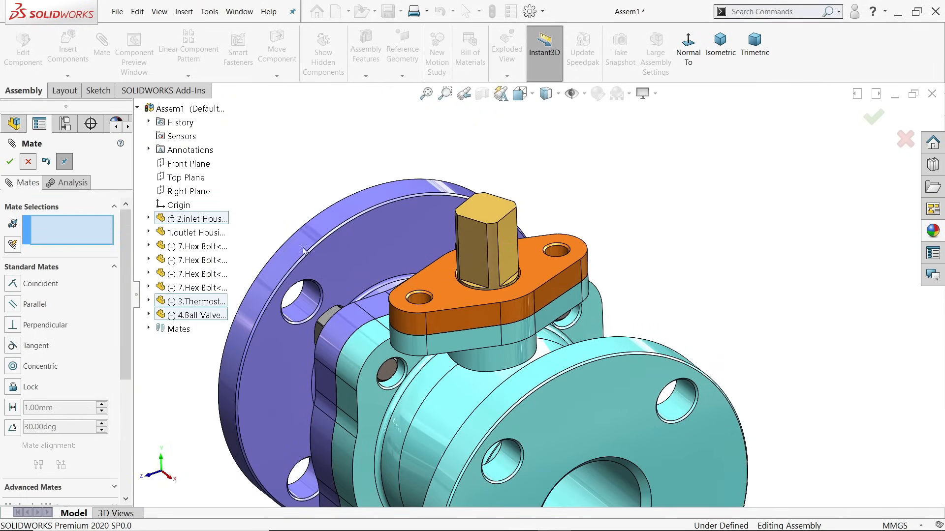
pyautogui.press('Escape')
pyautogui.moveTo(496, 257); pyautogui.dragTo(494, 255)
pyautogui.click(253, 186)
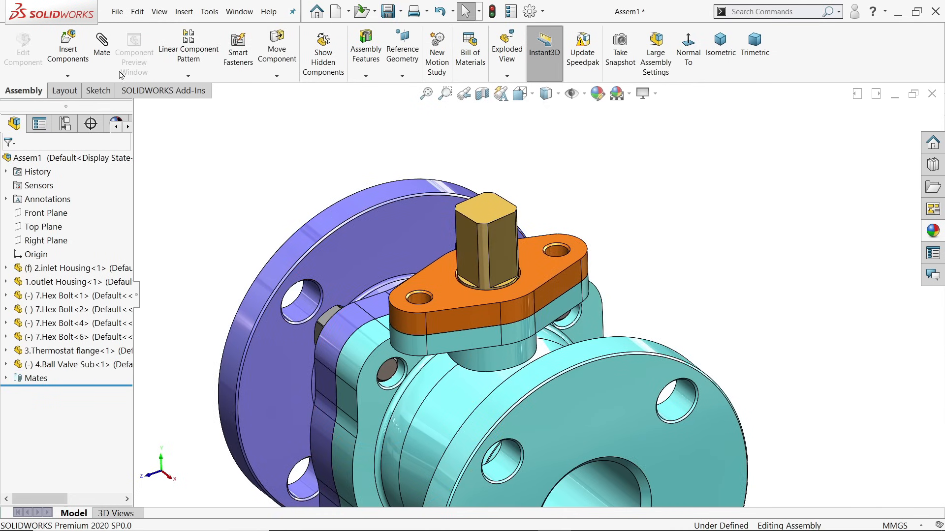
pyautogui.click(102, 52)
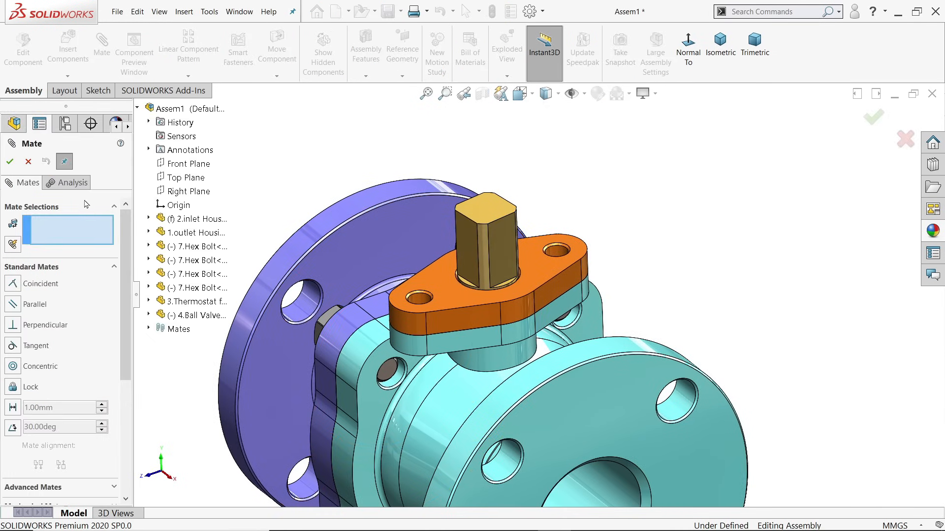
pyautogui.click(29, 161)
# - Insert 5.Lock Lever and 8.Handle together, placing the handle above the valve and the lock lever beside the stem
pyautogui.click(68, 54)
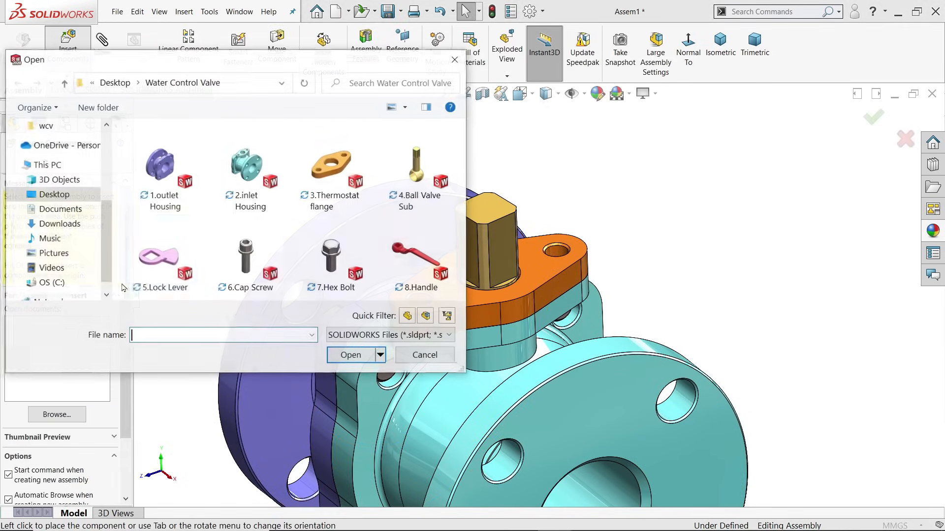
pyautogui.click(163, 270)
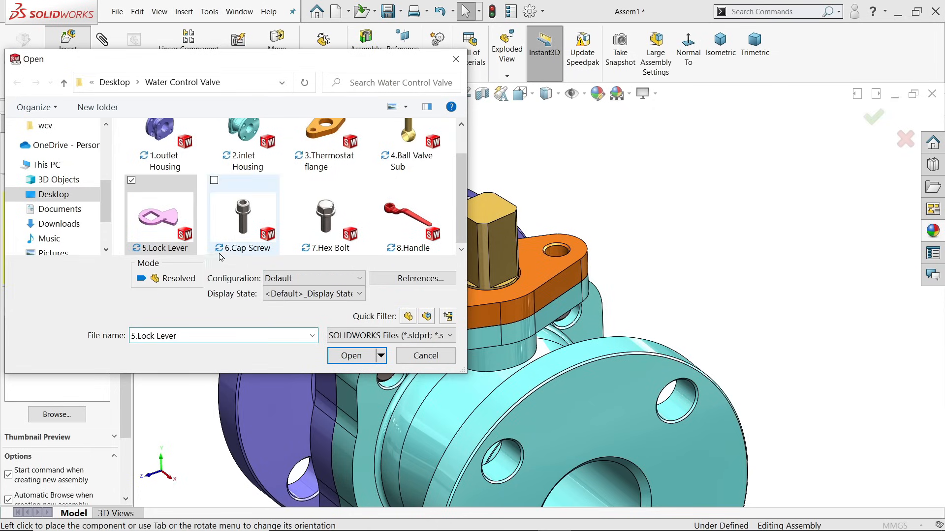
pyautogui.keyDown('ctrl'); pyautogui.click(415, 226); pyautogui.keyUp('ctrl')
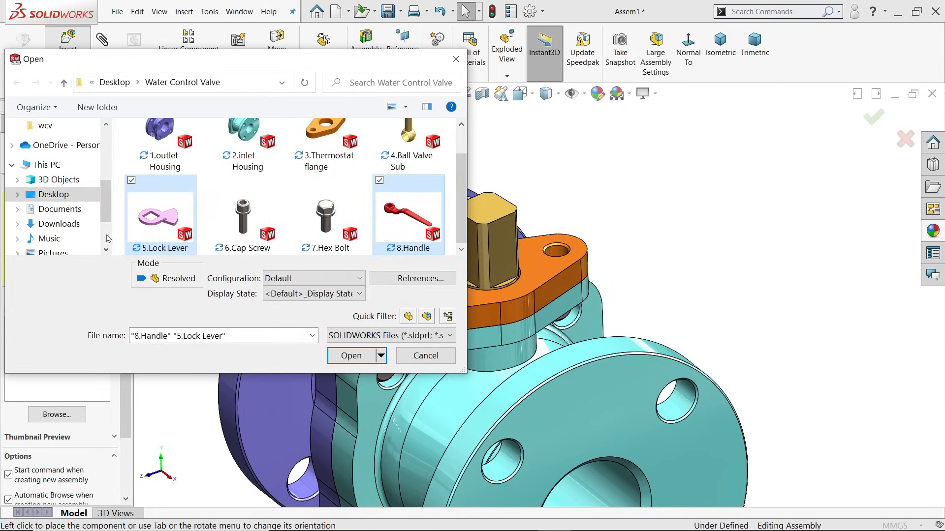
pyautogui.click(351, 362)
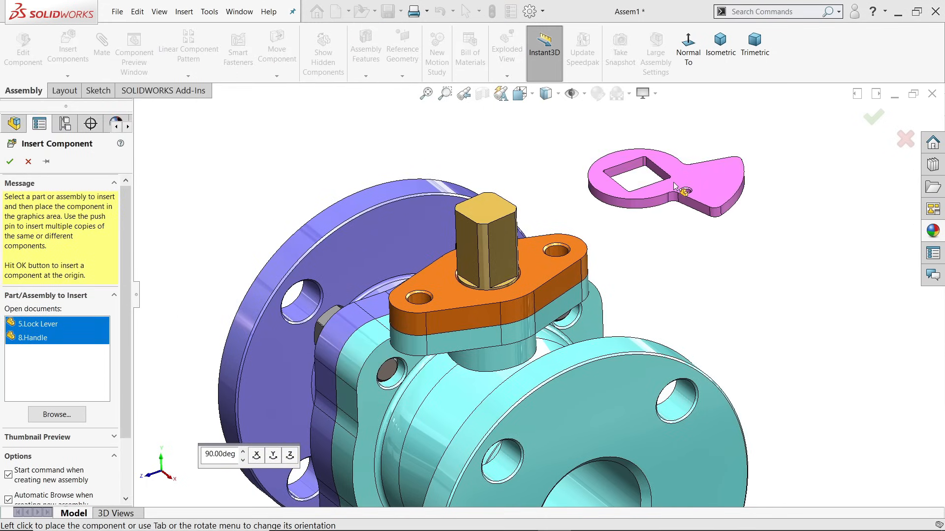
pyautogui.click(677, 174)
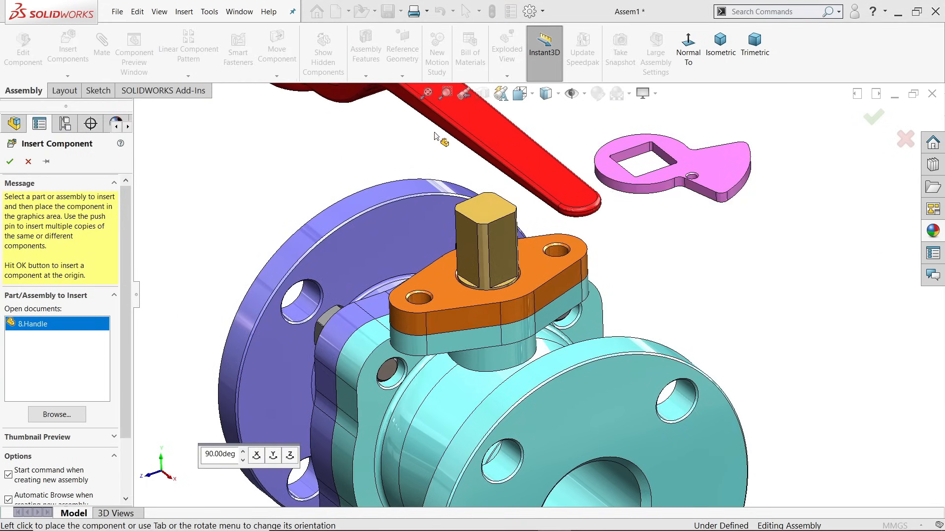
pyautogui.click(509, 162)
pyautogui.moveTo(659, 180); pyautogui.dragTo(688, 240)
pyautogui.scroll(-1, 668, 257)
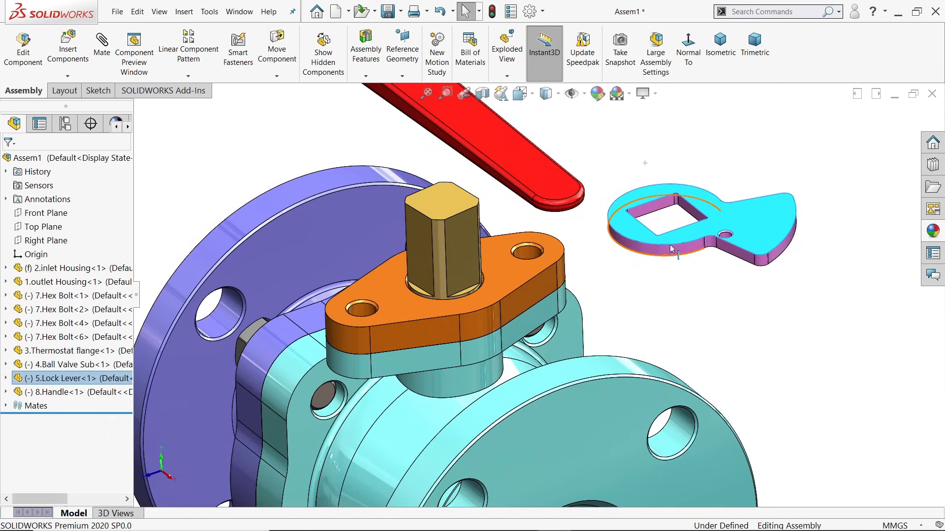
pyautogui.click(615, 289)
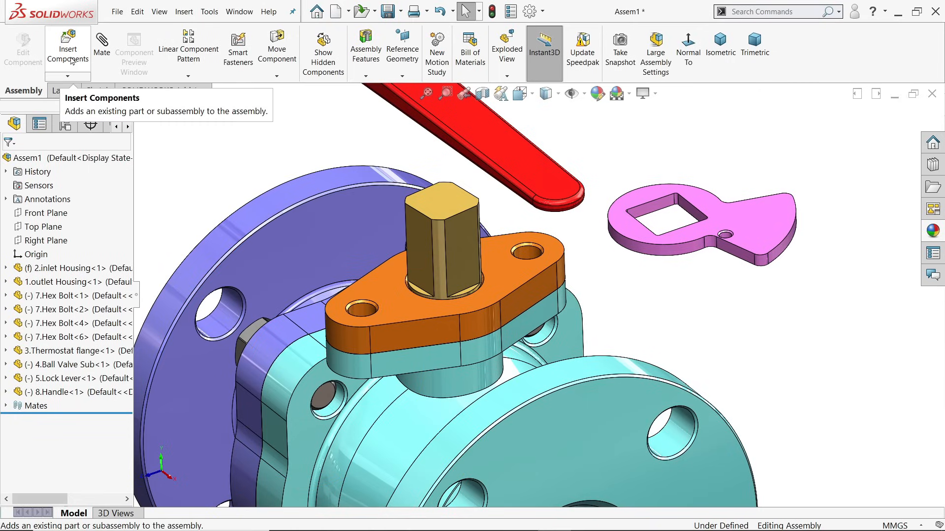
# - Mate an inner face of the lock lever's square hole coincident with a flat side face of the ball valve stem
pyautogui.click(102, 44)
pyautogui.scroll(-2, 539, 264)
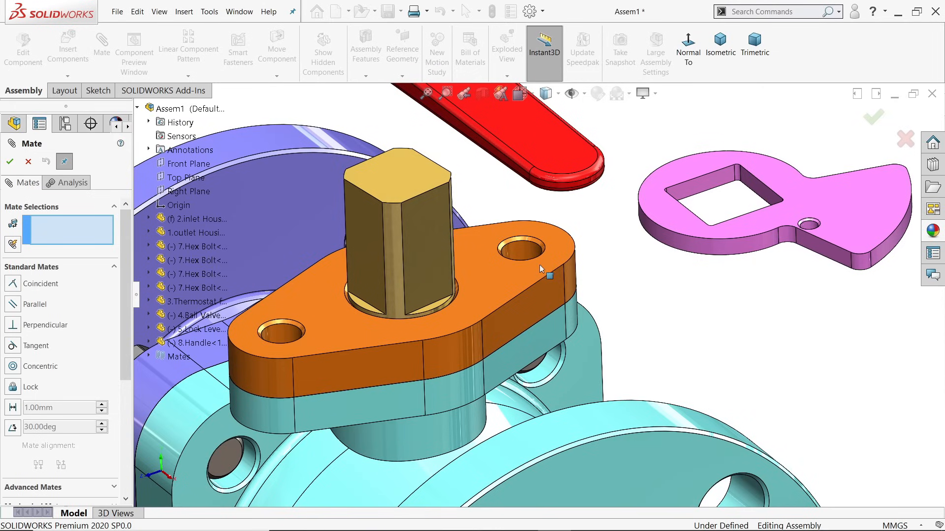
pyautogui.click(763, 196)
pyautogui.moveTo(763, 195); pyautogui.dragTo(450, 250, button='middle')
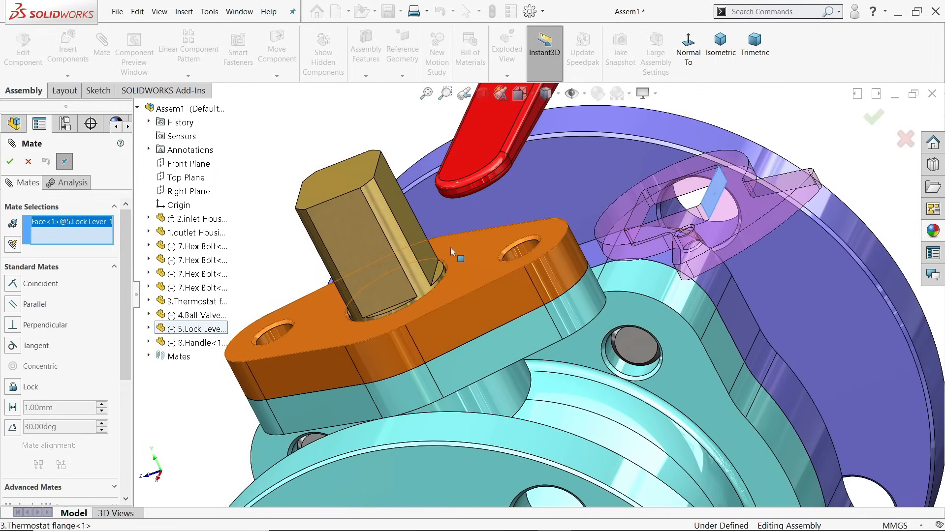
pyautogui.click(403, 232)
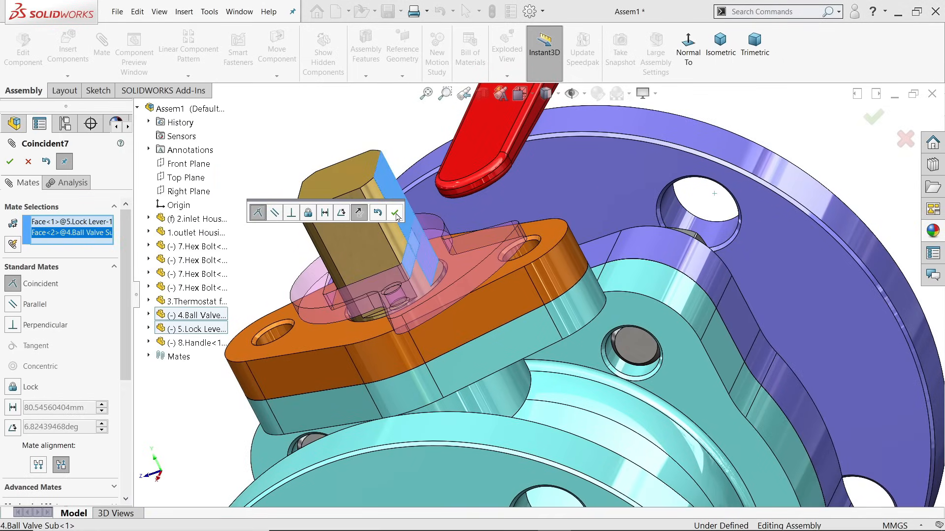
pyautogui.click(397, 214)
# - Mate an adjacent inner face of the lock lever's square hole coincident with the stem's neighbouring flat face
pyautogui.moveTo(397, 217); pyautogui.dragTo(365, 288, button='middle')
pyautogui.click(359, 256)
pyautogui.moveTo(359, 256); pyautogui.dragTo(409, 311, button='middle')
pyautogui.click(404, 307)
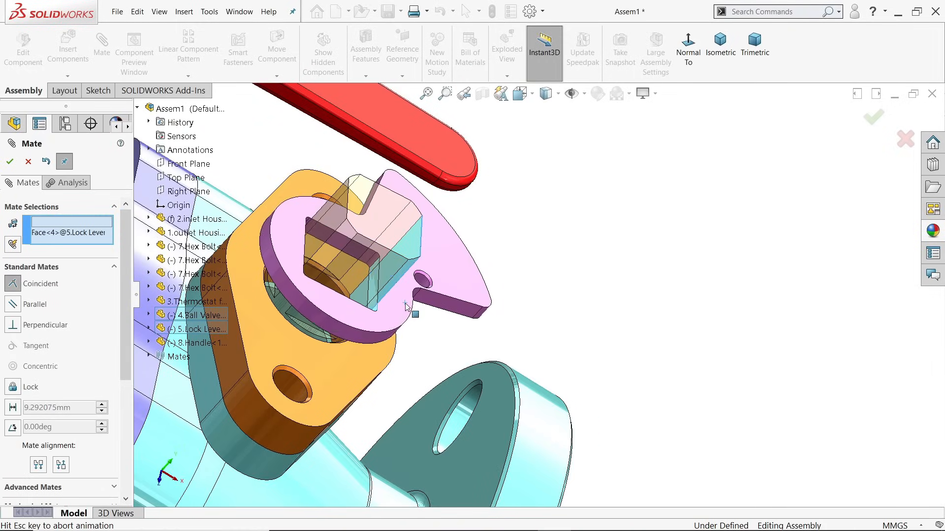
pyautogui.click(389, 324)
# - Seat the lock lever's underside coincident with the shoulder at the base of the stem's flats and finish mating
pyautogui.moveTo(390, 324); pyautogui.dragTo(372, 242, button='middle')
pyautogui.scroll(-5, 398, 354)
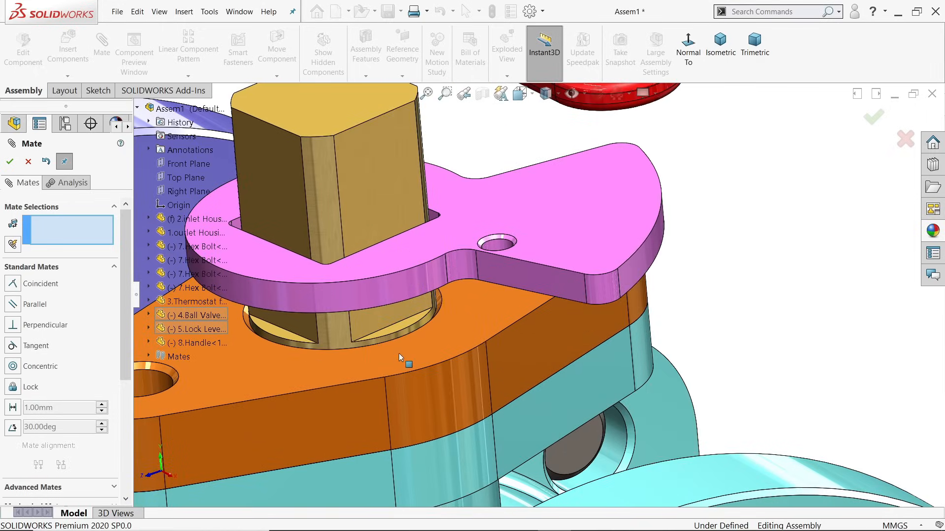
pyautogui.click(401, 325)
pyautogui.moveTo(401, 325); pyautogui.dragTo(438, 184, button='middle')
pyautogui.click(437, 183)
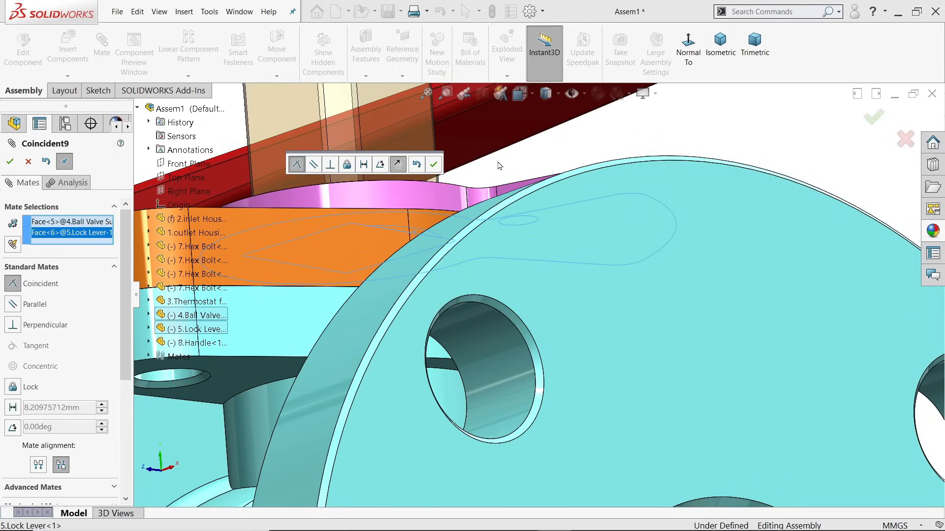
pyautogui.click(433, 166)
pyautogui.moveTo(435, 169); pyautogui.dragTo(489, 290, button='middle')
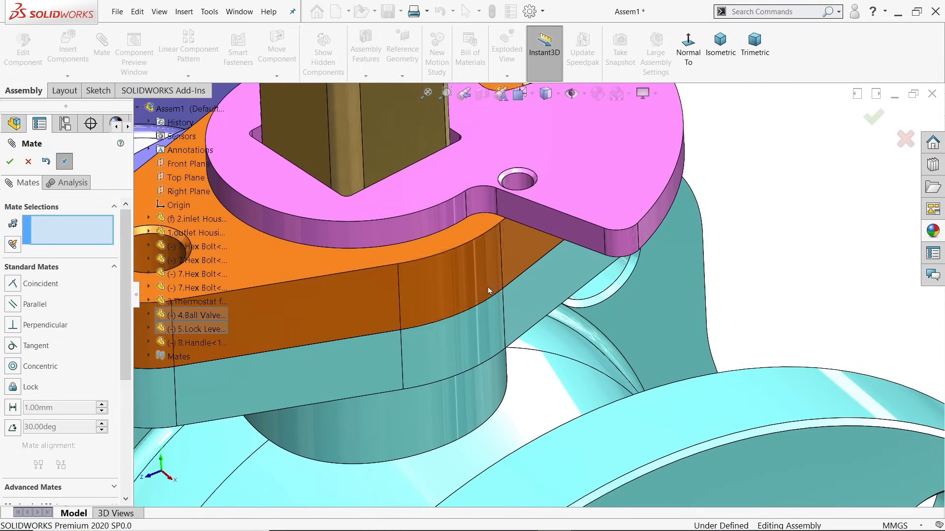
pyautogui.click(10, 162)
pyautogui.scroll(-6, 518, 327)
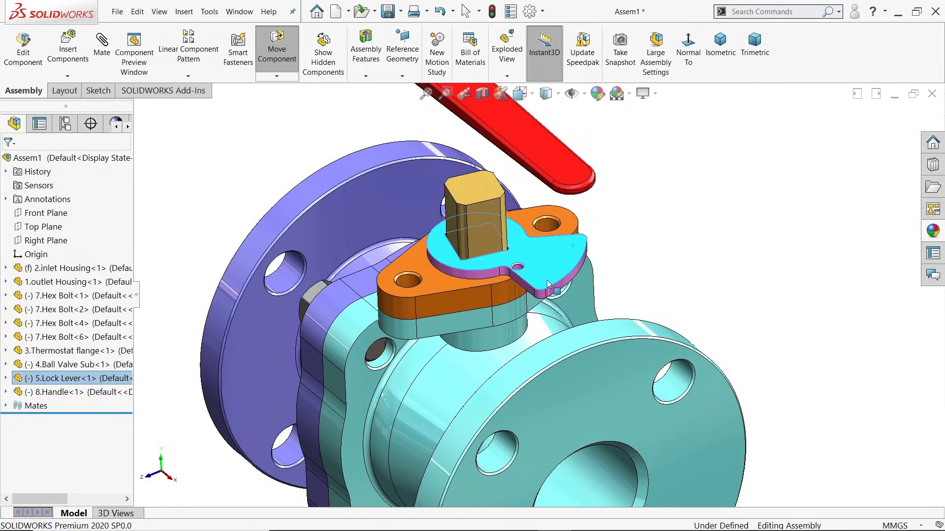
# - Swing the lock lever around the stem and move the handle down beside the ball valve stem
pyautogui.moveTo(547, 285); pyautogui.dragTo(581, 249)
pyautogui.scroll(-5, 537, 296)
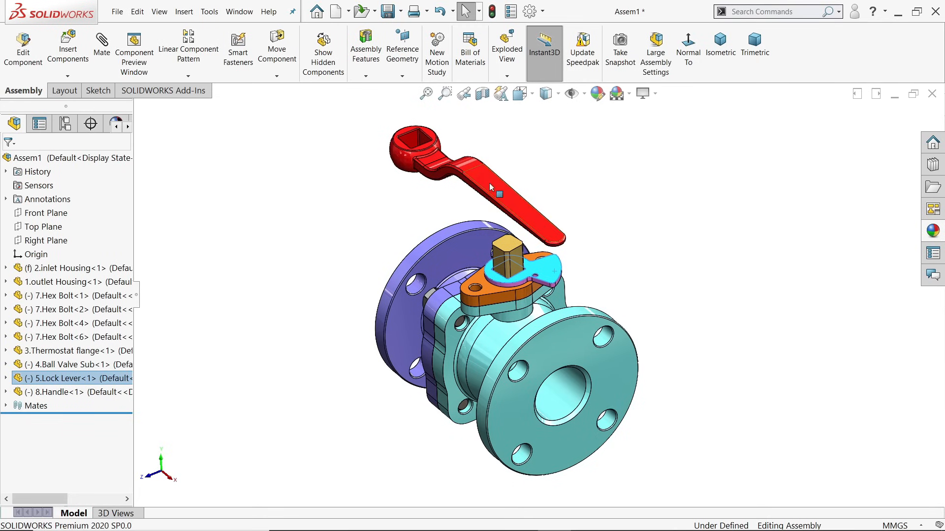
pyautogui.moveTo(491, 187); pyautogui.dragTo(548, 246)
pyautogui.scroll(5, 547, 246)
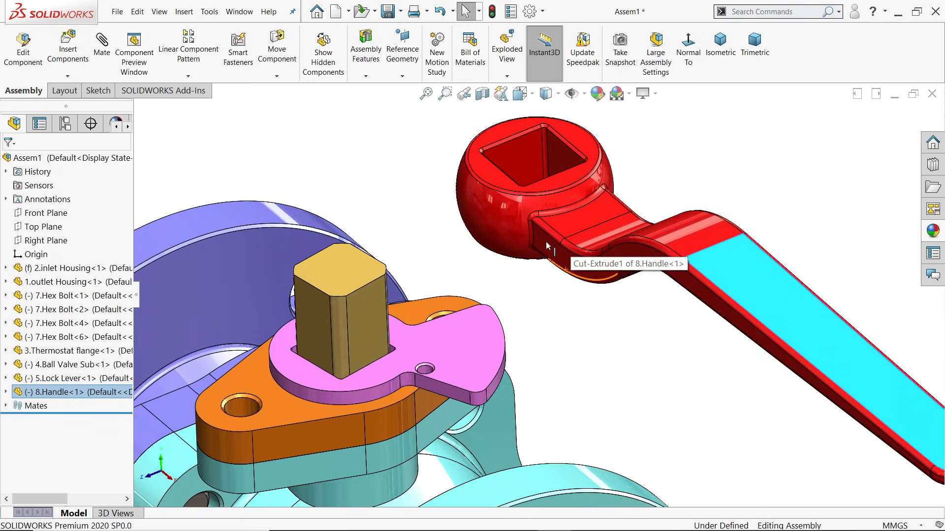
pyautogui.moveTo(653, 286); pyautogui.dragTo(644, 252, button='middle')
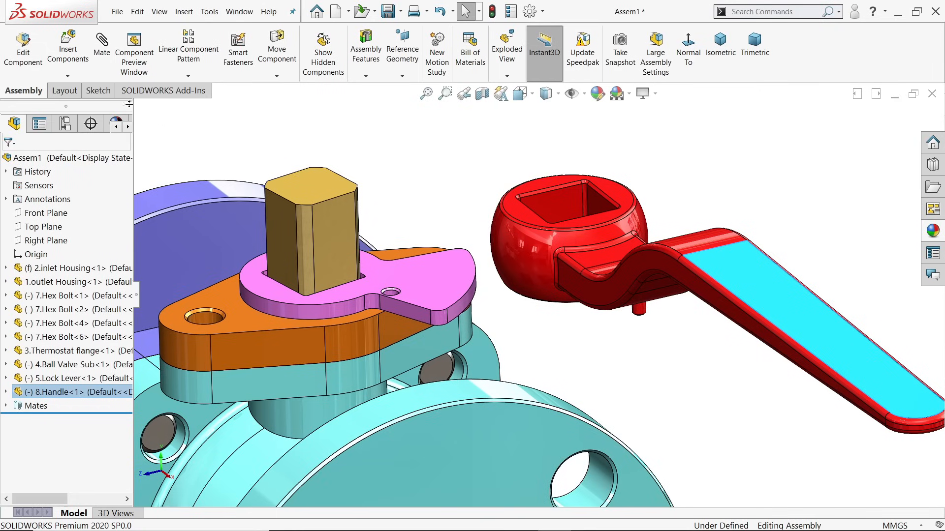
# - Mate an inner face of the handle's square hole coincident with a flat side face of the ball valve stem
pyautogui.click(101, 56)
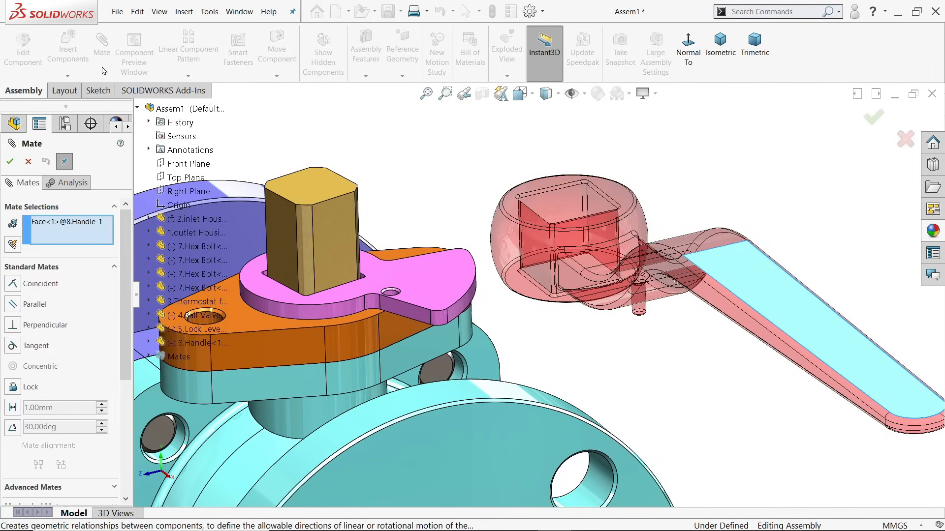
pyautogui.rightClick(74, 225)
pyautogui.click(115, 236)
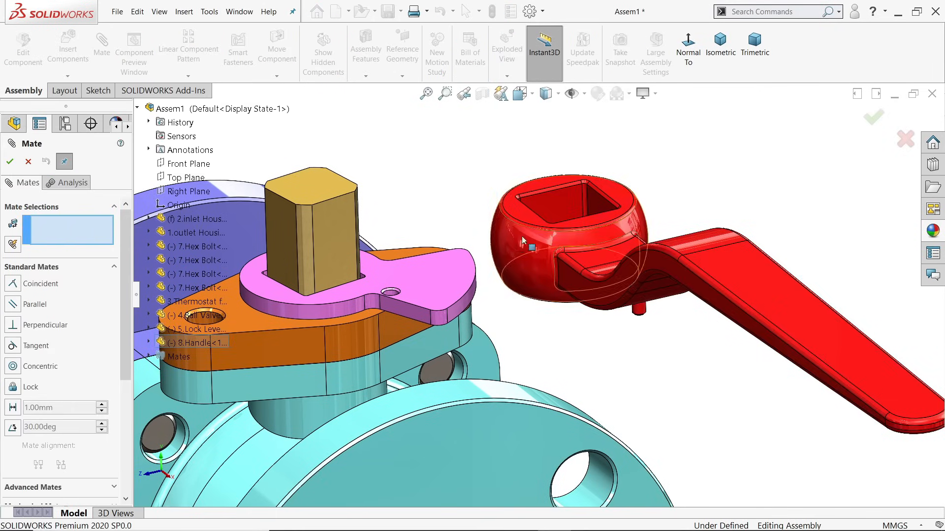
pyautogui.click(326, 234)
pyautogui.moveTo(326, 234); pyautogui.dragTo(550, 256, button='middle')
pyautogui.scroll(3, 538, 256)
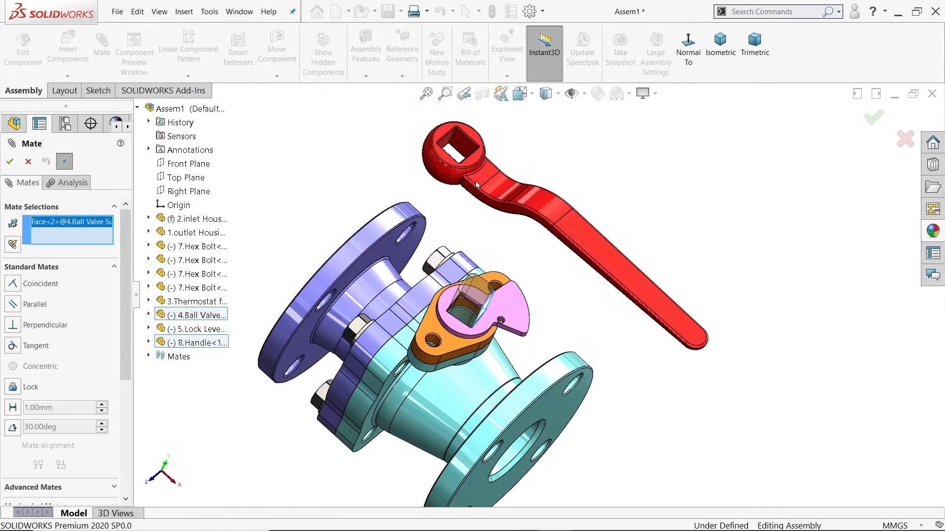
pyautogui.moveTo(487, 179); pyautogui.dragTo(608, 319)
pyautogui.moveTo(639, 259); pyautogui.dragTo(637, 353, button='middle')
pyautogui.click(589, 288)
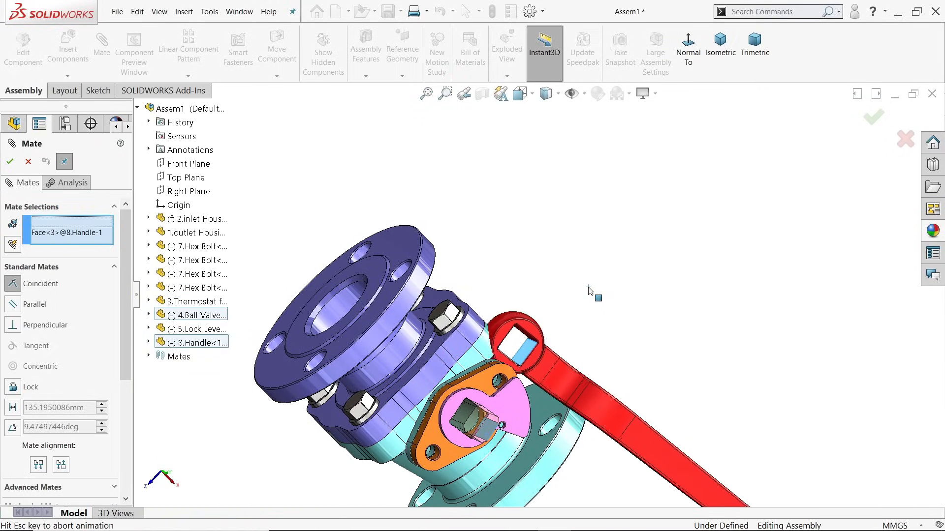
pyautogui.click(741, 276)
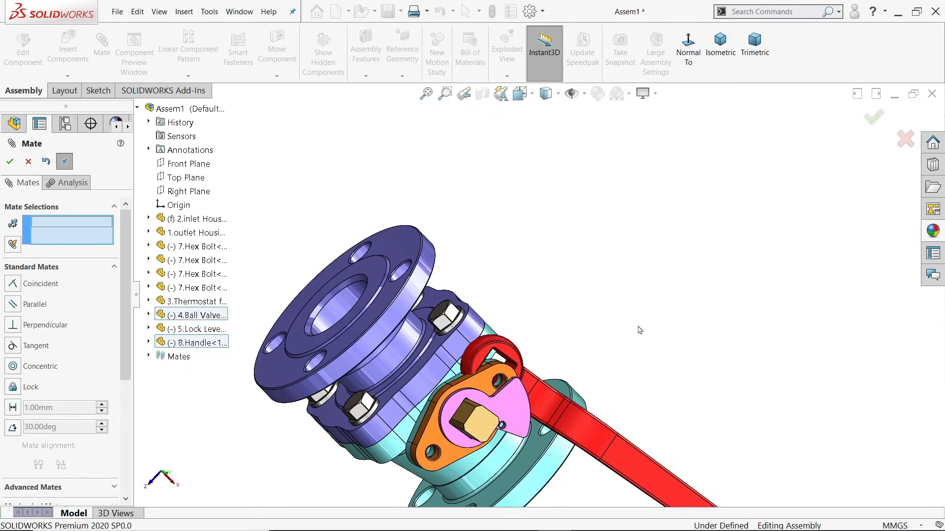
# - Raise the handle above the stem and mate the adjacent inner face of its square hole coincident with the stem's neighbouring flat face
pyautogui.hotkey('ctrl', '7')
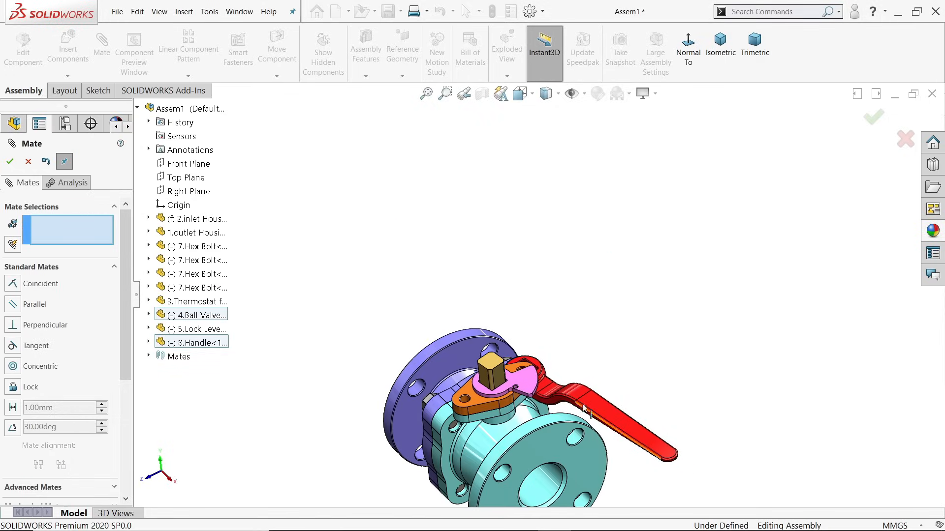
pyautogui.moveTo(593, 403); pyautogui.dragTo(596, 340)
pyautogui.scroll(8, 513, 345)
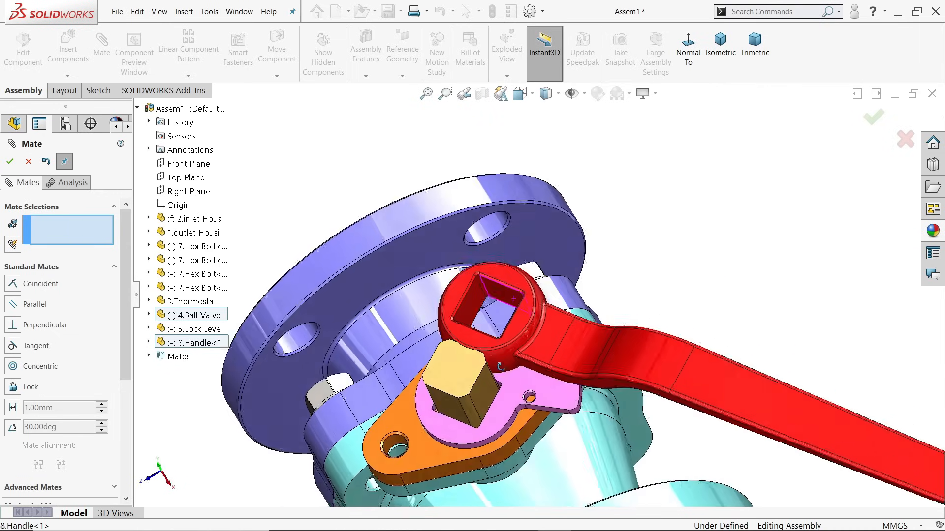
pyautogui.moveTo(511, 342); pyautogui.dragTo(524, 320)
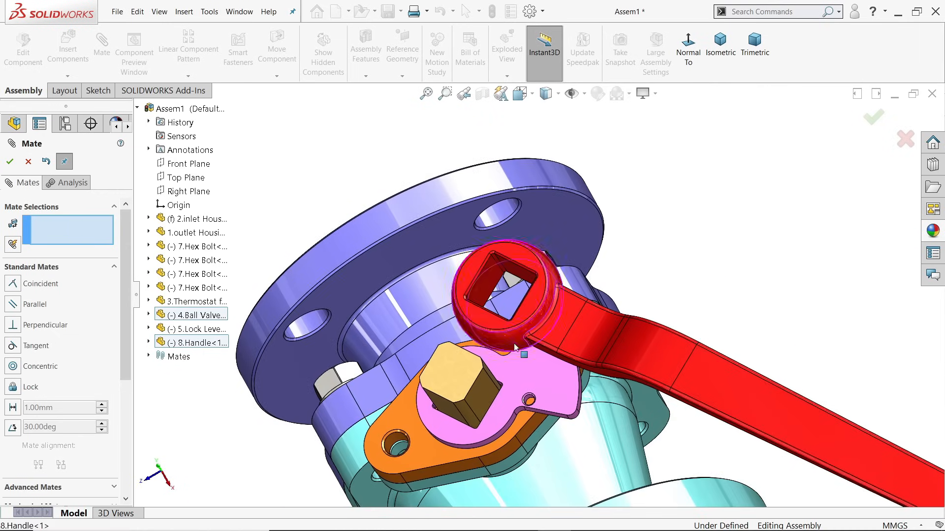
pyautogui.moveTo(515, 343); pyautogui.dragTo(507, 410, button='middle')
pyautogui.click(486, 350)
pyautogui.moveTo(486, 350); pyautogui.dragTo(633, 228, button='middle')
pyautogui.click(522, 259)
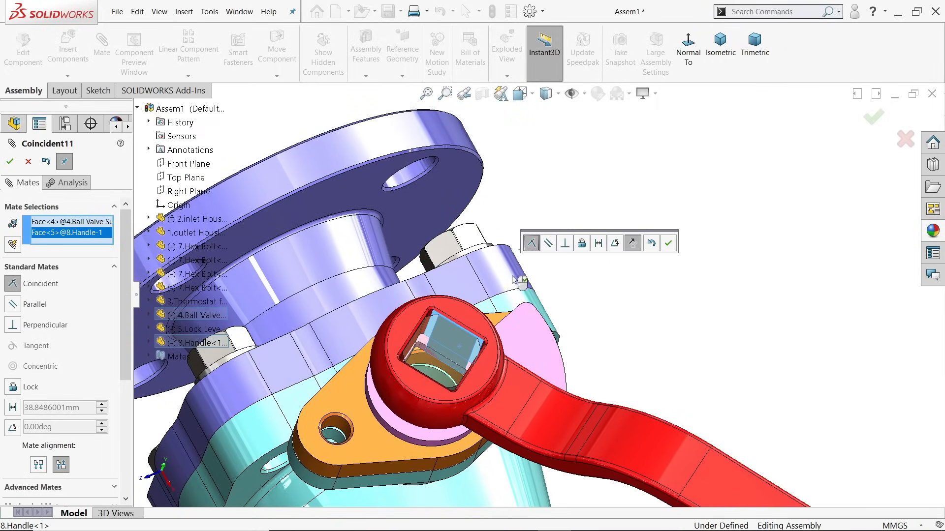
pyautogui.click(667, 244)
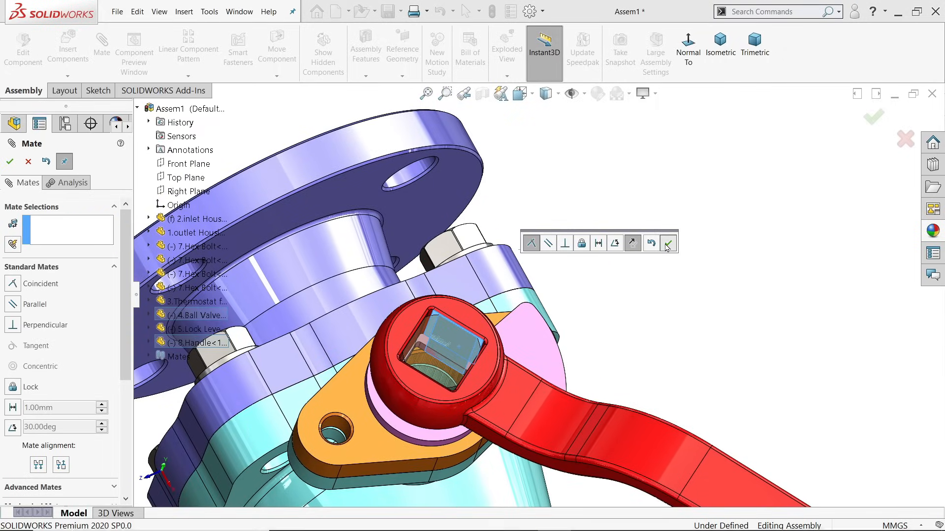
# - Mate the small pin under the handle concentric with the small round hole in the lock lever
pyautogui.moveTo(562, 372); pyautogui.dragTo(548, 232, button='middle')
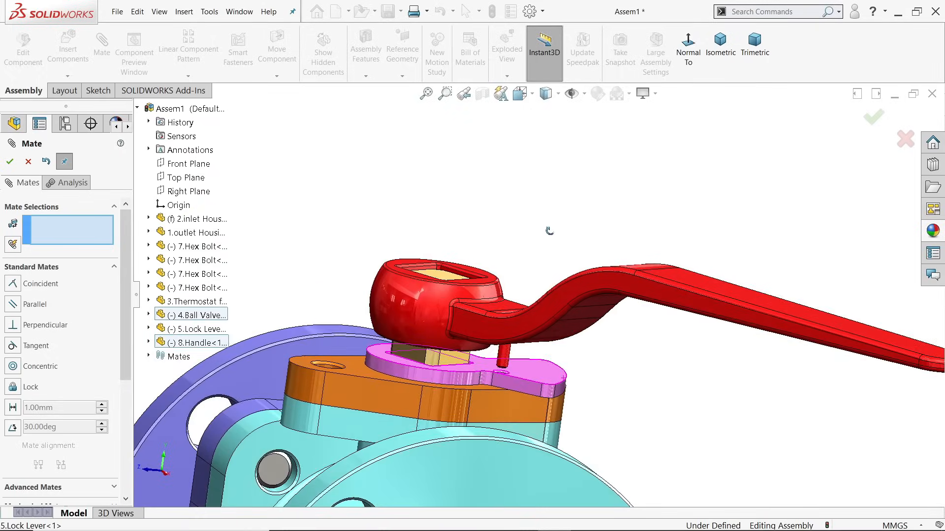
pyautogui.scroll(-5, 501, 380)
pyautogui.moveTo(522, 365); pyautogui.dragTo(517, 329, button='middle')
pyautogui.scroll(-4, 518, 326)
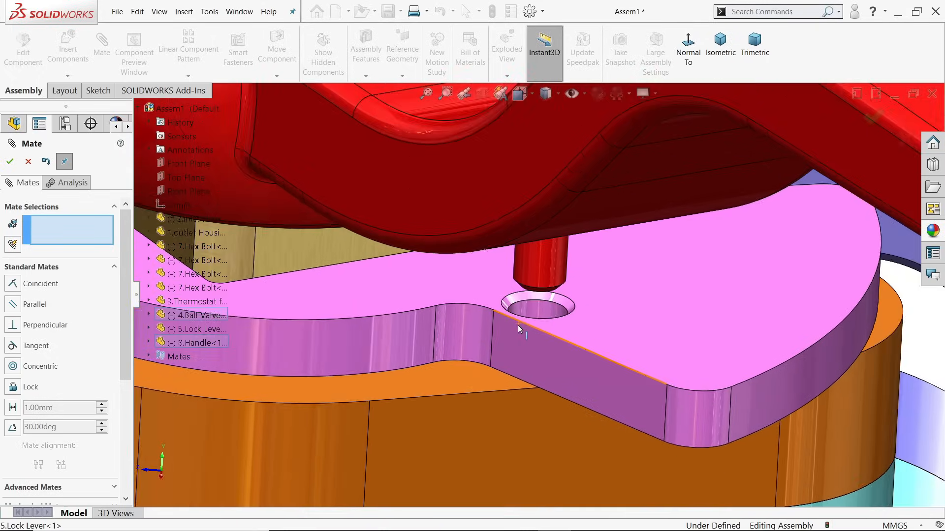
pyautogui.click(542, 307)
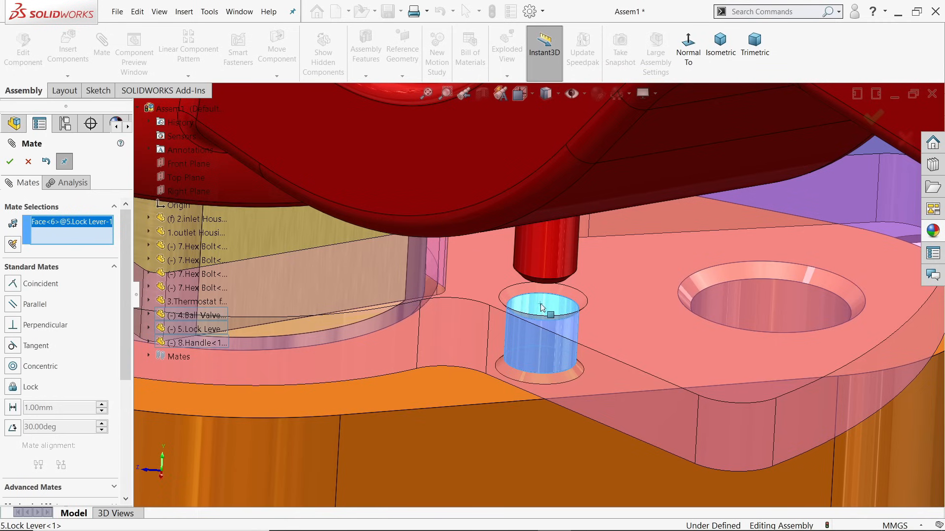
pyautogui.click(549, 262)
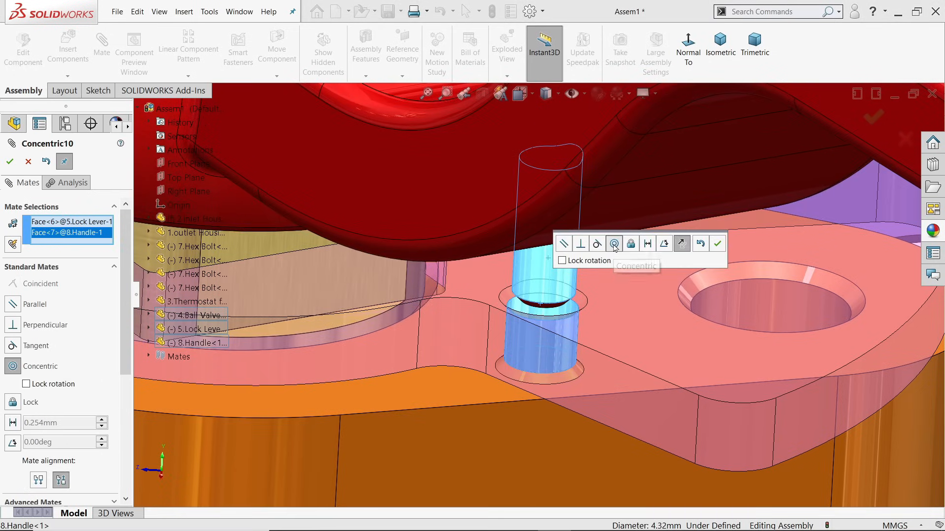
pyautogui.click(719, 244)
pyautogui.scroll(3, 610, 310)
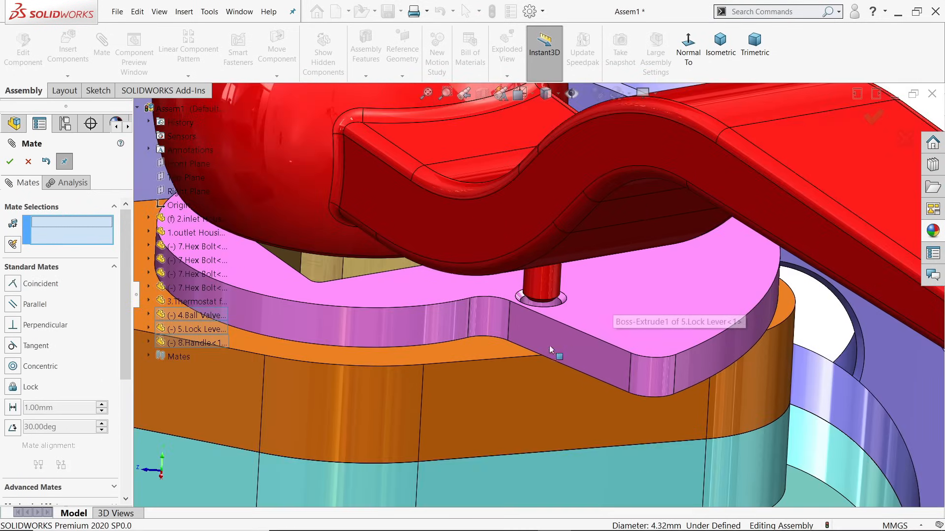
# - Seat the handle's underside coincident with the lock lever's upper face and finish mating
pyautogui.scroll(-3, 525, 351)
pyautogui.moveTo(525, 352); pyautogui.dragTo(592, 296, button='middle')
pyautogui.scroll(-3, 440, 268)
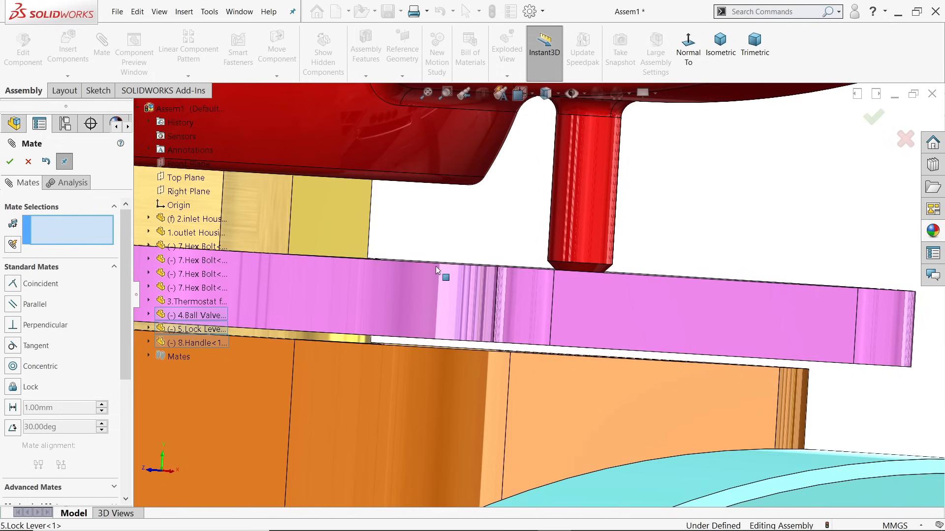
pyautogui.moveTo(439, 269); pyautogui.dragTo(435, 295, button='middle')
pyautogui.click(440, 235)
pyautogui.click(475, 202)
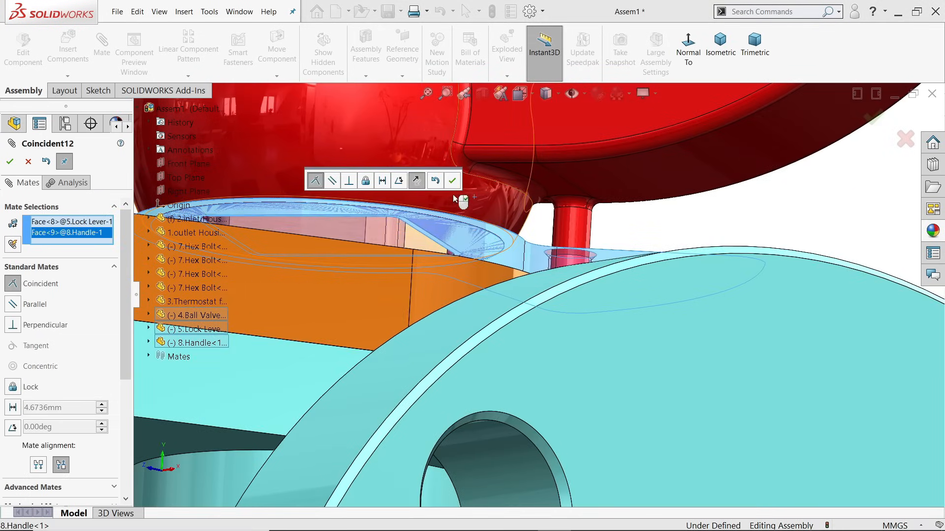
pyautogui.click(454, 185)
pyautogui.moveTo(576, 264)
pyautogui.mouseDown(button='middle')
pyautogui.moveTo(574, 286)
pyautogui.moveTo(572, 278)
pyautogui.mouseUp(button='middle')
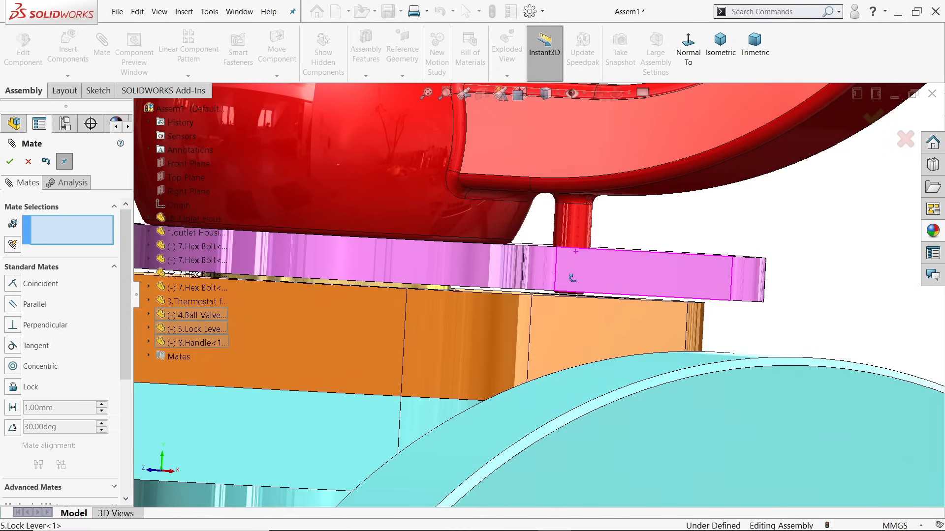
pyautogui.scroll(-5, 565, 299)
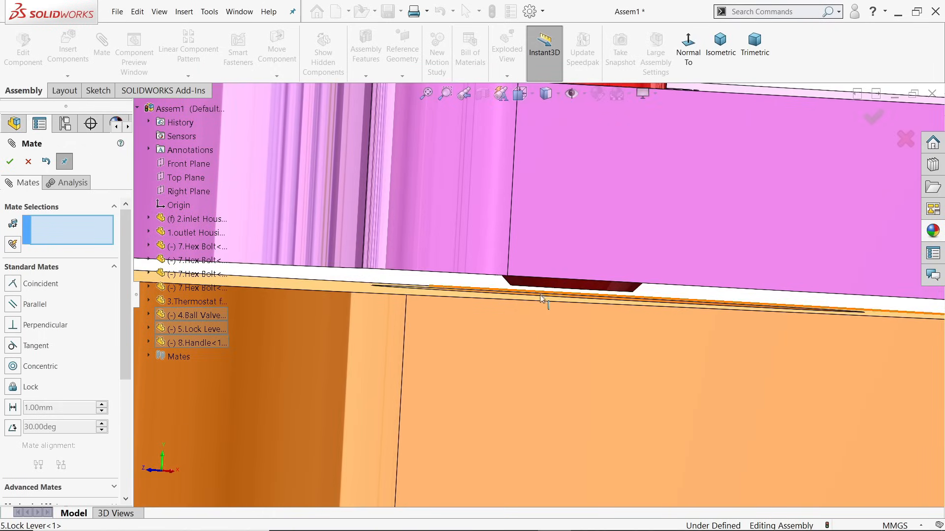
pyautogui.scroll(5, 539, 310)
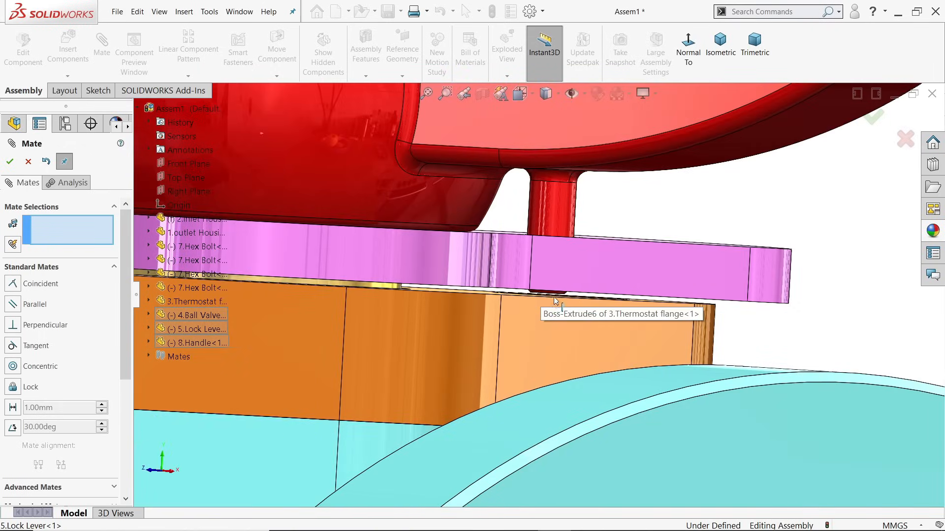
pyautogui.scroll(6, 553, 299)
pyautogui.moveTo(547, 304); pyautogui.dragTo(540, 340, button='middle')
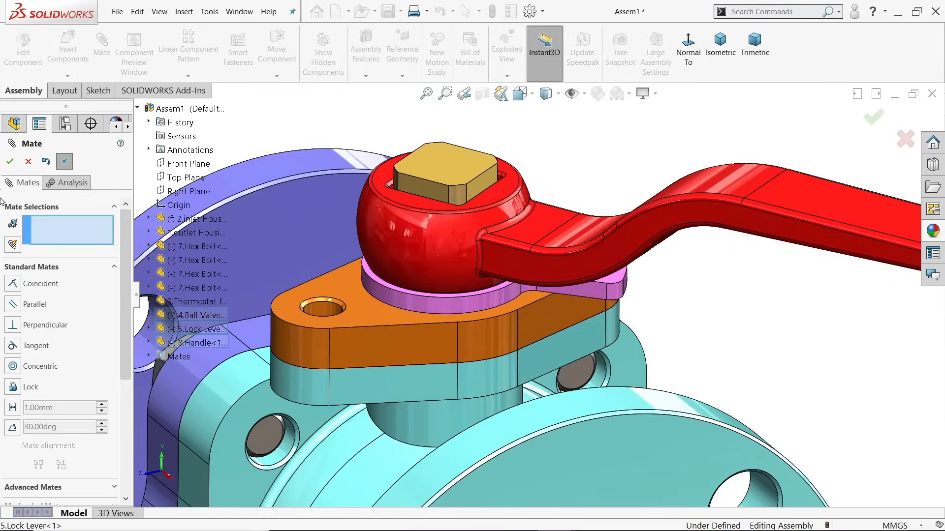
pyautogui.click(10, 162)
# - Swing the handle around the valve axis together with the stem and lock lever to try its motion
pyautogui.scroll(8, 667, 288)
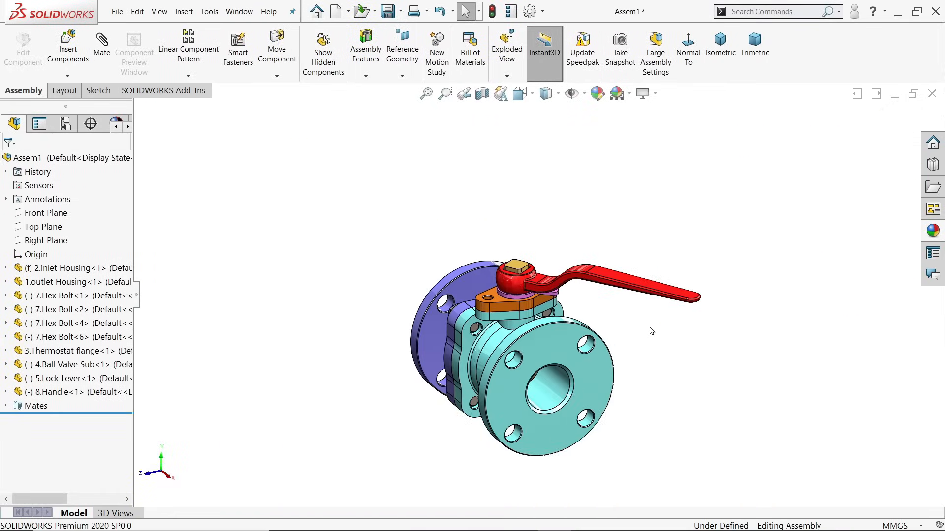
pyautogui.scroll(-2, 687, 343)
pyautogui.scroll(-3, 581, 332)
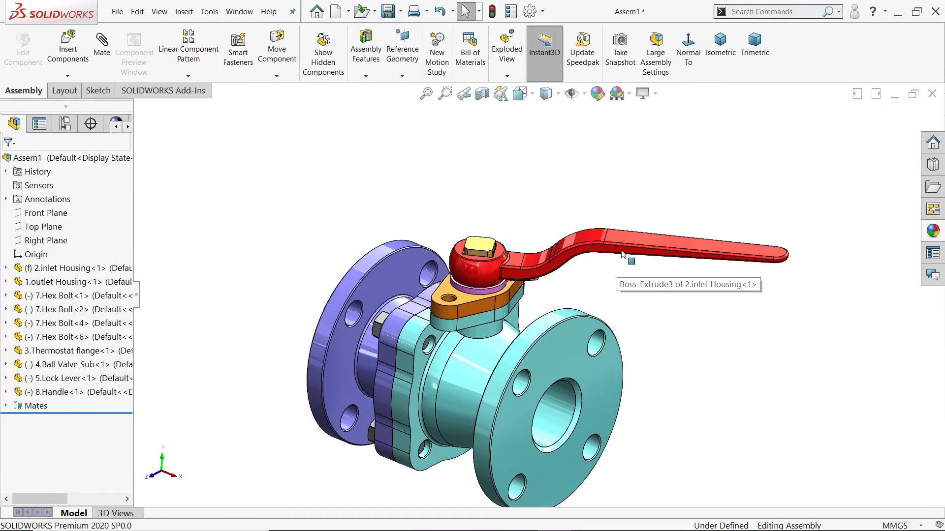
pyautogui.moveTo(621, 254); pyautogui.dragTo(526, 297)
pyautogui.moveTo(548, 210)
pyautogui.mouseDown(button='middle')
pyautogui.moveTo(536, 192)
pyautogui.moveTo(547, 201)
pyautogui.mouseUp(button='middle')
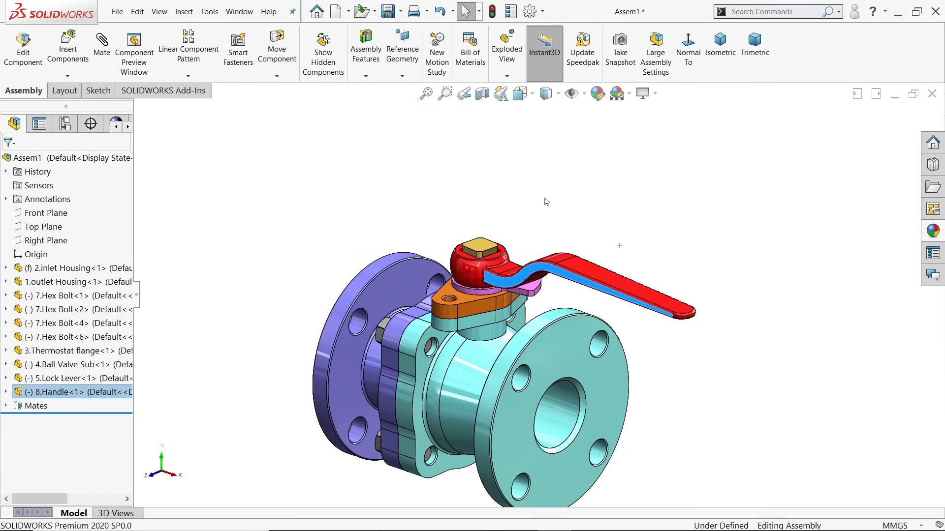
pyautogui.click(546, 202)
# - Insert 6.Cap Screw and place it above the thermostat flange beside the handle
pyautogui.click(67, 44)
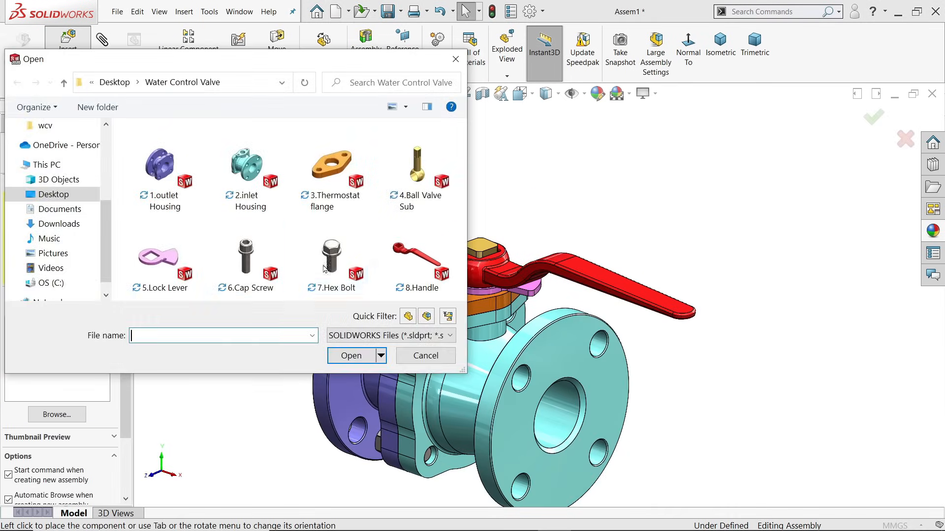
pyautogui.click(246, 261)
pyautogui.click(351, 356)
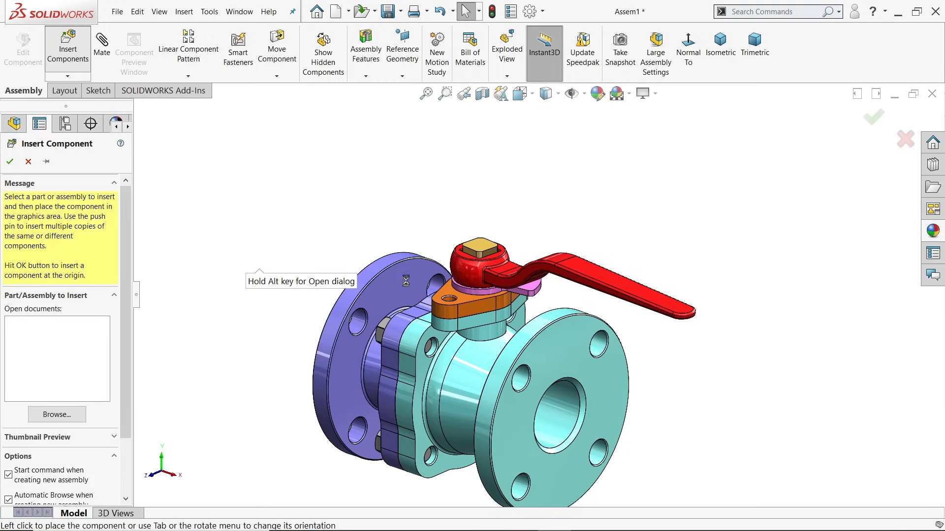
pyautogui.click(446, 219)
pyautogui.scroll(-3, 481, 262)
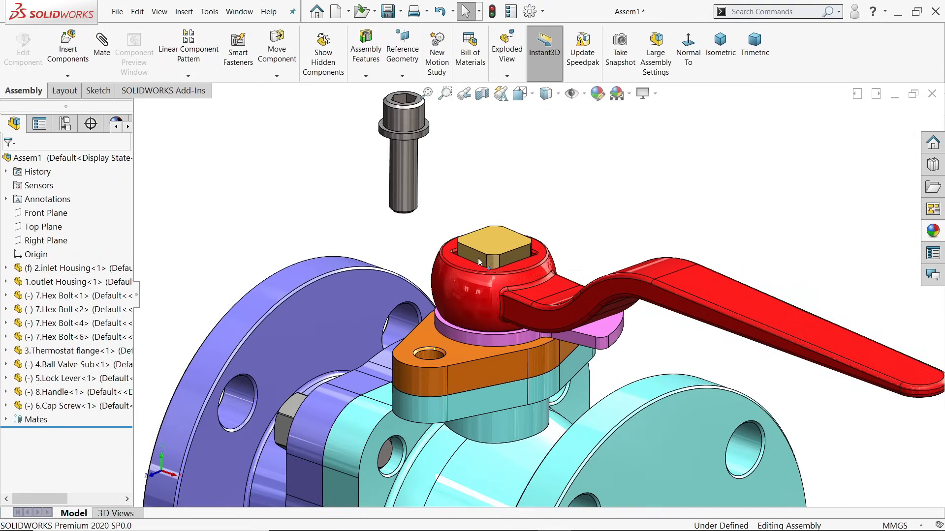
# - Mate the cap screw's shank concentric with the thermostat flange's bolt hole nearest the inlet side of the view
pyautogui.click(102, 54)
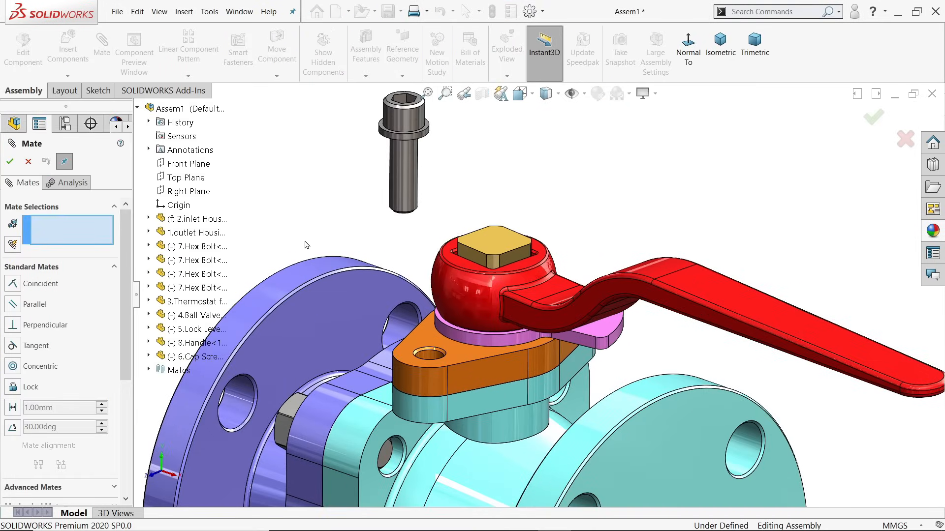
pyautogui.click(419, 355)
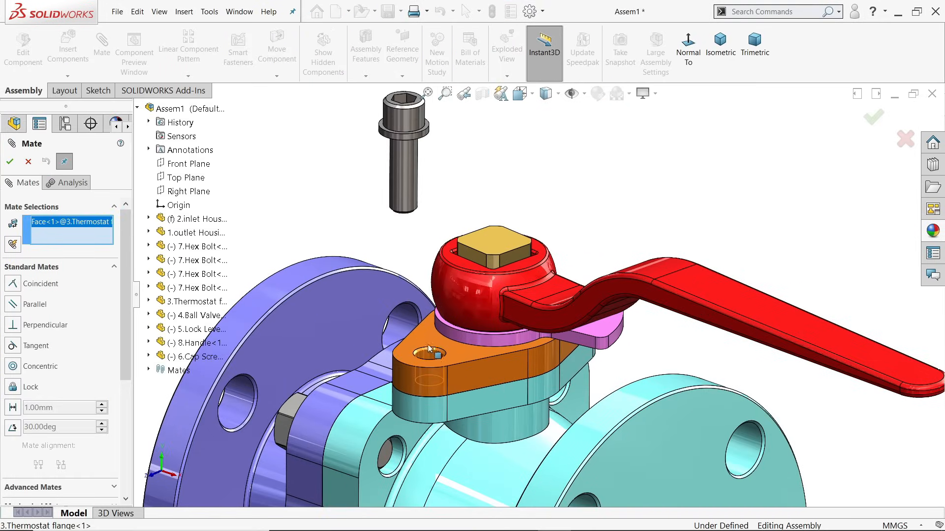
pyautogui.click(407, 186)
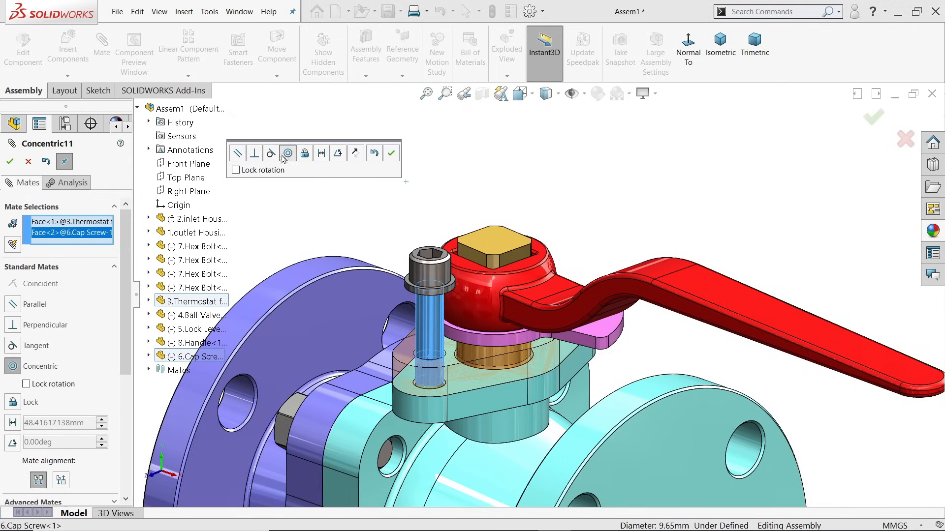
pyautogui.click(391, 154)
# - Seat the underside of the cap screw's head coincident with the thermostat flange's upper face and finish mating
pyautogui.scroll(-5, 428, 354)
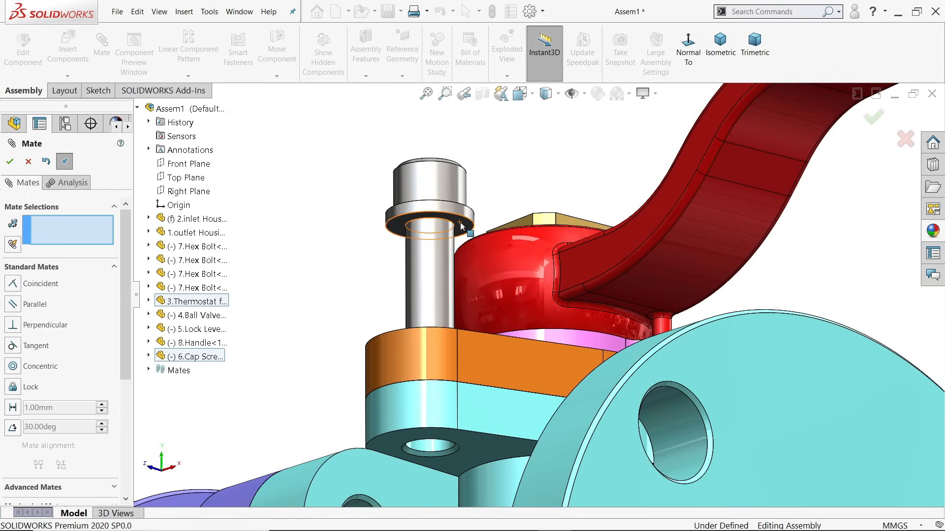
pyautogui.click(465, 227)
pyautogui.moveTo(490, 193); pyautogui.dragTo(481, 331, button='middle')
pyautogui.click(481, 331)
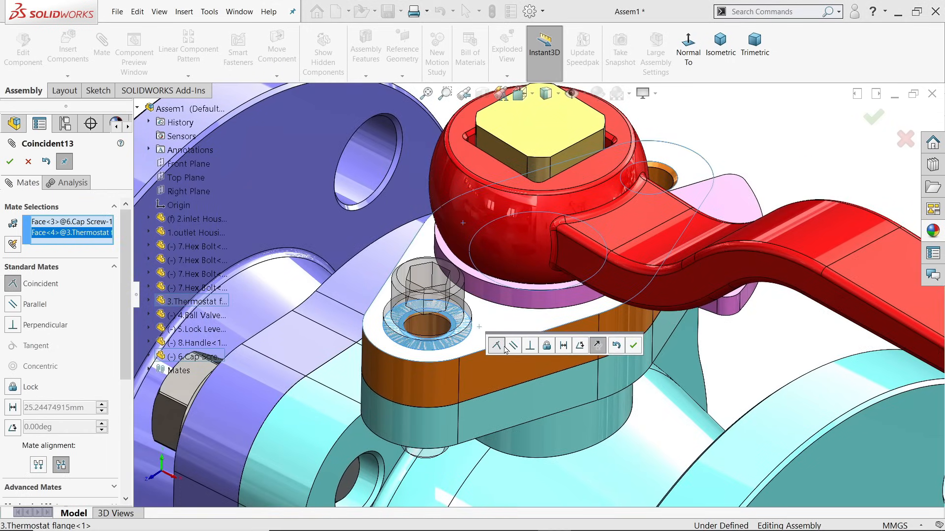
pyautogui.click(633, 346)
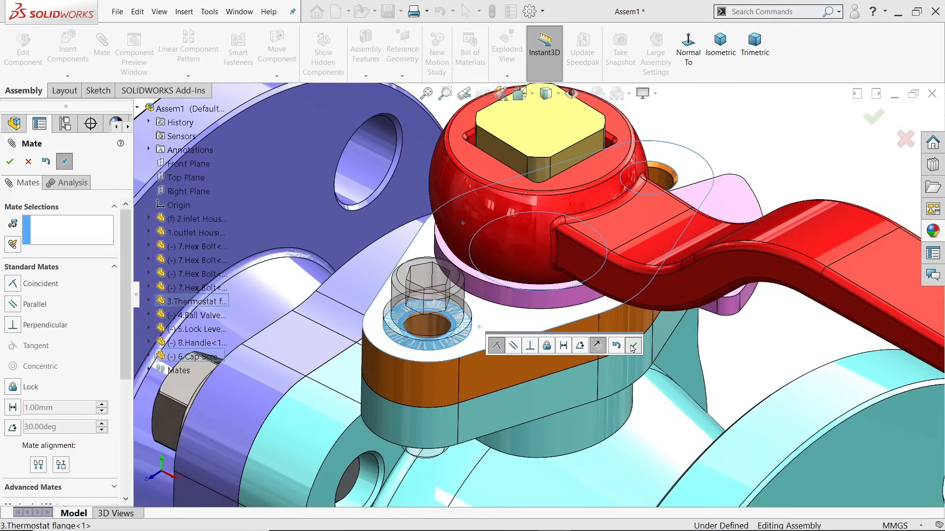
pyautogui.click(28, 161)
# - Copy the cap screw with its mates into the thermostat flange's other bolt hole, seating it on the flange's upper face
pyautogui.click(67, 76)
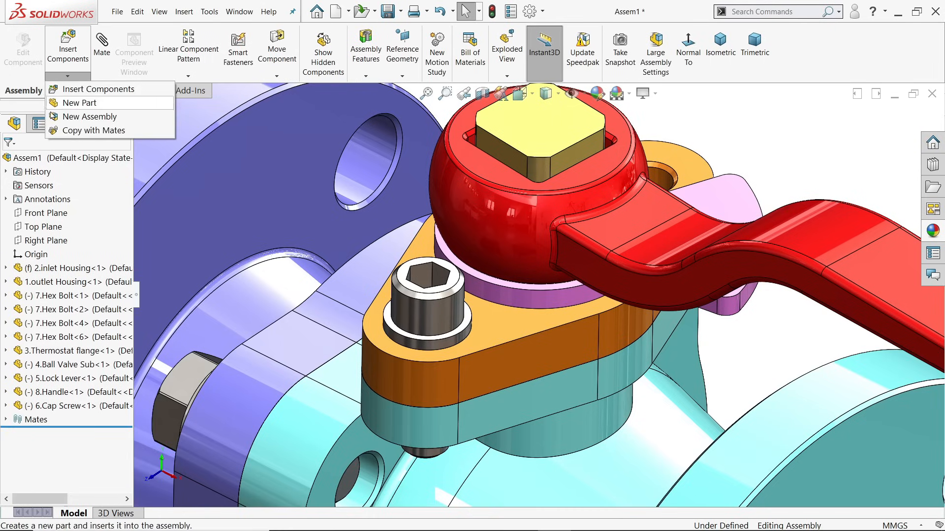
pyautogui.click(93, 131)
pyautogui.click(422, 315)
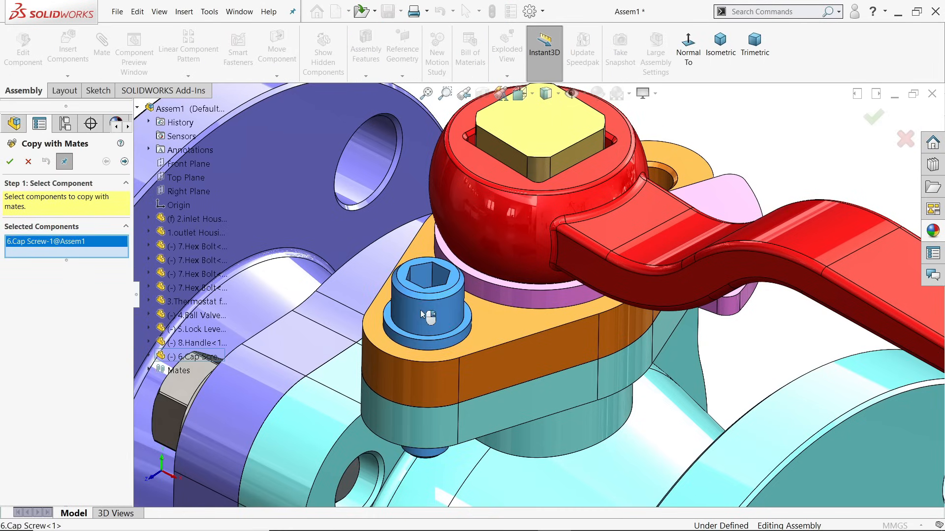
pyautogui.click(125, 162)
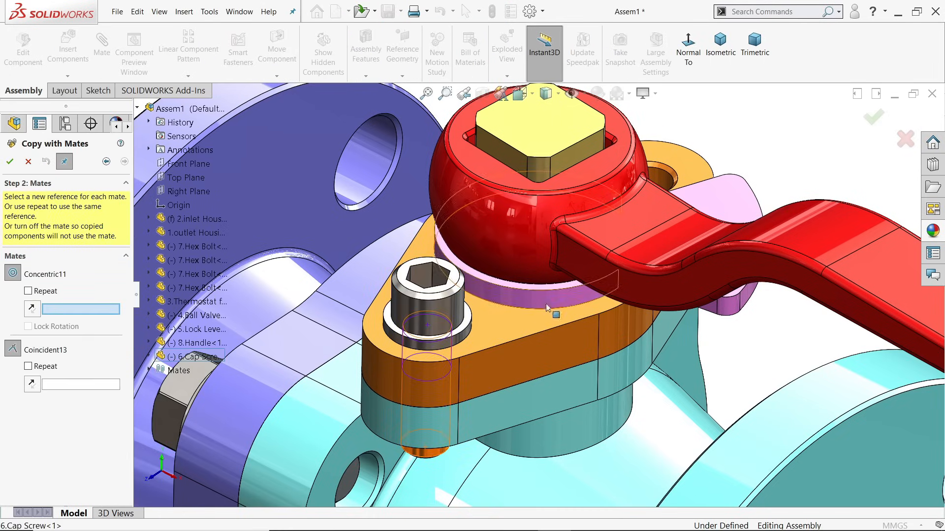
pyautogui.scroll(2, 547, 308)
pyautogui.scroll(-5, 638, 247)
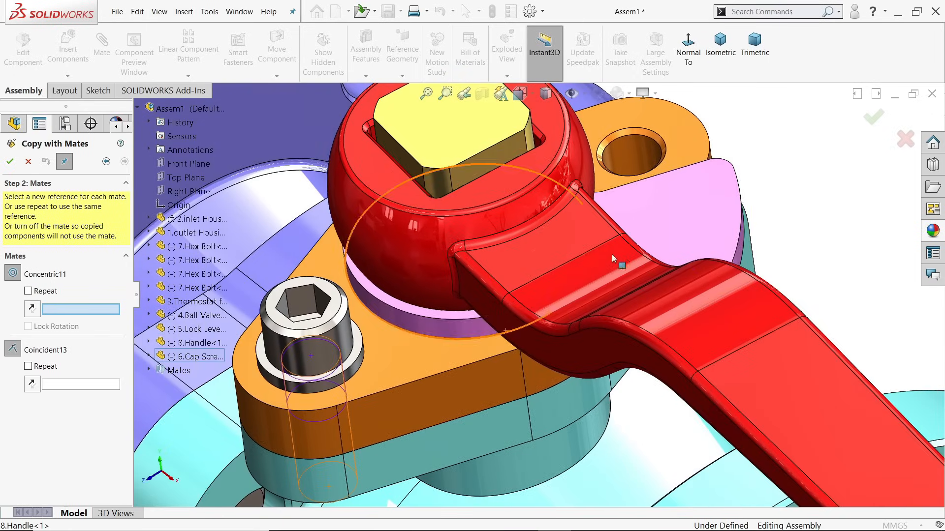
pyautogui.click(635, 156)
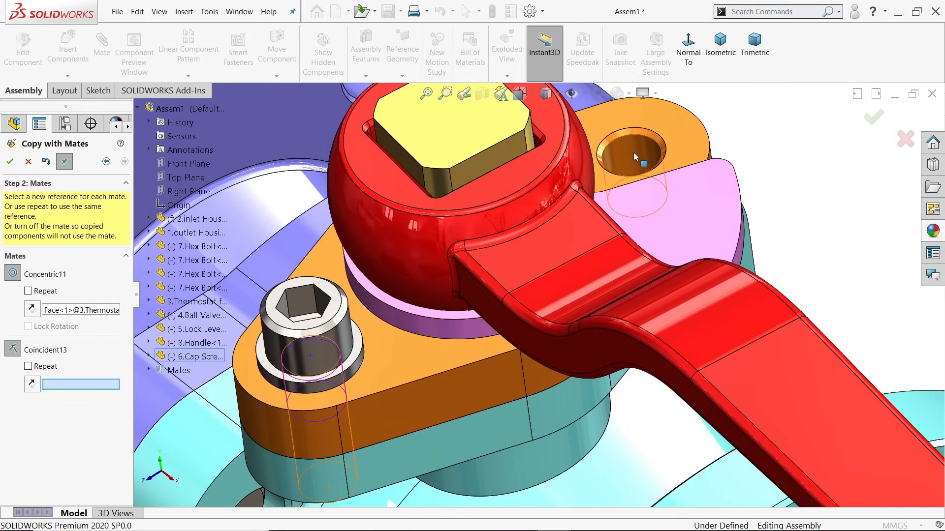
pyautogui.click(687, 142)
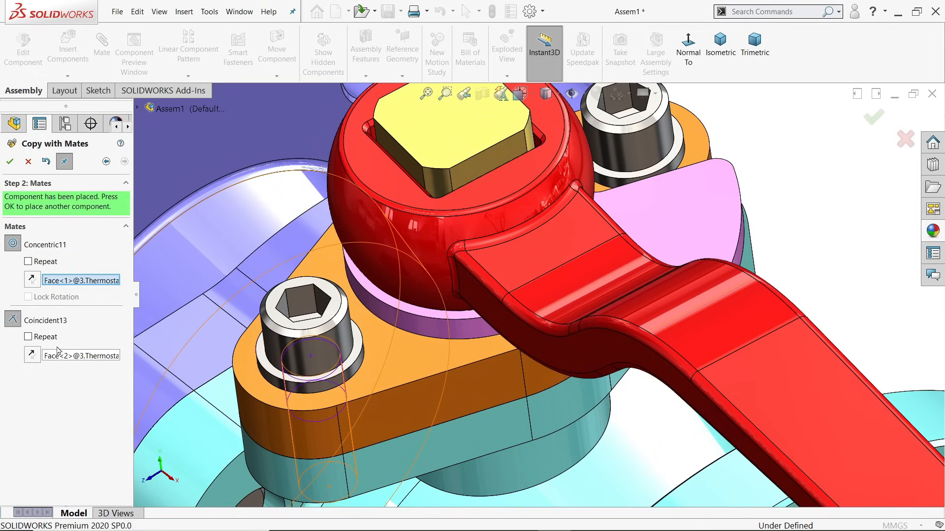
pyautogui.click(9, 163)
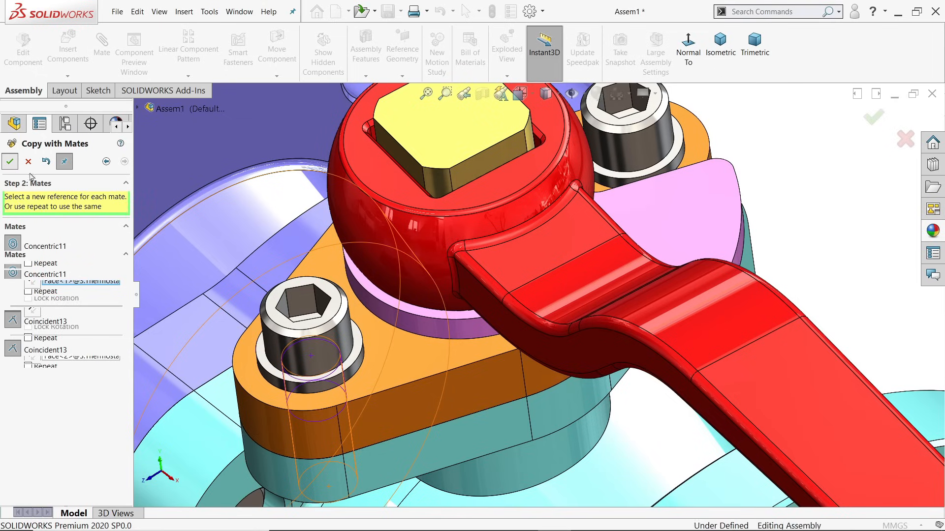
pyautogui.click(28, 162)
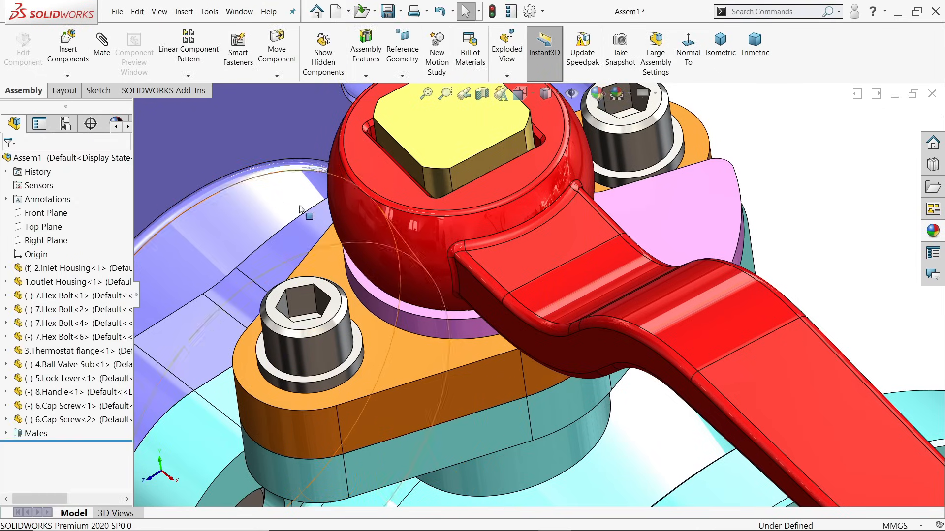
# - Swing the handle over the two fitted cap screws and inspect the valve from several angles
pyautogui.scroll(6, 550, 307)
pyautogui.moveTo(551, 307); pyautogui.dragTo(520, 230, button='middle')
pyautogui.moveTo(486, 138); pyautogui.dragTo(512, 200)
pyautogui.moveTo(512, 200); pyautogui.dragTo(549, 295, button='middle')
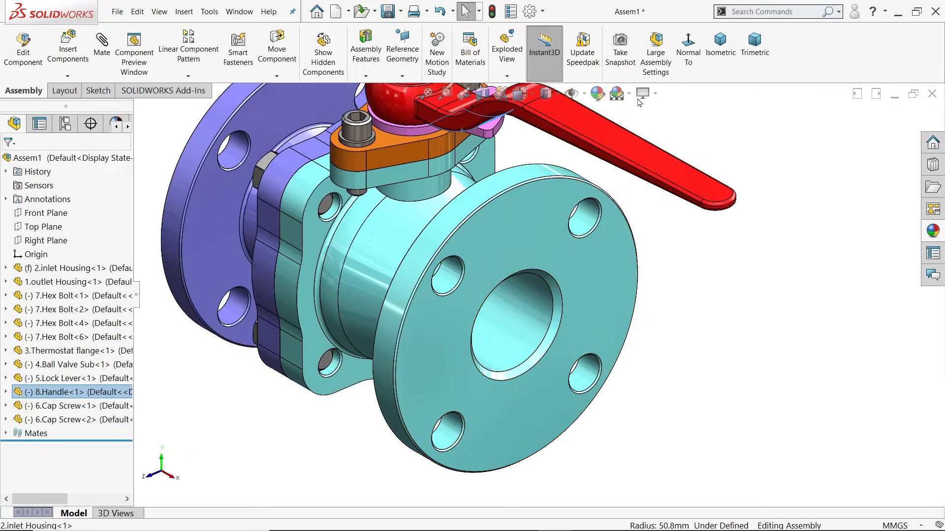
pyautogui.click(720, 43)
pyautogui.click(702, 224)
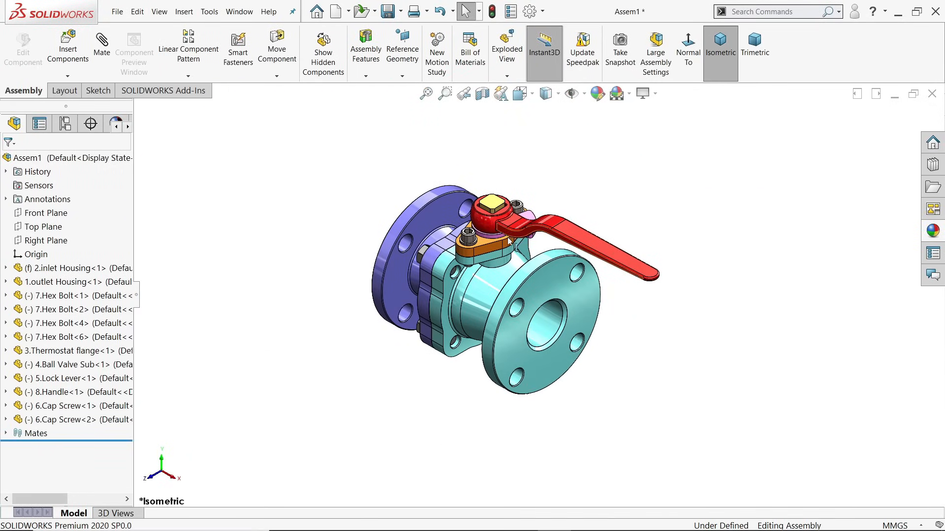
pyautogui.moveTo(596, 202); pyautogui.dragTo(578, 273, button='middle')
pyautogui.scroll(-3, 503, 290)
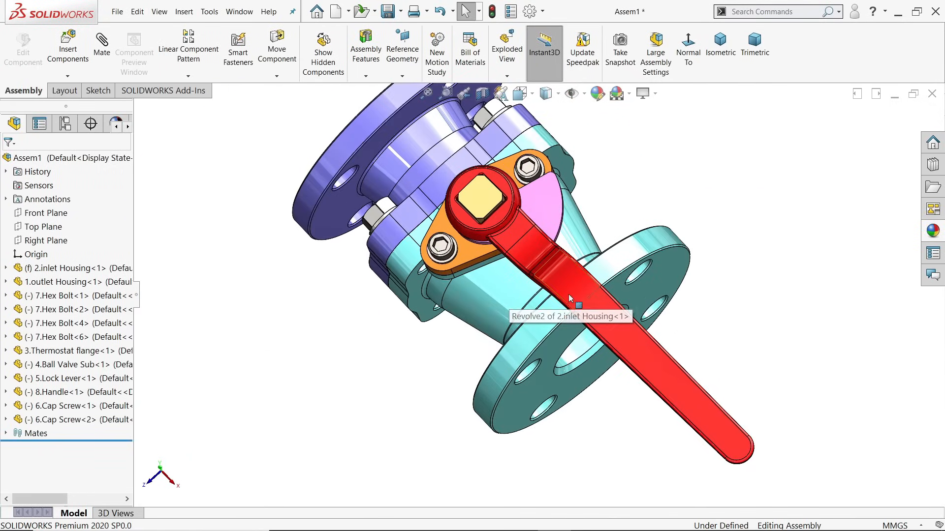
pyautogui.moveTo(570, 298); pyautogui.dragTo(555, 310)
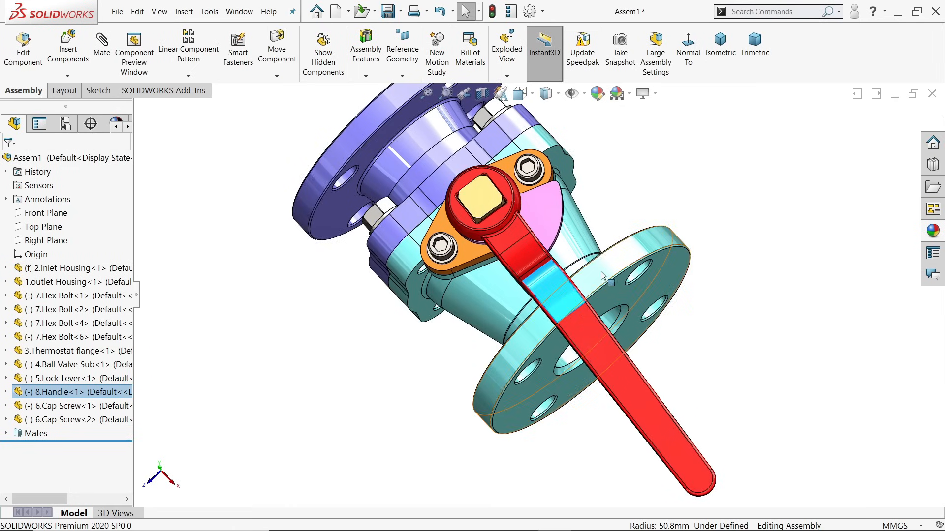
pyautogui.moveTo(602, 276); pyautogui.dragTo(559, 274, button='middle')
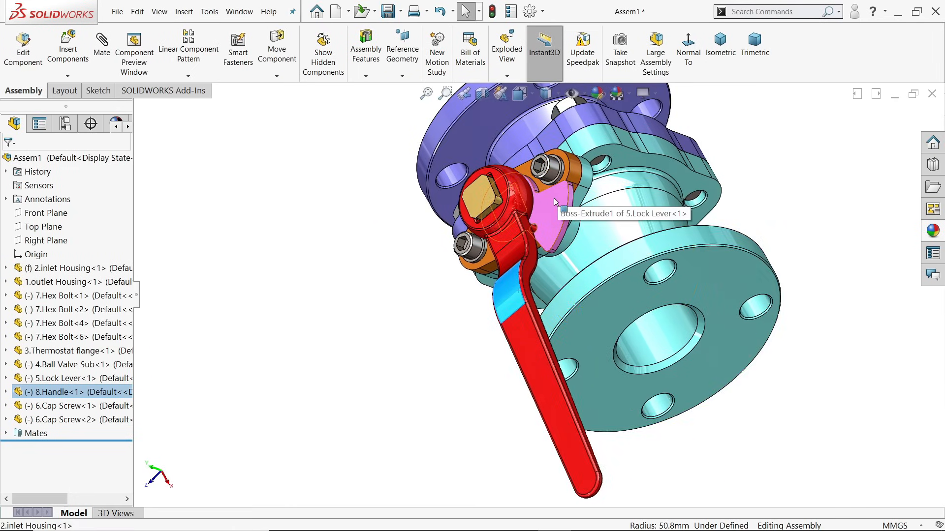
pyautogui.moveTo(555, 202); pyautogui.dragTo(624, 141, button='middle')
pyautogui.press('Escape')
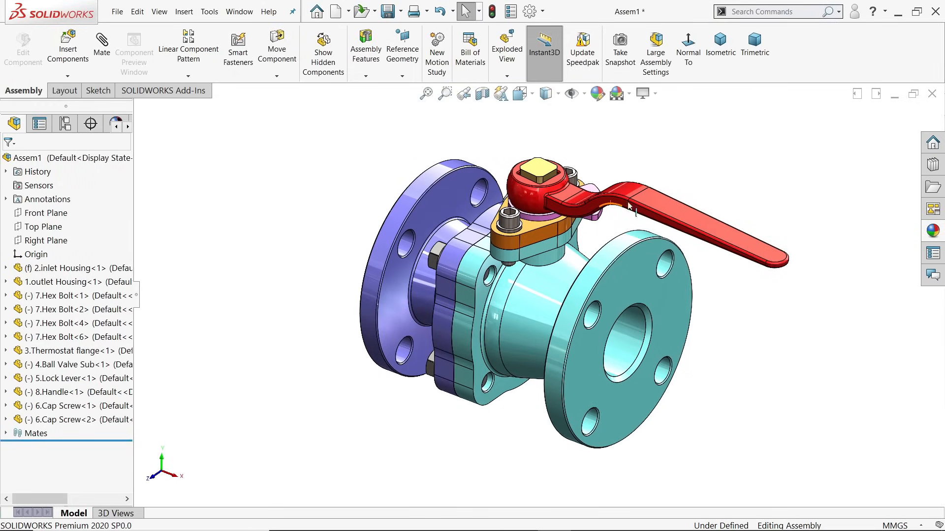
# - Save the assembly as "Water control valve assembly" in the Water Control Valve folder
pyautogui.scroll(-2, 629, 206)
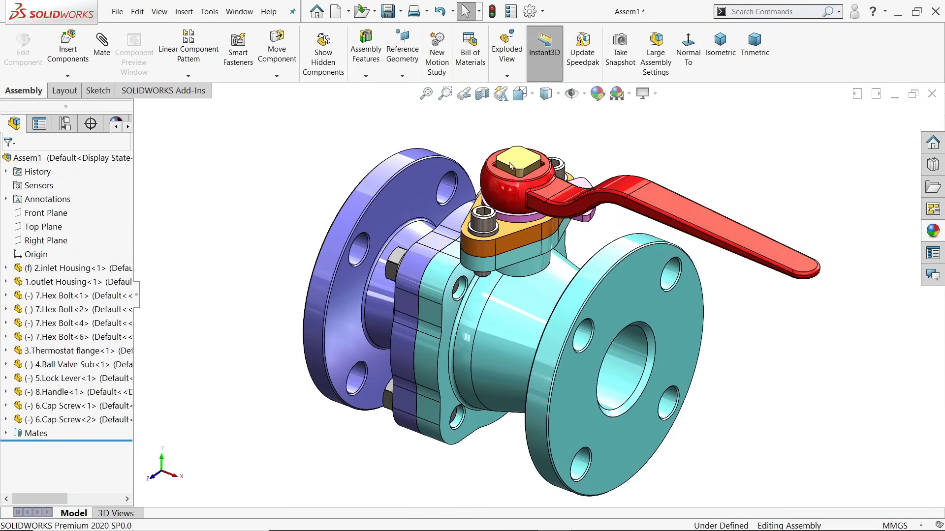
pyautogui.click(387, 14)
pyautogui.click(449, 220)
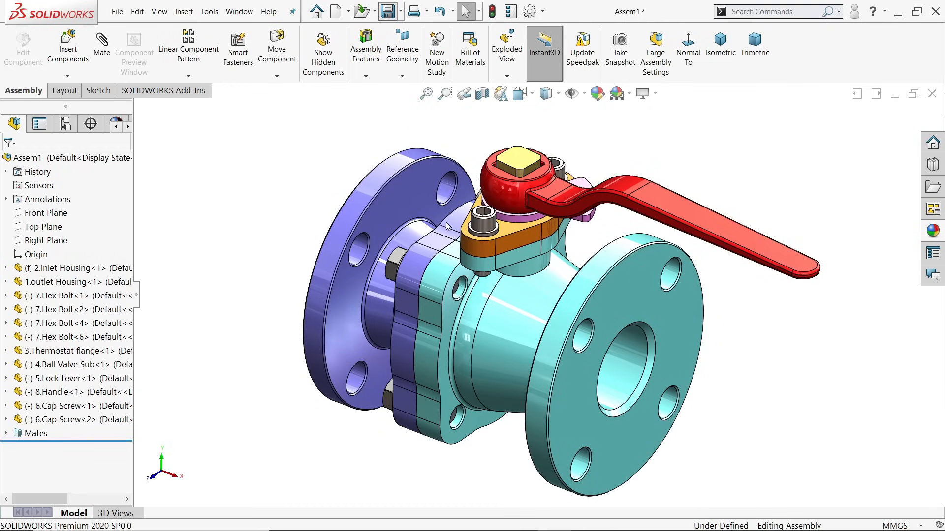
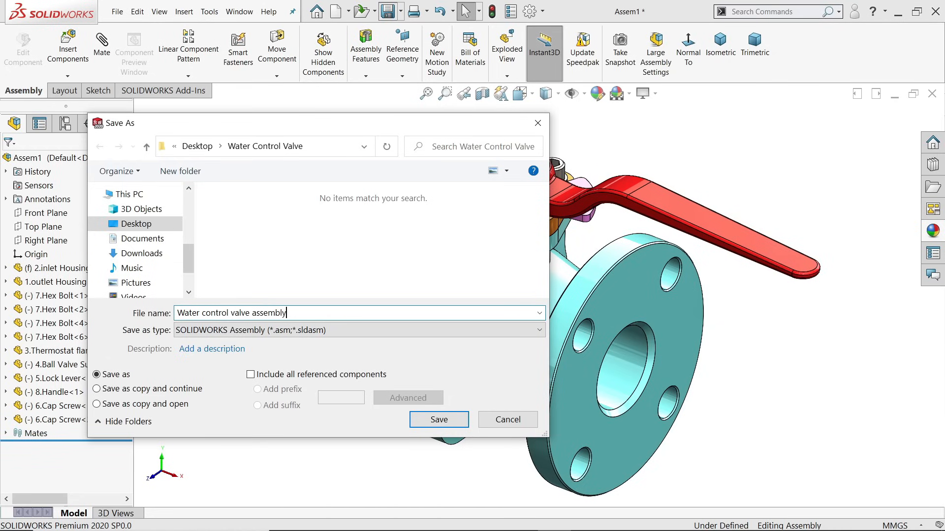
pyautogui.press('Return')
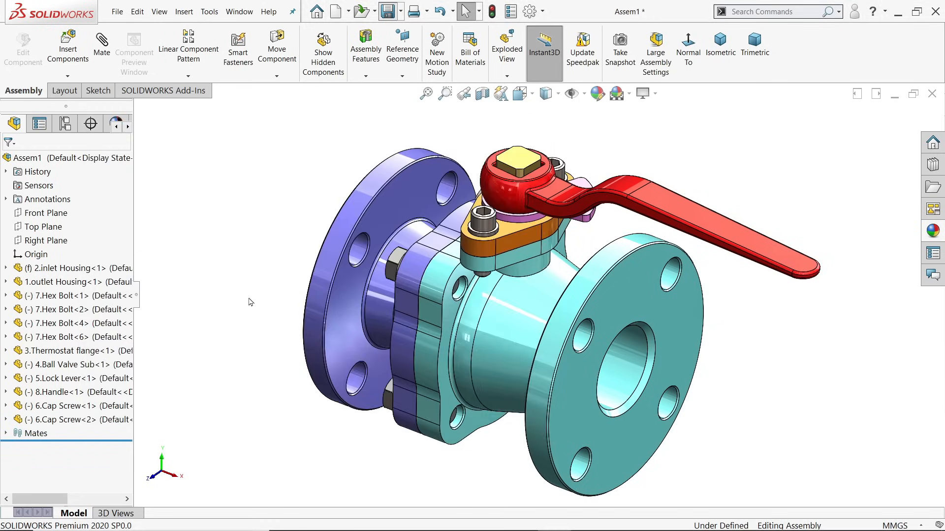
# - Swing the handle around the stem to try its rotation in the saved assembly
pyautogui.scroll(1, 359, 296)
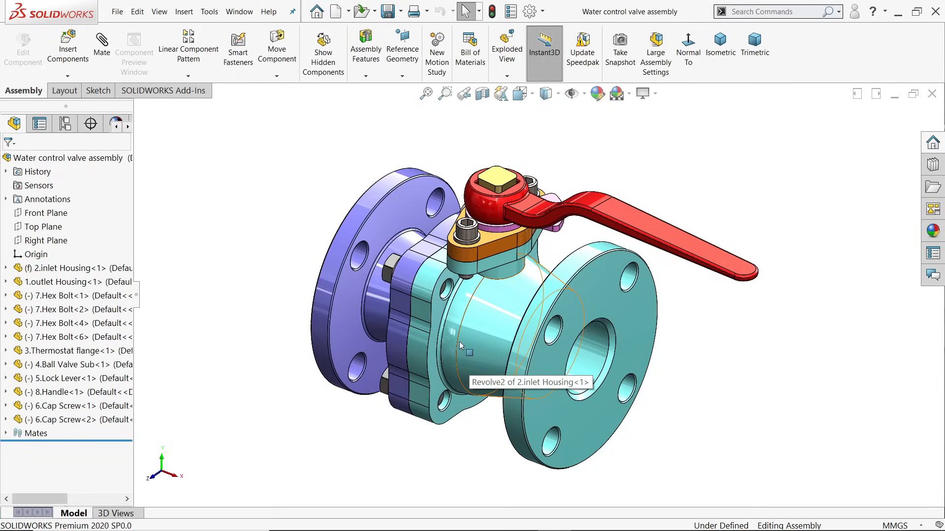
pyautogui.scroll(2, 574, 332)
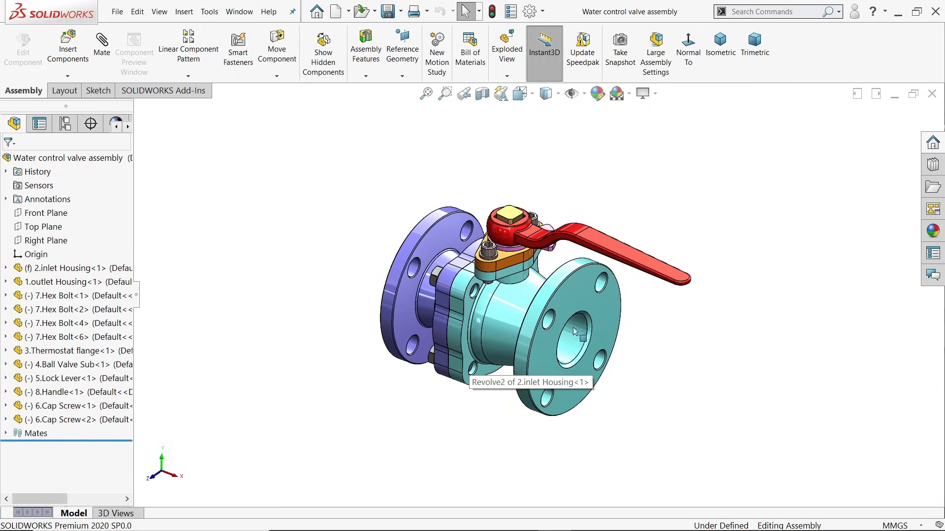
pyautogui.moveTo(574, 332); pyautogui.dragTo(598, 299, button='middle')
pyautogui.moveTo(592, 270); pyautogui.dragTo(630, 246)
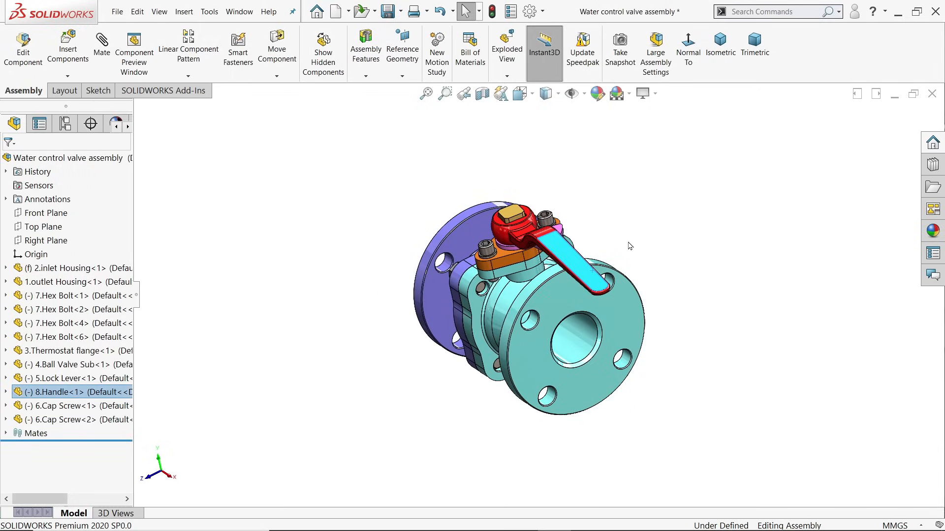
# - Mate the handle's Front Plane parallel to the inlet housing's Front Plane and finish mating
pyautogui.click(6, 392)
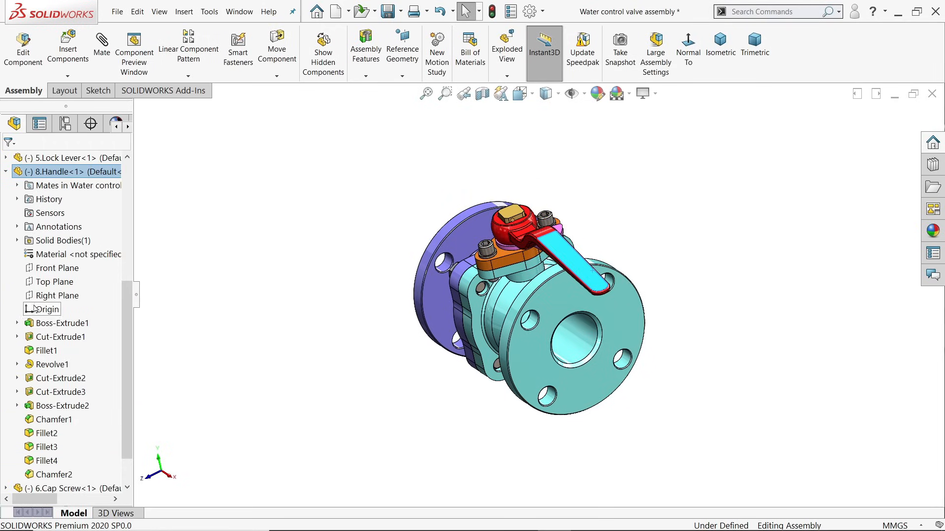
pyautogui.click(56, 269)
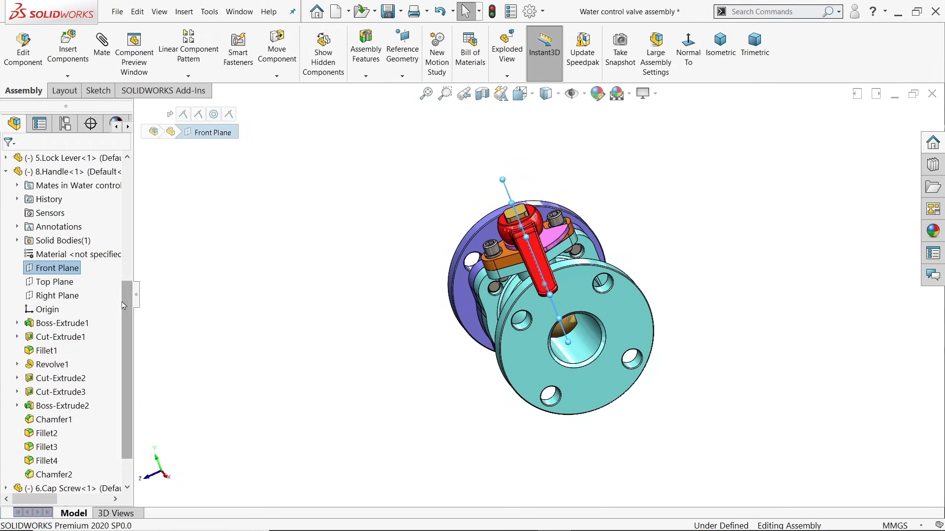
pyautogui.moveTo(127, 309); pyautogui.dragTo(141, 228)
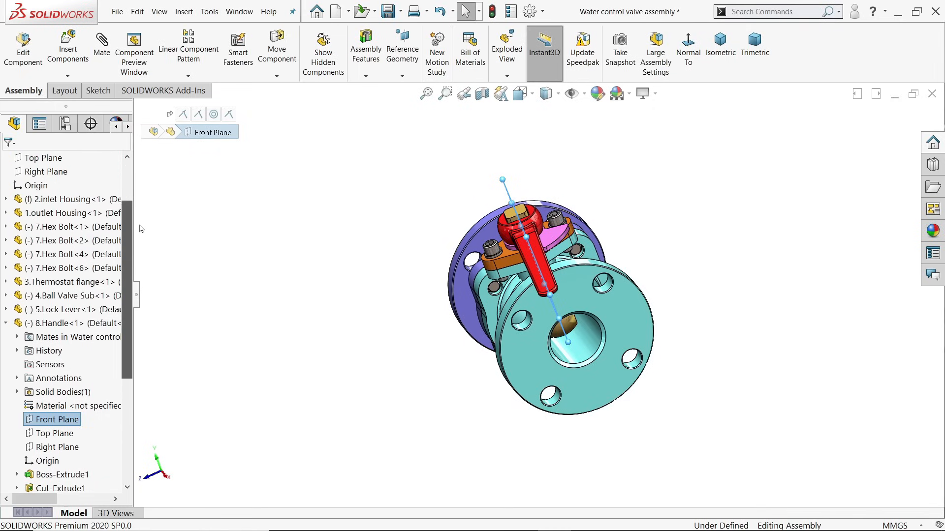
pyautogui.click(6, 200)
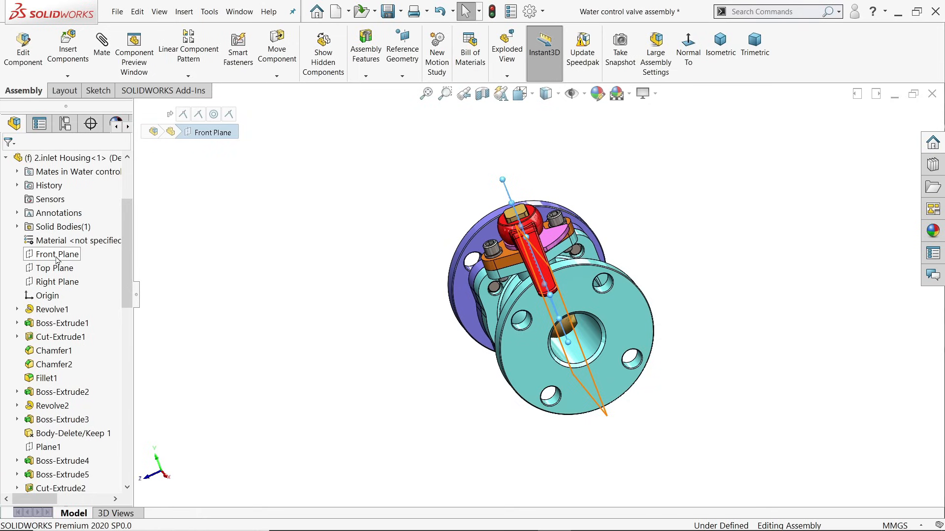
pyautogui.keyDown('ctrl'); pyautogui.click(57, 261); pyautogui.keyUp('ctrl')
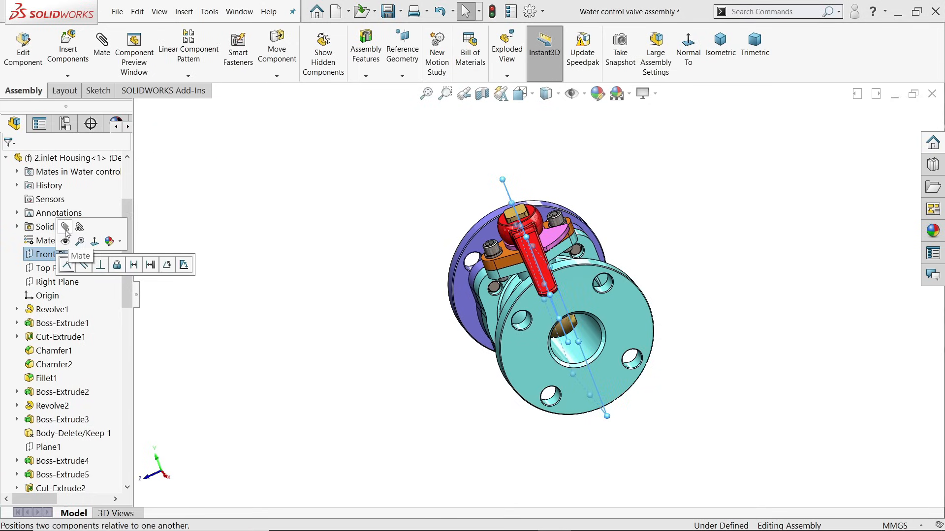
pyautogui.click(105, 52)
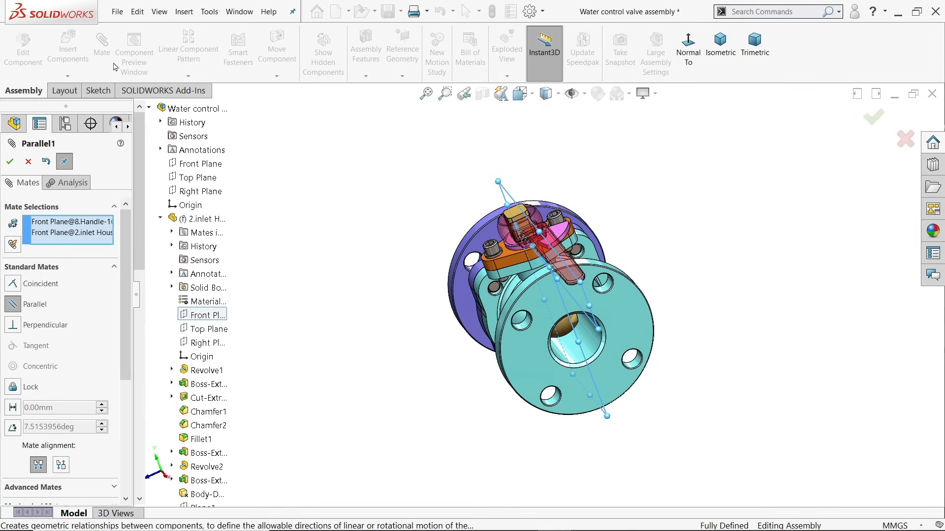
pyautogui.moveTo(341, 253); pyautogui.dragTo(402, 244, button='middle')
pyautogui.moveTo(661, 390); pyautogui.dragTo(602, 361, button='middle')
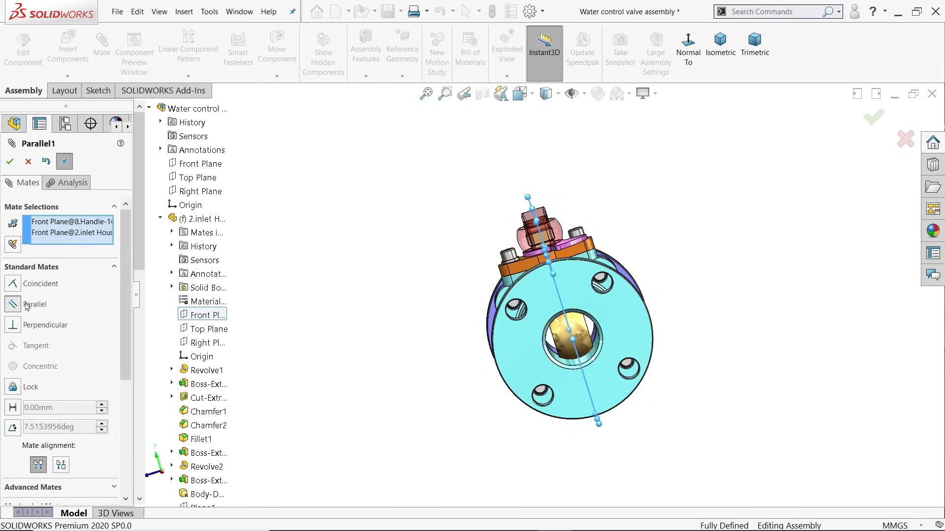
pyautogui.click(10, 162)
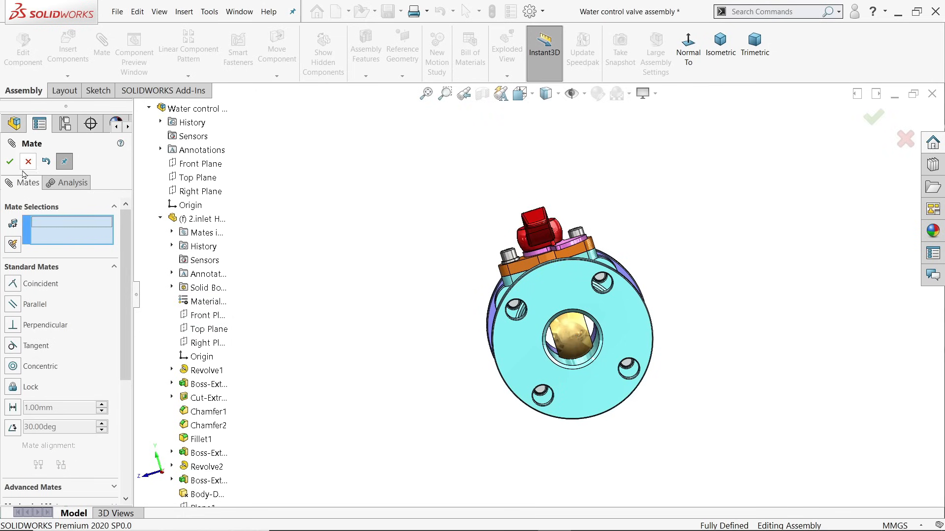
pyautogui.click(31, 168)
# - Try to swing the handle to test whether the parallel mate locks its rotation
pyautogui.moveTo(285, 264); pyautogui.dragTo(340, 267, button='middle')
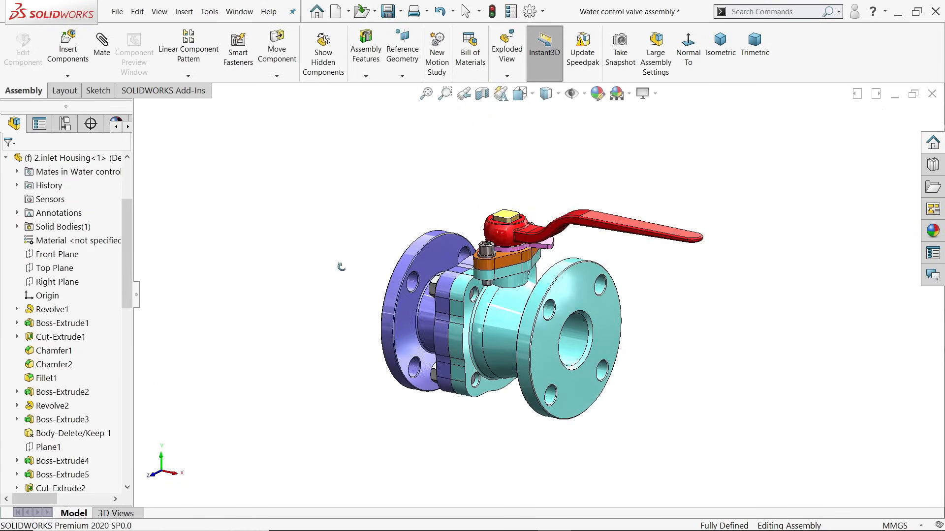
pyautogui.click(422, 98)
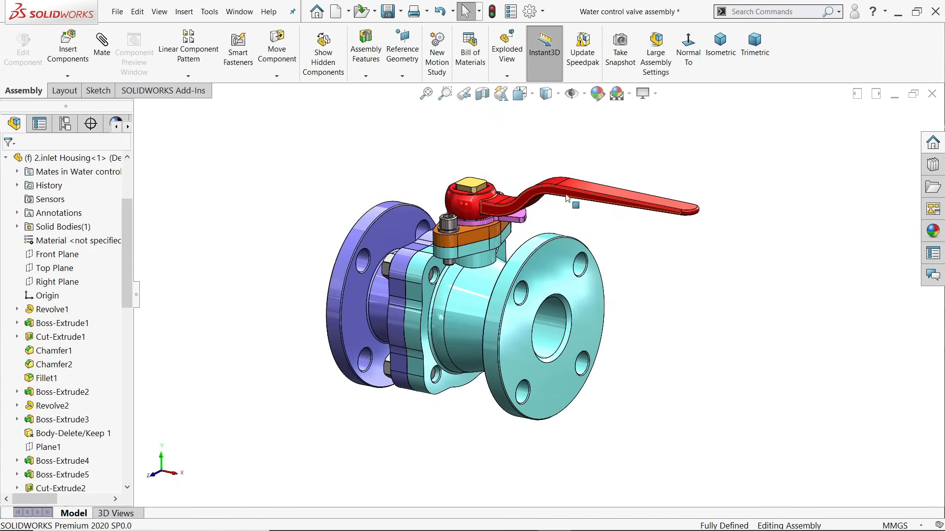
pyautogui.click(556, 198)
pyautogui.moveTo(556, 198); pyautogui.dragTo(560, 202)
pyautogui.click(633, 273)
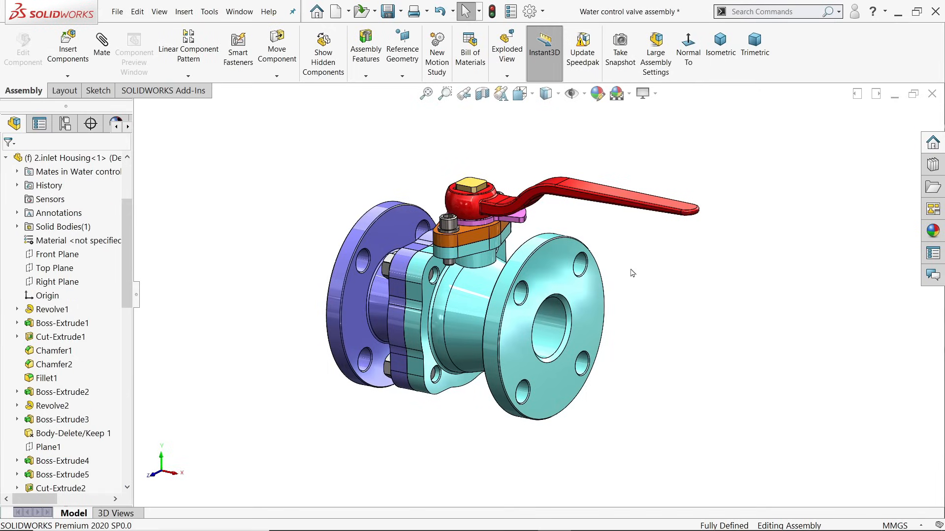
# - Show the valve assembly in isometric view and start a new exploded view
pyautogui.click(720, 47)
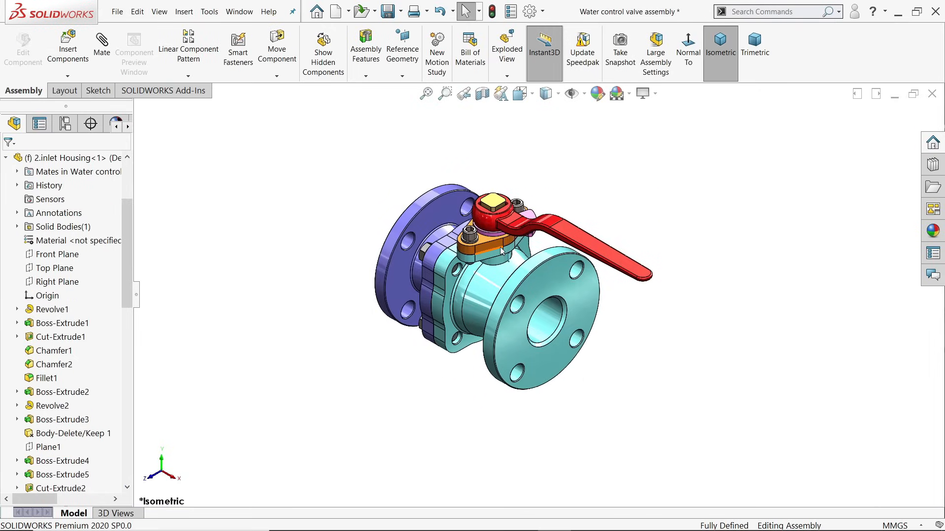
pyautogui.scroll(1, 500, 239)
pyautogui.scroll(-1, 501, 240)
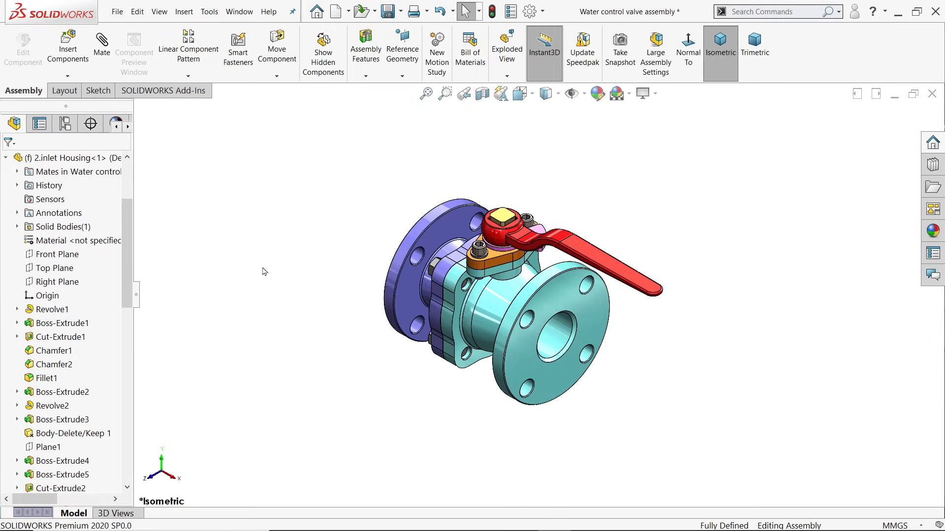
pyautogui.moveTo(120, 255); pyautogui.dragTo(166, 175)
pyautogui.click(234, 191)
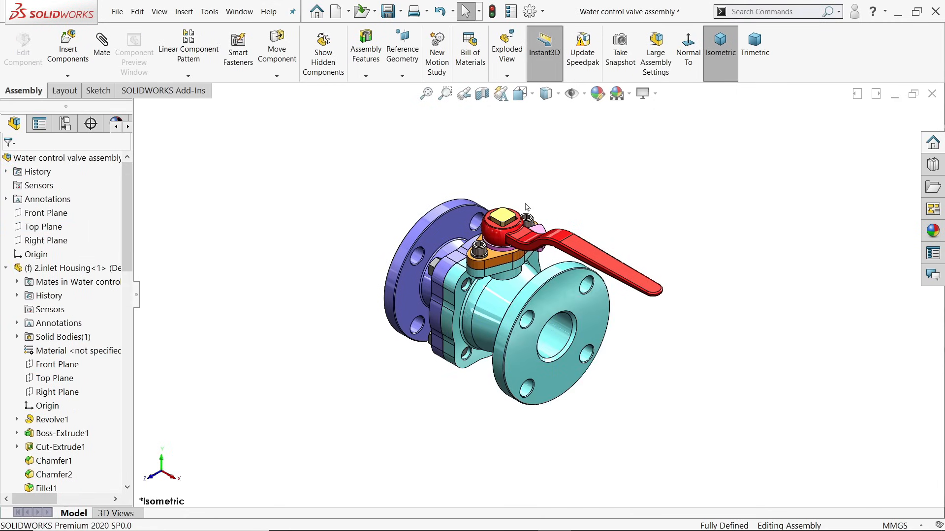
pyautogui.scroll(-1, 478, 280)
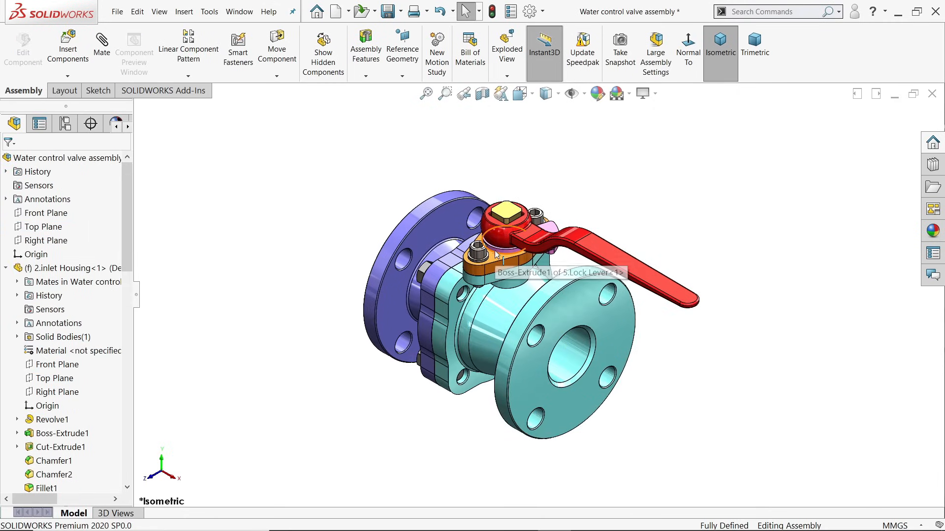
pyautogui.click(507, 77)
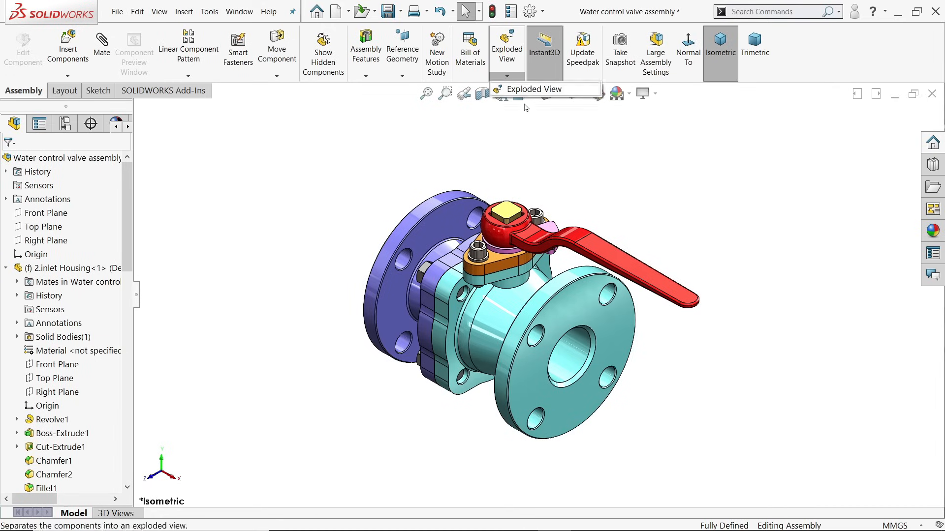
pyautogui.click(522, 90)
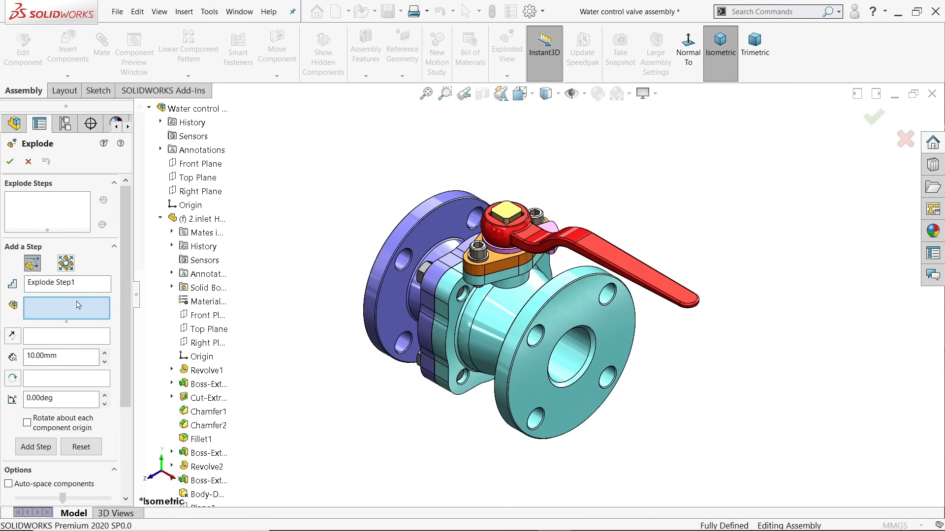
# - Explode the four hex bolts together about 286 mm along the X axis, out past the outlet housing, and complete the explode step
pyautogui.click(422, 279)
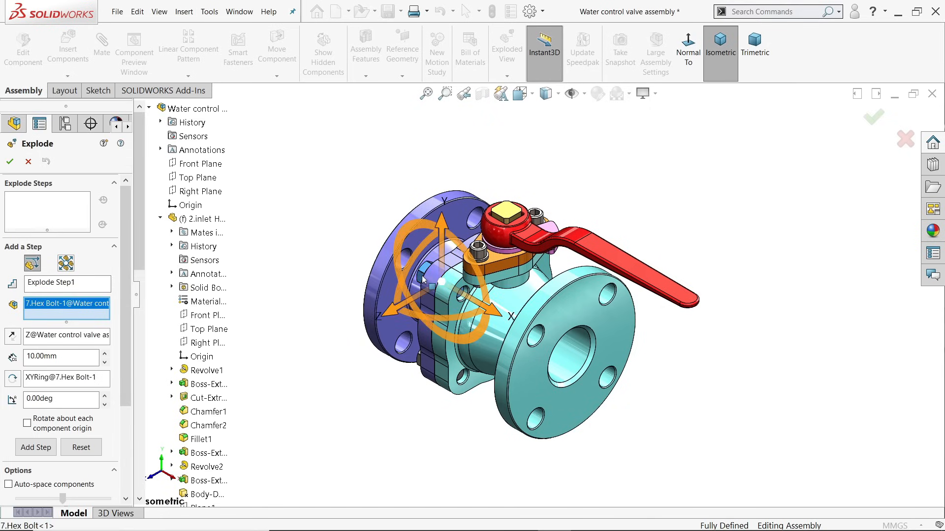
pyautogui.click(420, 364)
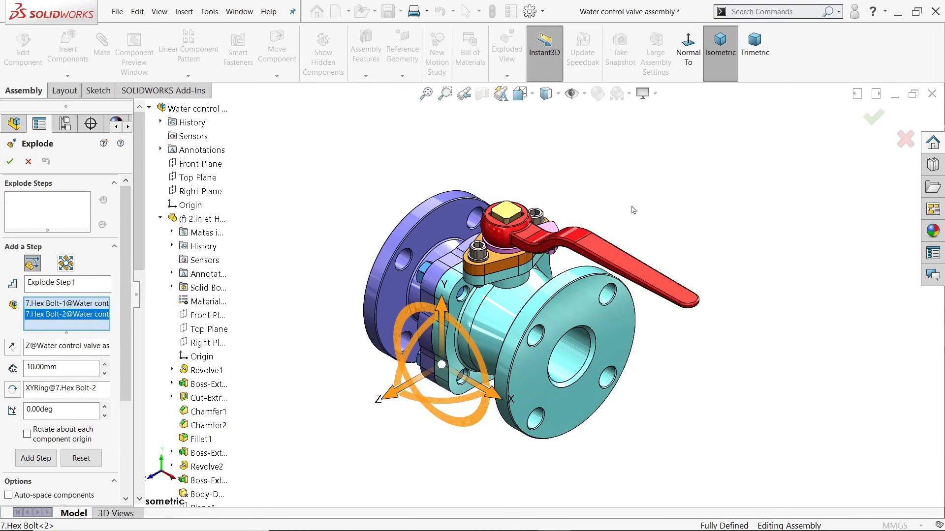
pyautogui.moveTo(632, 212); pyautogui.dragTo(527, 226, button='middle')
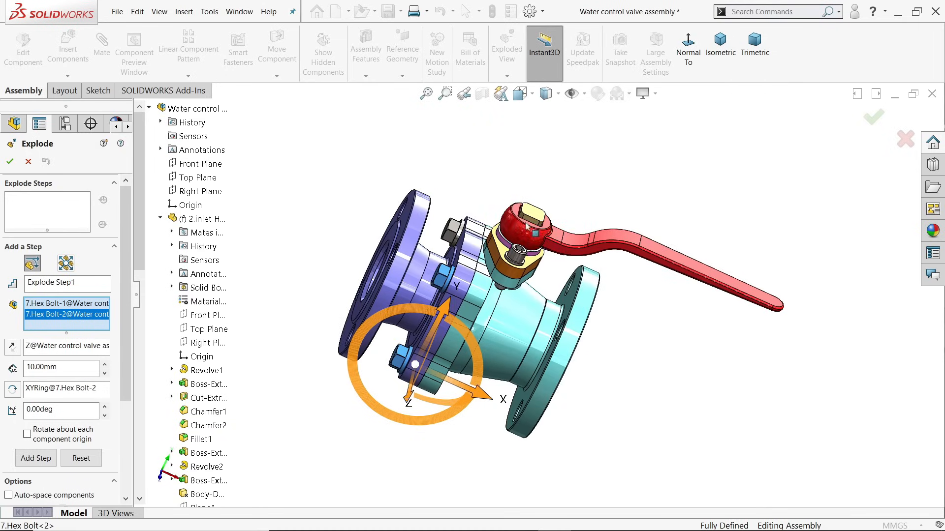
pyautogui.click(451, 236)
pyautogui.moveTo(452, 236); pyautogui.dragTo(488, 171, button='middle')
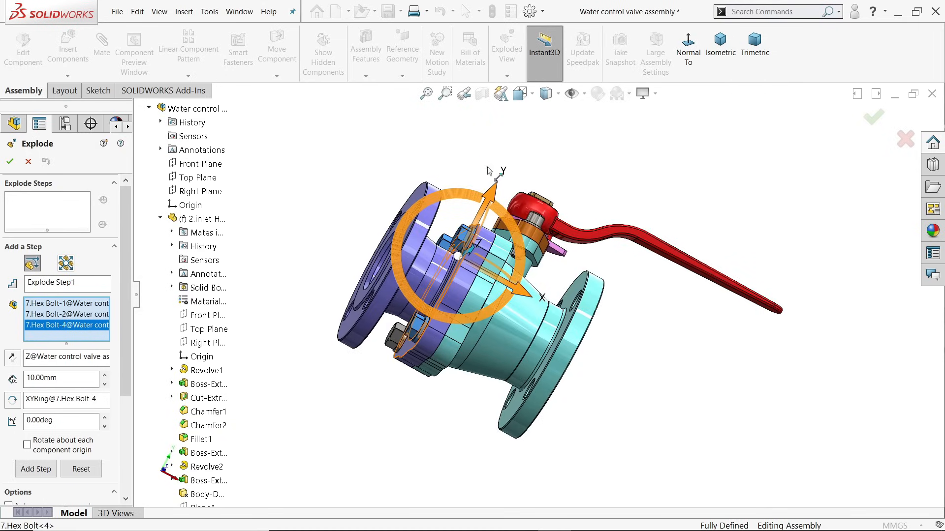
pyautogui.click(398, 339)
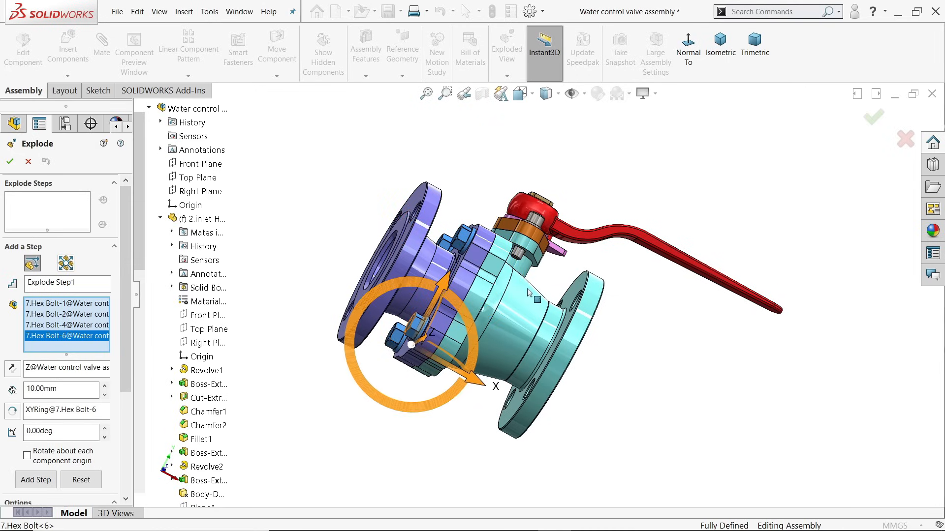
pyautogui.moveTo(528, 292); pyautogui.dragTo(466, 313, button='middle')
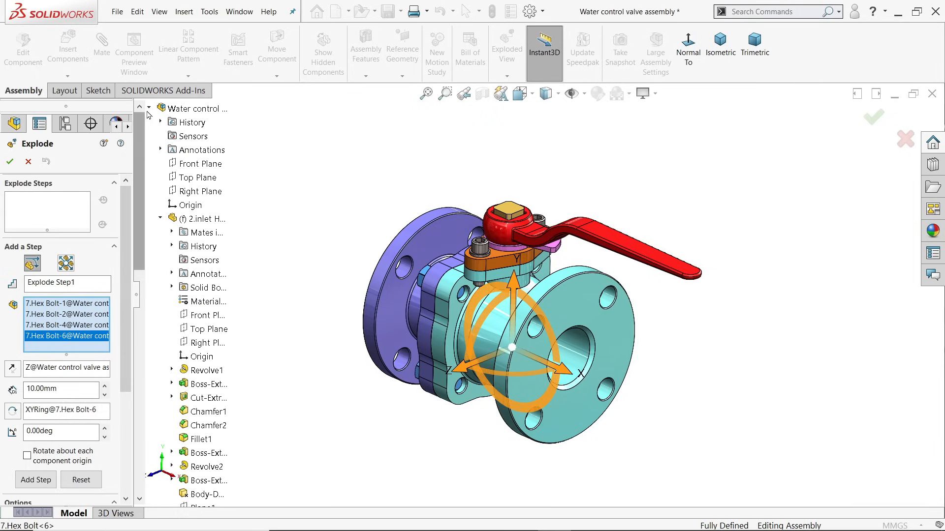
pyautogui.click(148, 110)
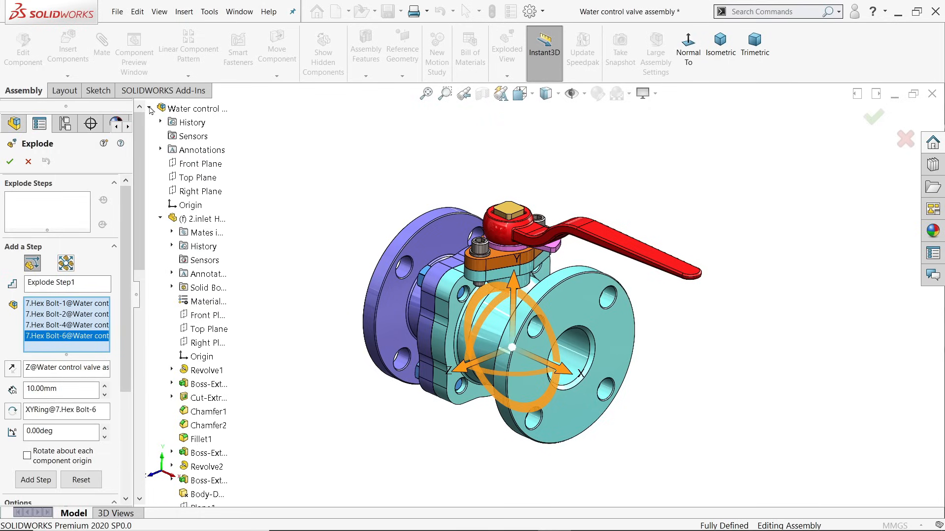
pyautogui.click(149, 108)
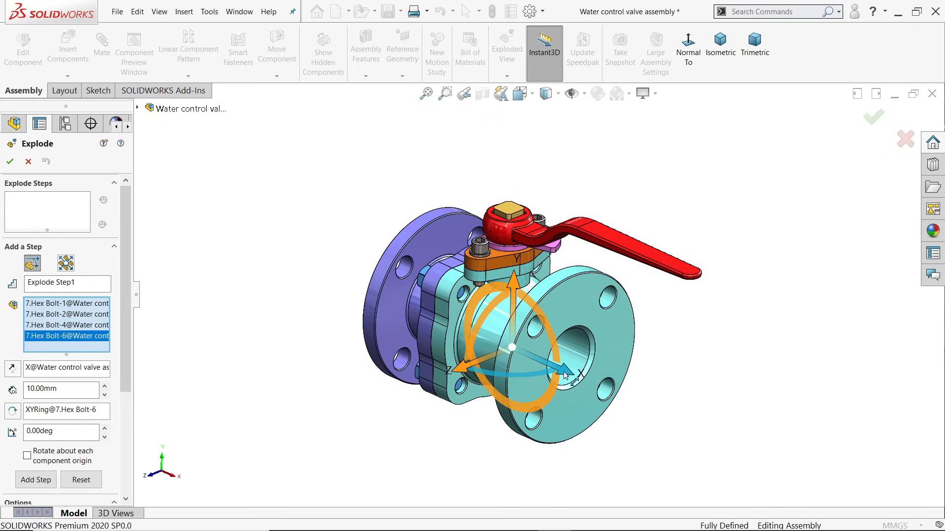
pyautogui.moveTo(565, 375); pyautogui.dragTo(328, 263)
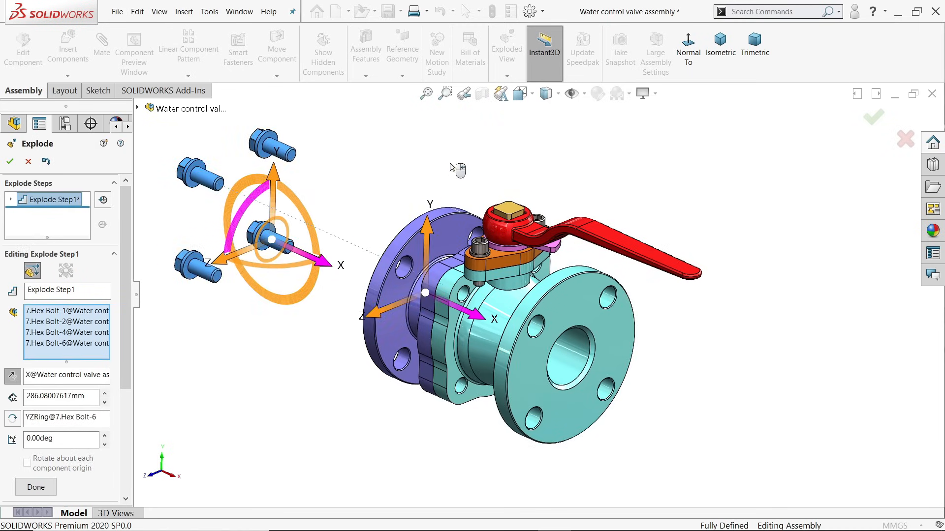
pyautogui.click(434, 97)
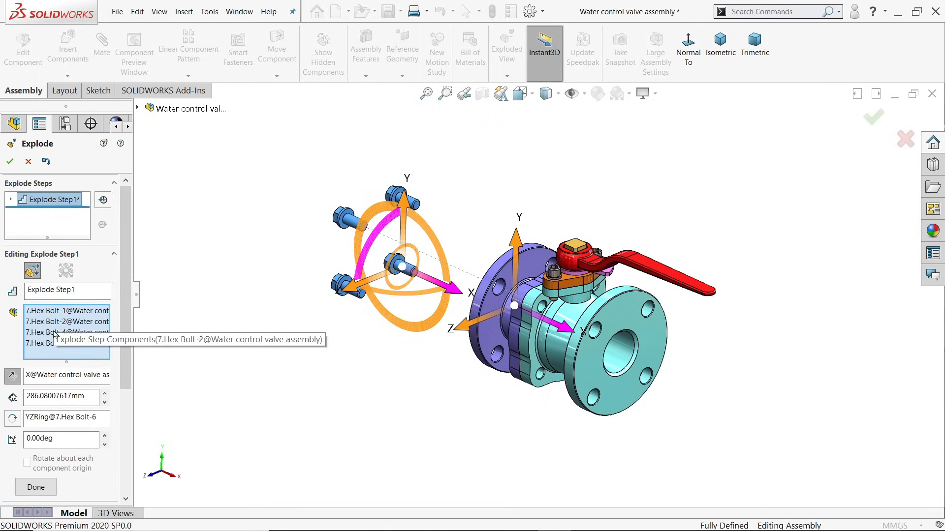
pyautogui.scroll(-1, 122, 336)
pyautogui.scroll(-1, 122, 335)
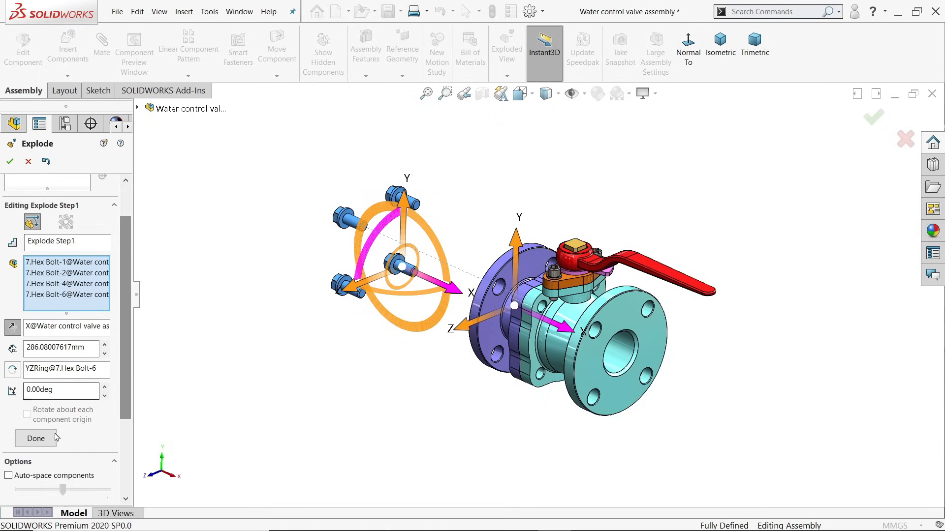
pyautogui.click(35, 438)
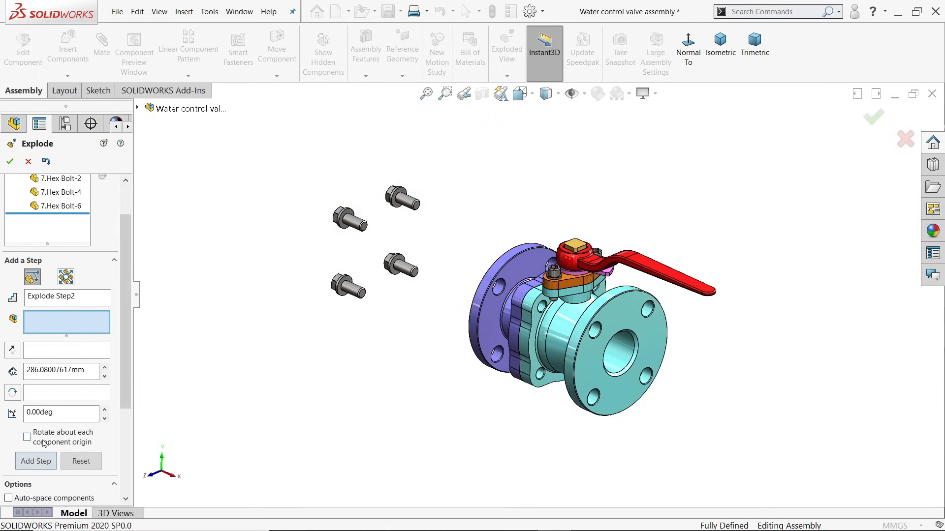
# - Explode the outlet housing about 91 mm along the X axis toward the hex bolts and complete the explode step
pyautogui.click(491, 333)
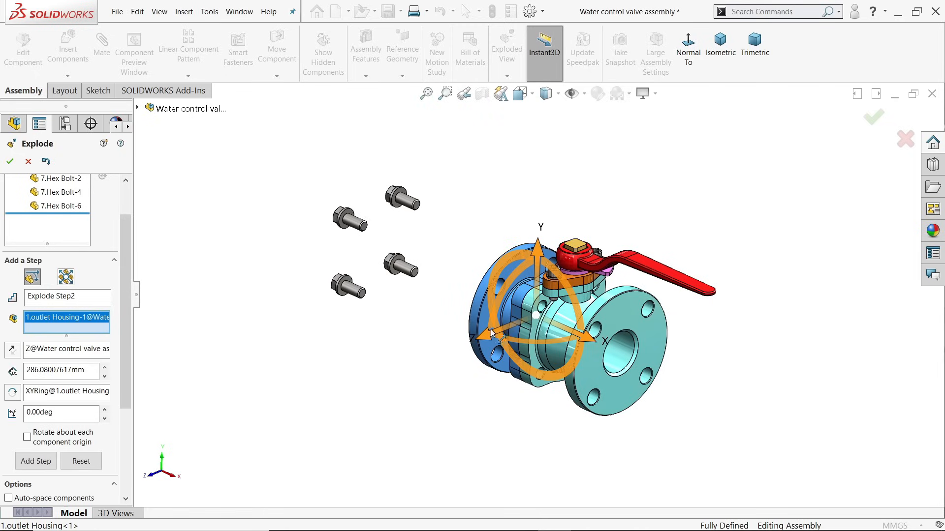
pyautogui.moveTo(589, 346); pyautogui.dragTo(534, 317)
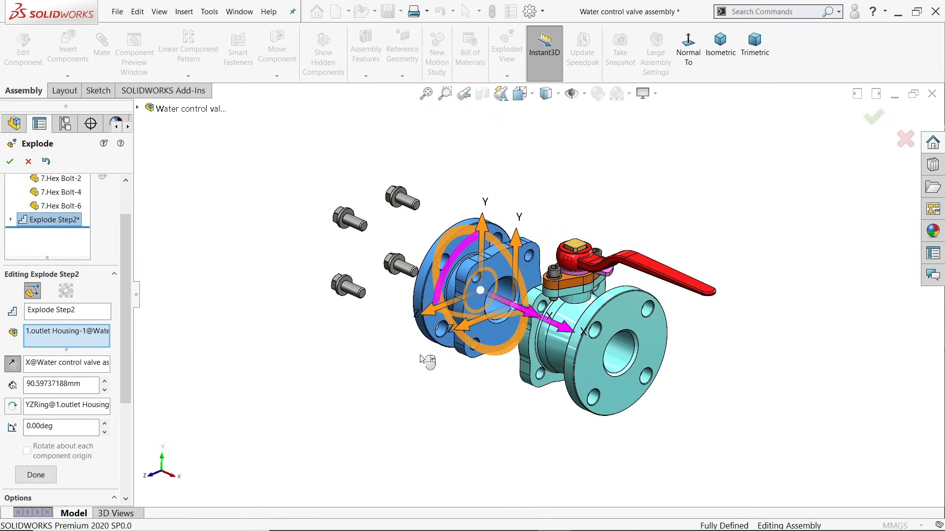
pyautogui.click(36, 475)
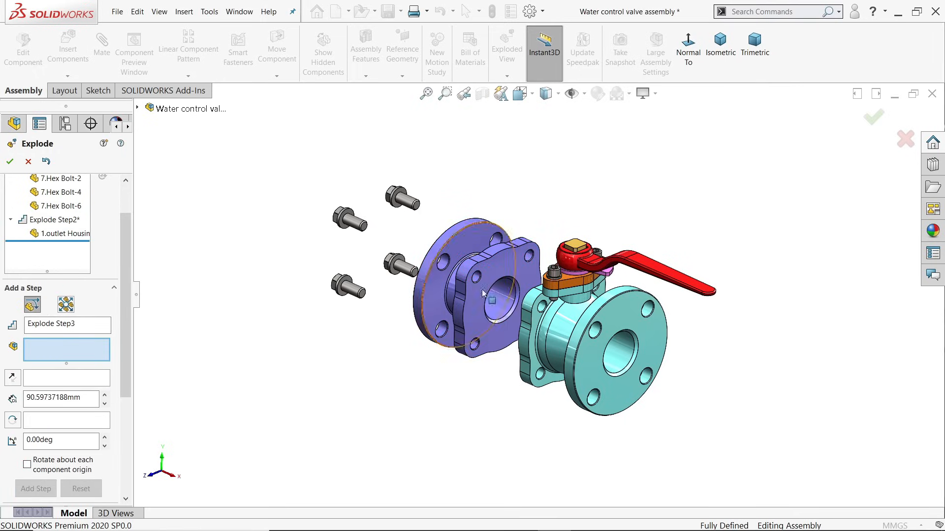
# - Explode the handle about 217 mm upward along the Y axis and complete the explode step
pyautogui.click(574, 267)
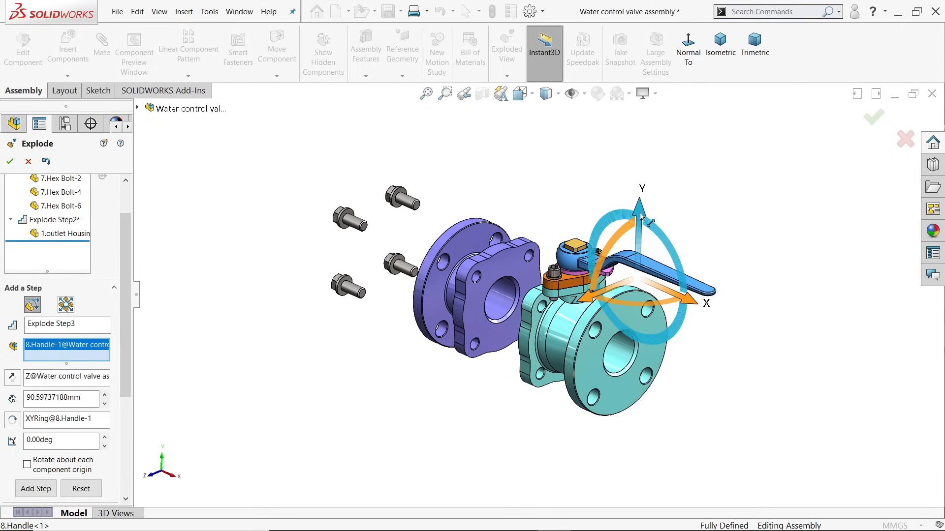
pyautogui.moveTo(641, 216); pyautogui.dragTo(636, 49)
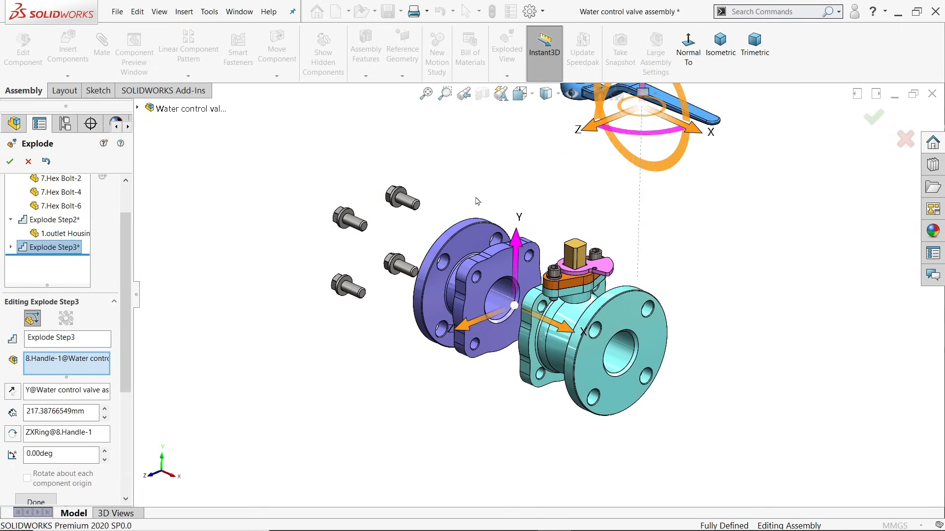
pyautogui.click(30, 502)
# - Explode both cap screws together about 181 mm upward along the Y axis, below the handle, and complete the explode step
pyautogui.click(426, 93)
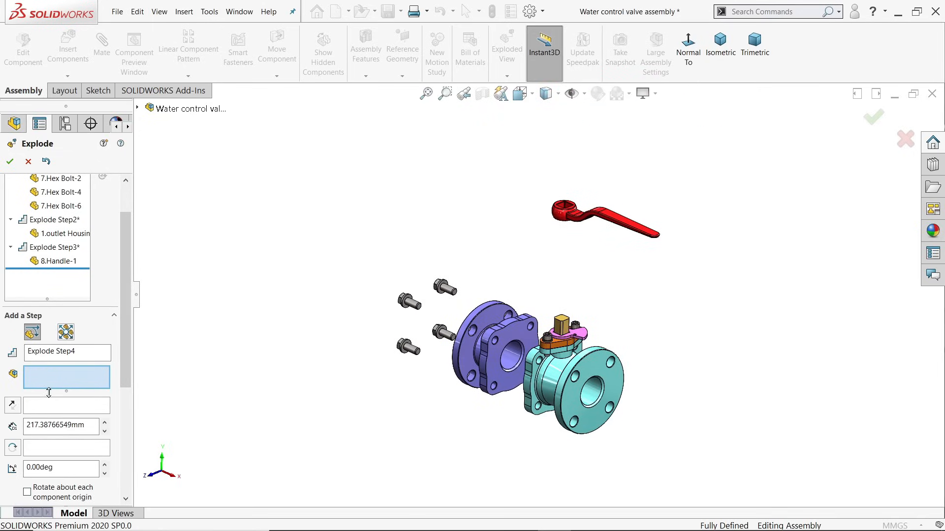
pyautogui.scroll(-3, 560, 322)
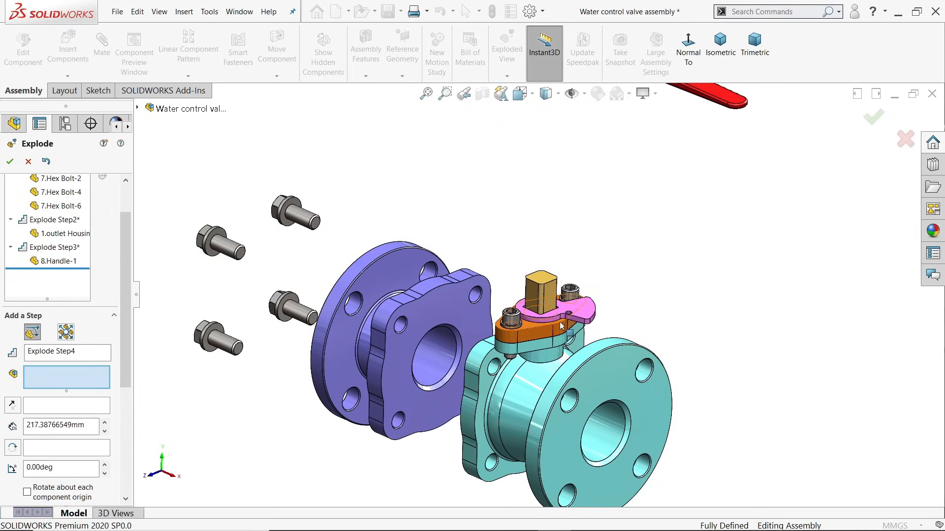
pyautogui.click(570, 293)
pyautogui.click(513, 325)
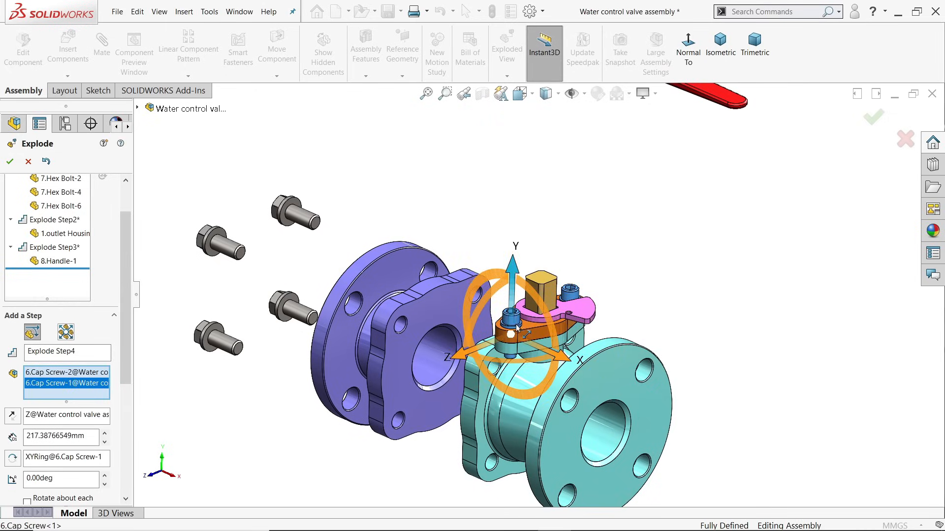
pyautogui.scroll(3, 517, 329)
pyautogui.scroll(-1, 519, 285)
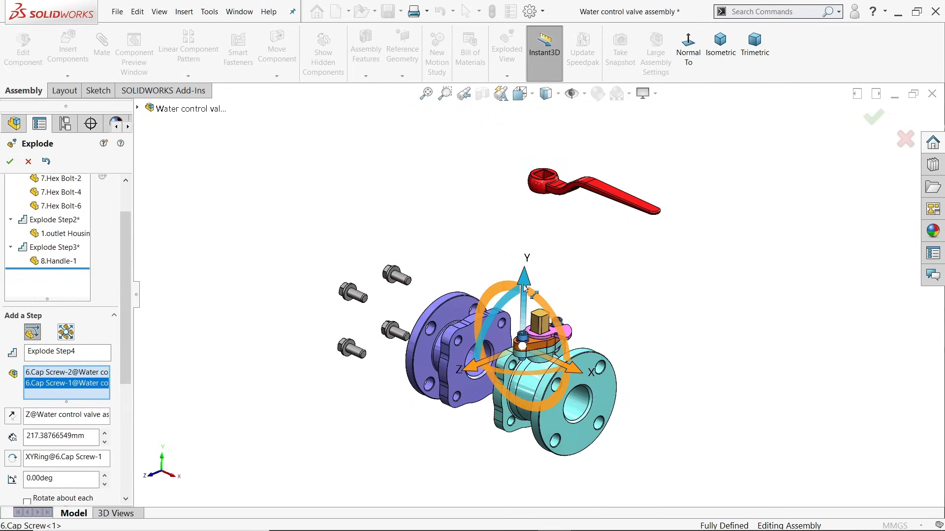
pyautogui.moveTo(524, 290); pyautogui.dragTo(526, 257)
pyautogui.moveTo(526, 183); pyautogui.dragTo(526, 168)
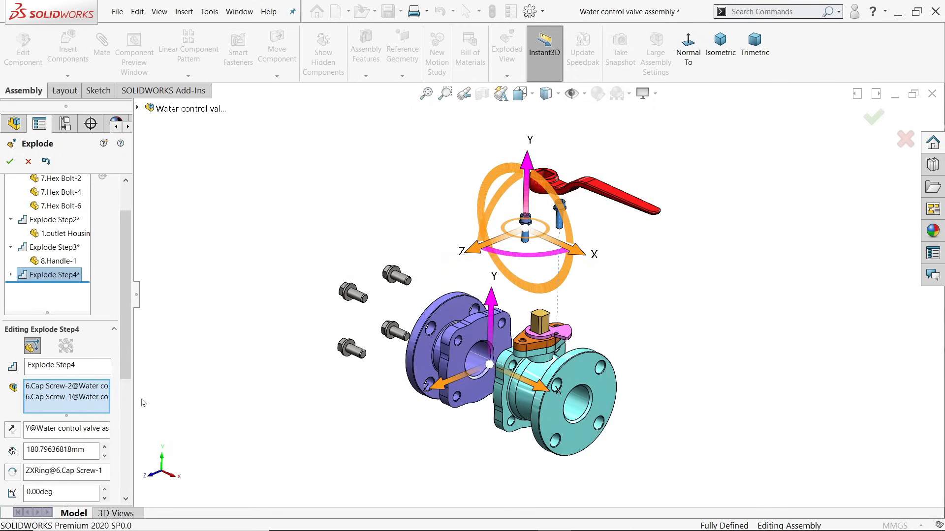
pyautogui.scroll(-5, 45, 487)
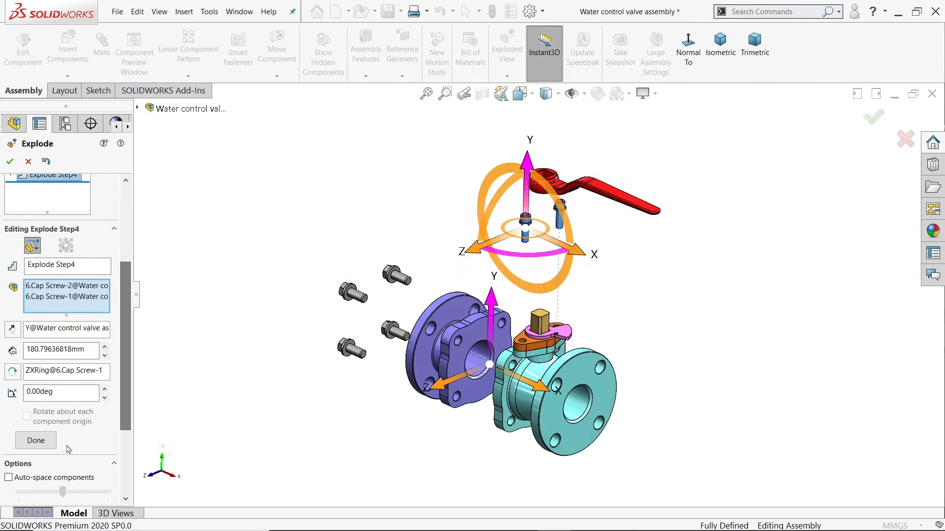
pyautogui.click(43, 441)
# - Collapse the four existing explode steps, review their components and directions, and close the cap screw step
pyautogui.scroll(5, 67, 278)
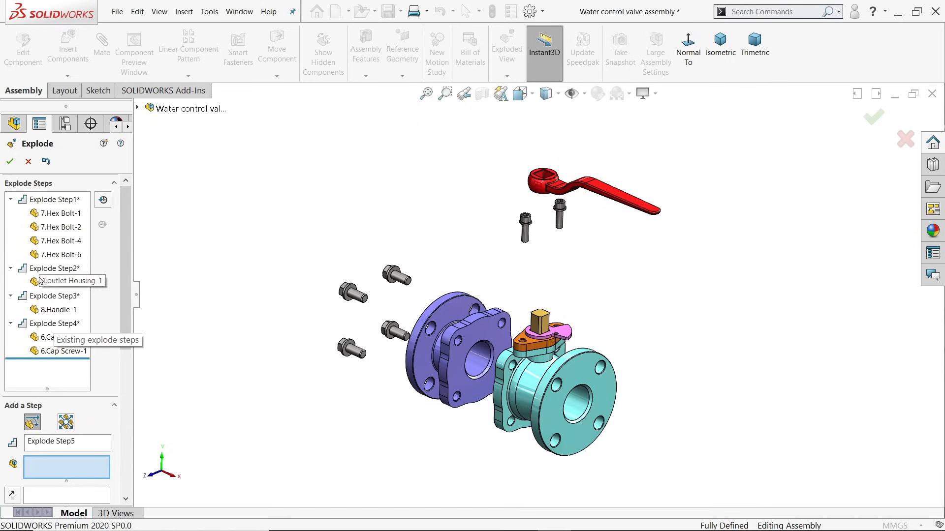
pyautogui.click(11, 200)
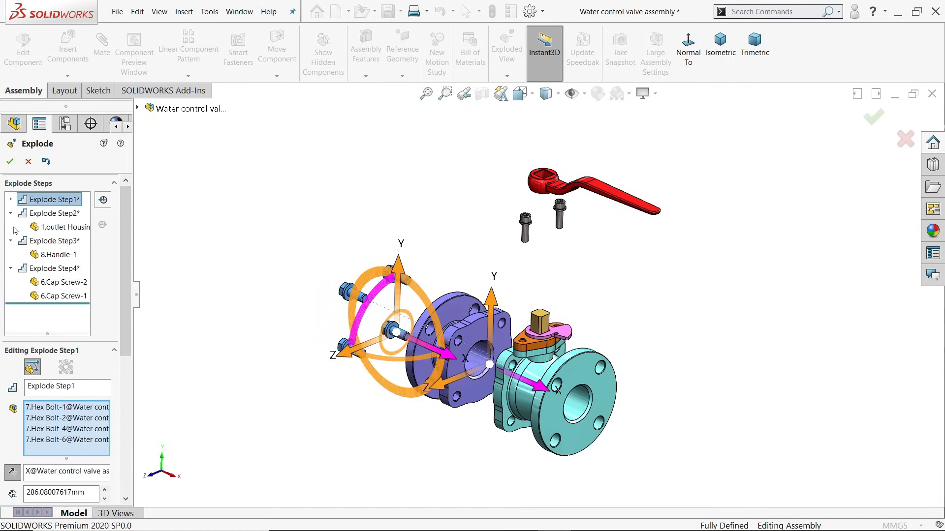
pyautogui.click(10, 214)
pyautogui.click(11, 227)
pyautogui.click(11, 241)
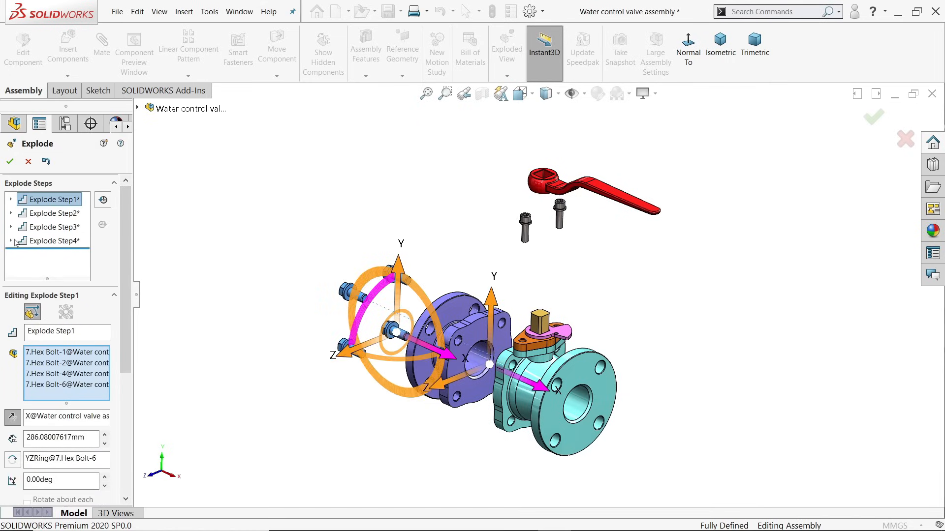
pyautogui.click(45, 229)
pyautogui.click(49, 241)
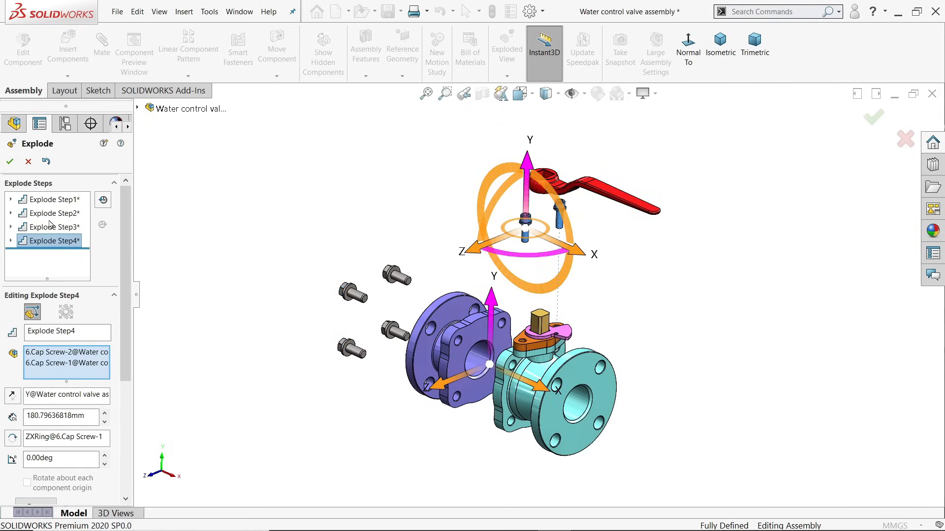
pyautogui.click(50, 218)
pyautogui.click(48, 242)
pyautogui.scroll(-3, 122, 270)
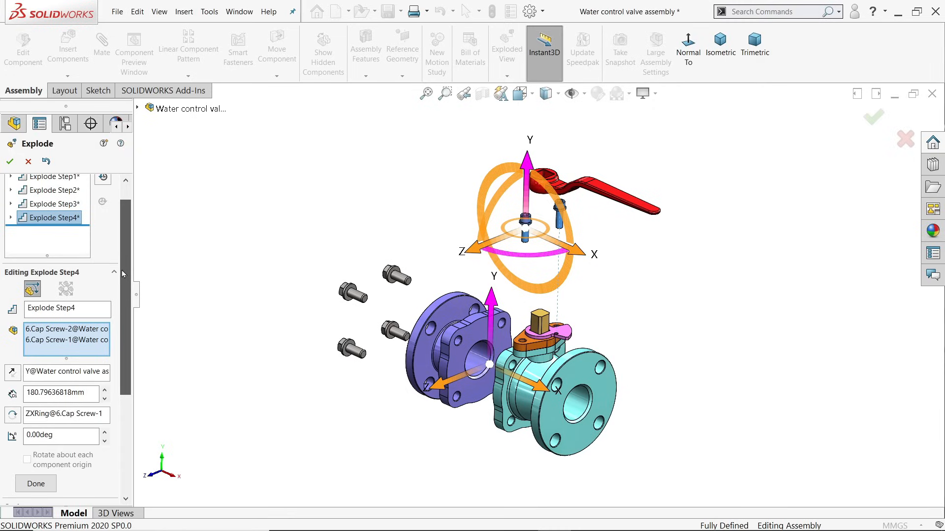
pyautogui.click(37, 434)
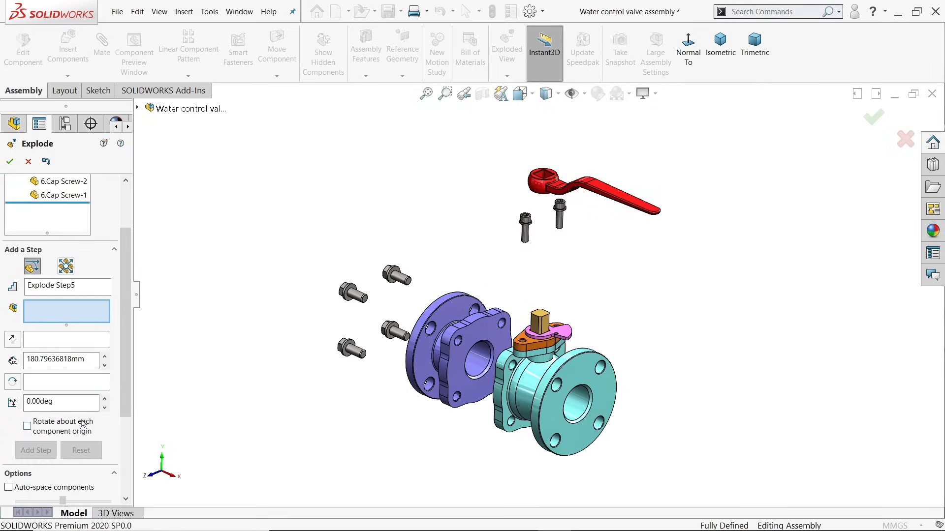
# - Explode the lock lever about 123 mm upward along the Y axis and complete the explode step
pyautogui.click(563, 339)
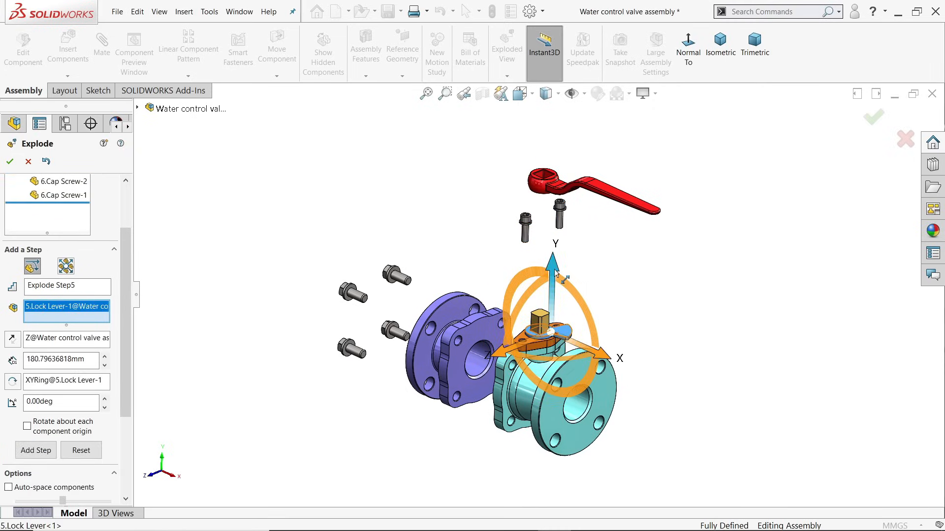
pyautogui.moveTo(556, 275); pyautogui.dragTo(555, 189)
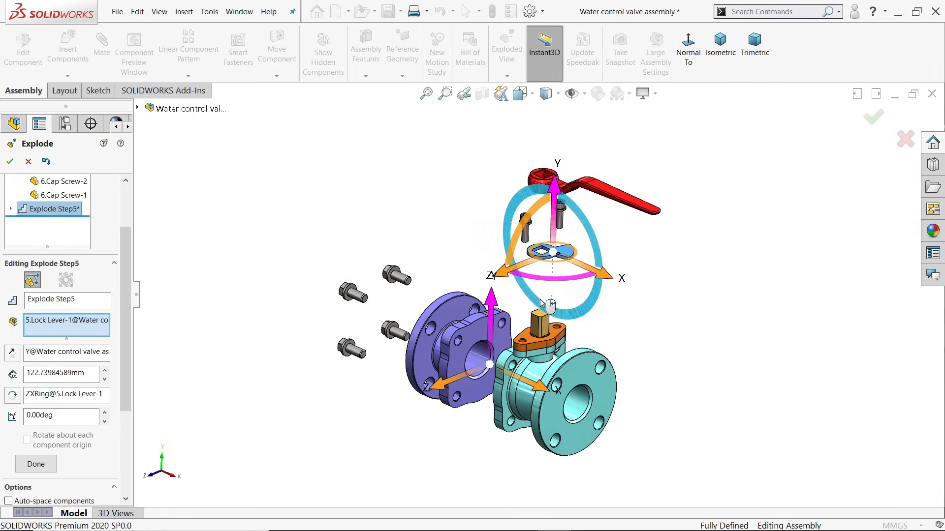
pyautogui.click(36, 465)
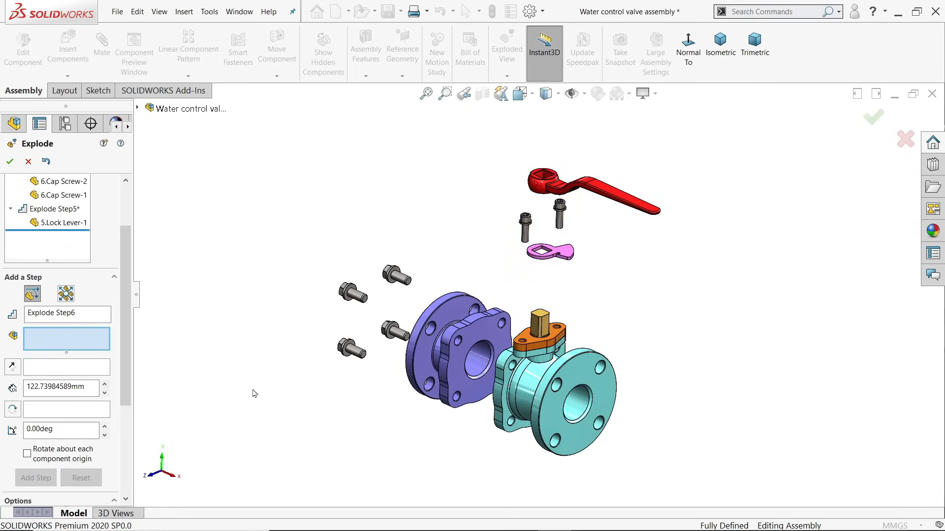
# - Explode the thermostat flange about 93 mm upward along the Y axis, below the lock lever, and complete the explode step
pyautogui.click(530, 342)
pyautogui.moveTo(544, 274); pyautogui.dragTo(551, 216)
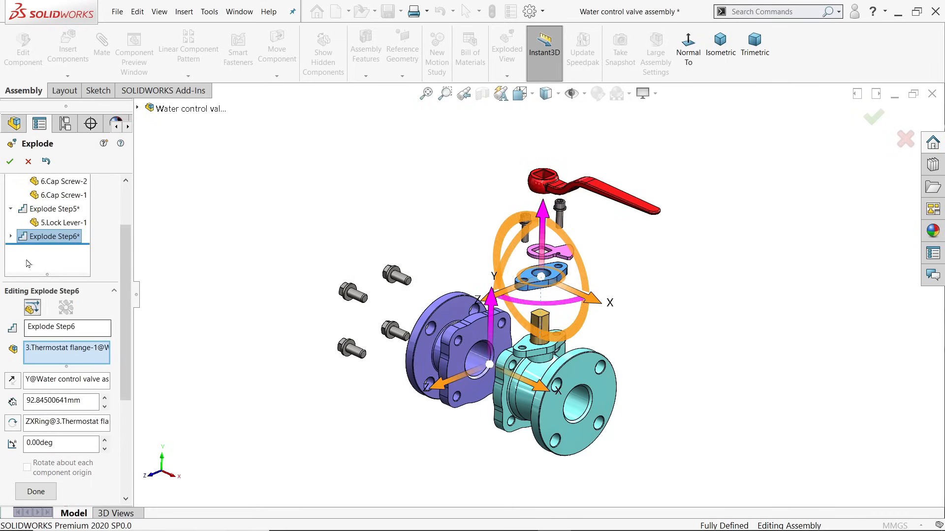
pyautogui.click(36, 492)
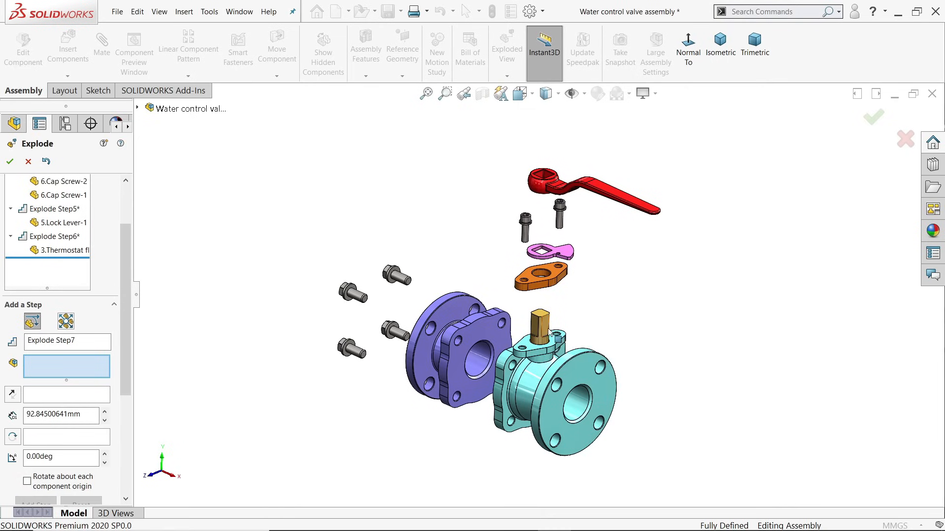
# - Edit the handle's explode step to raise its distance along the Y axis to about 296 mm, and complete it
pyautogui.click(550, 335)
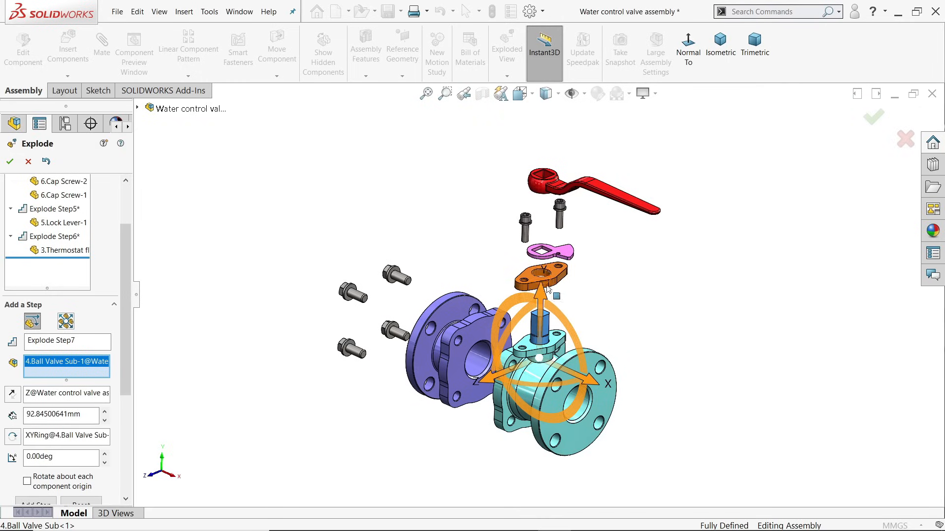
pyautogui.scroll(3, 123, 317)
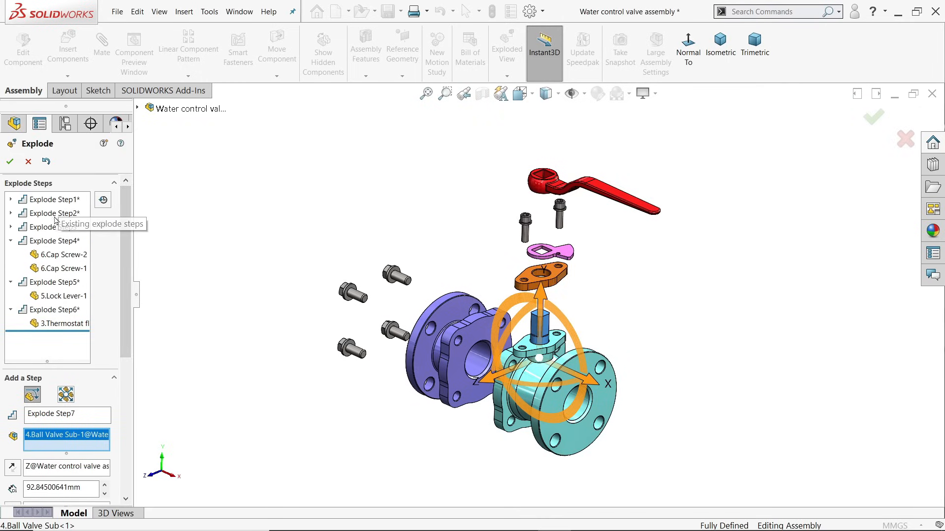
pyautogui.click(49, 241)
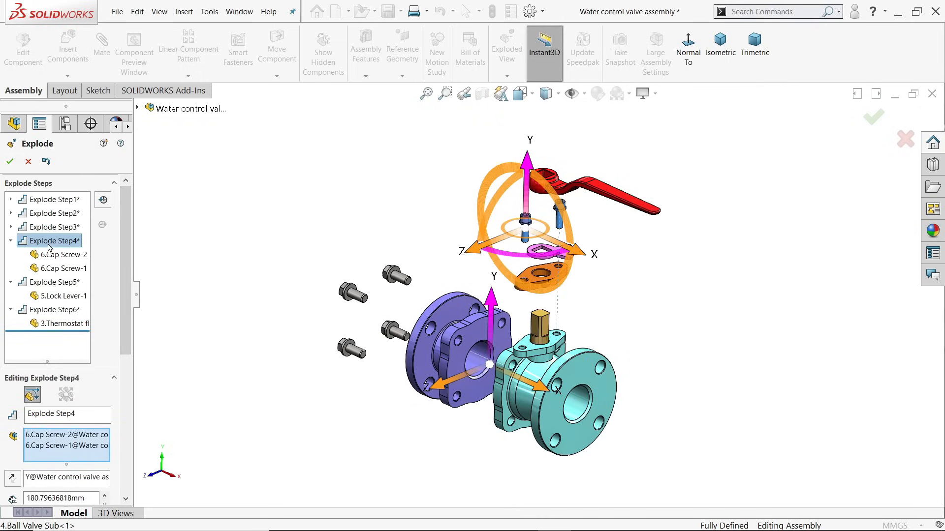
pyautogui.click(47, 228)
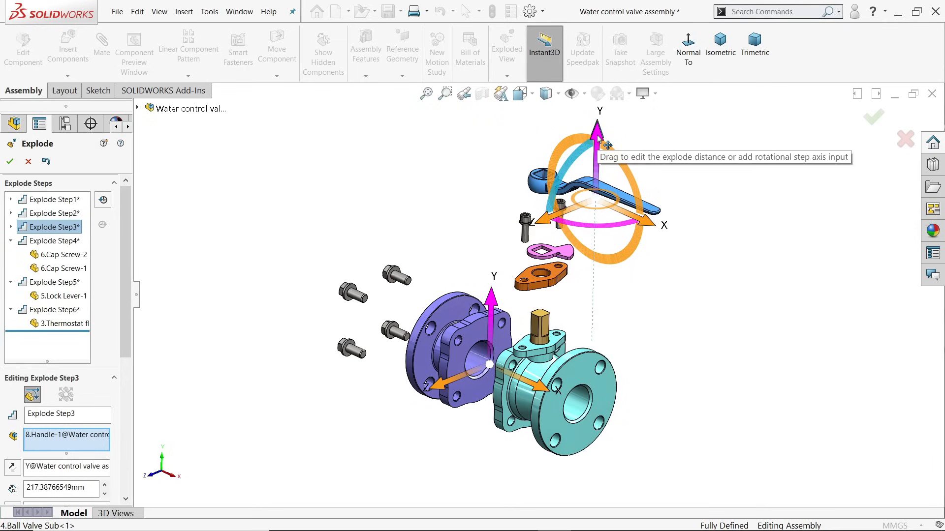
pyautogui.moveTo(598, 139); pyautogui.dragTo(598, 85)
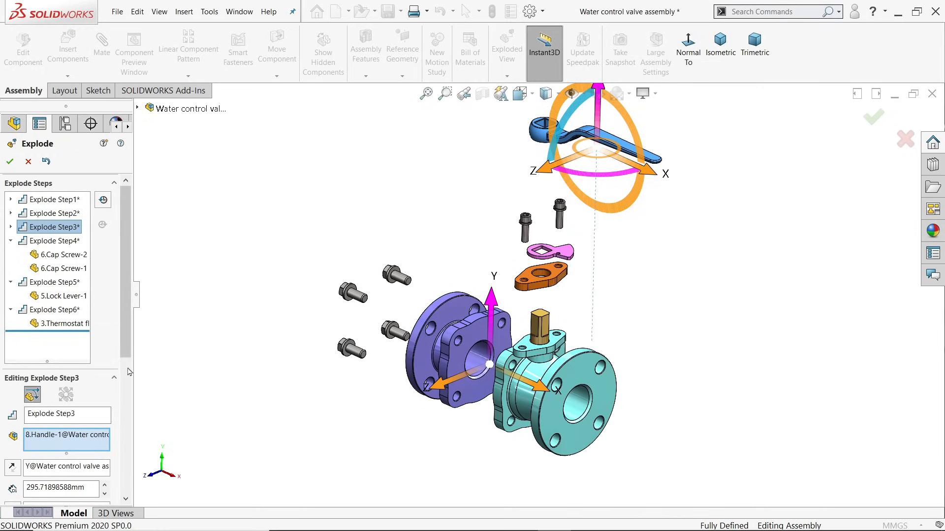
pyautogui.scroll(-5, 129, 372)
pyautogui.click(36, 446)
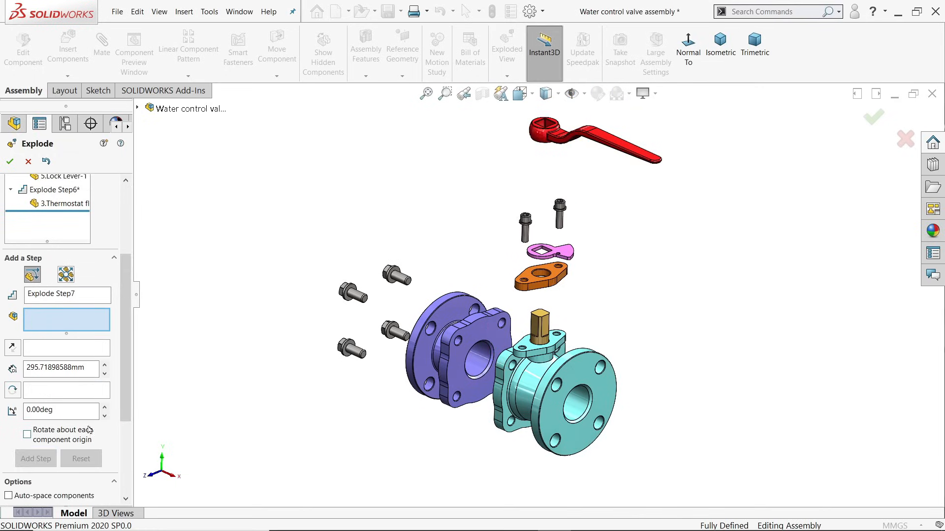
# - Edit the existing explode steps to raise the two cap screws closer to the handle and the lock lever to about 194 mm
pyautogui.scroll(5, 130, 259)
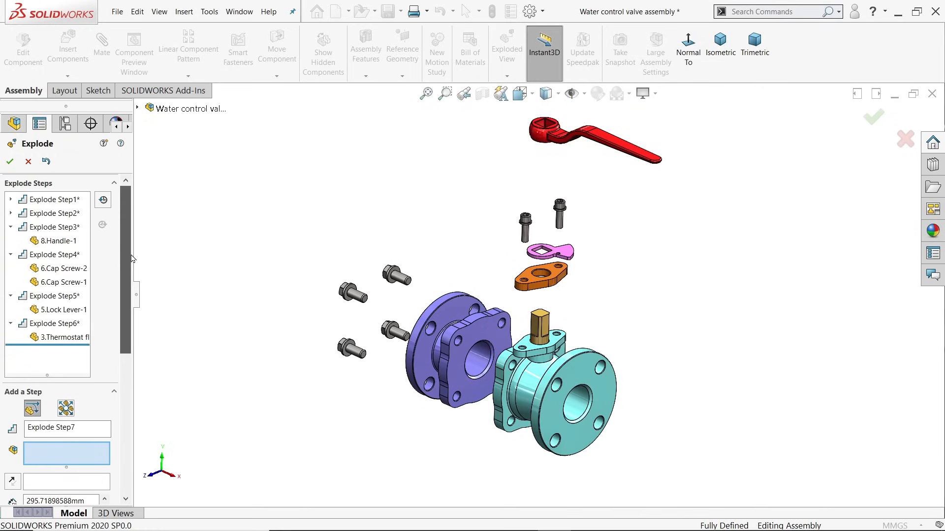
pyautogui.click(55, 255)
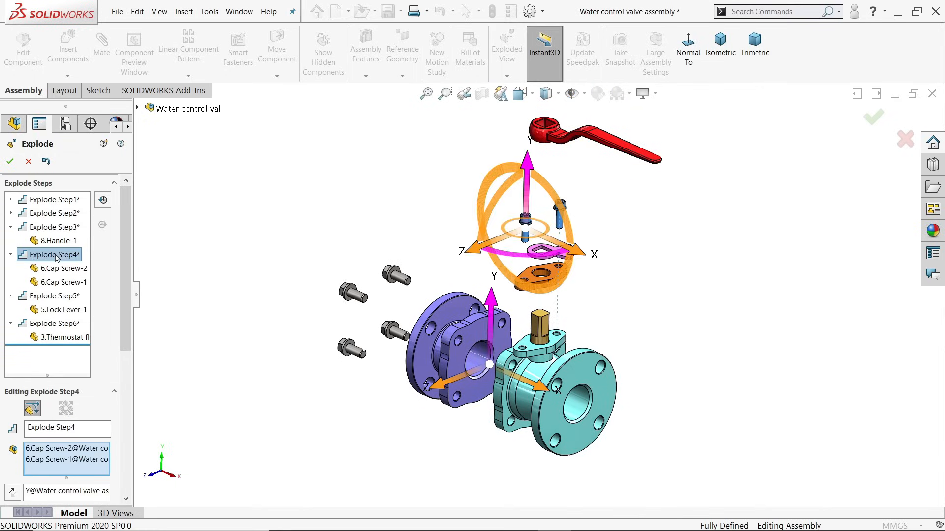
pyautogui.moveTo(527, 174); pyautogui.dragTo(527, 118)
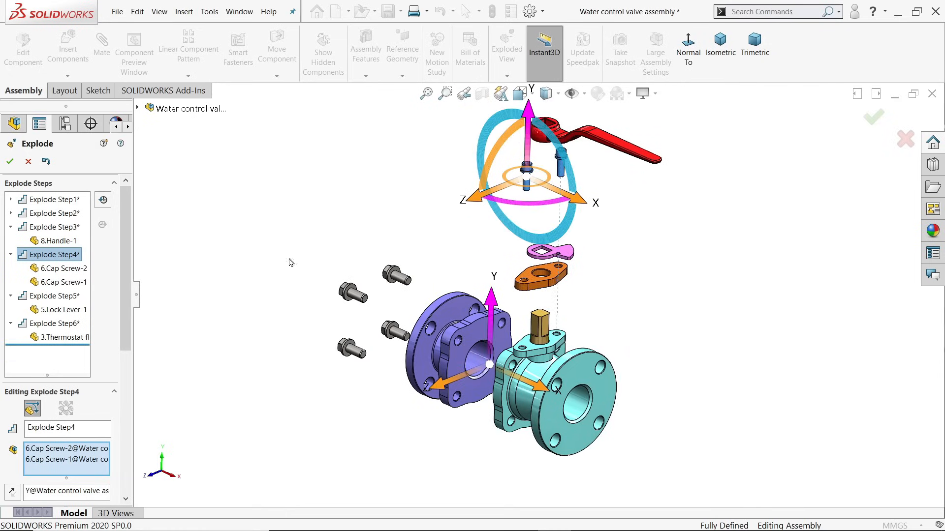
pyautogui.click(48, 298)
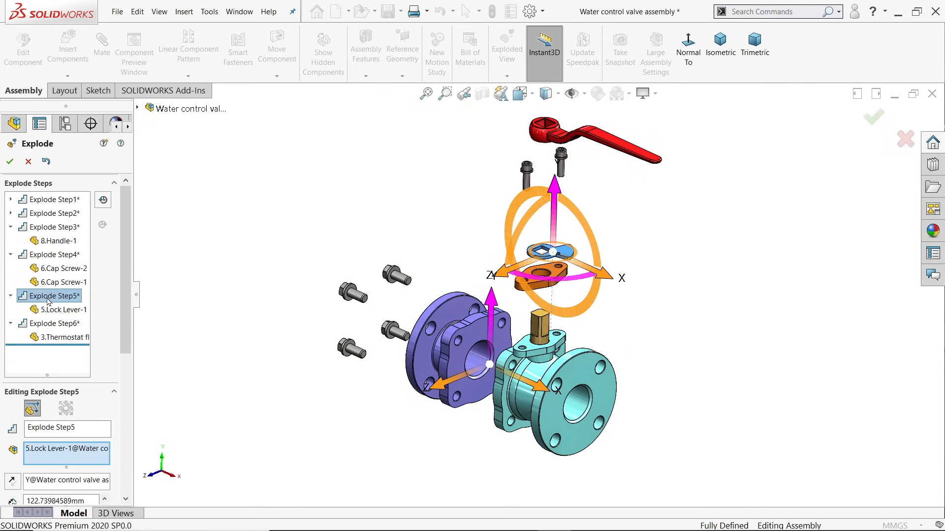
pyautogui.moveTo(559, 202); pyautogui.dragTo(559, 143)
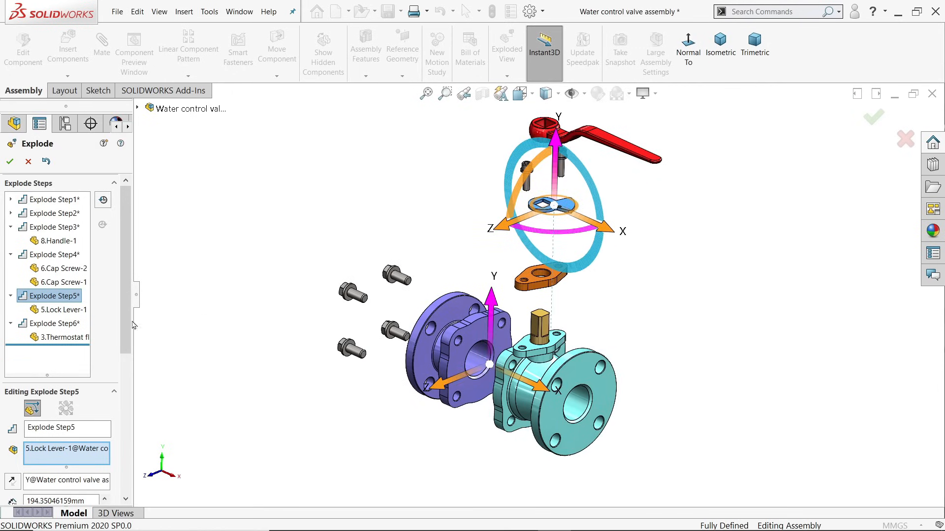
# - Edit the thermostat flange's explode step to raise its distance along the Y axis to about 160 mm, and complete it
pyautogui.click(54, 325)
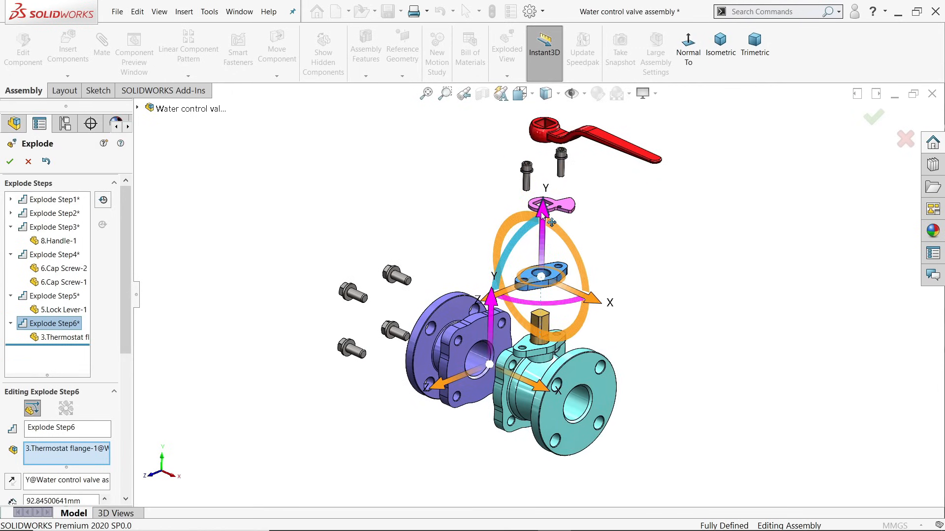
pyautogui.moveTo(542, 216); pyautogui.dragTo(547, 172)
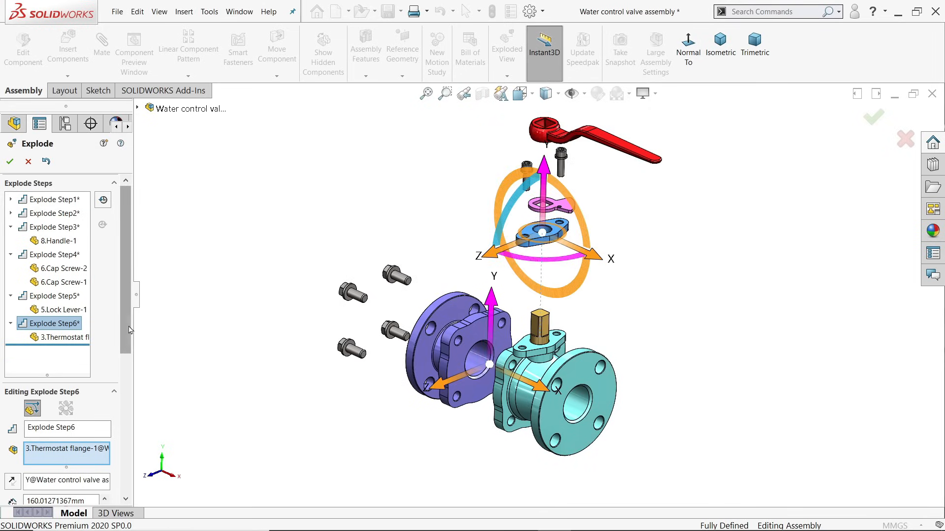
pyautogui.scroll(-5, 73, 374)
pyautogui.click(39, 446)
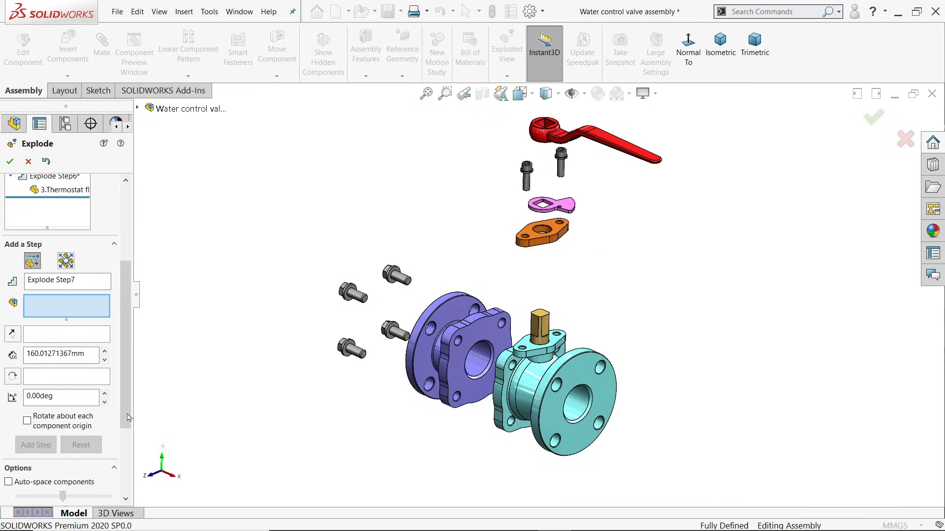
# - Explode the ball valve subassembly about 97 mm upward along the Y axis, out of the inlet housing, and finish the exploded view
pyautogui.click(545, 329)
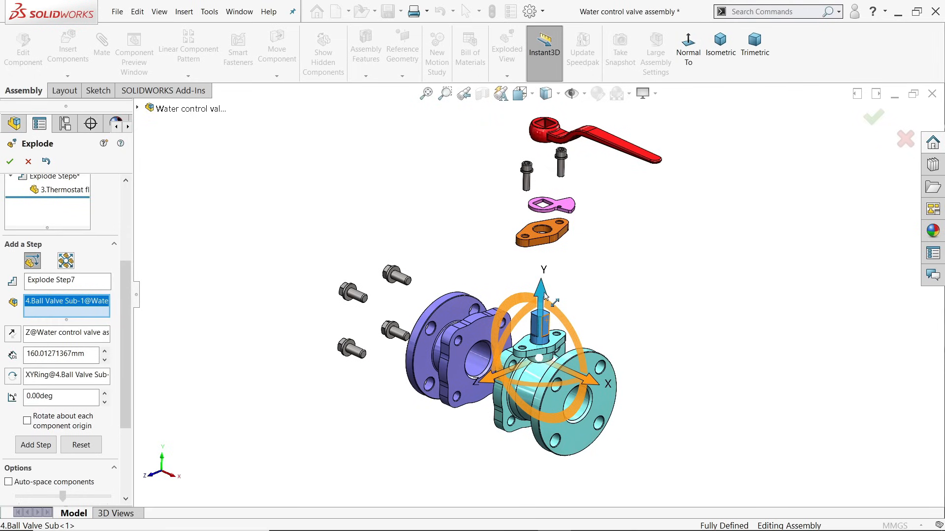
pyautogui.moveTo(544, 297); pyautogui.dragTo(549, 231)
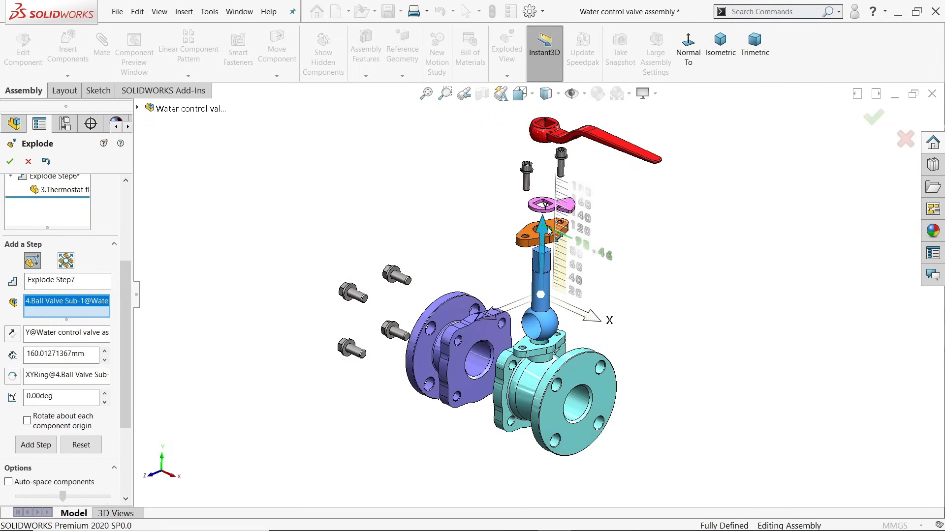
pyautogui.moveTo(549, 230); pyautogui.dragTo(549, 230)
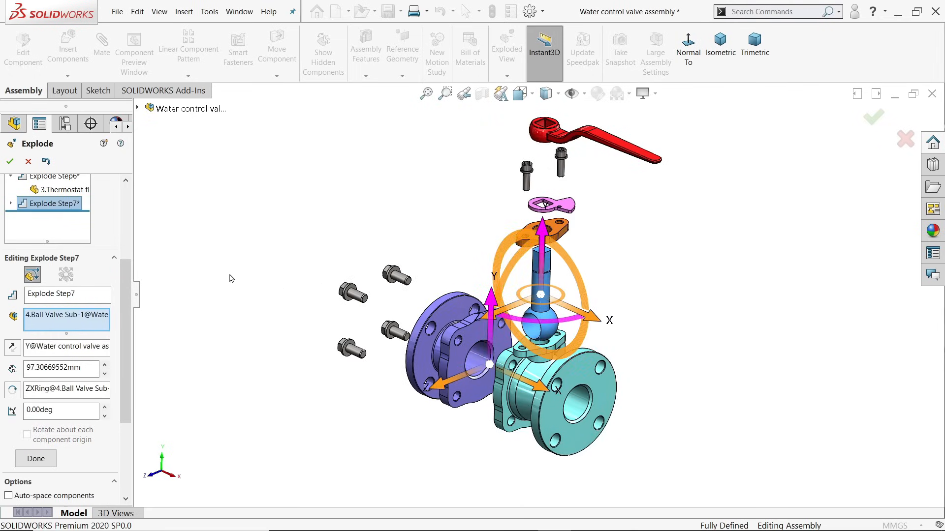
pyautogui.click(34, 457)
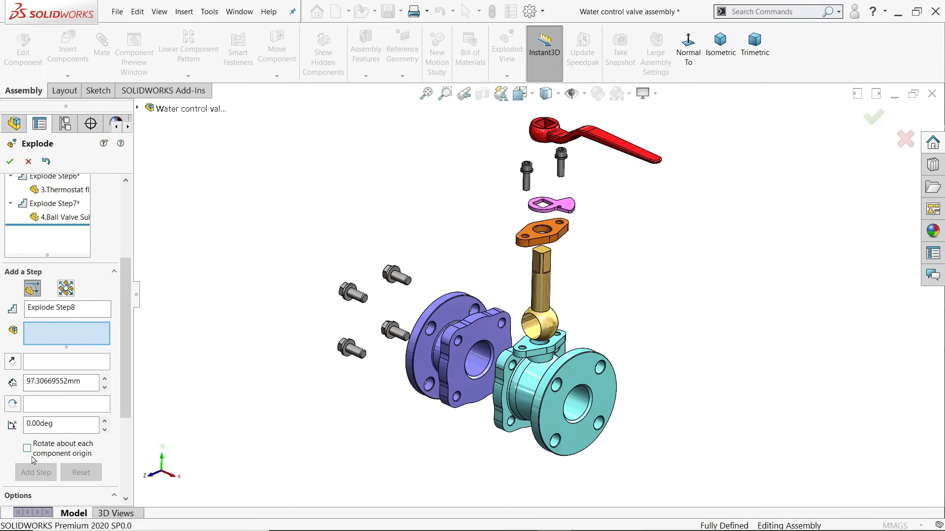
pyautogui.moveTo(655, 317)
pyautogui.mouseDown(button='middle')
pyautogui.moveTo(654, 299)
pyautogui.moveTo(657, 311)
pyautogui.mouseUp(button='middle')
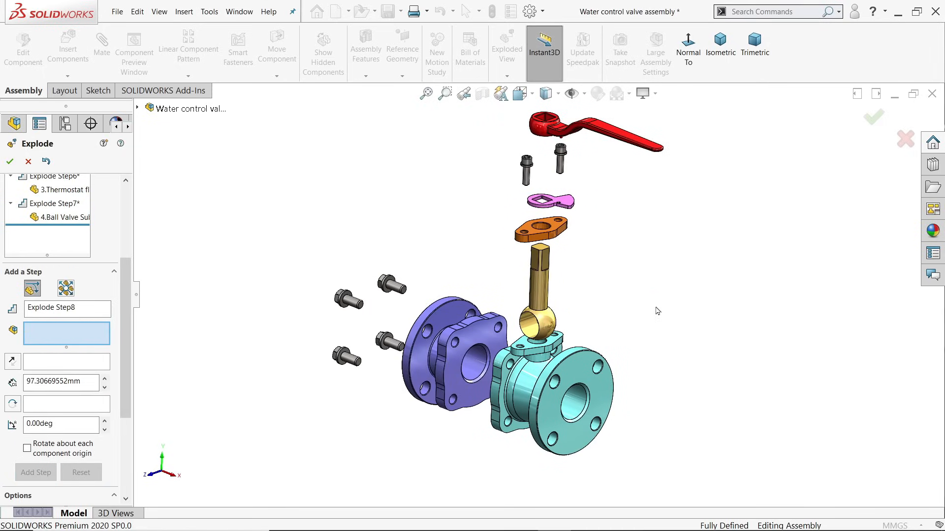
pyautogui.click(10, 161)
# - Add Smart Explode Lines to Exploded View1 of the Default configuration for all exploded components, using the bounding box center as reference point
pyautogui.moveTo(347, 274); pyautogui.dragTo(349, 273, button='middle')
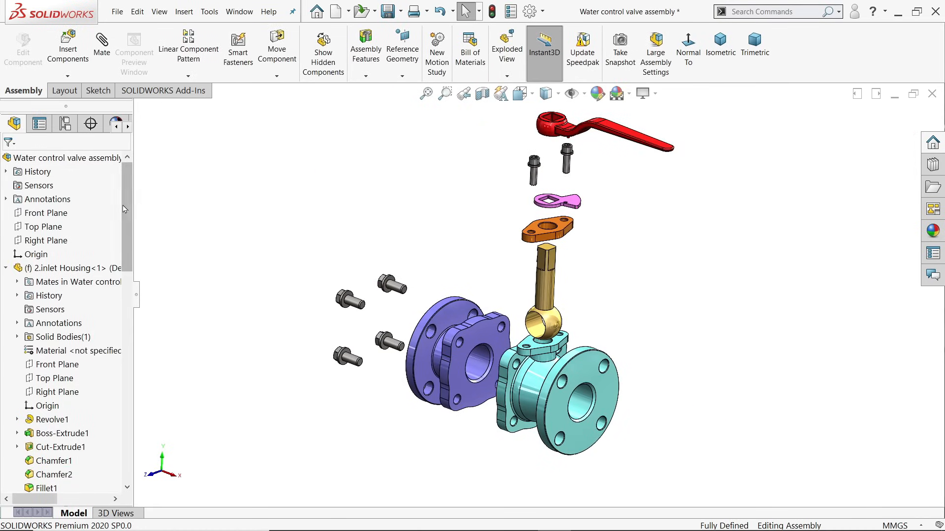
pyautogui.click(65, 124)
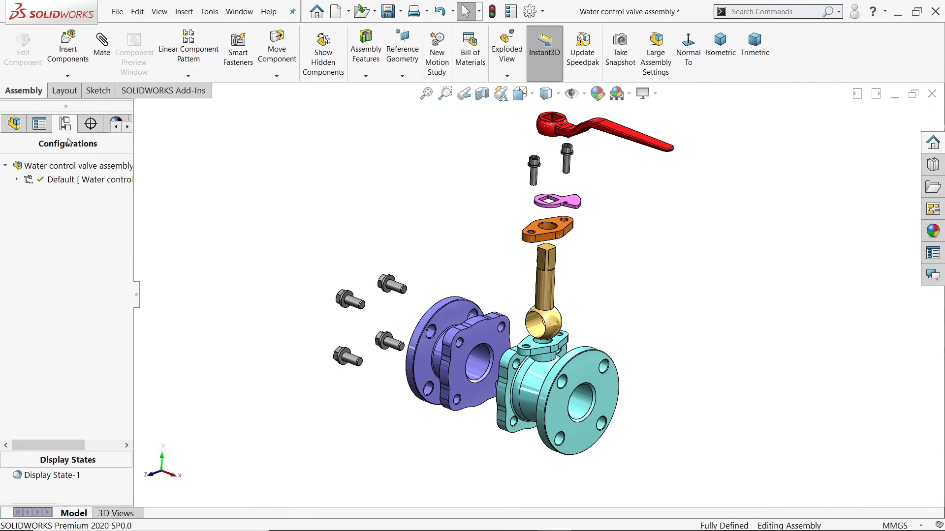
pyautogui.click(16, 180)
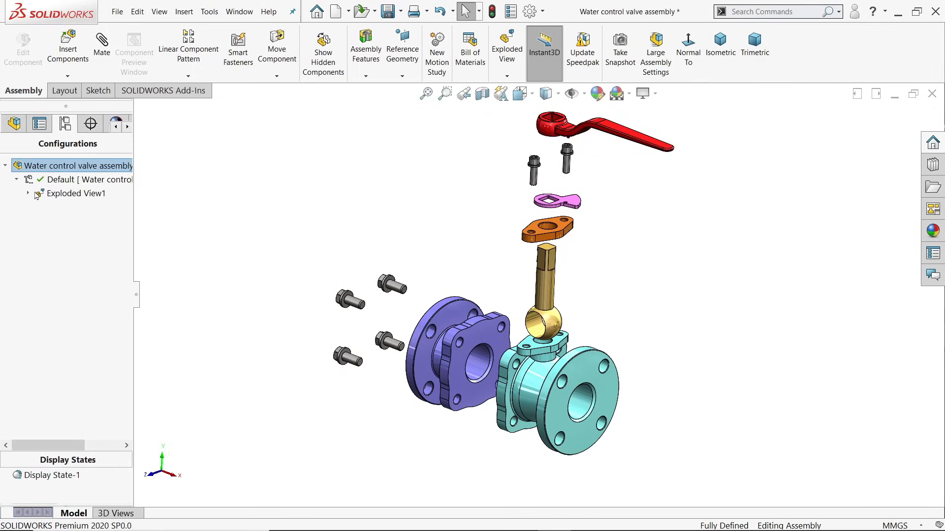
pyautogui.rightClick(60, 196)
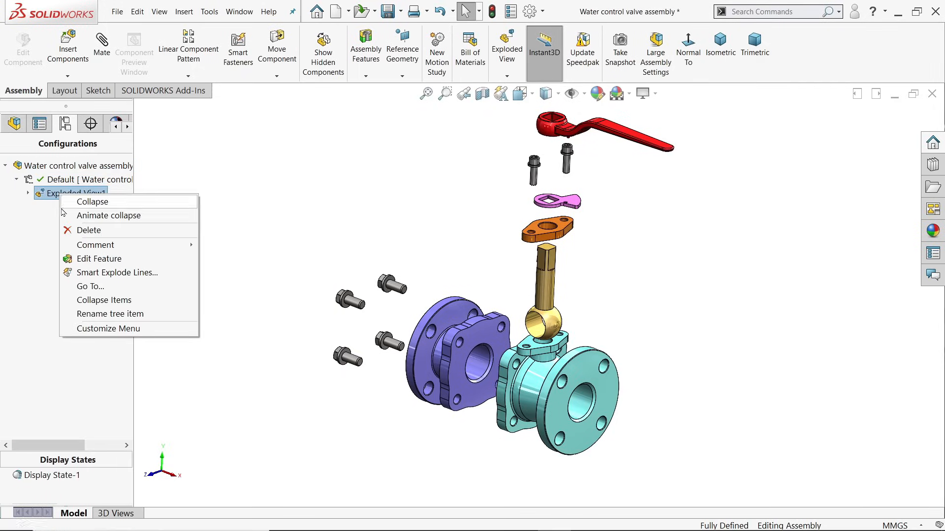
pyautogui.click(106, 273)
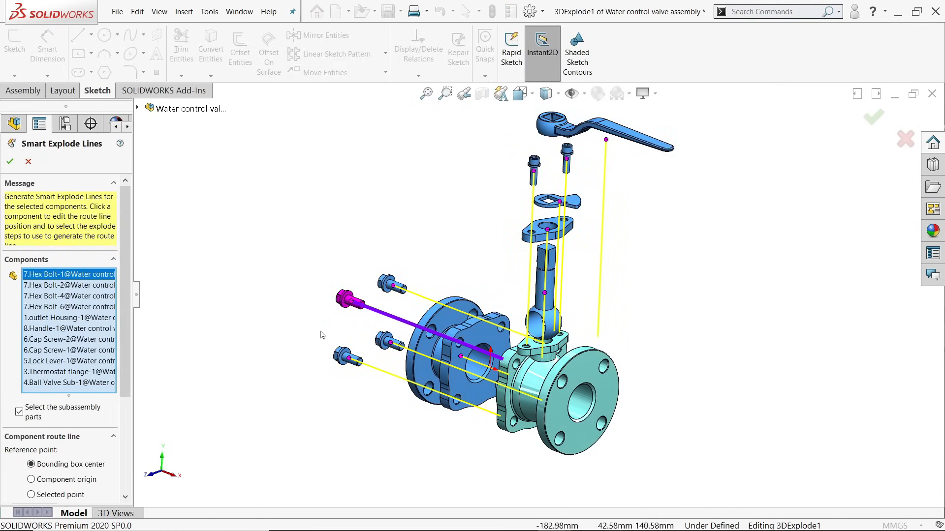
pyautogui.scroll(-3, 127, 430)
pyautogui.scroll(3, 127, 394)
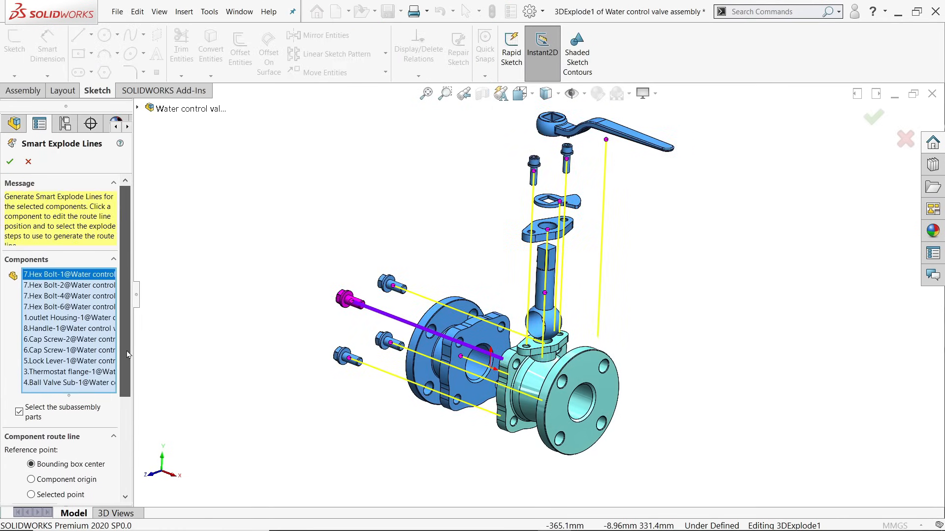
pyautogui.click(10, 164)
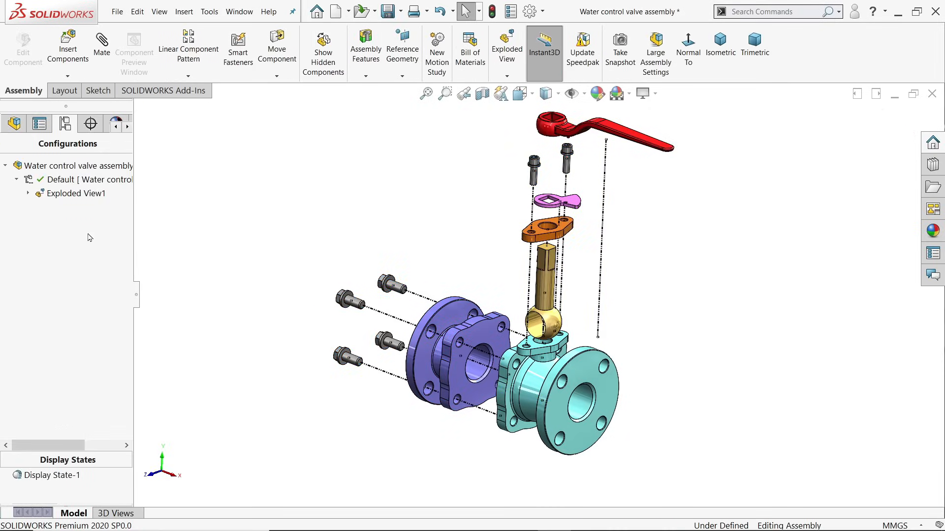
pyautogui.scroll(2, 321, 278)
pyautogui.scroll(-2, 520, 241)
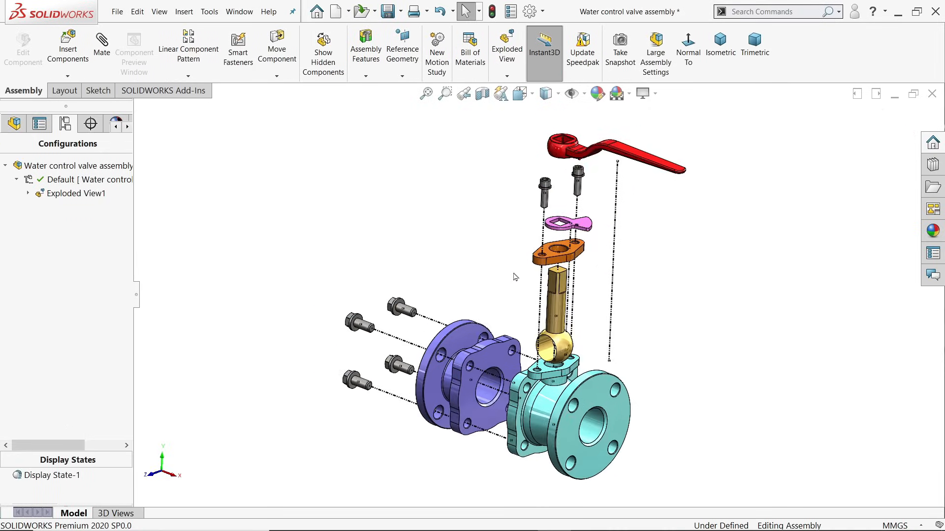
pyautogui.moveTo(514, 275)
pyautogui.mouseDown(button='middle')
pyautogui.moveTo(515, 264)
pyautogui.moveTo(521, 278)
pyautogui.moveTo(511, 270)
pyautogui.moveTo(516, 253)
pyautogui.mouseUp(button='middle')
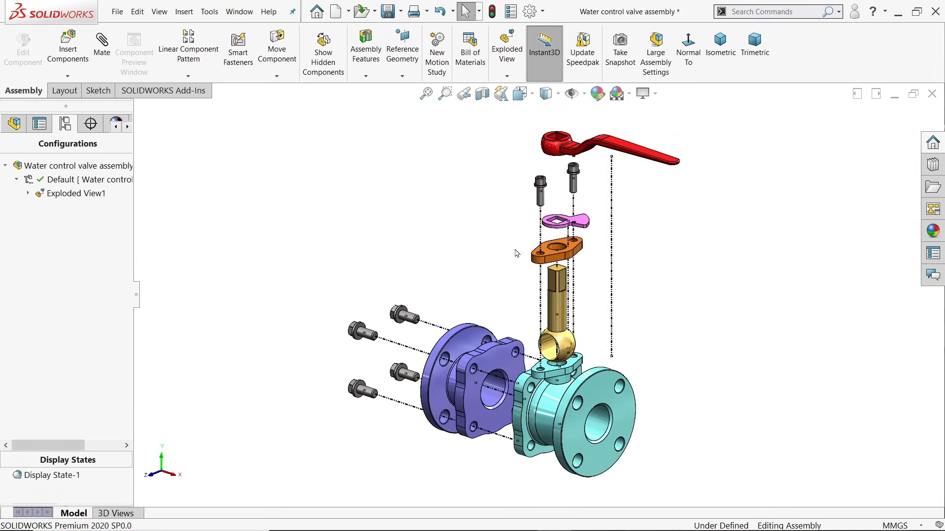
pyautogui.click(426, 93)
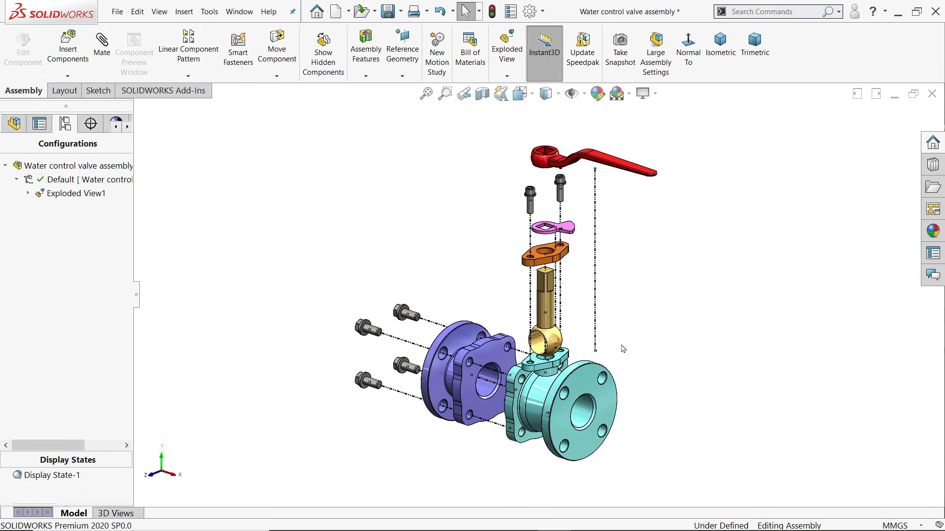
pyautogui.scroll(-2, 623, 349)
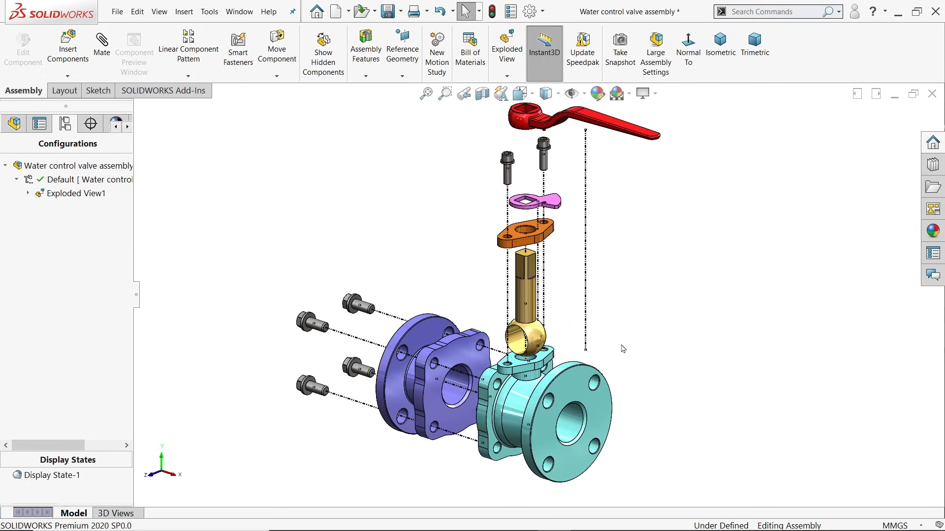
# - Collapse Exploded View1 of the Default configuration so the valve returns to its assembled position
pyautogui.click(14, 123)
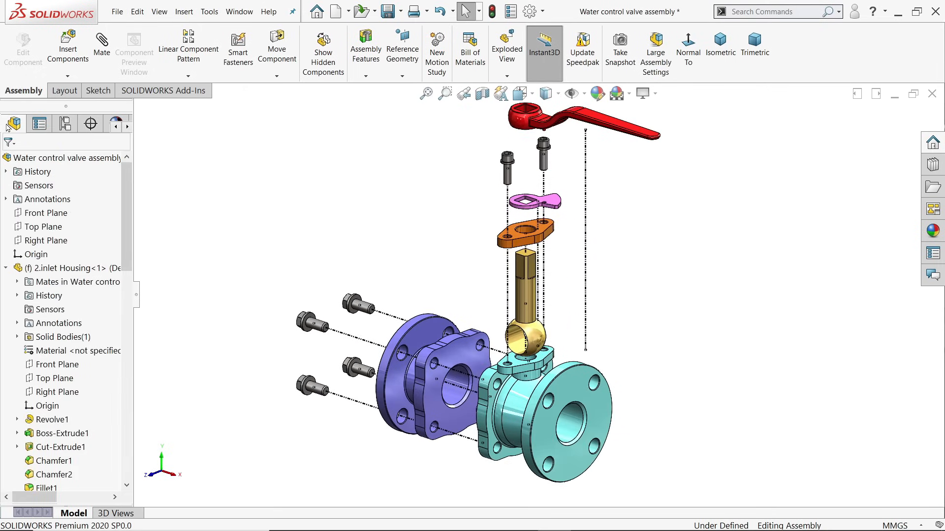
pyautogui.rightClick(78, 161)
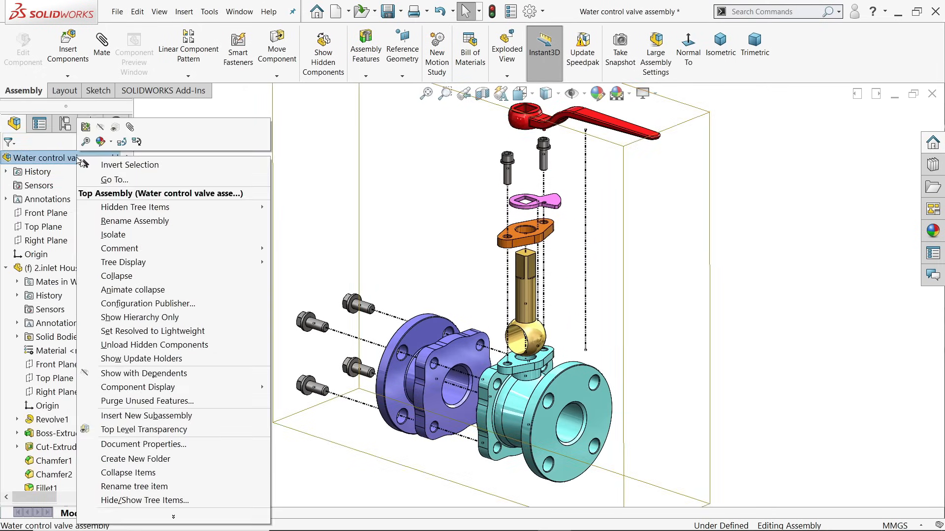
pyautogui.click(315, 136)
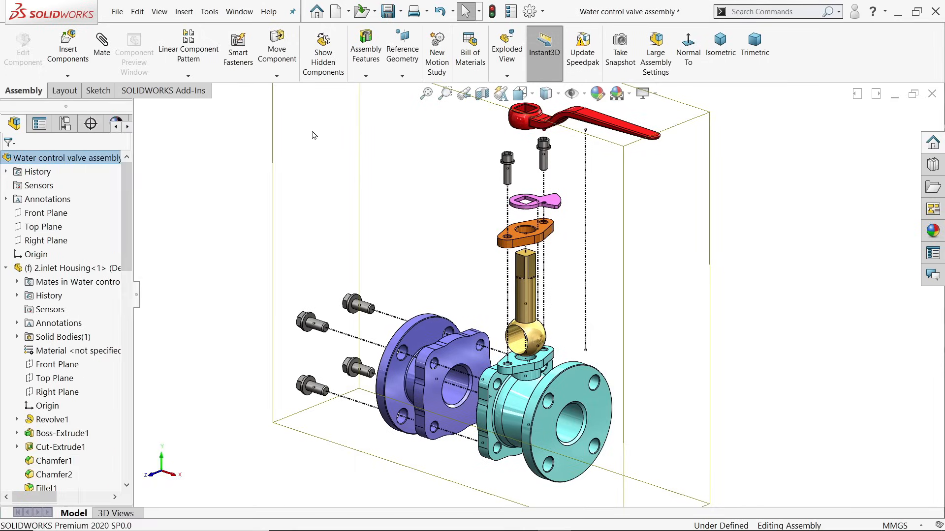
pyautogui.click(65, 124)
pyautogui.rightClick(65, 193)
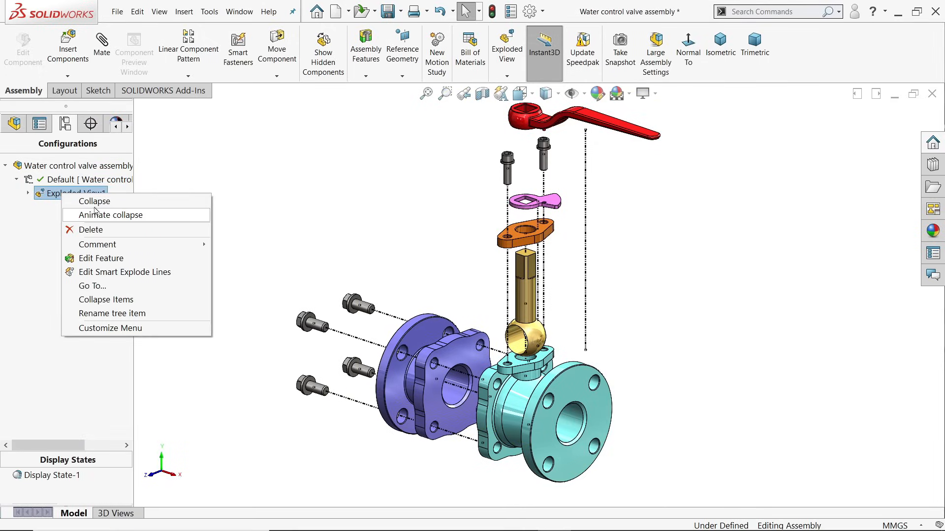
pyautogui.click(93, 202)
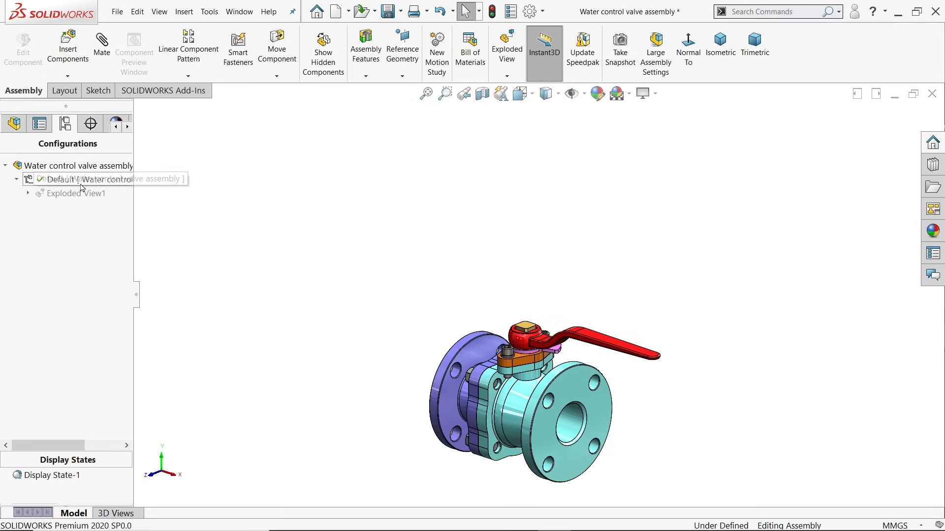
# - Play the animated explode of Exploded View1 to review the component separation sequence, and pause it
pyautogui.rightClick(78, 194)
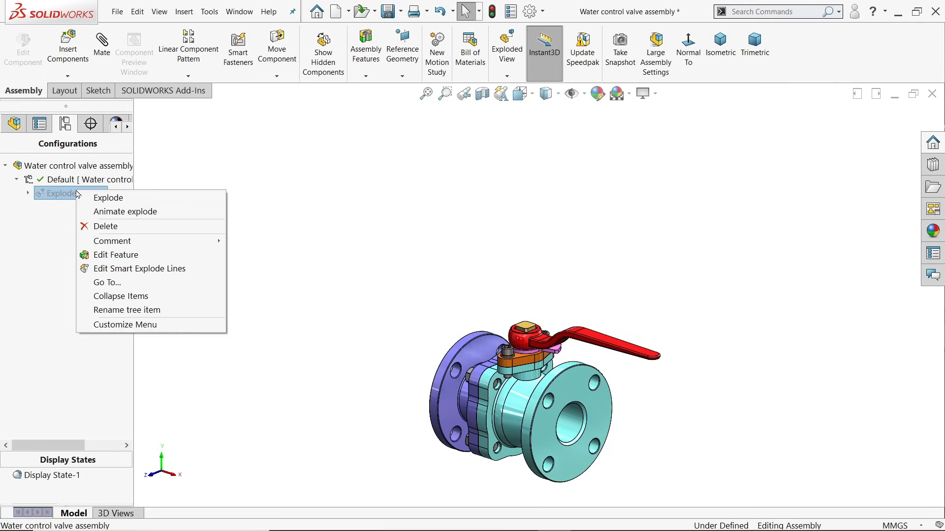
pyautogui.click(113, 213)
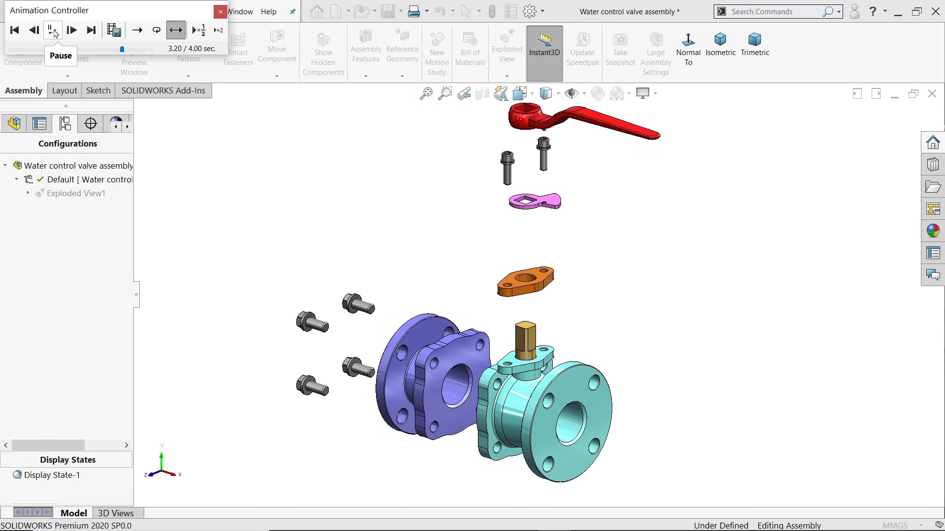
pyautogui.click(54, 31)
# - Enable the MotionManager, open Motion Study 1 with the Animation study type, and expand its timeline
pyautogui.rightClick(798, 61)
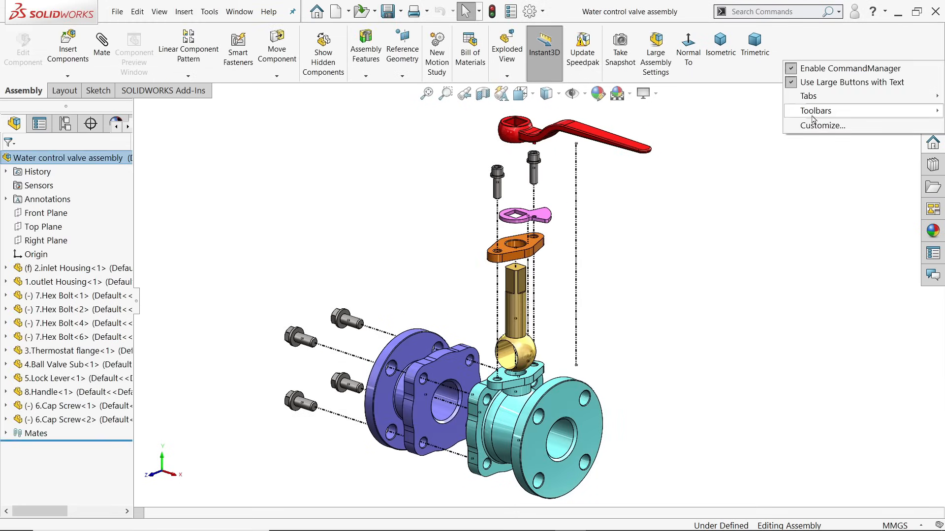
pyautogui.moveTo(813, 113)
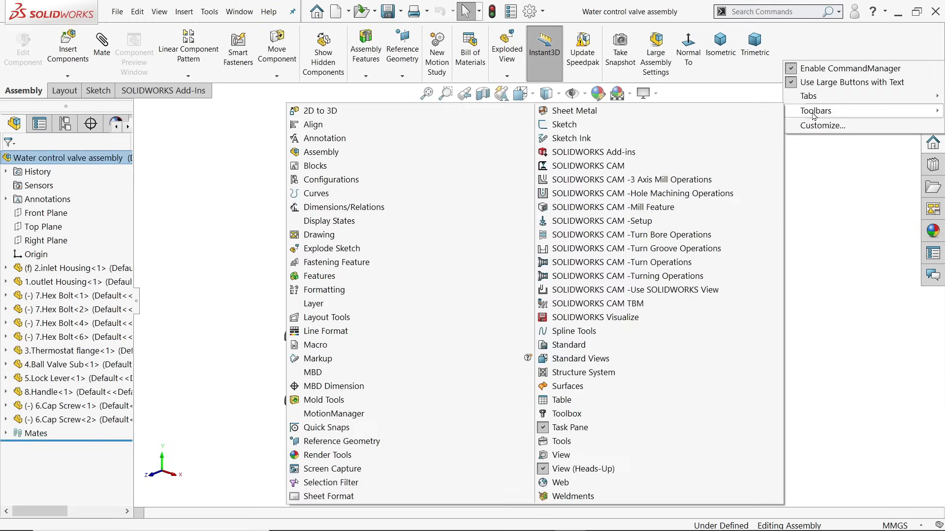
pyautogui.click(339, 414)
pyautogui.click(185, 514)
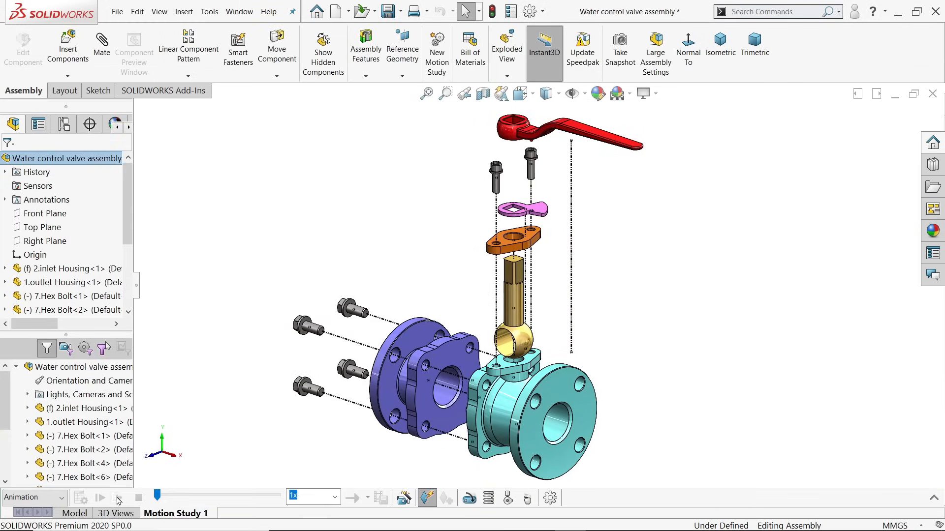
pyautogui.click(64, 499)
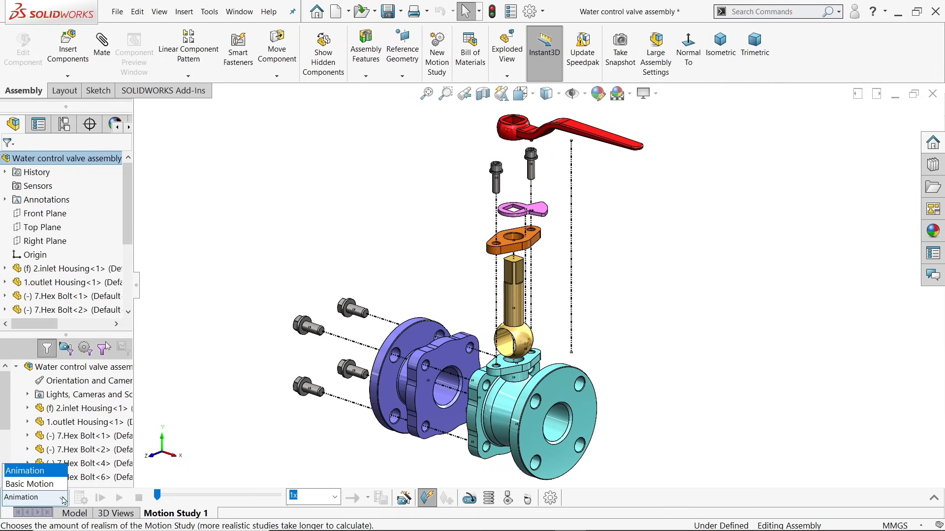
pyautogui.click(64, 500)
pyautogui.click(935, 500)
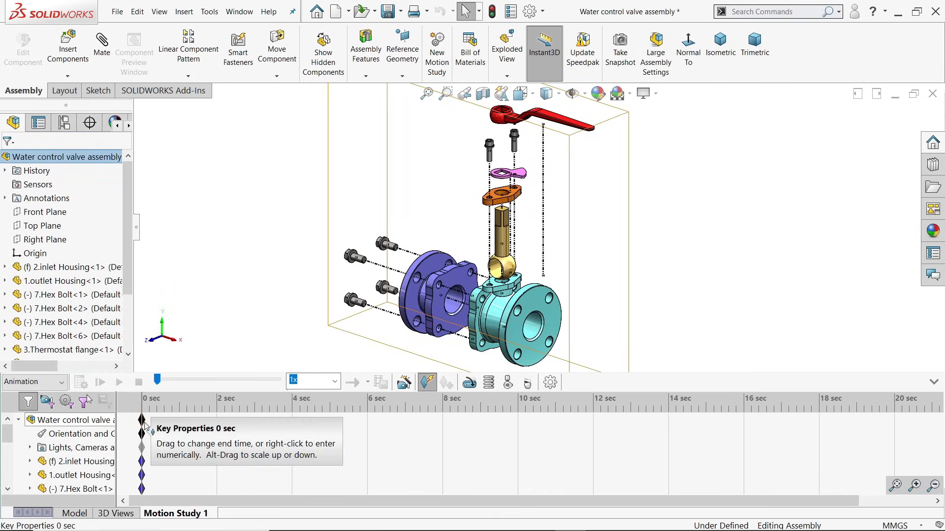
# - Add an Explode animation to Motion Study 1 using the Animation Wizard, with a 7-second duration and 0-second start time
pyautogui.click(403, 387)
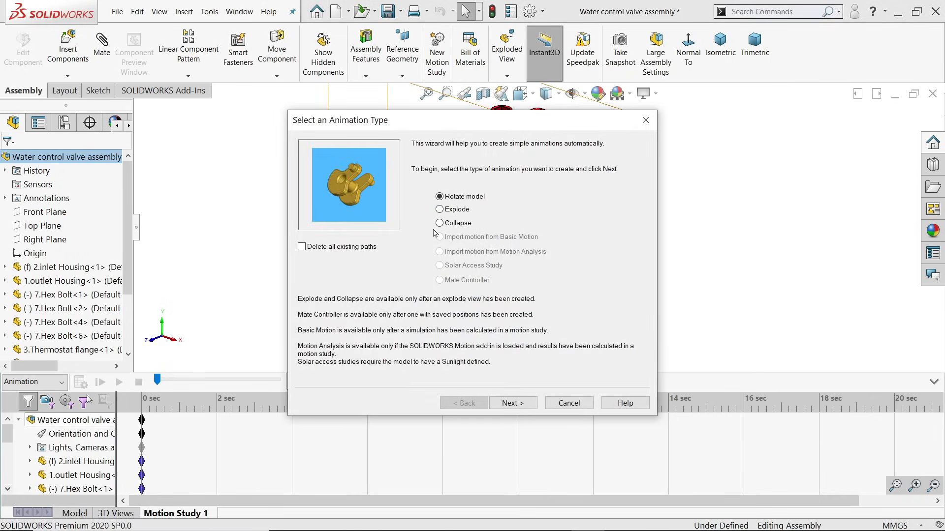
pyautogui.click(441, 210)
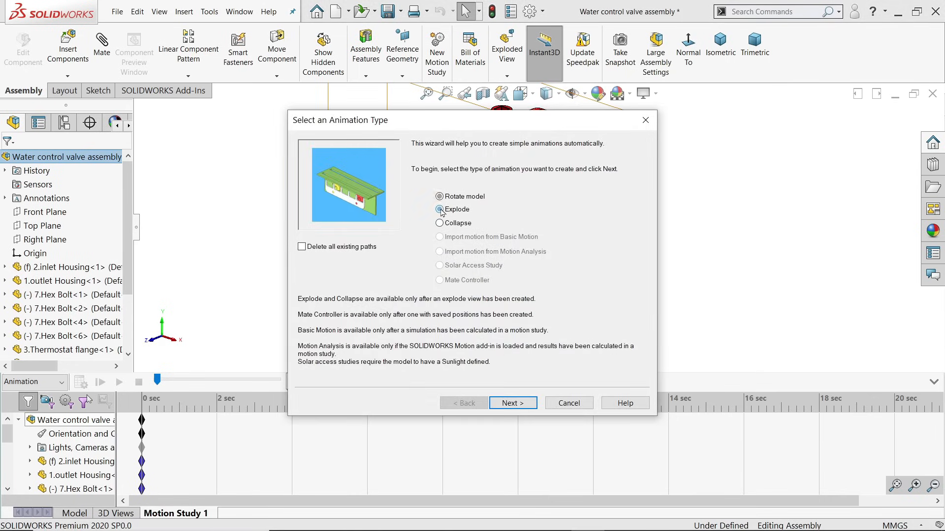
pyautogui.click(513, 403)
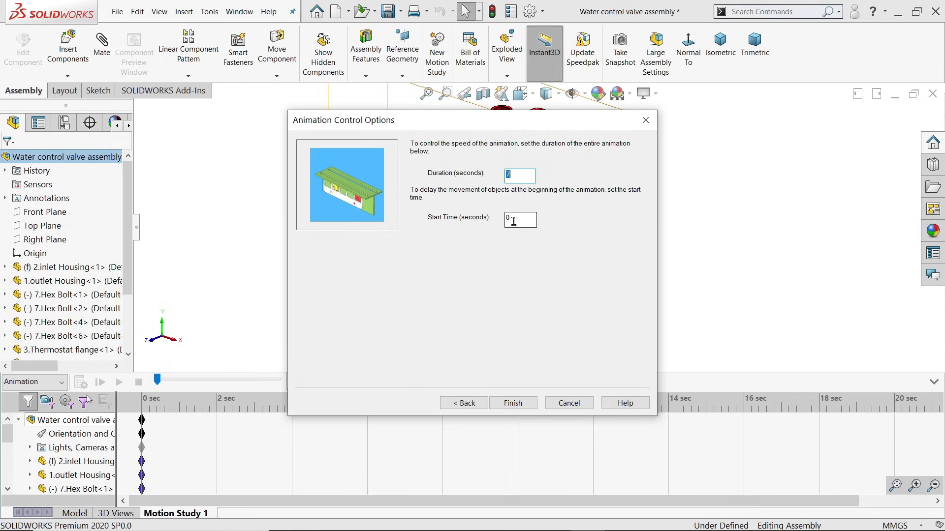
pyautogui.click(512, 404)
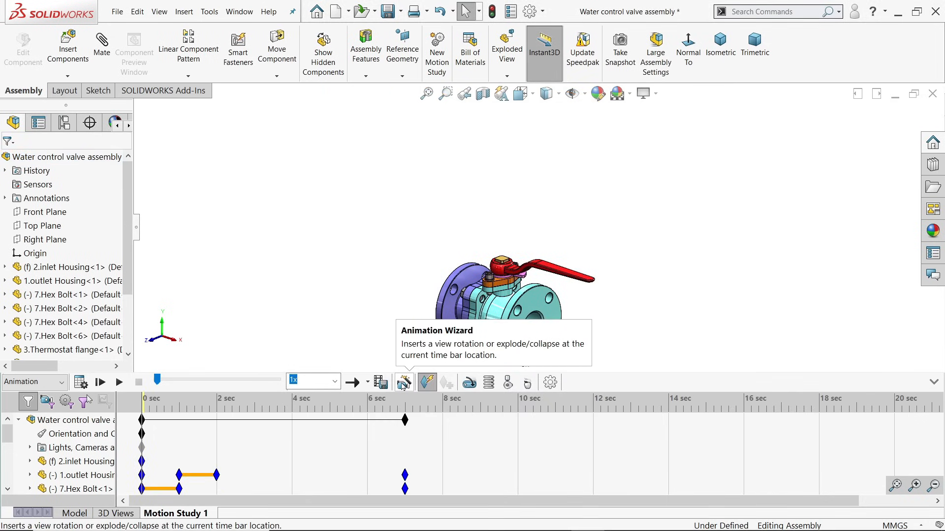
# - Add a Collapse animation to Motion Study 1 using the Animation Wizard, with a 7-second duration and 8-second start time
pyautogui.click(402, 383)
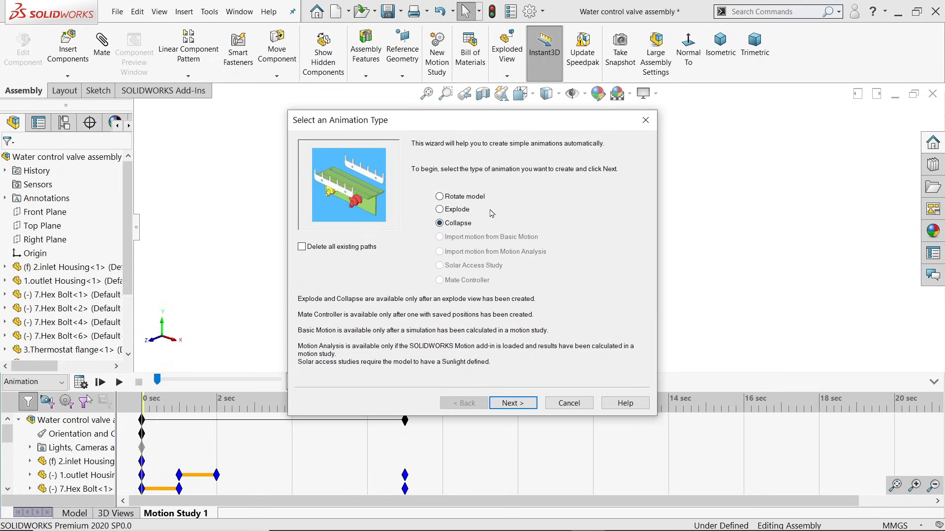
pyautogui.click(512, 403)
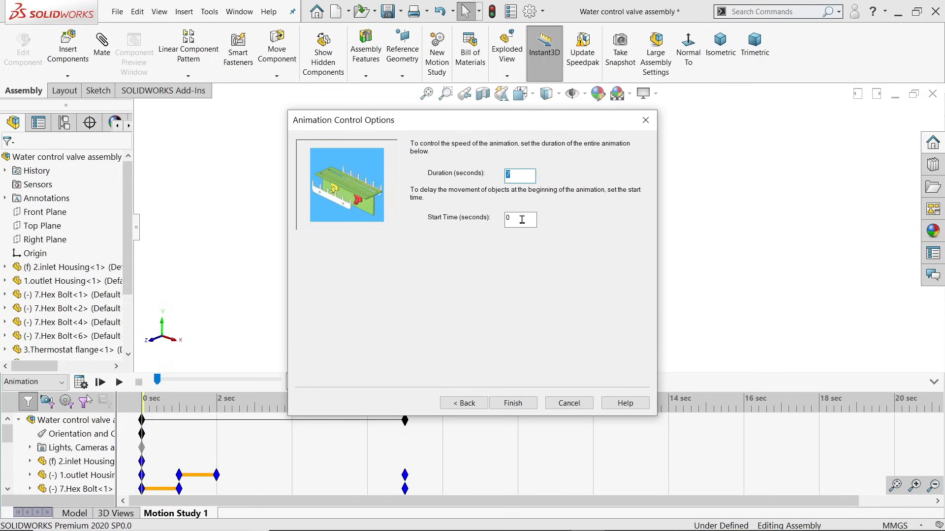
pyautogui.press('Tab')
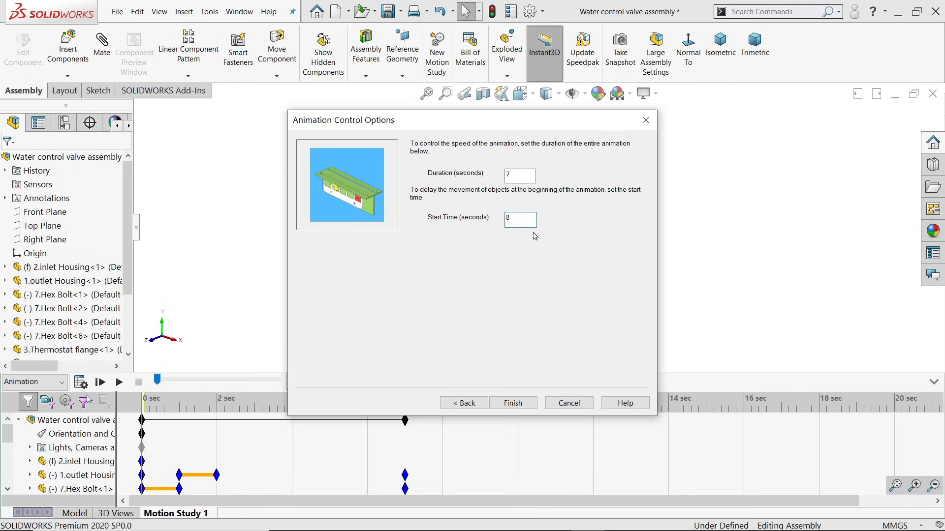
pyautogui.click(512, 403)
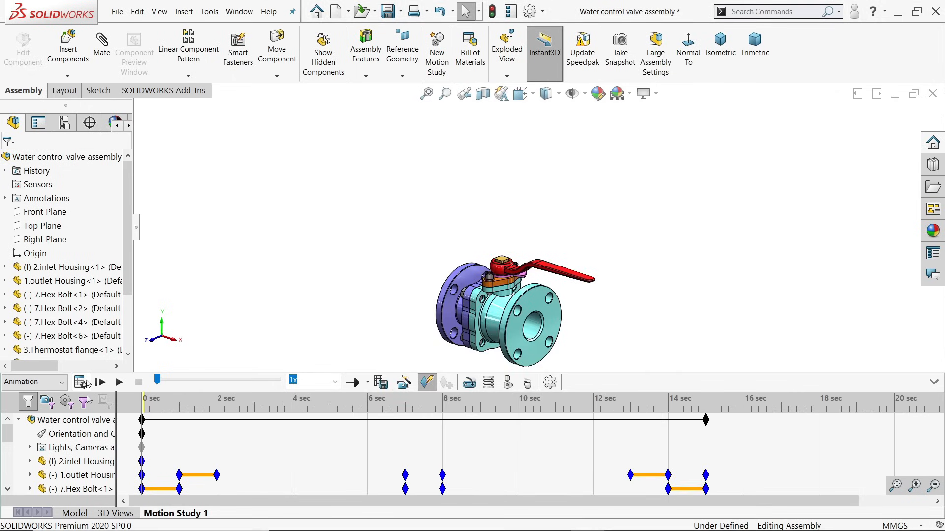
# - Calculate Motion Study 1, minimize its timeline, and play back the complete explode and collapse animation
pyautogui.click(84, 384)
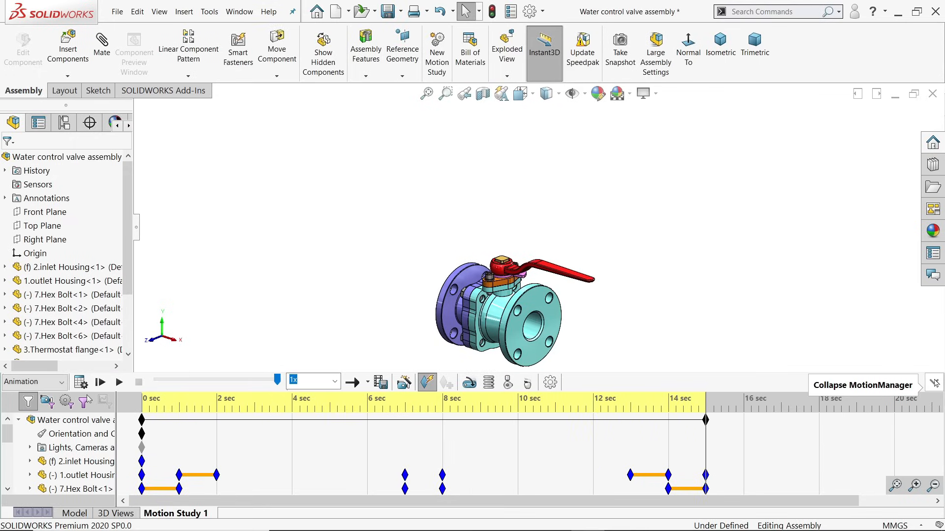
pyautogui.click(935, 383)
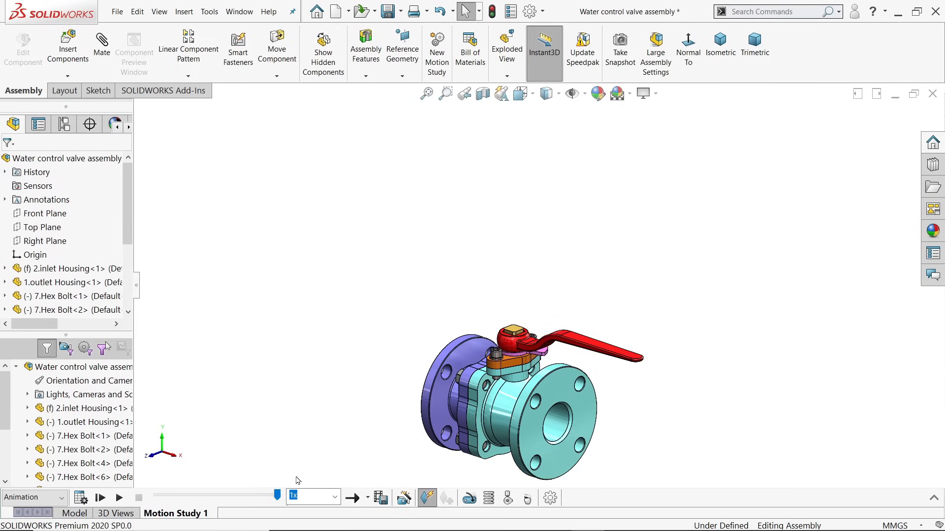
pyautogui.click(119, 498)
# - Set up the animation export as an MP4 video of the entire animation with a 16:9 aspect ratio and 60 frames per second
pyautogui.click(381, 499)
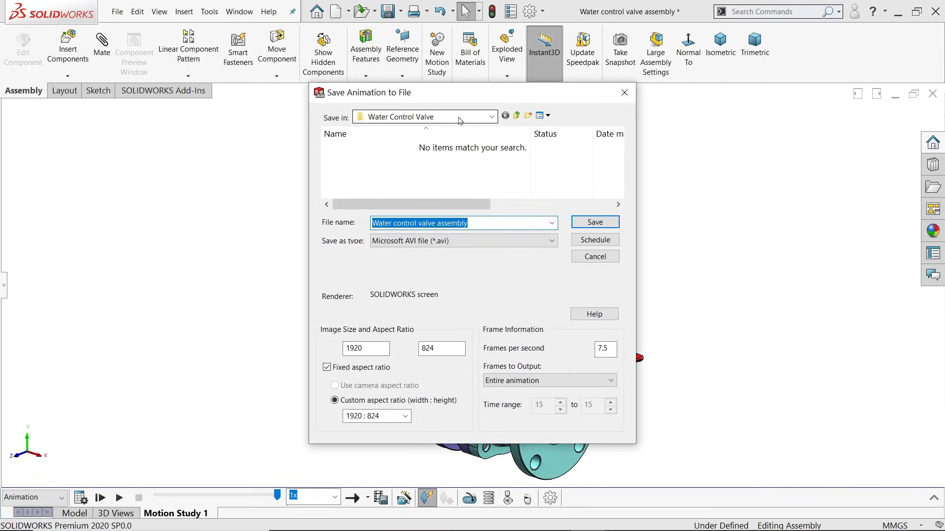
pyautogui.click(455, 242)
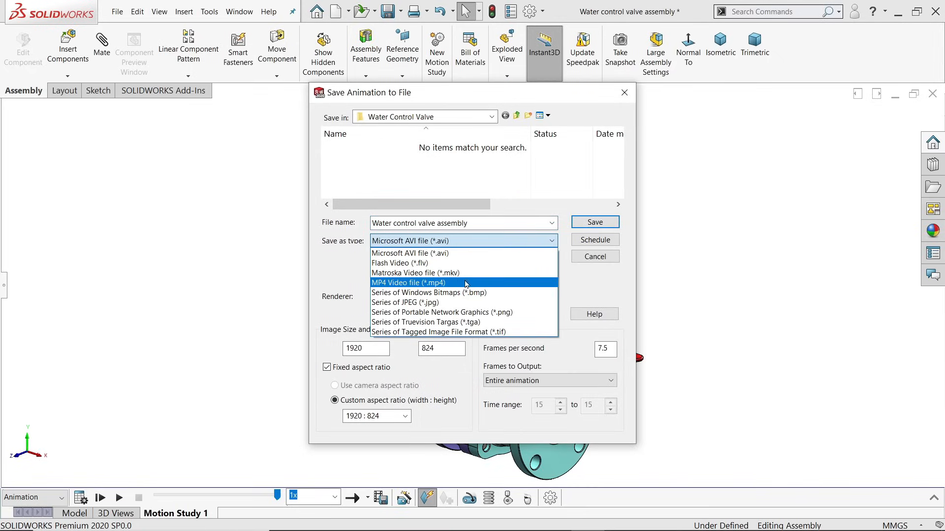
pyautogui.click(433, 283)
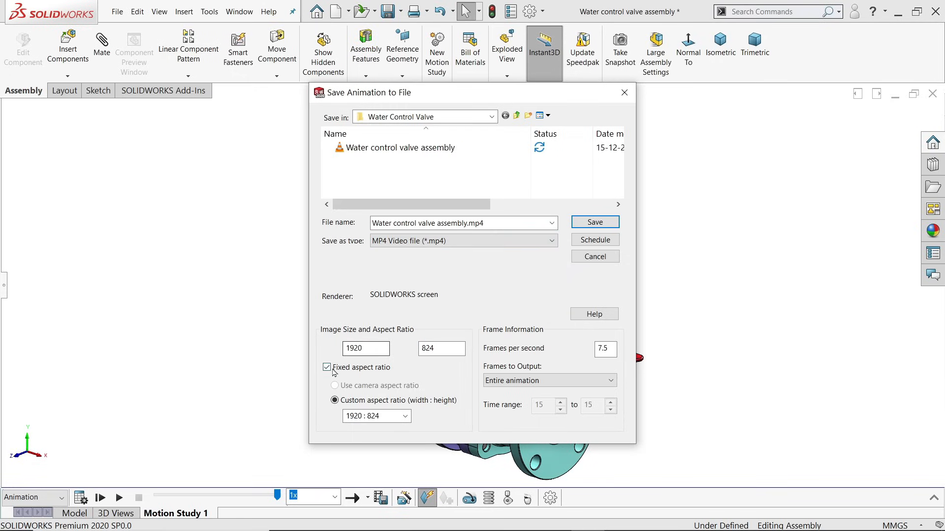
pyautogui.click(406, 416)
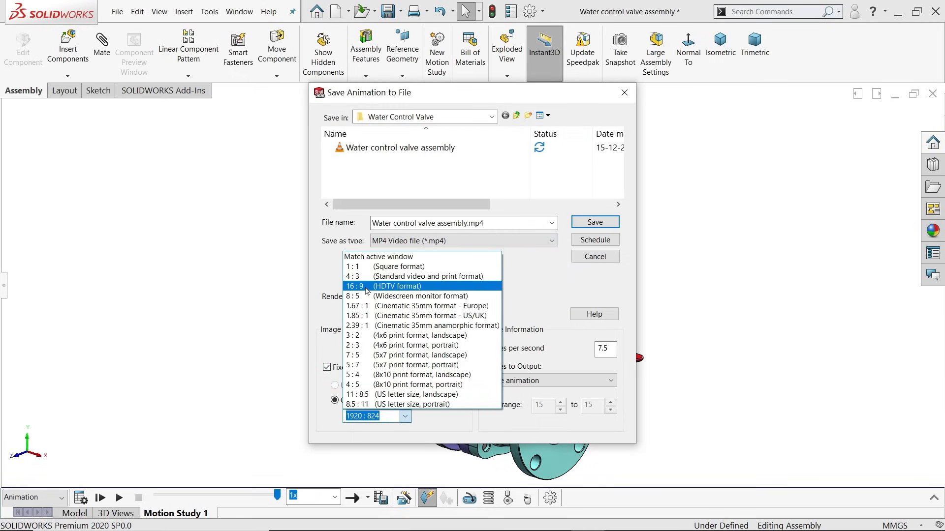
pyautogui.click(393, 301)
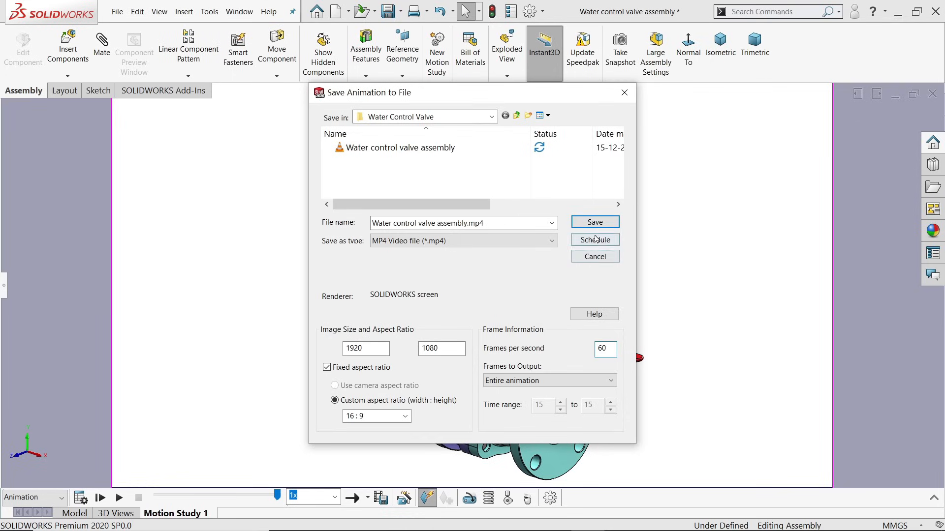
# - Save the animation as Water control valve assembly.mp4, replacing the existing file and recalculating the motion study results
pyautogui.click(595, 223)
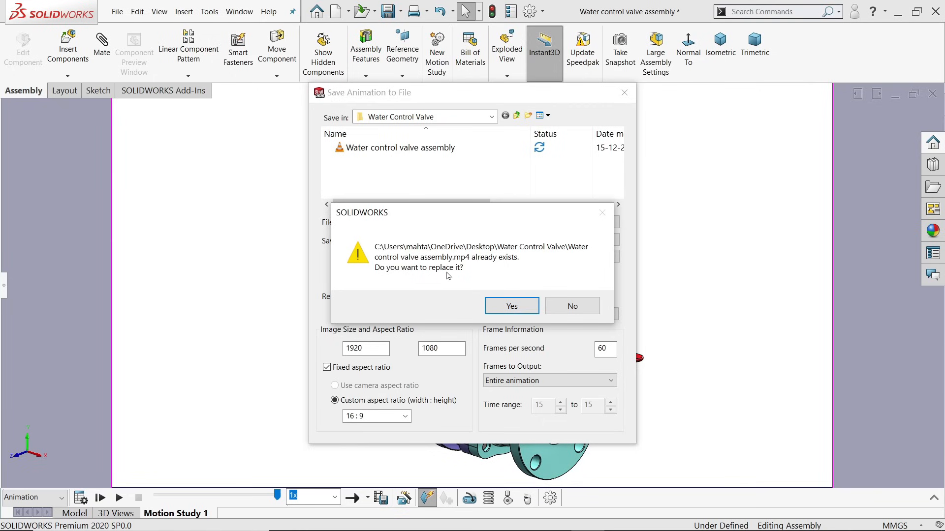
pyautogui.click(513, 306)
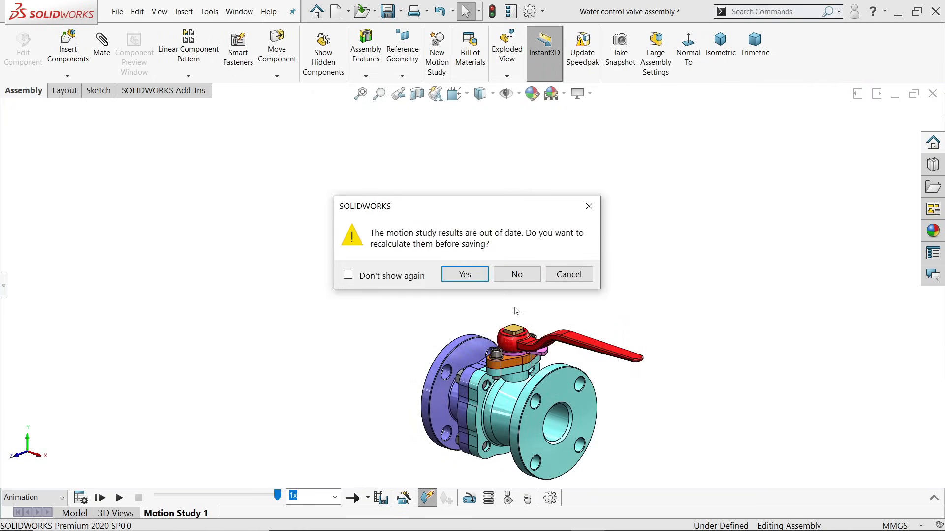
pyautogui.click(465, 275)
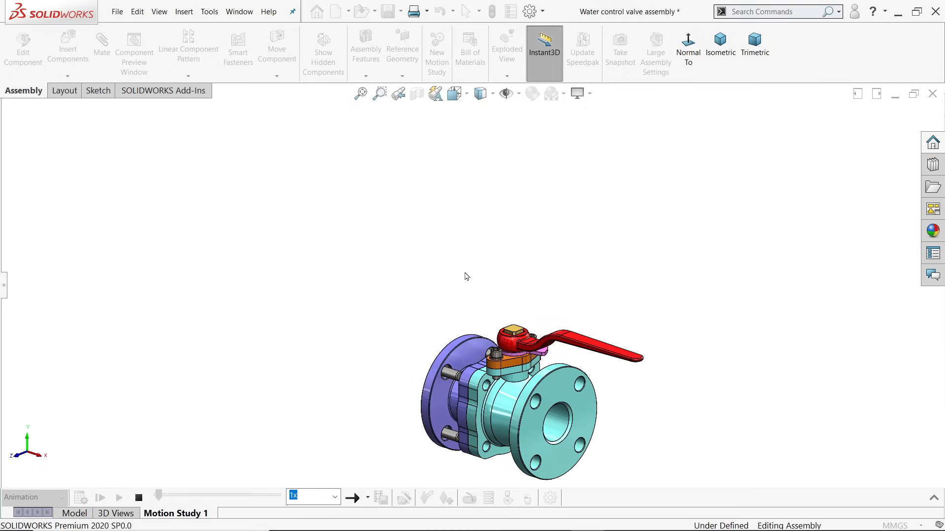